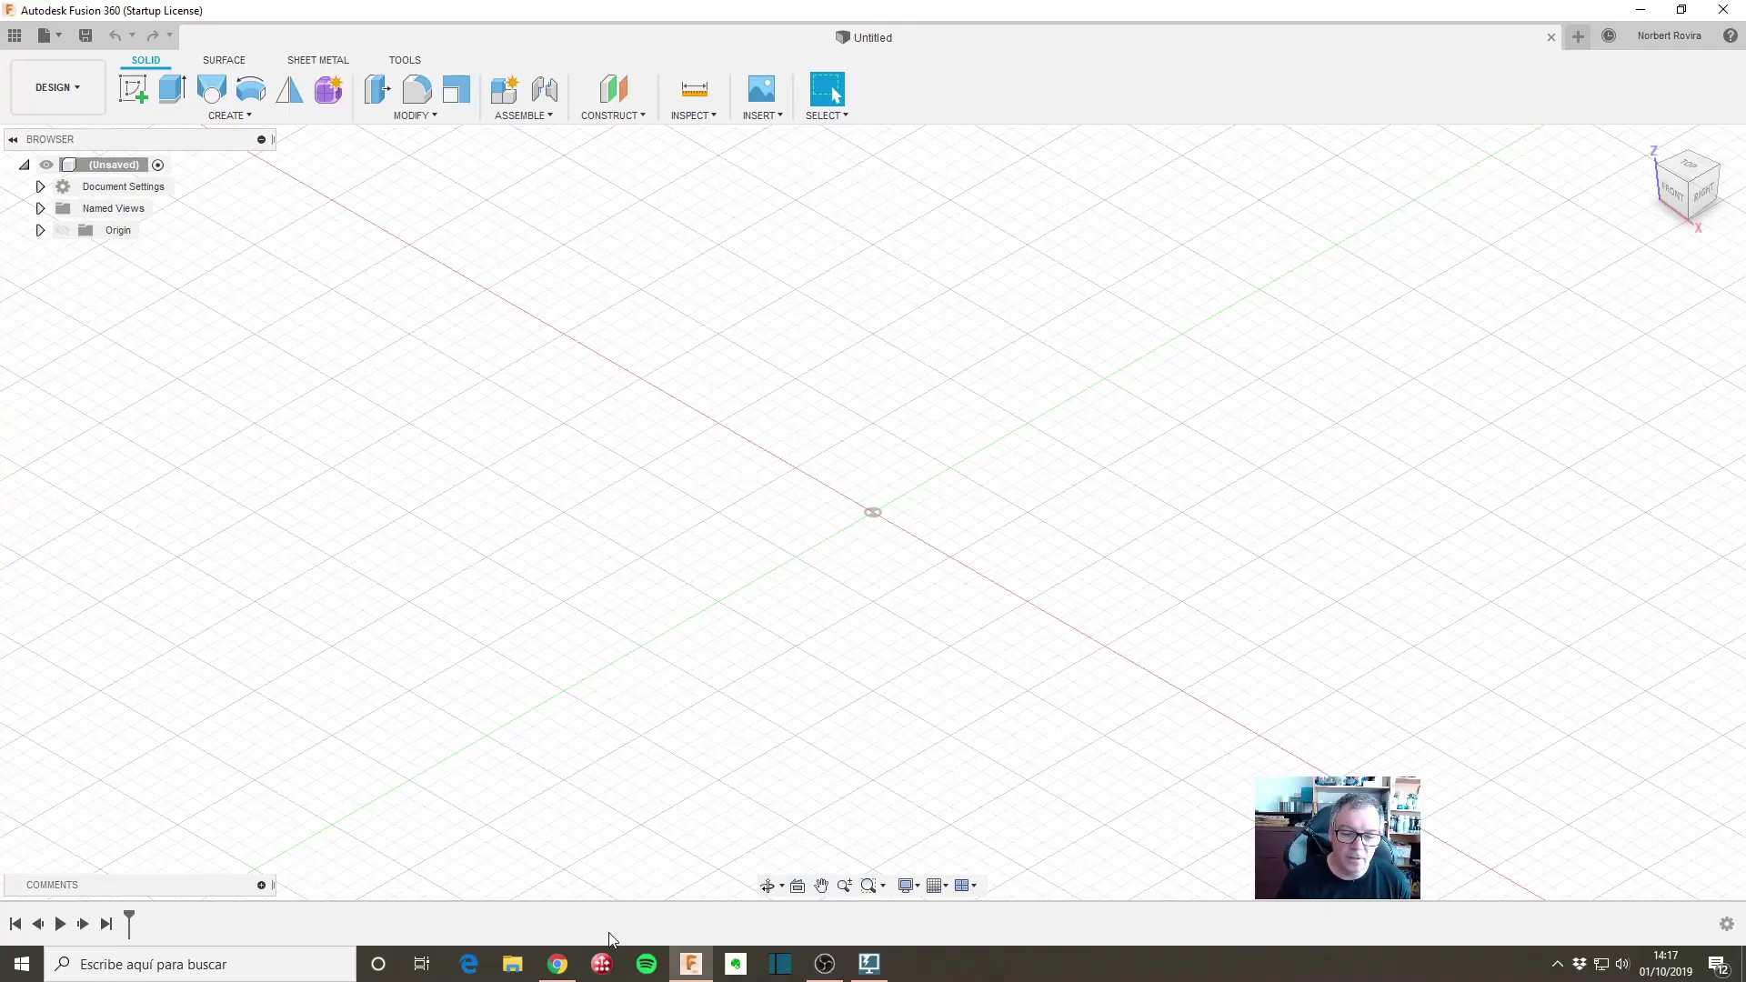
Step: Look over the enlarged Parker83 floor plan in the browser's house listing
{"action": "left_click", "coordinate": [557, 964]}
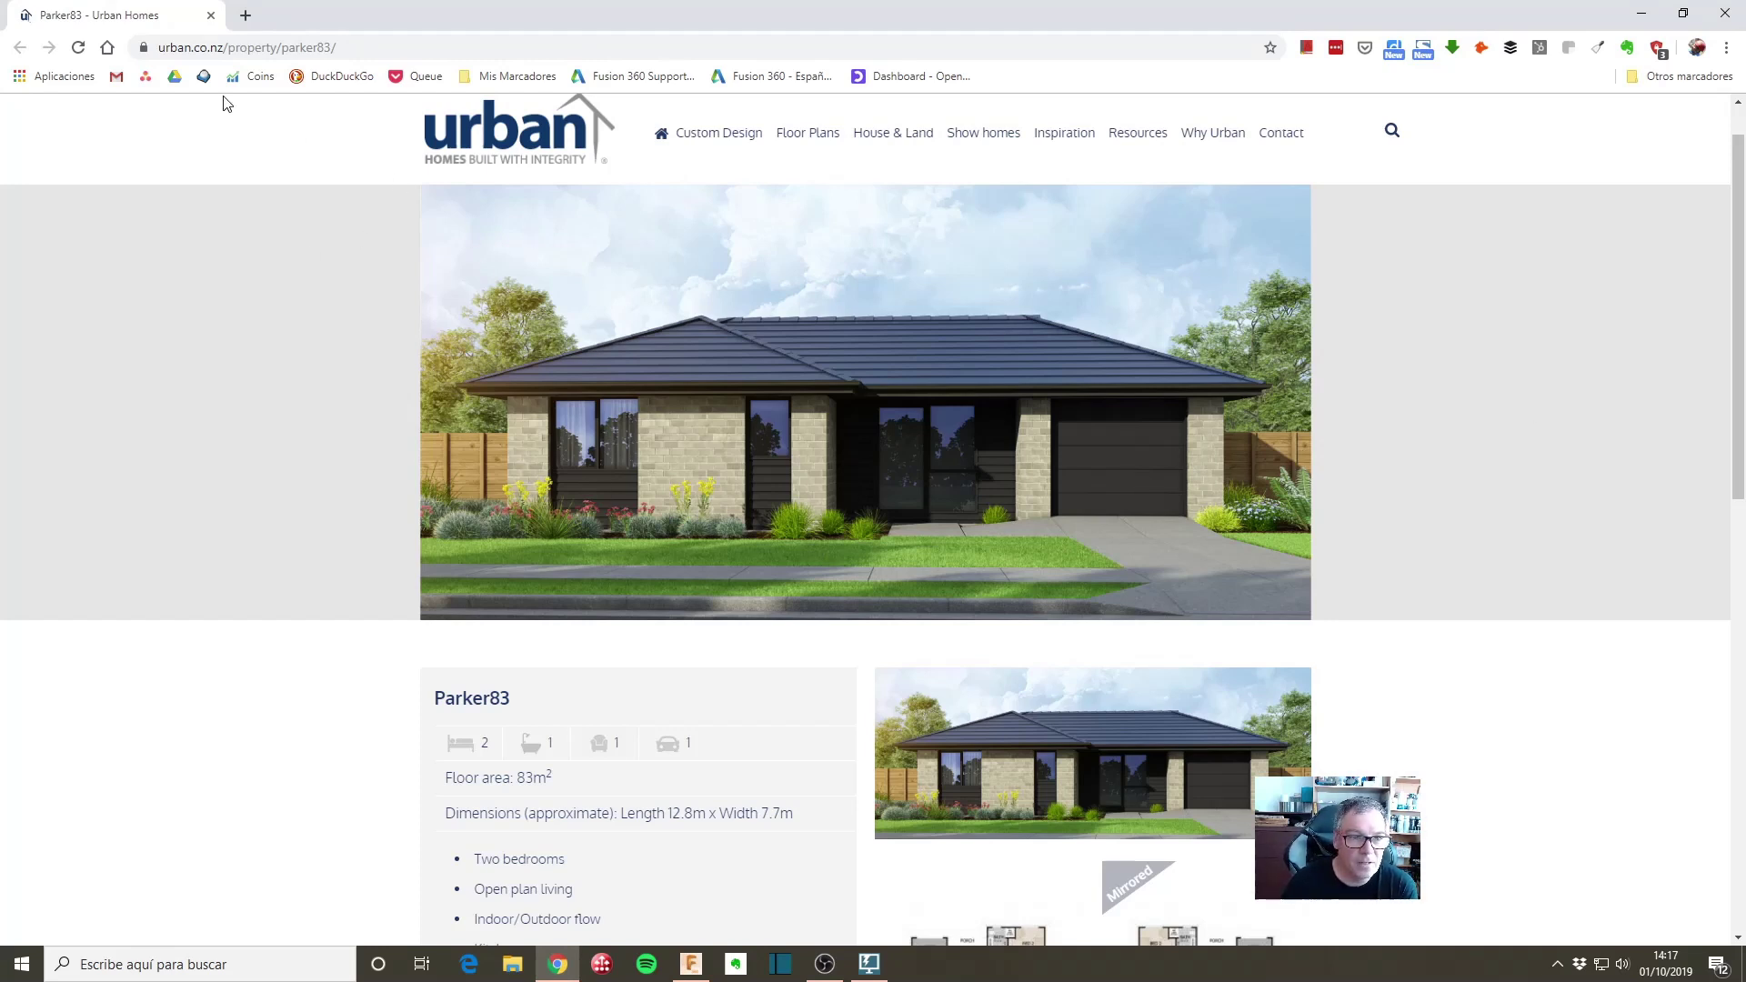
{"action": "scroll", "coordinate": [925, 596], "scroll_direction": "down", "scroll_amount": 2}
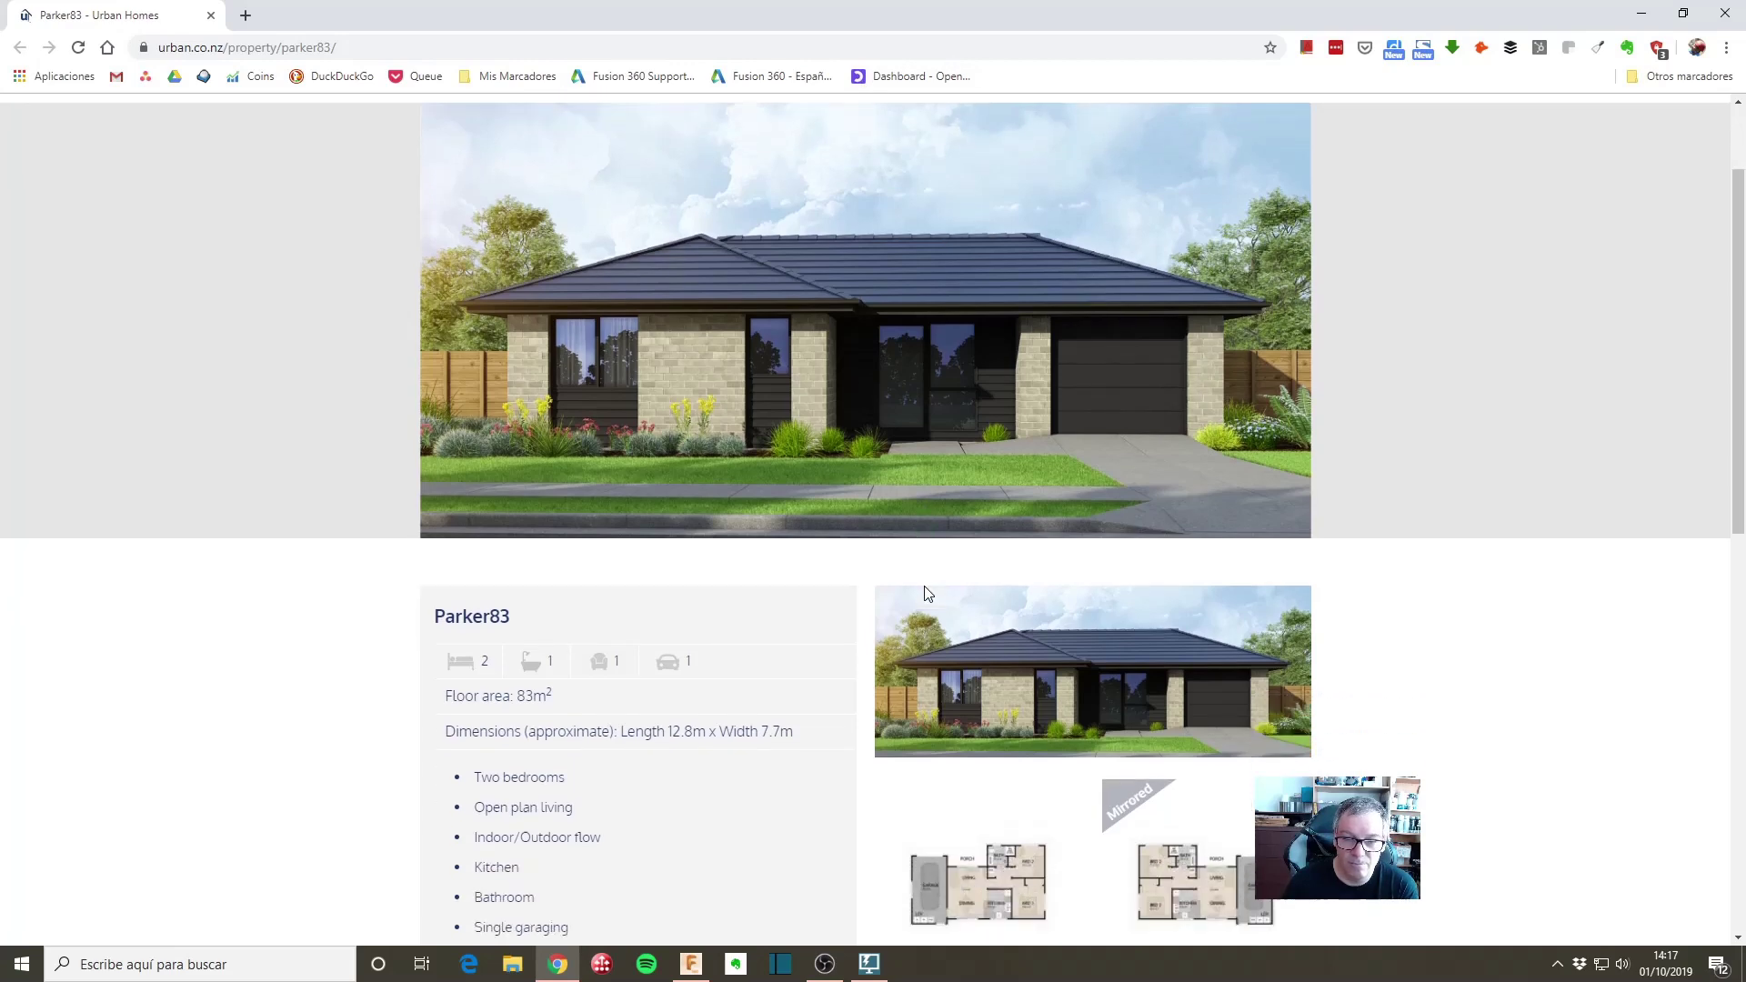
{"action": "scroll", "coordinate": [964, 755], "scroll_direction": "up", "scroll_amount": 3}
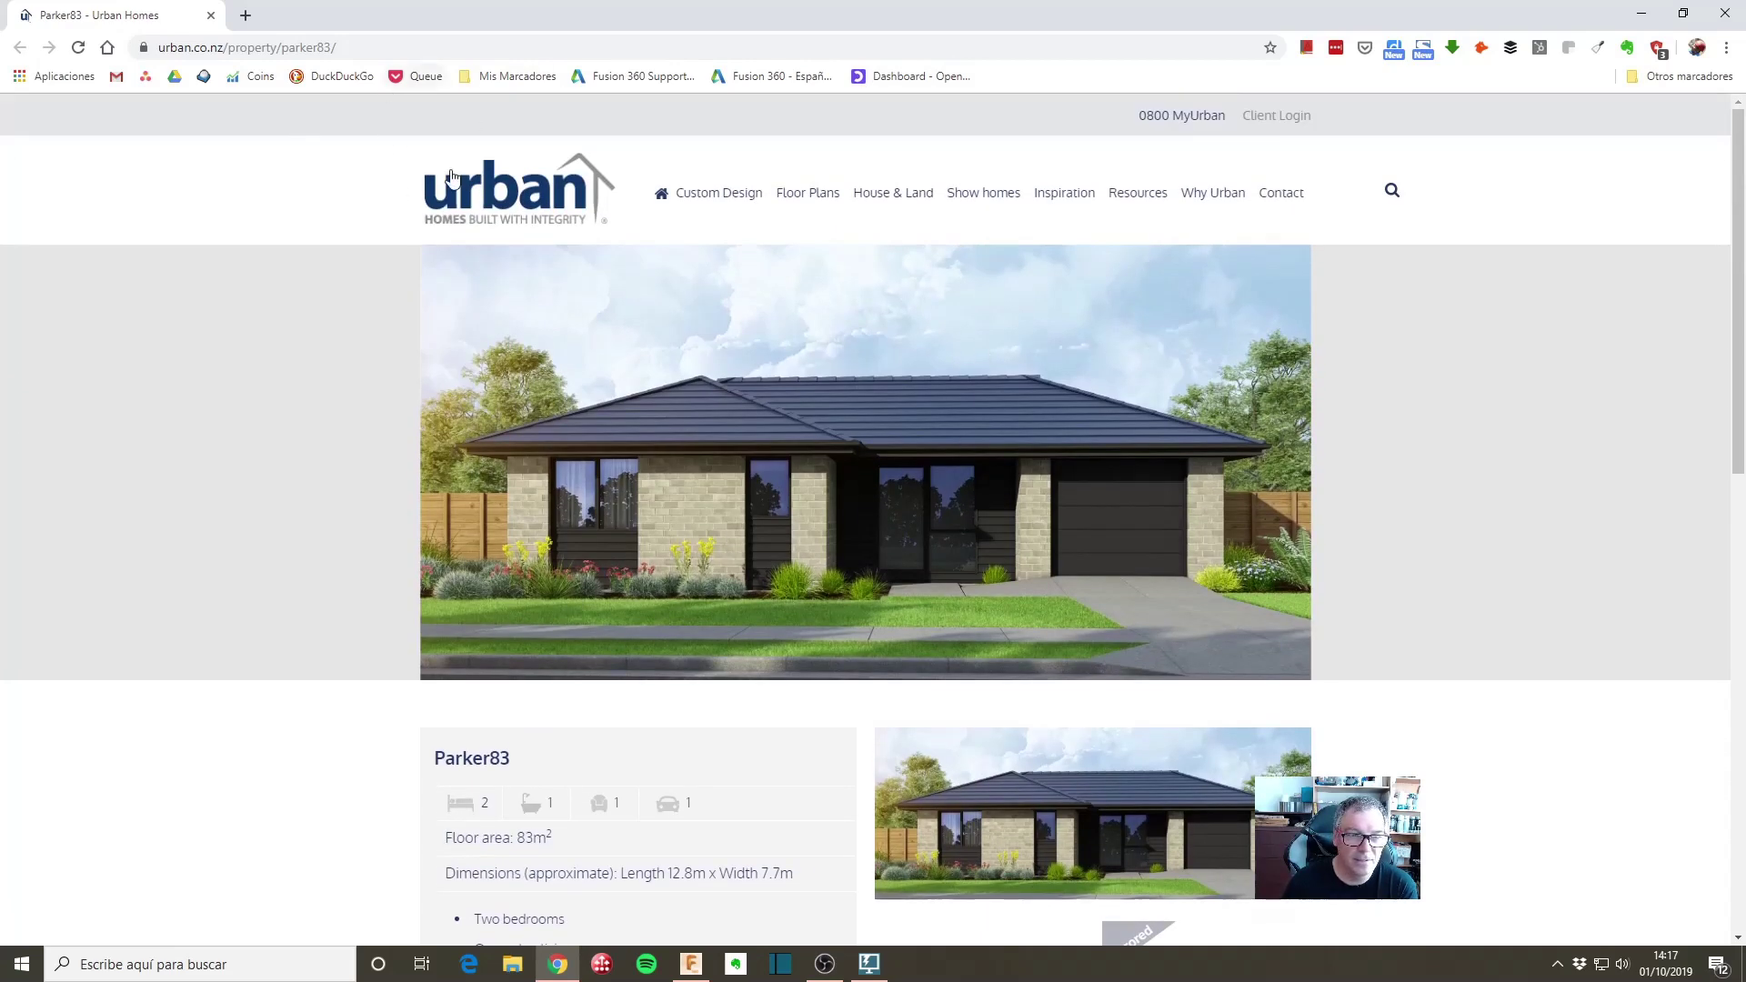
{"action": "scroll", "coordinate": [926, 537], "scroll_direction": "down", "scroll_amount": 3}
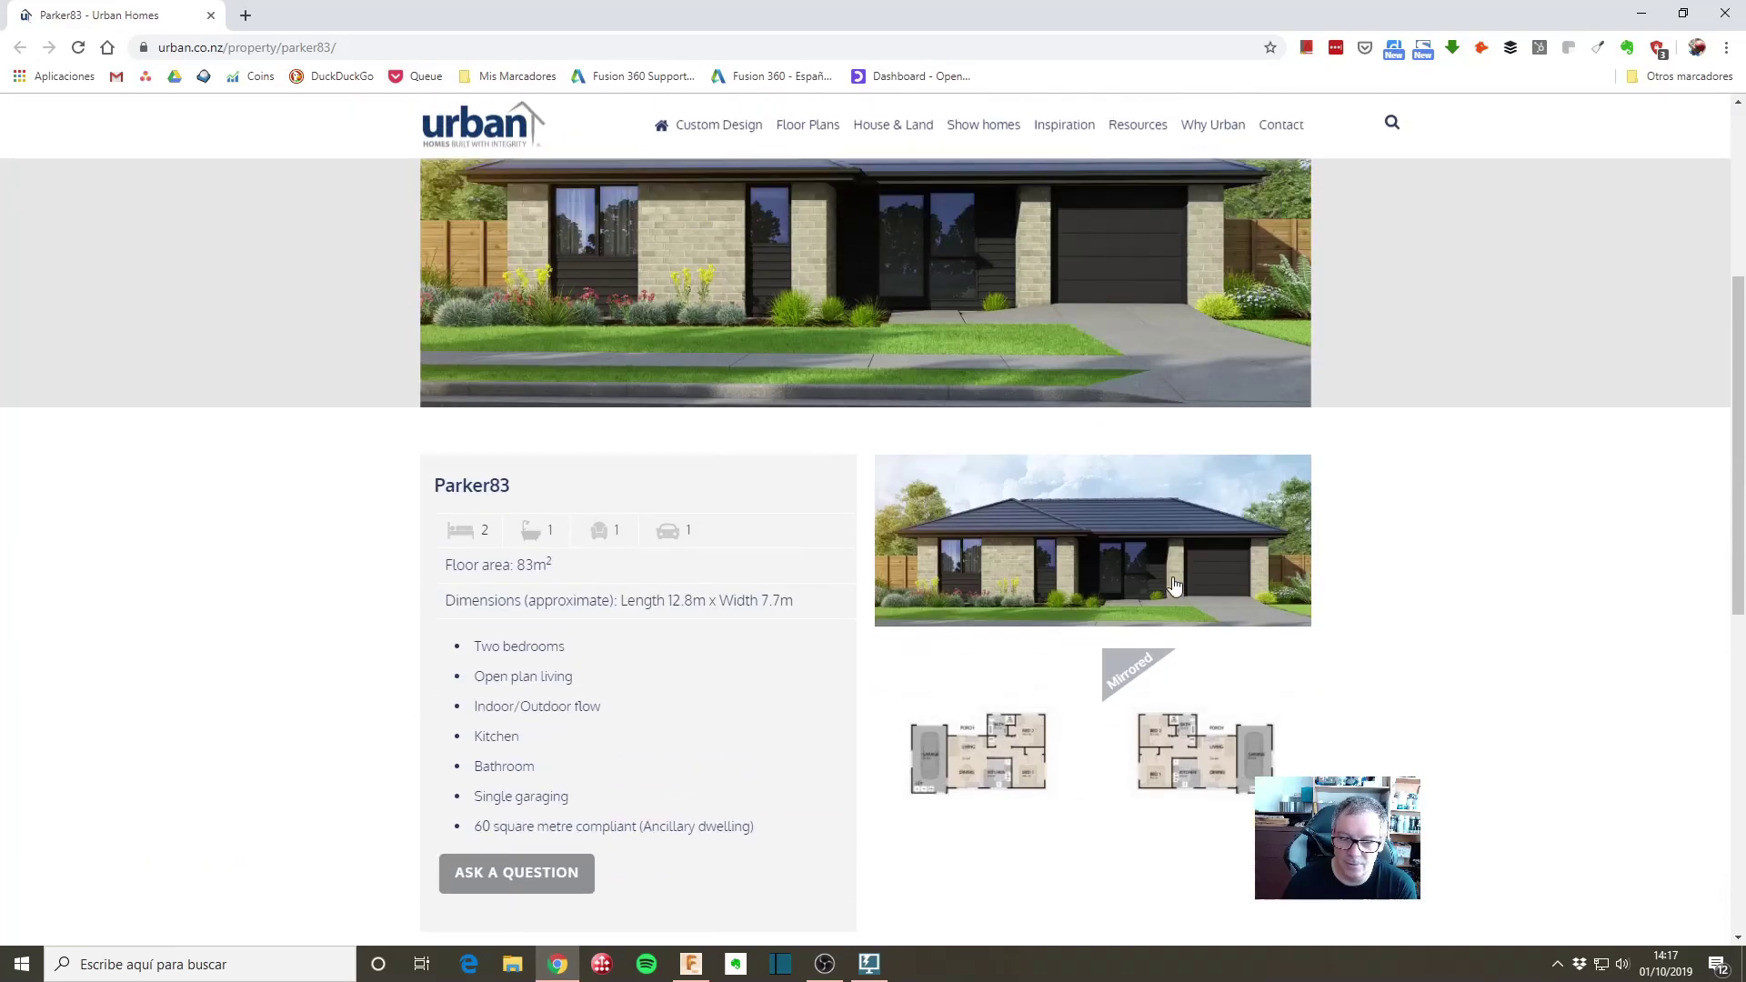
{"action": "left_click", "coordinate": [964, 757]}
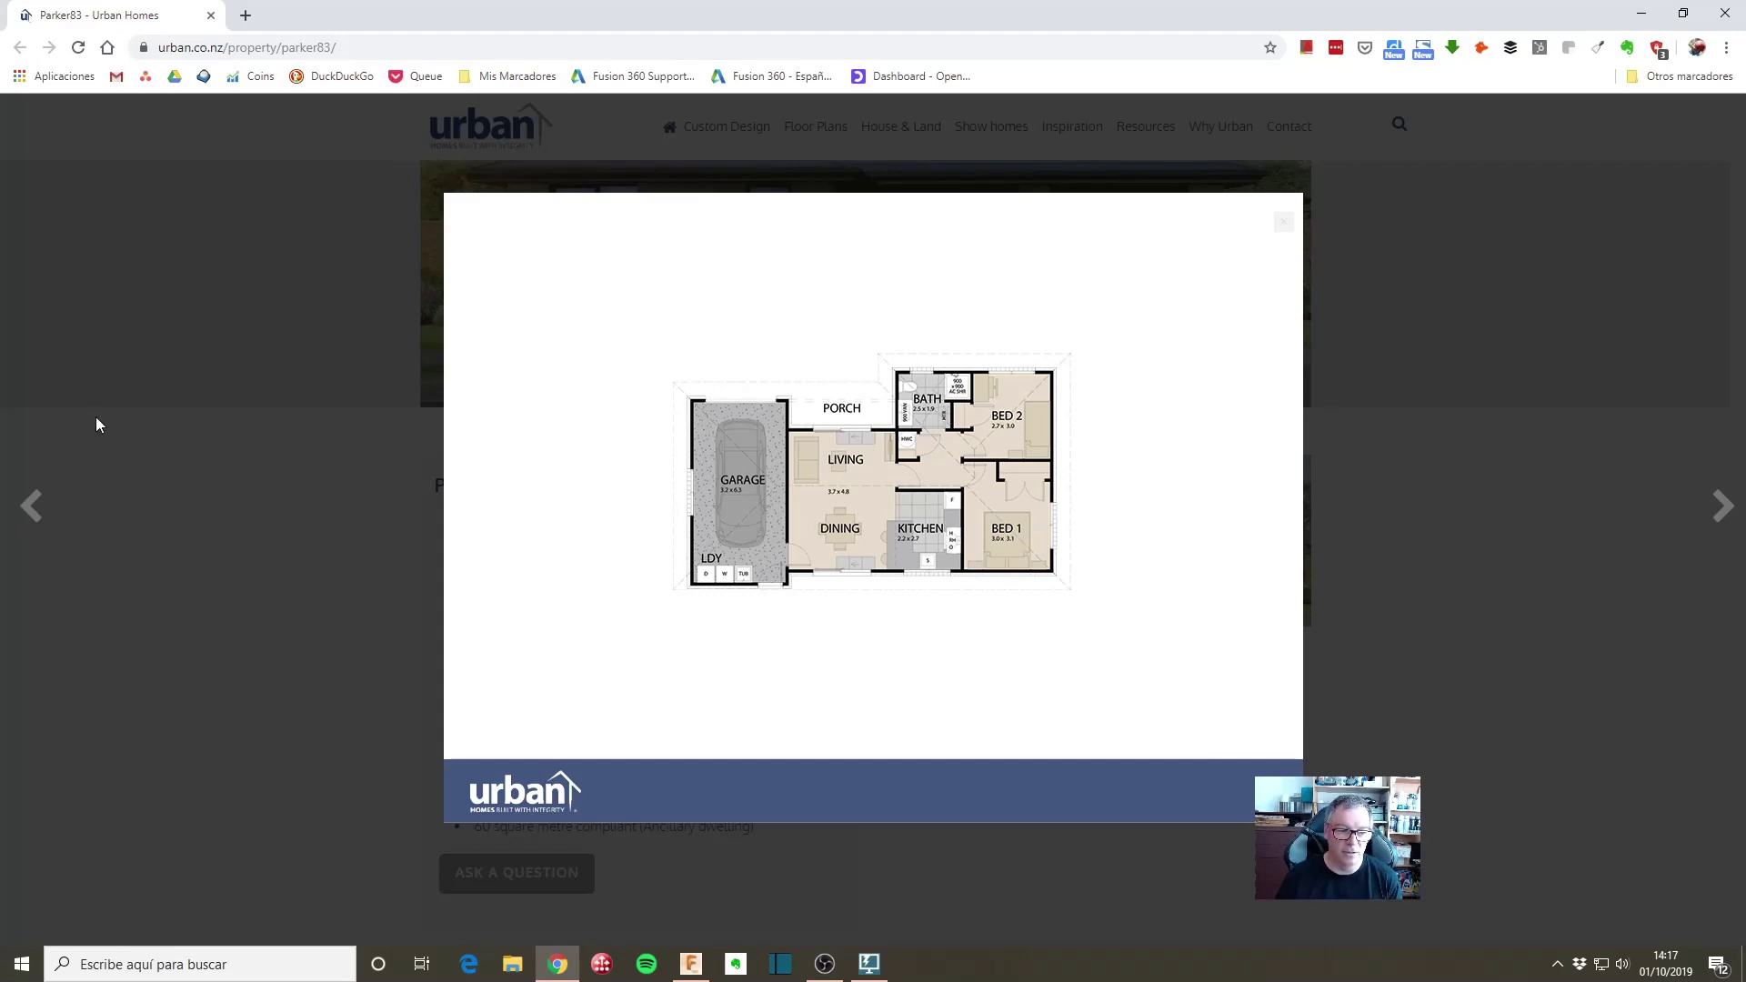
{"action": "left_click", "coordinate": [1711, 11]}
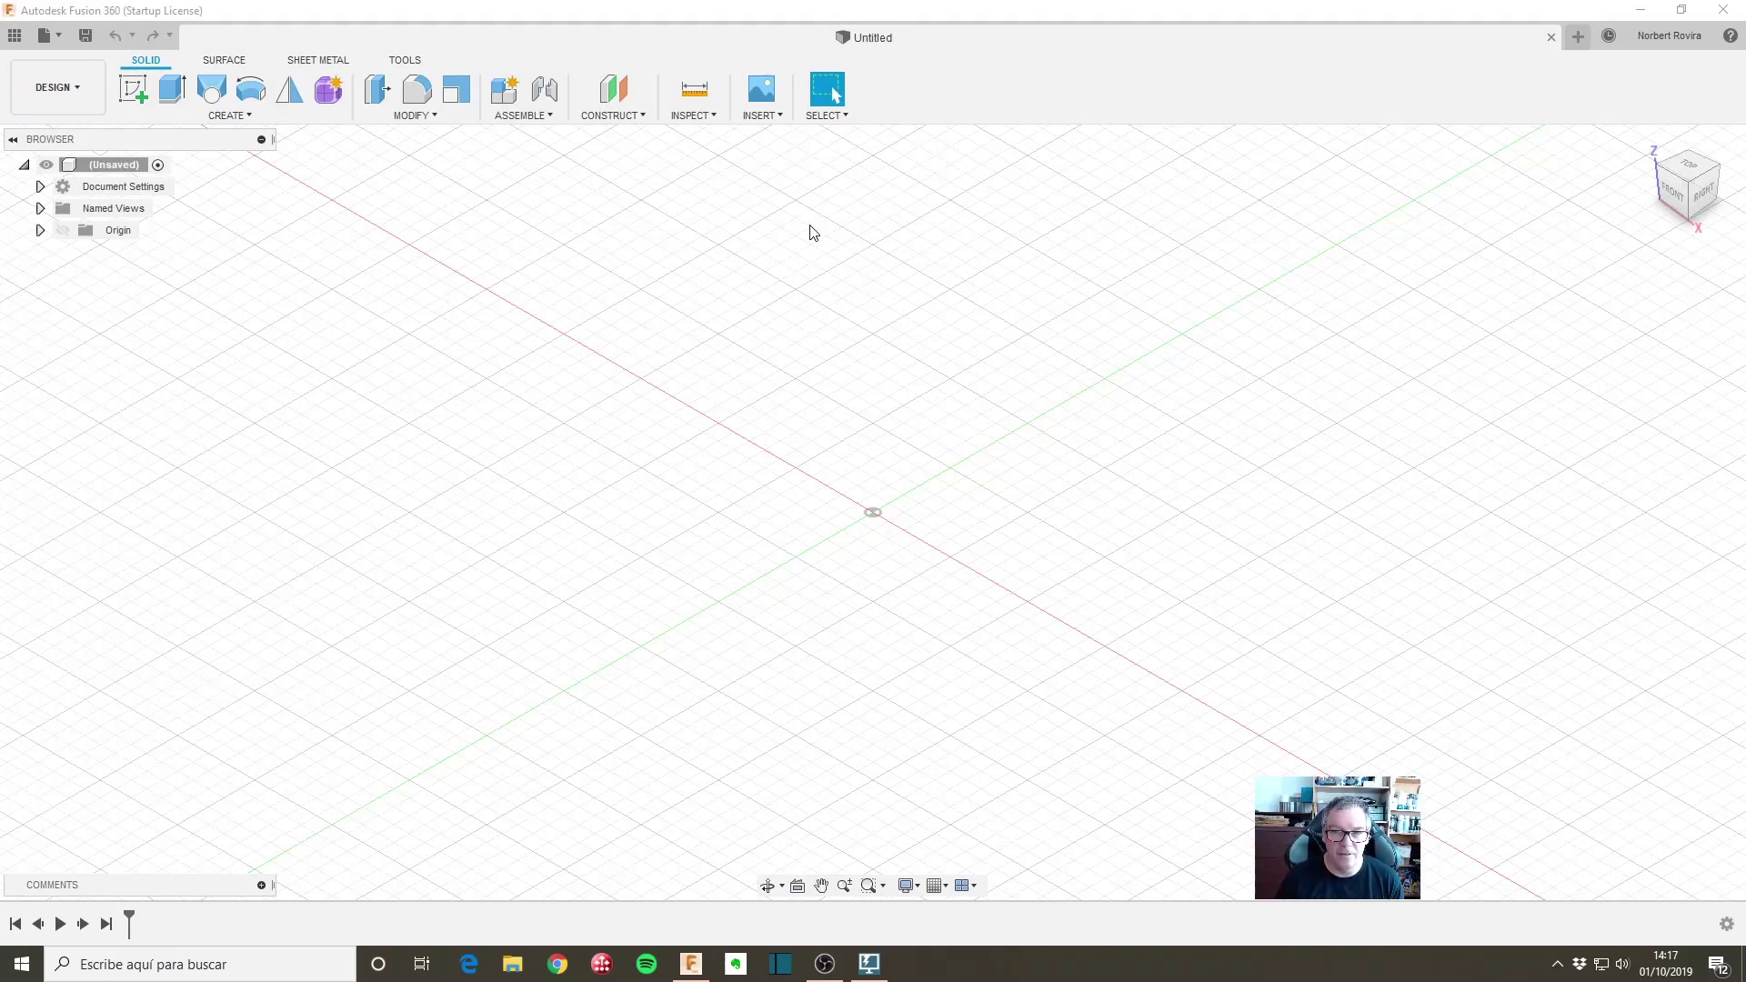
Step: Insert a canvas on the XY plane using the image 'Day13 - Plano casa parker83.jpg'
{"action": "left_click", "coordinate": [784, 120]}
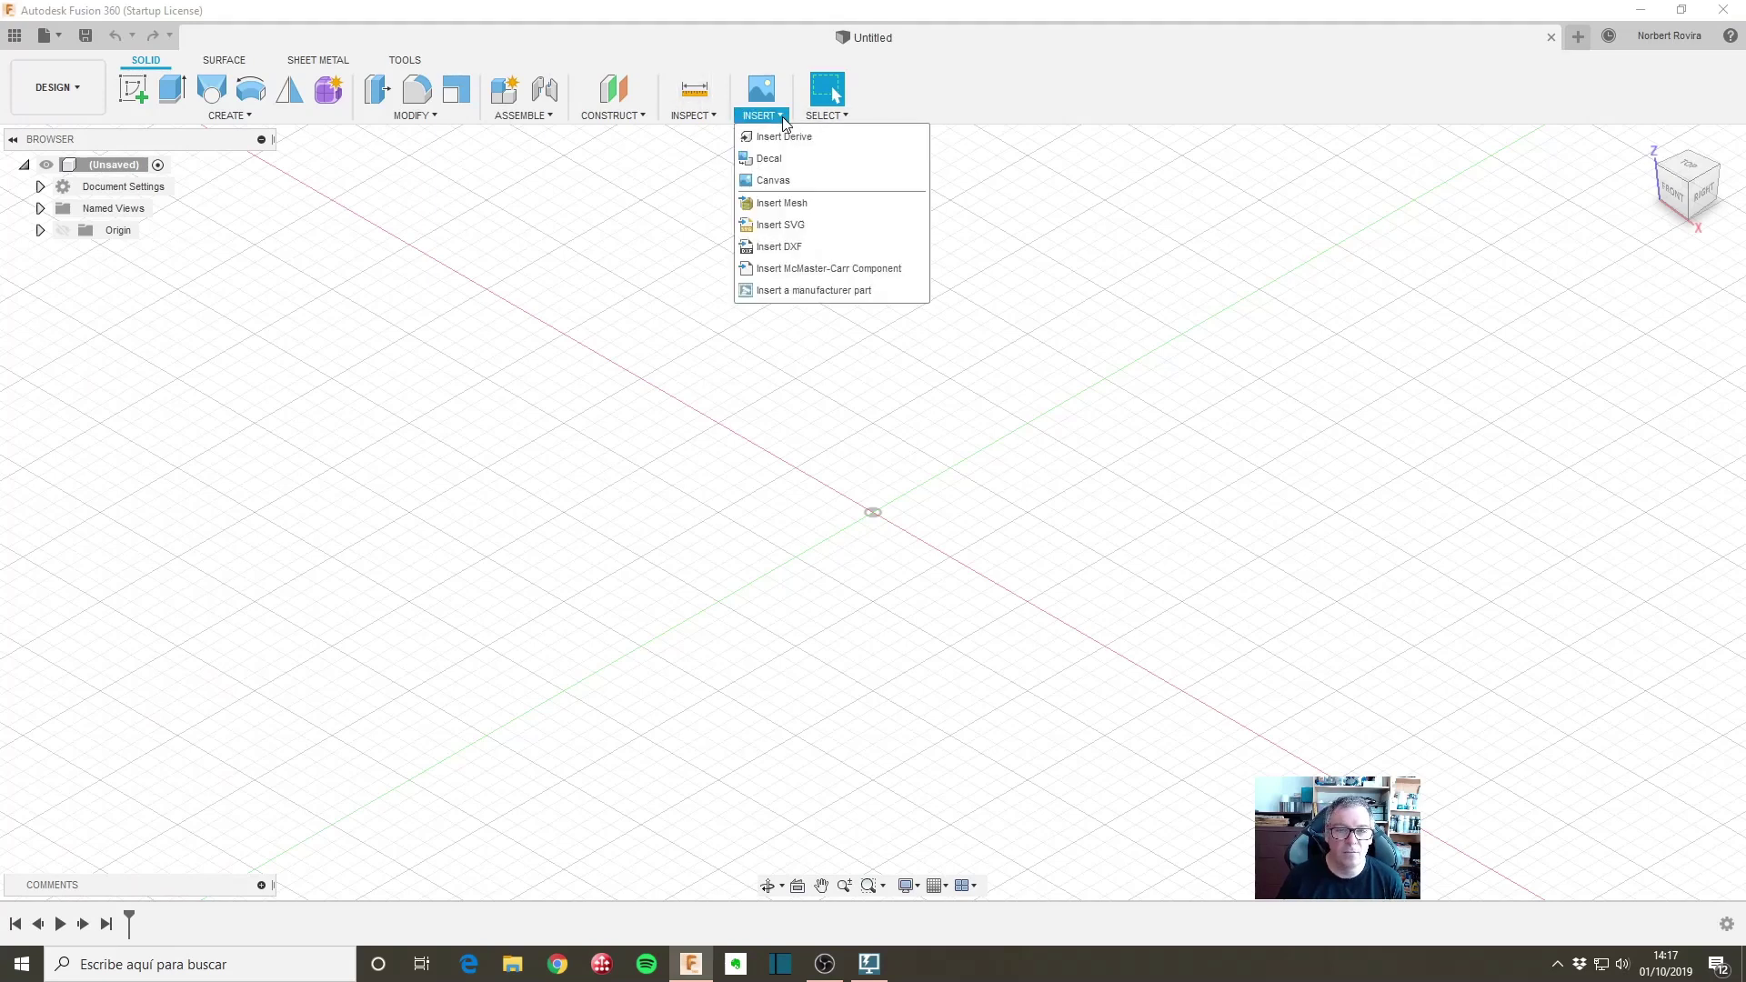
{"action": "left_click", "coordinate": [810, 184]}
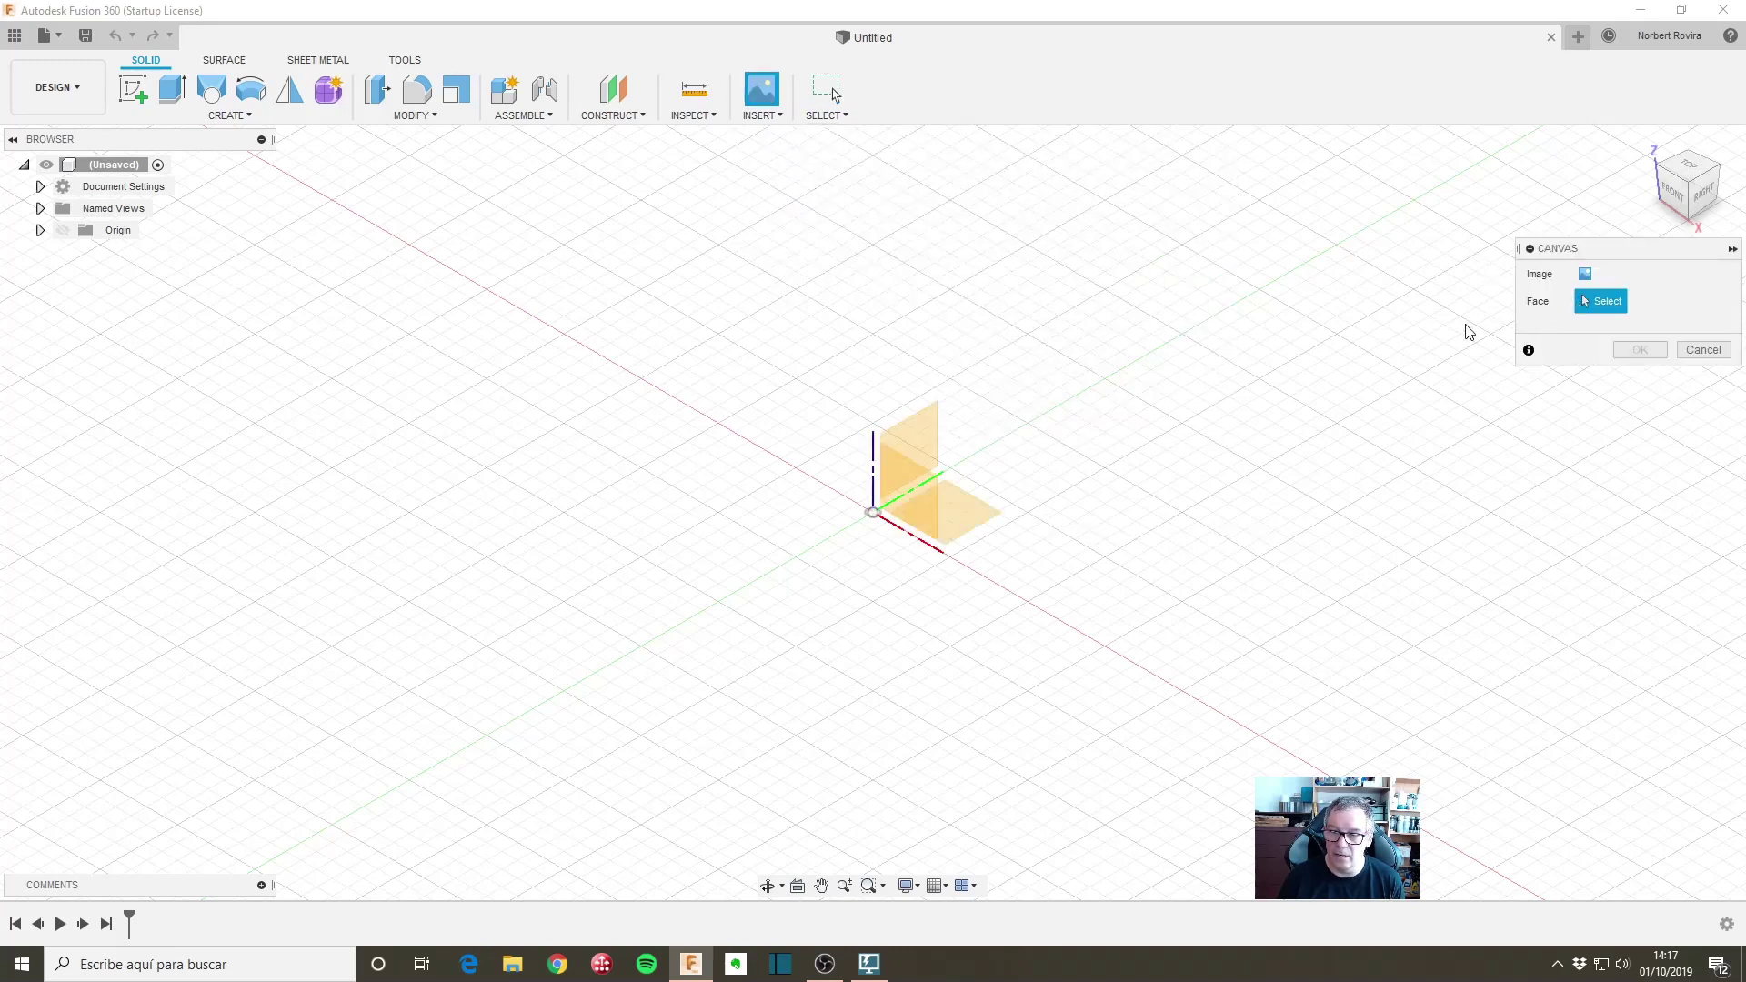
{"action": "left_click", "coordinate": [957, 524]}
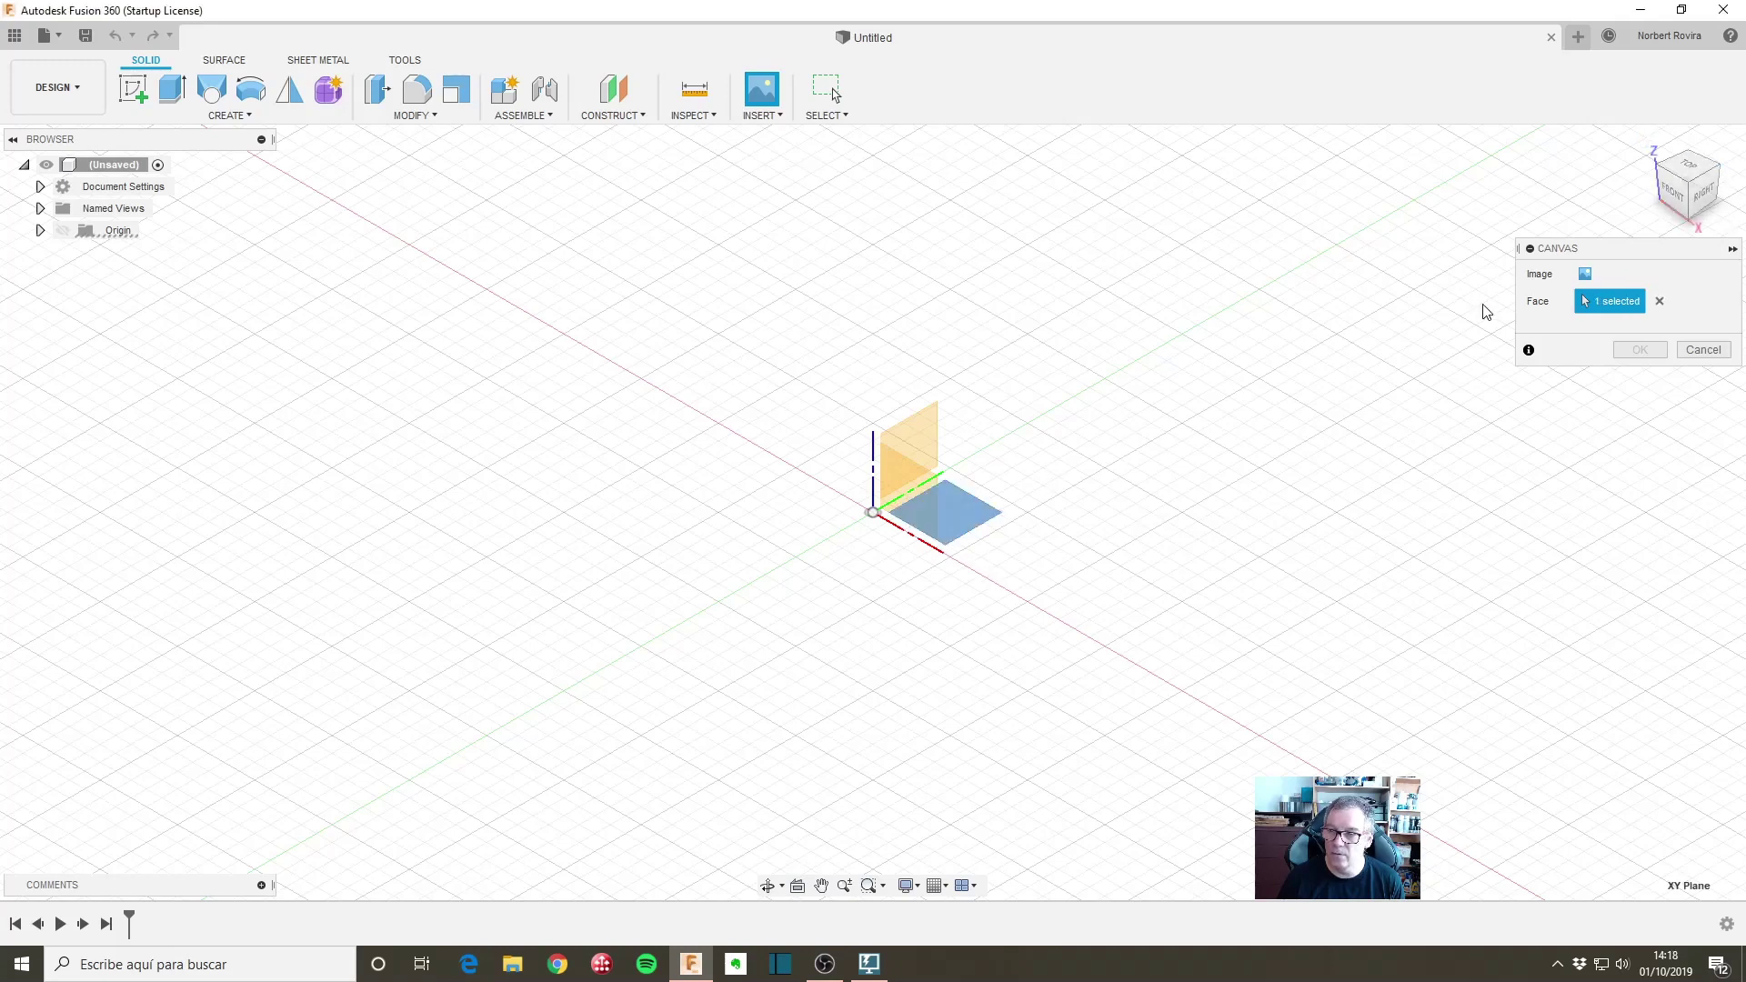
{"action": "left_click", "coordinate": [1584, 274]}
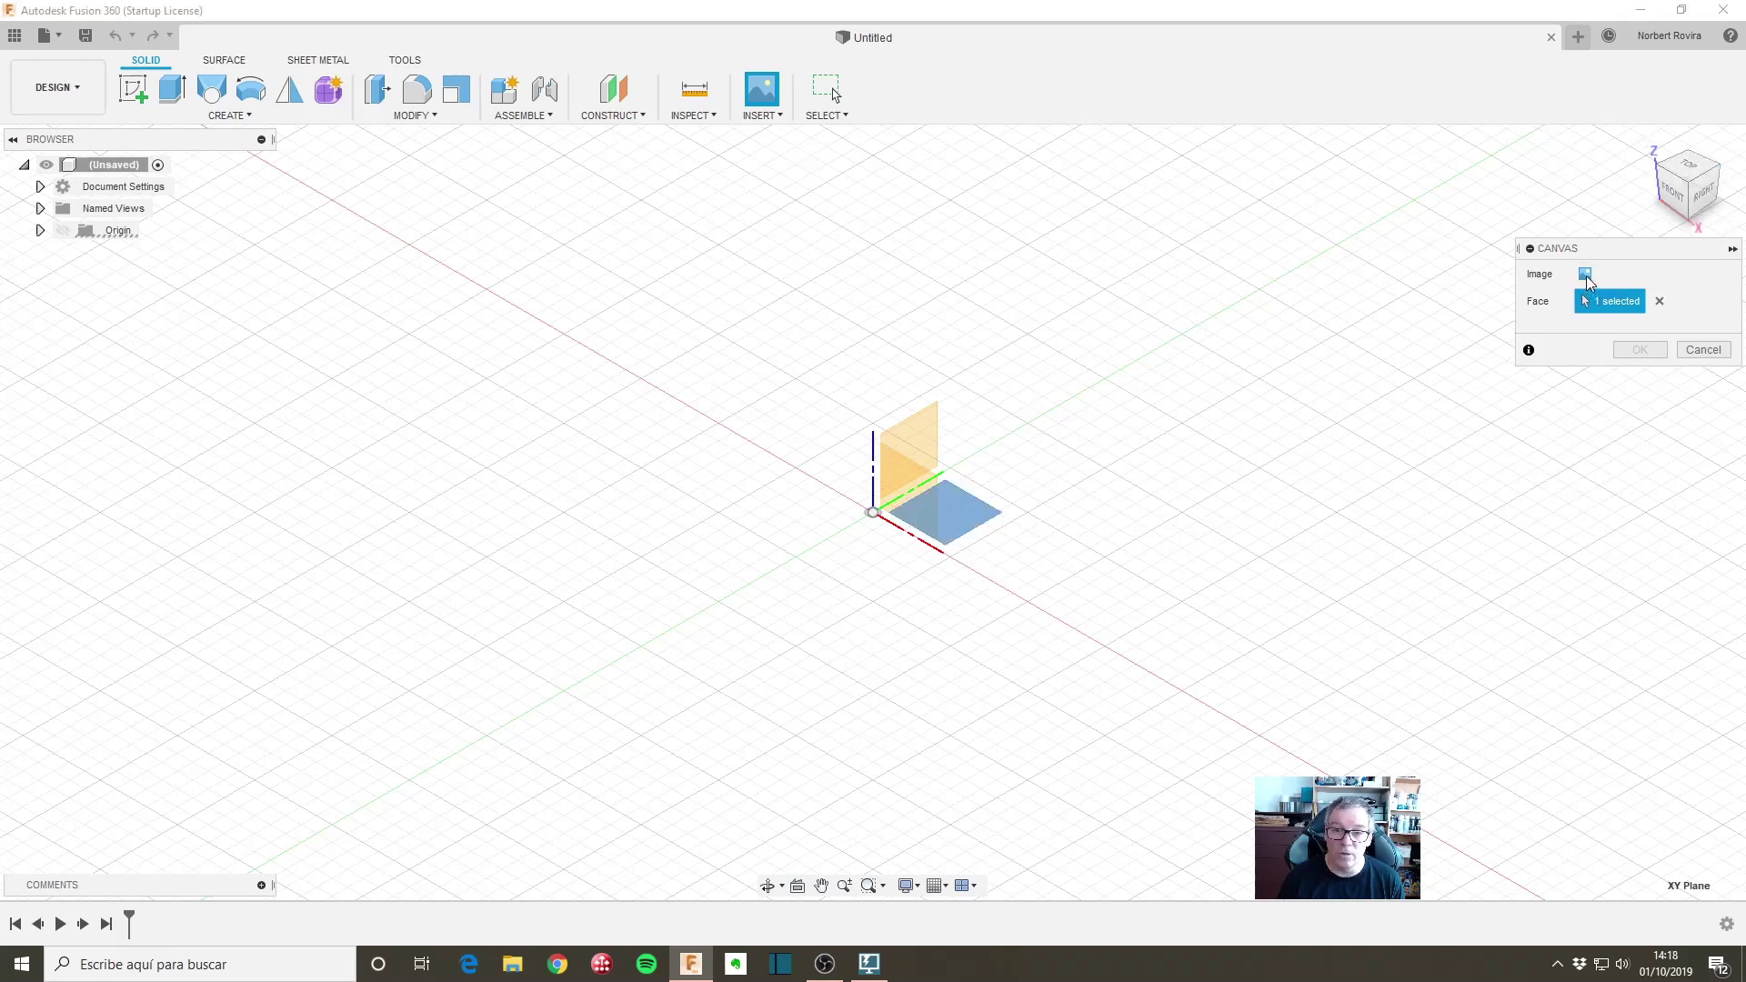
{"action": "scroll", "coordinate": [380, 322], "scroll_direction": "down", "scroll_amount": 2}
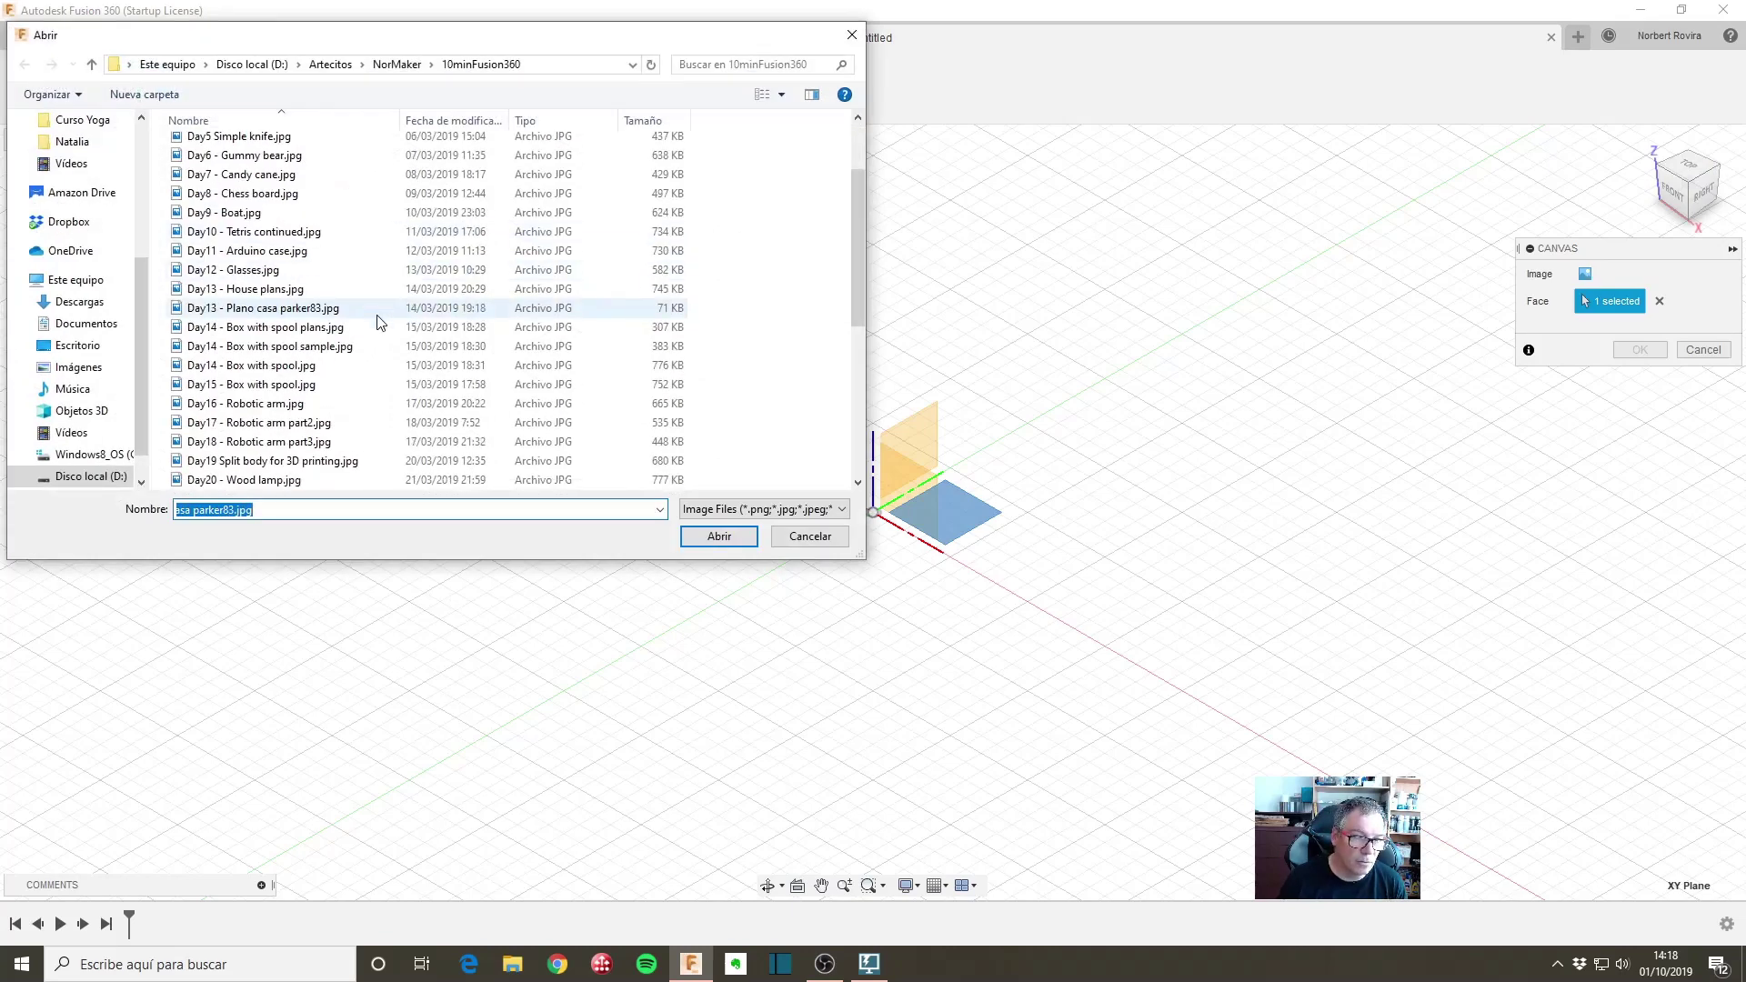
{"action": "scroll", "coordinate": [380, 323], "scroll_direction": "up", "scroll_amount": 2}
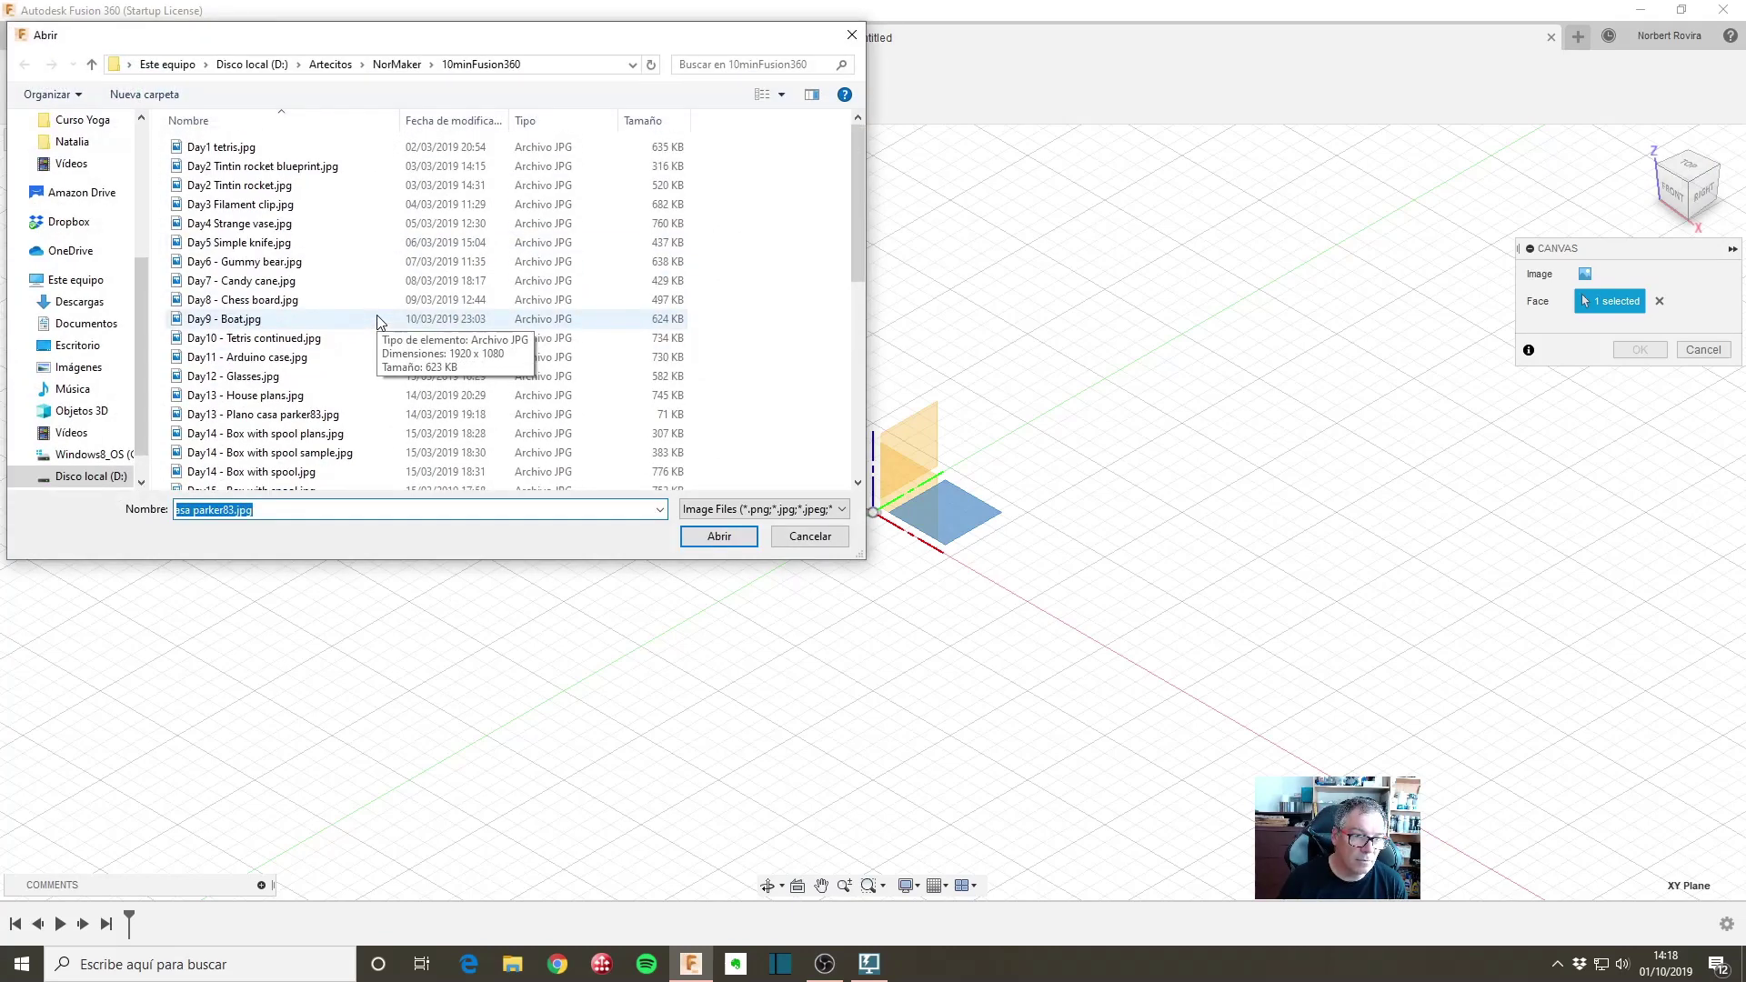
{"action": "scroll", "coordinate": [380, 322], "scroll_direction": "down", "scroll_amount": 1}
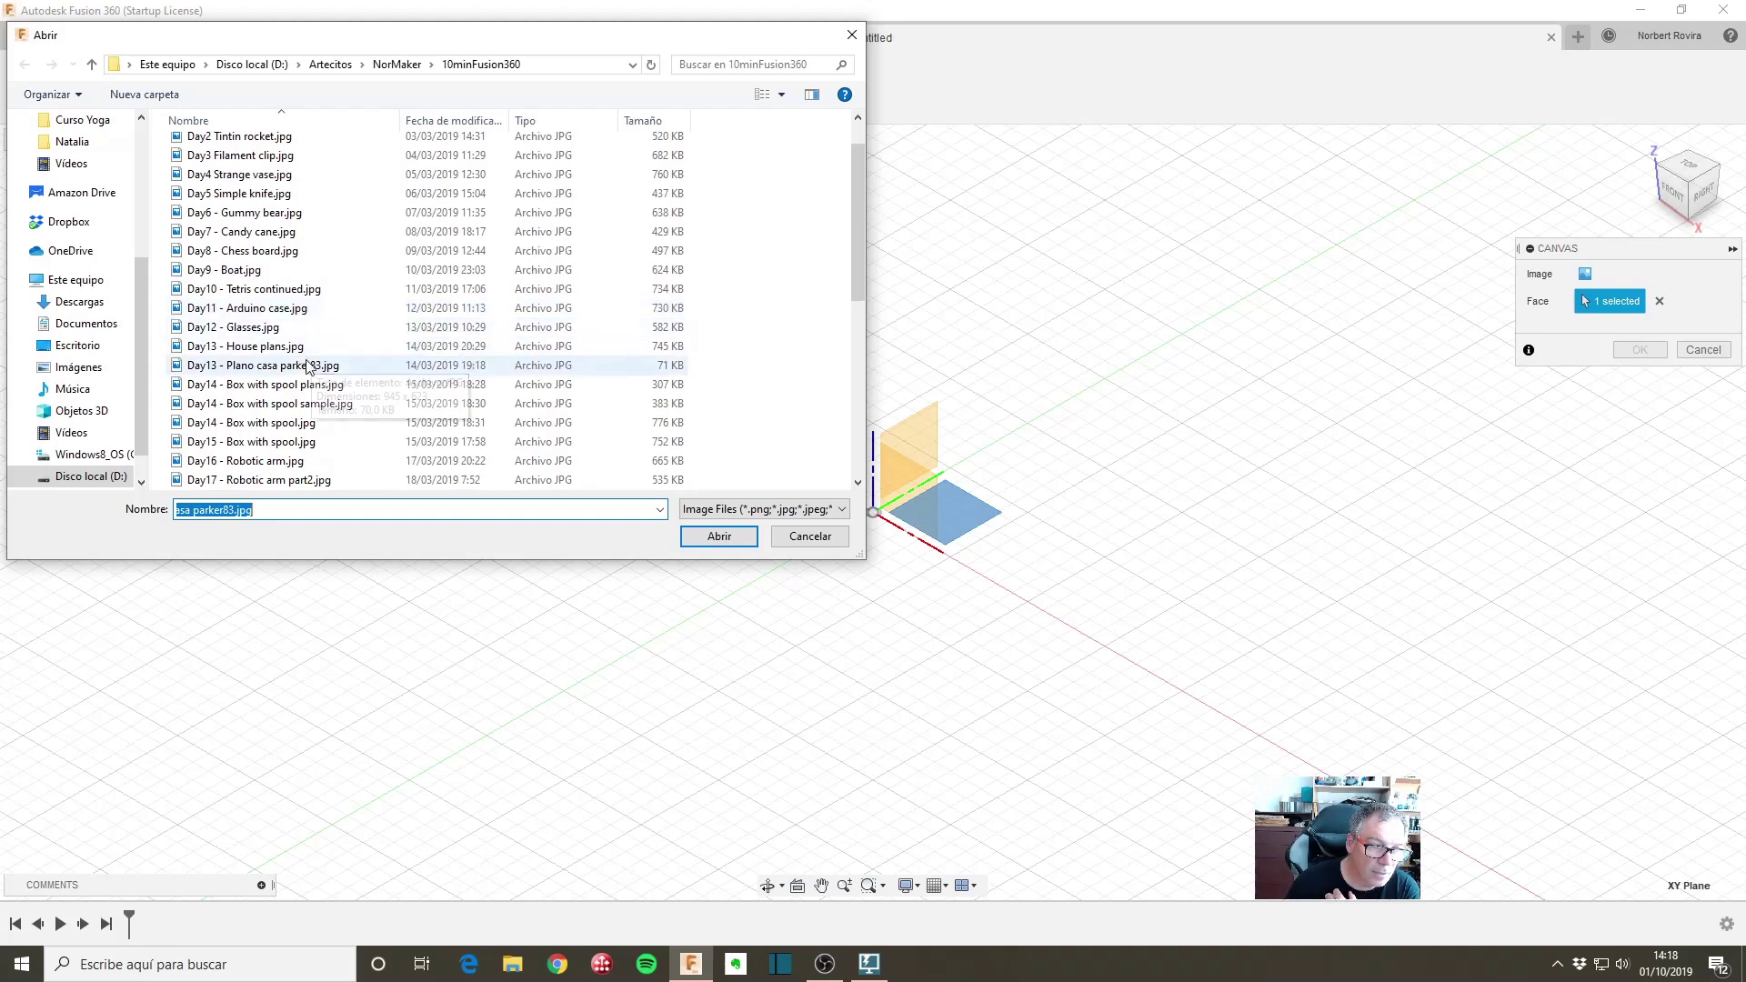
{"action": "left_click", "coordinate": [445, 365]}
Step: Load the floor plan image, scale it up, move it around the origin, and commit the canvas
{"action": "left_click", "coordinate": [719, 536]}
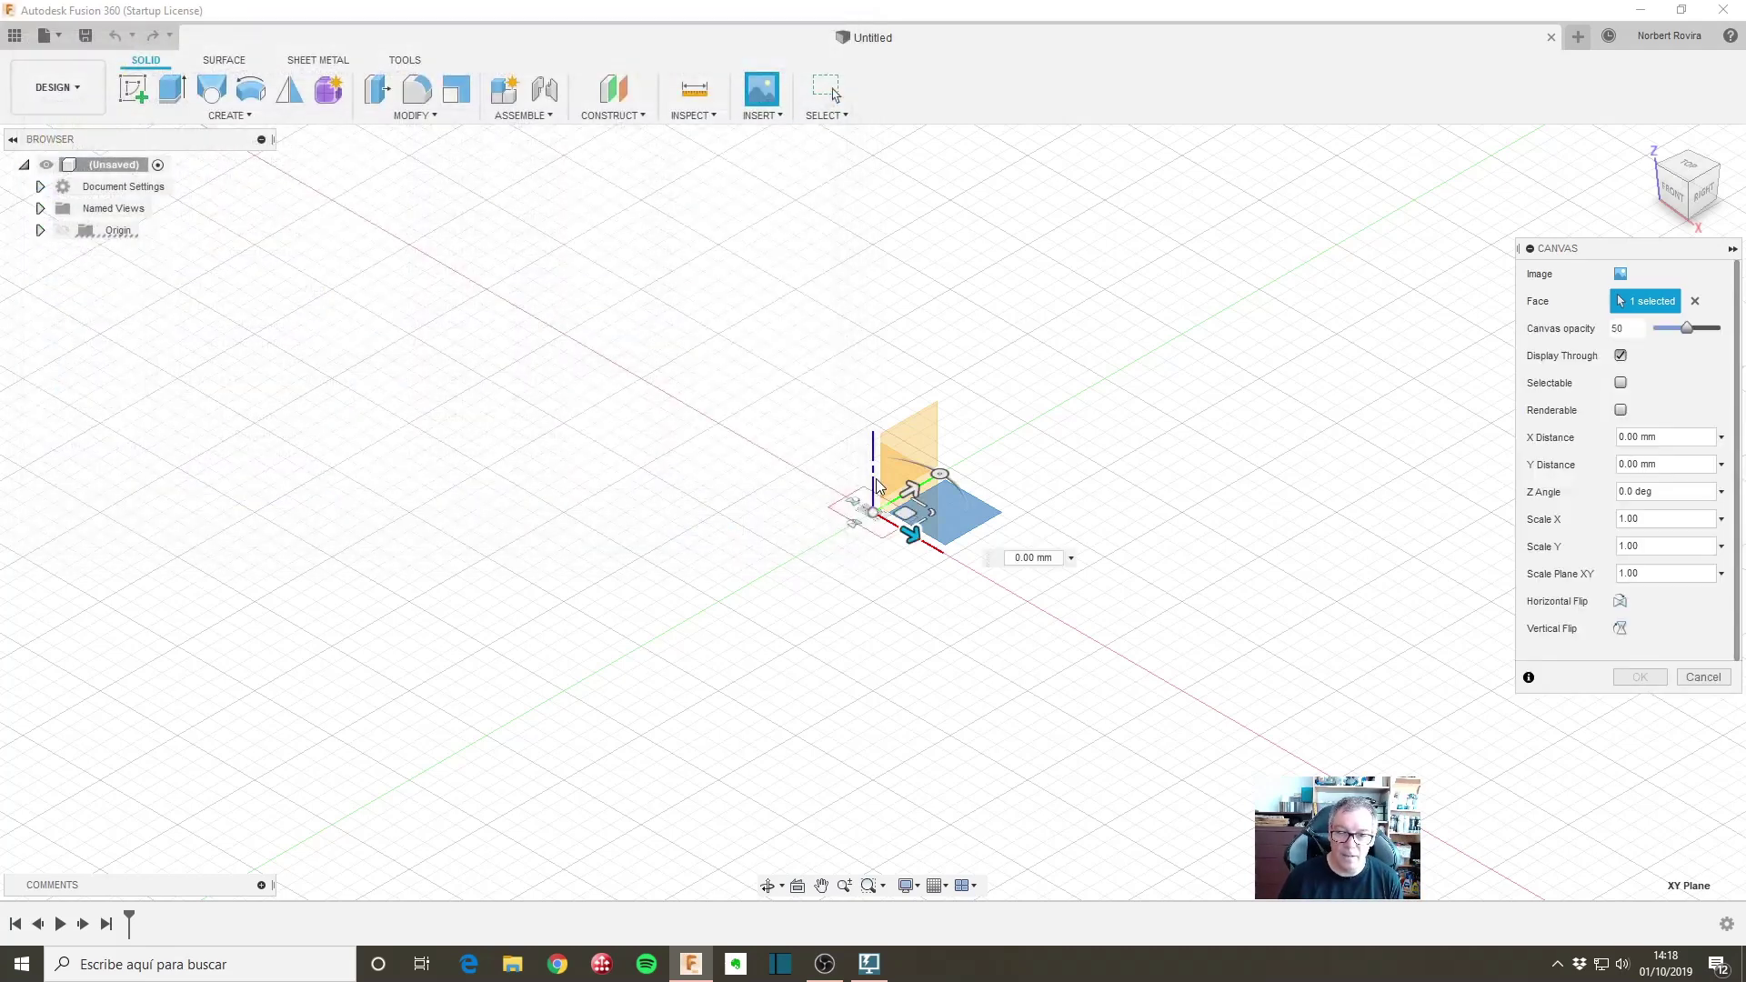
{"action": "middle_click_drag", "start_coordinate": [756, 550], "coordinate": [897, 533]}
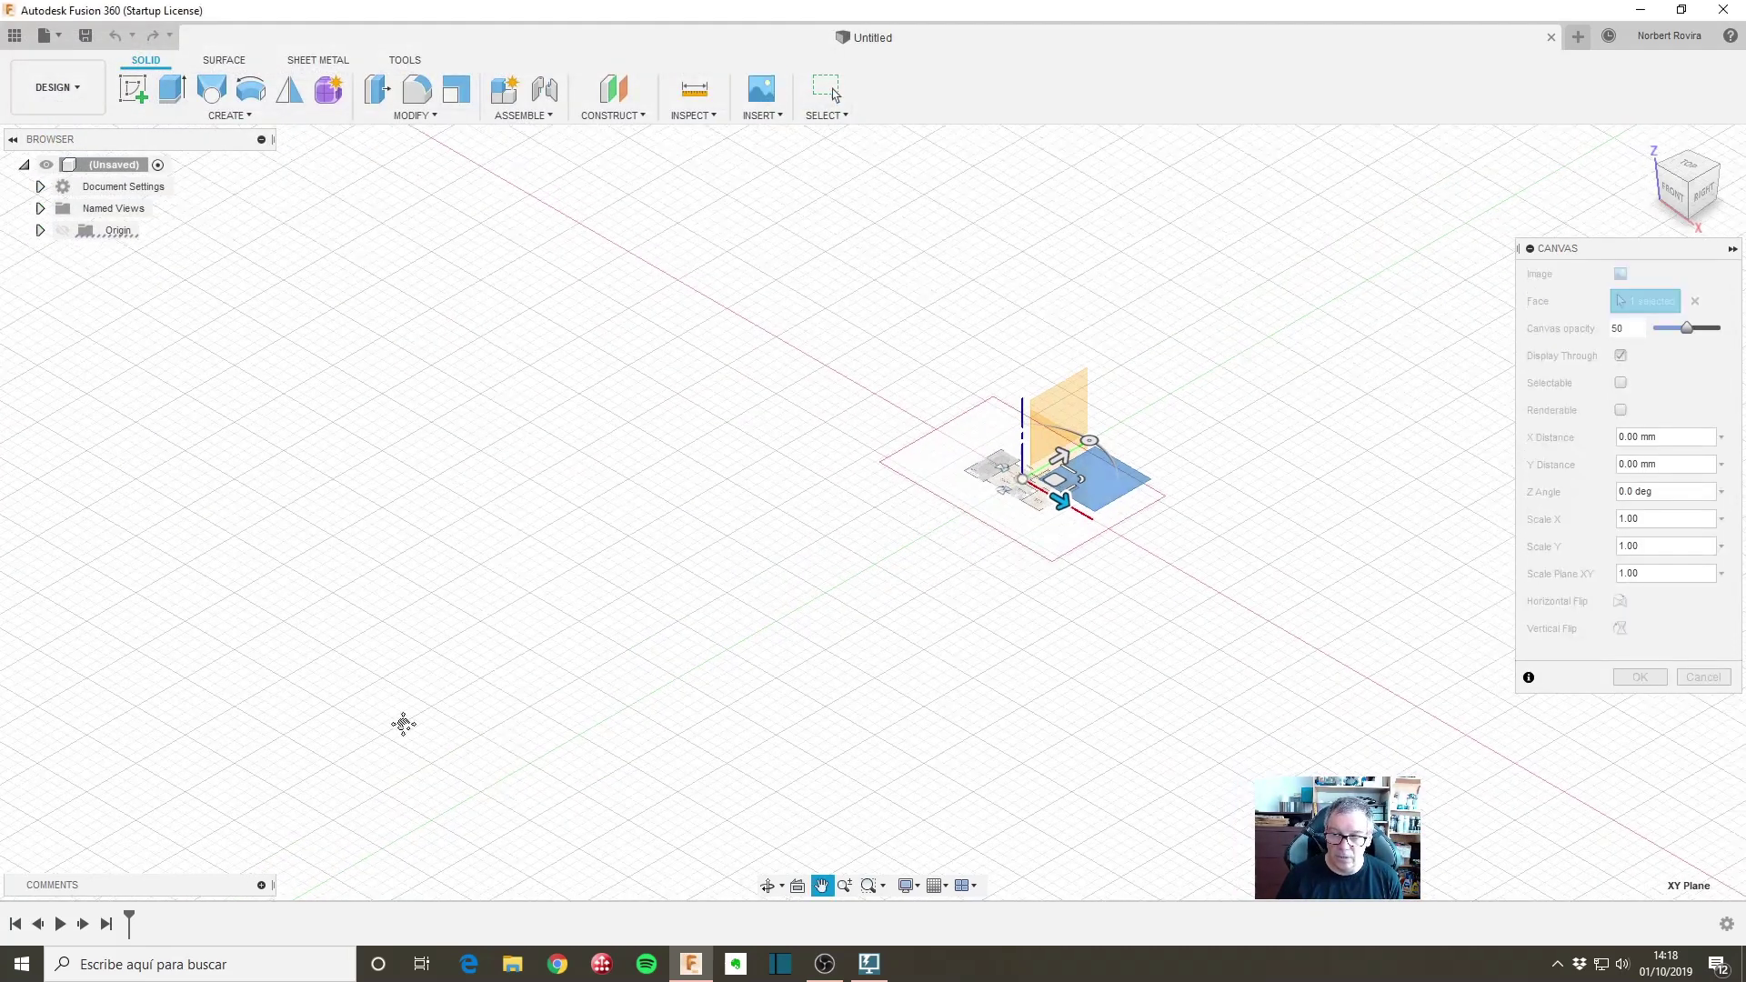
{"action": "middle_click_drag", "start_coordinate": [611, 639], "coordinate": [1103, 582]}
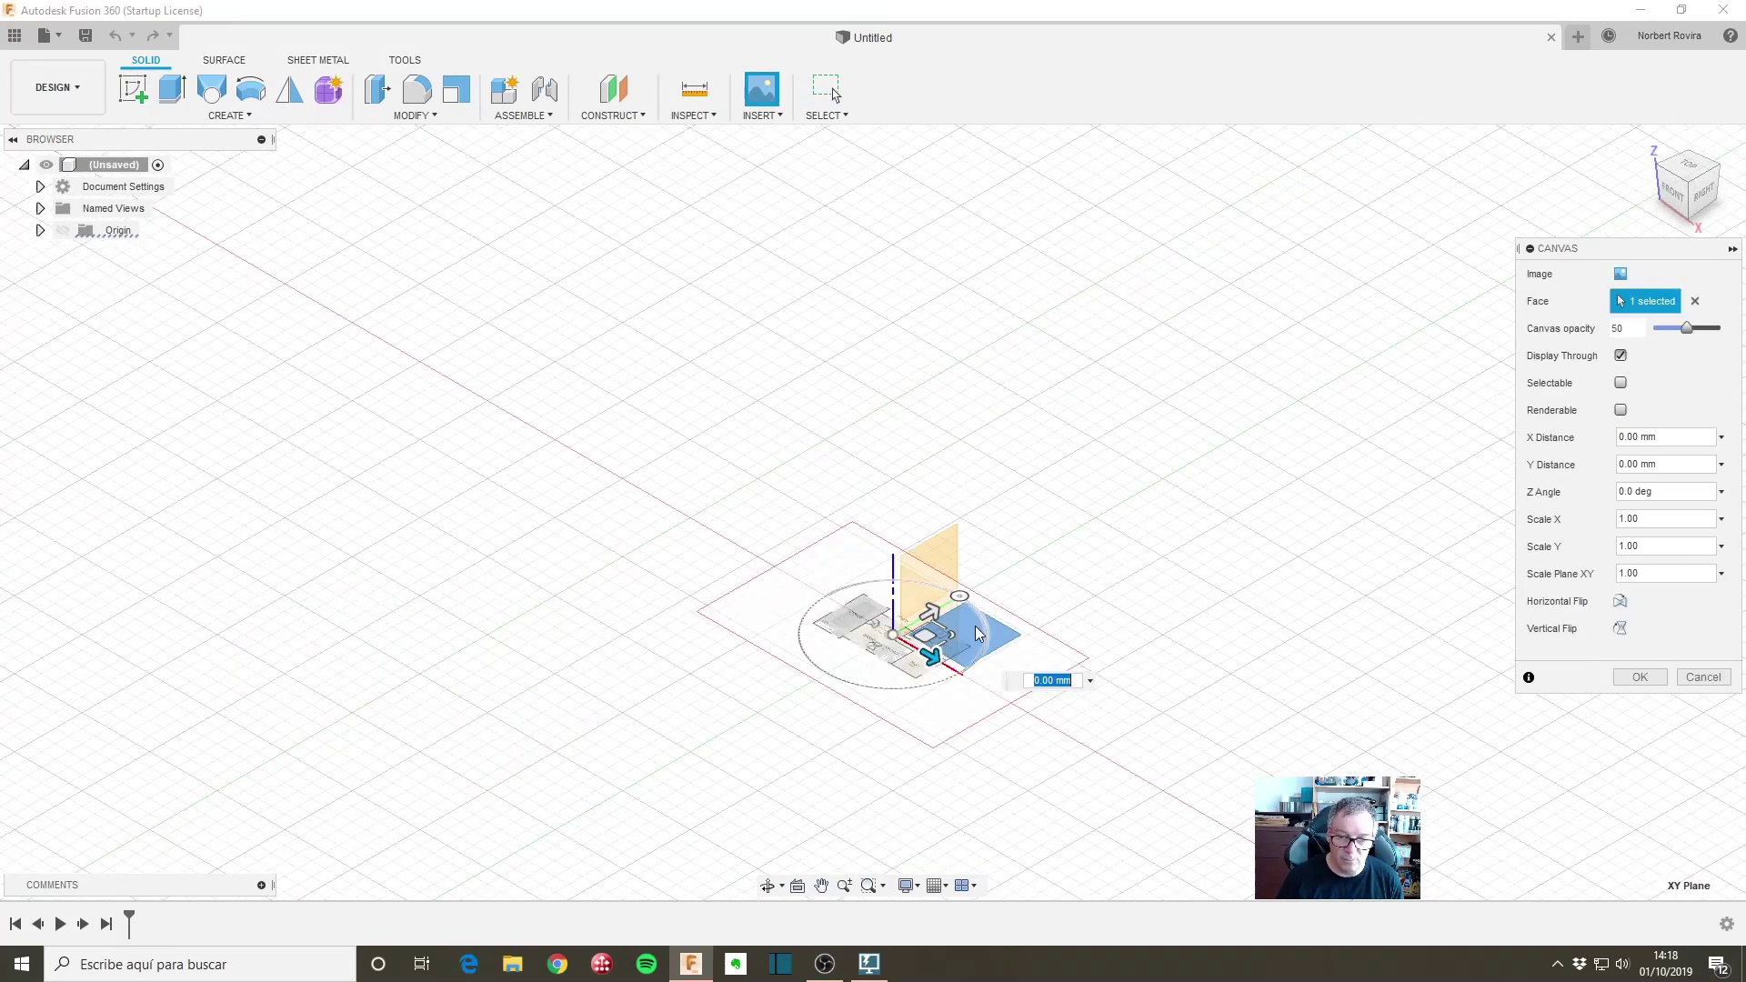
{"action": "left_click_drag", "start_coordinate": [946, 633], "coordinate": [1127, 620]}
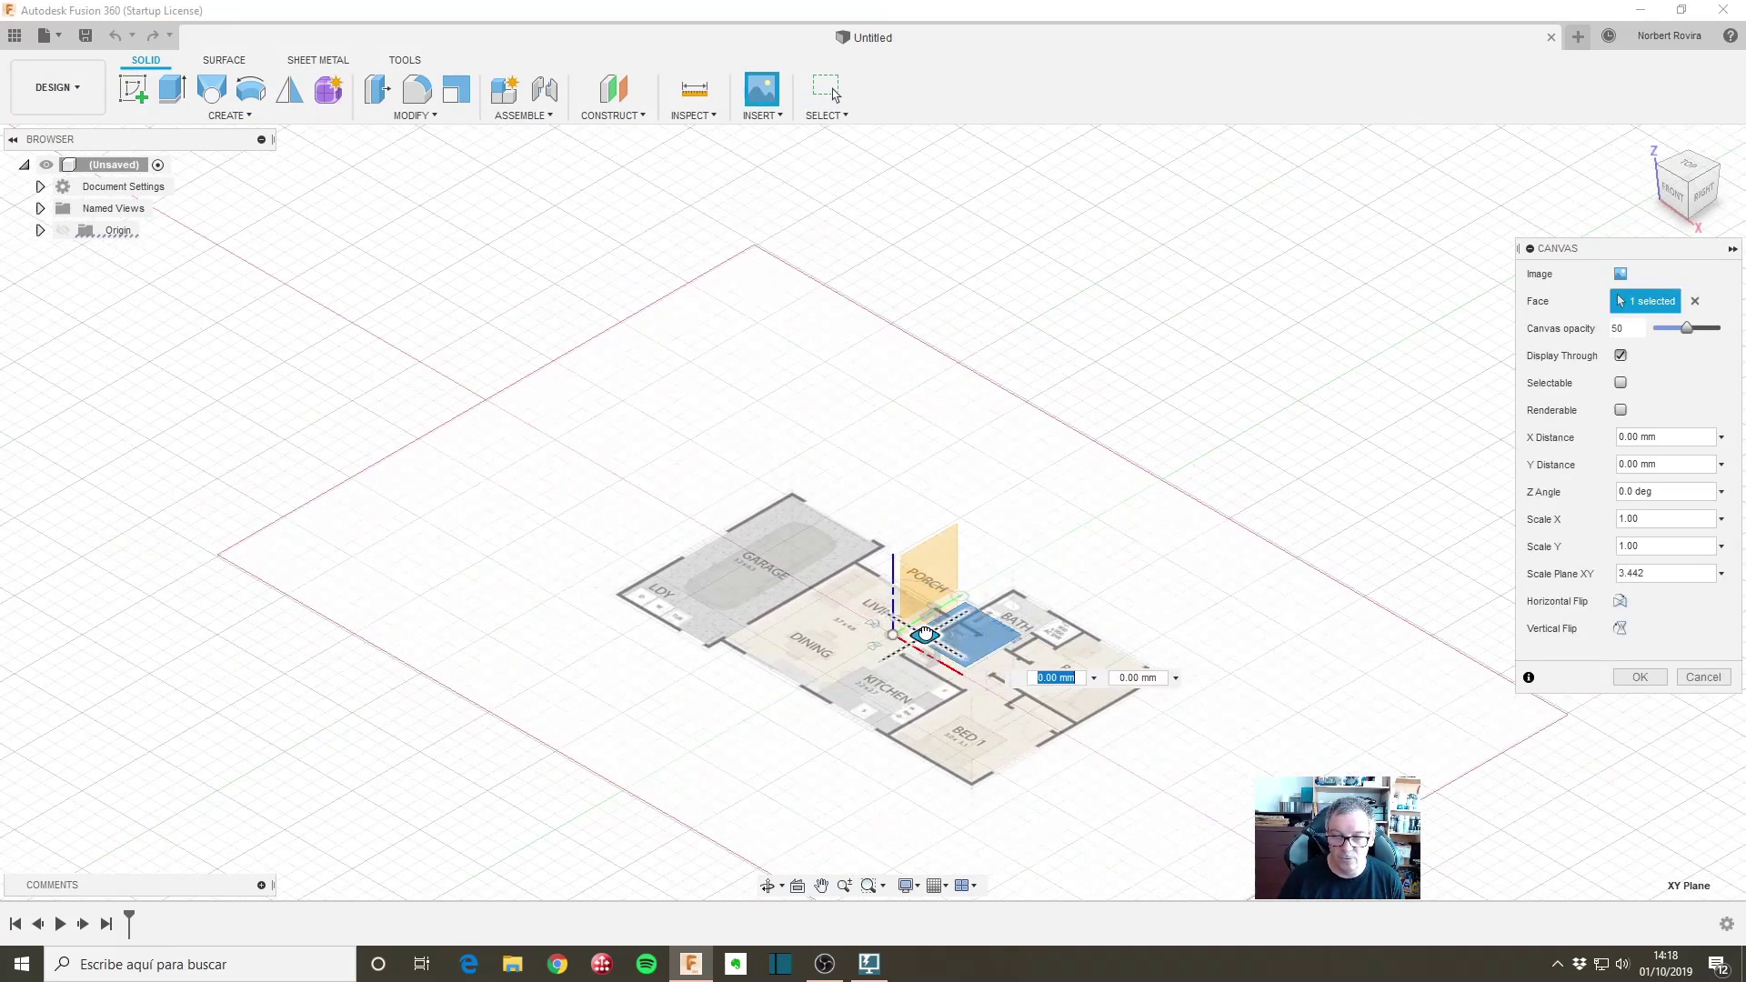
{"action": "left_click_drag", "start_coordinate": [950, 634], "coordinate": [937, 624]}
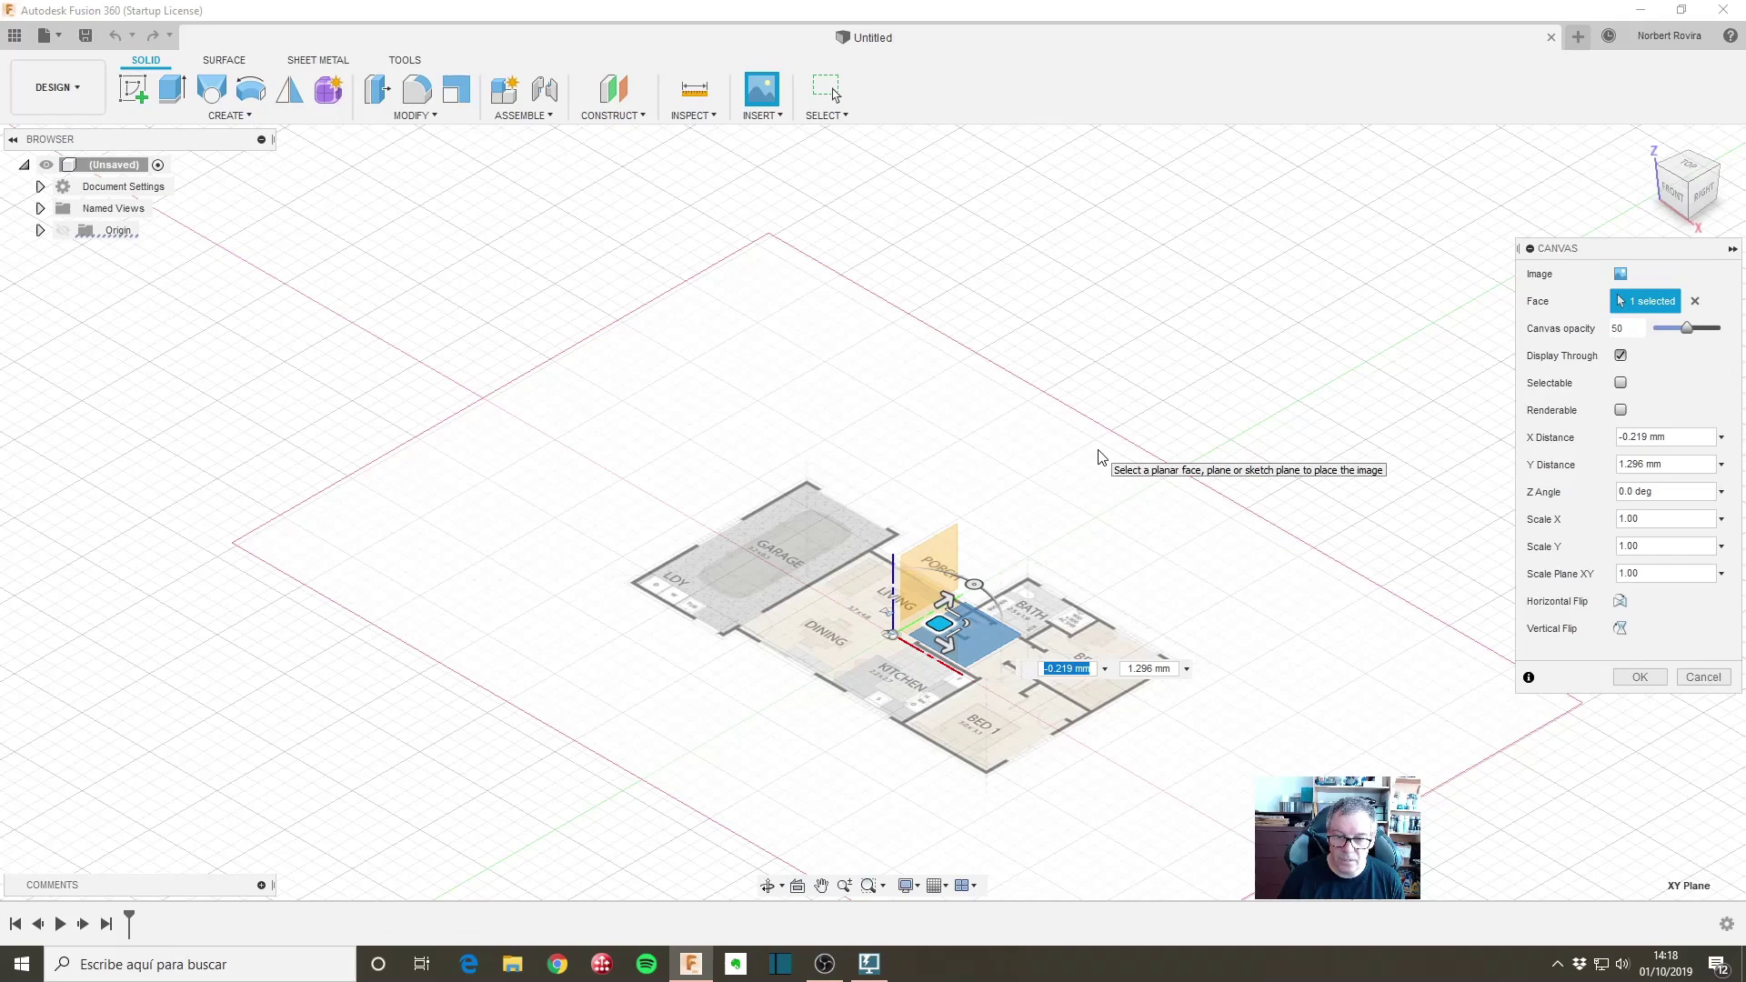
{"action": "left_click", "coordinate": [1637, 677]}
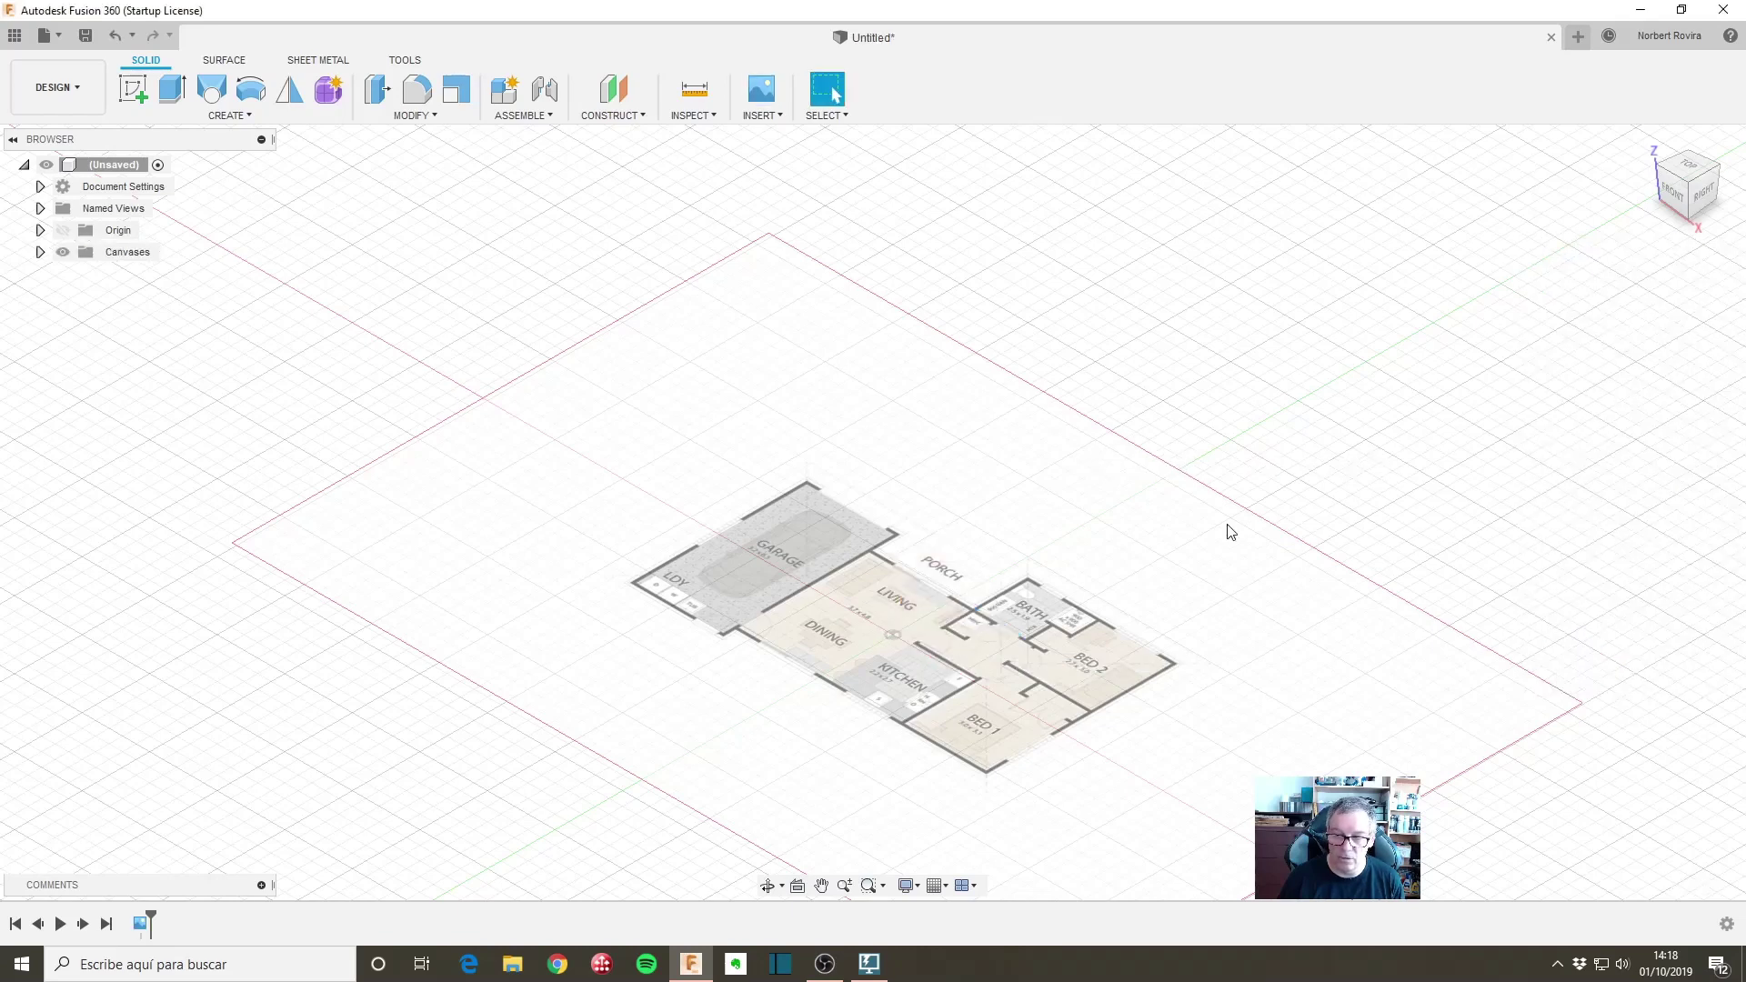
{"action": "mouse_move", "coordinate": [1688, 178]}
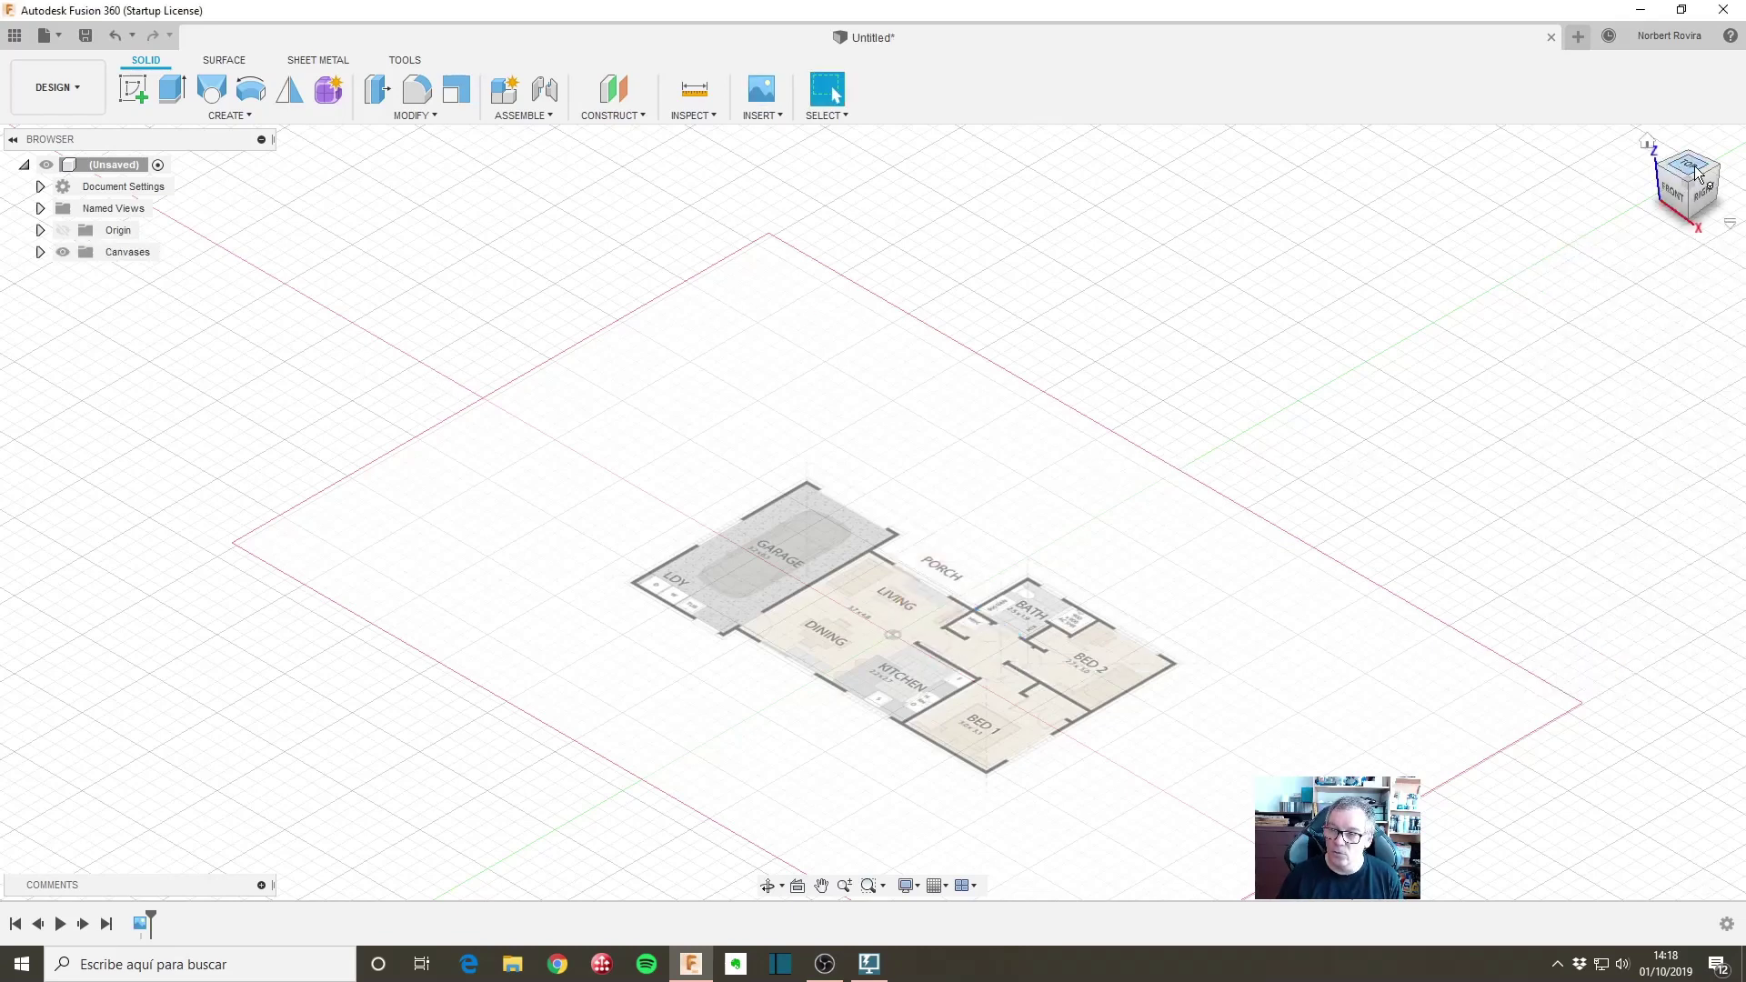
Step: Show an upright top view of the plan and open the Parker83 canvas's context menu
{"action": "left_click", "coordinate": [1689, 166]}
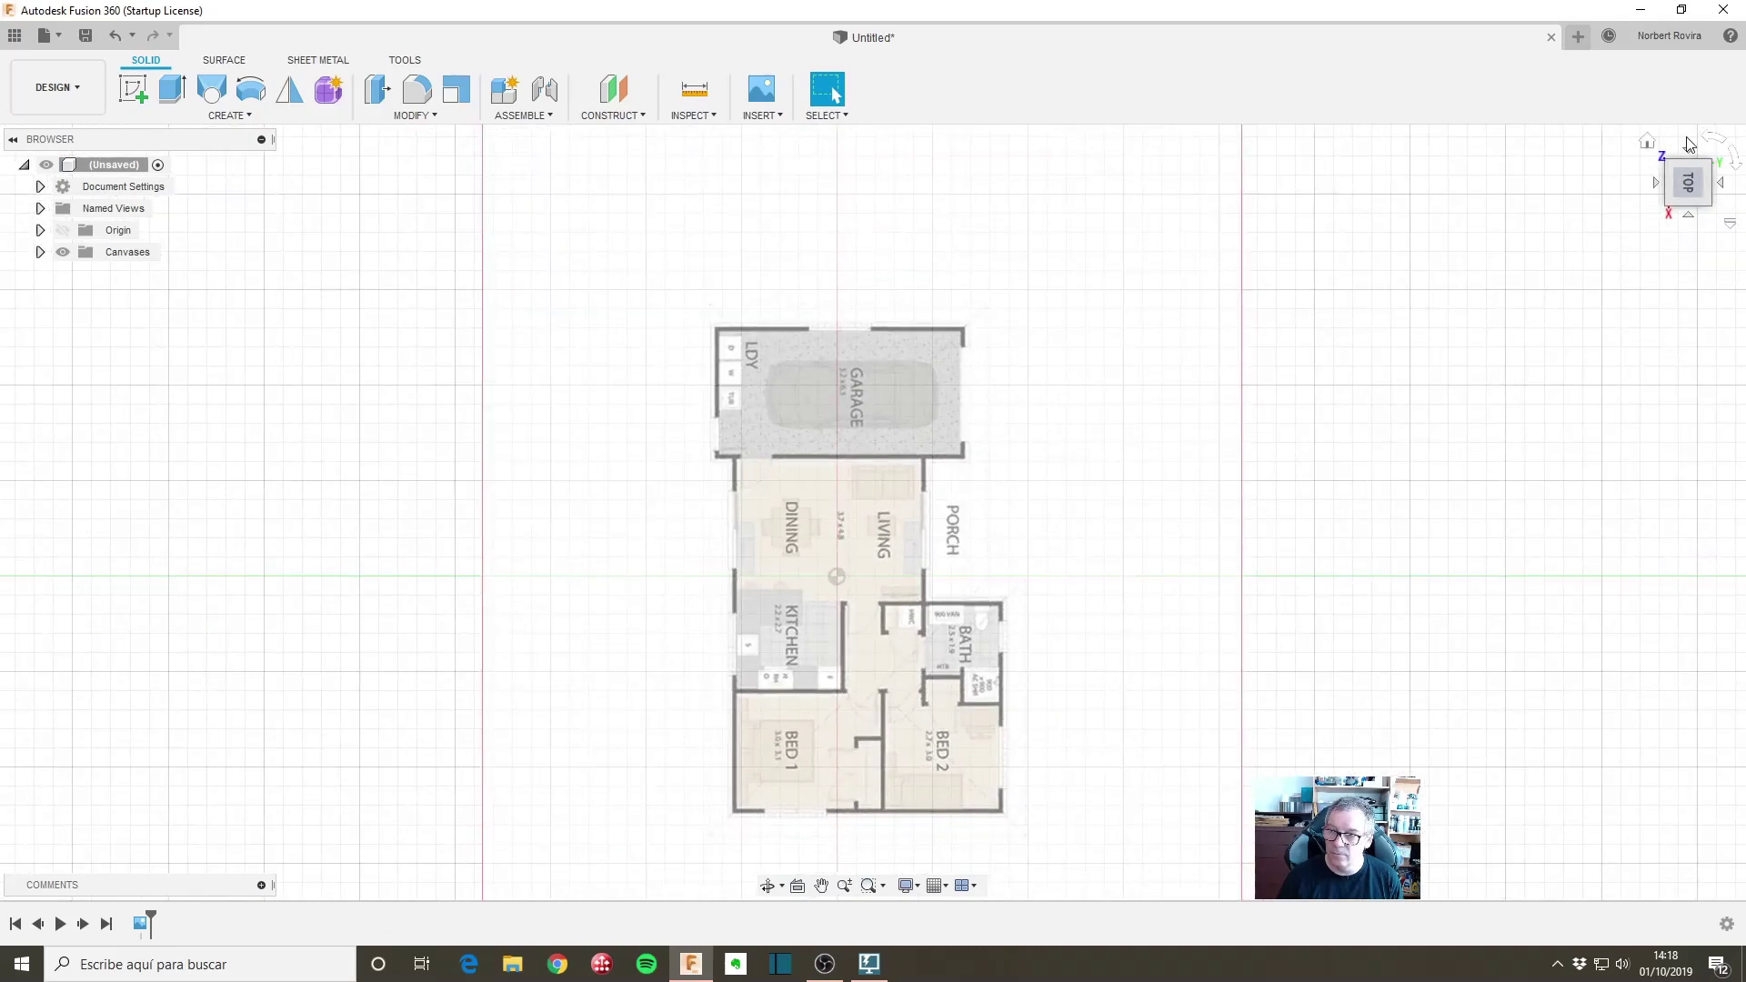
{"action": "left_click", "coordinate": [1721, 141]}
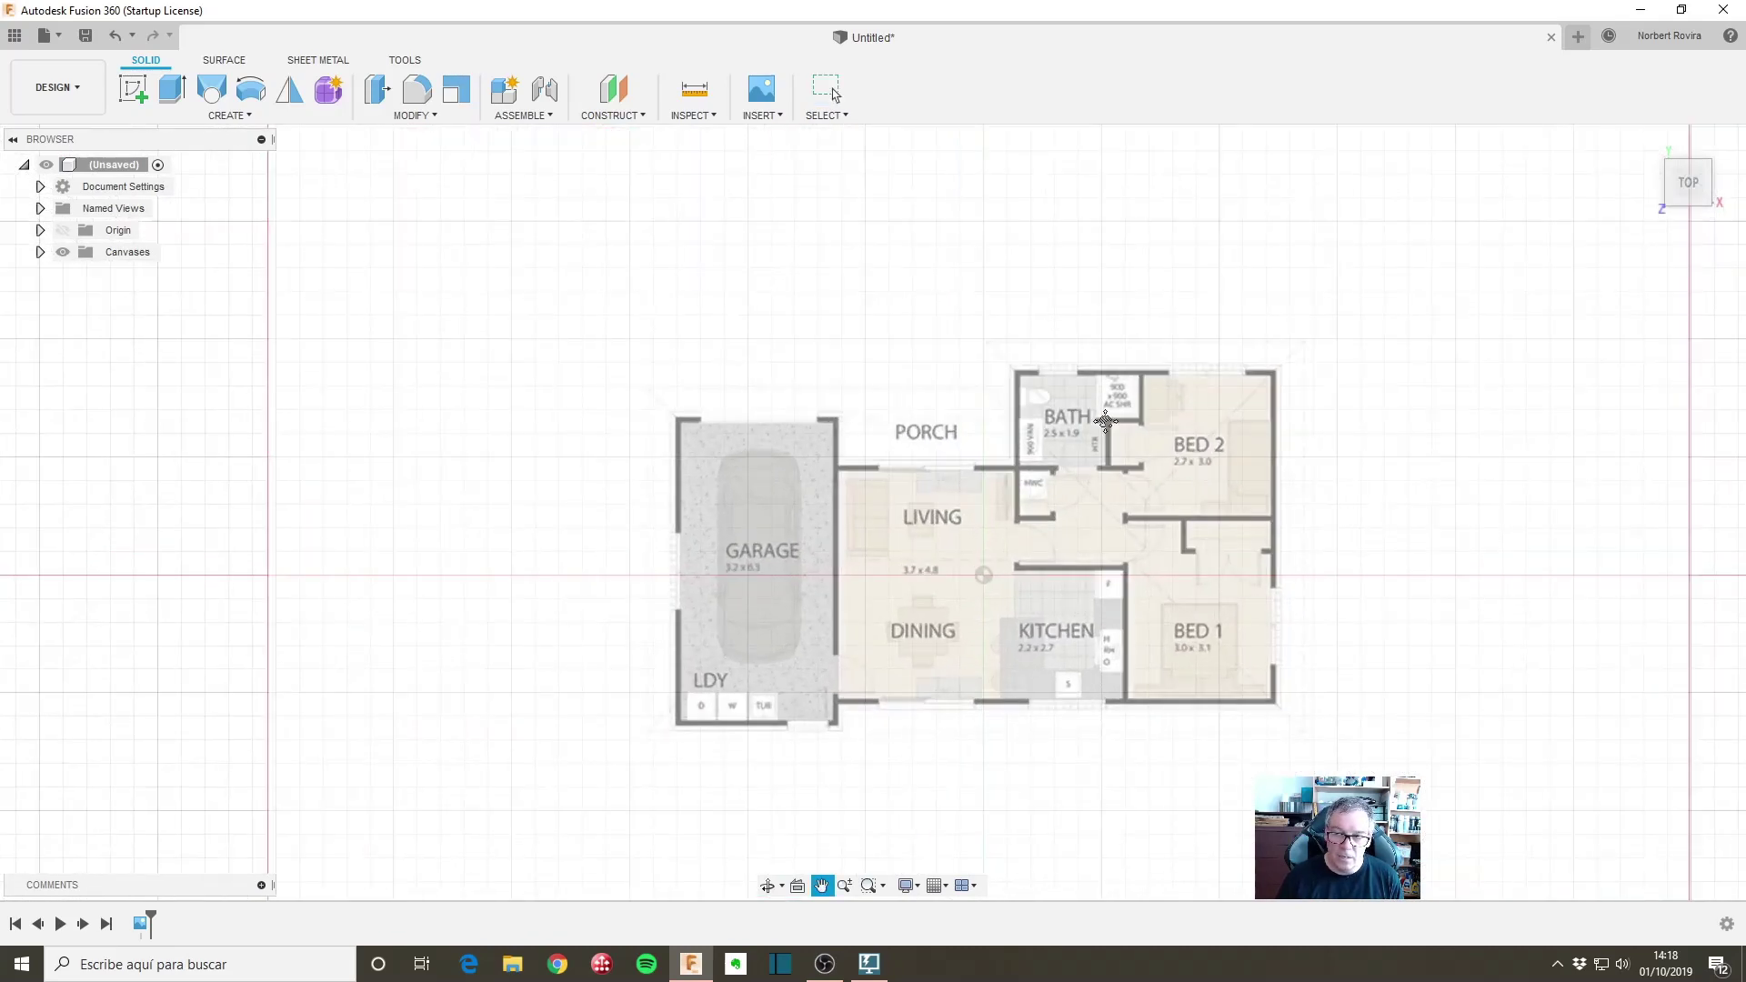
{"action": "middle_click_drag", "start_coordinate": [1030, 431], "coordinate": [825, 377]}
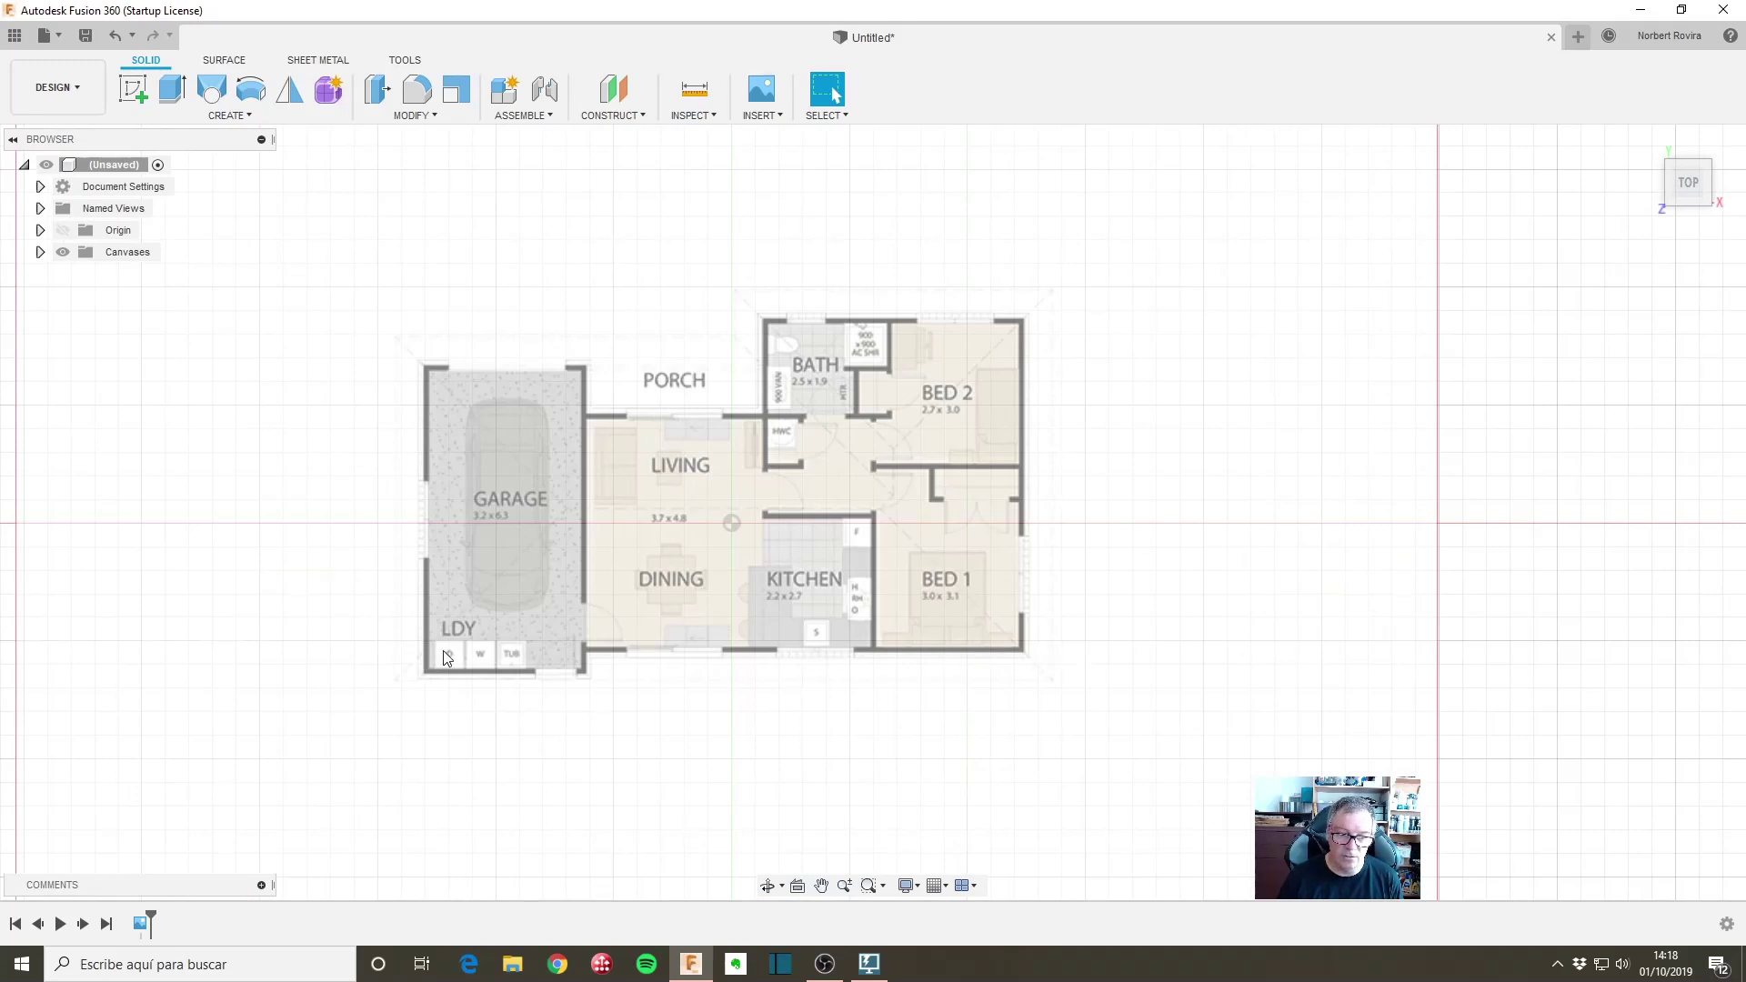
{"action": "left_click", "coordinate": [40, 252]}
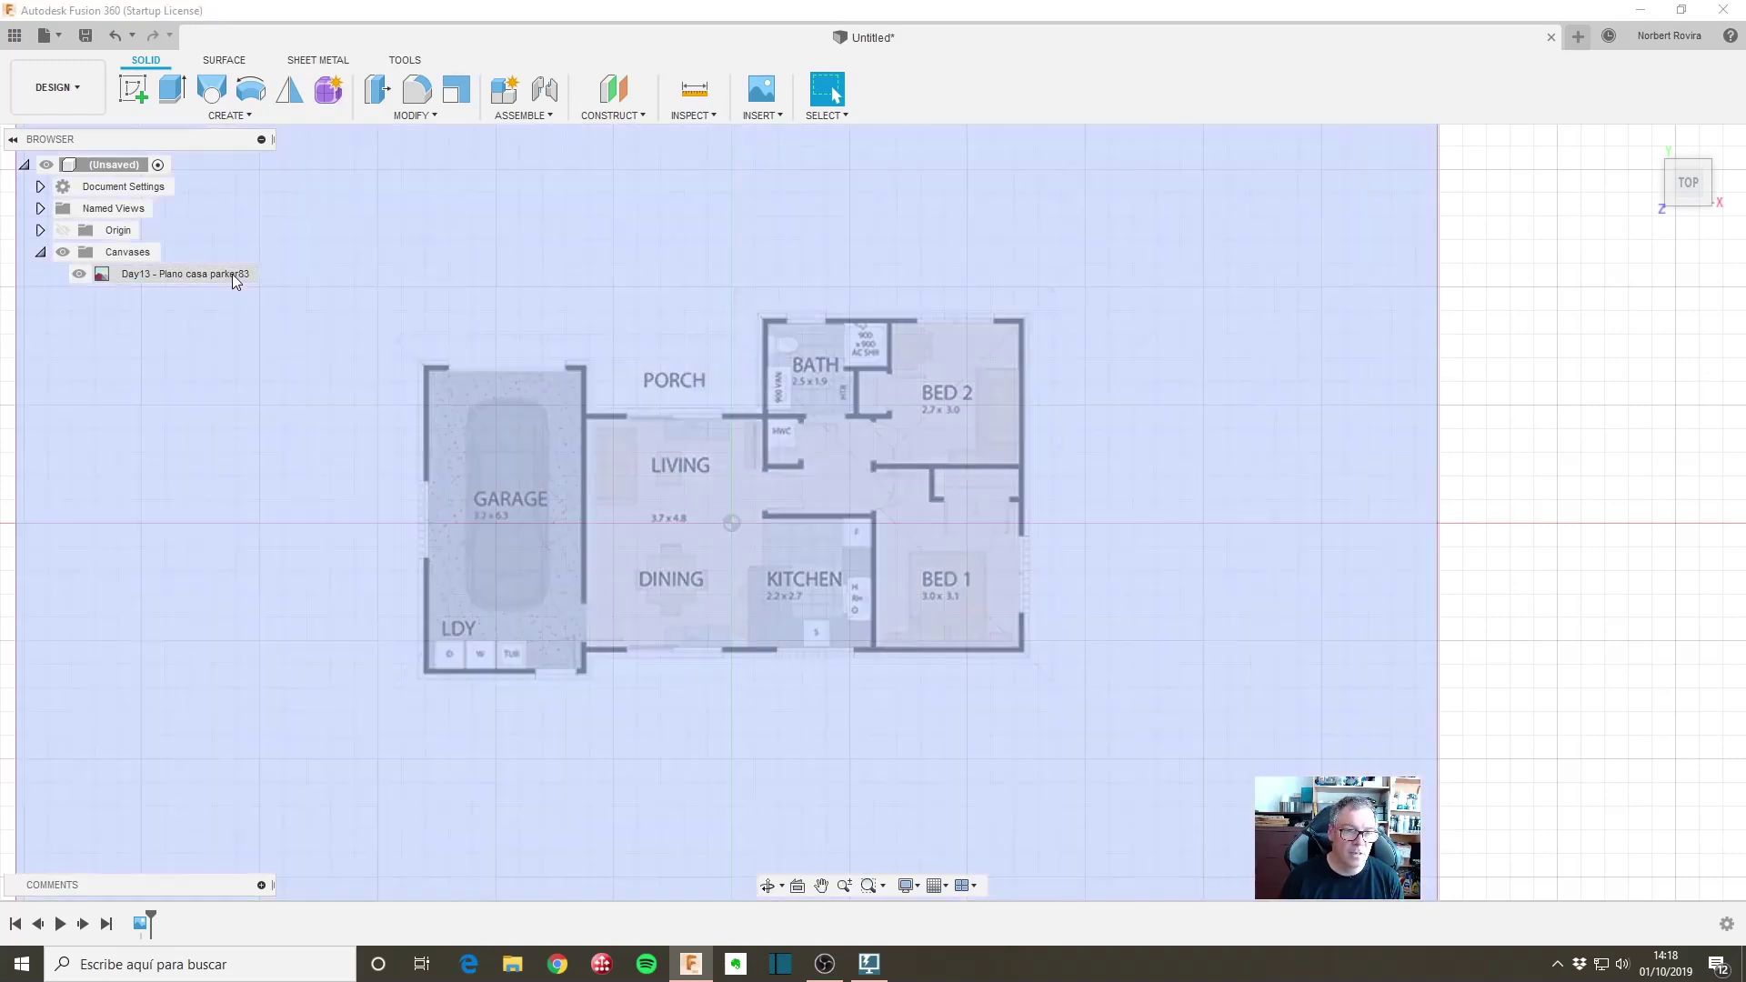
{"action": "left_click", "coordinate": [232, 274]}
{"action": "right_click", "coordinate": [232, 274]}
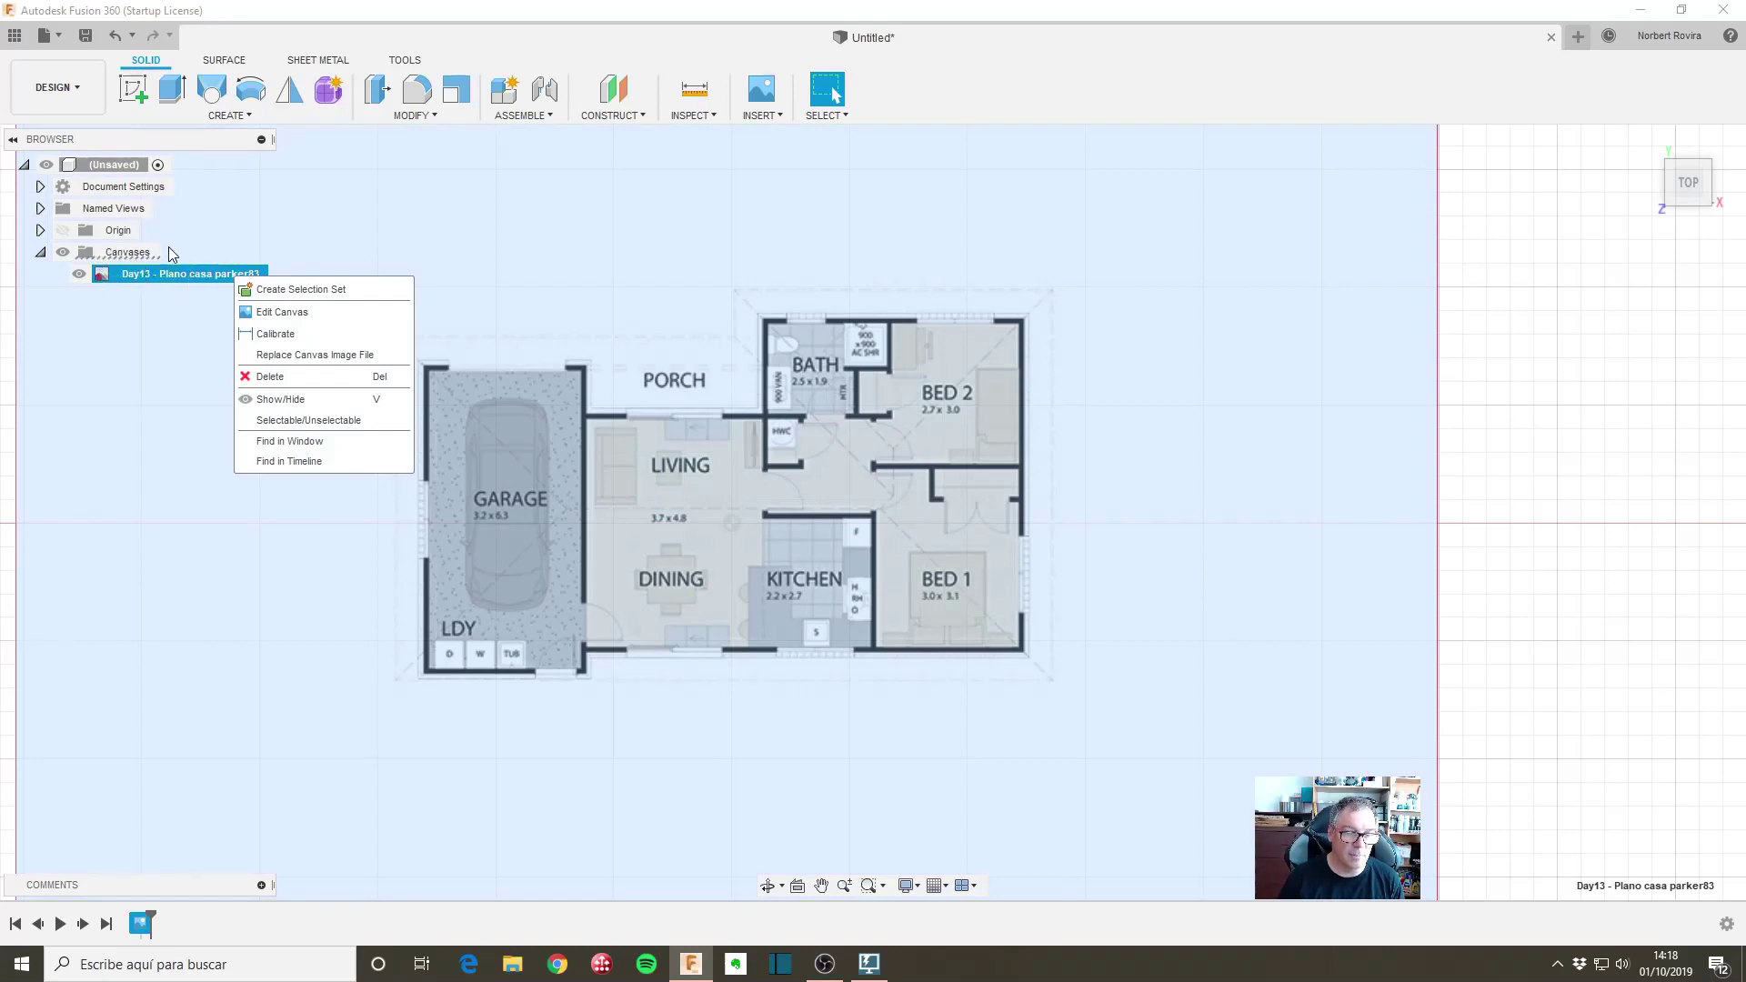
Step: Calibrate the canvas between the bottom-right and bottom-left house corners, entering 12.8 m
{"action": "left_click", "coordinate": [306, 333]}
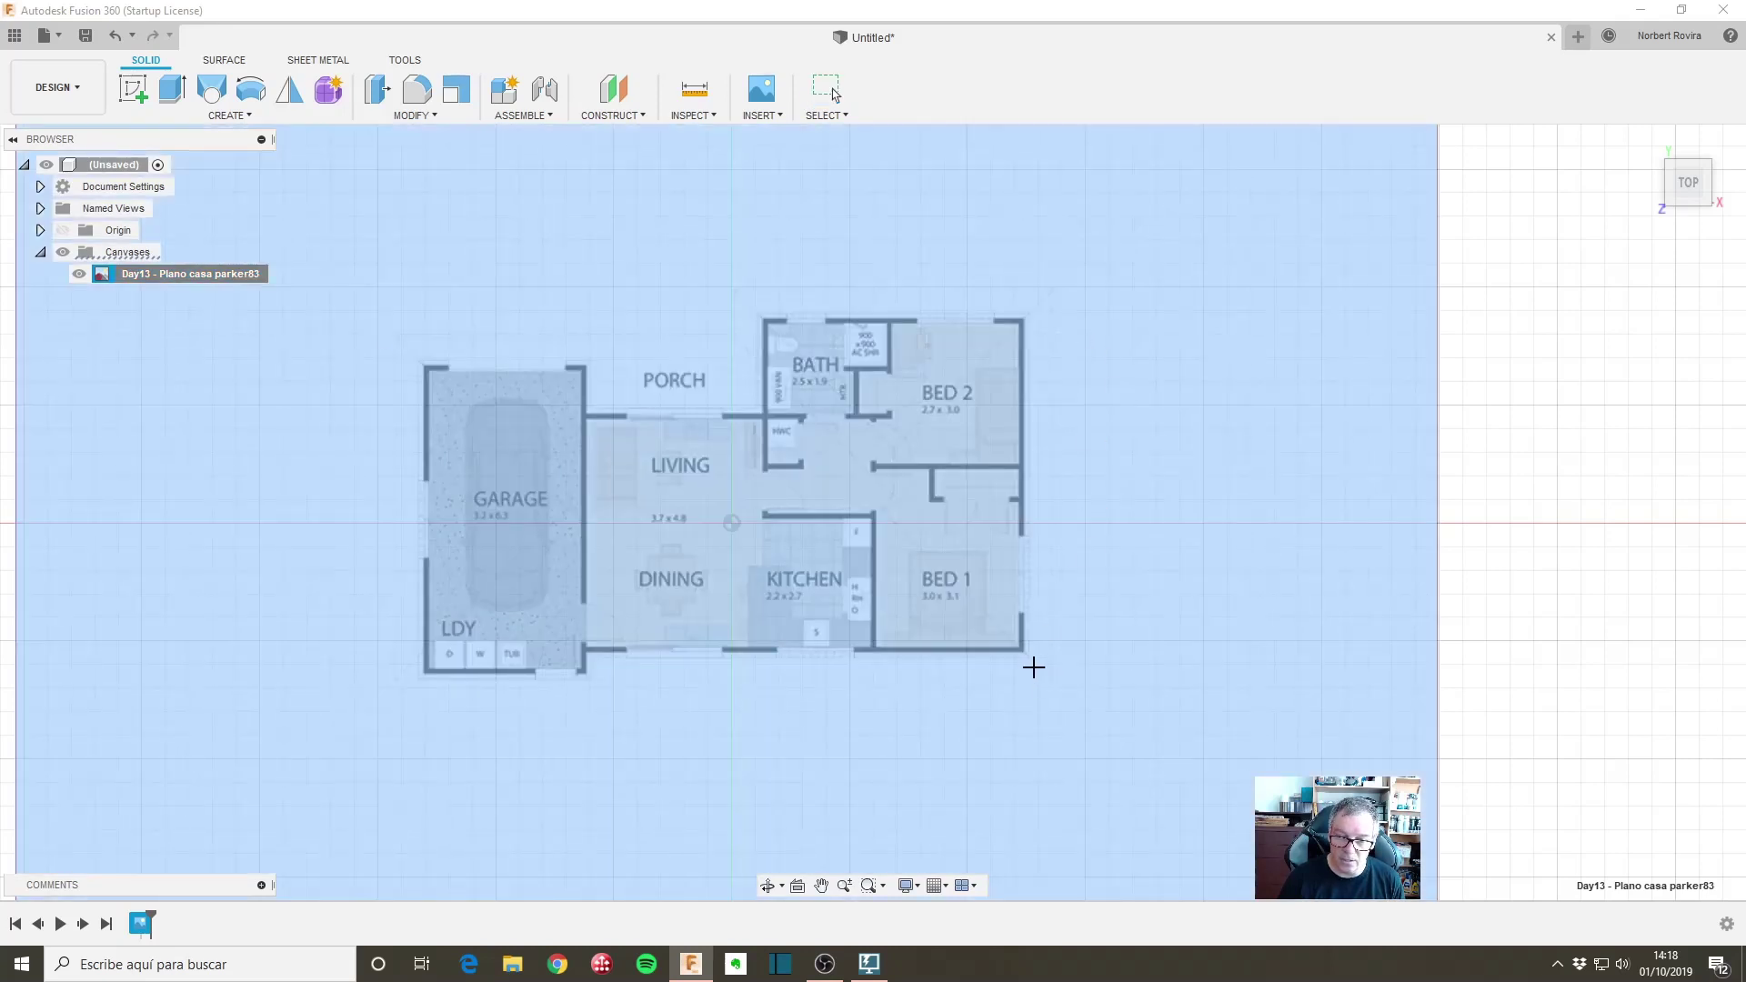
{"action": "scroll", "coordinate": [1036, 673], "scroll_direction": "up", "scroll_amount": 2}
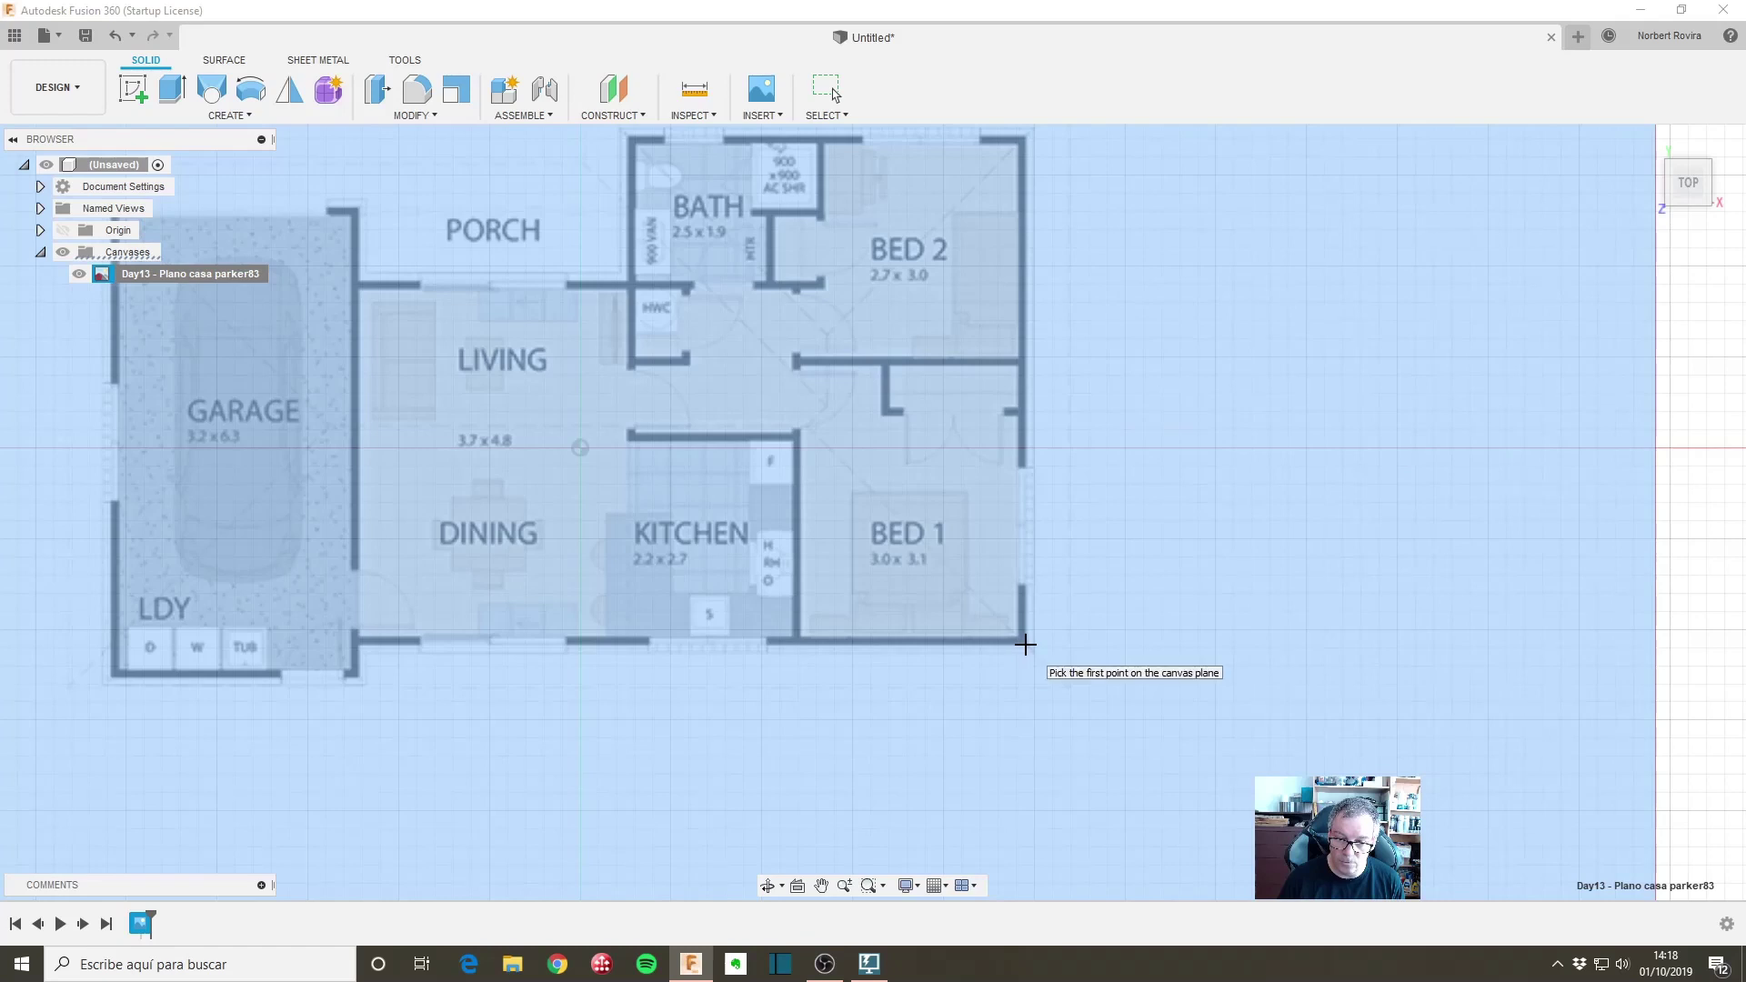
{"action": "left_click", "coordinate": [1025, 645]}
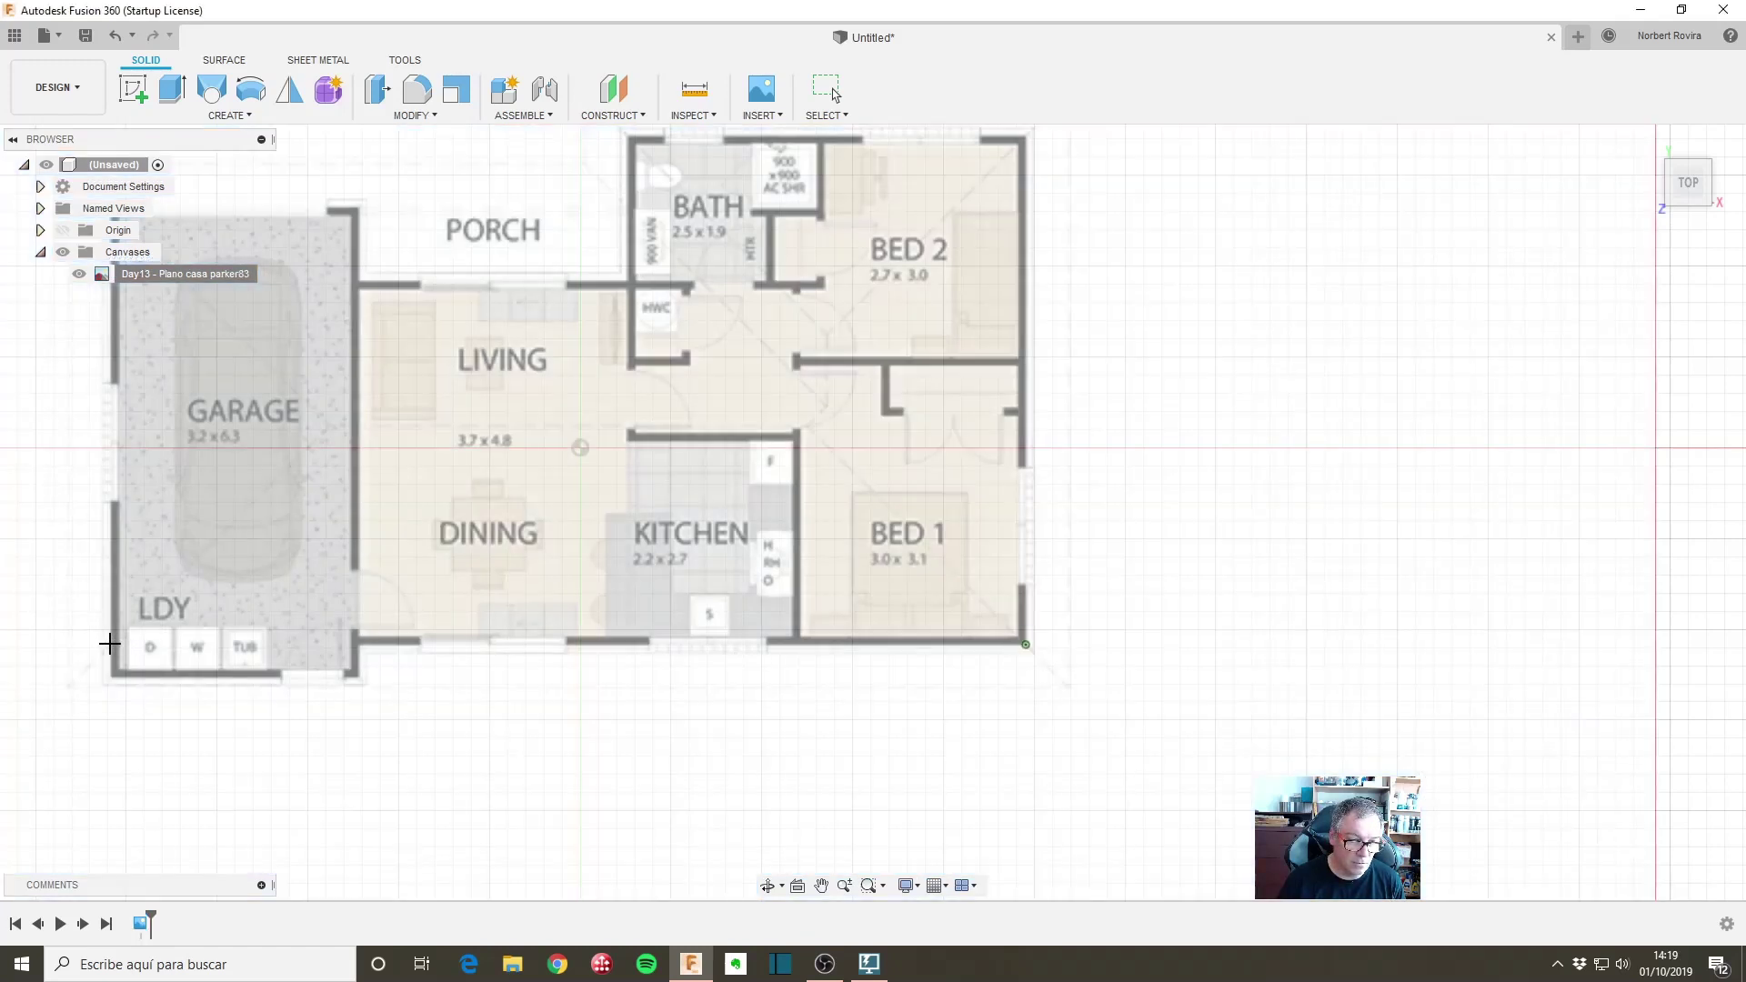
{"action": "left_click", "coordinate": [110, 644]}
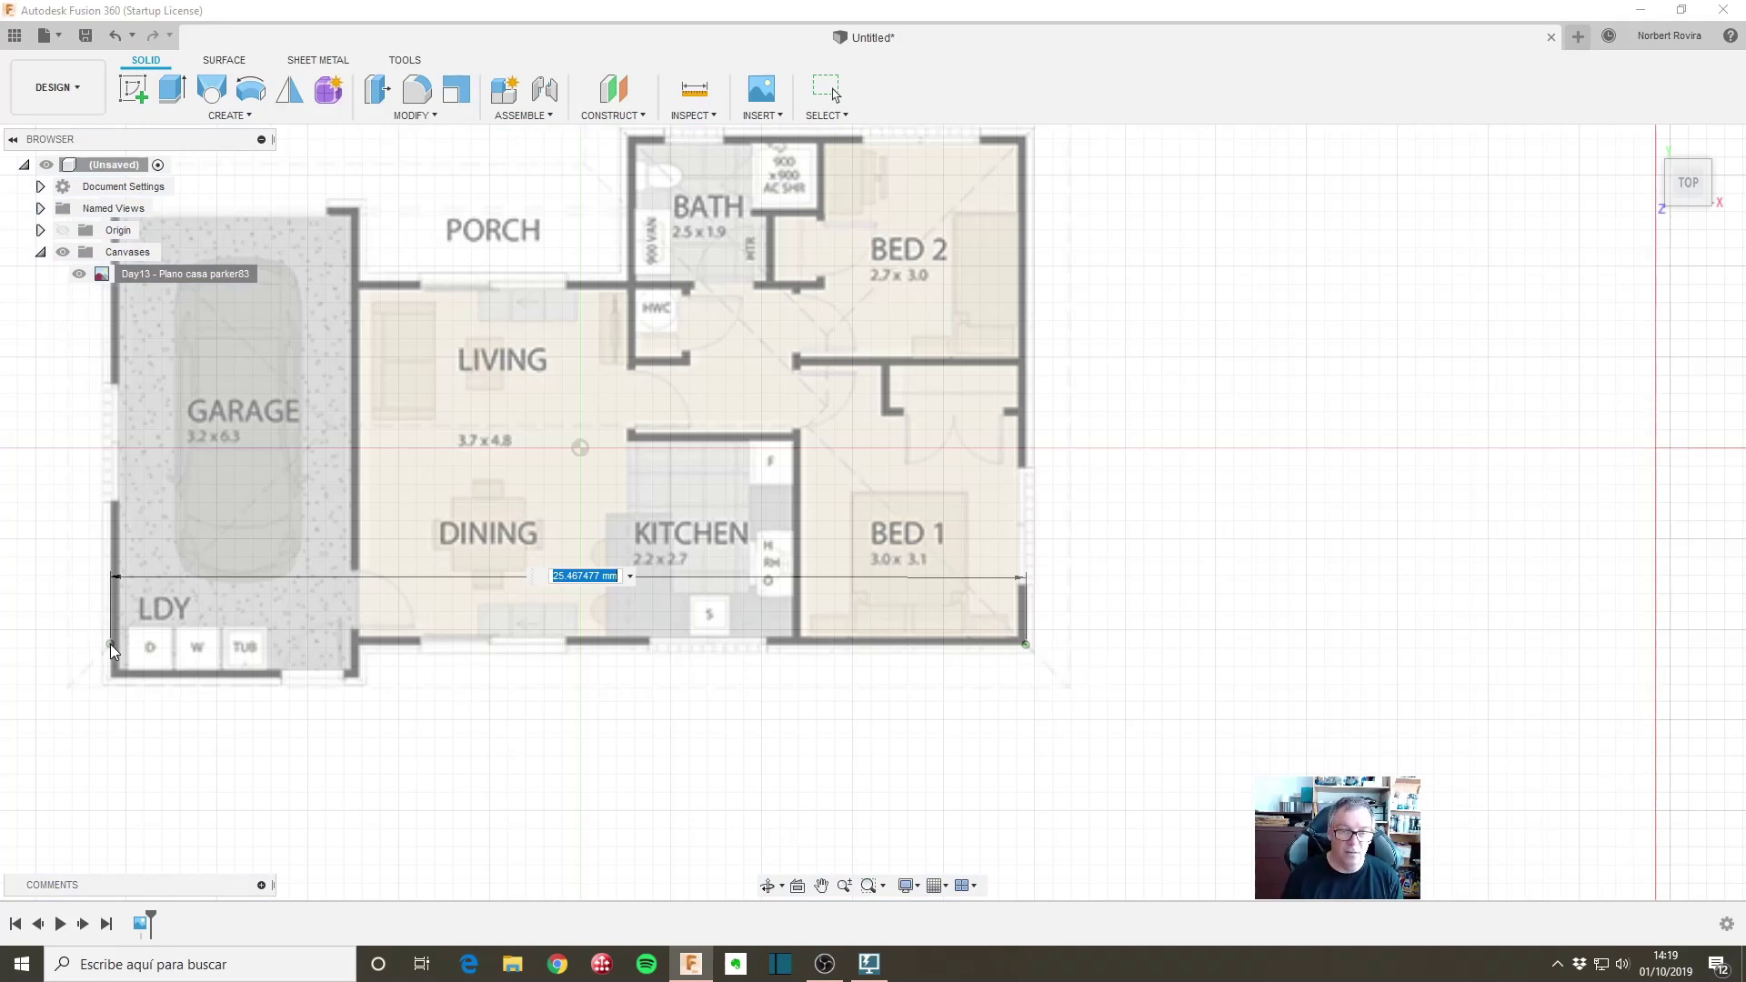
{"action": "type", "text": "12.8"}
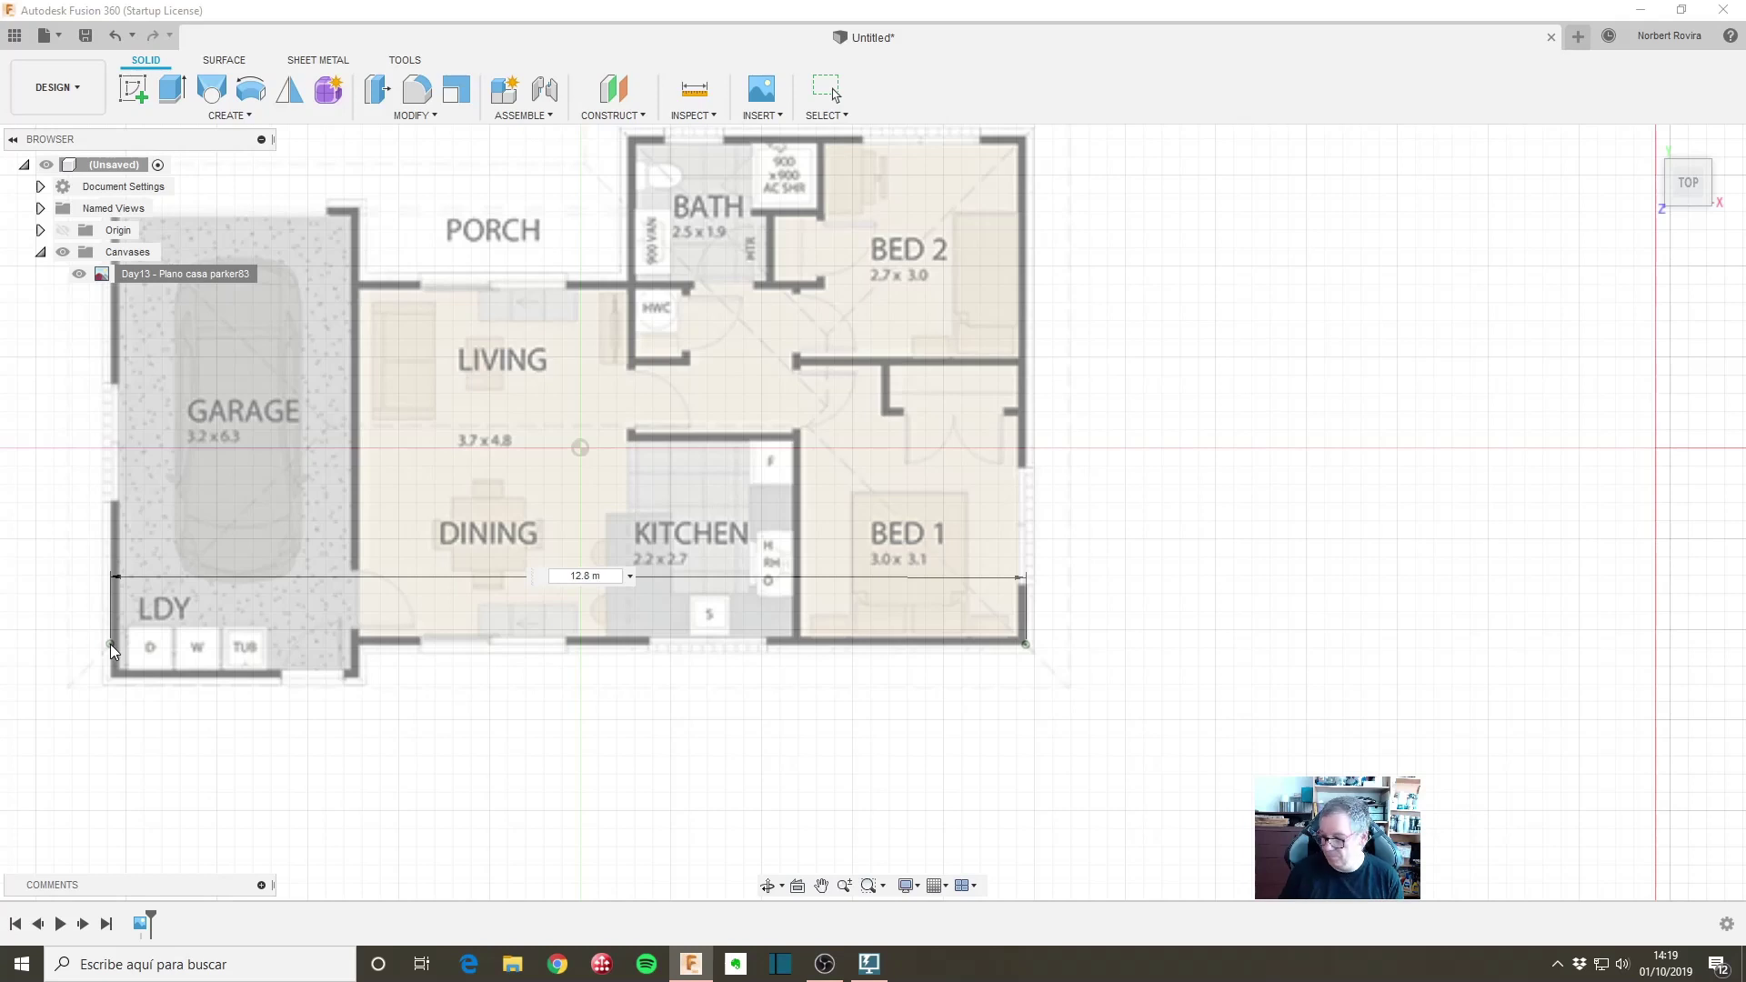
Step: Apply the 12.8 m calibration and zoom out to see the resized canvas
{"action": "key", "text": "Return"}
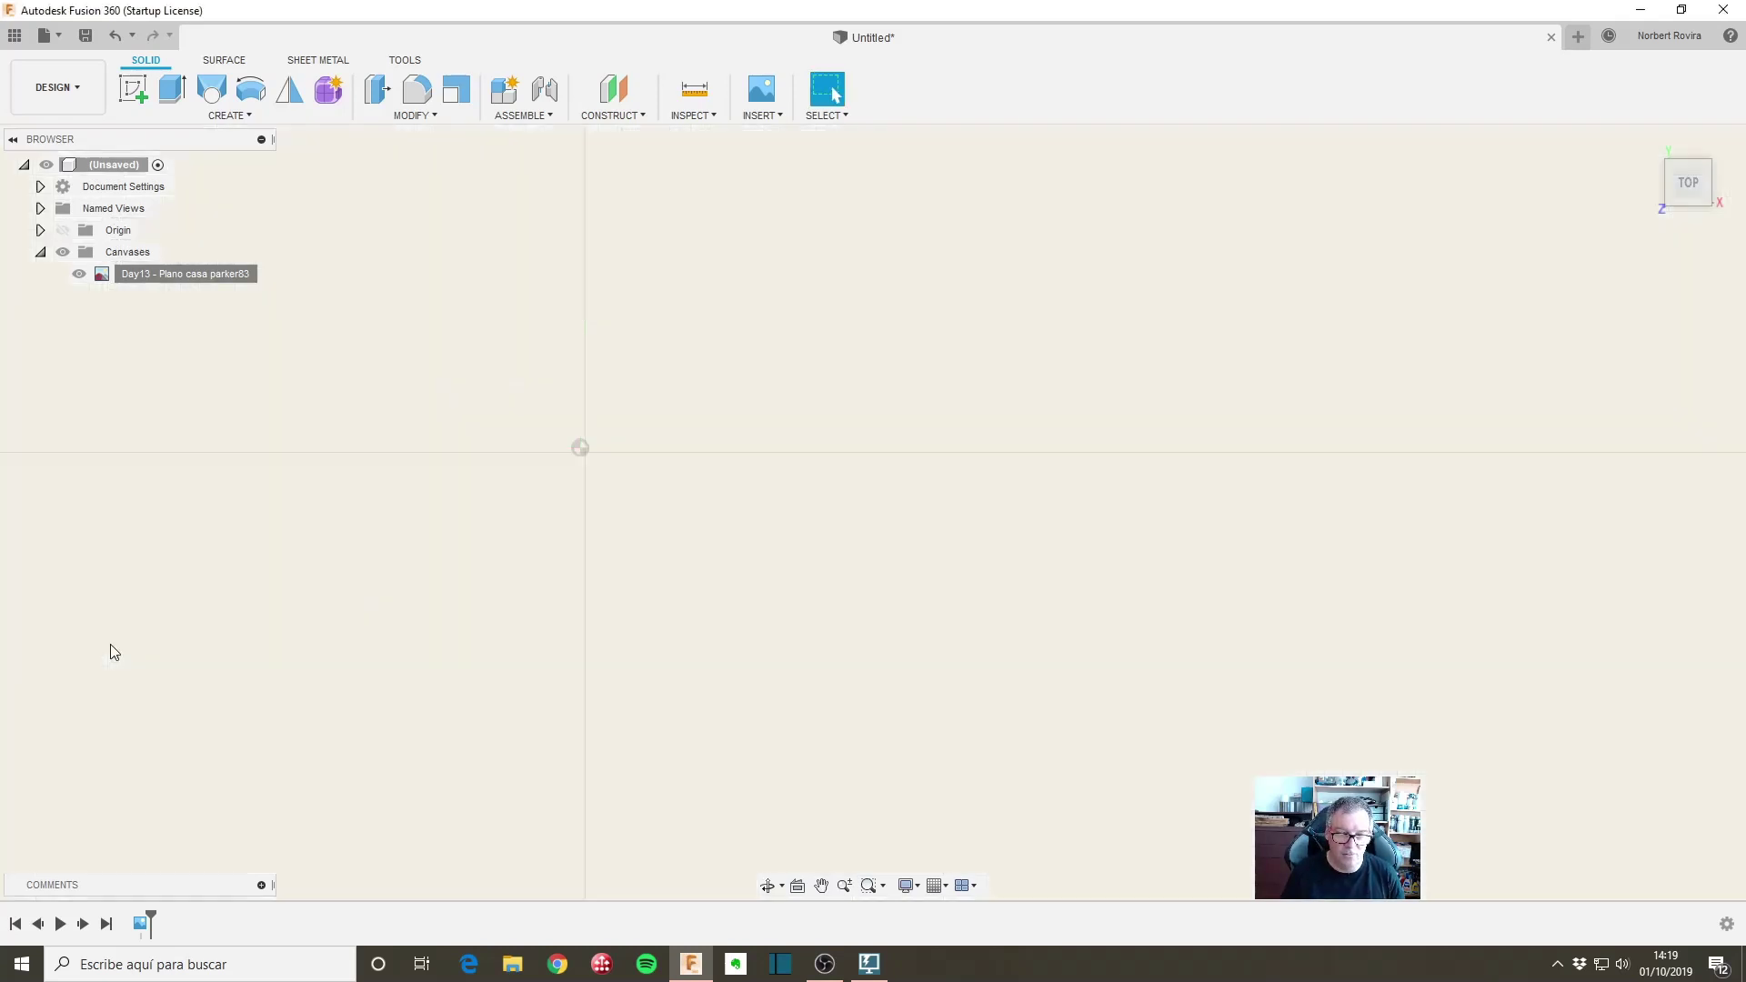
{"action": "scroll", "coordinate": [640, 516], "scroll_direction": "down", "scroll_amount": 3}
{"action": "scroll", "coordinate": [640, 516], "scroll_direction": "down", "scroll_amount": 2}
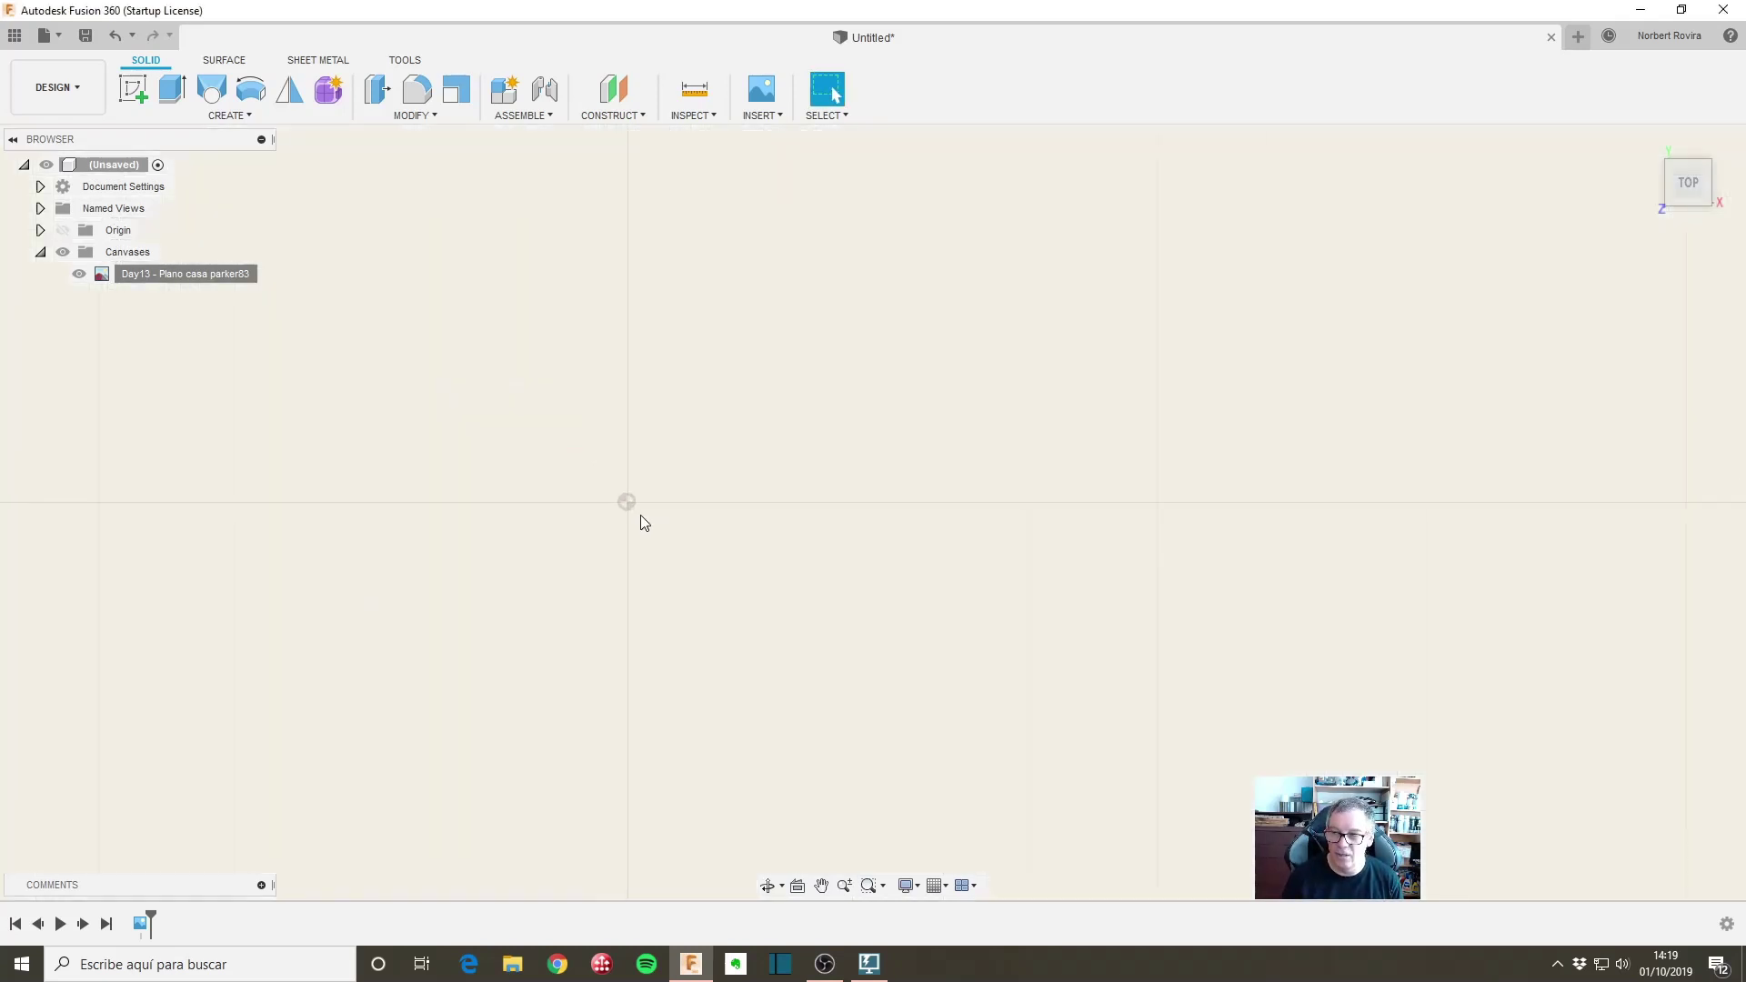
{"action": "scroll", "coordinate": [640, 515], "scroll_direction": "down", "scroll_amount": 2}
{"action": "scroll", "coordinate": [640, 516], "scroll_direction": "down", "scroll_amount": 2}
{"action": "scroll", "coordinate": [638, 515], "scroll_direction": "down", "scroll_amount": 2}
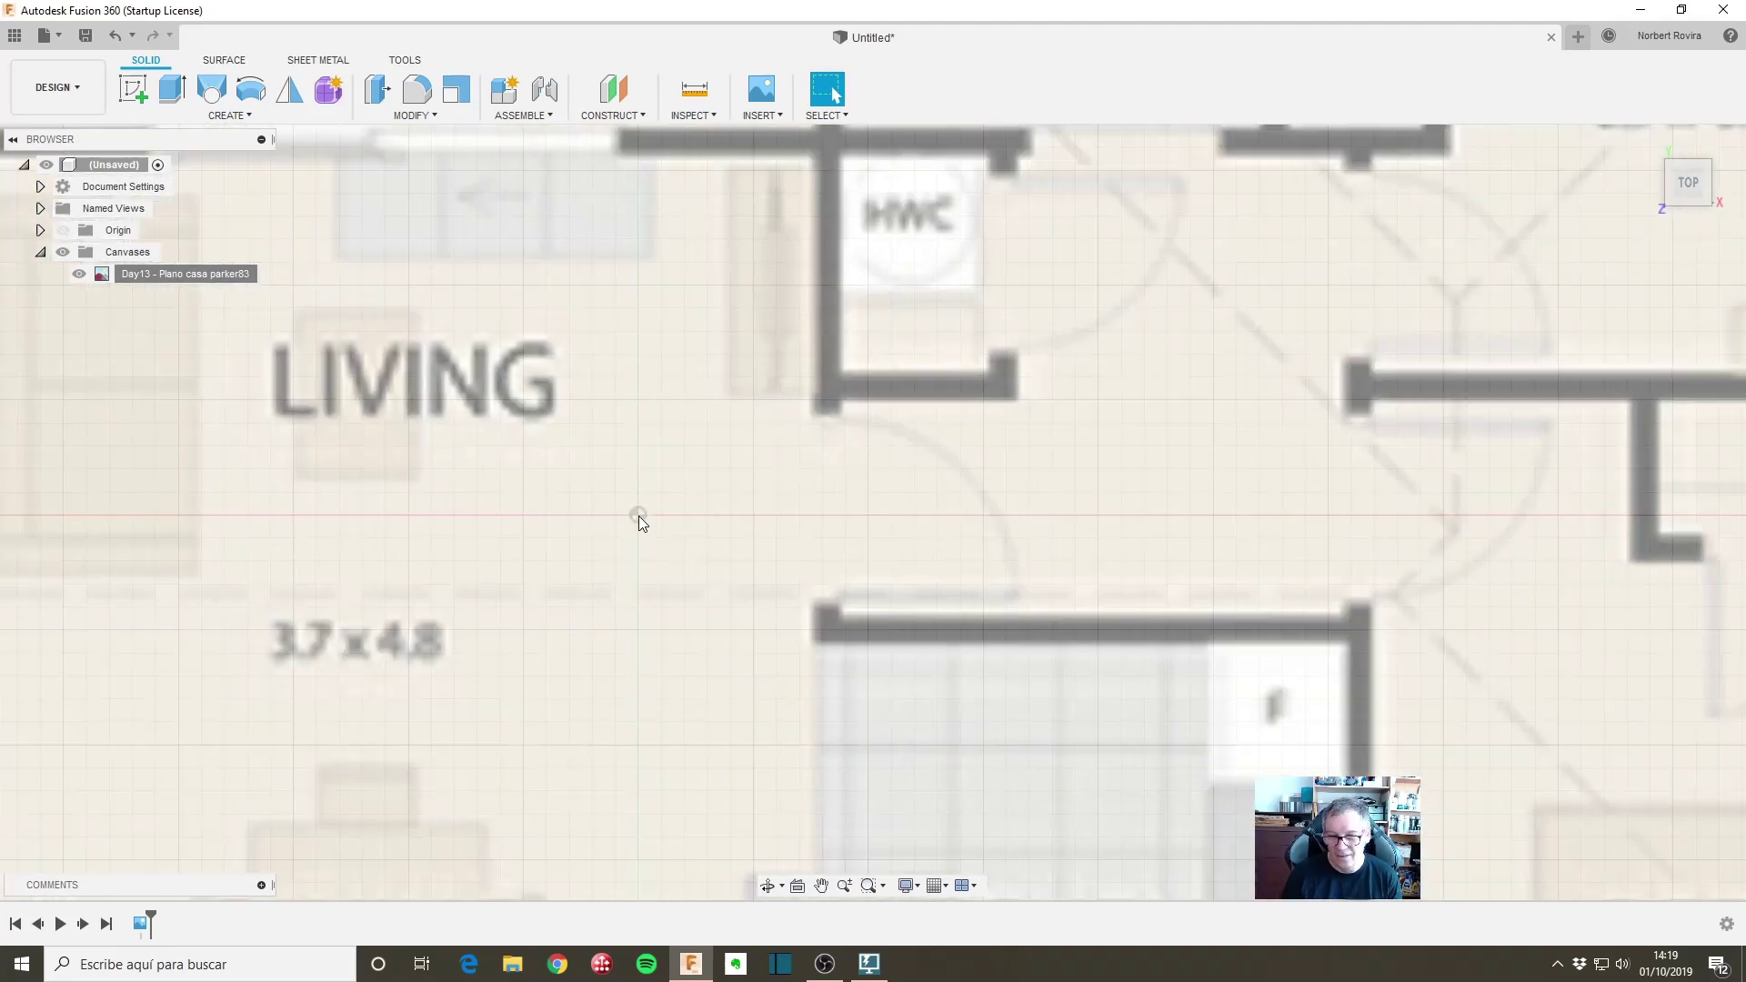
{"action": "scroll", "coordinate": [639, 516], "scroll_direction": "down", "scroll_amount": 2}
{"action": "scroll", "coordinate": [639, 515], "scroll_direction": "down", "scroll_amount": 1}
{"action": "scroll", "coordinate": [638, 516], "scroll_direction": "down", "scroll_amount": 1}
Step: Pan and zoom until the full floor plan is centred on screen
{"action": "middle_click_drag", "start_coordinate": [638, 516], "coordinate": [719, 533]}
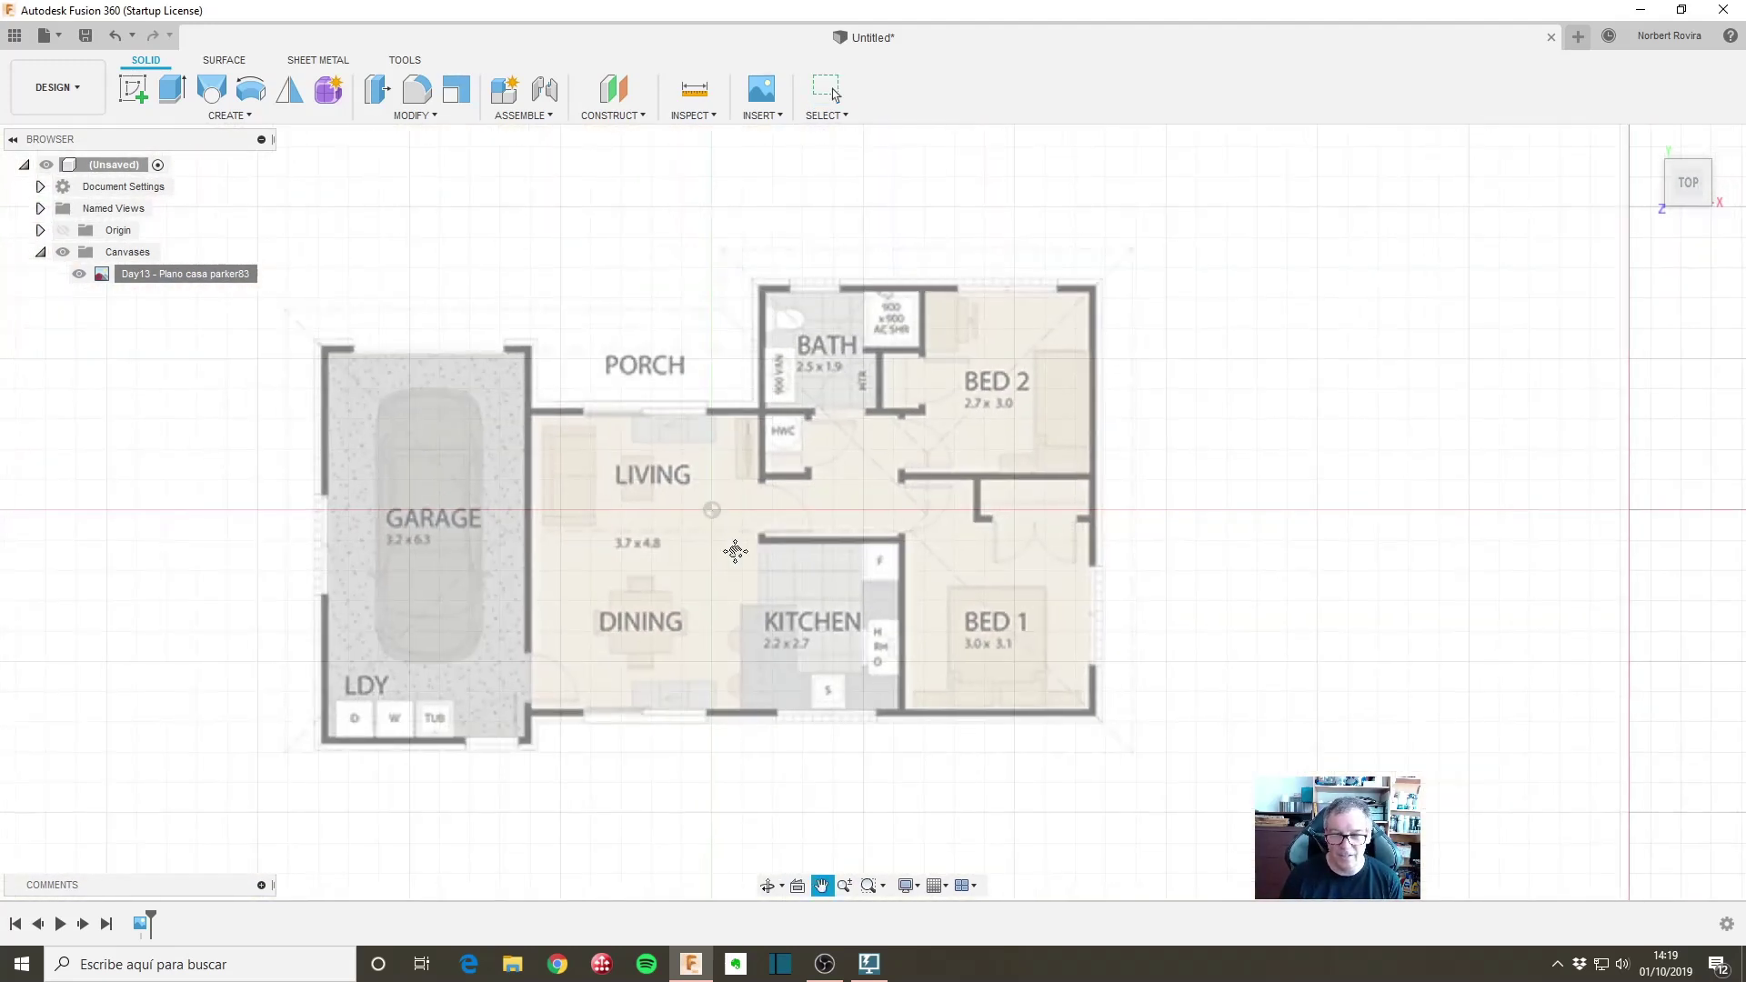
{"action": "scroll", "coordinate": [718, 533], "scroll_direction": "up", "scroll_amount": 2}
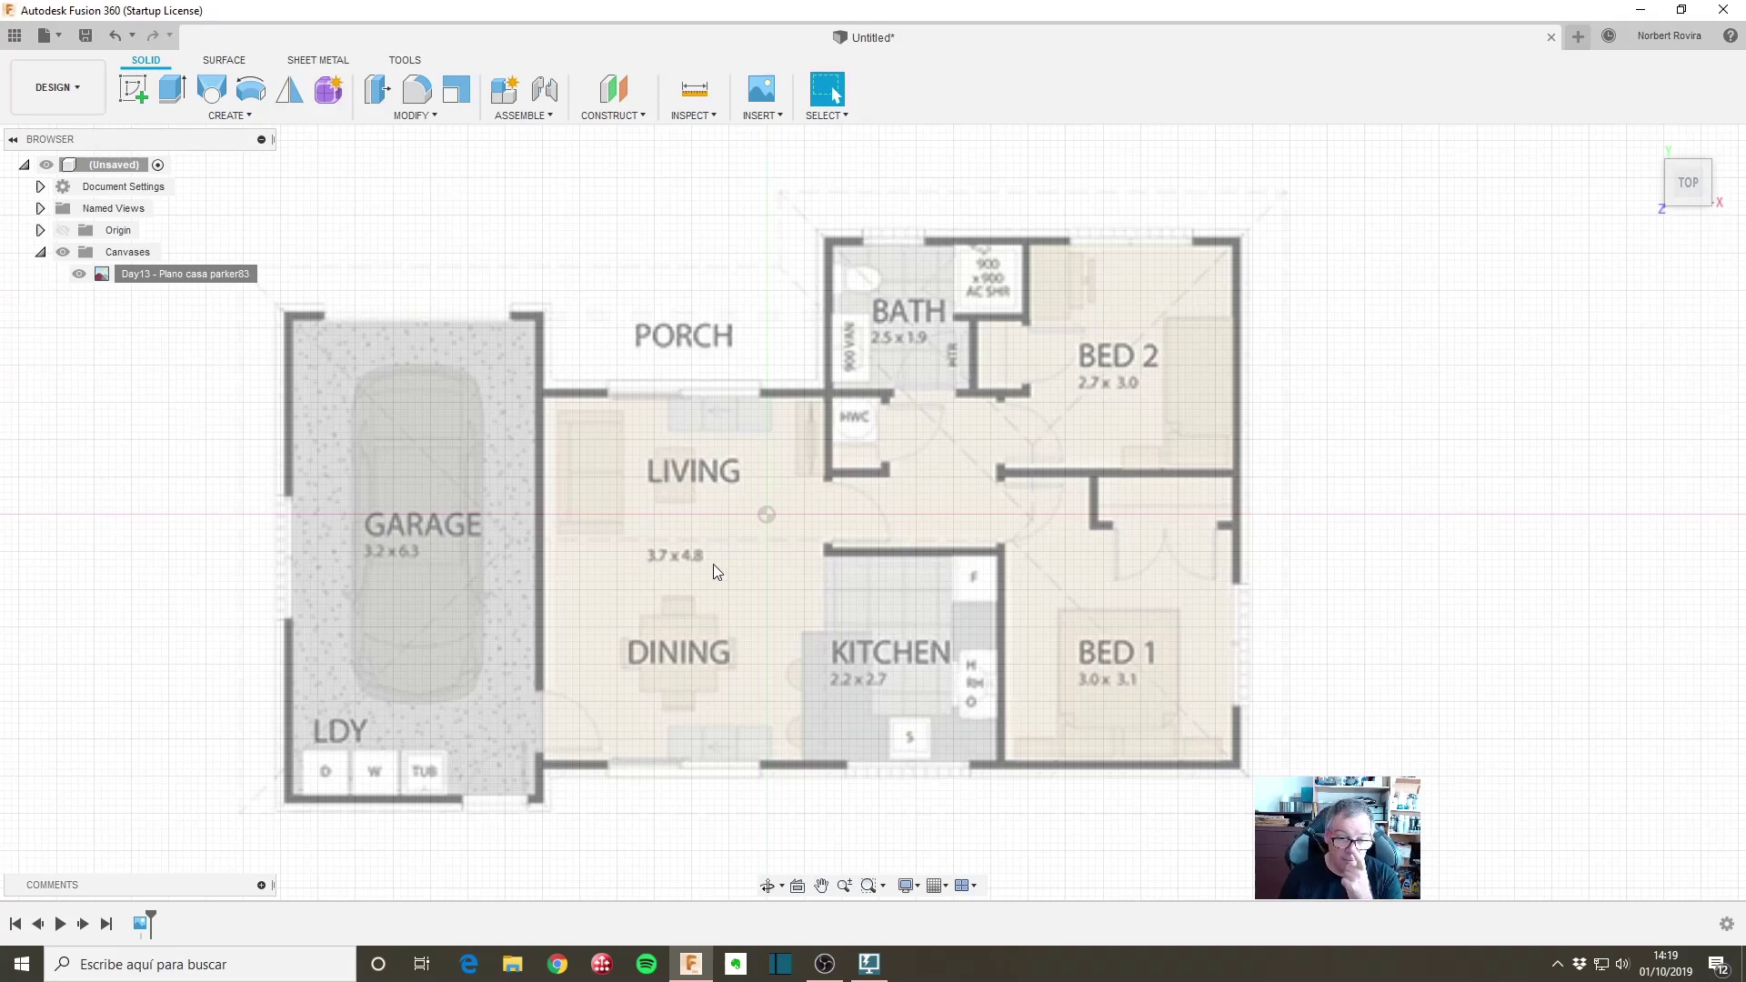
{"action": "scroll", "coordinate": [710, 587], "scroll_direction": "up", "scroll_amount": 1}
{"action": "middle_click_drag", "start_coordinate": [678, 584], "coordinate": [766, 567]}
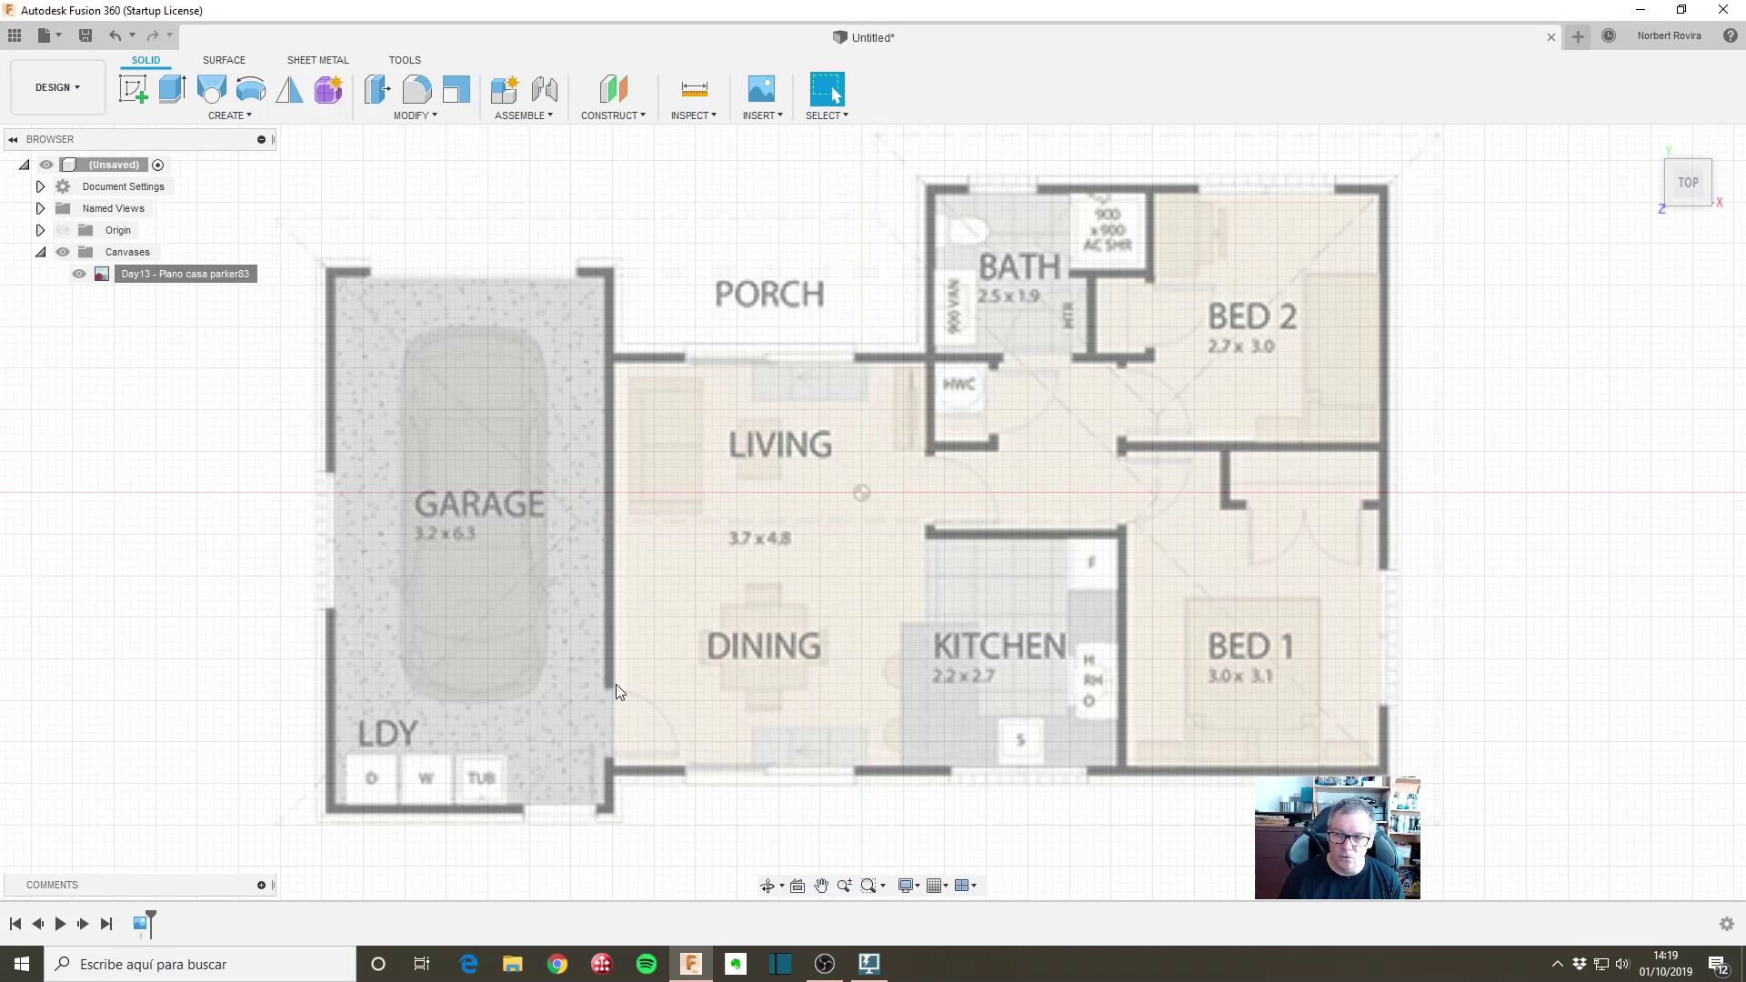
{"action": "scroll", "coordinate": [740, 656], "scroll_direction": "down", "scroll_amount": 3}
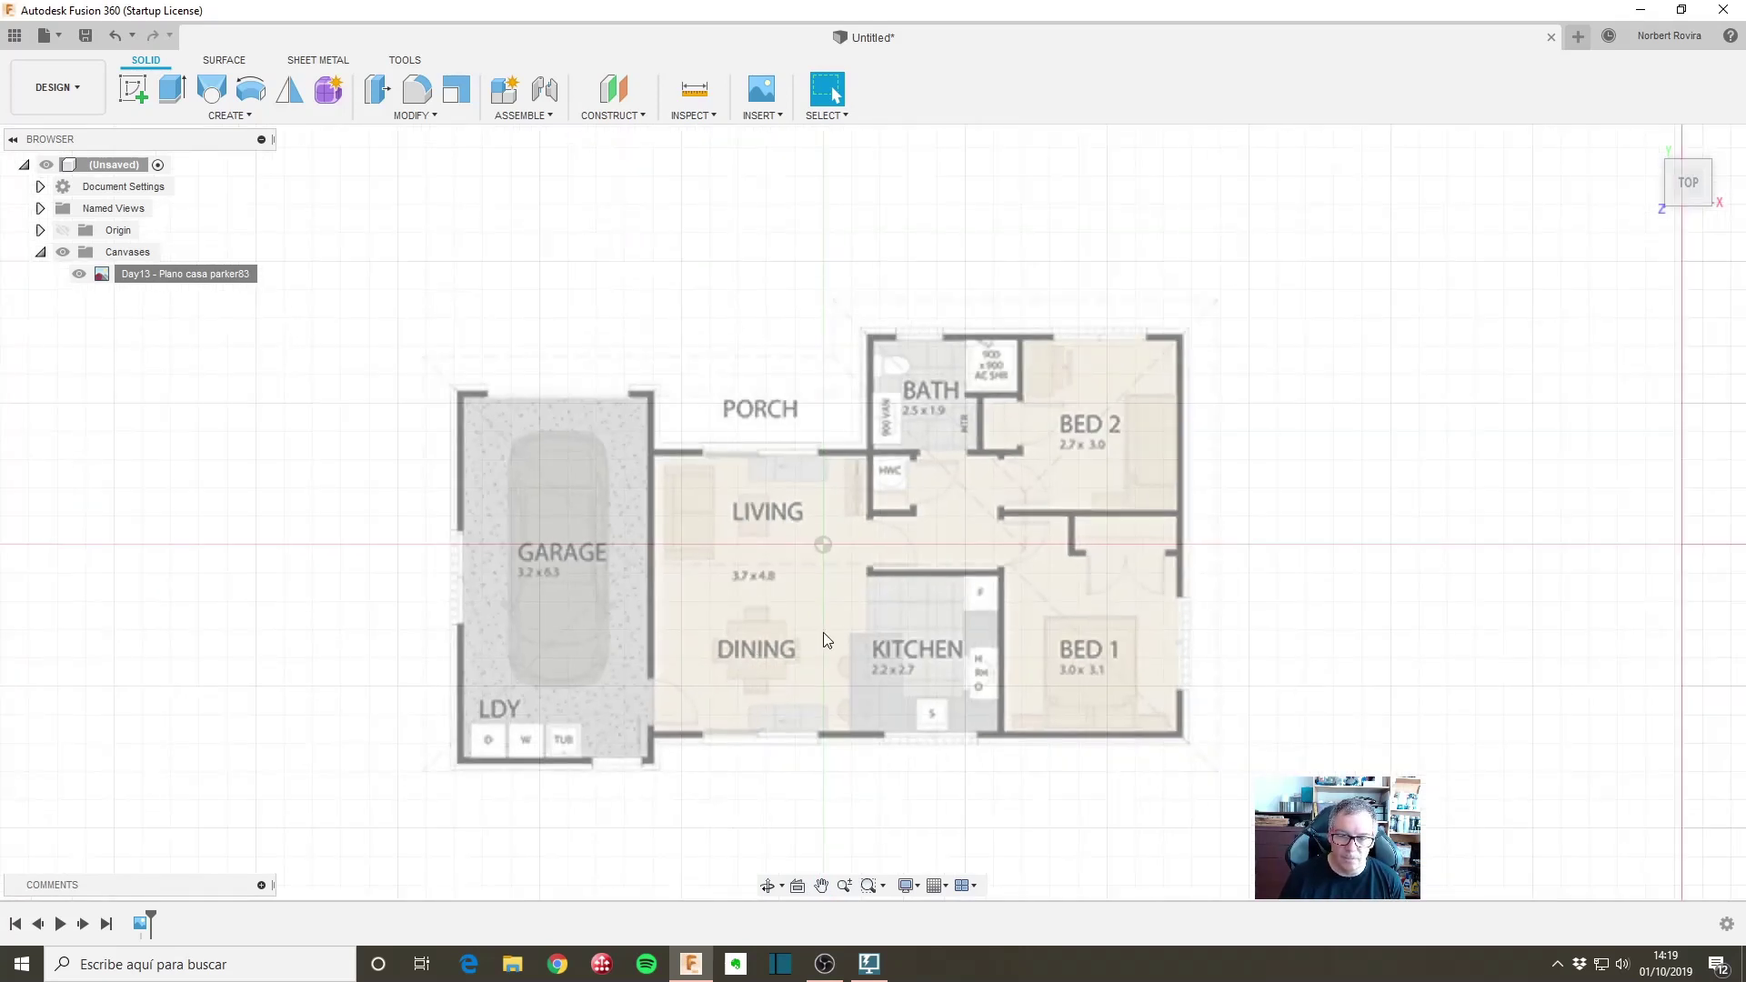
{"action": "middle_click_drag", "start_coordinate": [825, 638], "coordinate": [780, 642]}
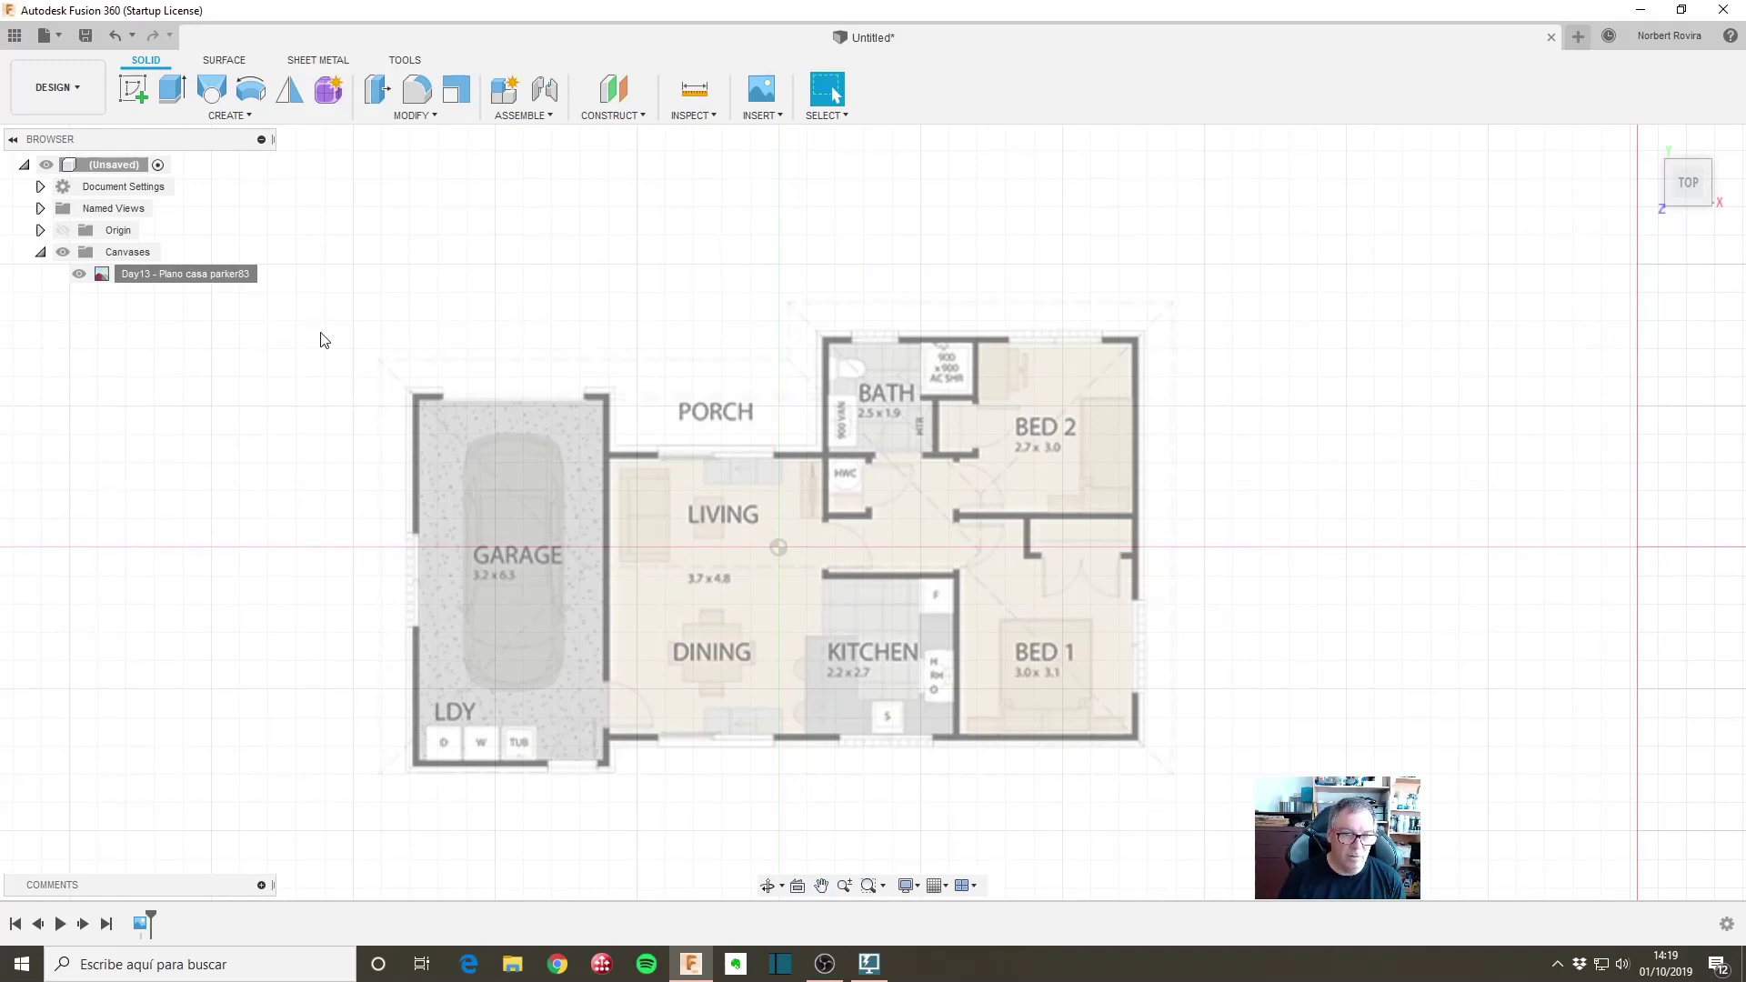
Step: Edit the canvas and move the plan up so its bottom wall sits on the origin
{"action": "right_click", "coordinate": [234, 273]}
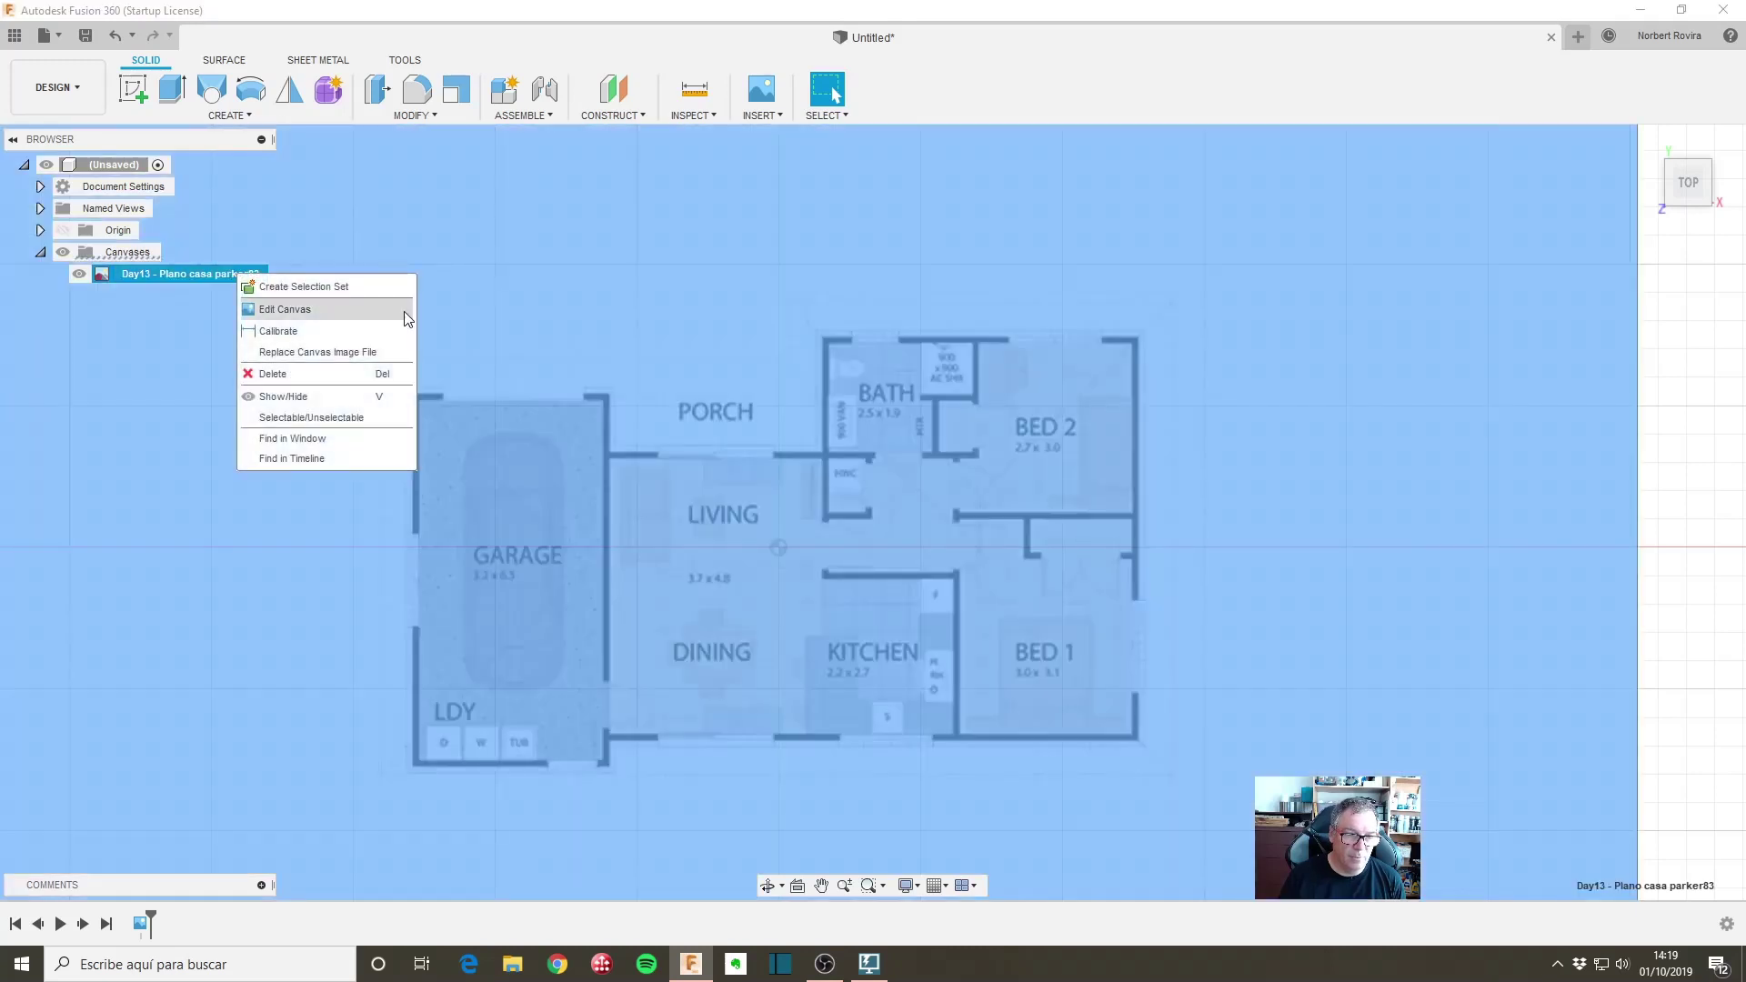
{"action": "left_click", "coordinate": [341, 309]}
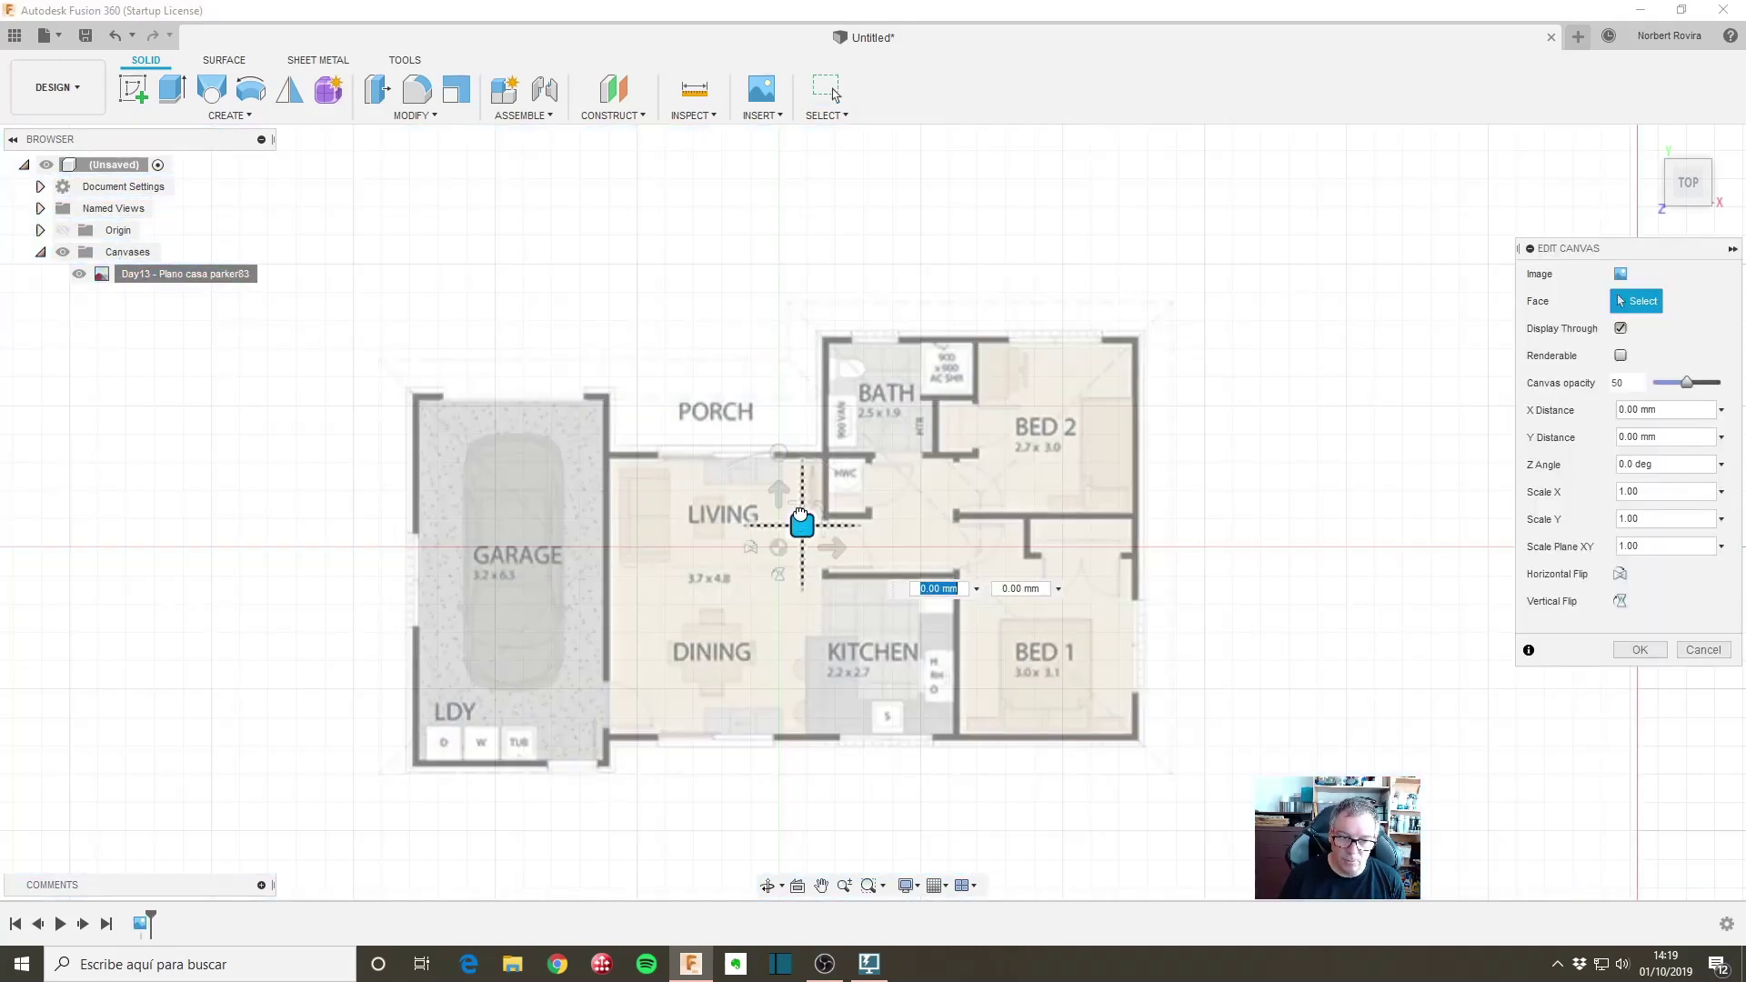
{"action": "left_click_drag", "start_coordinate": [799, 507], "coordinate": [789, 331]}
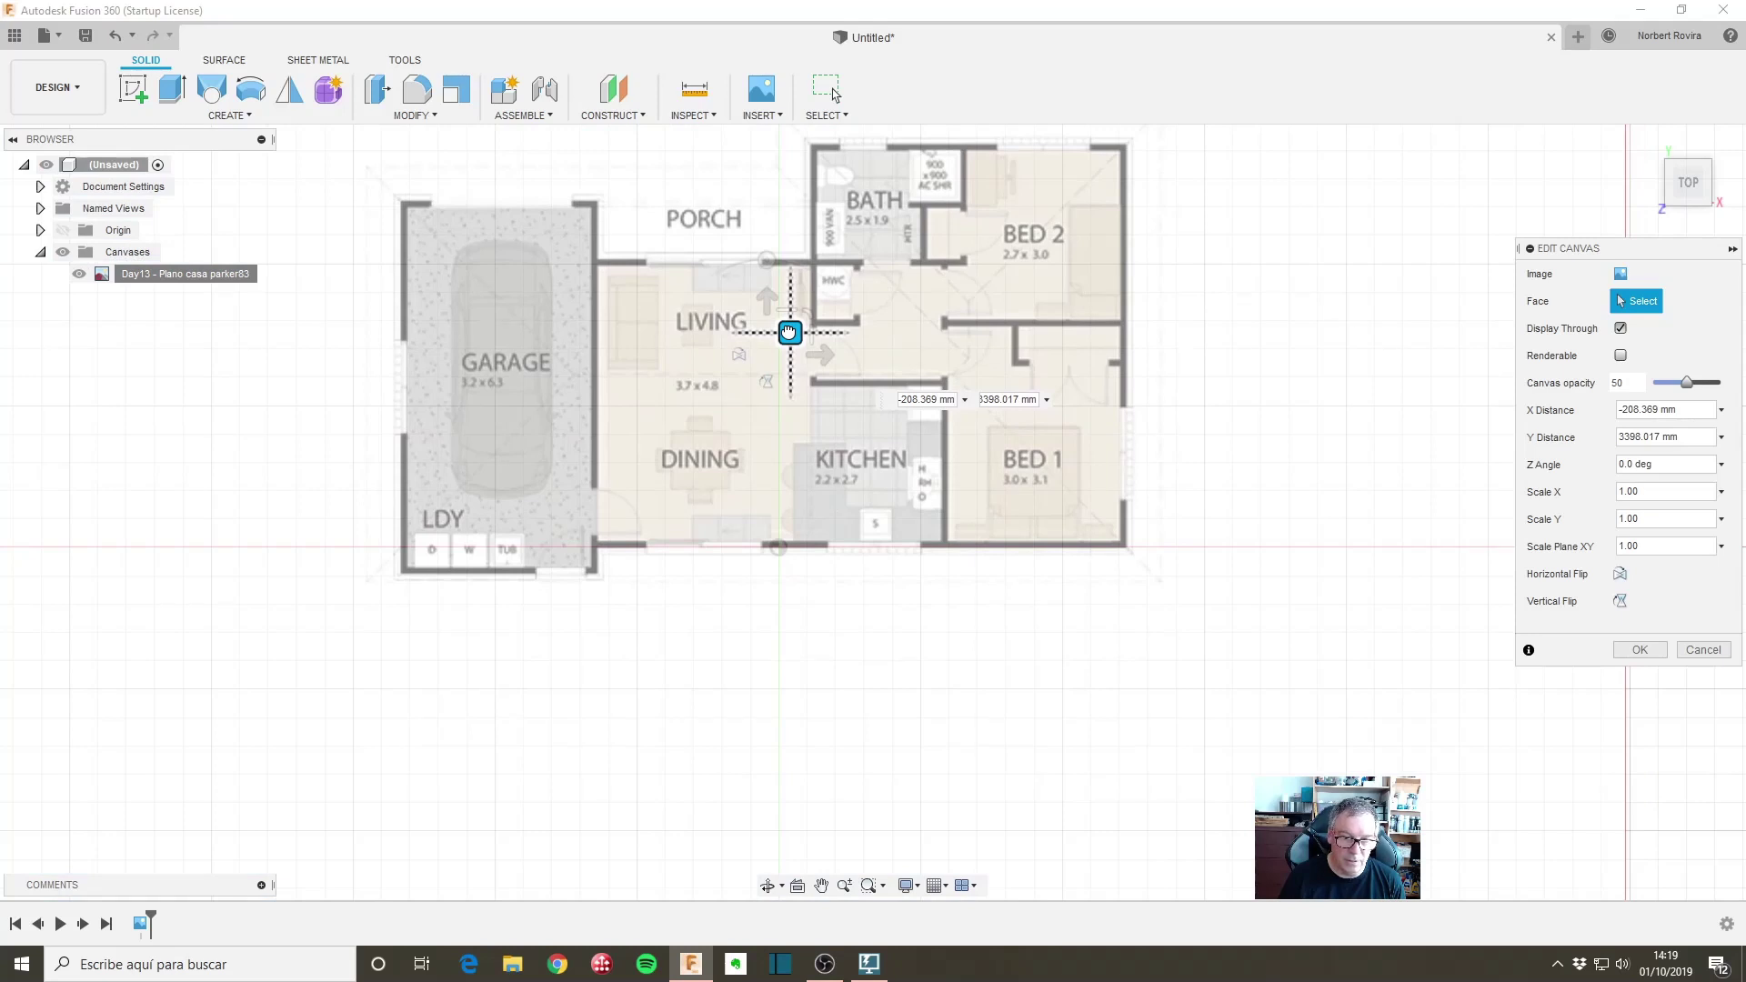
{"action": "scroll", "coordinate": [791, 569], "scroll_direction": "up", "scroll_amount": 2}
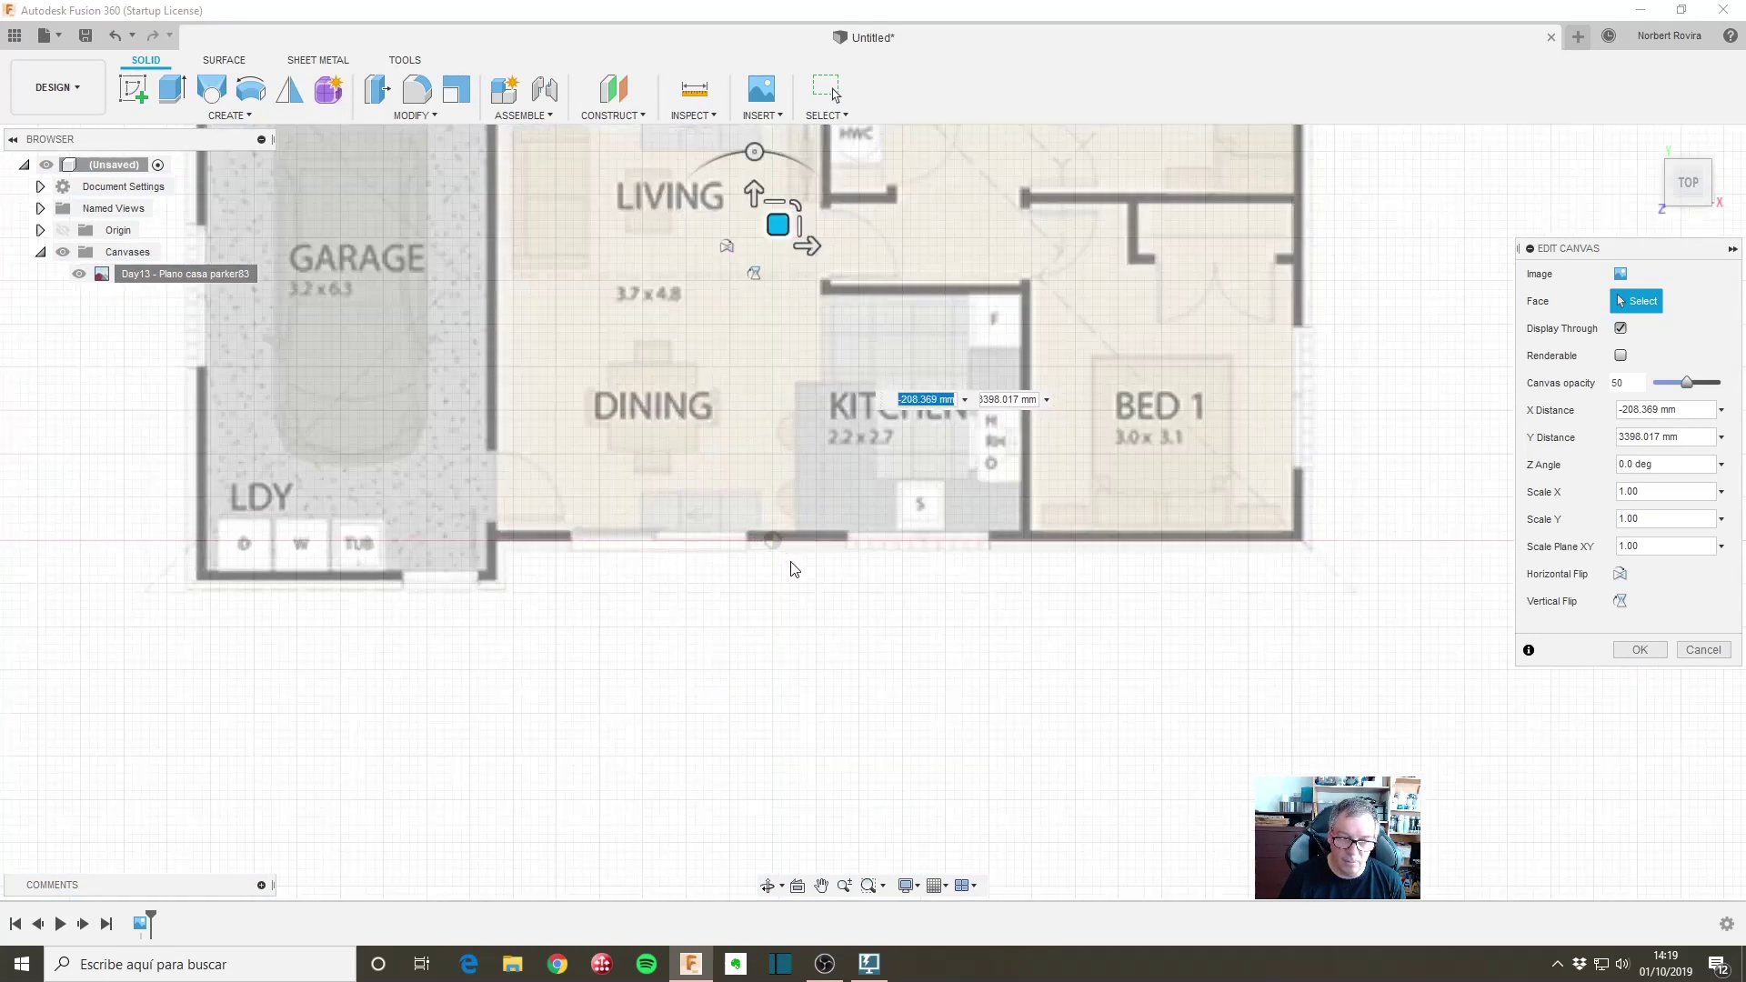
{"action": "scroll", "coordinate": [772, 549], "scroll_direction": "up", "scroll_amount": 3}
{"action": "scroll", "coordinate": [769, 543], "scroll_direction": "down", "scroll_amount": 3}
{"action": "scroll", "coordinate": [769, 542], "scroll_direction": "down", "scroll_amount": 3}
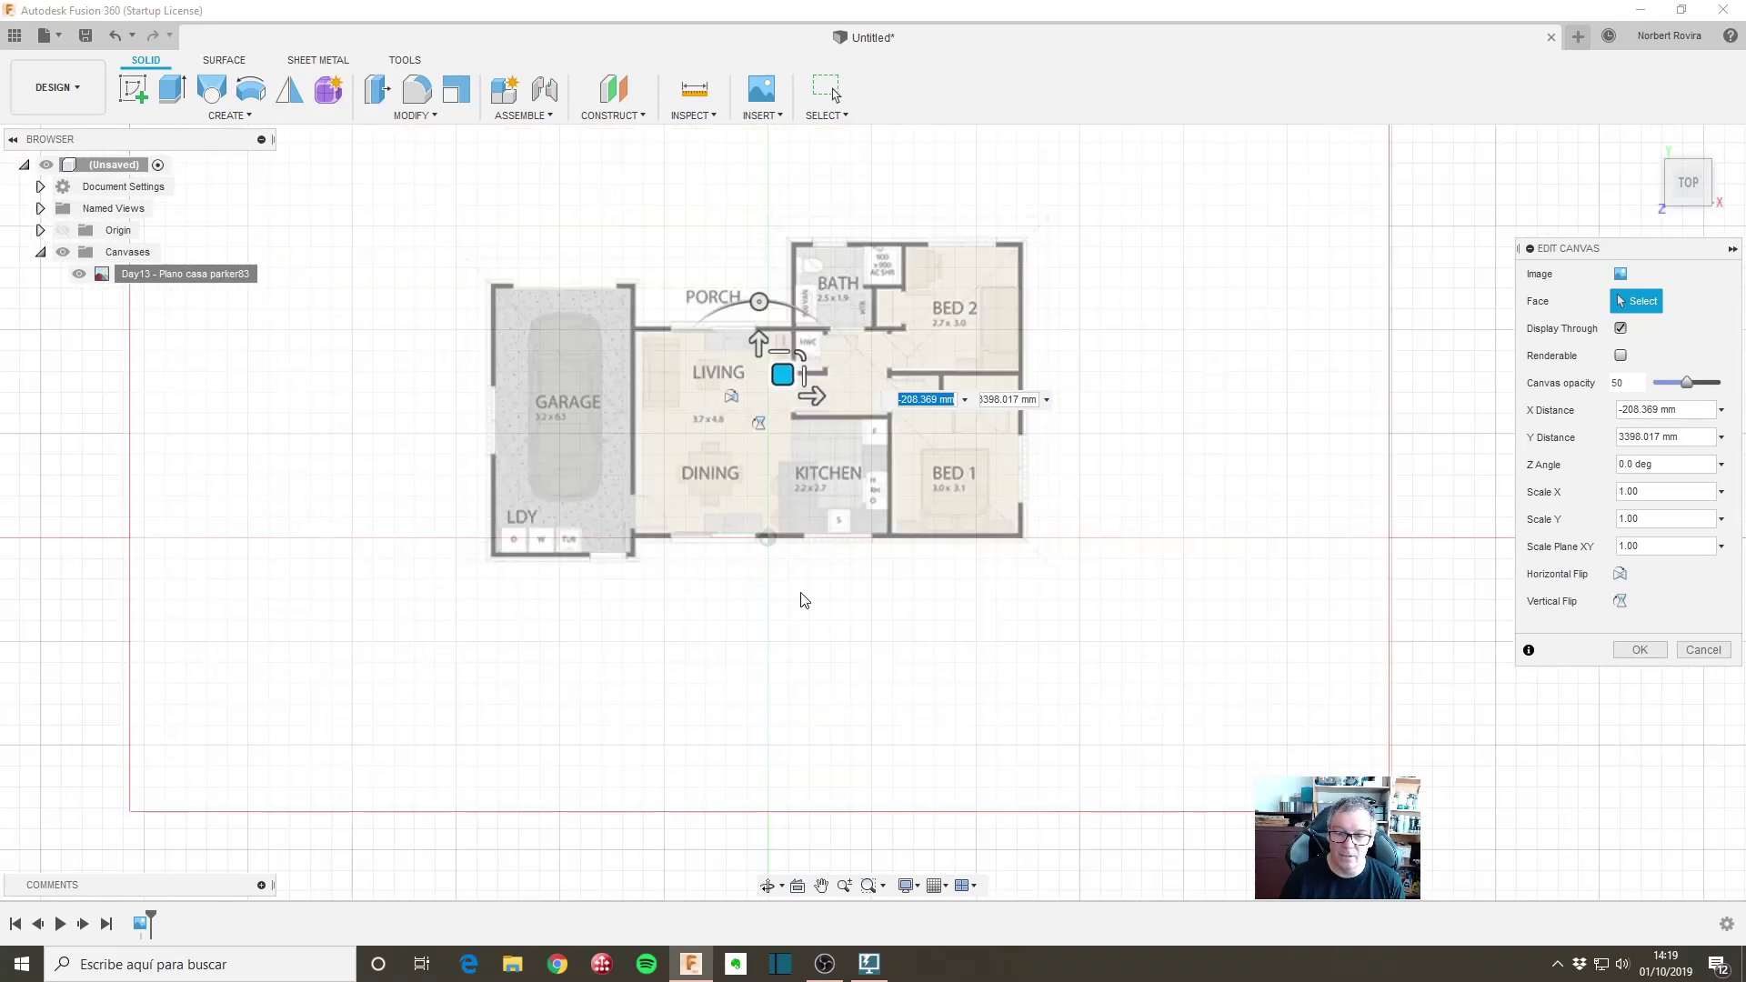
{"action": "middle_click_drag", "start_coordinate": [830, 625], "coordinate": [778, 722]}
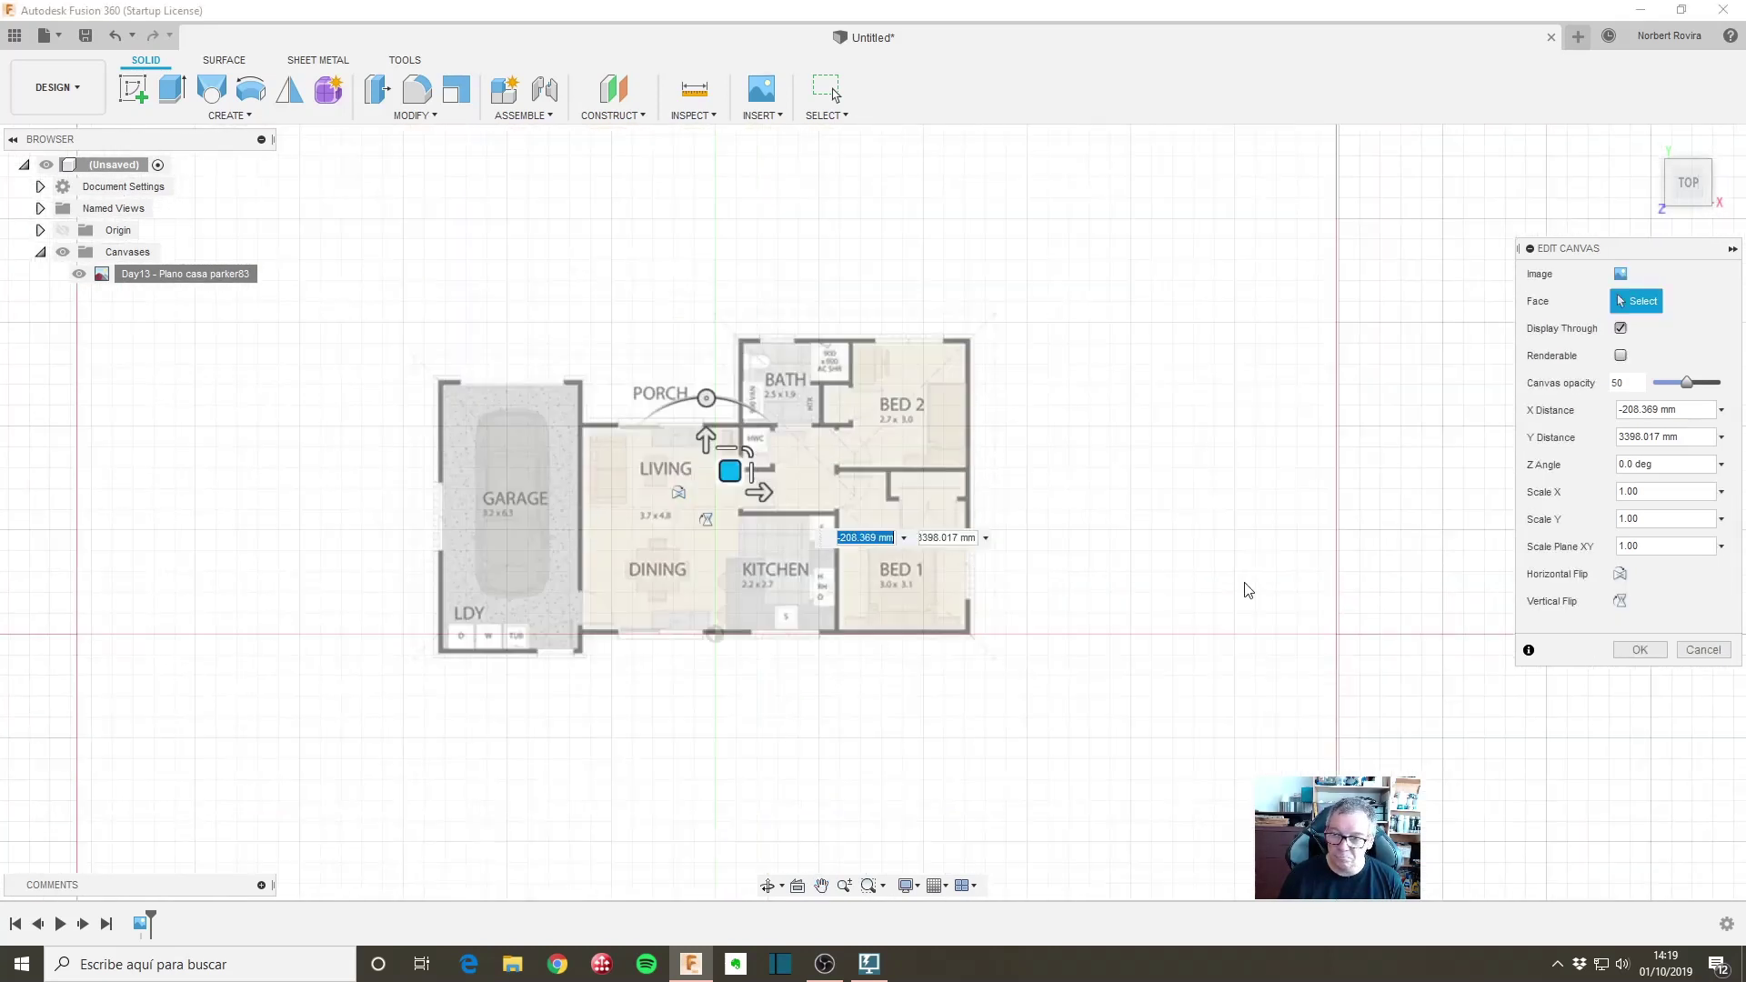
{"action": "left_click", "coordinate": [1635, 651]}
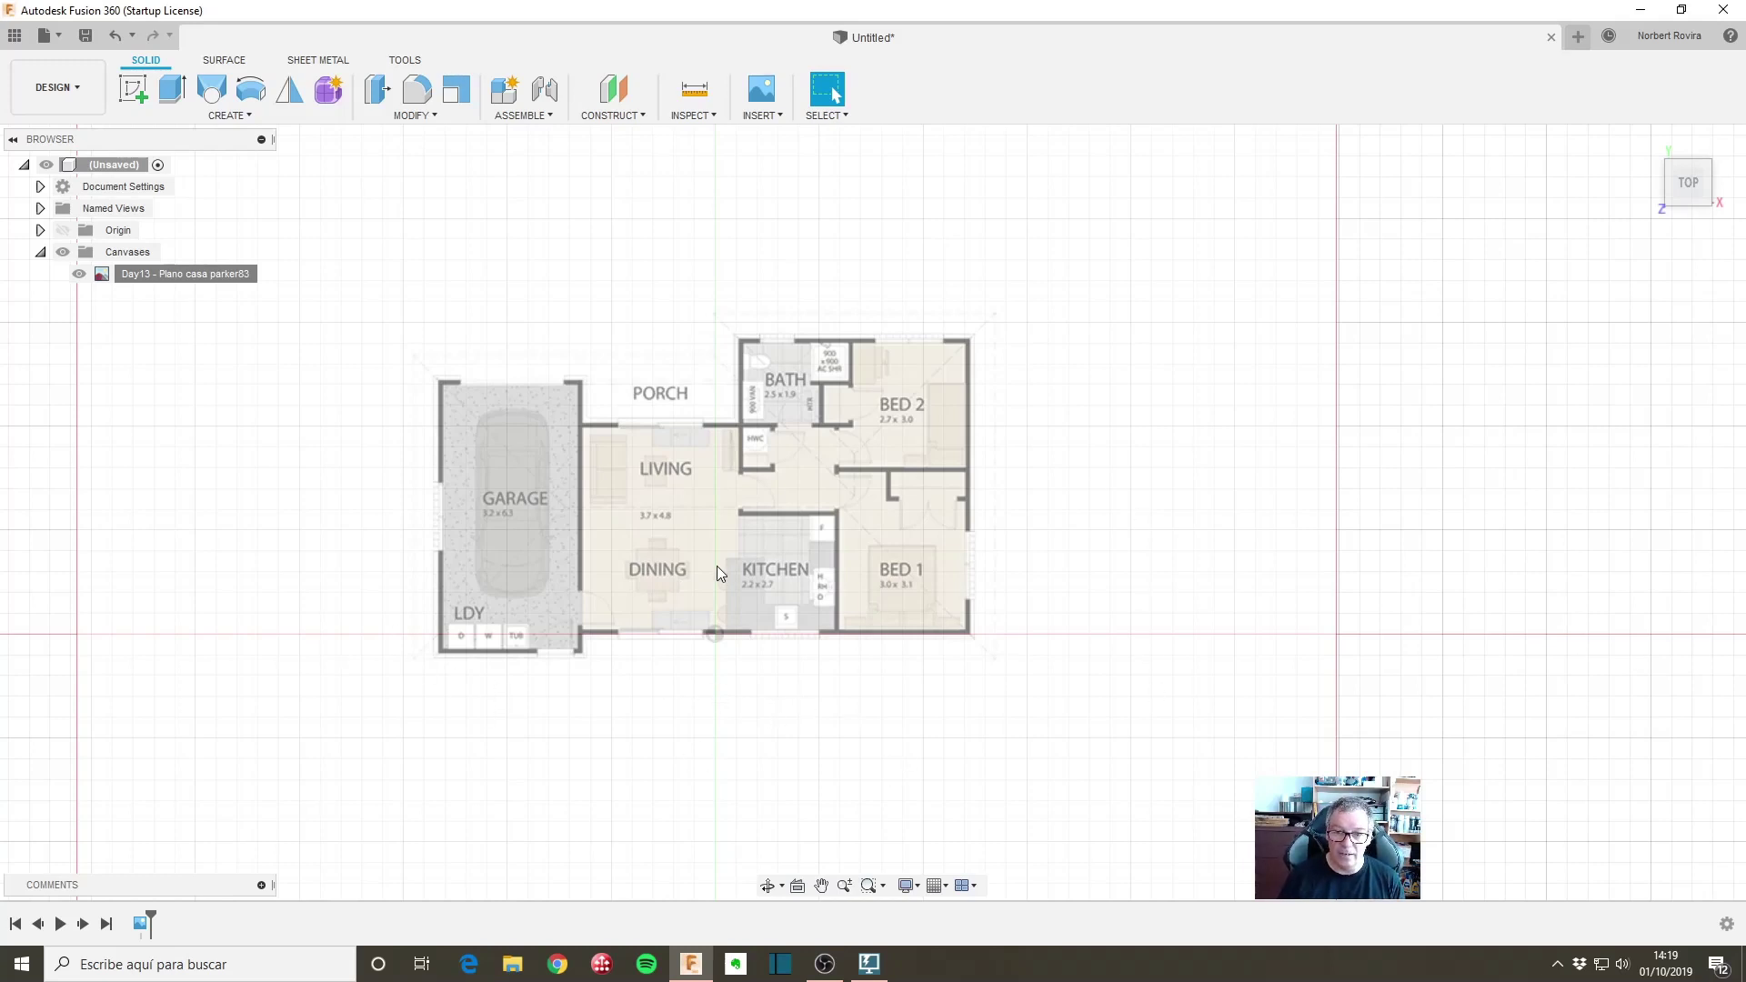
{"action": "scroll", "coordinate": [717, 573], "scroll_direction": "up", "scroll_amount": 2}
{"action": "middle_click_drag", "start_coordinate": [667, 482], "coordinate": [764, 558]}
{"action": "middle_click_drag", "start_coordinate": [828, 366], "coordinate": [784, 331]}
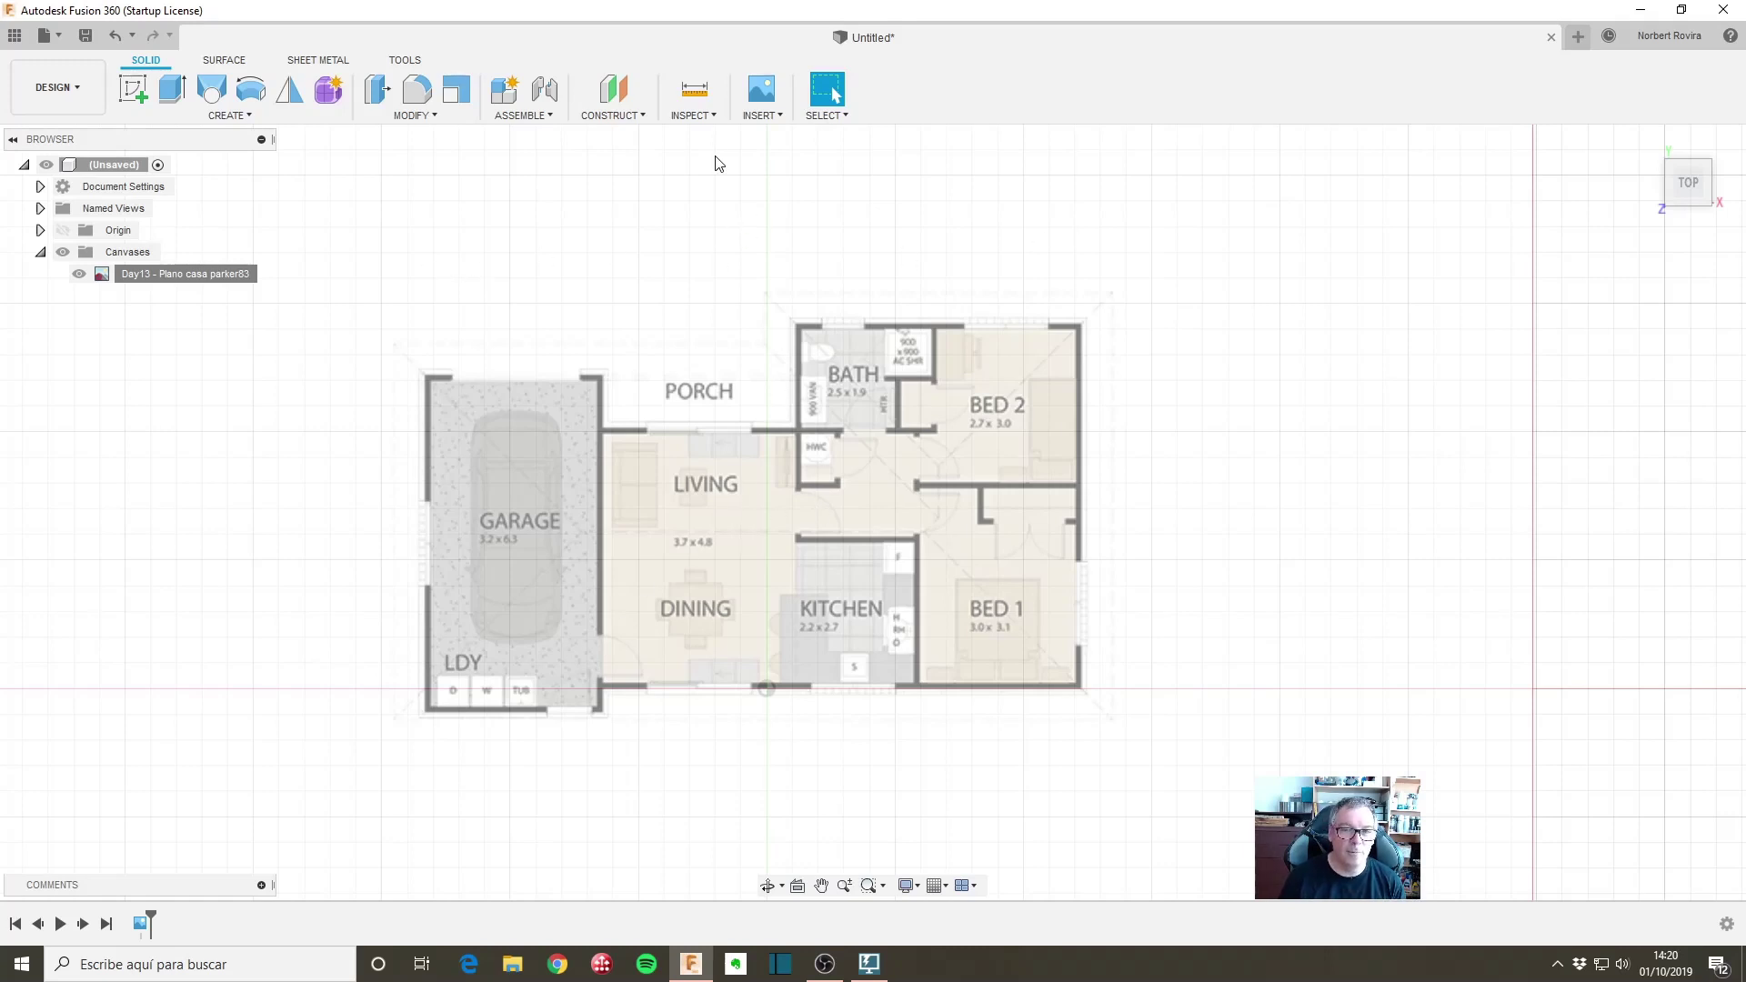
Step: Start a new sketch on the XY ground plane under the floor plan, ready for line drawing
{"action": "left_click", "coordinate": [140, 80]}
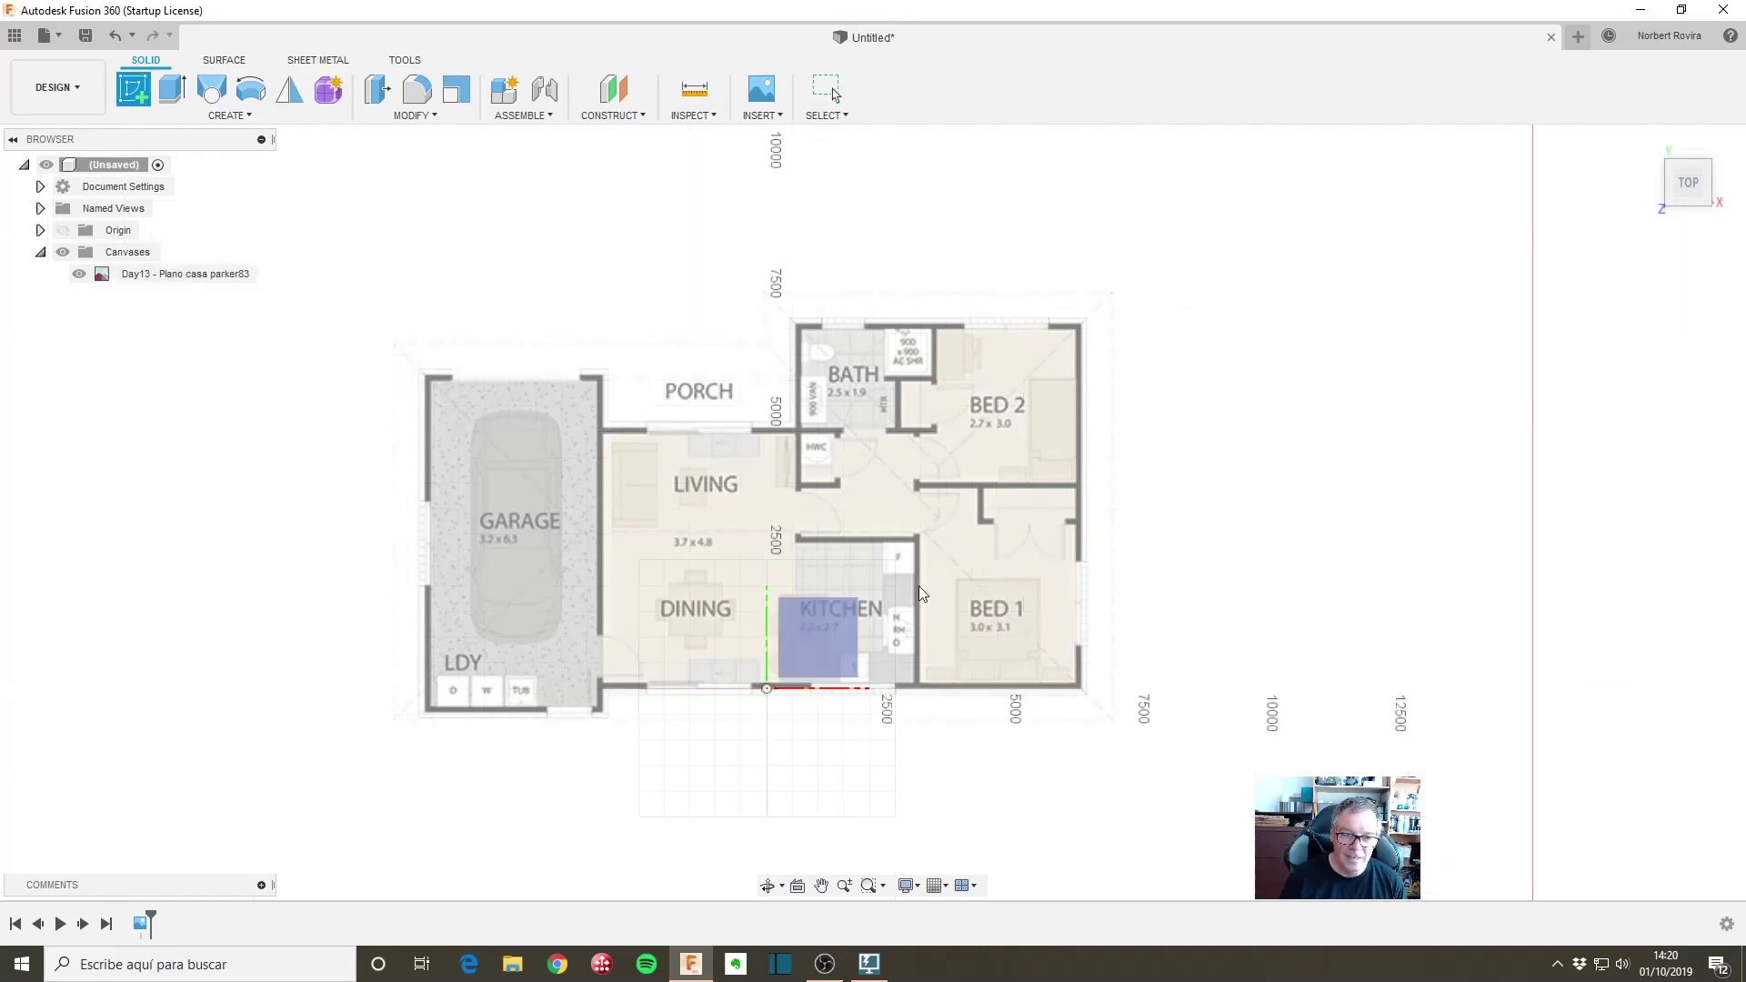
{"action": "left_click", "coordinate": [832, 634]}
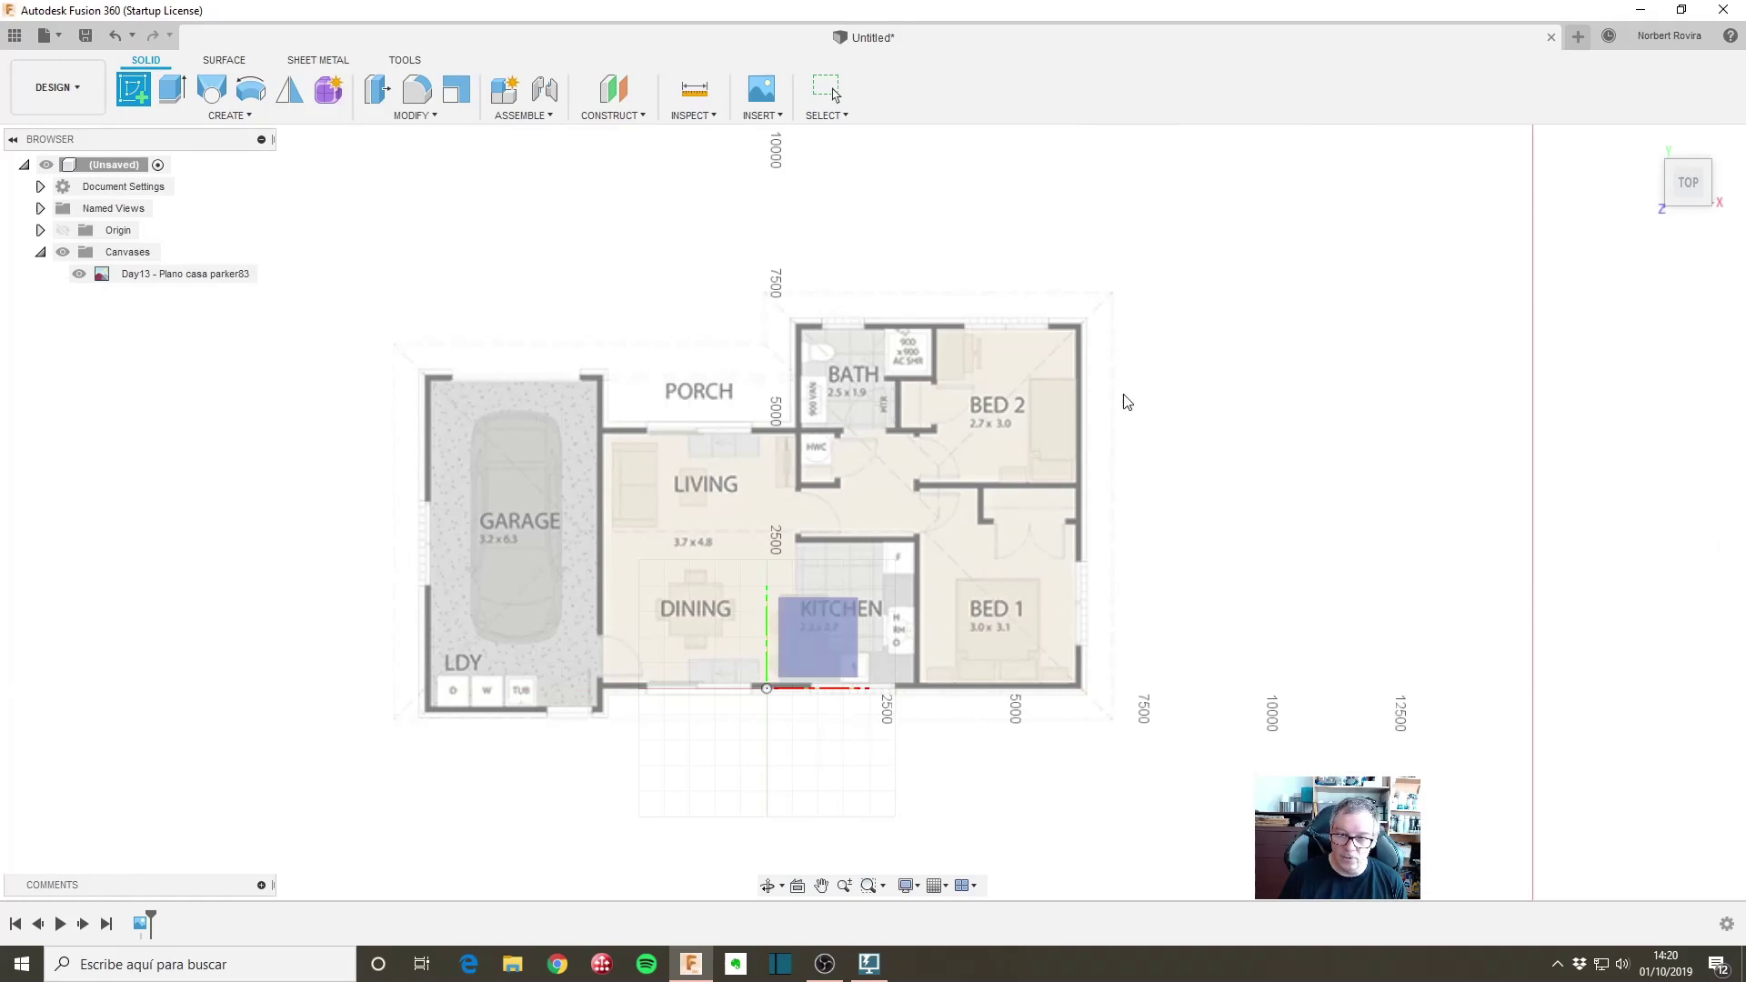
{"action": "left_click", "coordinate": [832, 627]}
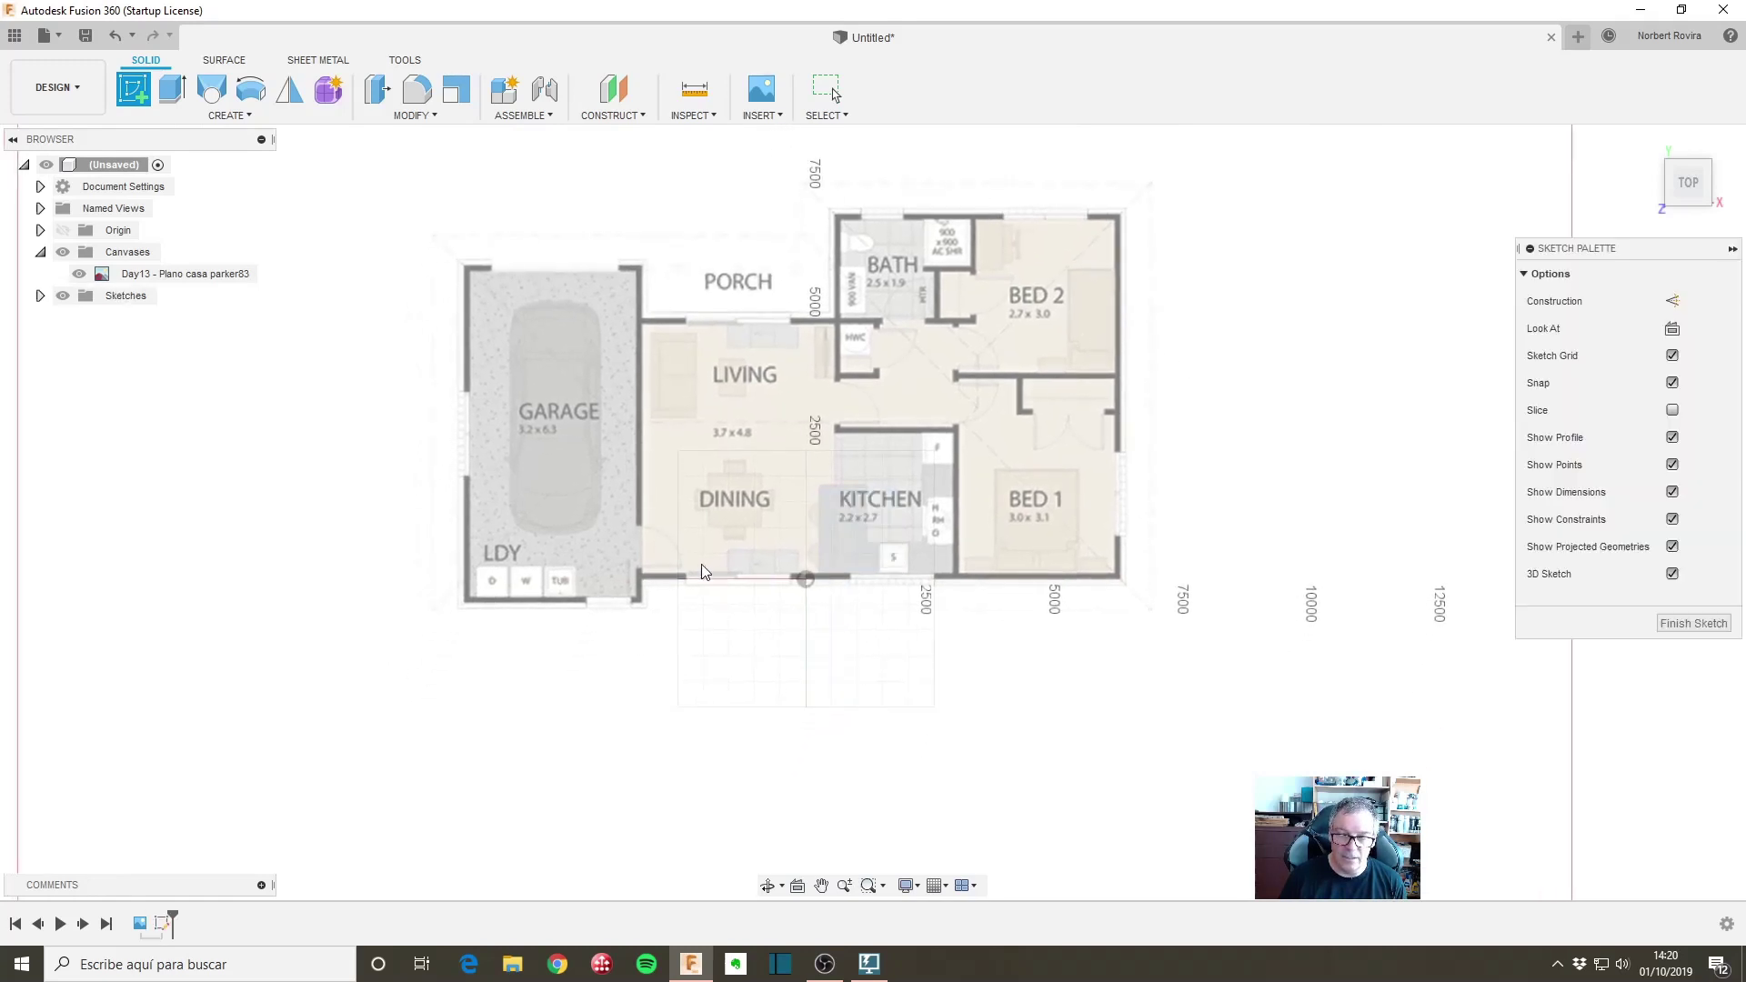
{"action": "middle_click_drag", "start_coordinate": [805, 620], "coordinate": [718, 666]}
{"action": "scroll", "coordinate": [718, 667], "scroll_direction": "up", "scroll_amount": 2}
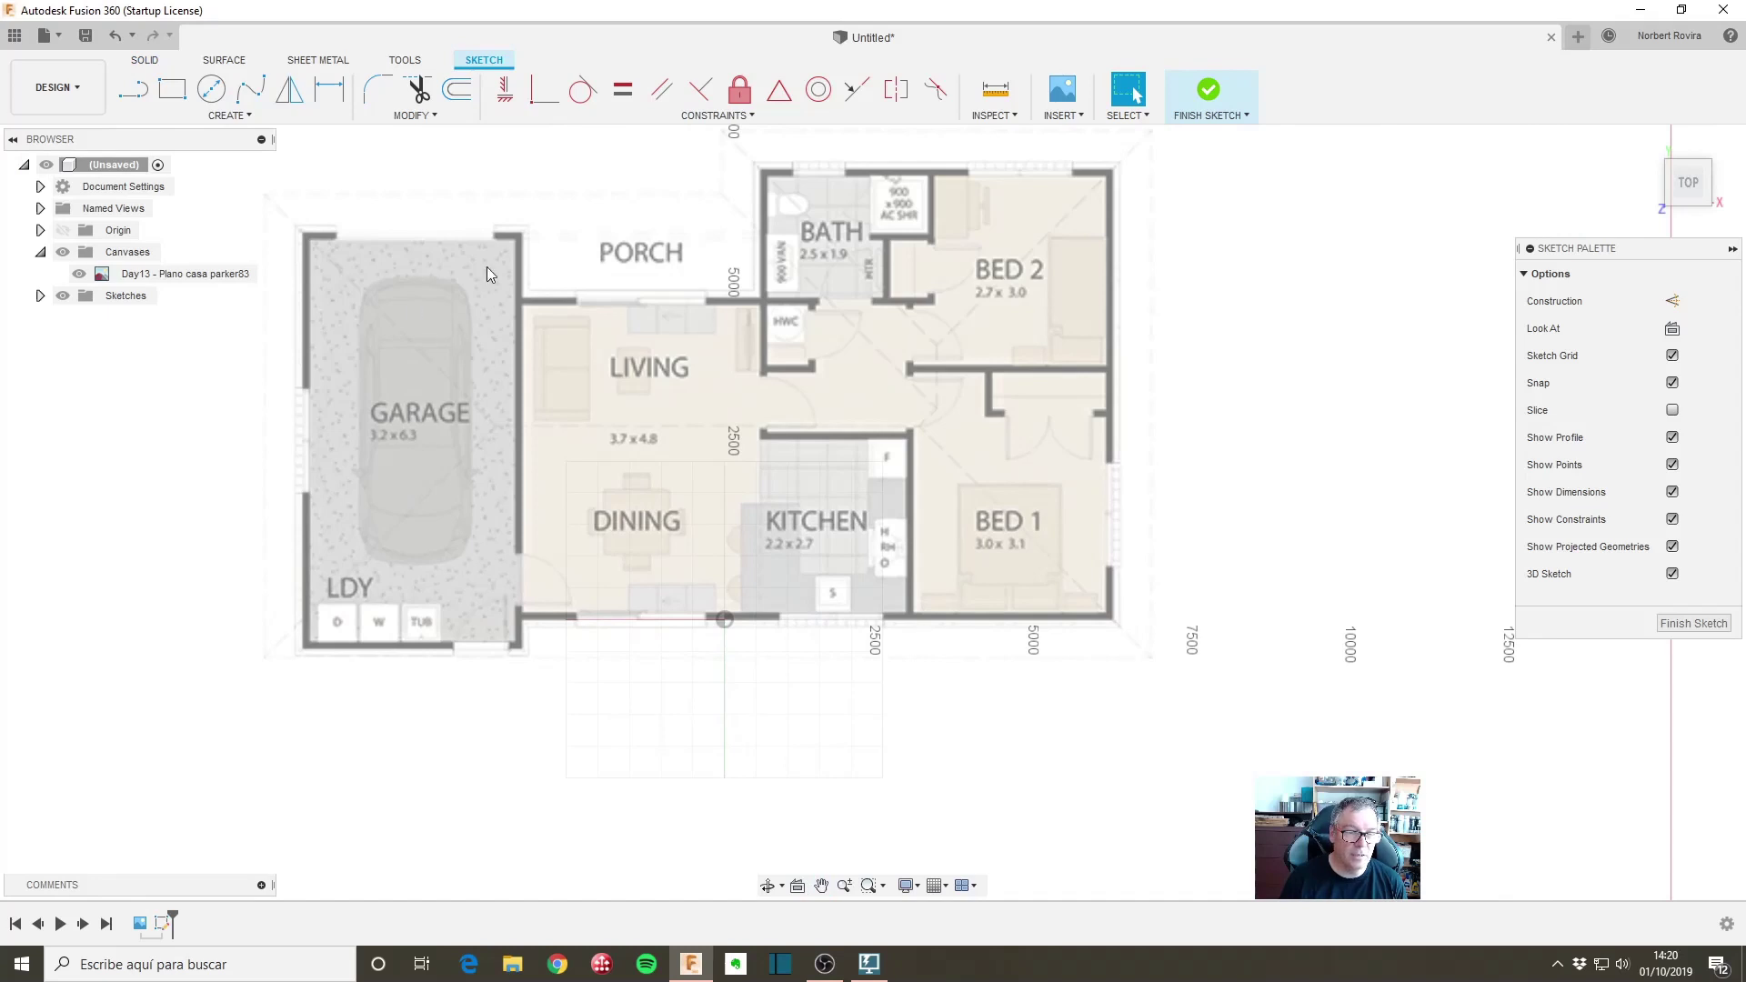
{"action": "key", "text": "l"}
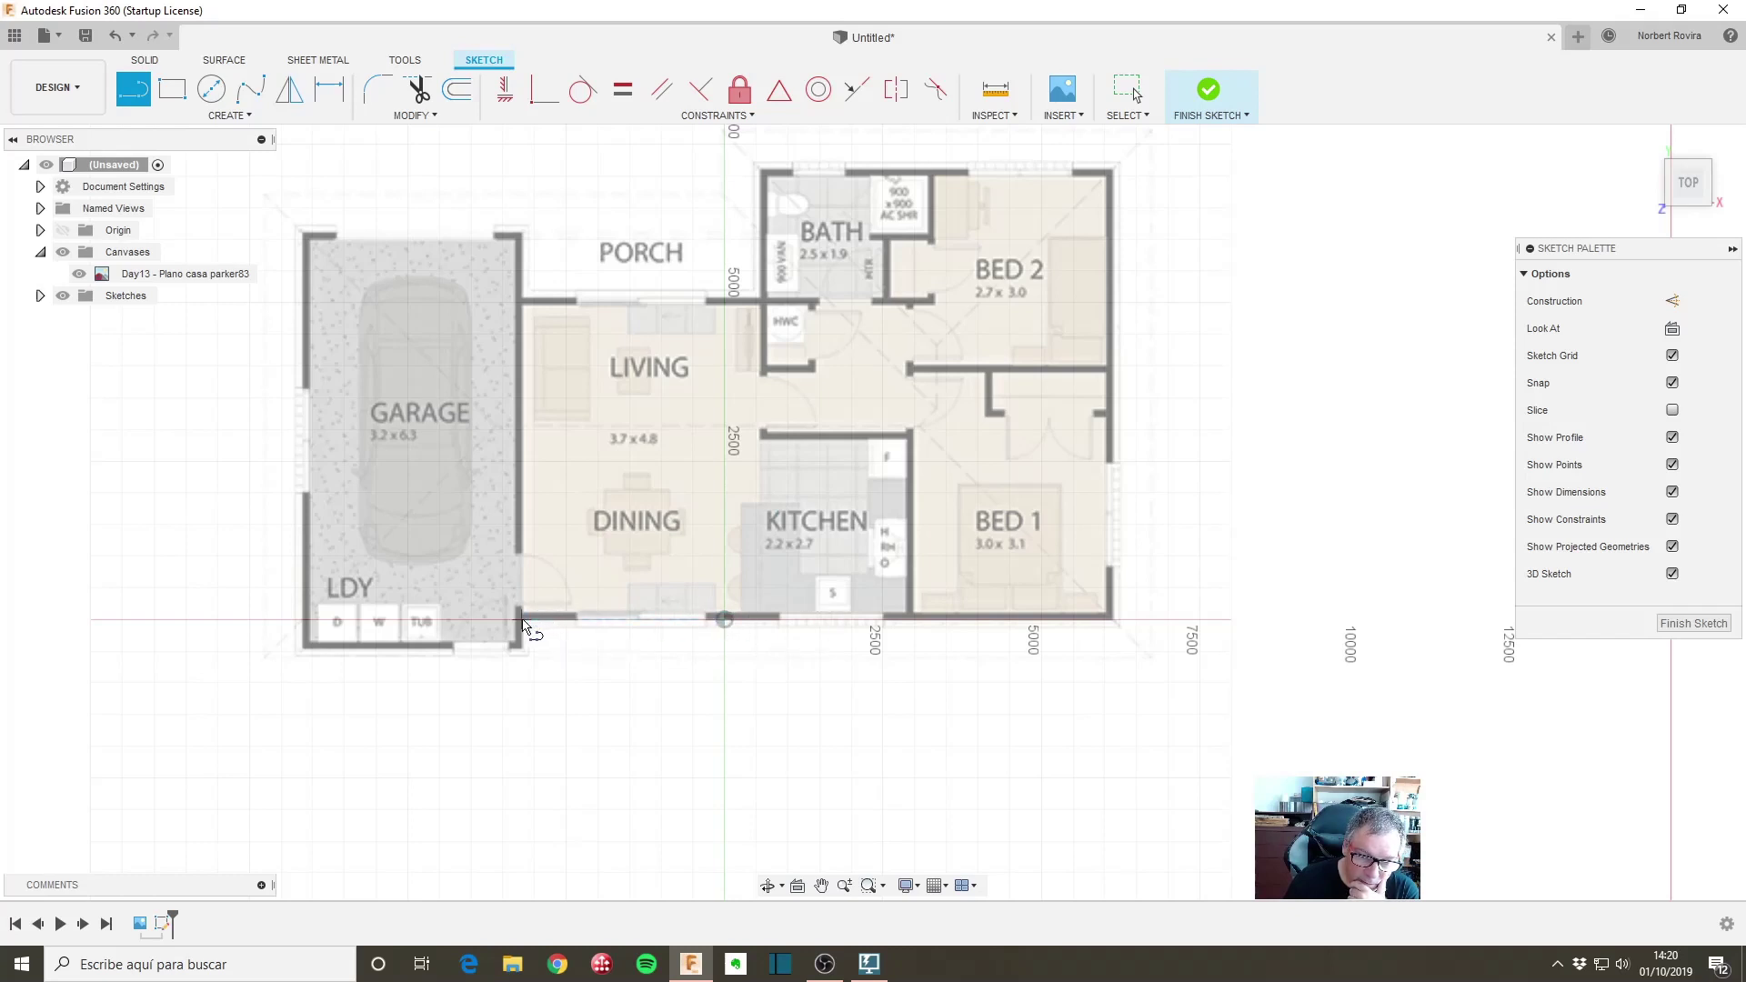
Step: Trace the bottom, right and top walls from the LDY corner to the bathroom's top-left corner
{"action": "left_click", "coordinate": [523, 620]}
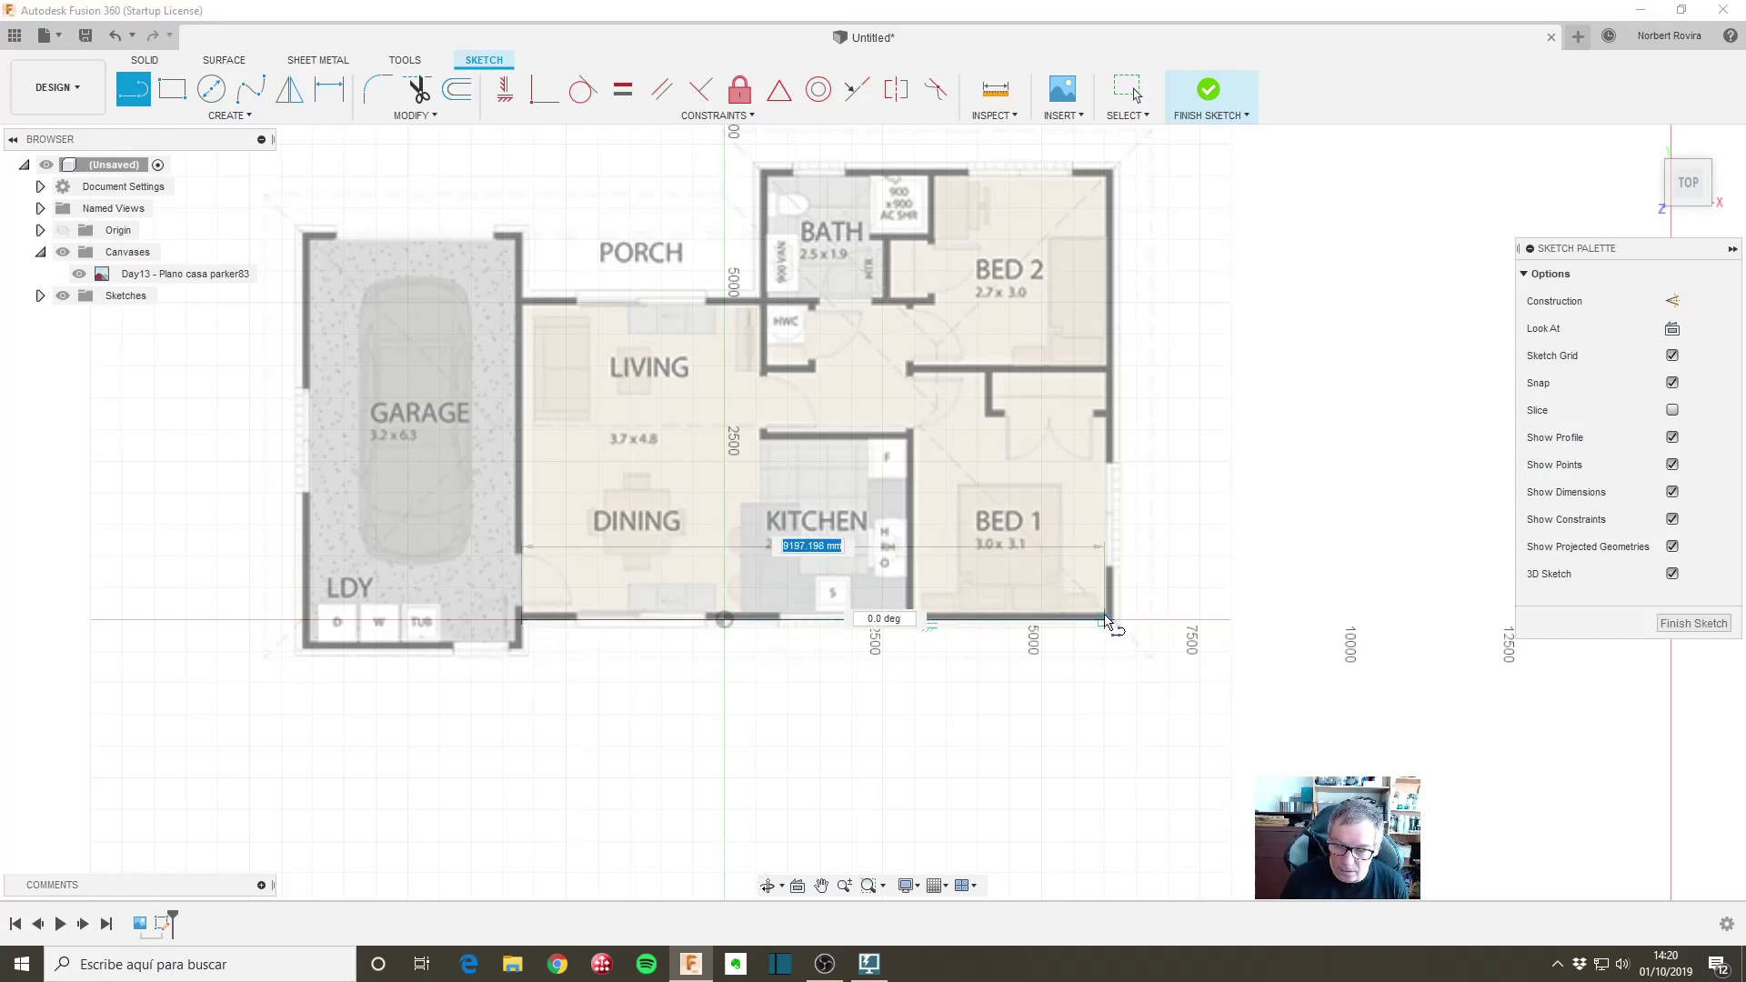
{"action": "scroll", "coordinate": [1107, 624], "scroll_direction": "up", "scroll_amount": 3}
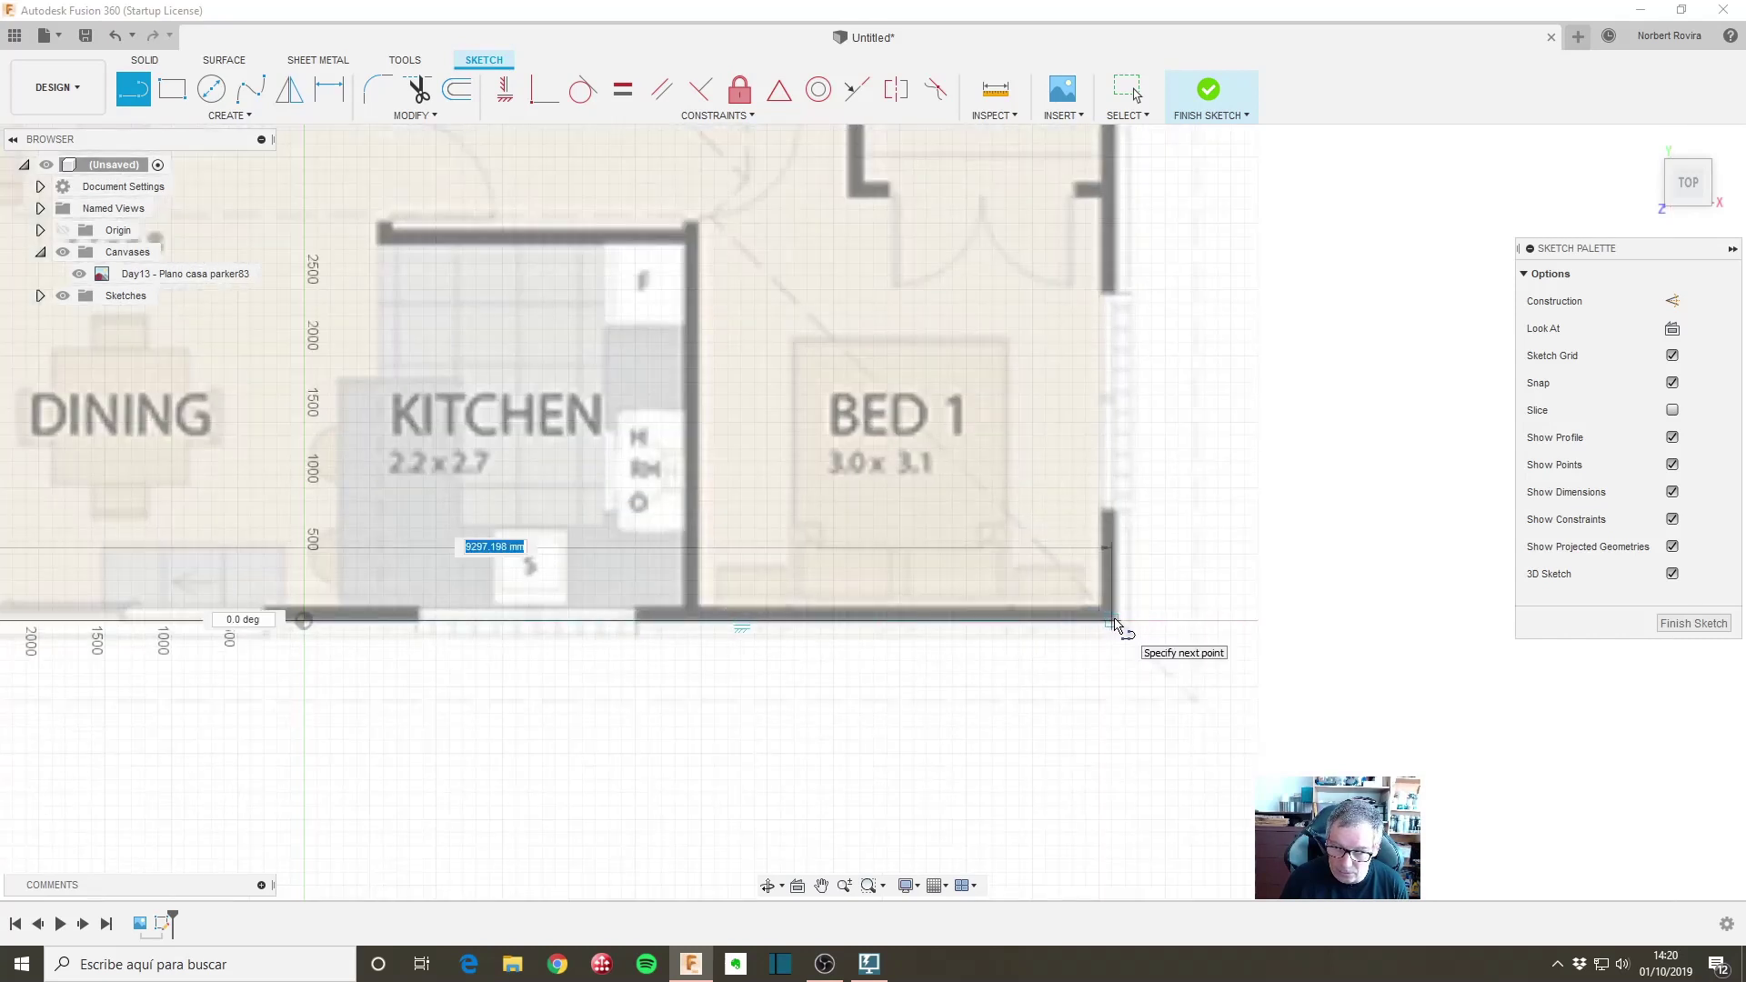
{"action": "left_click", "coordinate": [1116, 624]}
{"action": "scroll", "coordinate": [1130, 314], "scroll_direction": "down", "scroll_amount": 3}
{"action": "scroll", "coordinate": [1133, 208], "scroll_direction": "down", "scroll_amount": 1}
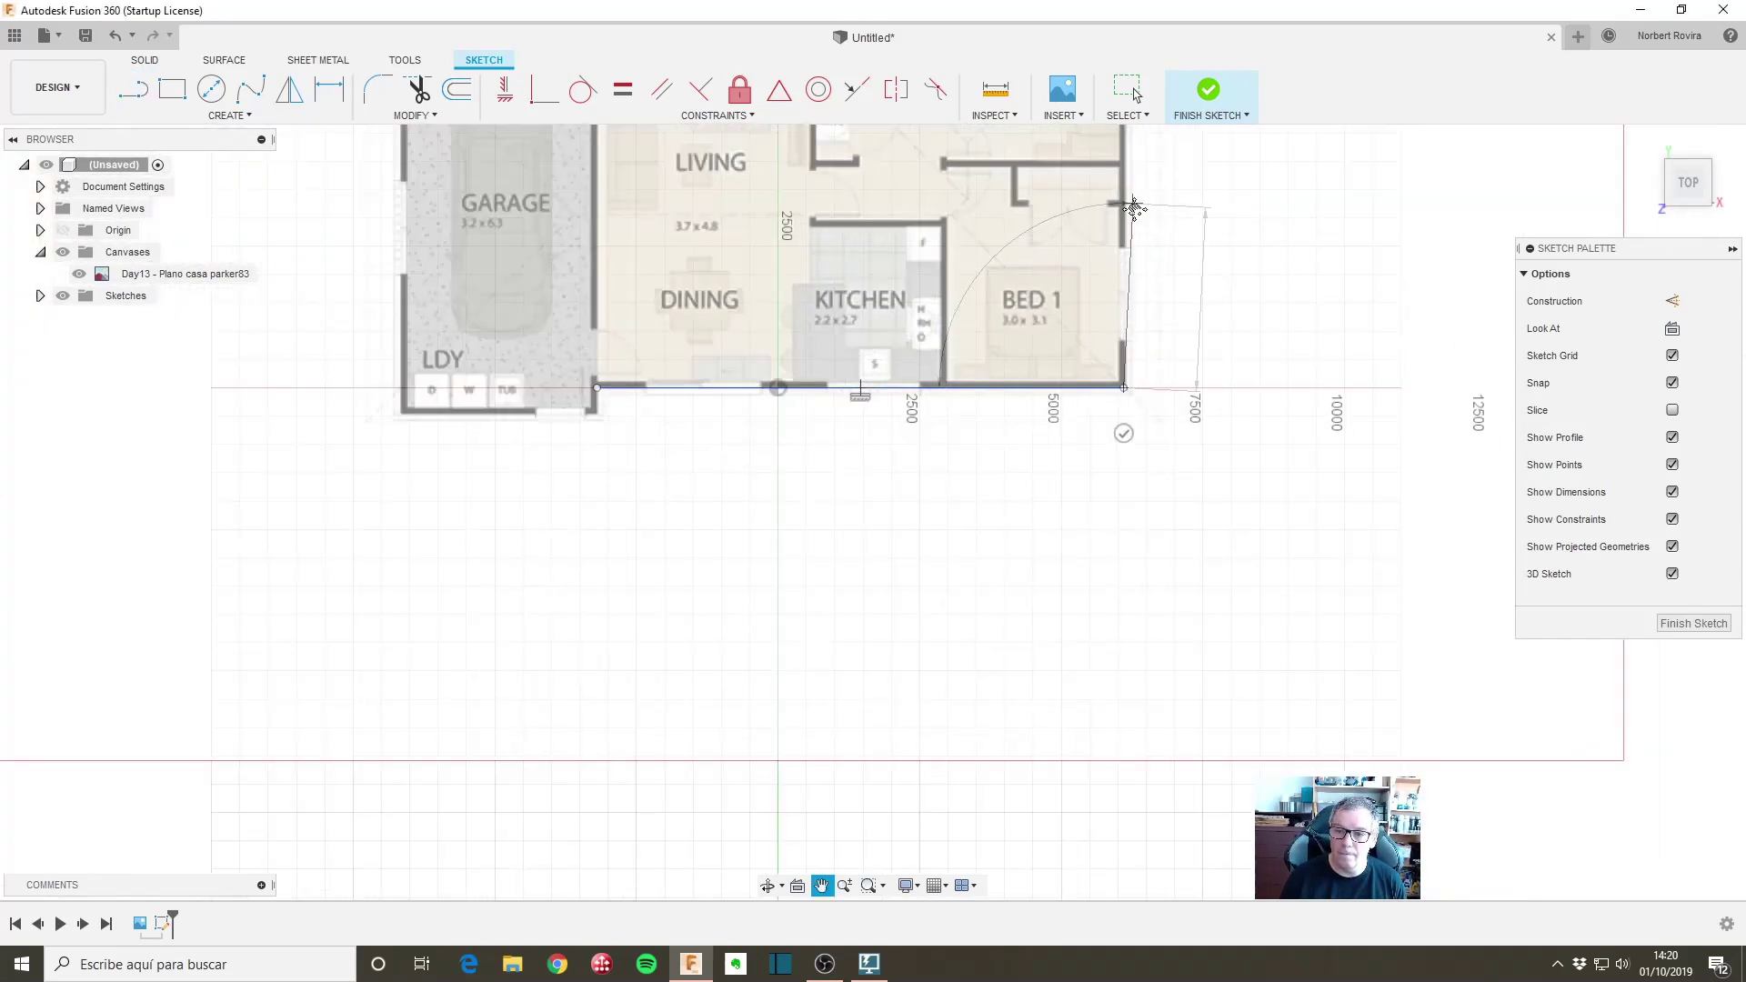
{"action": "middle_click_drag", "start_coordinate": [1134, 209], "coordinate": [1134, 600]}
{"action": "scroll", "coordinate": [1133, 582], "scroll_direction": "up", "scroll_amount": 3}
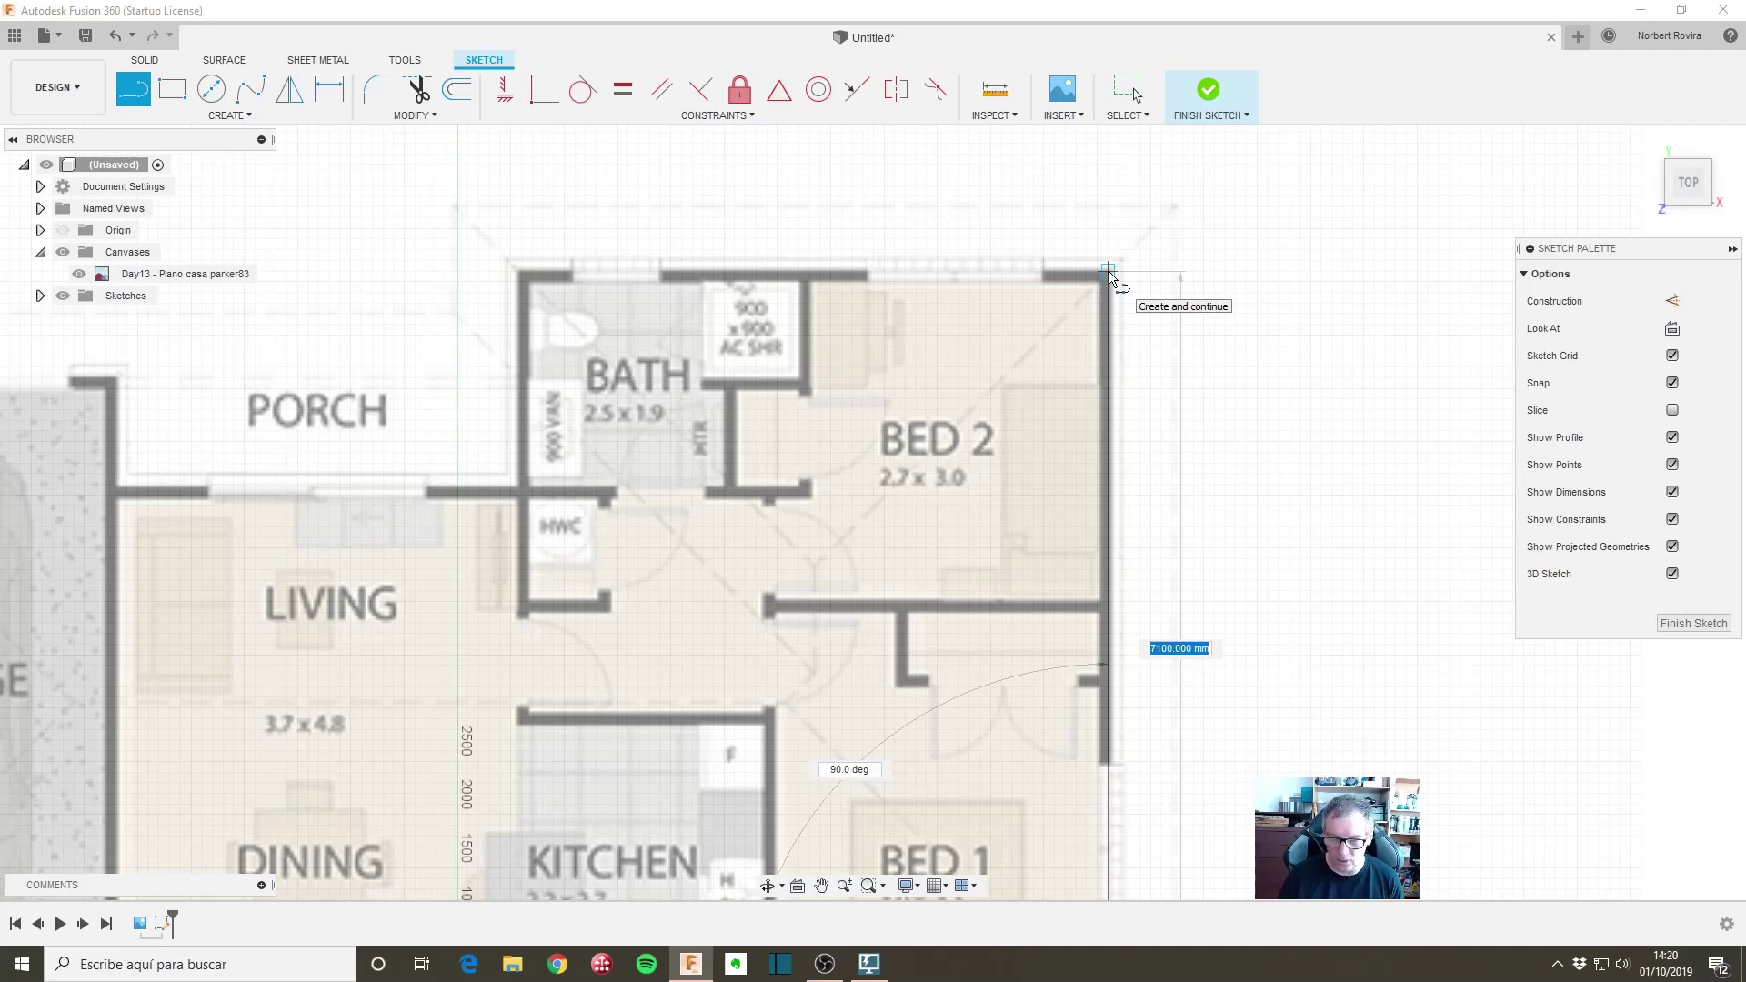
{"action": "left_click", "coordinate": [1109, 271]}
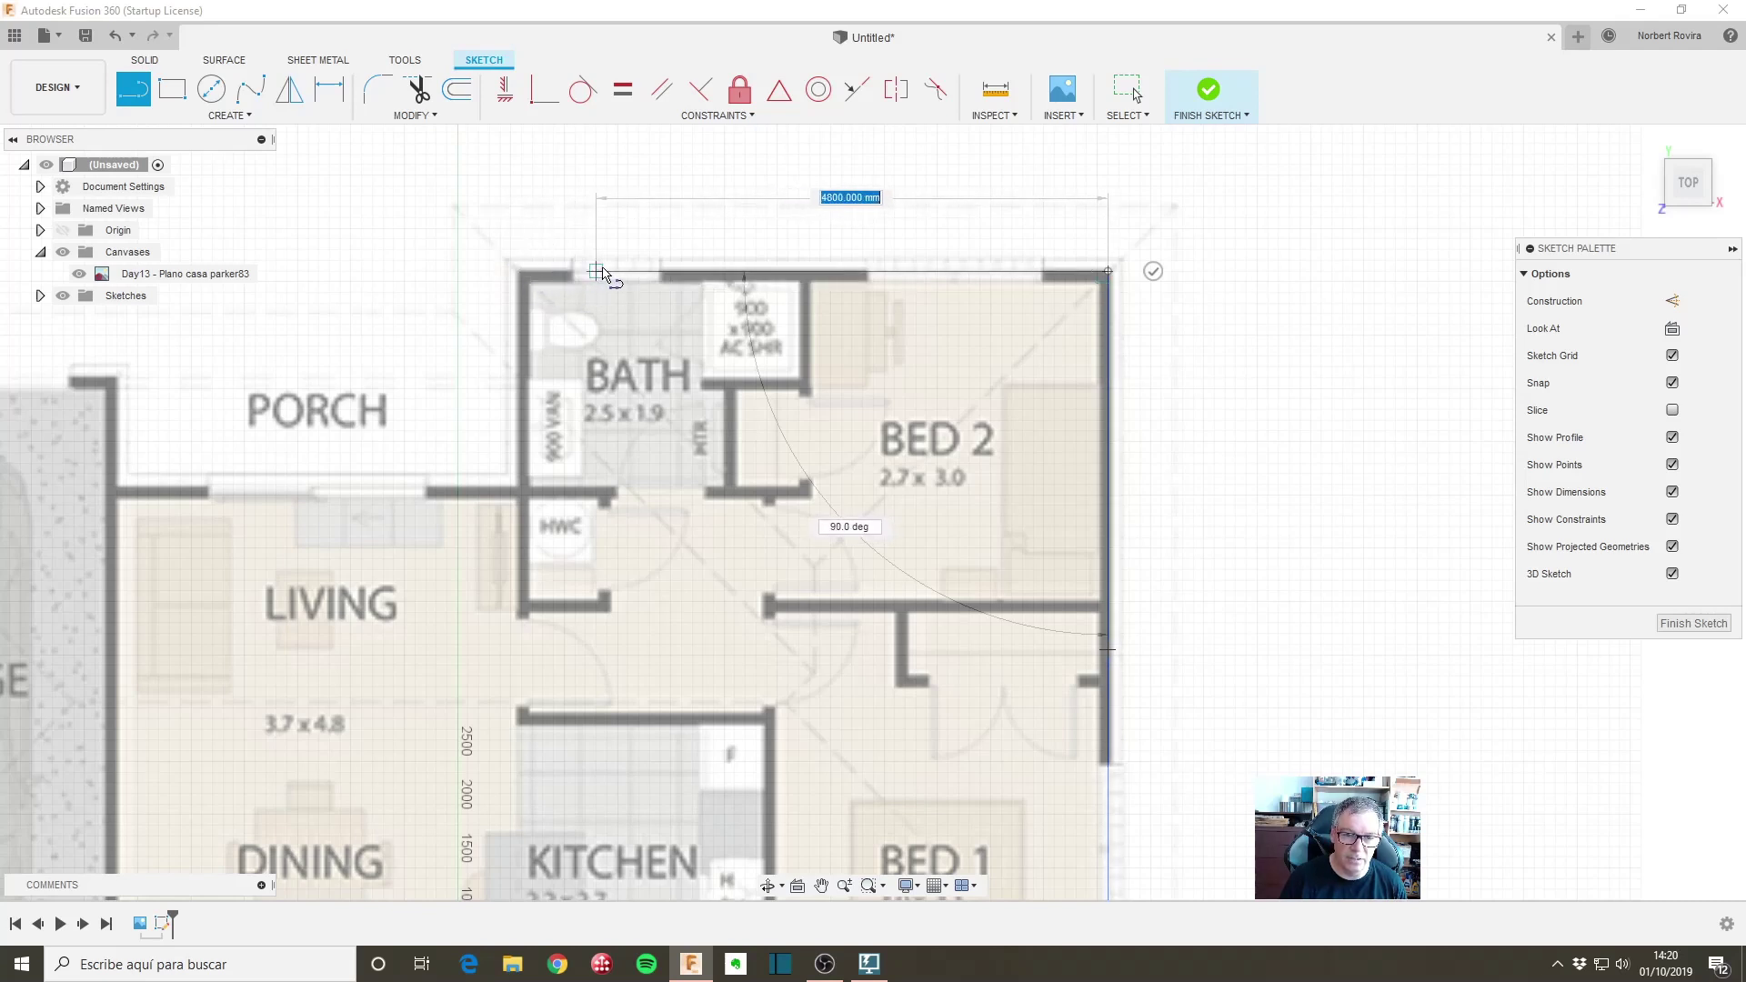
{"action": "left_click", "coordinate": [521, 272]}
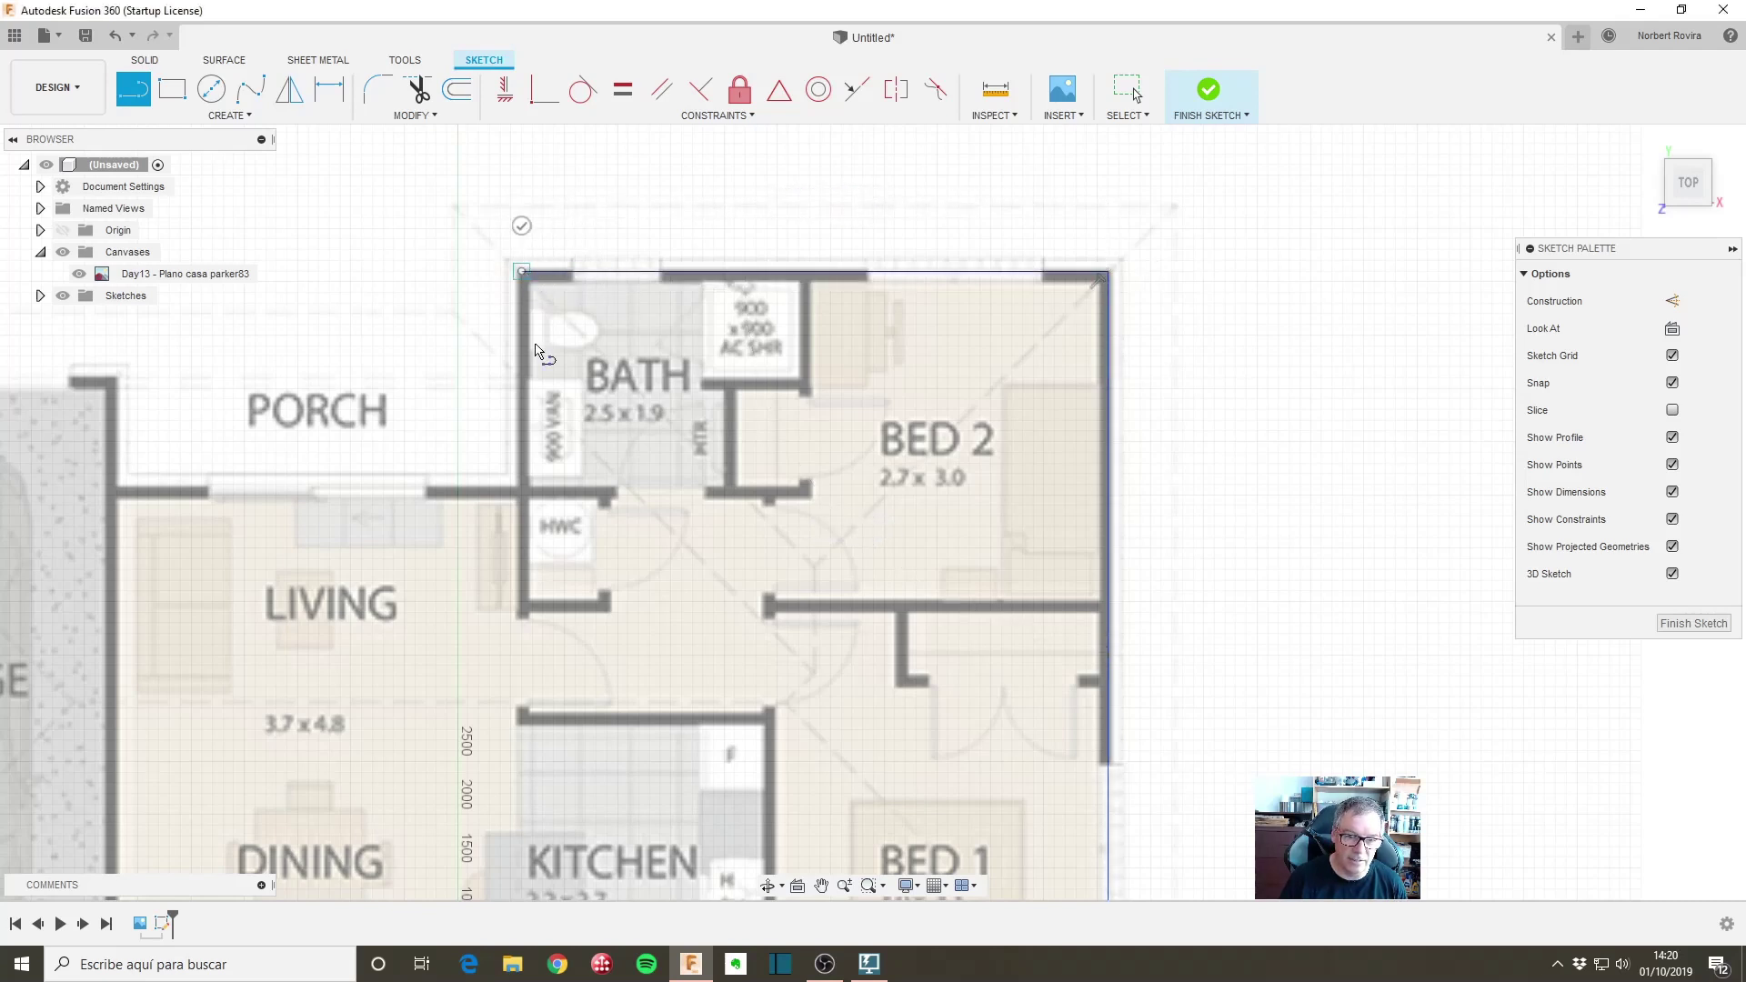
Step: Continue the outline down the bathroom wall, along the porch back wall and across the garage top
{"action": "left_click", "coordinate": [518, 485]}
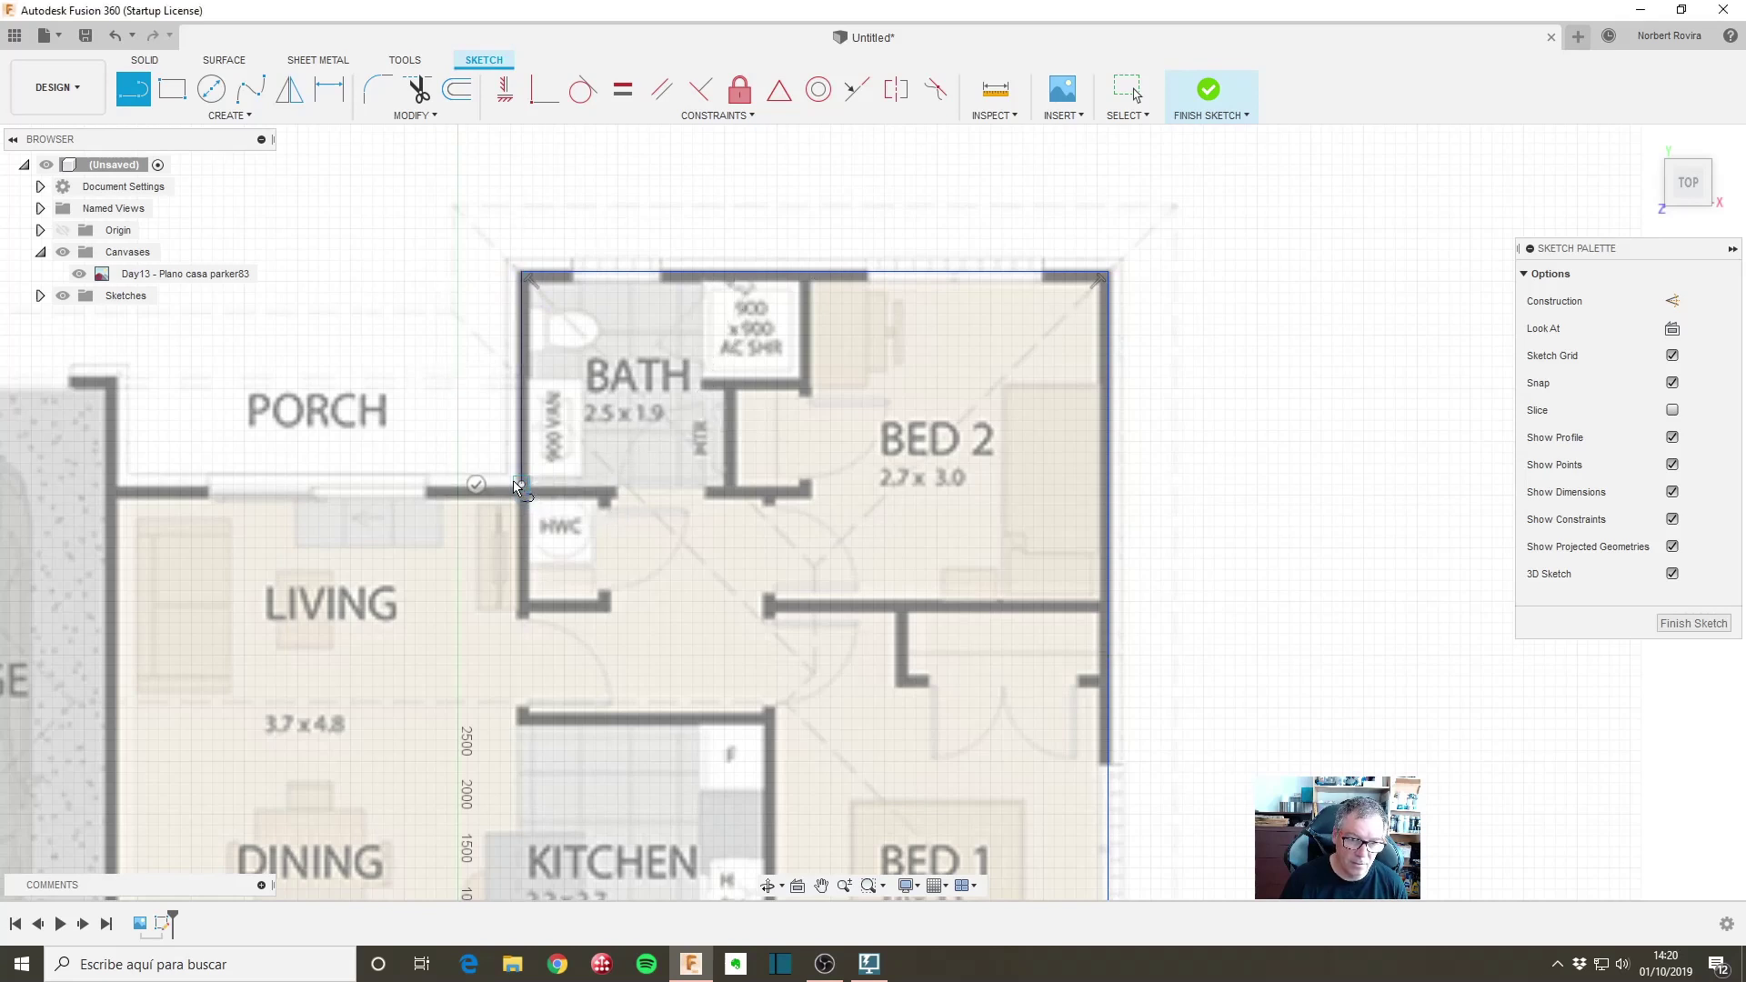
{"action": "left_click", "coordinate": [116, 484]}
{"action": "left_click", "coordinate": [120, 386]}
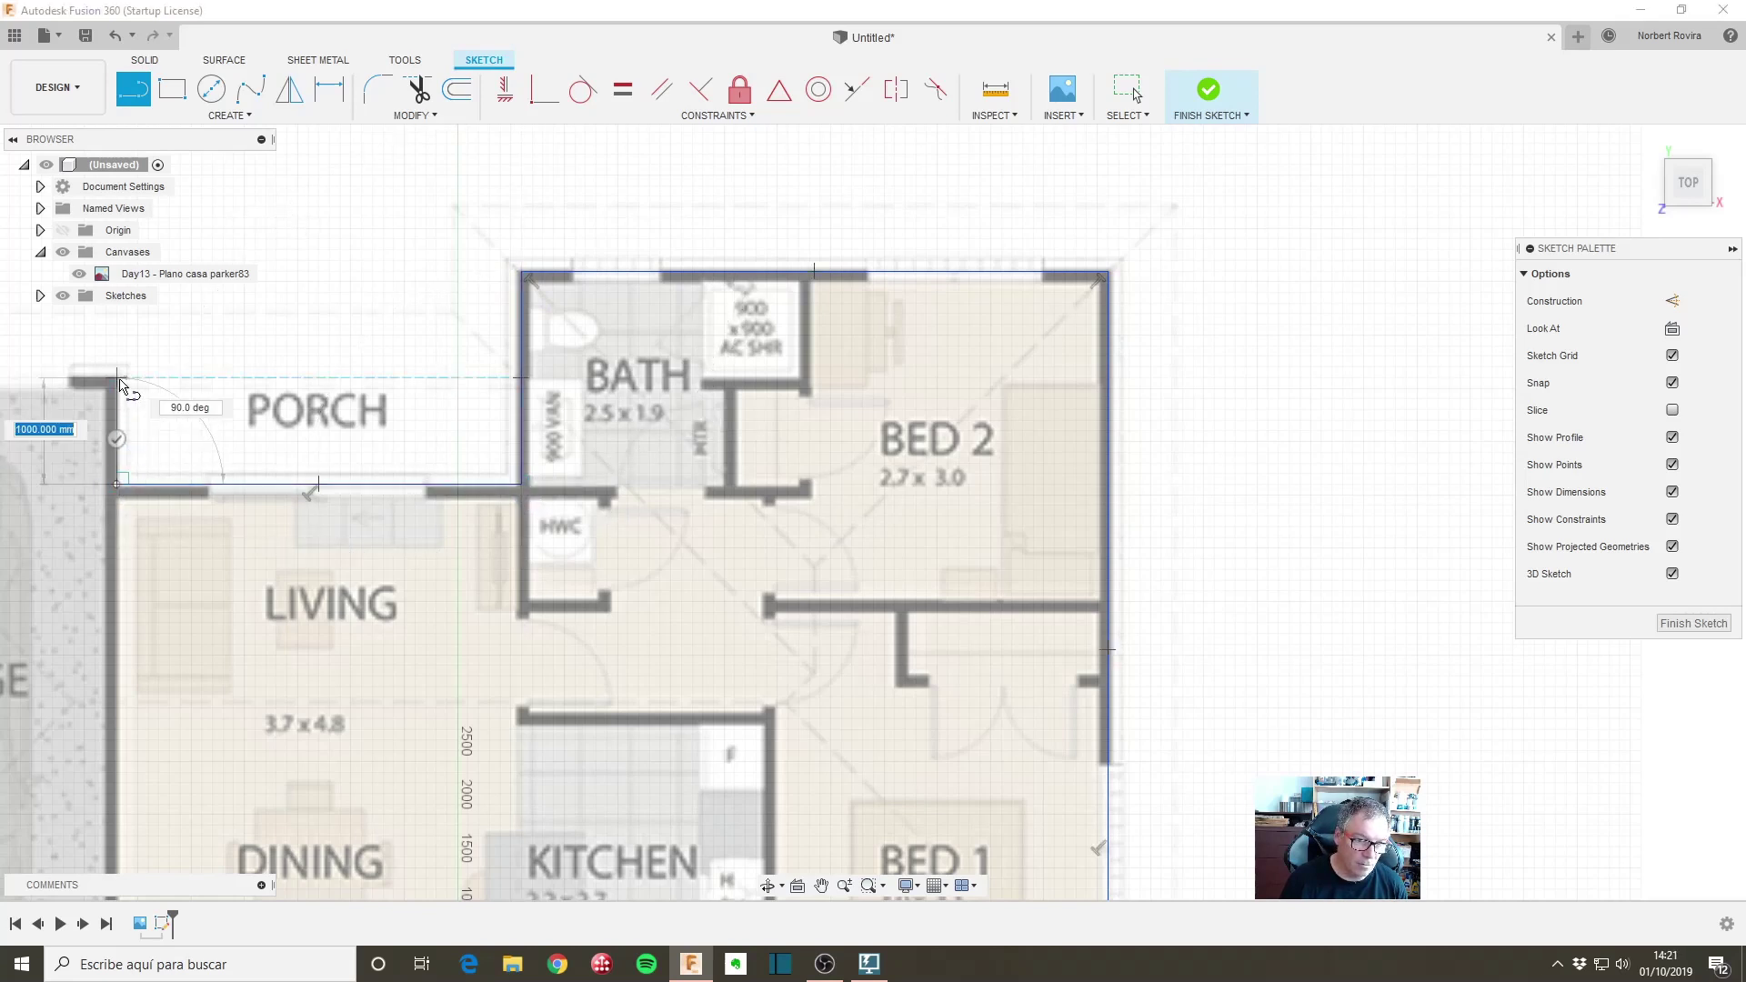
{"action": "scroll", "coordinate": [122, 409], "scroll_direction": "down", "scroll_amount": 2}
{"action": "mouse_move", "coordinate": [122, 478]}
{"action": "middle_mouse_down"}
{"action": "mouse_move", "coordinate": [147, 505]}
{"action": "mouse_move", "coordinate": [834, 486]}
{"action": "middle_mouse_up"}
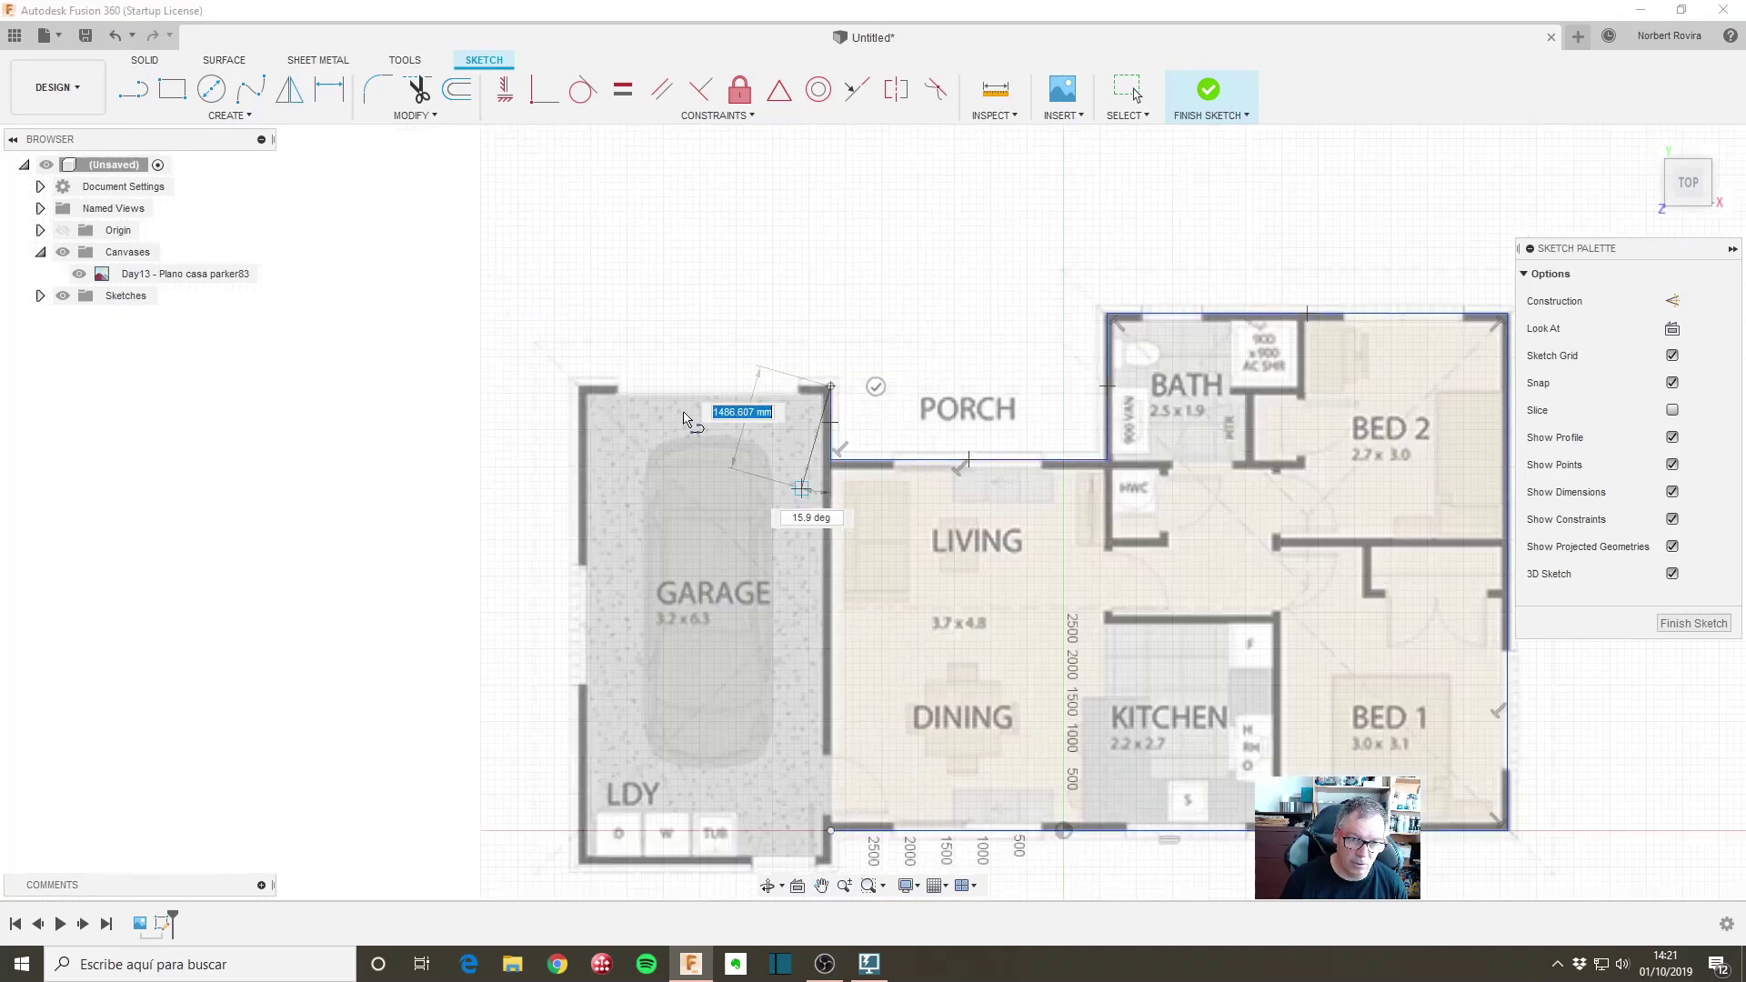
{"action": "scroll", "coordinate": [584, 389], "scroll_direction": "up", "scroll_amount": 2}
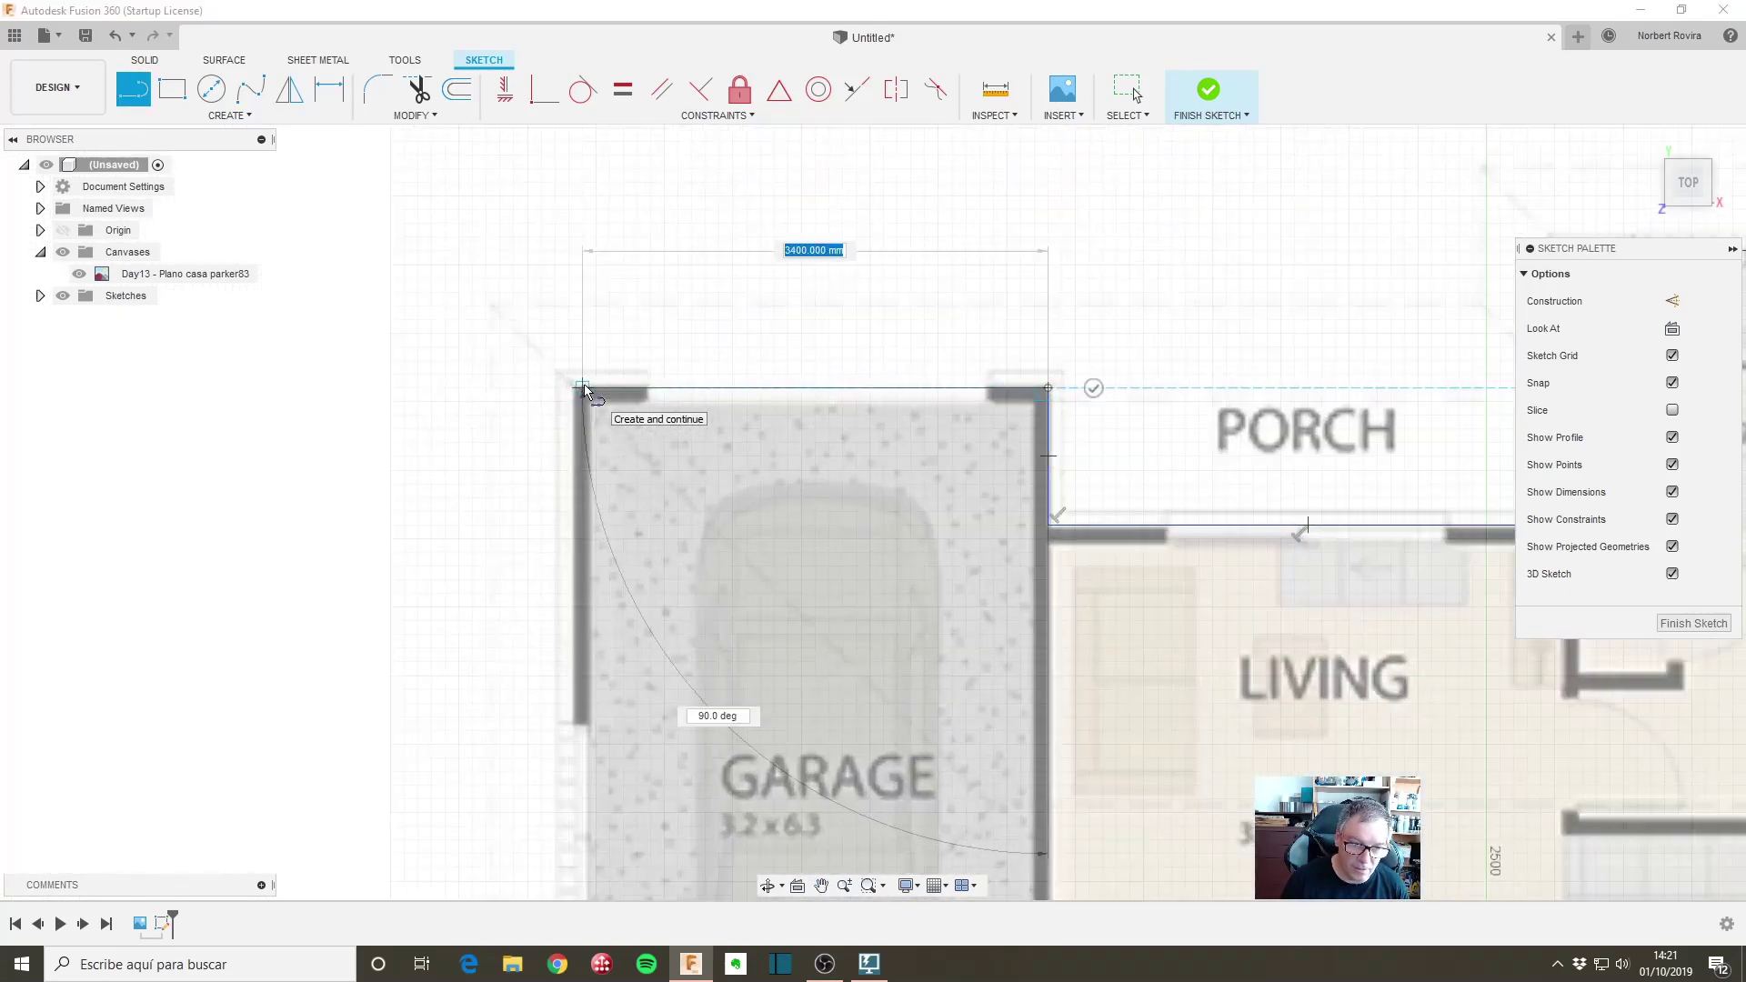
{"action": "scroll", "coordinate": [582, 391], "scroll_direction": "up", "scroll_amount": 1}
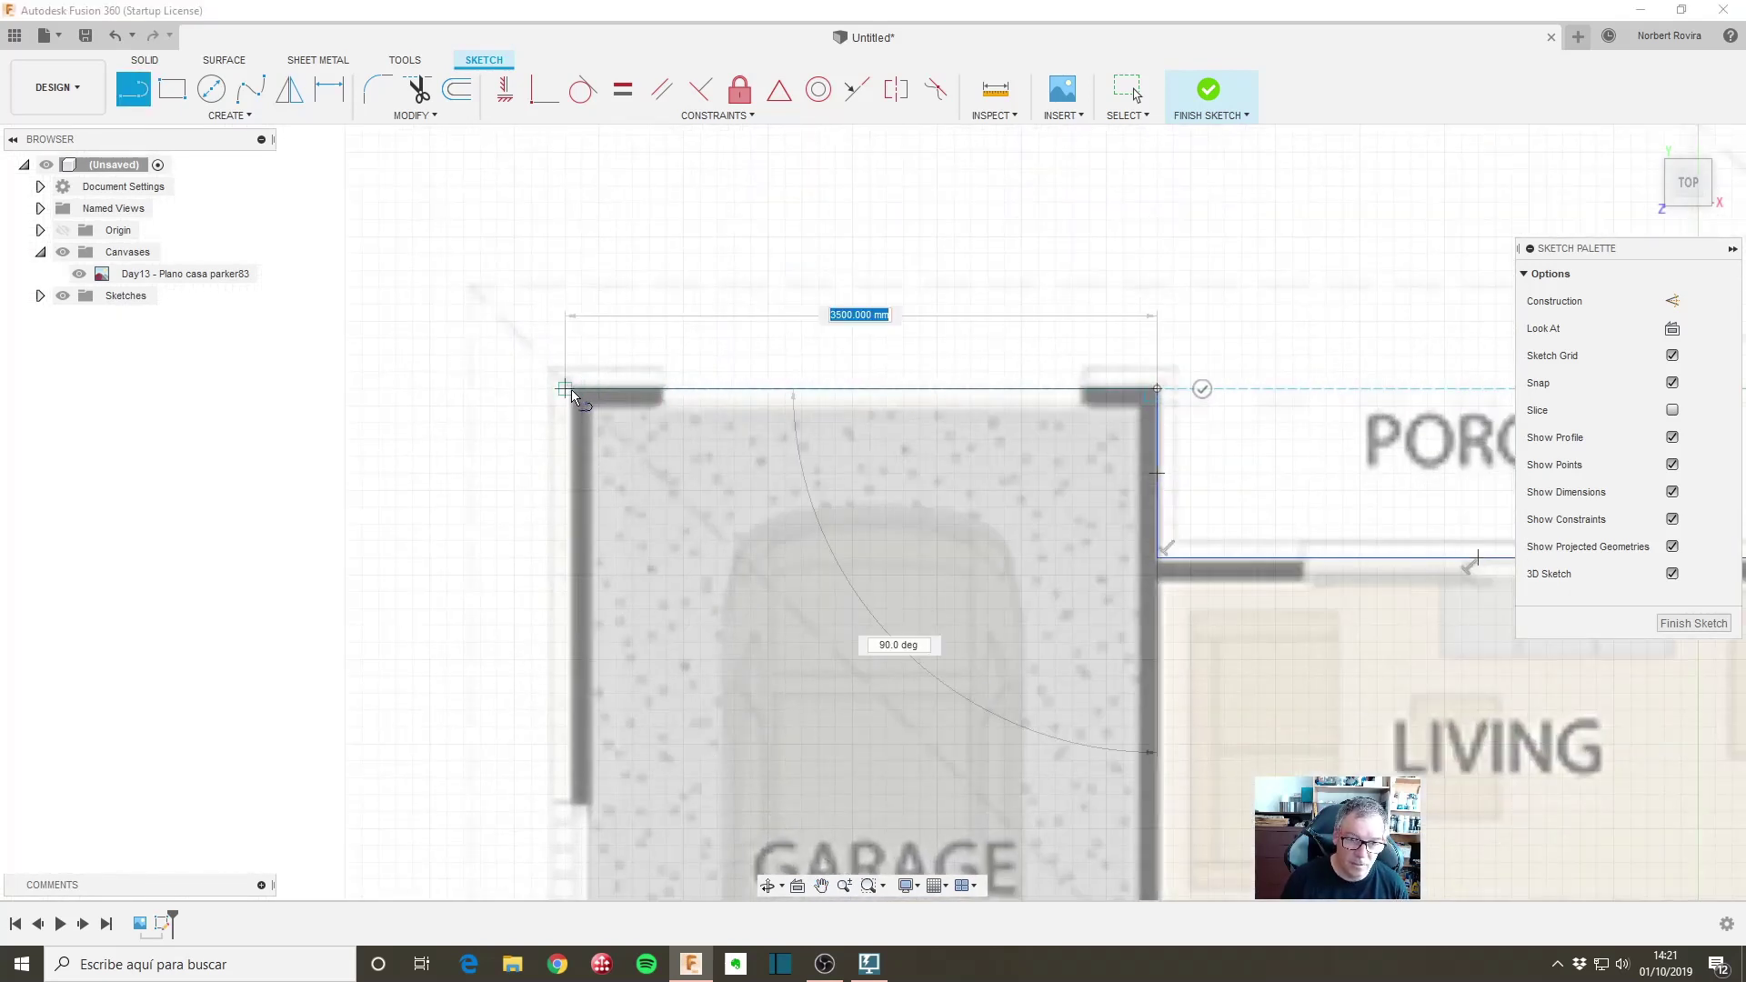
{"action": "scroll", "coordinate": [572, 391], "scroll_direction": "up", "scroll_amount": 2}
{"action": "left_click", "coordinate": [575, 390]}
Step: Run the outline down to the LDY bottom-left corner, along the LDY bottom wall, and close it
{"action": "scroll", "coordinate": [577, 691], "scroll_direction": "down", "scroll_amount": 2}
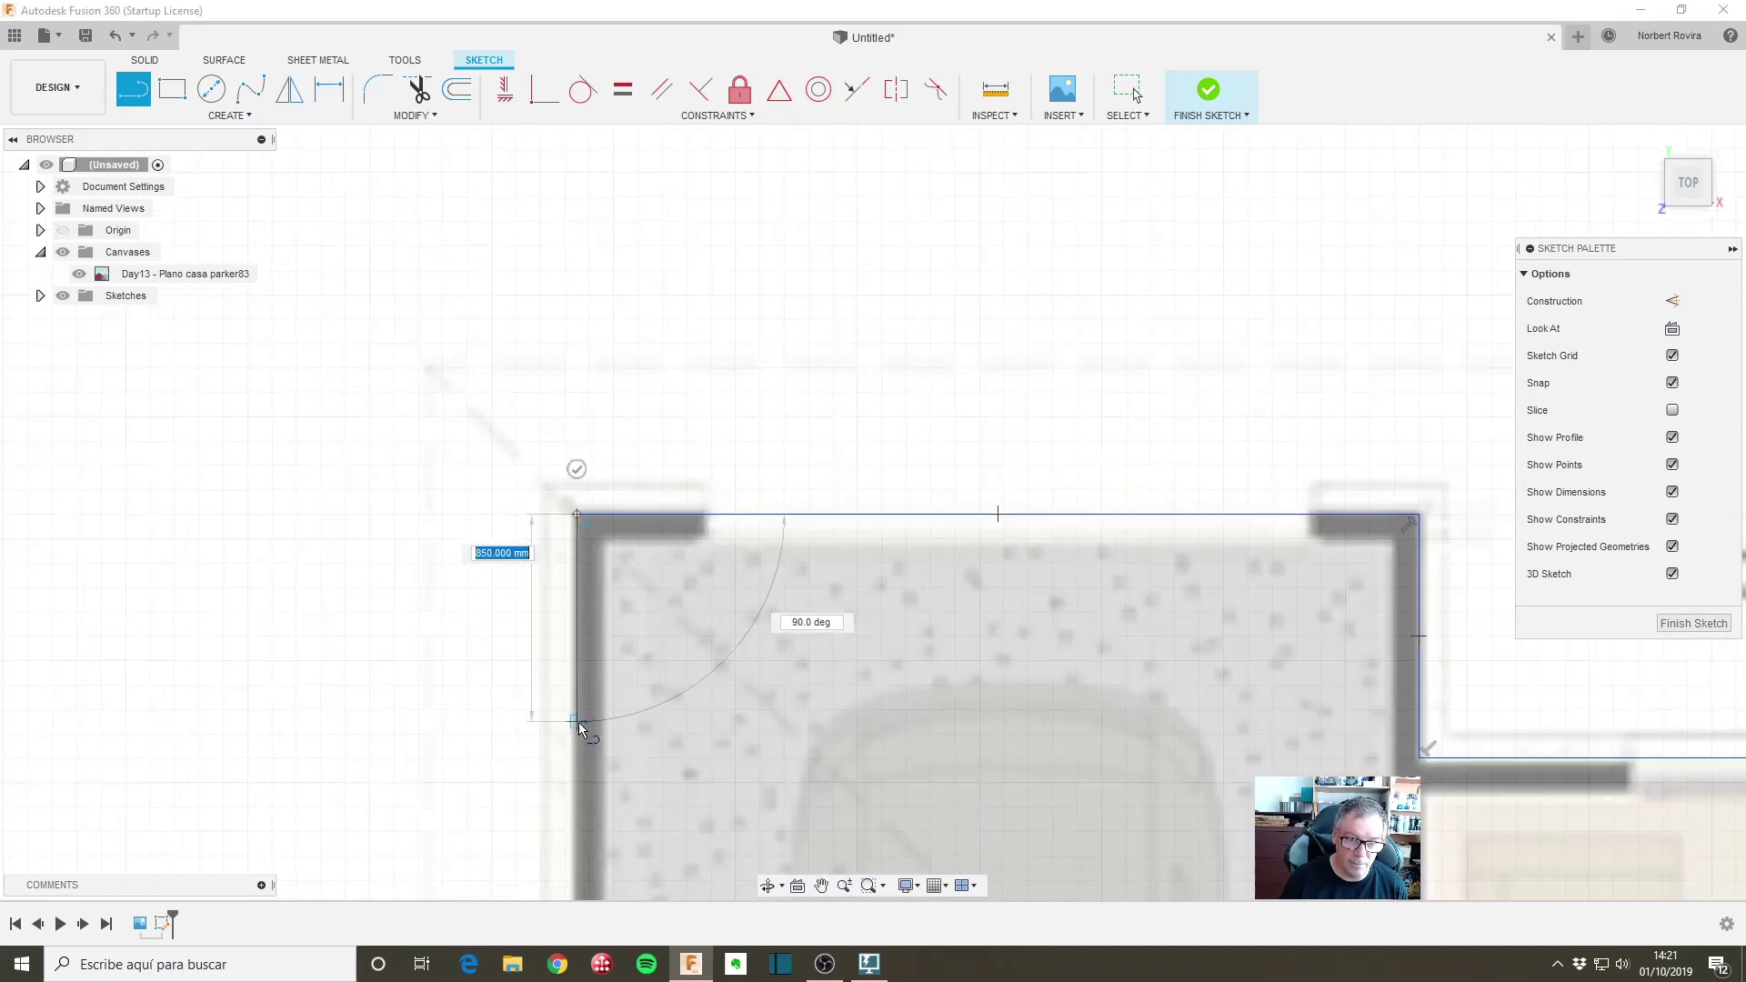
{"action": "scroll", "coordinate": [592, 733], "scroll_direction": "down", "scroll_amount": 1}
{"action": "scroll", "coordinate": [592, 417], "scroll_direction": "down", "scroll_amount": 1}
{"action": "middle_click_drag", "start_coordinate": [586, 891], "coordinate": [573, 310]}
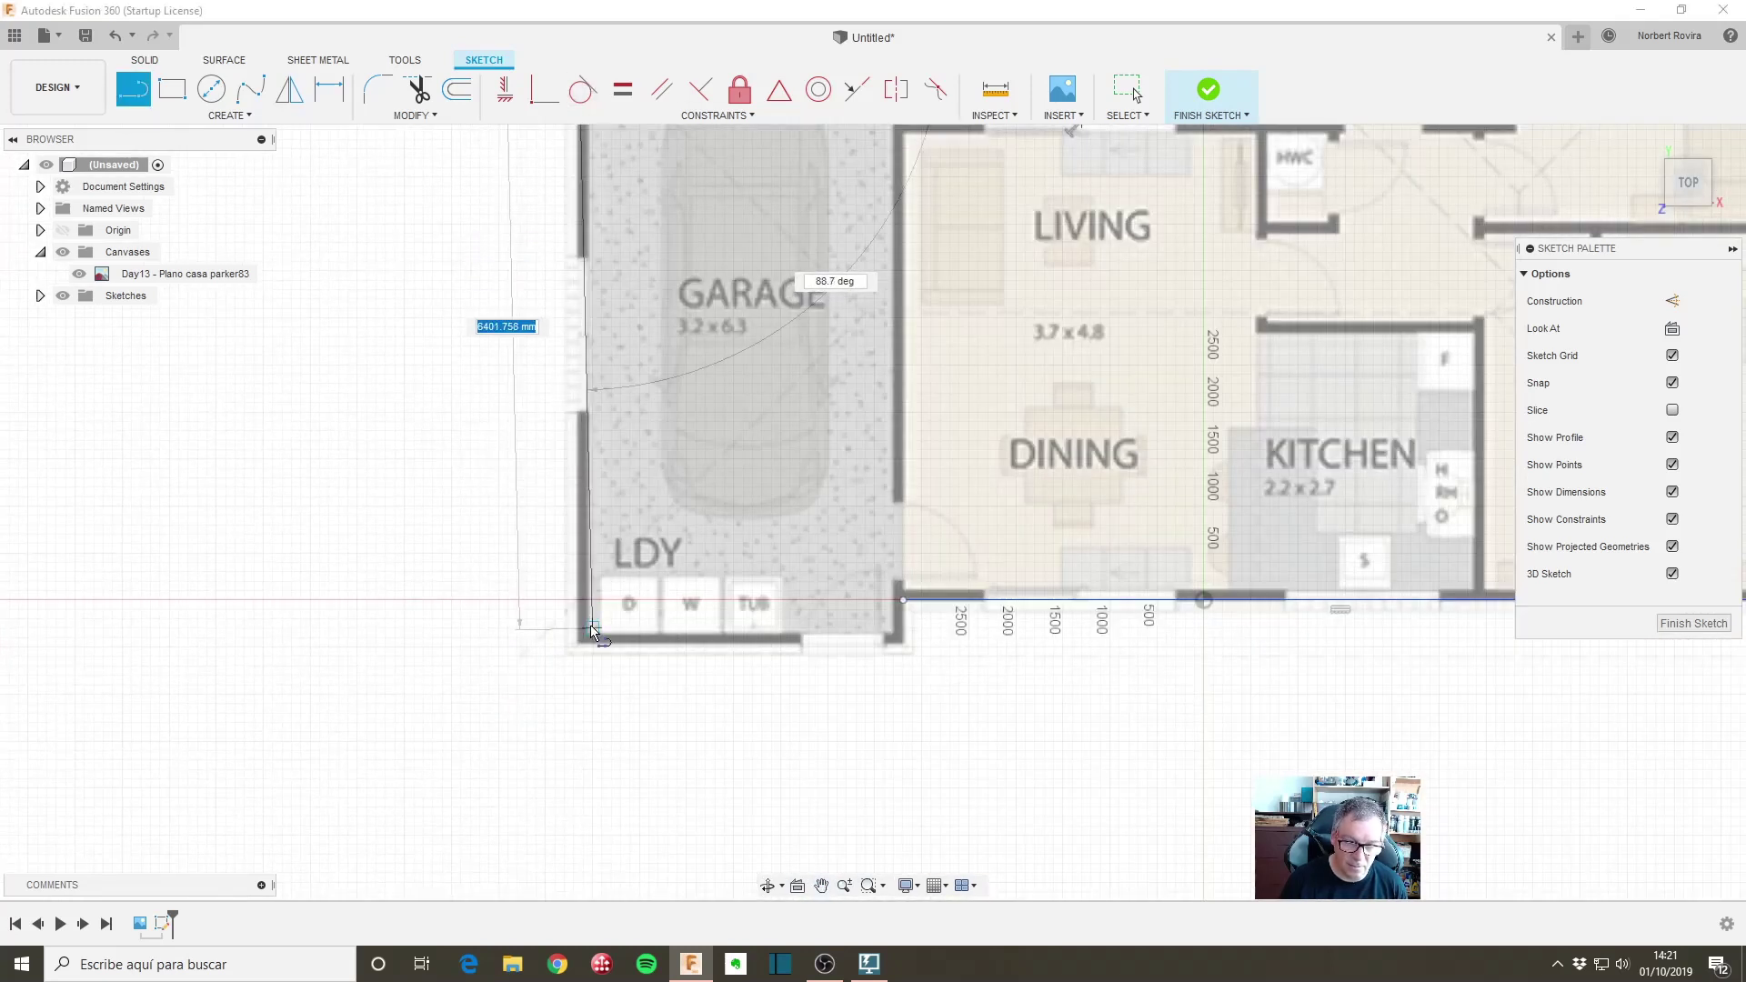
{"action": "scroll", "coordinate": [587, 651], "scroll_direction": "up", "scroll_amount": 3}
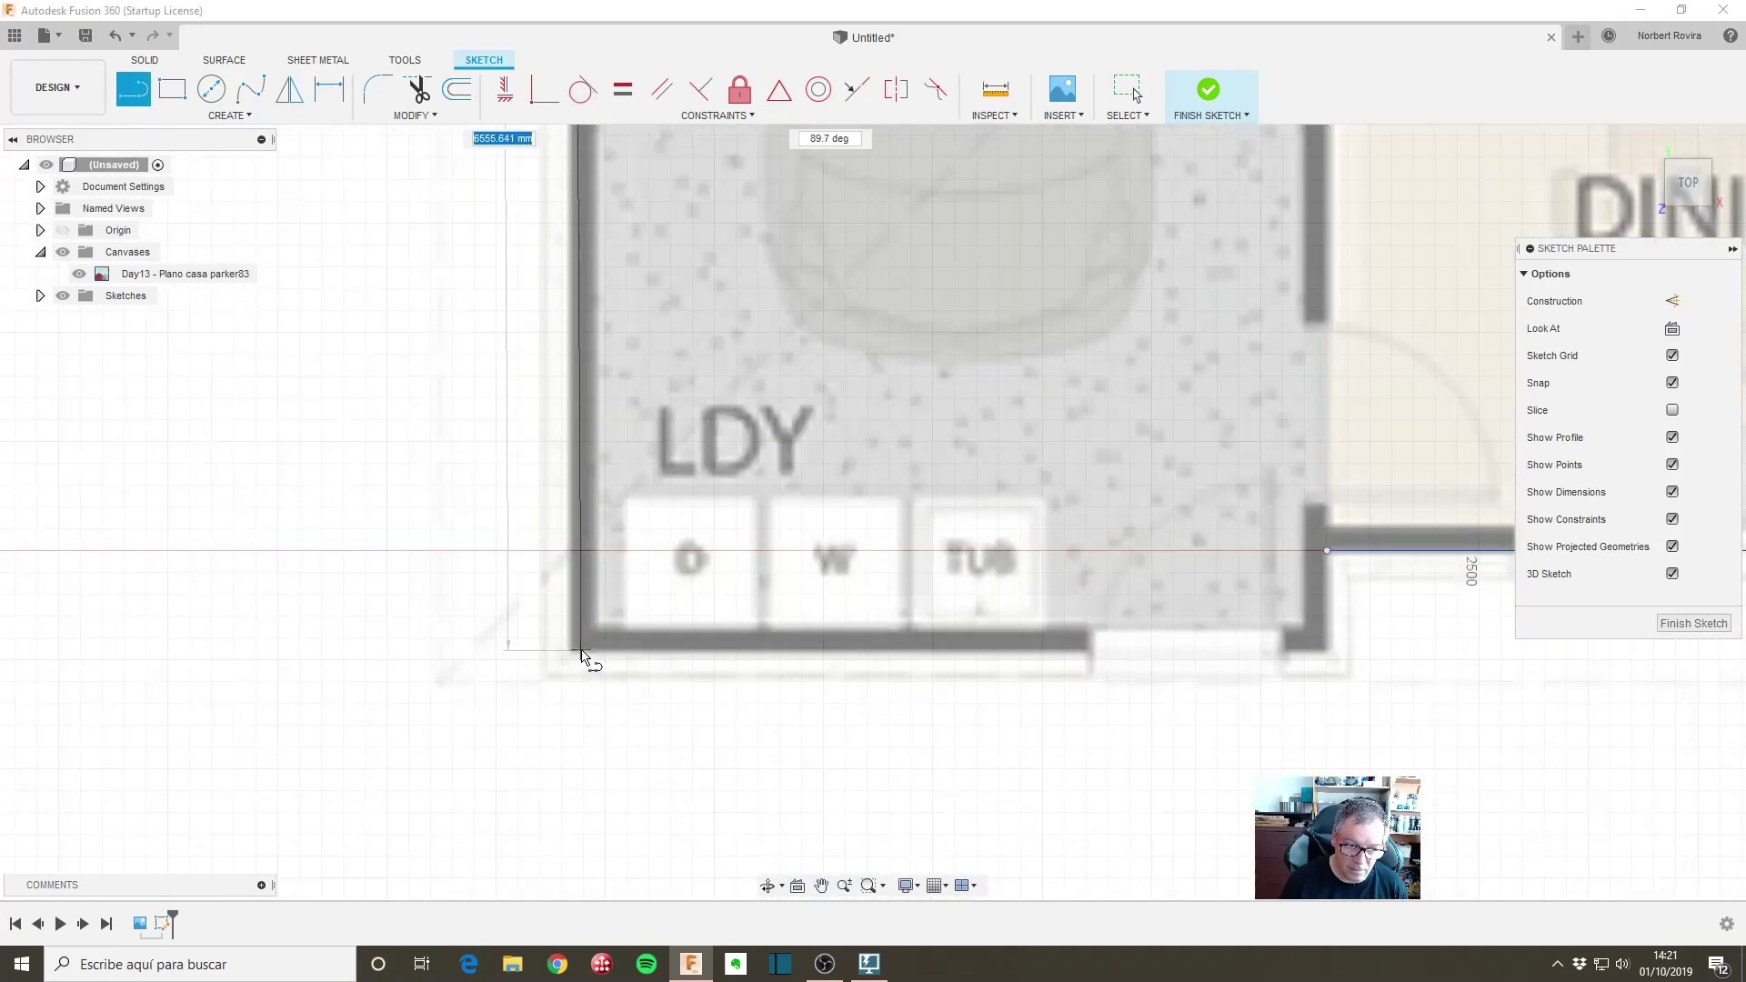
{"action": "left_click", "coordinate": [572, 648]}
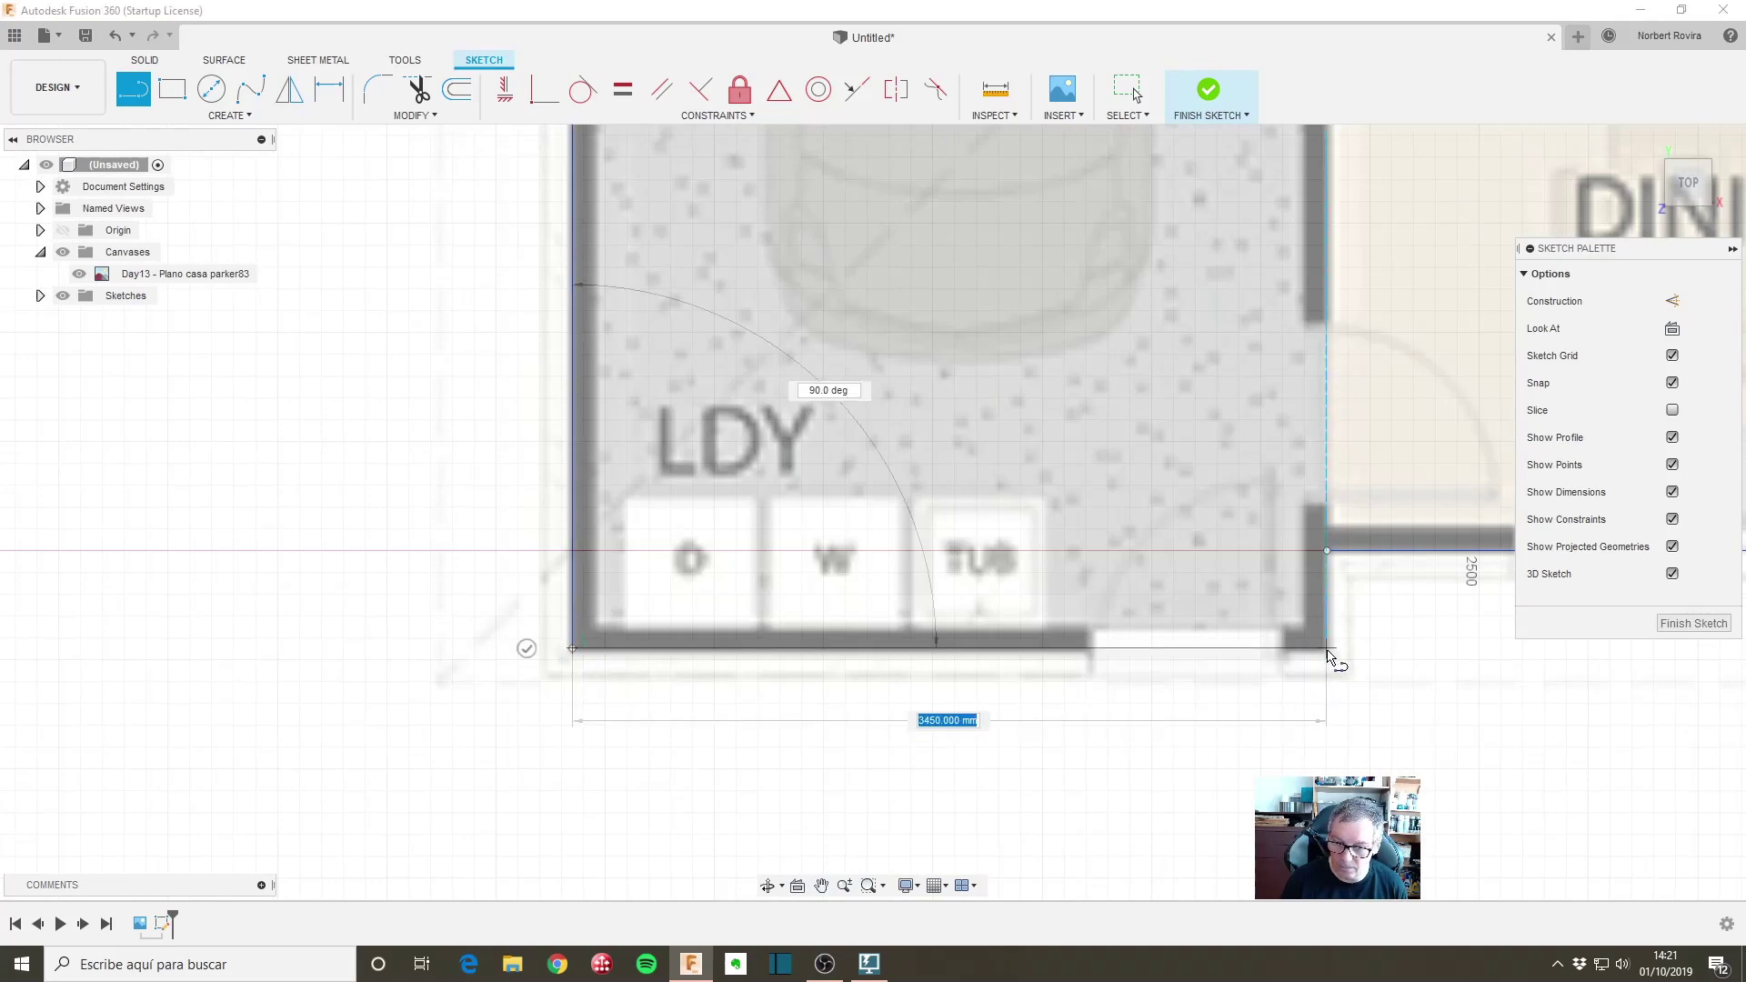
{"action": "left_click", "coordinate": [1325, 651]}
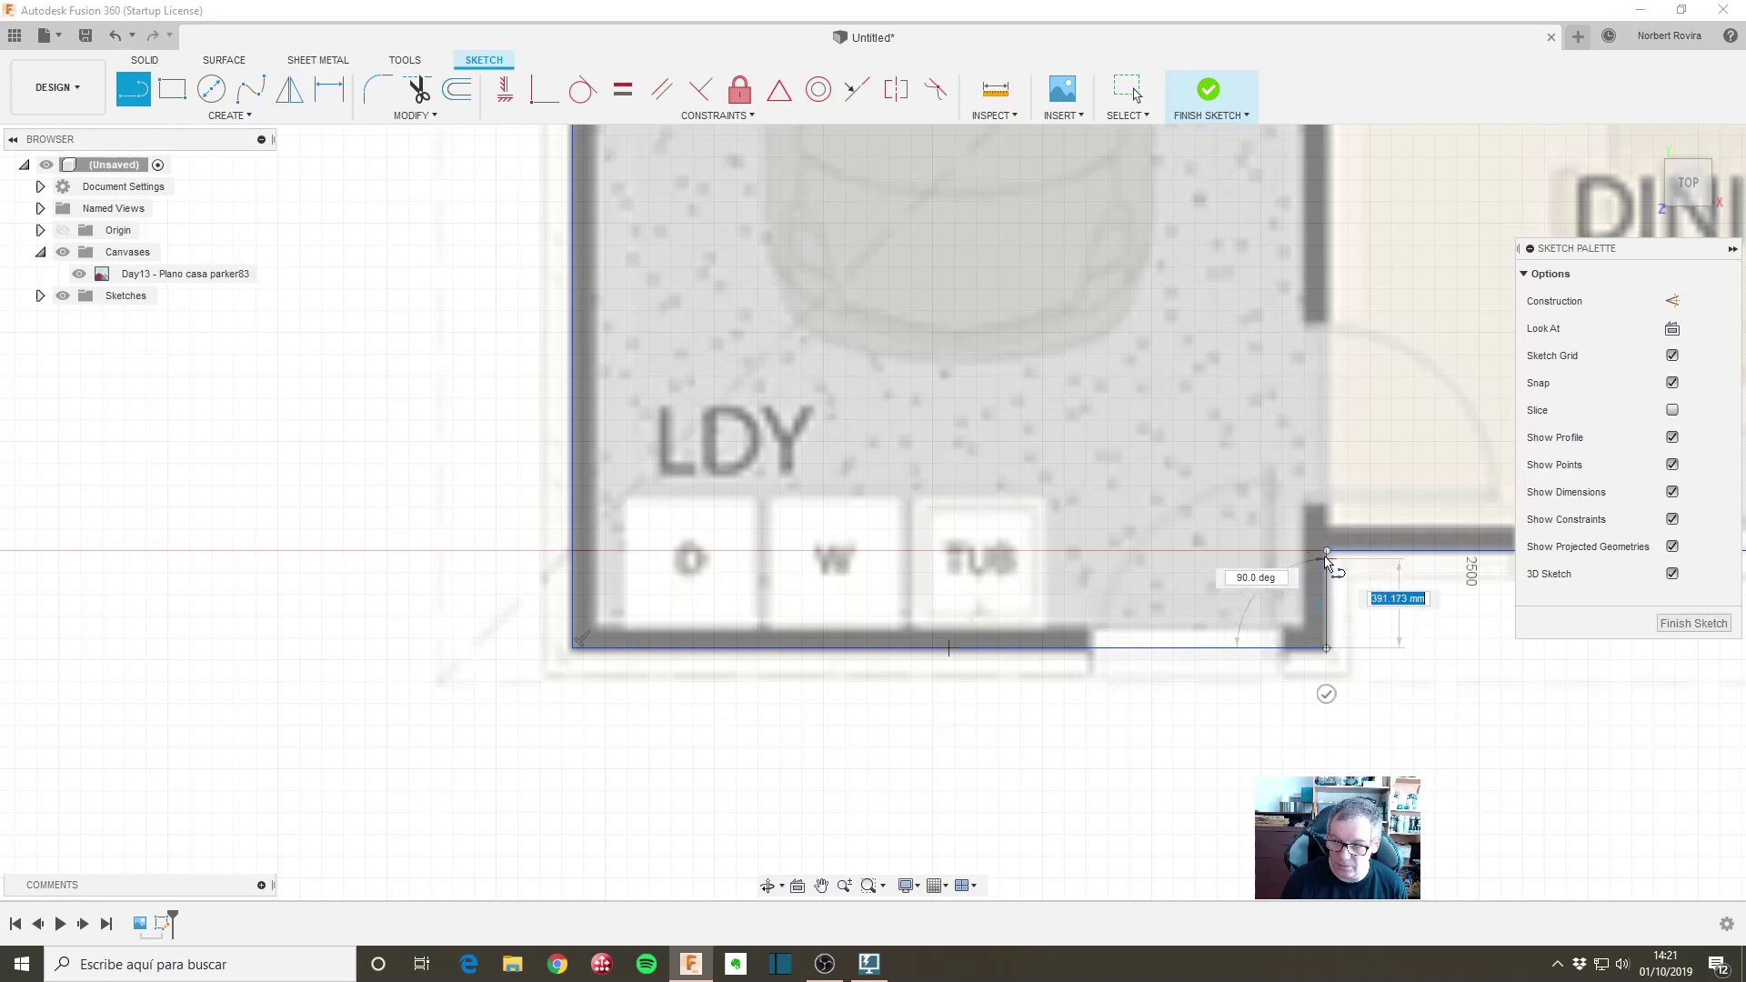
{"action": "left_click", "coordinate": [1327, 551]}
Step: Constrain the short wall line beside the LDY corner to vertical, then zoom out to the whole plan
{"action": "key", "text": "Escape"}
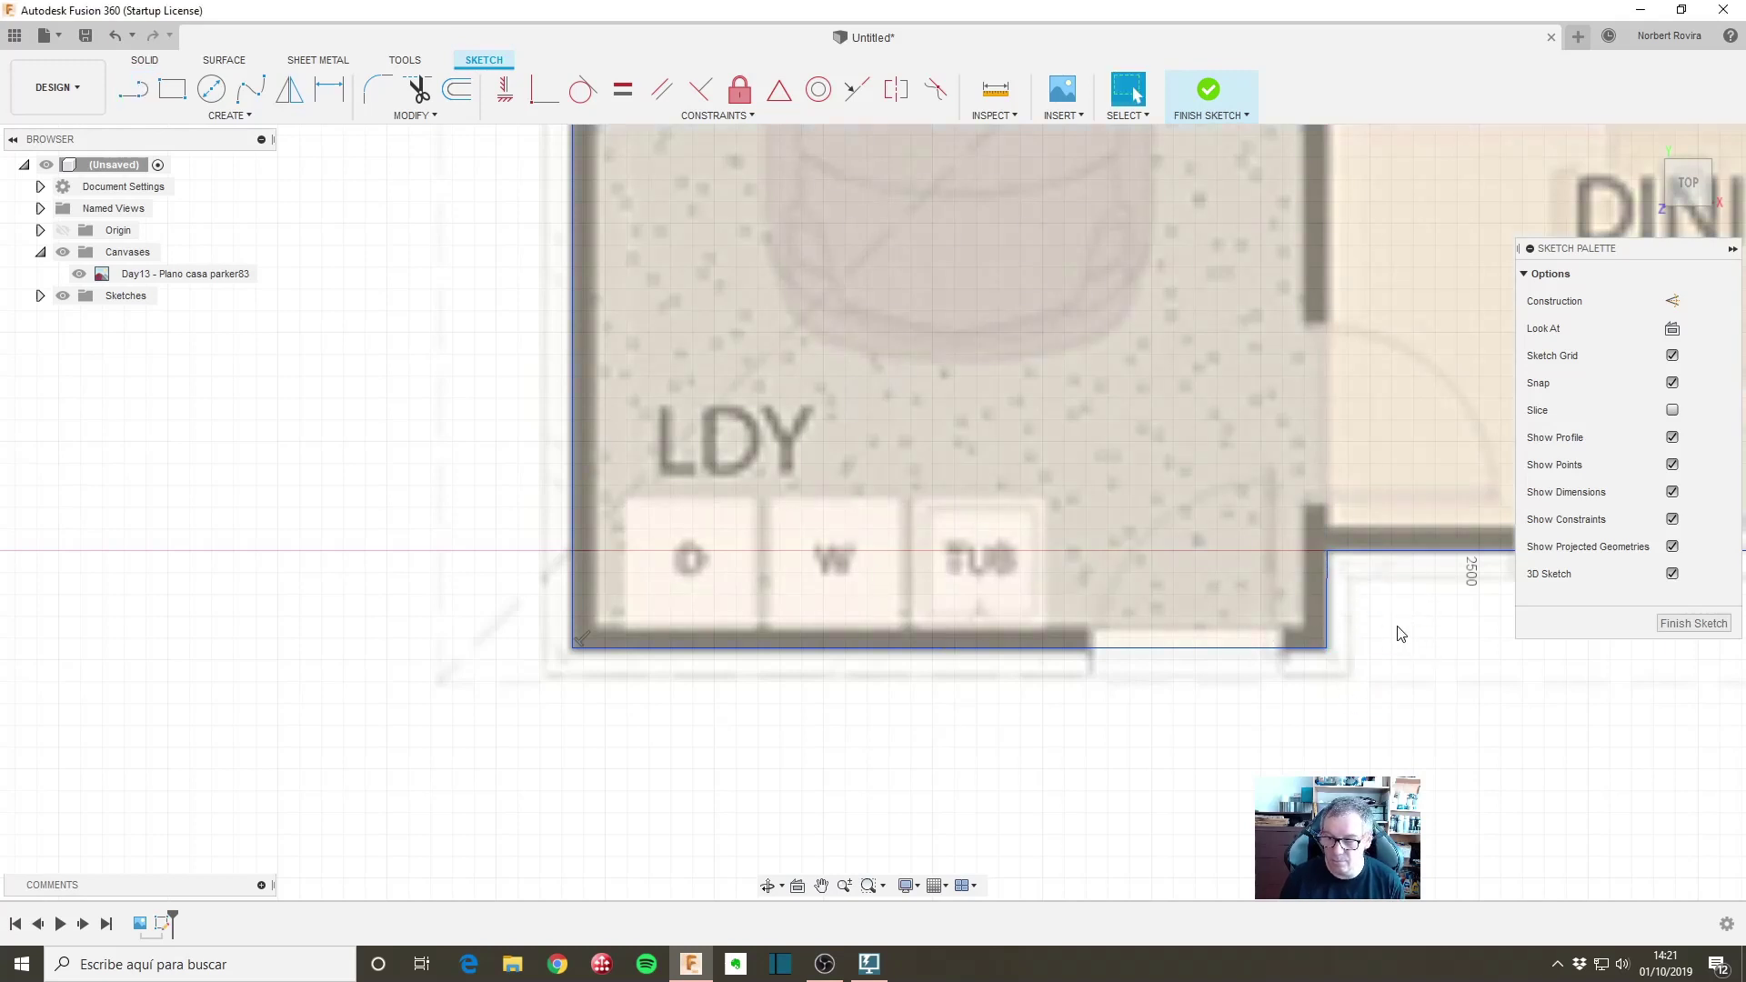
{"action": "scroll", "coordinate": [1395, 634], "scroll_direction": "down", "scroll_amount": 2}
{"action": "middle_click_drag", "start_coordinate": [1391, 631], "coordinate": [864, 606]}
{"action": "left_click", "coordinate": [840, 595]}
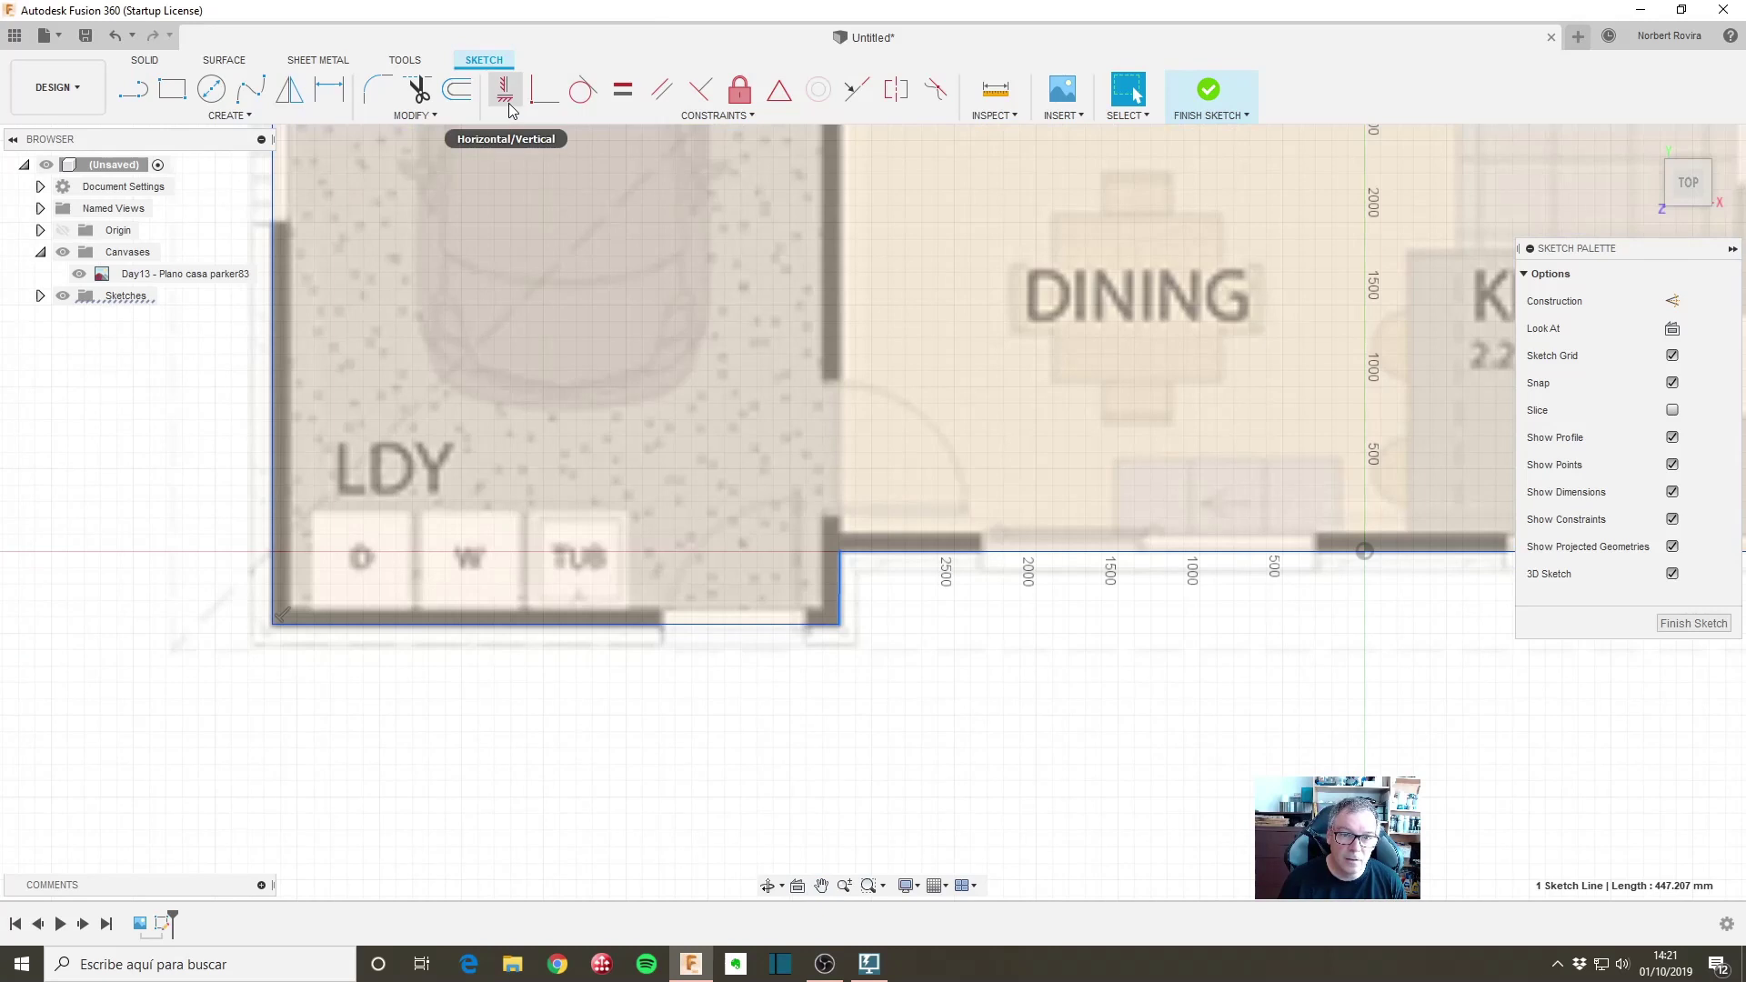
{"action": "left_click", "coordinate": [509, 100]}
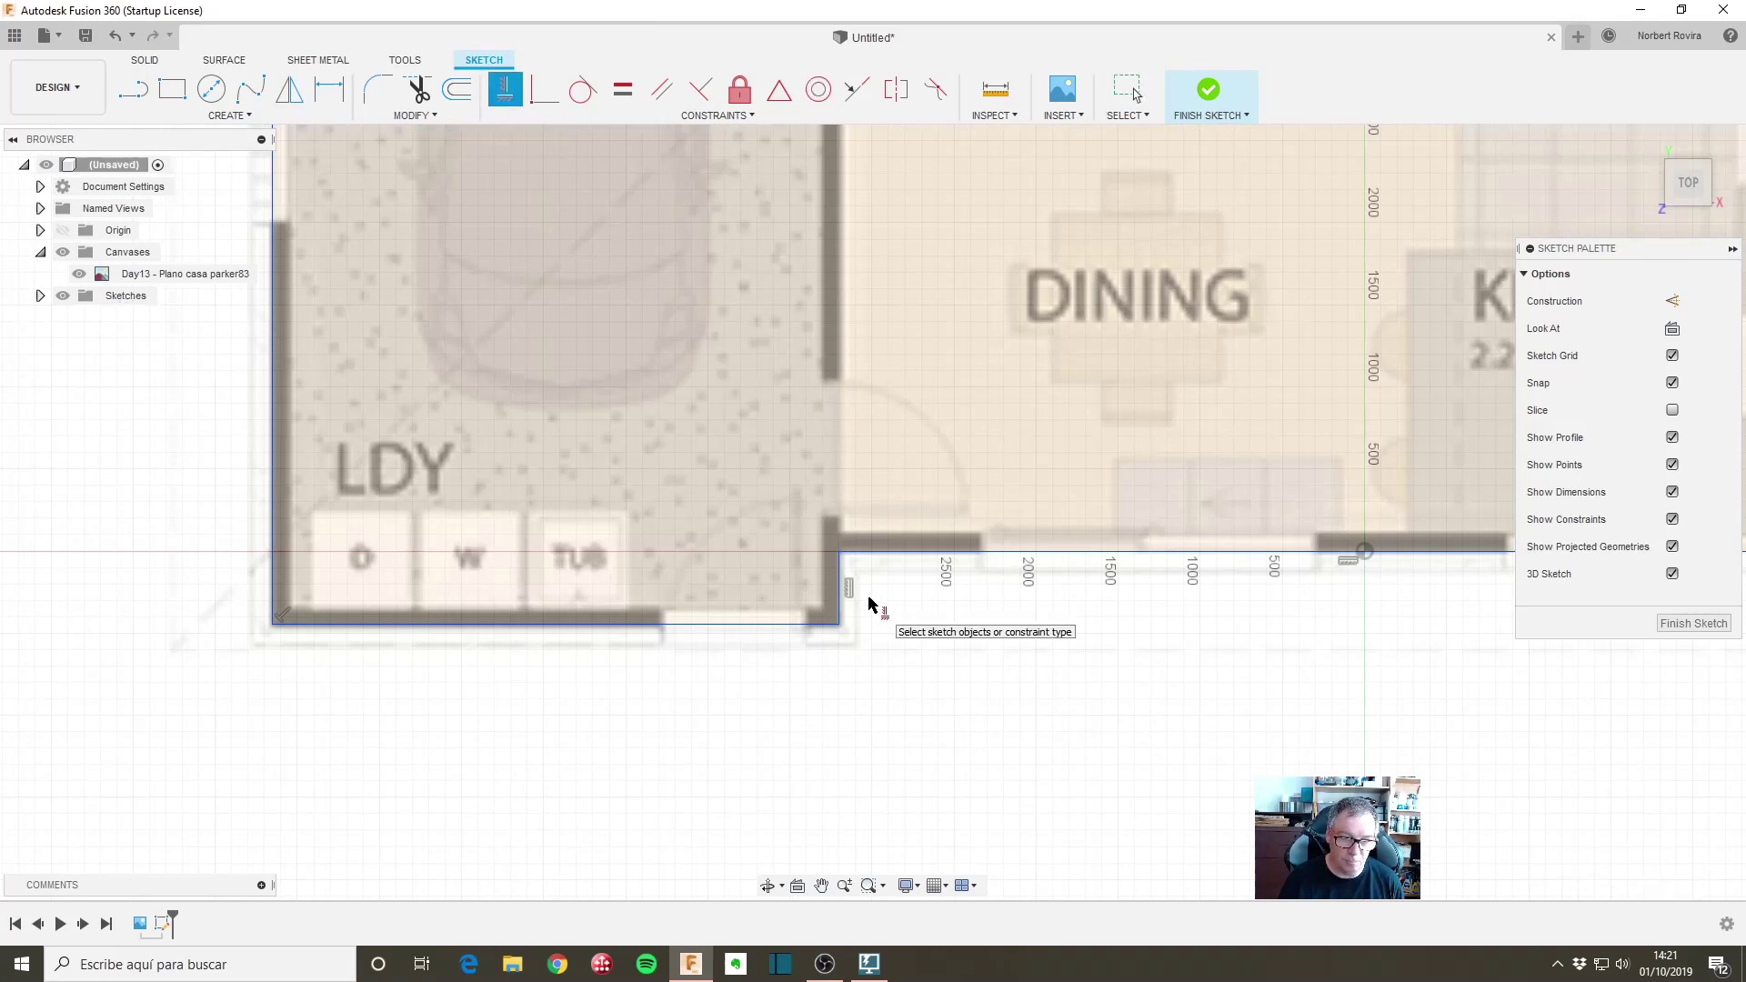
{"action": "scroll", "coordinate": [868, 602], "scroll_direction": "down", "scroll_amount": 2}
{"action": "scroll", "coordinate": [868, 603], "scroll_direction": "down", "scroll_amount": 2}
{"action": "scroll", "coordinate": [869, 603], "scroll_direction": "down", "scroll_amount": 2}
{"action": "scroll", "coordinate": [868, 603], "scroll_direction": "down", "scroll_amount": 1}
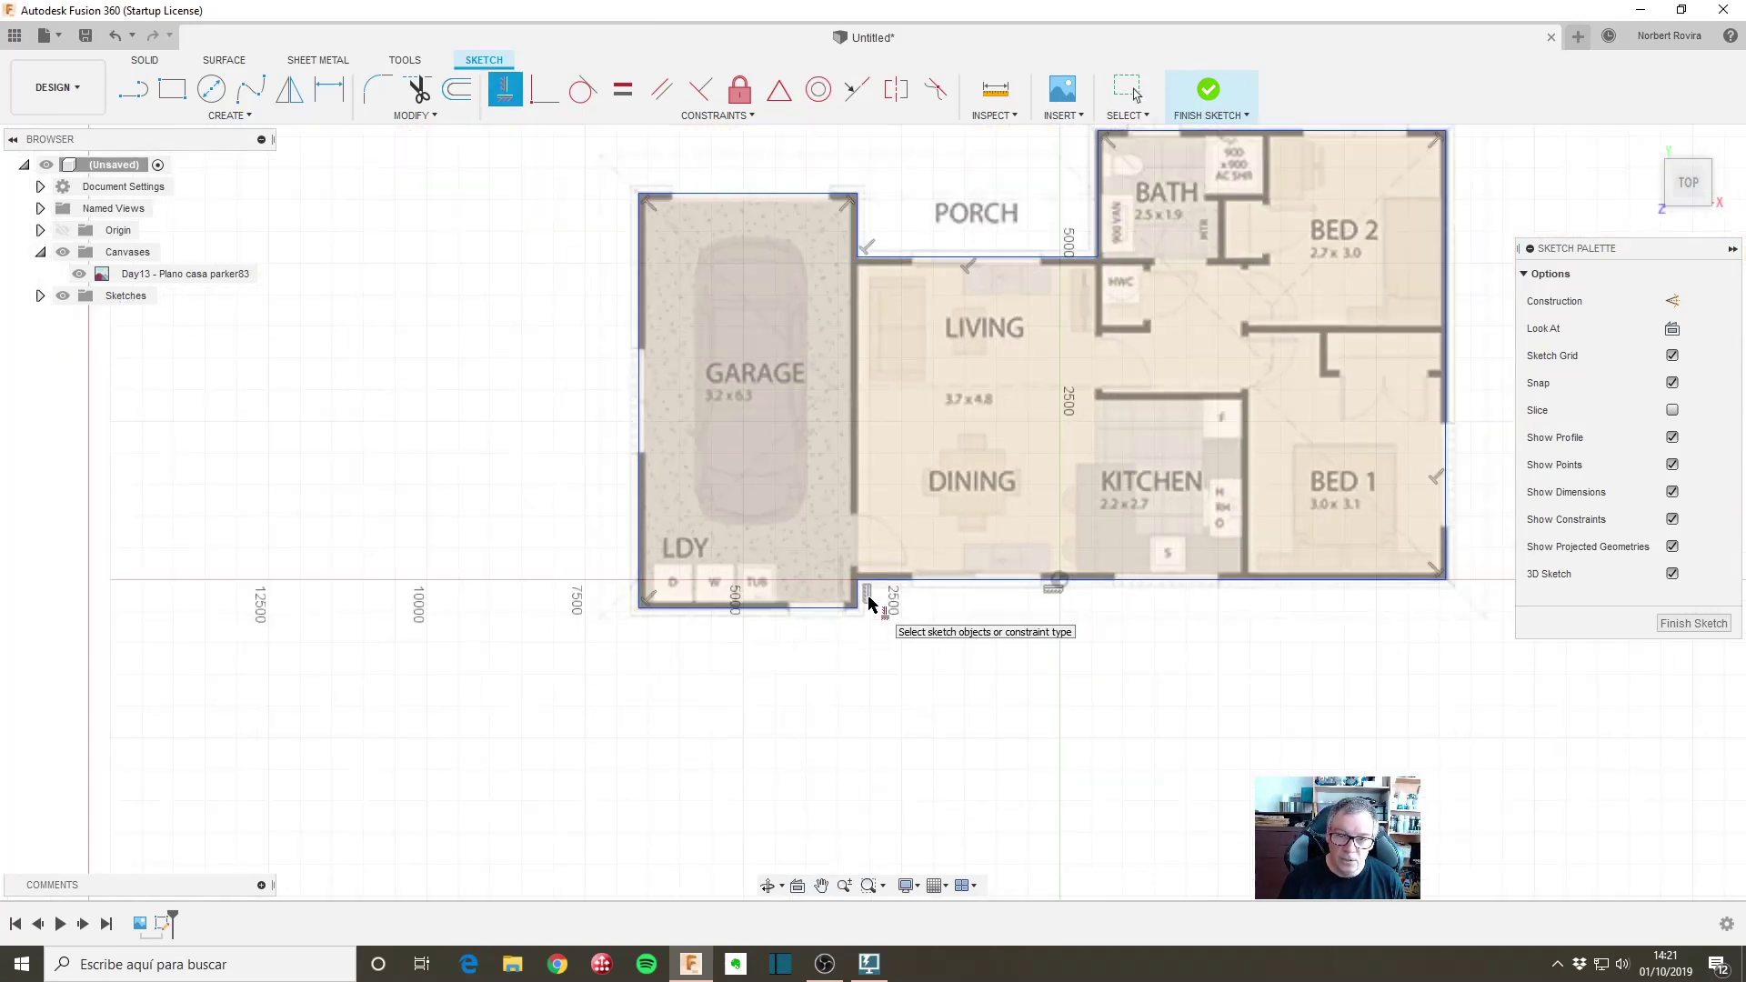
{"action": "scroll", "coordinate": [868, 603], "scroll_direction": "down", "scroll_amount": 1}
{"action": "mouse_move", "coordinate": [982, 546]}
{"action": "middle_mouse_down"}
{"action": "mouse_move", "coordinate": [1059, 440]}
{"action": "mouse_move", "coordinate": [977, 500]}
{"action": "middle_mouse_up"}
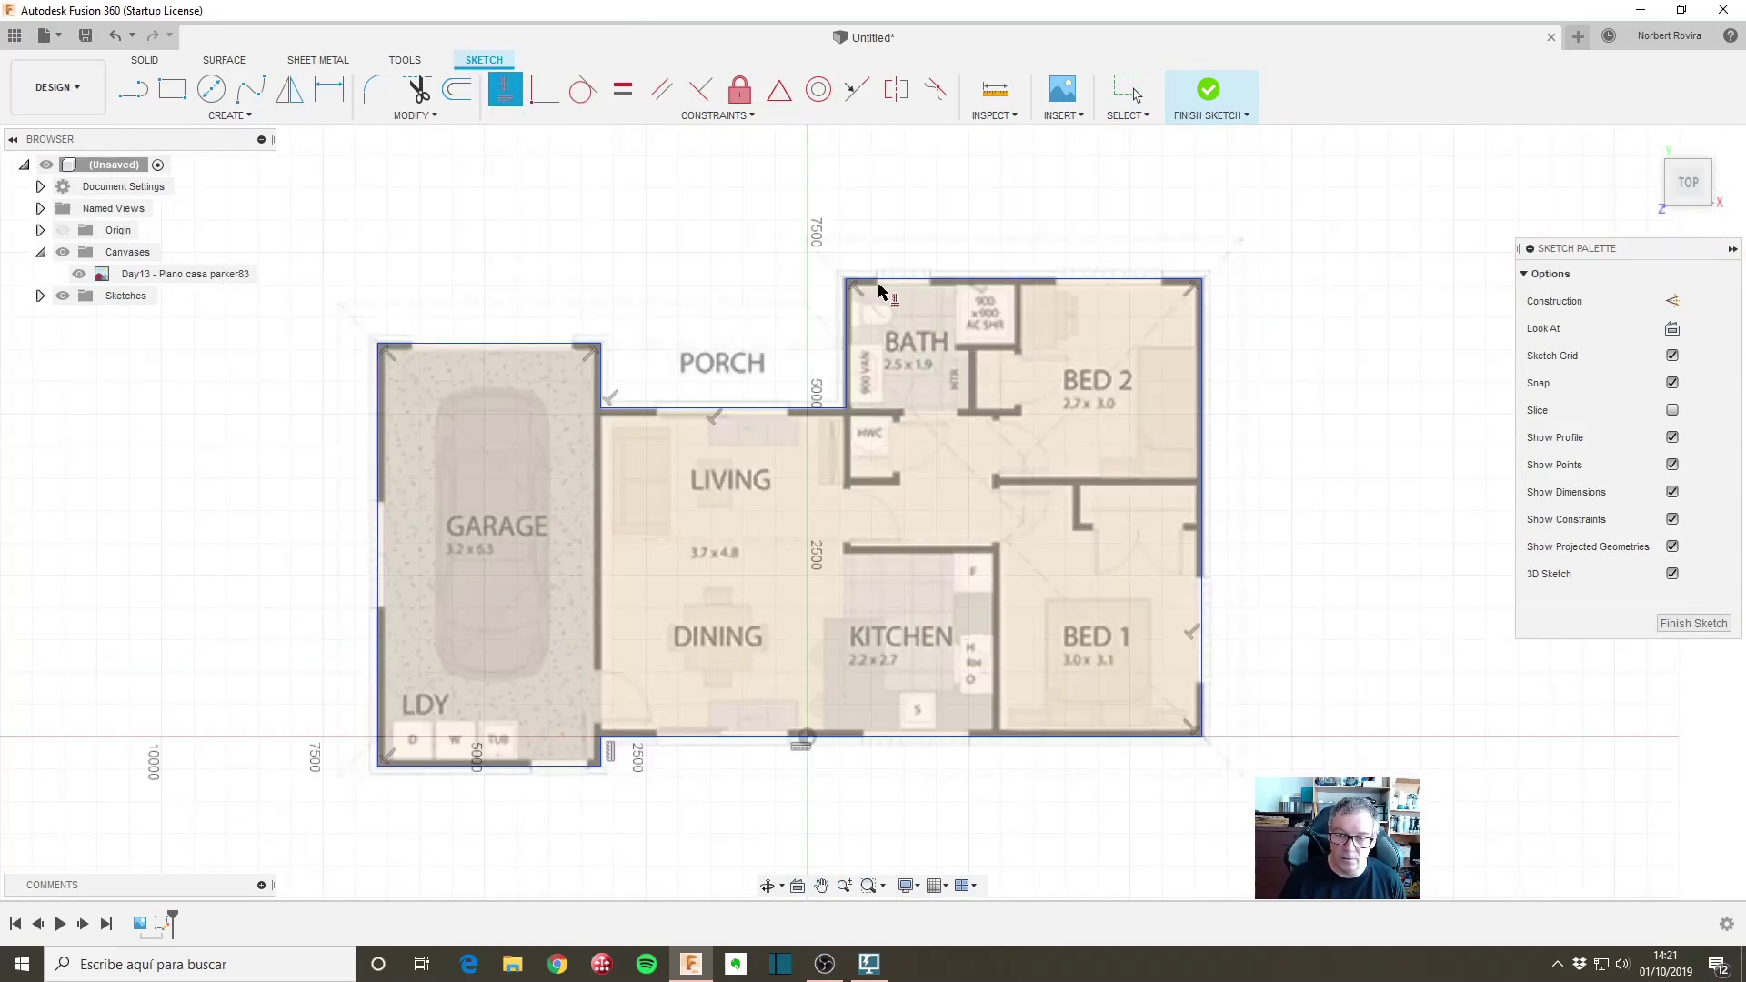
{"action": "key", "text": "Escape"}
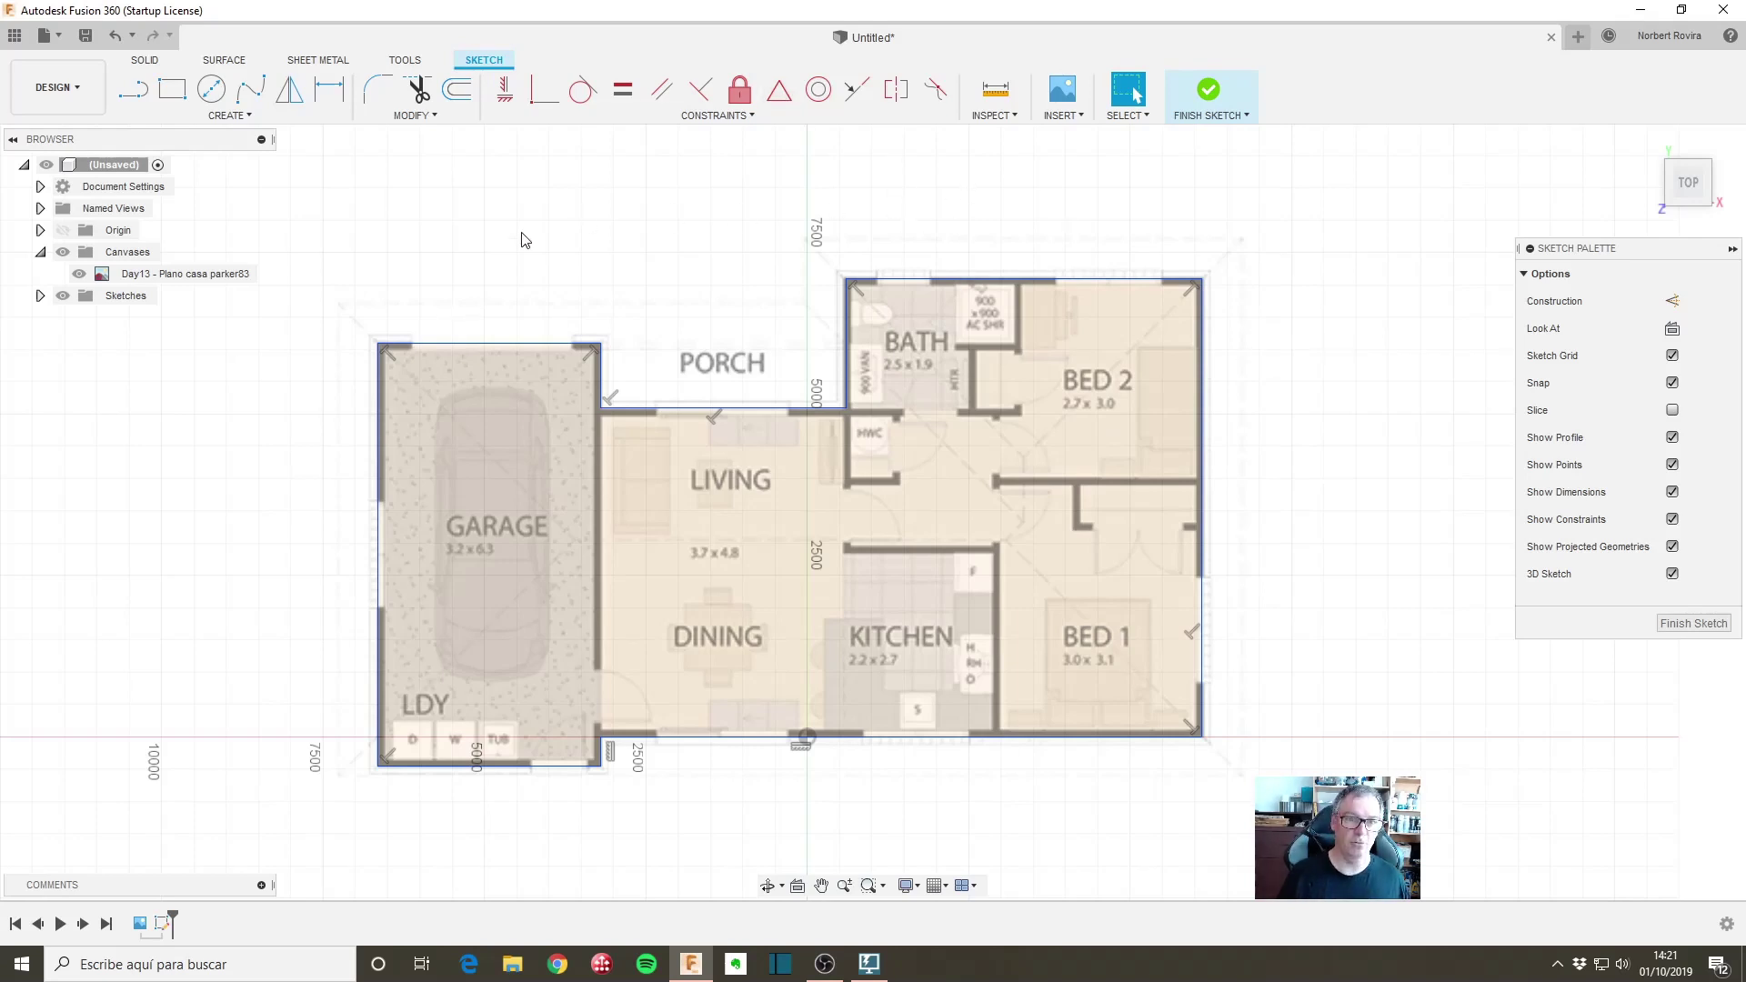
Step: Offset the top outline edge 100 mm inward, above BATH and BED 2
{"action": "left_click", "coordinate": [435, 118]}
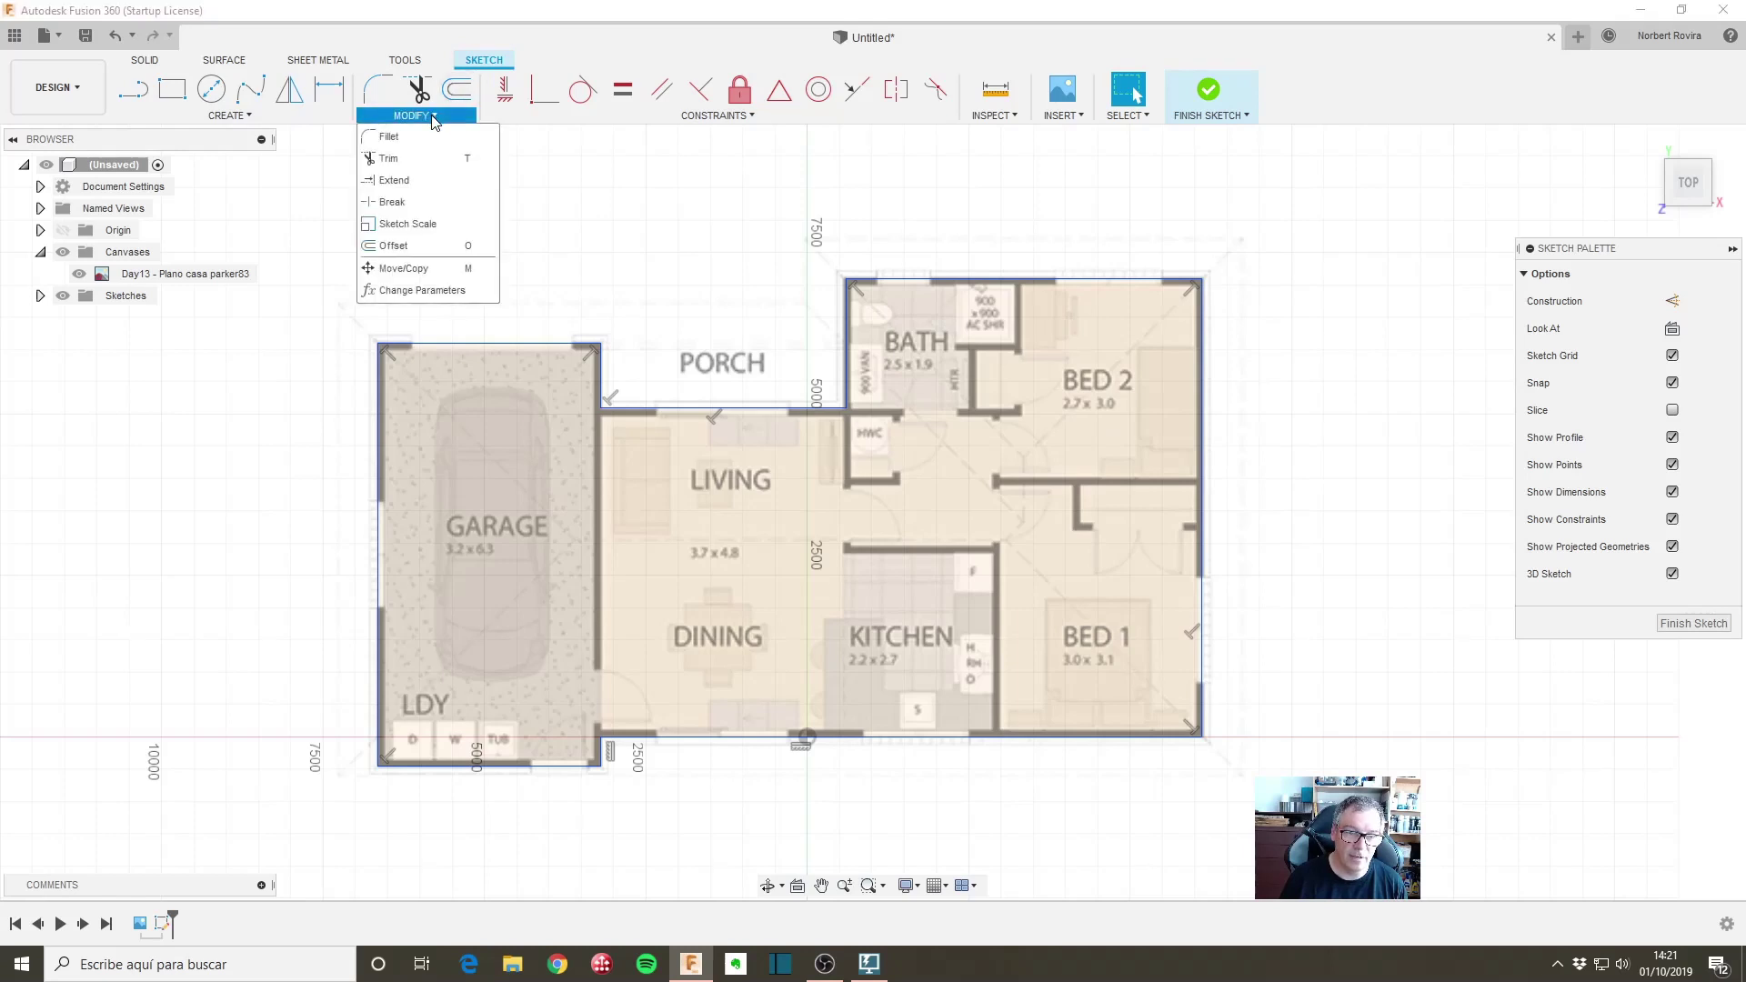
{"action": "left_click", "coordinate": [419, 244]}
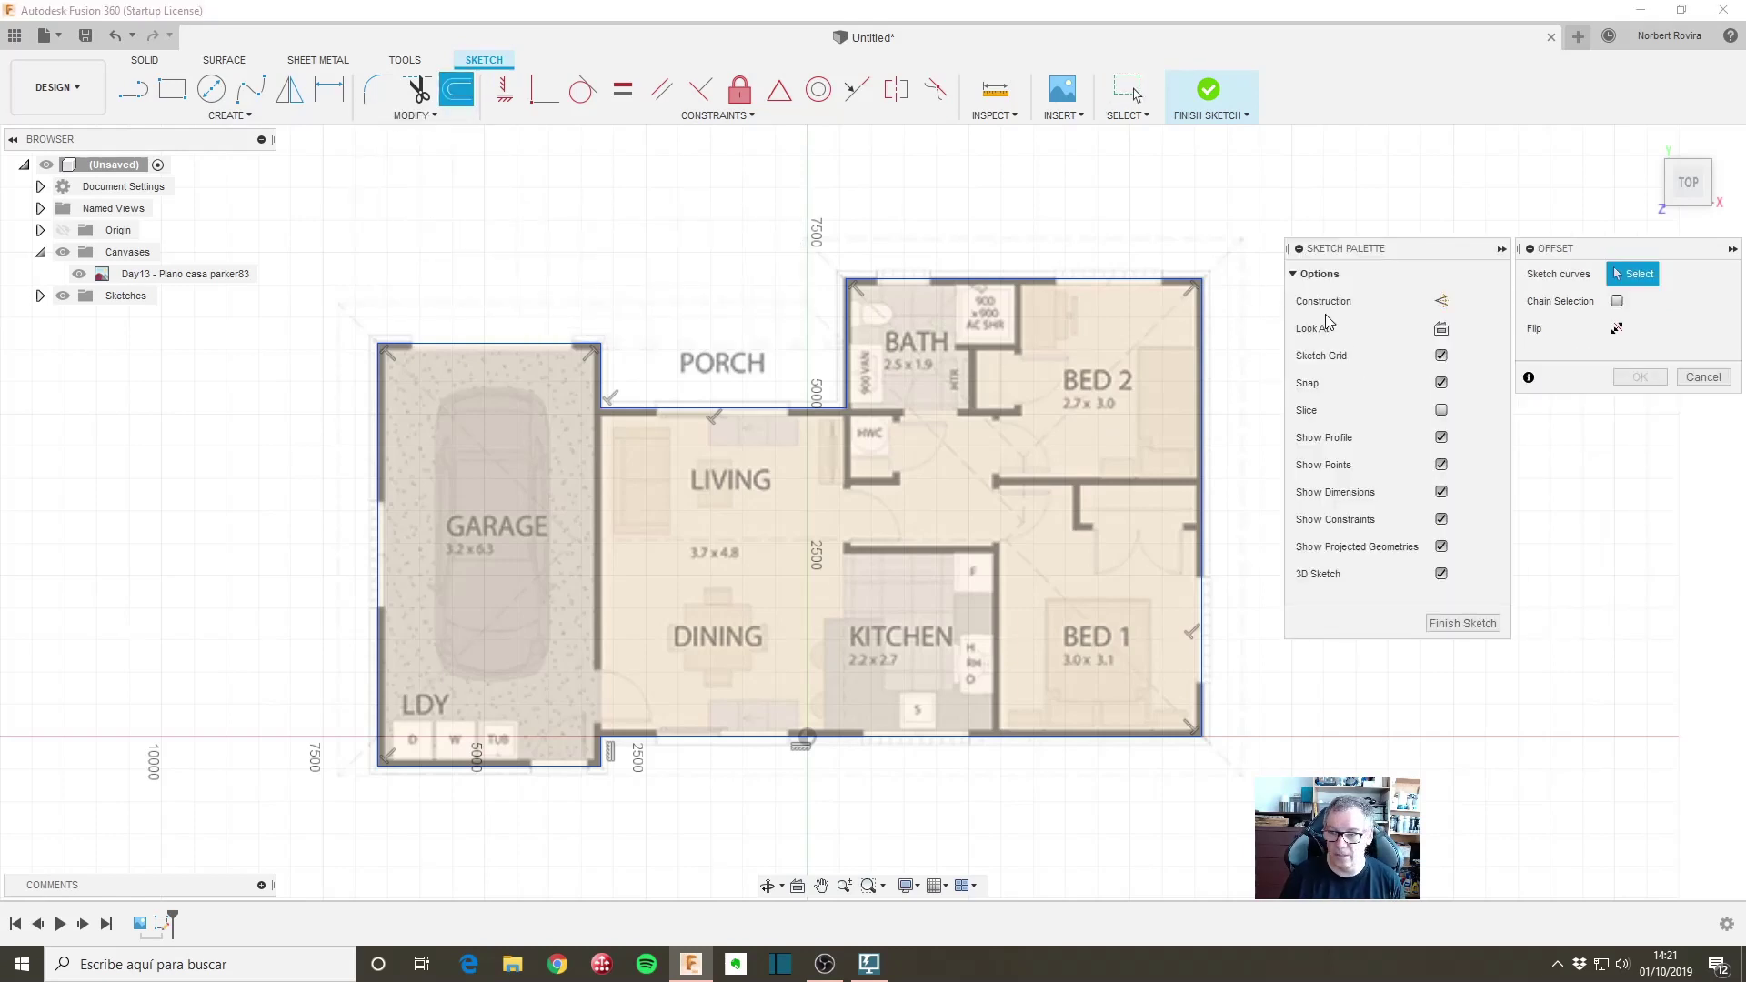
{"action": "left_click", "coordinate": [1146, 279]}
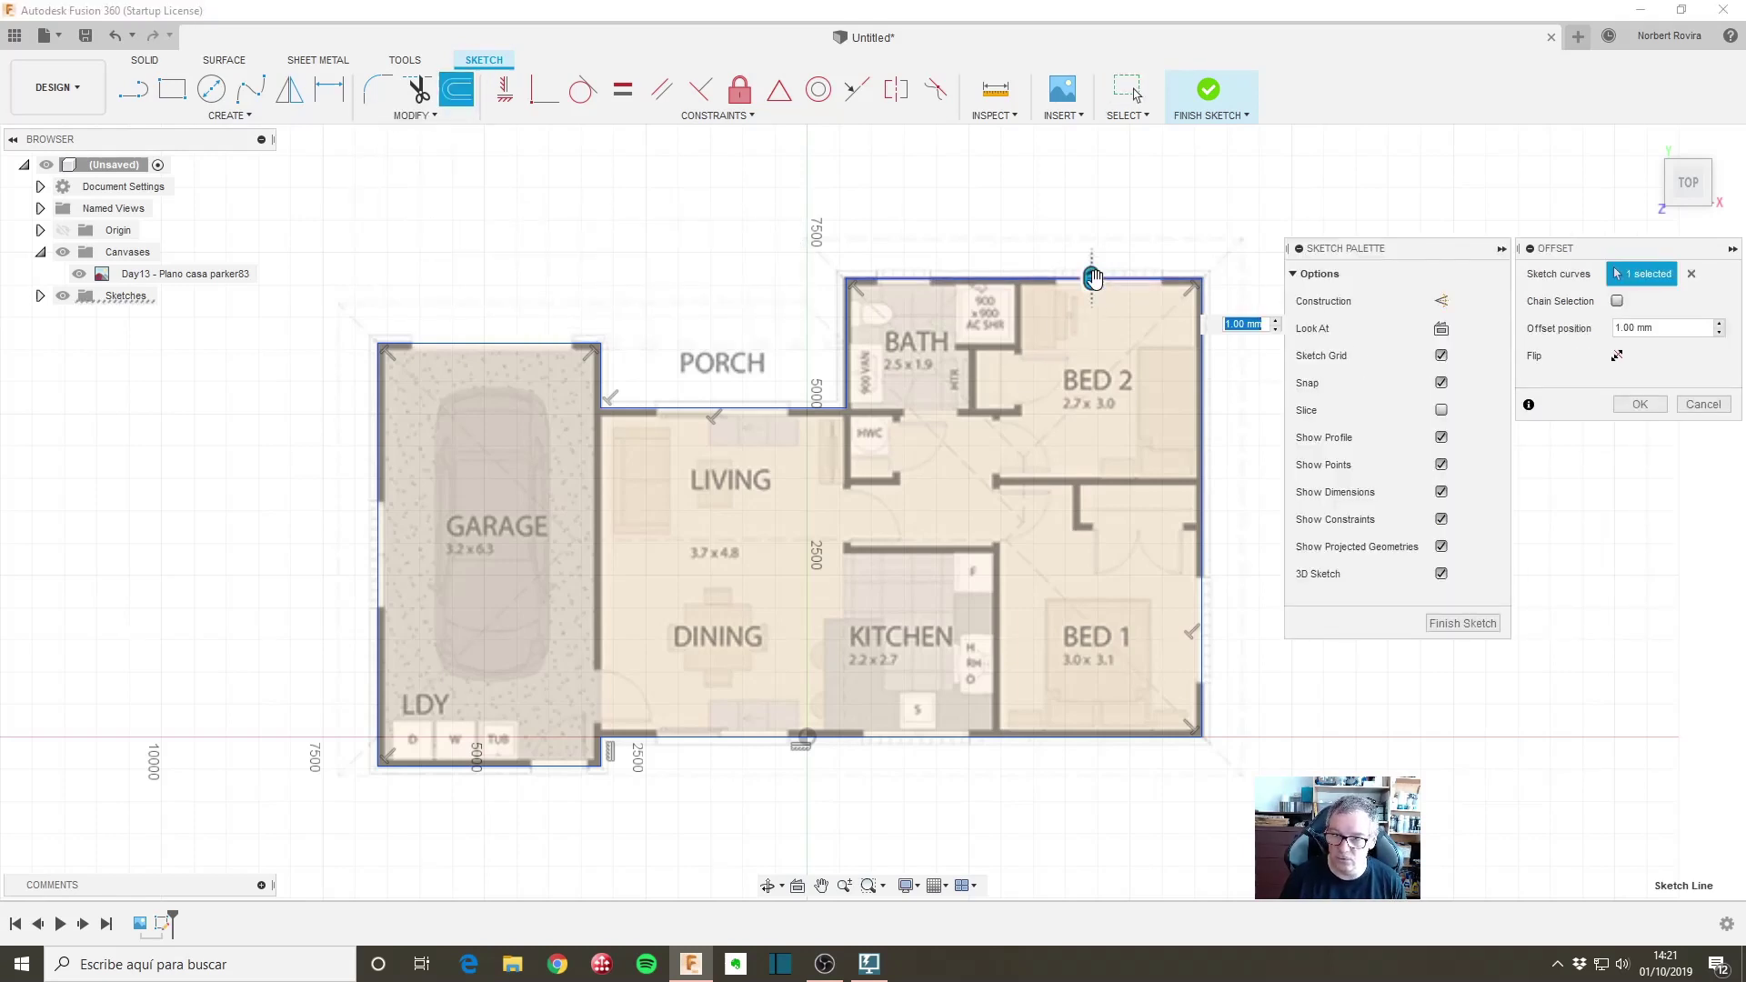
{"action": "left_click_drag", "start_coordinate": [1092, 276], "coordinate": [1093, 286]}
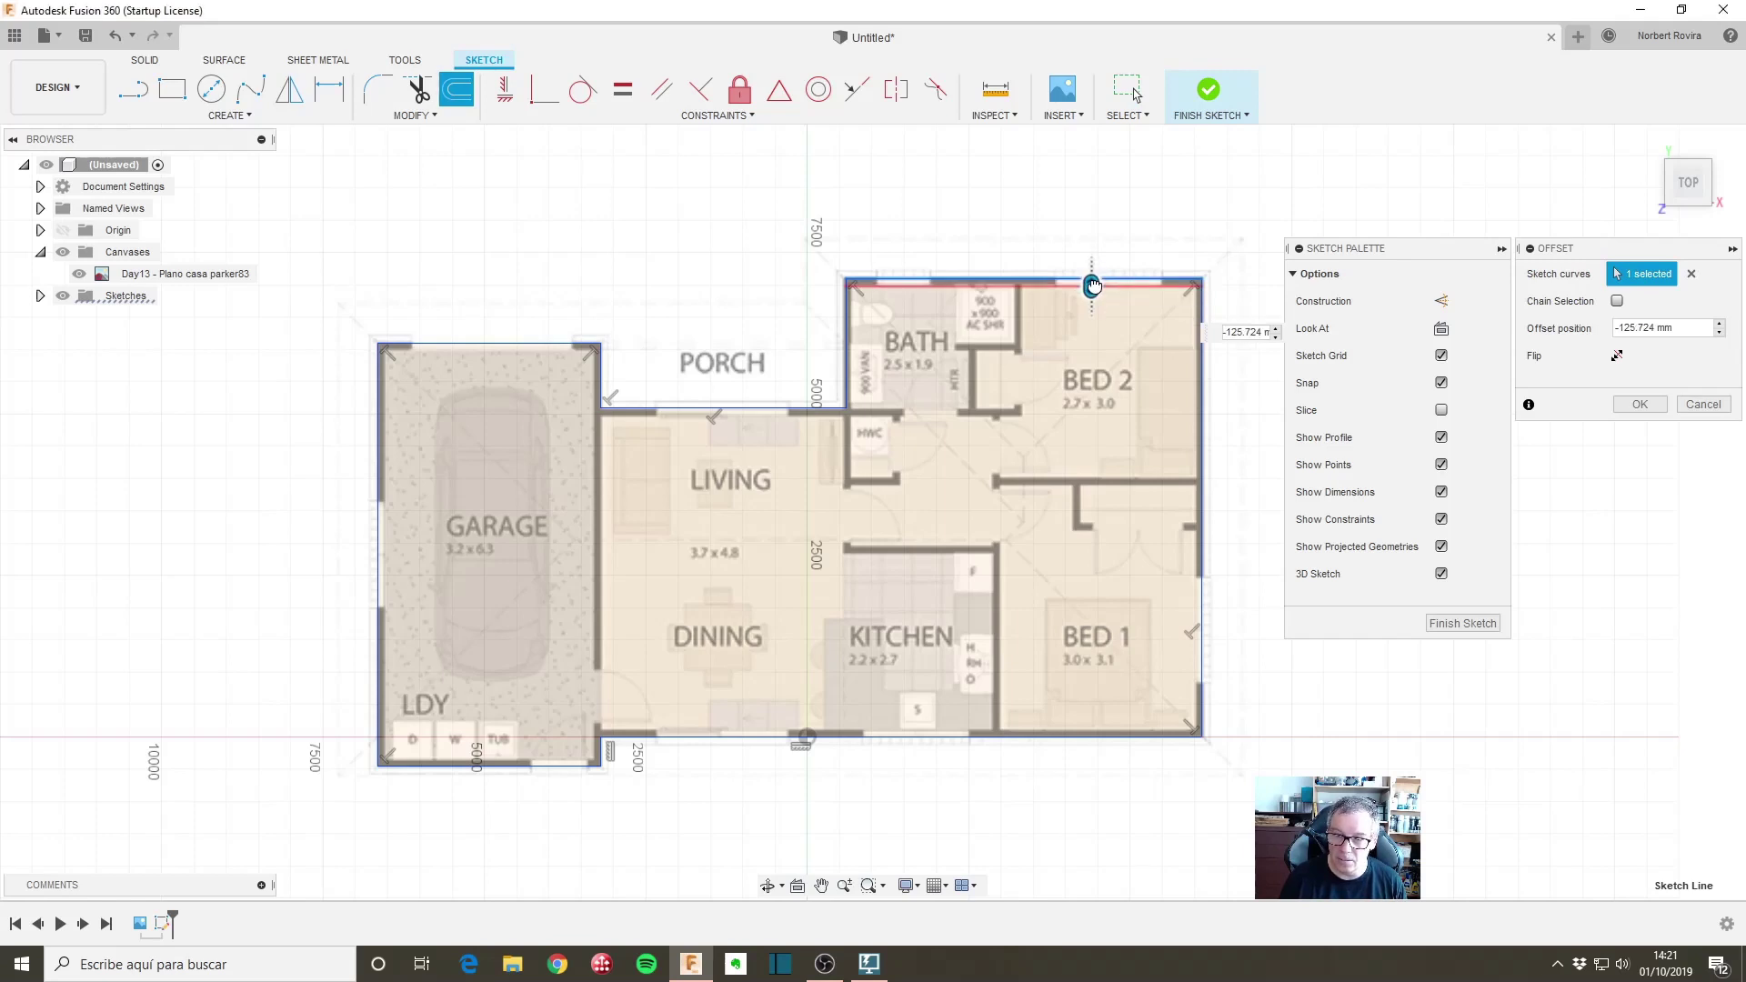
{"action": "scroll", "coordinate": [1092, 286], "scroll_direction": "up", "scroll_amount": 5}
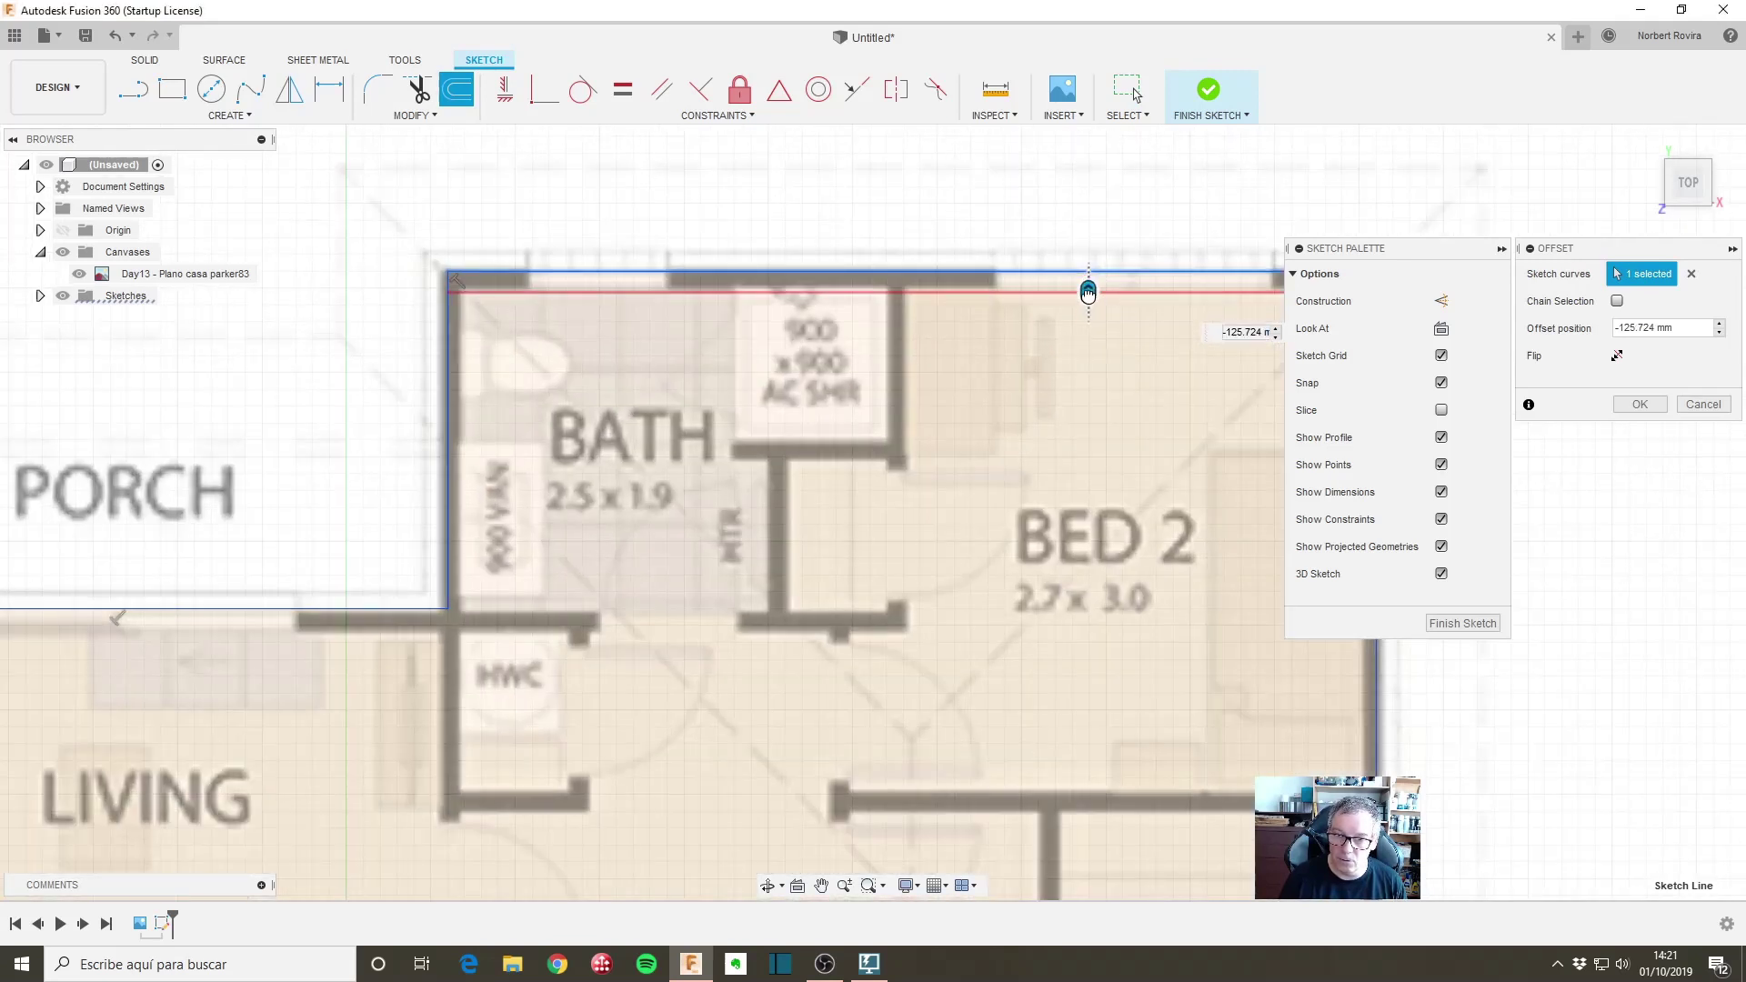
{"action": "left_click_drag", "start_coordinate": [1088, 291], "coordinate": [1088, 288]}
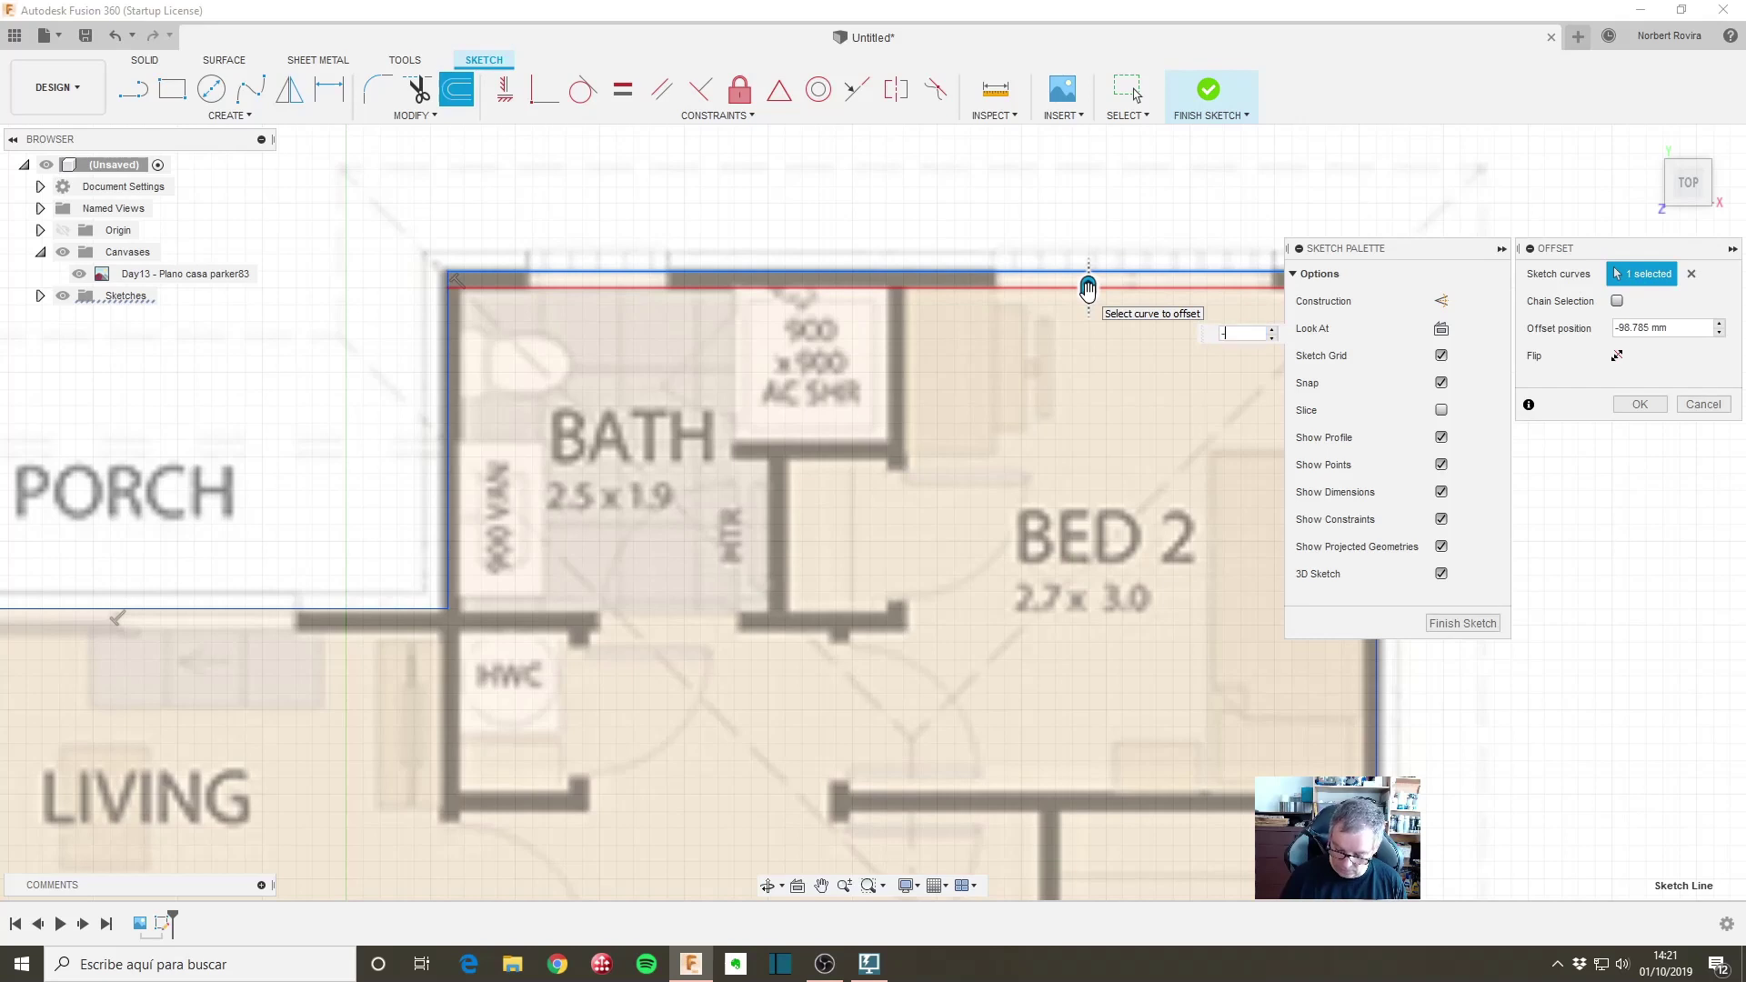
{"action": "type", "text": "100"}
{"action": "key", "text": "Return"}
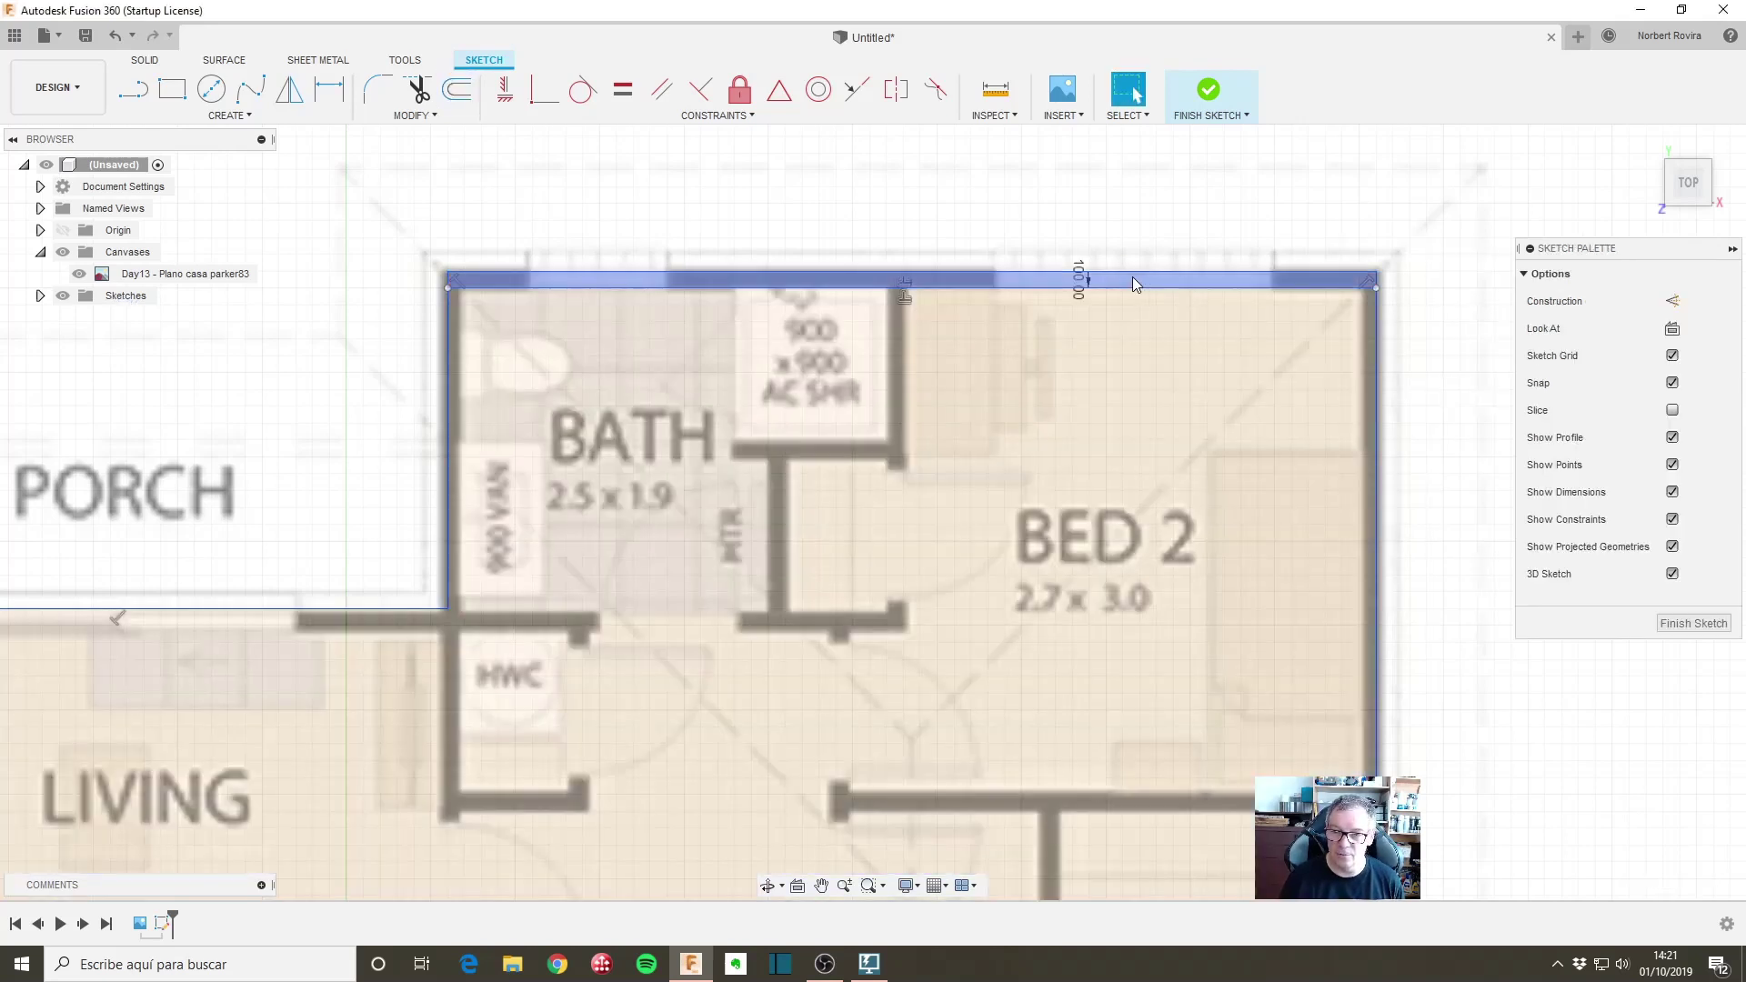
{"action": "scroll", "coordinate": [925, 318], "scroll_direction": "down", "scroll_amount": 2}
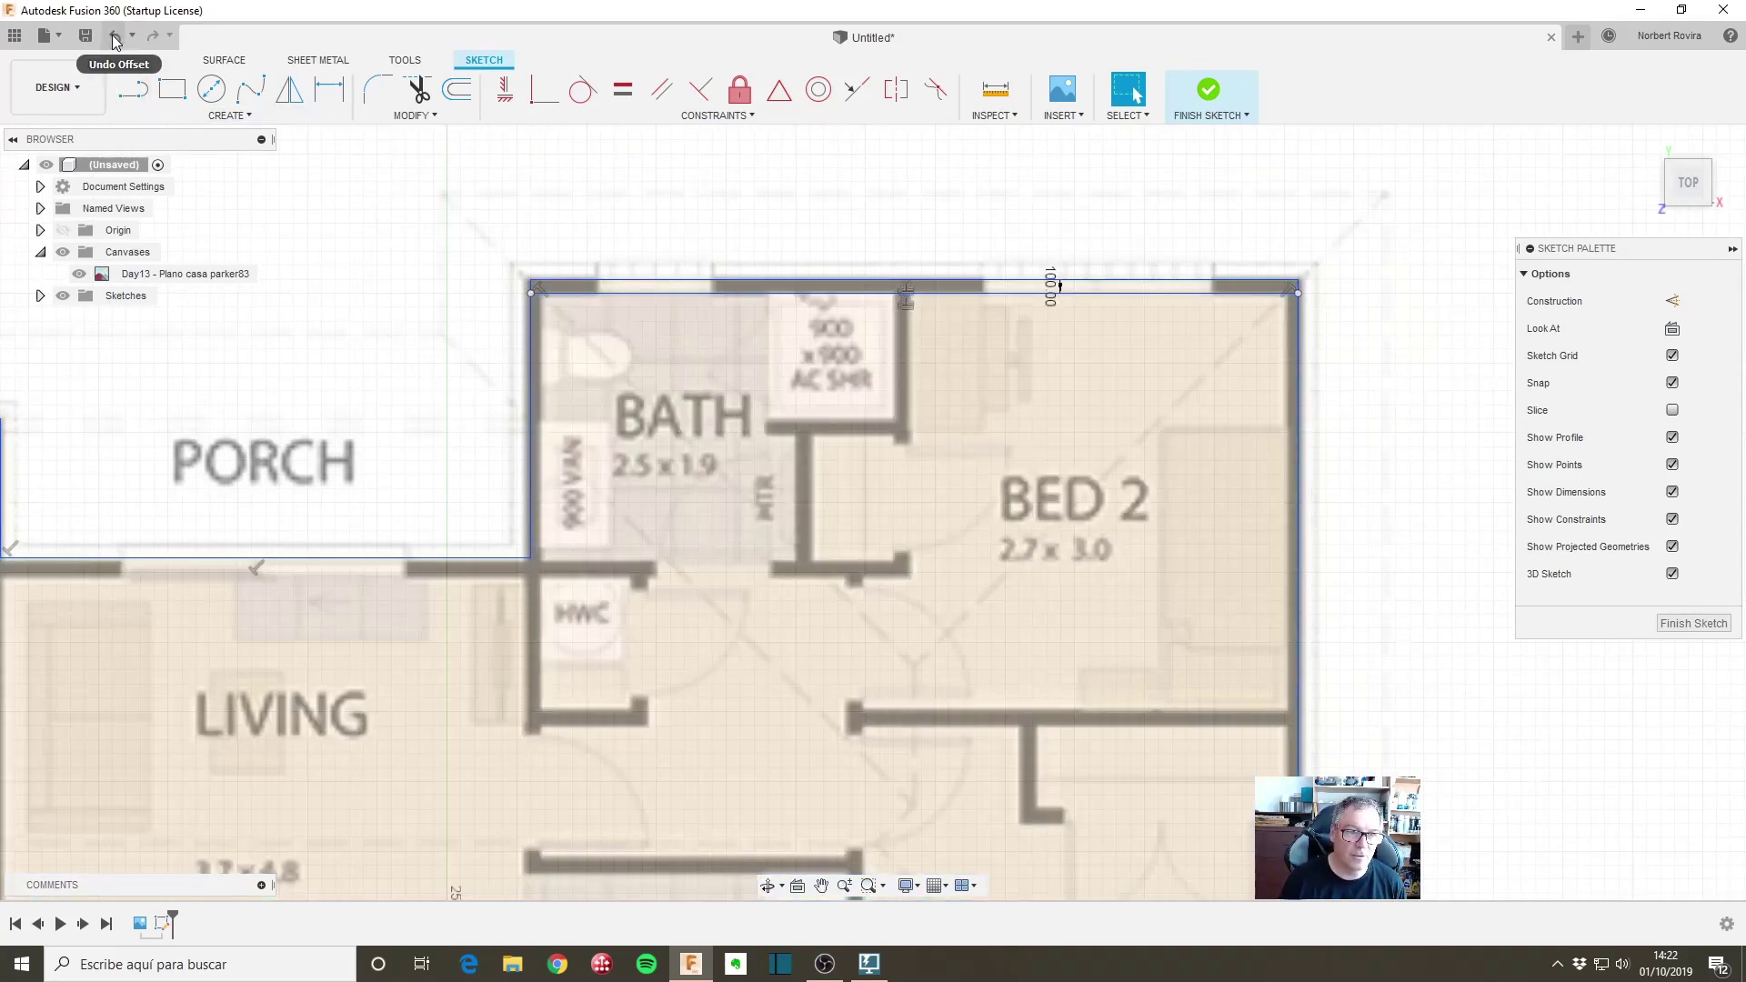
Step: Replace the single-edge offset with a chained 100 mm inward offset of the whole house outline
{"action": "left_click", "coordinate": [113, 37]}
{"action": "scroll", "coordinate": [461, 364], "scroll_direction": "down", "scroll_amount": 3}
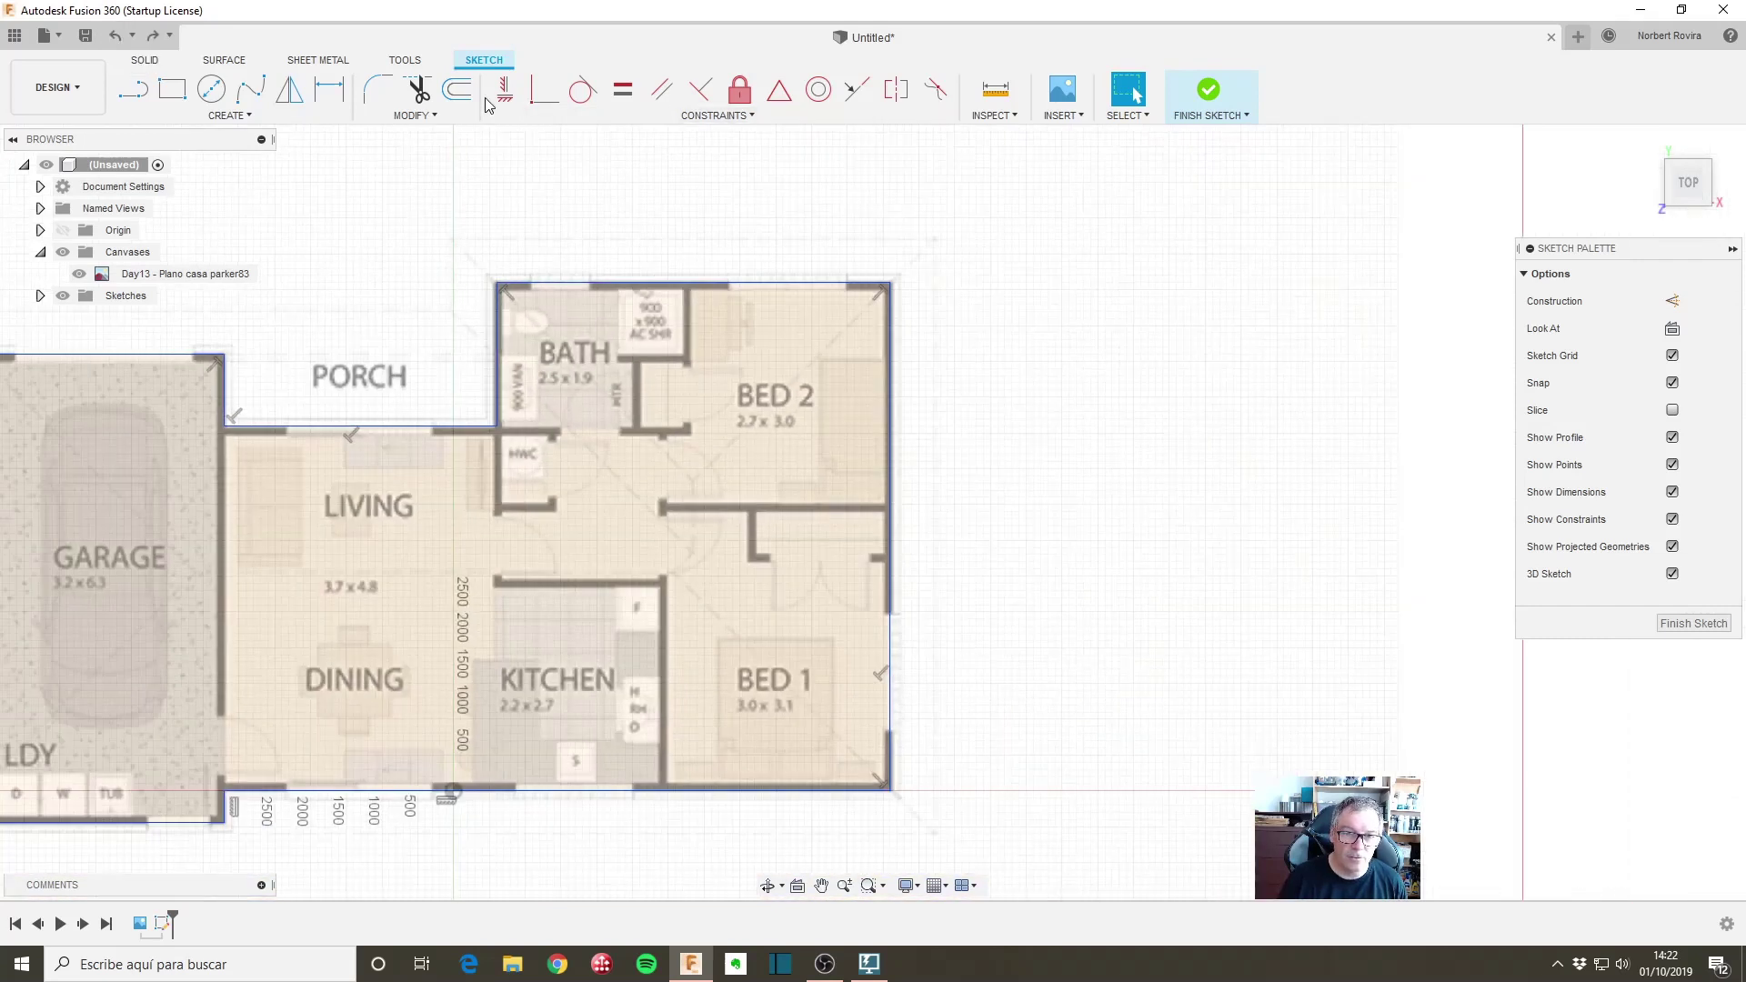
{"action": "left_click", "coordinate": [457, 95]}
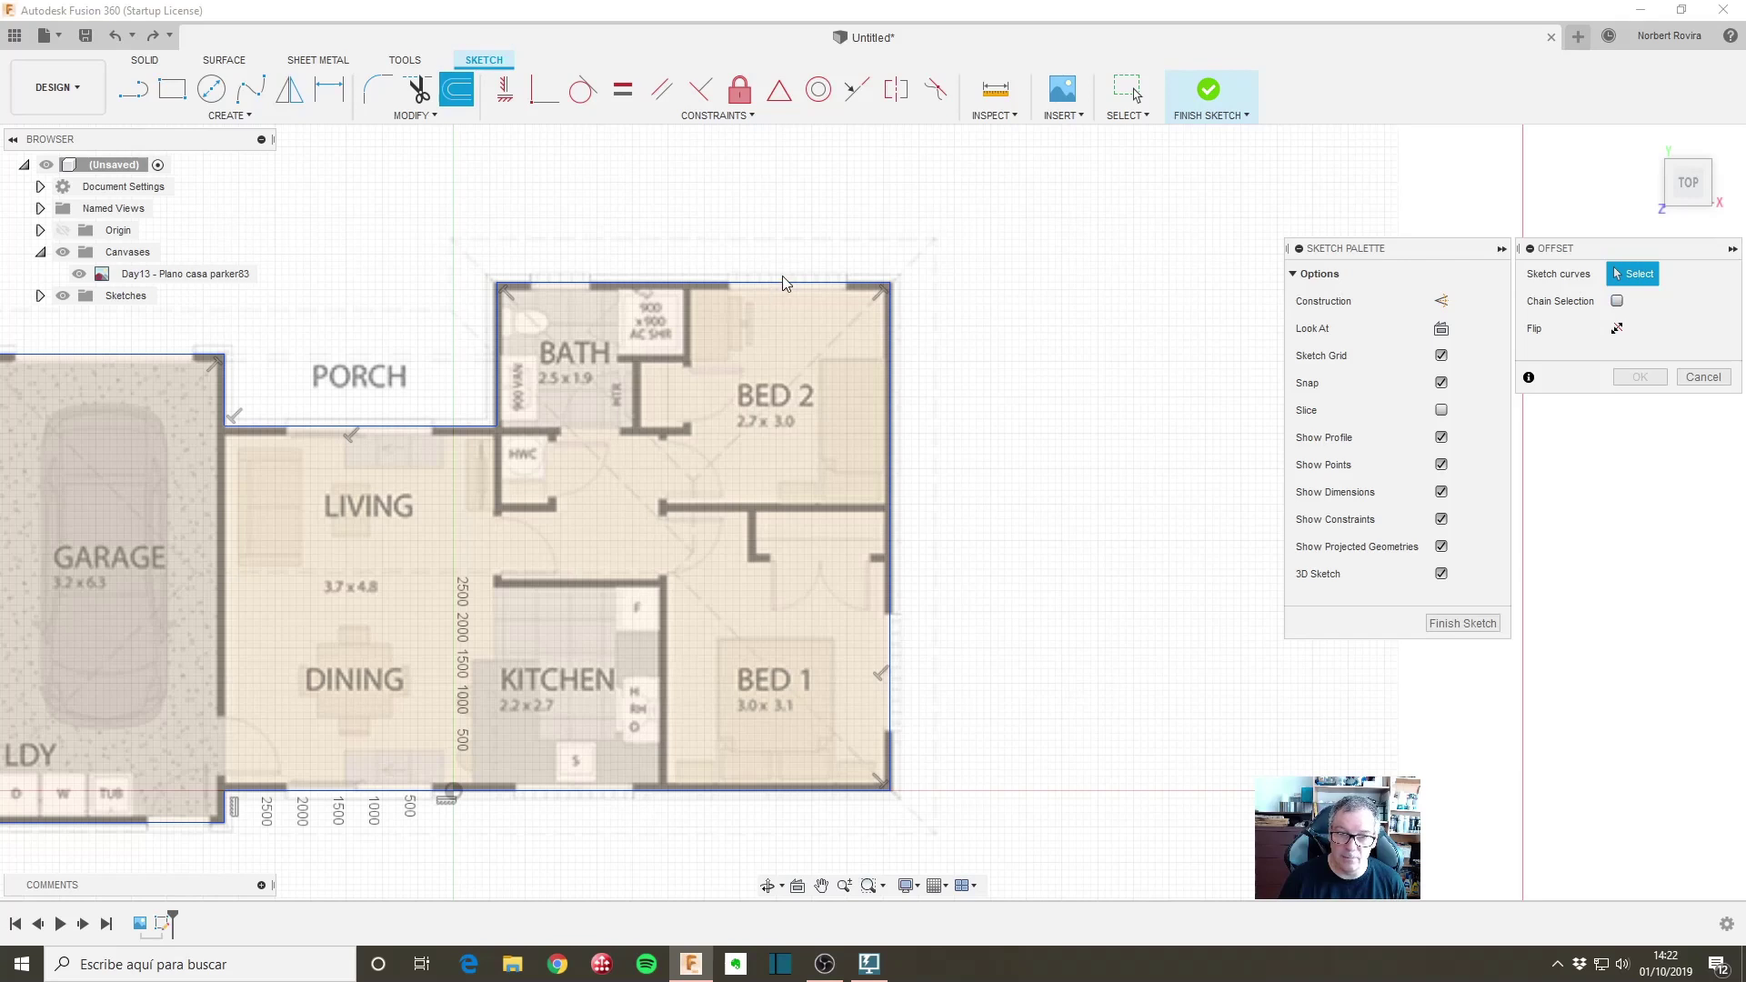
{"action": "middle_click_drag", "start_coordinate": [1006, 447], "coordinate": [1187, 407]}
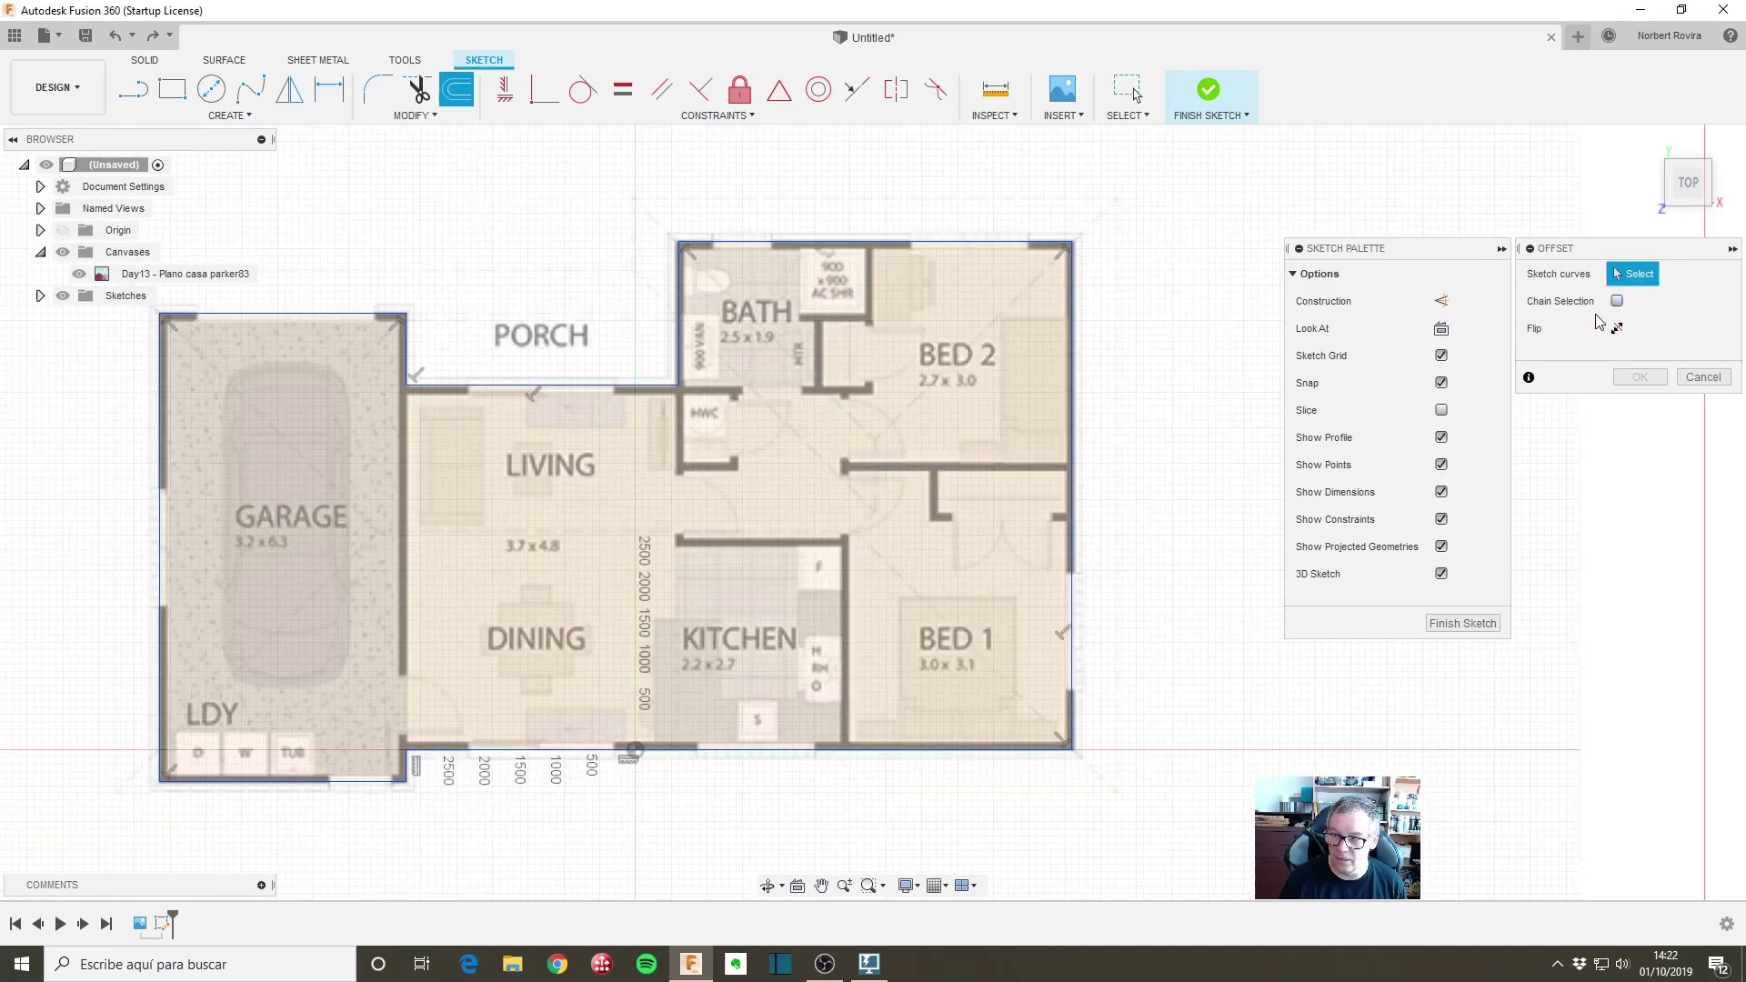
{"action": "left_click", "coordinate": [1617, 301]}
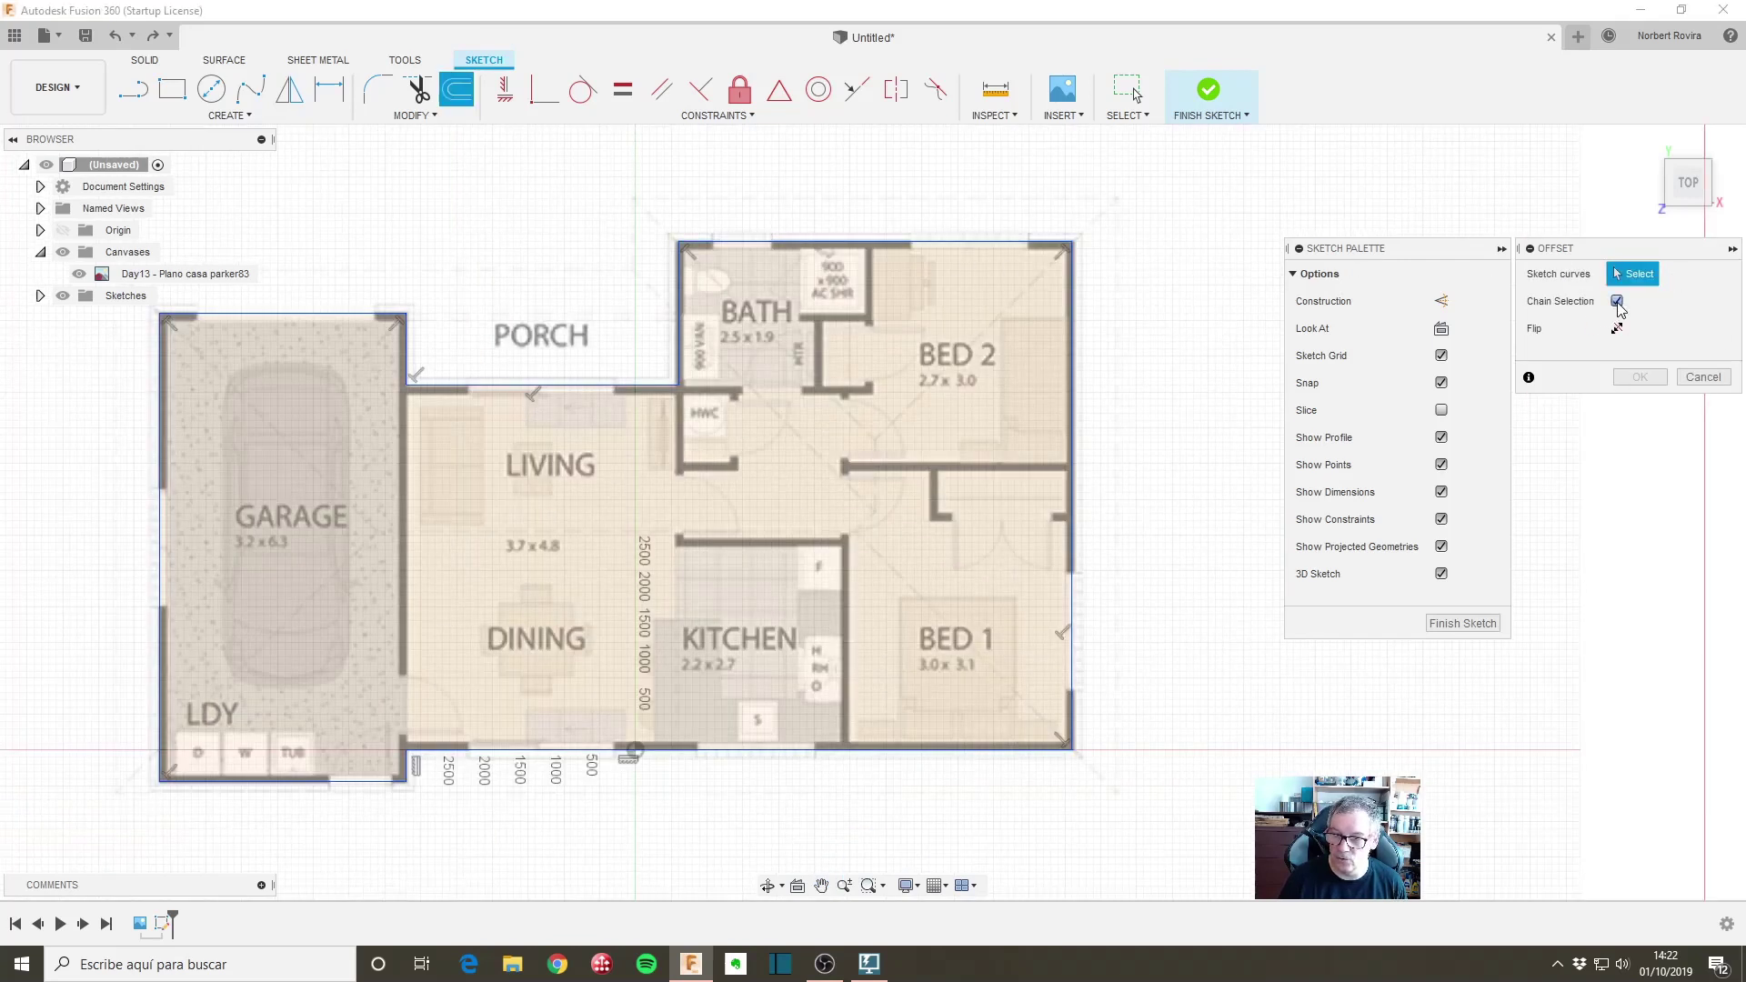
{"action": "left_click", "coordinate": [936, 243]}
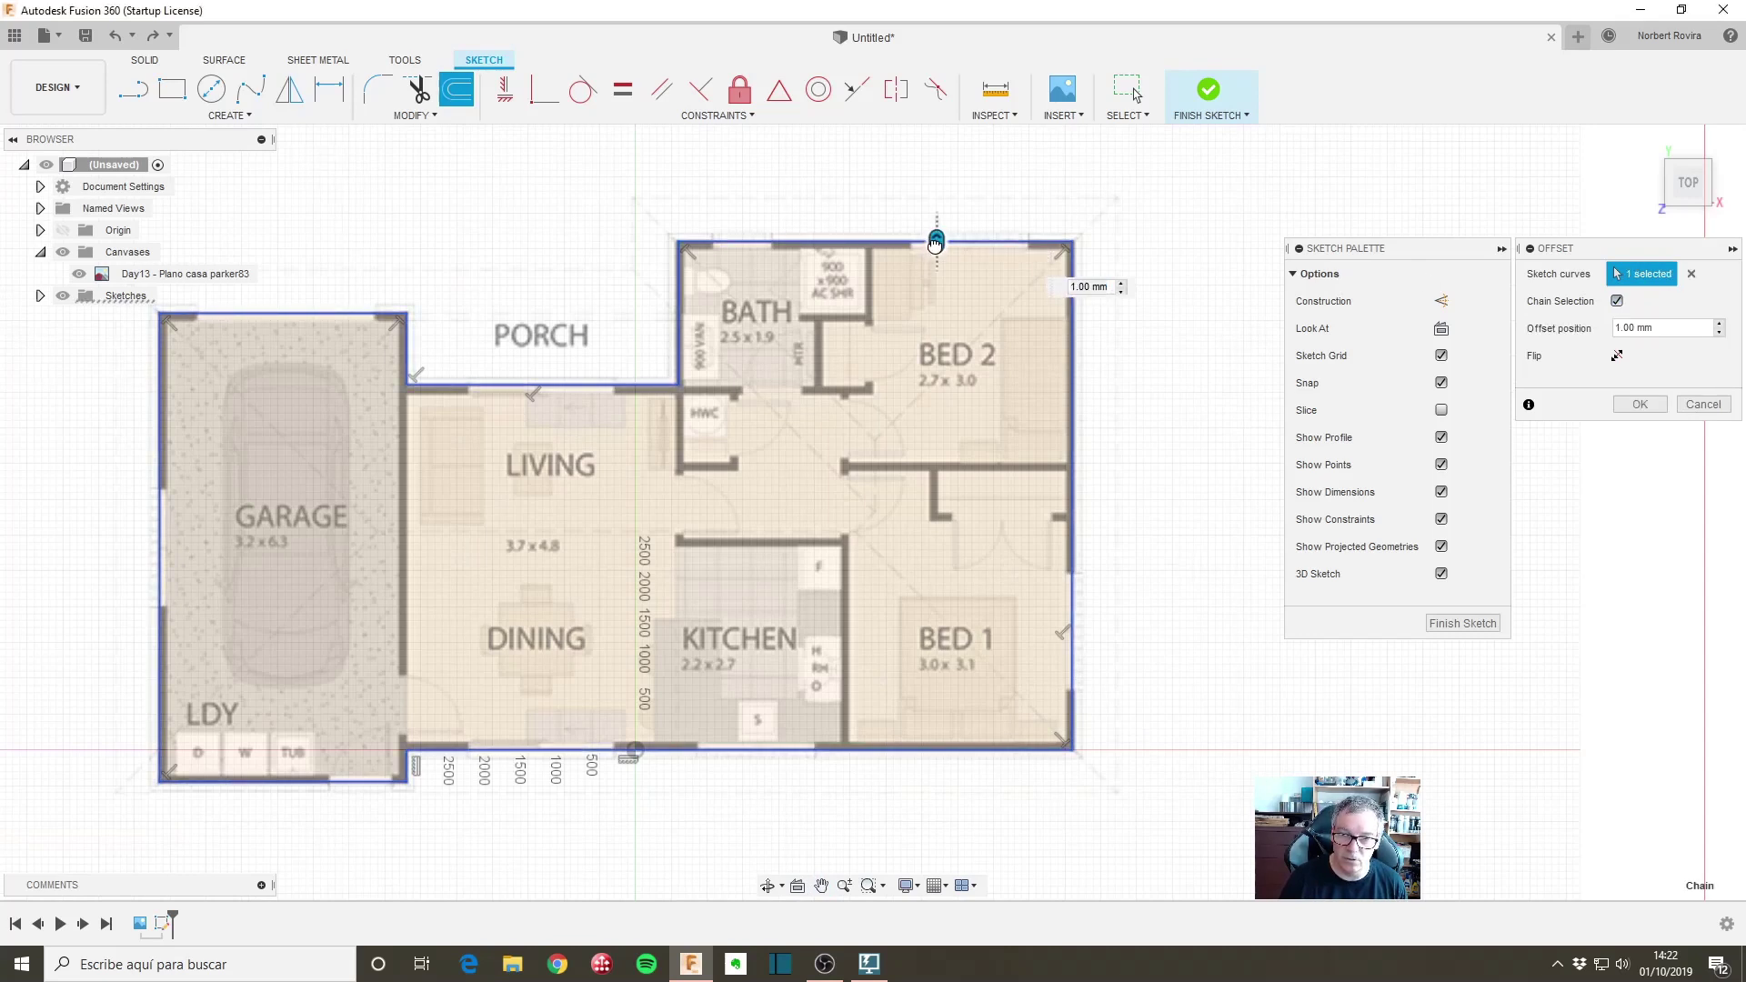
{"action": "type", "text": "-100"}
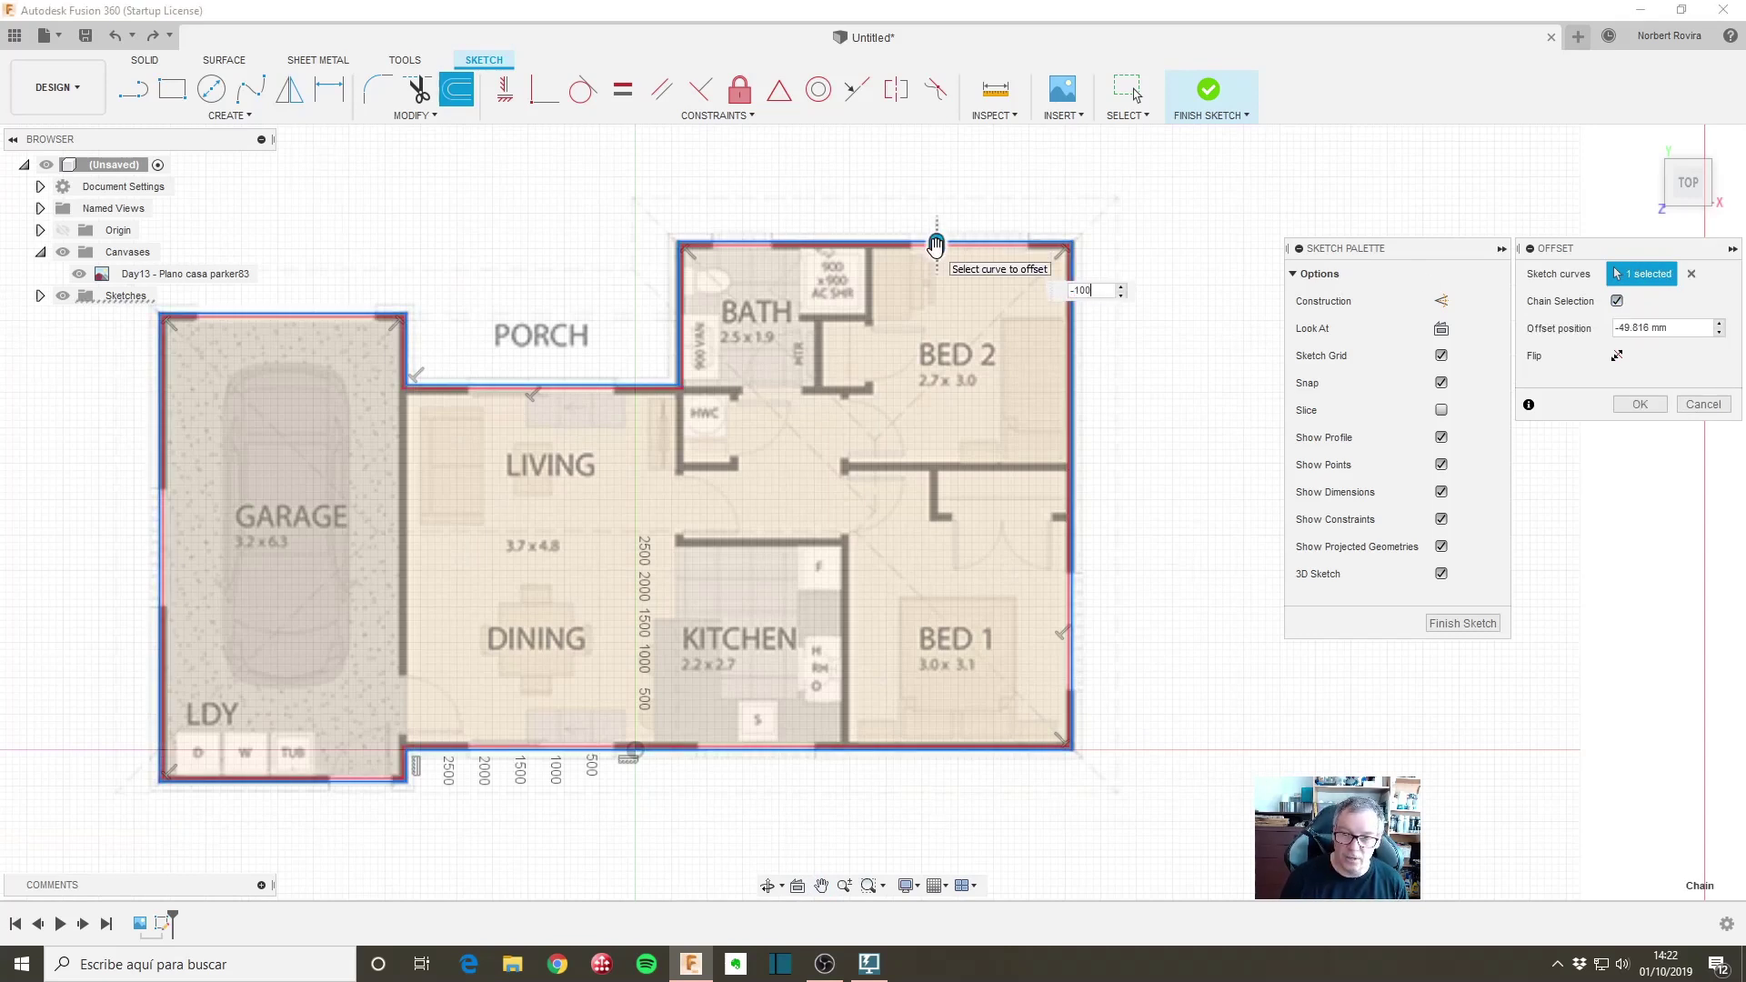
{"action": "key", "text": "Return"}
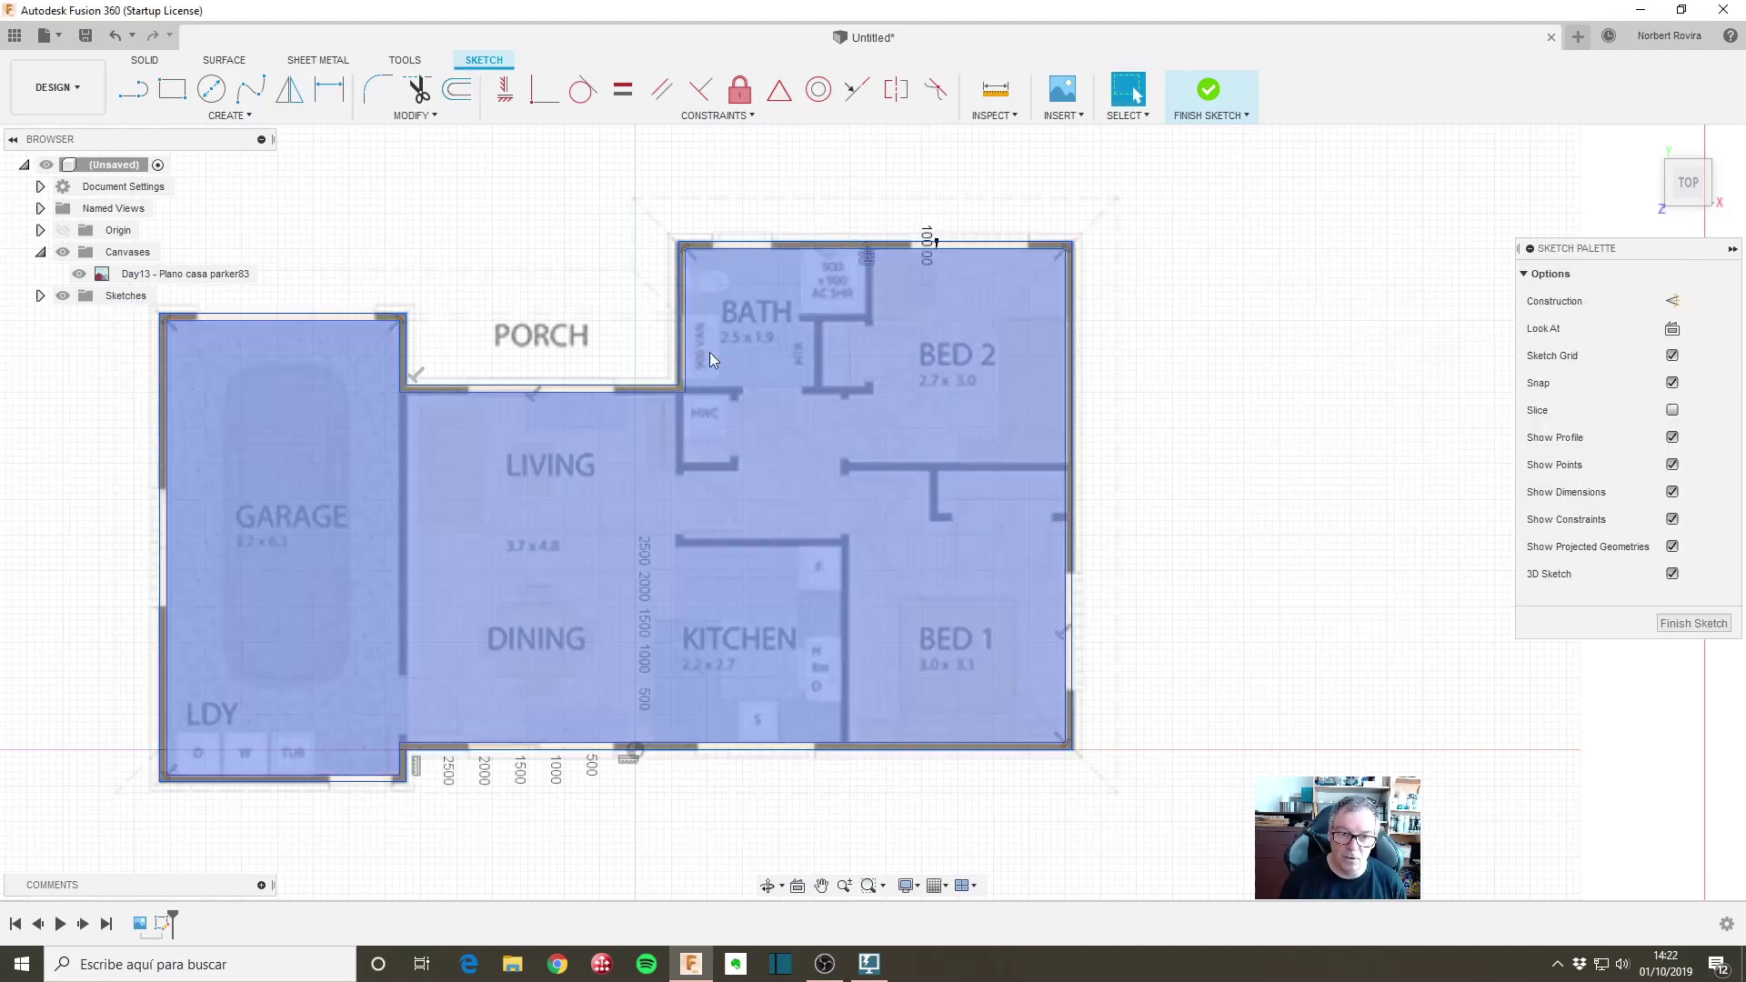
{"action": "scroll", "coordinate": [569, 367], "scroll_direction": "down", "scroll_amount": 2}
{"action": "scroll", "coordinate": [738, 527], "scroll_direction": "up", "scroll_amount": 2}
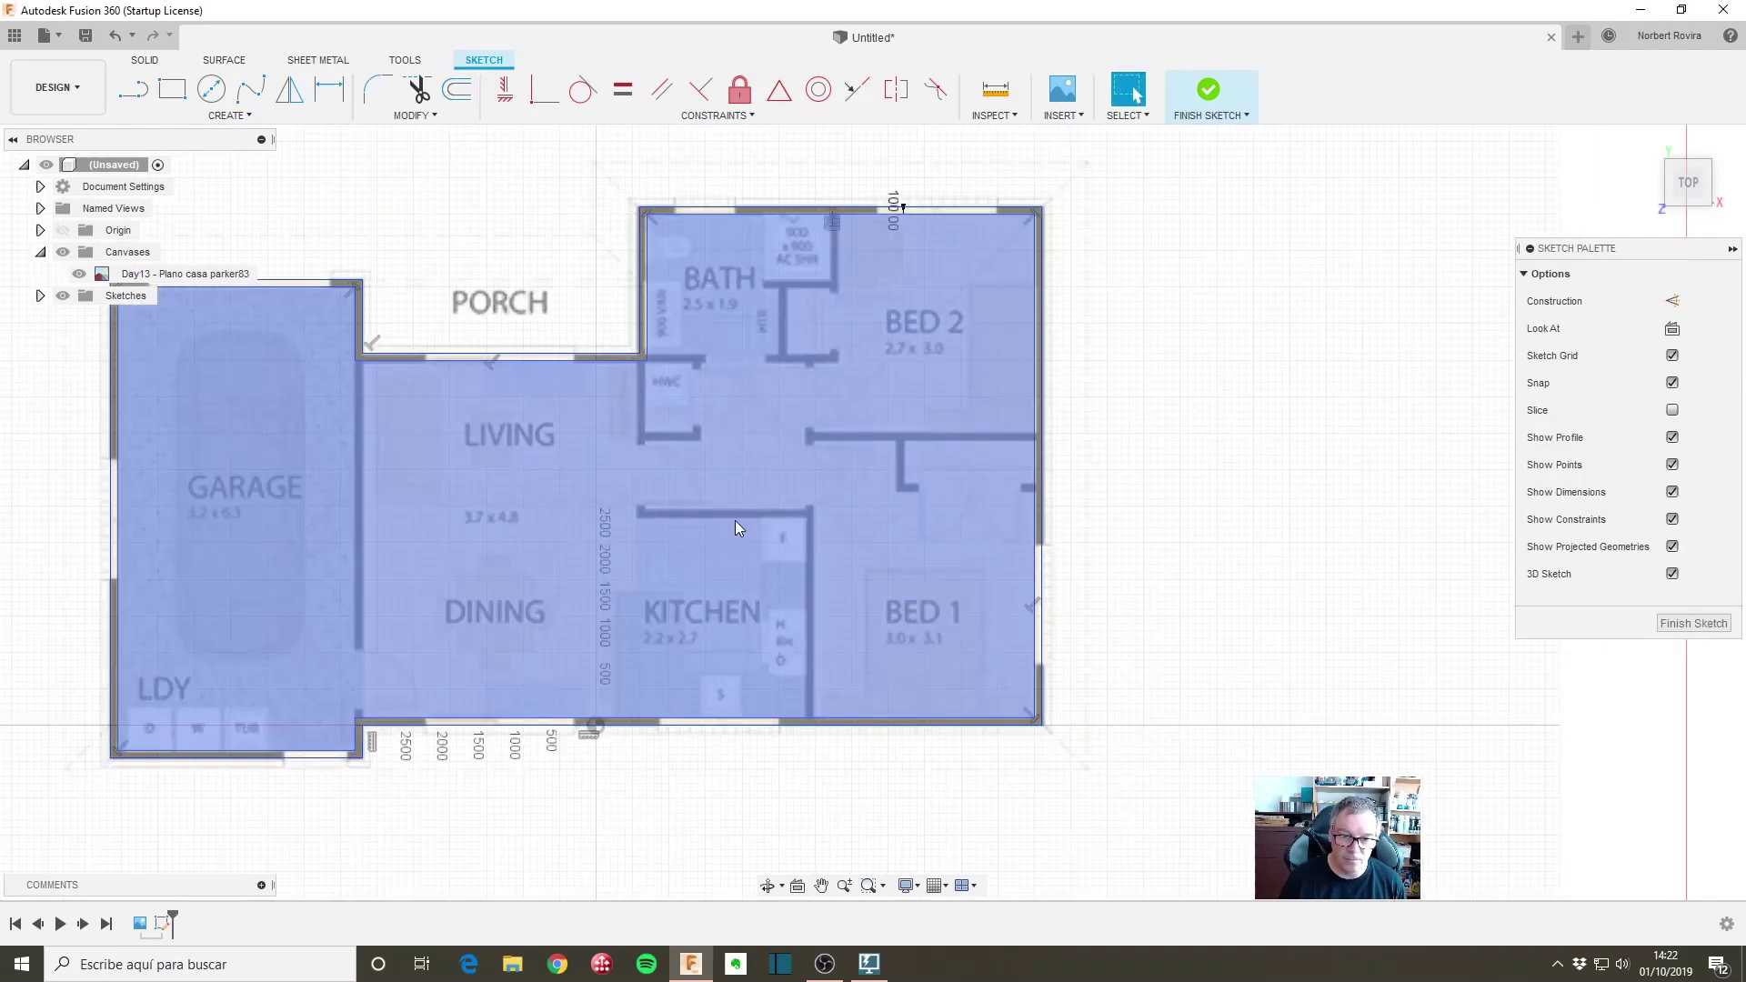
{"action": "scroll", "coordinate": [581, 482], "scroll_direction": "up", "scroll_amount": 2}
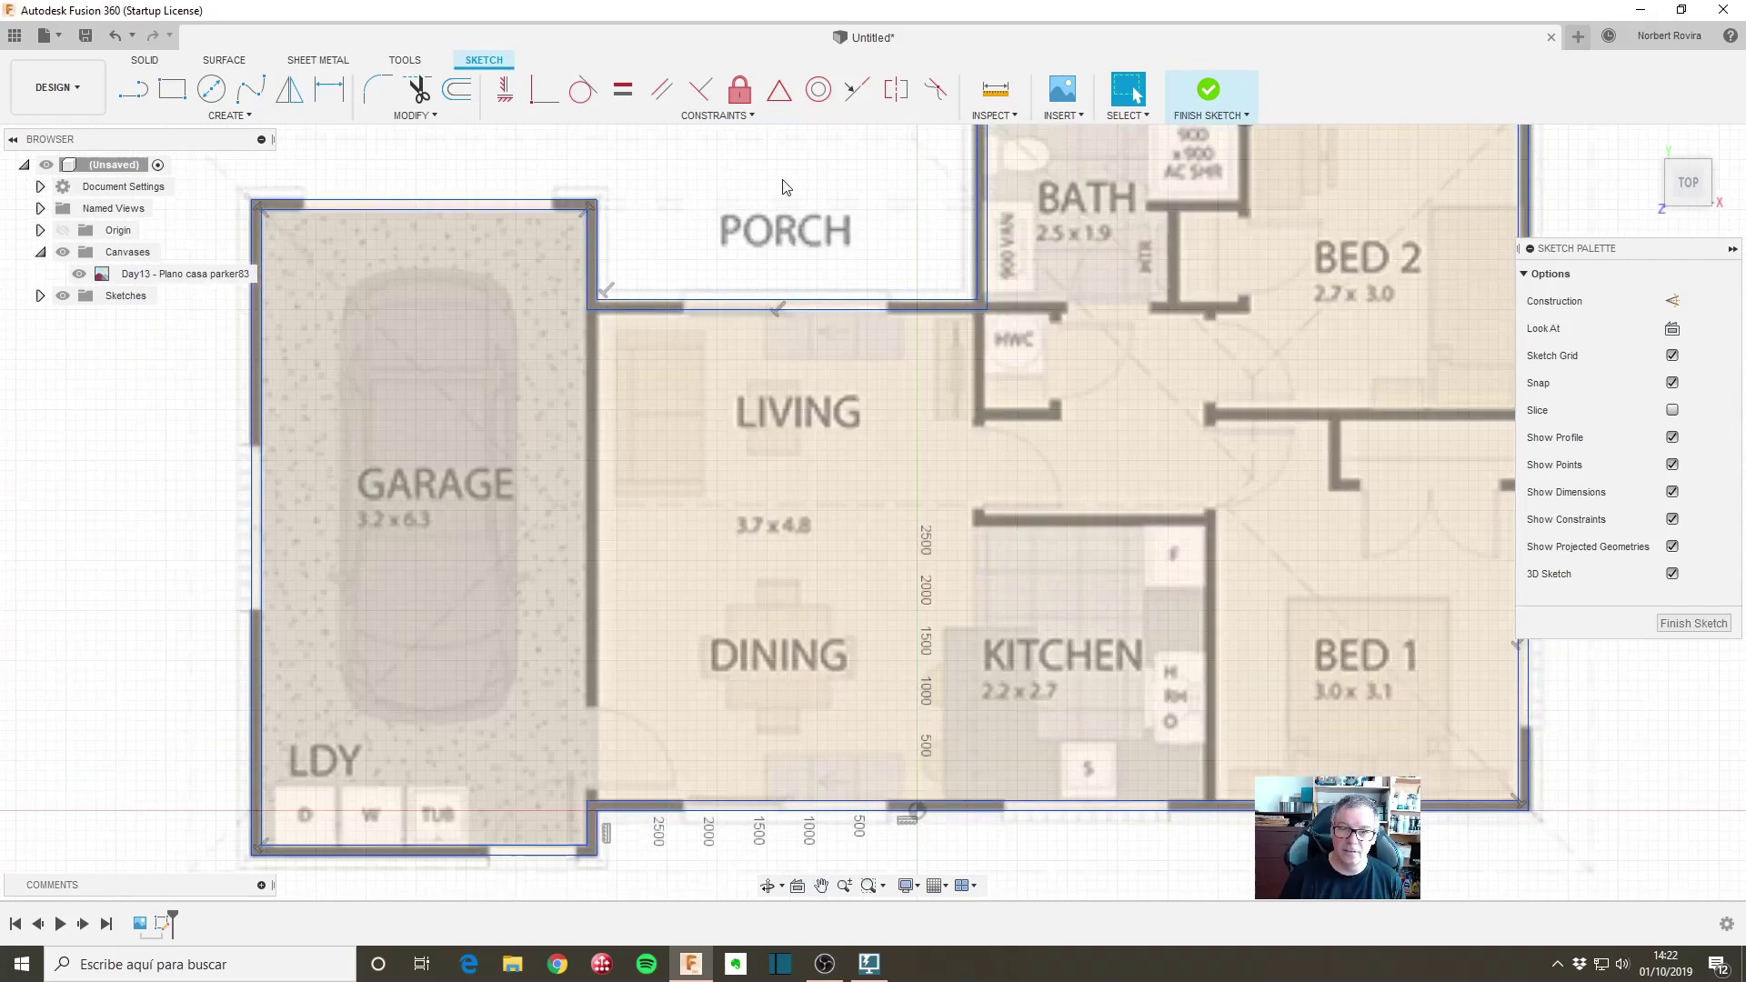
Step: Draw a 100 × 4000 mm rectangle for the wall between the garage and living area
{"action": "key", "text": "r"}
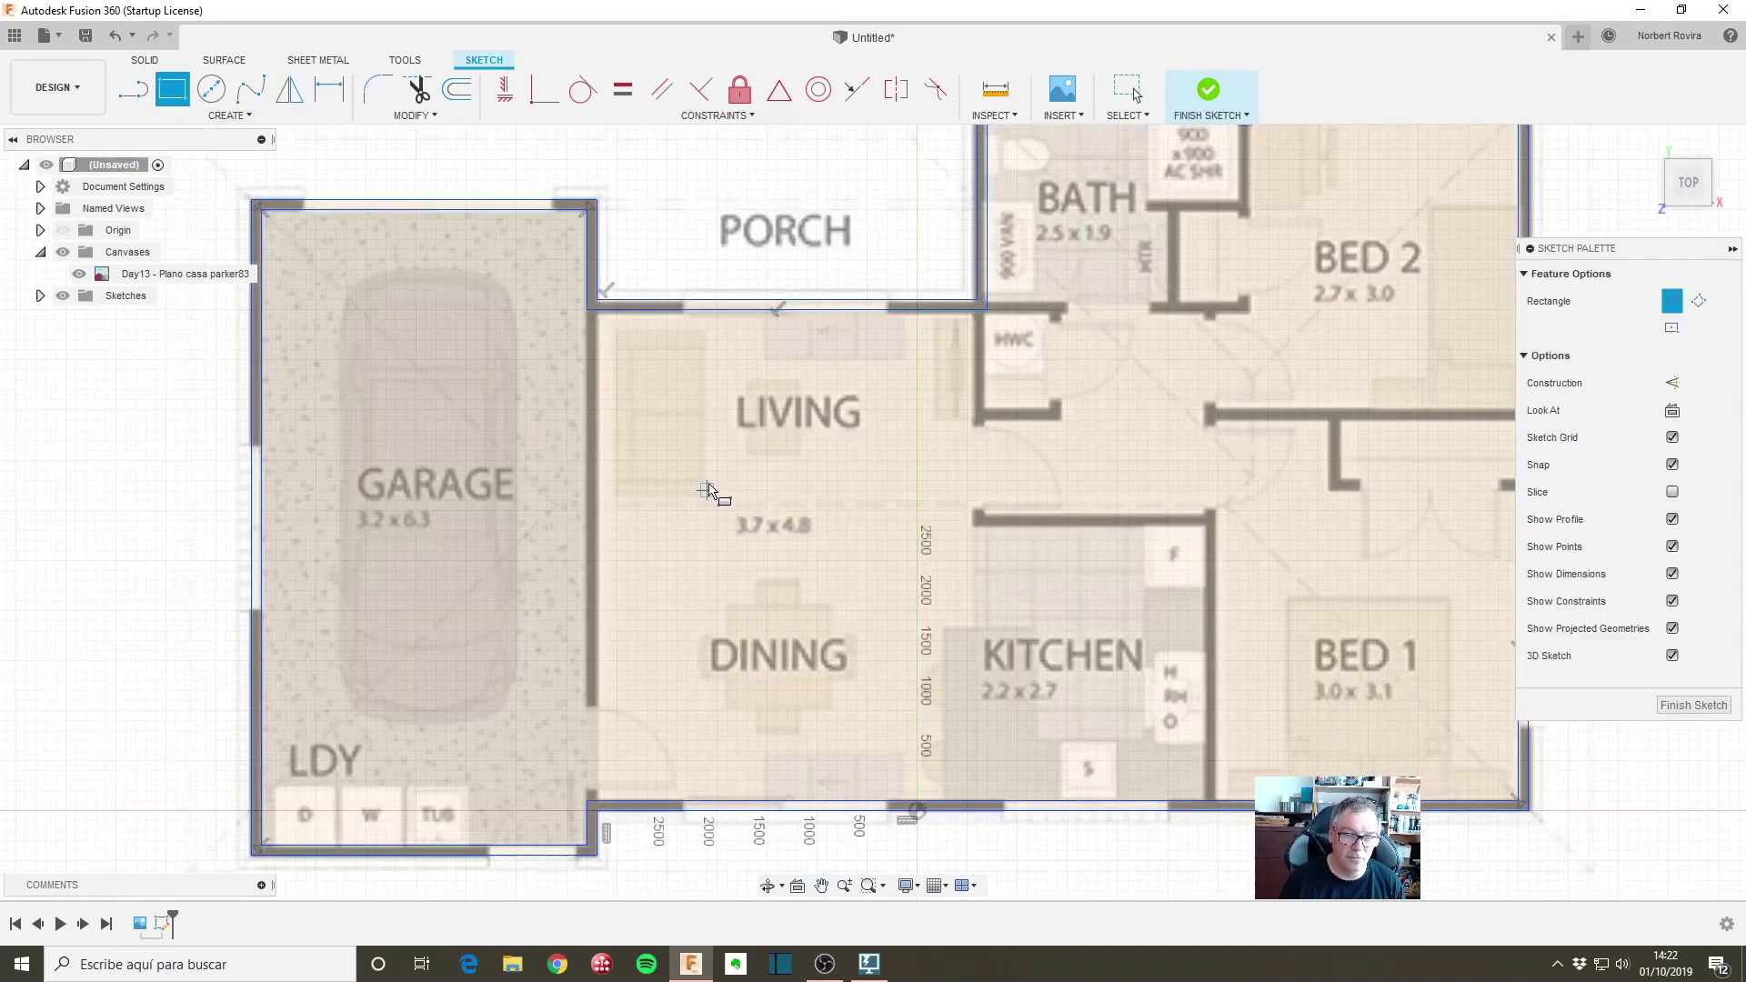
{"action": "left_click", "coordinate": [586, 309]}
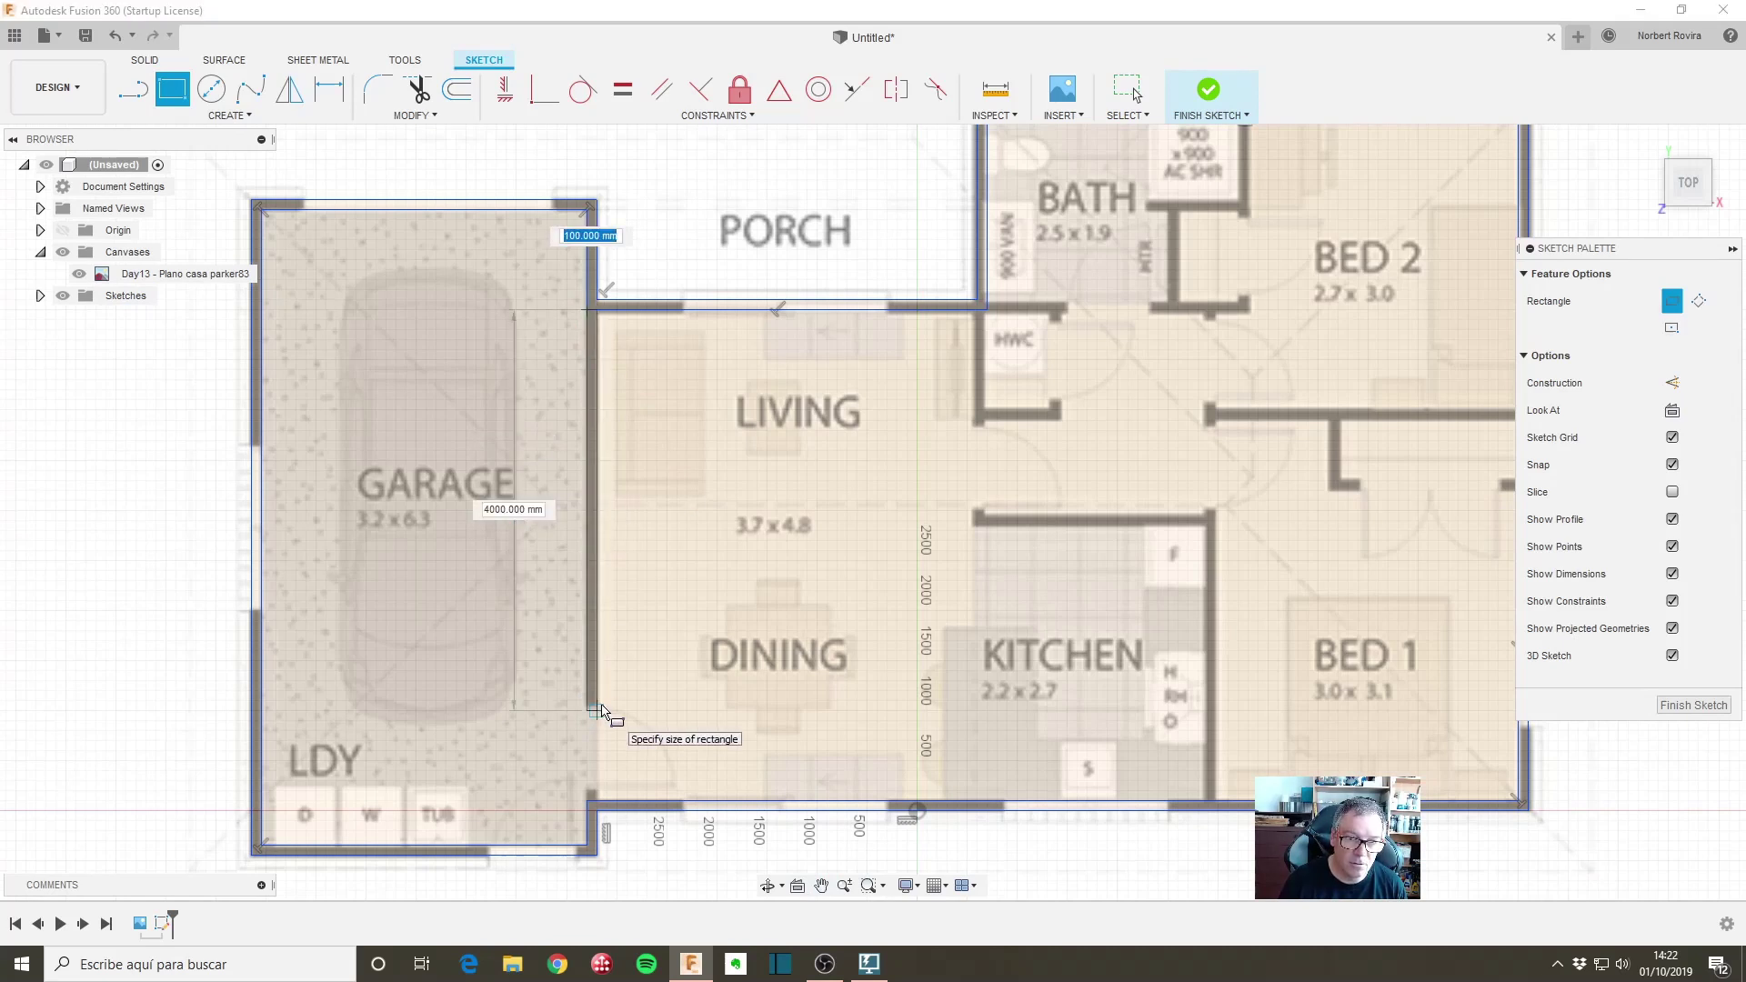
{"action": "scroll", "coordinate": [600, 710], "scroll_direction": "up", "scroll_amount": 2}
{"action": "scroll", "coordinate": [595, 712], "scroll_direction": "up", "scroll_amount": 1}
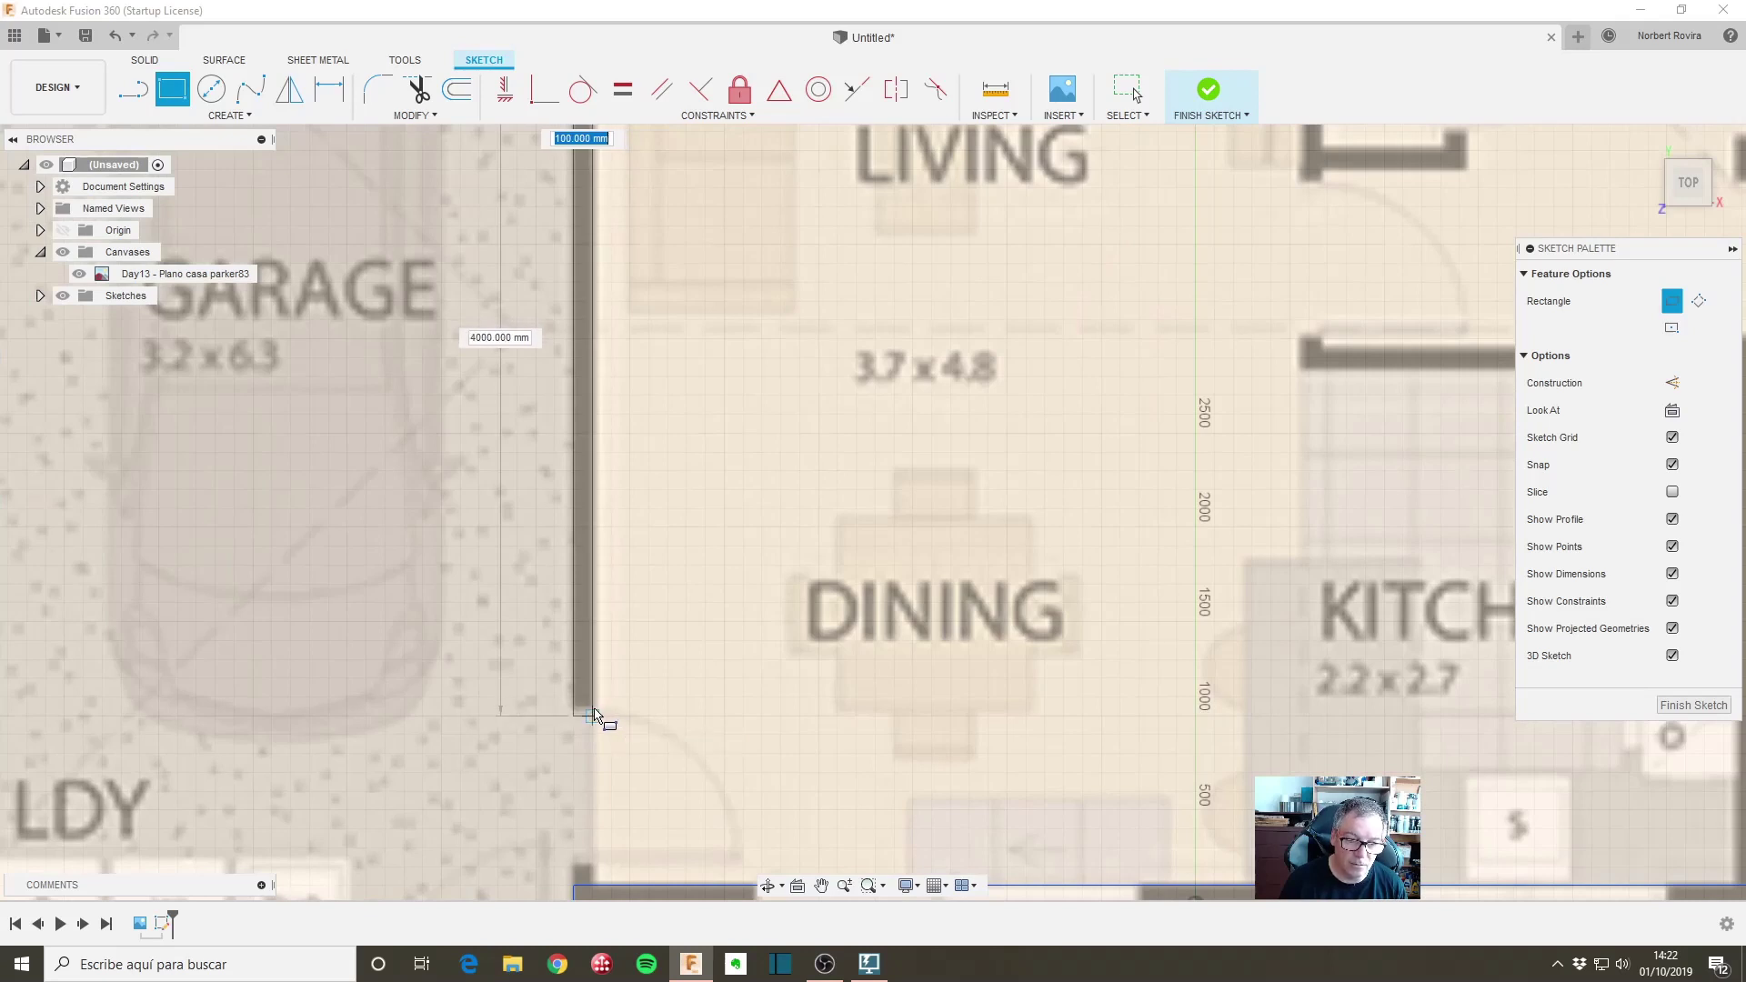
{"action": "left_click", "coordinate": [595, 715]}
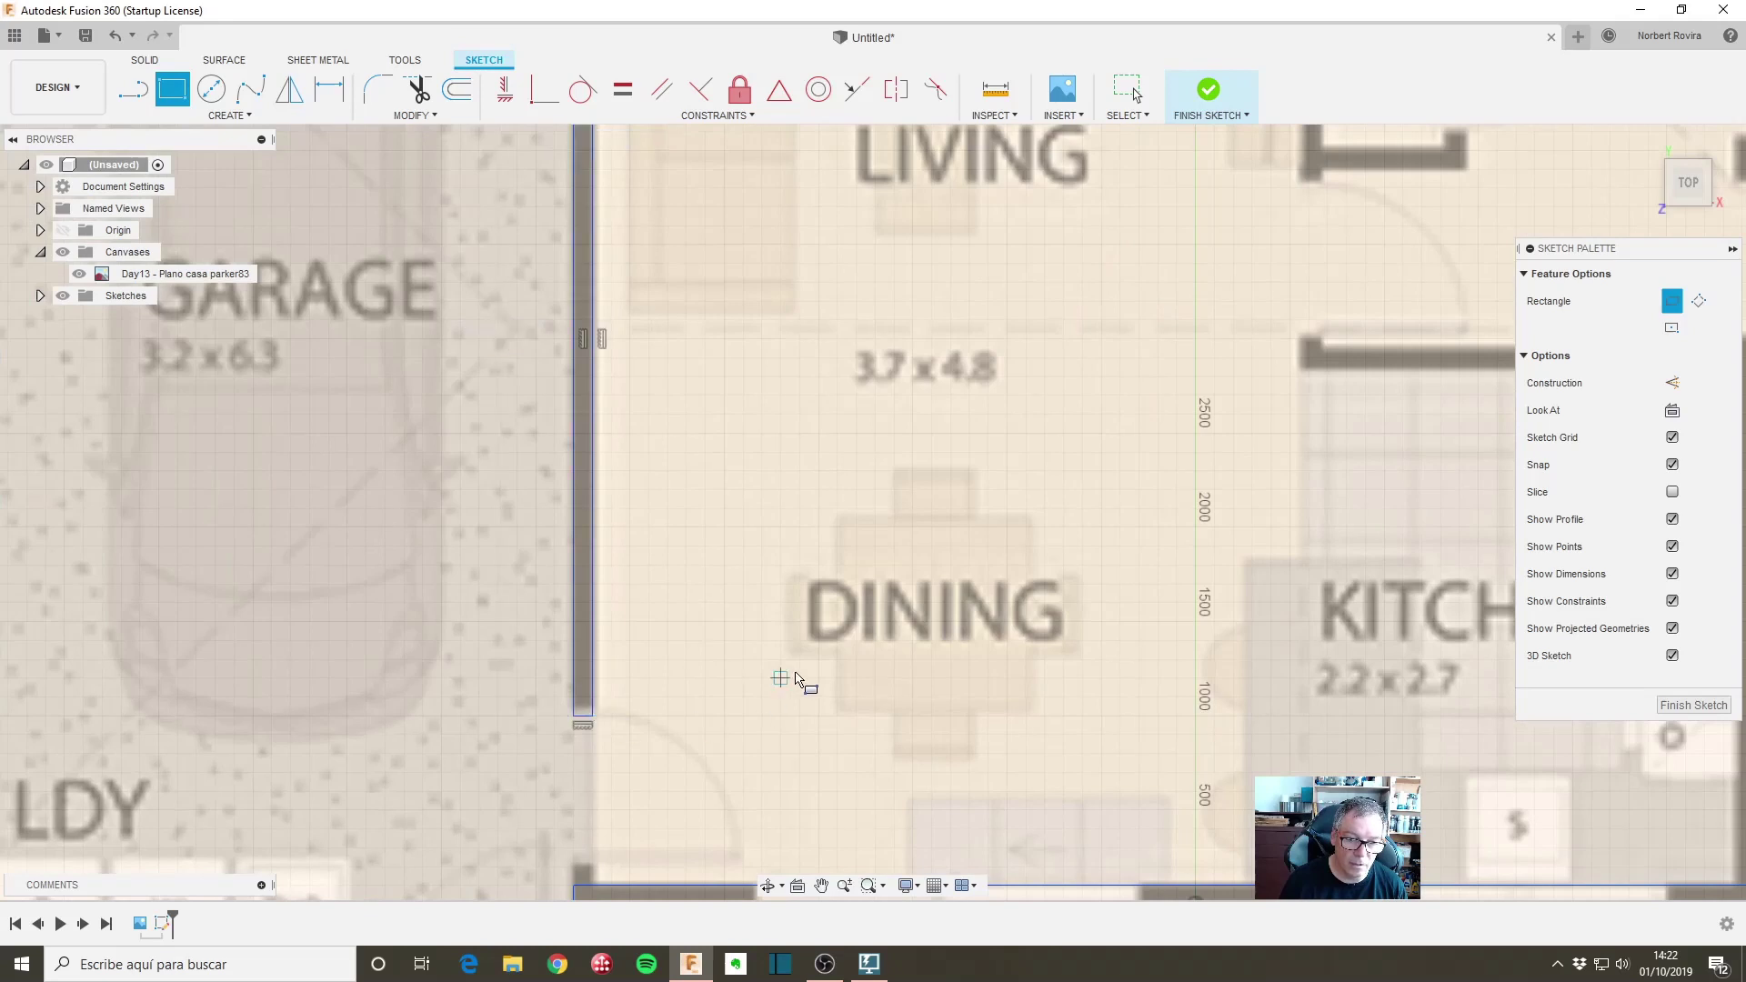
{"action": "scroll", "coordinate": [782, 700], "scroll_direction": "down", "scroll_amount": 2}
{"action": "scroll", "coordinate": [887, 693], "scroll_direction": "down", "scroll_amount": 1}
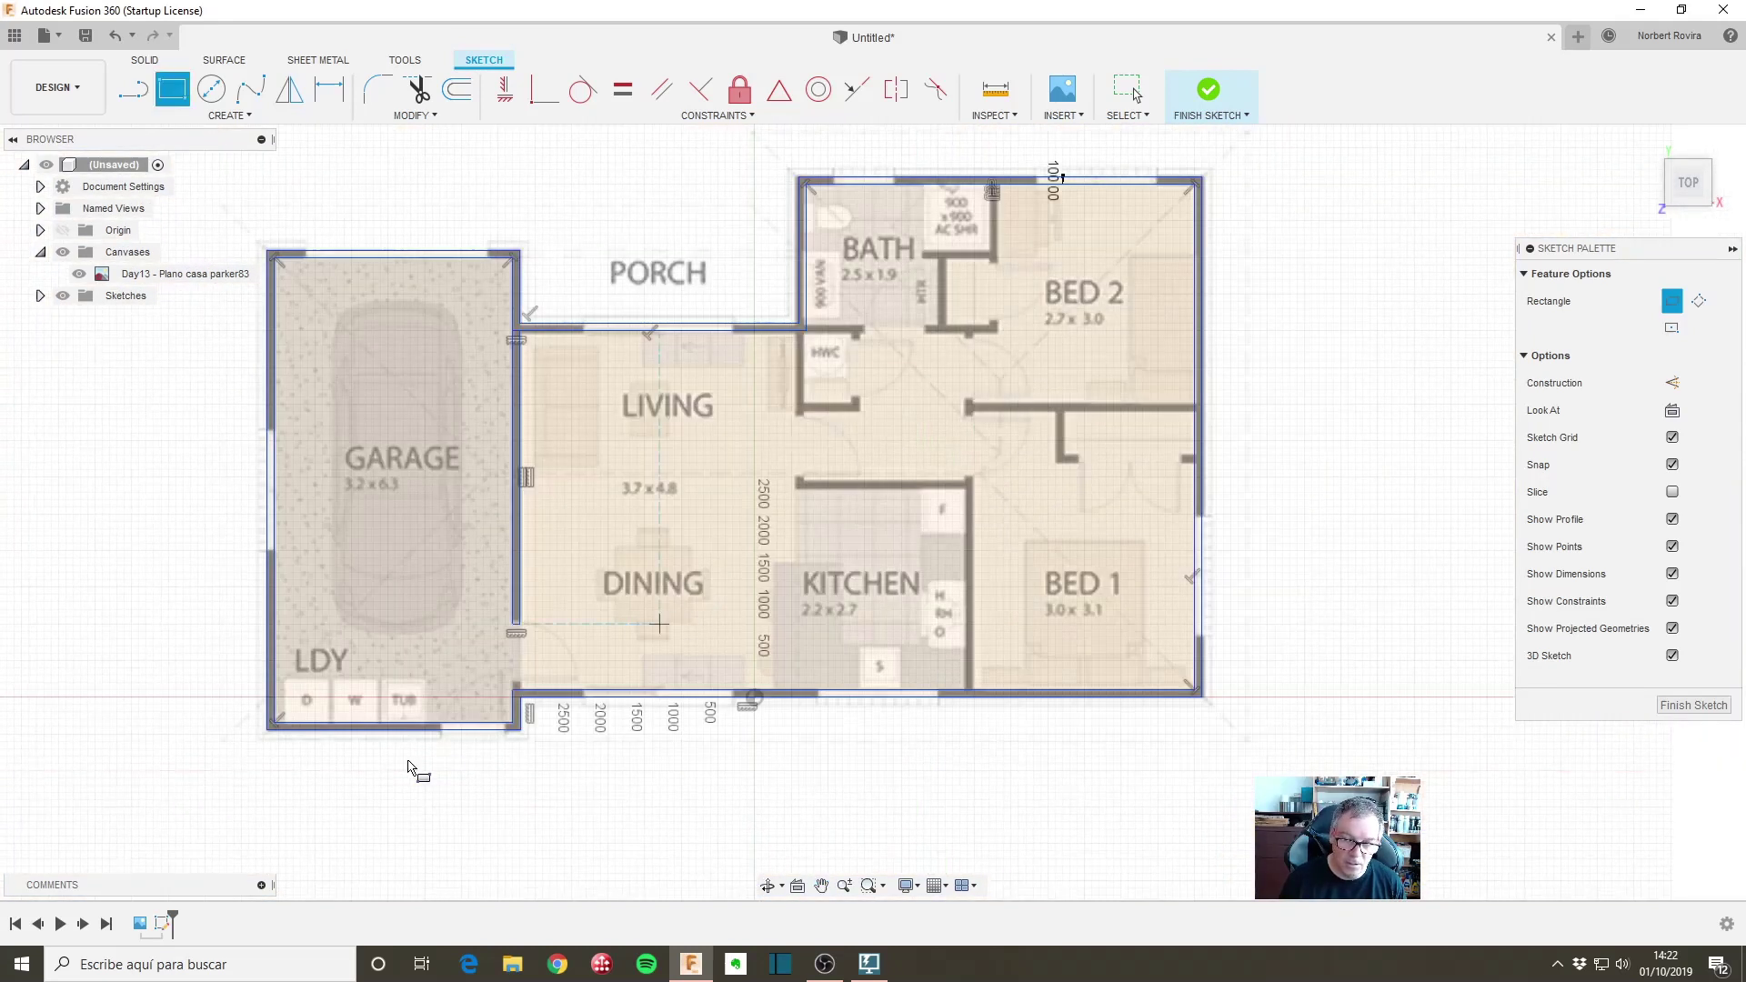
{"action": "scroll", "coordinate": [409, 767], "scroll_direction": "up", "scroll_amount": 3}
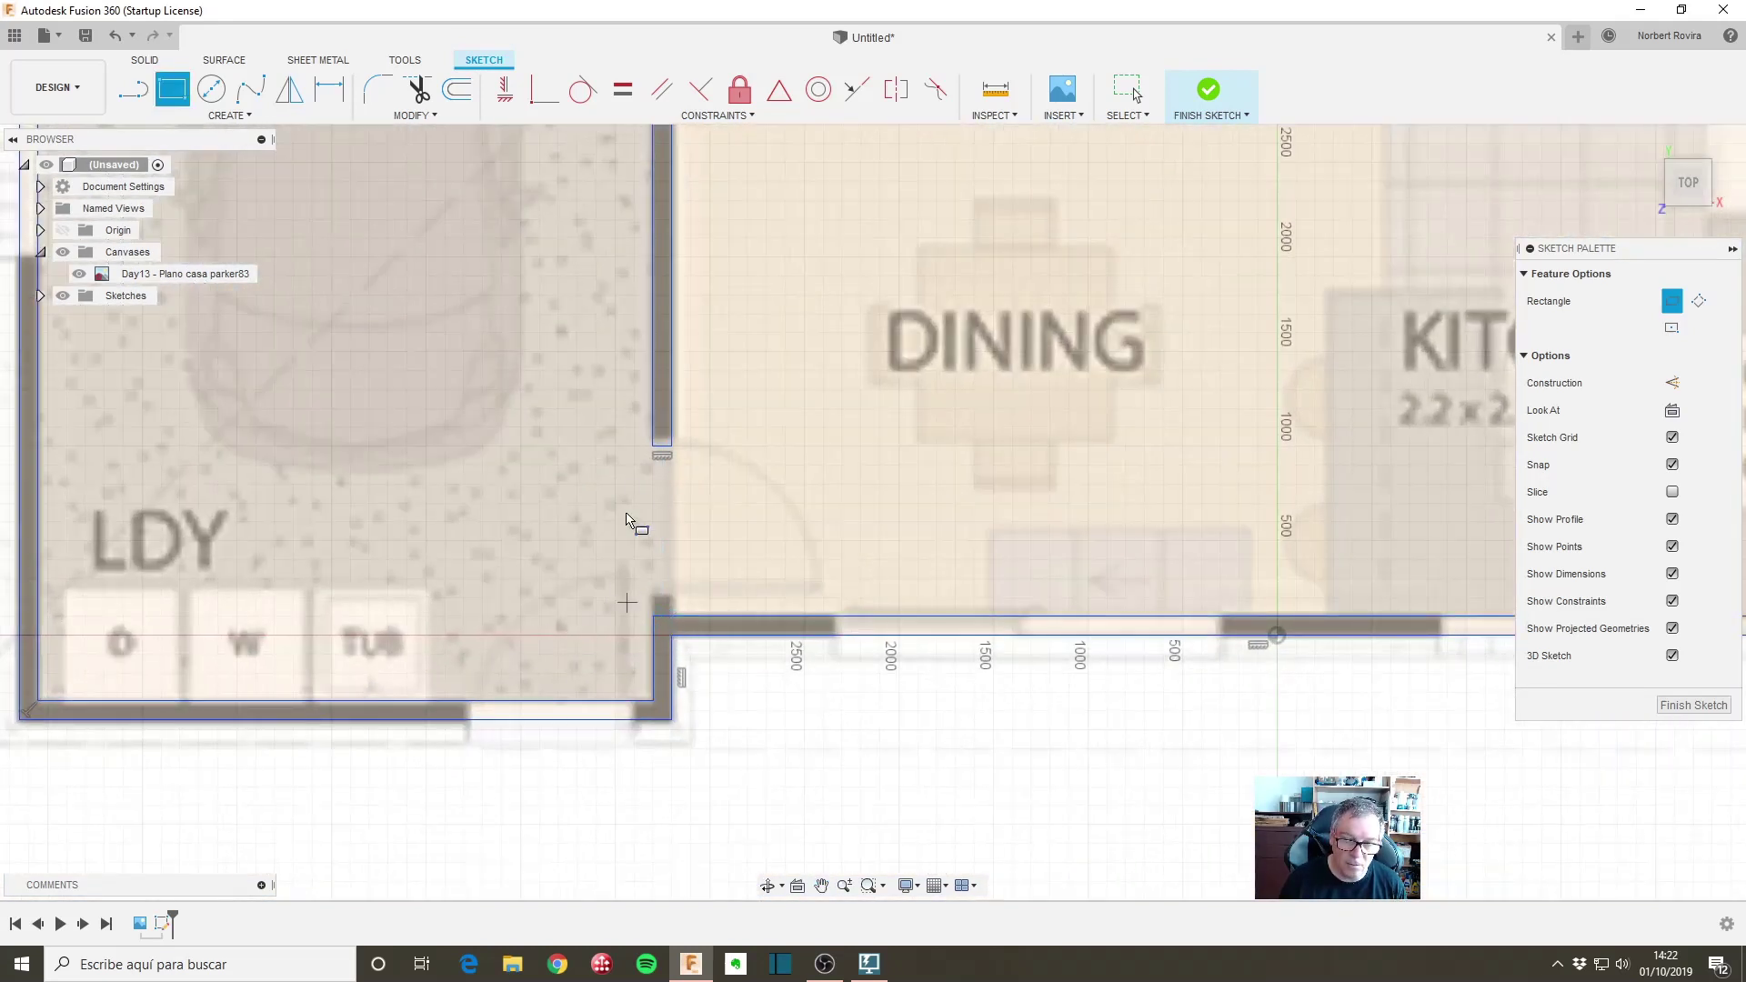
Step: Draw the 100 × 900 mm wall rectangle beside the laundry and exit the rectangle tool
{"action": "left_click", "coordinate": [651, 449]}
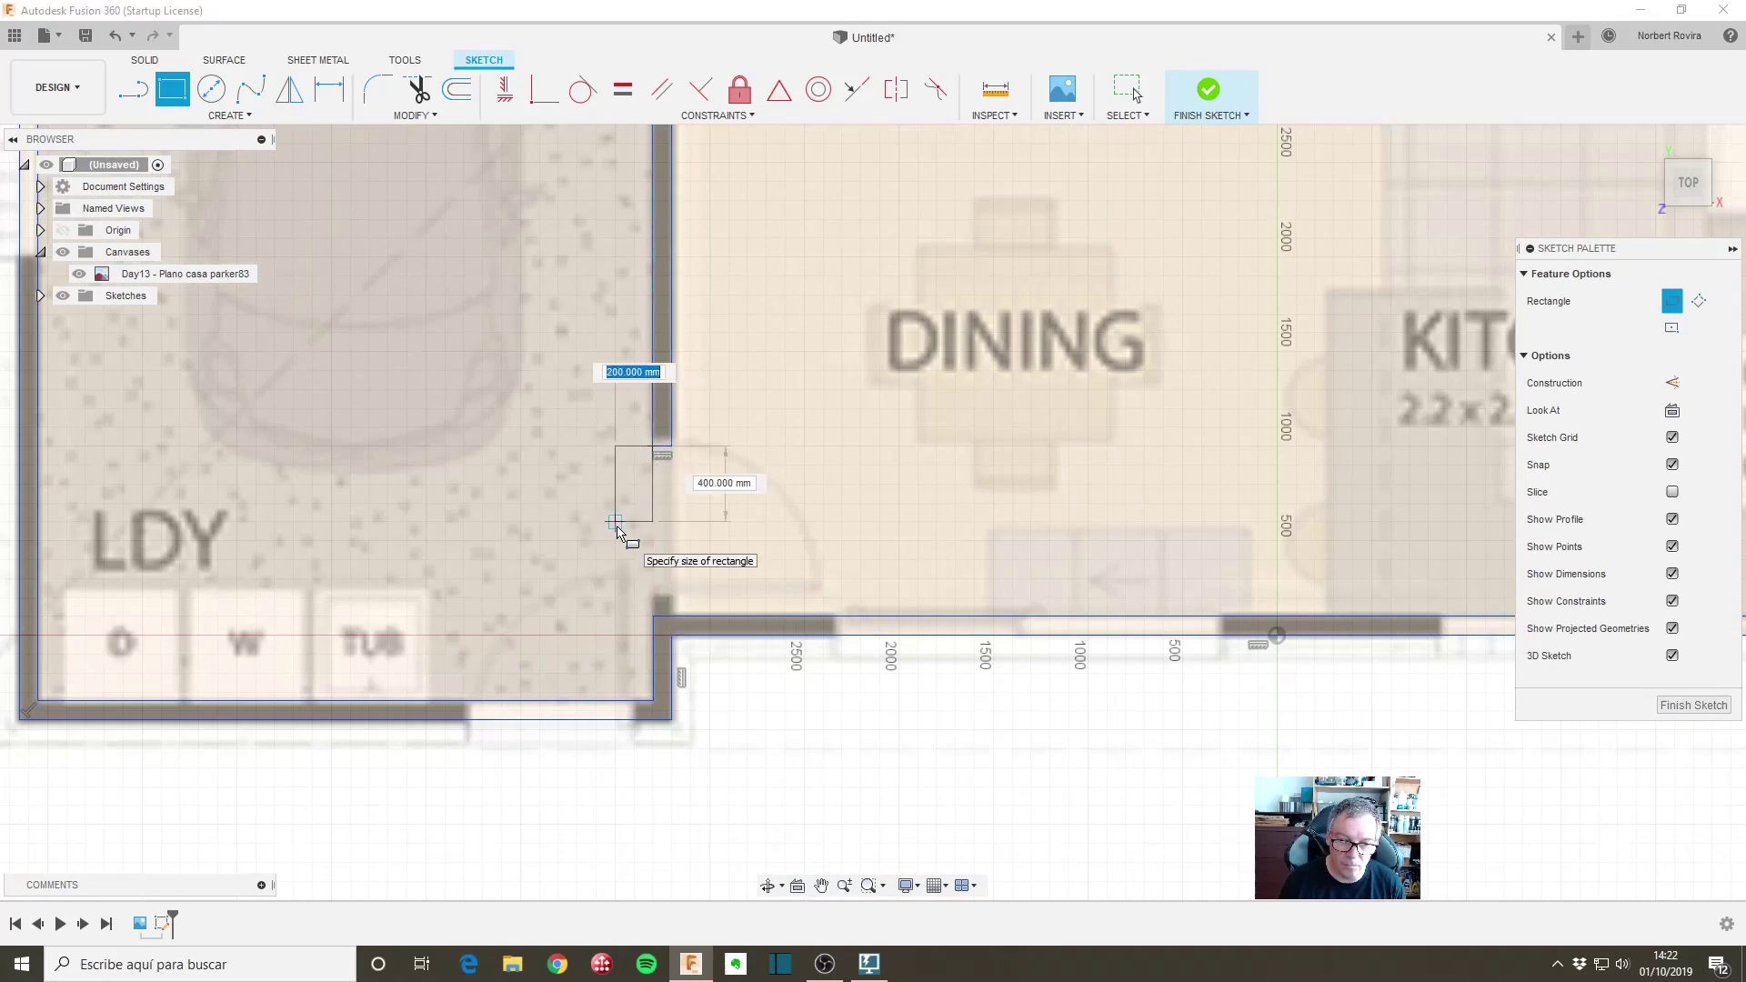
{"action": "left_click", "coordinate": [671, 621]}
{"action": "key", "text": "Escape"}
{"action": "scroll", "coordinate": [635, 620], "scroll_direction": "up", "scroll_amount": 3}
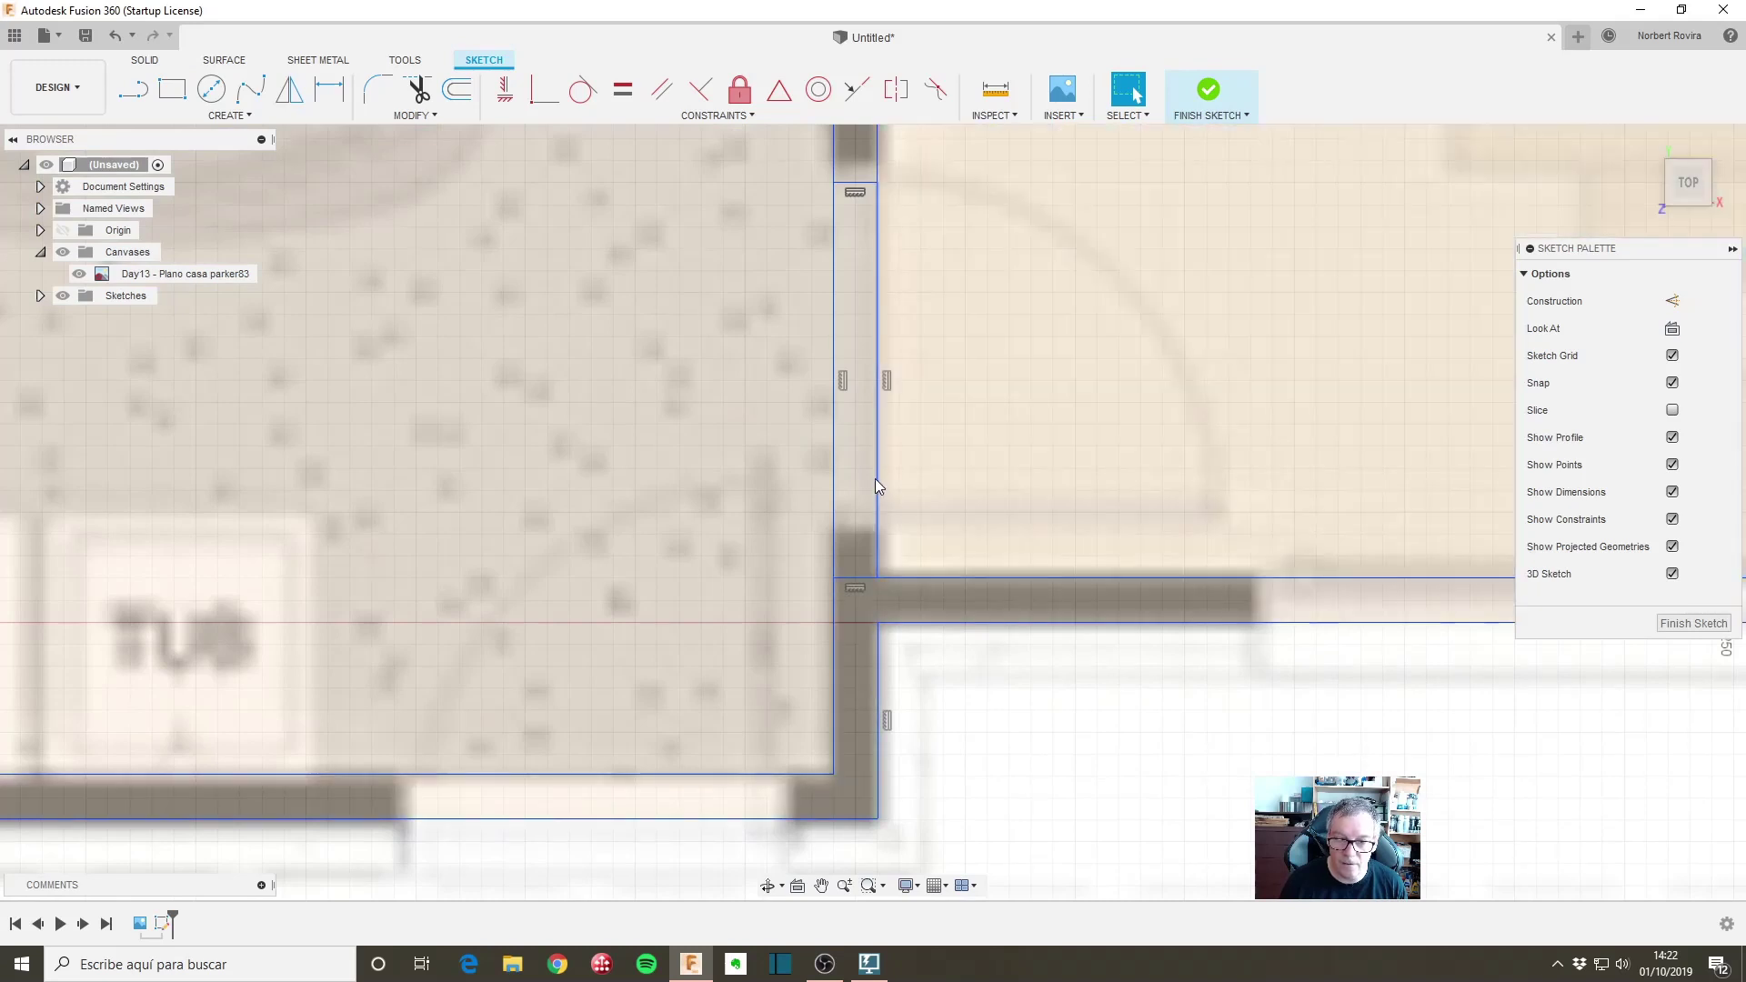
Step: Make the 900 mm vertical wall line and its opposite wall line symmetric
{"action": "left_click", "coordinate": [874, 479]}
{"action": "left_click", "coordinate": [878, 653], "text": "ctrl"}
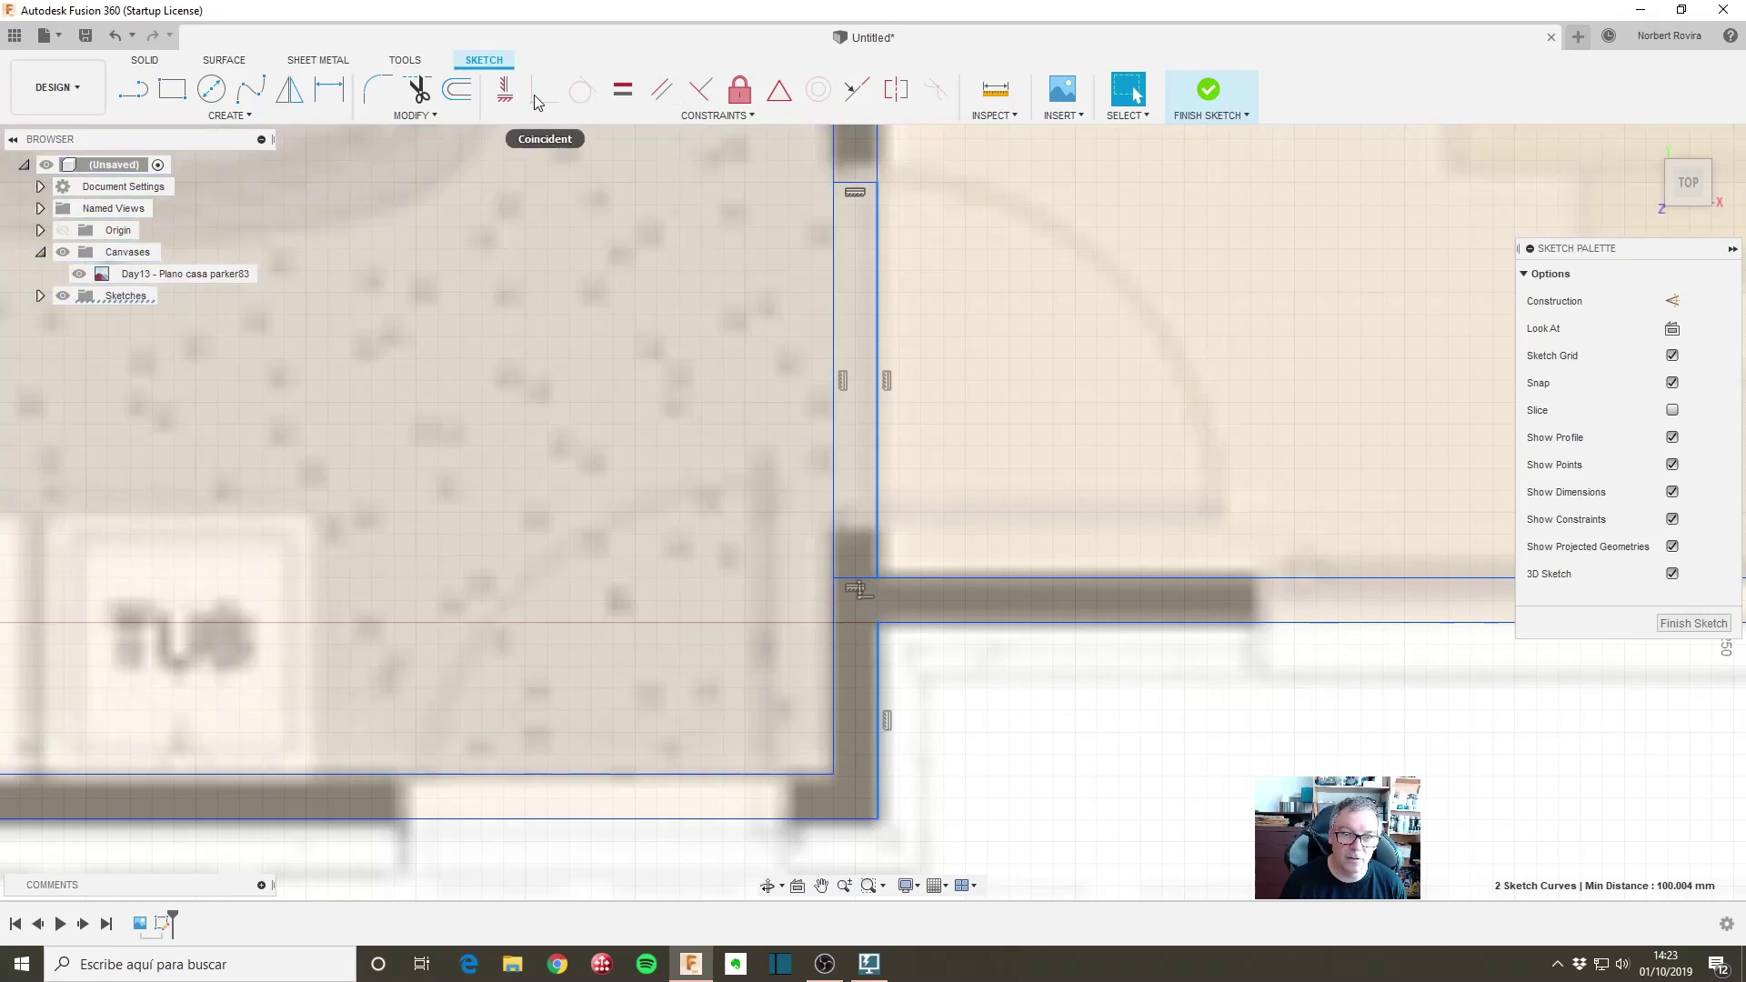
{"action": "left_click", "coordinate": [859, 95]}
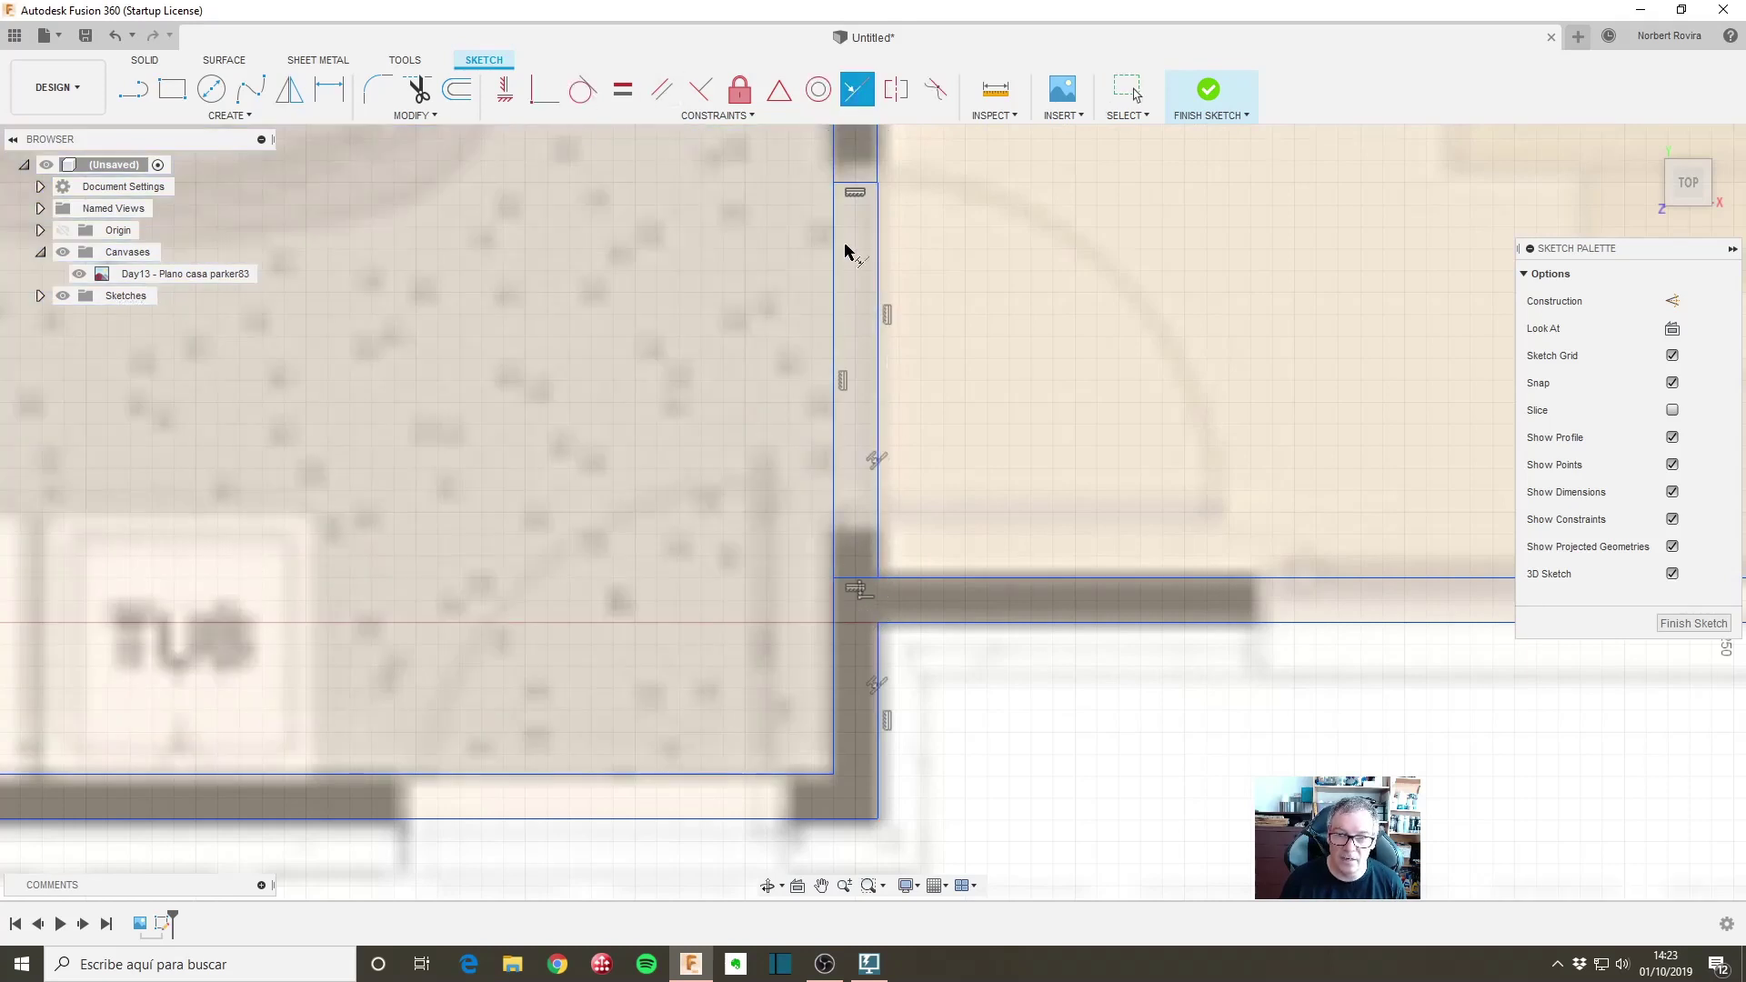
{"action": "scroll", "coordinate": [909, 300], "scroll_direction": "down", "scroll_amount": 3}
{"action": "scroll", "coordinate": [972, 236], "scroll_direction": "down", "scroll_amount": 2}
{"action": "scroll", "coordinate": [864, 382], "scroll_direction": "down", "scroll_amount": 3}
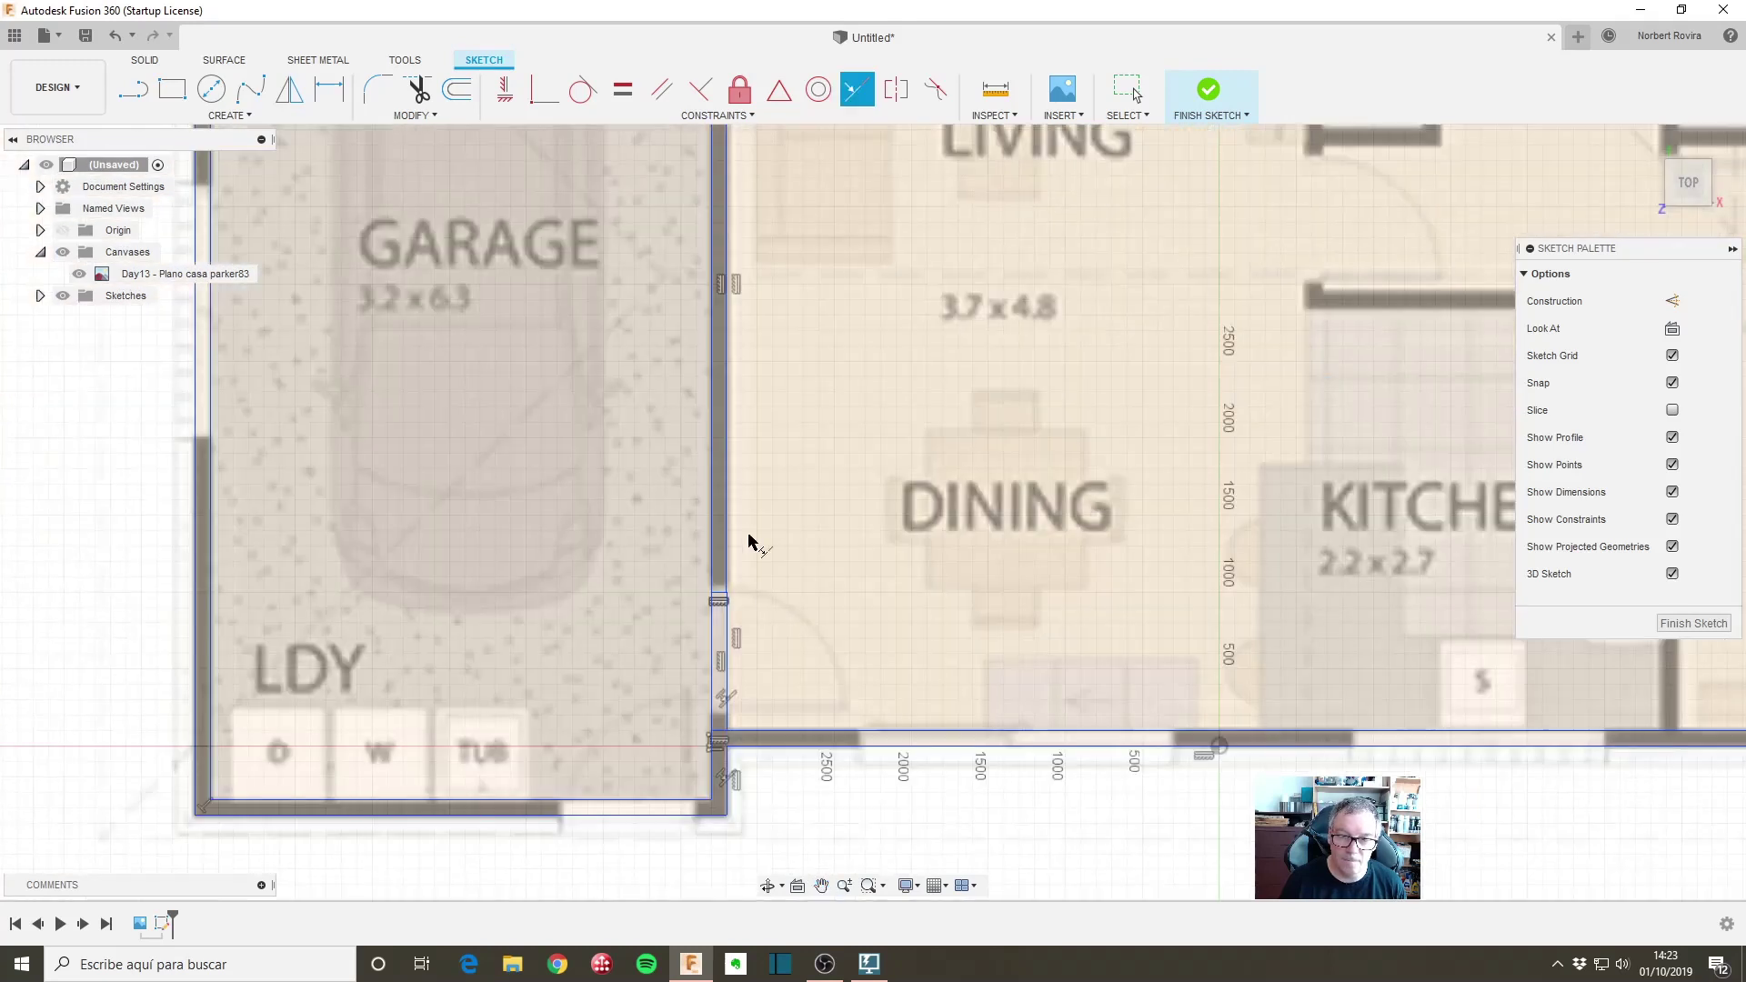
{"action": "scroll", "coordinate": [741, 500], "scroll_direction": "down", "scroll_amount": 1}
{"action": "scroll", "coordinate": [733, 450], "scroll_direction": "down", "scroll_amount": 1}
{"action": "scroll", "coordinate": [755, 382], "scroll_direction": "down", "scroll_amount": 1}
Step: Pick the garage–dining wall line for a further symmetry constraint
{"action": "key", "text": "Escape"}
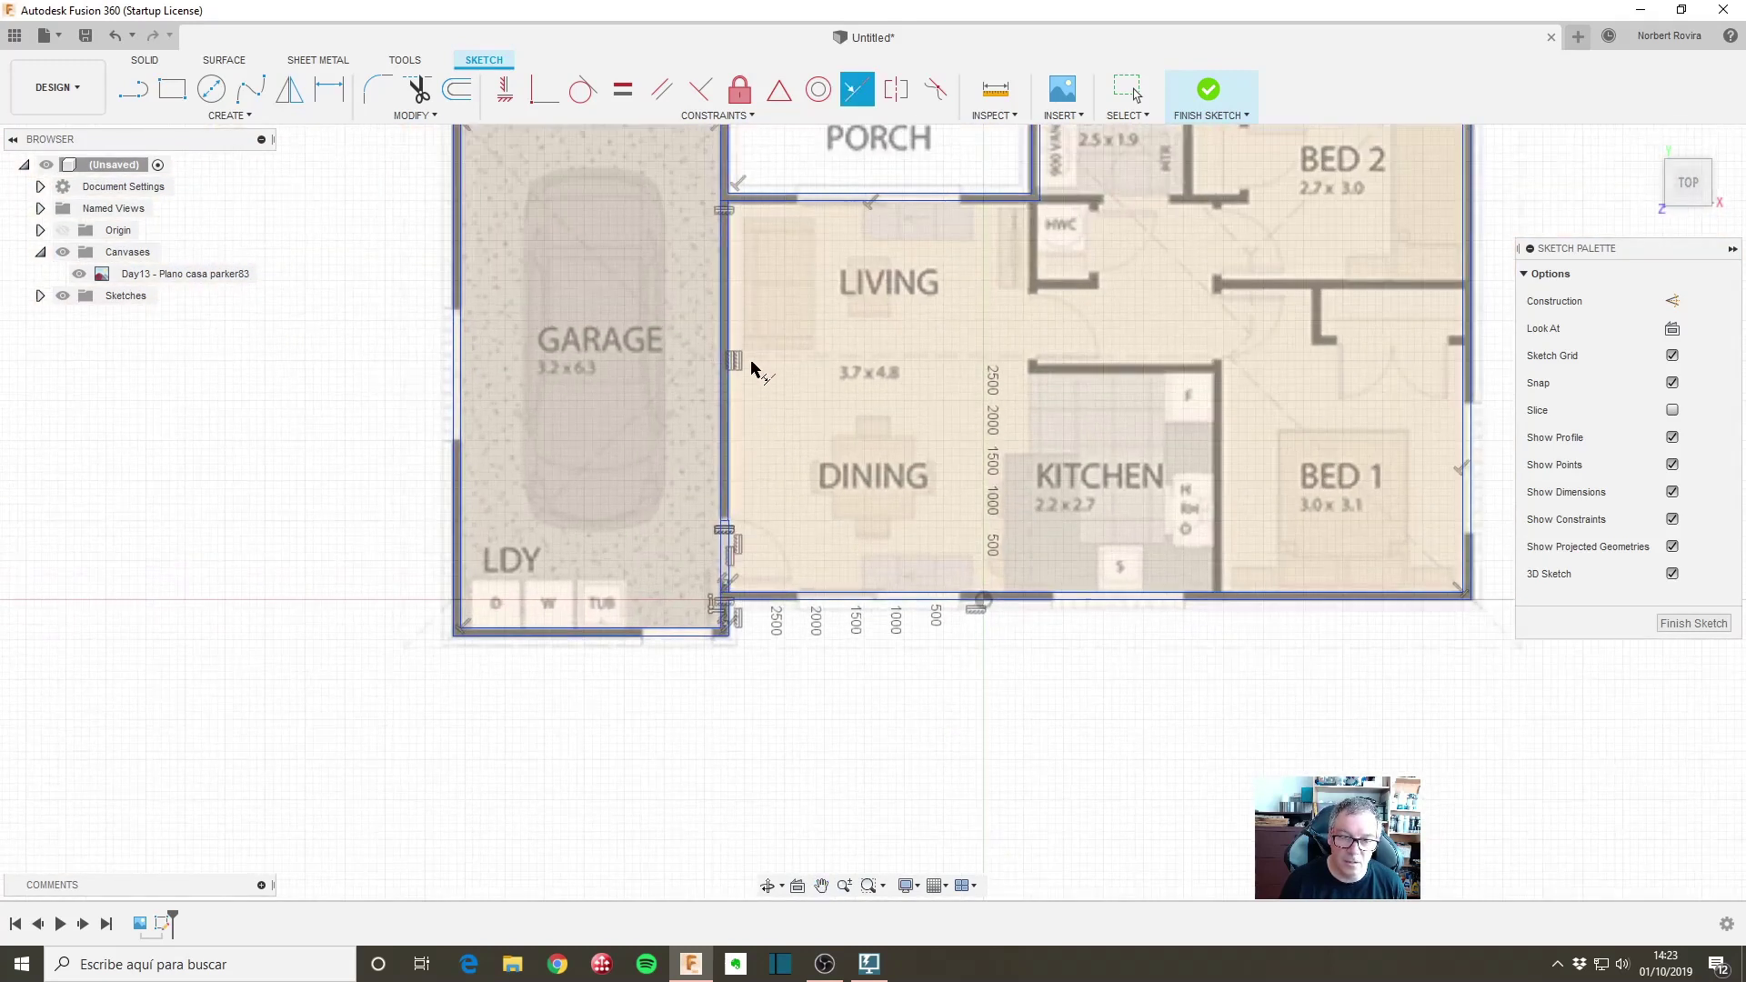
{"action": "scroll", "coordinate": [740, 362], "scroll_direction": "up", "scroll_amount": 1}
{"action": "left_click", "coordinate": [732, 427]}
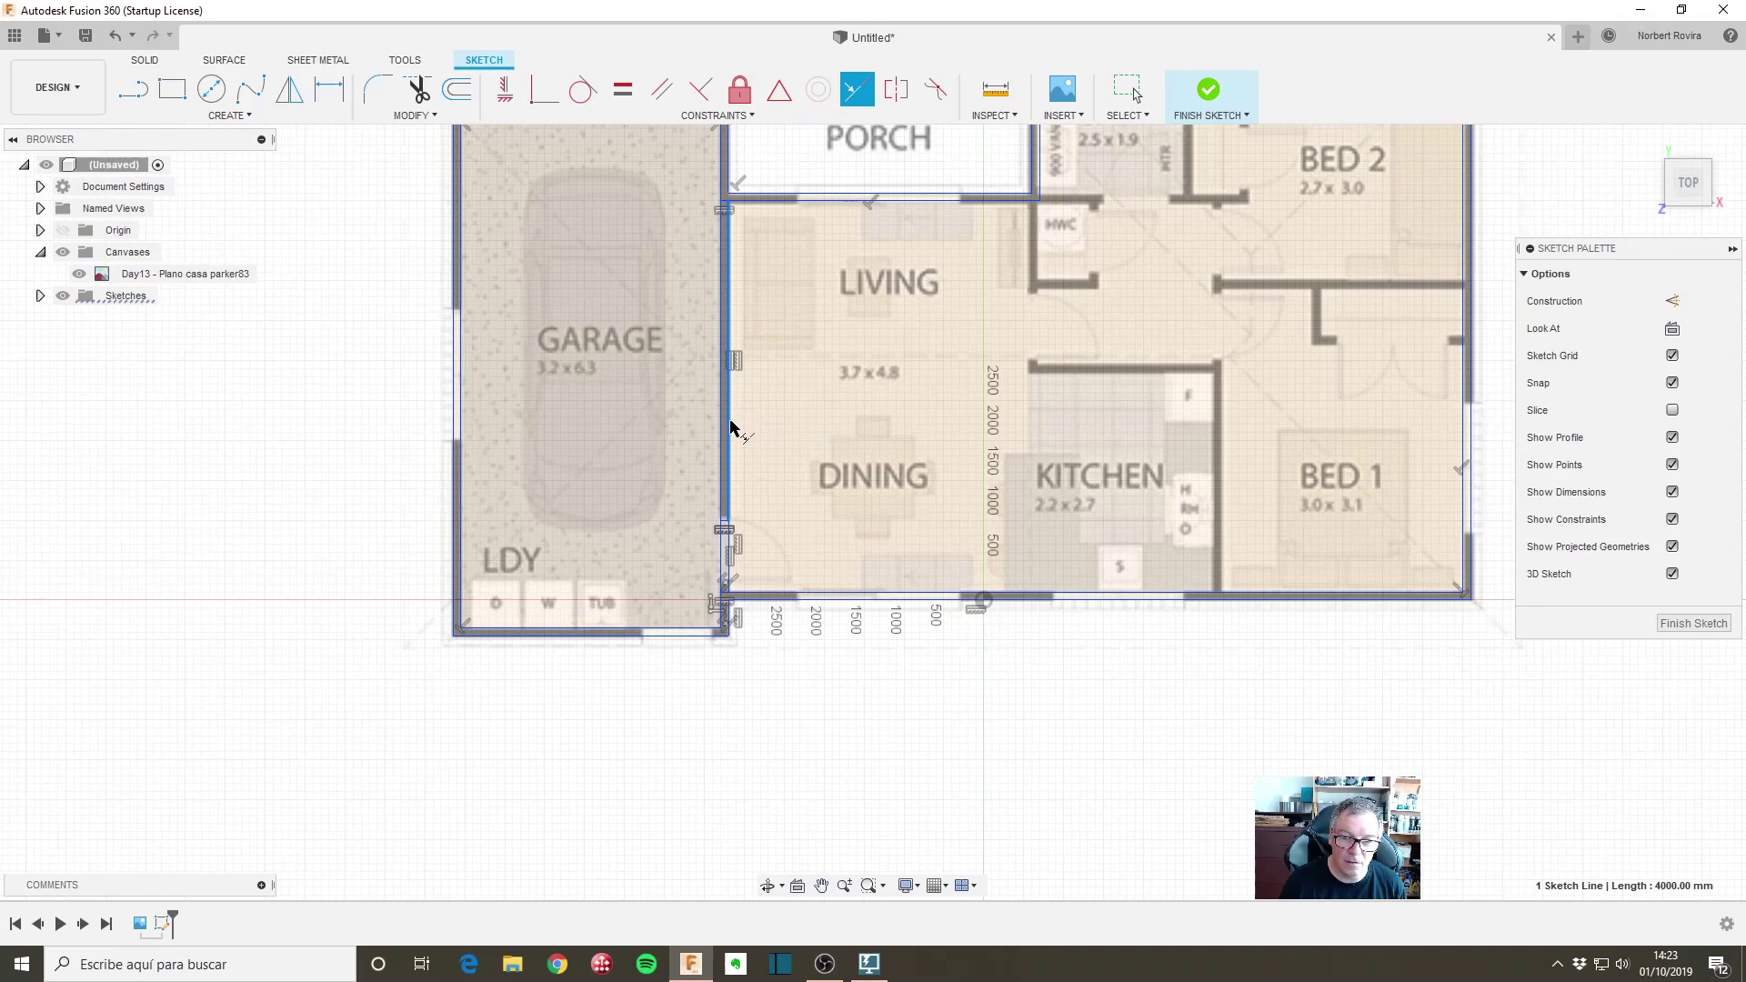
{"action": "scroll", "coordinate": [744, 473], "scroll_direction": "up", "scroll_amount": 1}
{"action": "key", "text": "Escape"}
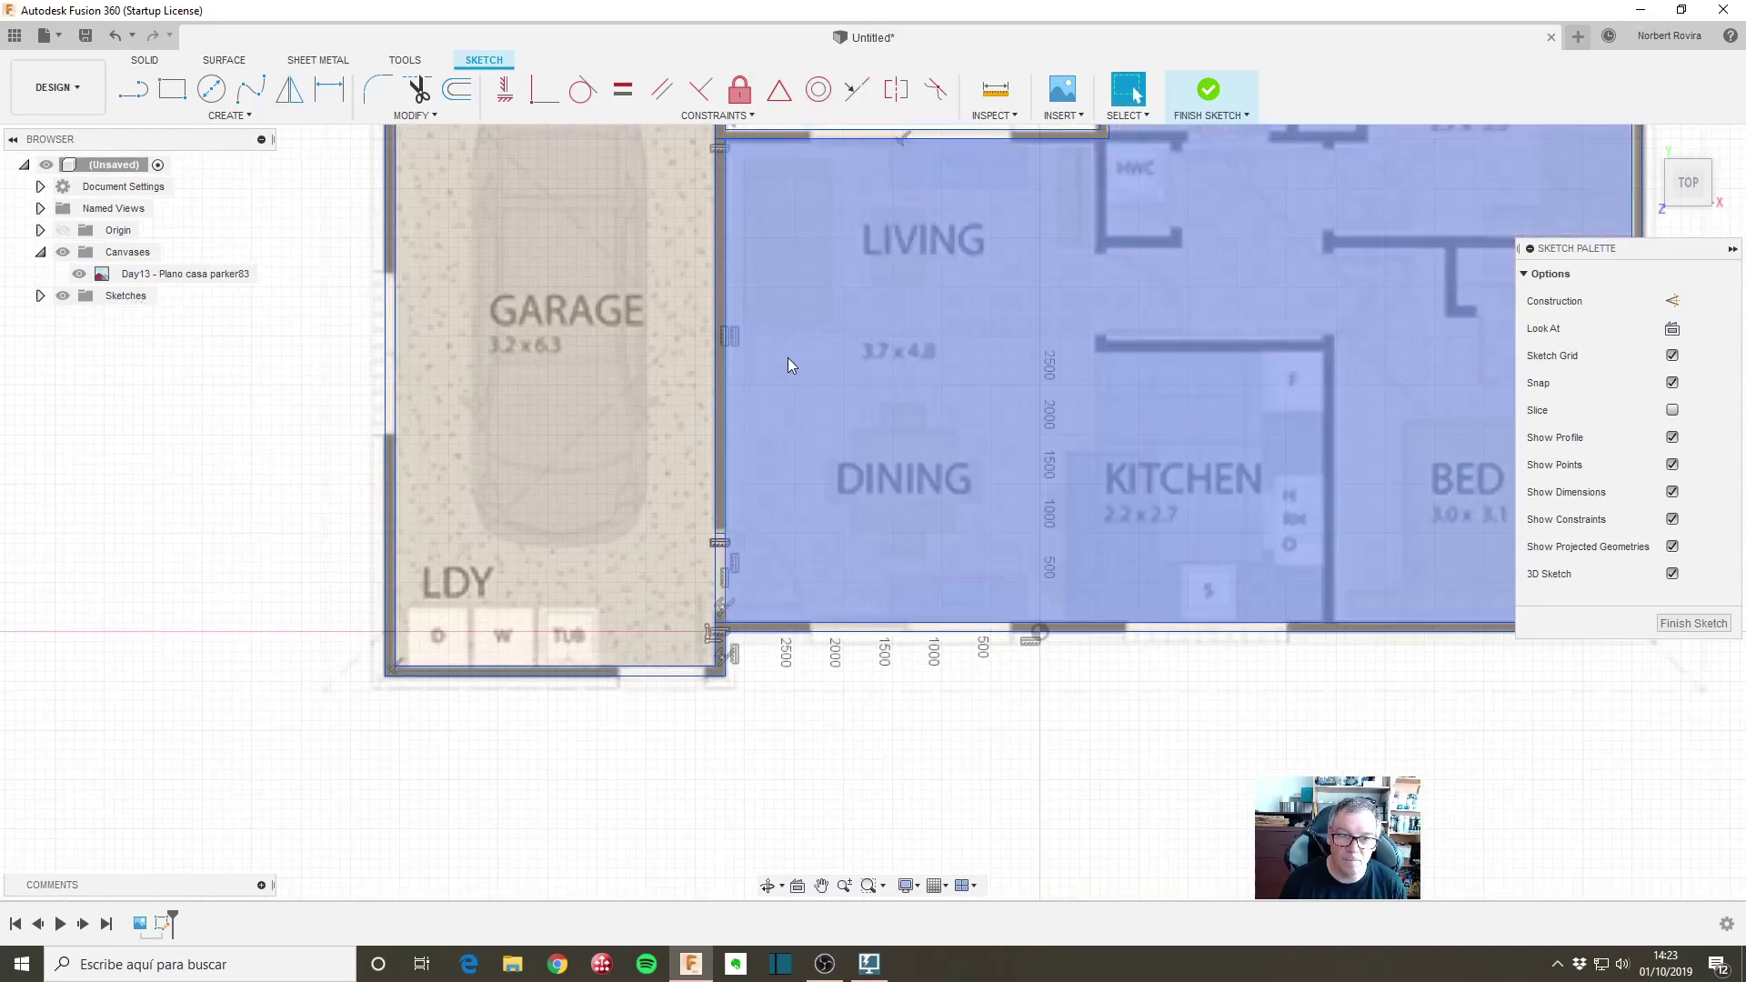
{"action": "scroll", "coordinate": [776, 336], "scroll_direction": "up", "scroll_amount": 1}
{"action": "scroll", "coordinate": [777, 291], "scroll_direction": "down", "scroll_amount": 3}
Step: Constrain the 1000 mm wall line by the garage with the short 447 mm segment
{"action": "left_click", "coordinate": [748, 454]}
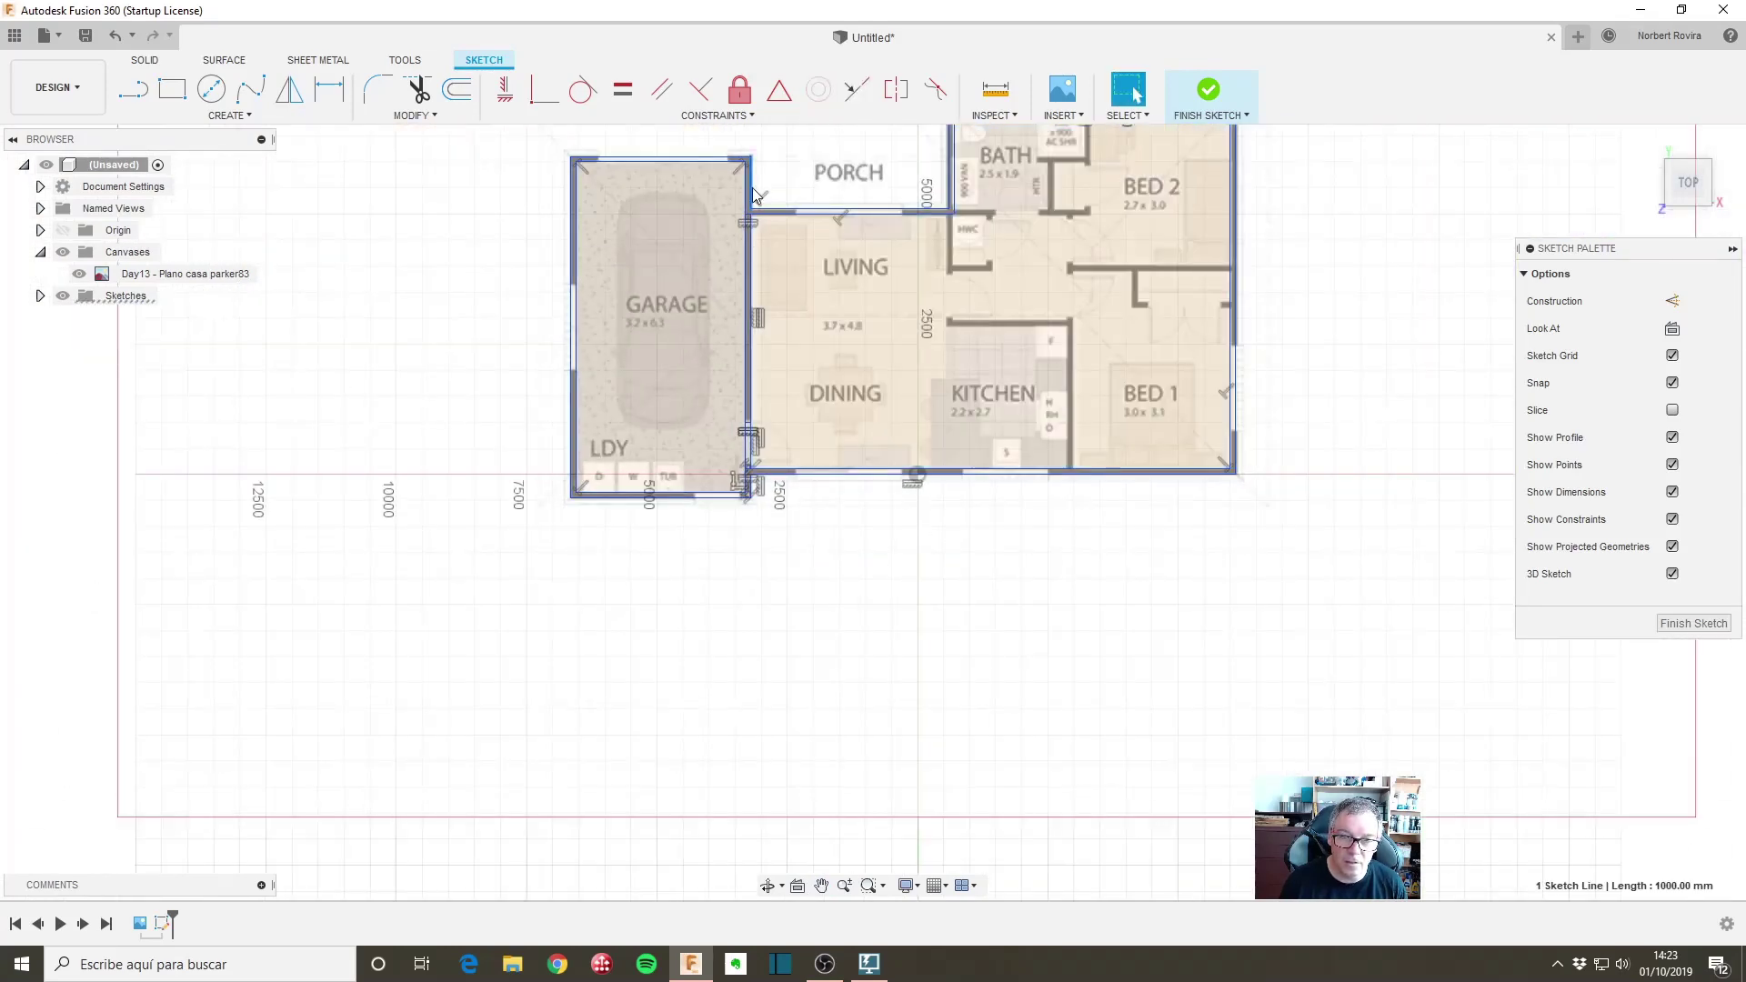
{"action": "scroll", "coordinate": [756, 468], "scroll_direction": "up", "scroll_amount": 3}
{"action": "scroll", "coordinate": [761, 451], "scroll_direction": "up", "scroll_amount": 2}
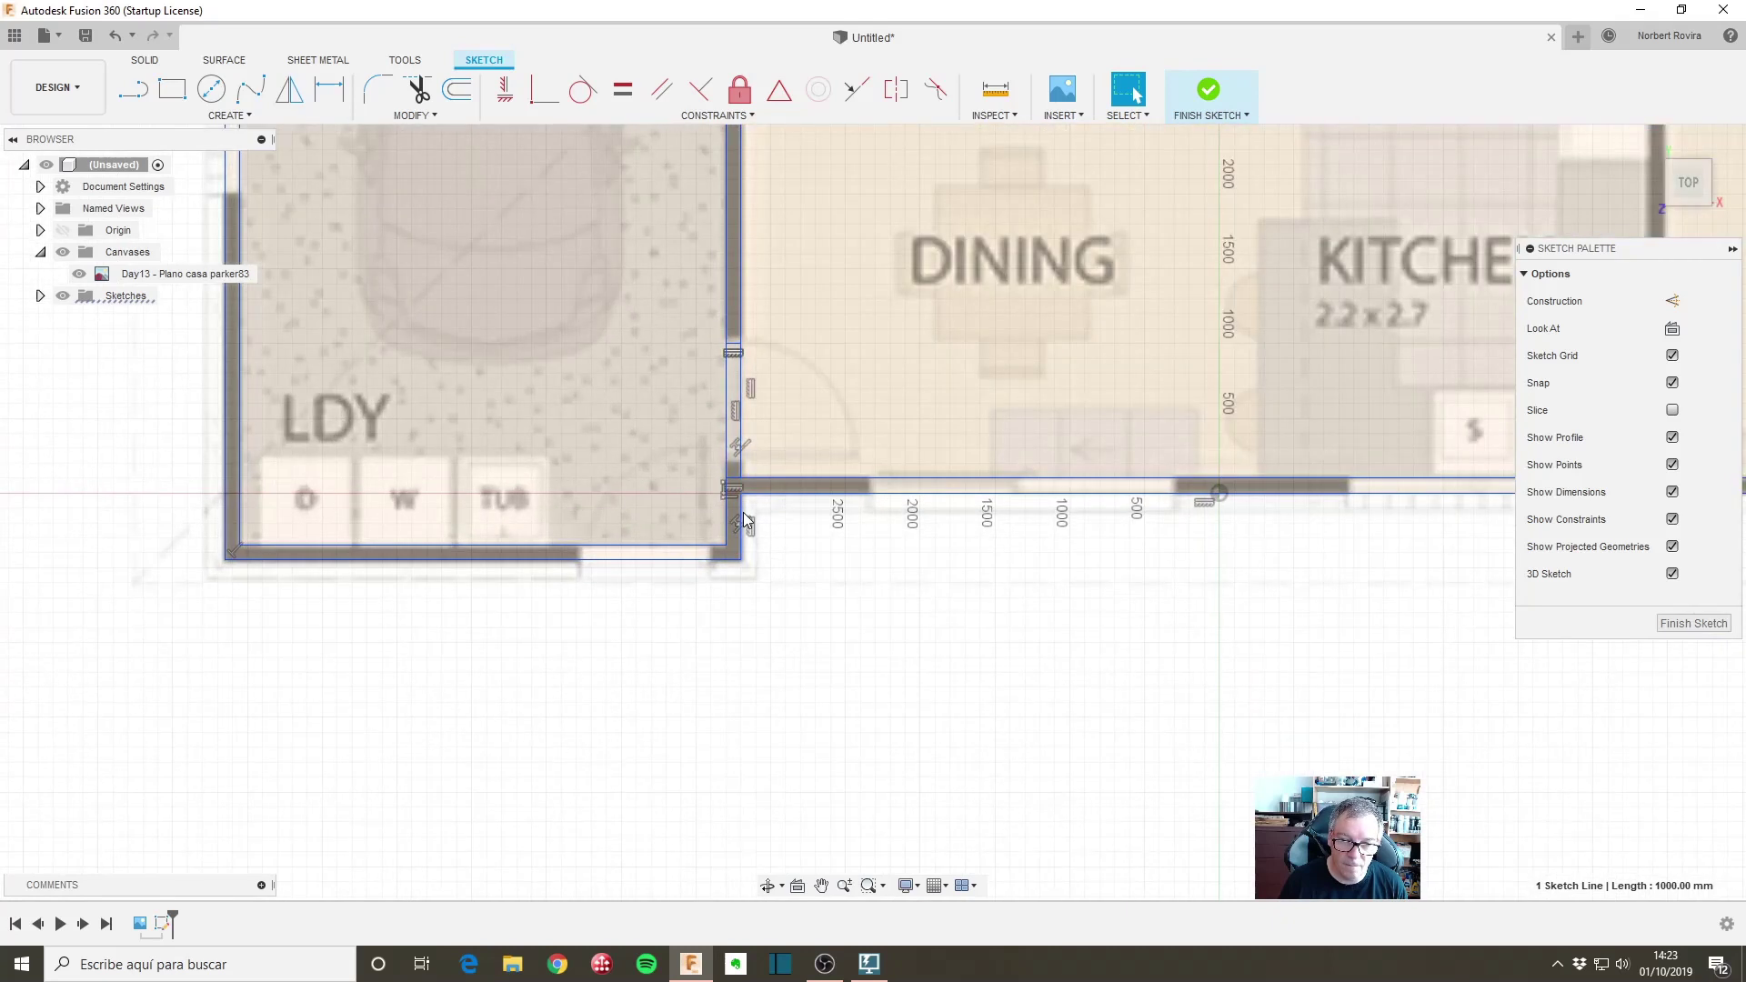
{"action": "left_click", "coordinate": [743, 514]}
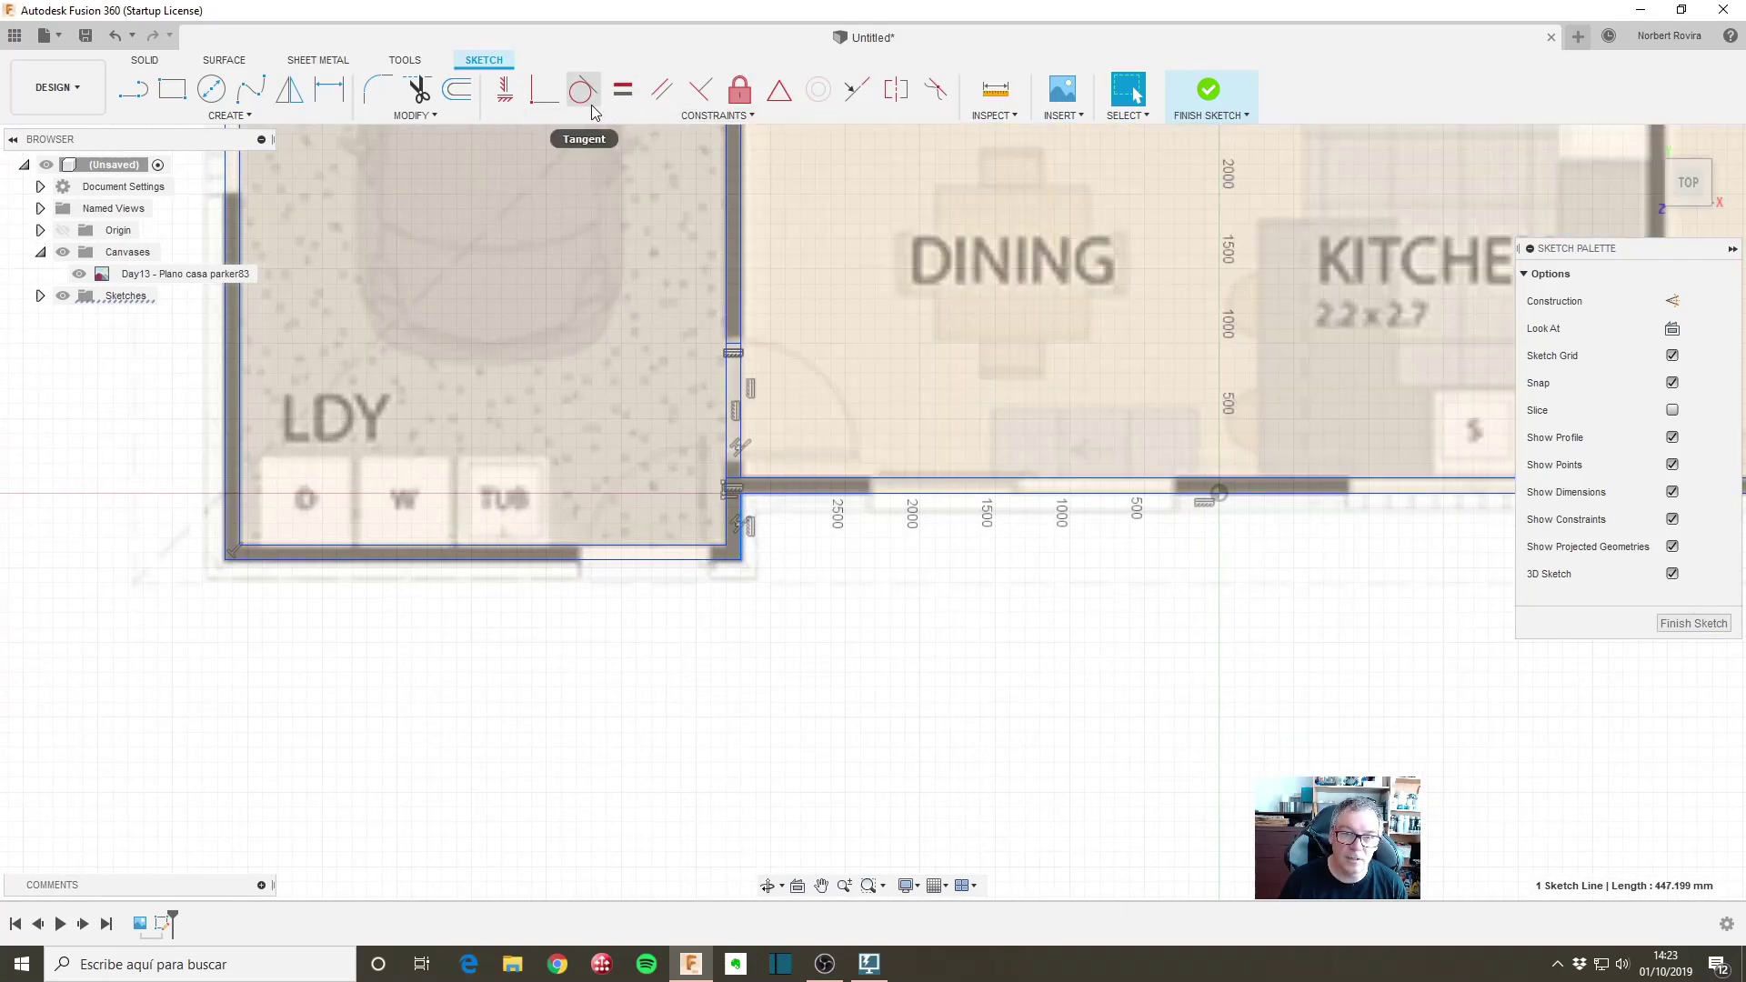
{"action": "left_click", "coordinate": [857, 88]}
Step: Reframe the view on the garage and LDY and end the constraint command
{"action": "scroll", "coordinate": [791, 414], "scroll_direction": "down", "scroll_amount": 3}
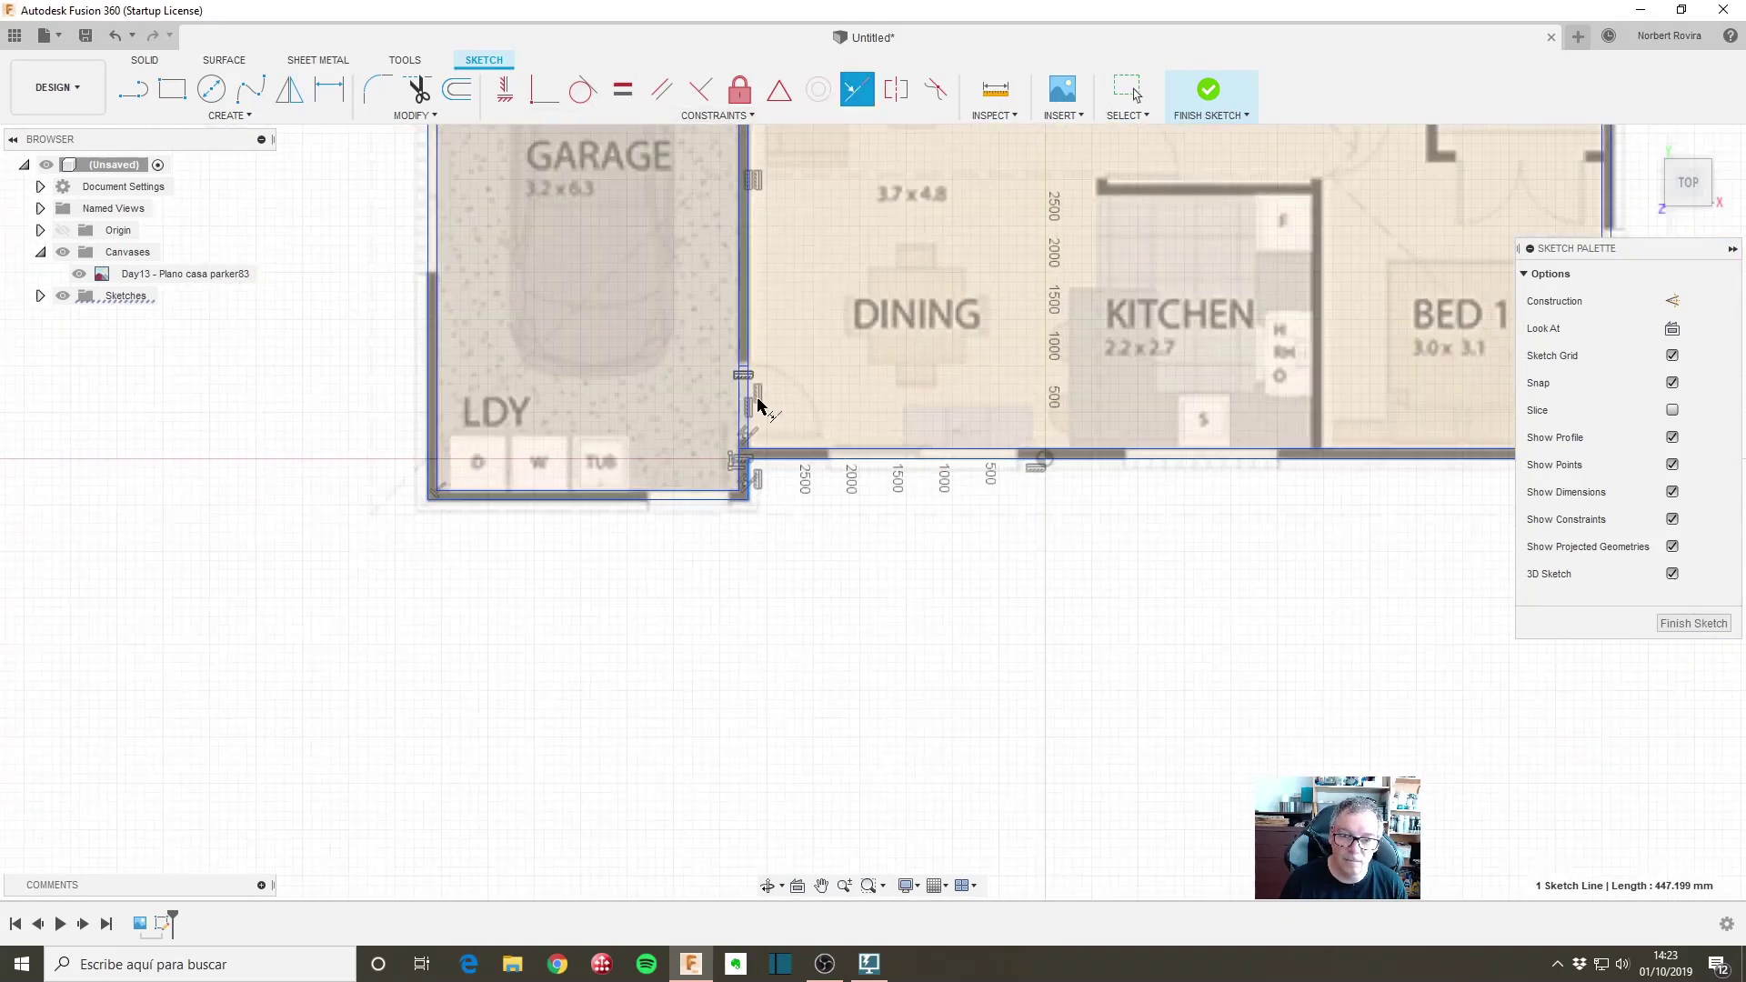
{"action": "scroll", "coordinate": [802, 303], "scroll_direction": "down", "scroll_amount": 2}
{"action": "middle_click_drag", "start_coordinate": [721, 456], "coordinate": [640, 496]}
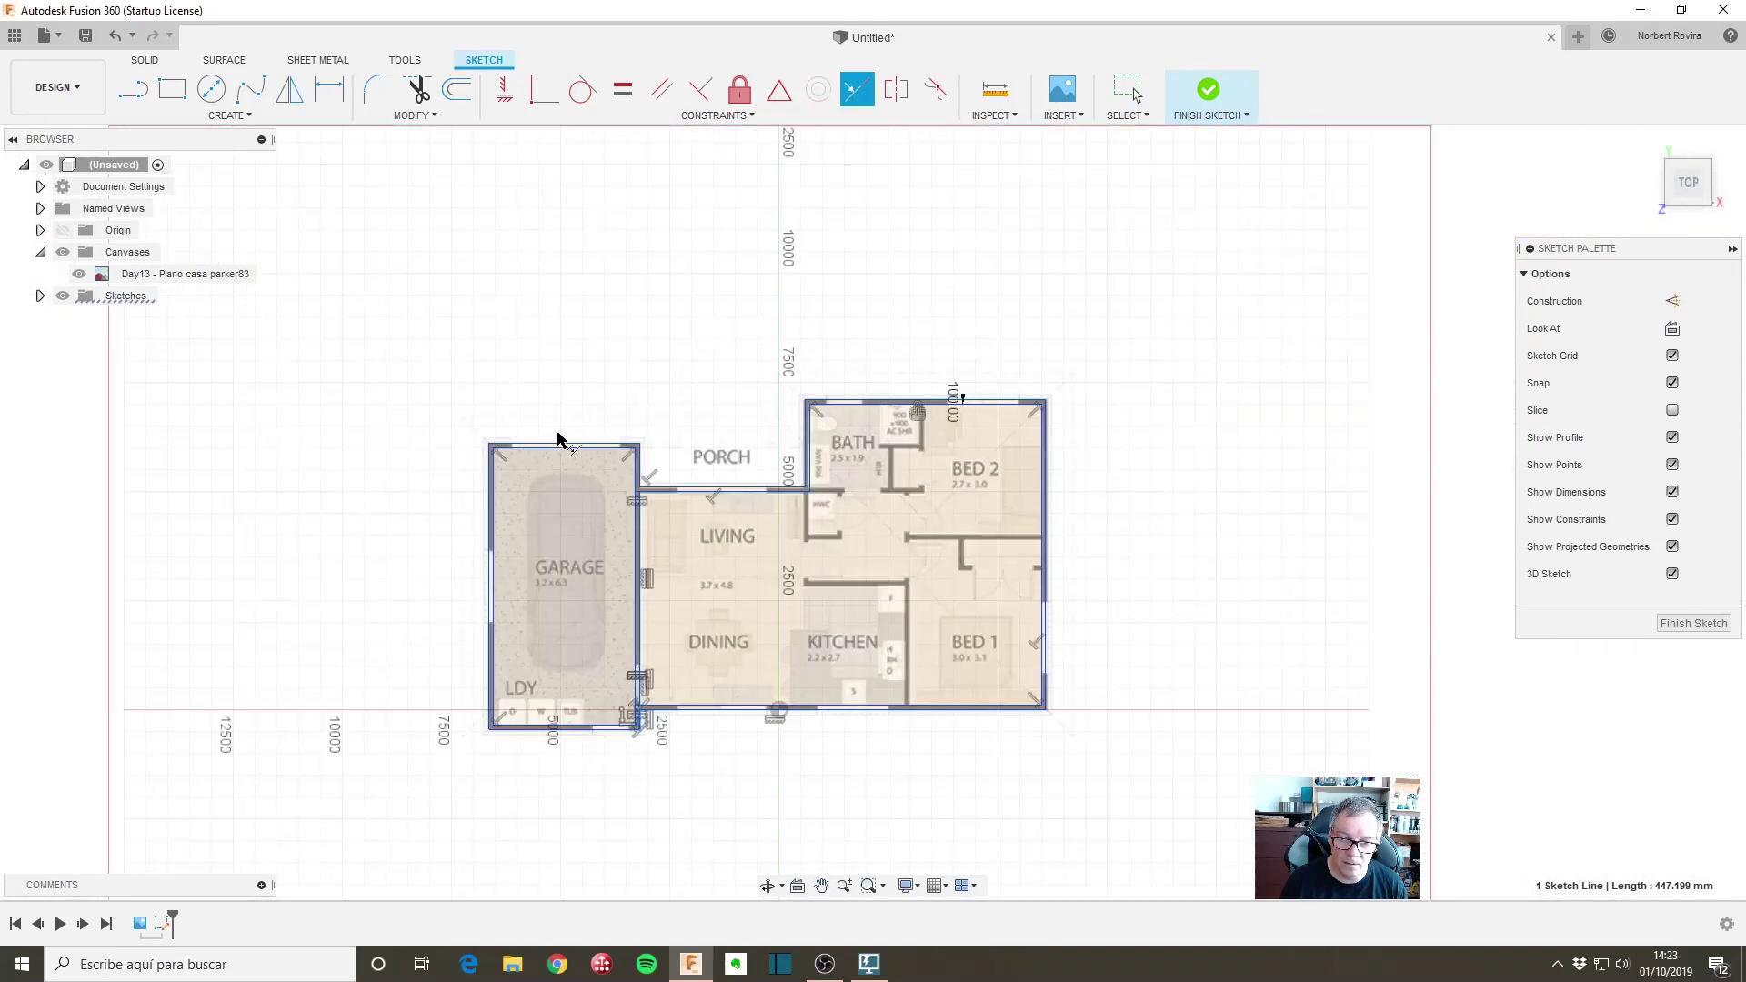
{"action": "scroll", "coordinate": [559, 439], "scroll_direction": "up", "scroll_amount": 3}
{"action": "scroll", "coordinate": [564, 441], "scroll_direction": "up", "scroll_amount": 1}
{"action": "scroll", "coordinate": [704, 707], "scroll_direction": "down", "scroll_amount": 2}
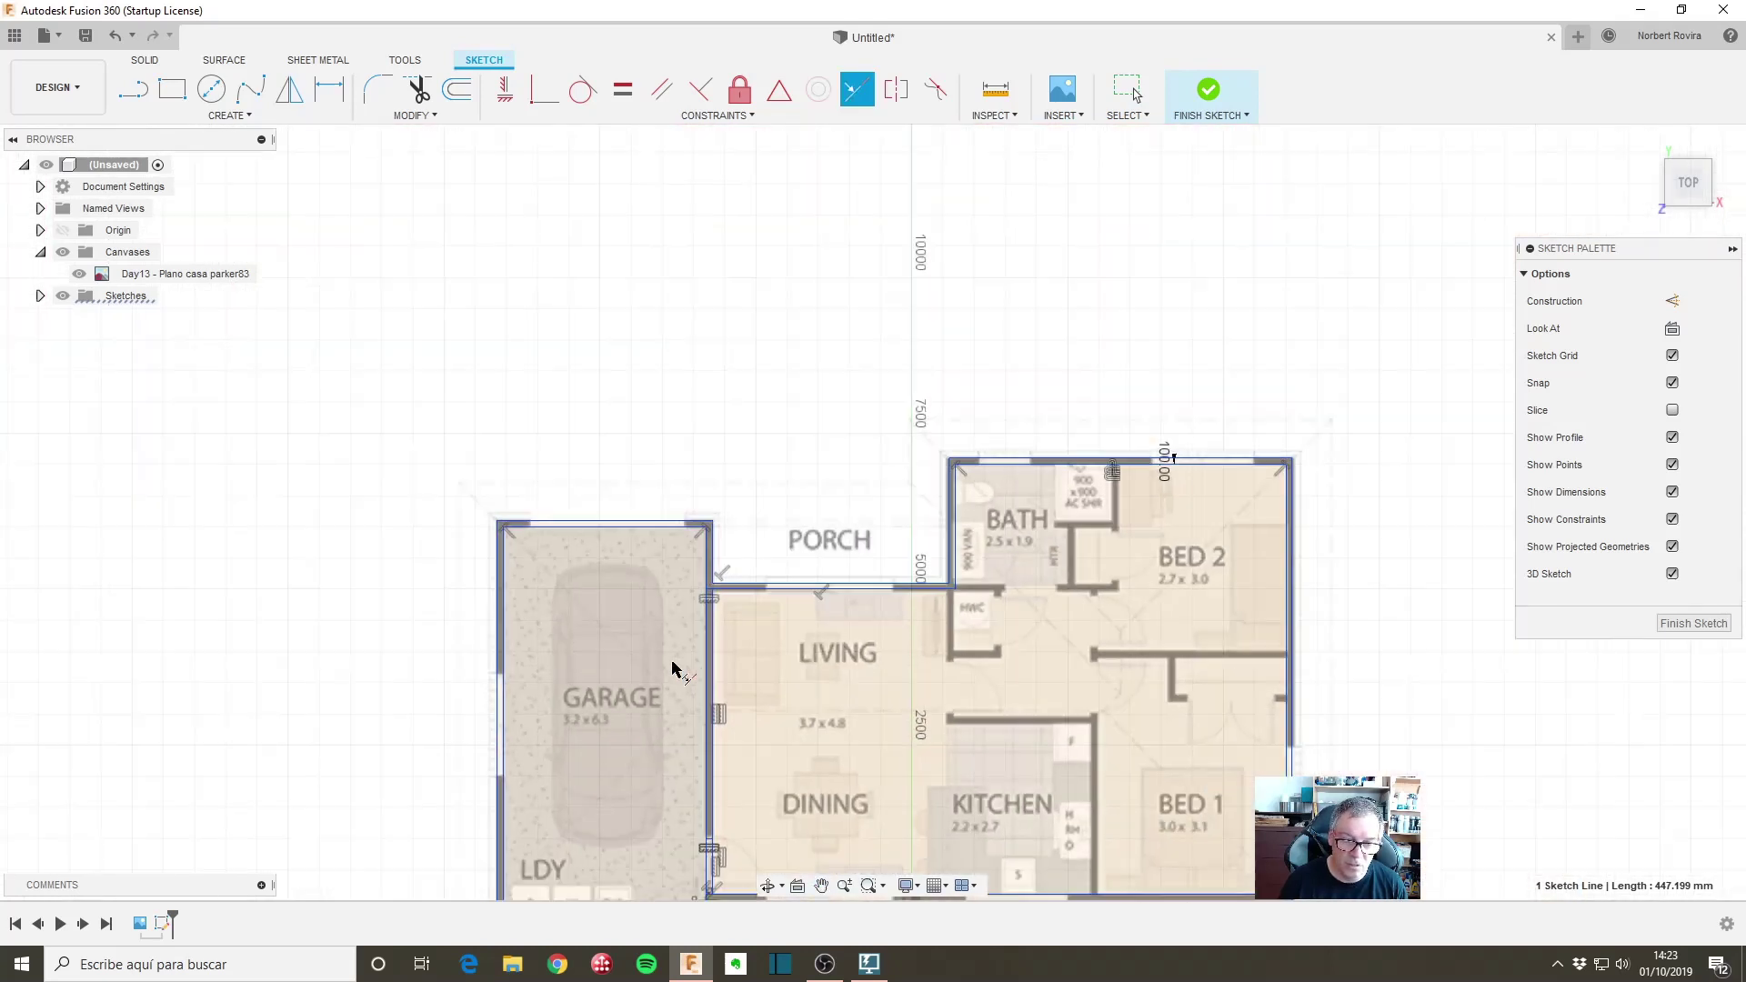
{"action": "middle_click_drag", "start_coordinate": [896, 773], "coordinate": [891, 516]}
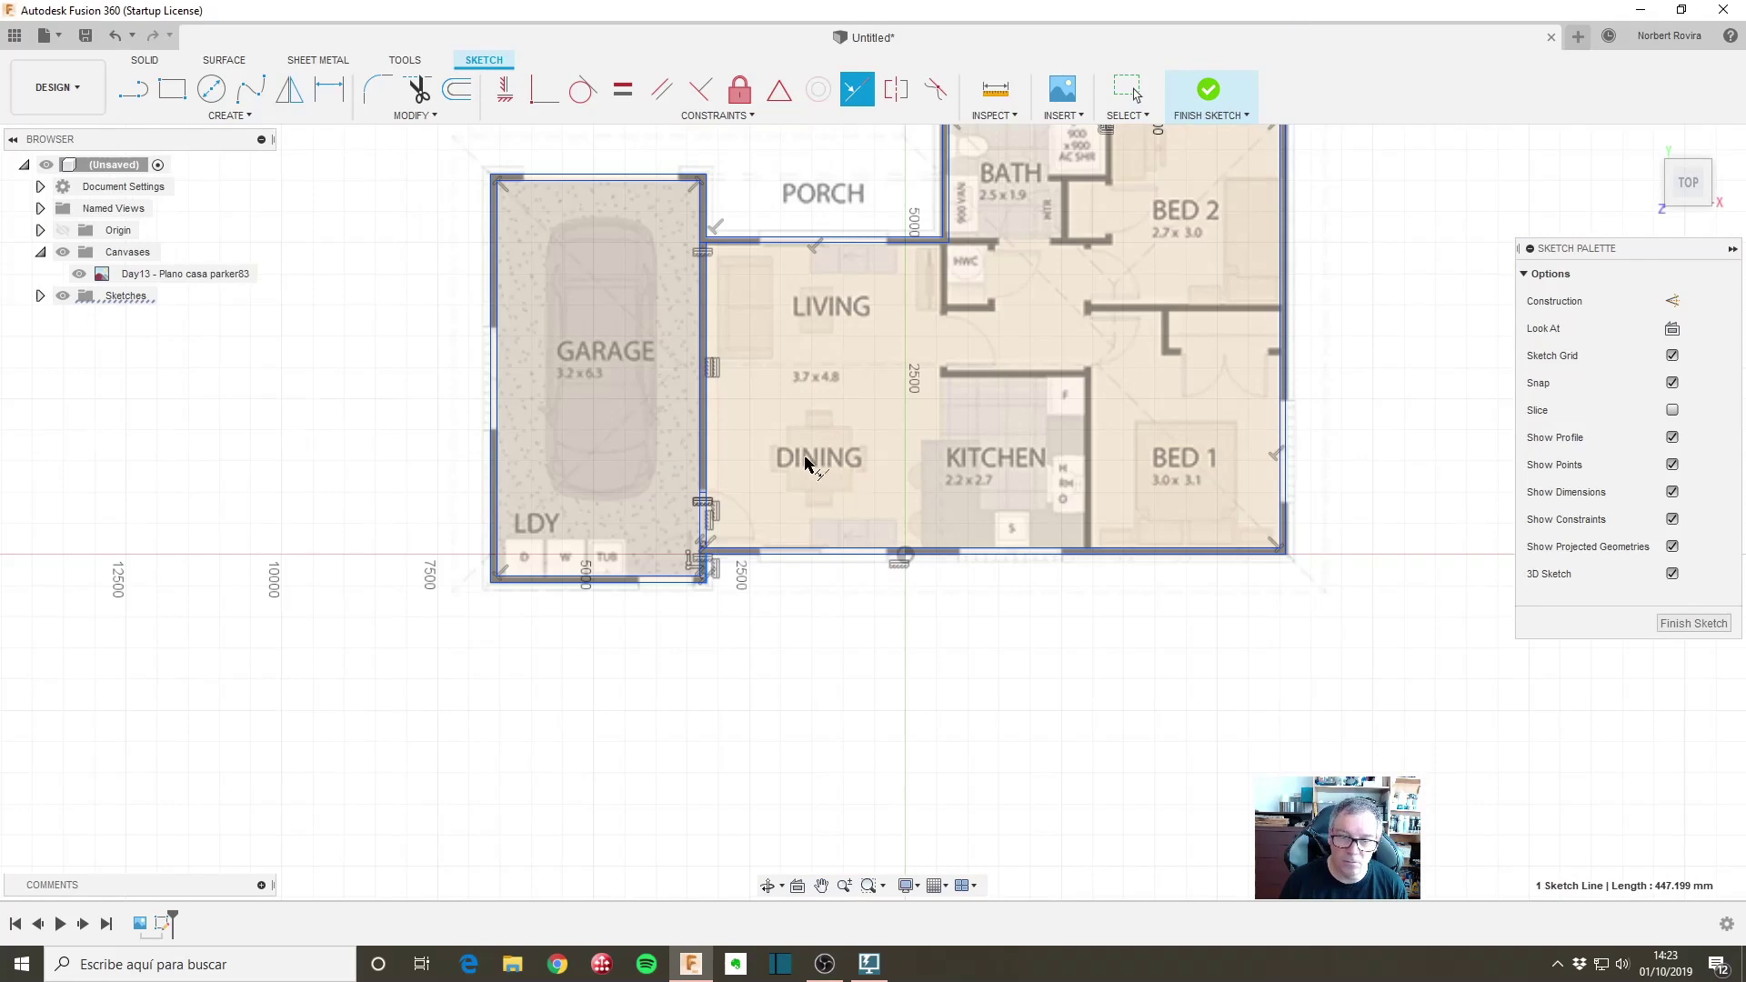
{"action": "scroll", "coordinate": [804, 463], "scroll_direction": "up", "scroll_amount": 2}
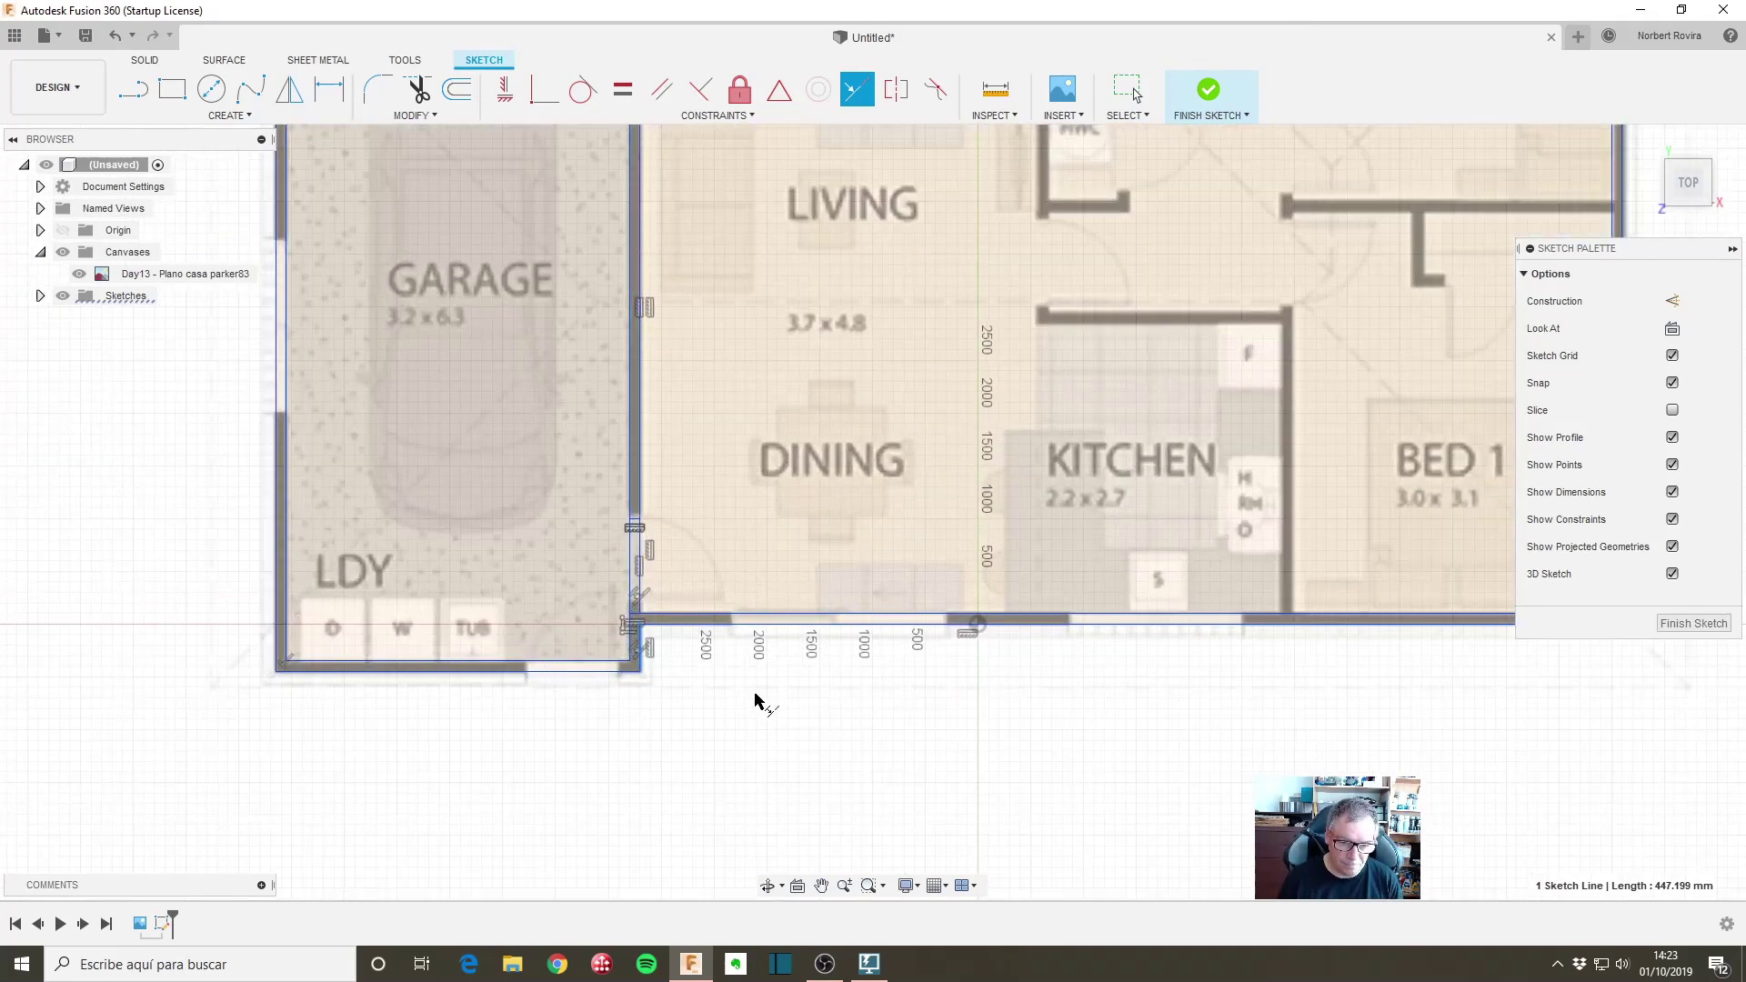
{"action": "key", "text": "Escape"}
{"action": "scroll", "coordinate": [727, 688], "scroll_direction": "up", "scroll_amount": 2}
{"action": "scroll", "coordinate": [728, 688], "scroll_direction": "up", "scroll_amount": 3}
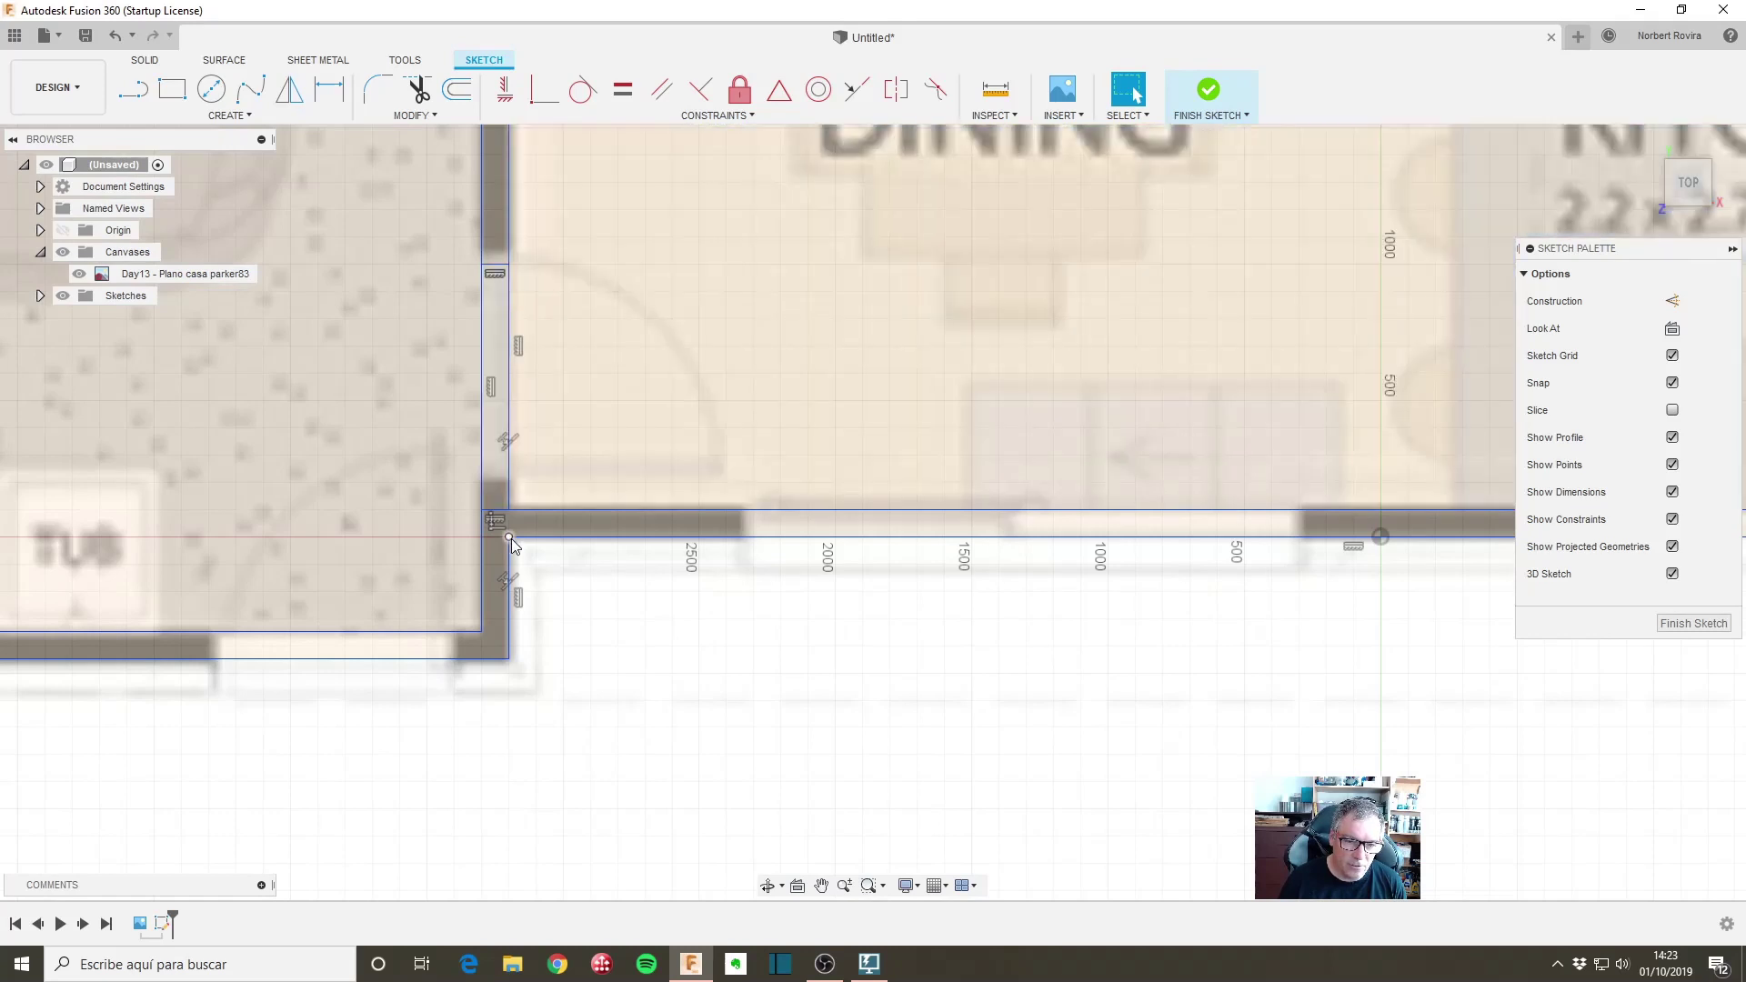
Step: Draw a short line closing the garage wall end near LDY
{"action": "key", "text": "l"}
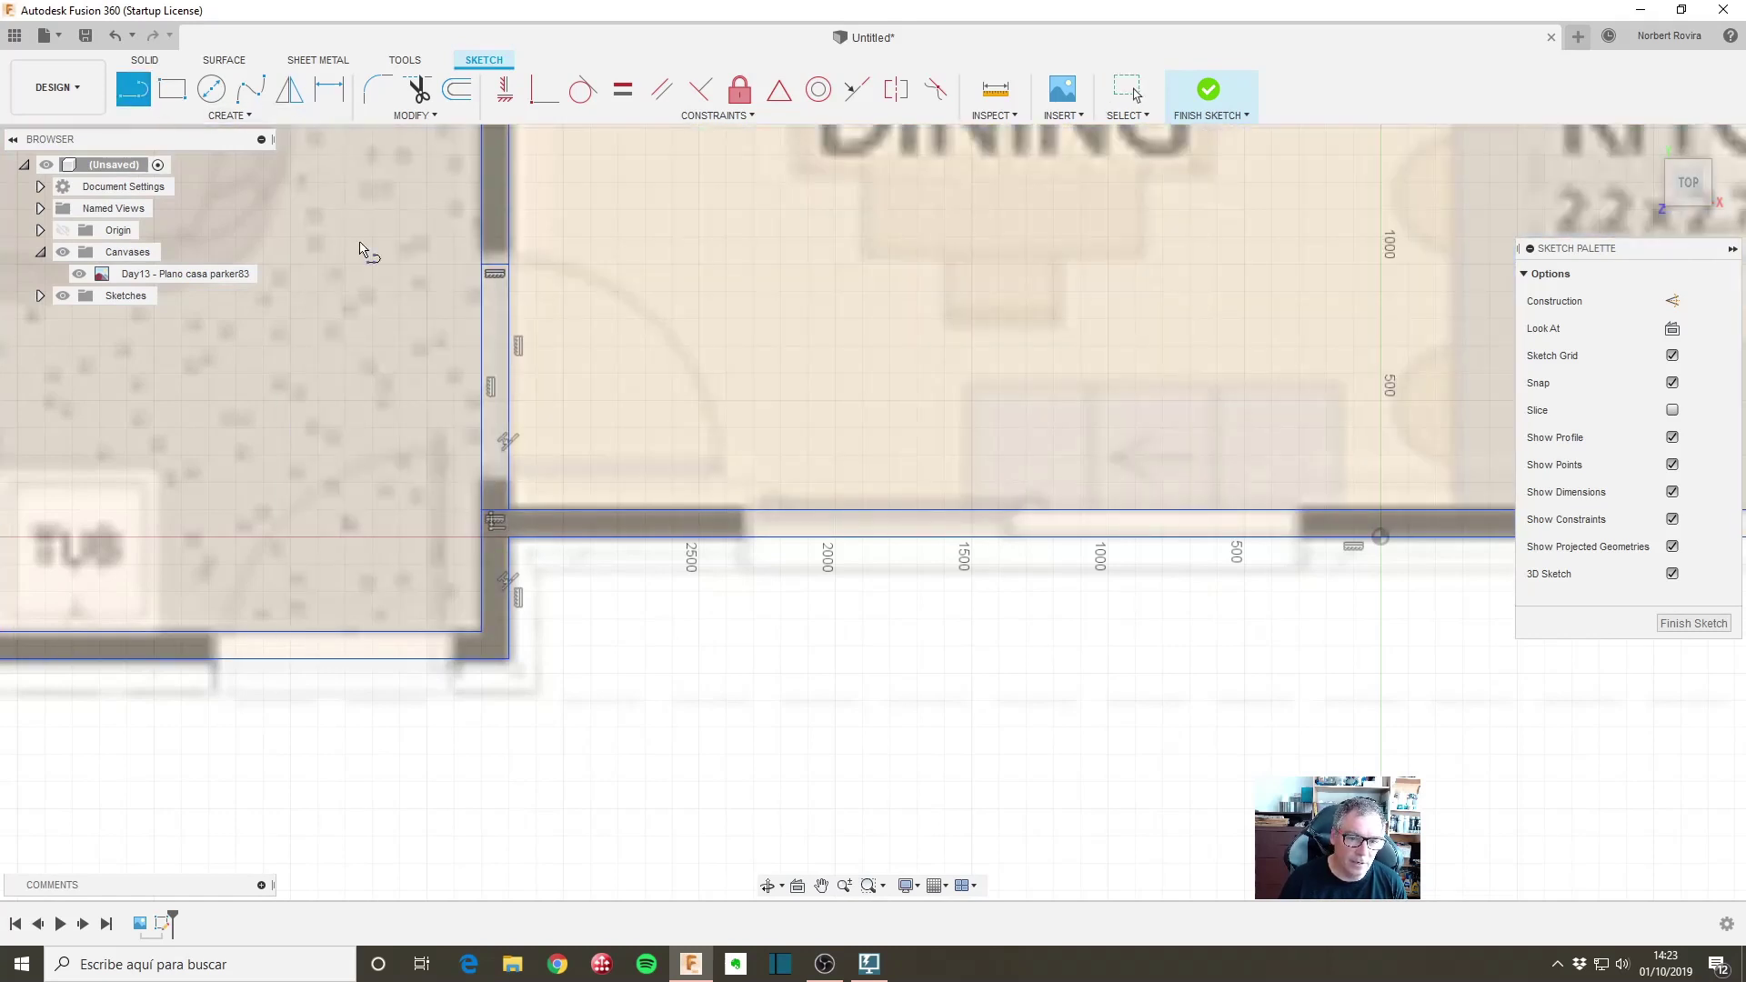
{"action": "left_click", "coordinate": [481, 482]}
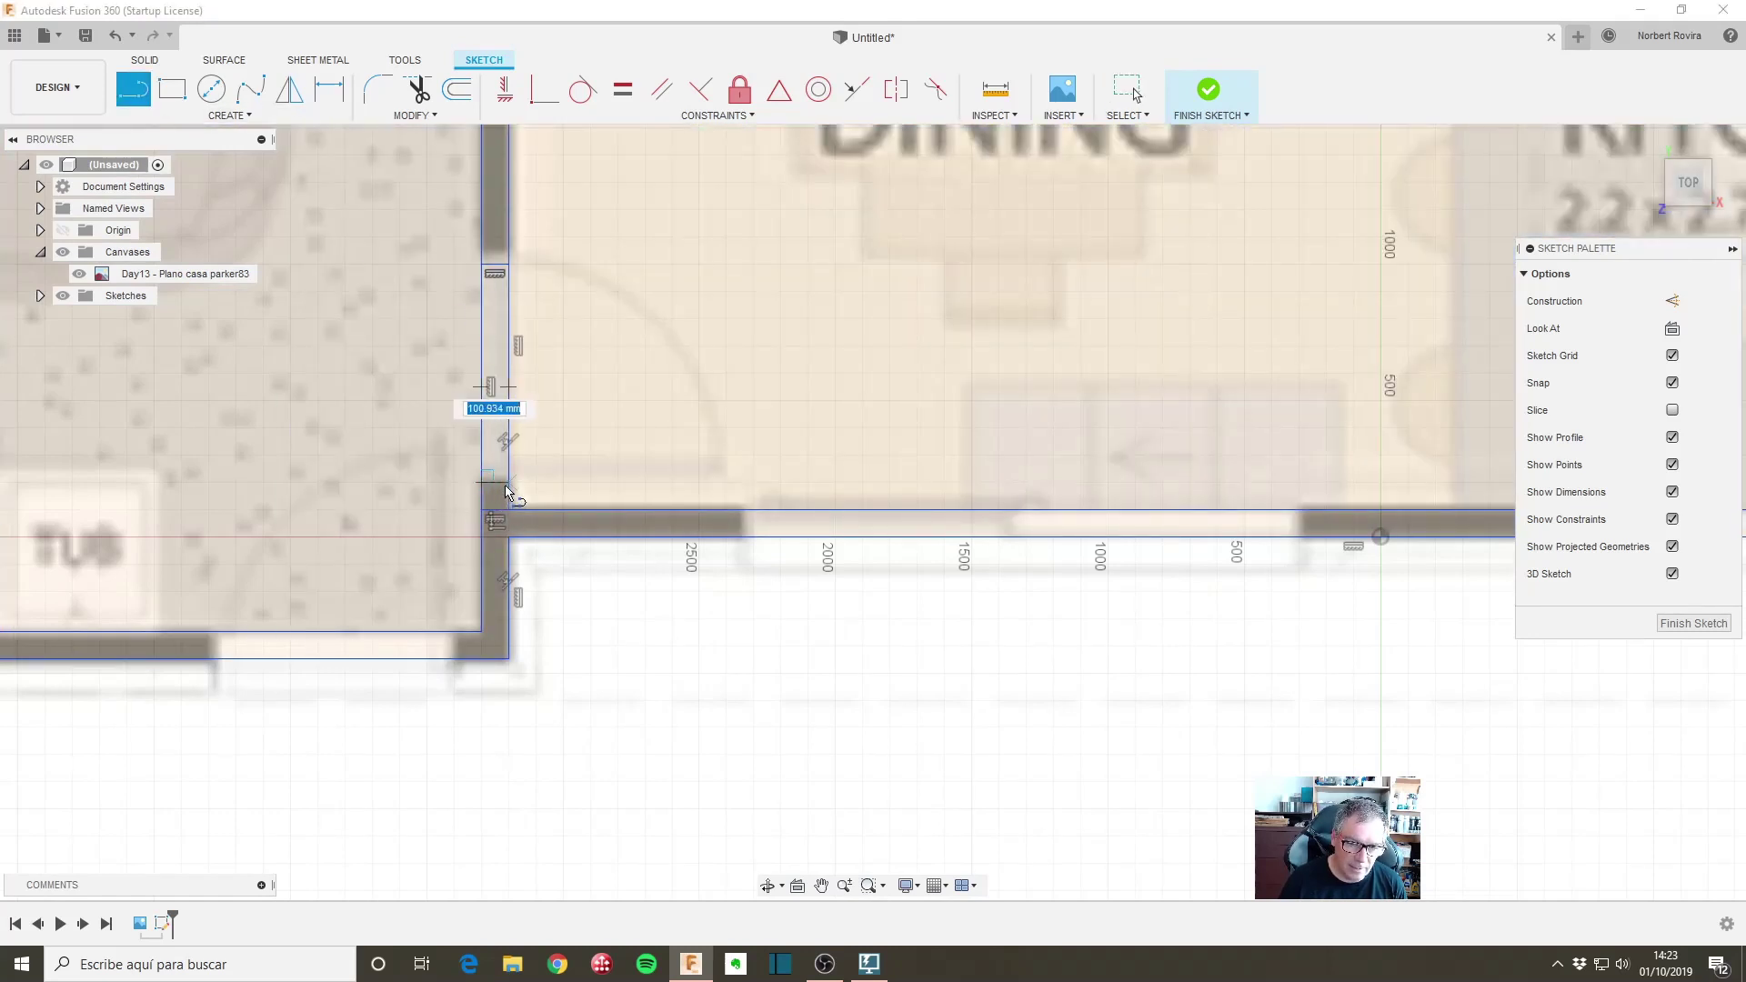
{"action": "left_click", "coordinate": [507, 483]}
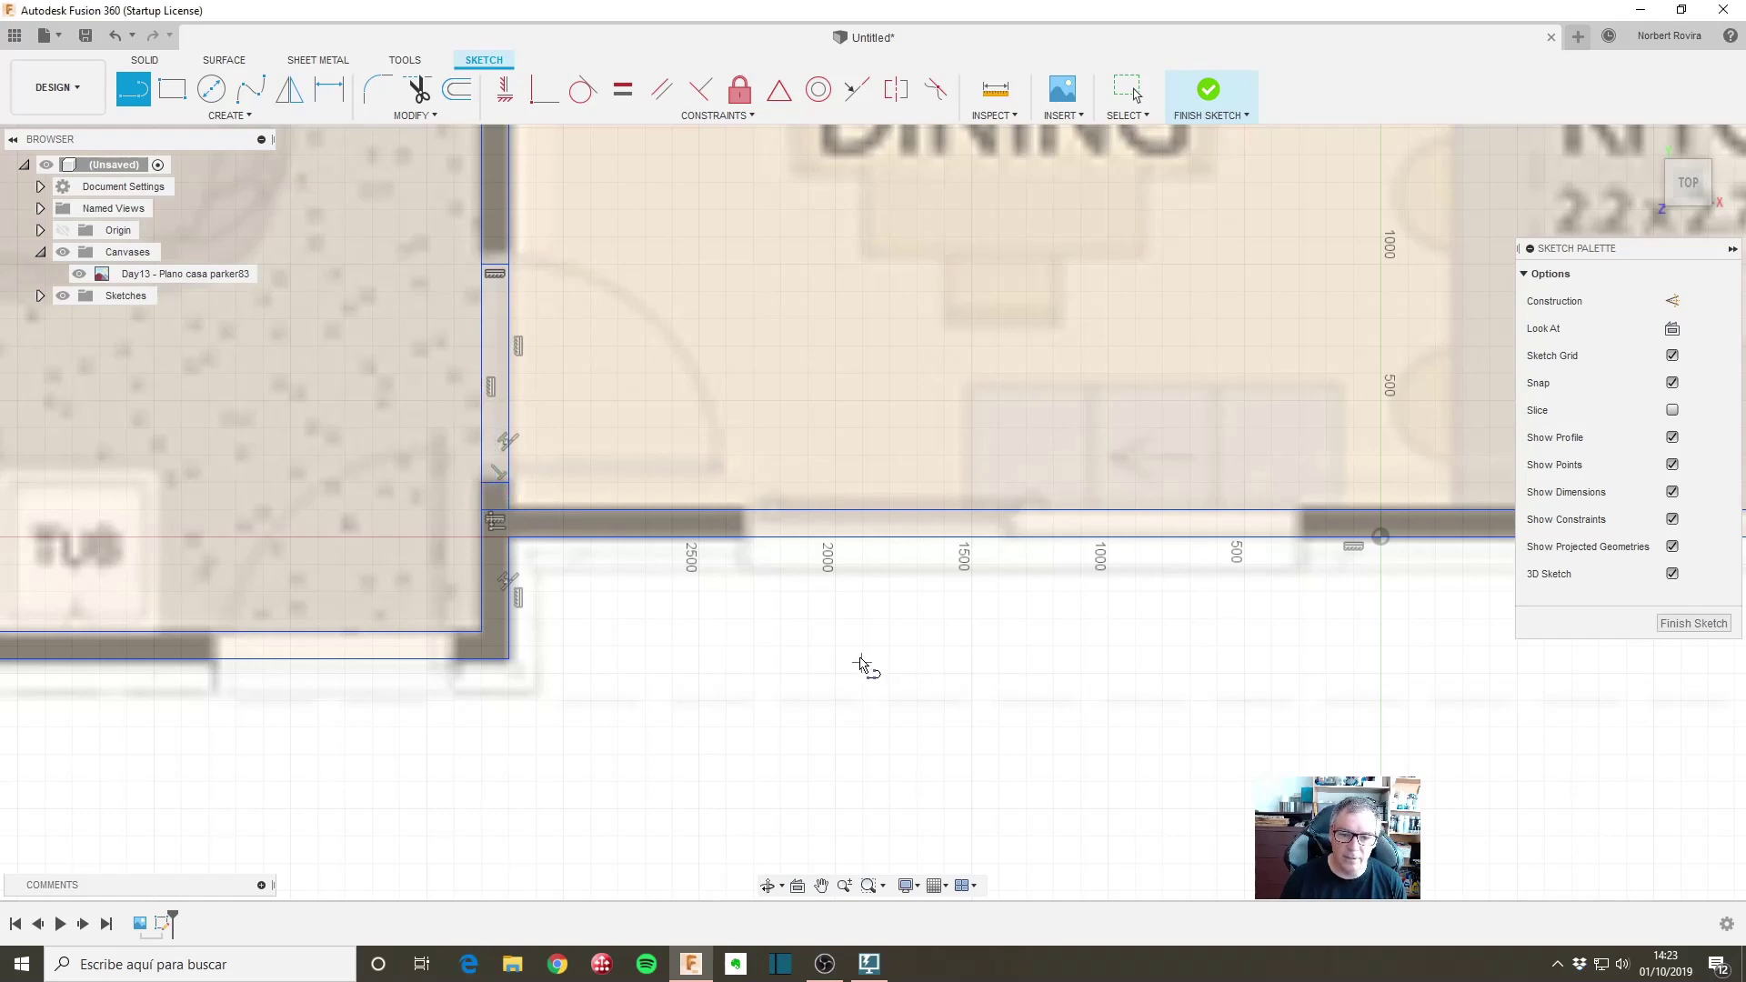
{"action": "scroll", "coordinate": [864, 664], "scroll_direction": "down", "scroll_amount": 3}
{"action": "scroll", "coordinate": [798, 611], "scroll_direction": "down", "scroll_amount": 3}
{"action": "middle_click_drag", "start_coordinate": [909, 591], "coordinate": [718, 591]}
{"action": "scroll", "coordinate": [552, 531], "scroll_direction": "up", "scroll_amount": 4}
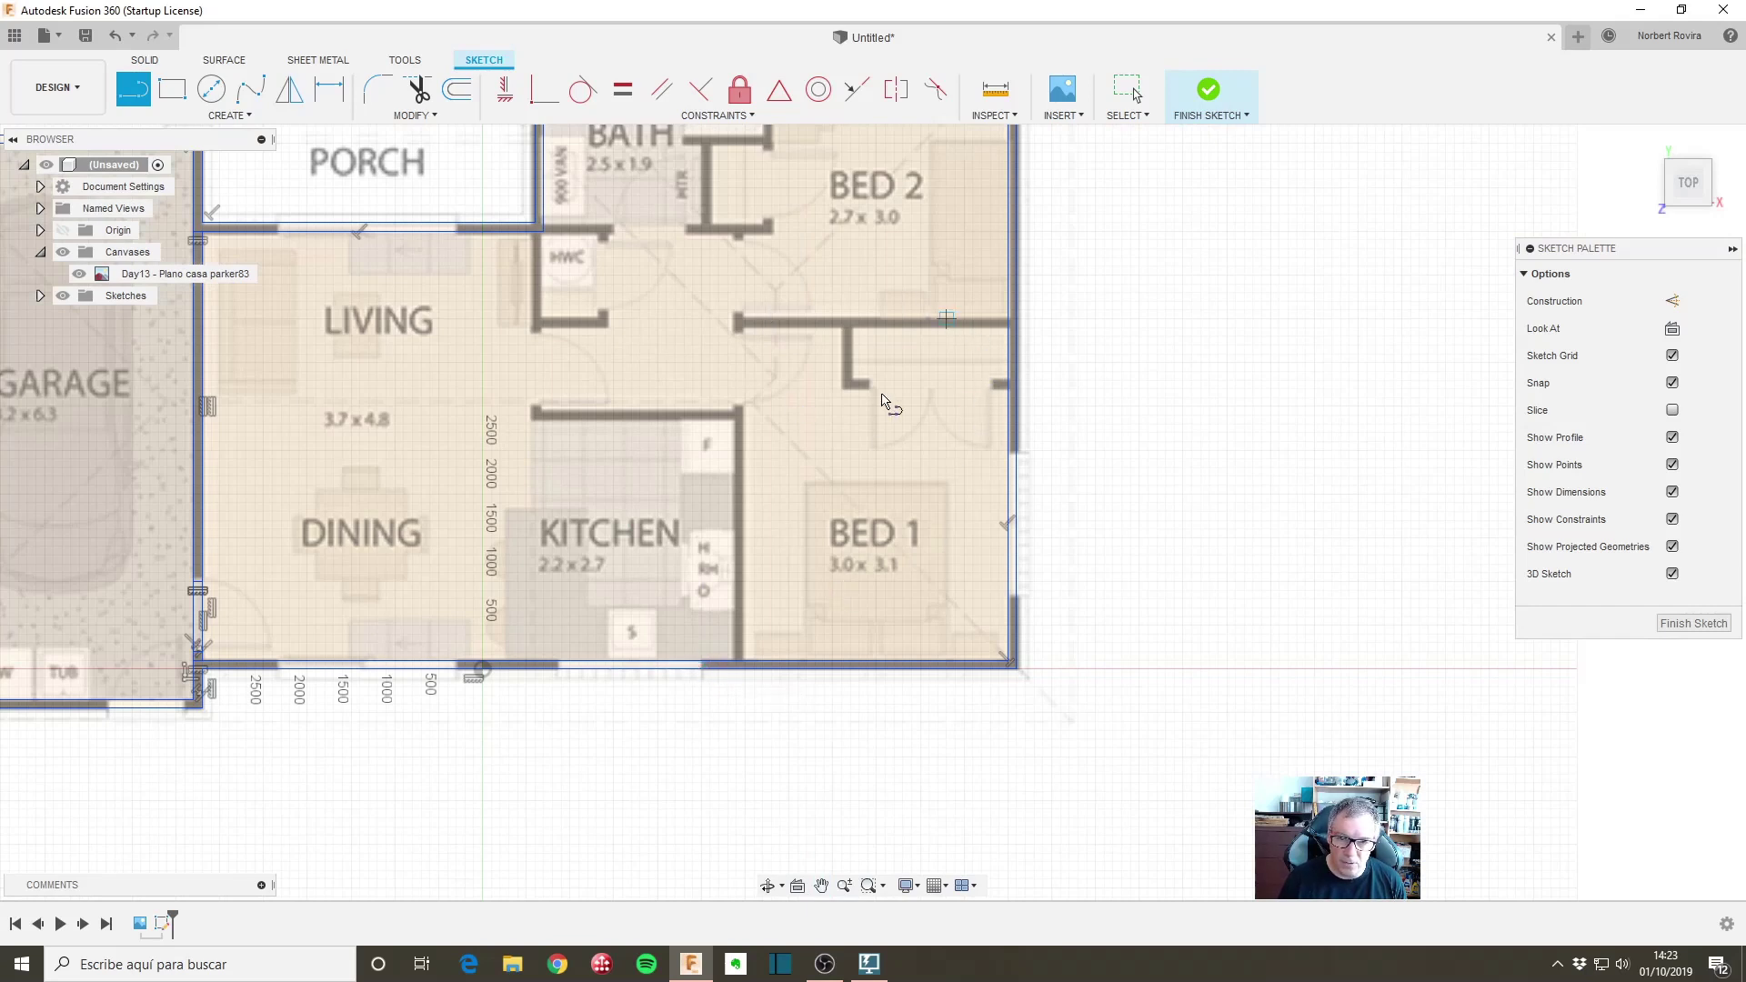
Step: Draw a 3000 × 100 mm wall rectangle from the Bed 1 wall corner
{"action": "left_click", "coordinate": [171, 91]}
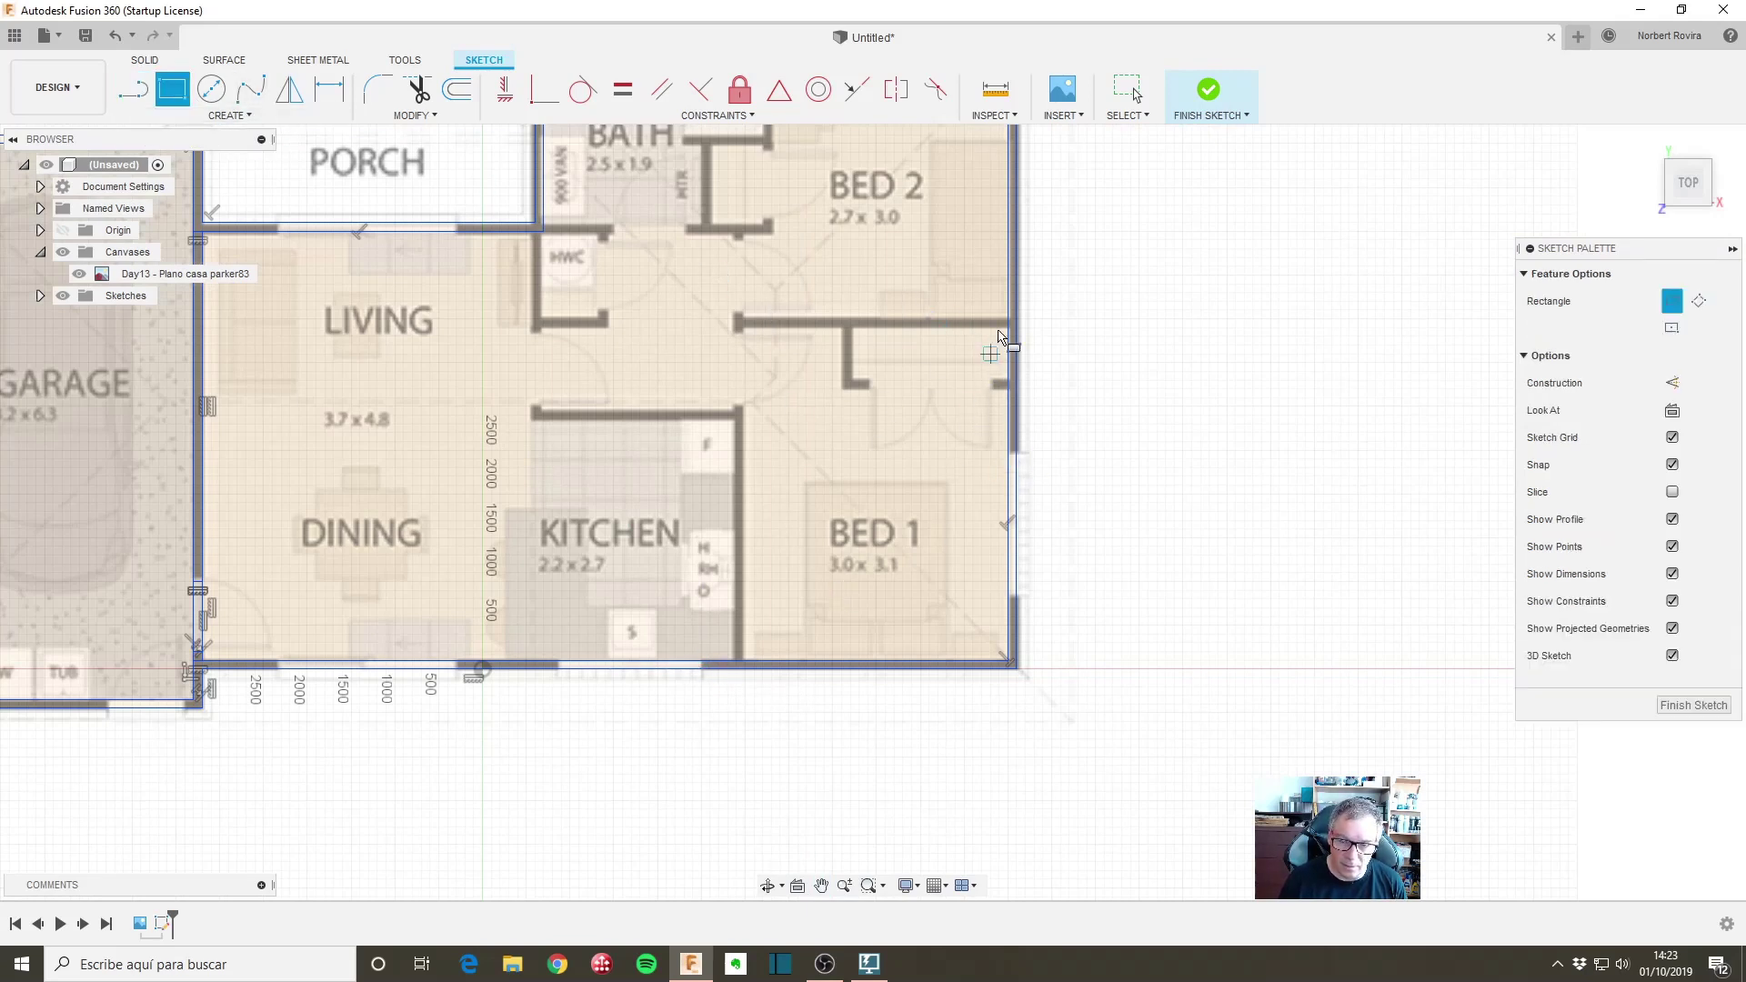
{"action": "left_click", "coordinate": [1010, 320]}
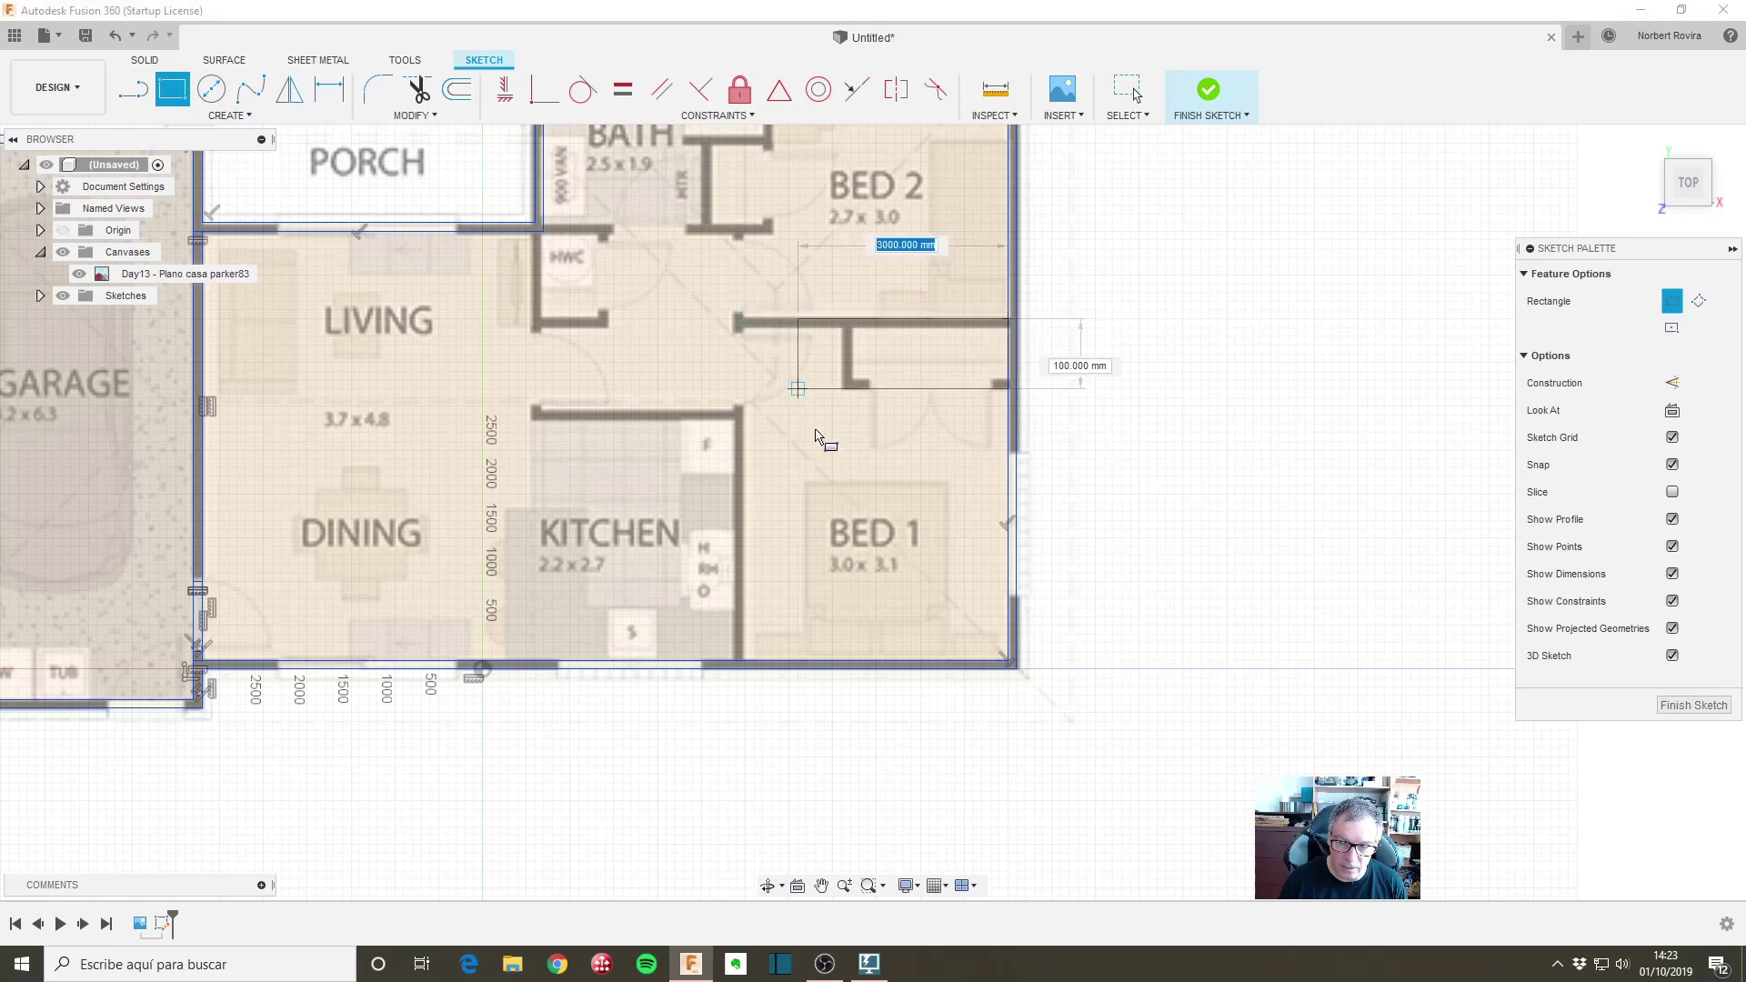
{"action": "left_click", "coordinate": [737, 661]}
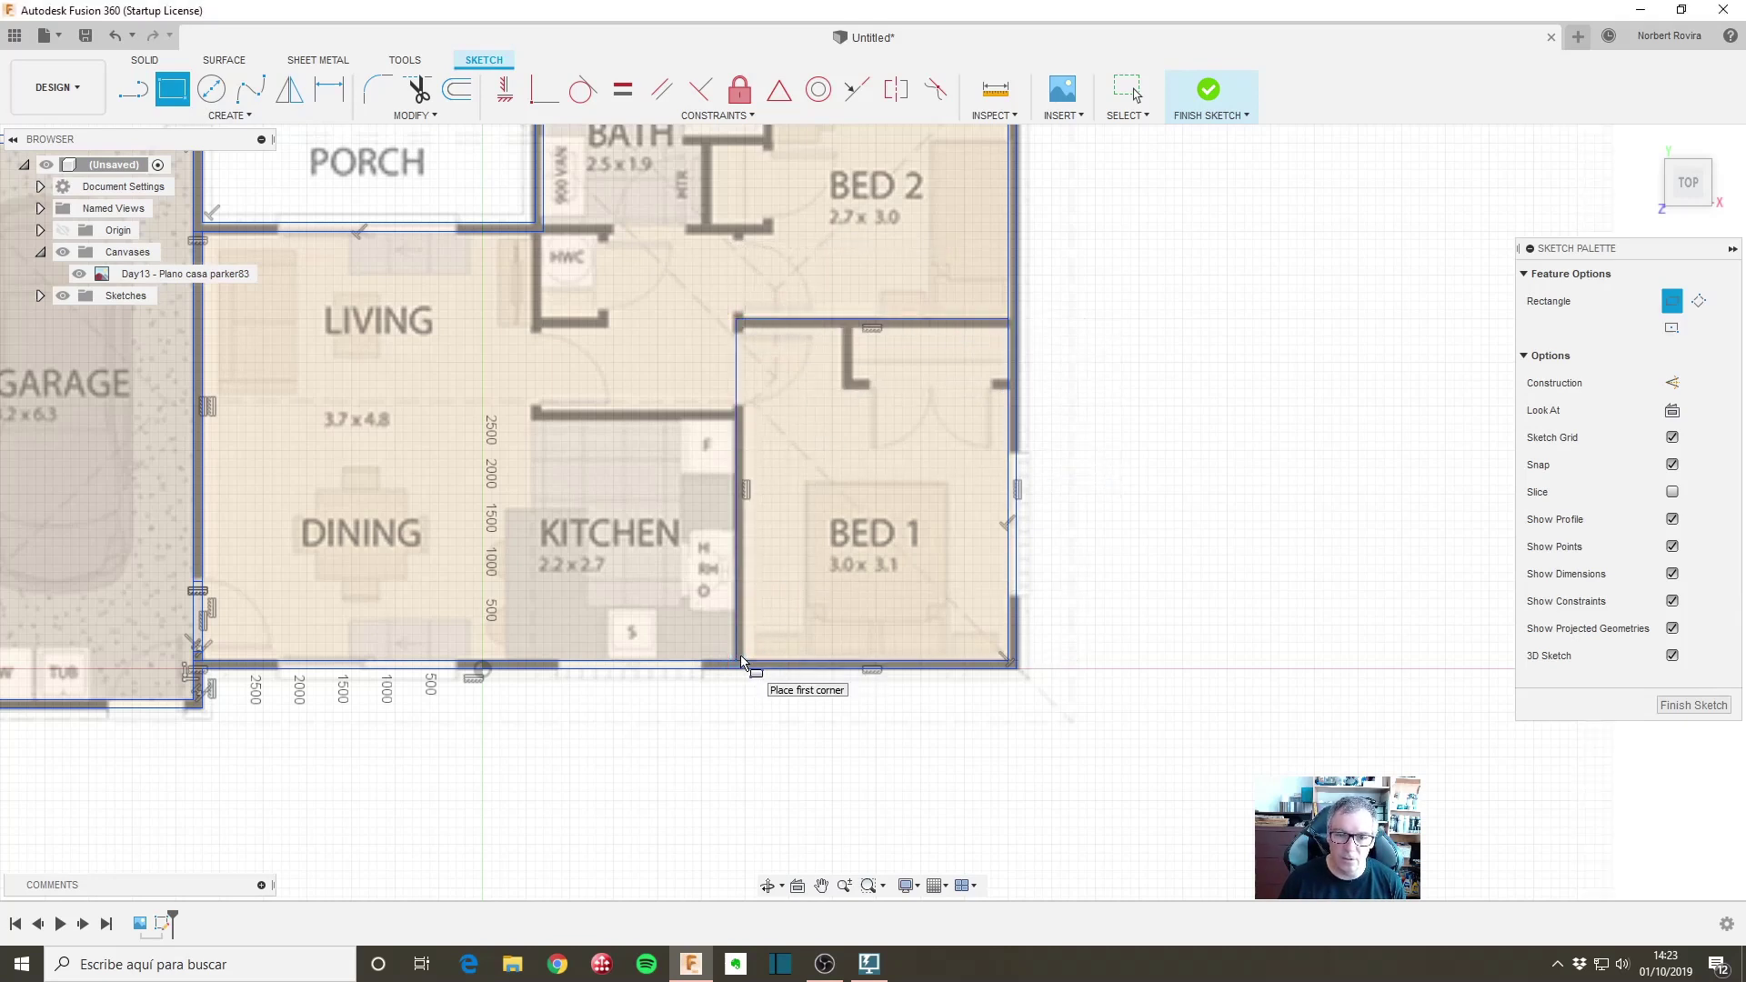
{"action": "key", "text": "Escape"}
{"action": "scroll", "coordinate": [636, 345], "scroll_direction": "down", "scroll_amount": 2}
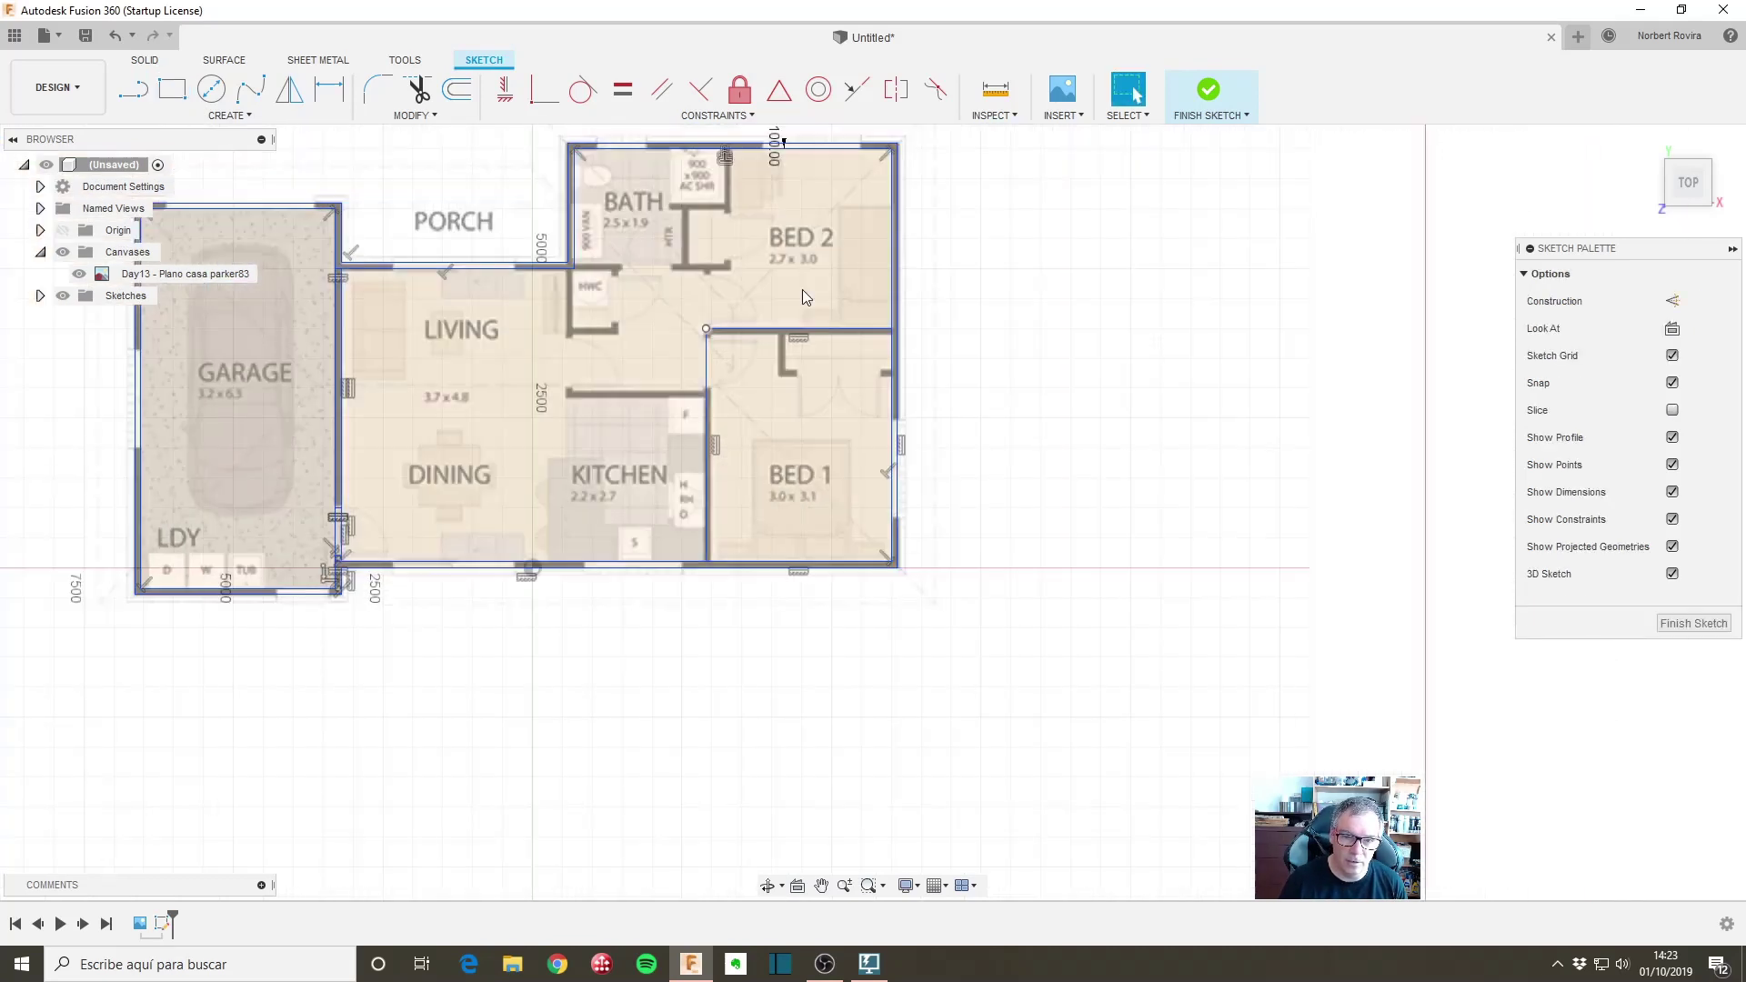
{"action": "scroll", "coordinate": [595, 269], "scroll_direction": "up", "scroll_amount": 2}
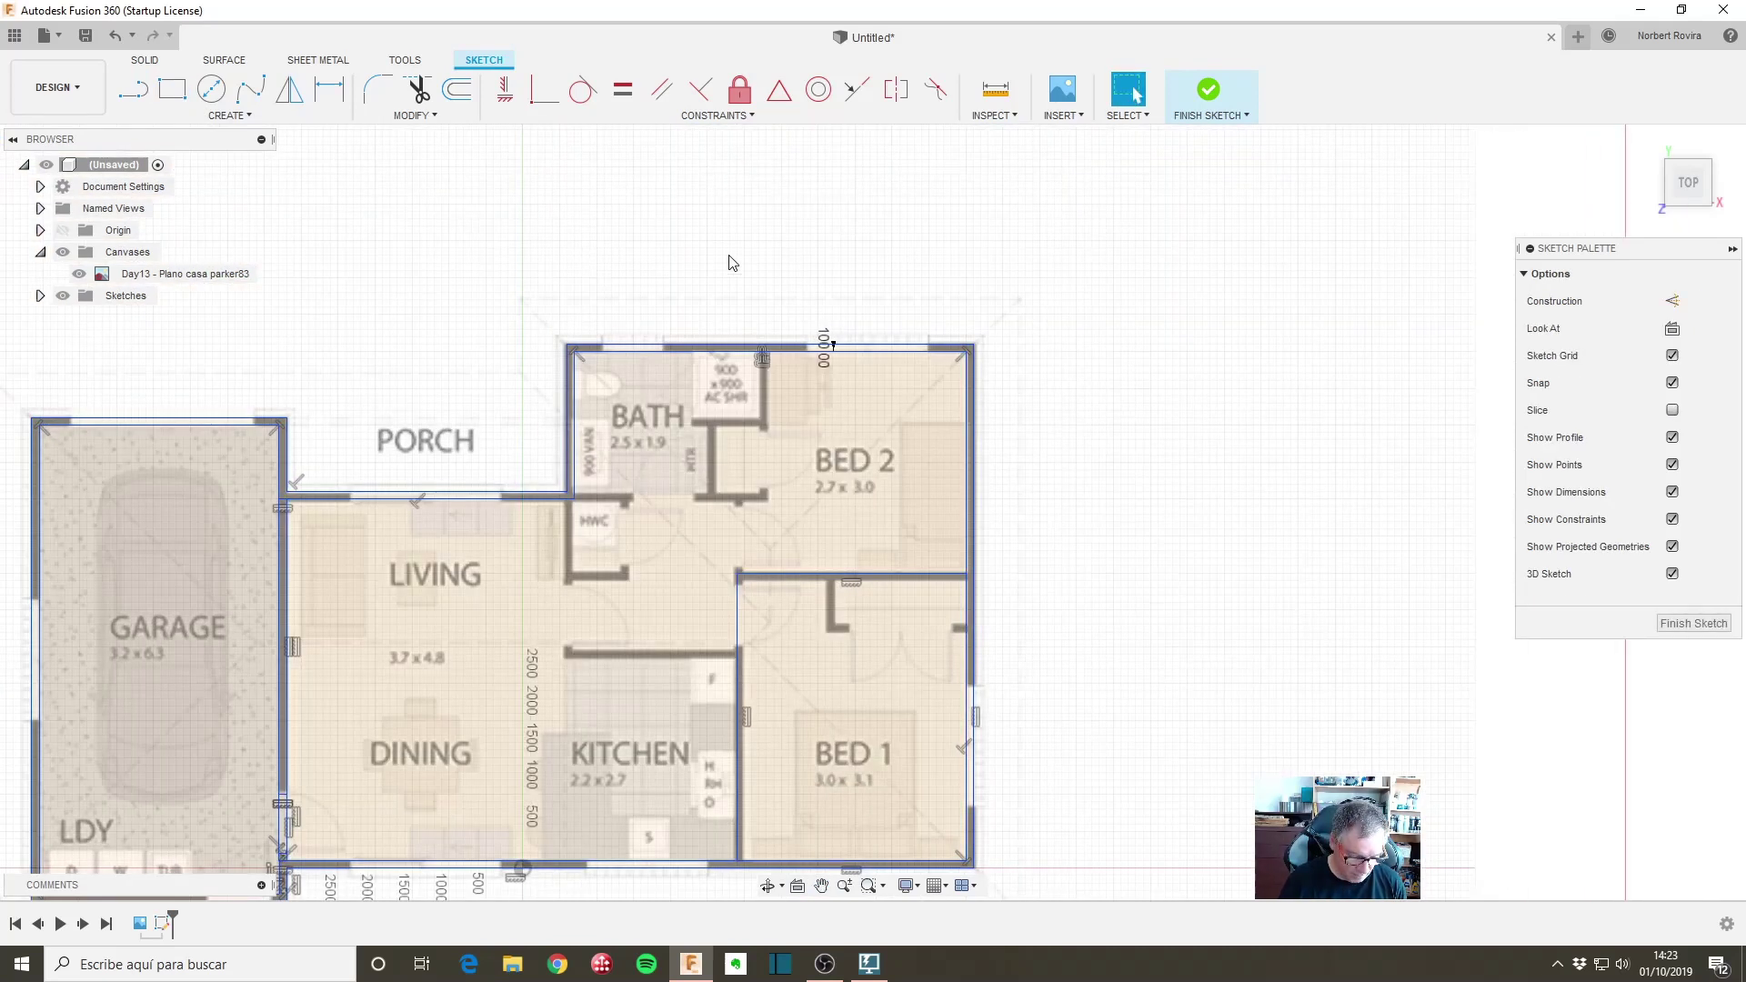
Step: Draw a 2600 × 2000 mm rectangle outlining the BATH area
{"action": "left_click", "coordinate": [172, 89]}
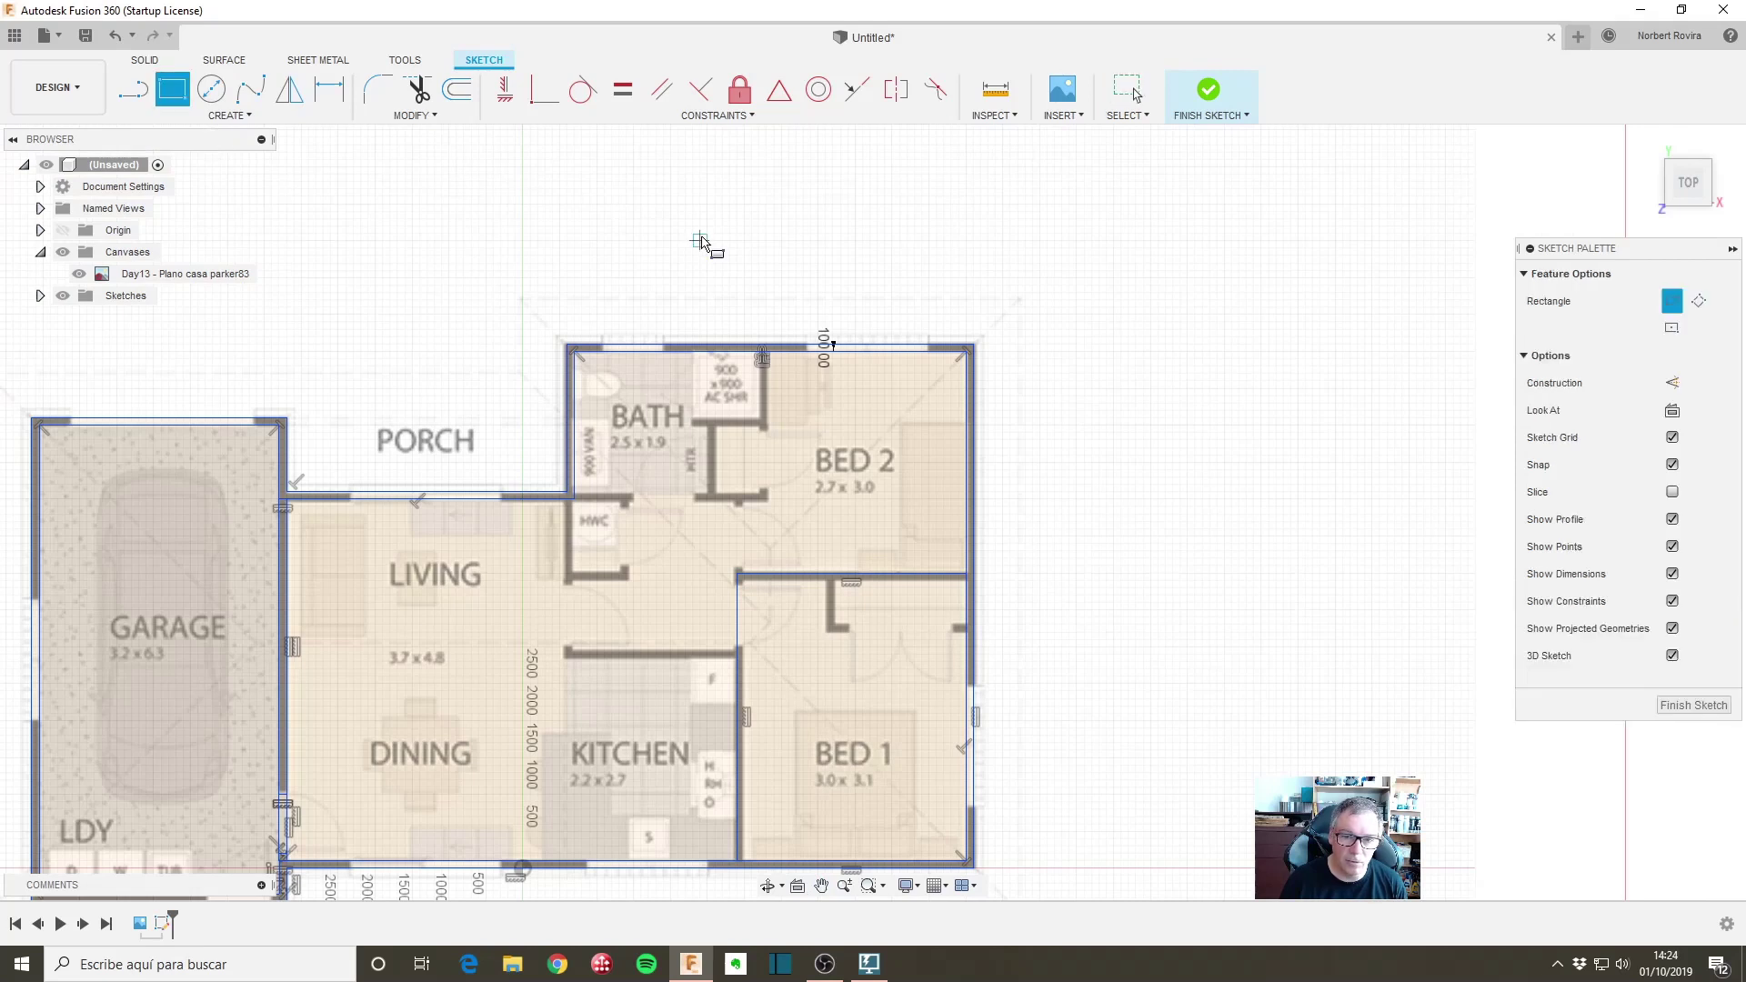
{"action": "left_click", "coordinate": [580, 499]}
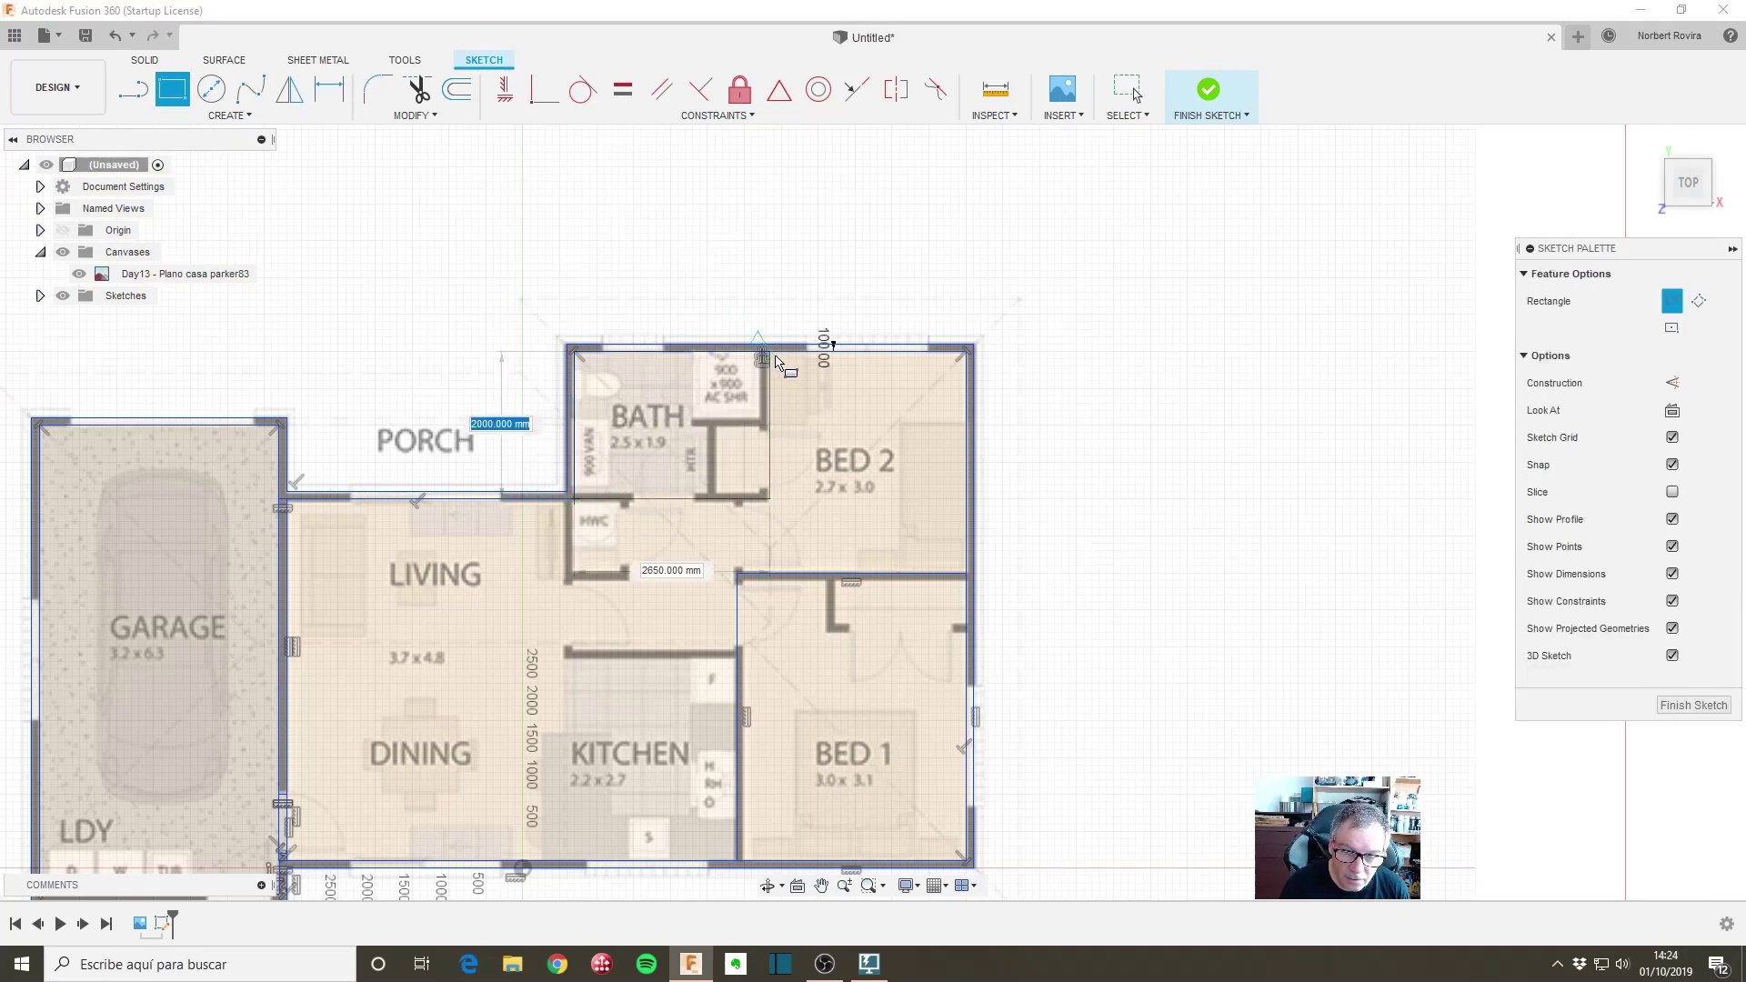
{"action": "scroll", "coordinate": [770, 359], "scroll_direction": "up", "scroll_amount": 2}
{"action": "scroll", "coordinate": [767, 345], "scroll_direction": "up", "scroll_amount": 2}
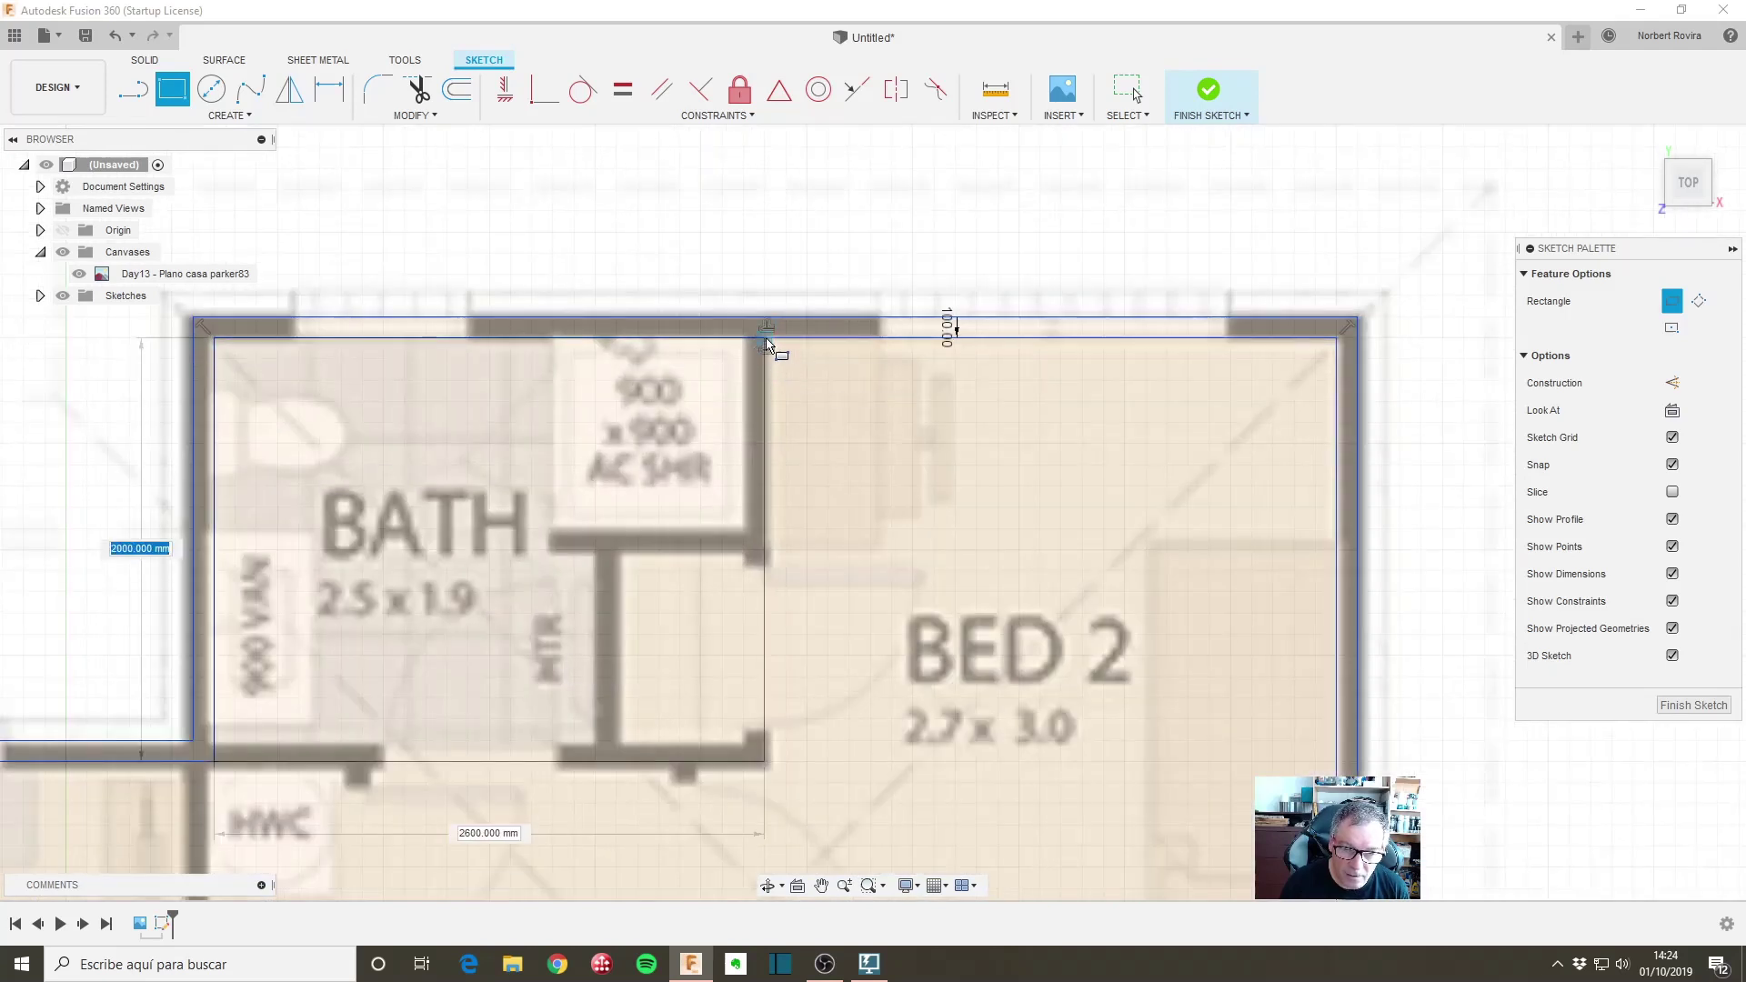
{"action": "left_click", "coordinate": [766, 345]}
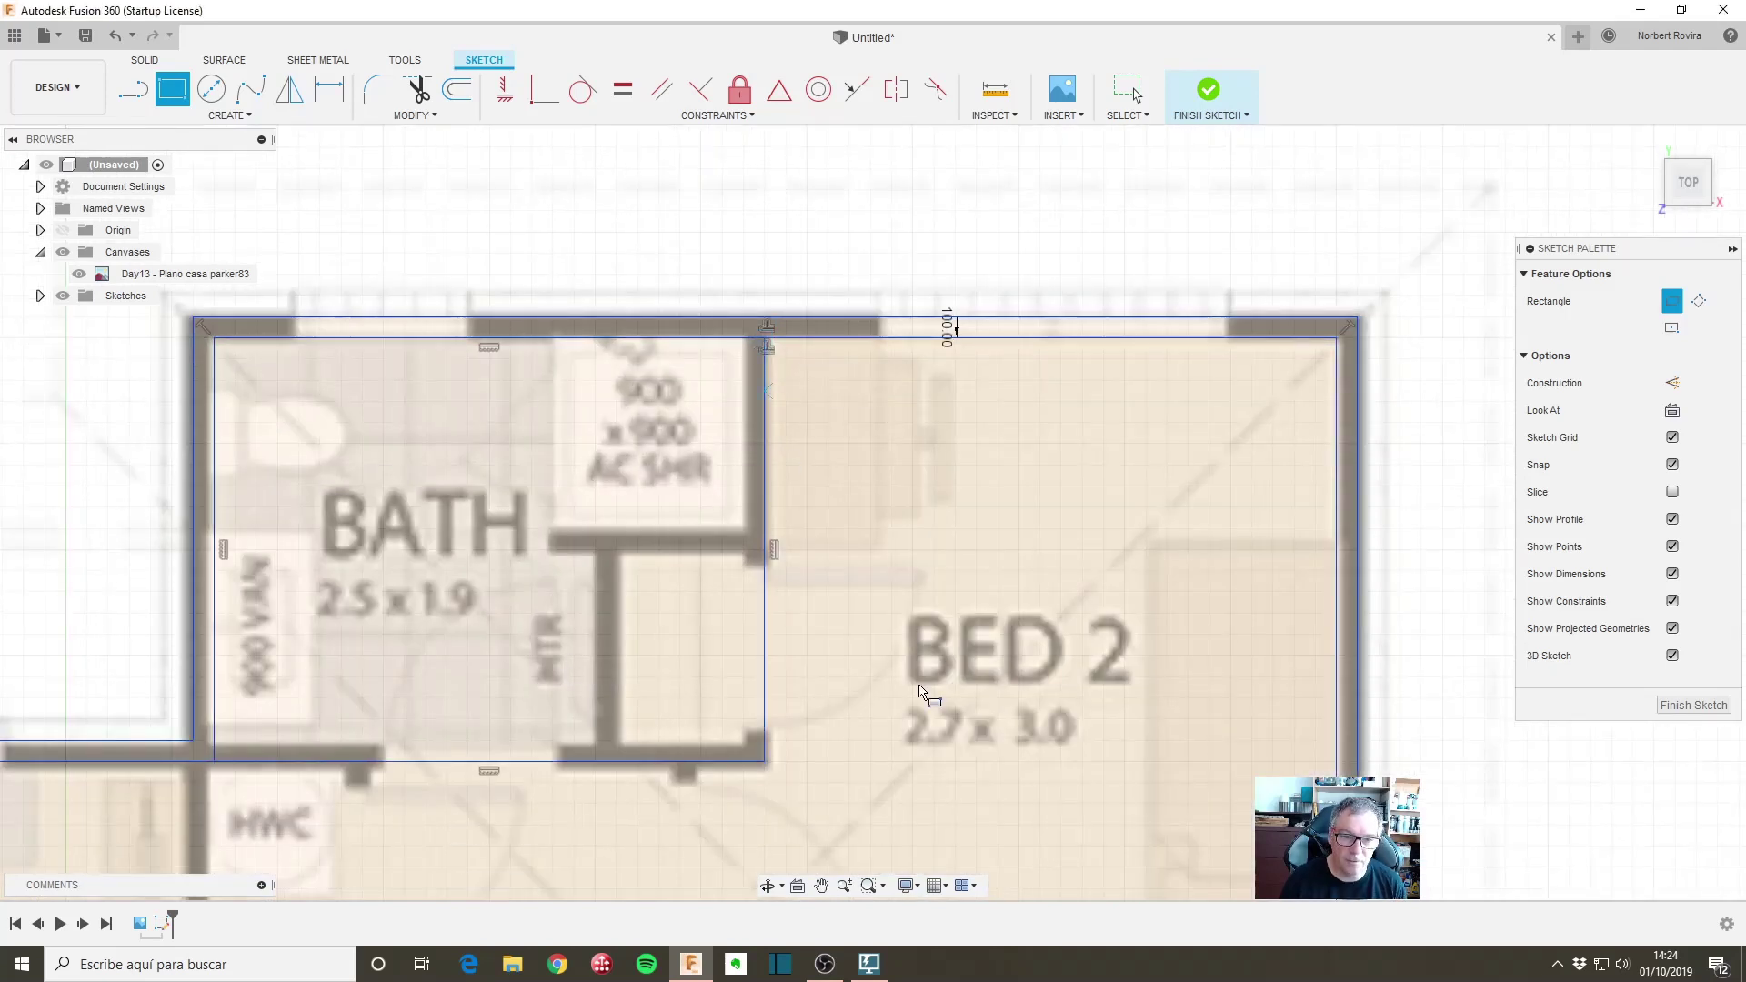
{"action": "key", "text": "Escape"}
{"action": "scroll", "coordinate": [722, 699], "scroll_direction": "down", "scroll_amount": 1}
{"action": "scroll", "coordinate": [722, 699], "scroll_direction": "down", "scroll_amount": 1}
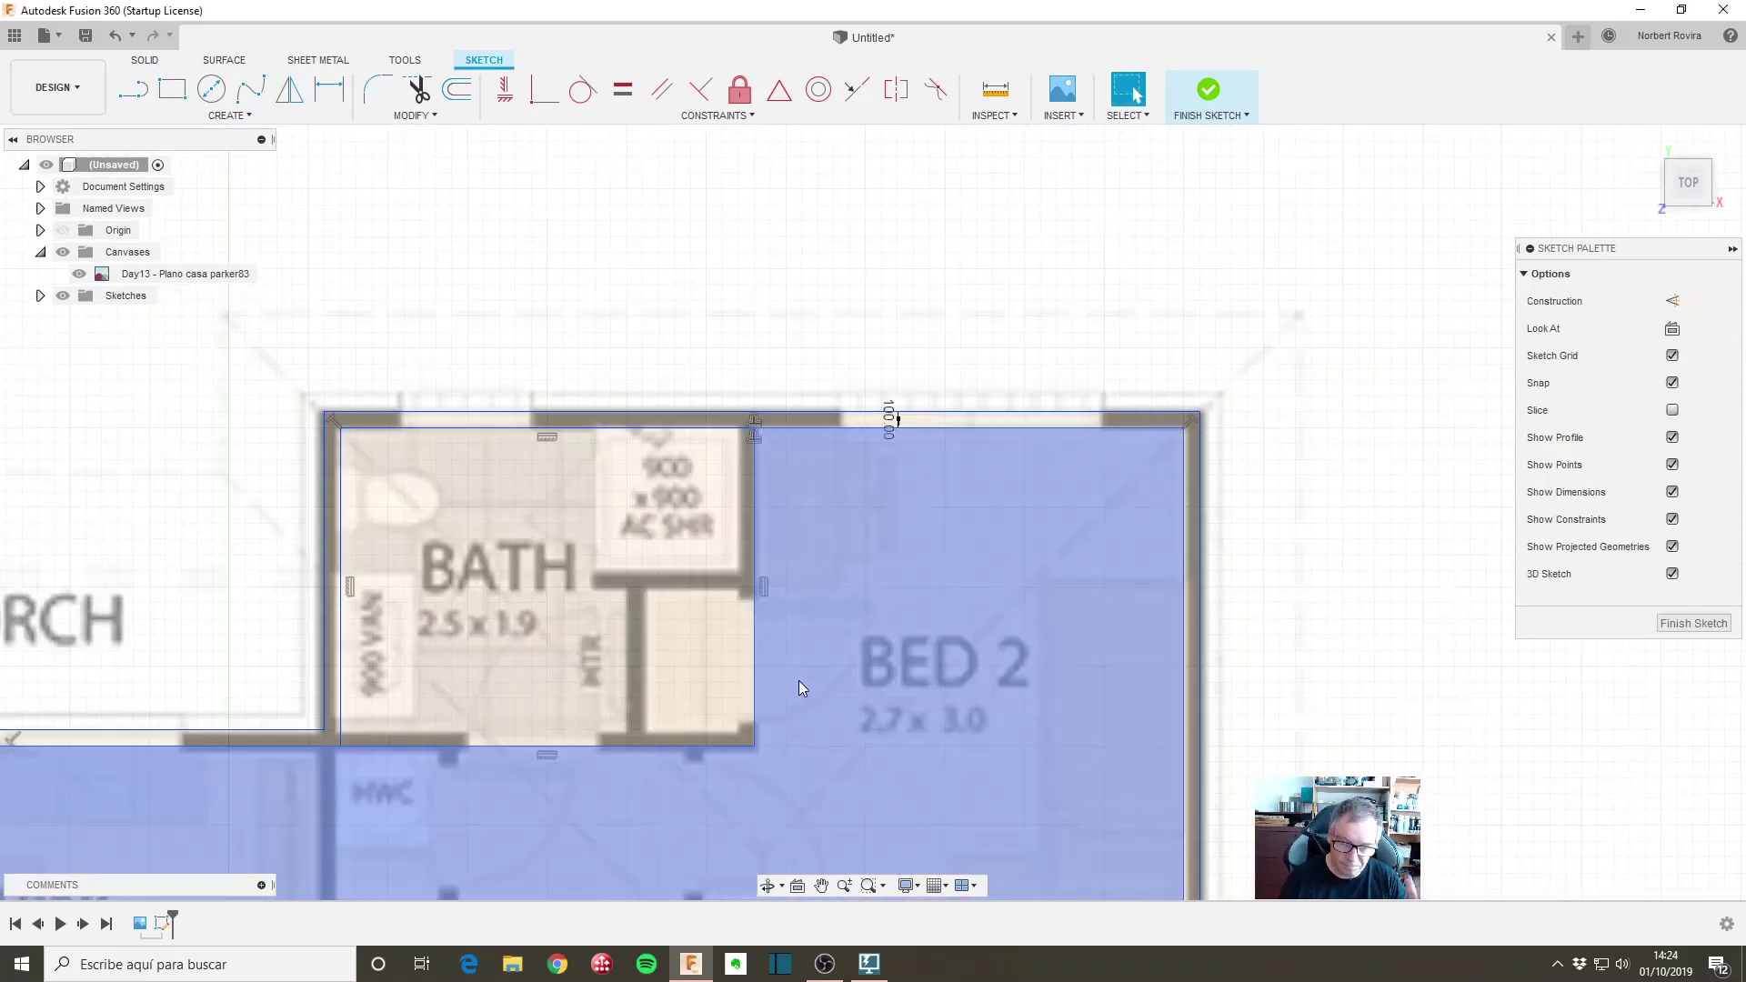
{"action": "scroll", "coordinate": [672, 670], "scroll_direction": "down", "scroll_amount": 1}
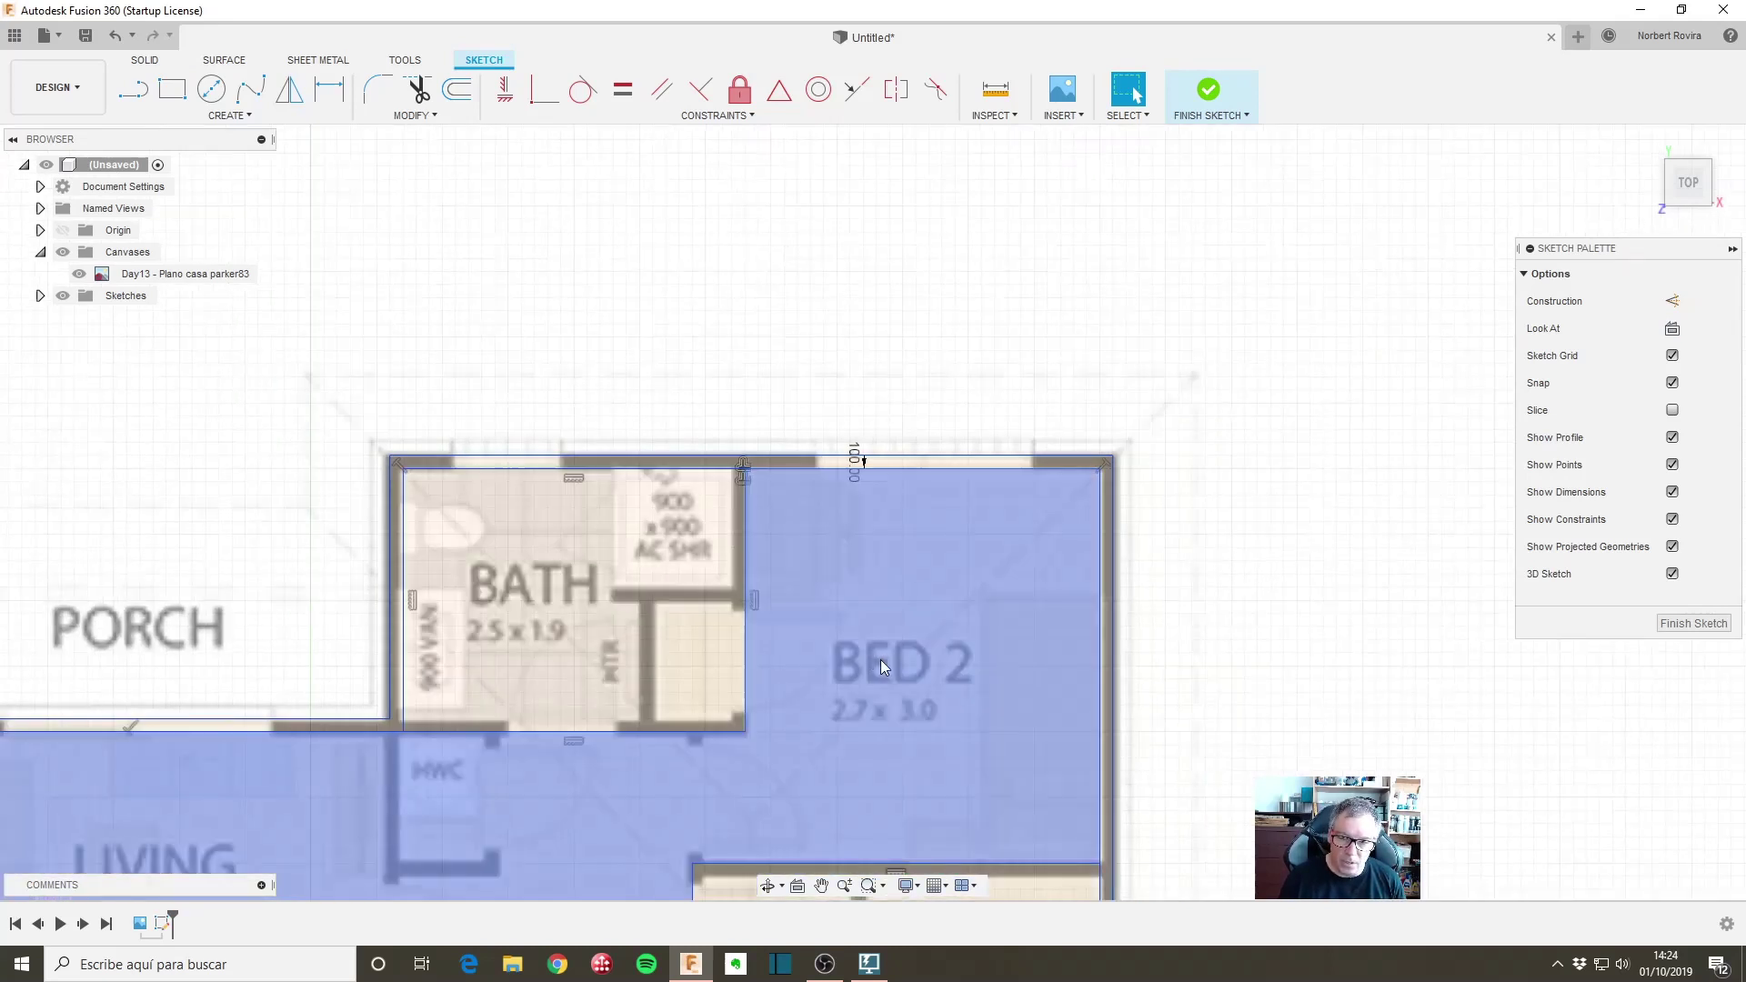
{"action": "middle_click_drag", "start_coordinate": [881, 658], "coordinate": [850, 440]}
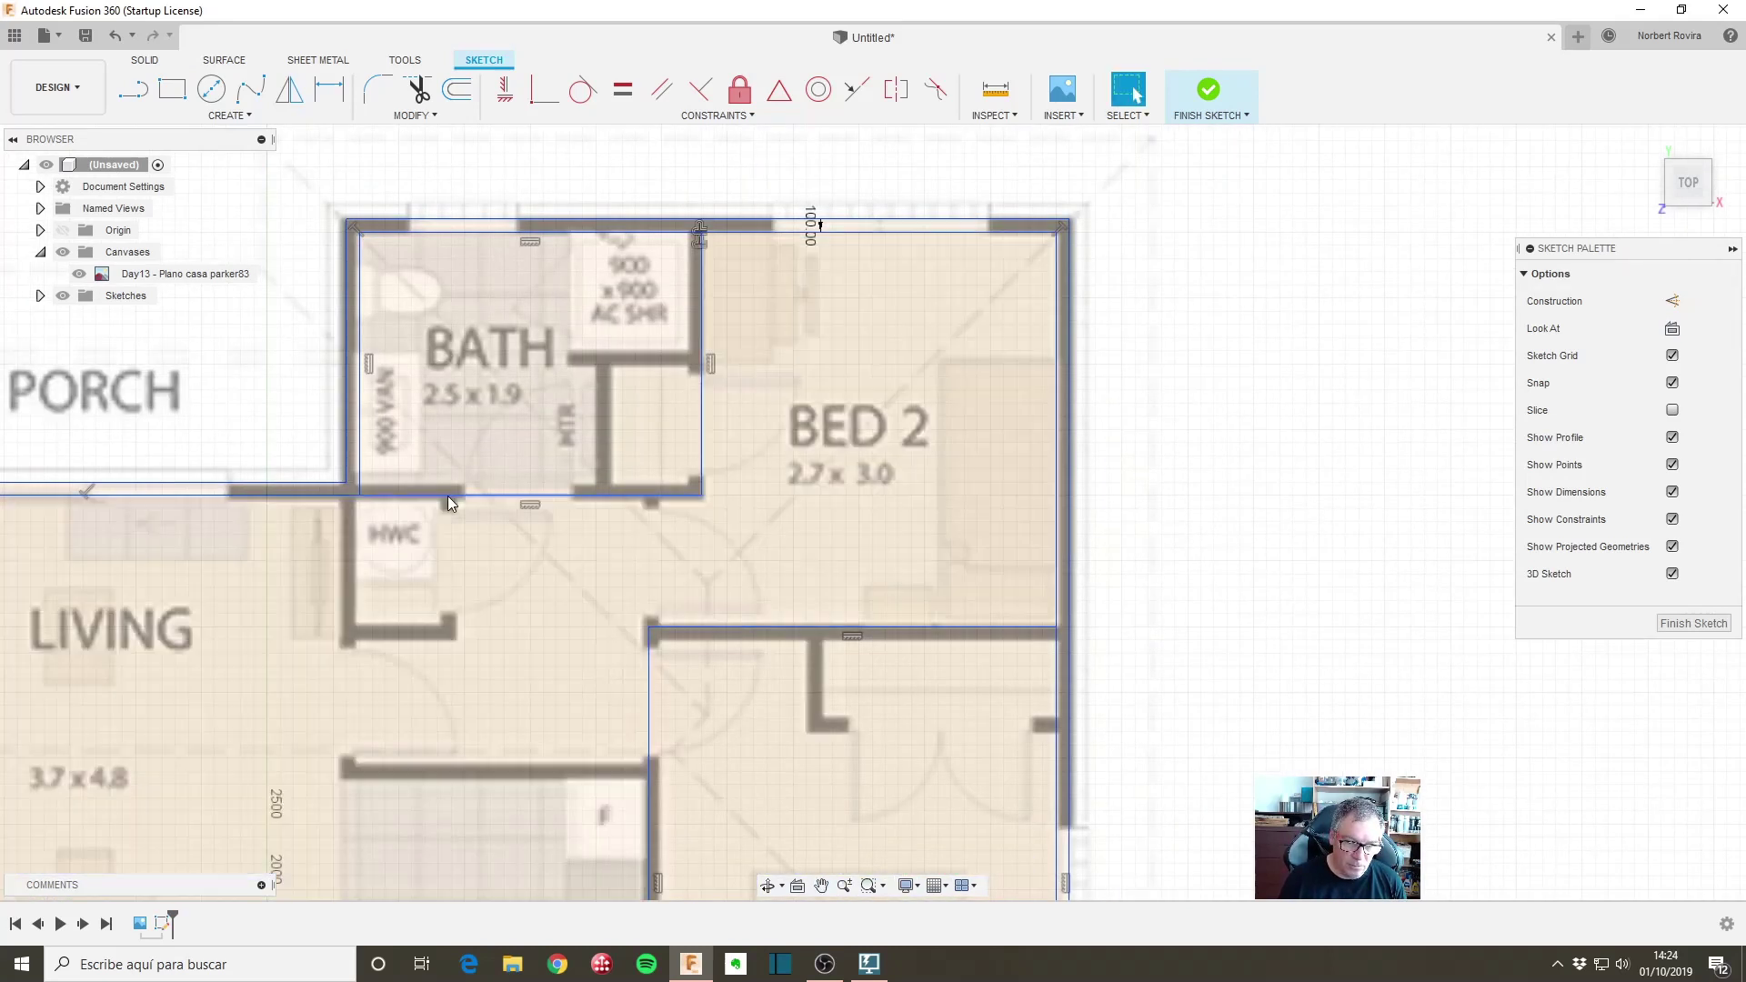
Step: Draw a rectangle enclosing the HWC cupboard
{"action": "key", "text": "r"}
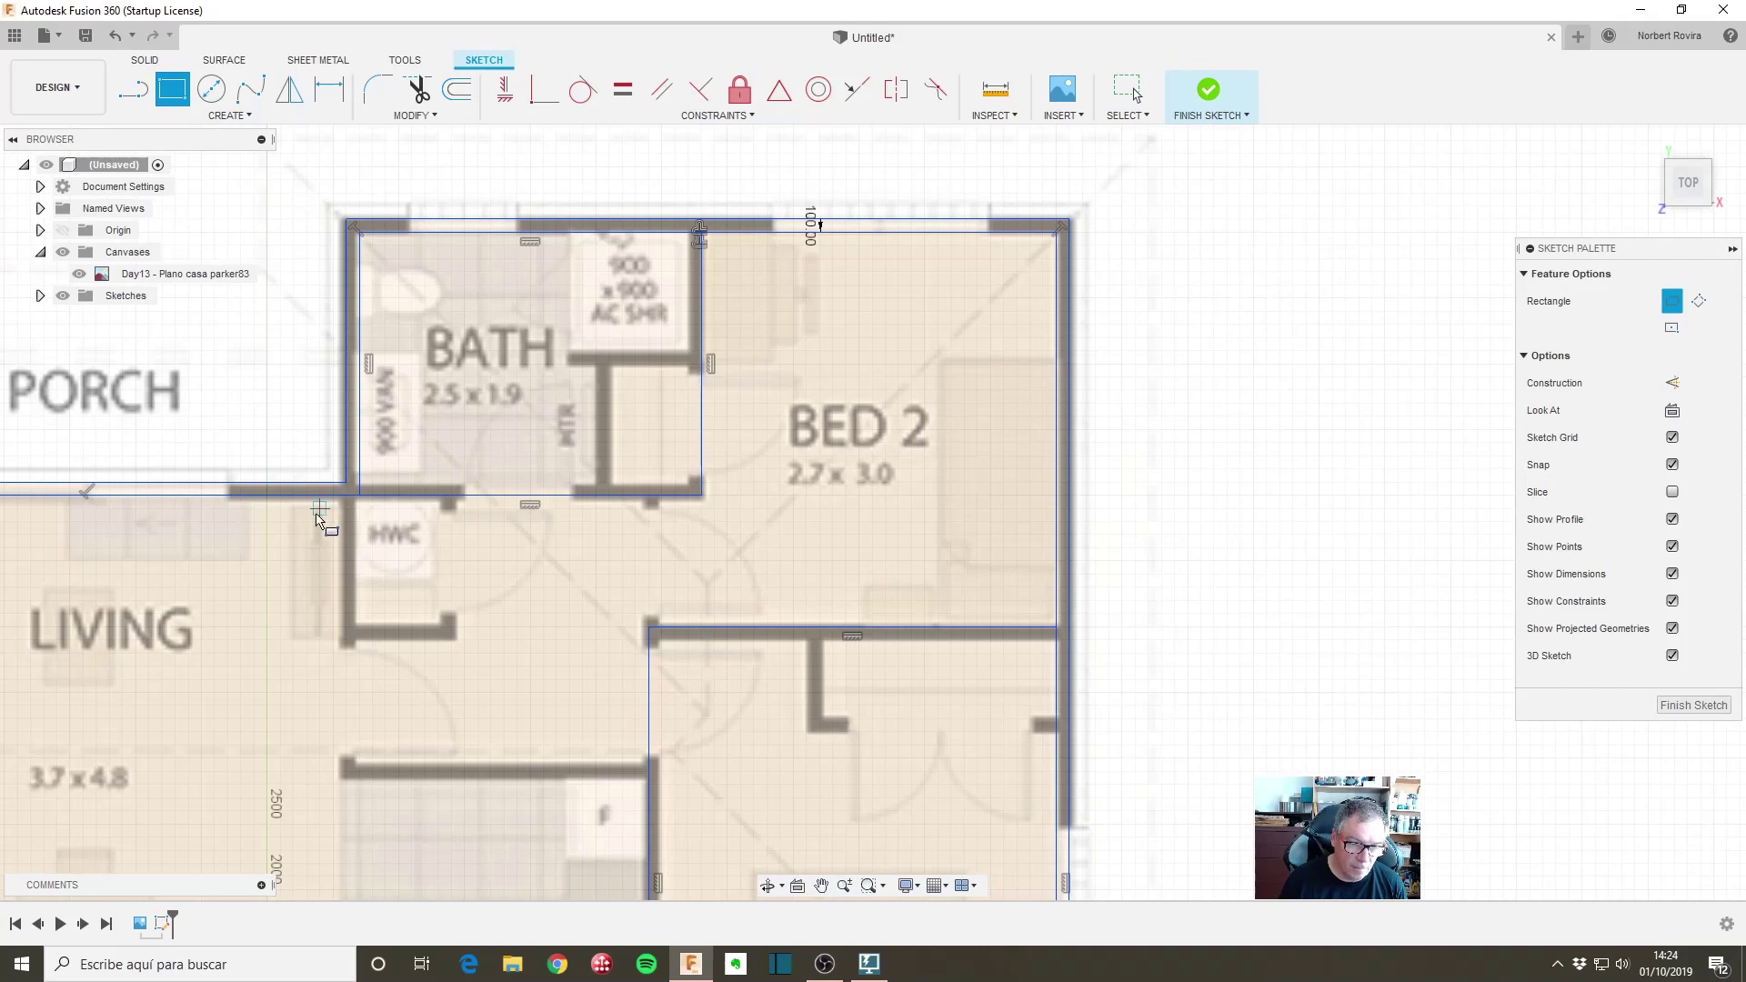
{"action": "left_click", "coordinate": [342, 494]}
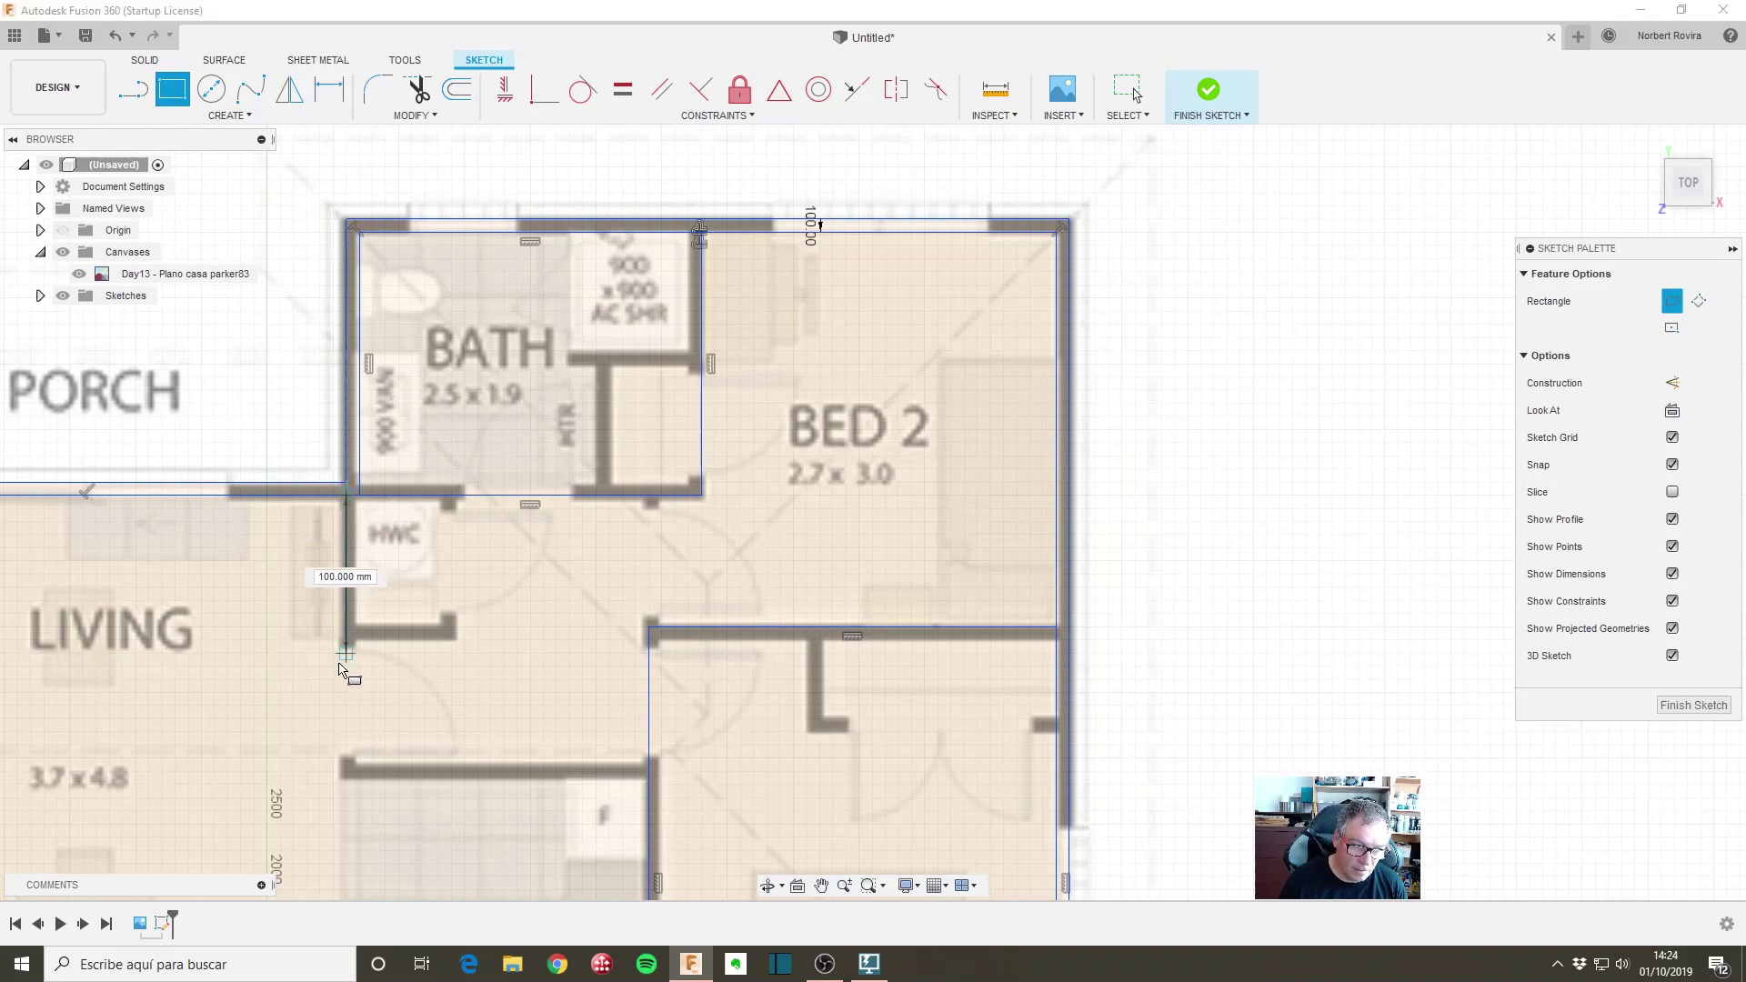
{"action": "scroll", "coordinate": [459, 641], "scroll_direction": "up", "scroll_amount": 2}
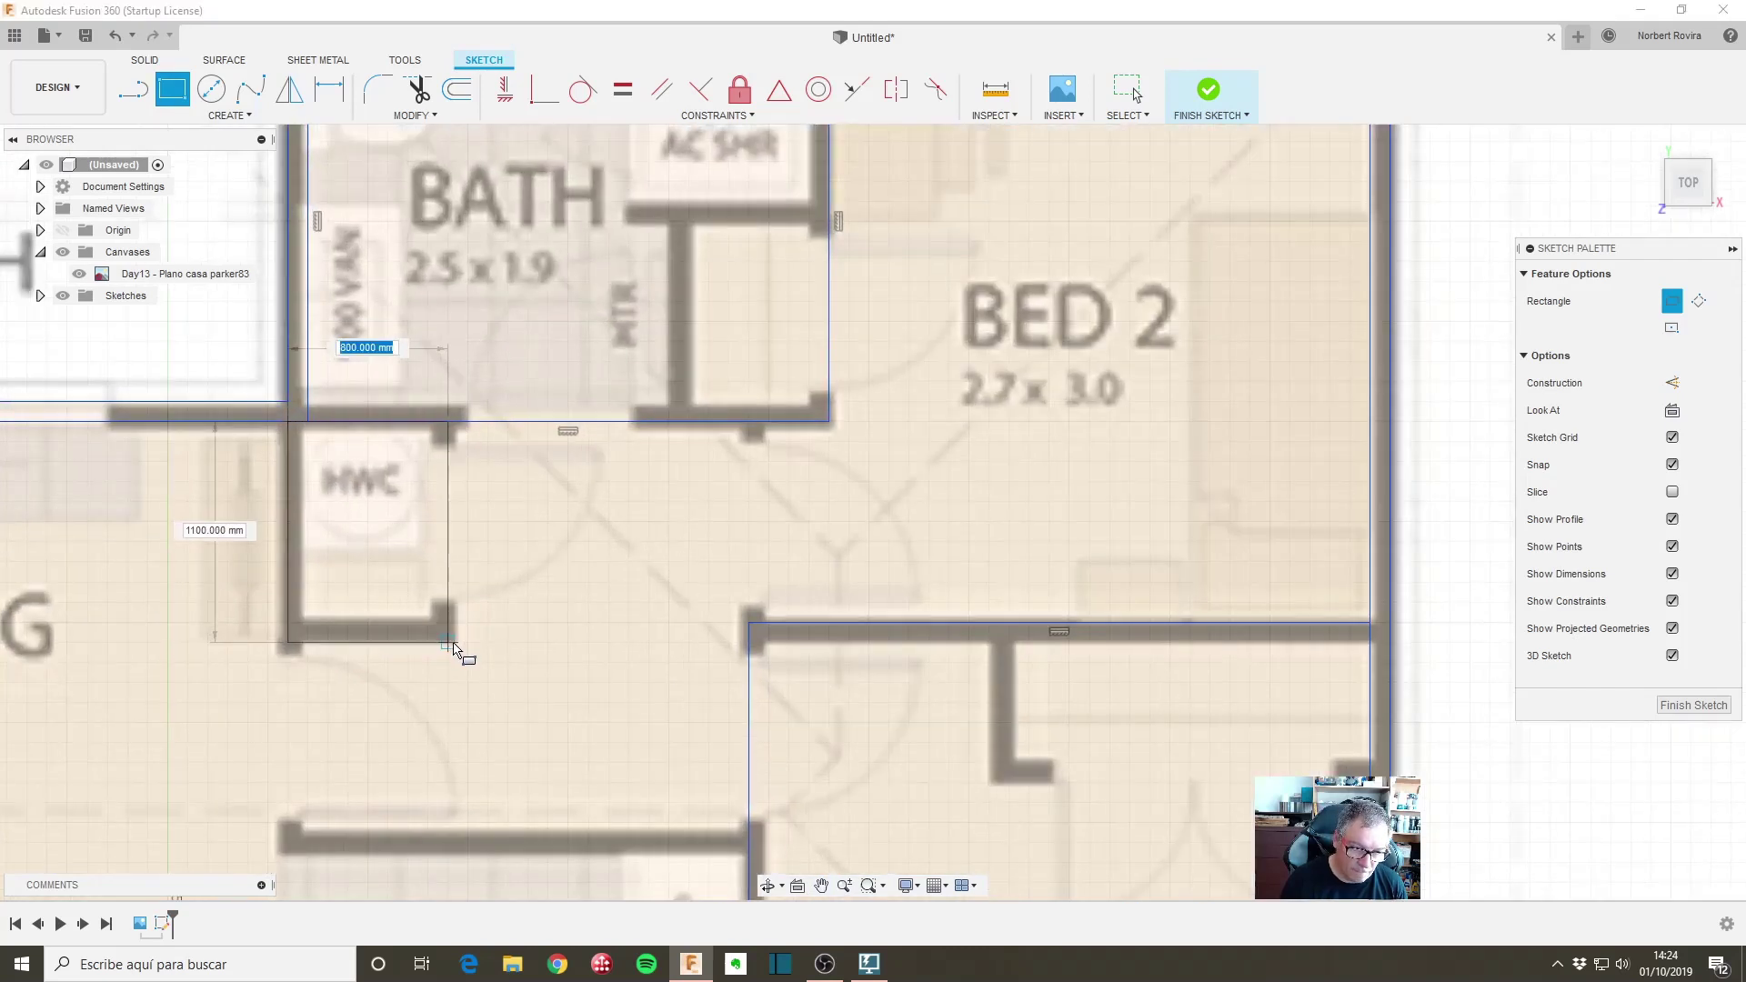
{"action": "left_click", "coordinate": [457, 641]}
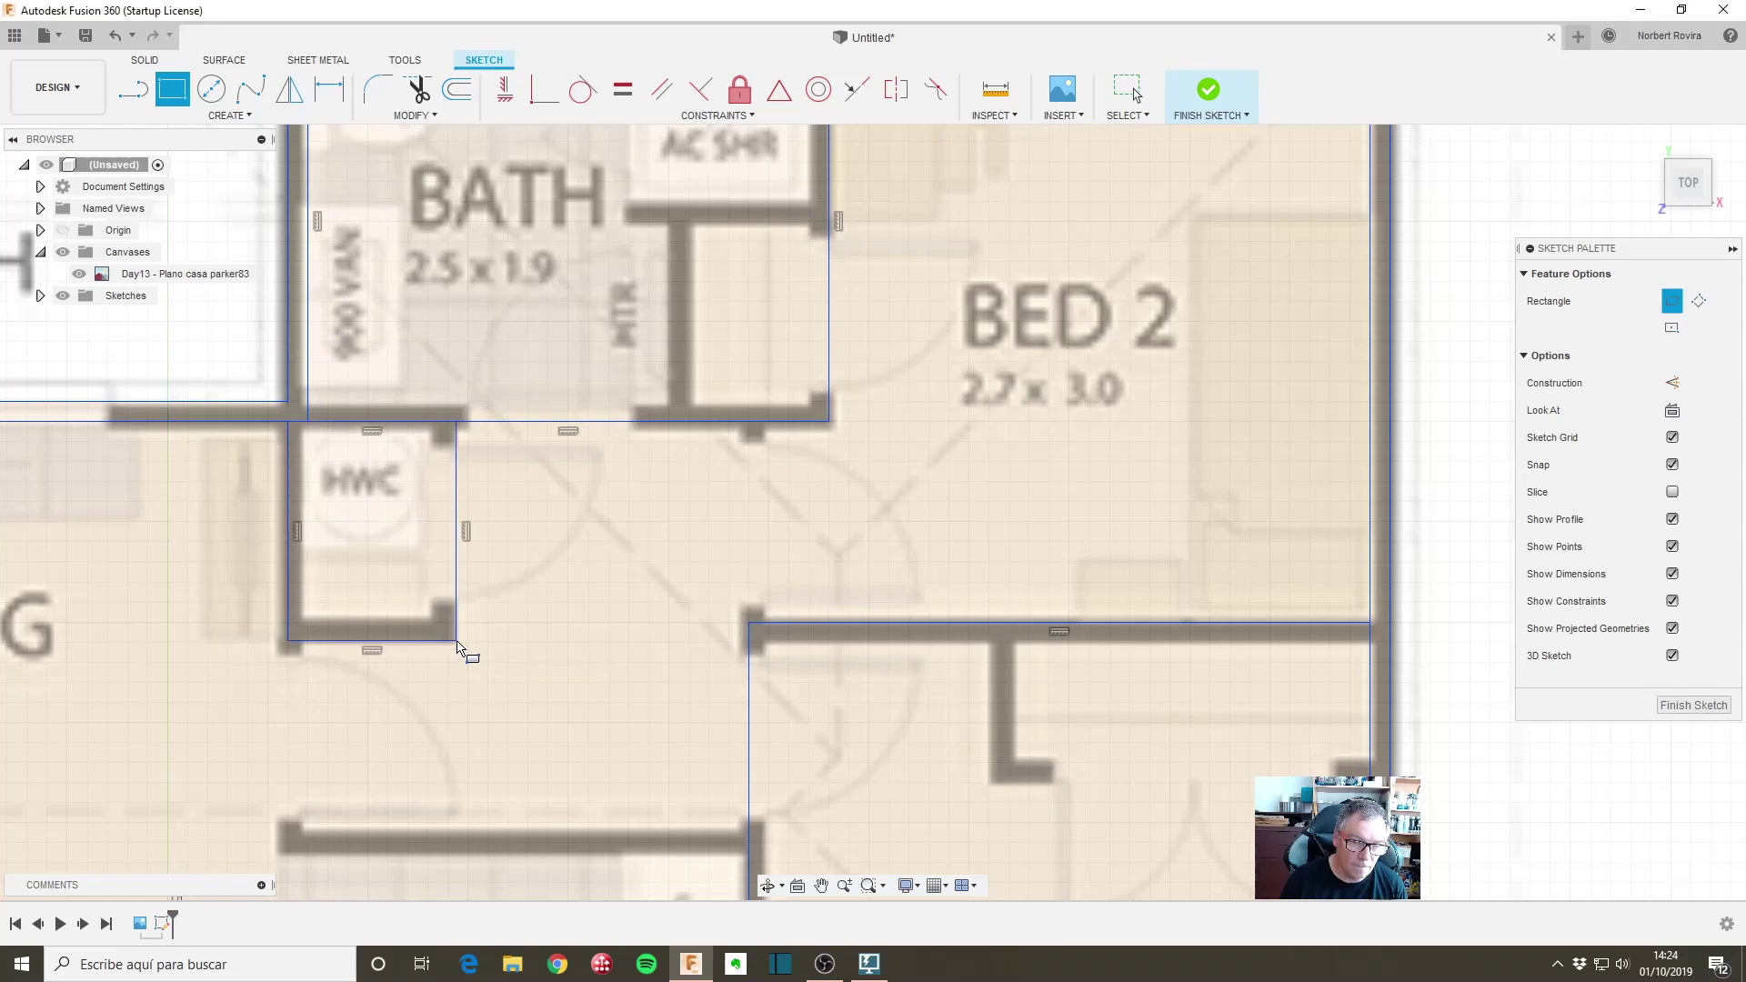
Step: Begin an offset of the BED 1 outline, previewing it inside the room
{"action": "key", "text": "Escape"}
{"action": "scroll", "coordinate": [602, 549], "scroll_direction": "down", "scroll_amount": 3}
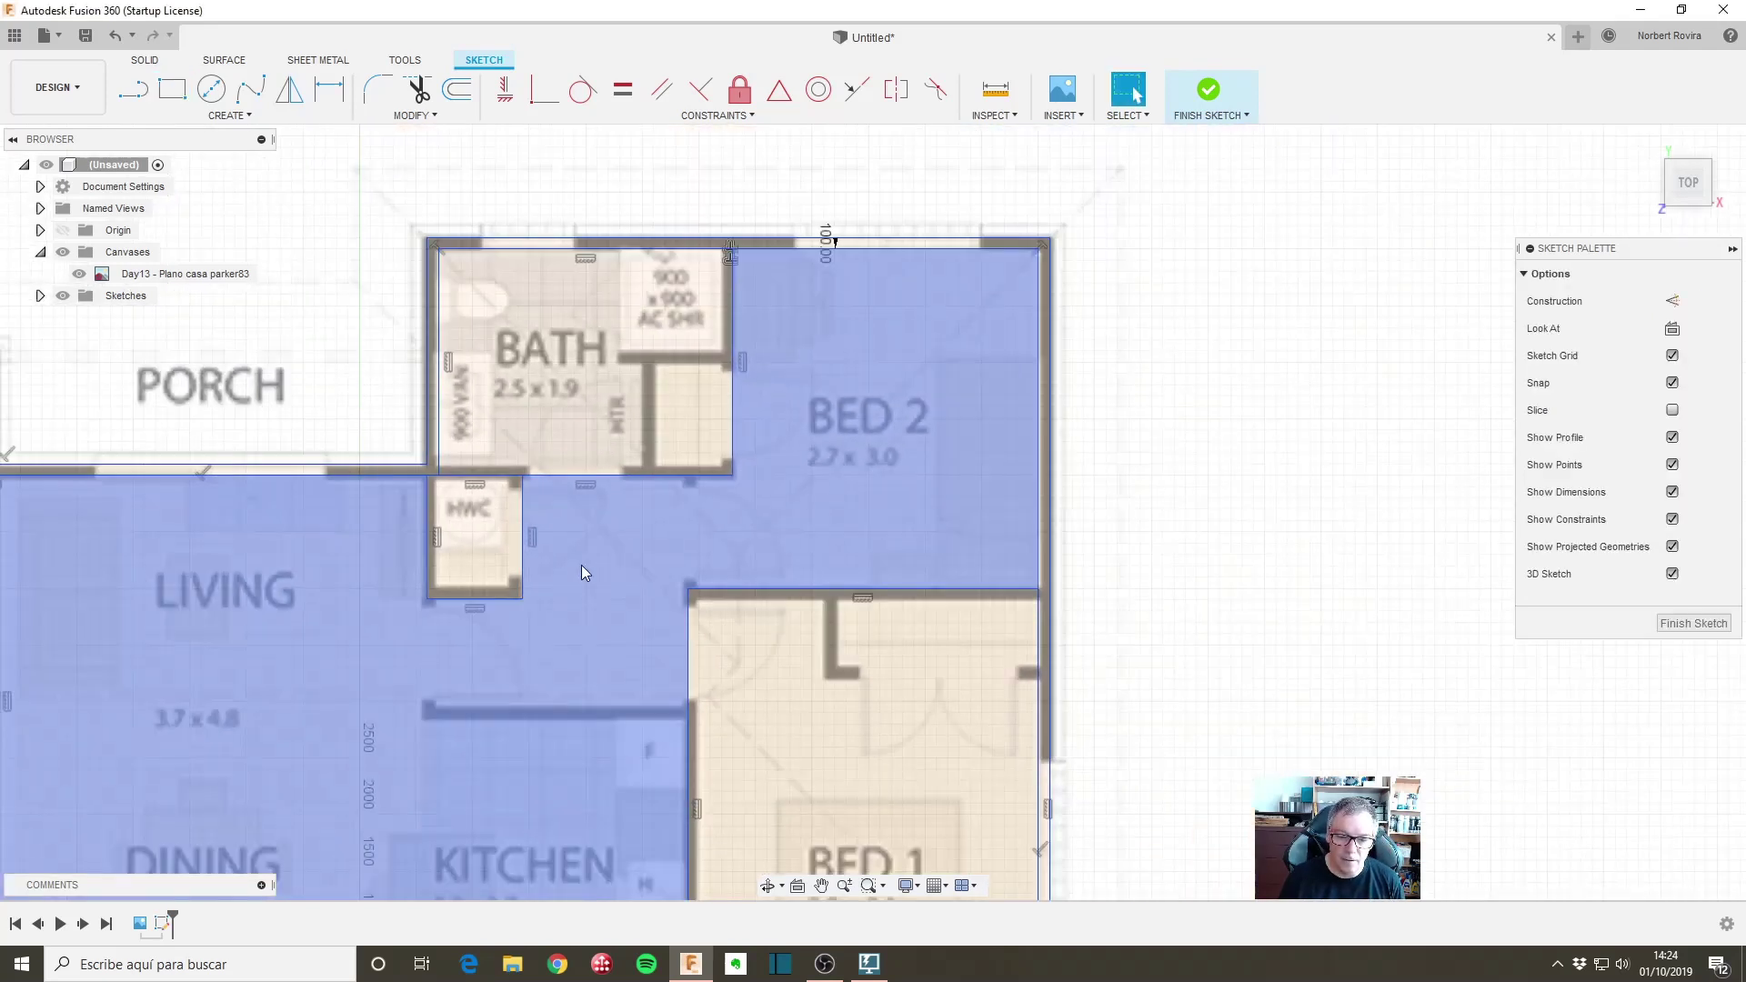
{"action": "key", "text": "o"}
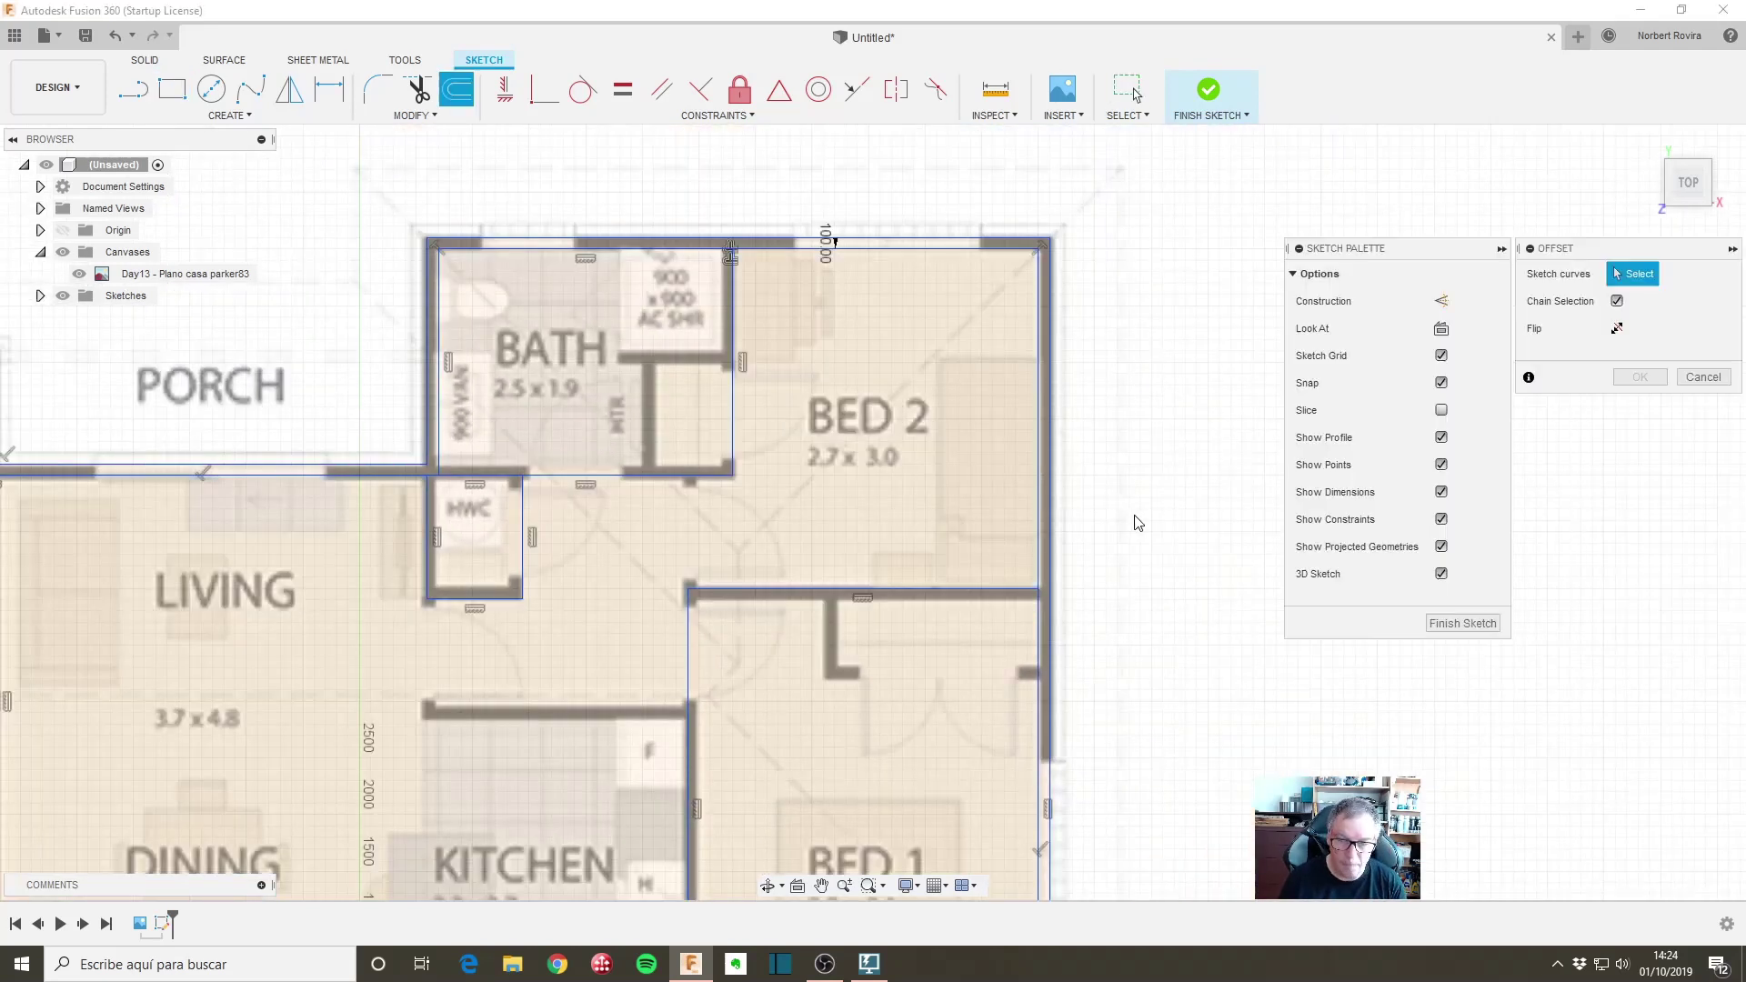
{"action": "scroll", "coordinate": [926, 587], "scroll_direction": "down", "scroll_amount": 2}
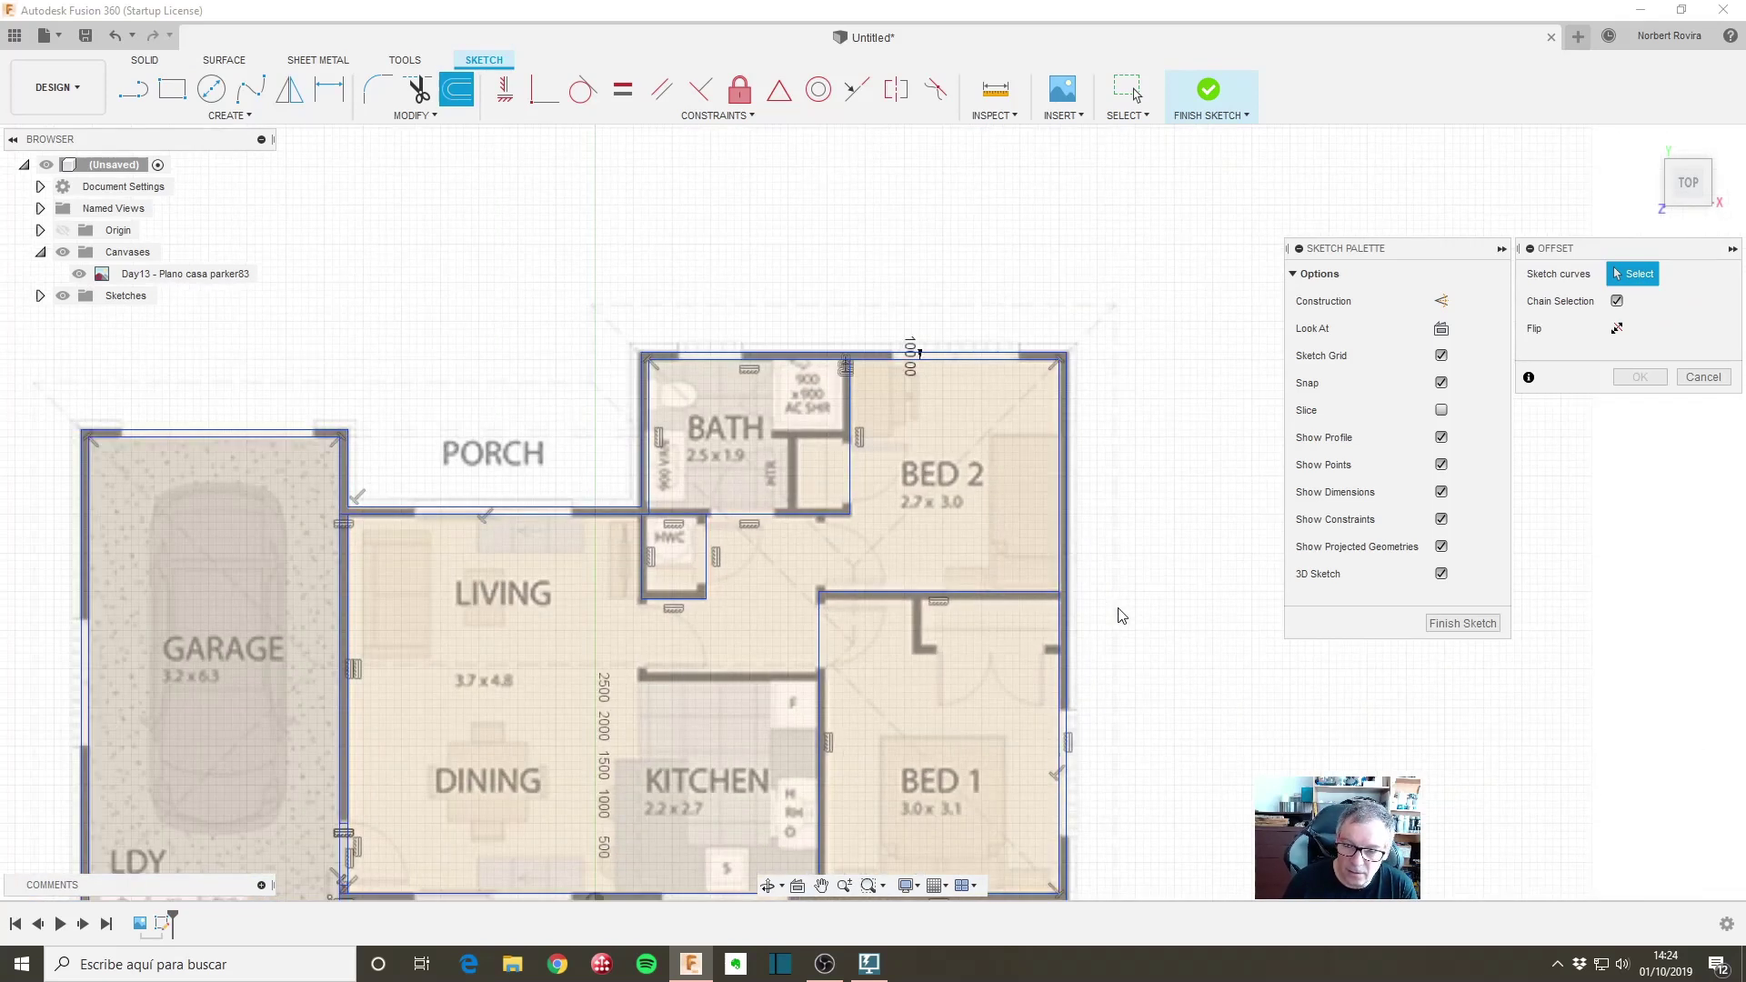
{"action": "middle_click_drag", "start_coordinate": [1118, 612], "coordinate": [1042, 451]}
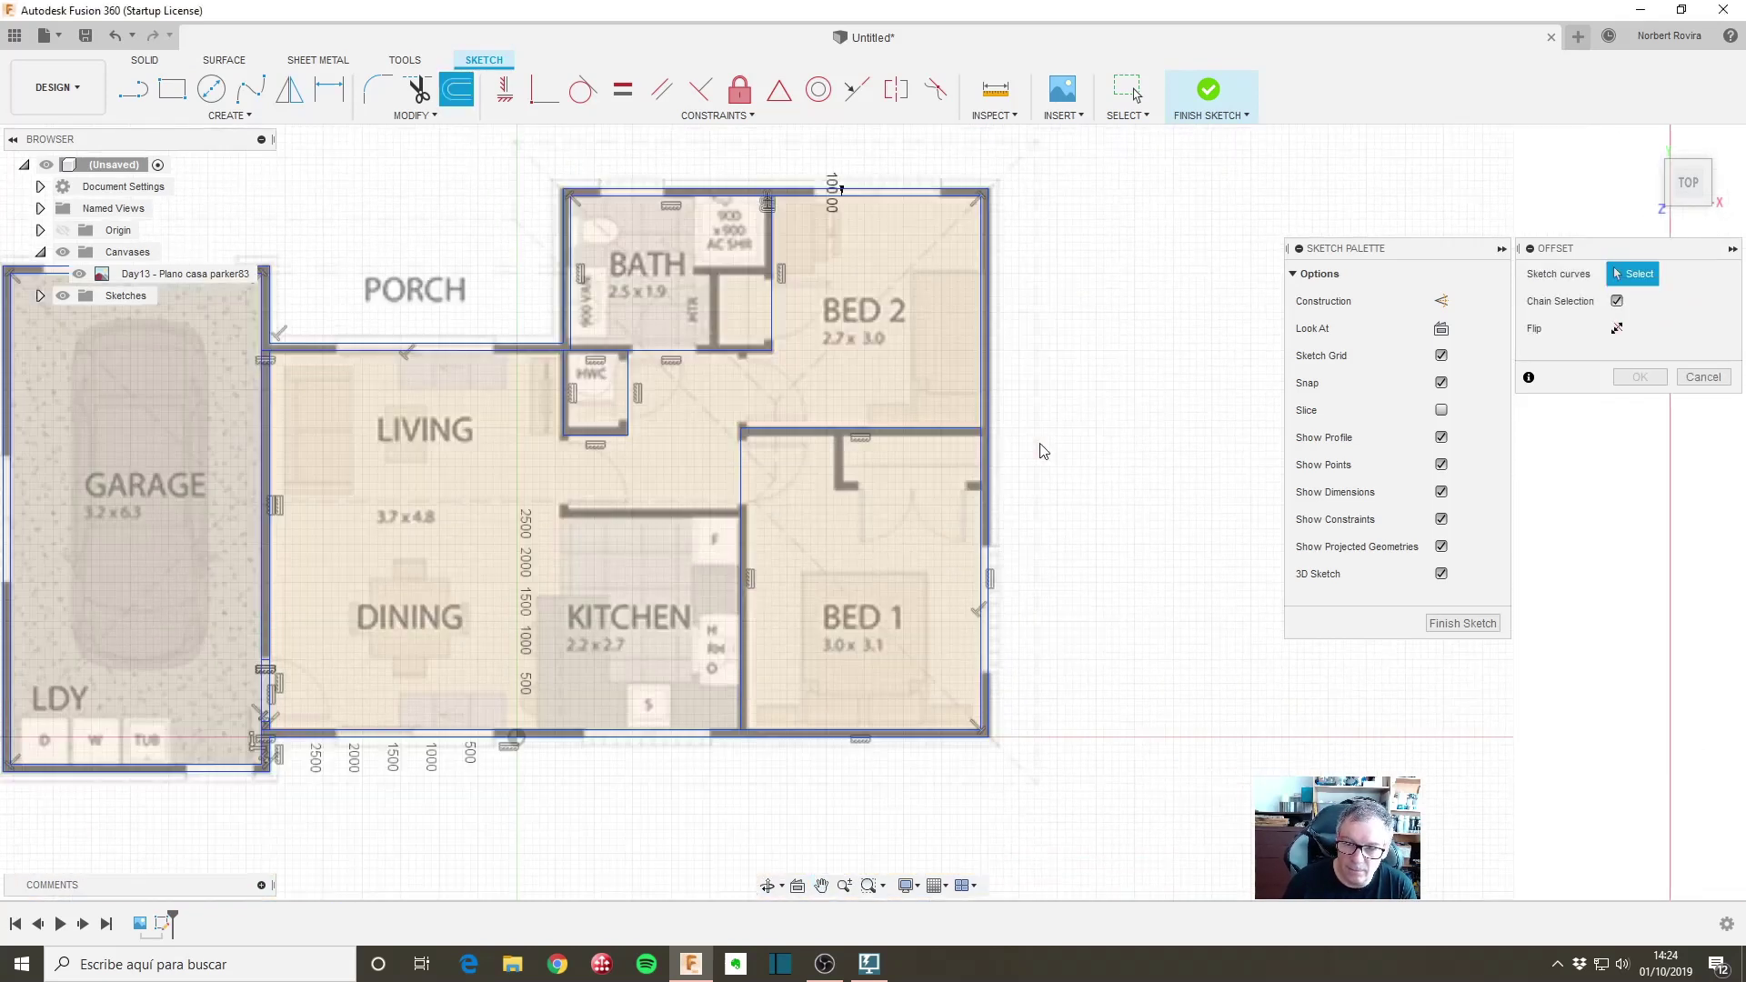
{"action": "left_click", "coordinate": [946, 427]}
{"action": "left_click_drag", "start_coordinate": [946, 427], "coordinate": [947, 438]}
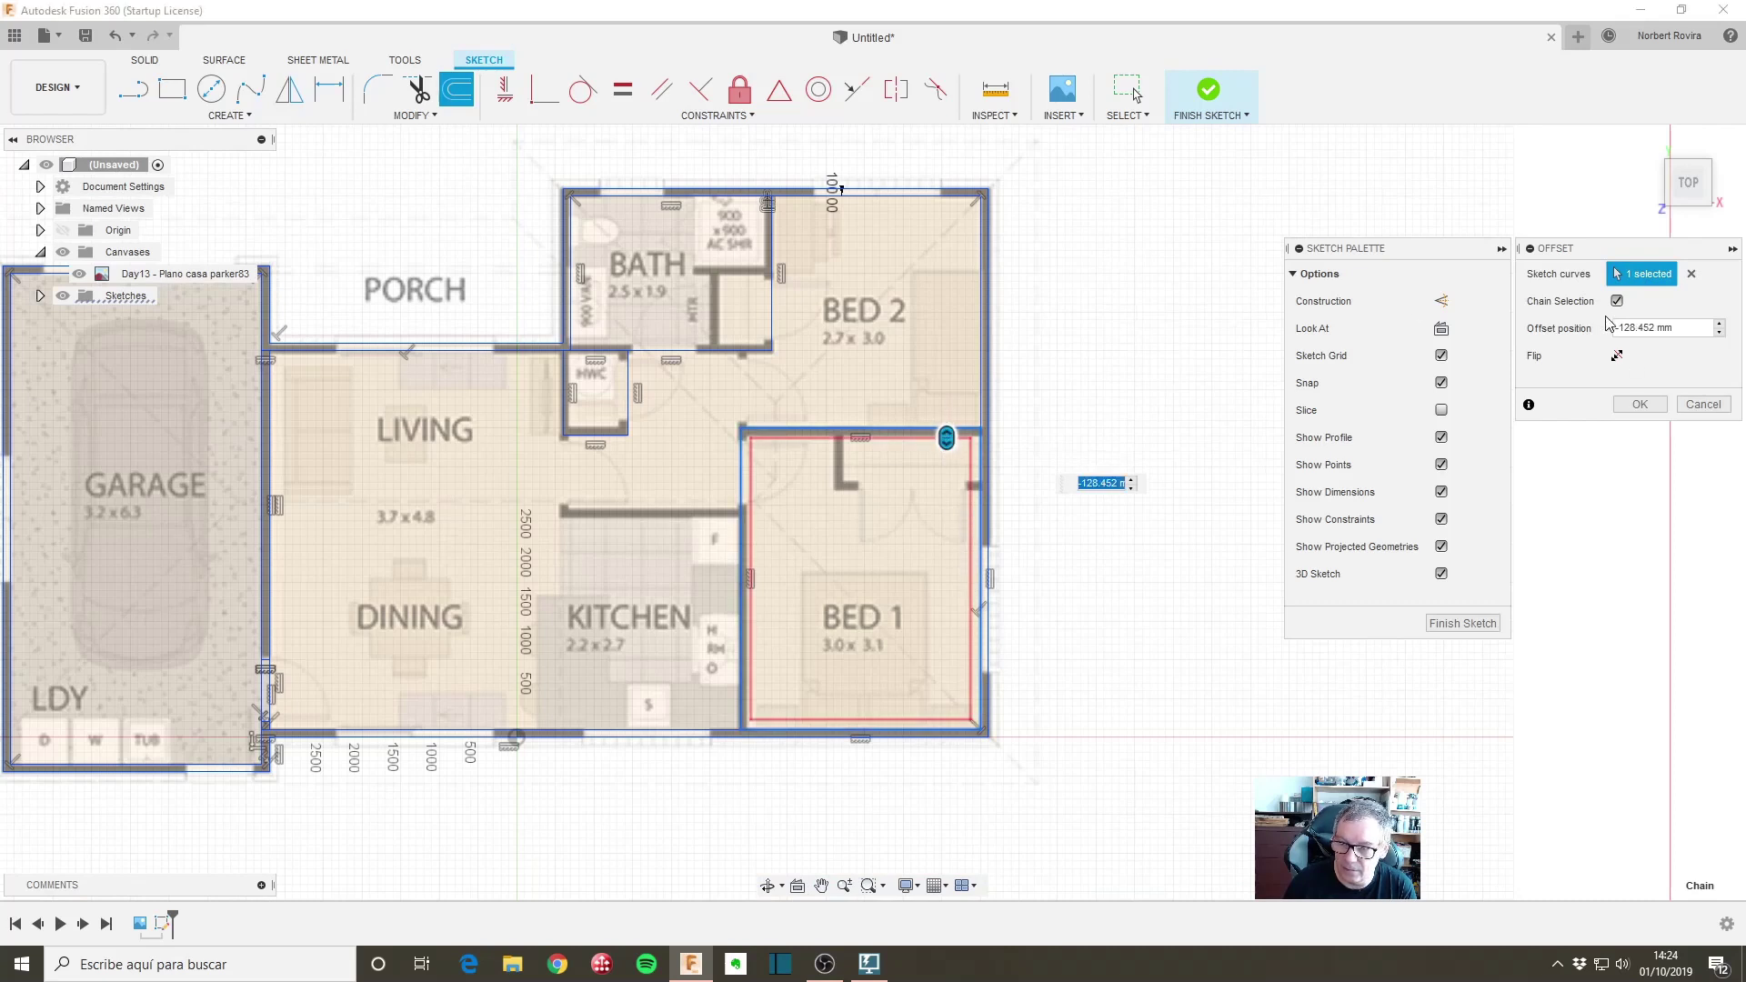
Step: Turn off Chain Selection and offset only BED 1's top and left lines 100 mm inward
{"action": "left_click", "coordinate": [1616, 303]}
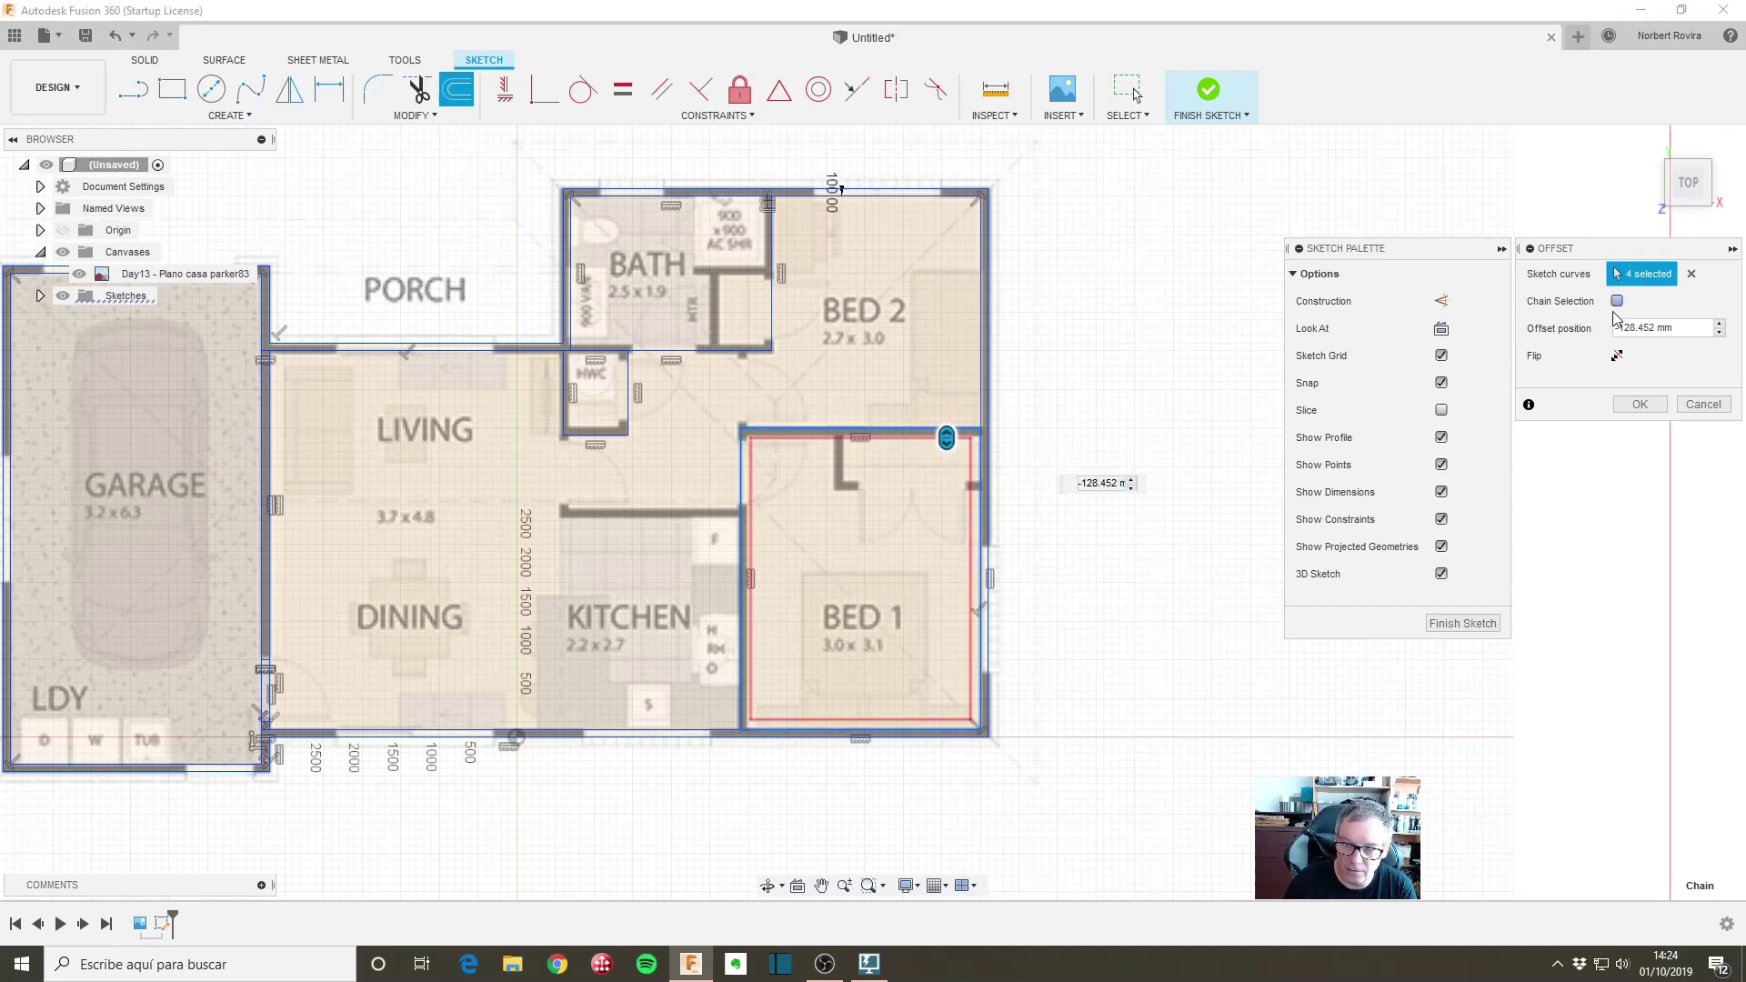
{"action": "left_click", "coordinate": [1691, 276]}
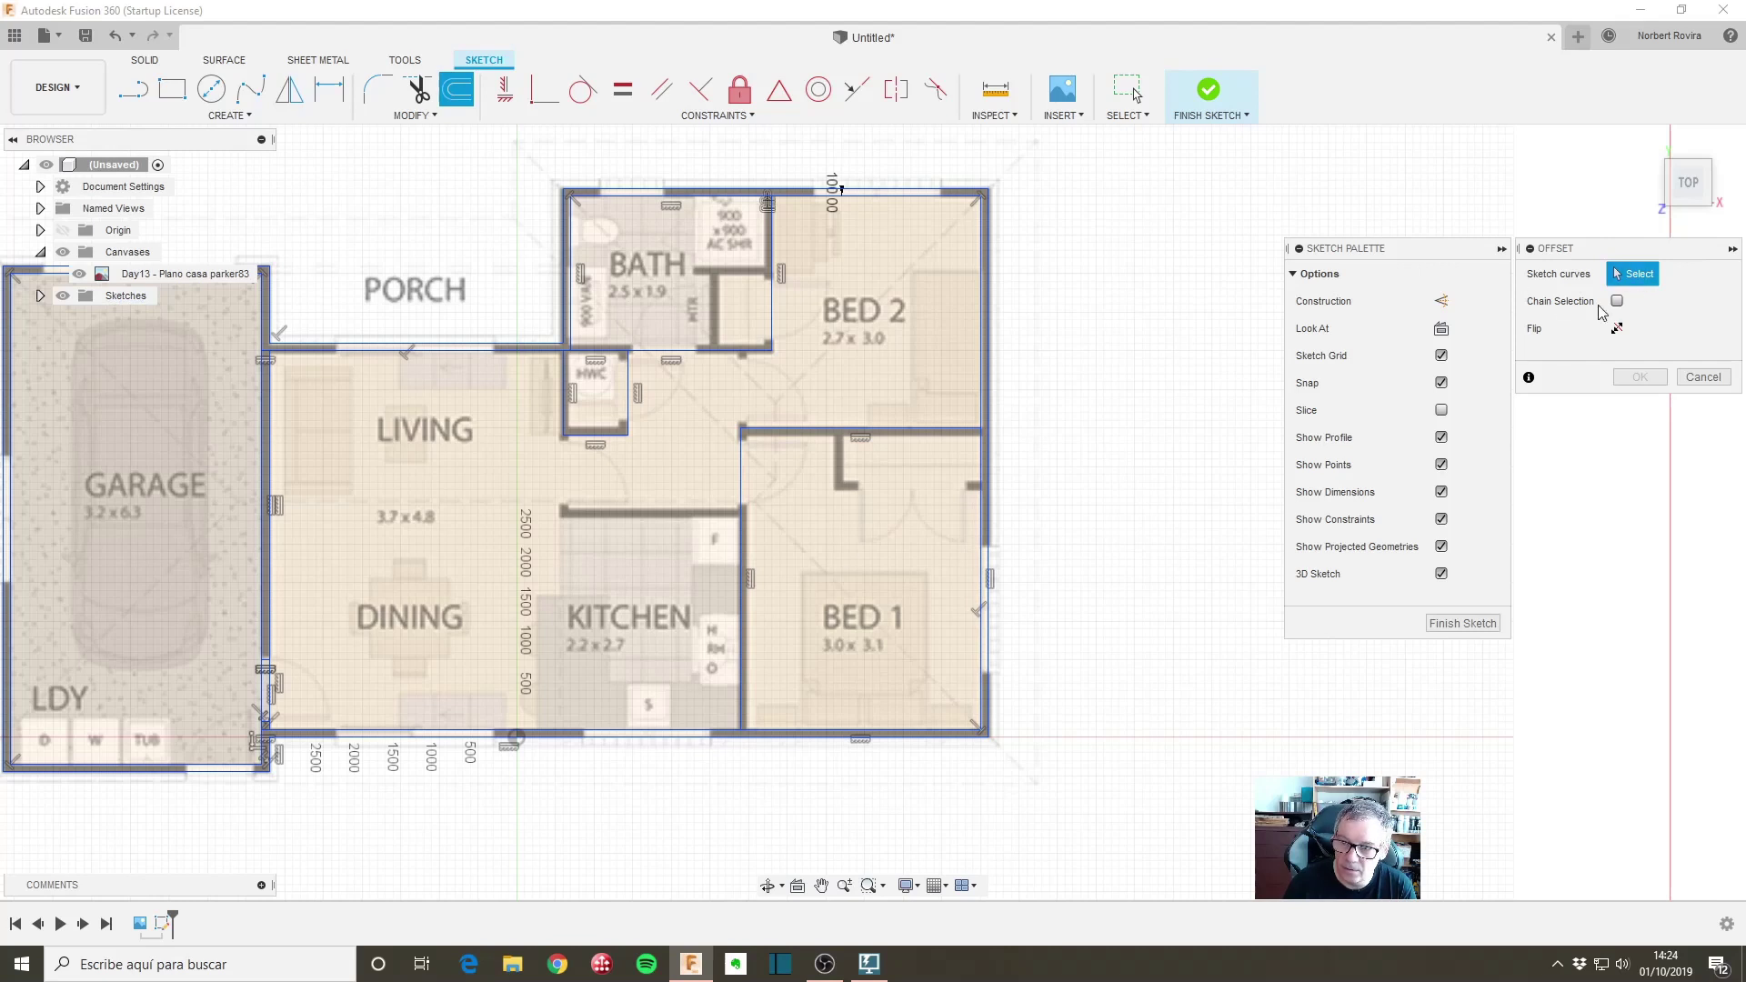
{"action": "left_click", "coordinate": [927, 431]}
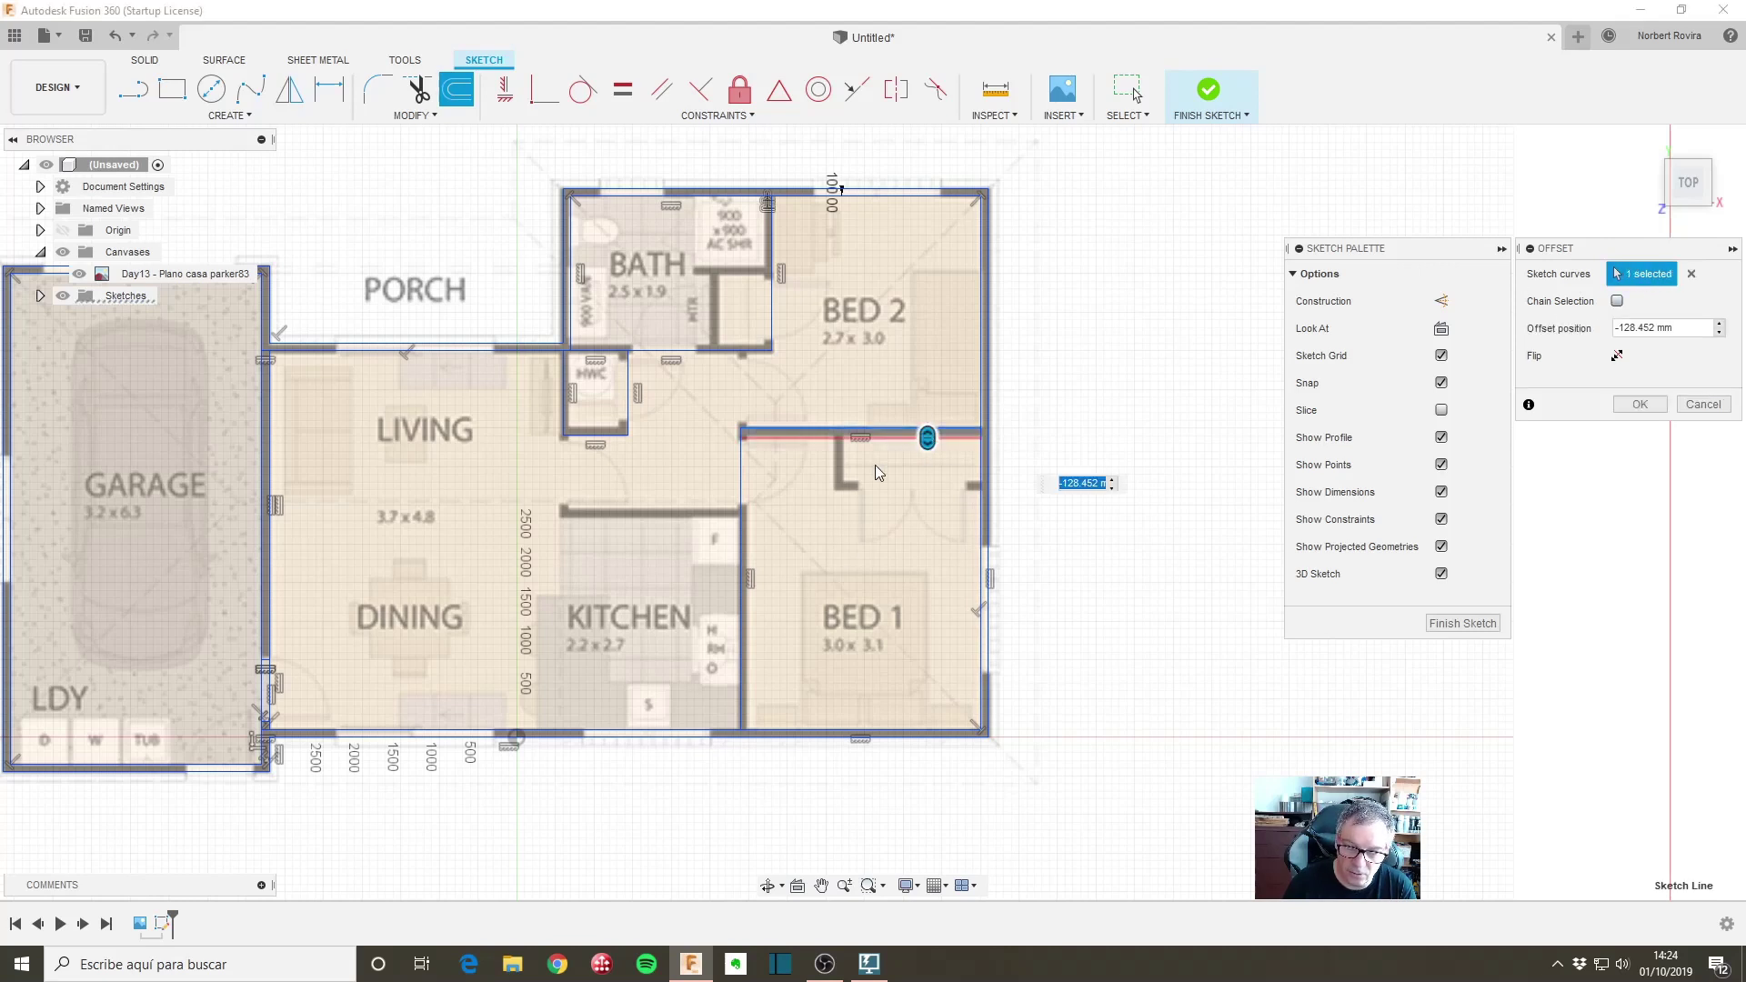
{"action": "left_click", "coordinate": [743, 485]}
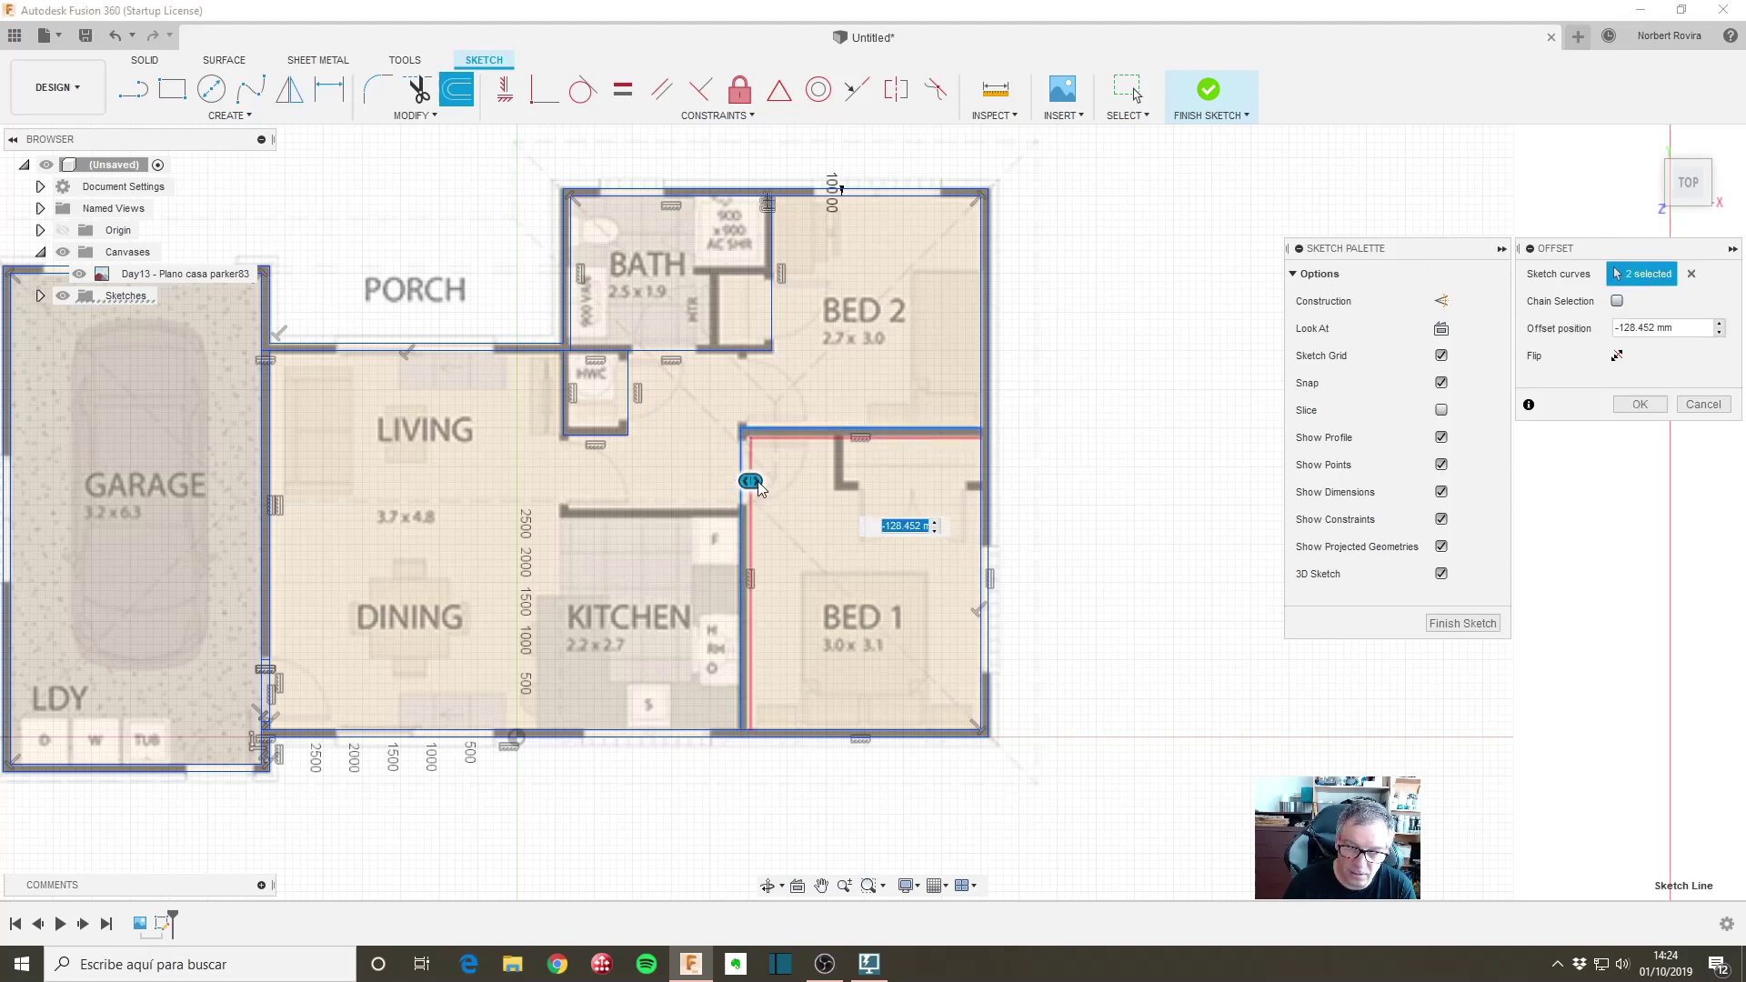
{"action": "type", "text": "-100"}
{"action": "key", "text": "Return"}
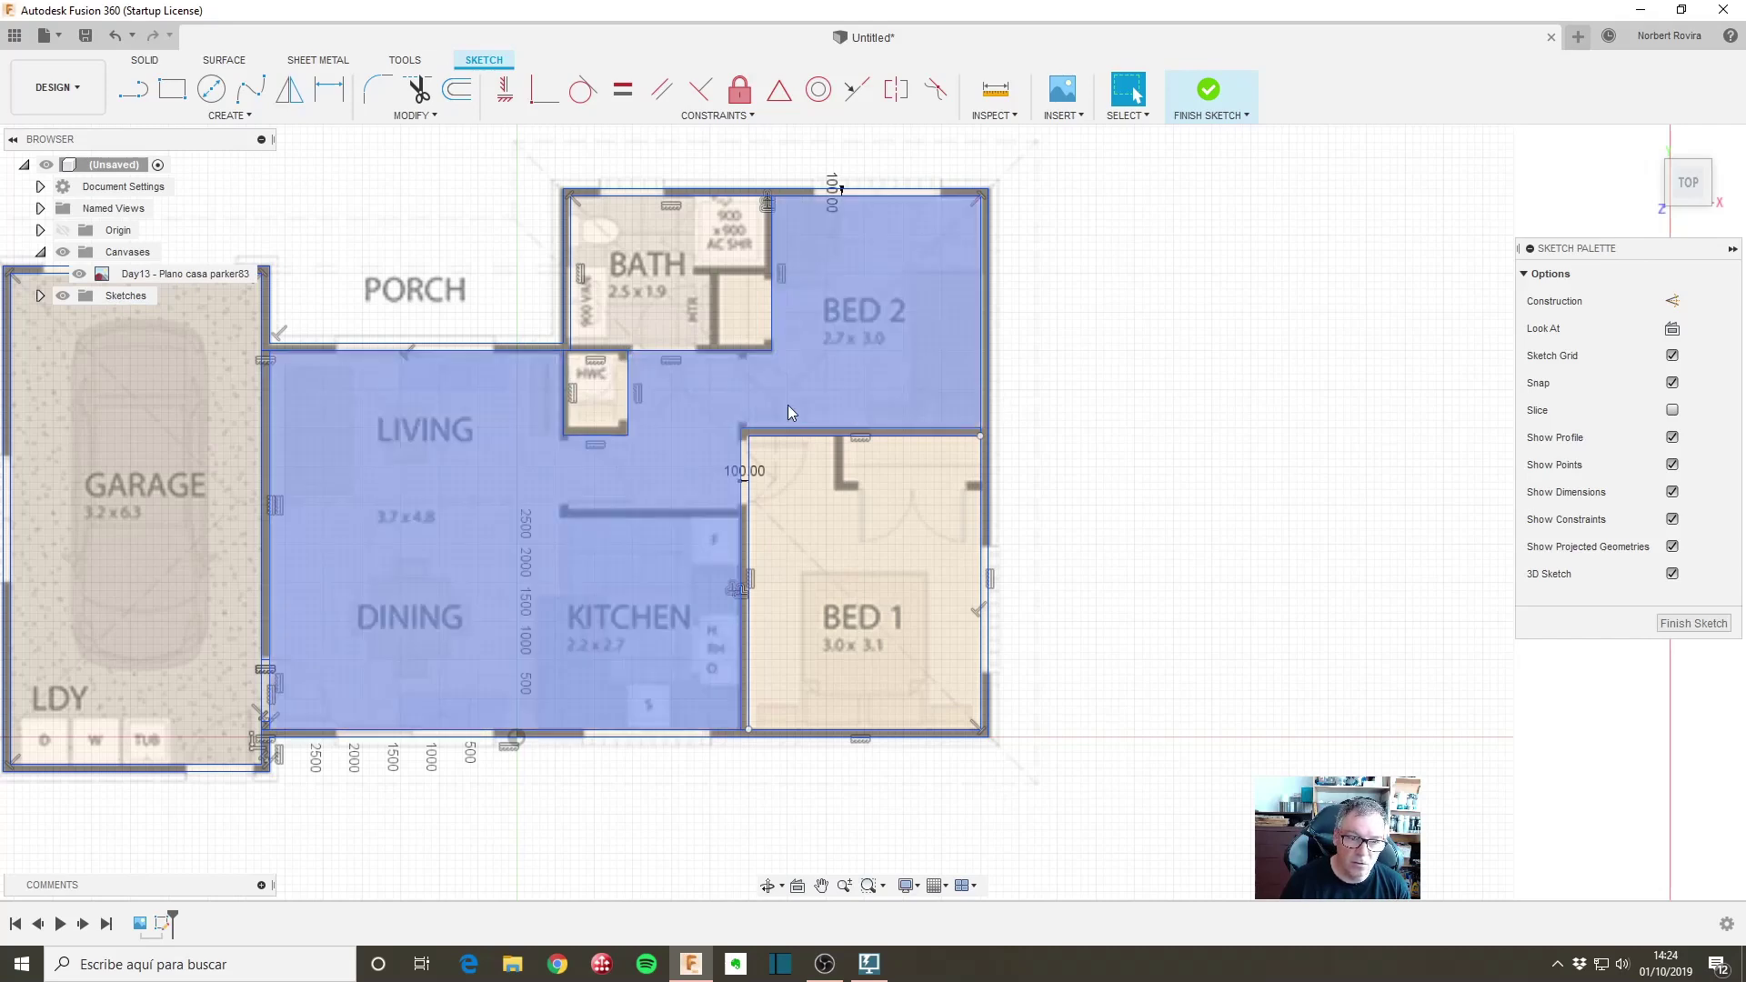
{"action": "scroll", "coordinate": [566, 391], "scroll_direction": "up", "scroll_amount": 4}
Step: Offset three HWC cupboard wall lines 100 mm into the cupboard
{"action": "scroll", "coordinate": [566, 391], "scroll_direction": "down", "scroll_amount": 2}
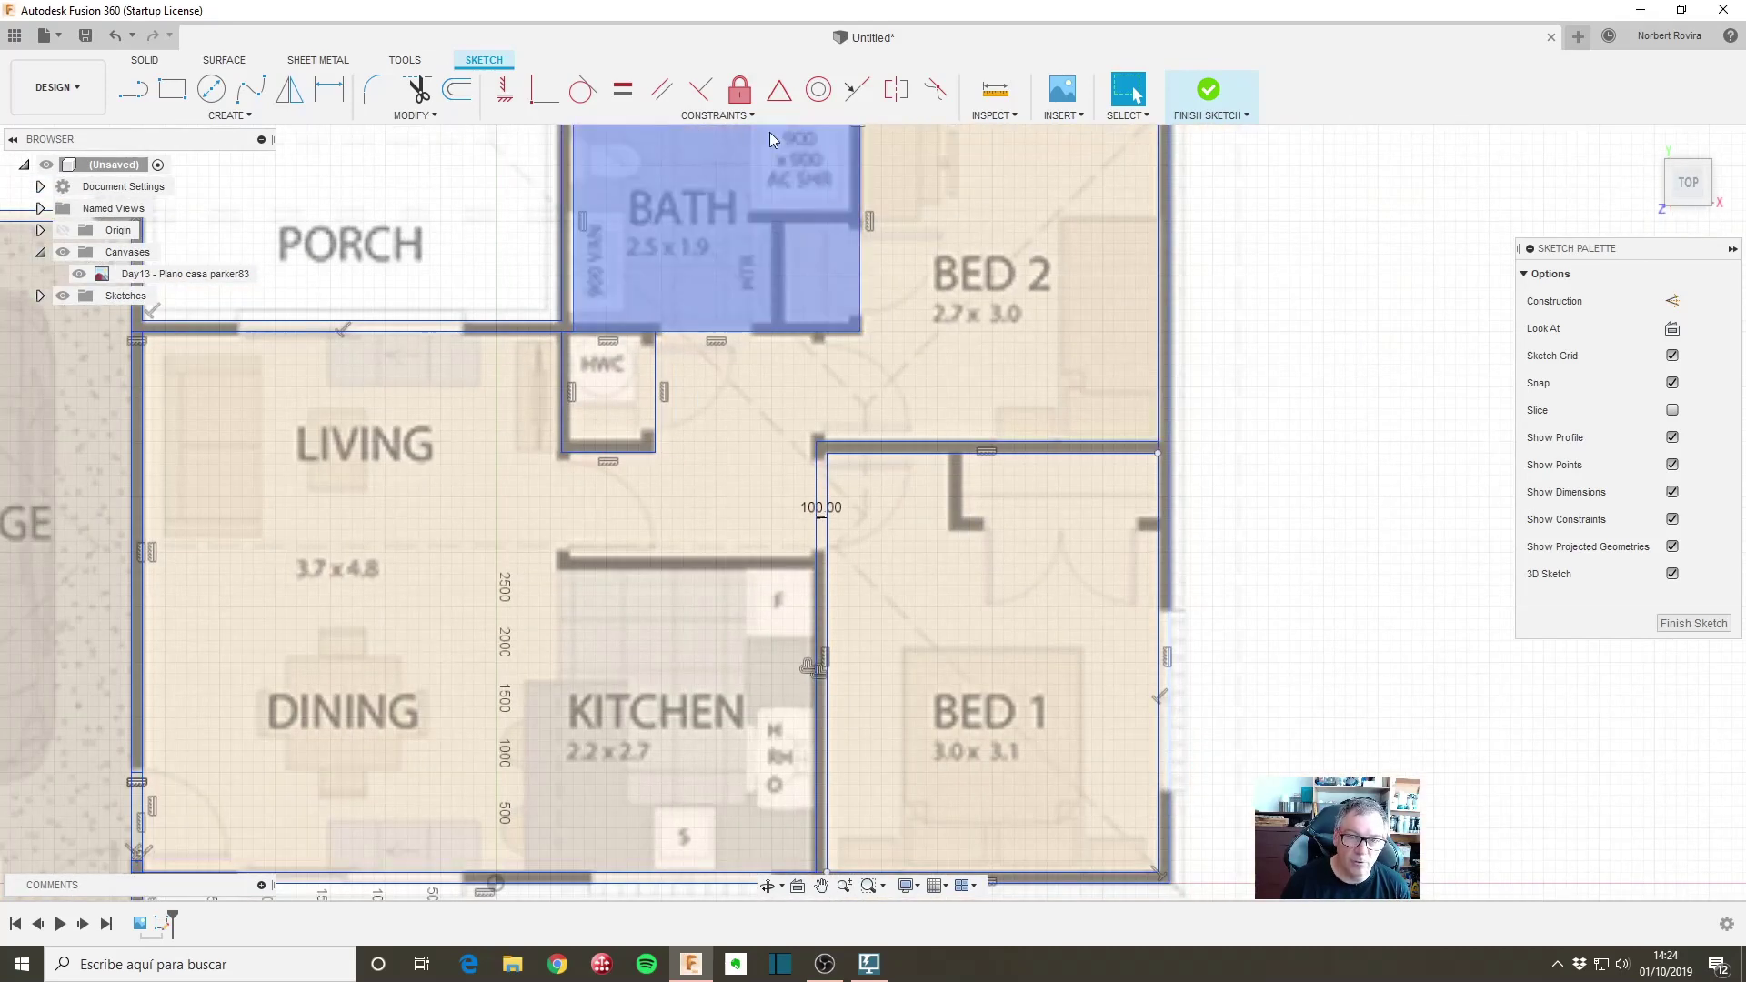
{"action": "left_click", "coordinate": [457, 89]}
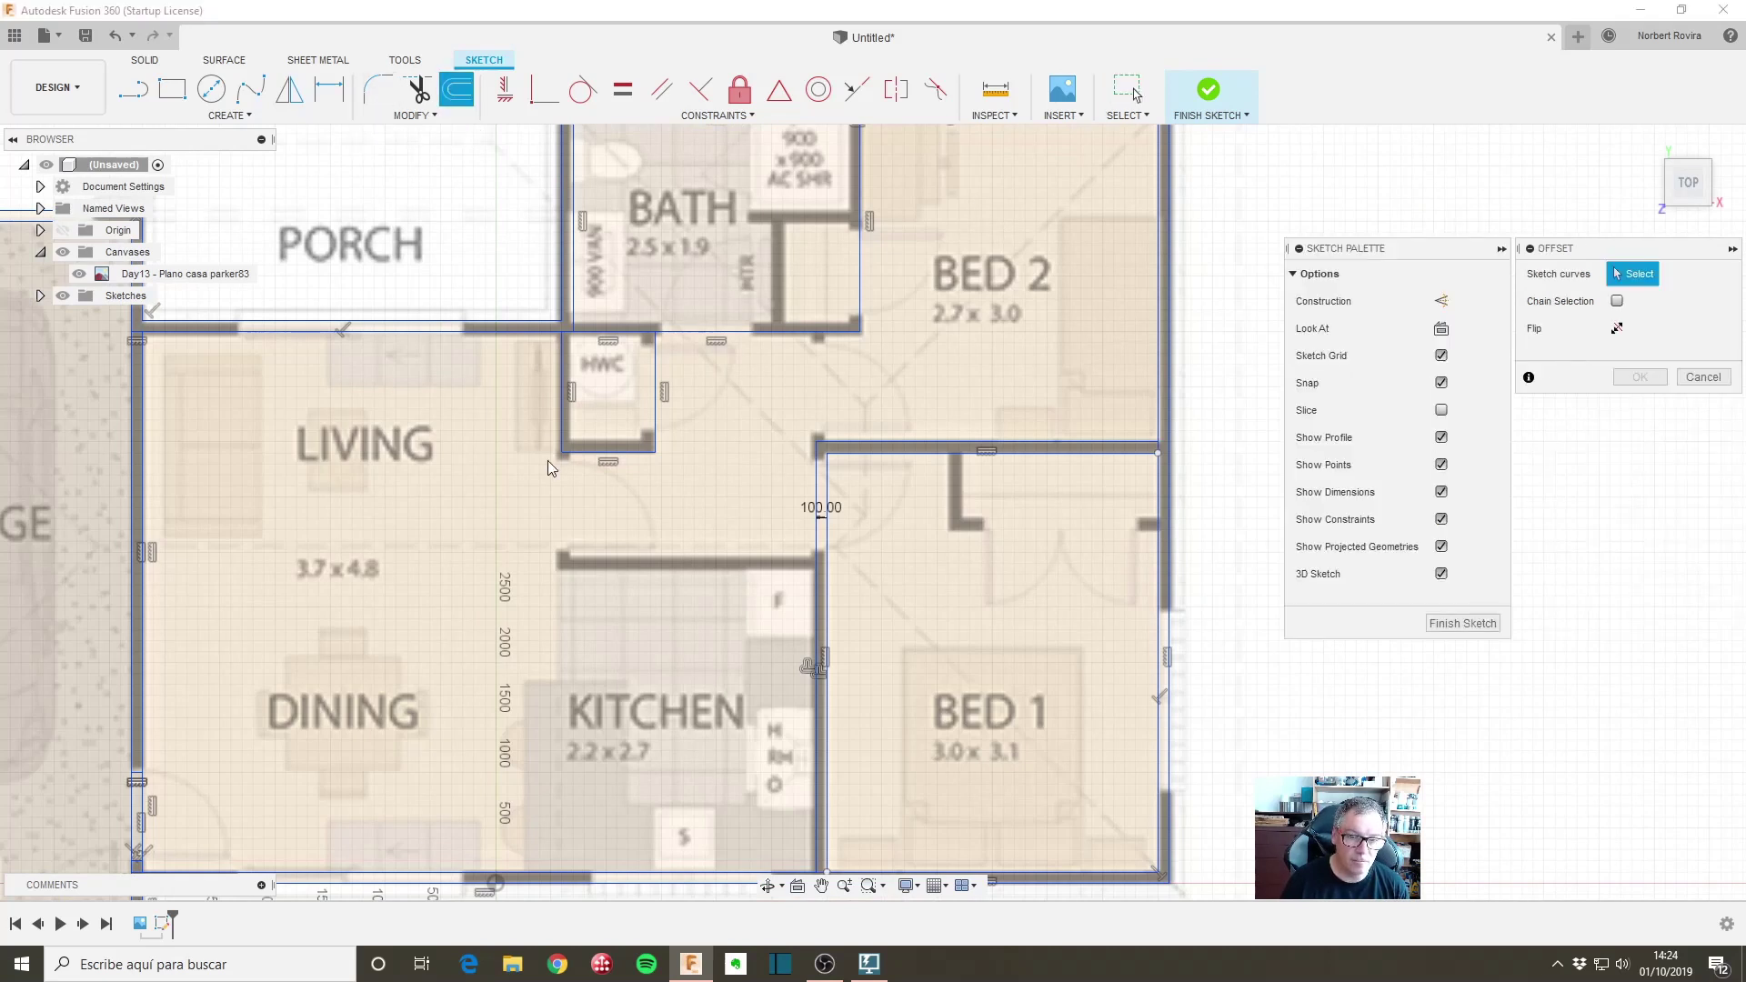
{"action": "left_click", "coordinate": [564, 400]}
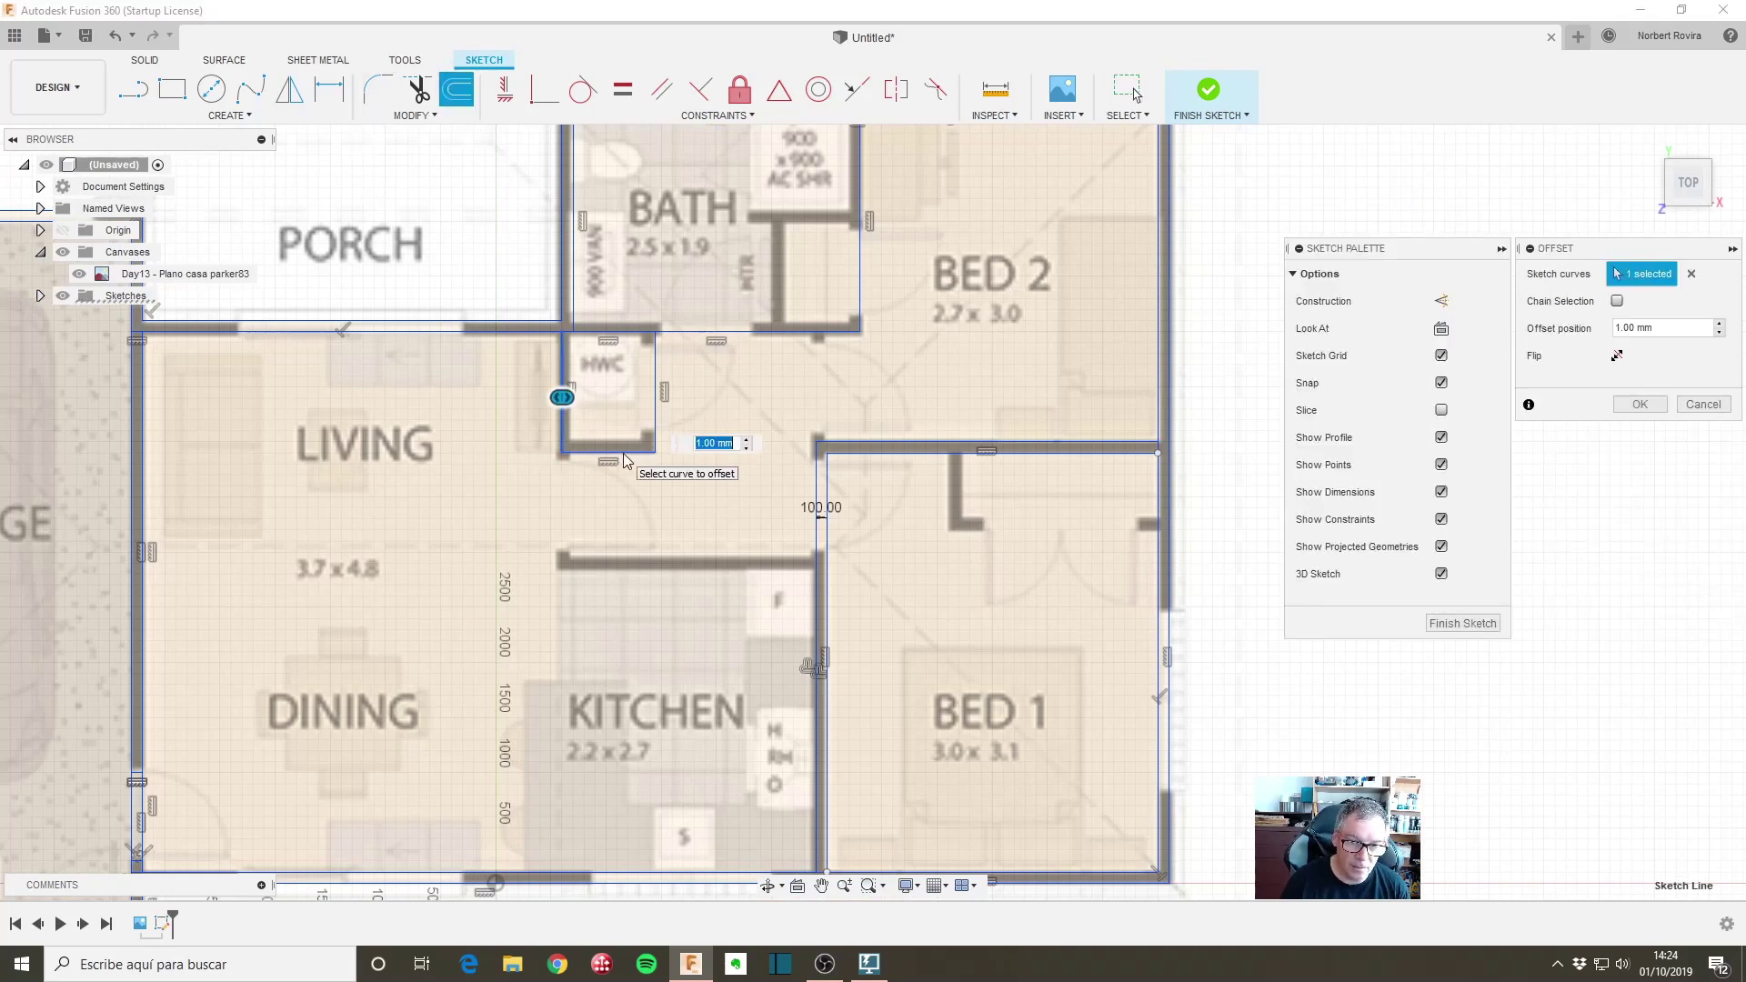
{"action": "left_click", "coordinate": [653, 400]}
{"action": "left_click", "coordinate": [656, 389]}
{"action": "type", "text": "100"}
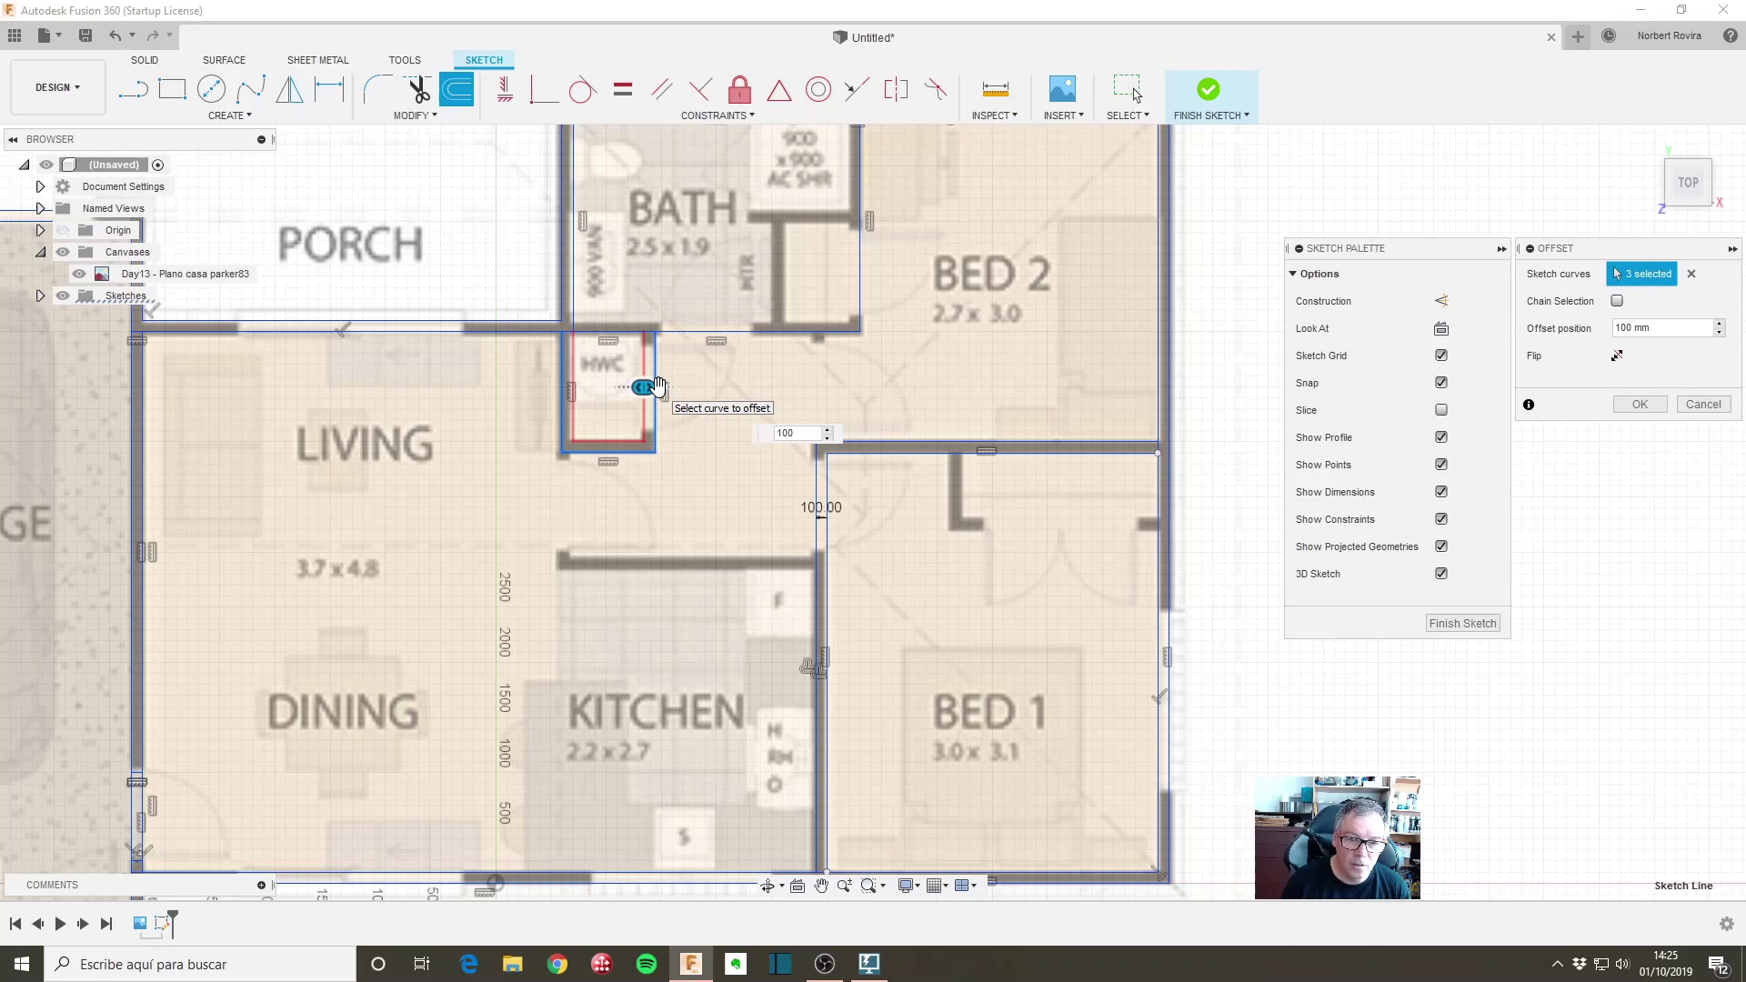
{"action": "left_click", "coordinate": [1639, 403]}
{"action": "scroll", "coordinate": [870, 299], "scroll_direction": "down", "scroll_amount": 2}
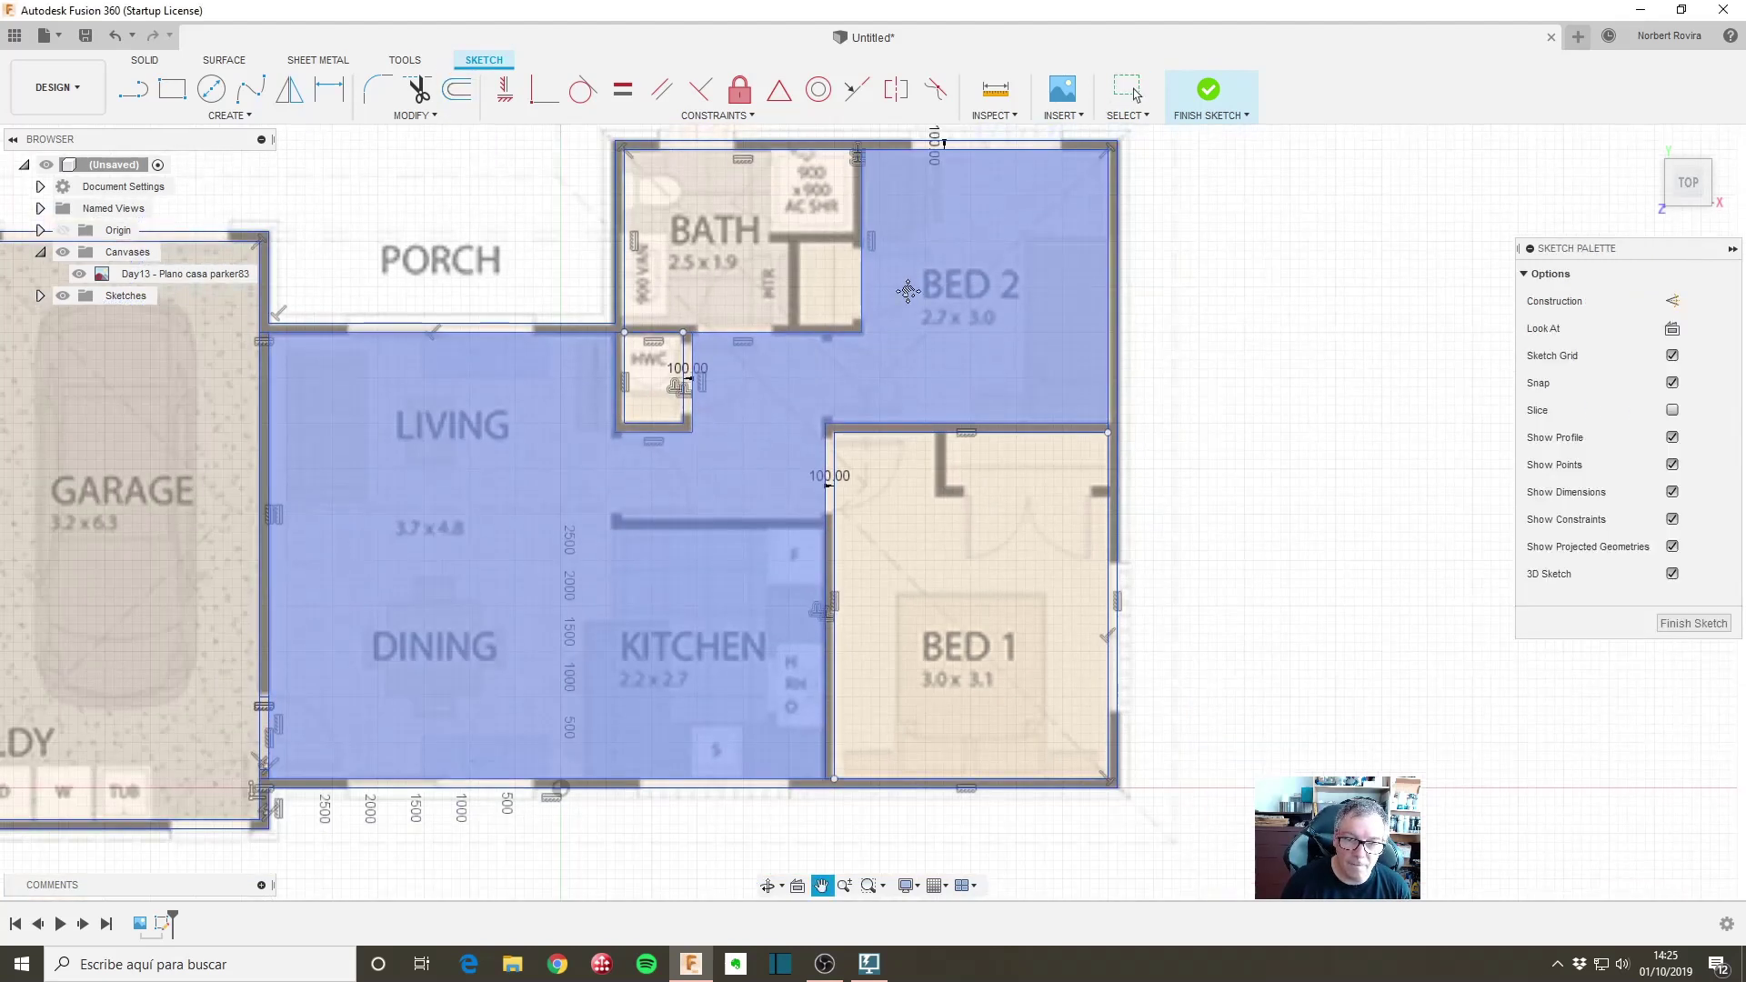
{"action": "scroll", "coordinate": [857, 378], "scroll_direction": "up", "scroll_amount": 3}
Step: Offset the BATH's bottom and right wall lines 100 mm, flipped inward
{"action": "key", "text": "o"}
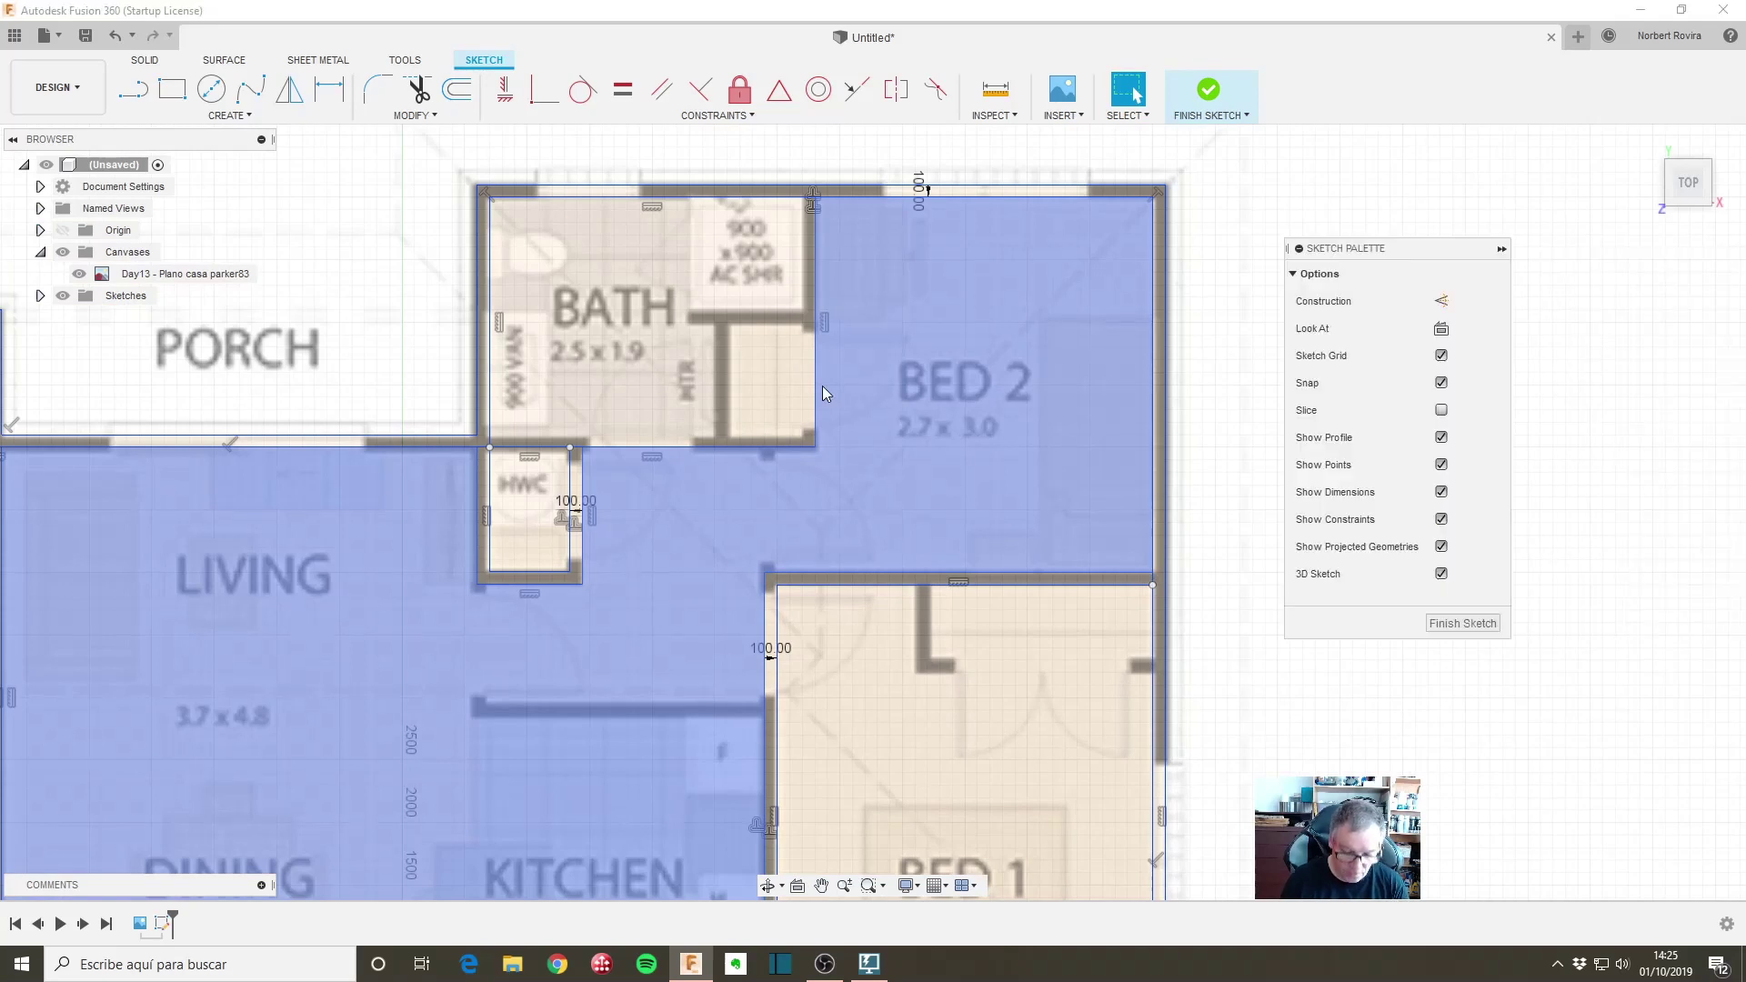
{"action": "left_click", "coordinate": [762, 448]}
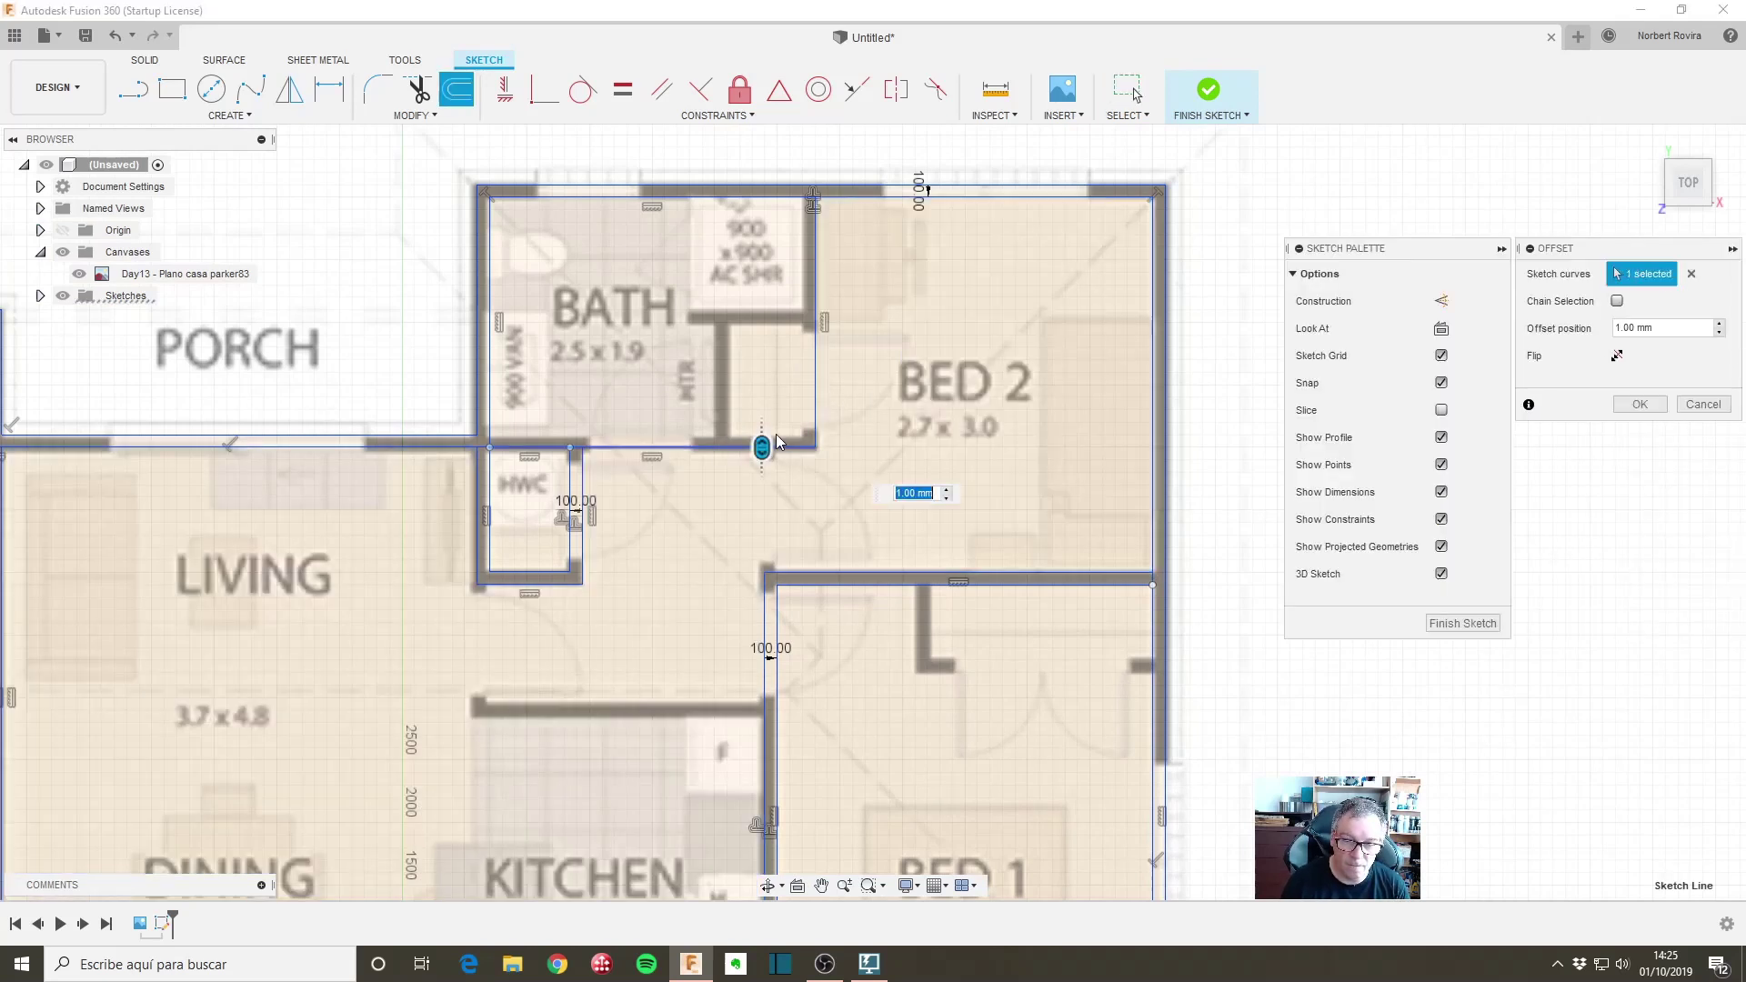
{"action": "left_click", "coordinate": [815, 380]}
{"action": "type", "text": "100"}
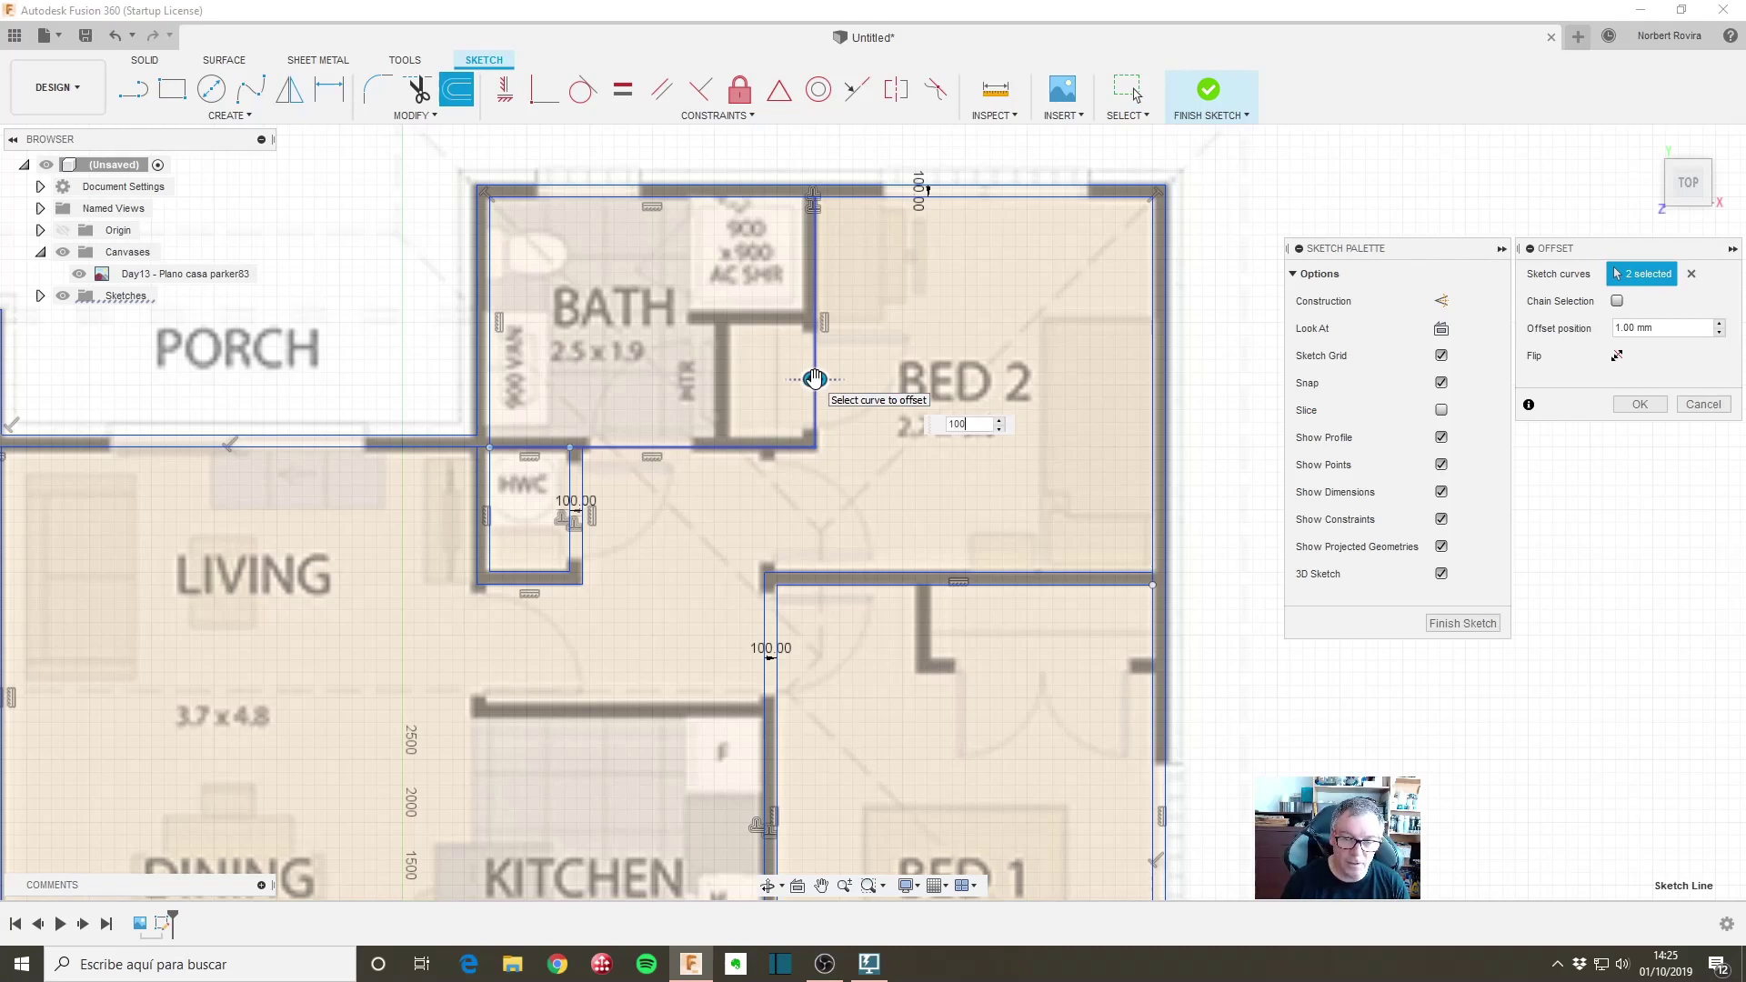
{"action": "key", "text": "Tab"}
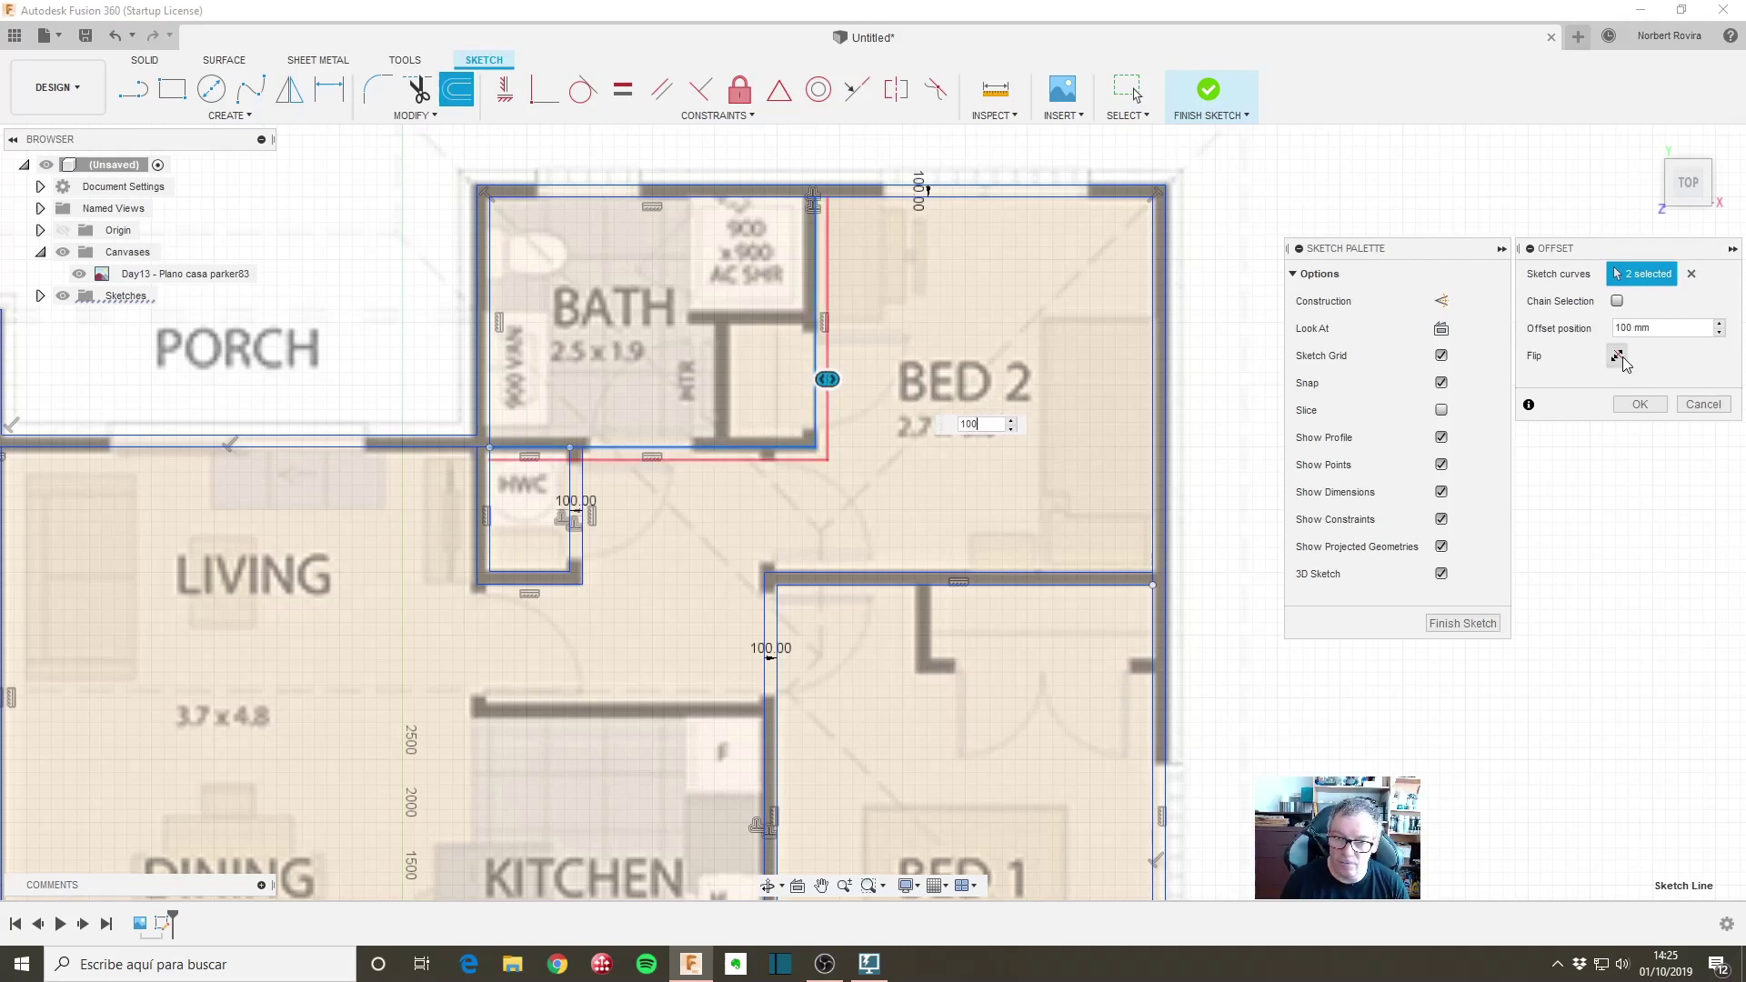
{"action": "left_click", "coordinate": [1617, 356]}
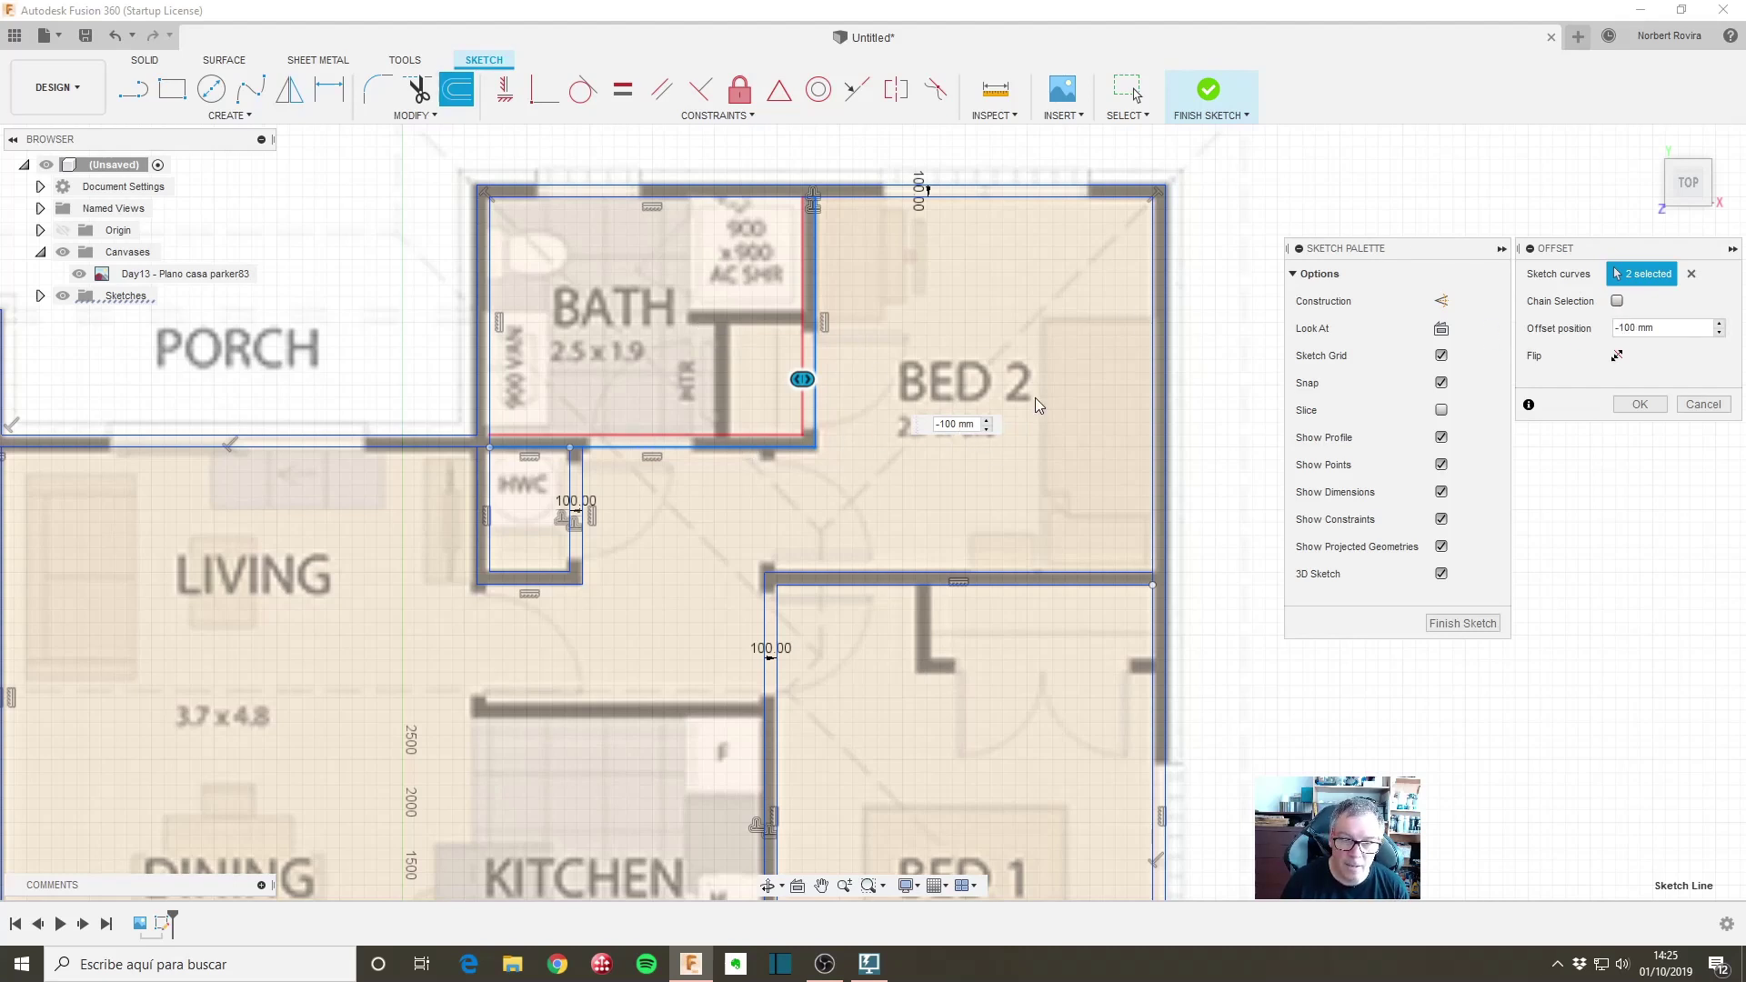
{"action": "key", "text": "Return"}
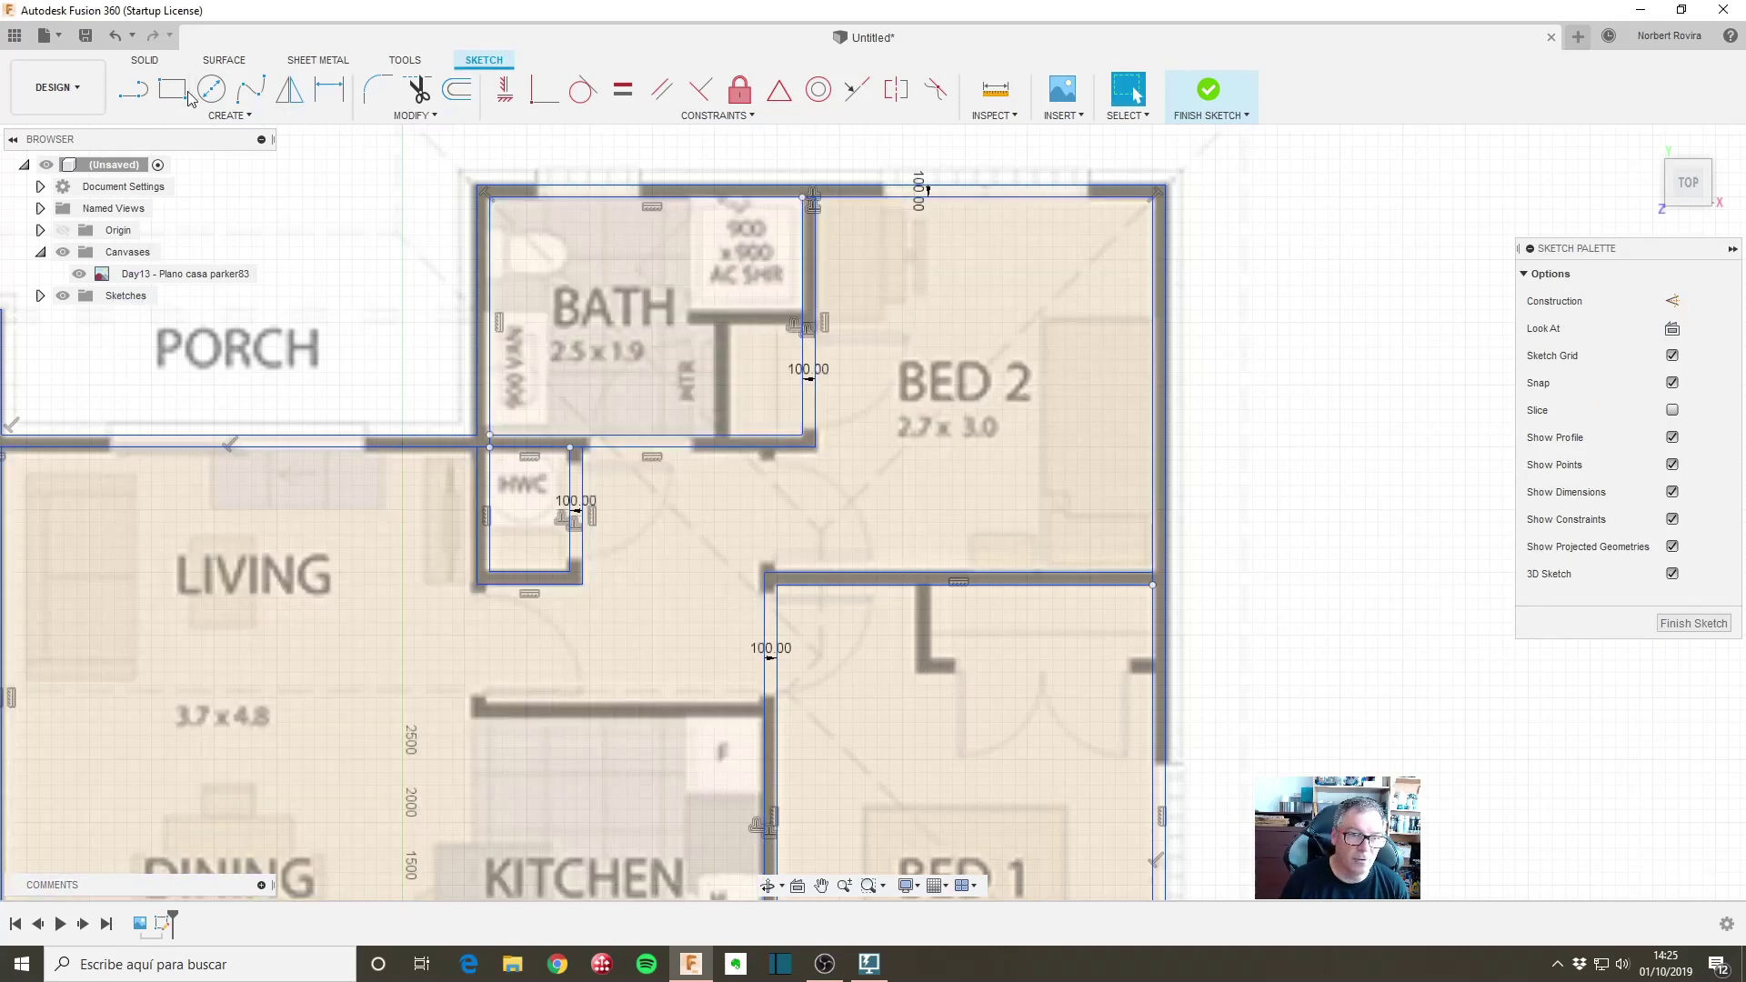
Step: Draw a 600 × 1100 mm rectangle around the cupboard between BATH and BED 2
{"action": "left_click", "coordinate": [188, 93]}
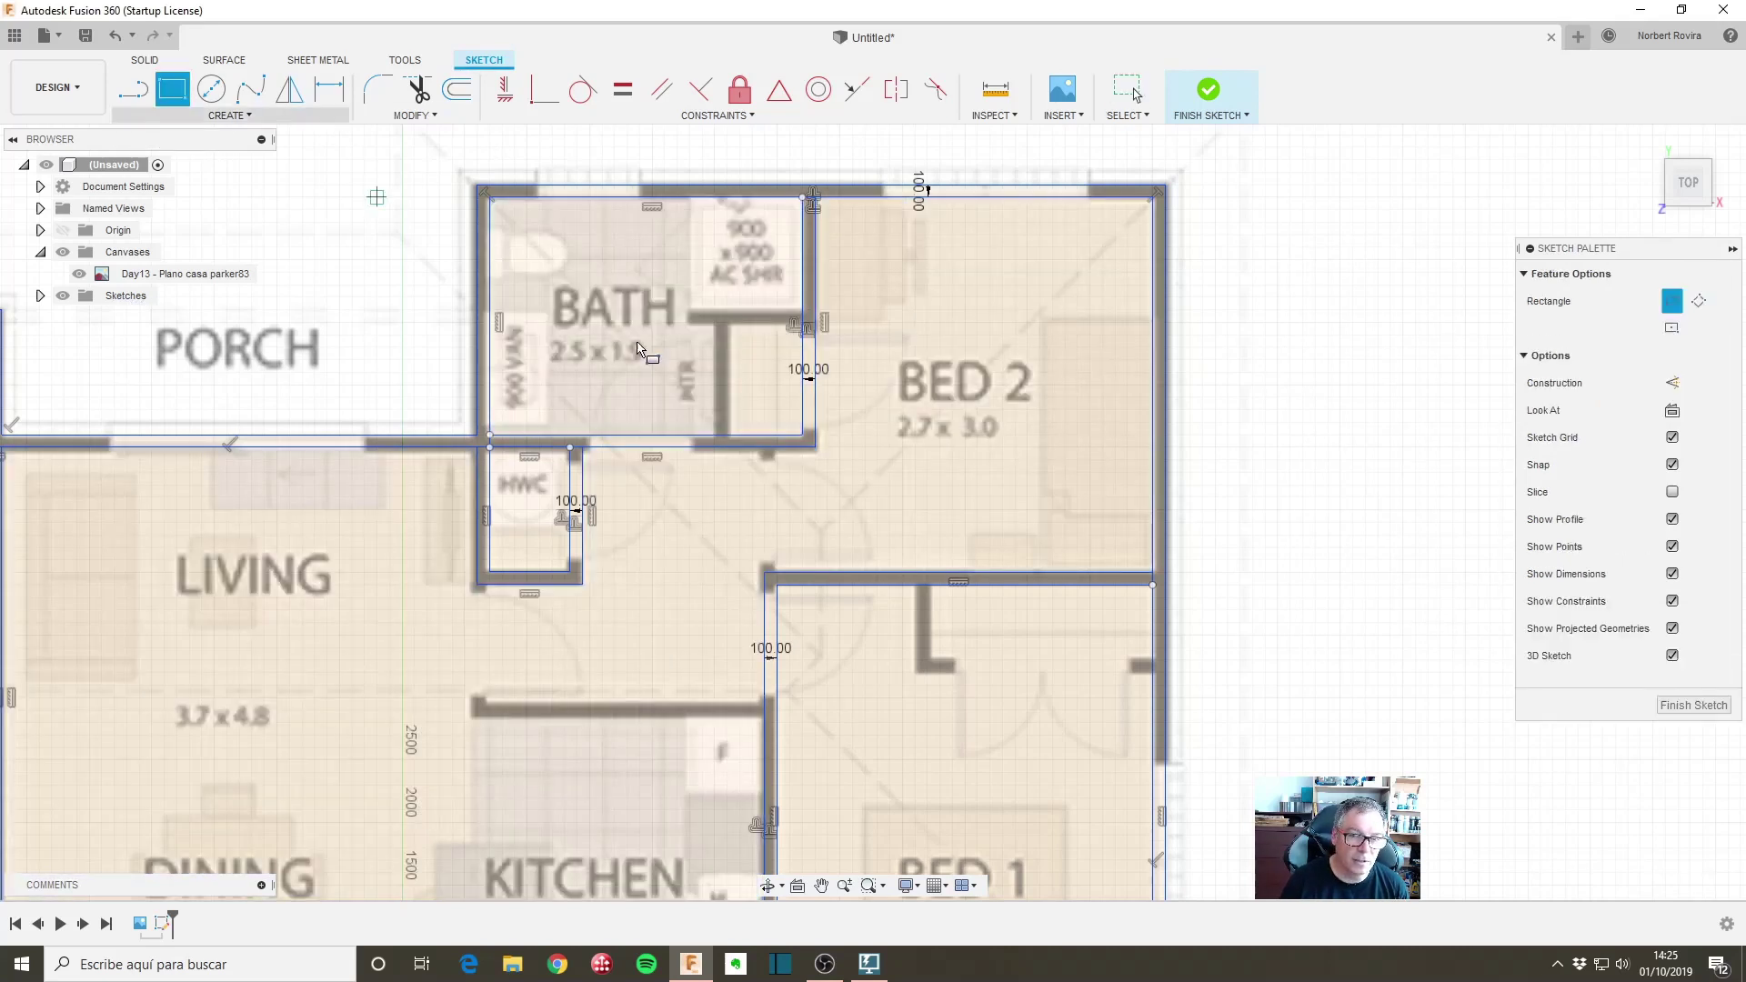
{"action": "left_click", "coordinate": [715, 434]}
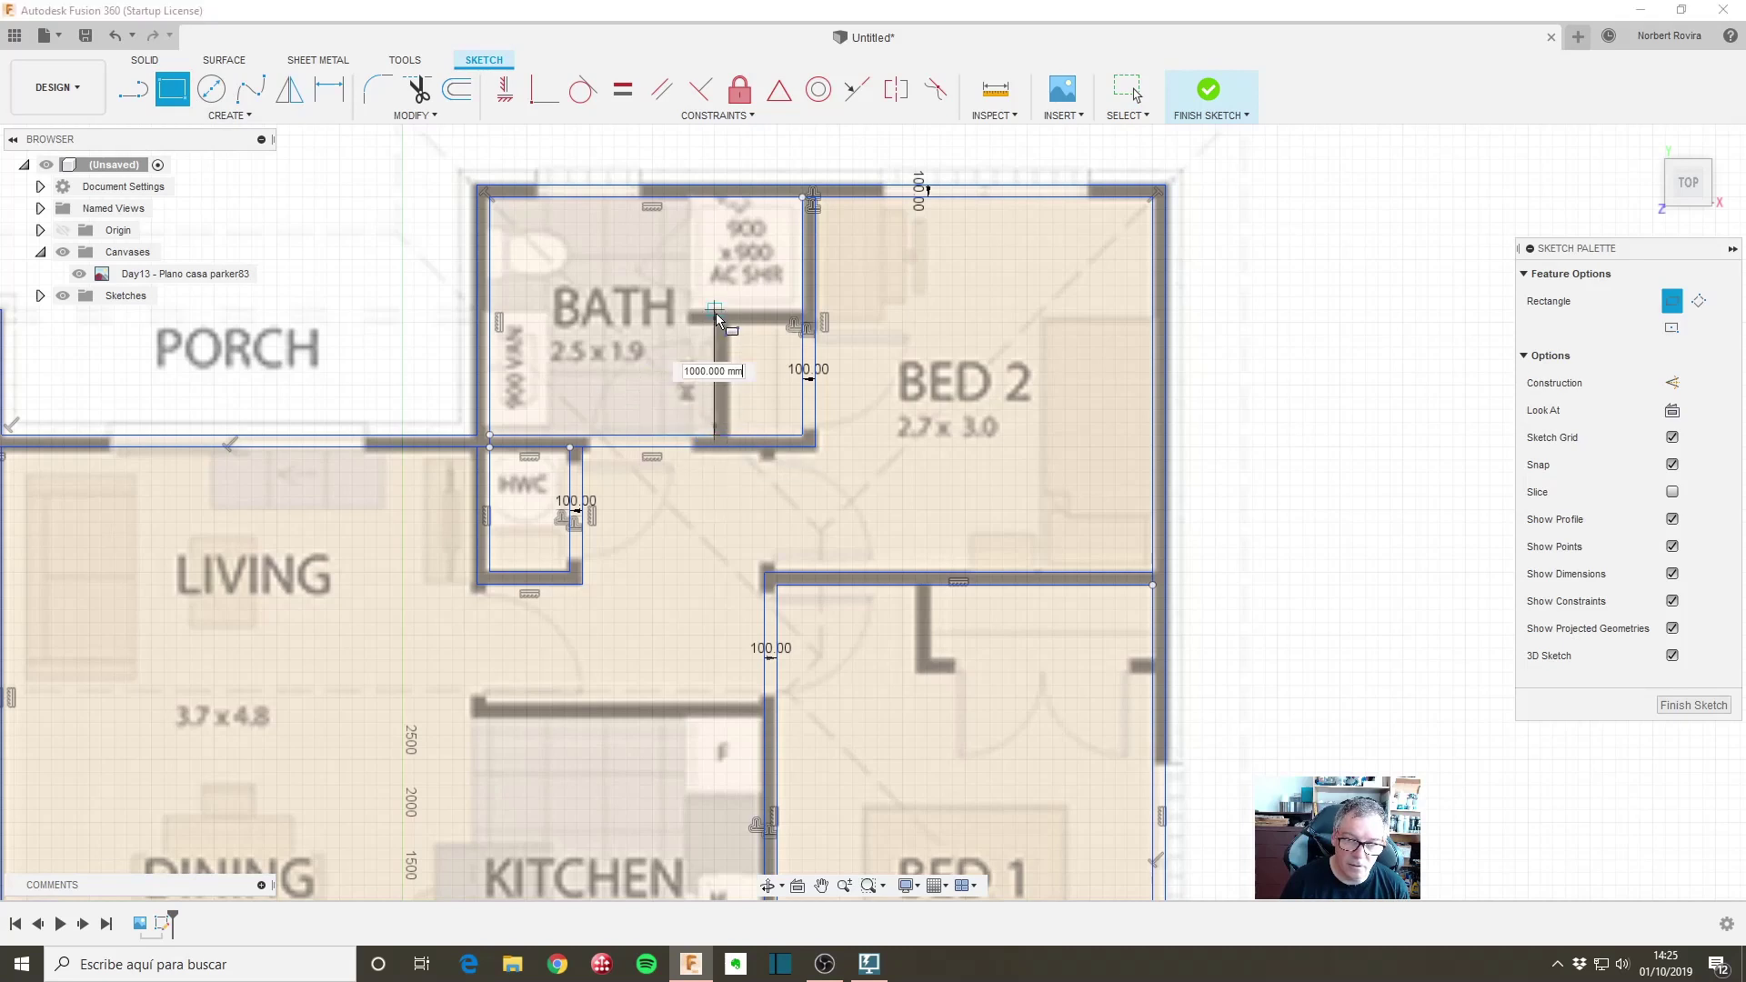
{"action": "left_click", "coordinate": [799, 312]}
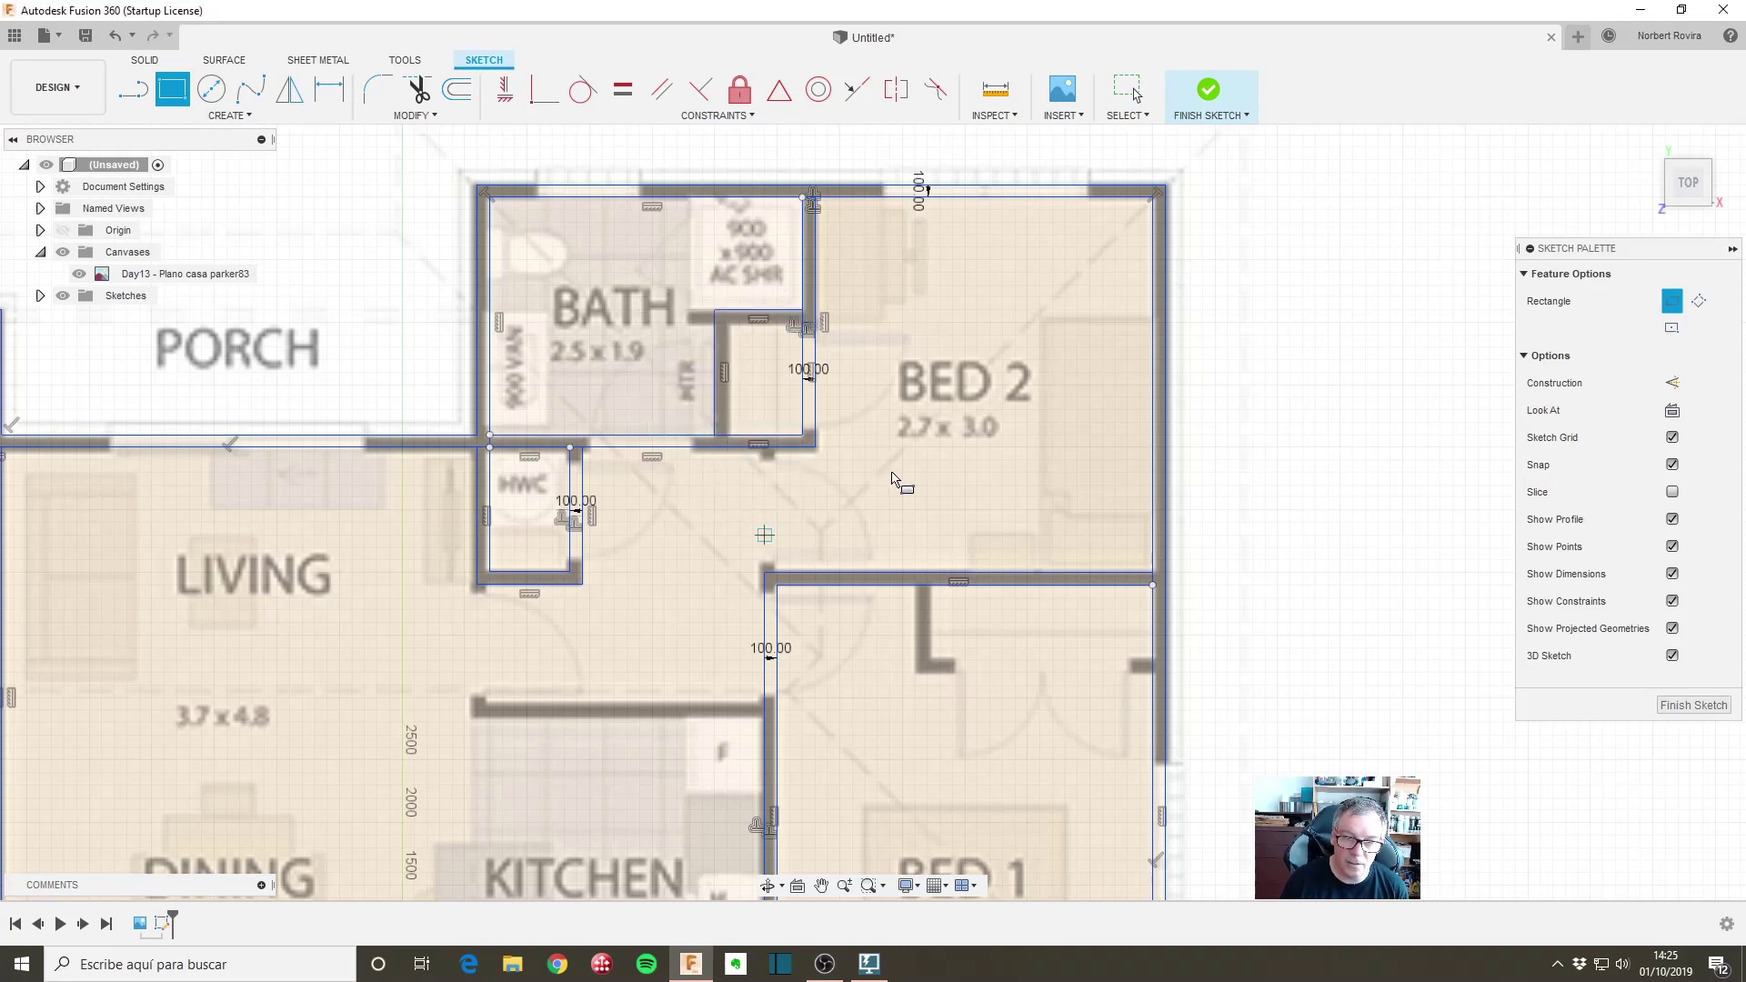
{"action": "key", "text": "Escape"}
Step: Offset the cupboard's top and left edges 100 mm inward
{"action": "key", "text": "o"}
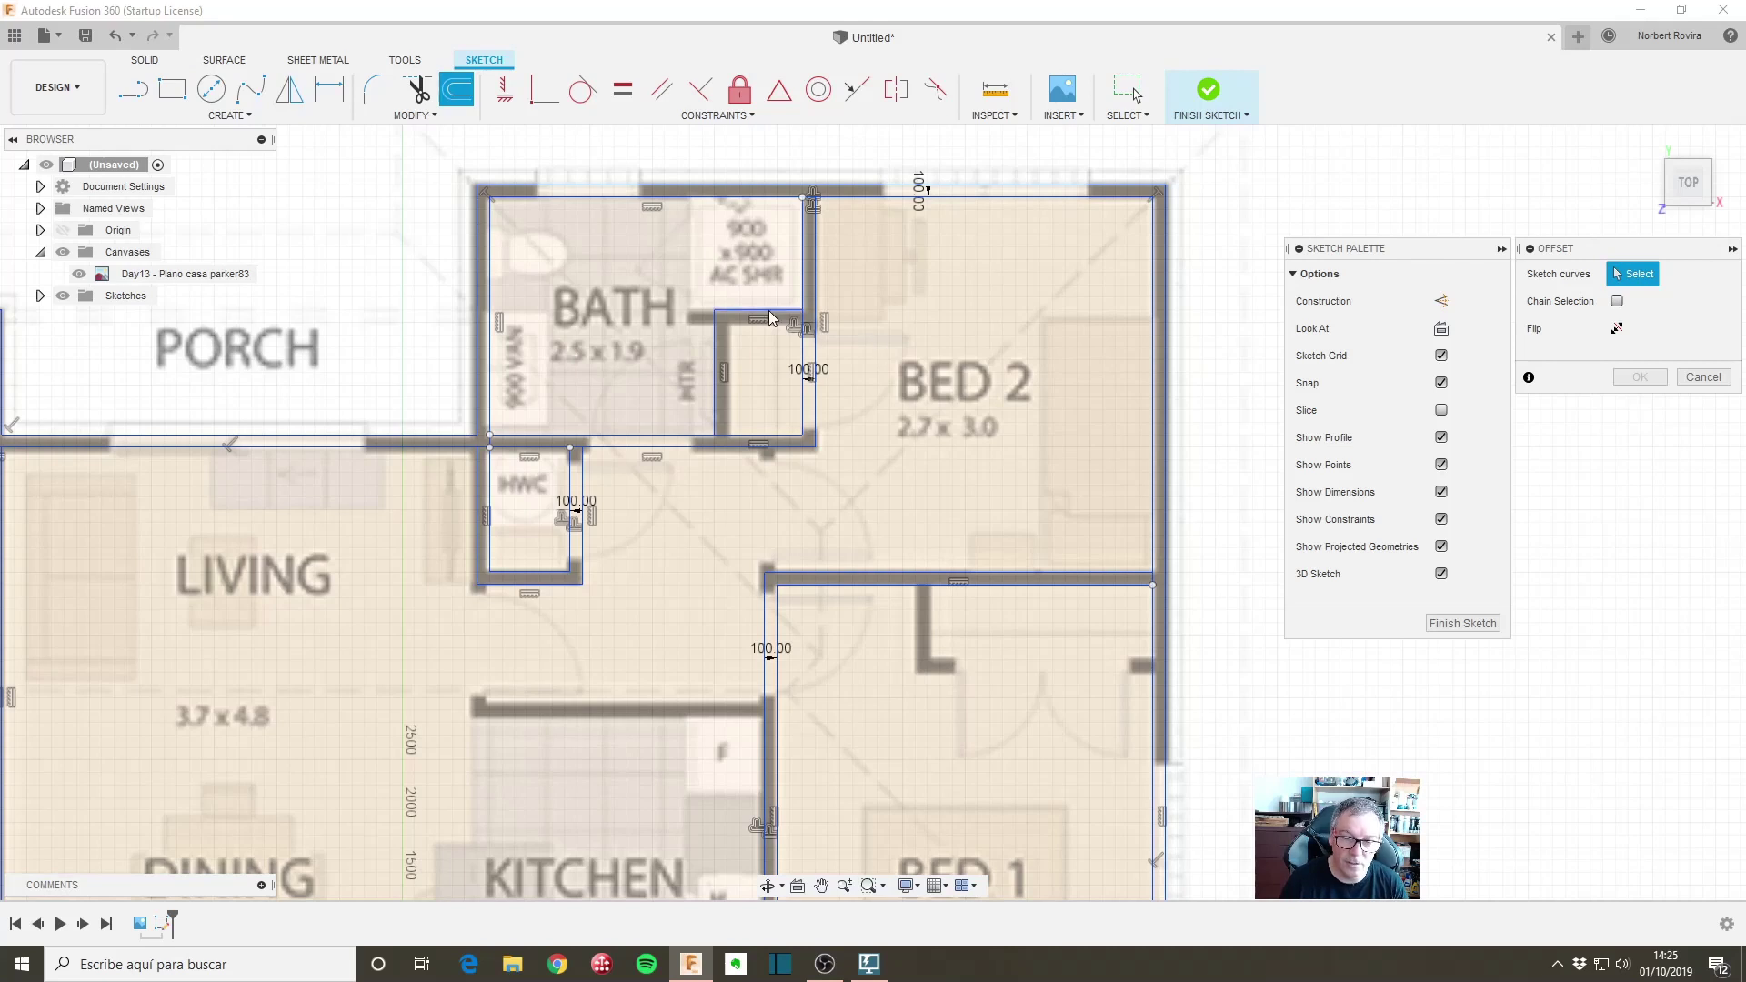
{"action": "left_click", "coordinate": [767, 310]}
{"action": "left_click", "coordinate": [715, 350]}
{"action": "type", "text": "-100"}
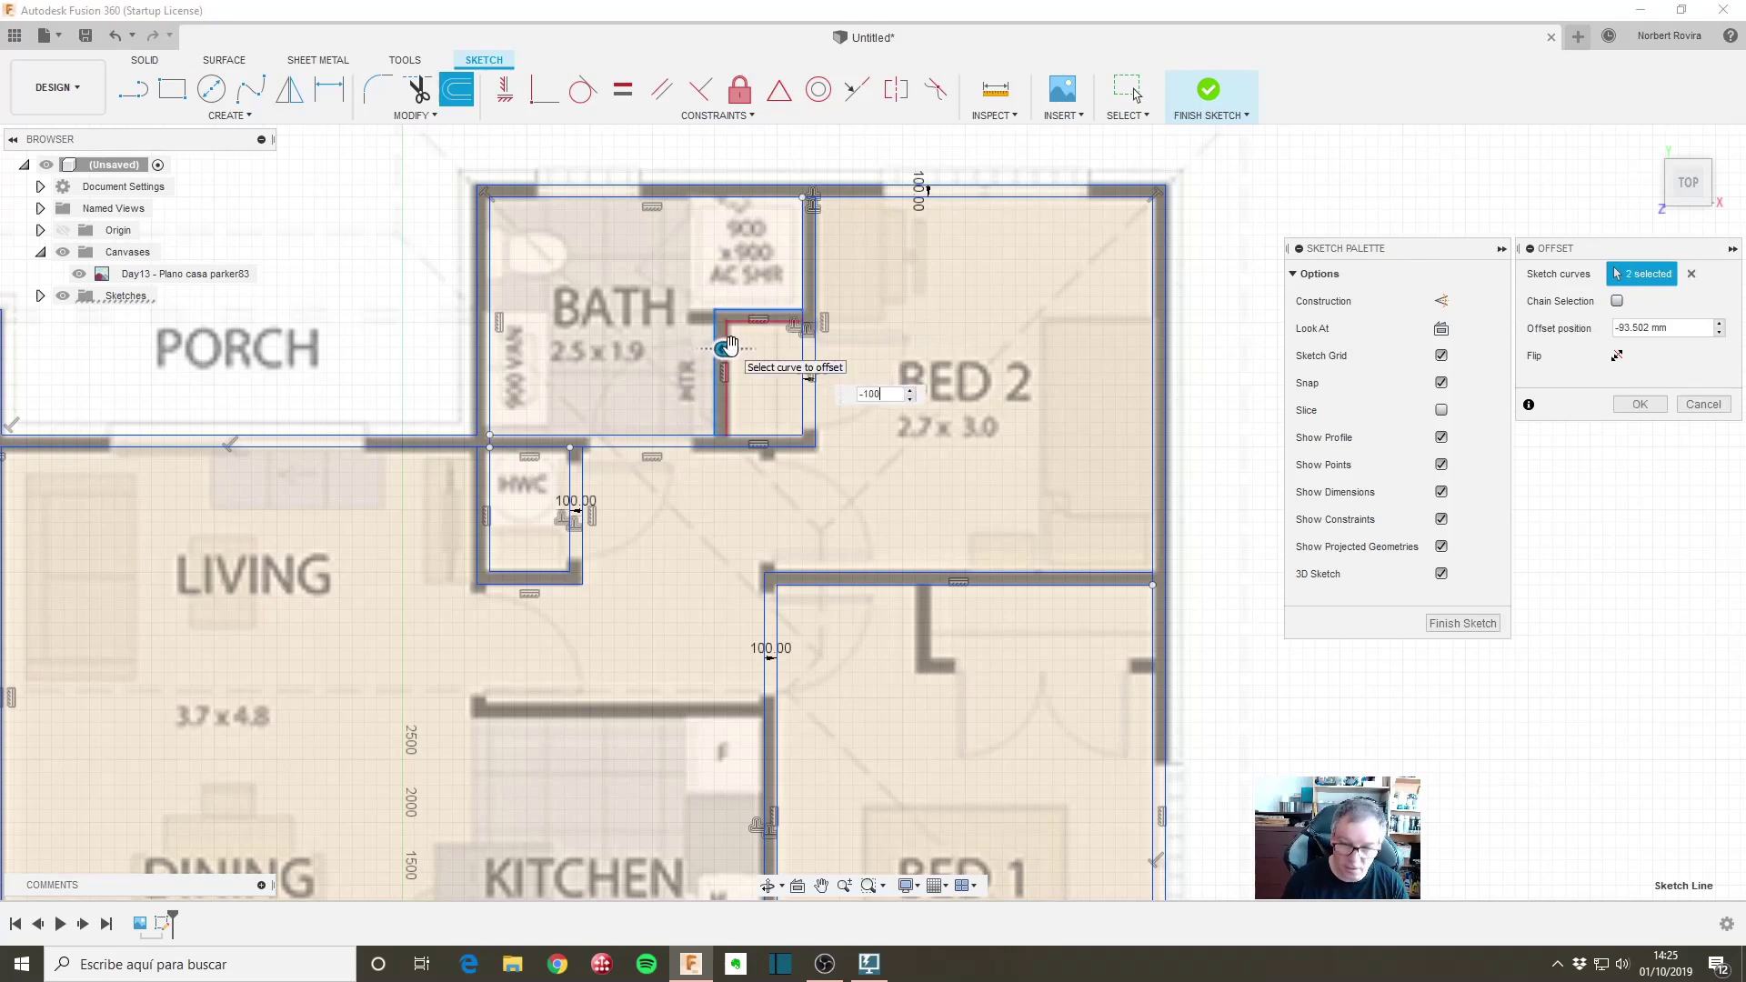
{"action": "key", "text": "Return"}
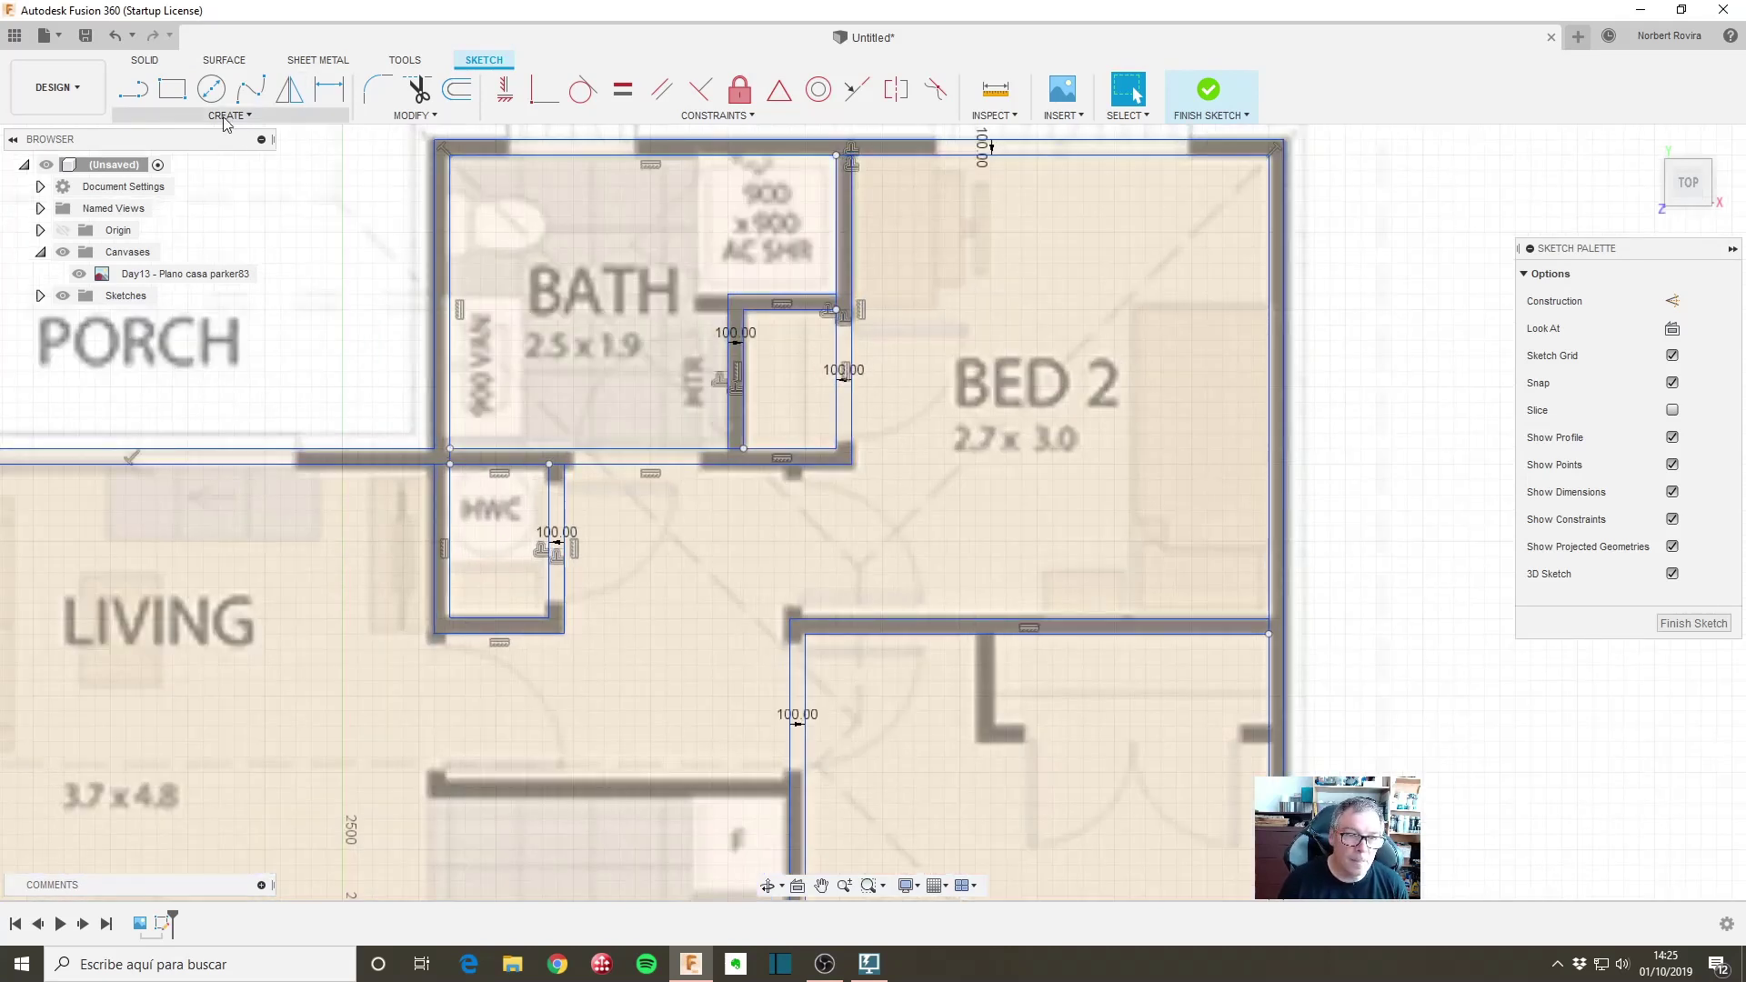
Step: Draw a 200×100 mm wall rectangle at the short stub beside the bath
{"action": "left_click", "coordinate": [173, 89]}
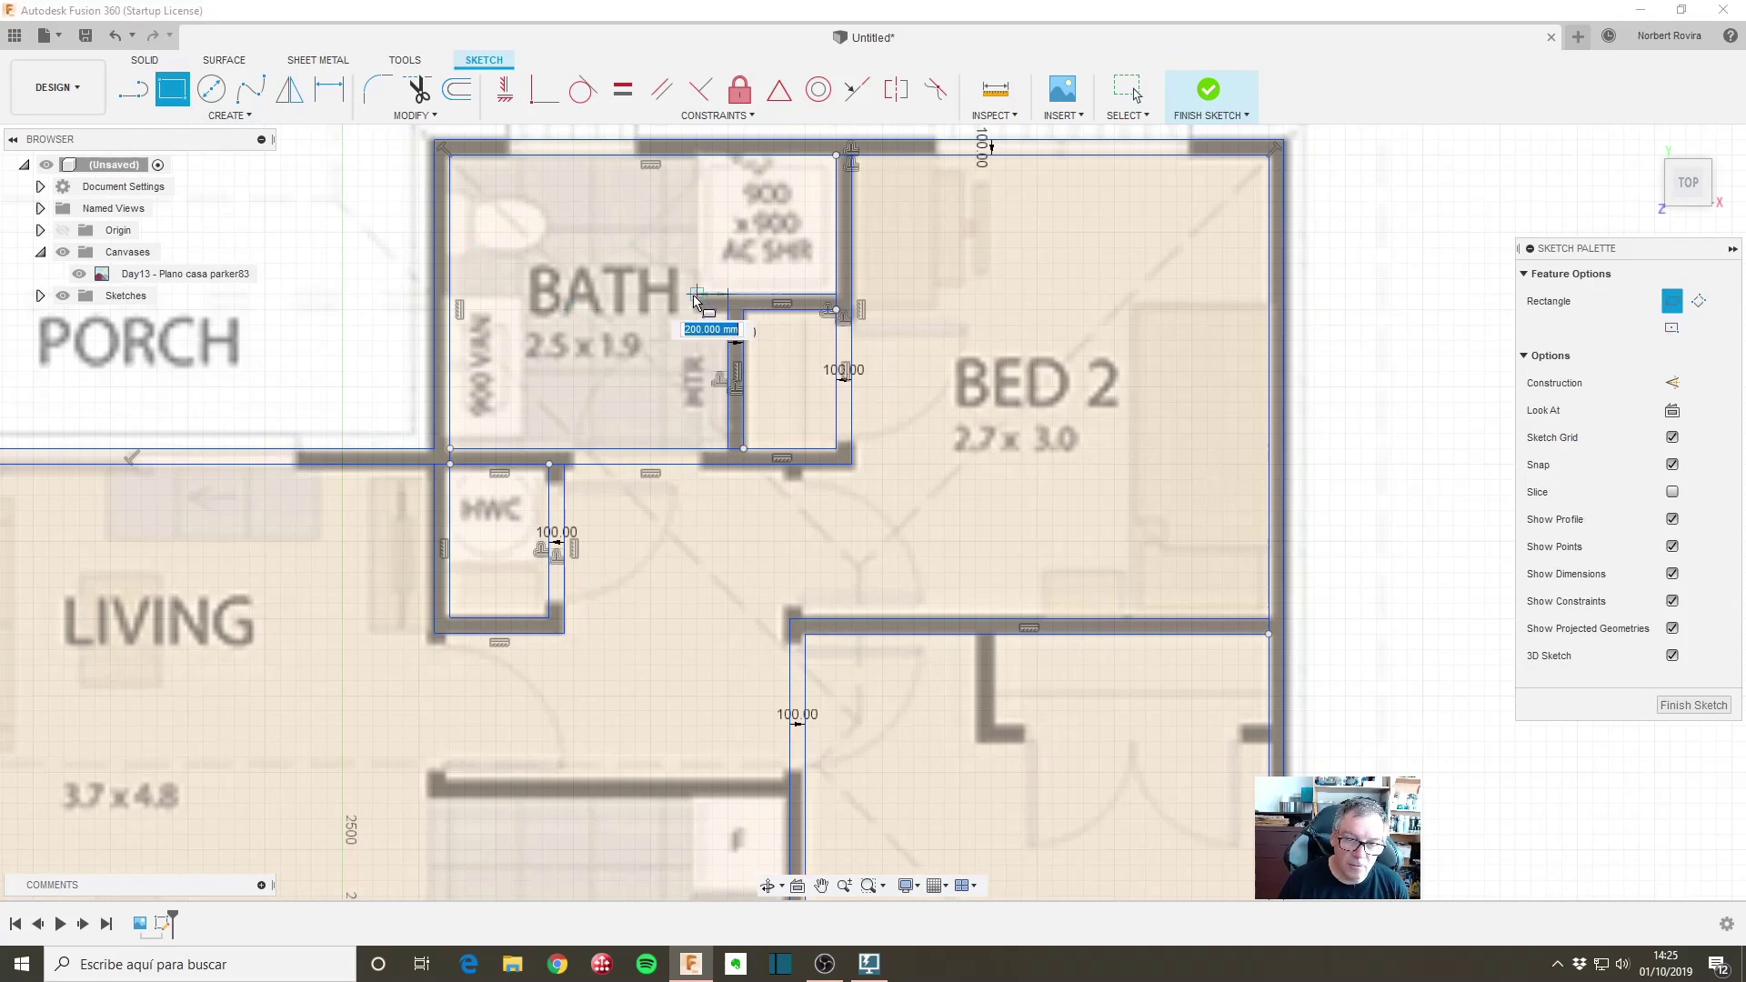
{"action": "left_click", "coordinate": [728, 298]}
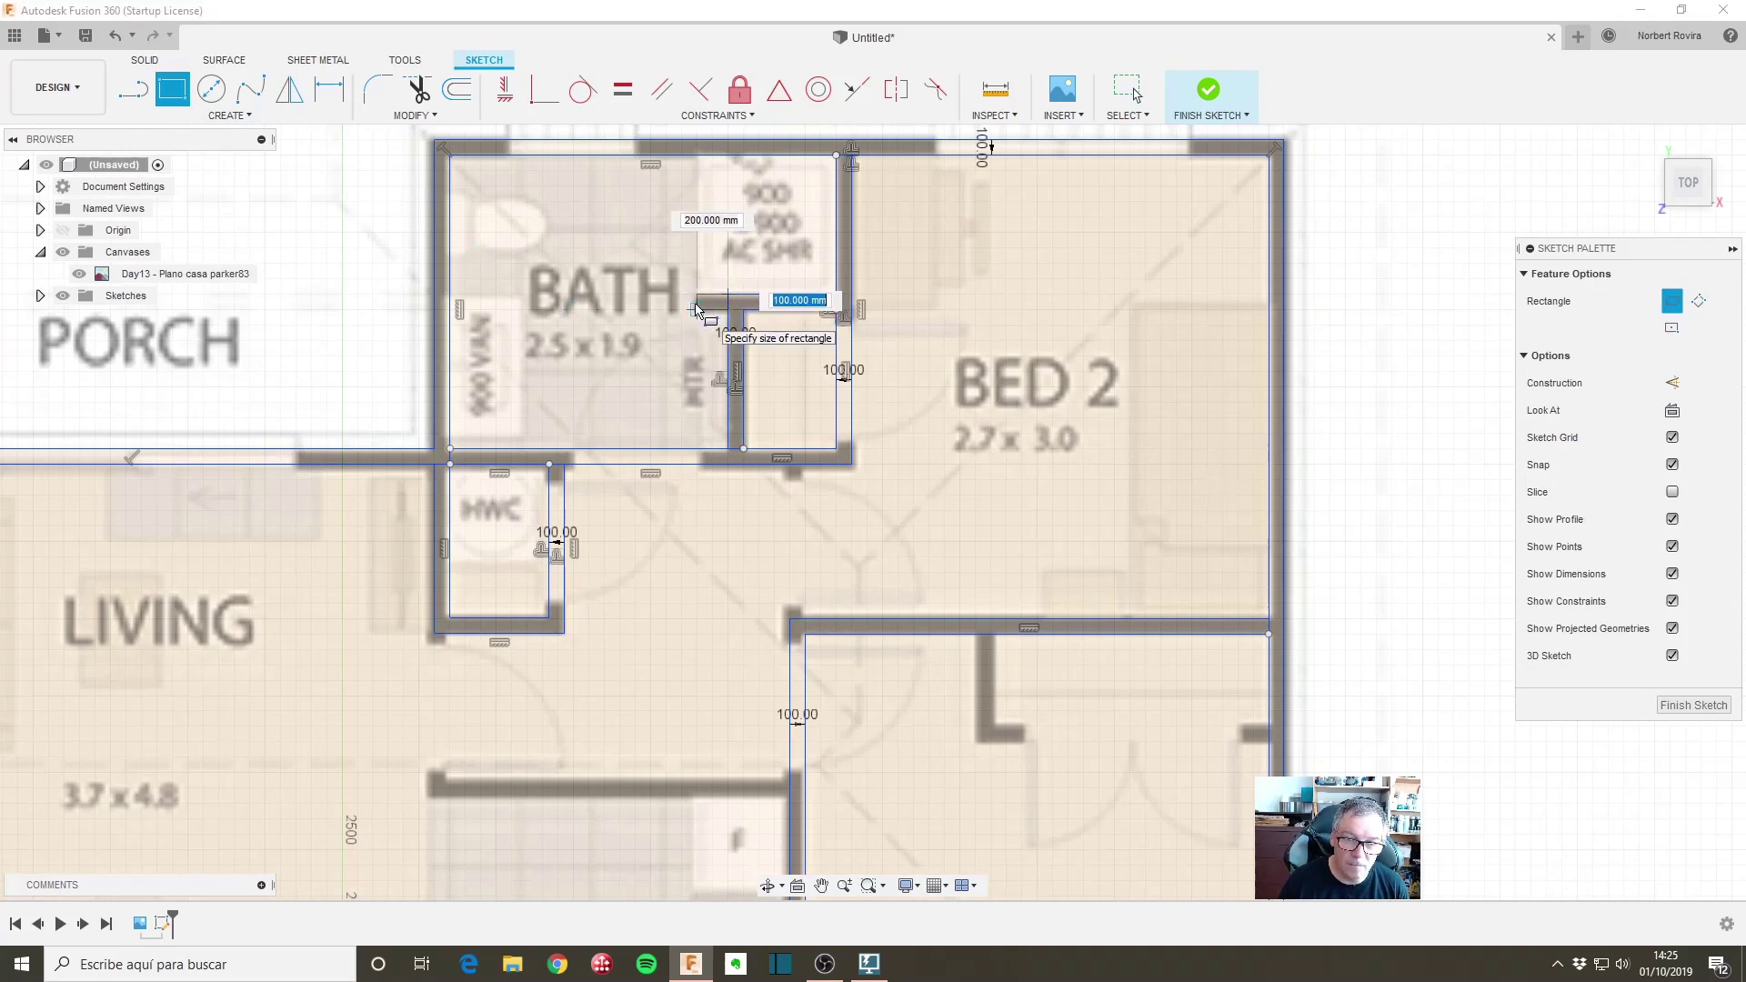
{"action": "key", "text": "Return"}
{"action": "scroll", "coordinate": [920, 587], "scroll_direction": "down", "scroll_amount": 2}
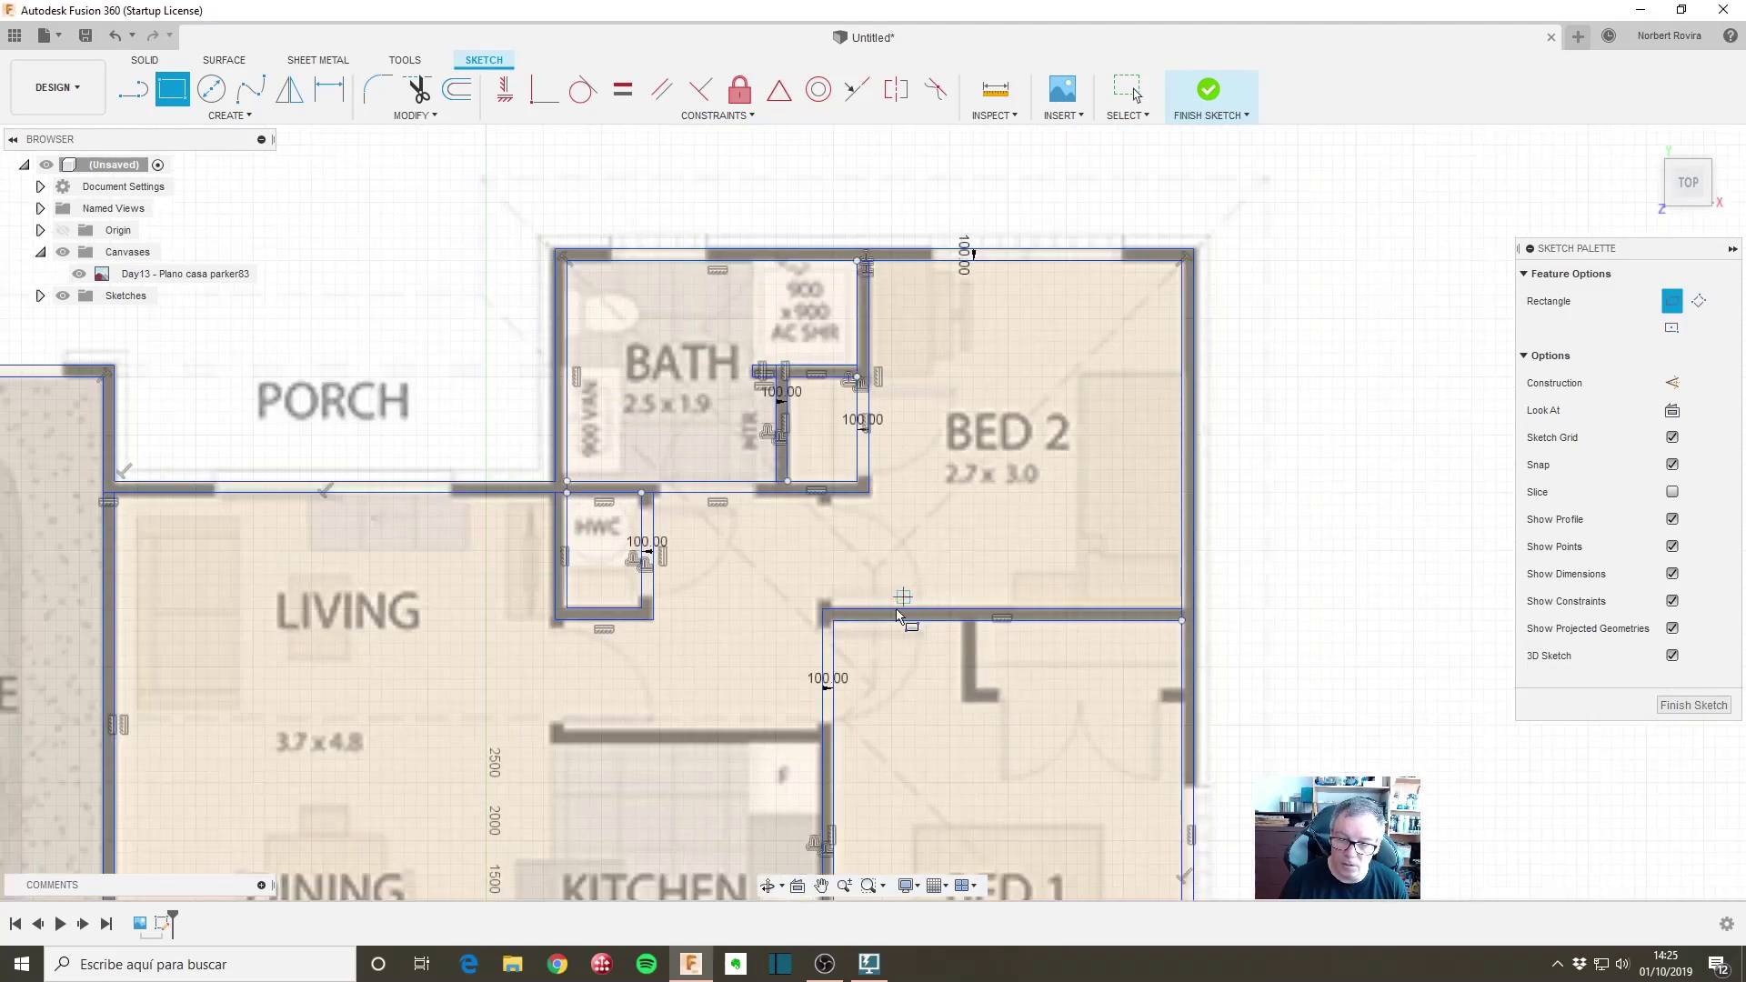
{"action": "scroll", "coordinate": [811, 648], "scroll_direction": "up", "scroll_amount": 2}
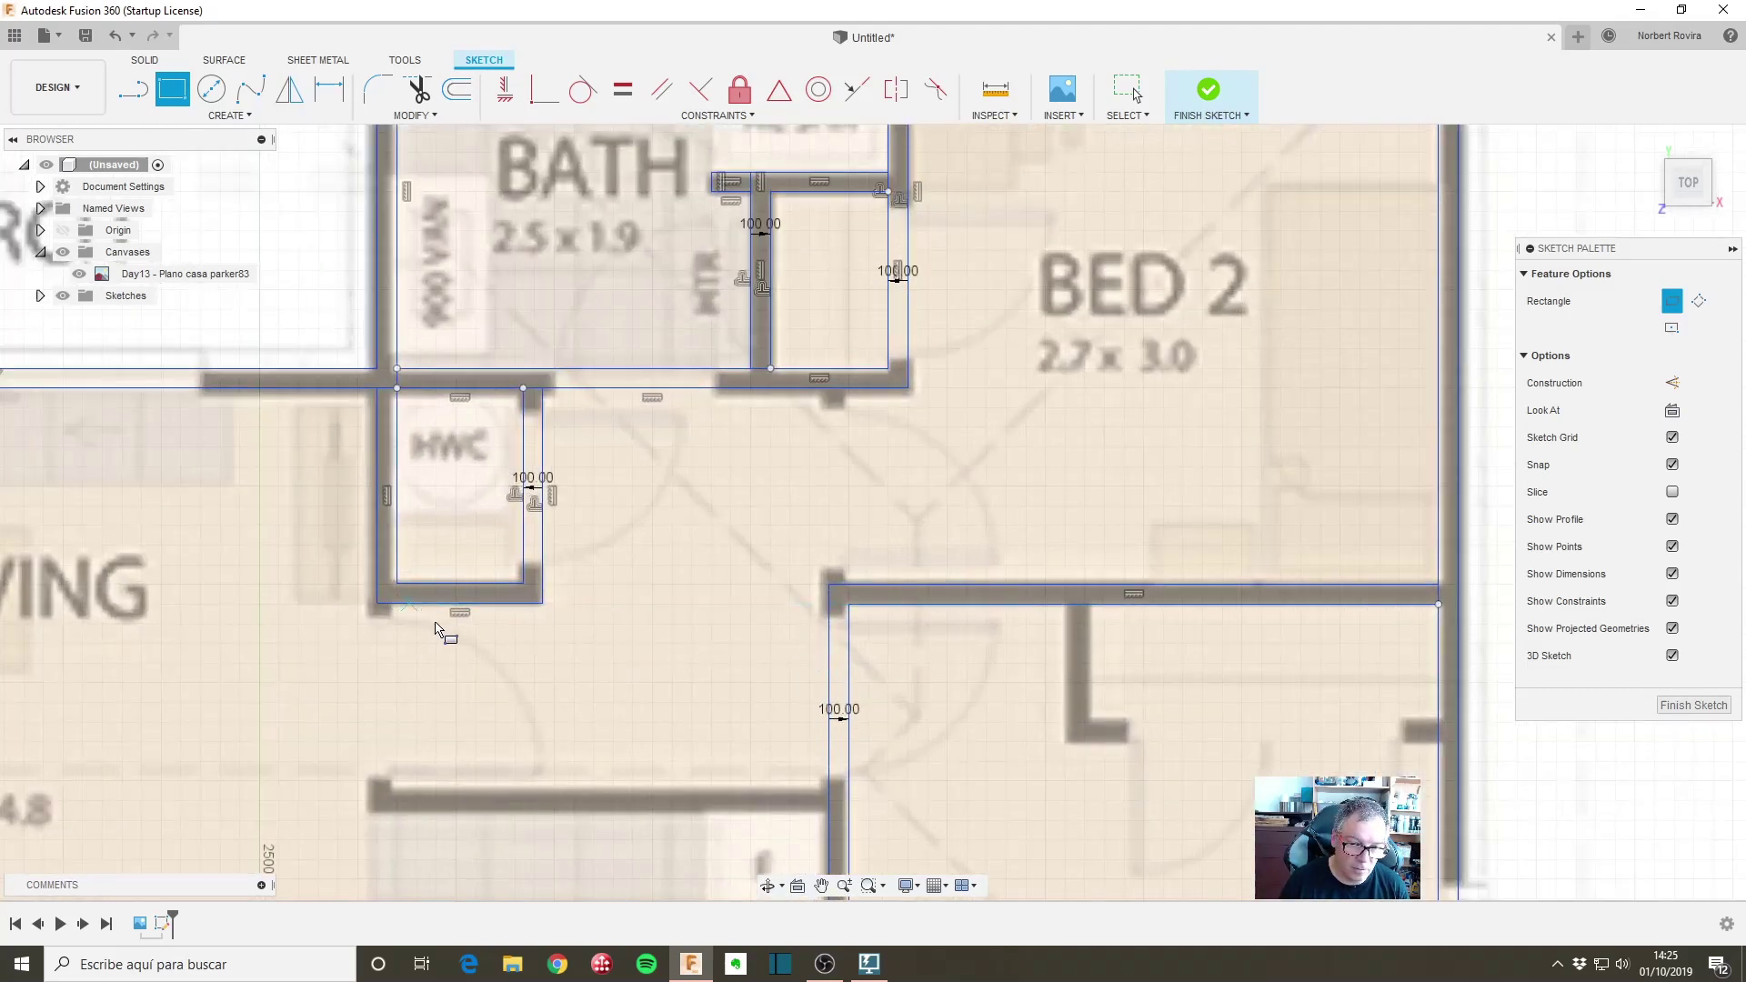
{"action": "scroll", "coordinate": [636, 637], "scroll_direction": "down", "scroll_amount": 2}
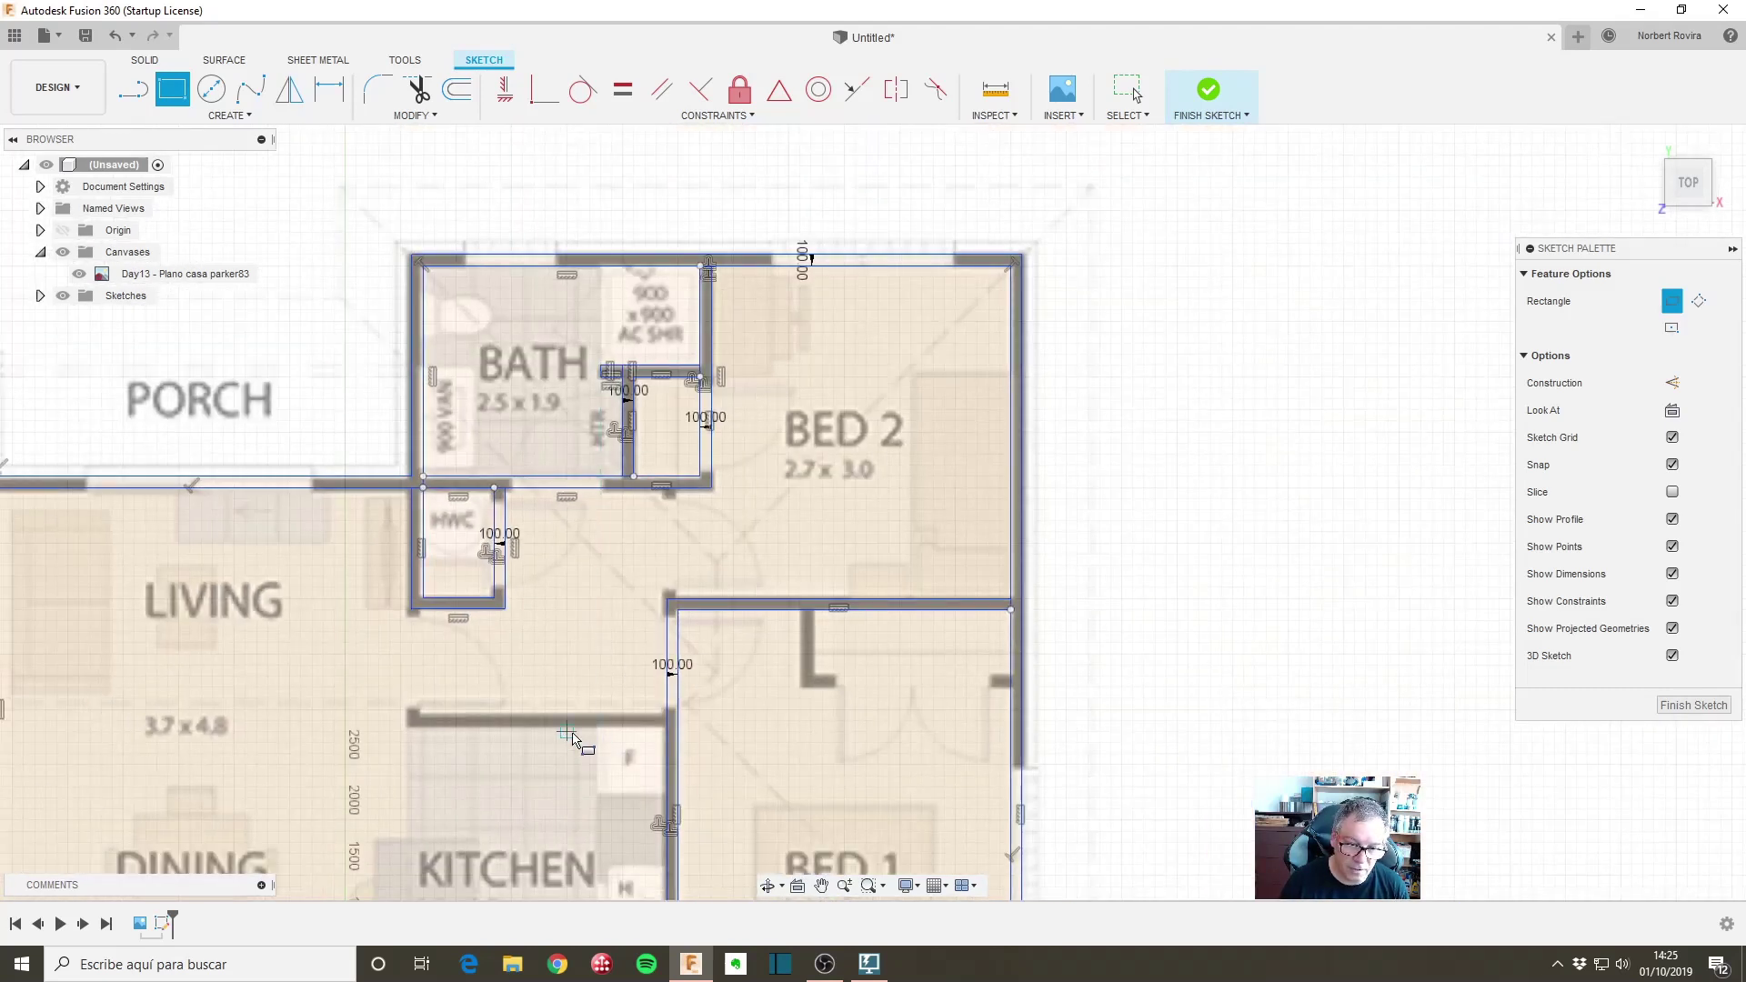
{"action": "scroll", "coordinate": [572, 734], "scroll_direction": "up", "scroll_amount": 2}
Step: Draw a 2350×100 mm wall rectangle along the top of the KITCHEN
{"action": "middle_click_drag", "start_coordinate": [559, 695], "coordinate": [738, 460]}
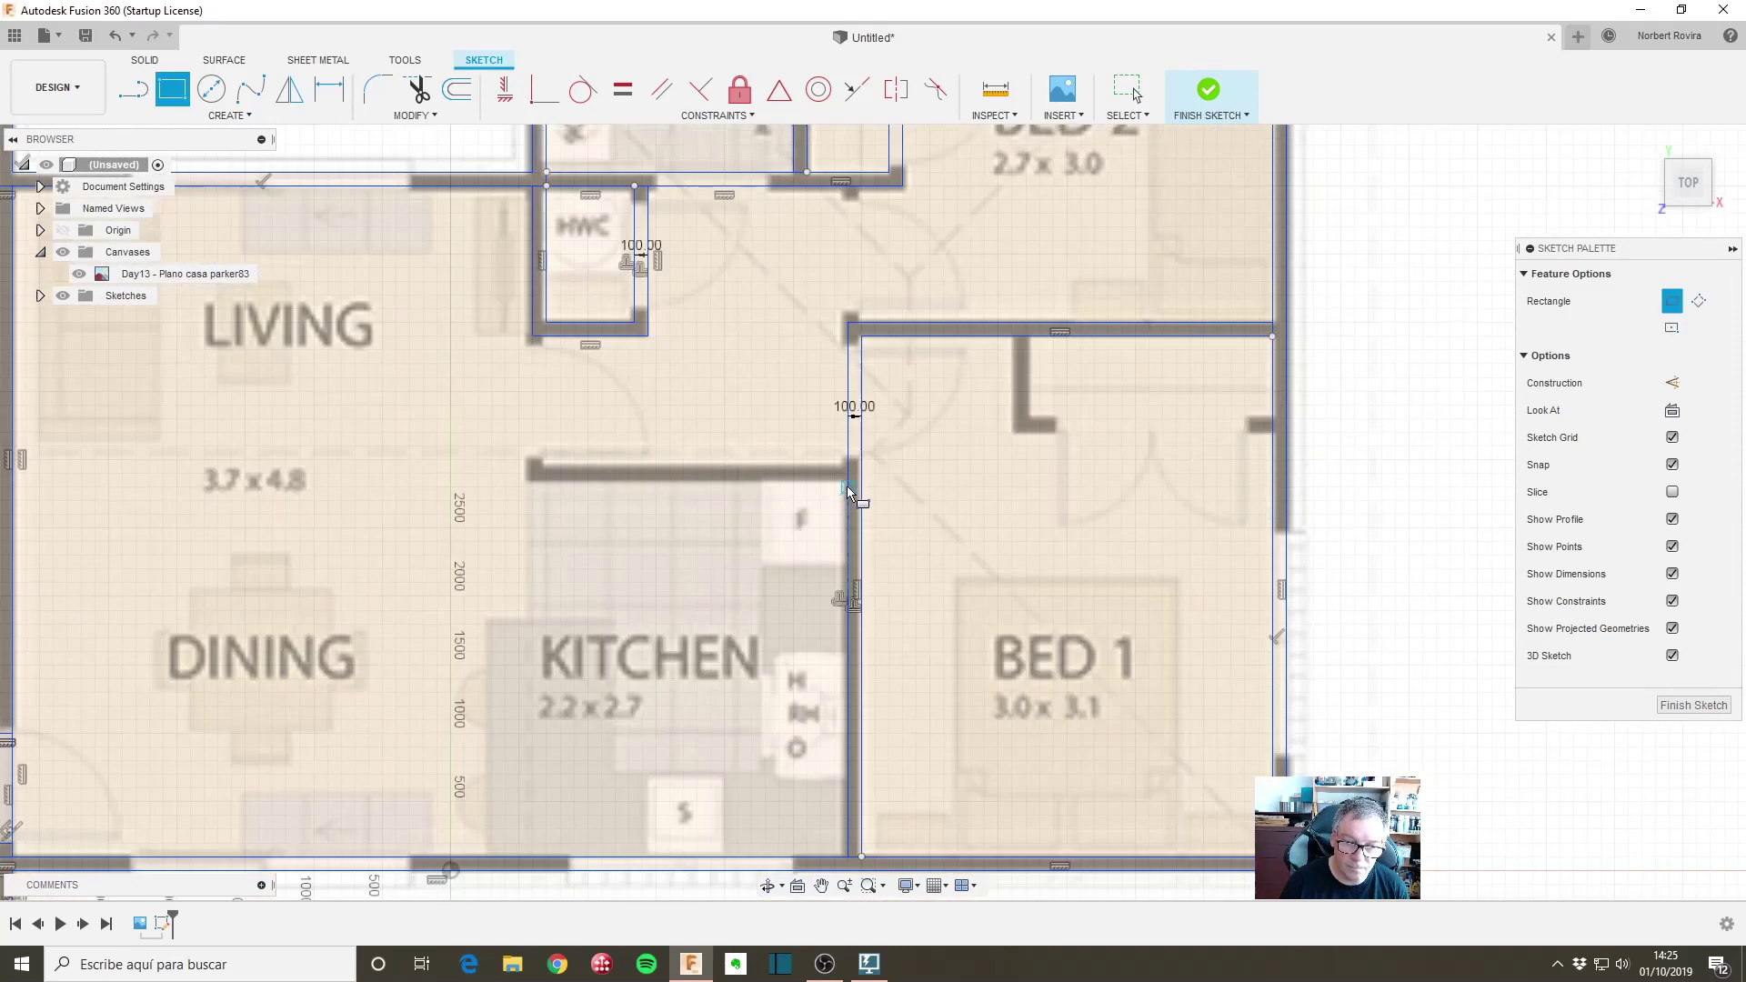
{"action": "scroll", "coordinate": [847, 479], "scroll_direction": "up", "scroll_amount": 2}
{"action": "scroll", "coordinate": [849, 477], "scroll_direction": "up", "scroll_amount": 2}
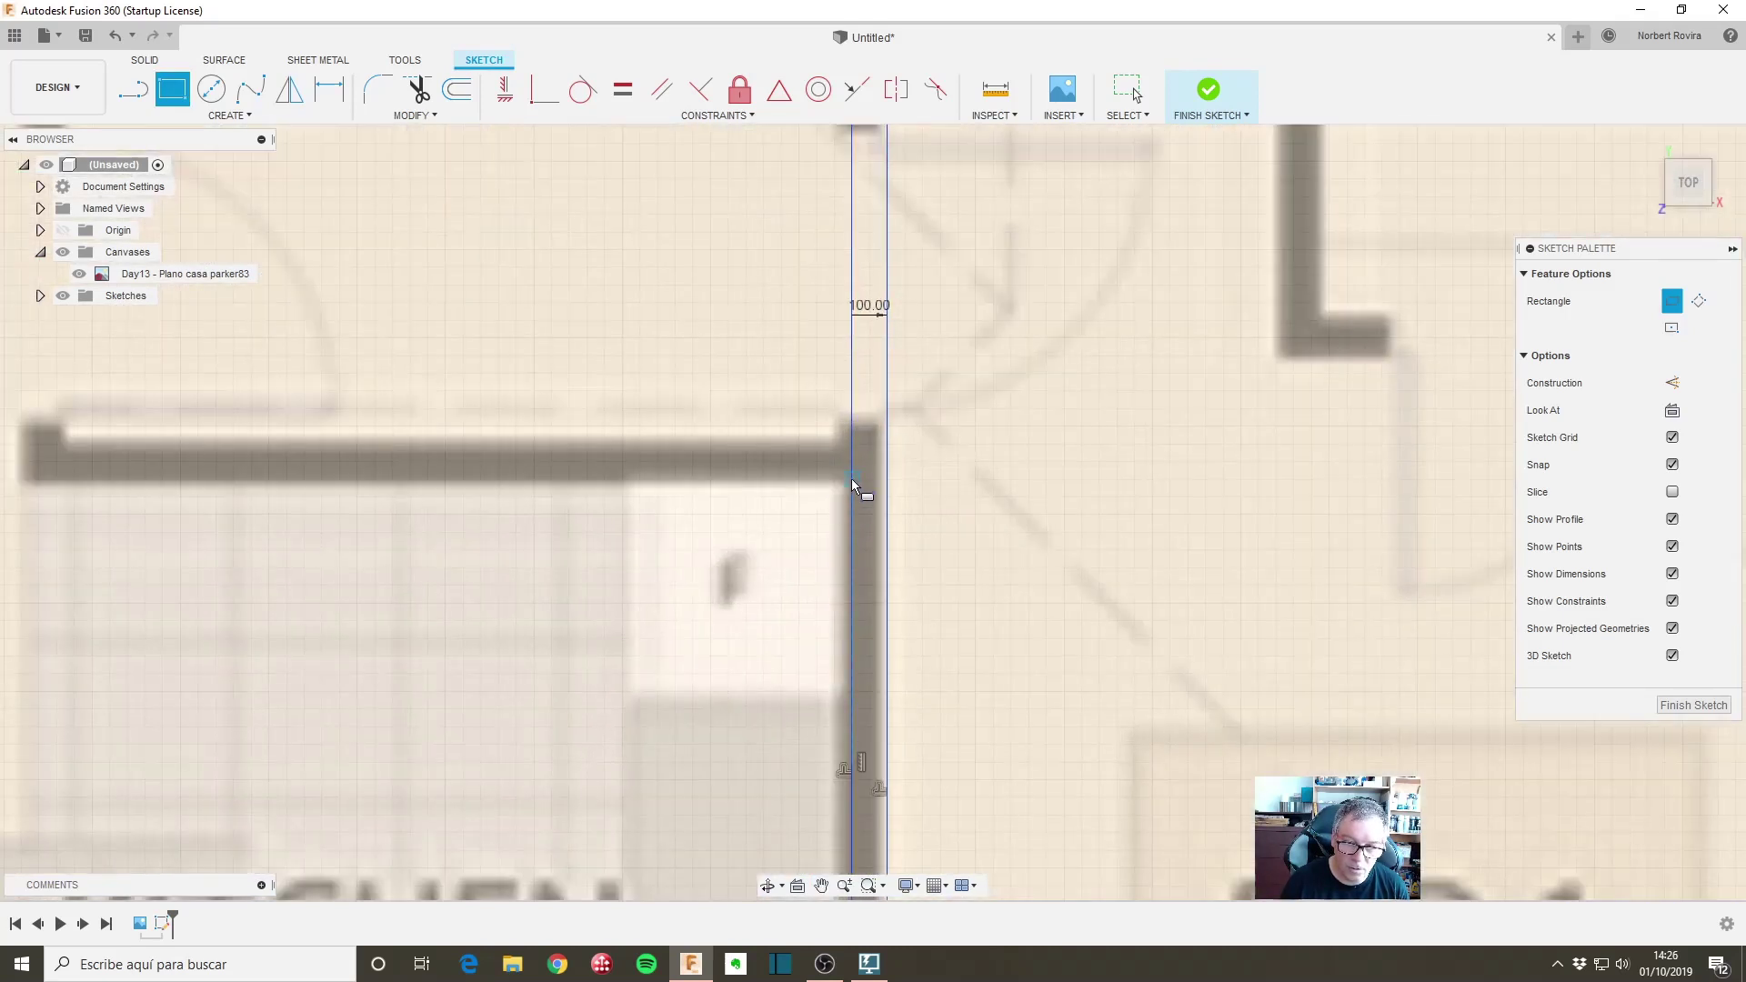
{"action": "left_click", "coordinate": [851, 478]}
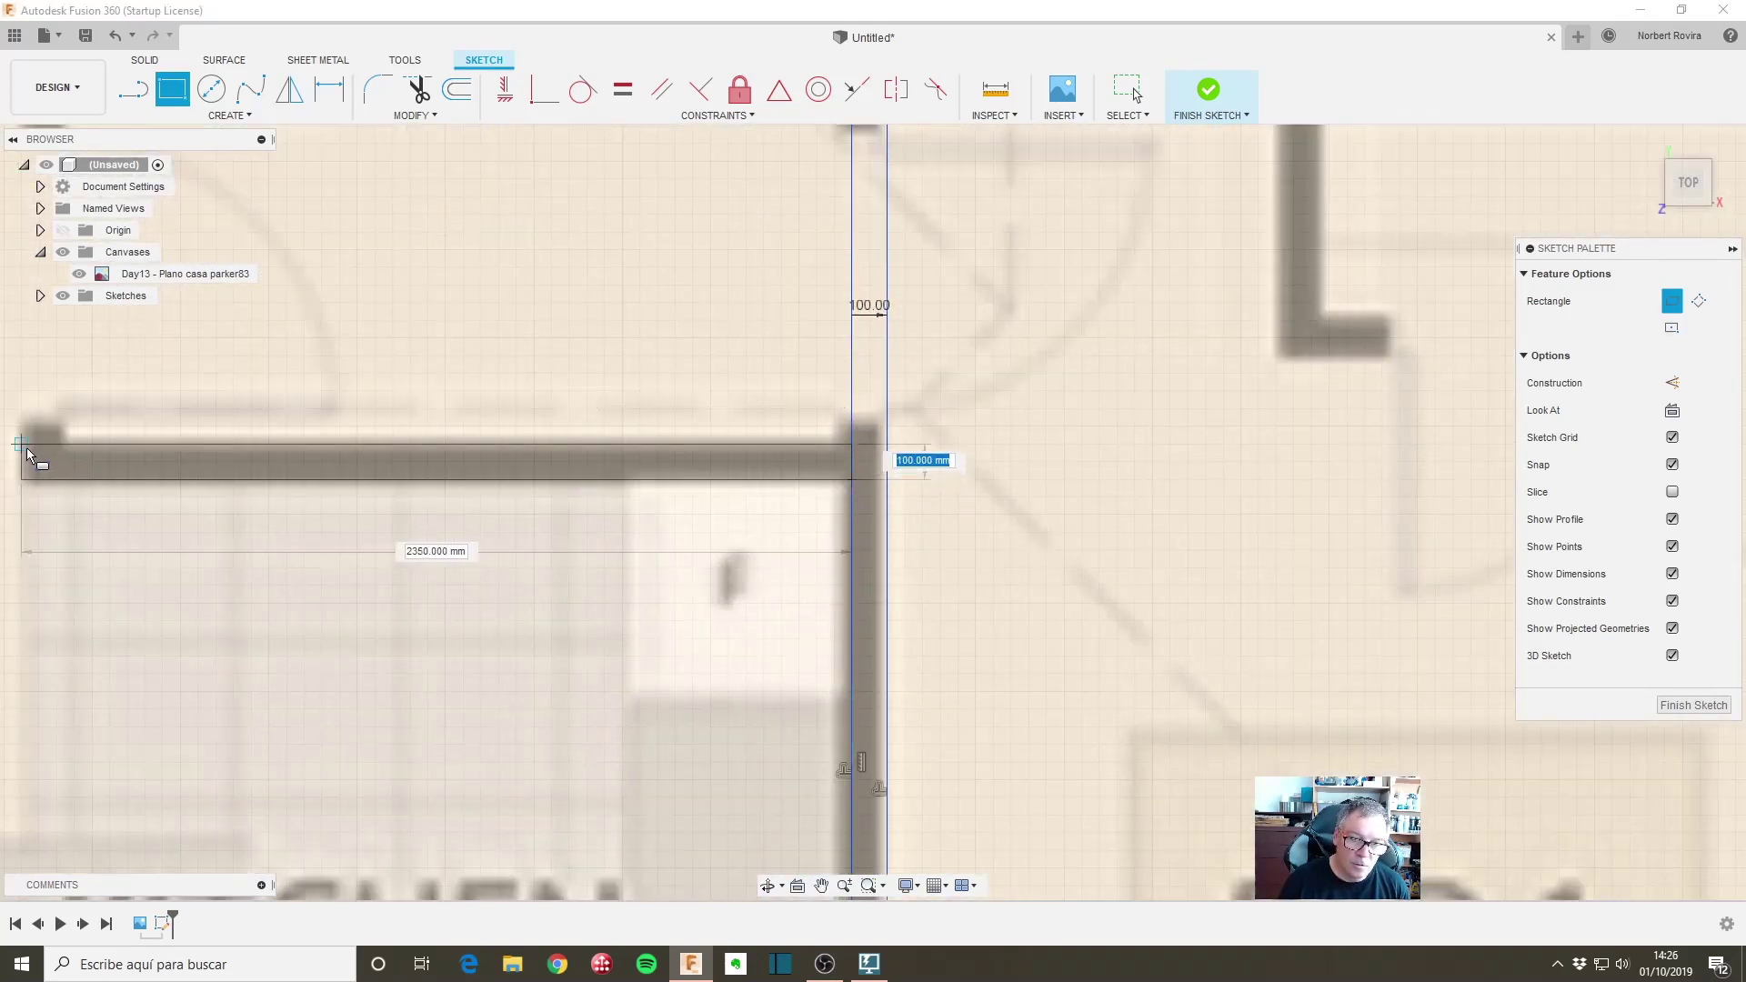
{"action": "left_click", "coordinate": [26, 448]}
Step: Start a rectangle at the BED 1 wall stub, then cancel it
{"action": "scroll", "coordinate": [273, 564], "scroll_direction": "down", "scroll_amount": 3}
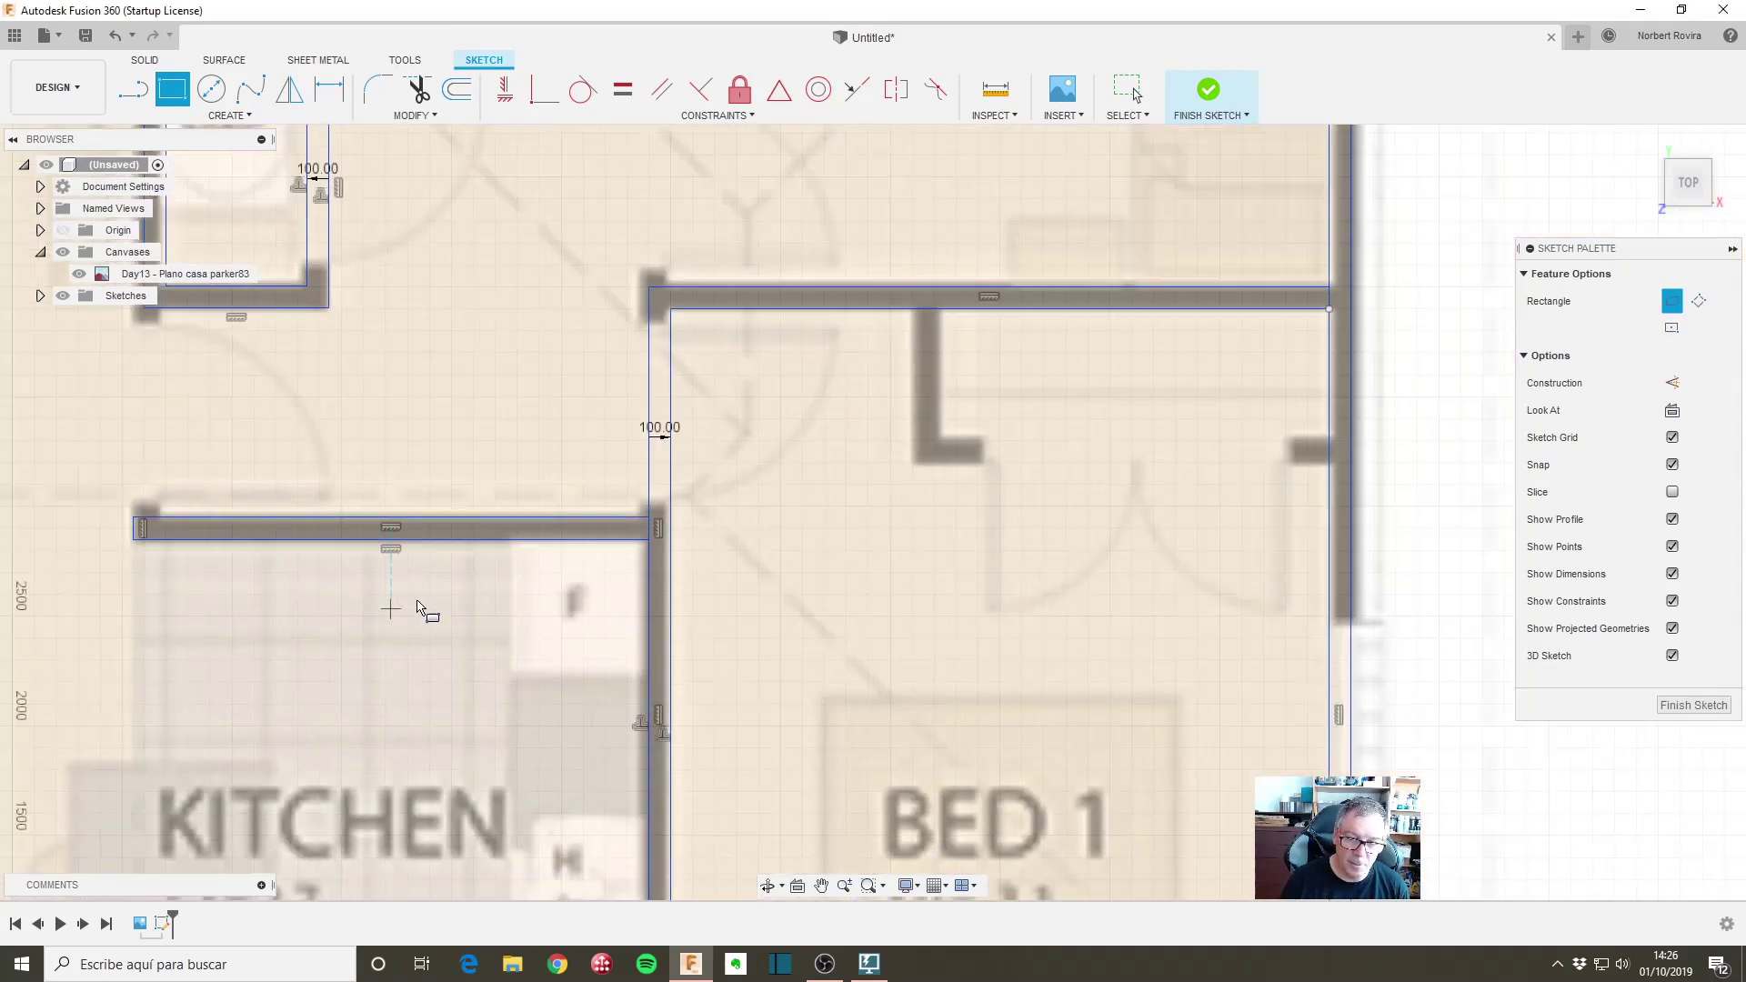
{"action": "scroll", "coordinate": [546, 591], "scroll_direction": "down", "scroll_amount": 1}
{"action": "scroll", "coordinate": [708, 475], "scroll_direction": "up", "scroll_amount": 2}
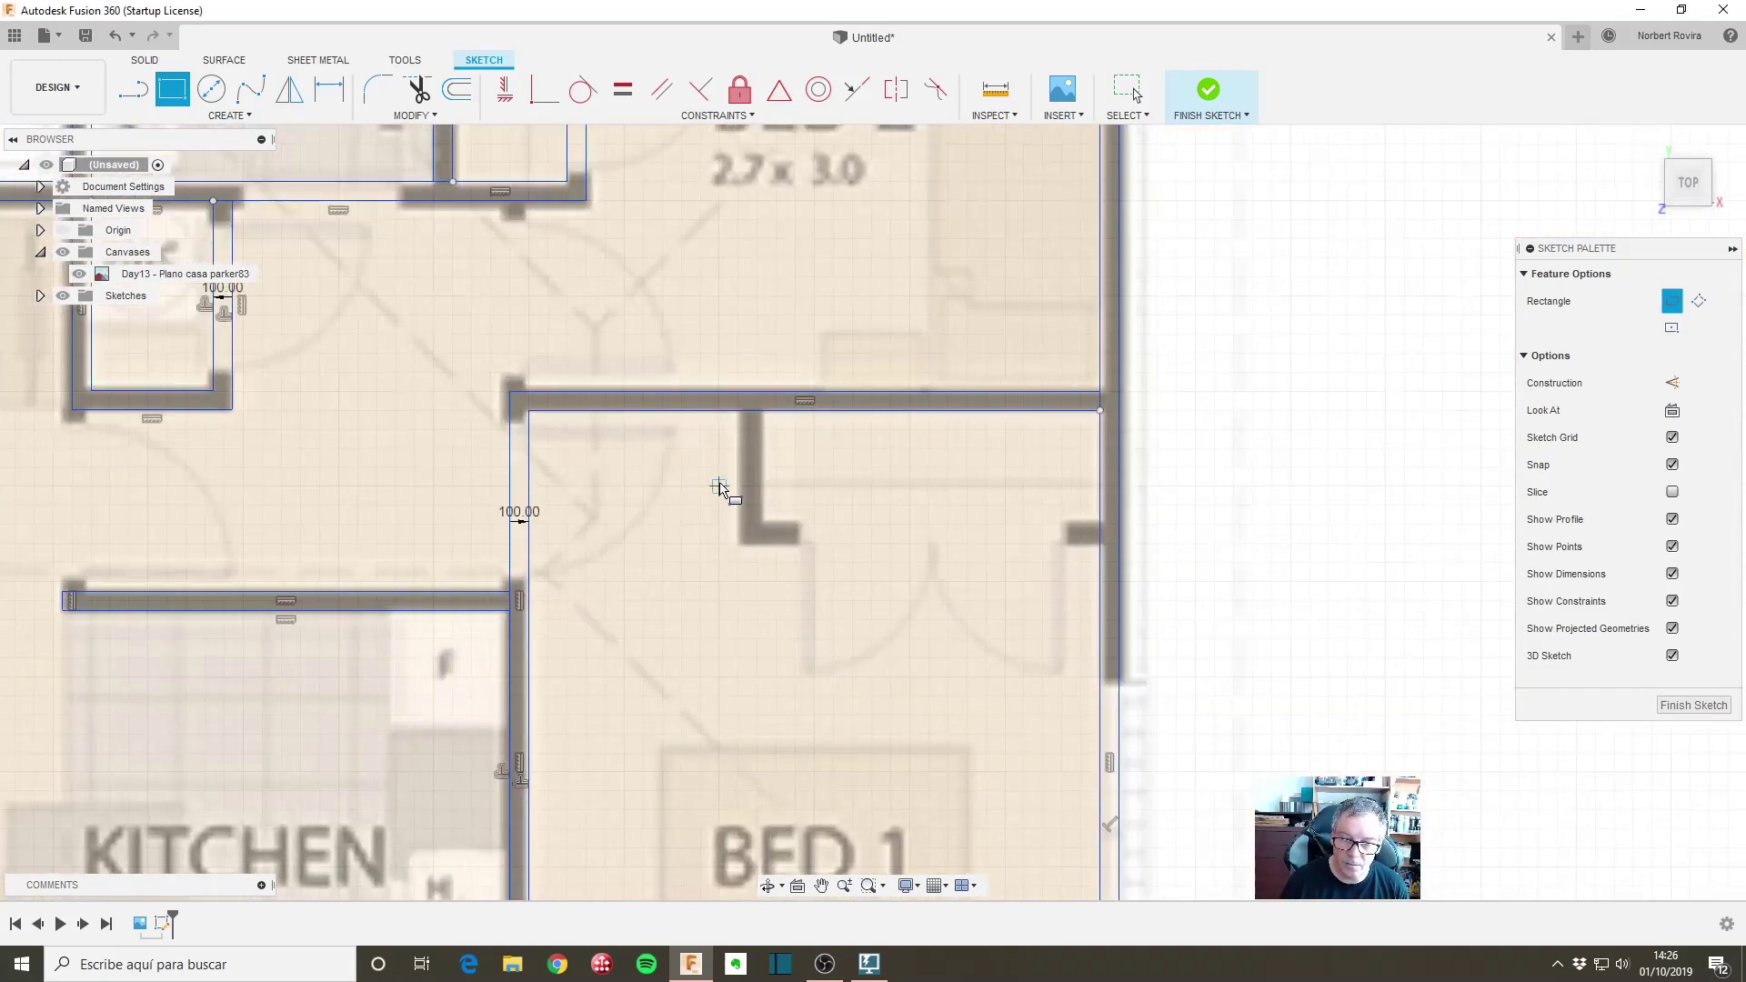
{"action": "left_click", "coordinate": [737, 411]}
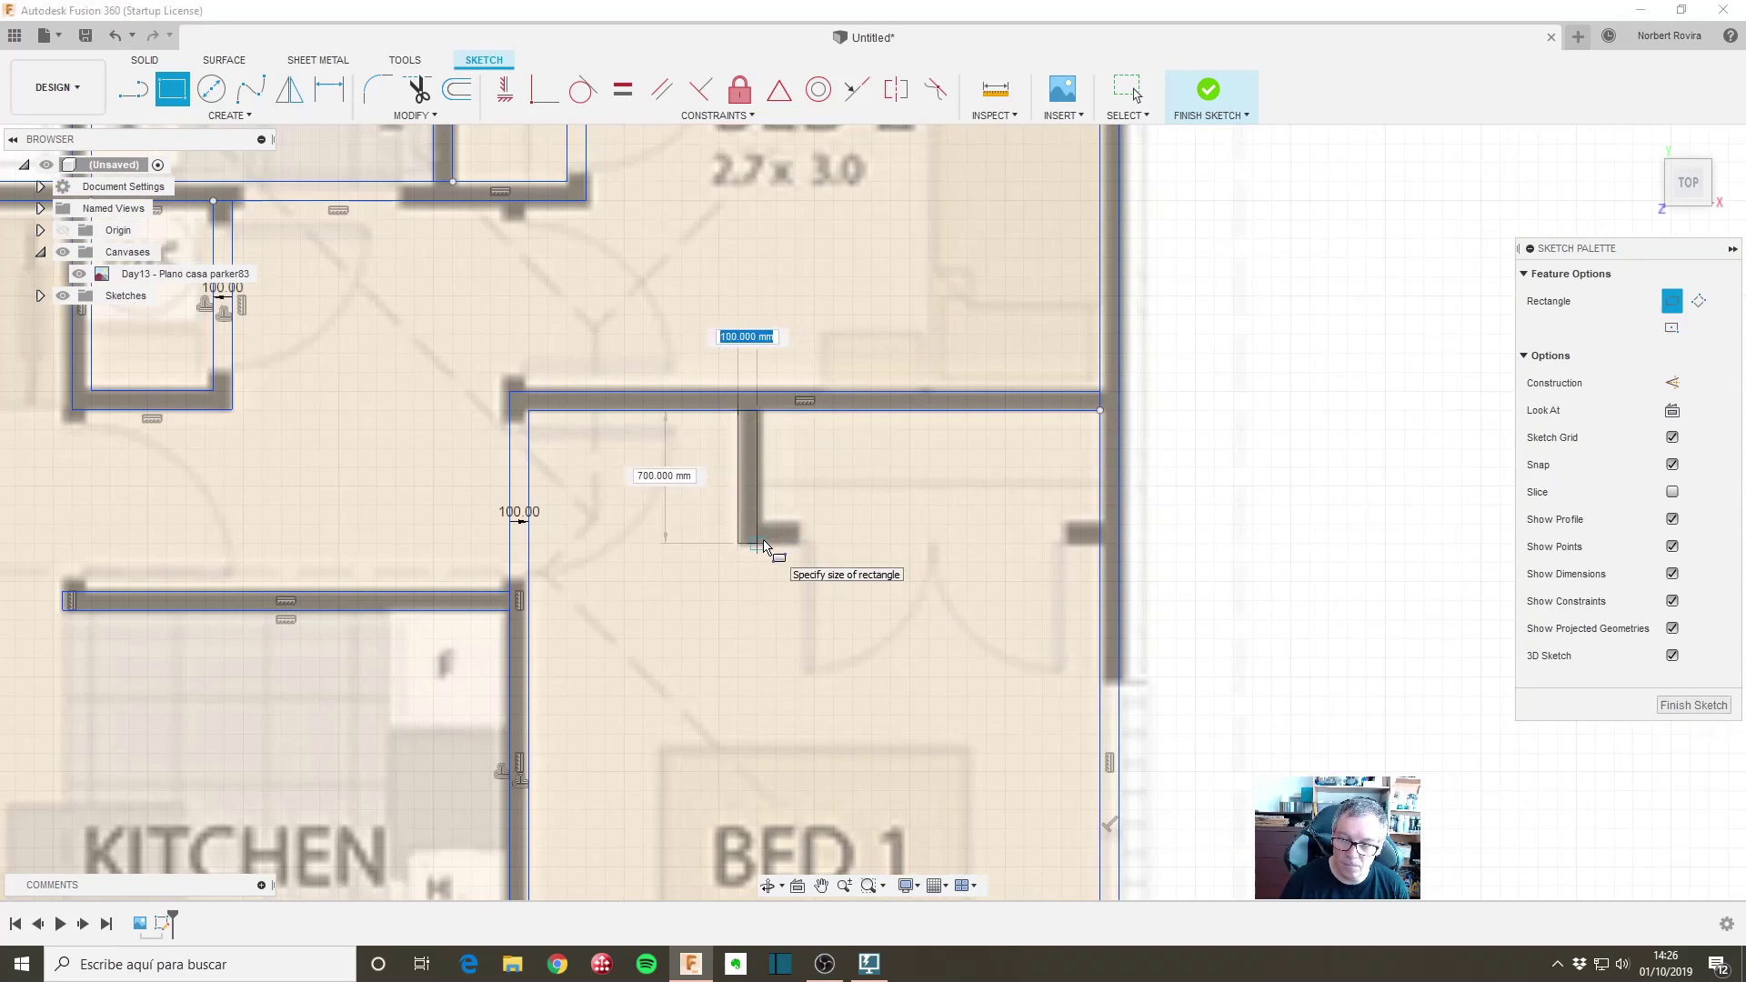
{"action": "key", "text": "Escape"}
{"action": "scroll", "coordinate": [794, 631], "scroll_direction": "down", "scroll_amount": 2}
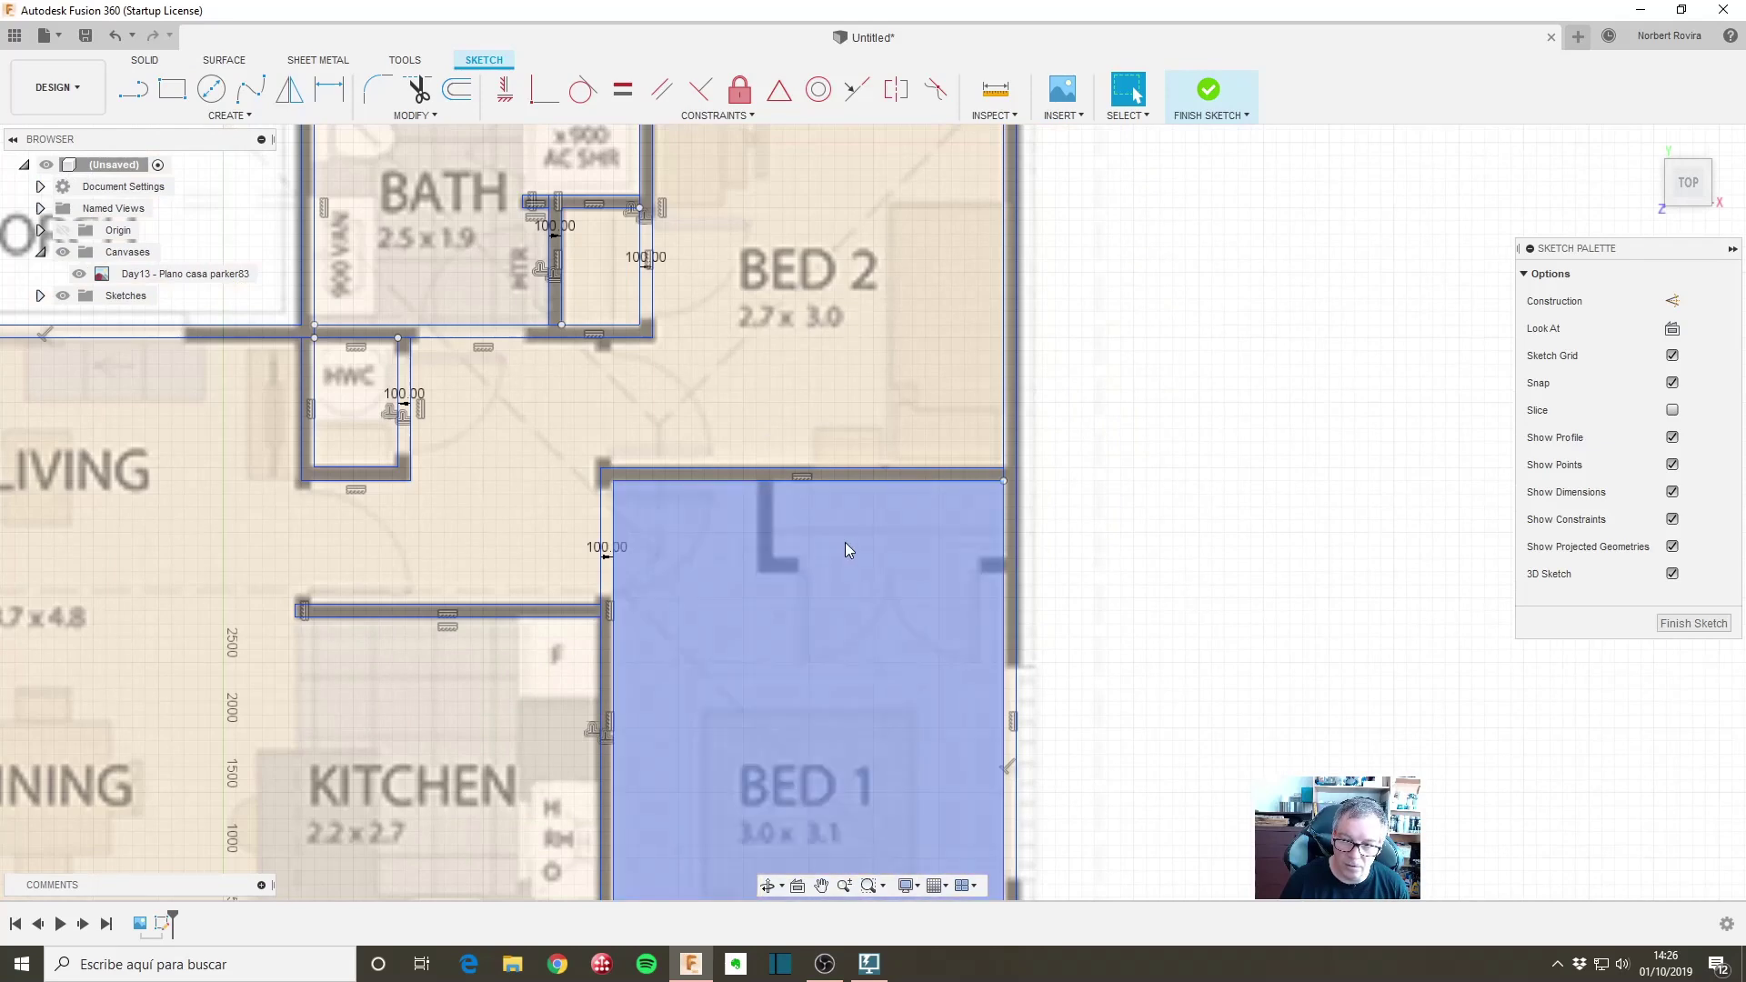
{"action": "scroll", "coordinate": [1153, 661], "scroll_direction": "down", "scroll_amount": 2}
{"action": "scroll", "coordinate": [1153, 584], "scroll_direction": "down", "scroll_amount": 1}
{"action": "scroll", "coordinate": [233, 473], "scroll_direction": "up", "scroll_amount": 1}
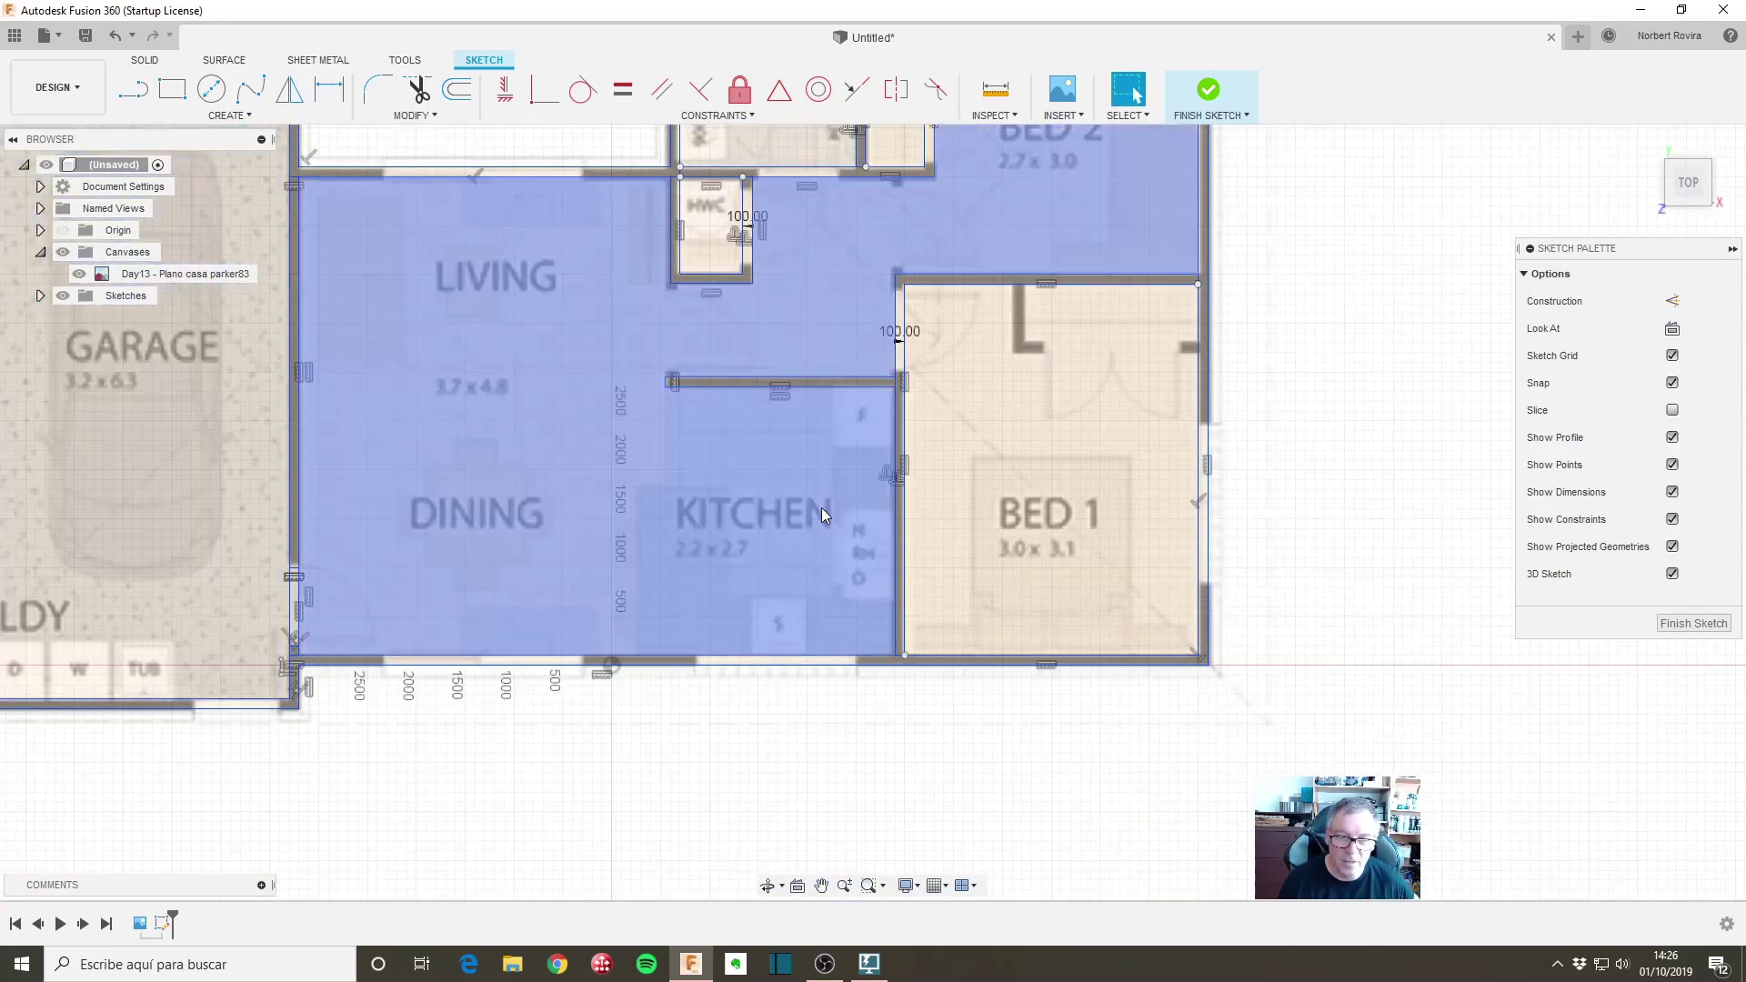
{"action": "middle_click_drag", "start_coordinate": [761, 400], "coordinate": [715, 525]}
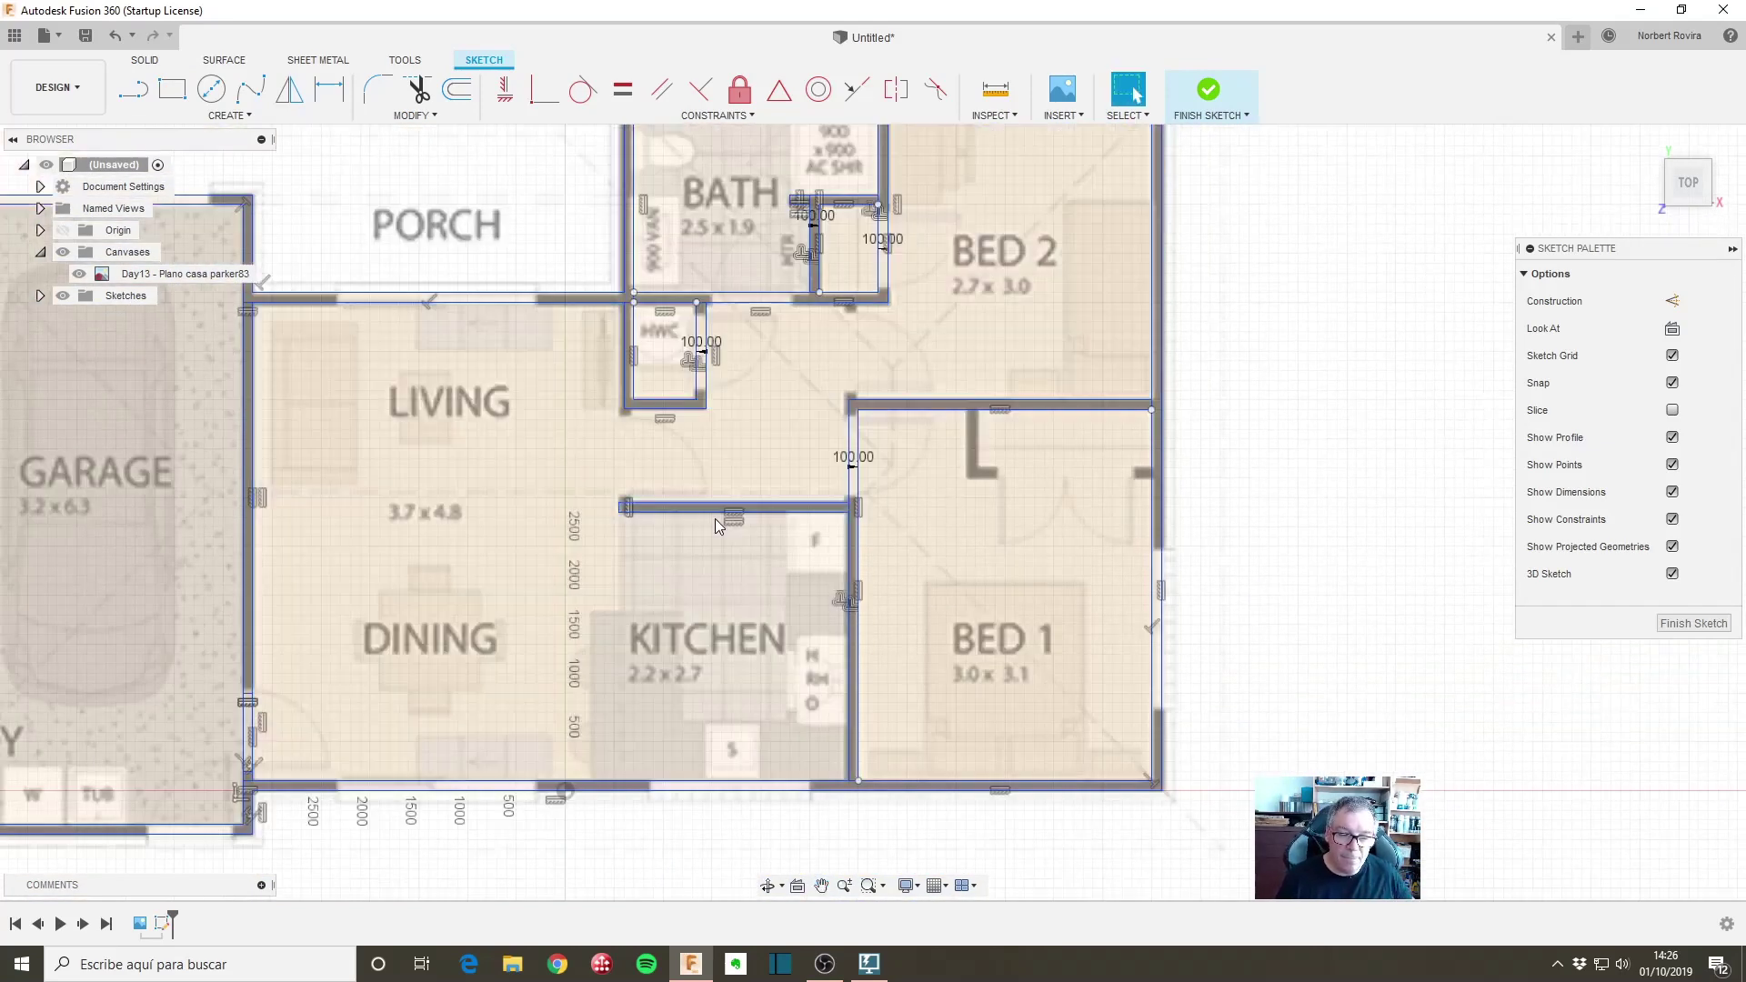
{"action": "scroll", "coordinate": [682, 489], "scroll_direction": "up", "scroll_amount": 1}
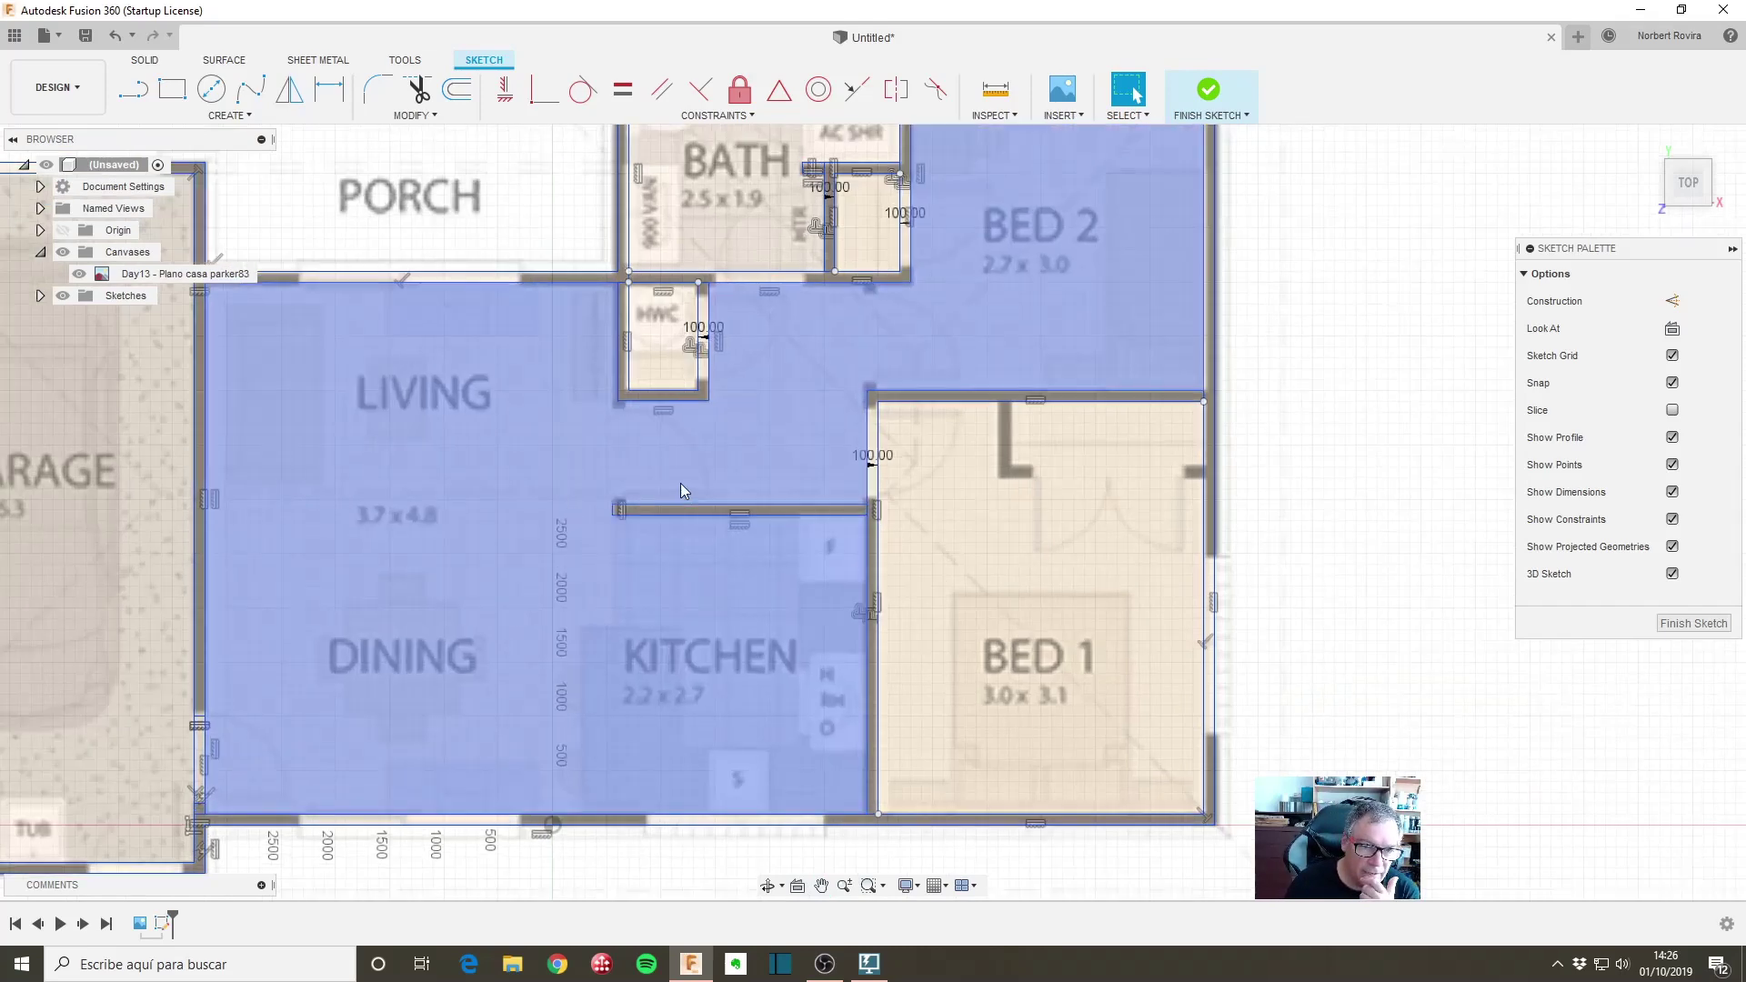
{"action": "scroll", "coordinate": [673, 436], "scroll_direction": "down", "scroll_amount": 1}
{"action": "middle_click_drag", "start_coordinate": [902, 219], "coordinate": [859, 473]}
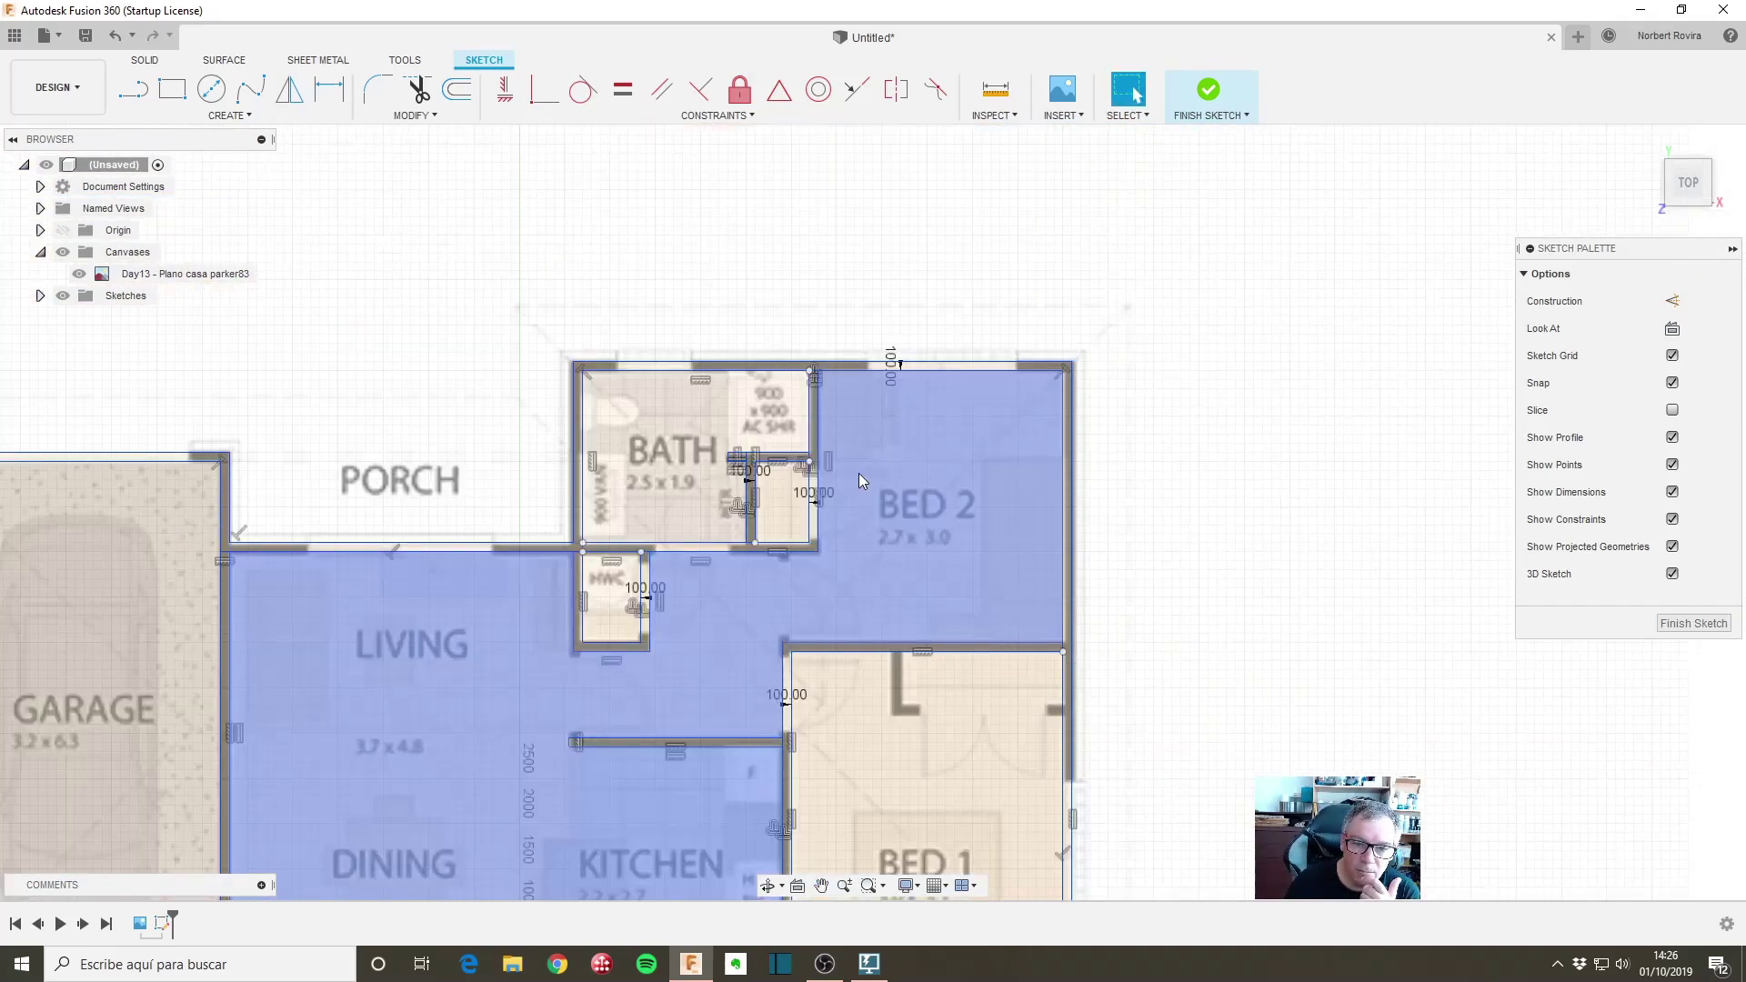
{"action": "scroll", "coordinate": [634, 618], "scroll_direction": "down", "scroll_amount": 1}
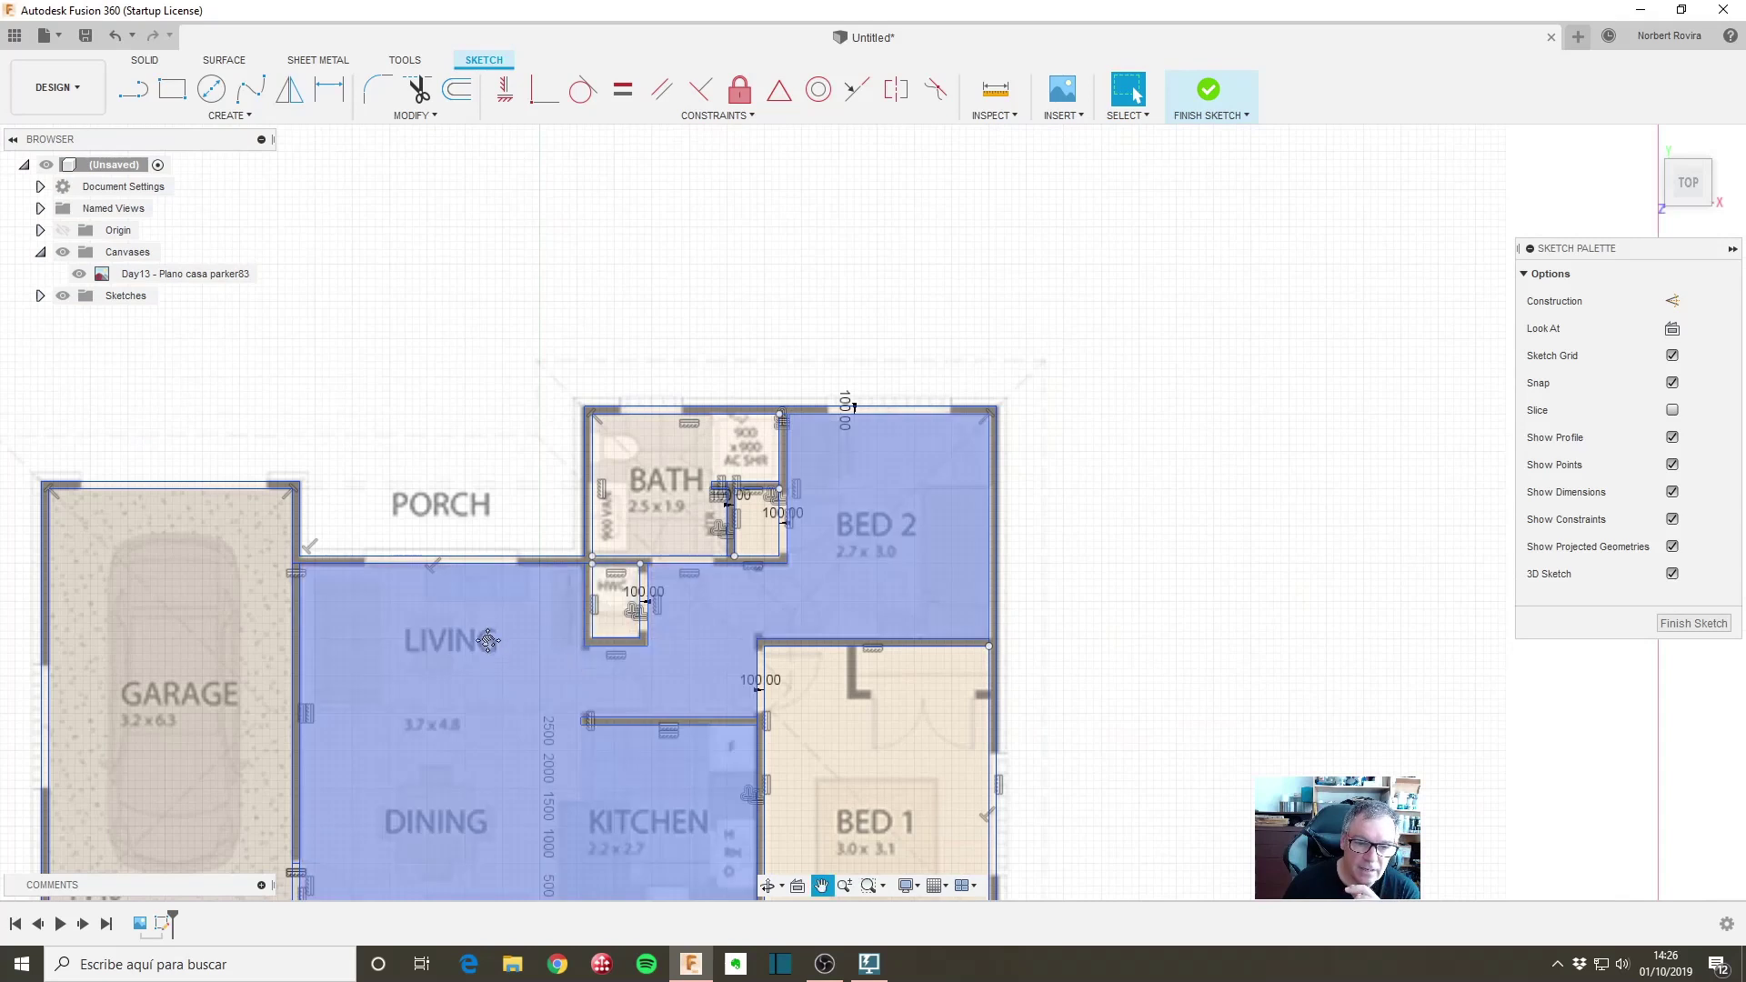
{"action": "middle_click_drag", "start_coordinate": [488, 641], "coordinate": [875, 351]}
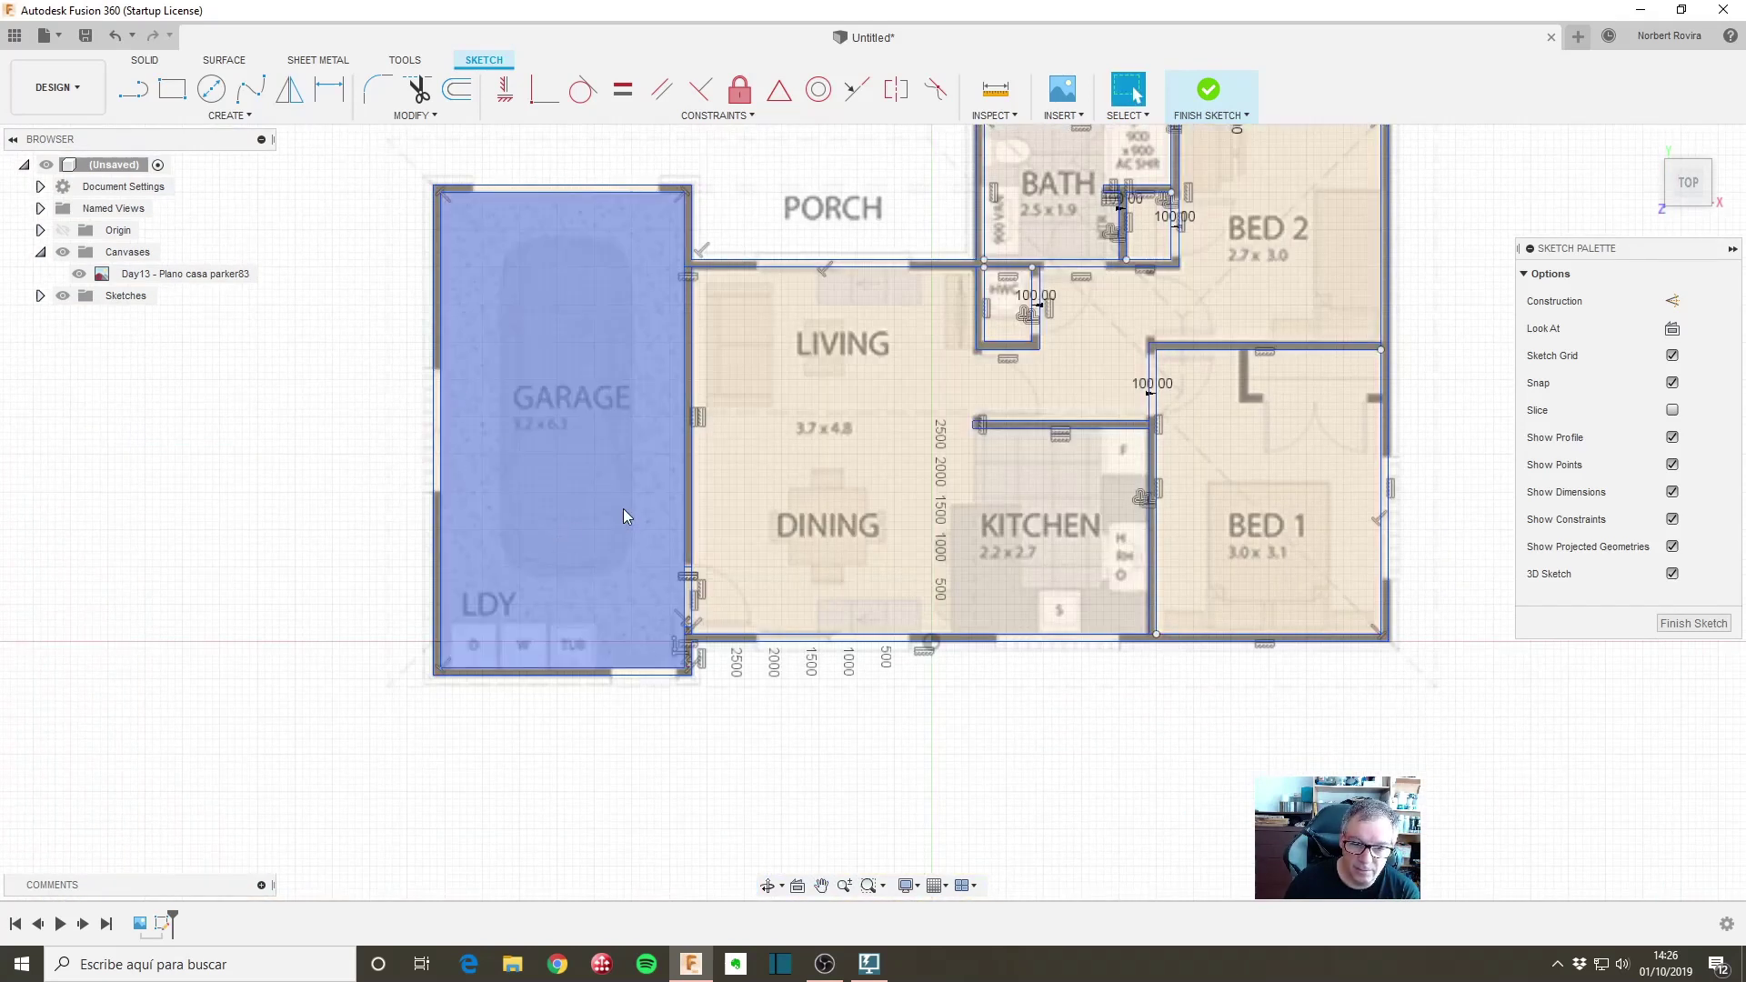
{"action": "scroll", "coordinate": [811, 518], "scroll_direction": "down", "scroll_amount": 1}
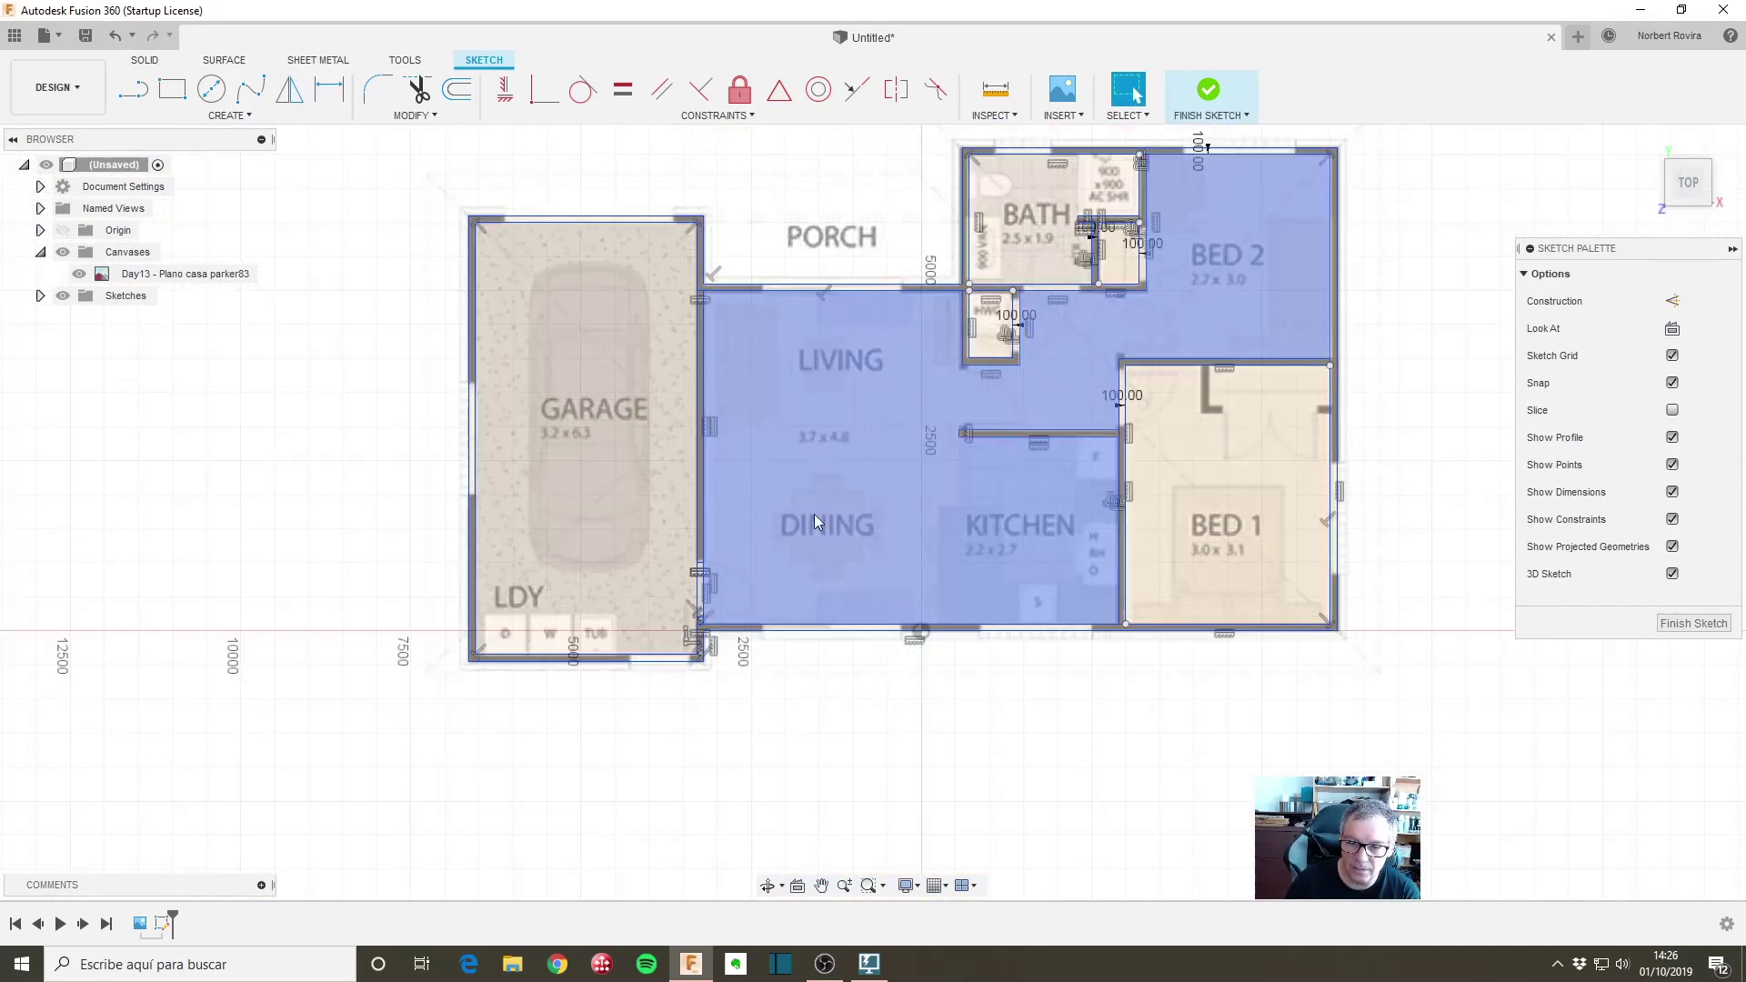
{"action": "middle_click_drag", "start_coordinate": [771, 273], "coordinate": [709, 336]}
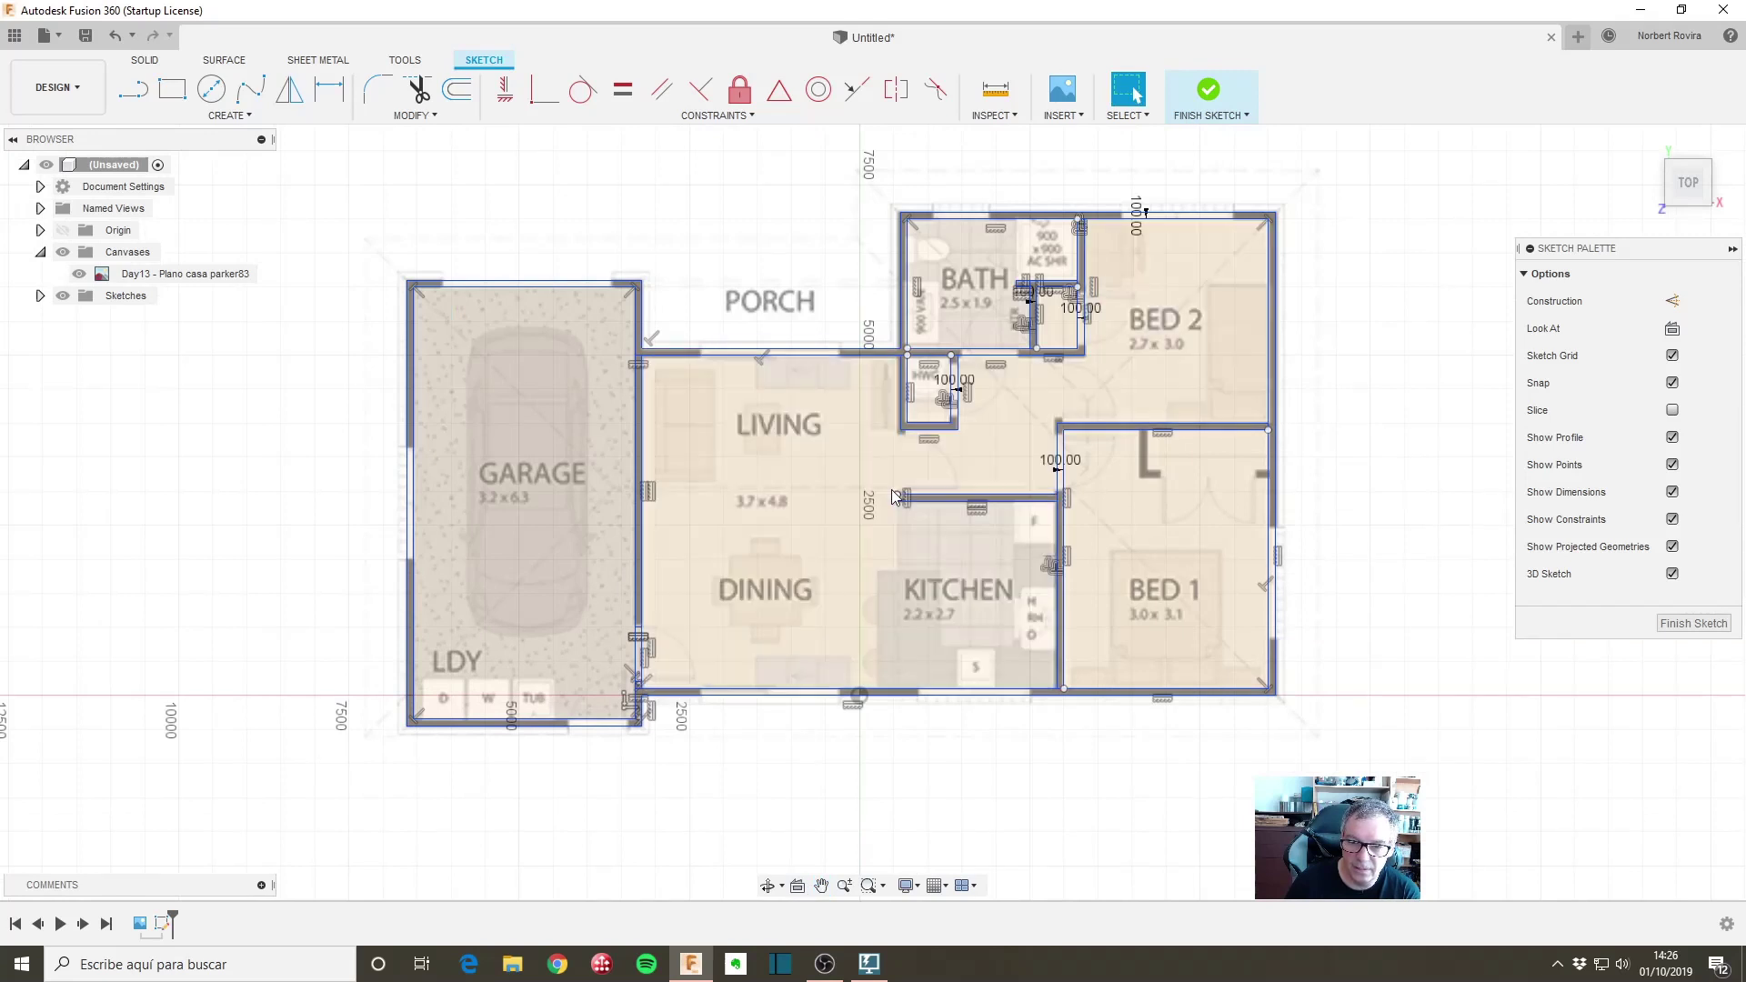
{"action": "scroll", "coordinate": [802, 553], "scroll_direction": "up", "scroll_amount": 1}
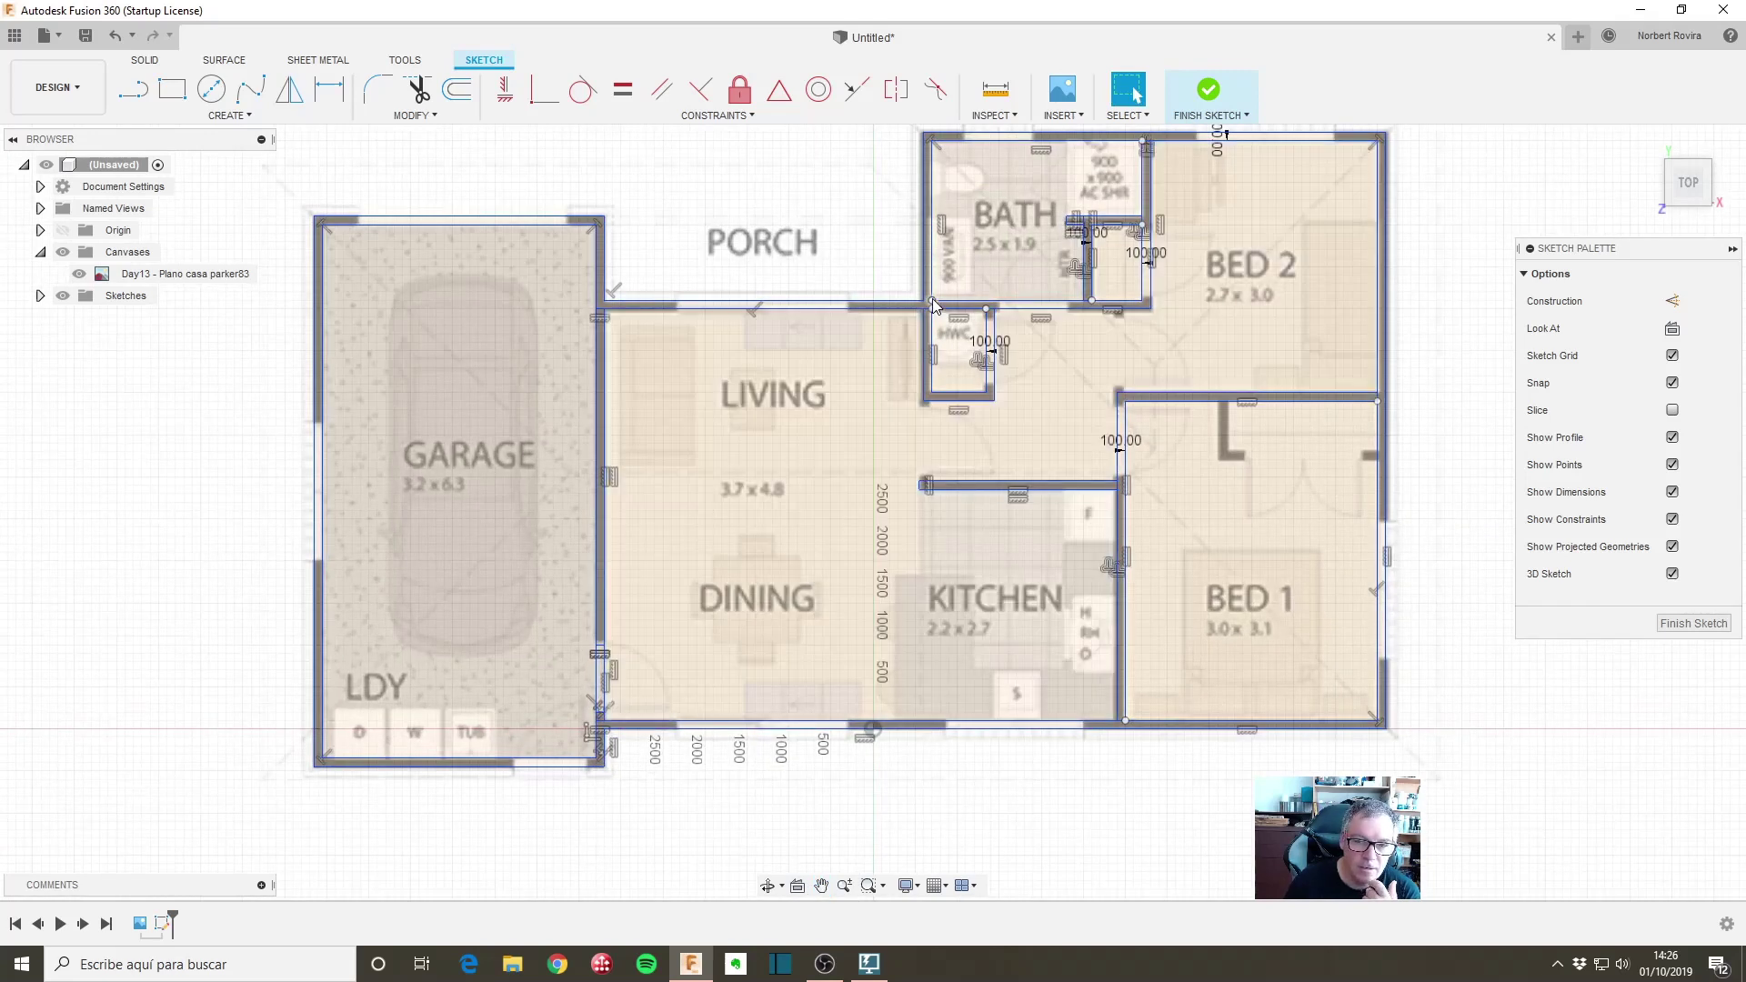
{"action": "scroll", "coordinate": [863, 449], "scroll_direction": "up", "scroll_amount": 2}
{"action": "scroll", "coordinate": [968, 395], "scroll_direction": "up", "scroll_amount": 1}
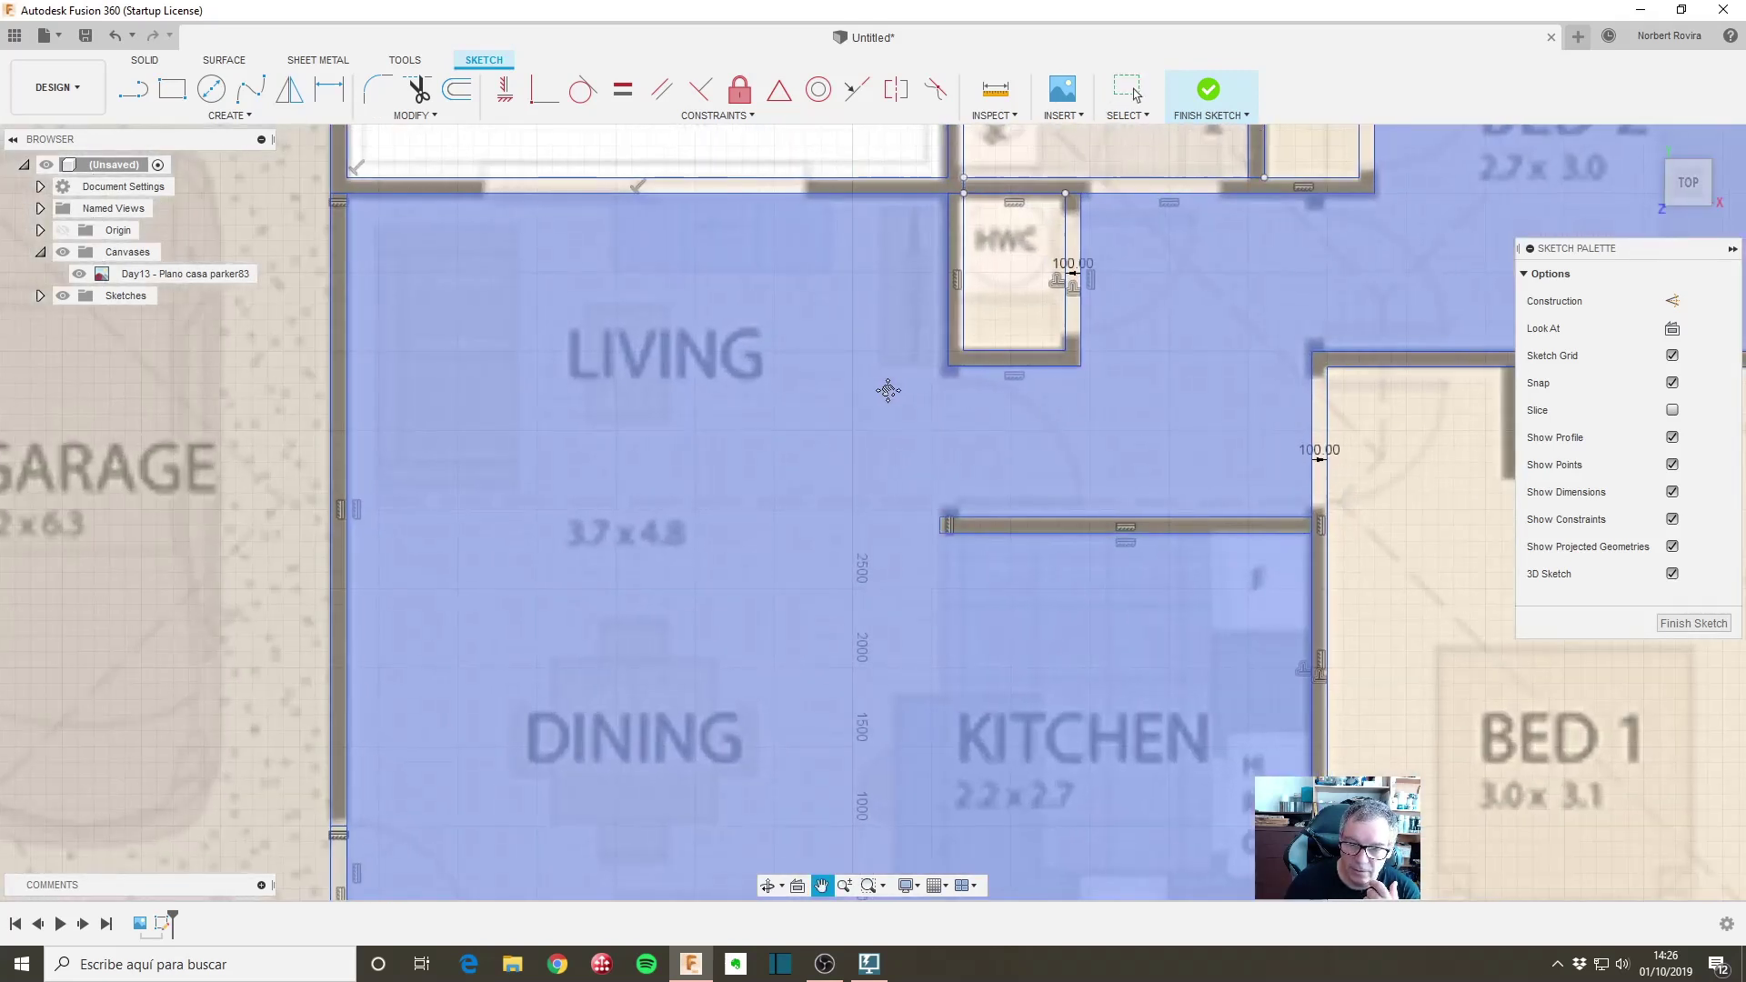
{"action": "middle_click_drag", "start_coordinate": [889, 386], "coordinate": [839, 336]}
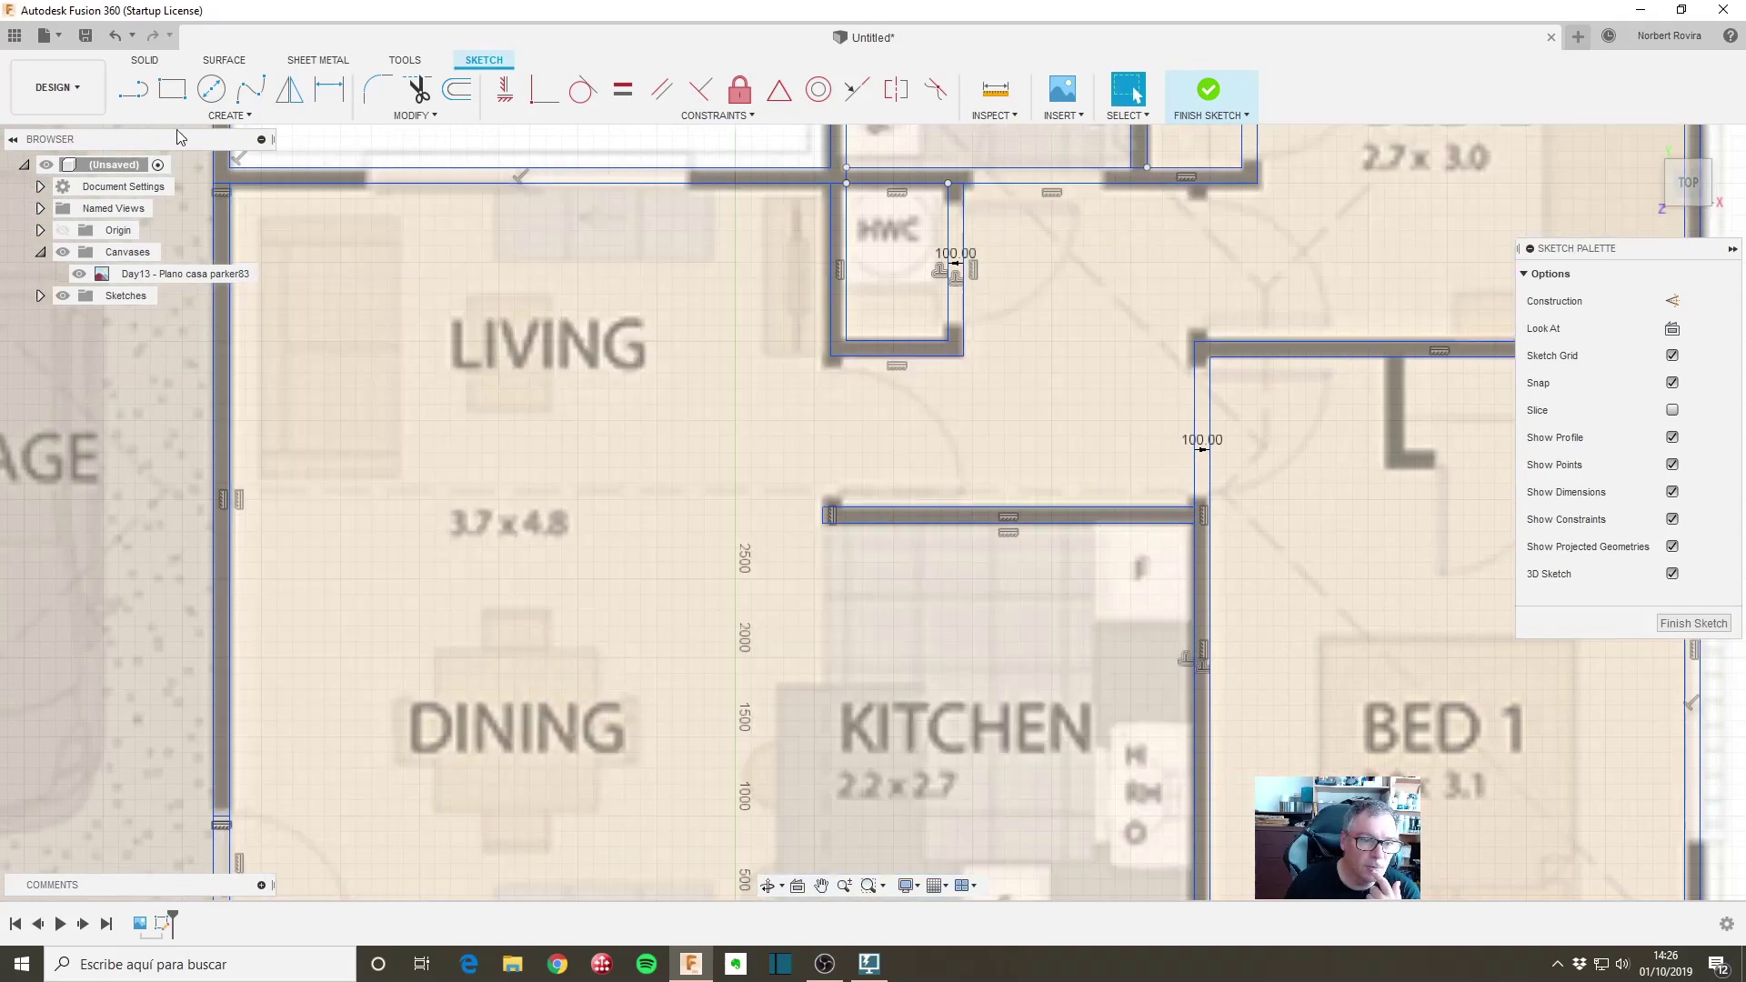
Step: Start and cancel a rectangle at the HWC wall corner, then view porch, bath and BED 2
{"action": "left_click", "coordinate": [172, 89]}
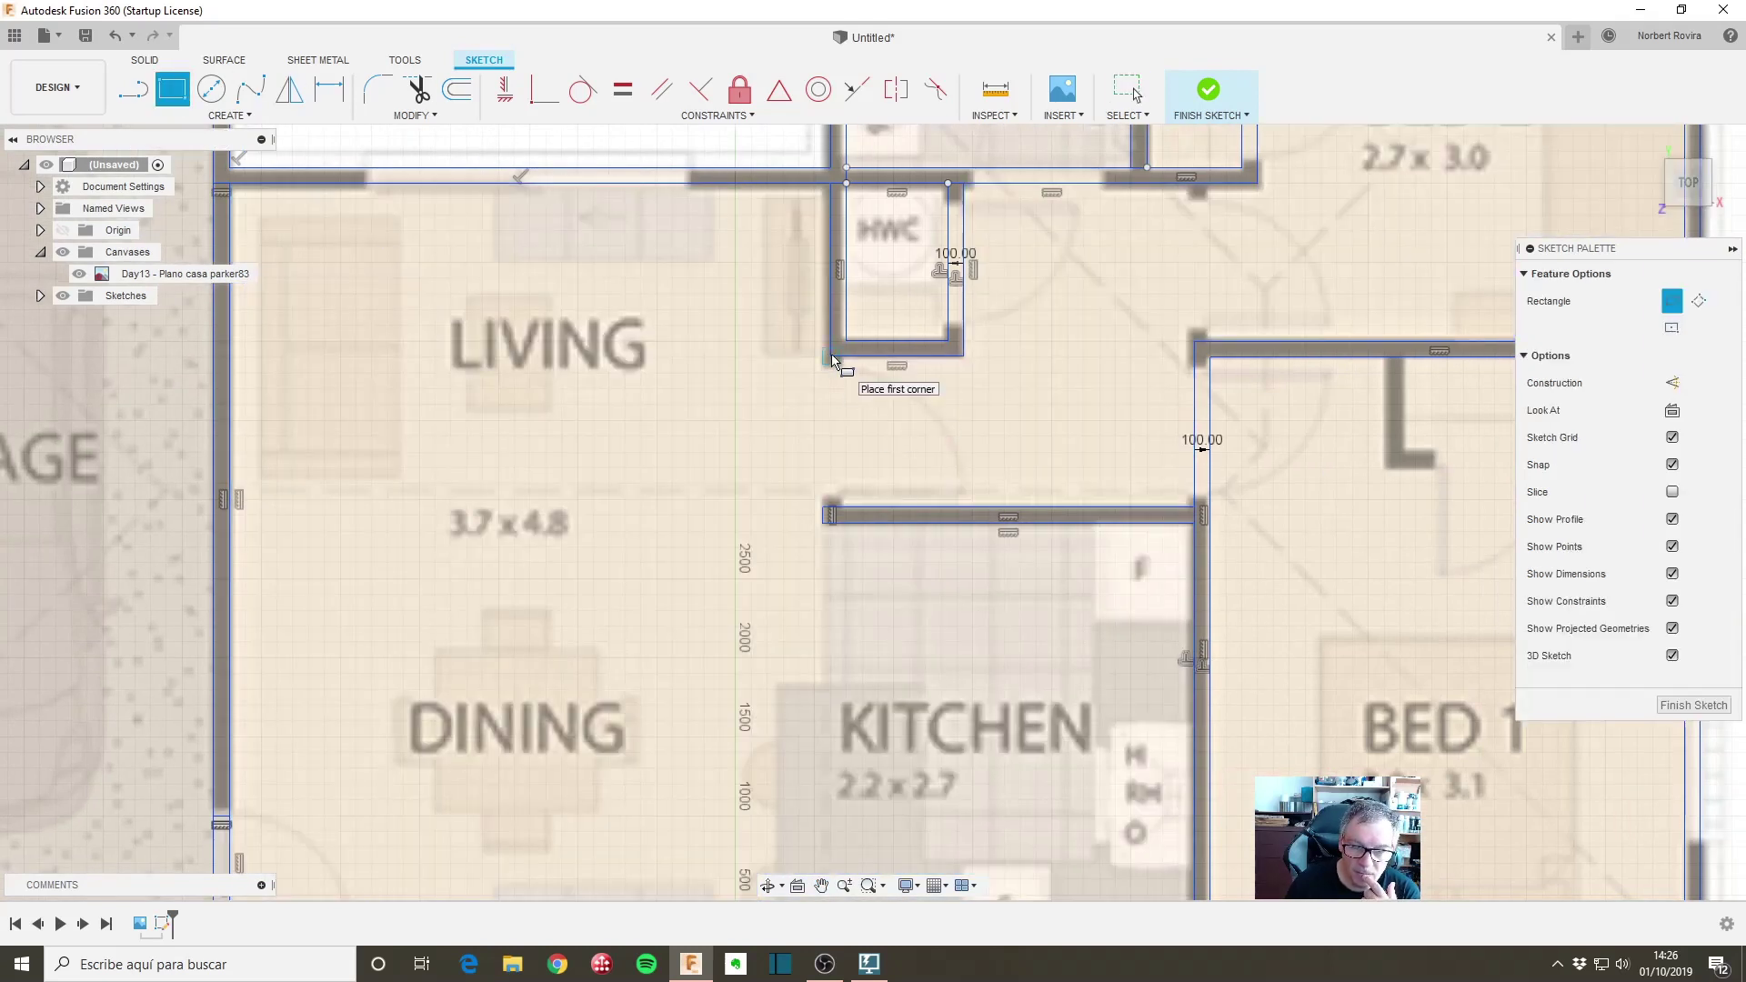
{"action": "left_click", "coordinate": [831, 358]}
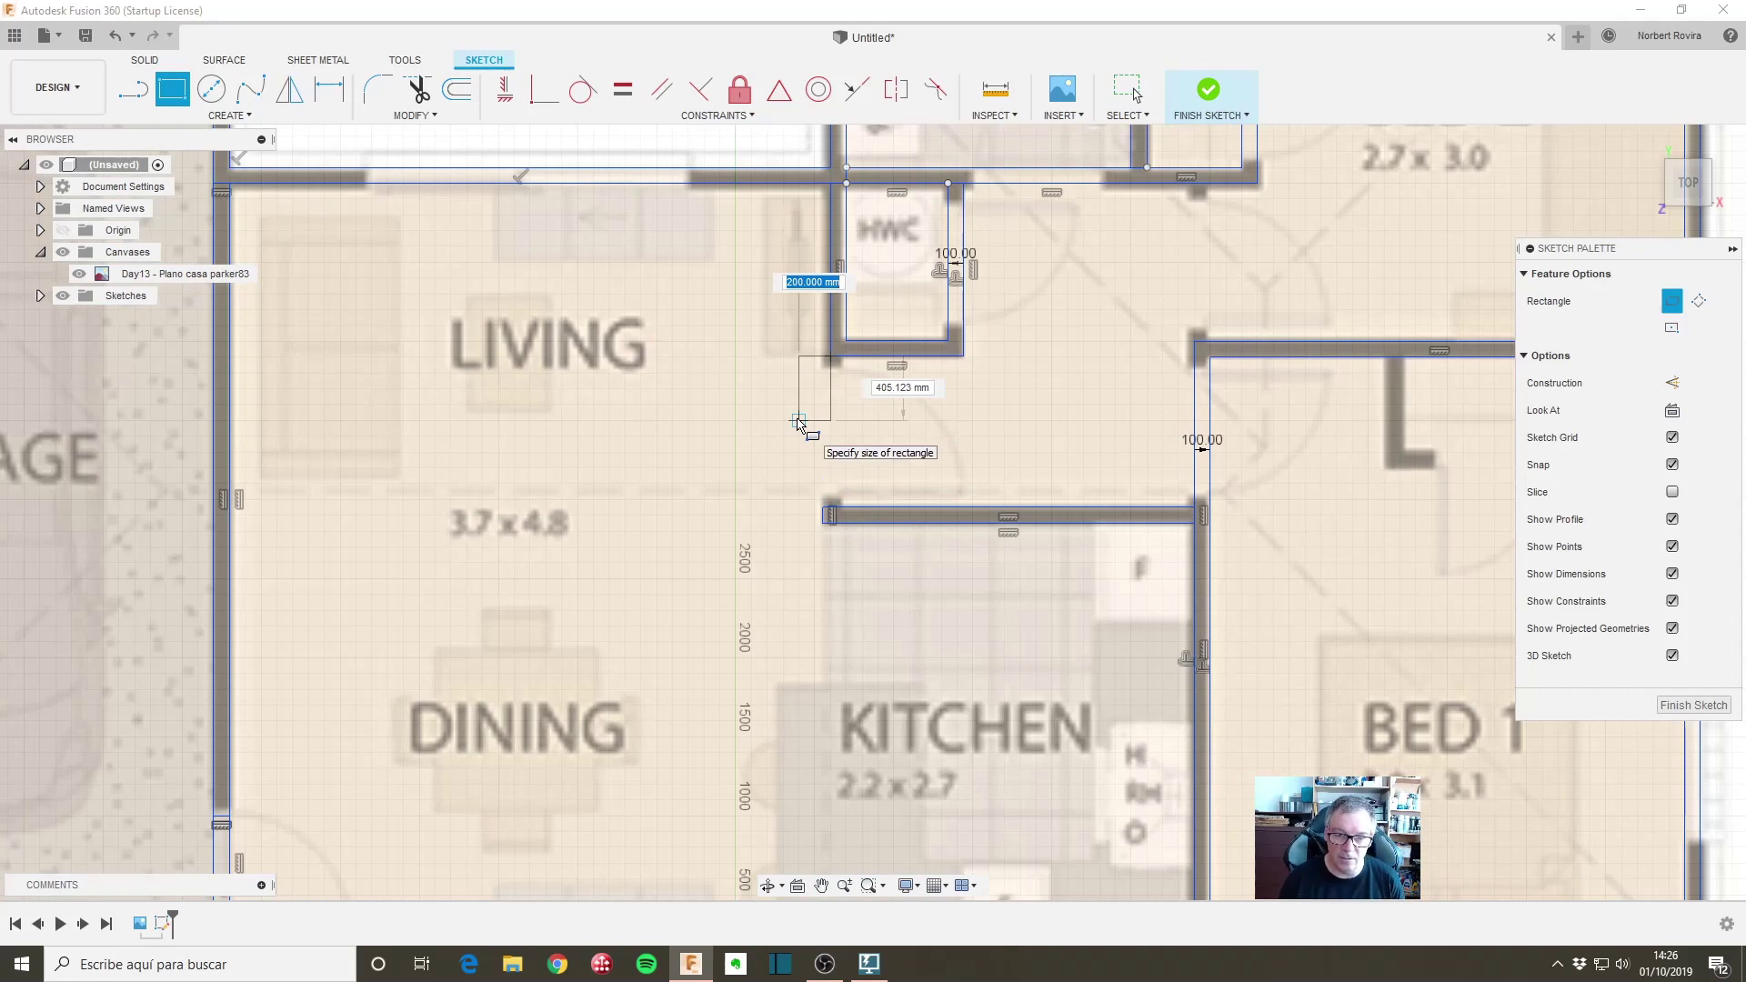
{"action": "key", "text": "Escape"}
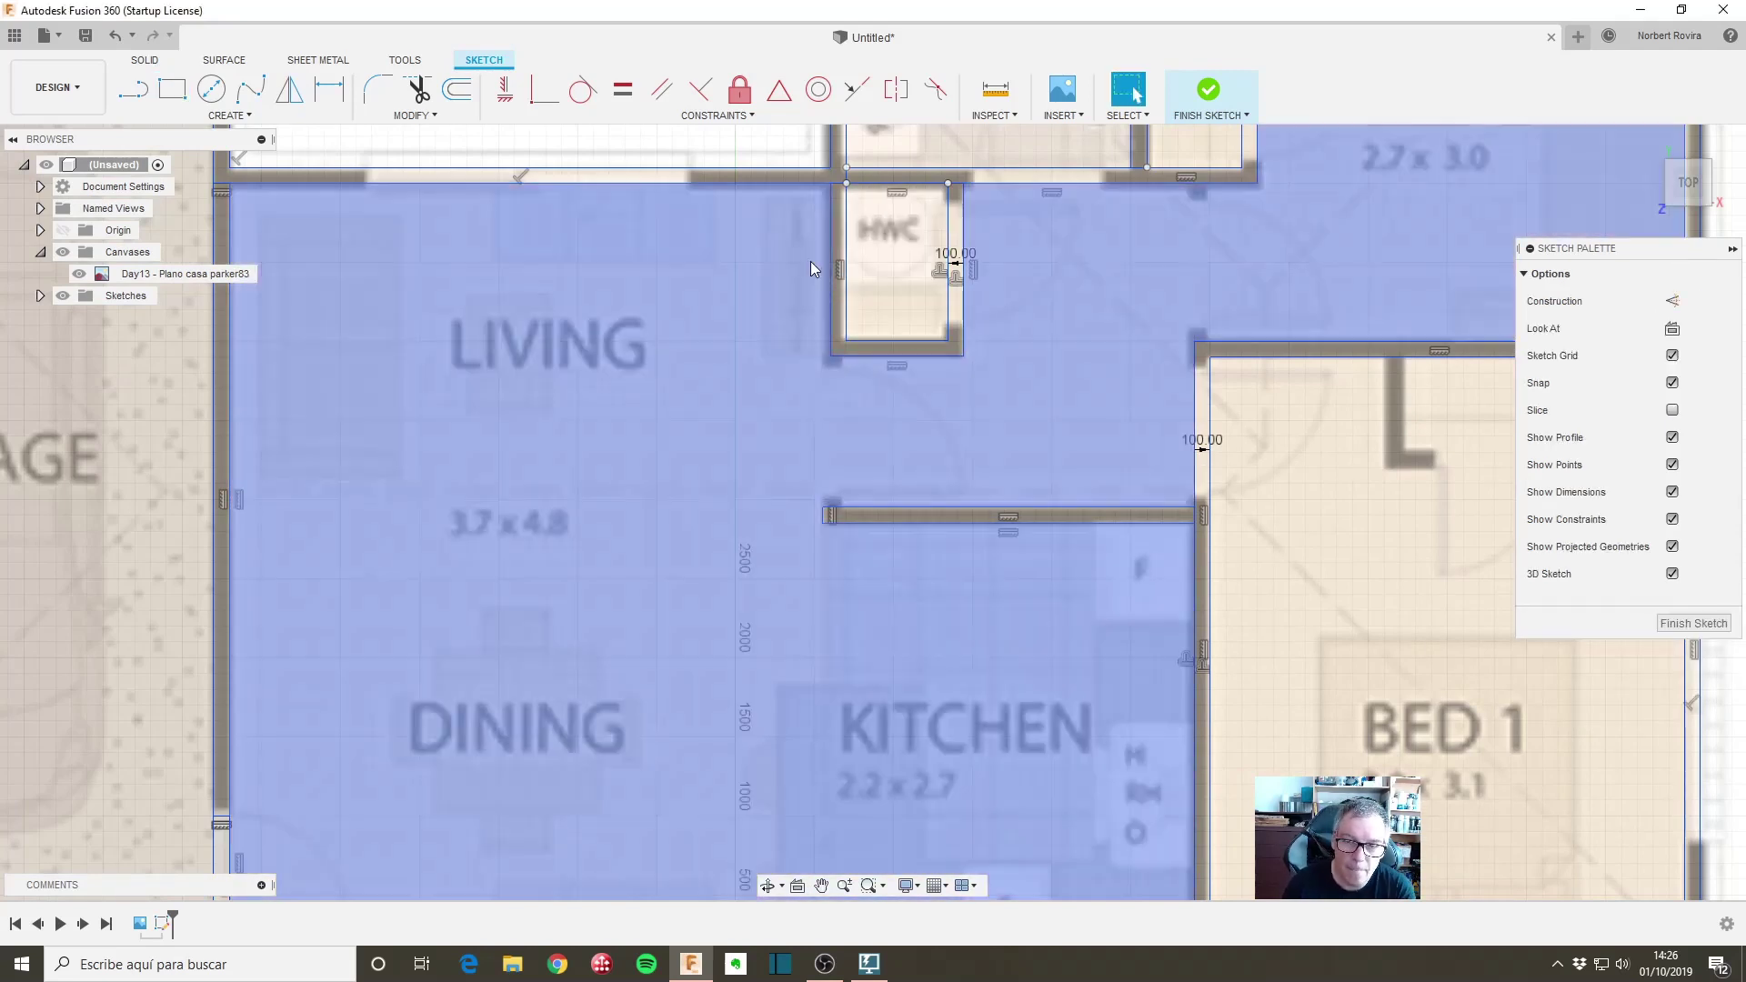
{"action": "scroll", "coordinate": [802, 538], "scroll_direction": "up", "scroll_amount": 3}
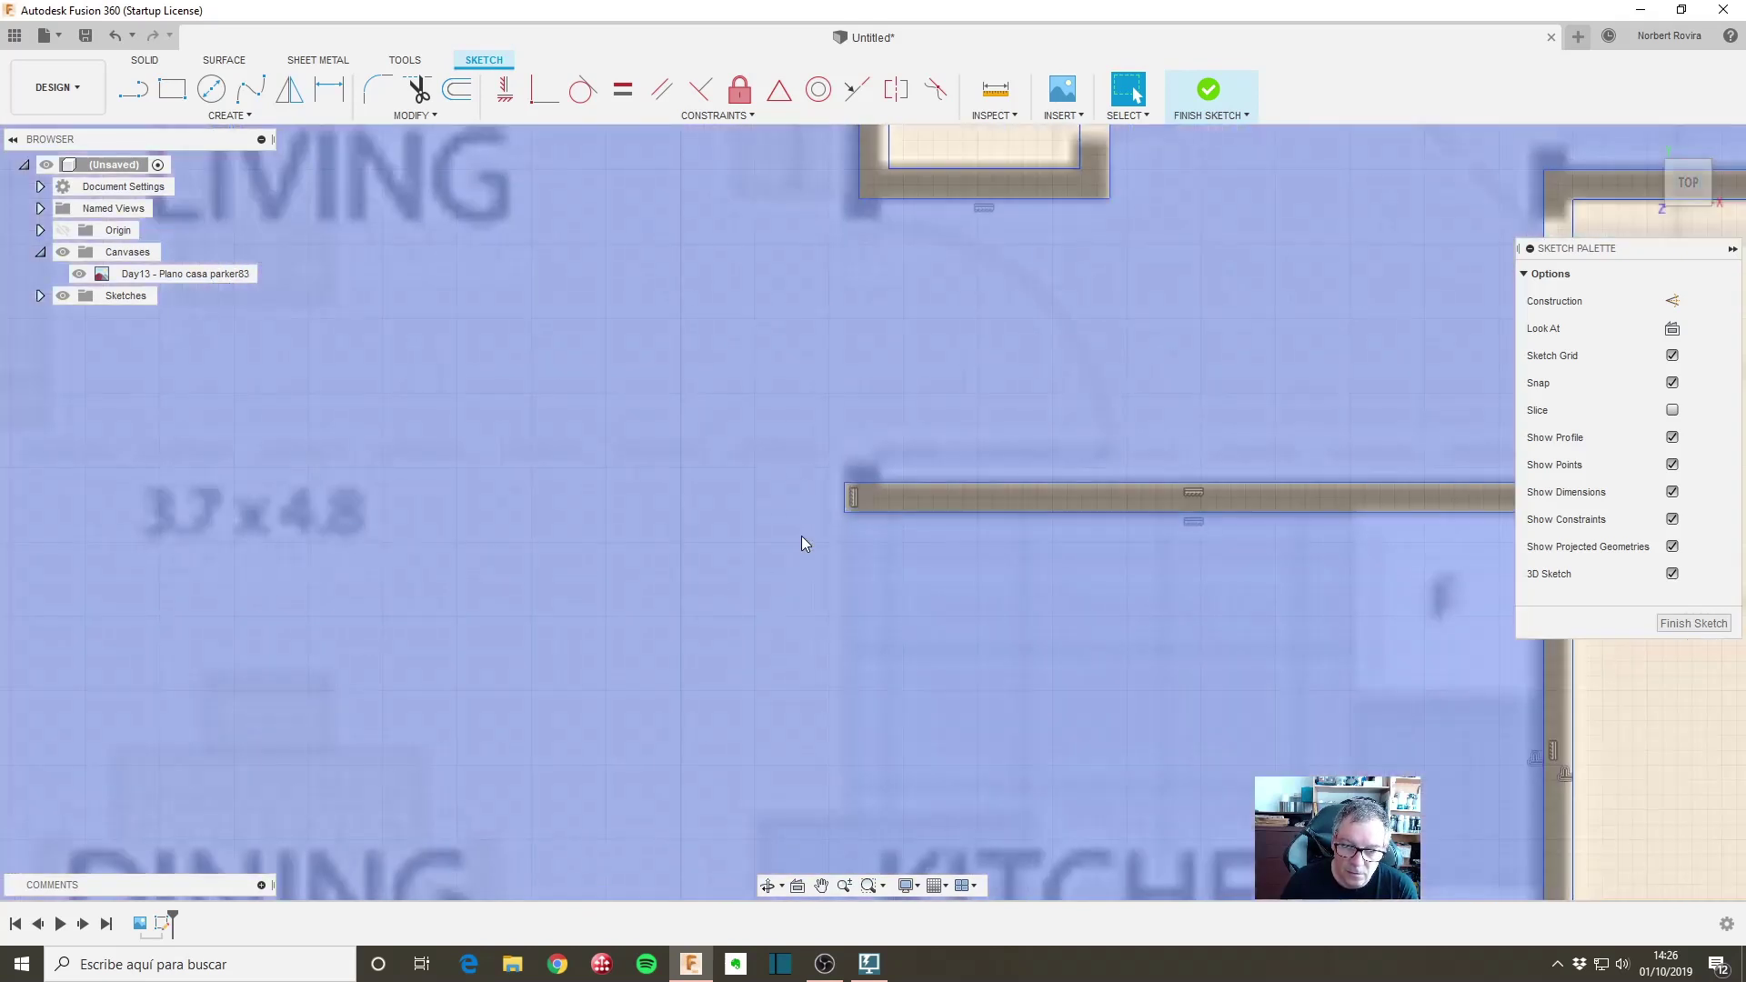
{"action": "scroll", "coordinate": [664, 403], "scroll_direction": "down", "scroll_amount": 2}
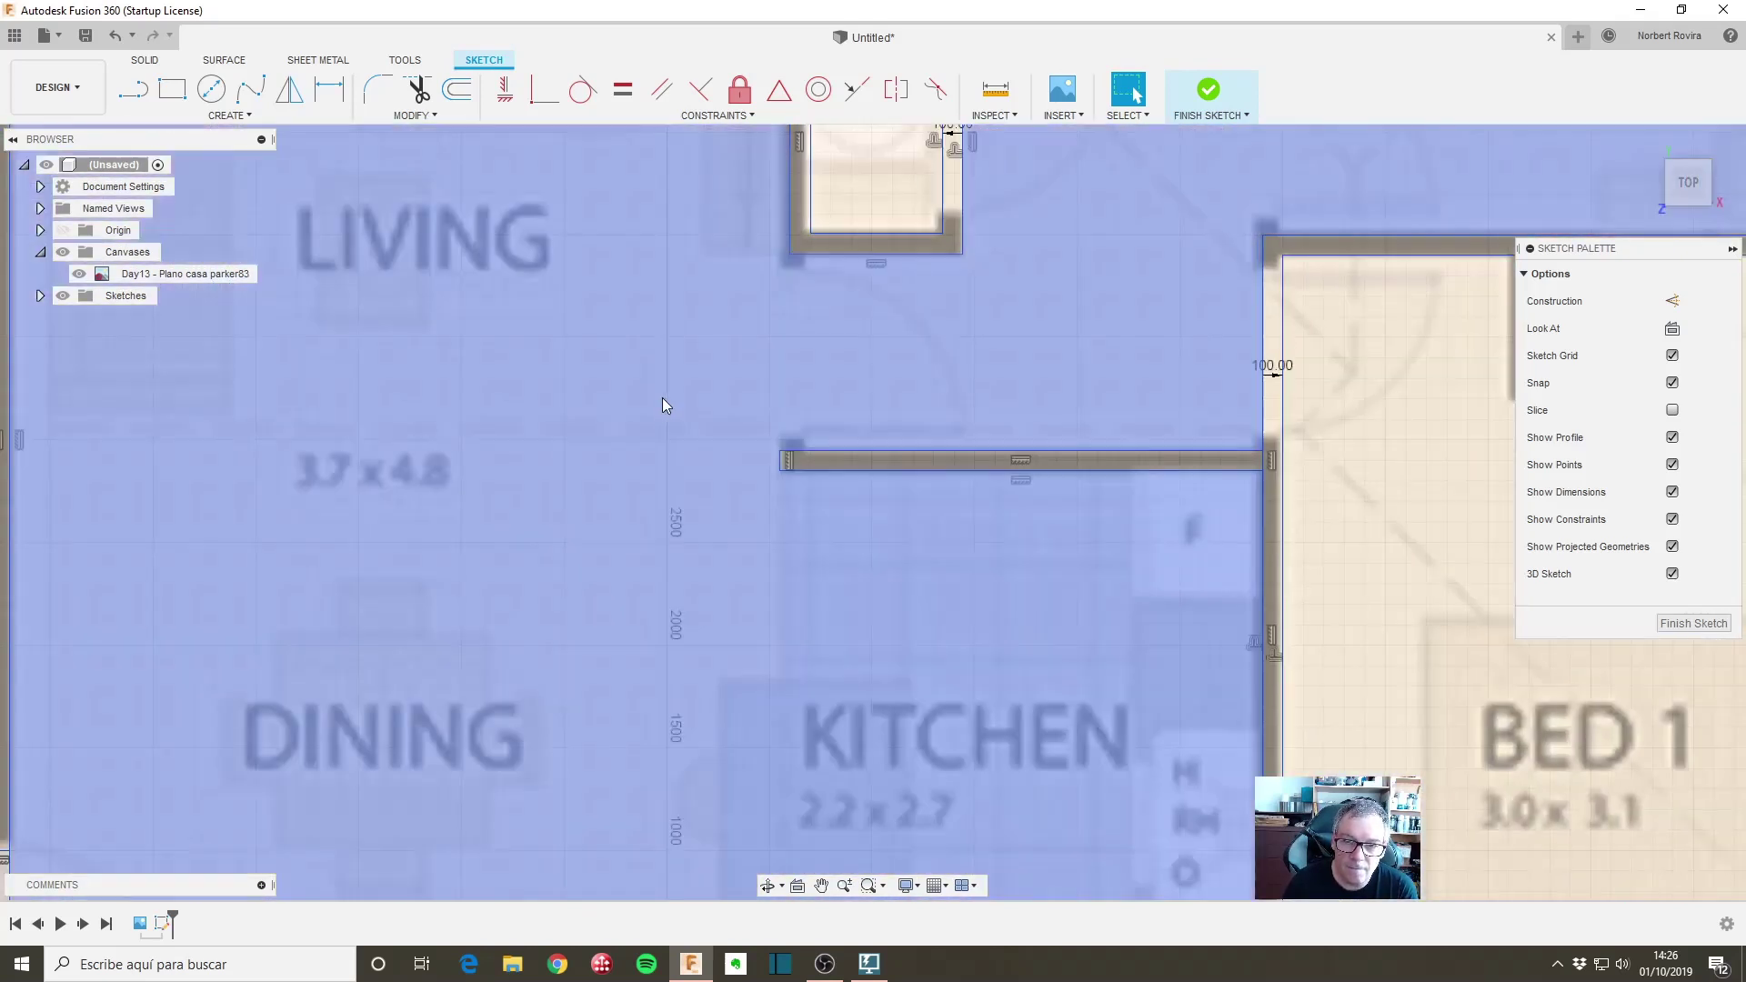
{"action": "scroll", "coordinate": [662, 405], "scroll_direction": "down", "scroll_amount": 1}
{"action": "middle_click_drag", "start_coordinate": [739, 275], "coordinate": [720, 438]}
Step: Constrain the kitchen wall rectangle's left end to align with the HWC's left wall
{"action": "left_click", "coordinate": [706, 422]}
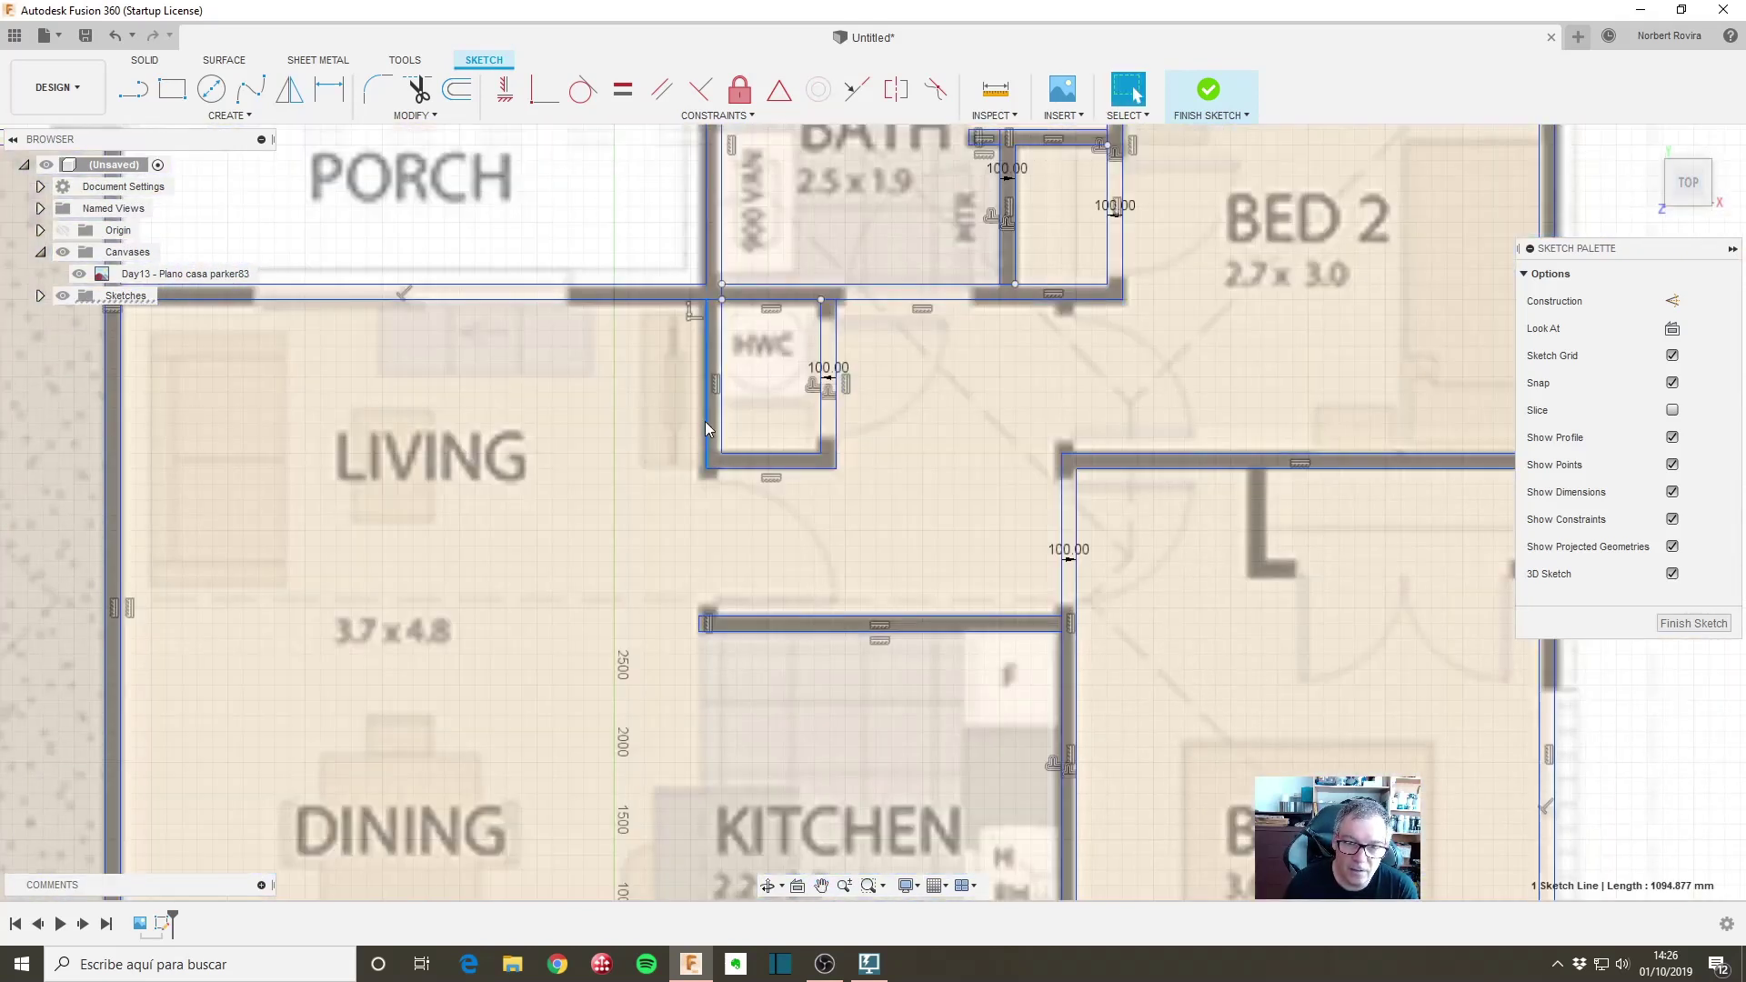
{"action": "left_click", "coordinate": [859, 93]}
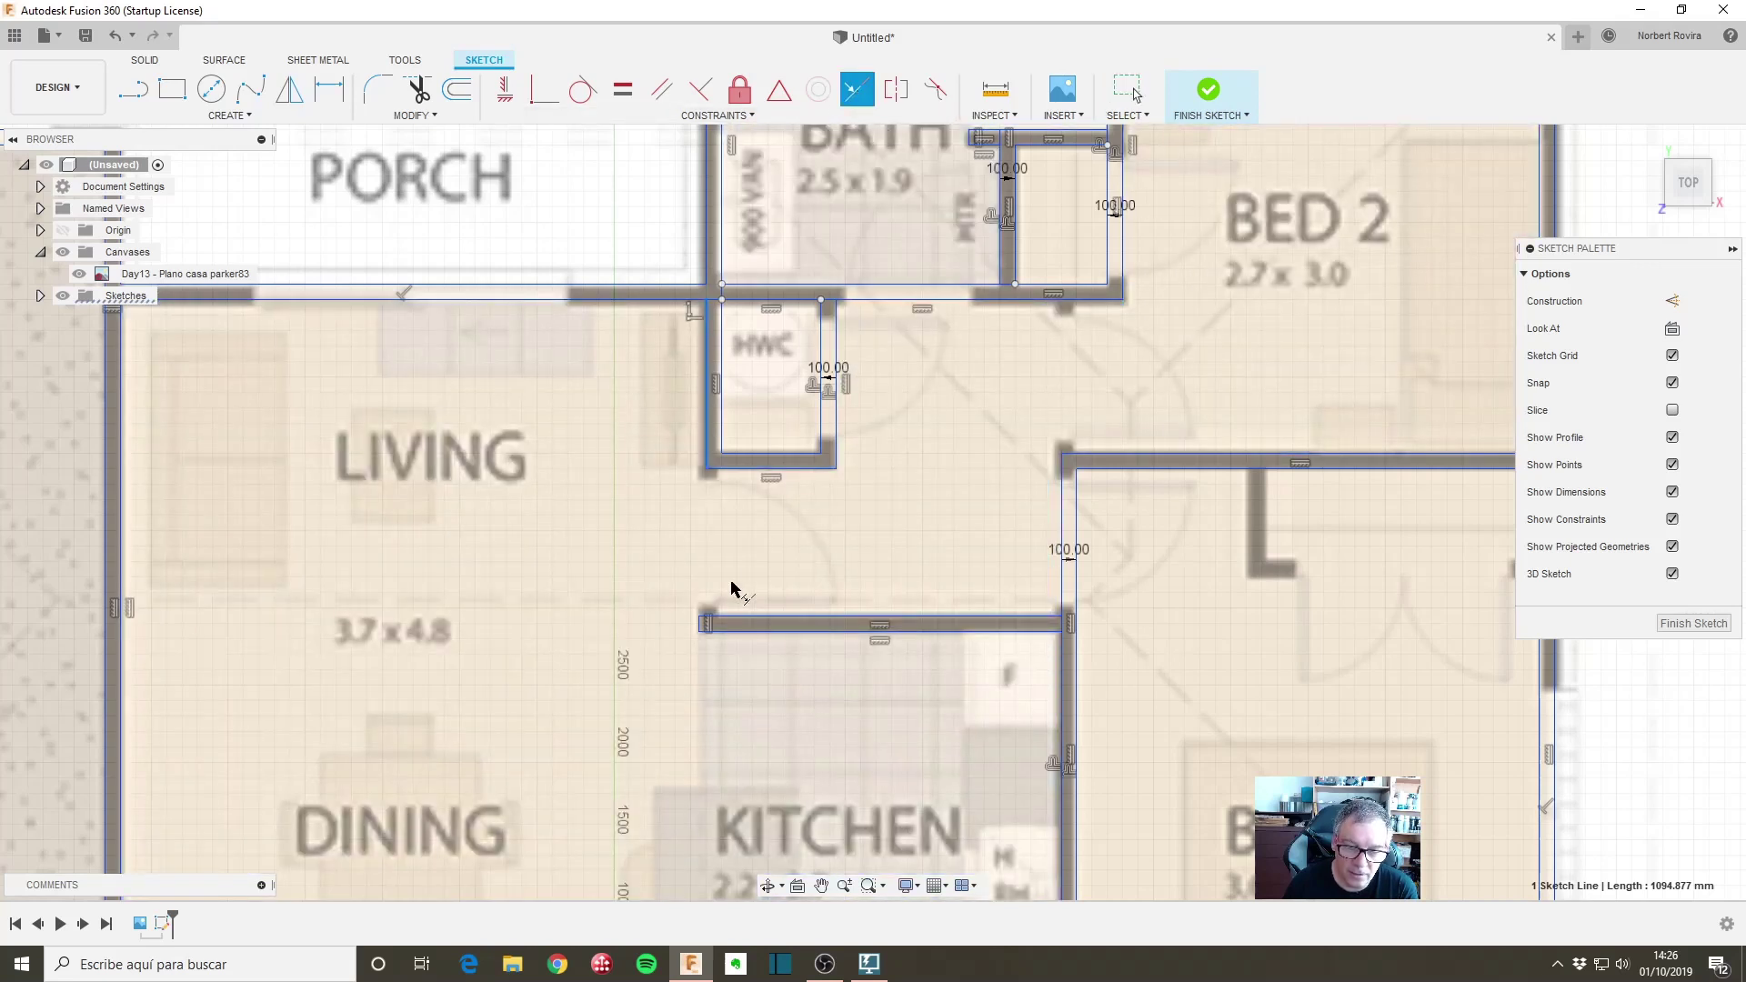
{"action": "scroll", "coordinate": [702, 629], "scroll_direction": "up", "scroll_amount": 2}
{"action": "left_click", "coordinate": [702, 624]}
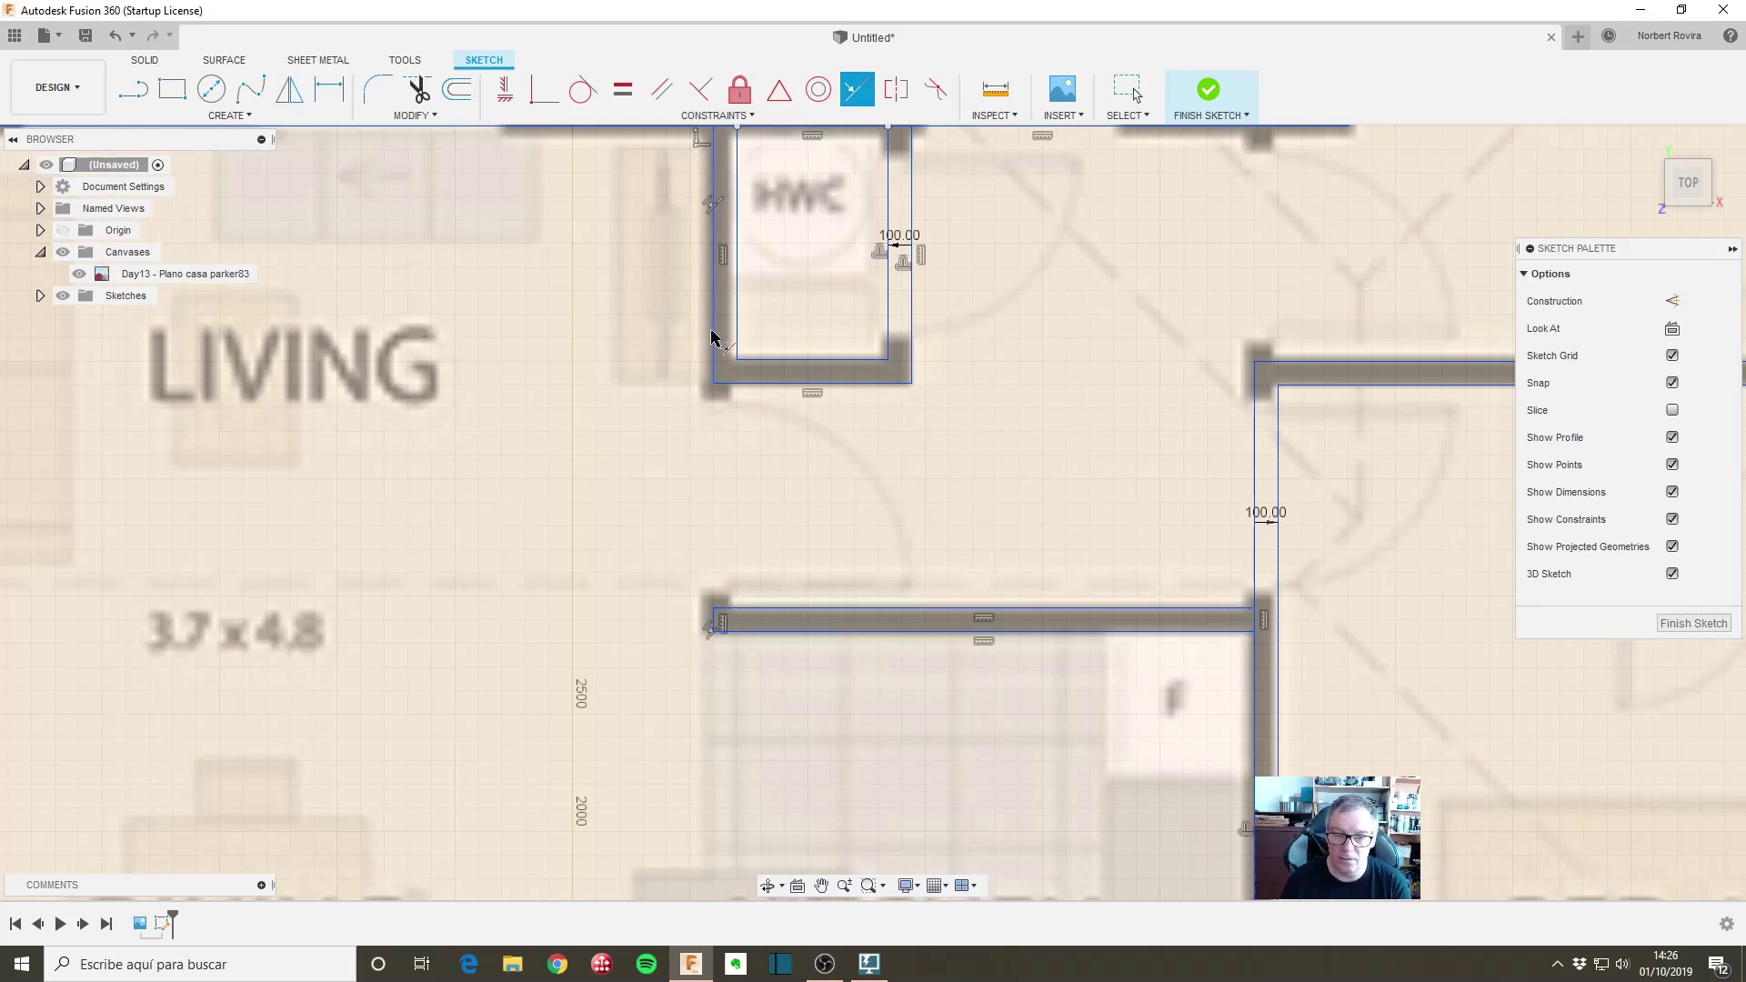
{"action": "scroll", "coordinate": [943, 616], "scroll_direction": "down", "scroll_amount": 2}
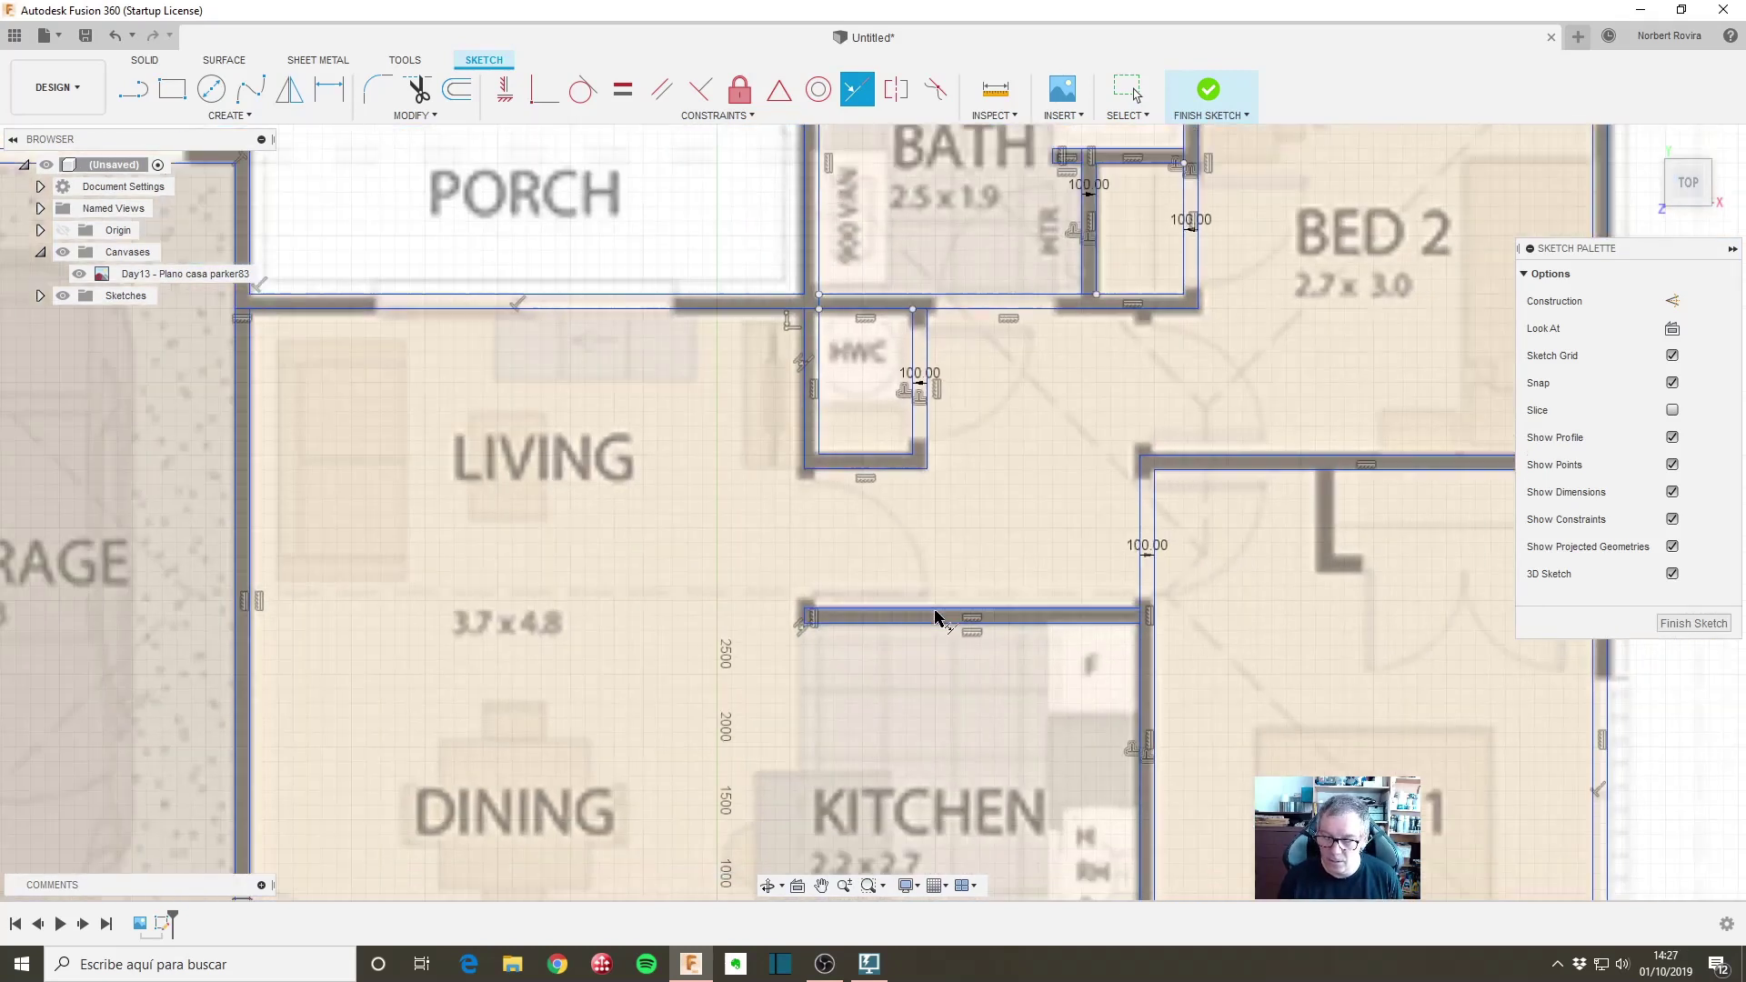
{"action": "scroll", "coordinate": [657, 298], "scroll_direction": "down", "scroll_amount": 1}
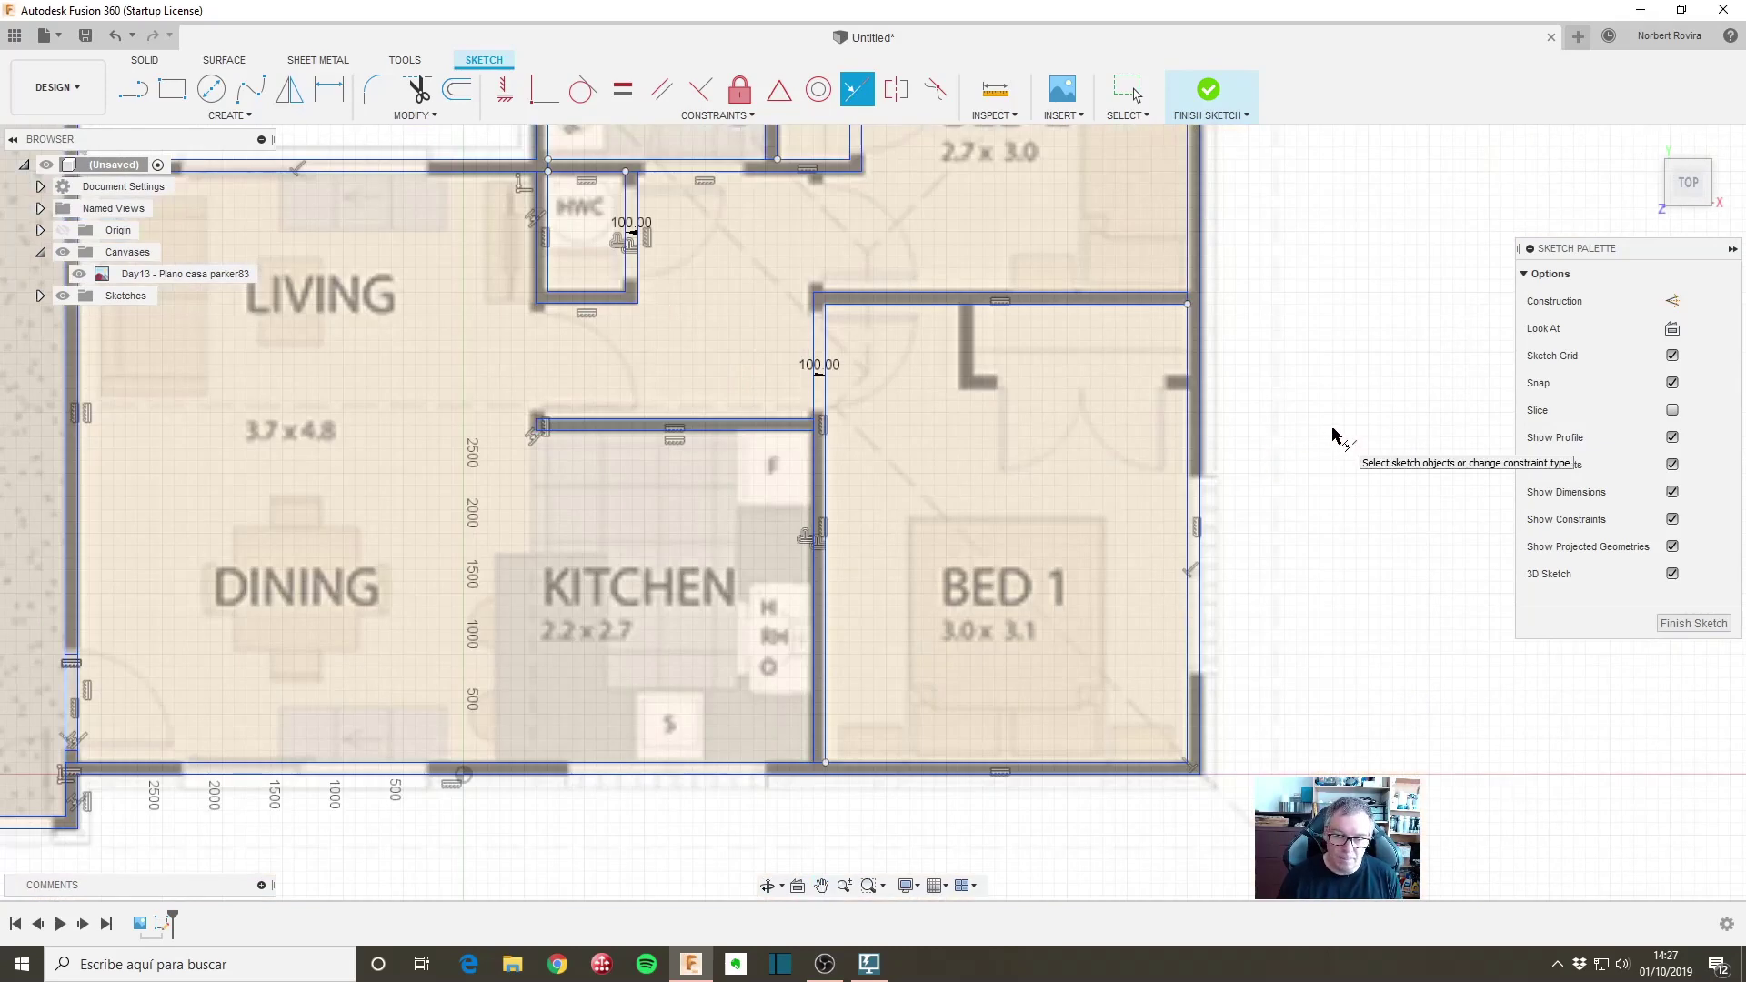
{"action": "key", "text": "Escape"}
{"action": "scroll", "coordinate": [487, 422], "scroll_direction": "down", "scroll_amount": 1}
{"action": "scroll", "coordinate": [378, 428], "scroll_direction": "down", "scroll_amount": 1}
{"action": "scroll", "coordinate": [529, 489], "scroll_direction": "down", "scroll_amount": 1}
{"action": "scroll", "coordinate": [530, 489], "scroll_direction": "up", "scroll_amount": 2}
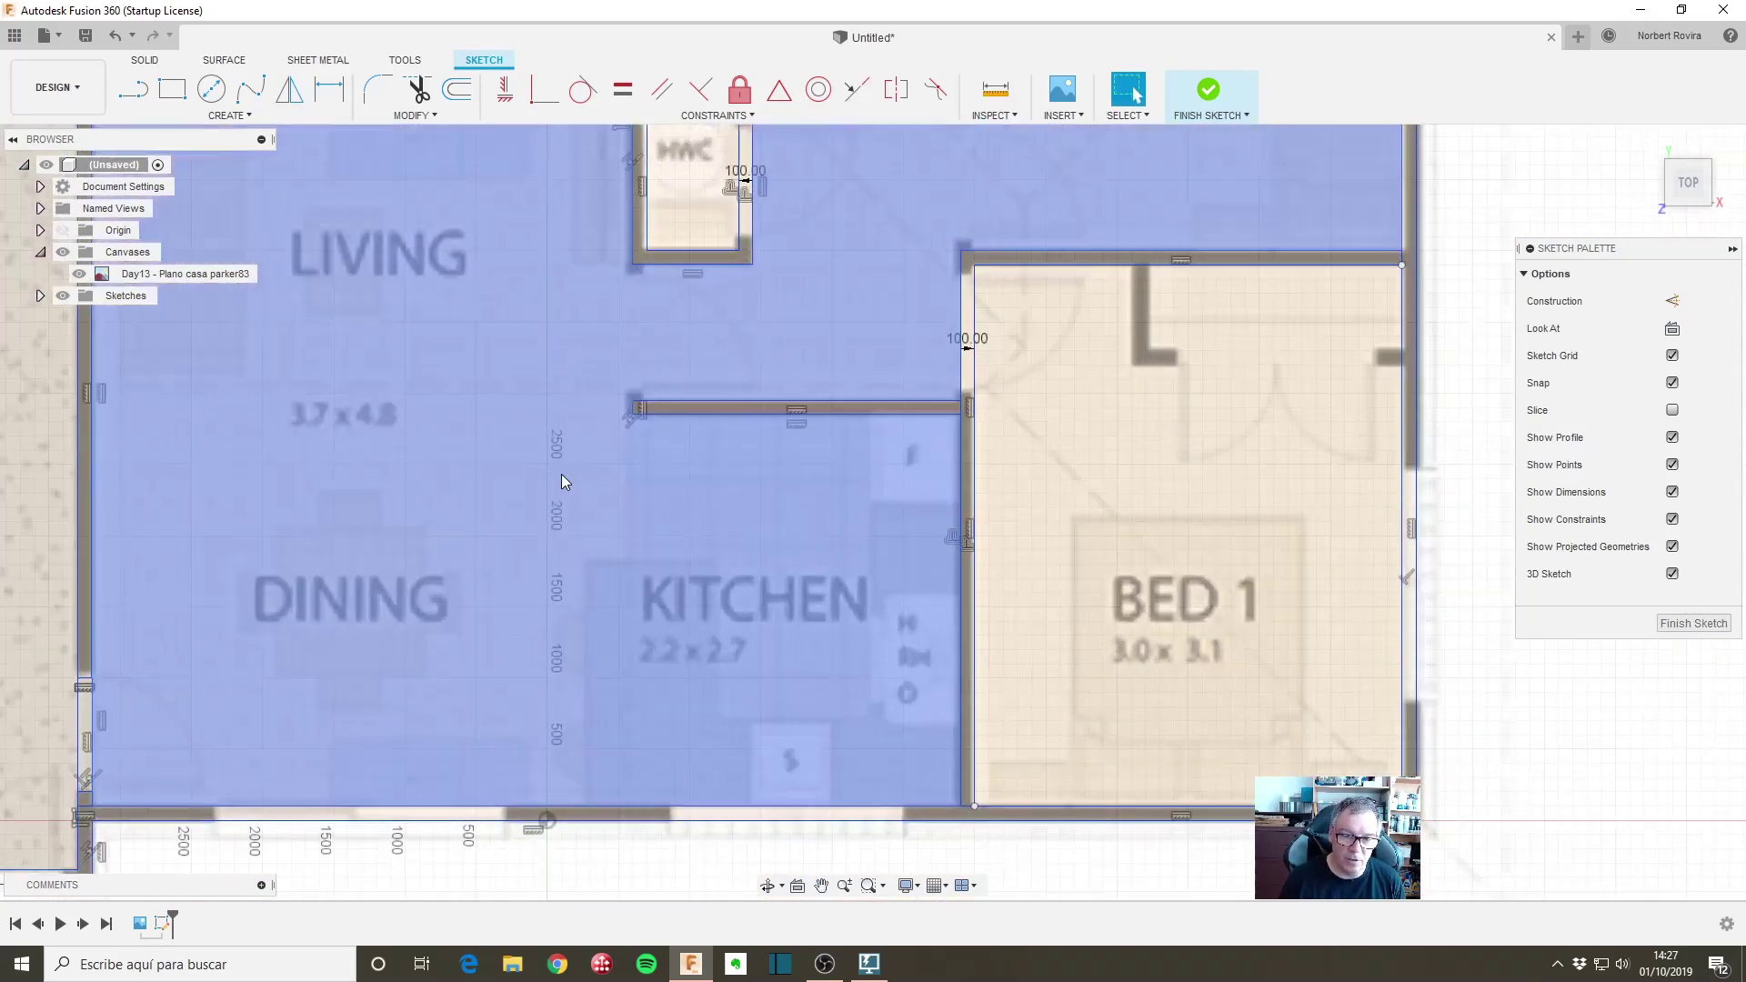
{"action": "scroll", "coordinate": [560, 473], "scroll_direction": "up", "scroll_amount": 1}
{"action": "scroll", "coordinate": [607, 439], "scroll_direction": "up", "scroll_amount": 1}
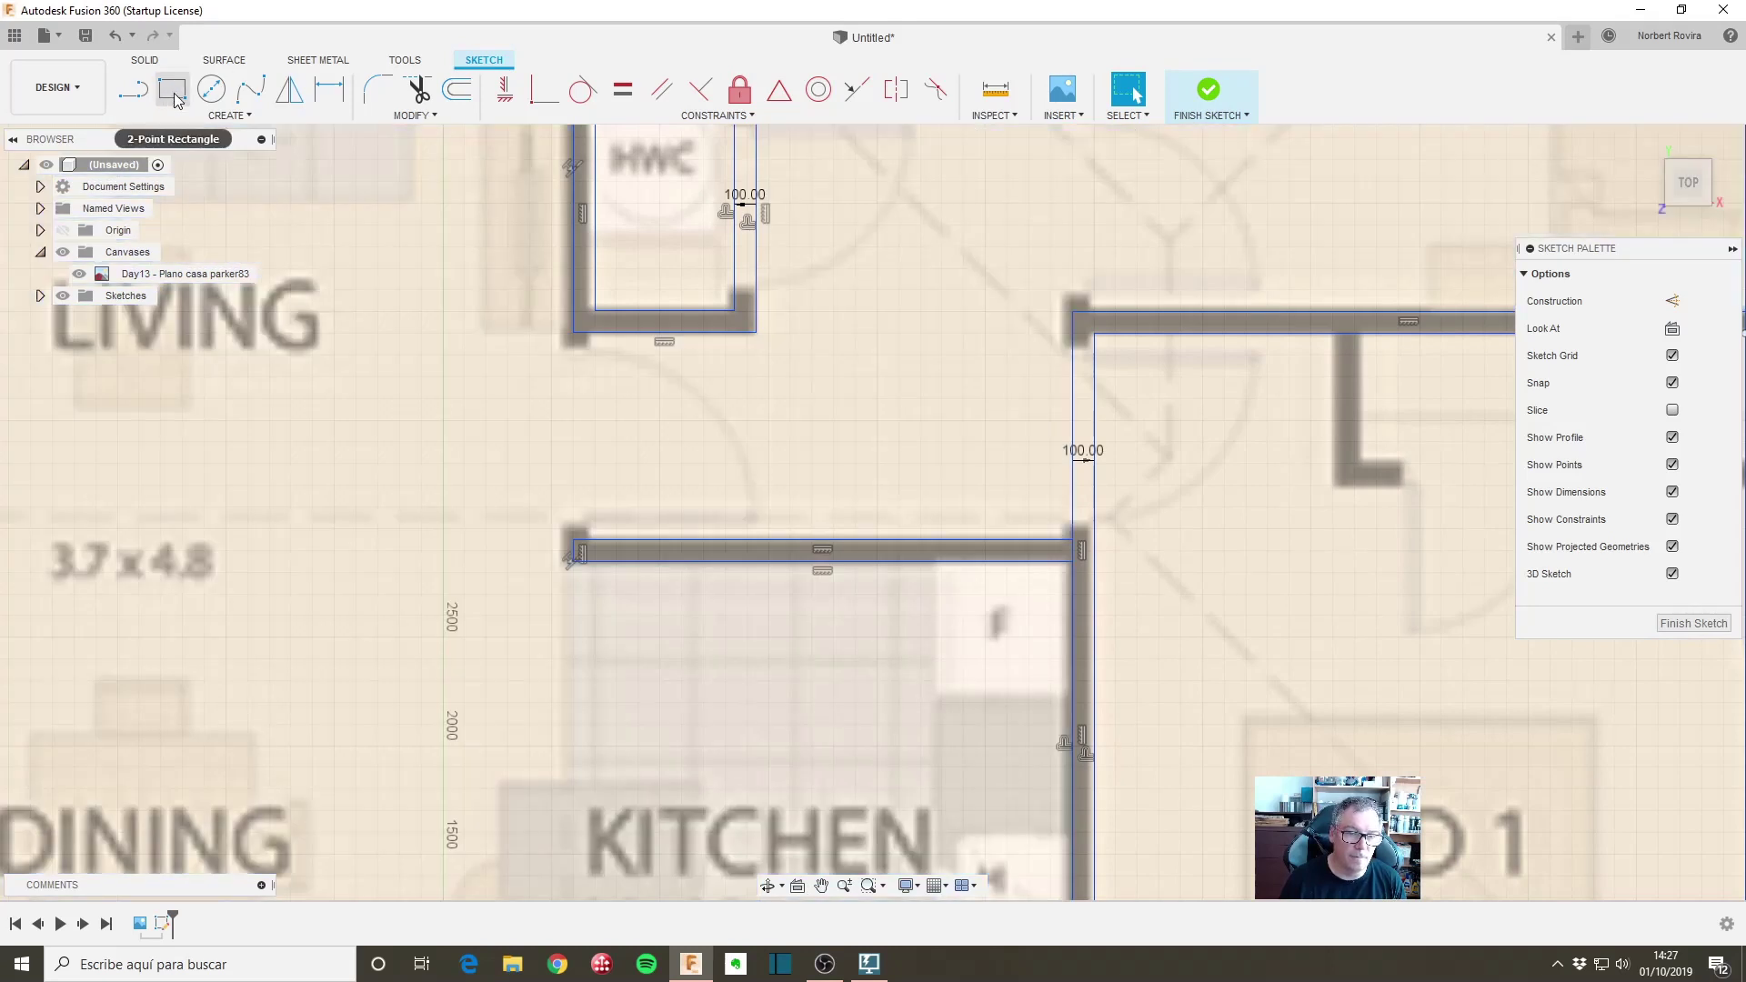
Step: Draw a 100 mm wide wall rectangle from the kitchen's top wall corner up to the HWC
{"action": "left_click", "coordinate": [175, 95]}
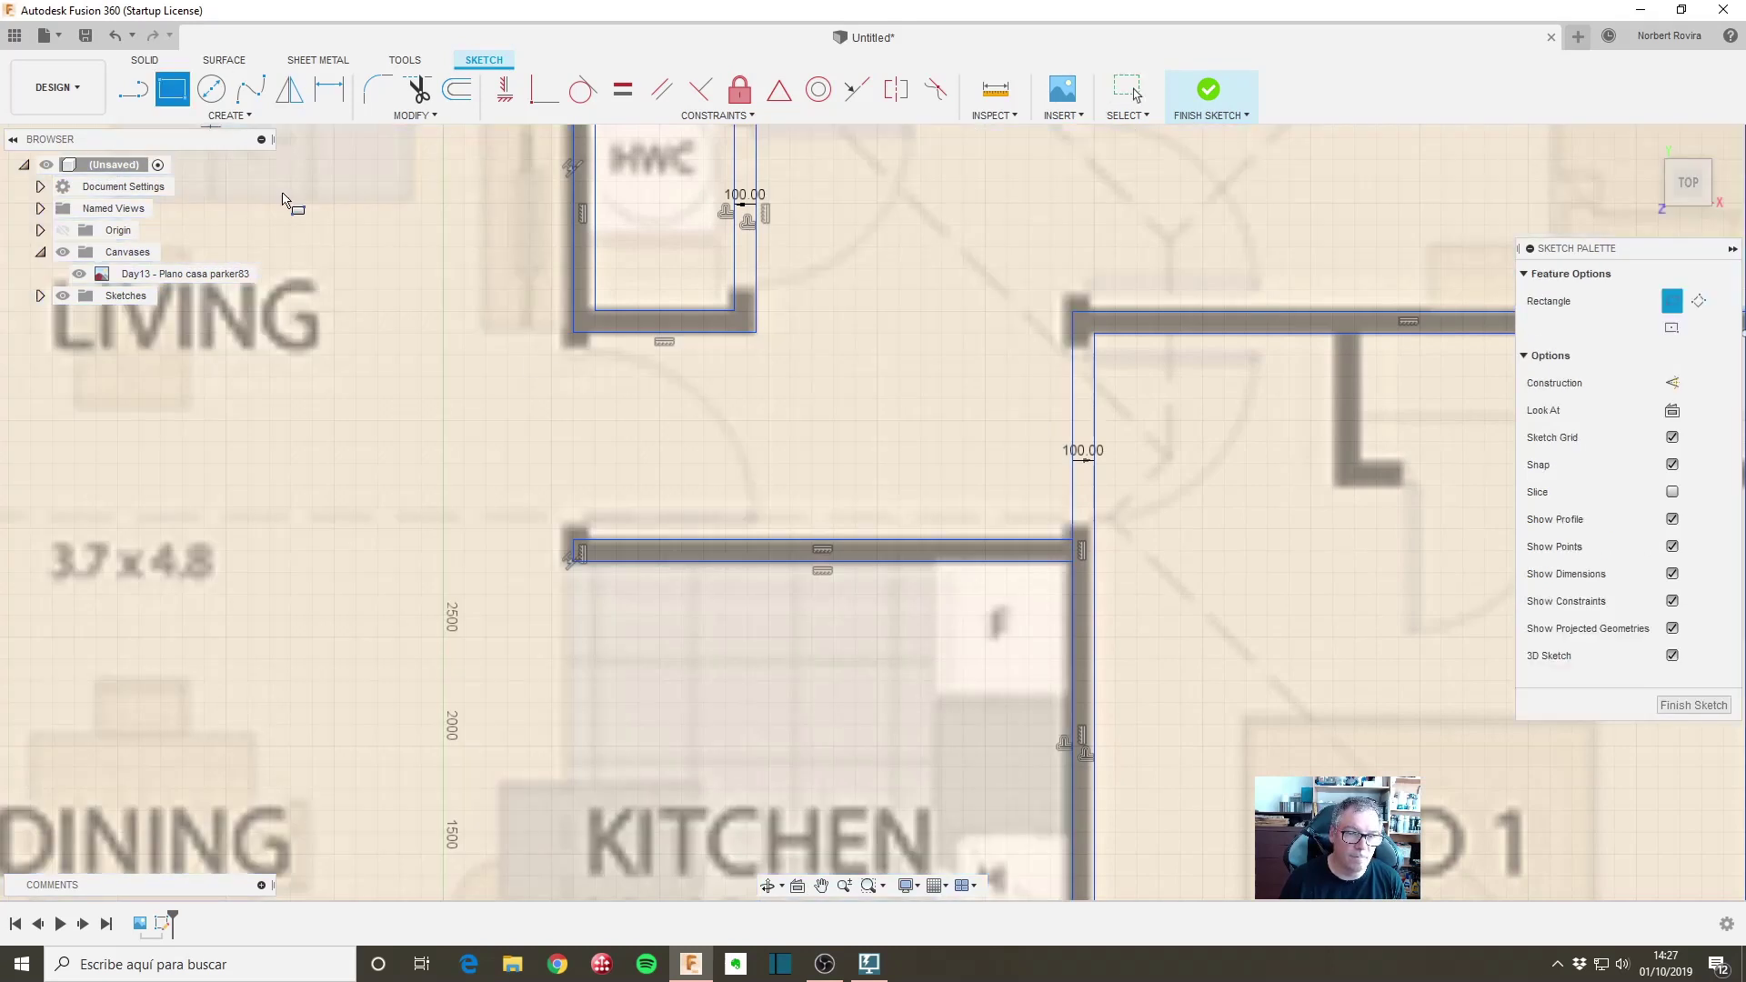
{"action": "left_click", "coordinate": [578, 333]}
{"action": "type", "text": "1"}
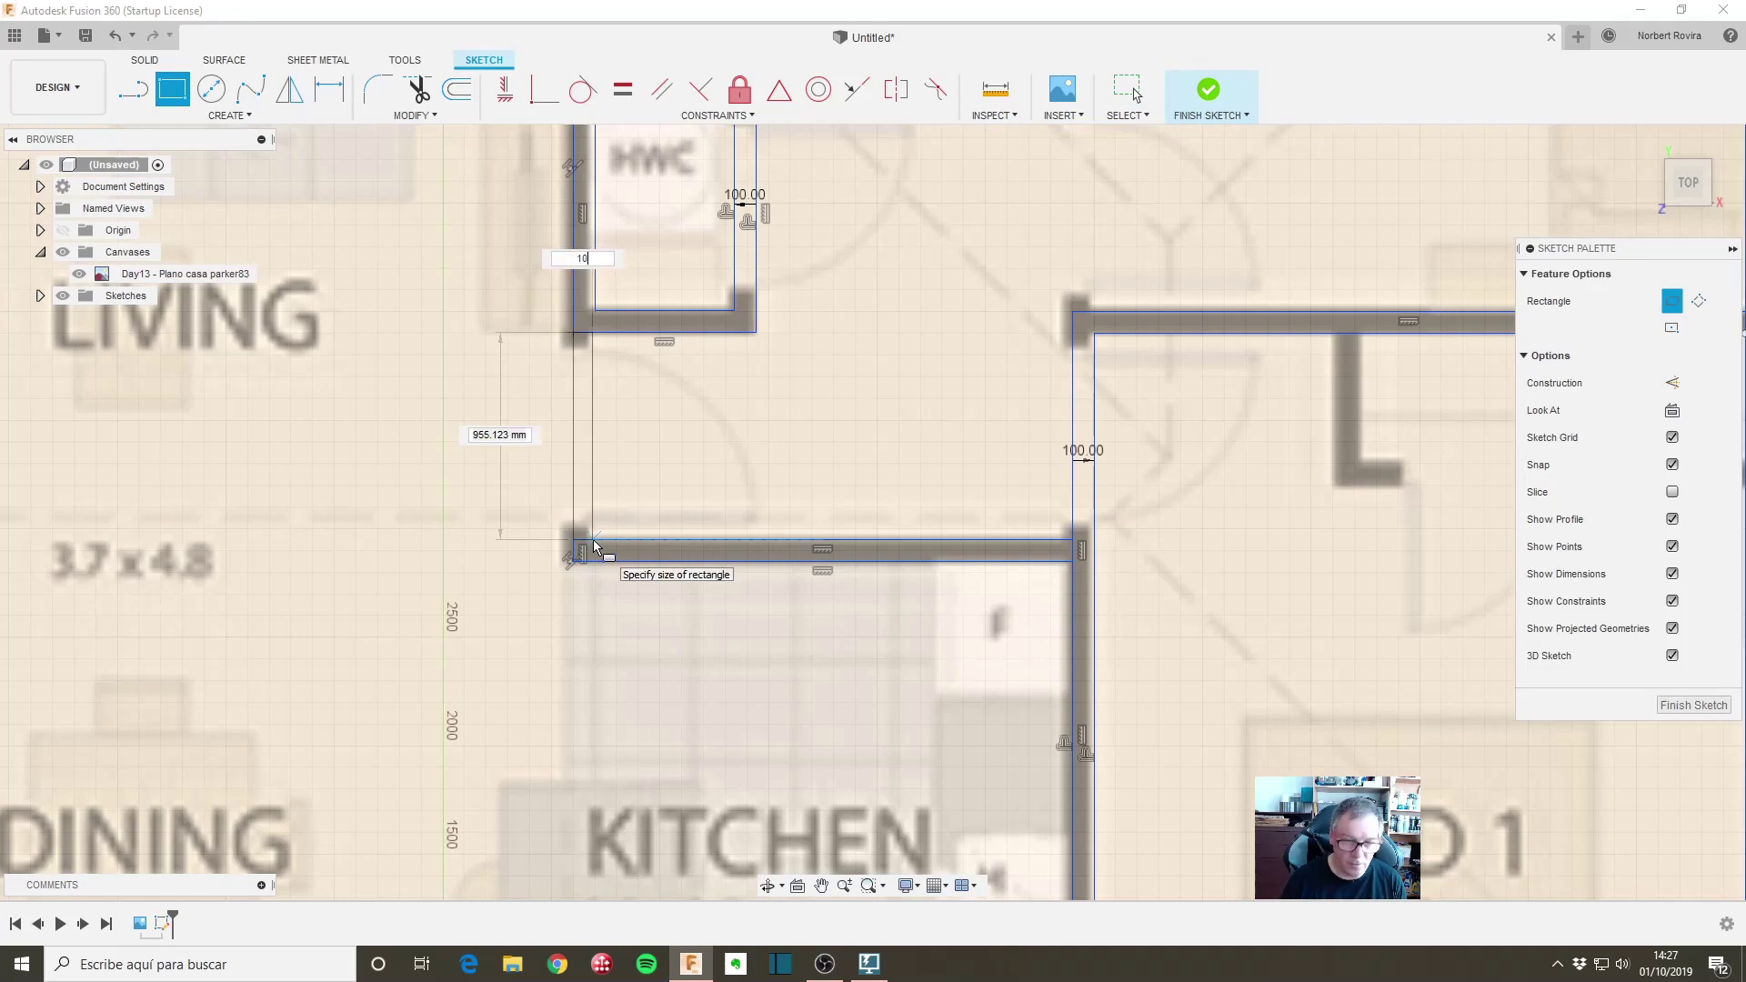
{"action": "type", "text": "0"}
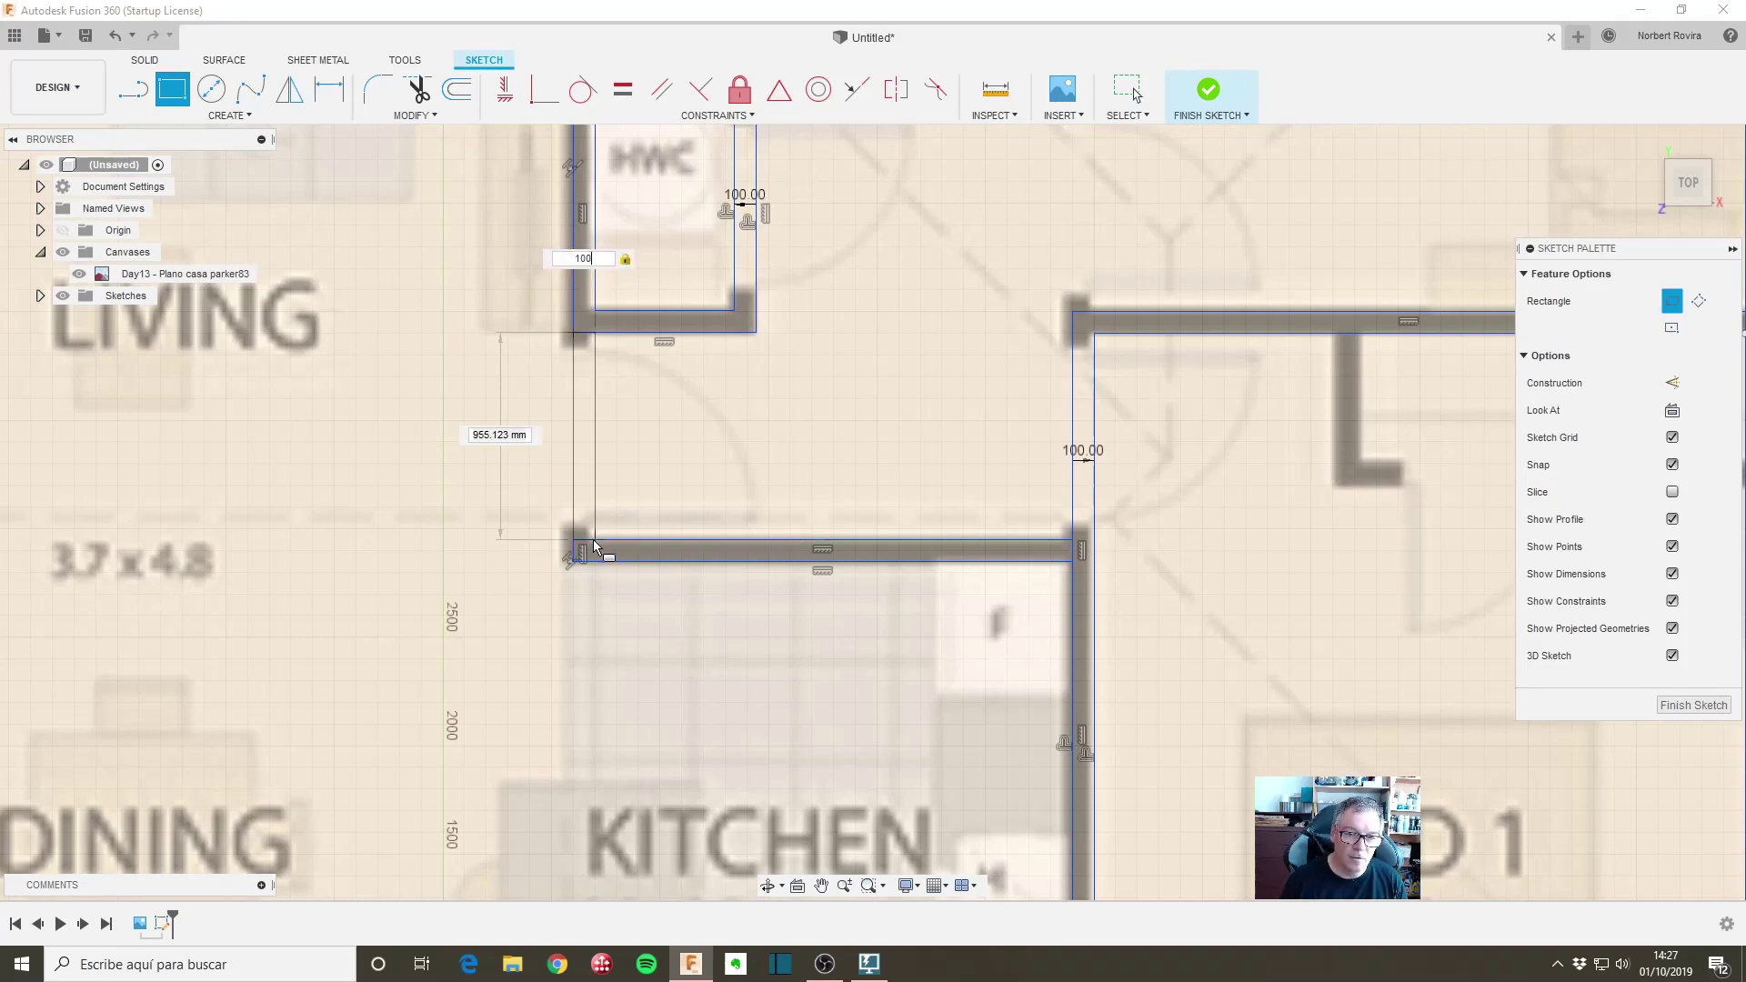
{"action": "left_click", "coordinate": [592, 545]}
{"action": "key", "text": "Escape"}
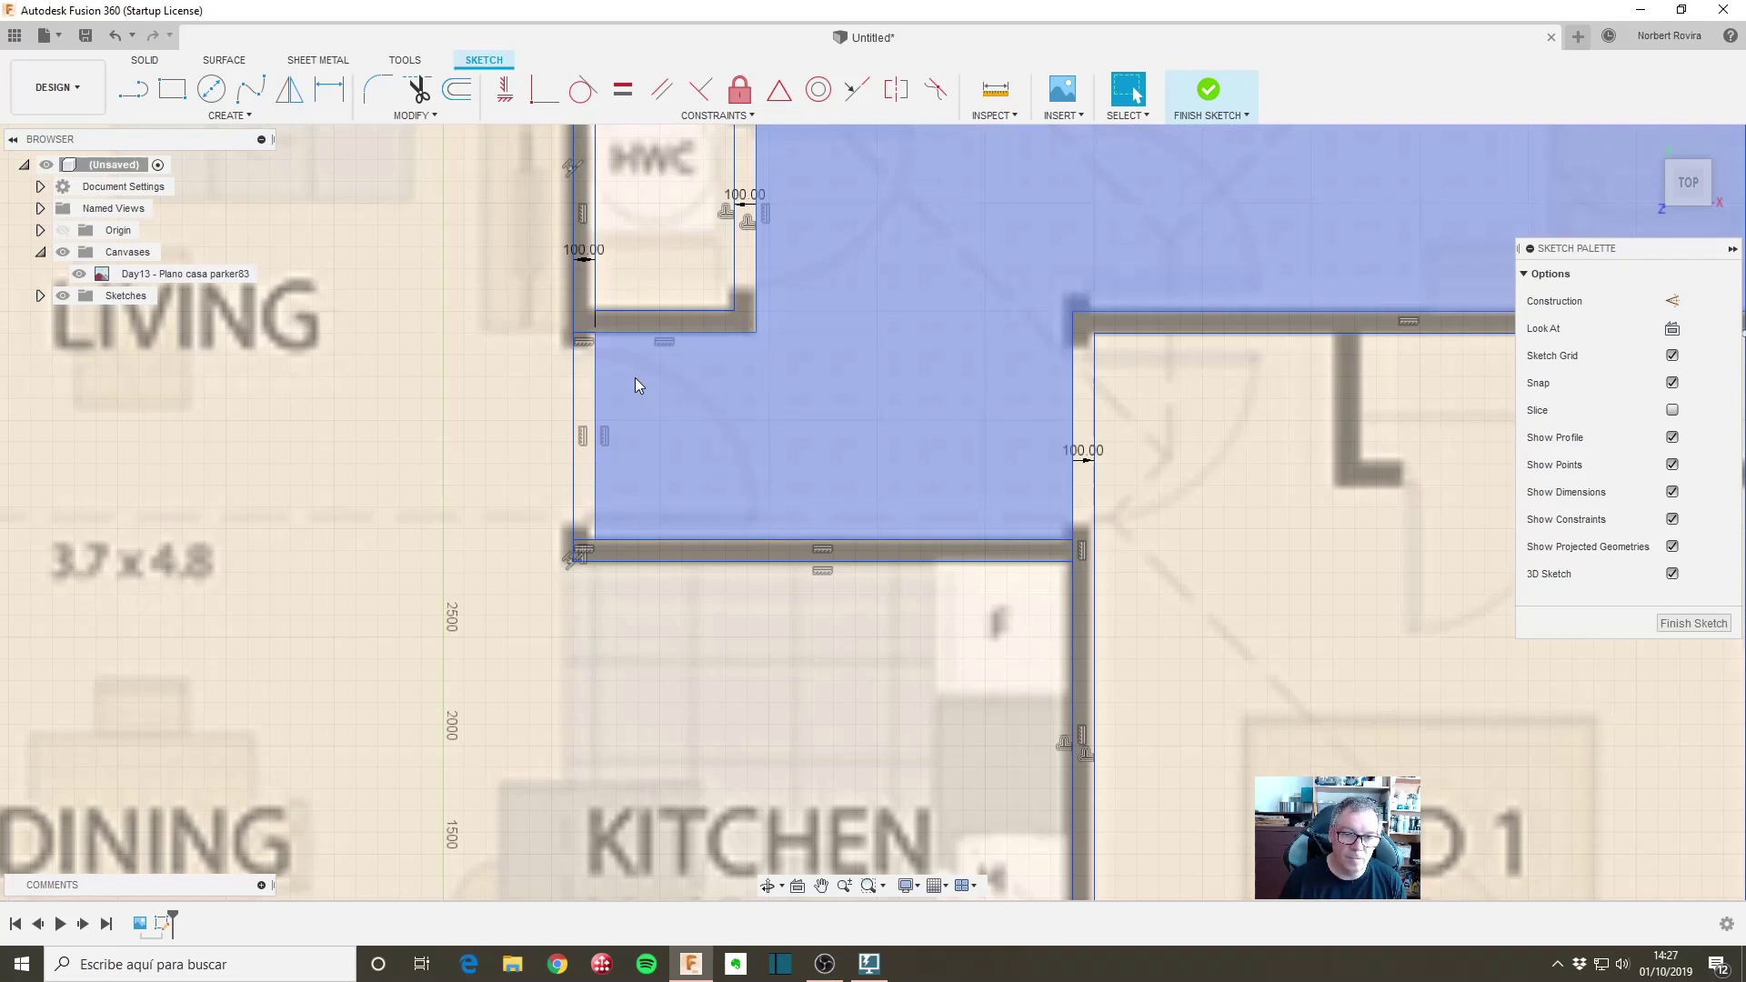
{"action": "scroll", "coordinate": [634, 379], "scroll_direction": "down", "scroll_amount": 2}
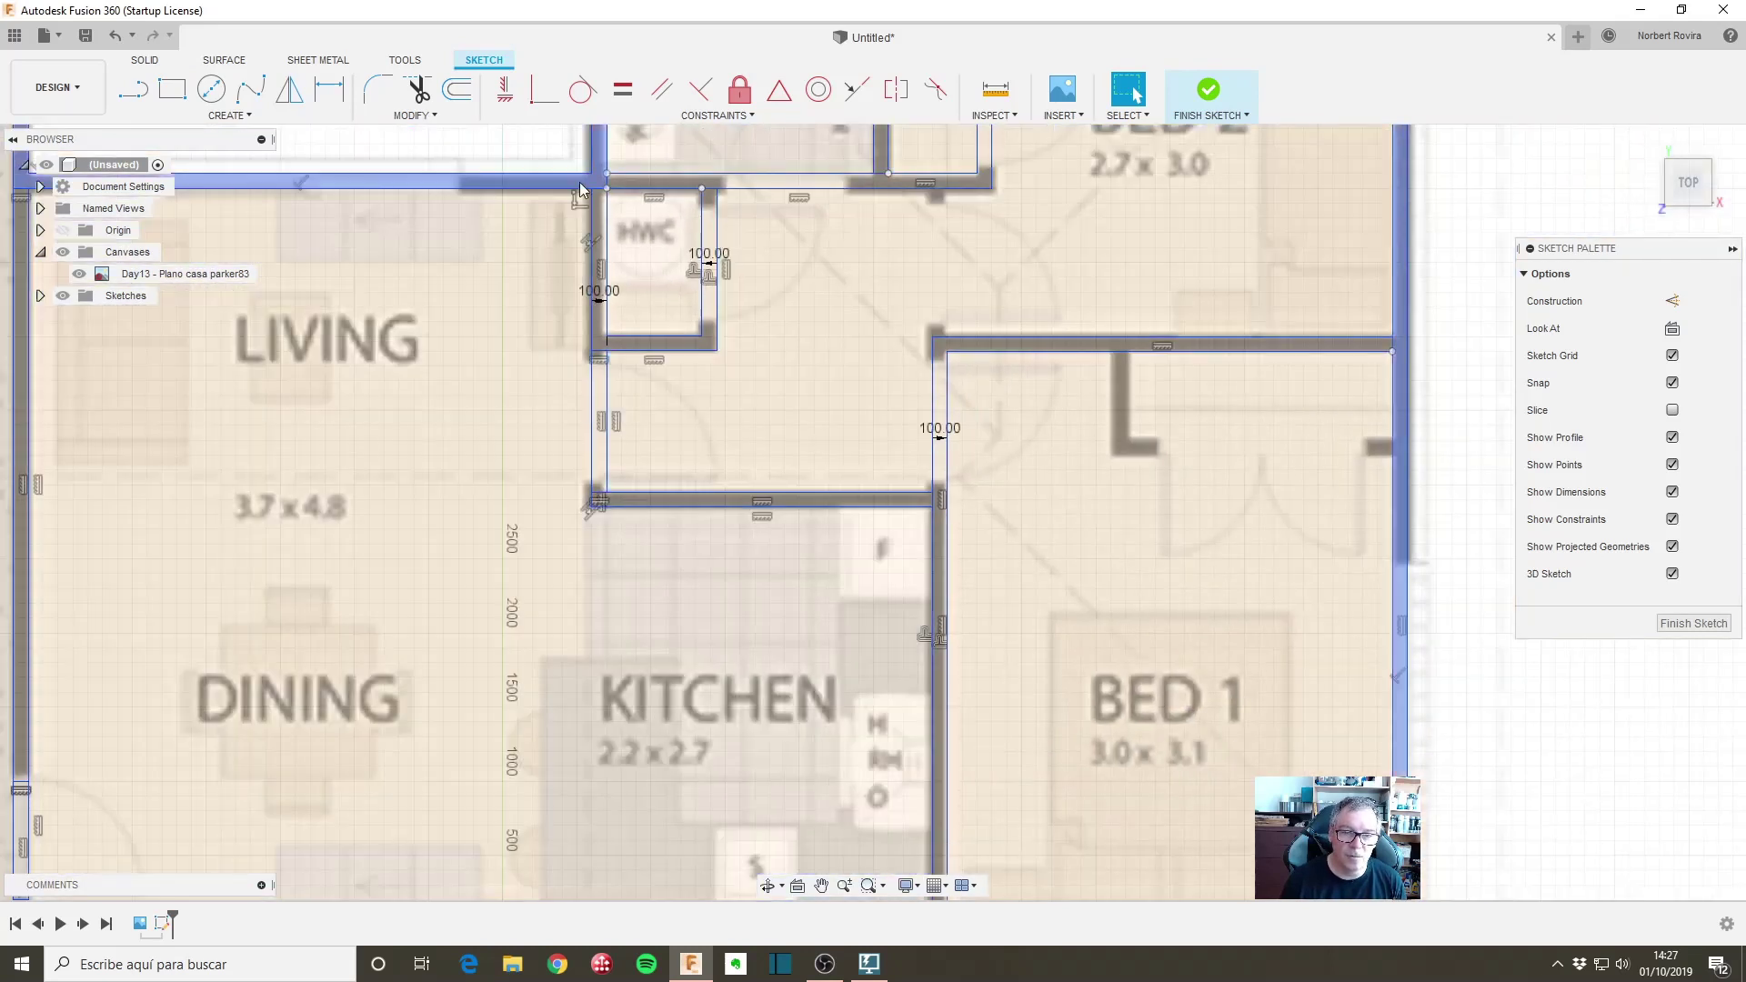
{"action": "scroll", "coordinate": [485, 224], "scroll_direction": "down", "scroll_amount": 1}
{"action": "scroll", "coordinate": [586, 453], "scroll_direction": "down", "scroll_amount": 2}
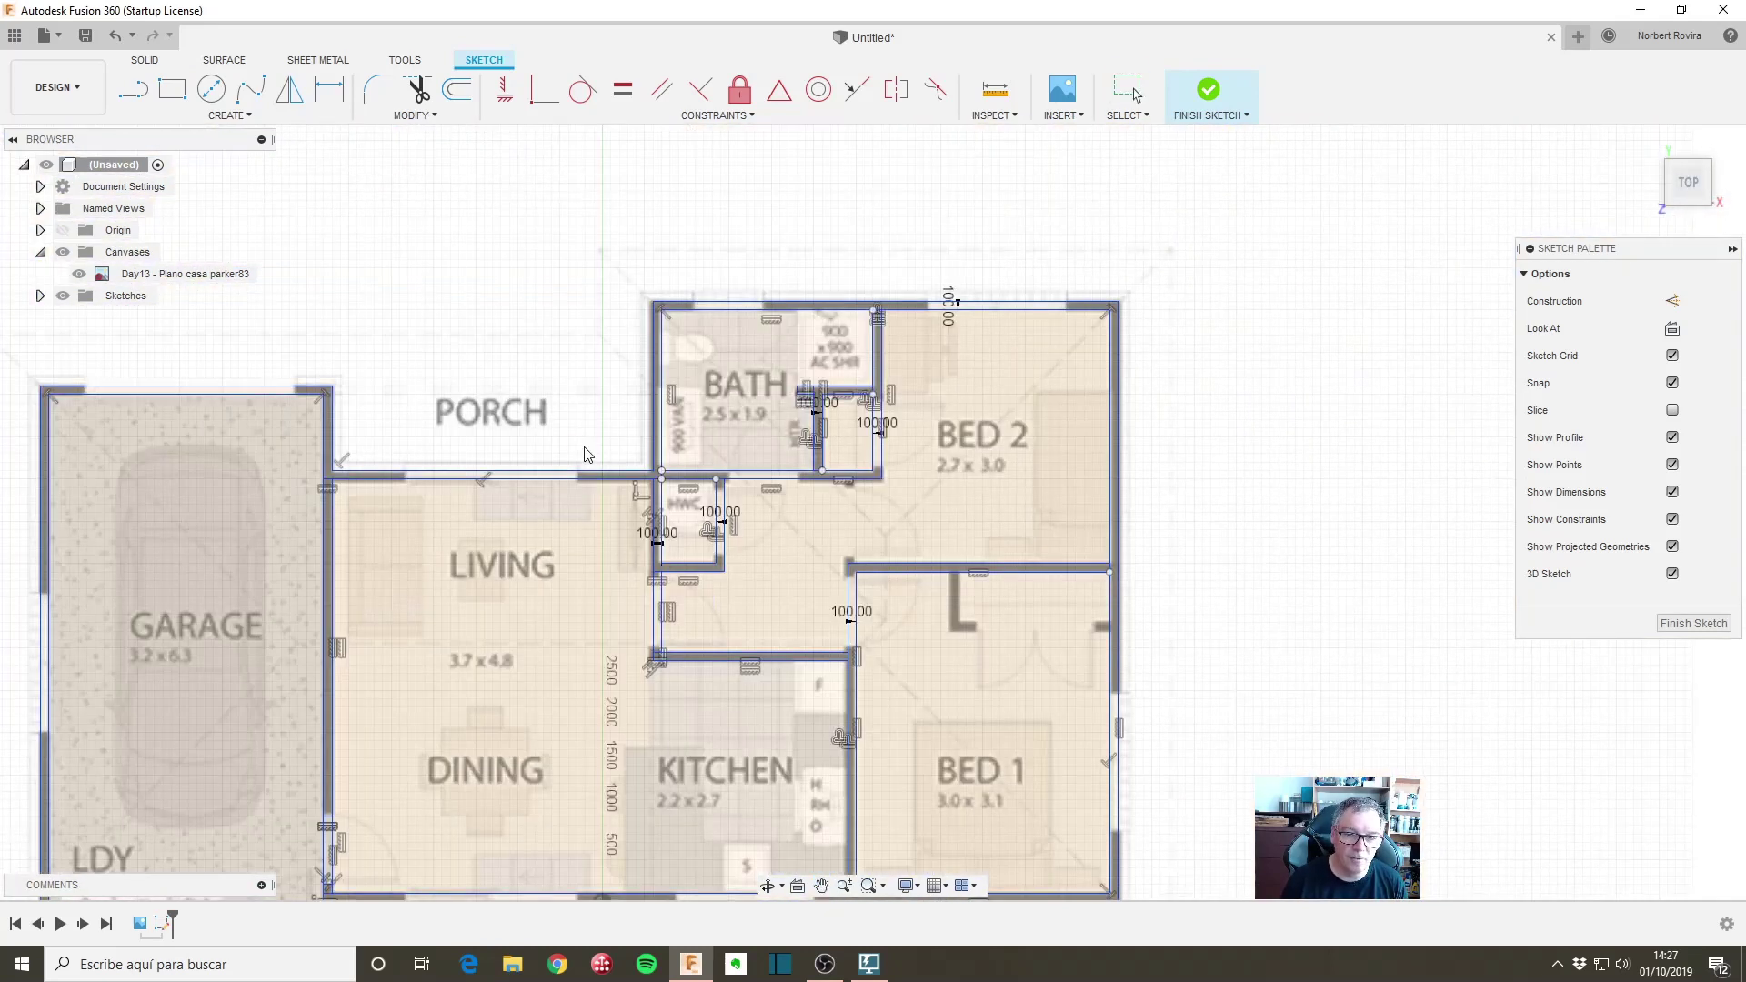
{"action": "scroll", "coordinate": [587, 453], "scroll_direction": "up", "scroll_amount": 1}
{"action": "scroll", "coordinate": [591, 418], "scroll_direction": "up", "scroll_amount": 3}
{"action": "scroll", "coordinate": [619, 685], "scroll_direction": "down", "scroll_amount": 3}
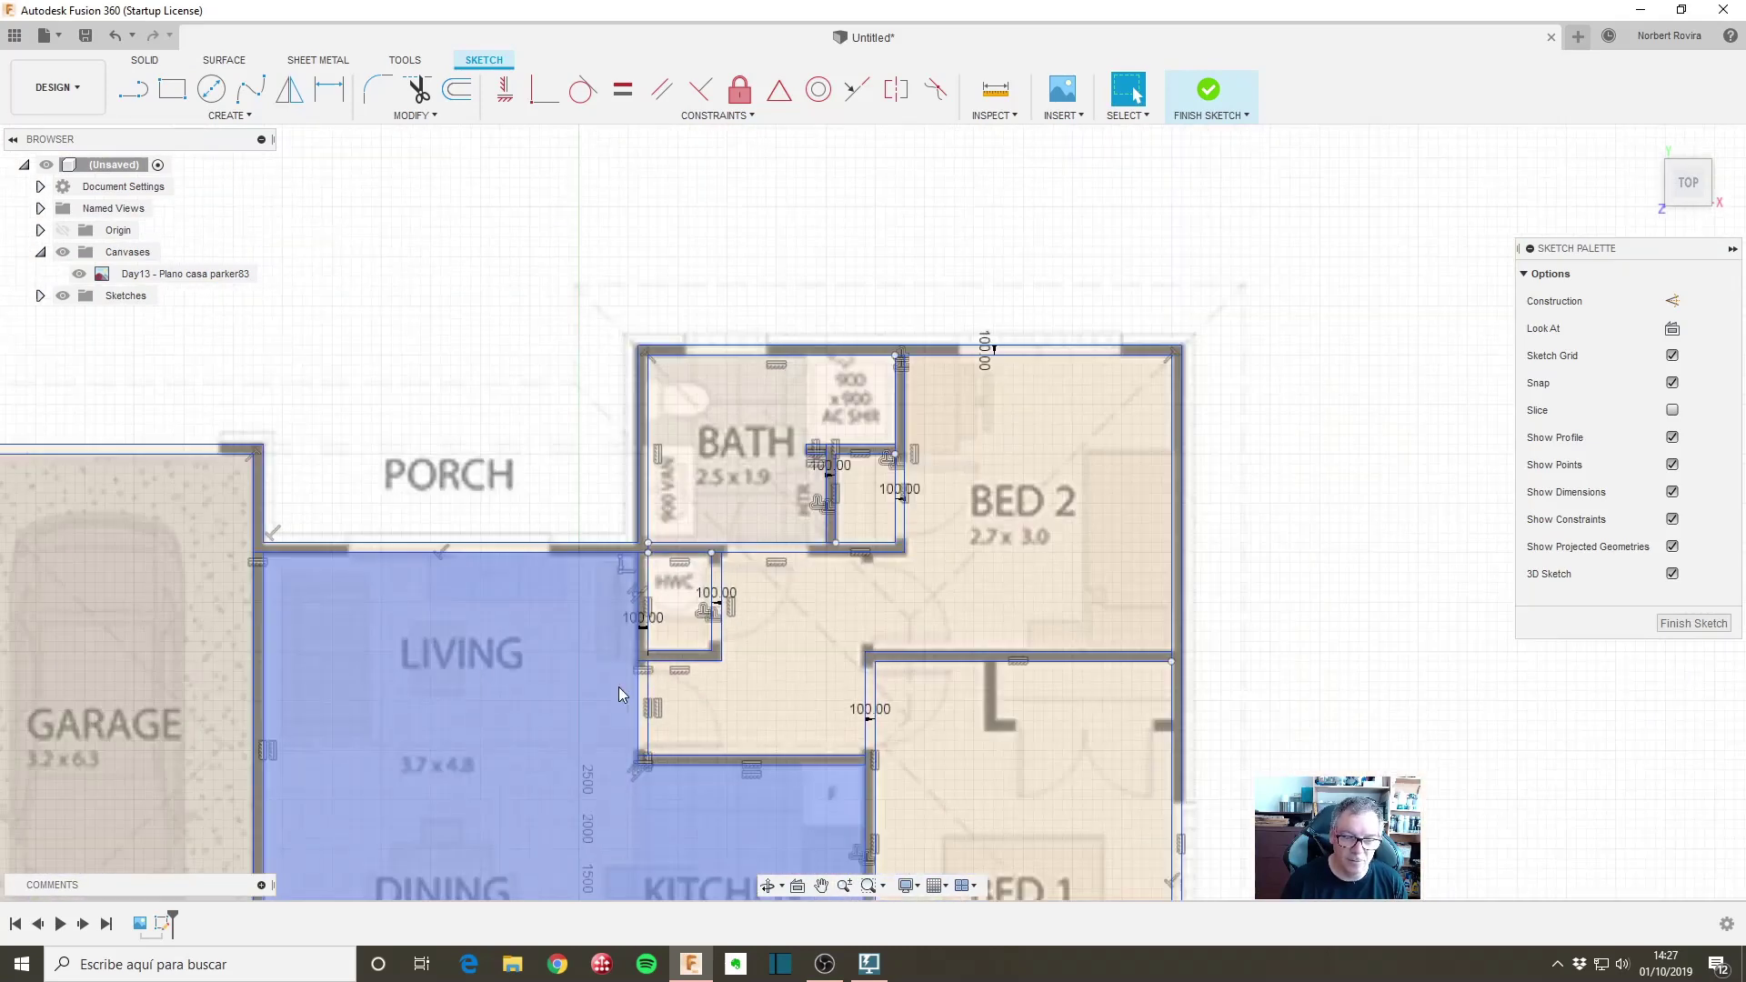
{"action": "scroll", "coordinate": [619, 685], "scroll_direction": "up", "scroll_amount": 2}
{"action": "scroll", "coordinate": [606, 547], "scroll_direction": "up", "scroll_amount": 2}
{"action": "scroll", "coordinate": [605, 547], "scroll_direction": "up", "scroll_amount": 2}
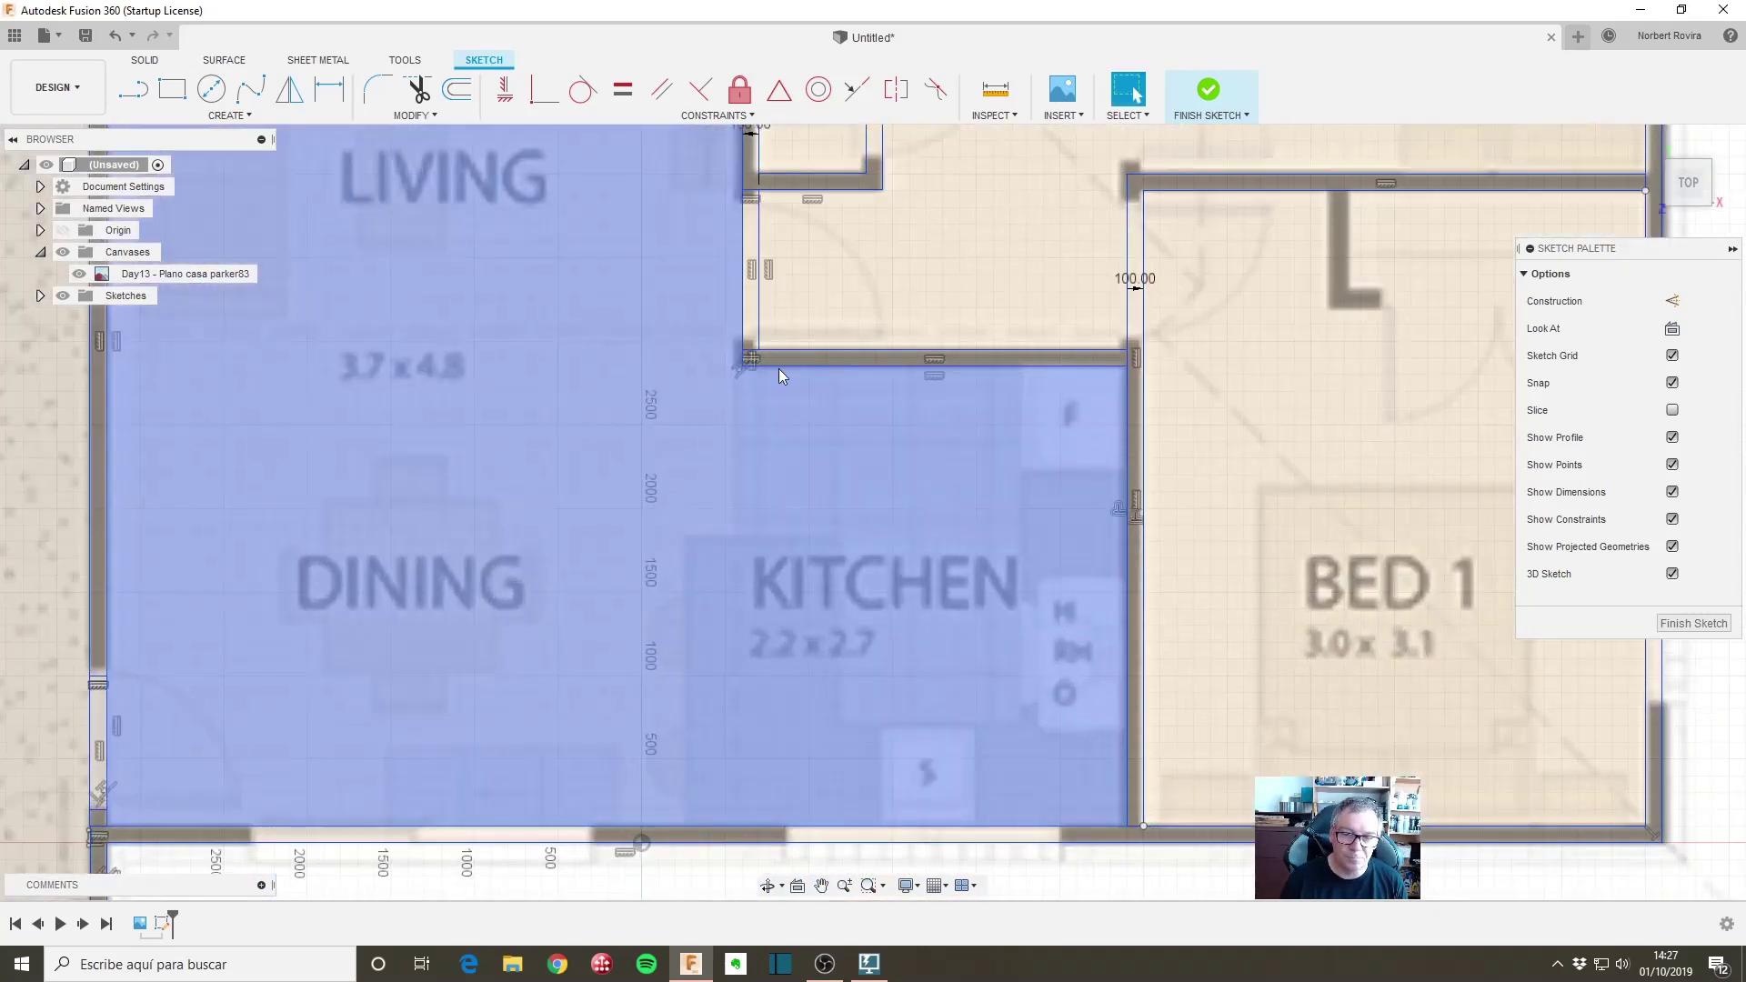
{"action": "middle_click_drag", "start_coordinate": [635, 612], "coordinate": [442, 889]}
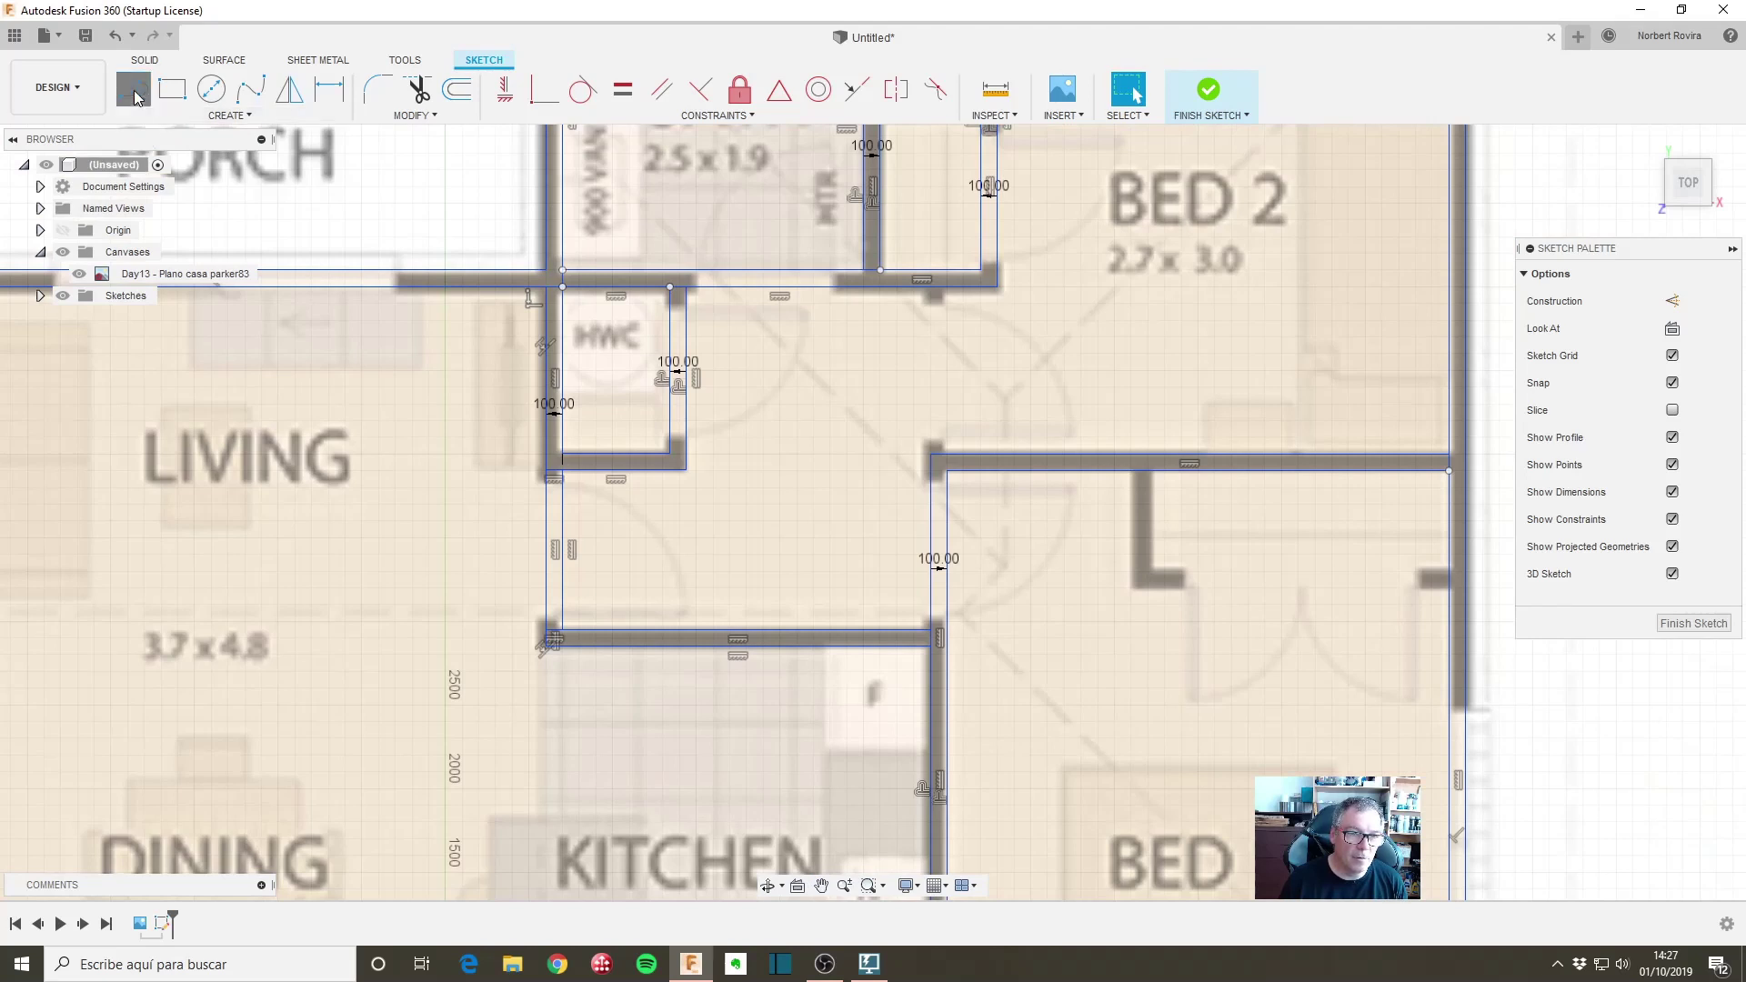
Step: Draw a short 100 mm line across the opening in the garage's top wall
{"action": "left_click", "coordinate": [135, 96]}
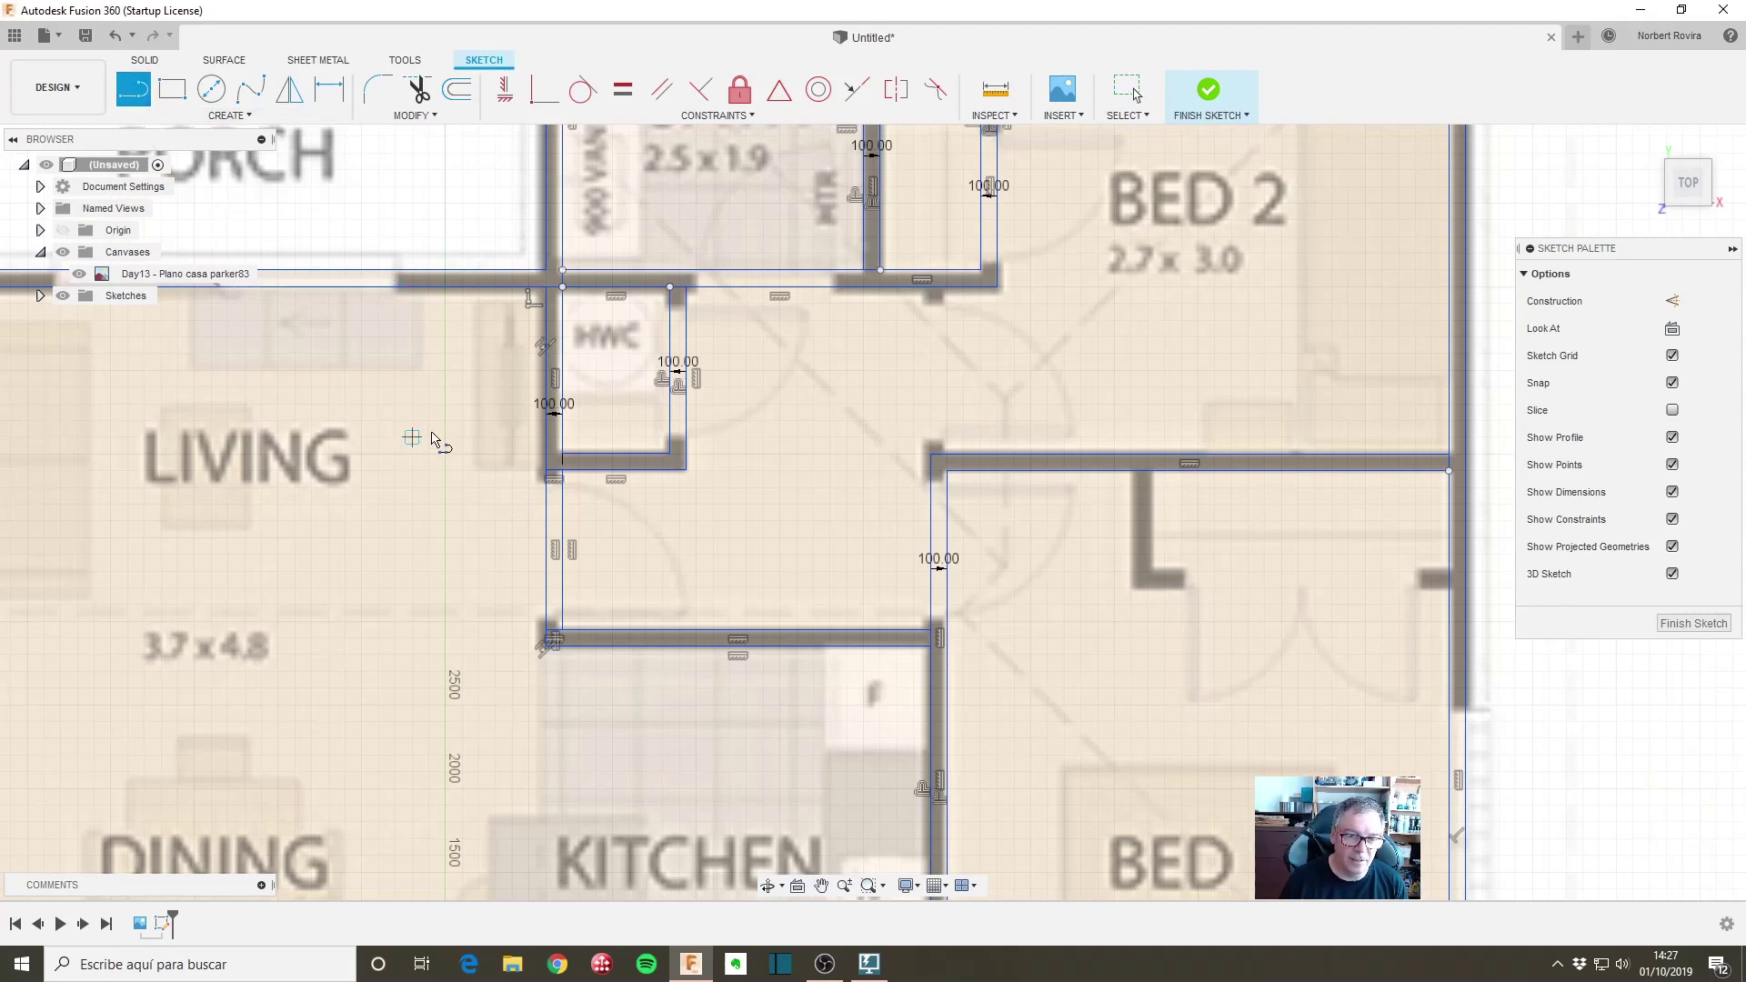
{"action": "scroll", "coordinate": [495, 409], "scroll_direction": "down", "scroll_amount": 2}
{"action": "scroll", "coordinate": [495, 409], "scroll_direction": "down", "scroll_amount": 2}
{"action": "middle_click_drag", "start_coordinate": [273, 409], "coordinate": [751, 406]}
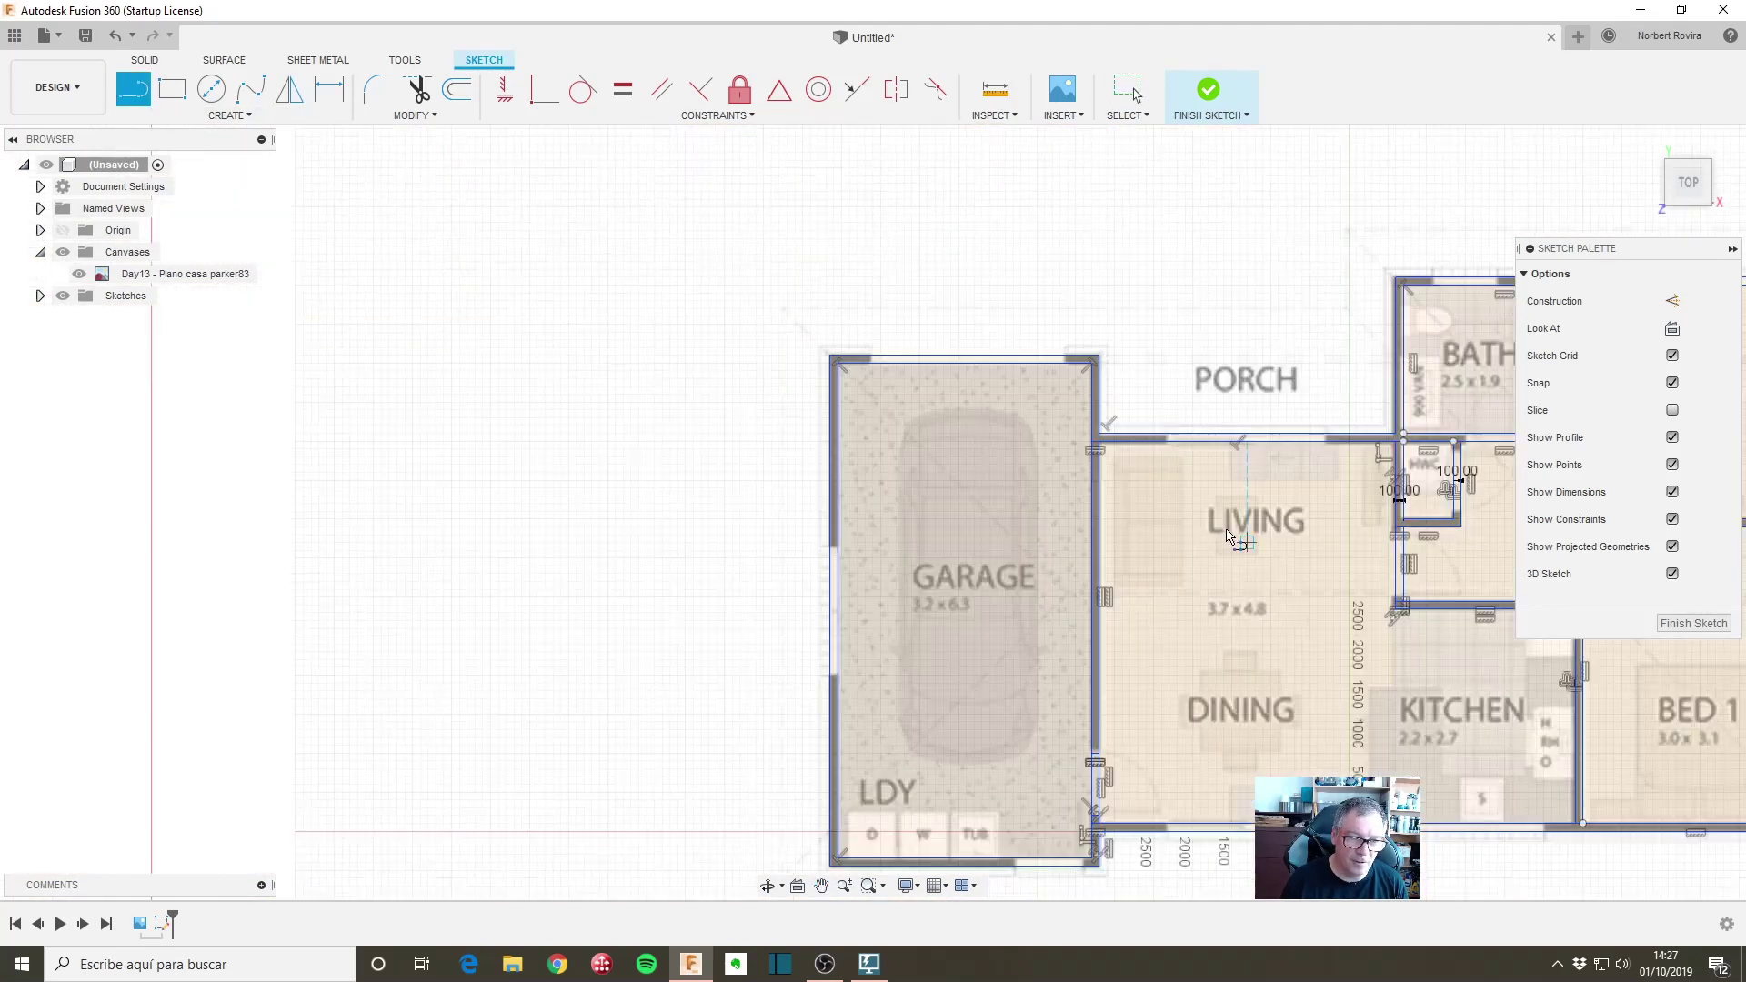
{"action": "scroll", "coordinate": [751, 406], "scroll_direction": "up", "scroll_amount": 2}
{"action": "scroll", "coordinate": [751, 407], "scroll_direction": "up", "scroll_amount": 2}
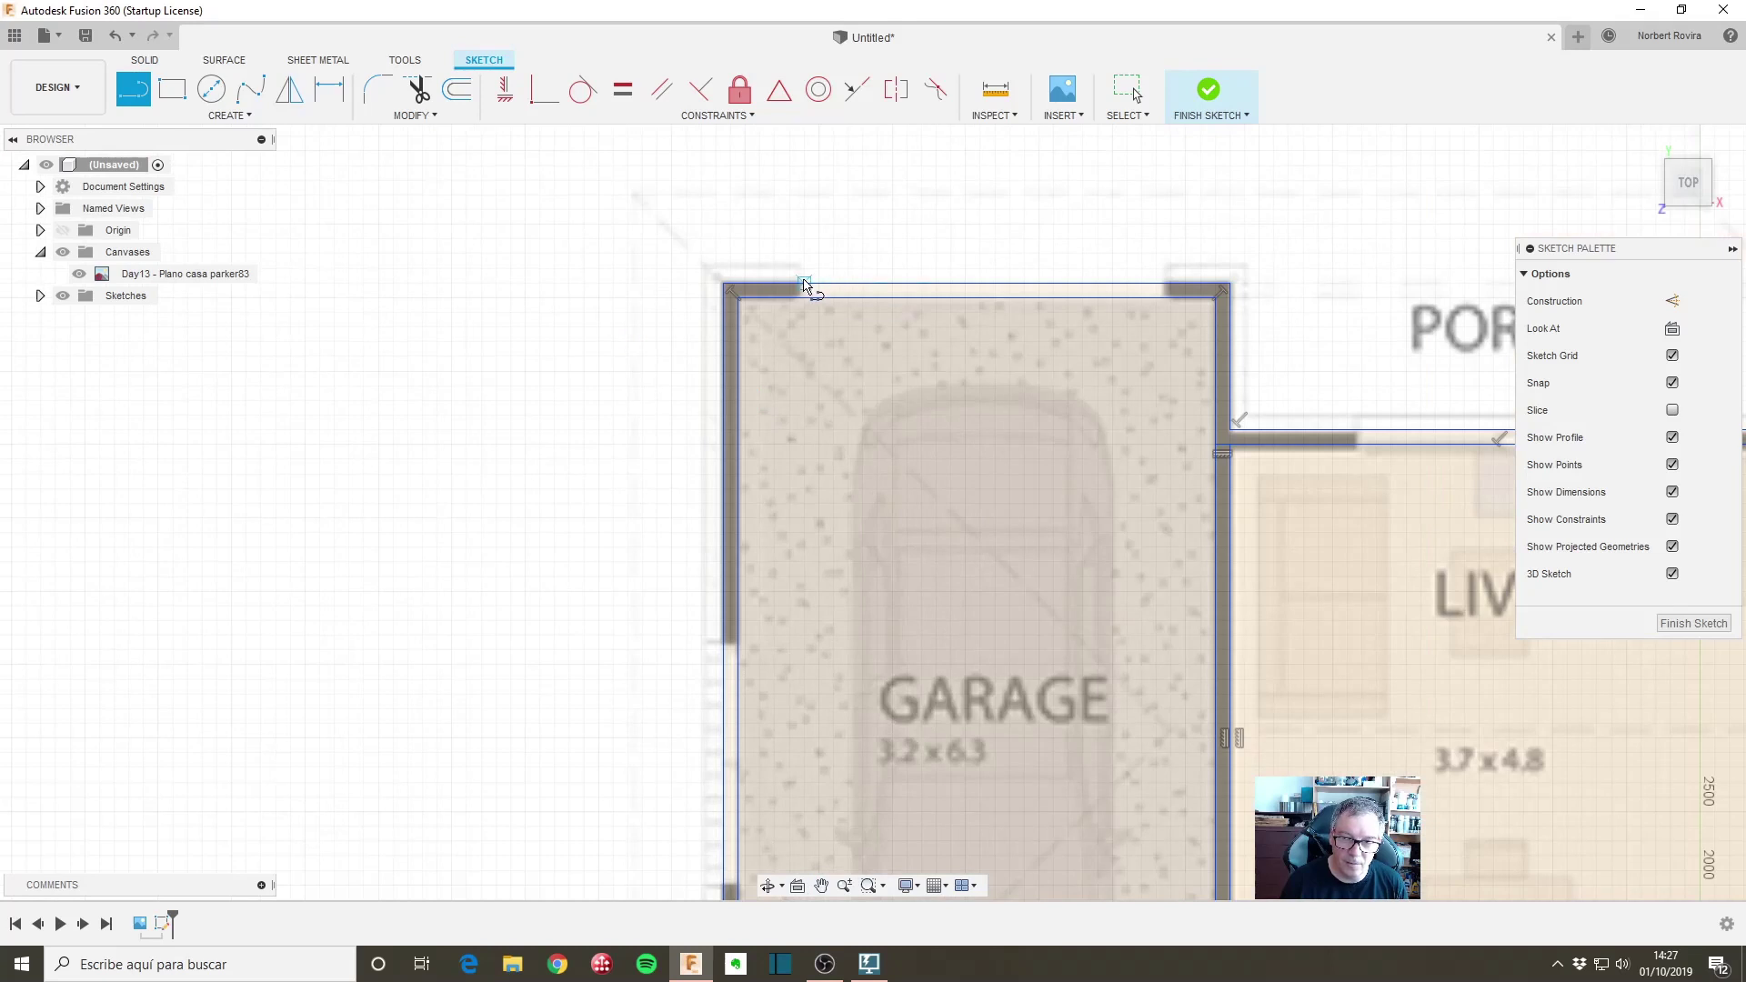
{"action": "left_click", "coordinate": [806, 284]}
{"action": "double_click", "coordinate": [806, 295]}
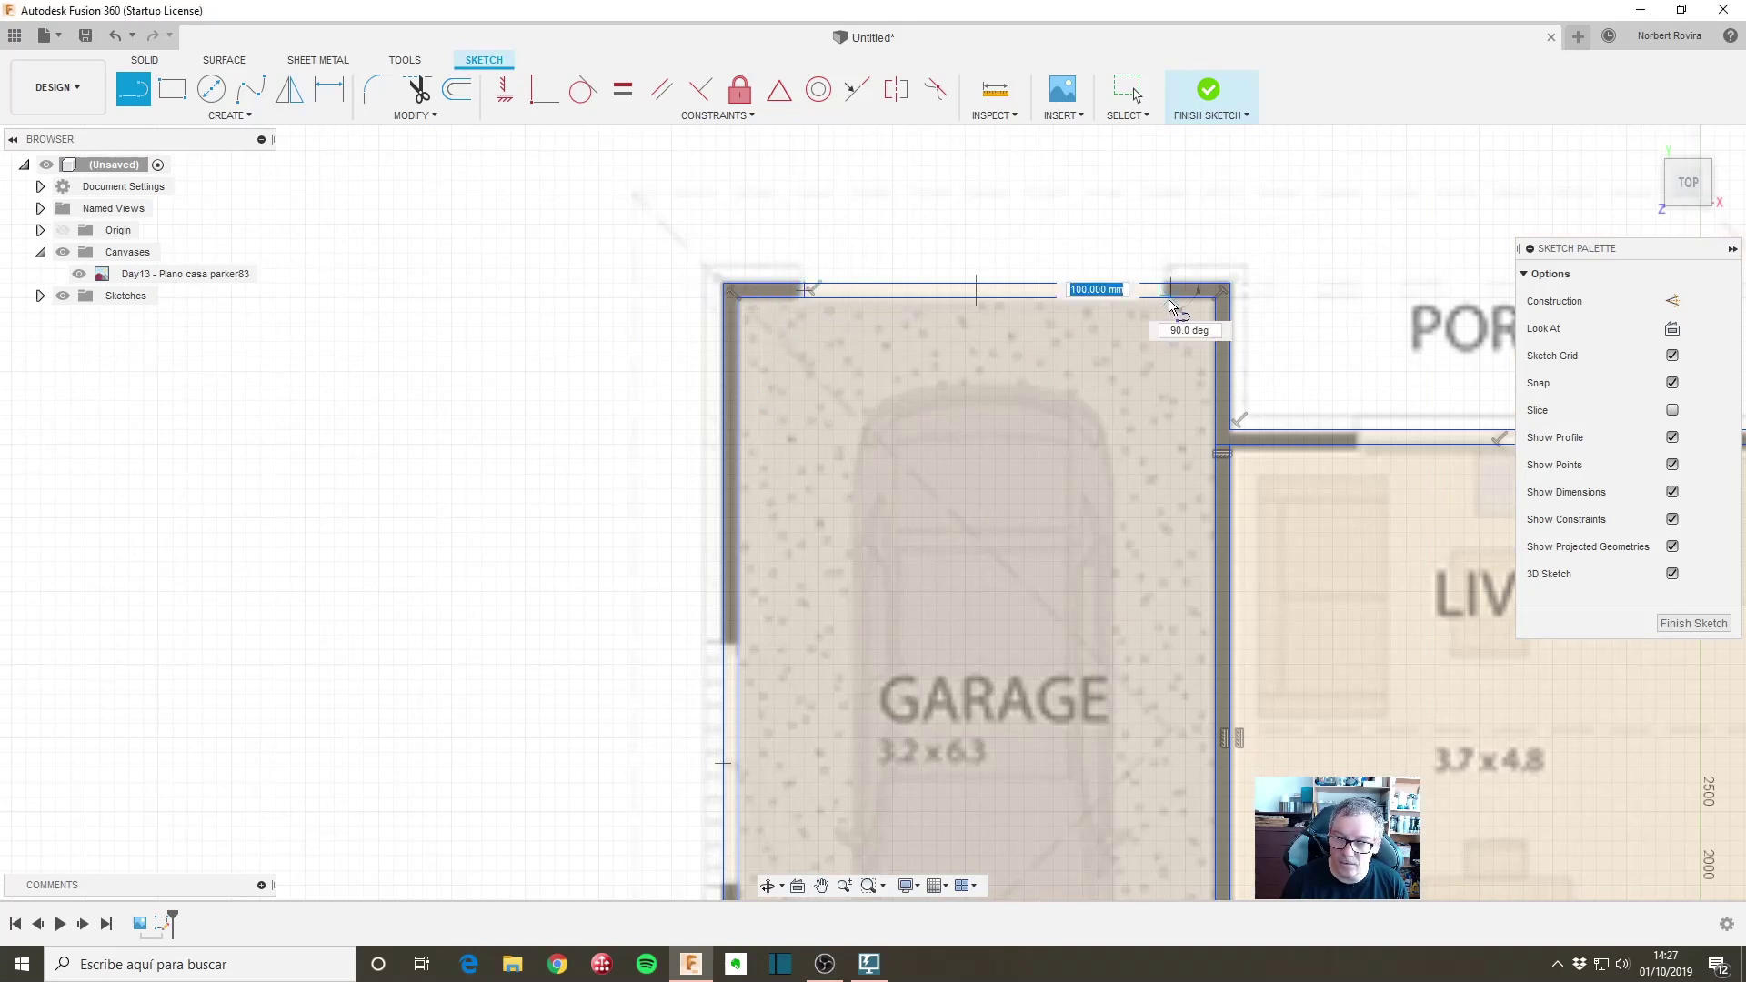
{"action": "scroll", "coordinate": [784, 678], "scroll_direction": "down", "scroll_amount": 2}
{"action": "scroll", "coordinate": [745, 669], "scroll_direction": "up", "scroll_amount": 3}
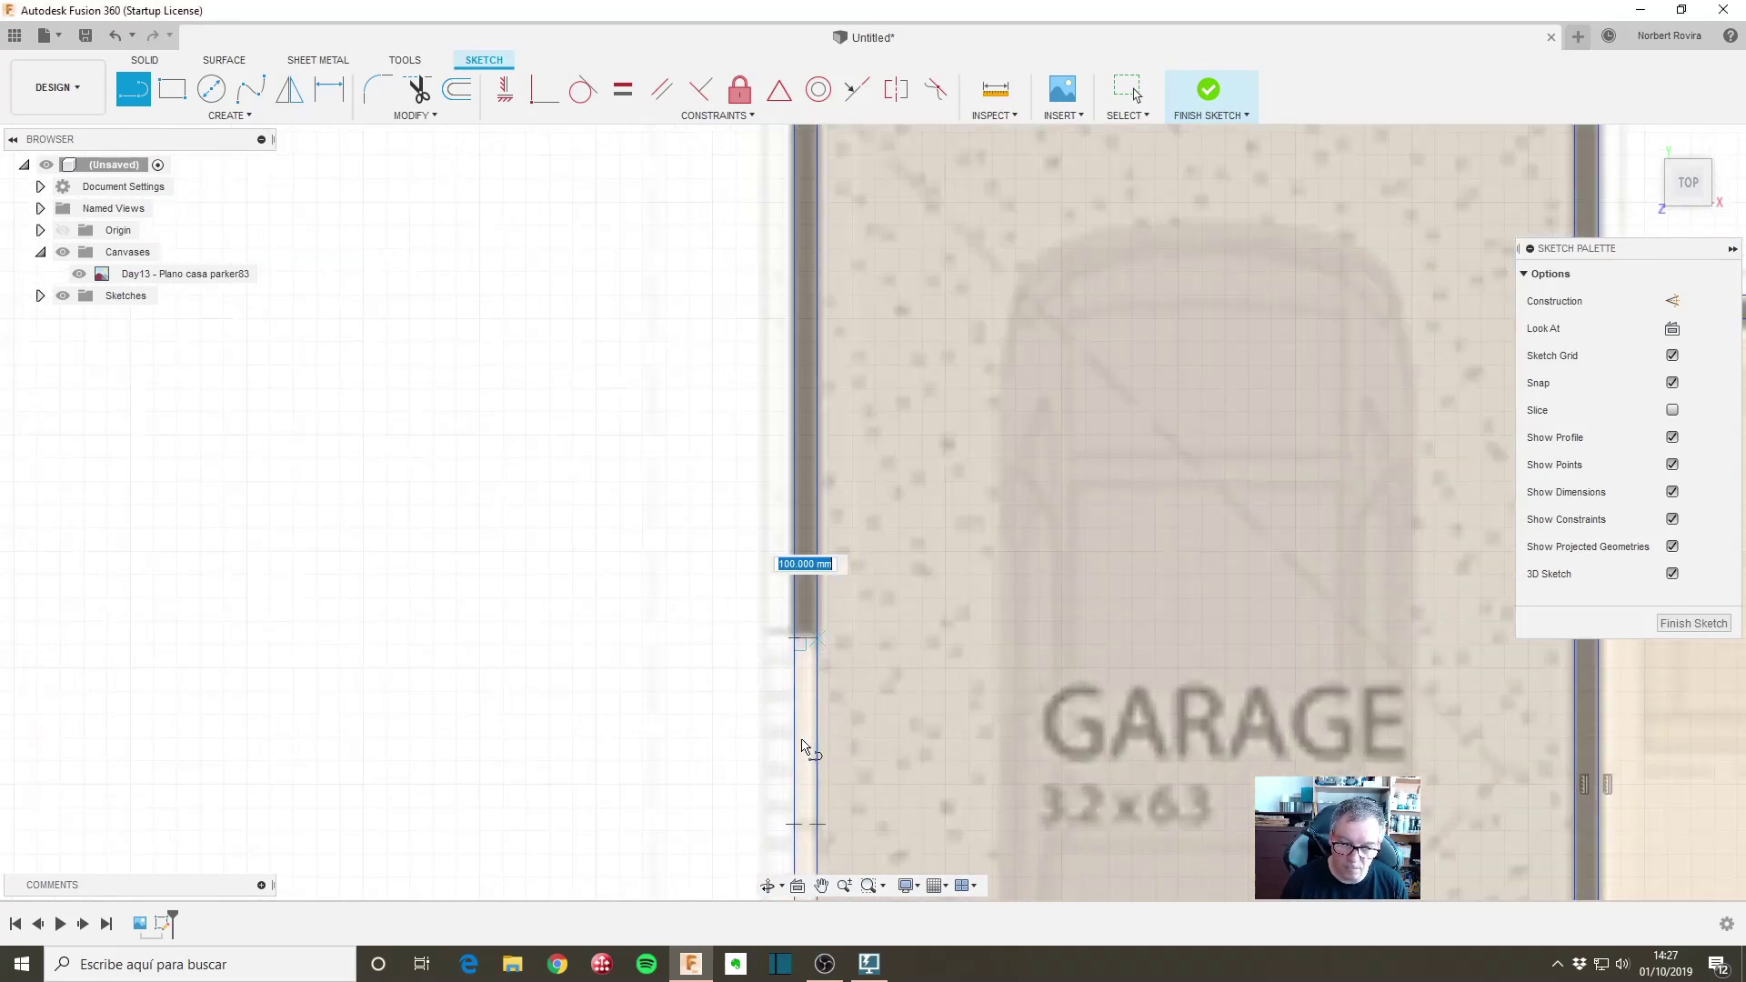
{"action": "scroll", "coordinate": [800, 650], "scroll_direction": "down", "scroll_amount": 2}
{"action": "middle_click_drag", "start_coordinate": [670, 779], "coordinate": [616, 239]}
{"action": "scroll", "coordinate": [615, 238], "scroll_direction": "up", "scroll_amount": 2}
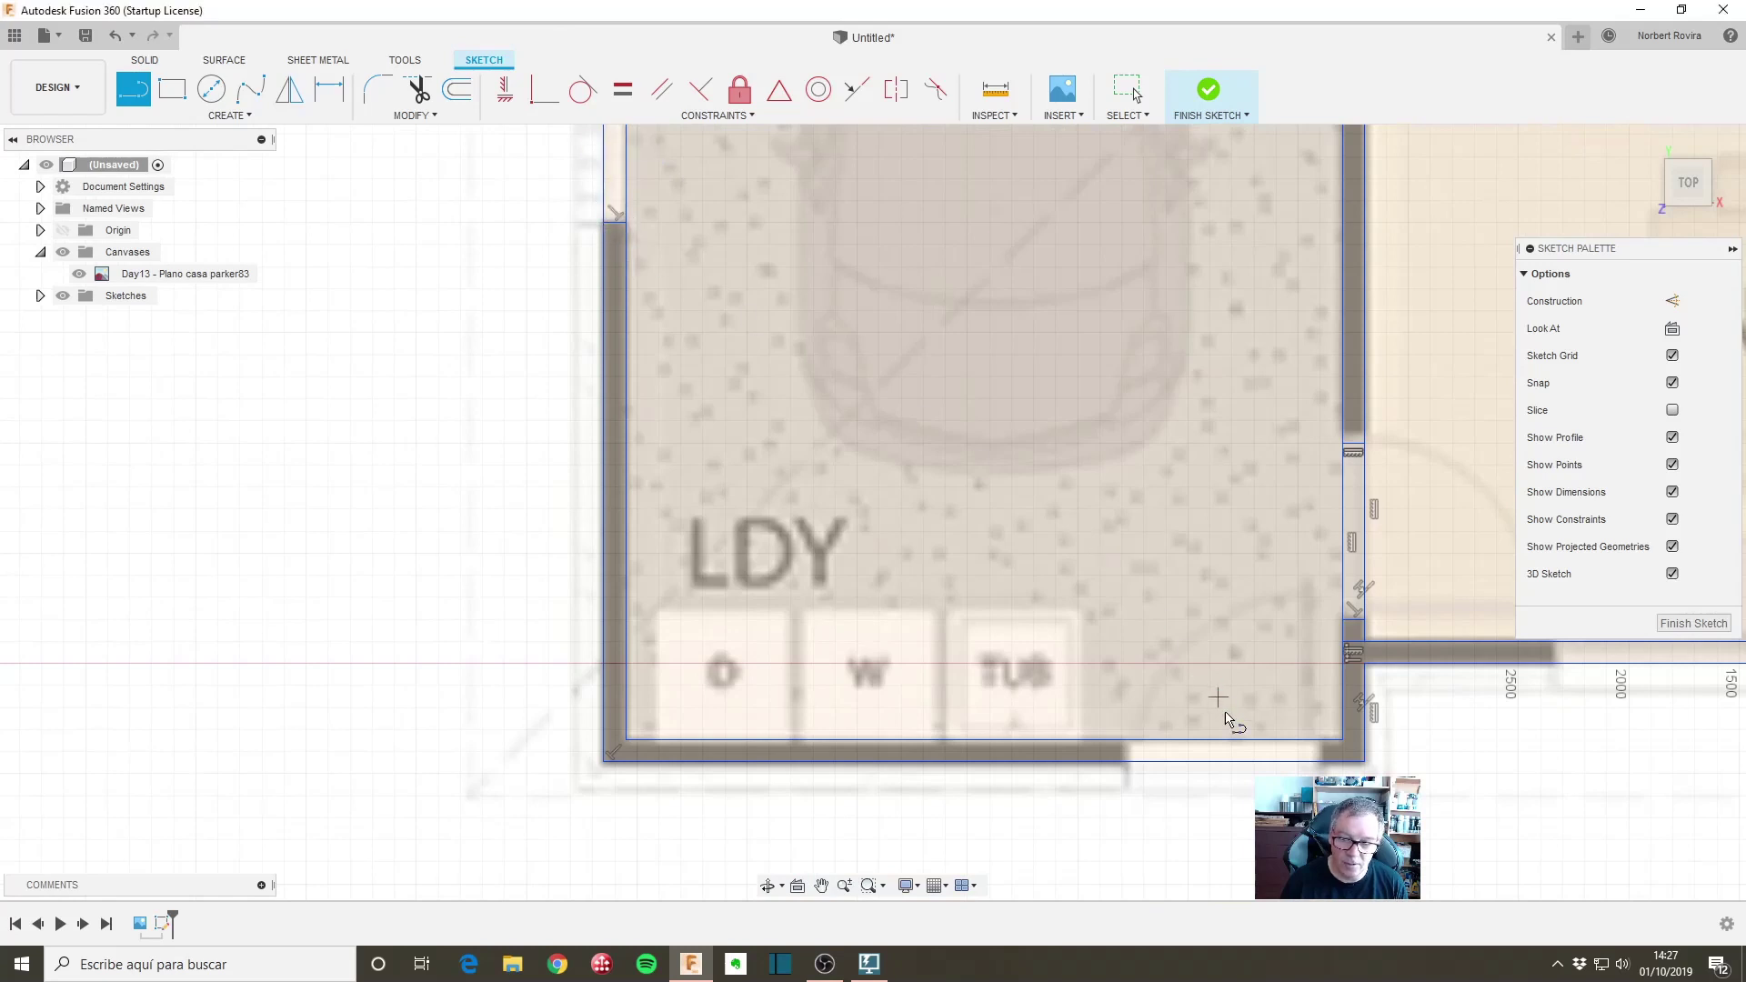
Step: Add short lines at the laundry's bottom wall corner and the first bottom-wall gap near DINING
{"action": "left_click", "coordinate": [1132, 748]}
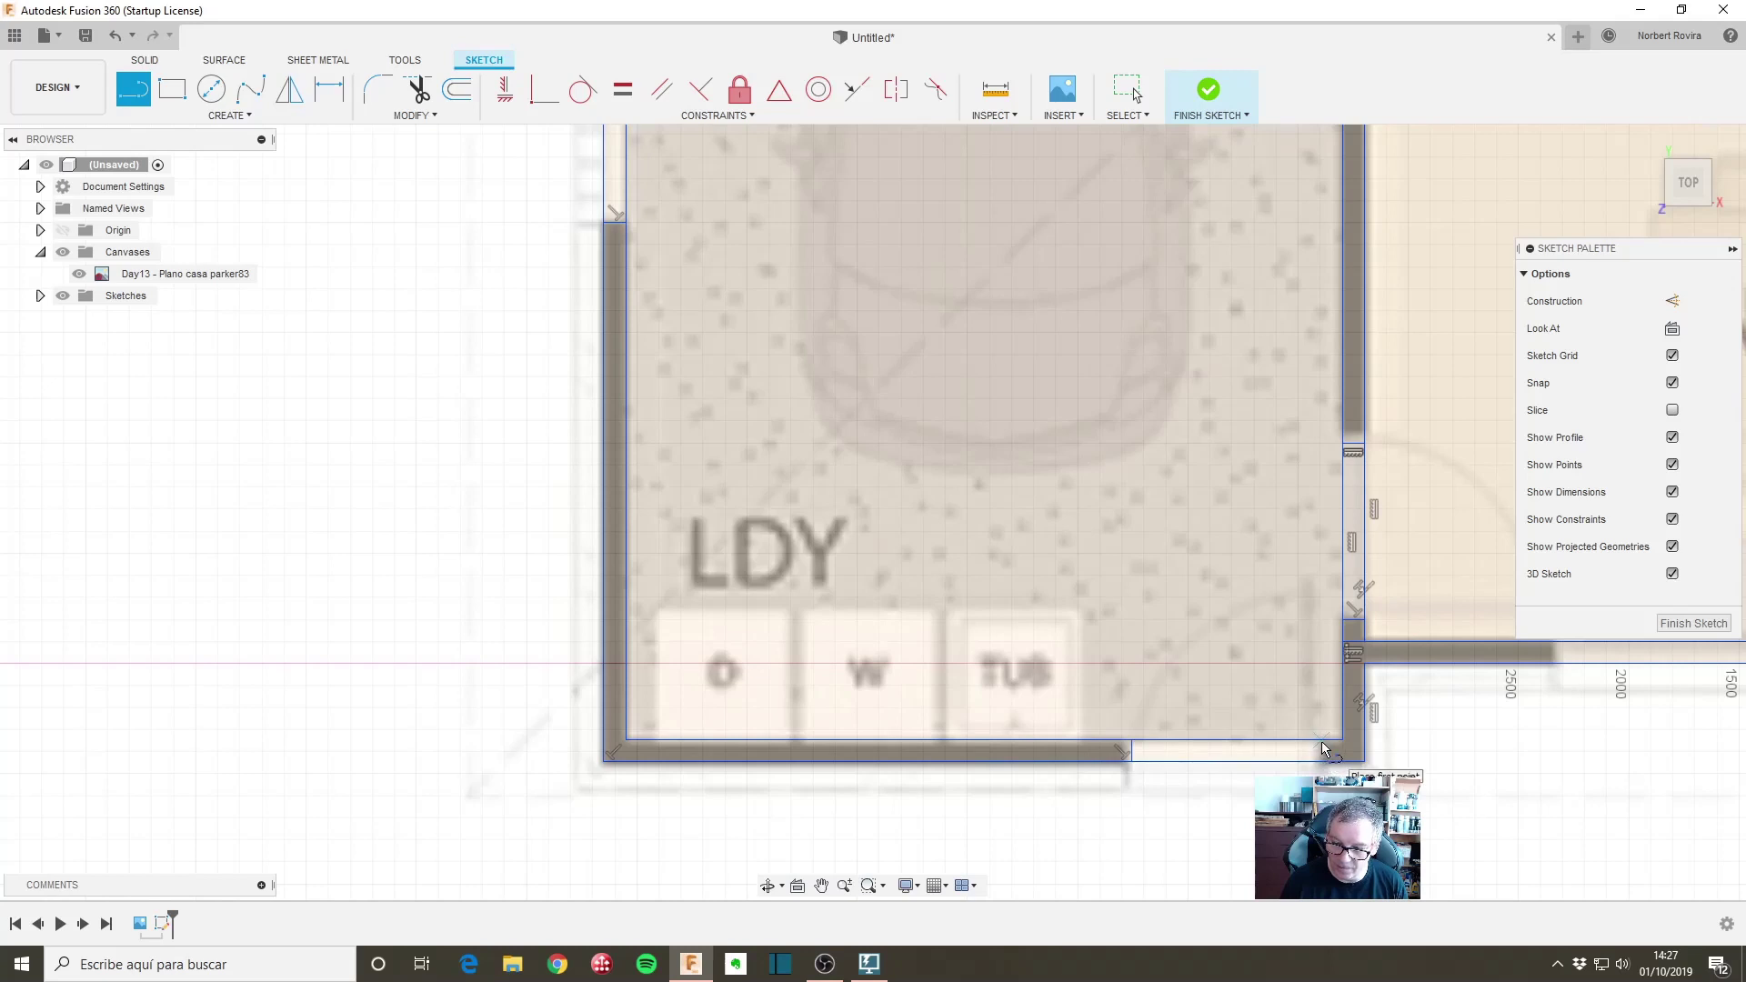
{"action": "key", "text": "Escape"}
{"action": "scroll", "coordinate": [1231, 584], "scroll_direction": "down", "scroll_amount": 3}
{"action": "mouse_move", "coordinate": [1231, 585]}
{"action": "middle_mouse_down"}
{"action": "mouse_move", "coordinate": [1398, 725]}
{"action": "mouse_move", "coordinate": [637, 655]}
{"action": "middle_mouse_up"}
{"action": "scroll", "coordinate": [597, 648], "scroll_direction": "up", "scroll_amount": 4}
{"action": "key", "text": "l"}
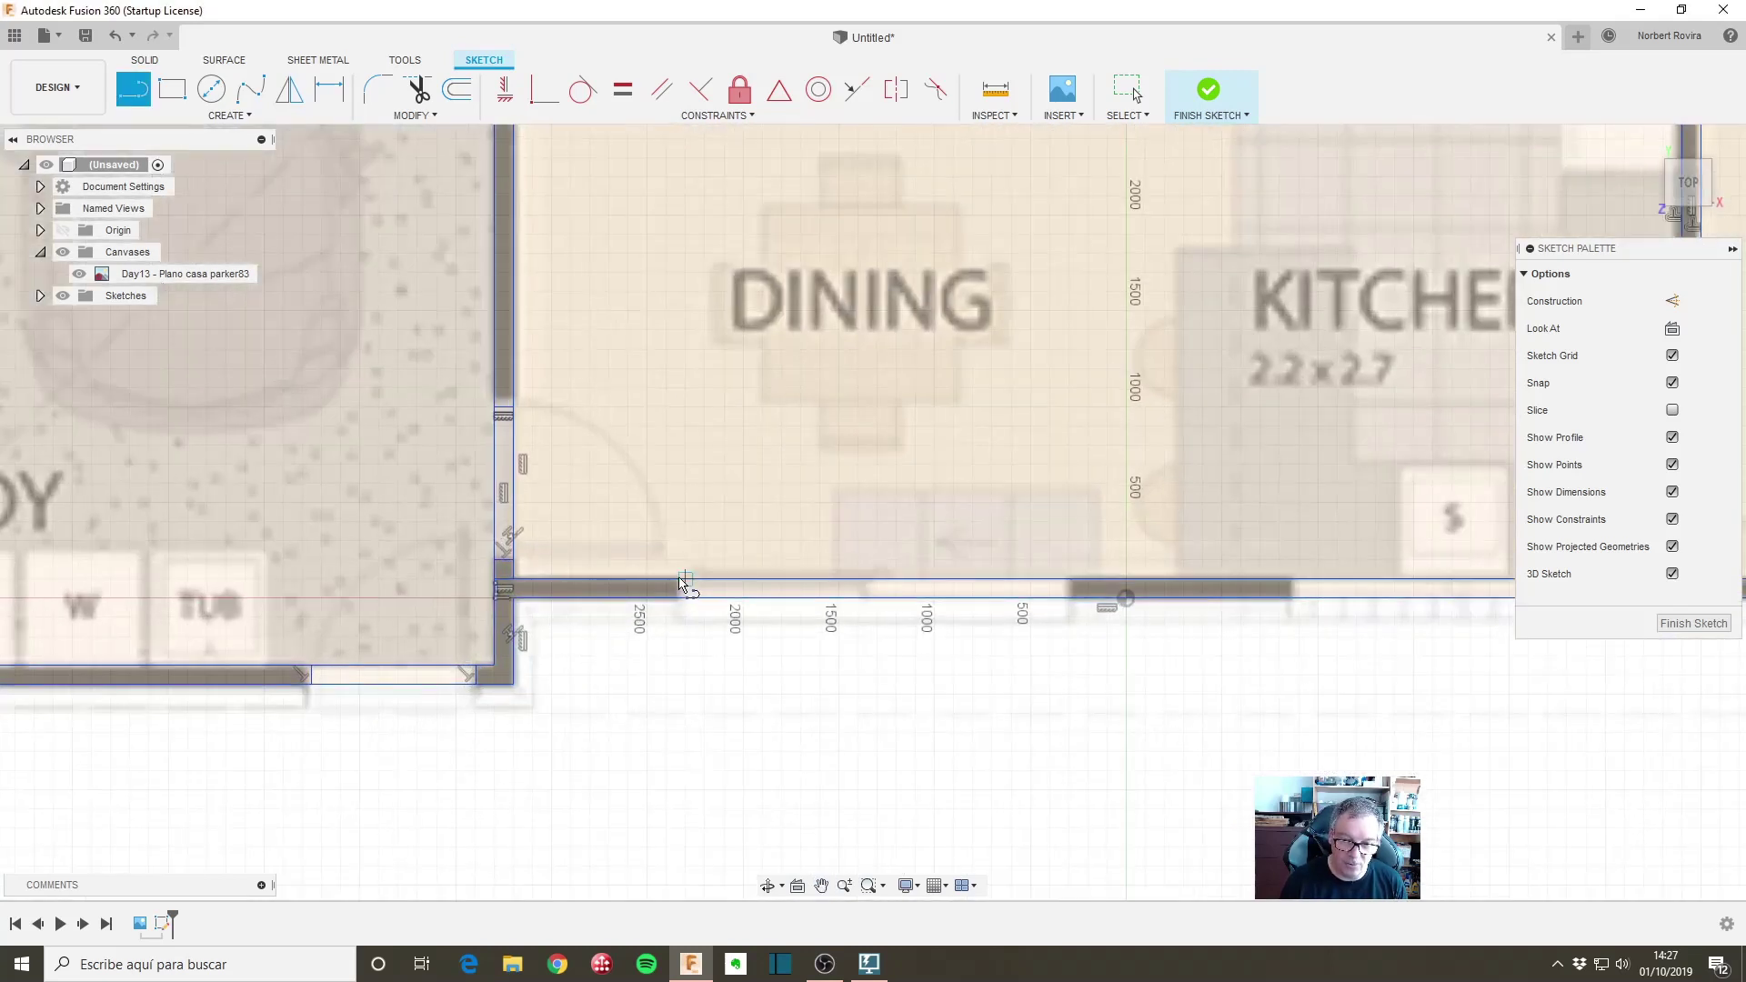
{"action": "scroll", "coordinate": [691, 583], "scroll_direction": "up", "scroll_amount": 3}
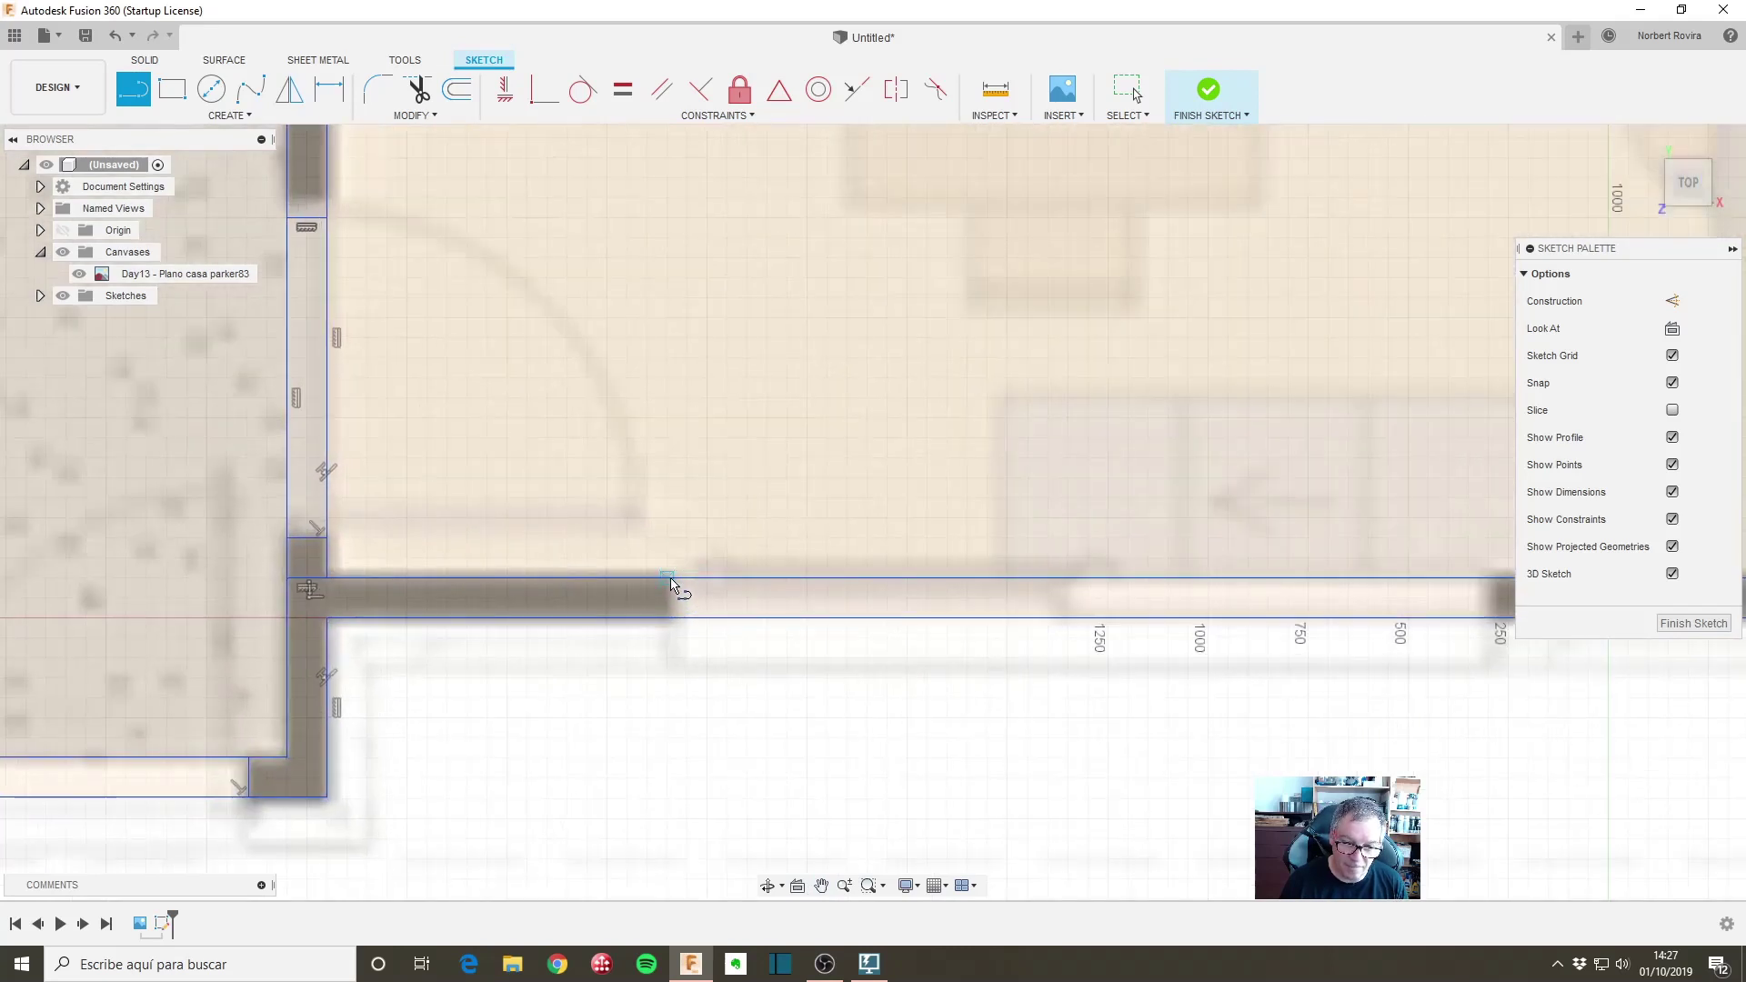
{"action": "left_click", "coordinate": [674, 579]}
{"action": "key", "text": "Escape"}
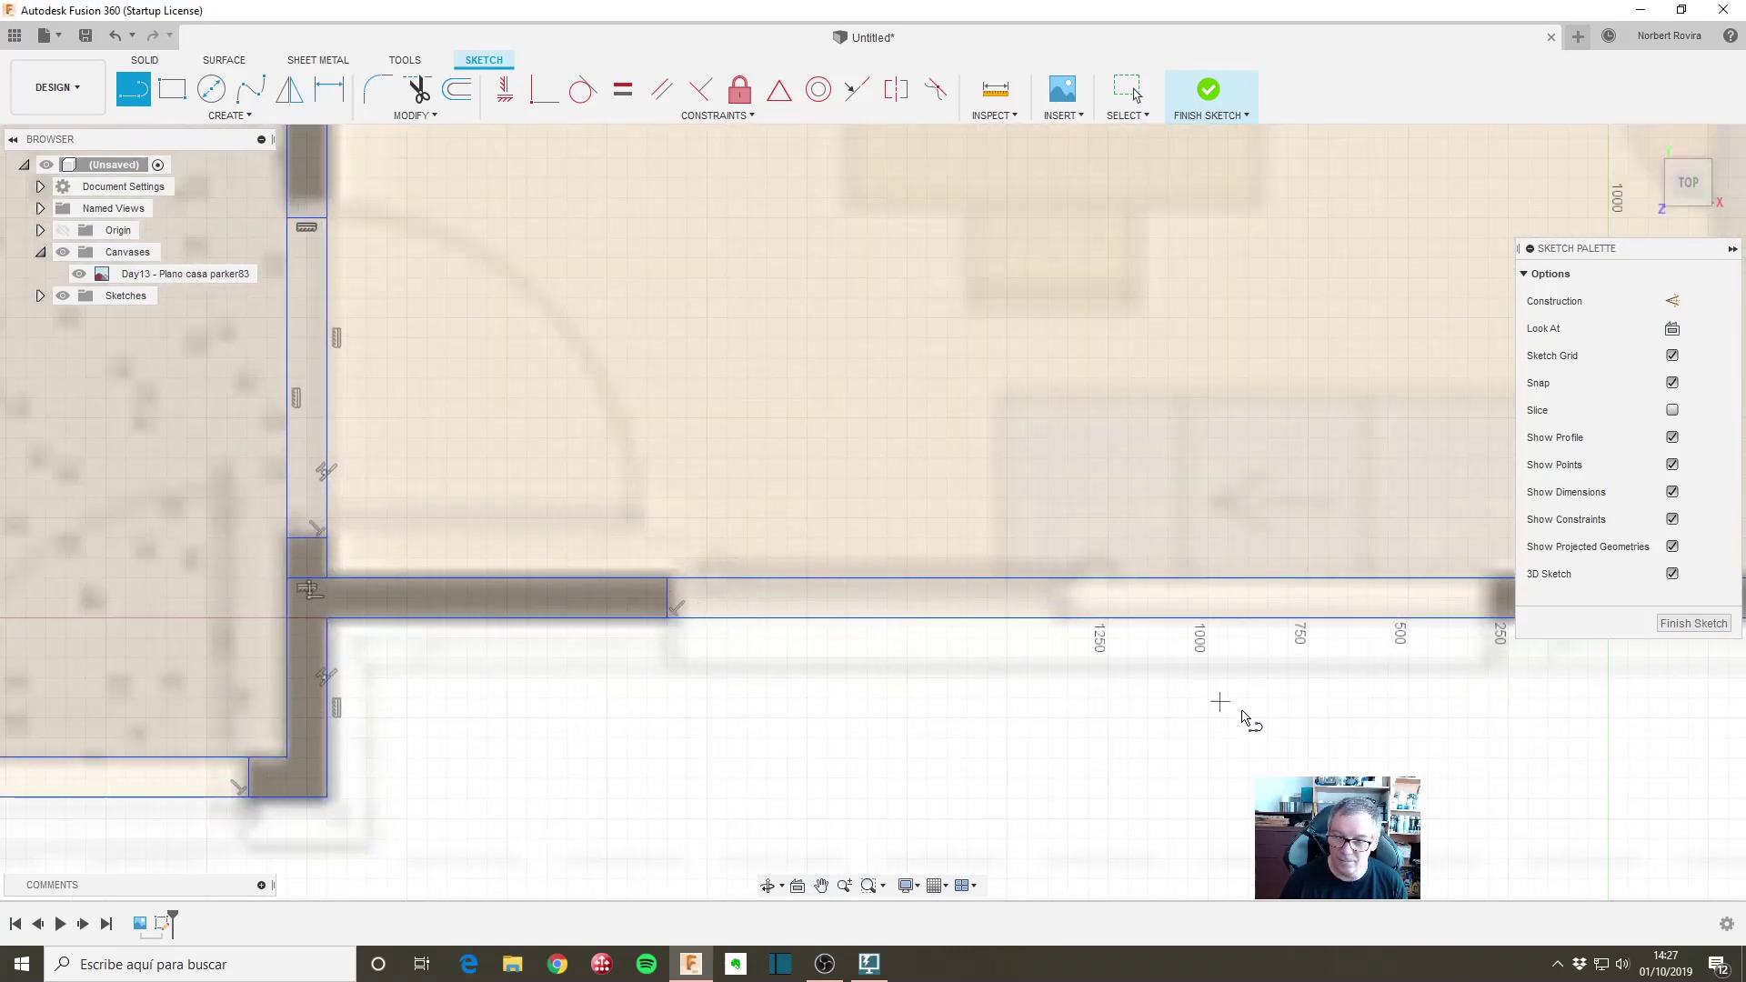
{"action": "scroll", "coordinate": [1216, 713], "scroll_direction": "down", "scroll_amount": 3}
Step: Cap the remaining bottom-wall gaps beneath DINING and KITCHEN with 100 mm lines
{"action": "middle_click_drag", "start_coordinate": [1364, 706], "coordinate": [767, 535]}
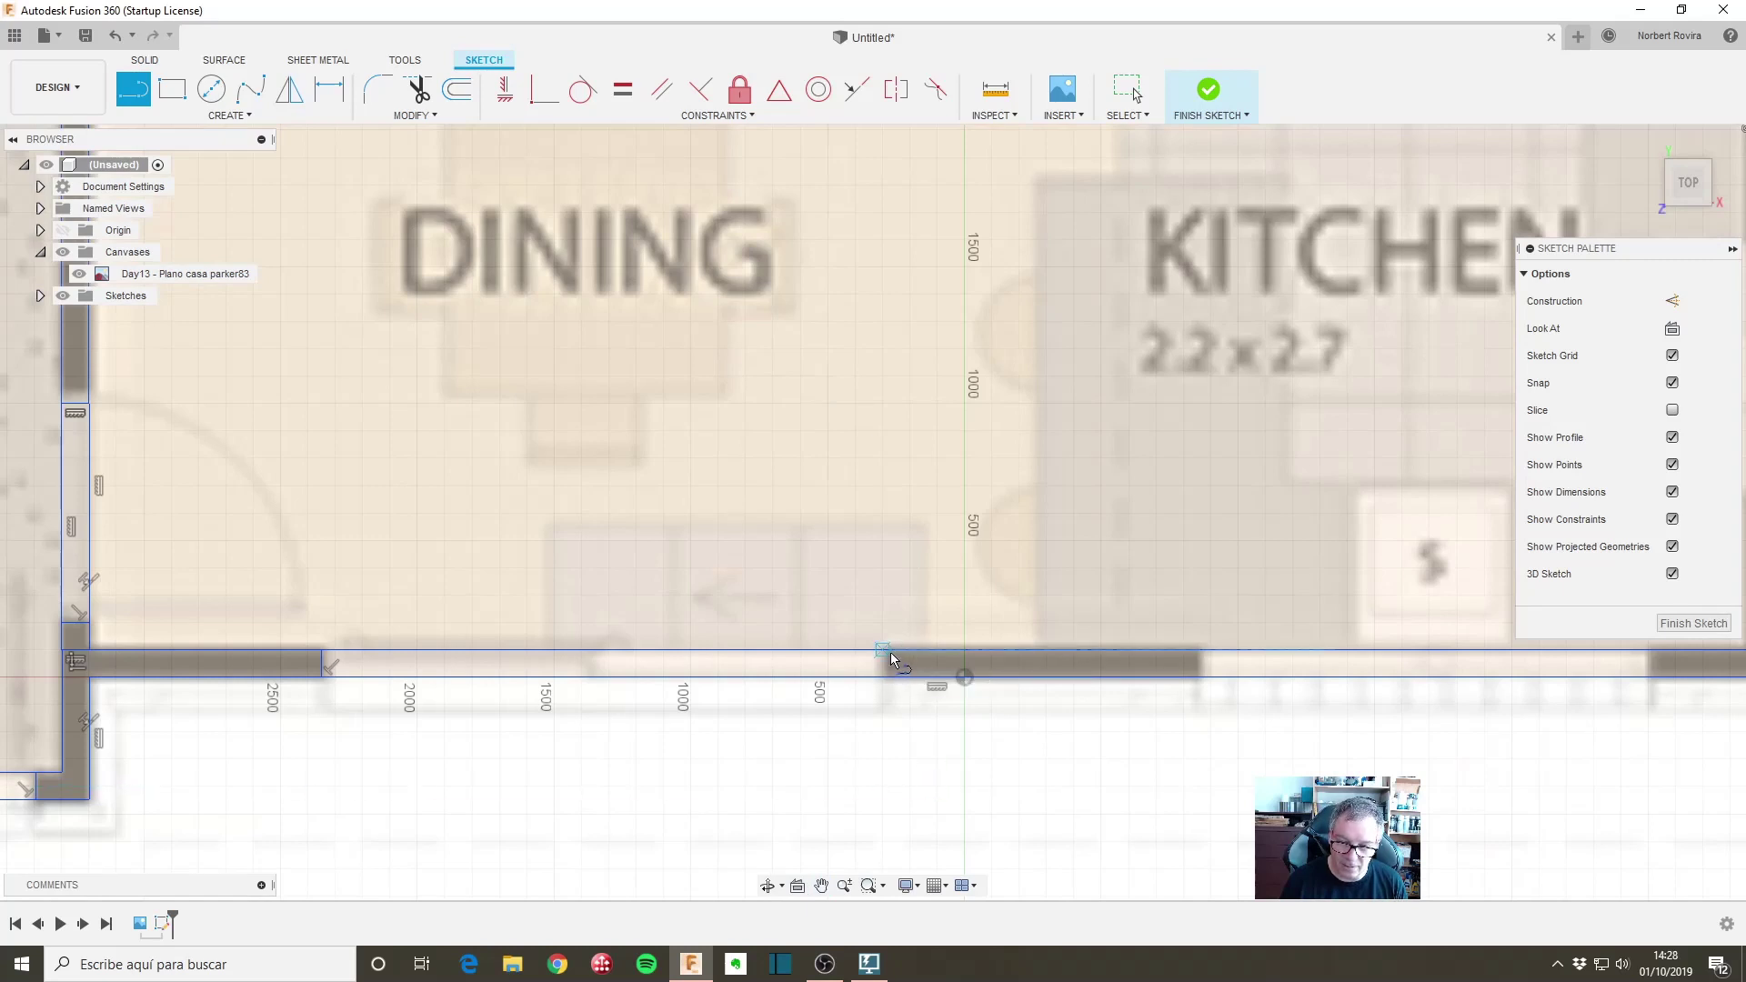
{"action": "left_click", "coordinate": [883, 651]}
{"action": "key", "text": "Escape"}
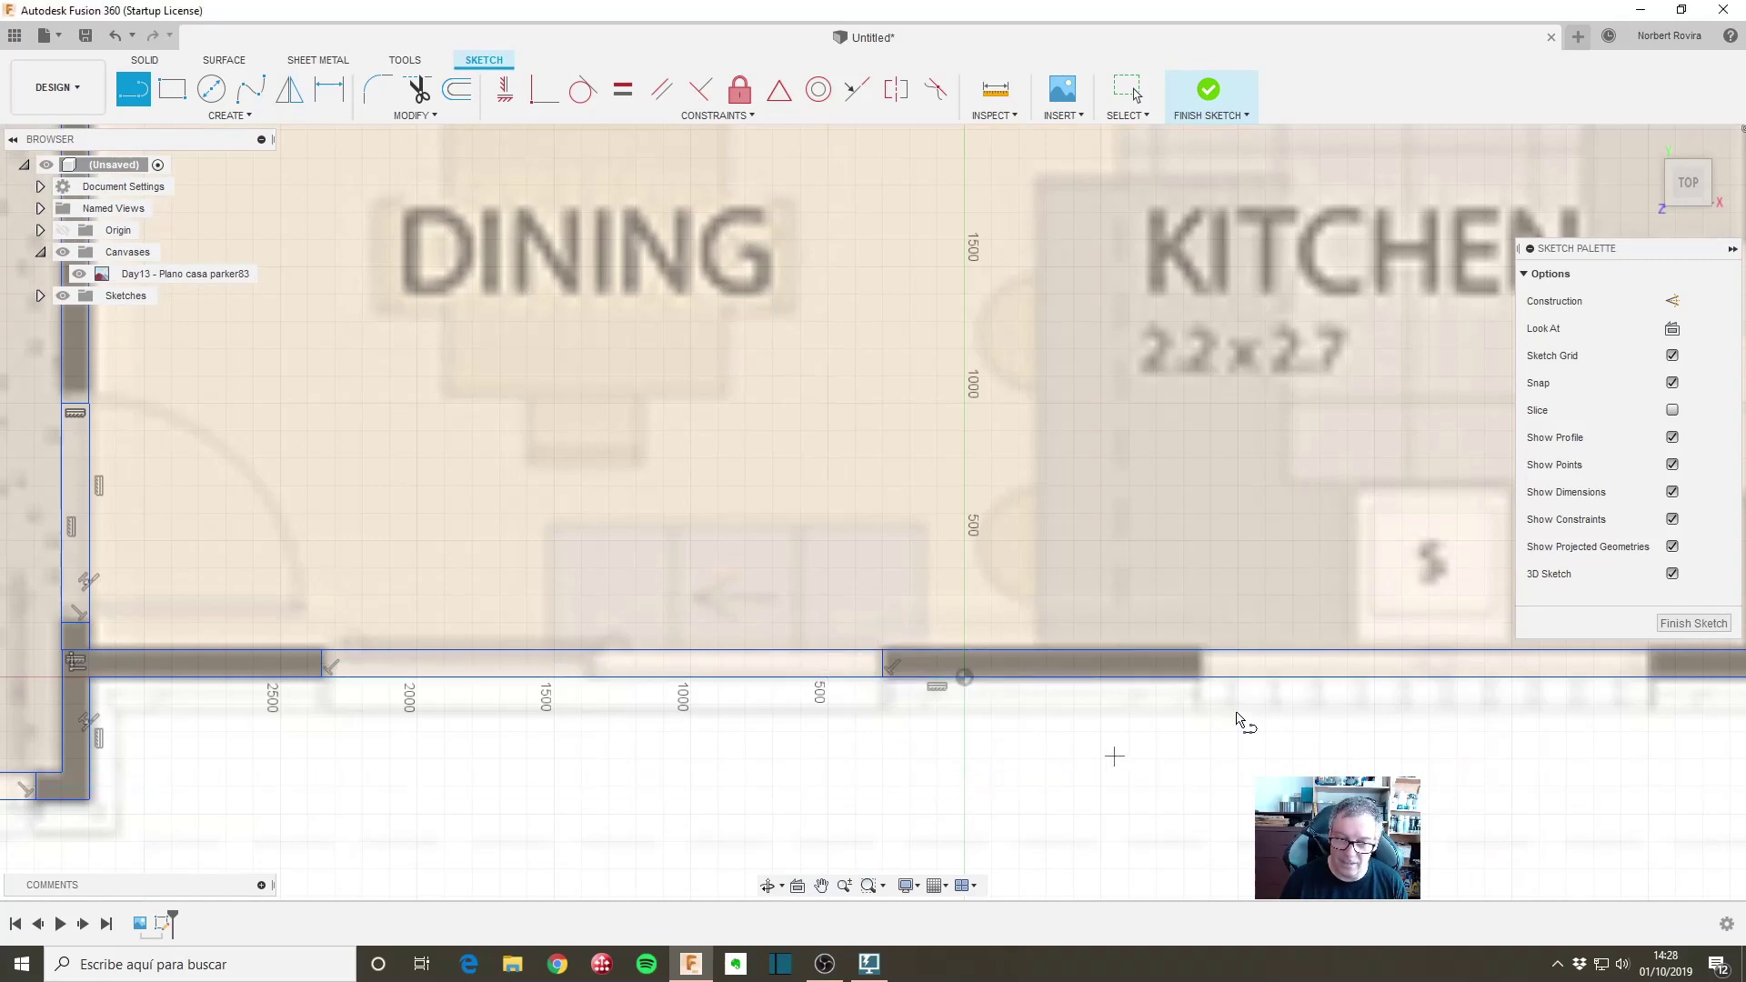
{"action": "scroll", "coordinate": [1255, 718], "scroll_direction": "down", "scroll_amount": 3}
{"action": "middle_click_drag", "start_coordinate": [1285, 725], "coordinate": [979, 720]}
{"action": "scroll", "coordinate": [978, 725], "scroll_direction": "up", "scroll_amount": 2}
{"action": "key", "text": "l"}
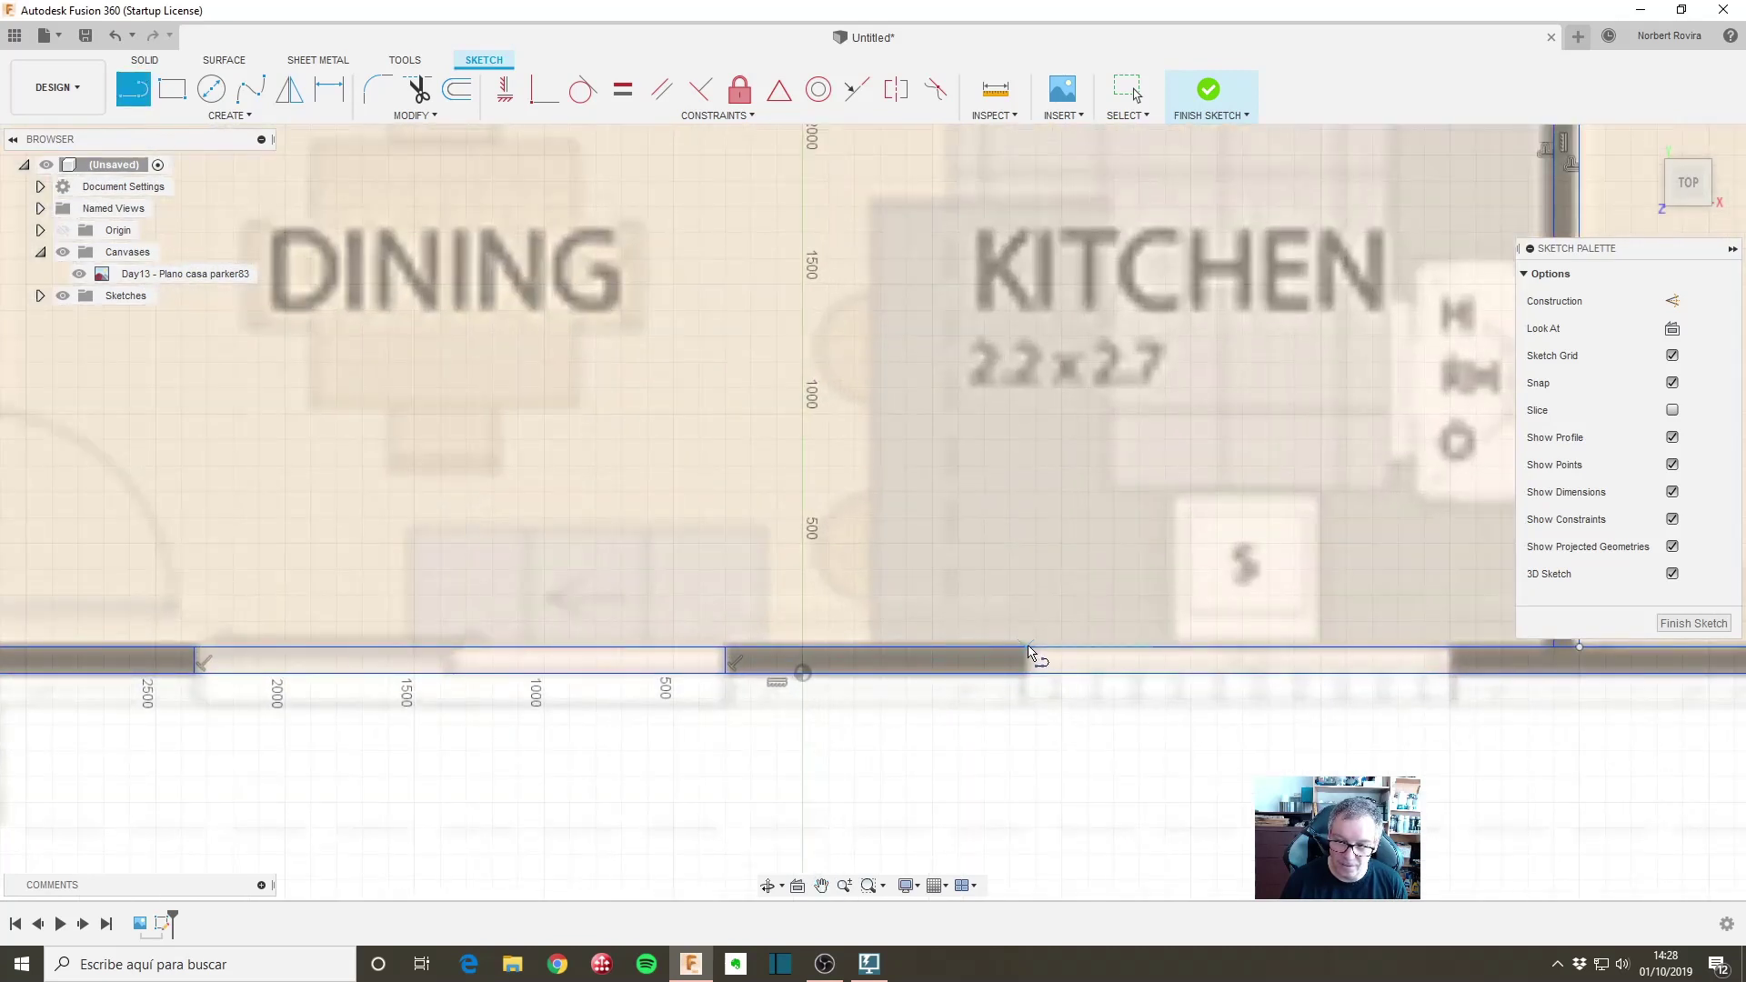
{"action": "left_click", "coordinate": [1030, 653]}
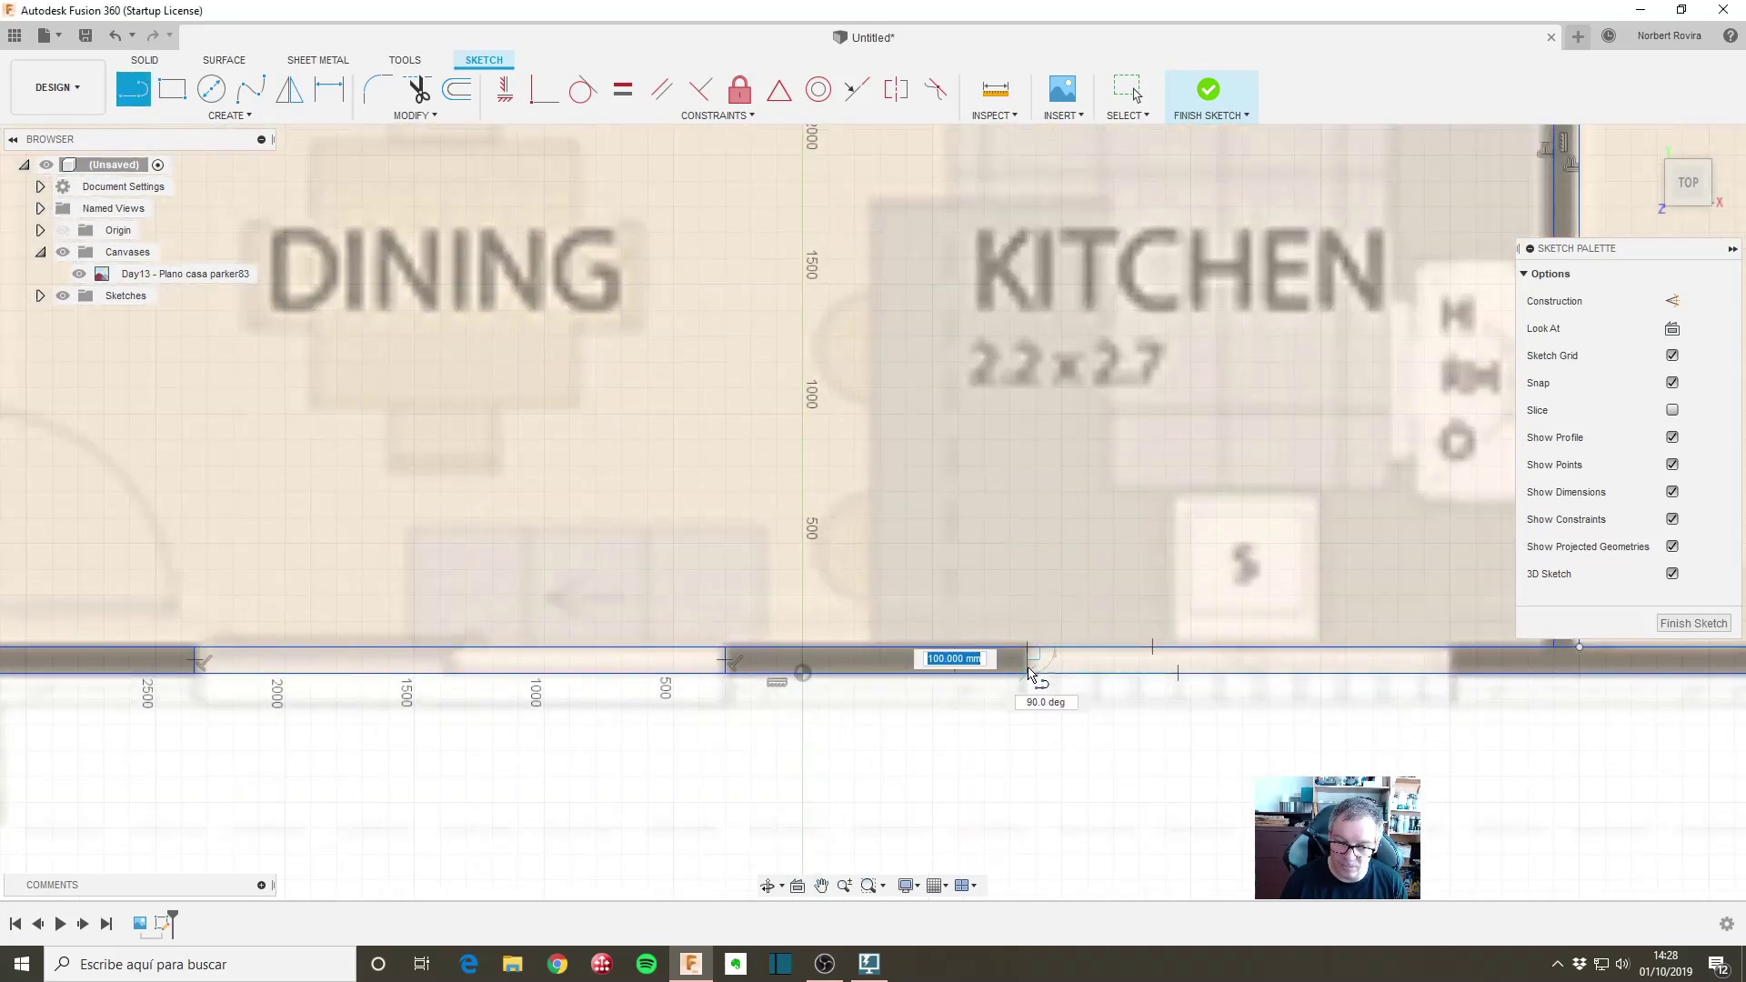
{"action": "key", "text": "Escape"}
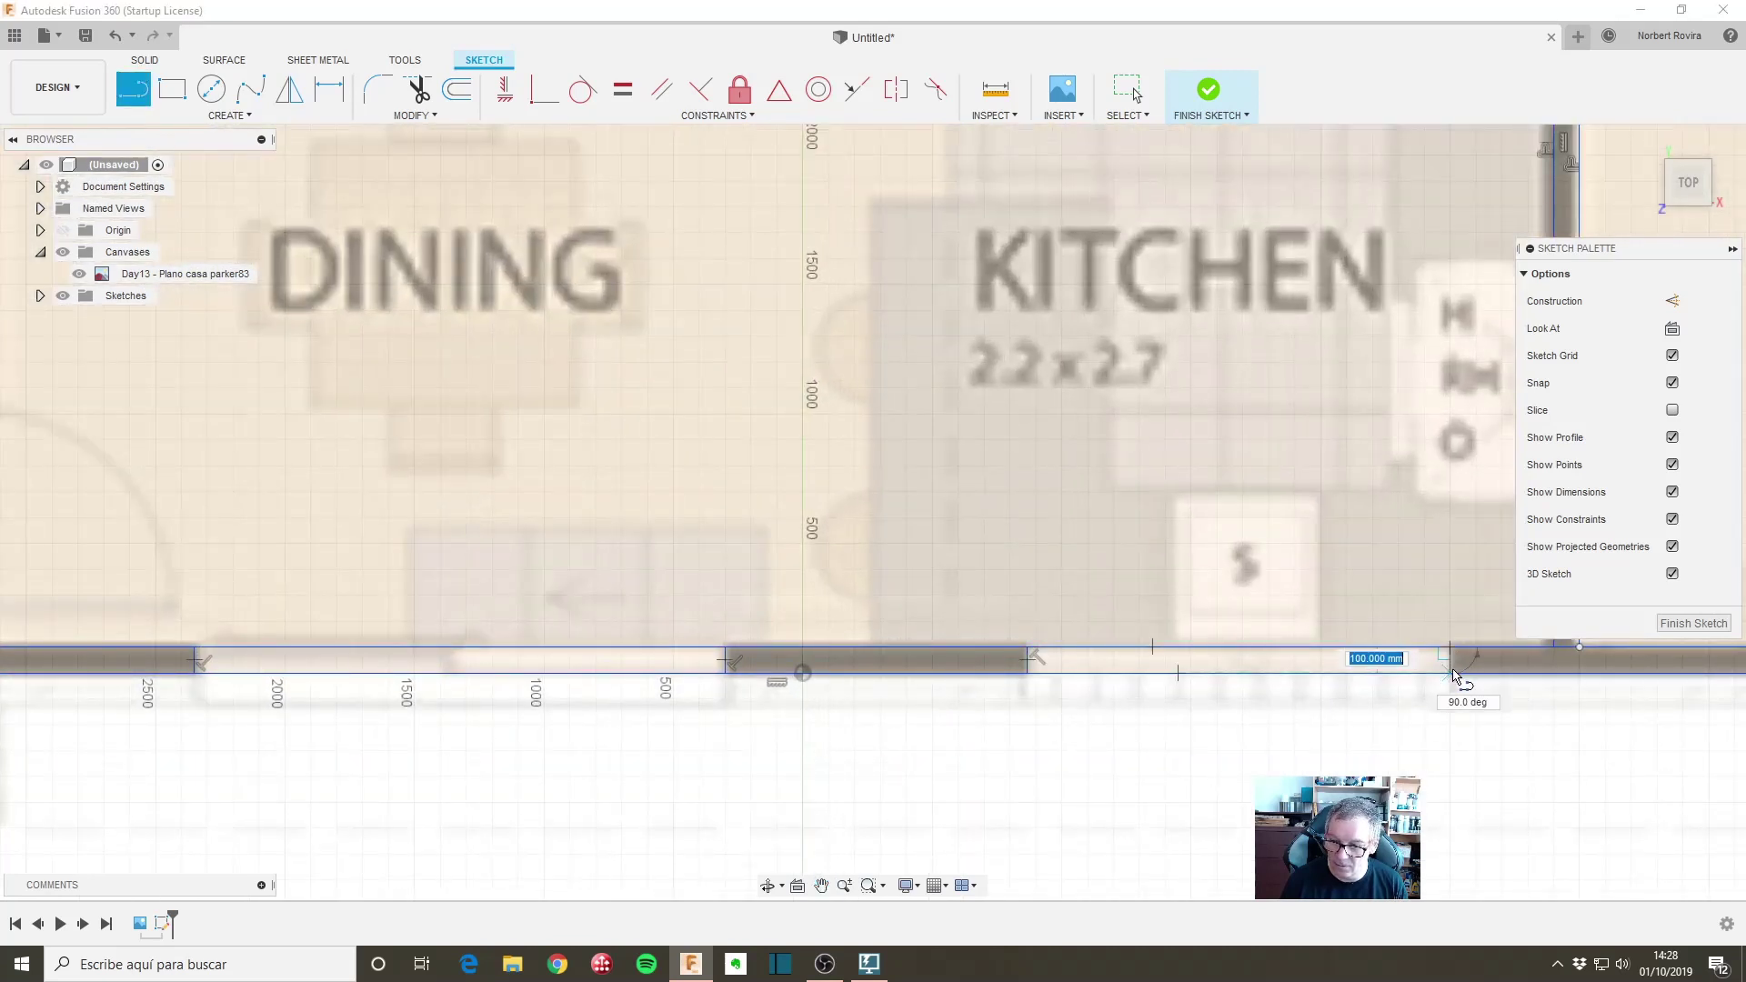
{"action": "scroll", "coordinate": [1453, 663], "scroll_direction": "down", "scroll_amount": 4}
{"action": "mouse_move", "coordinate": [1453, 664]}
{"action": "middle_mouse_down"}
{"action": "mouse_move", "coordinate": [1439, 764]}
{"action": "mouse_move", "coordinate": [479, 714]}
{"action": "middle_mouse_up"}
Step: Draw a vertical line closing the wall gap on BED 1's right outer wall
{"action": "key", "text": "l"}
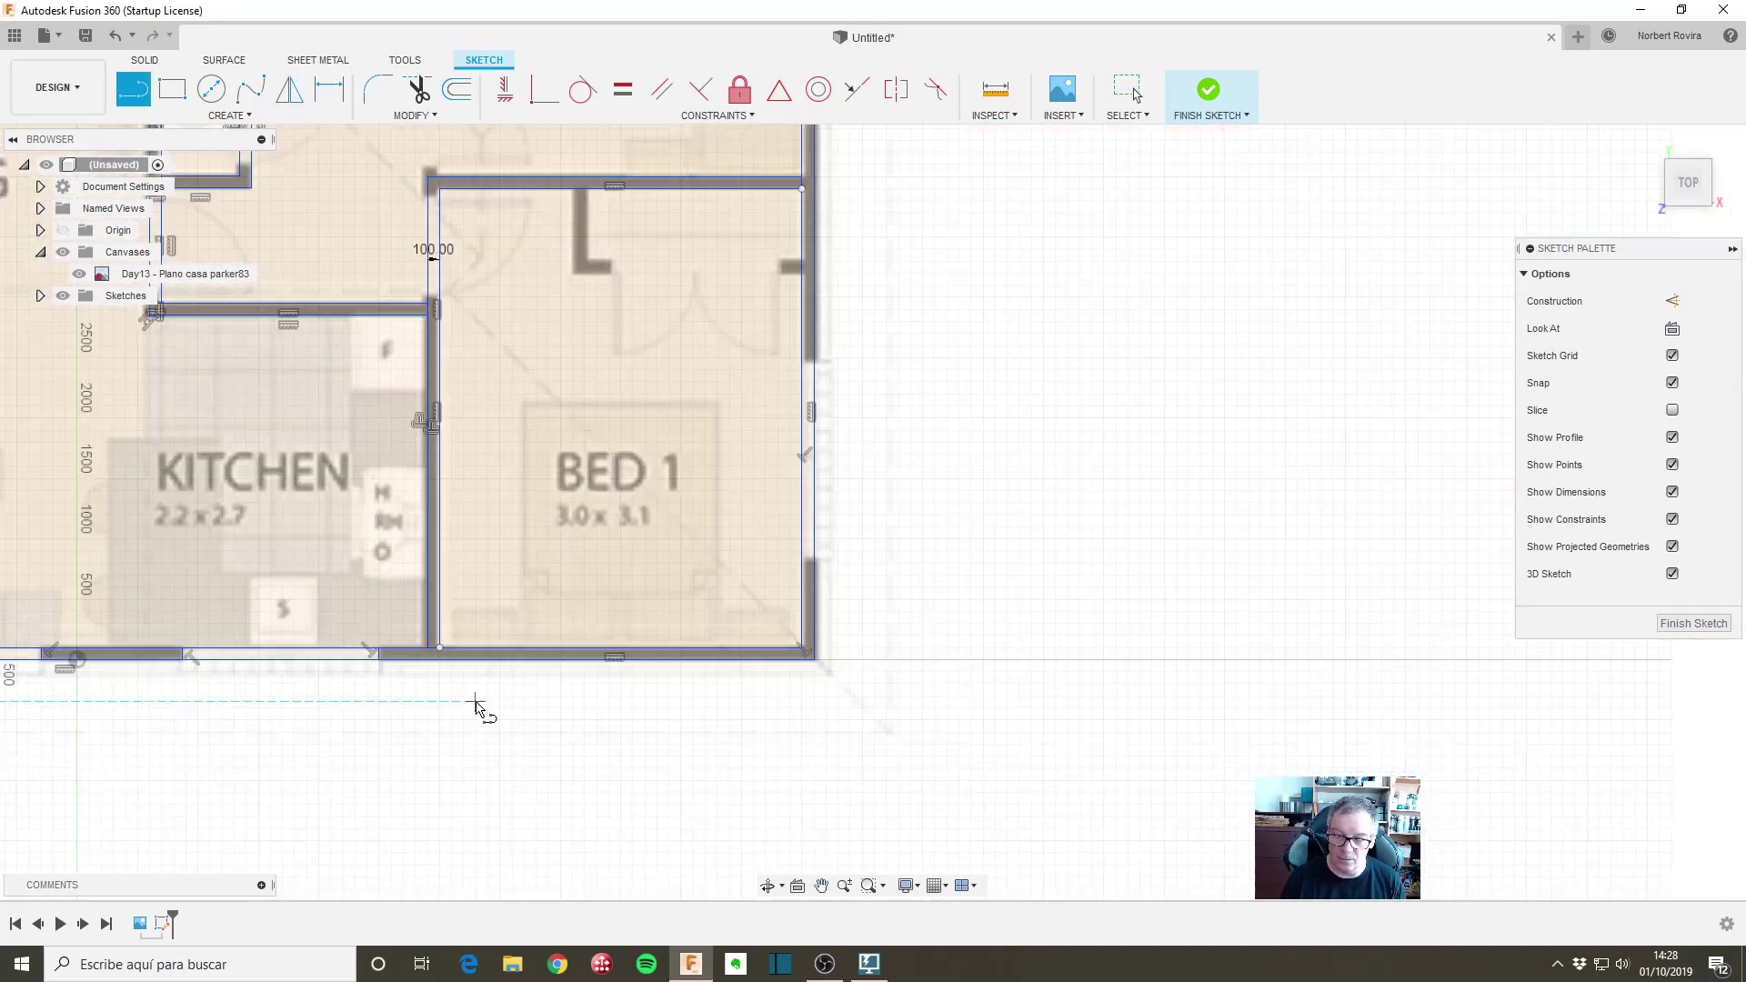
{"action": "left_click", "coordinate": [802, 564]}
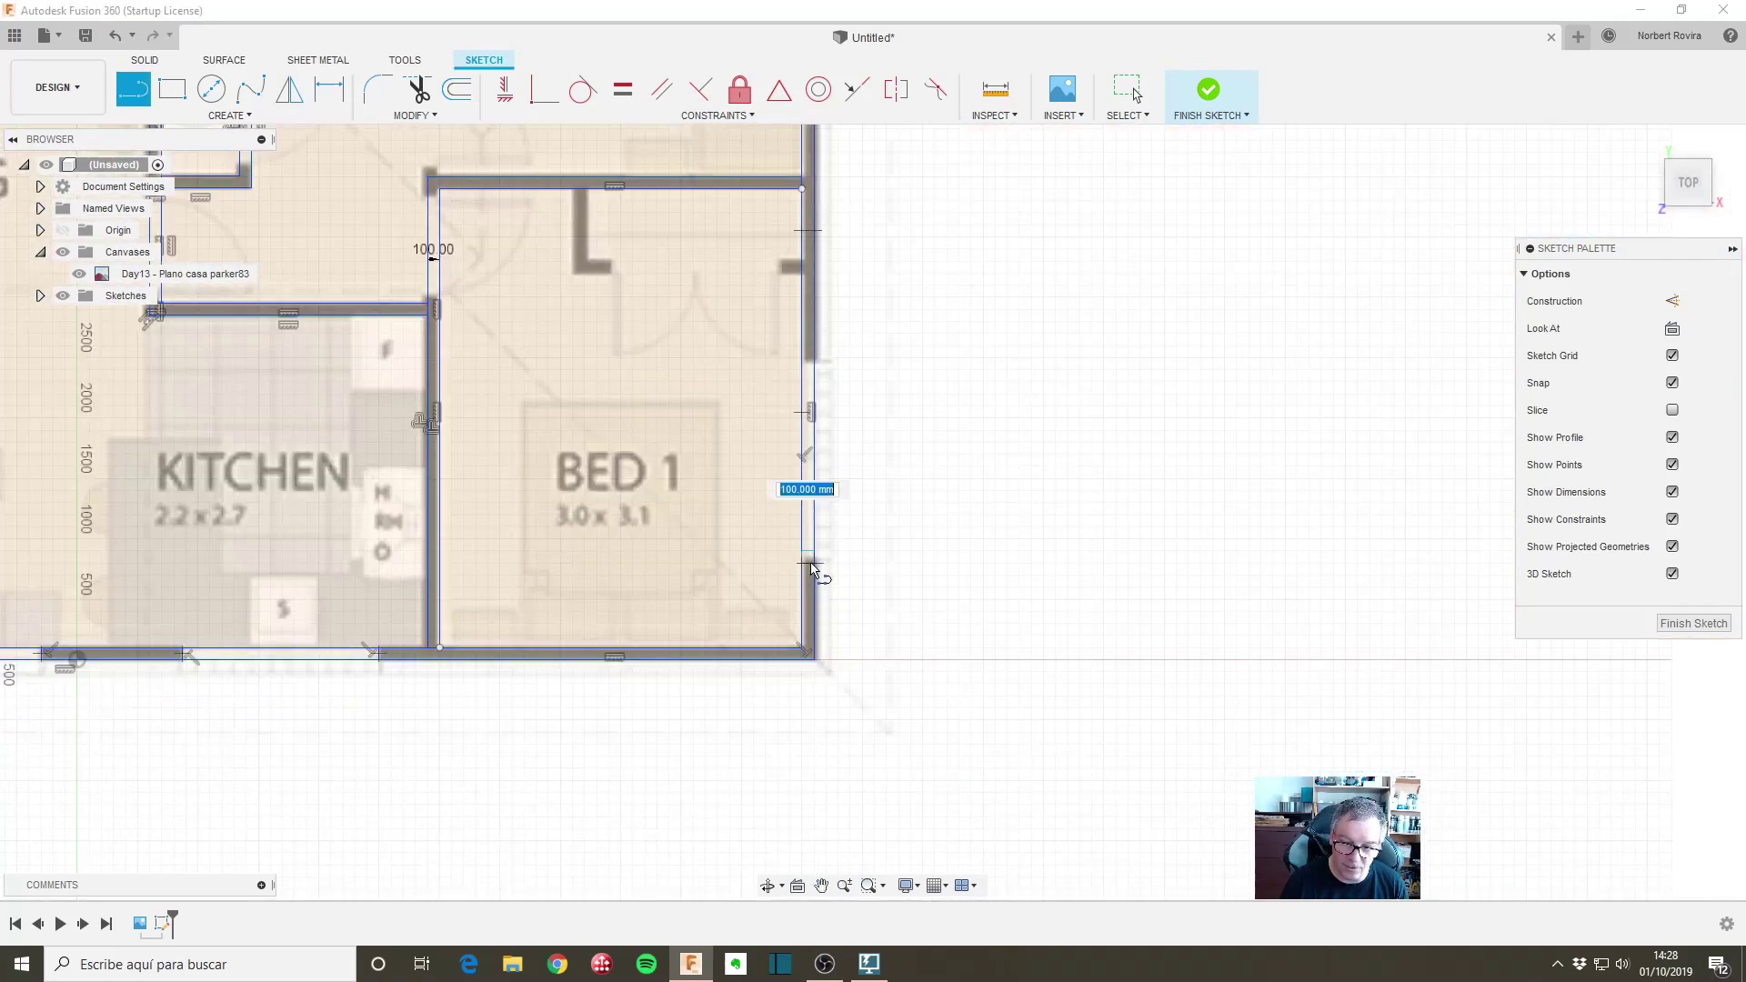
{"action": "left_click", "coordinate": [810, 351]}
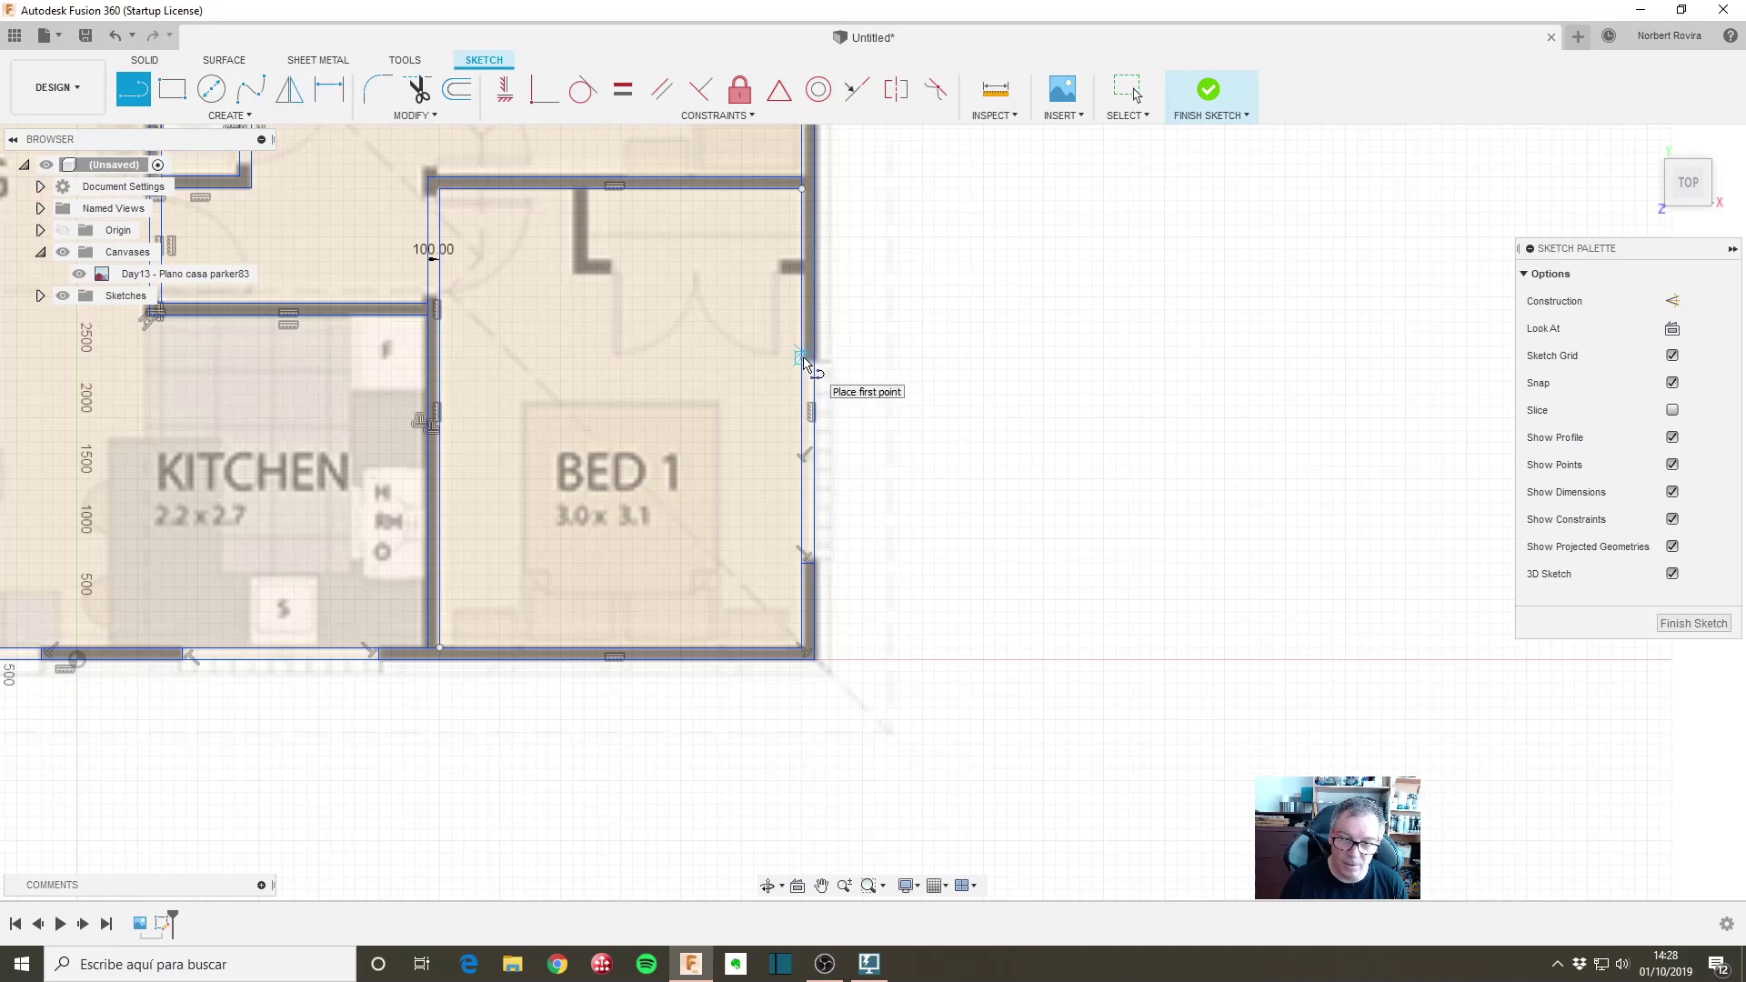
{"action": "left_click", "coordinate": [804, 358]}
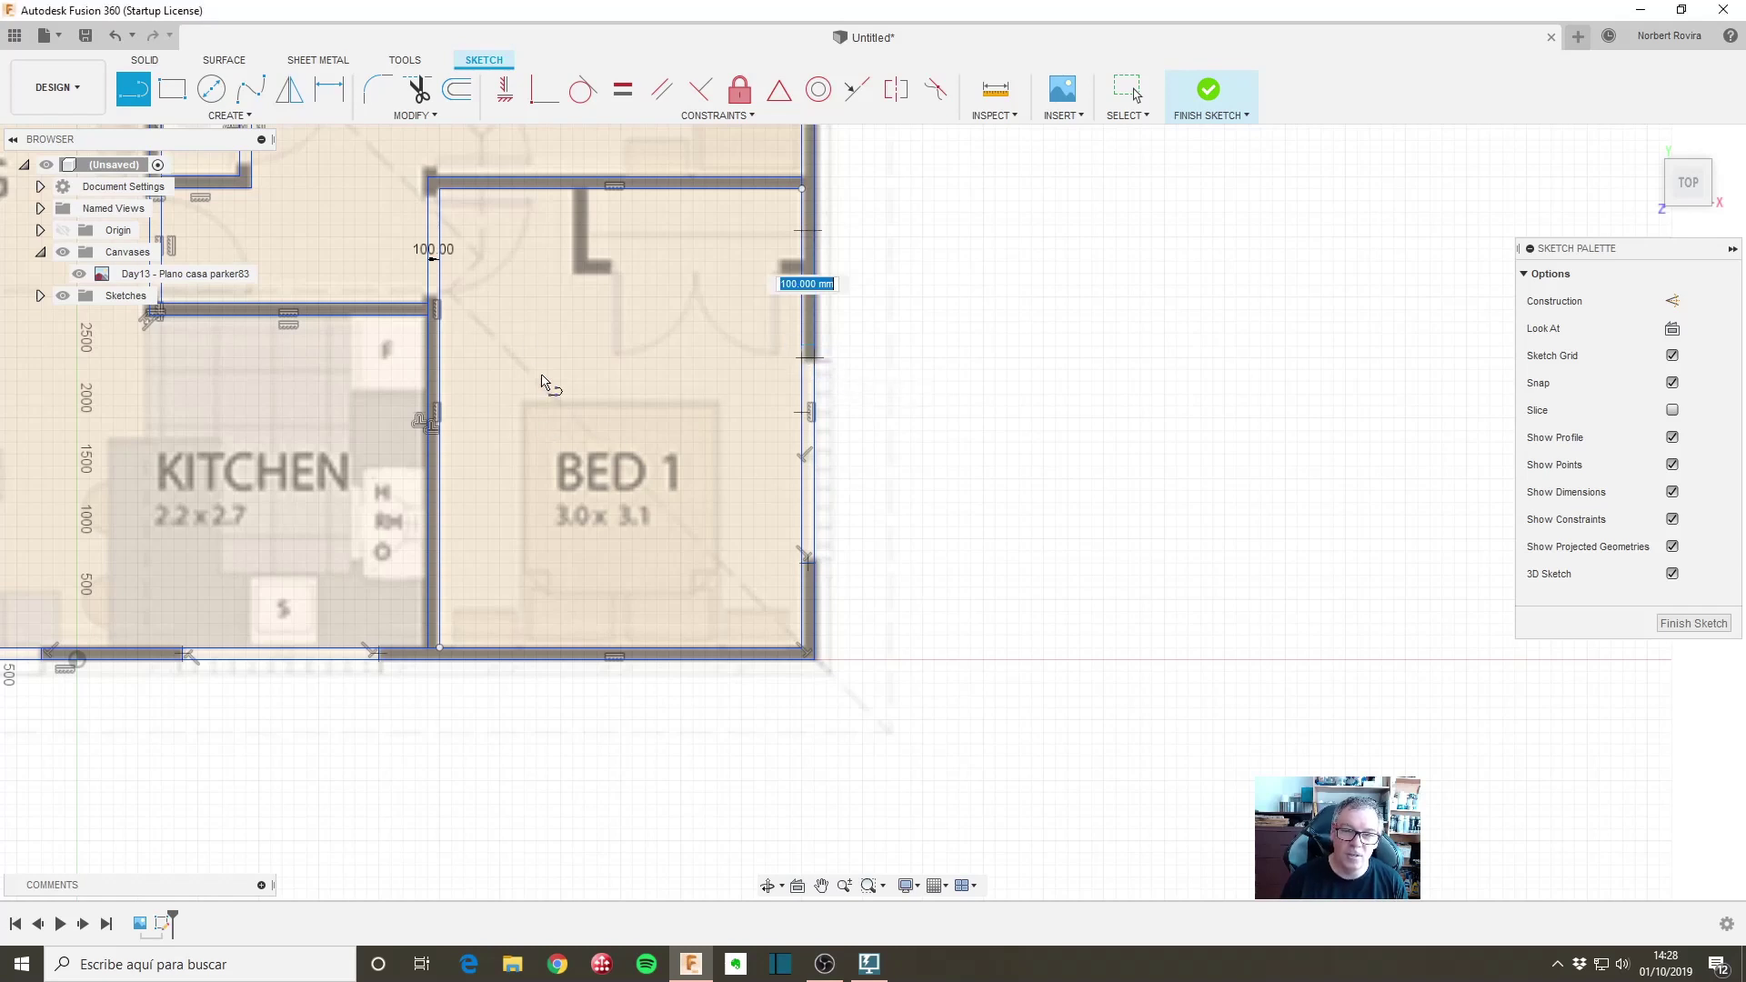
Step: Draw a line down the kitchen/BED 1 wall from its upper corner to its lower corner
{"action": "scroll", "coordinate": [540, 364], "scroll_direction": "down", "scroll_amount": 2}
{"action": "middle_click_drag", "start_coordinate": [572, 292], "coordinate": [705, 405]}
{"action": "scroll", "coordinate": [600, 382], "scroll_direction": "up", "scroll_amount": 3}
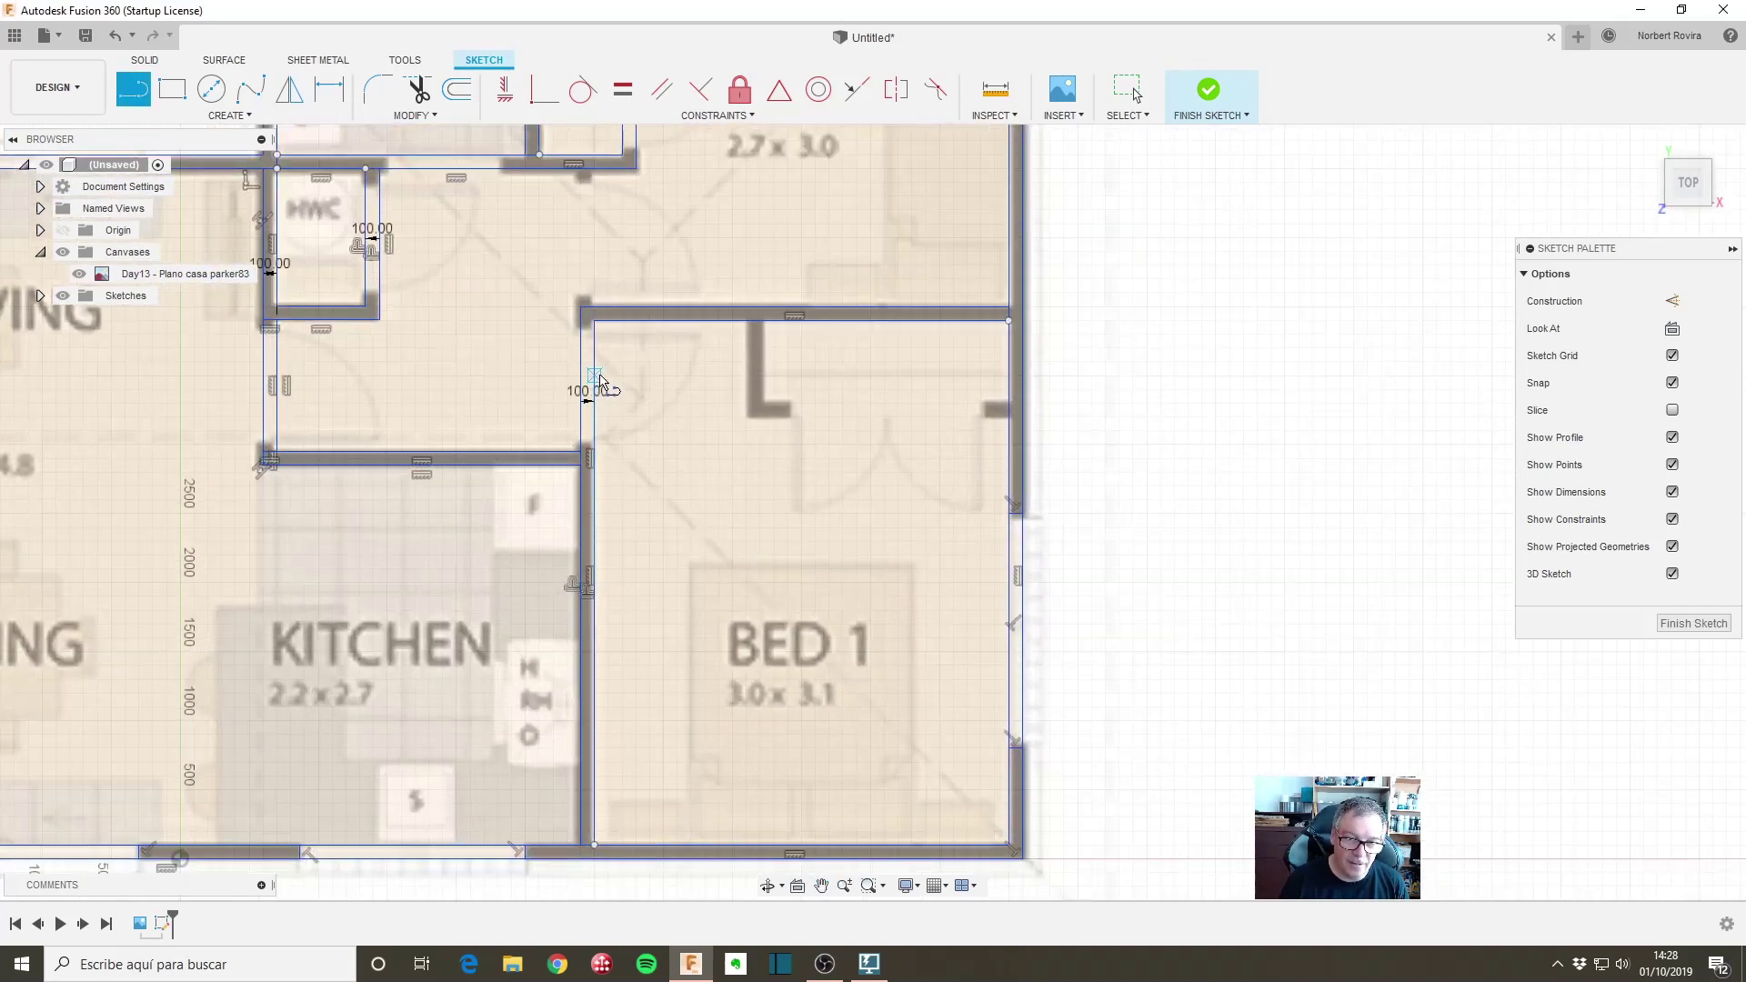
{"action": "scroll", "coordinate": [600, 381], "scroll_direction": "up", "scroll_amount": 2}
{"action": "left_click", "coordinate": [575, 318]}
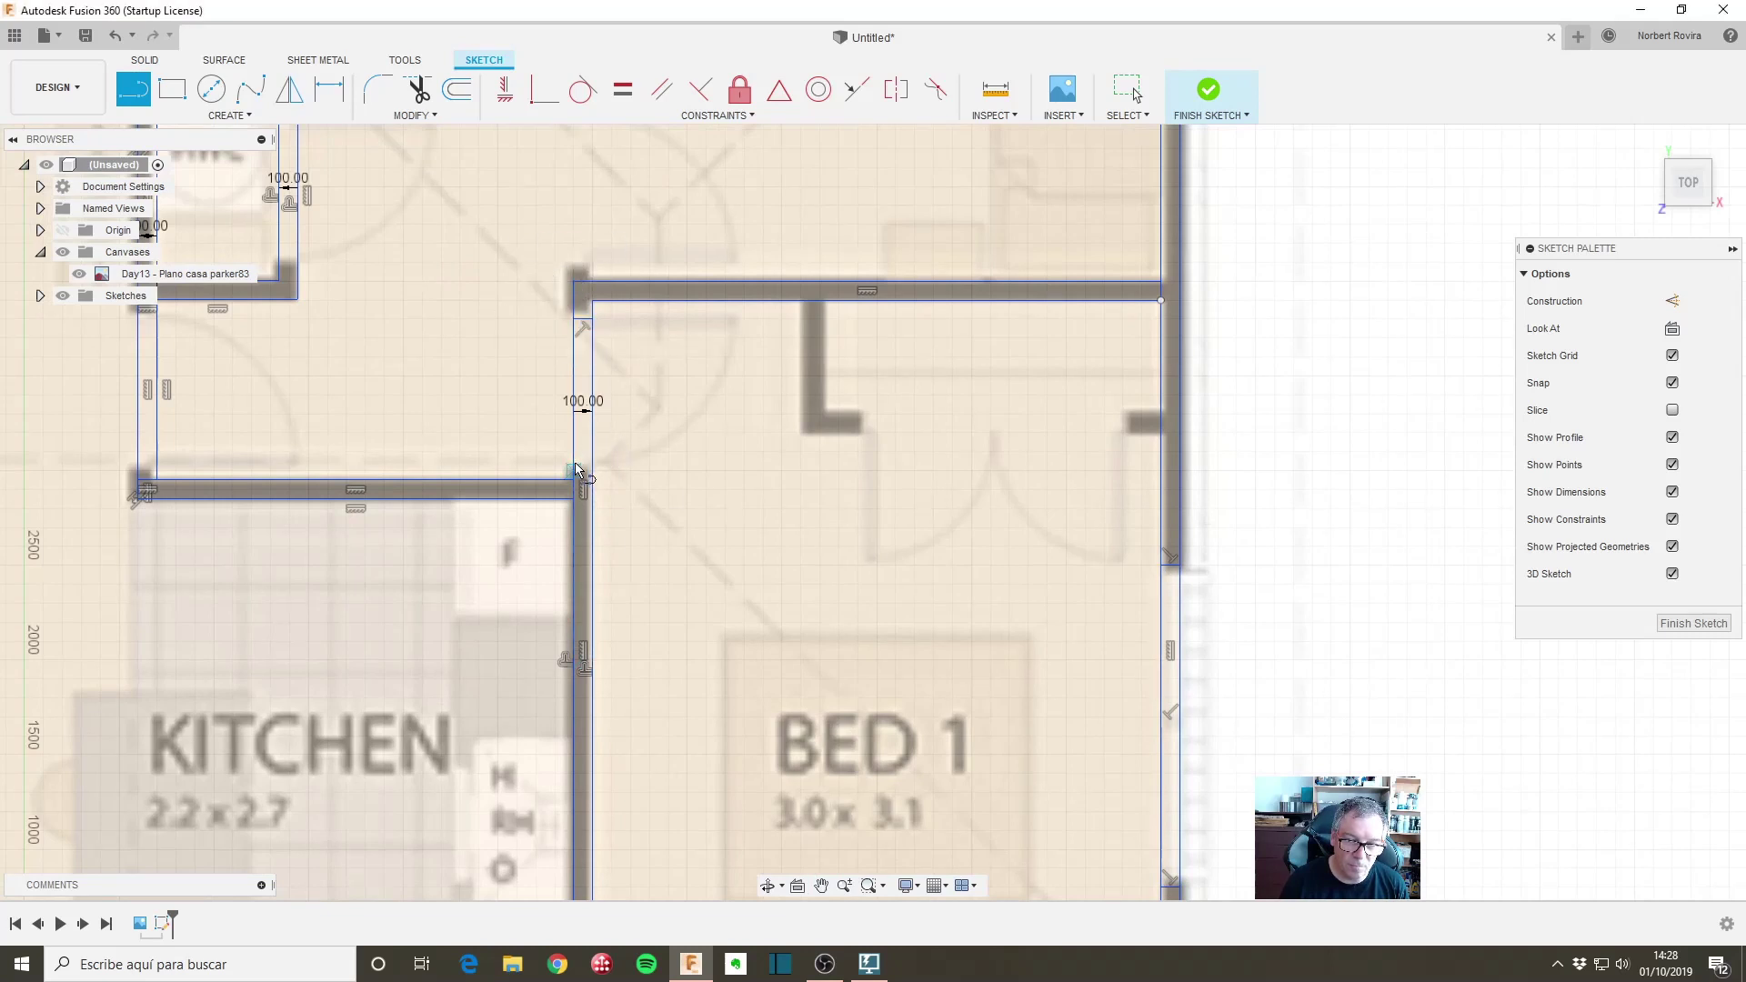
{"action": "double_click", "coordinate": [575, 469]}
{"action": "scroll", "coordinate": [318, 527], "scroll_direction": "down", "scroll_amount": 2}
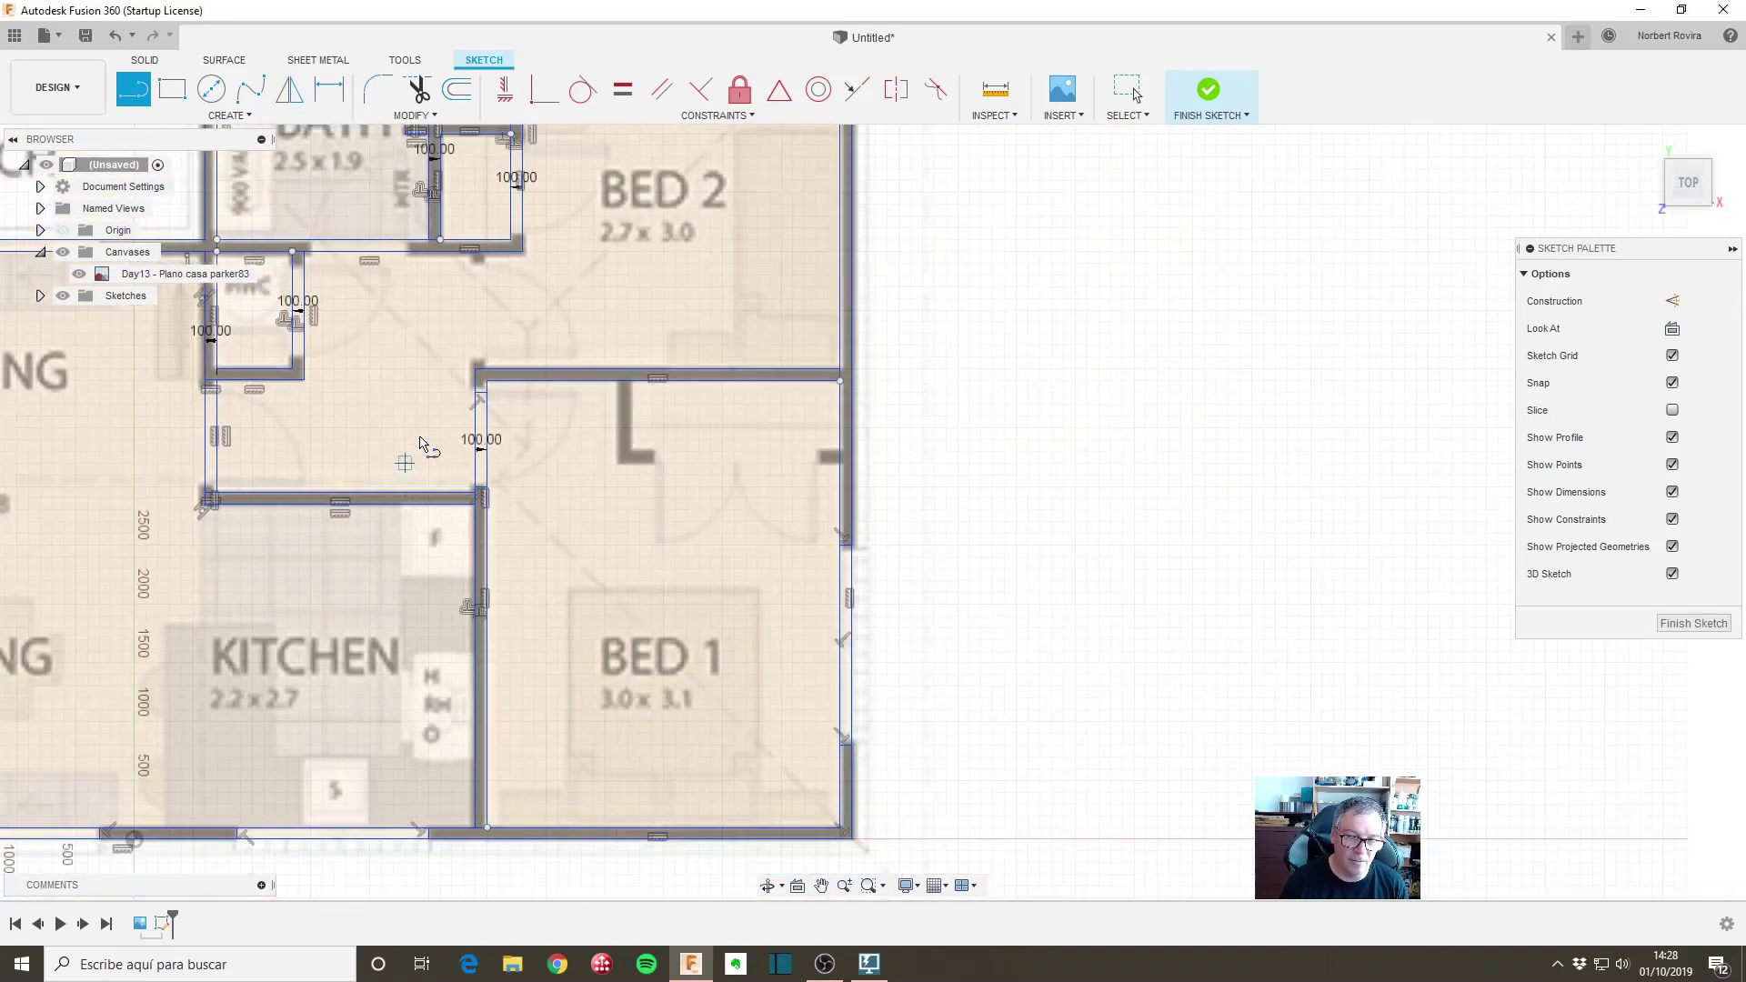
{"action": "scroll", "coordinate": [262, 537], "scroll_direction": "down", "scroll_amount": 1}
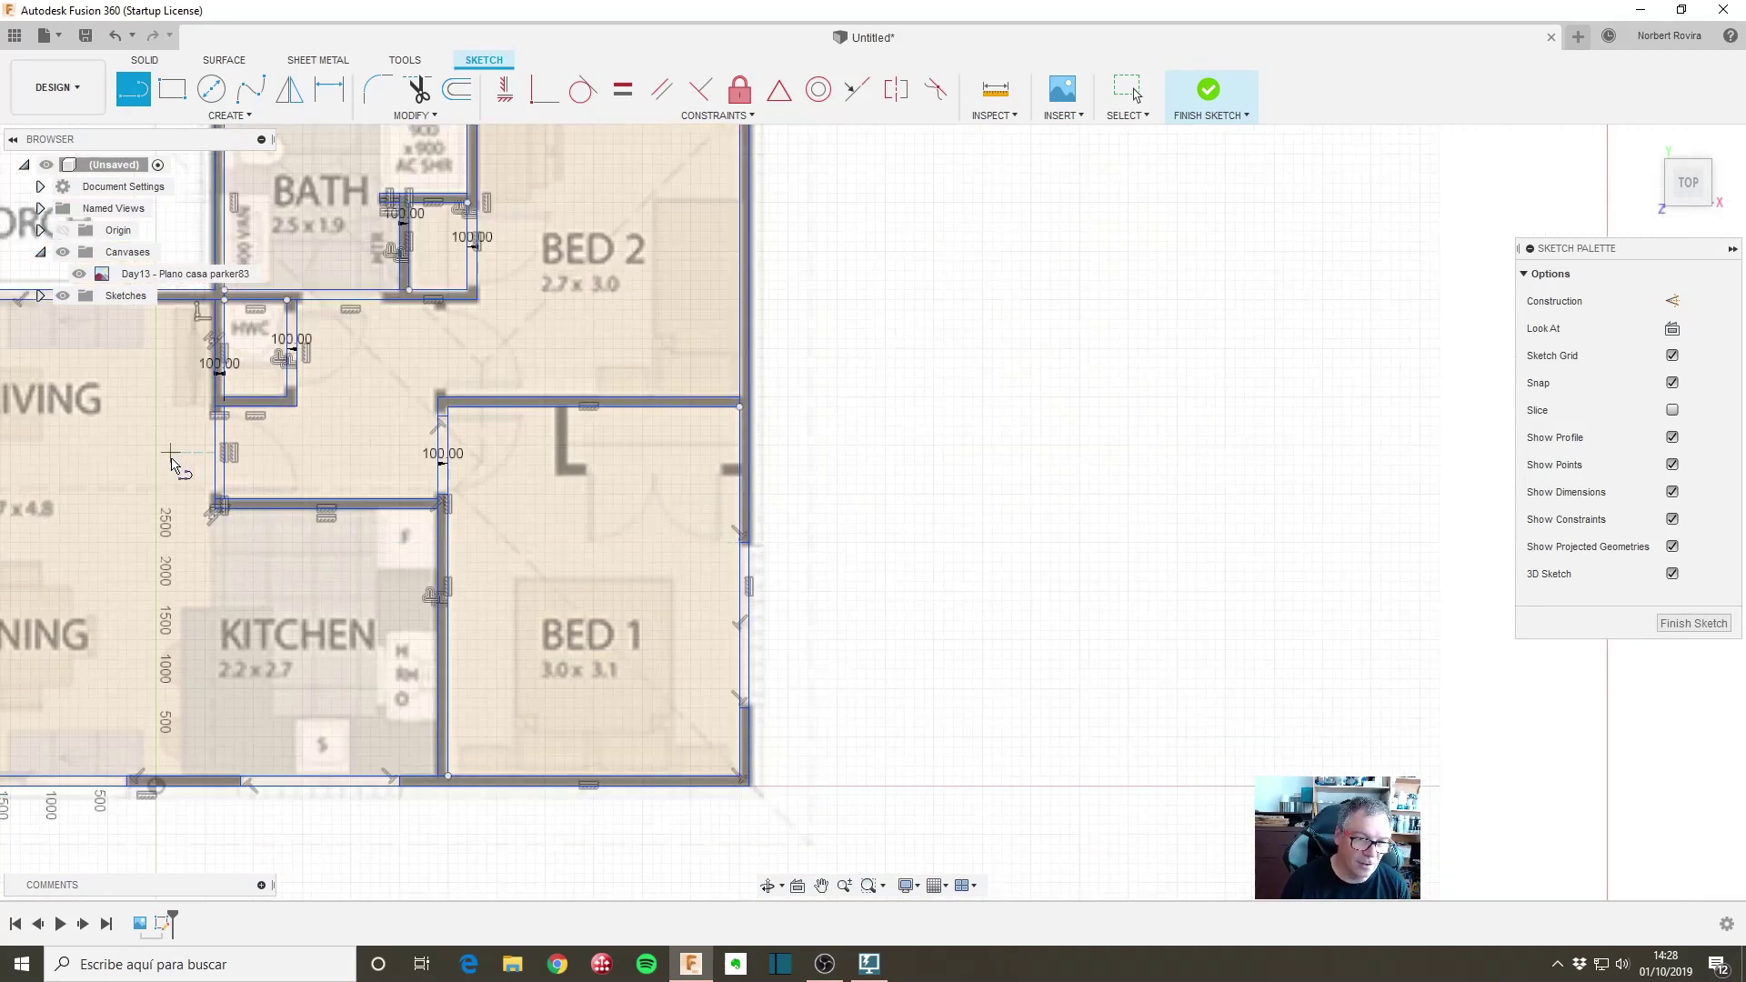
{"action": "scroll", "coordinate": [171, 462], "scroll_direction": "up", "scroll_amount": 2}
{"action": "scroll", "coordinate": [238, 578], "scroll_direction": "up", "scroll_amount": 2}
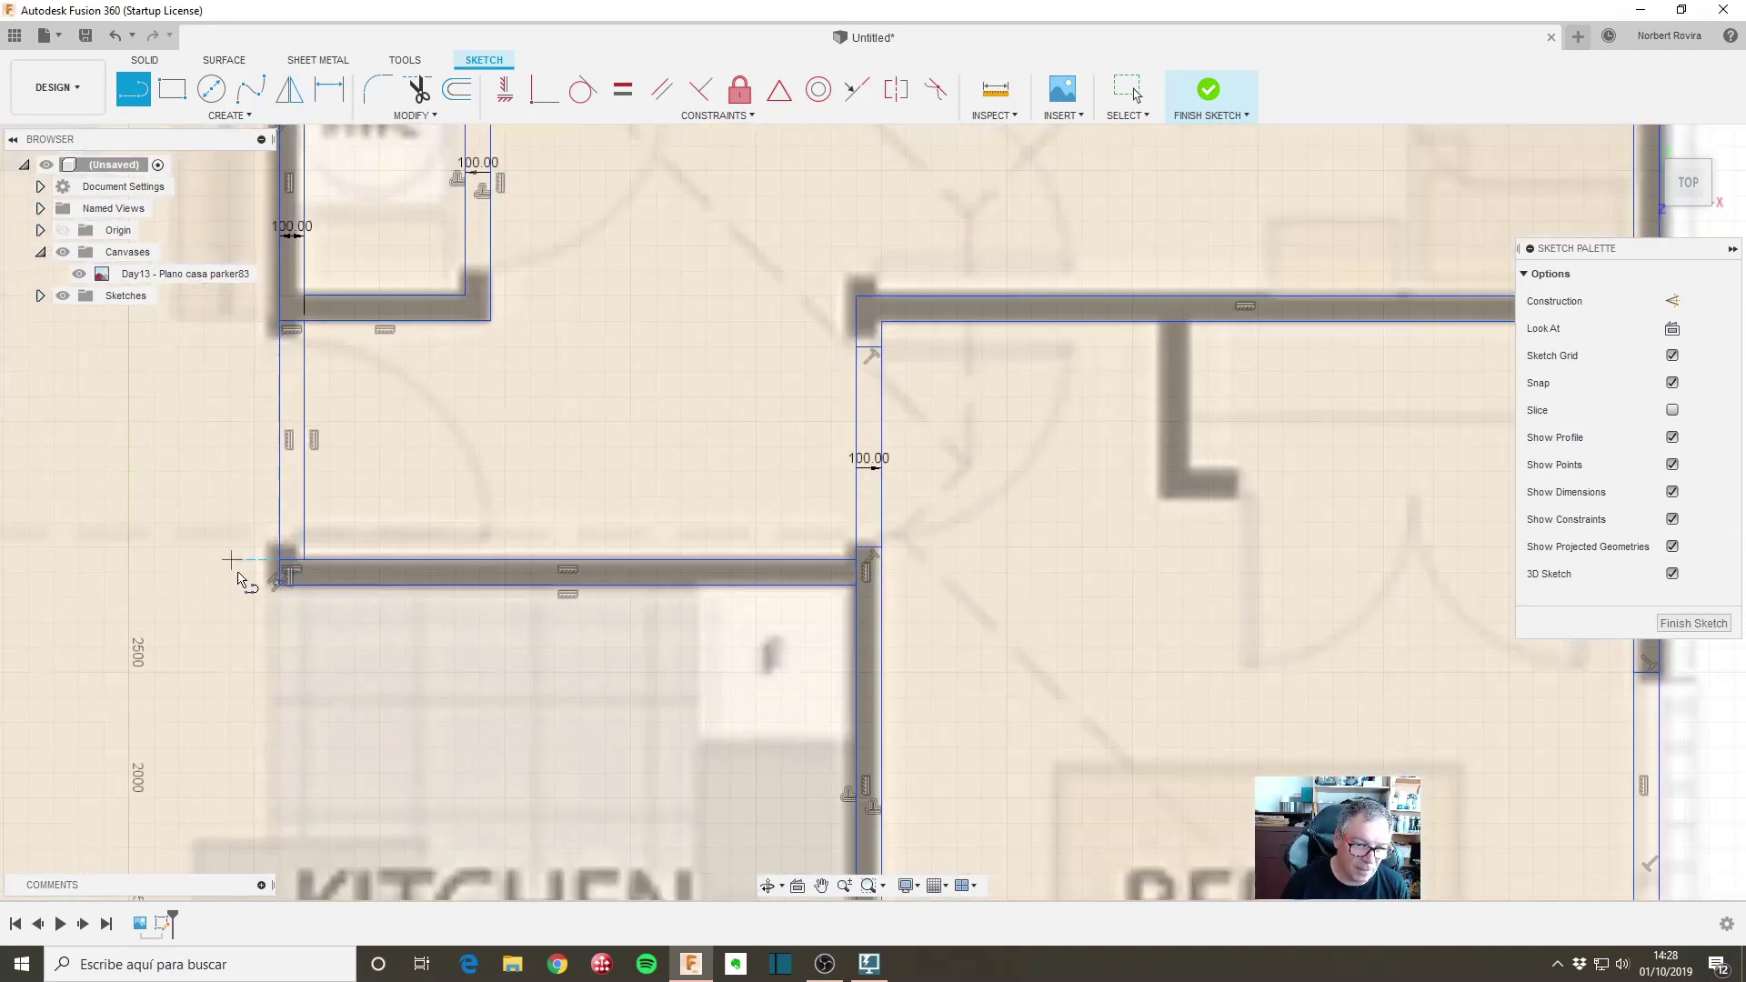
Step: Draw lines along the hall wall corner and down the HWC wall
{"action": "left_click", "coordinate": [280, 548]}
{"action": "left_click", "coordinate": [282, 348]}
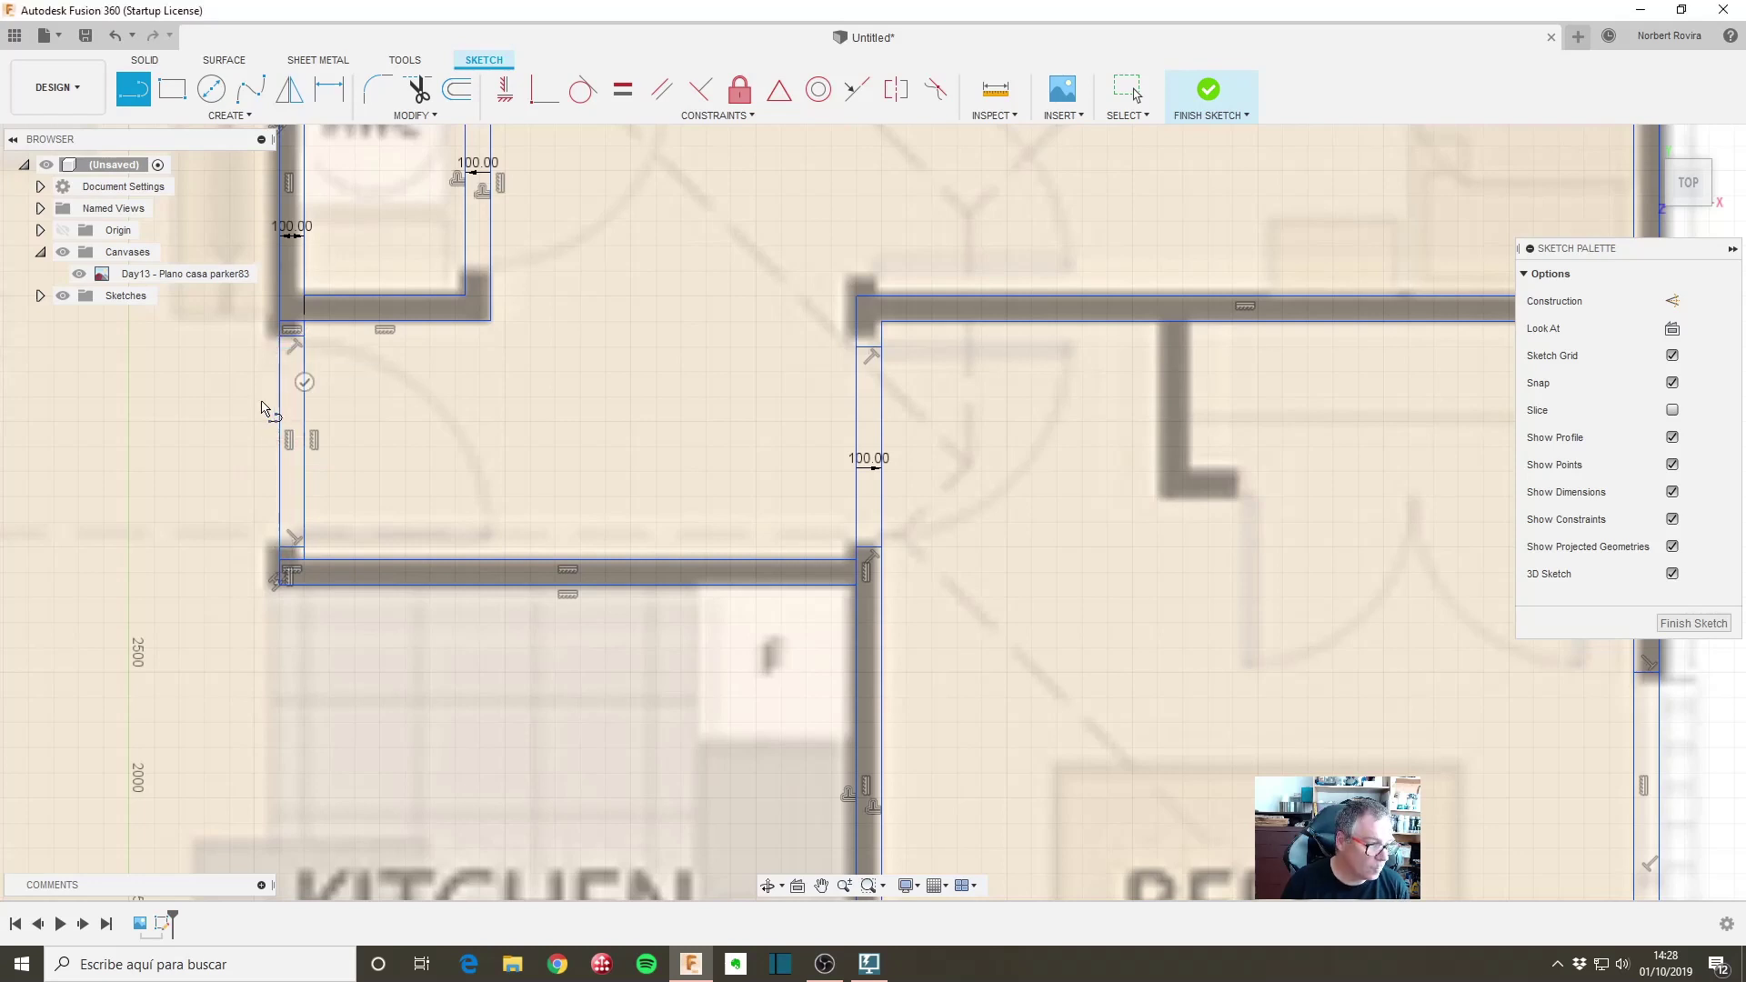
{"action": "scroll", "coordinate": [399, 391], "scroll_direction": "down", "scroll_amount": 2}
{"action": "scroll", "coordinate": [429, 507], "scroll_direction": "down", "scroll_amount": 2}
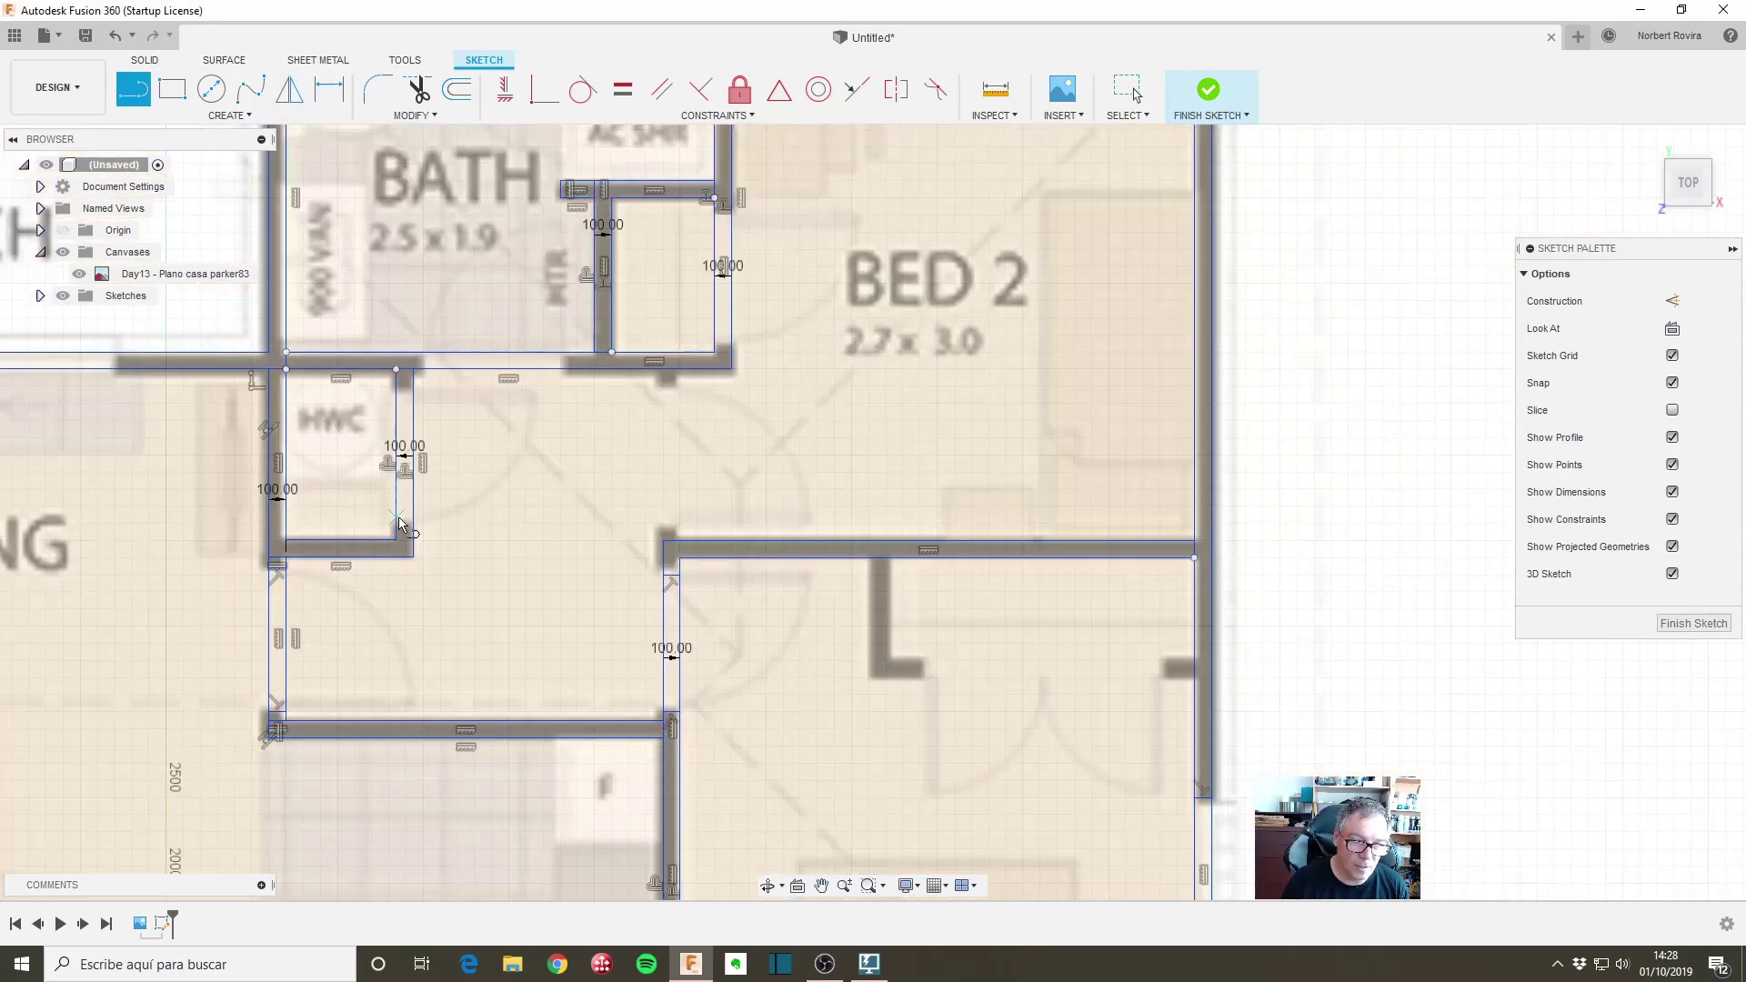
{"action": "left_click", "coordinate": [396, 536]}
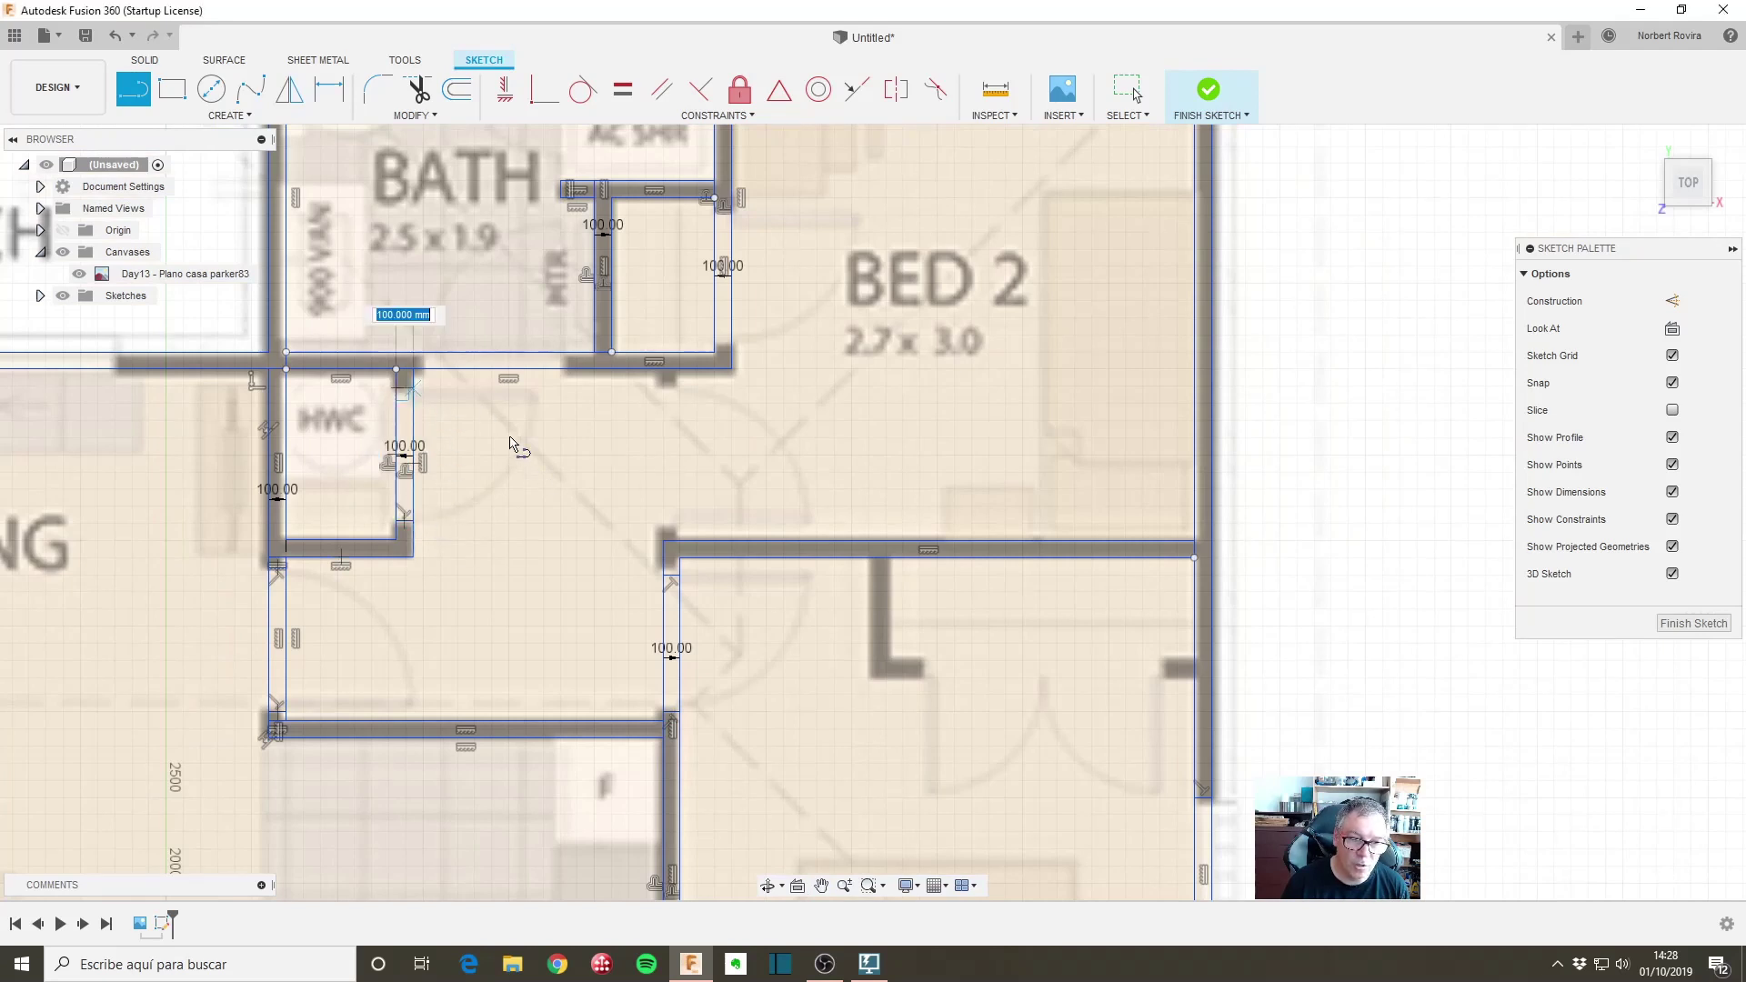
Step: Draw the wall line below BATH, keeping the 100.00 mm wall thickness dimension
{"action": "left_click", "coordinate": [426, 356]}
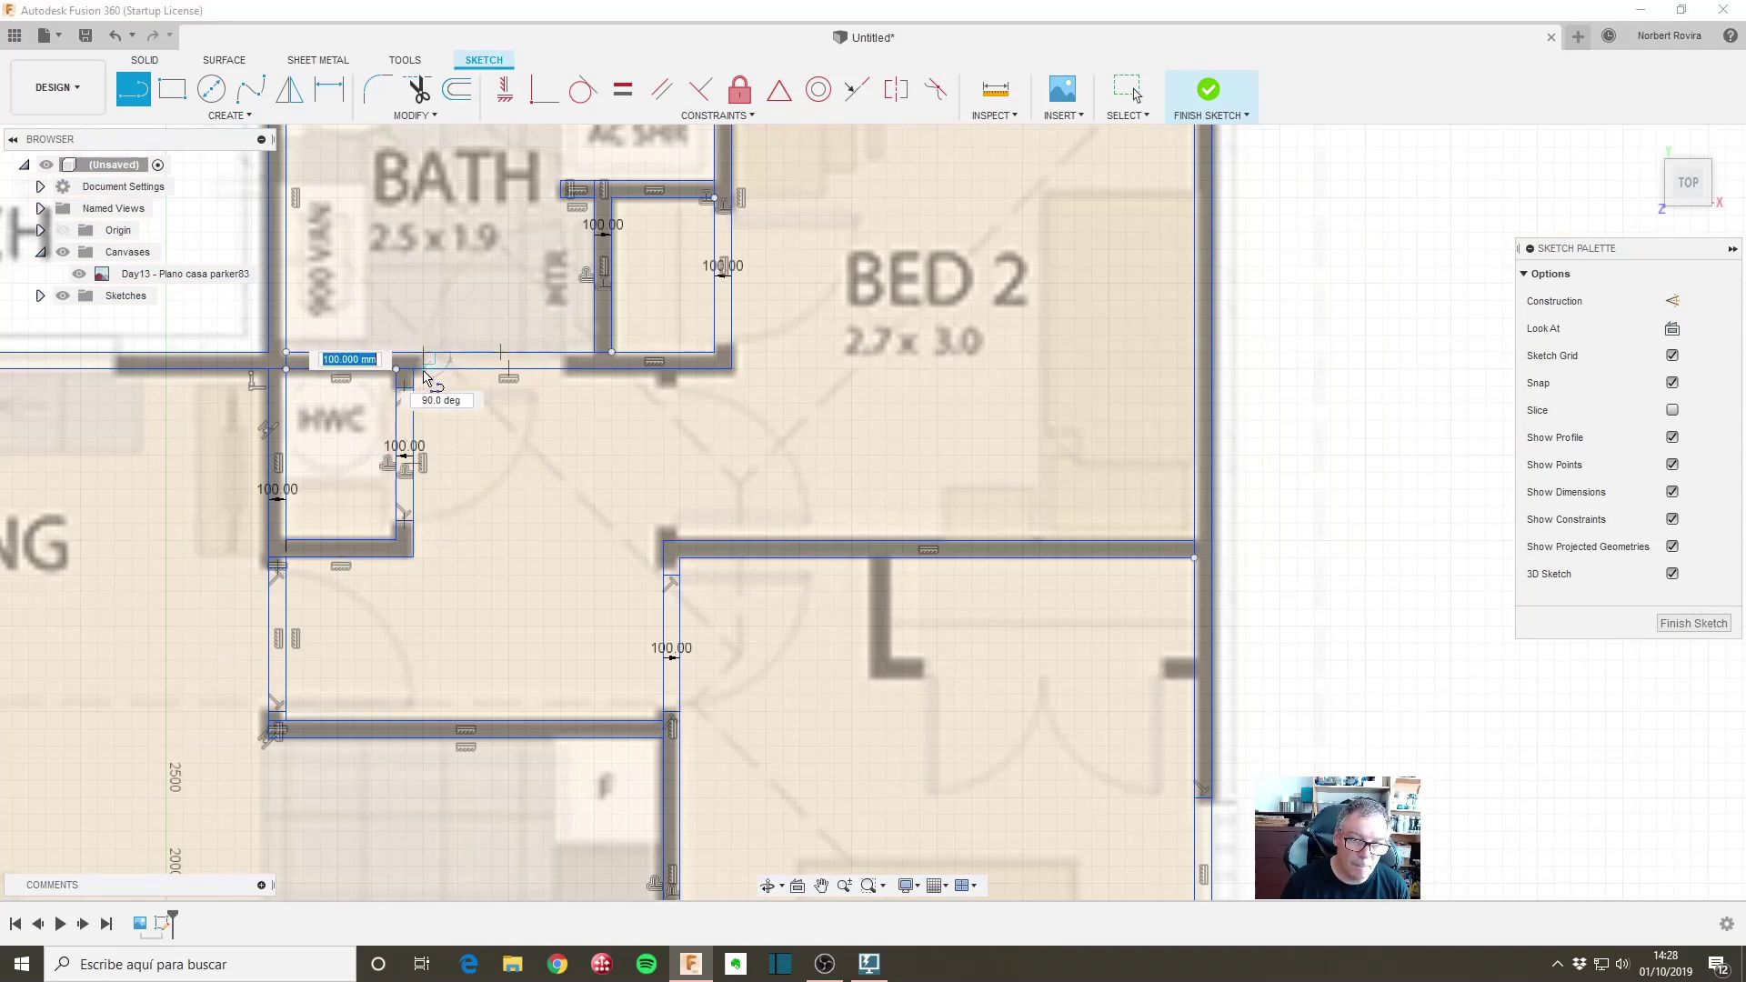
{"action": "double_click", "coordinate": [562, 361]}
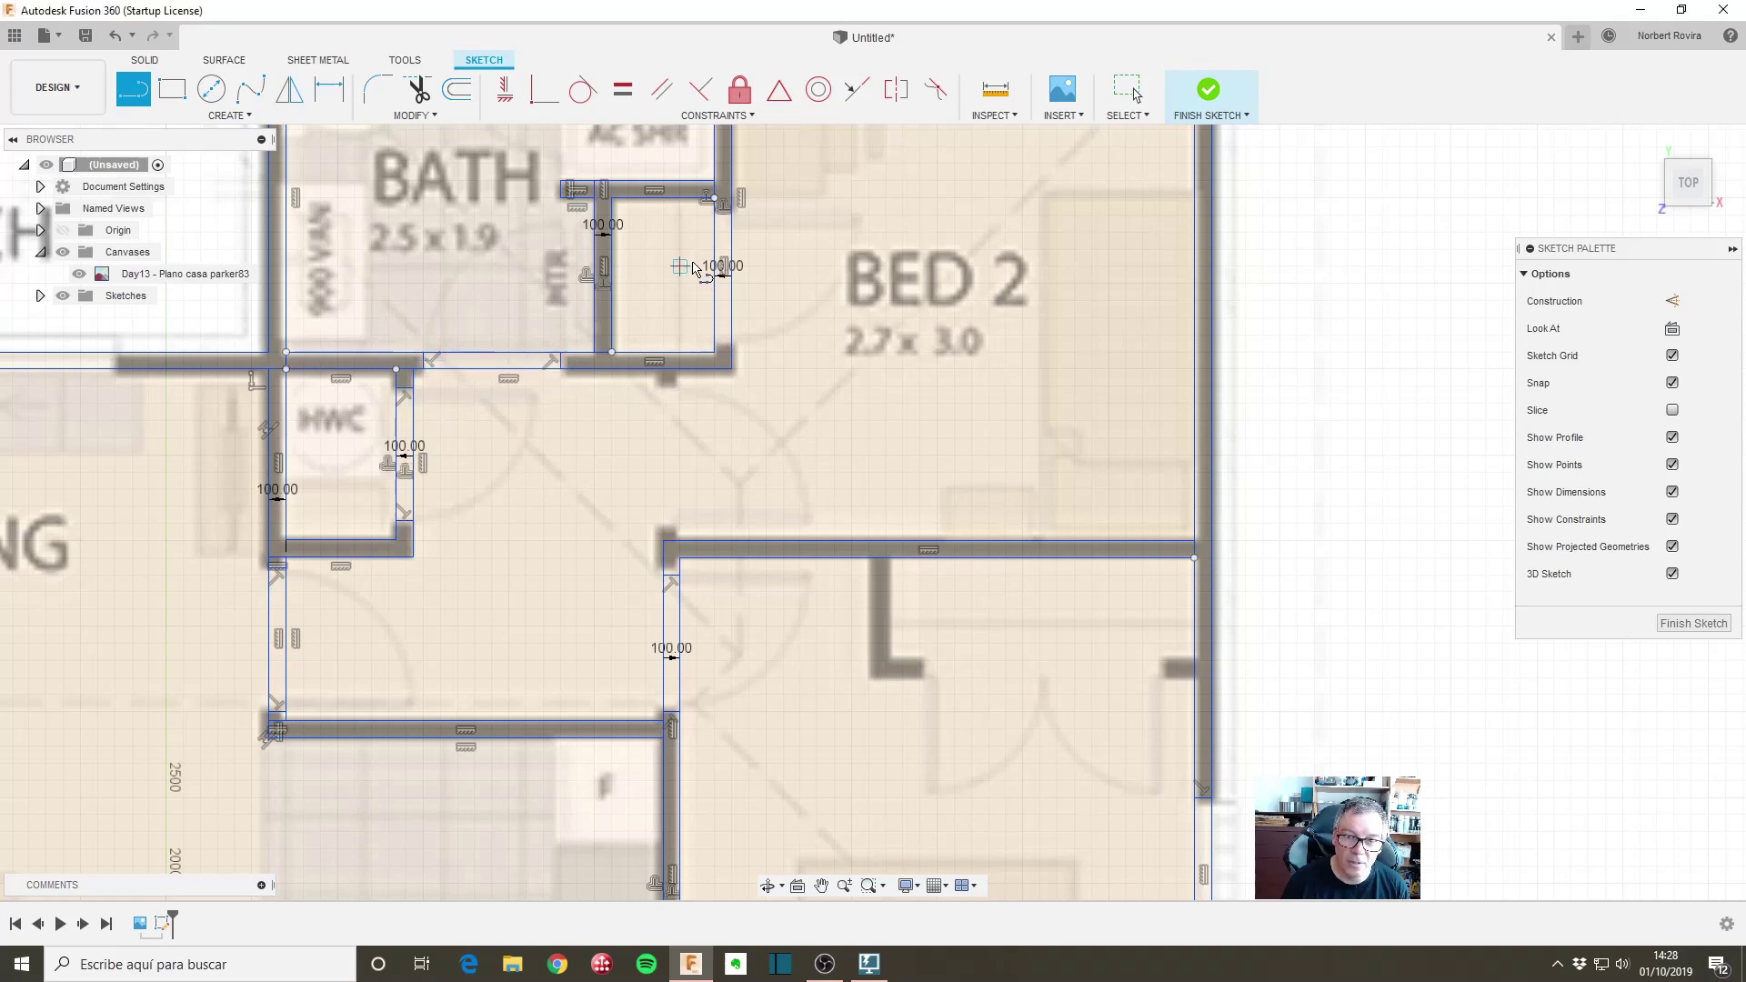
{"action": "double_click", "coordinate": [723, 266]}
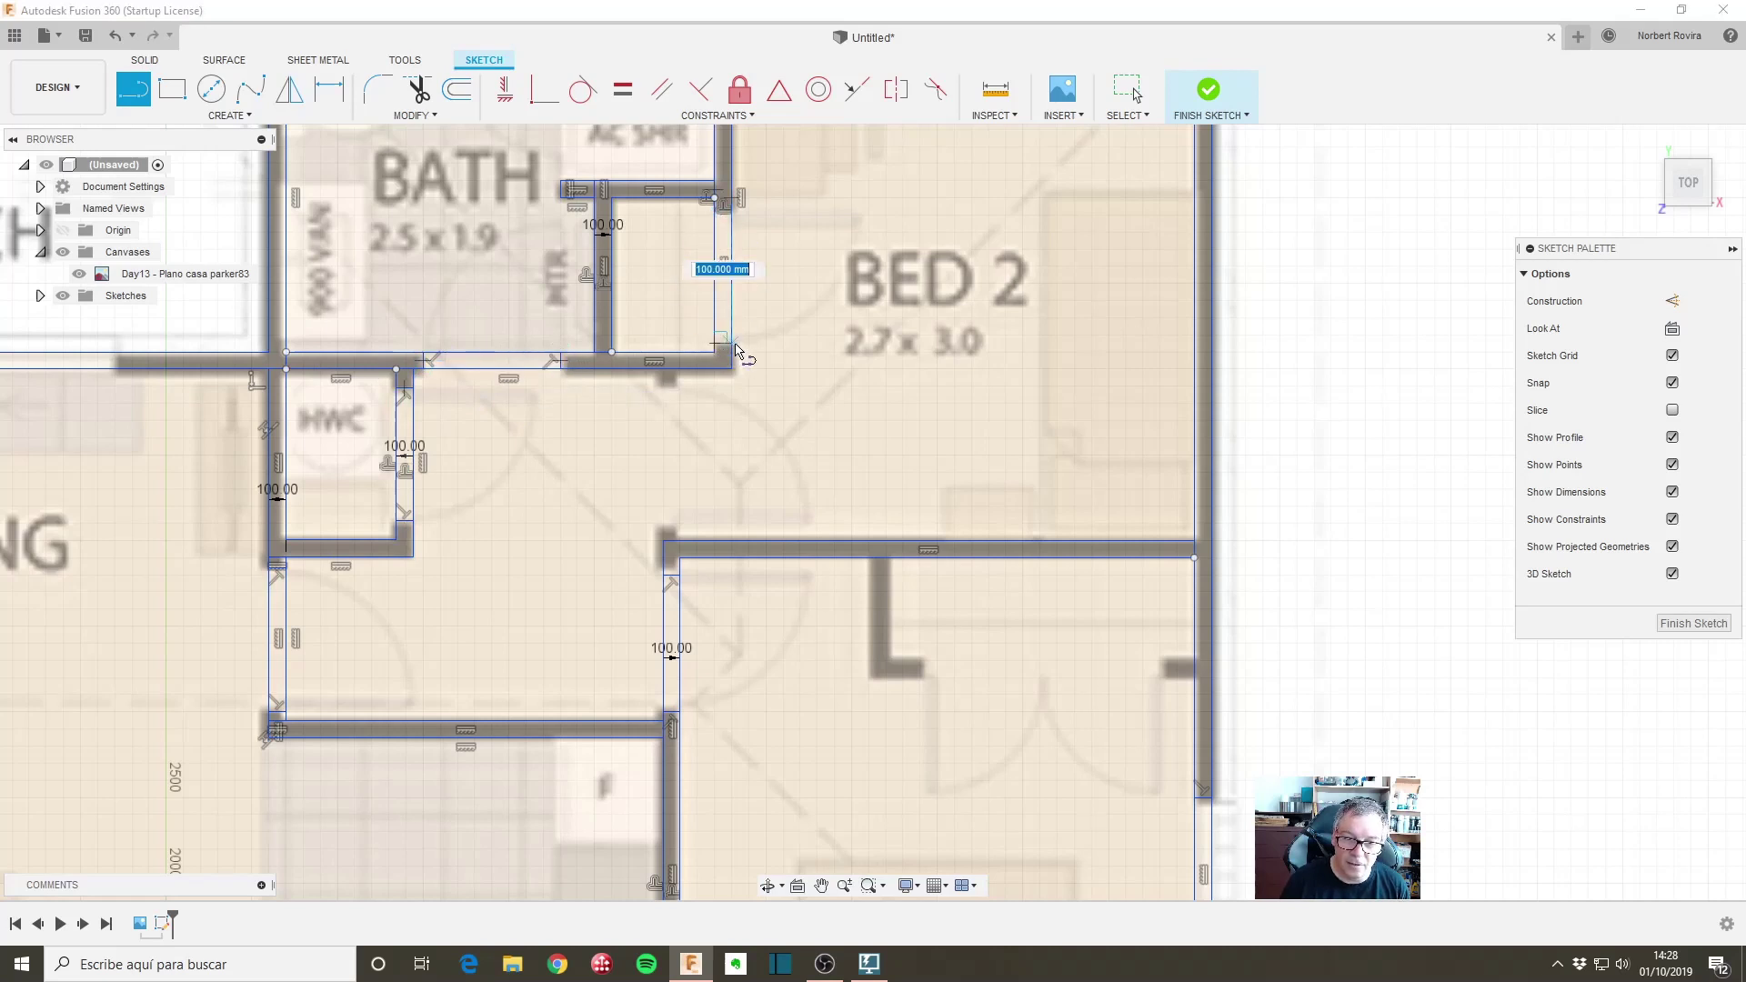
{"action": "key", "text": "Return"}
Step: Start a line at the bathroom wall corner by BED 2's cupboard
{"action": "scroll", "coordinate": [806, 205], "scroll_direction": "down", "scroll_amount": 2}
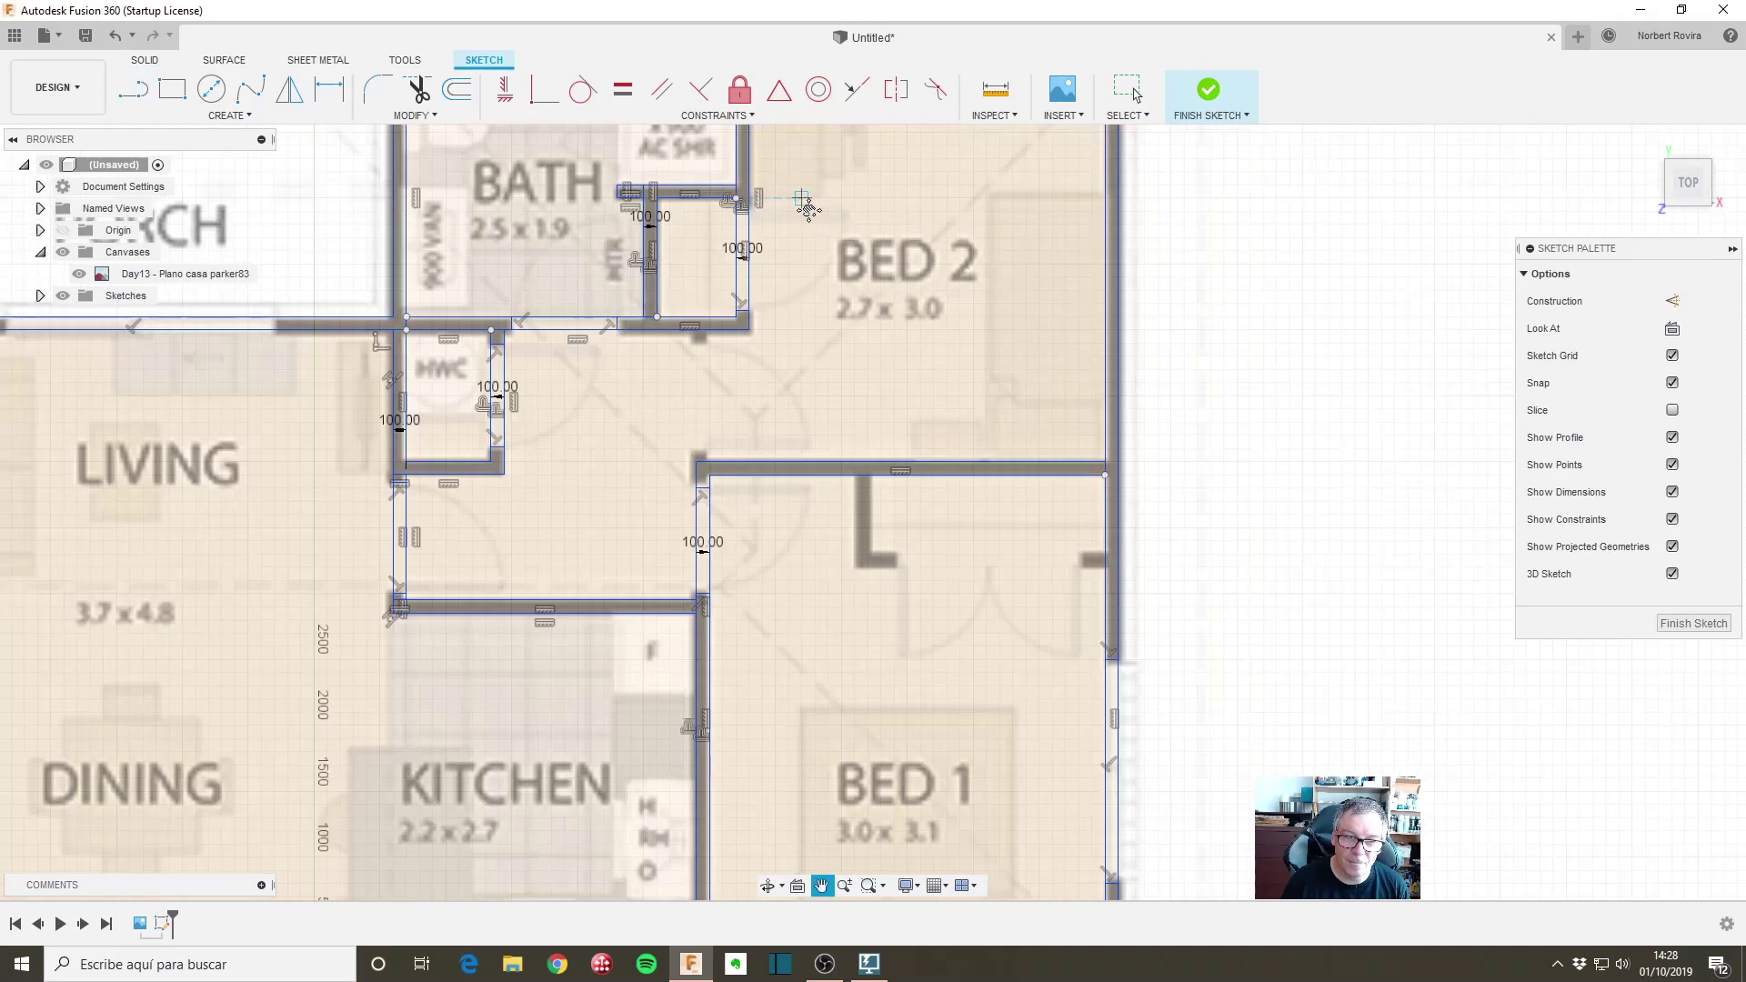
{"action": "scroll", "coordinate": [800, 204], "scroll_direction": "up", "scroll_amount": 3}
{"action": "scroll", "coordinate": [697, 303], "scroll_direction": "up", "scroll_amount": 2}
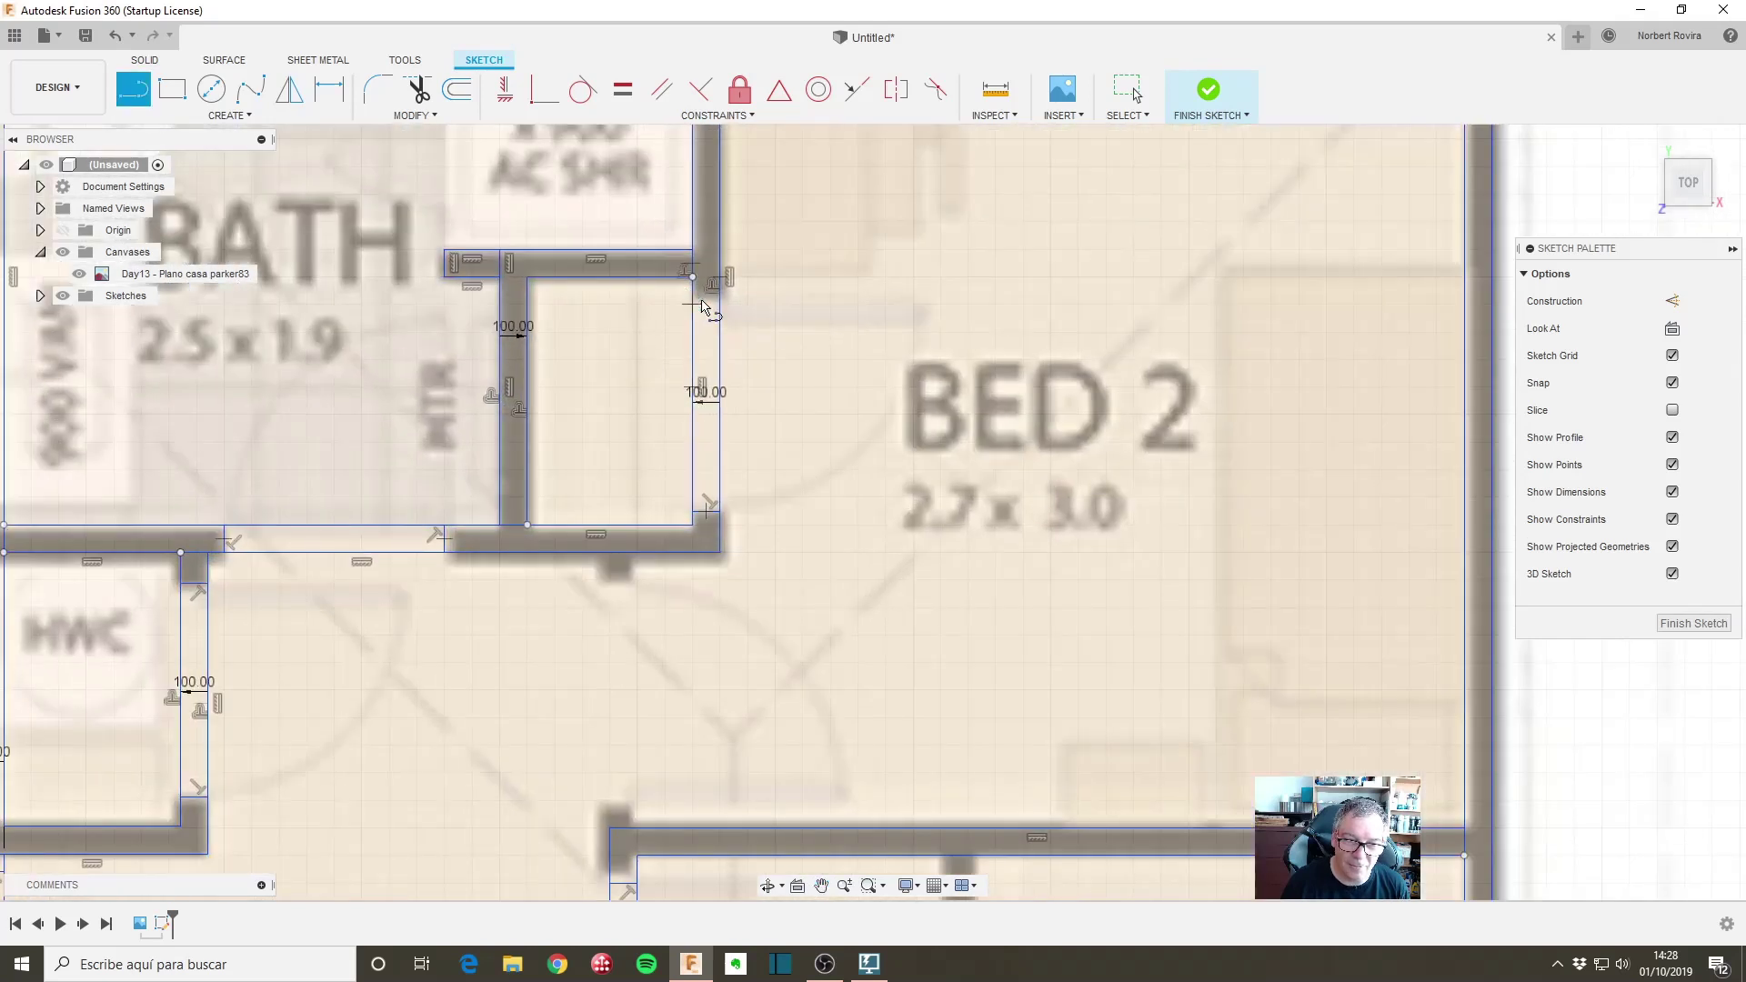
{"action": "left_click", "coordinate": [694, 304]}
{"action": "scroll", "coordinate": [506, 375], "scroll_direction": "down", "scroll_amount": 2}
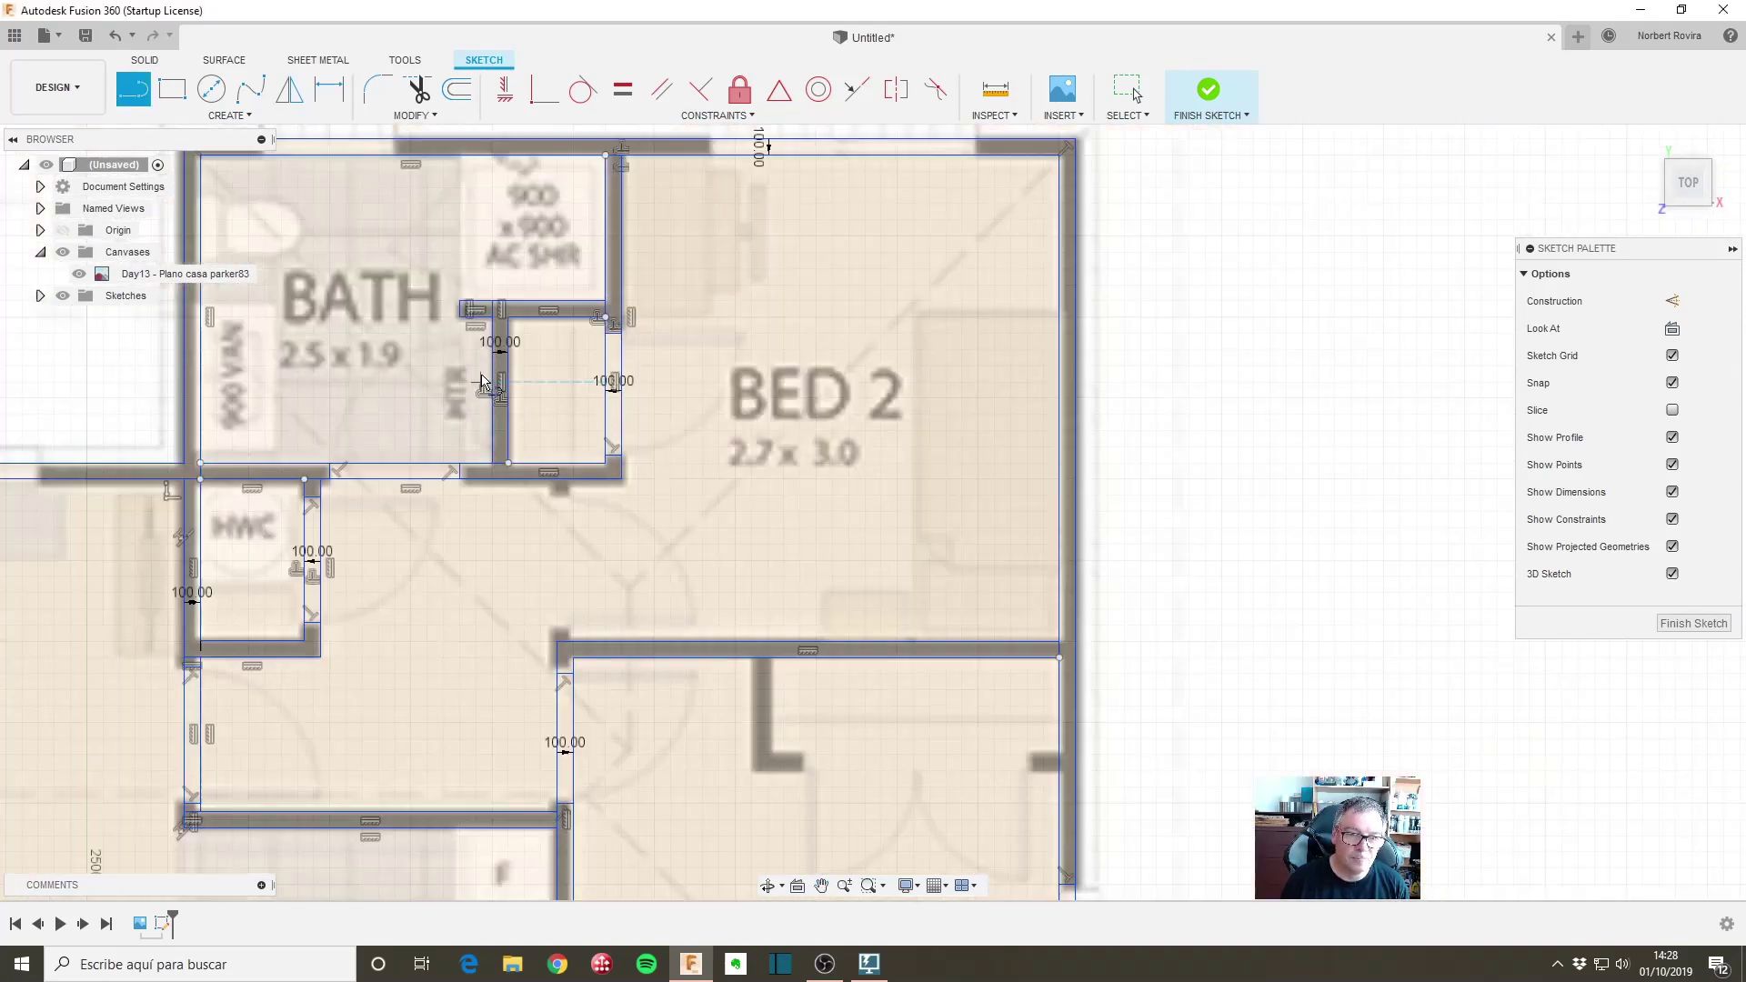
{"action": "scroll", "coordinate": [415, 346], "scroll_direction": "down", "scroll_amount": 2}
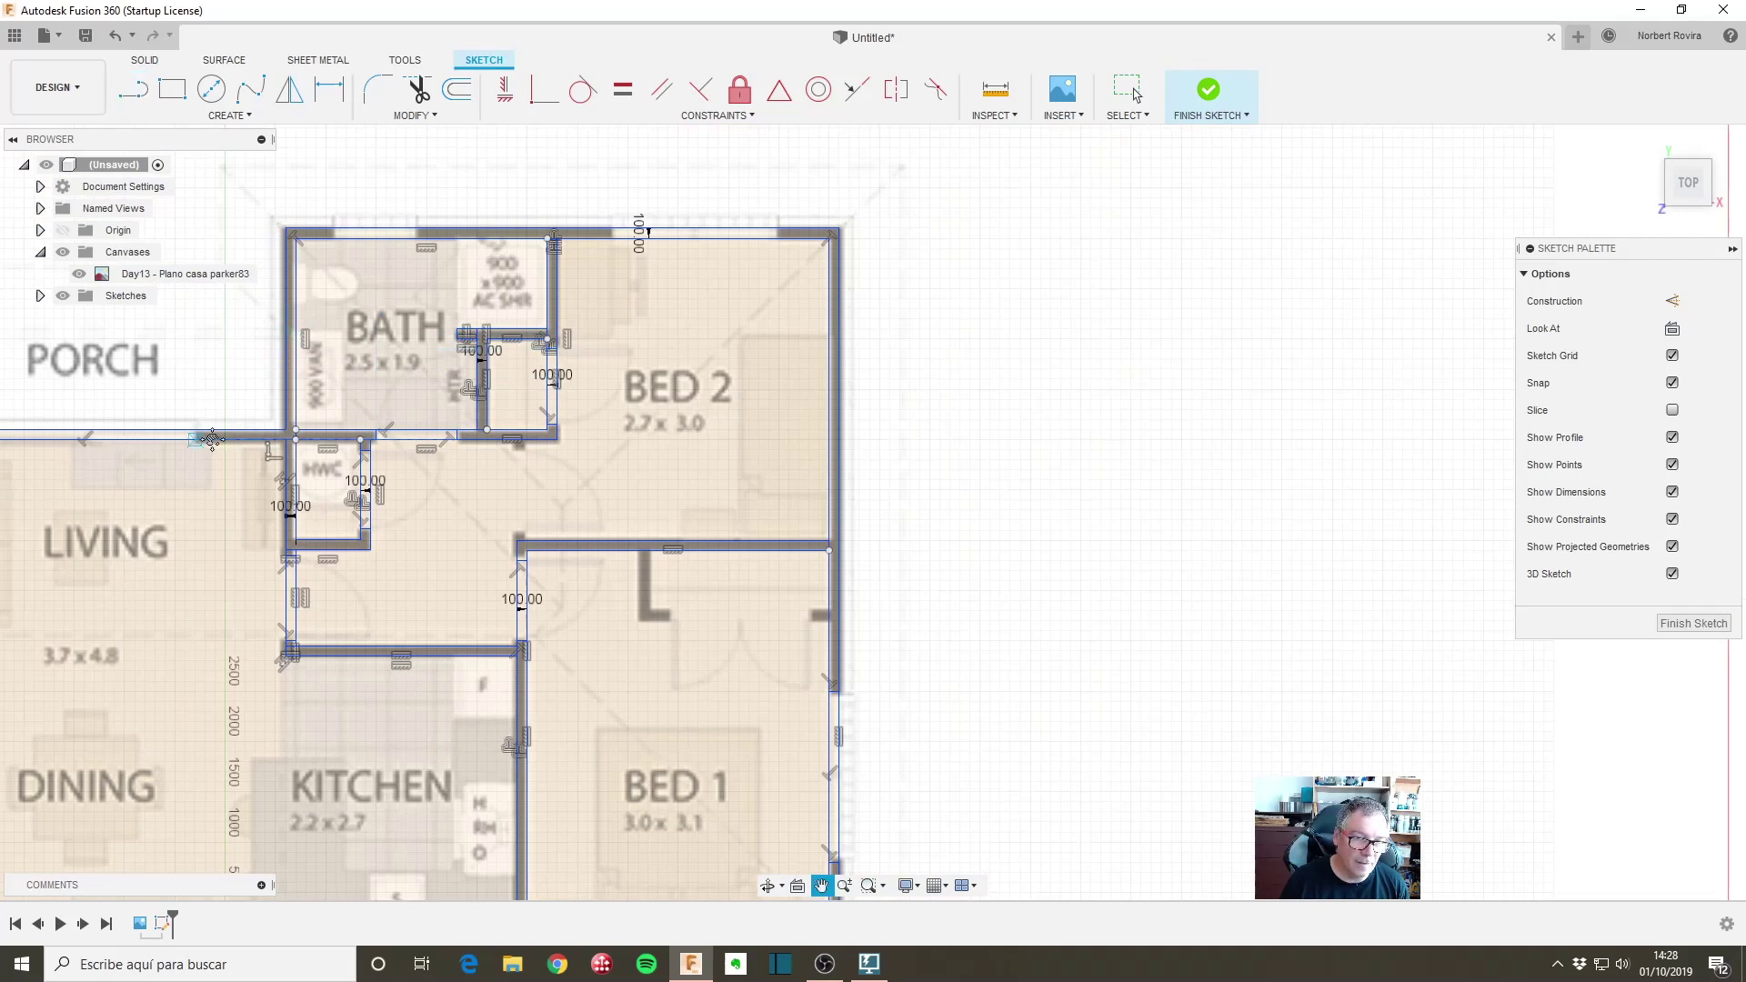
Step: Try two lines on the porch's back wall, cancelling both
{"action": "middle_click_drag", "start_coordinate": [206, 411], "coordinate": [488, 452]}
{"action": "scroll", "coordinate": [353, 448], "scroll_direction": "up", "scroll_amount": 3}
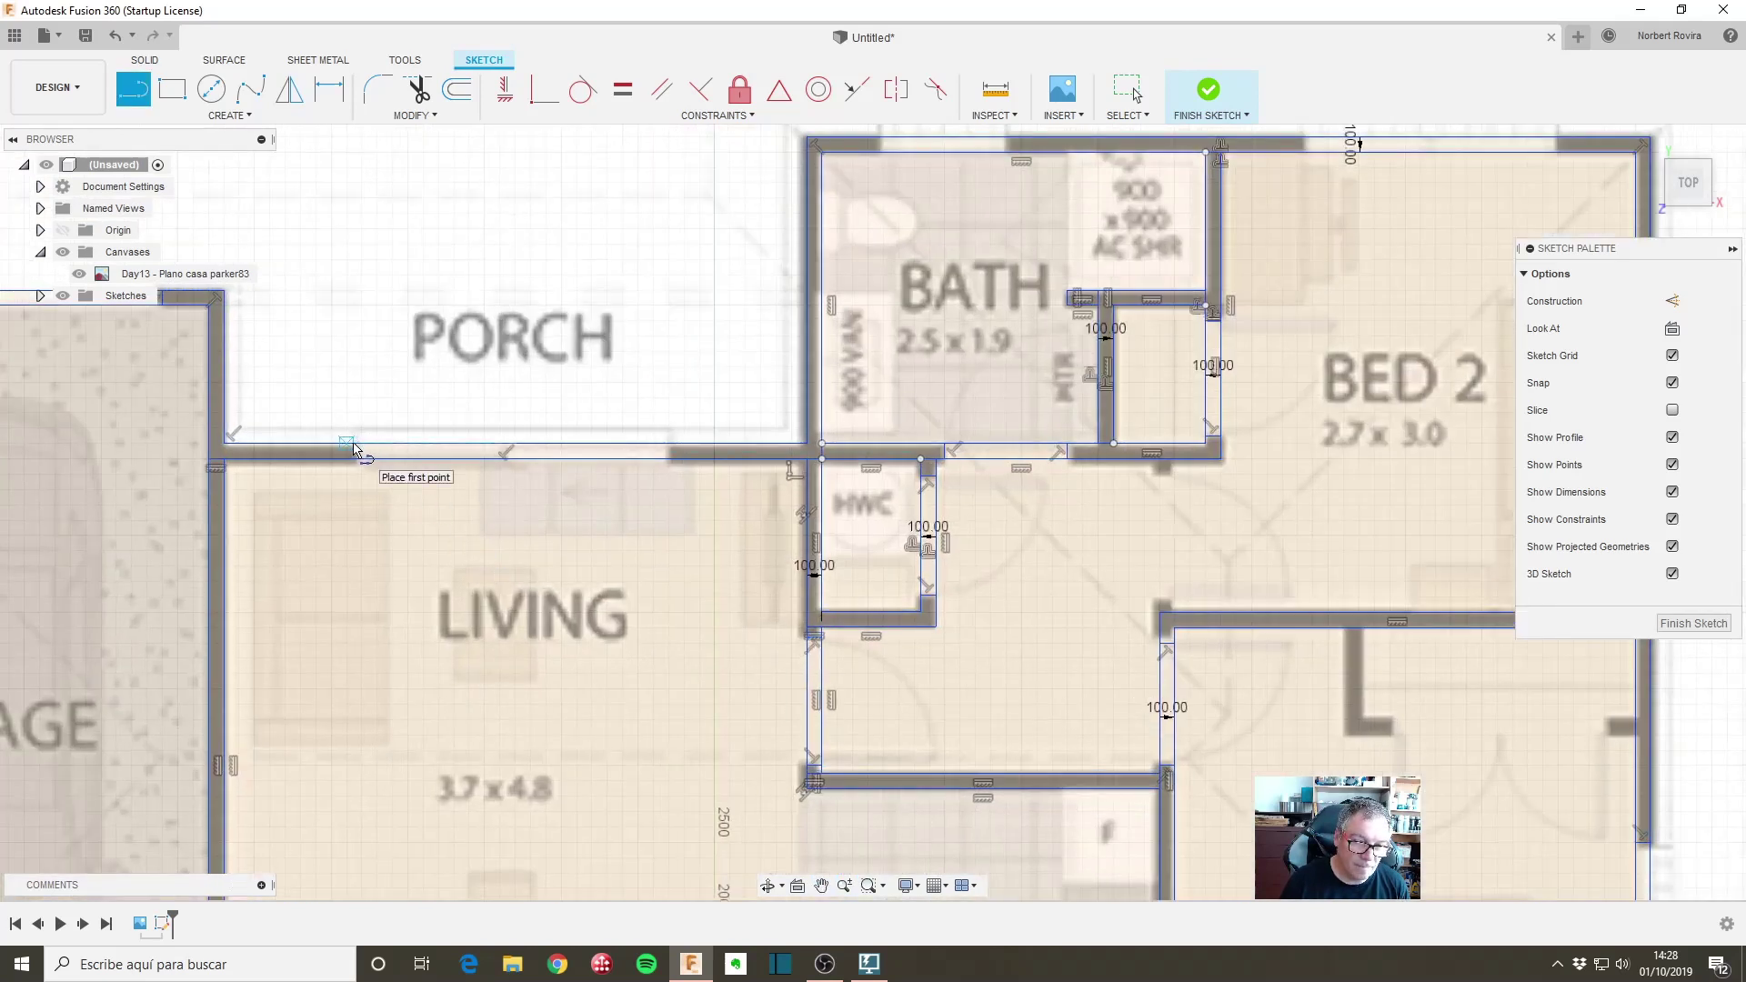
{"action": "scroll", "coordinate": [361, 449], "scroll_direction": "up", "scroll_amount": 2}
{"action": "left_click", "coordinate": [358, 448]}
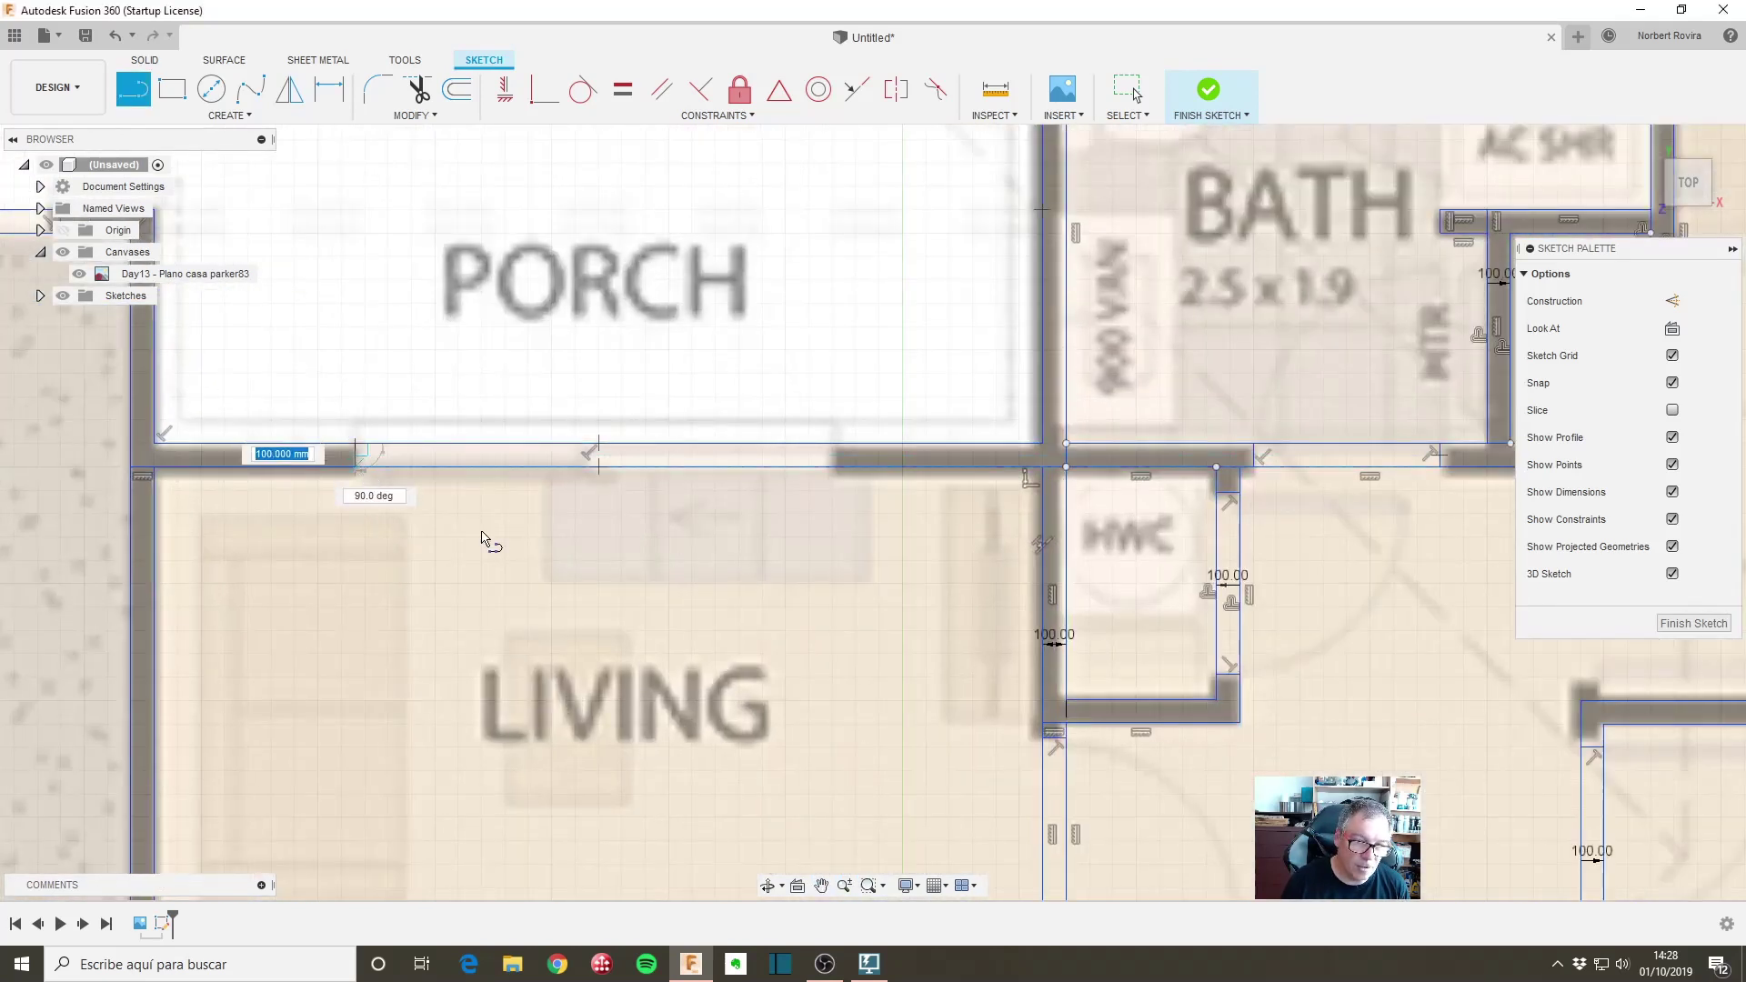
{"action": "key", "text": "Escape"}
{"action": "left_click", "coordinate": [837, 447]}
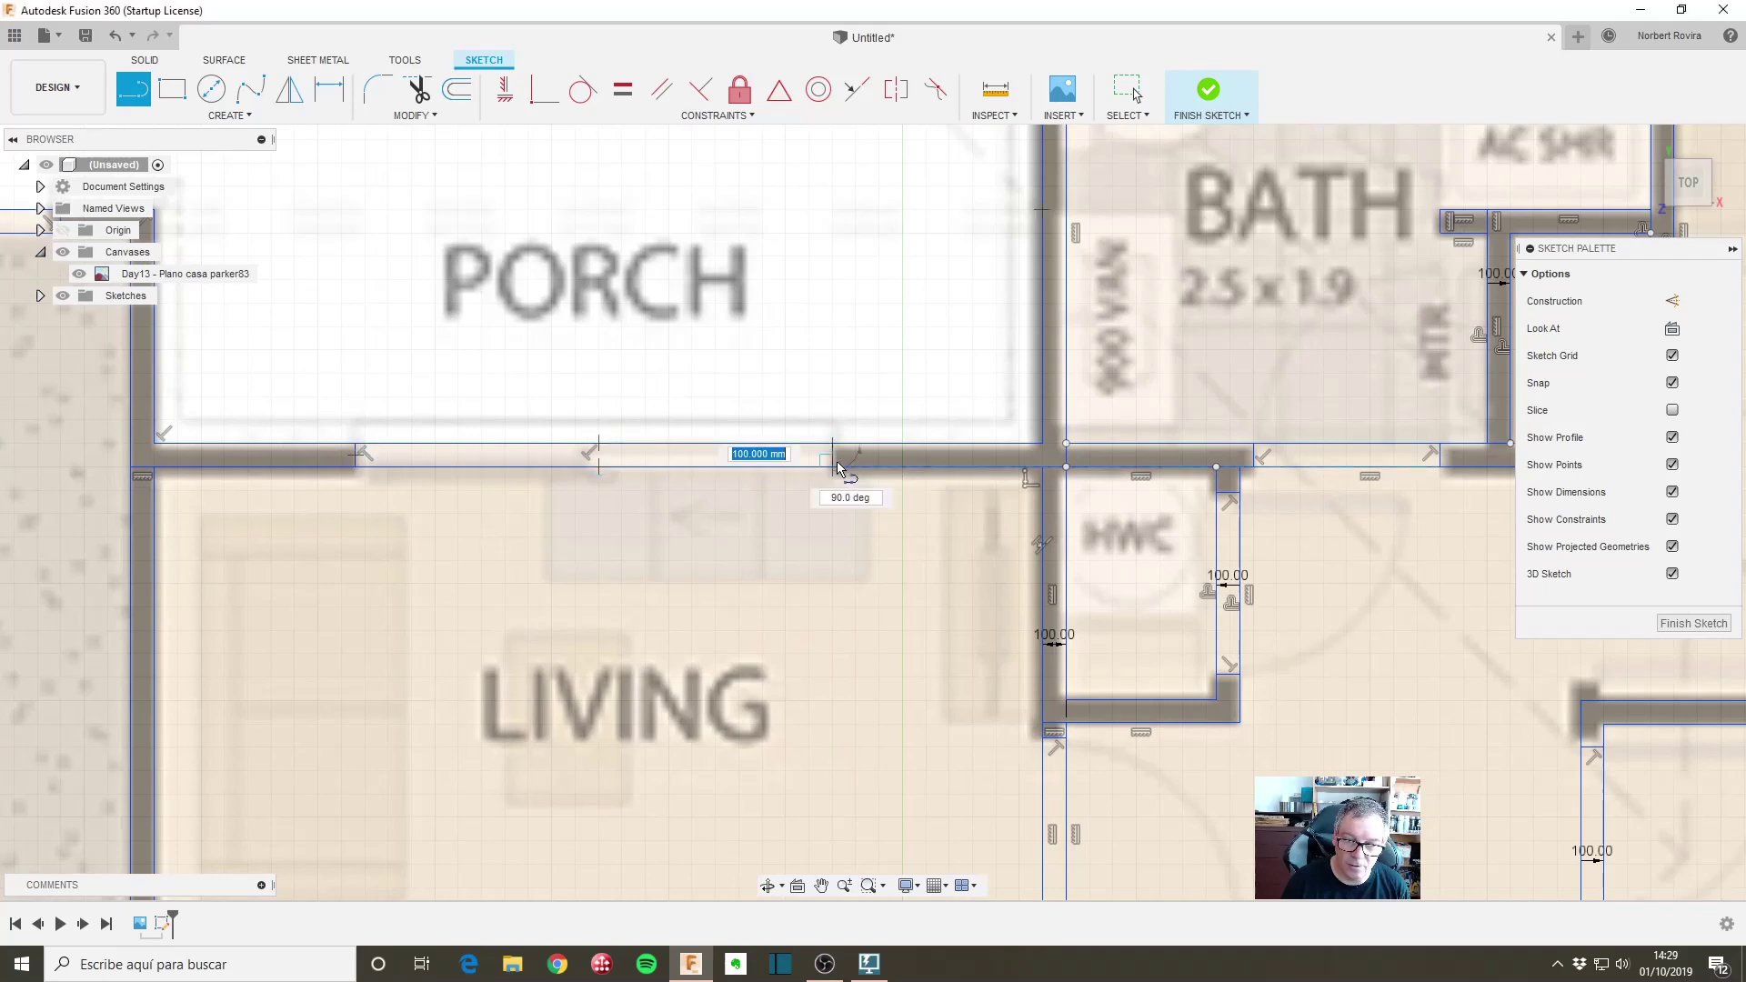
{"action": "key", "text": "Escape"}
Step: Draw a horizontal line along the top outer wall above BATH
{"action": "scroll", "coordinate": [812, 523], "scroll_direction": "down", "scroll_amount": 2}
{"action": "scroll", "coordinate": [810, 523], "scroll_direction": "down", "scroll_amount": 3}
{"action": "scroll", "coordinate": [670, 499], "scroll_direction": "up", "scroll_amount": 3}
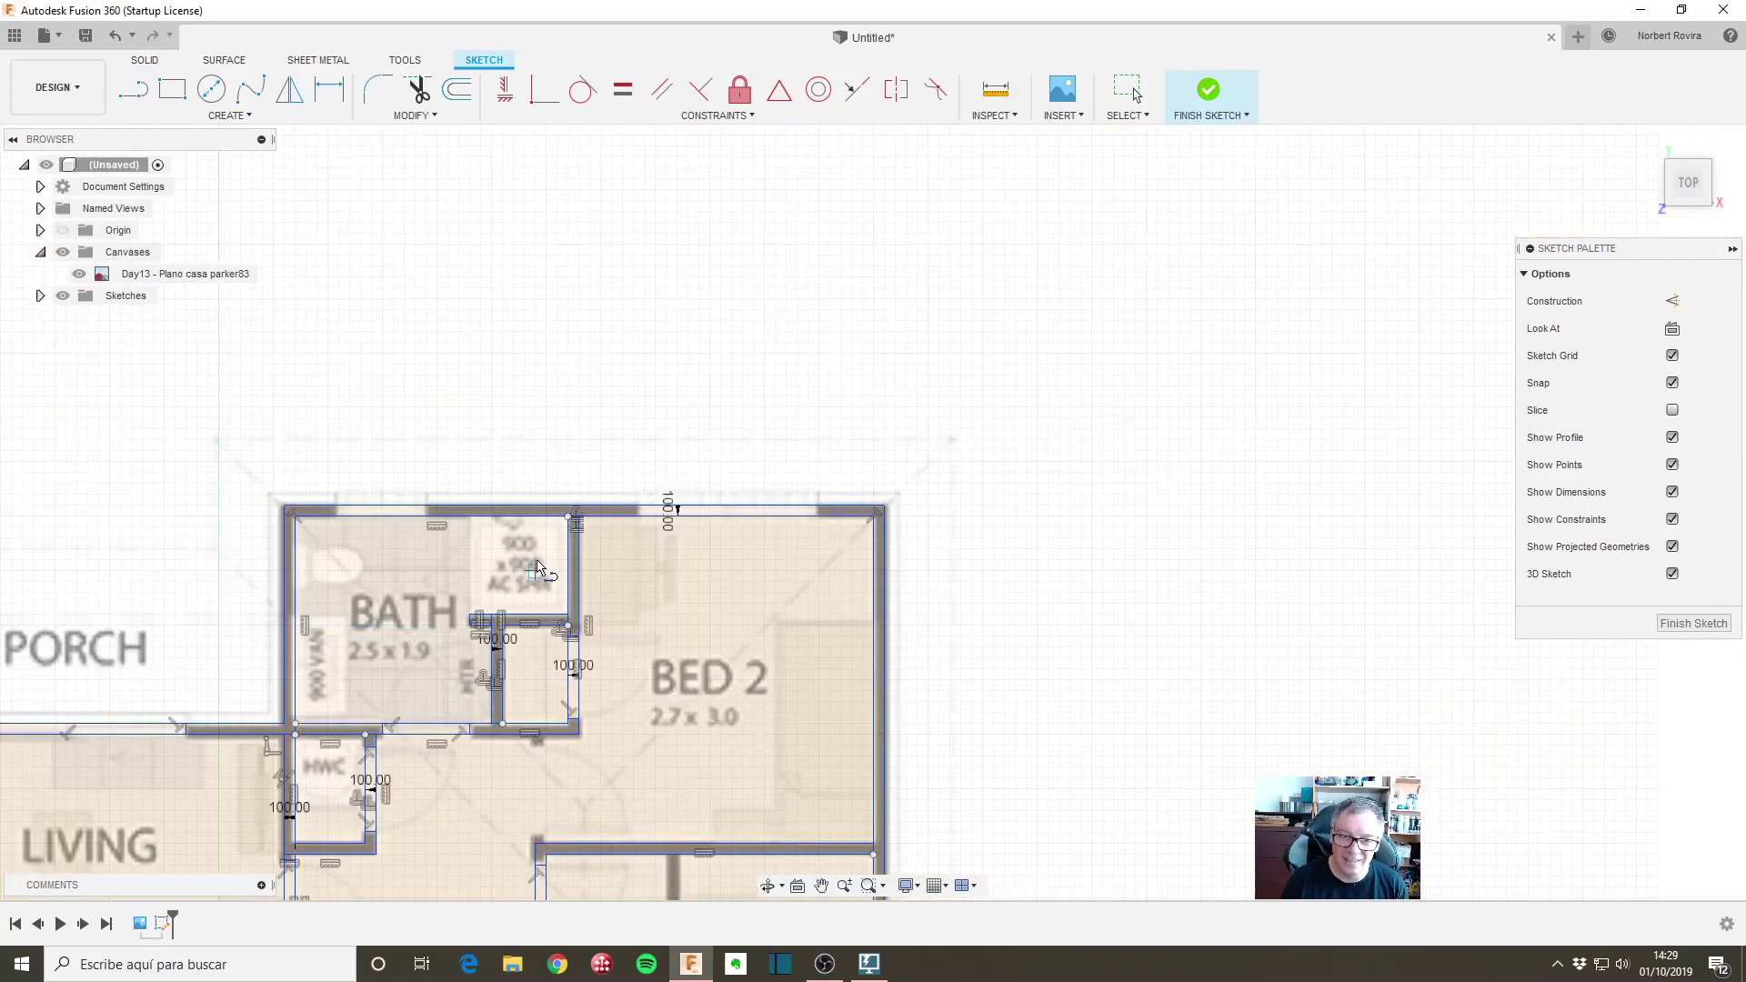
{"action": "scroll", "coordinate": [725, 494], "scroll_direction": "up", "scroll_amount": 2}
{"action": "scroll", "coordinate": [624, 522], "scroll_direction": "up", "scroll_amount": 1}
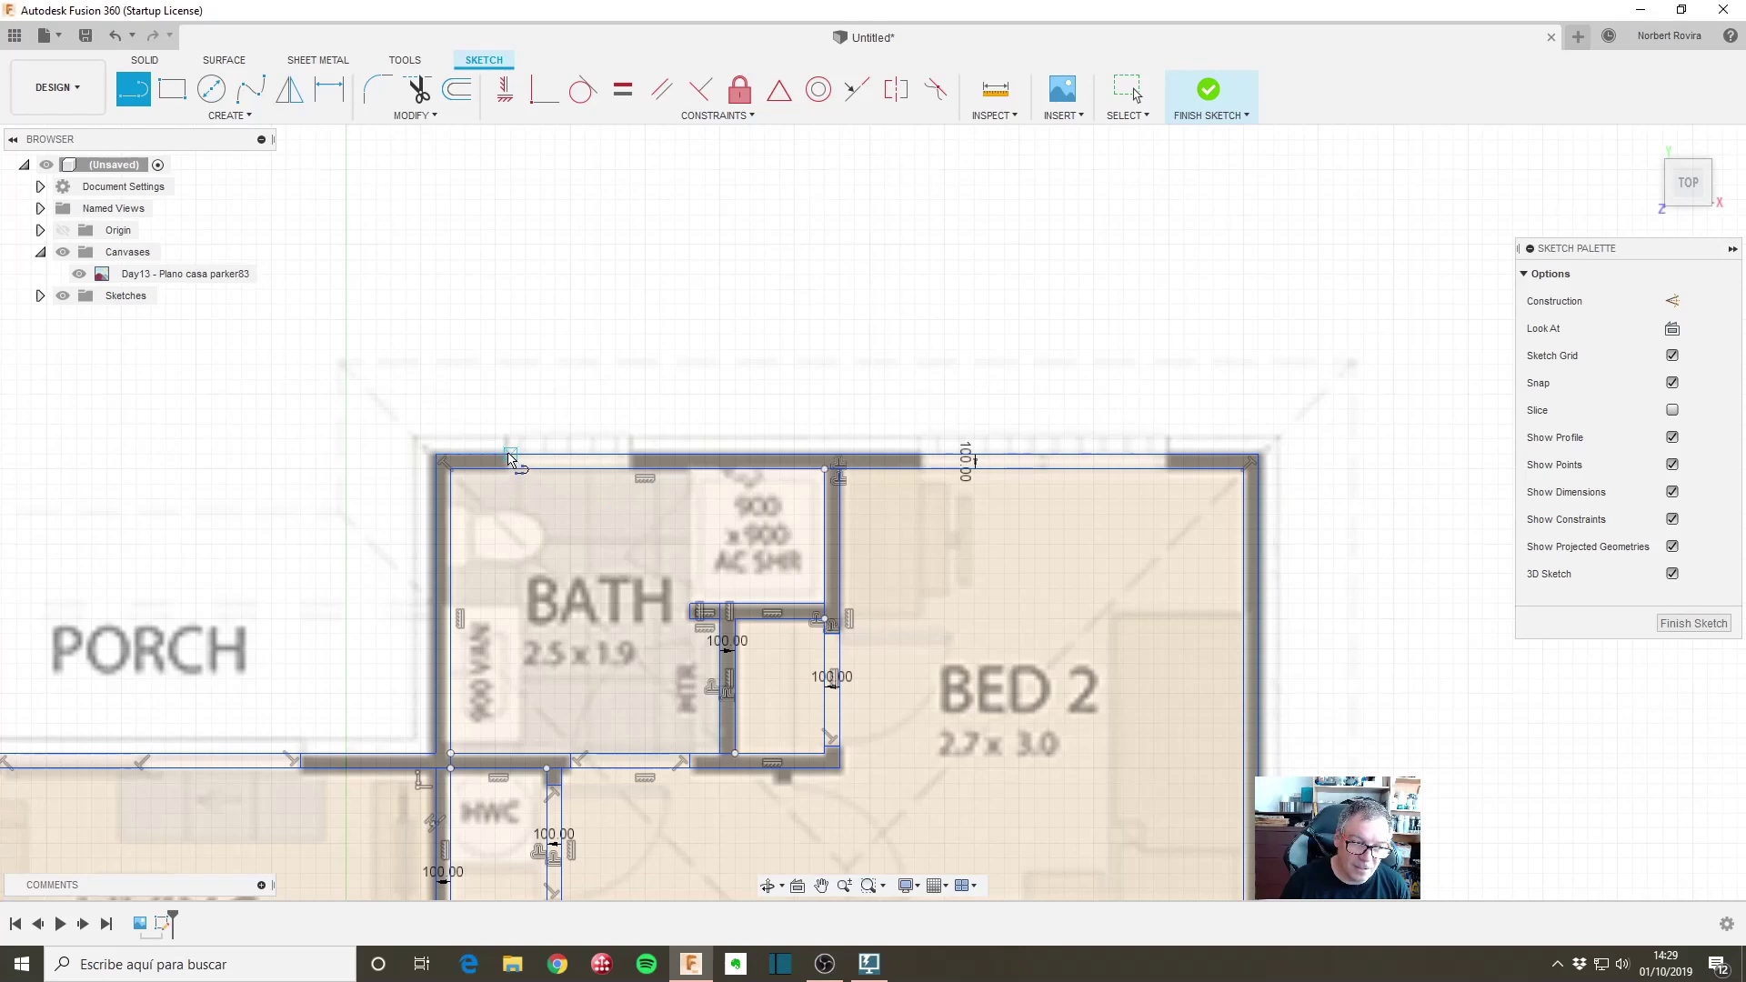
{"action": "left_click", "coordinate": [510, 458]}
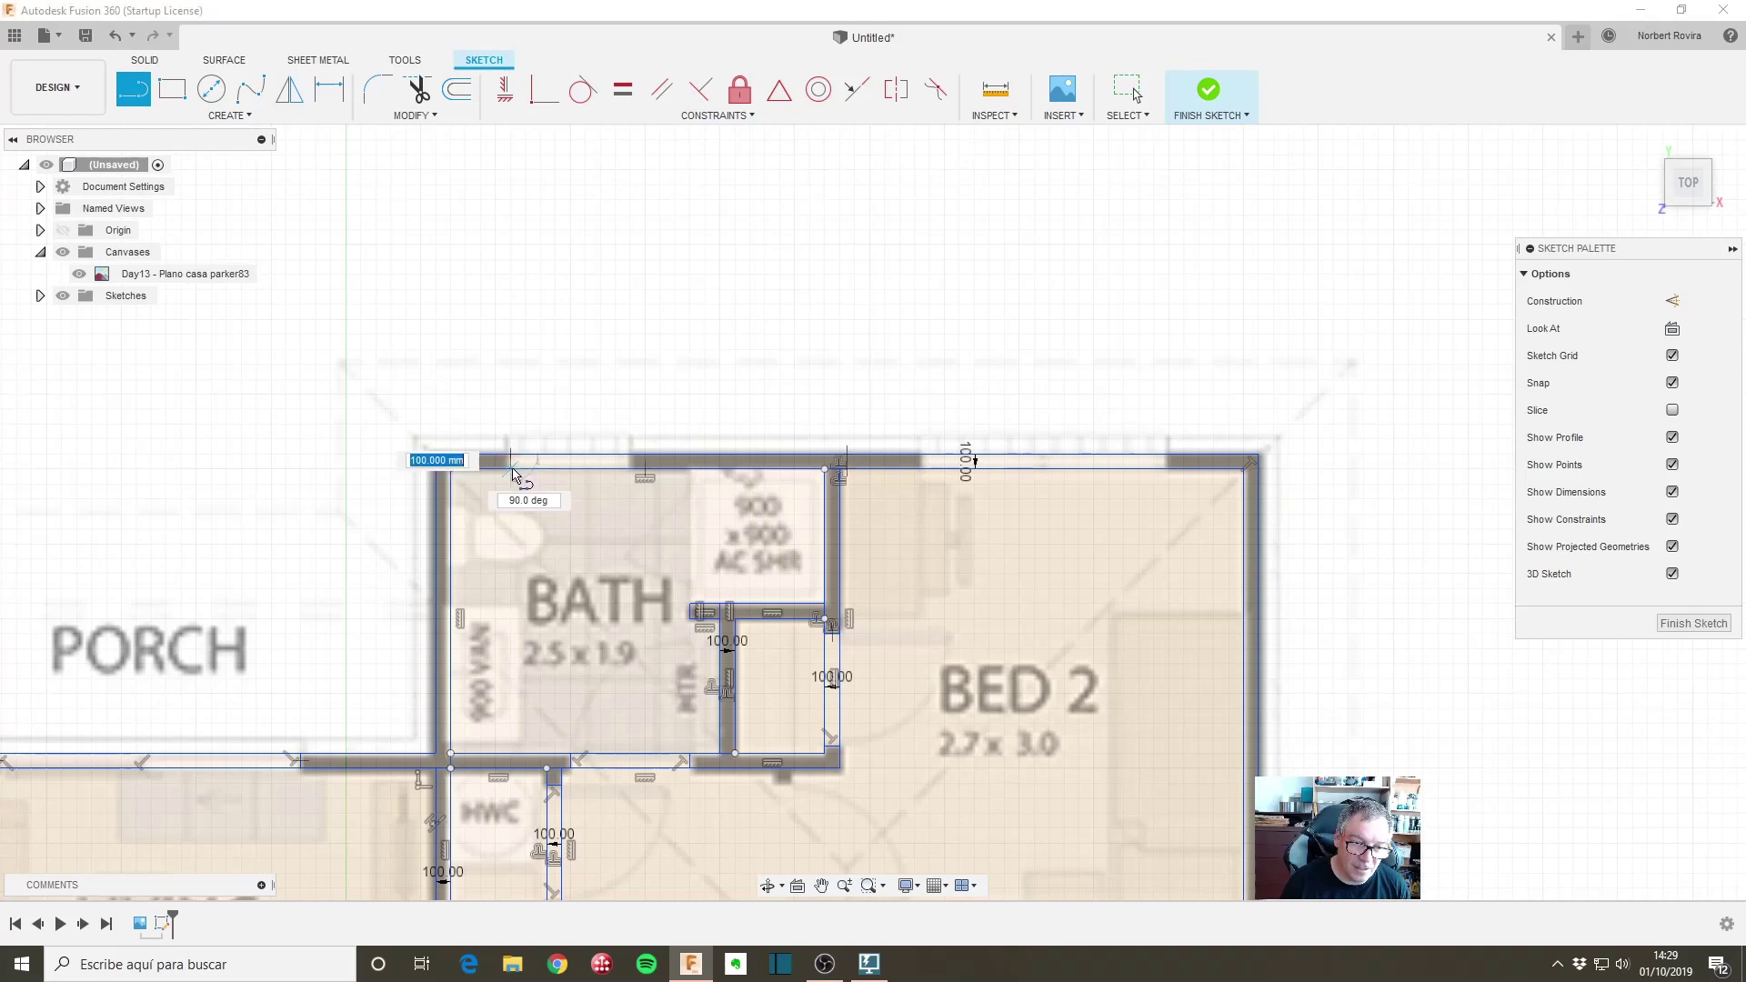
{"action": "left_click", "coordinate": [629, 455]}
{"action": "key", "text": "Escape"}
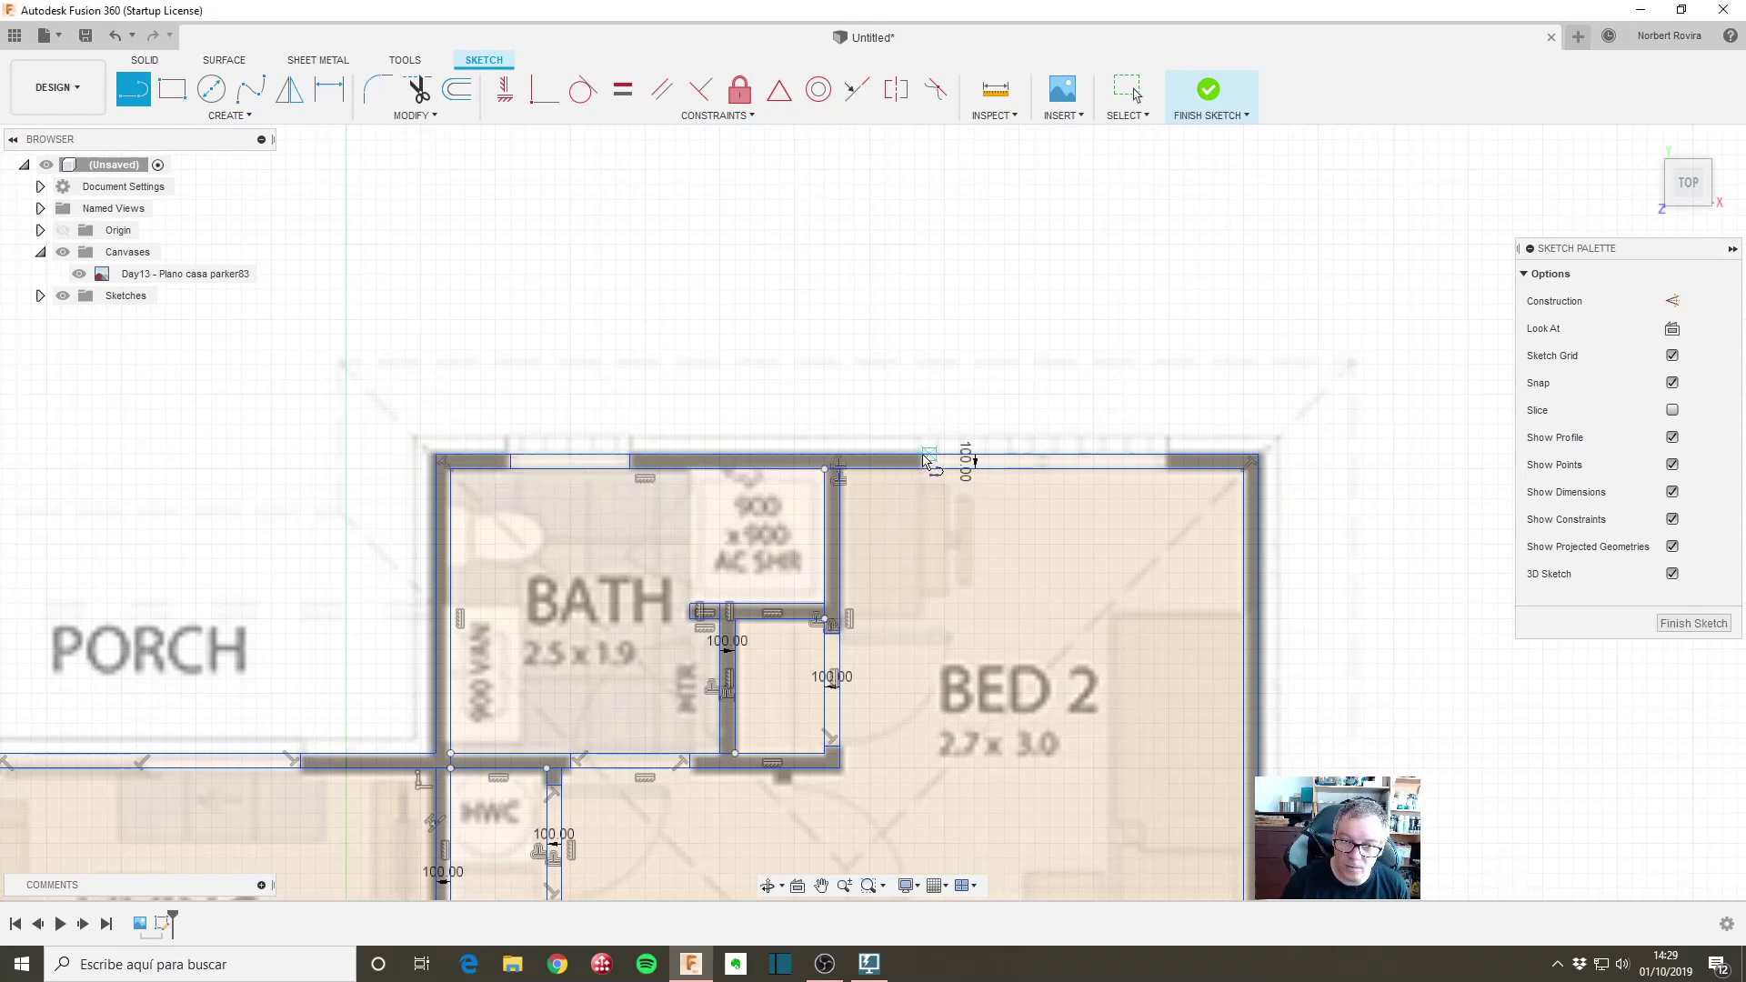
{"action": "scroll", "coordinate": [921, 462], "scroll_direction": "up", "scroll_amount": 2}
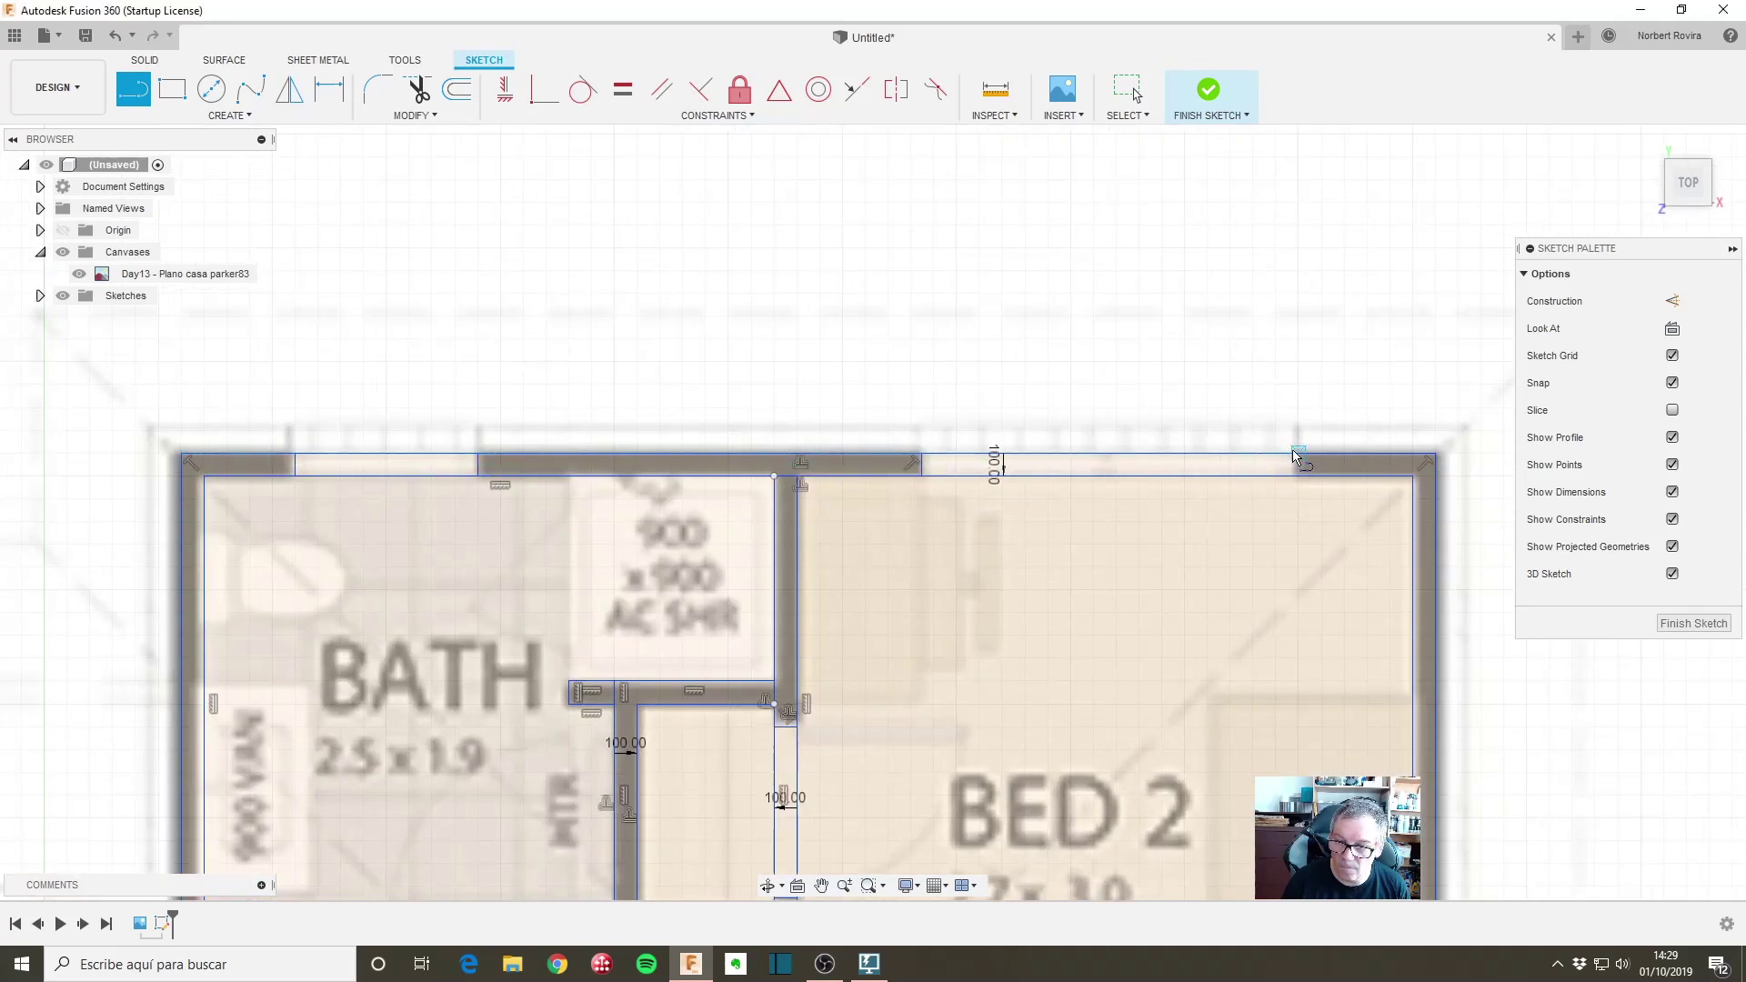
Step: Zoom out and pan to fit the whole plan, from garage to Bed 2, with the Line tool active
{"action": "scroll", "coordinate": [1159, 702], "scroll_direction": "down", "scroll_amount": 4}
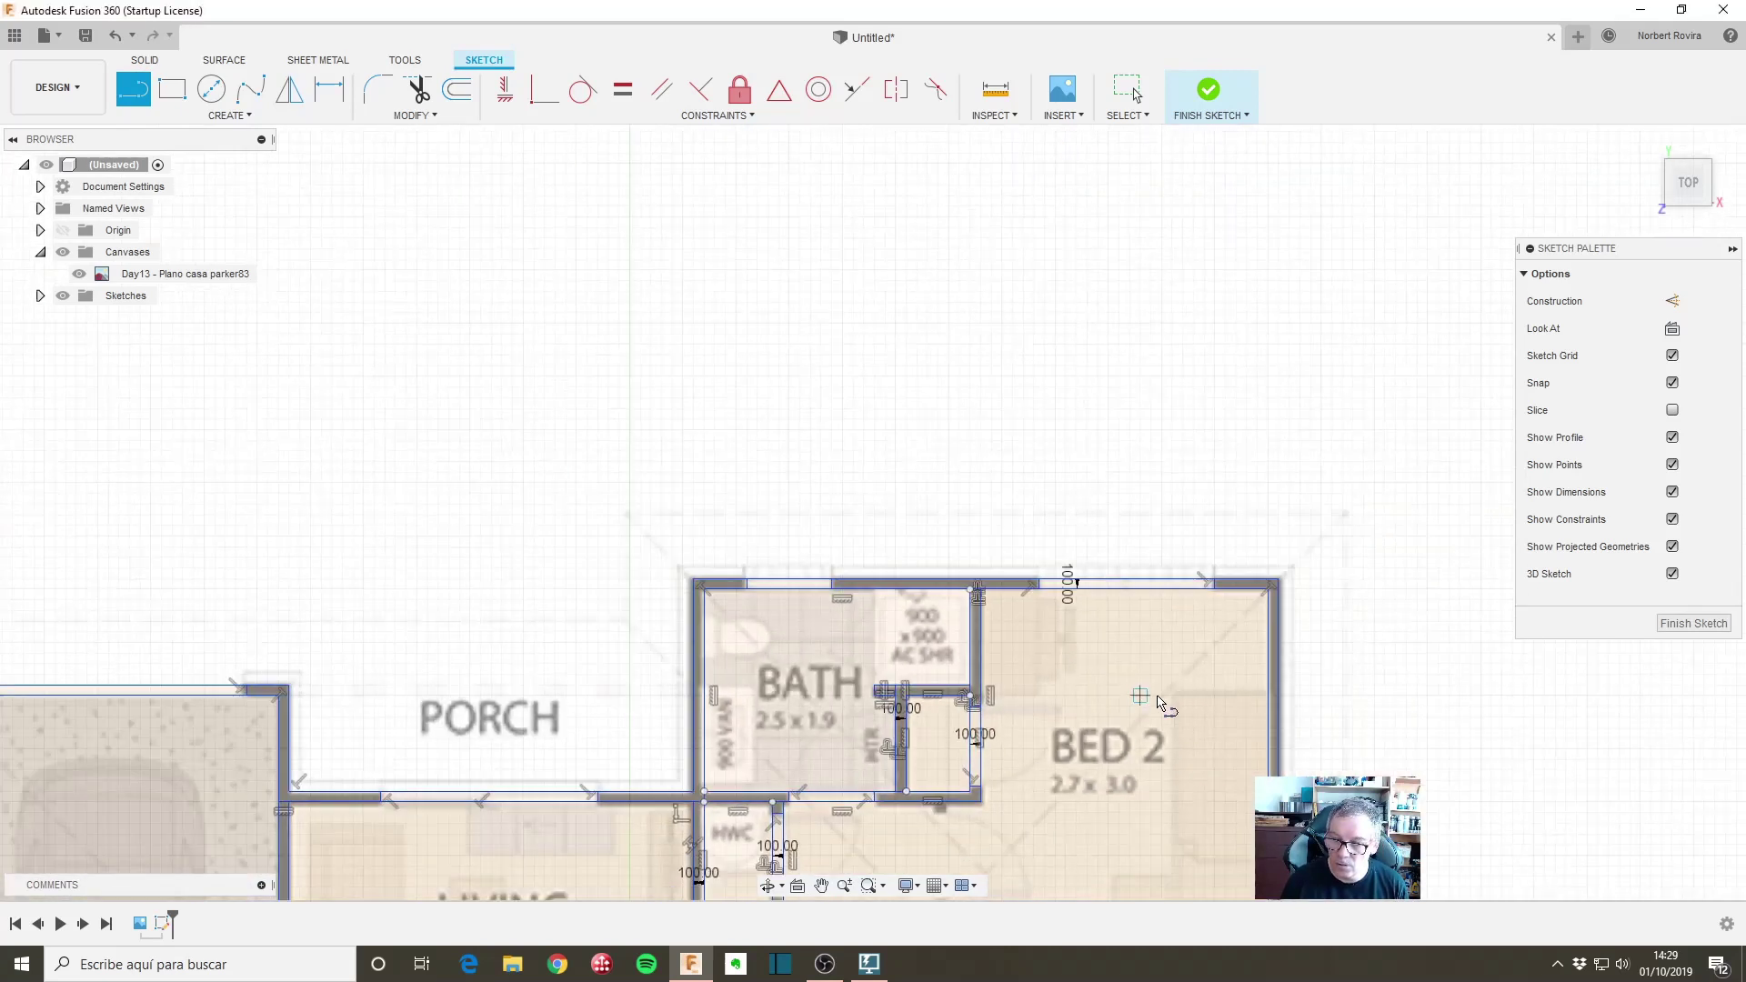
{"action": "scroll", "coordinate": [1200, 619], "scroll_direction": "down", "scroll_amount": 1}
{"action": "middle_click_drag", "start_coordinate": [1251, 496], "coordinate": [1228, 409]}
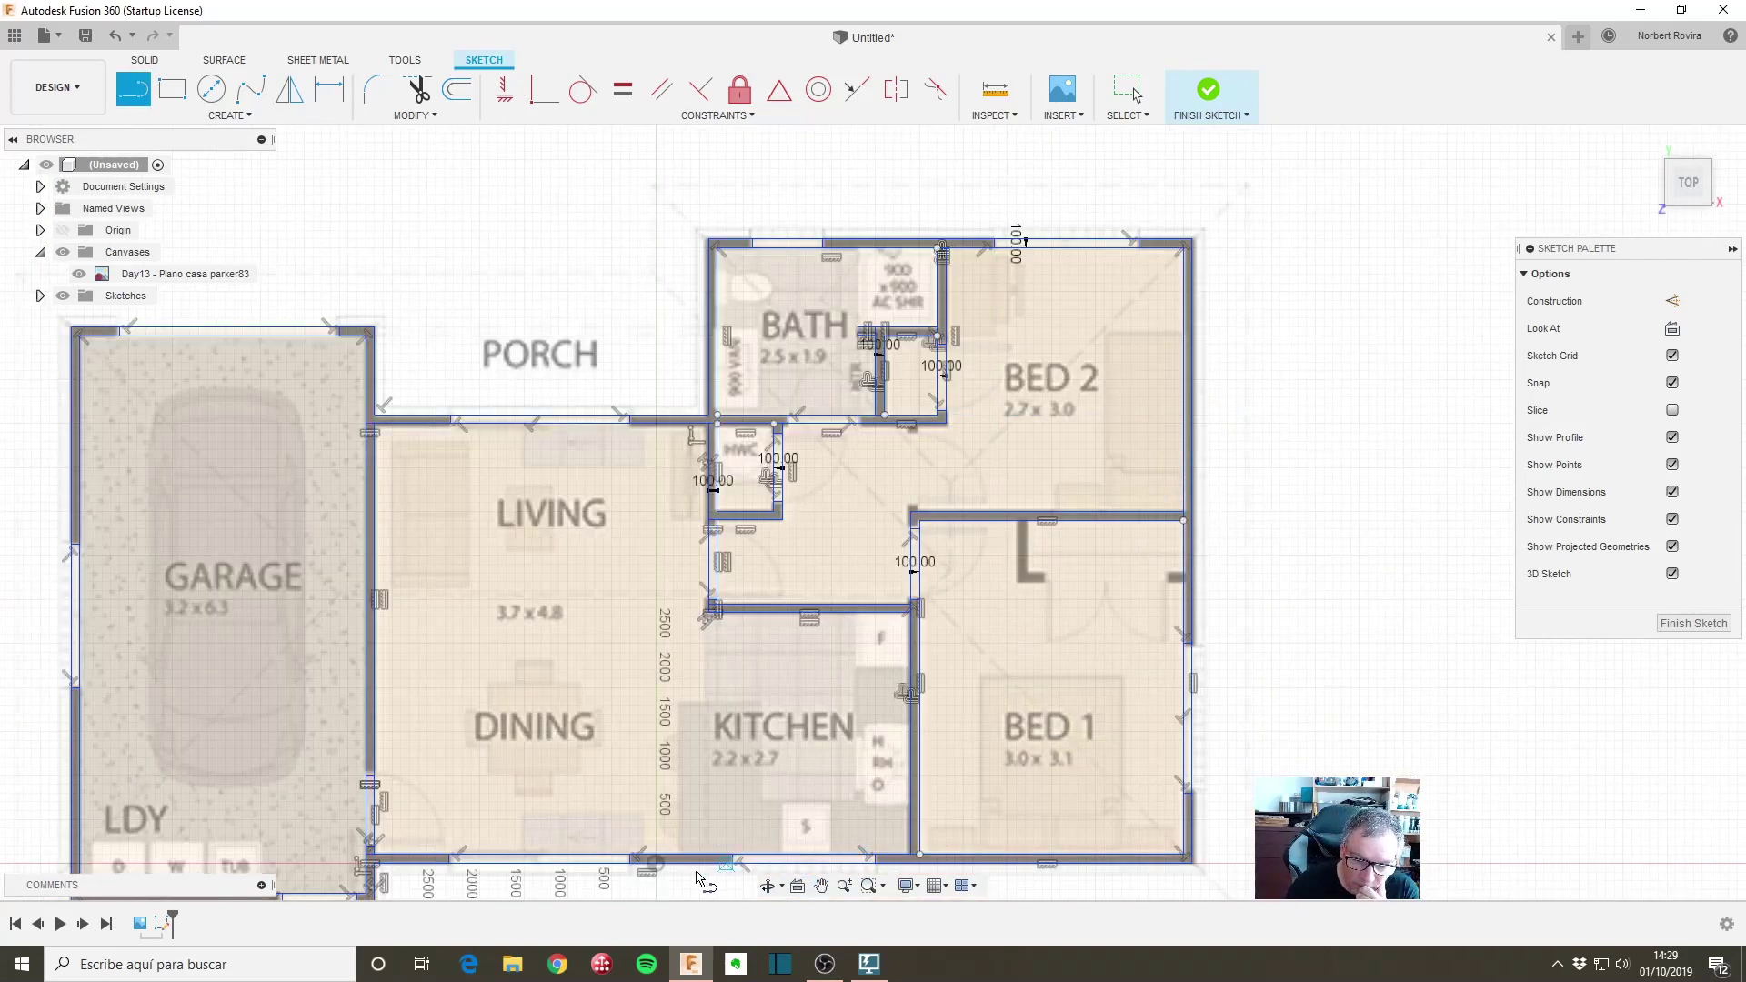
{"action": "middle_click_drag", "start_coordinate": [405, 612], "coordinate": [569, 556]}
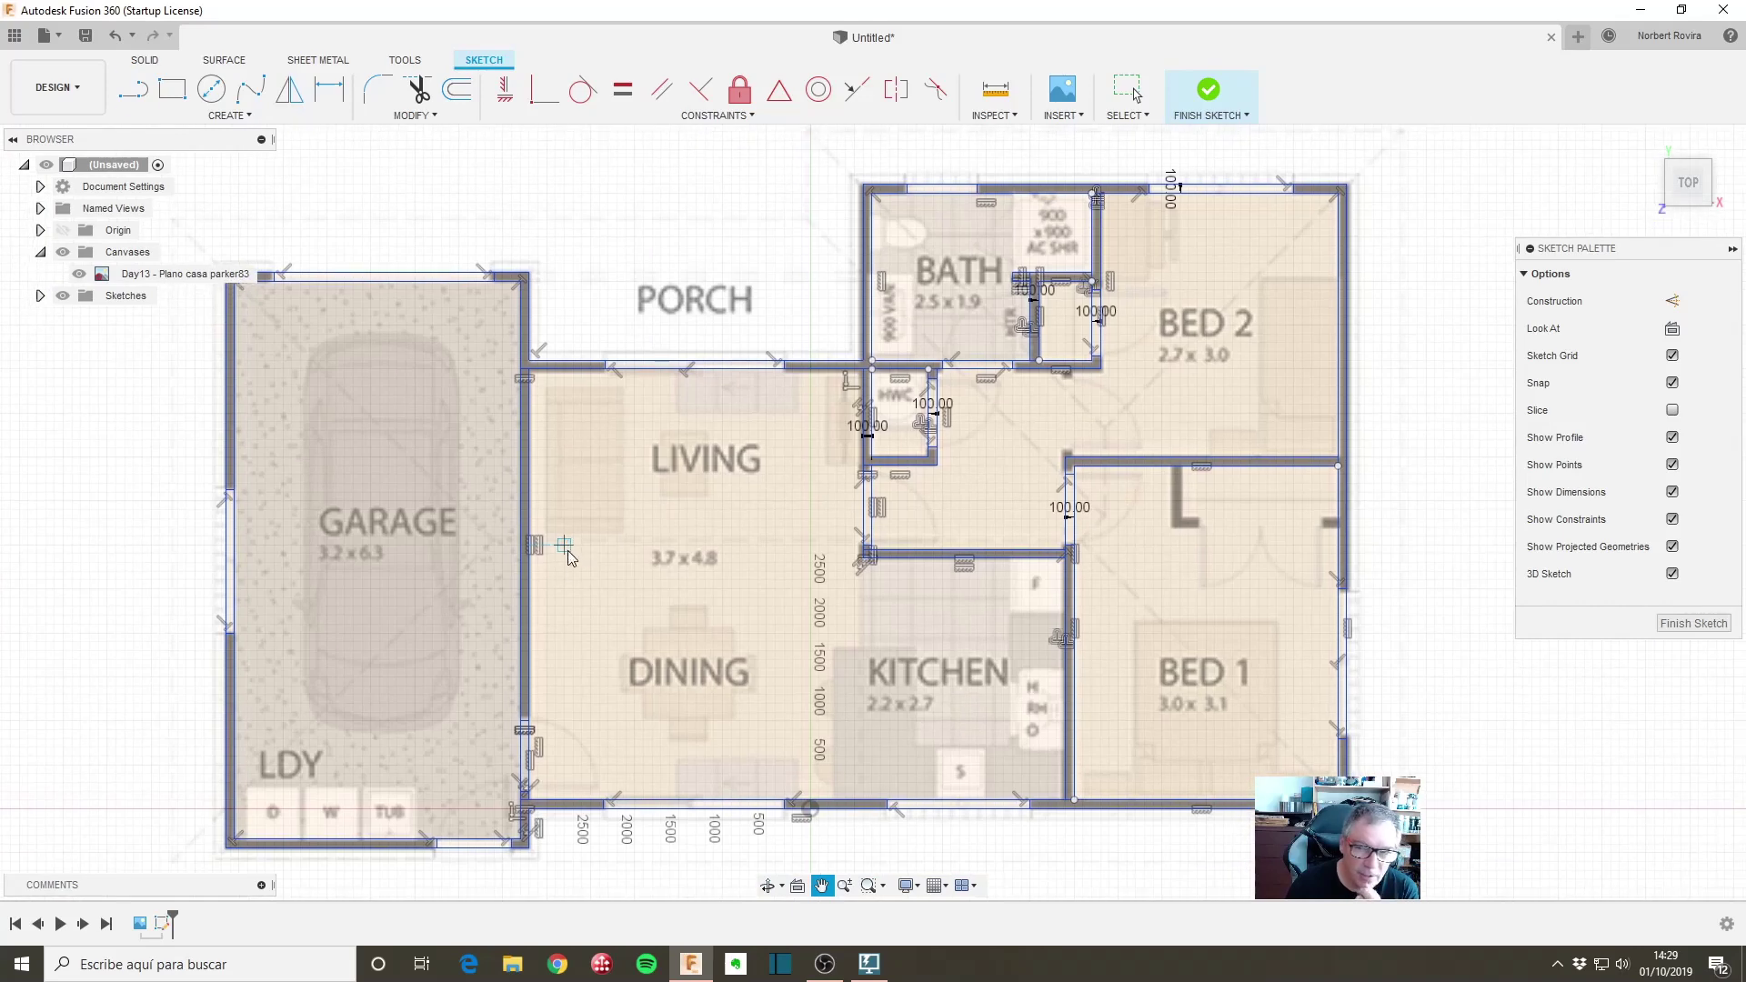
{"action": "key", "text": "l"}
{"action": "scroll", "coordinate": [636, 581], "scroll_direction": "up", "scroll_amount": 3}
{"action": "scroll", "coordinate": [772, 637], "scroll_direction": "down", "scroll_amount": 4}
{"action": "scroll", "coordinate": [818, 673], "scroll_direction": "down", "scroll_amount": 2}
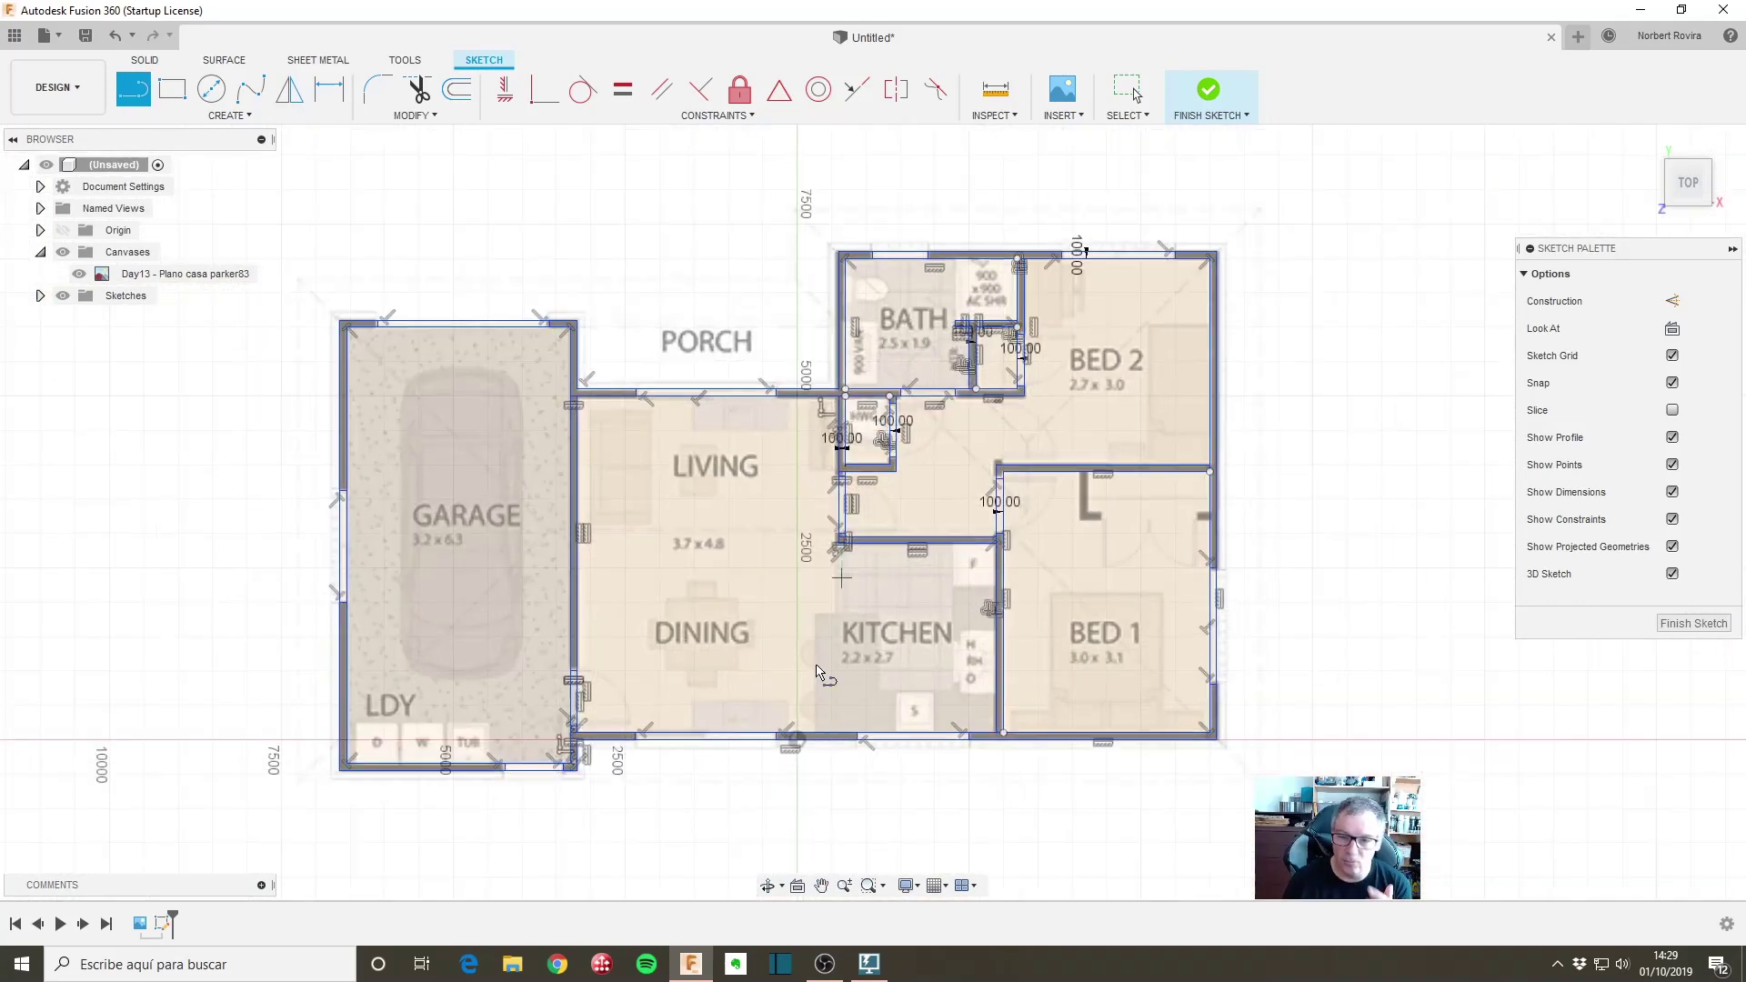
{"action": "scroll", "coordinate": [819, 691], "scroll_direction": "down", "scroll_amount": 1}
{"action": "scroll", "coordinate": [882, 814], "scroll_direction": "down", "scroll_amount": 1}
{"action": "scroll", "coordinate": [826, 802], "scroll_direction": "down", "scroll_amount": 2}
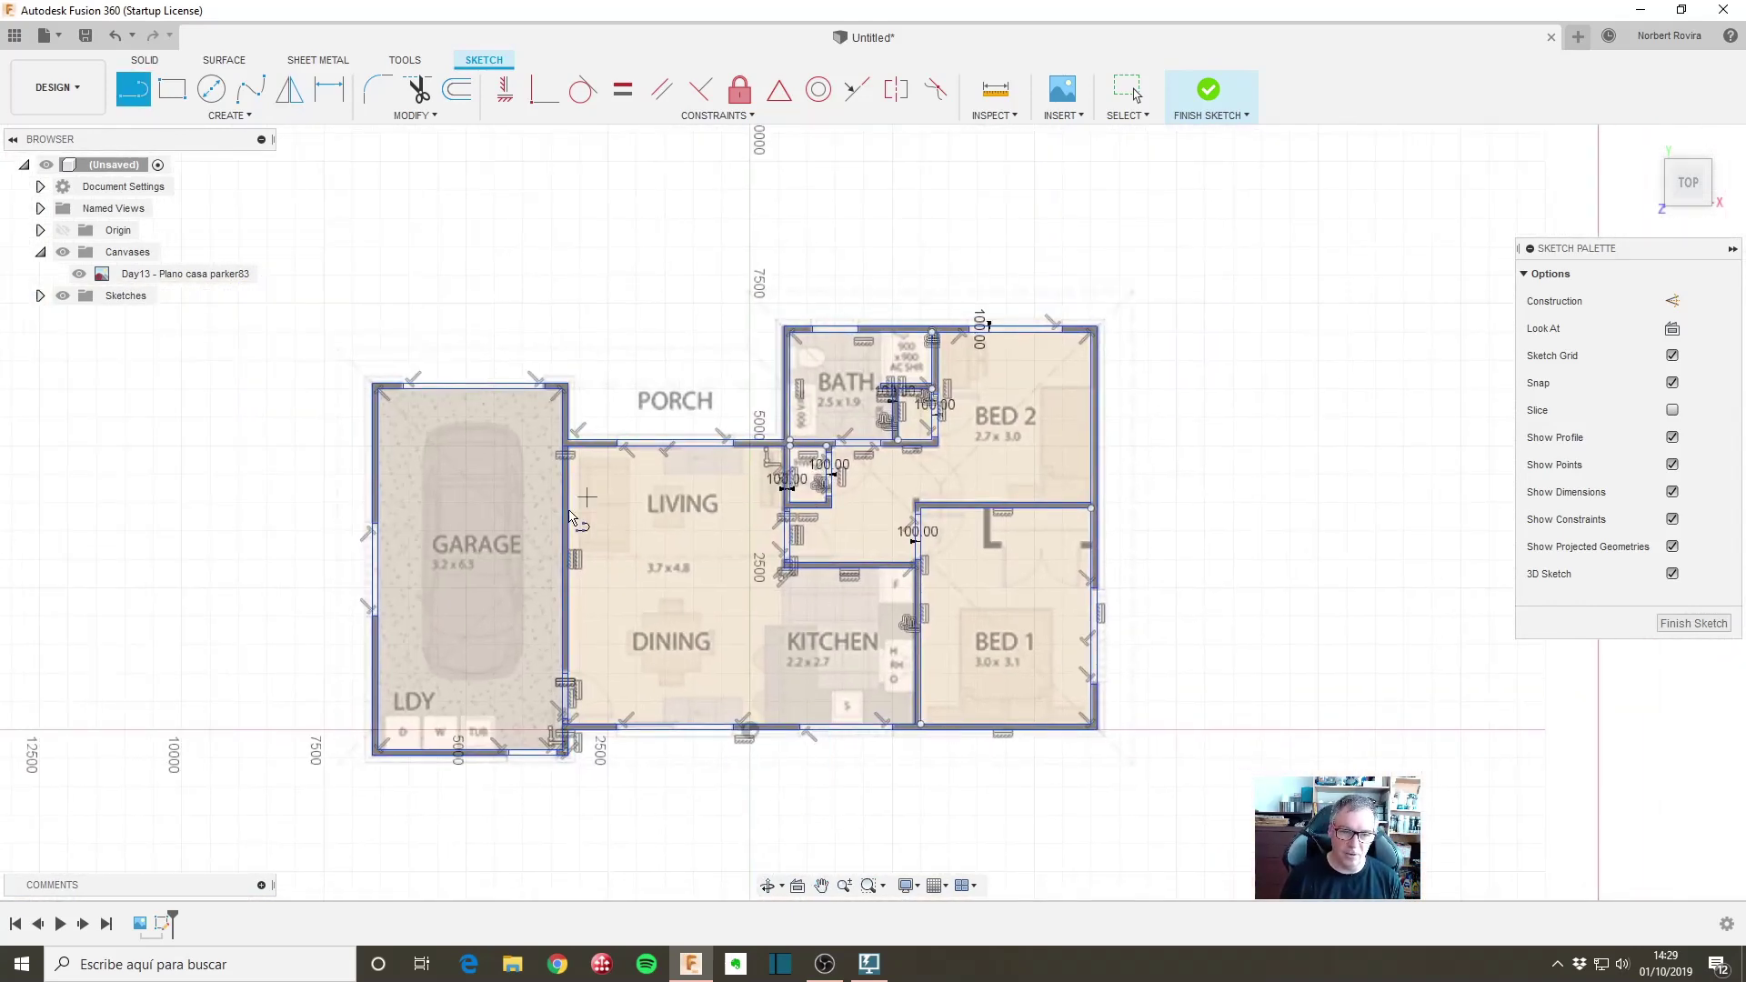
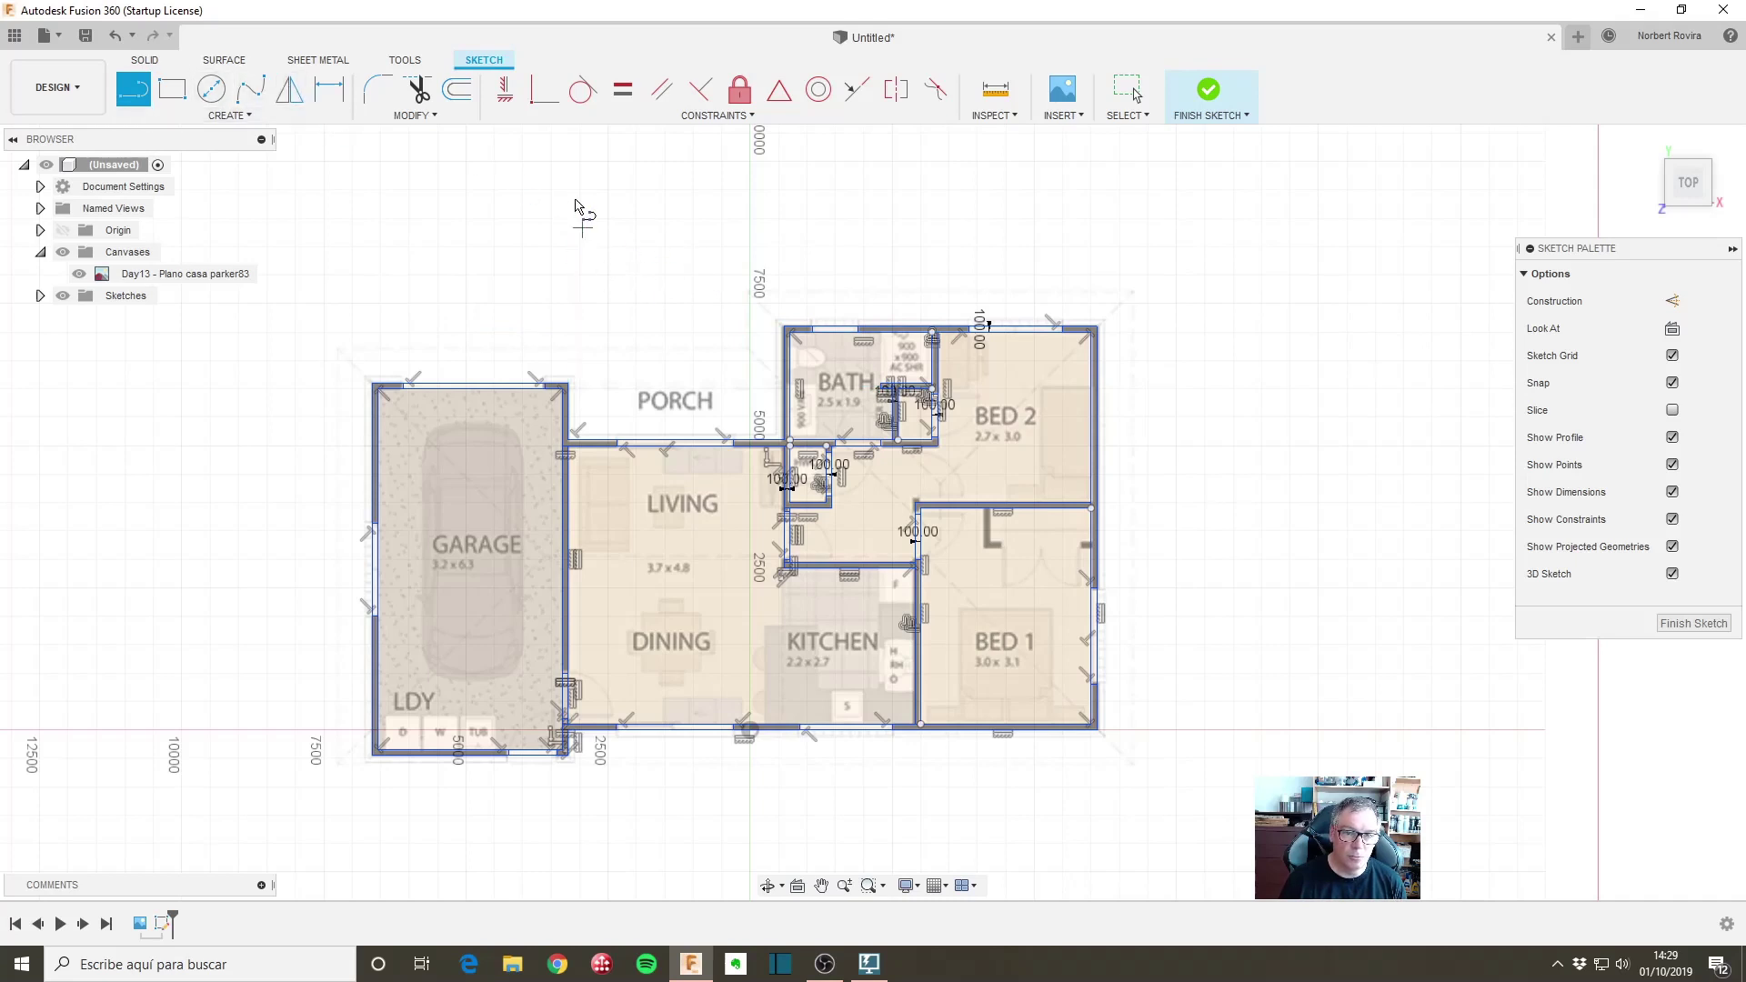
Step: Offset the outer wall chain 1 m outward to outline the base slab edge
{"action": "left_click", "coordinate": [457, 88]}
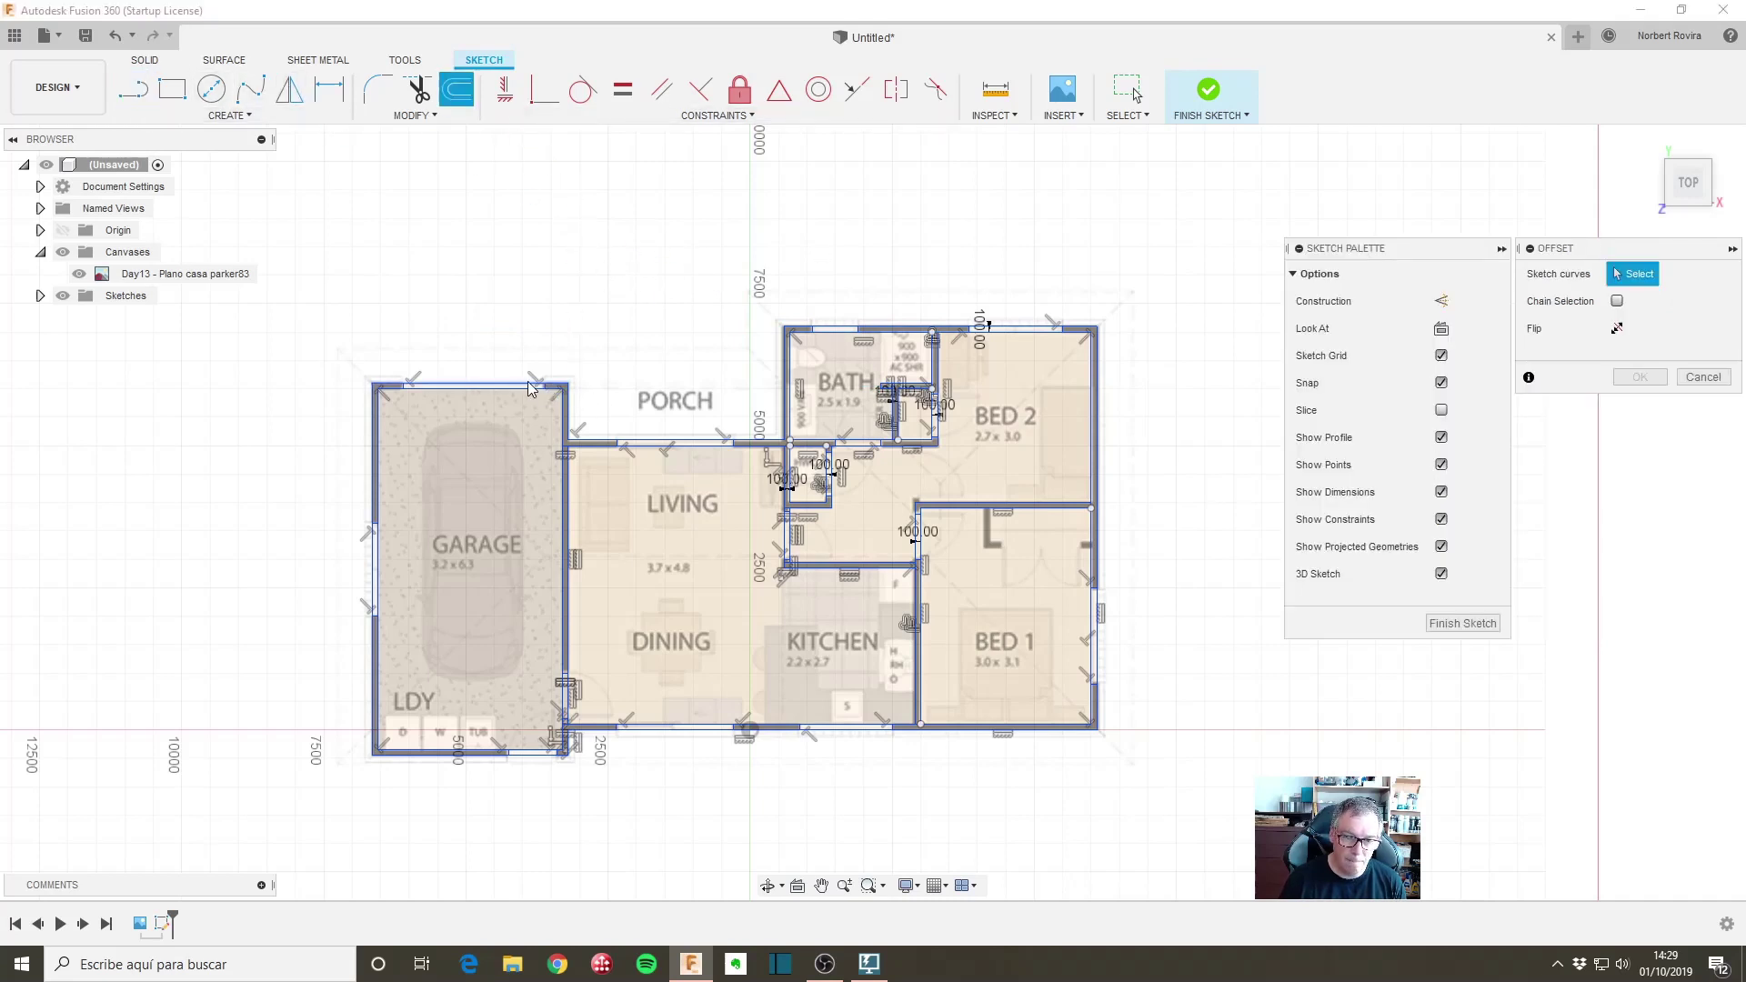
{"action": "left_click", "coordinate": [930, 328]}
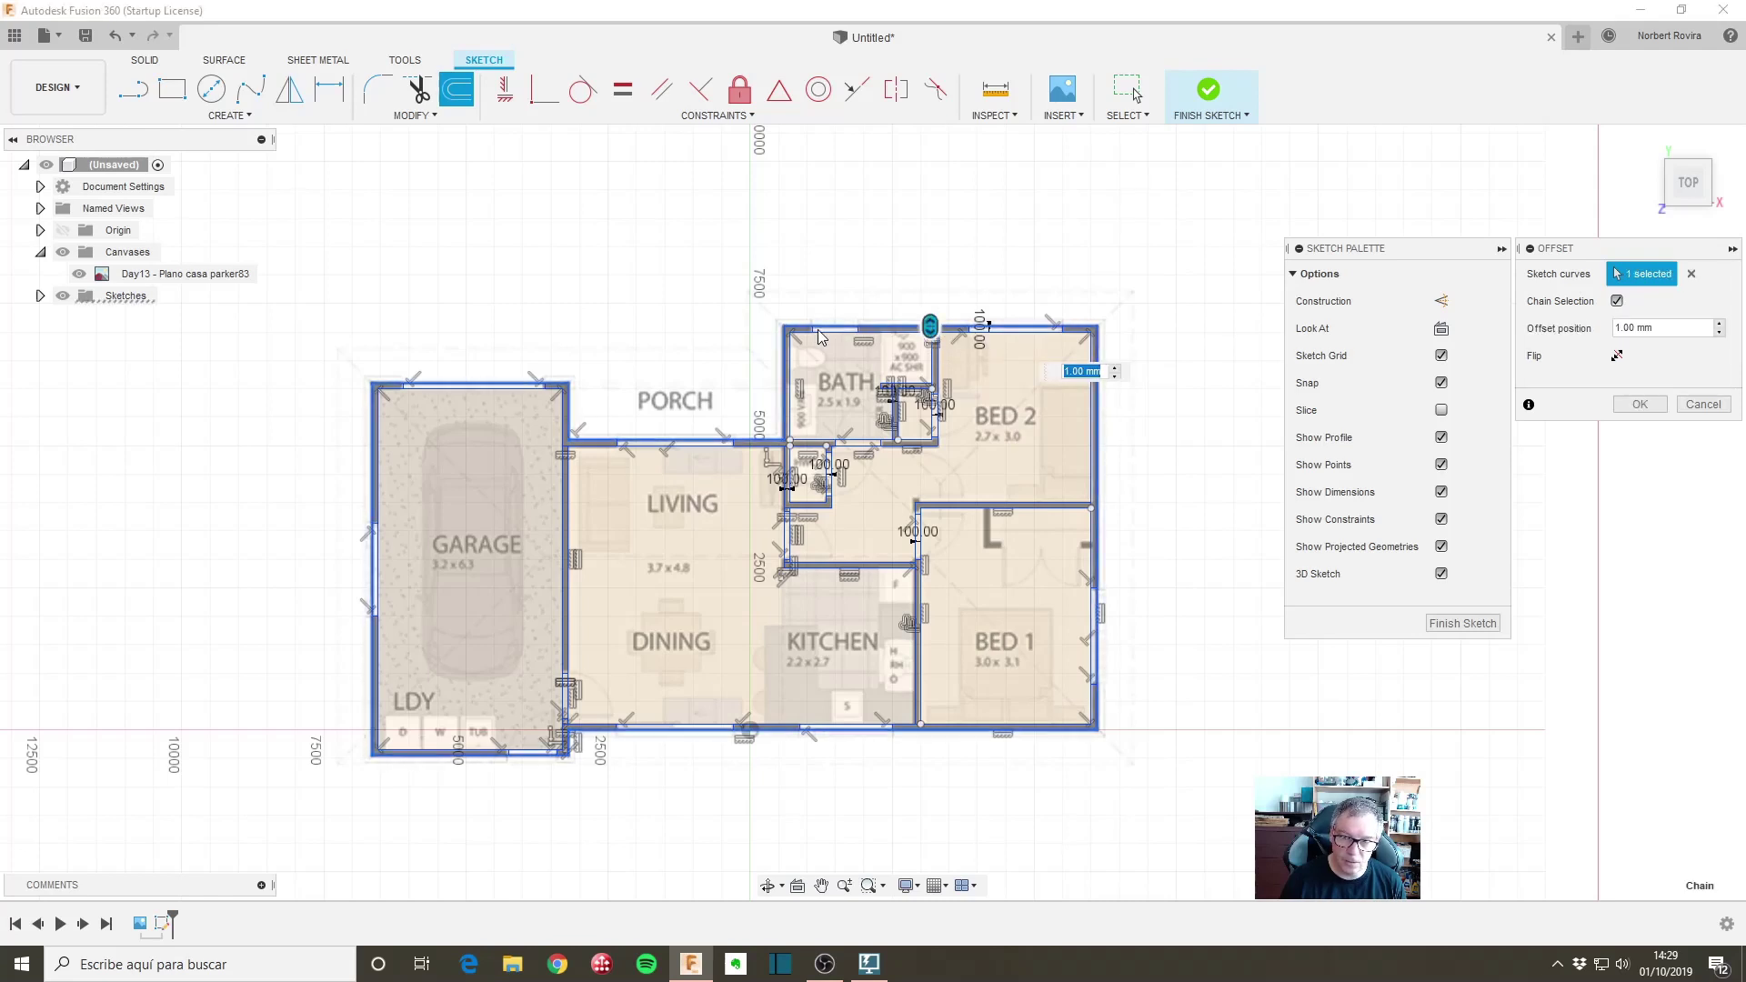
{"action": "left_click_drag", "start_coordinate": [930, 325], "coordinate": [932, 289]}
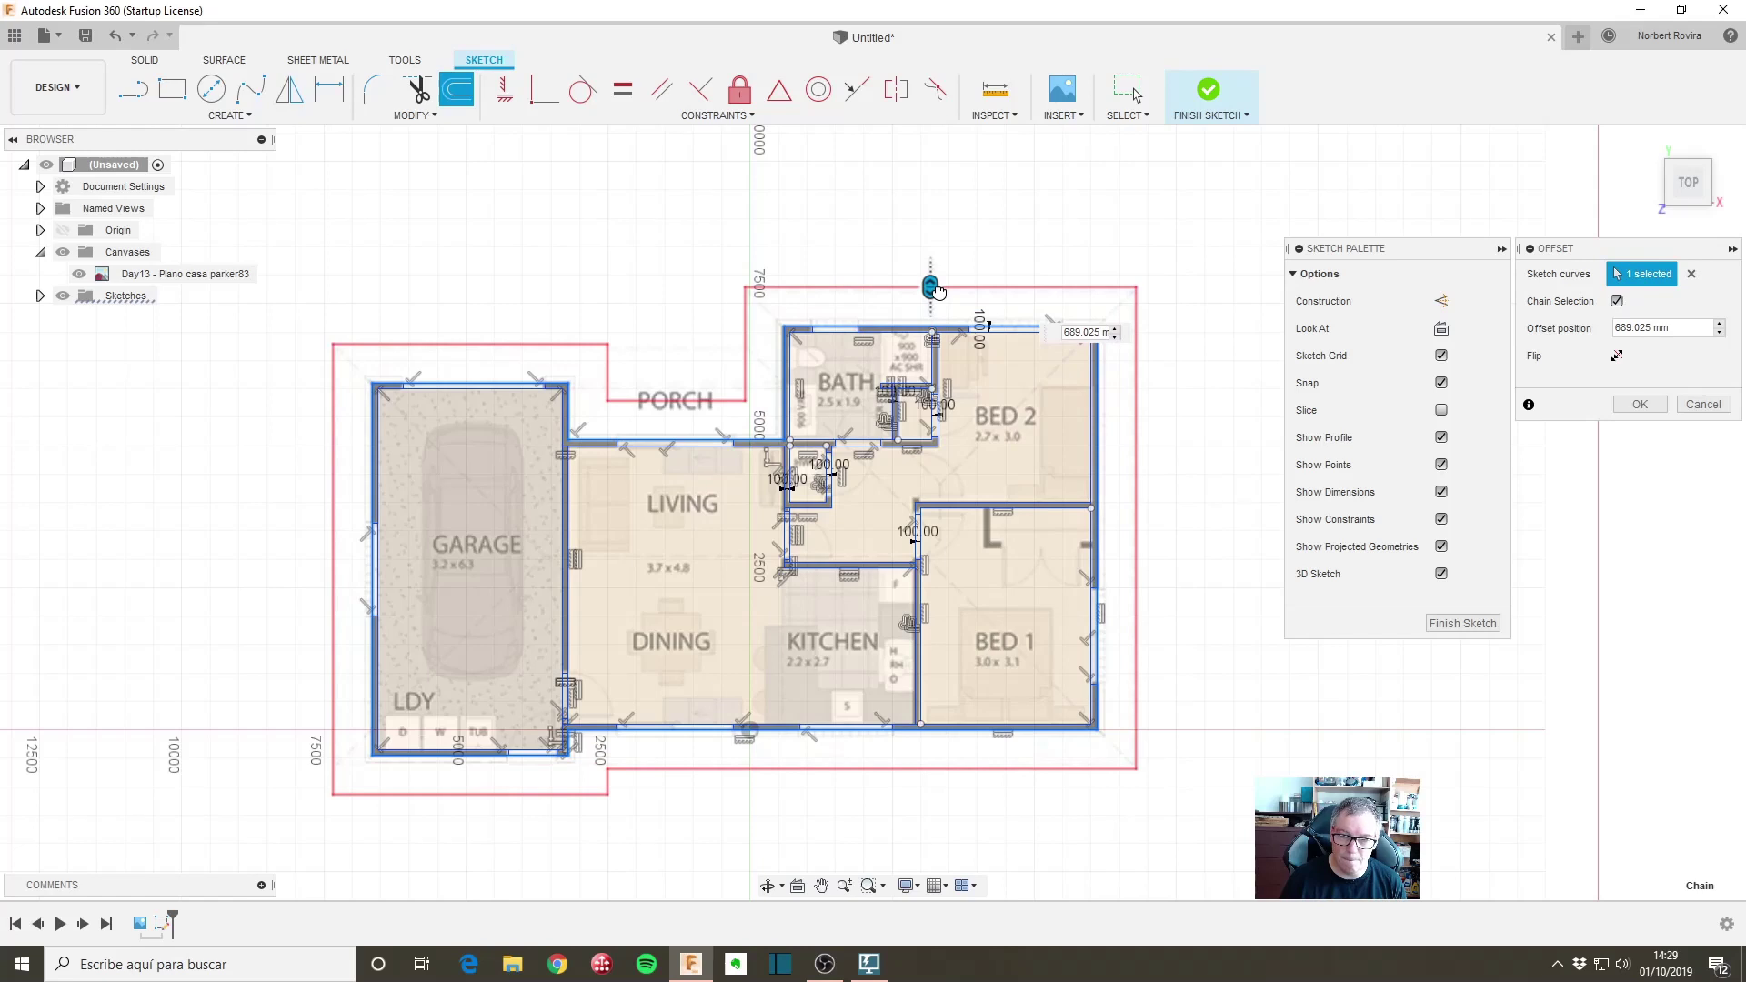
{"action": "left_click_drag", "start_coordinate": [935, 289], "coordinate": [935, 282]}
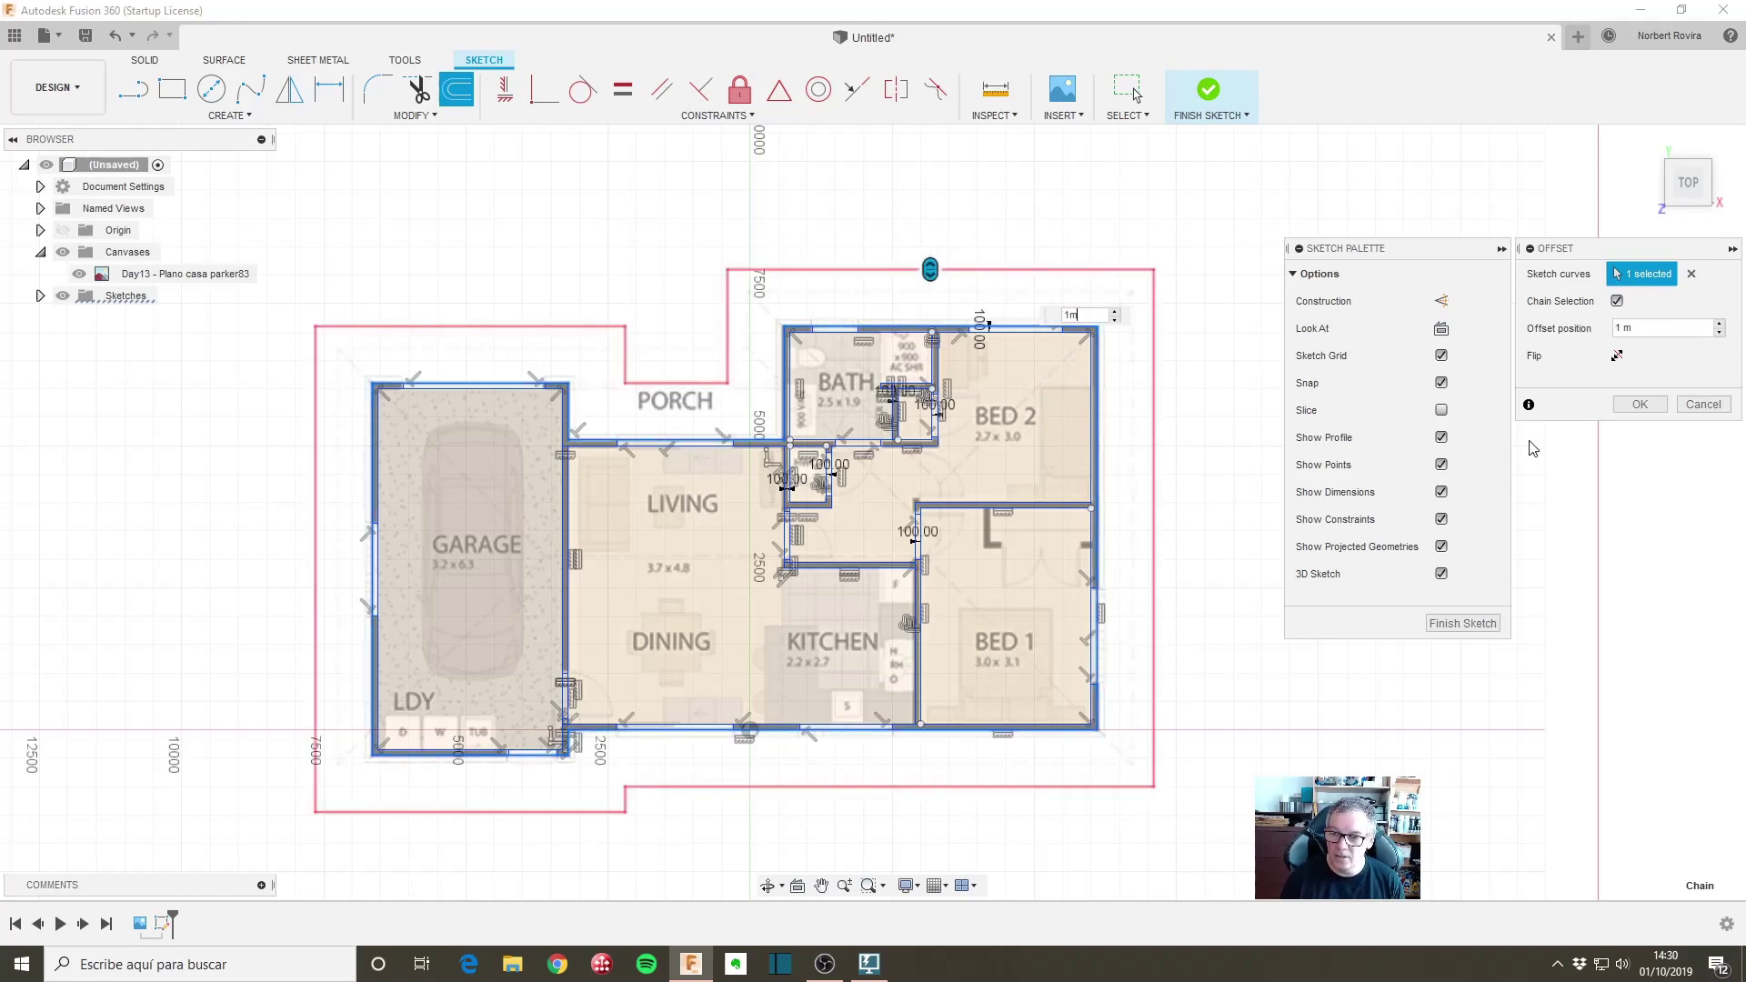
{"action": "left_click", "coordinate": [1639, 403]}
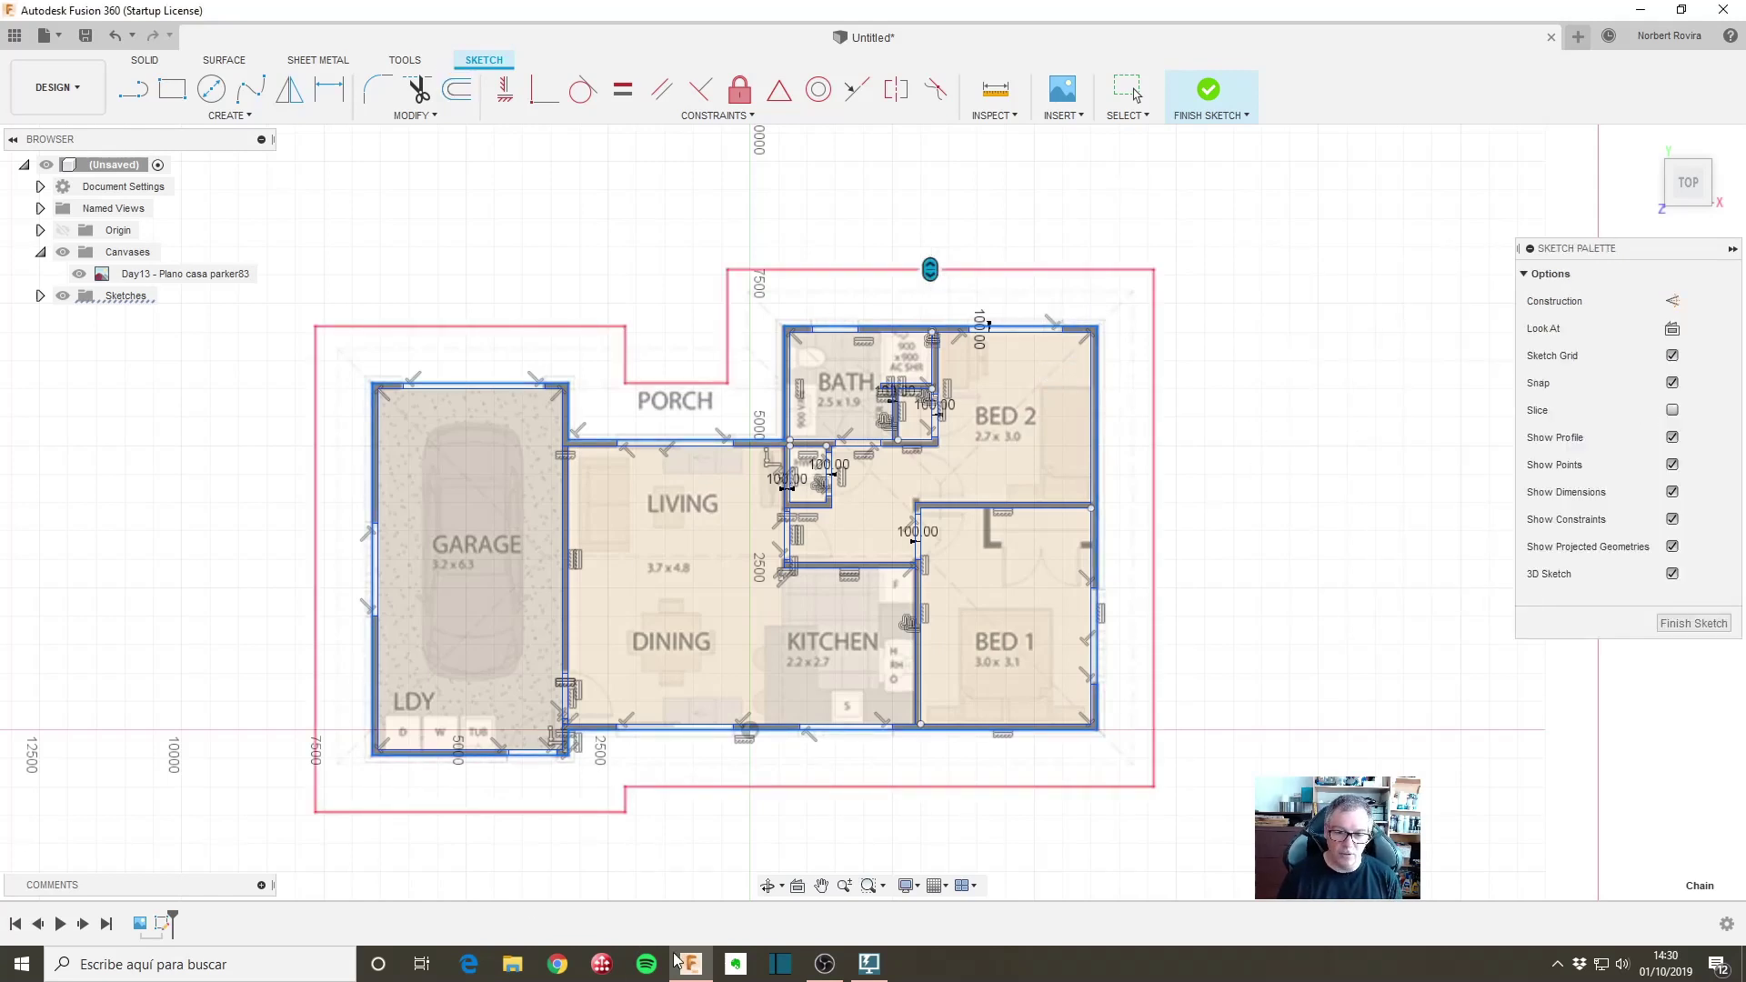
Step: Finish the floor-plan sketch and orbit, pan and zoom to inspect the plan
{"action": "left_click", "coordinate": [1693, 623]}
{"action": "scroll", "coordinate": [838, 720], "scroll_direction": "down", "scroll_amount": 1}
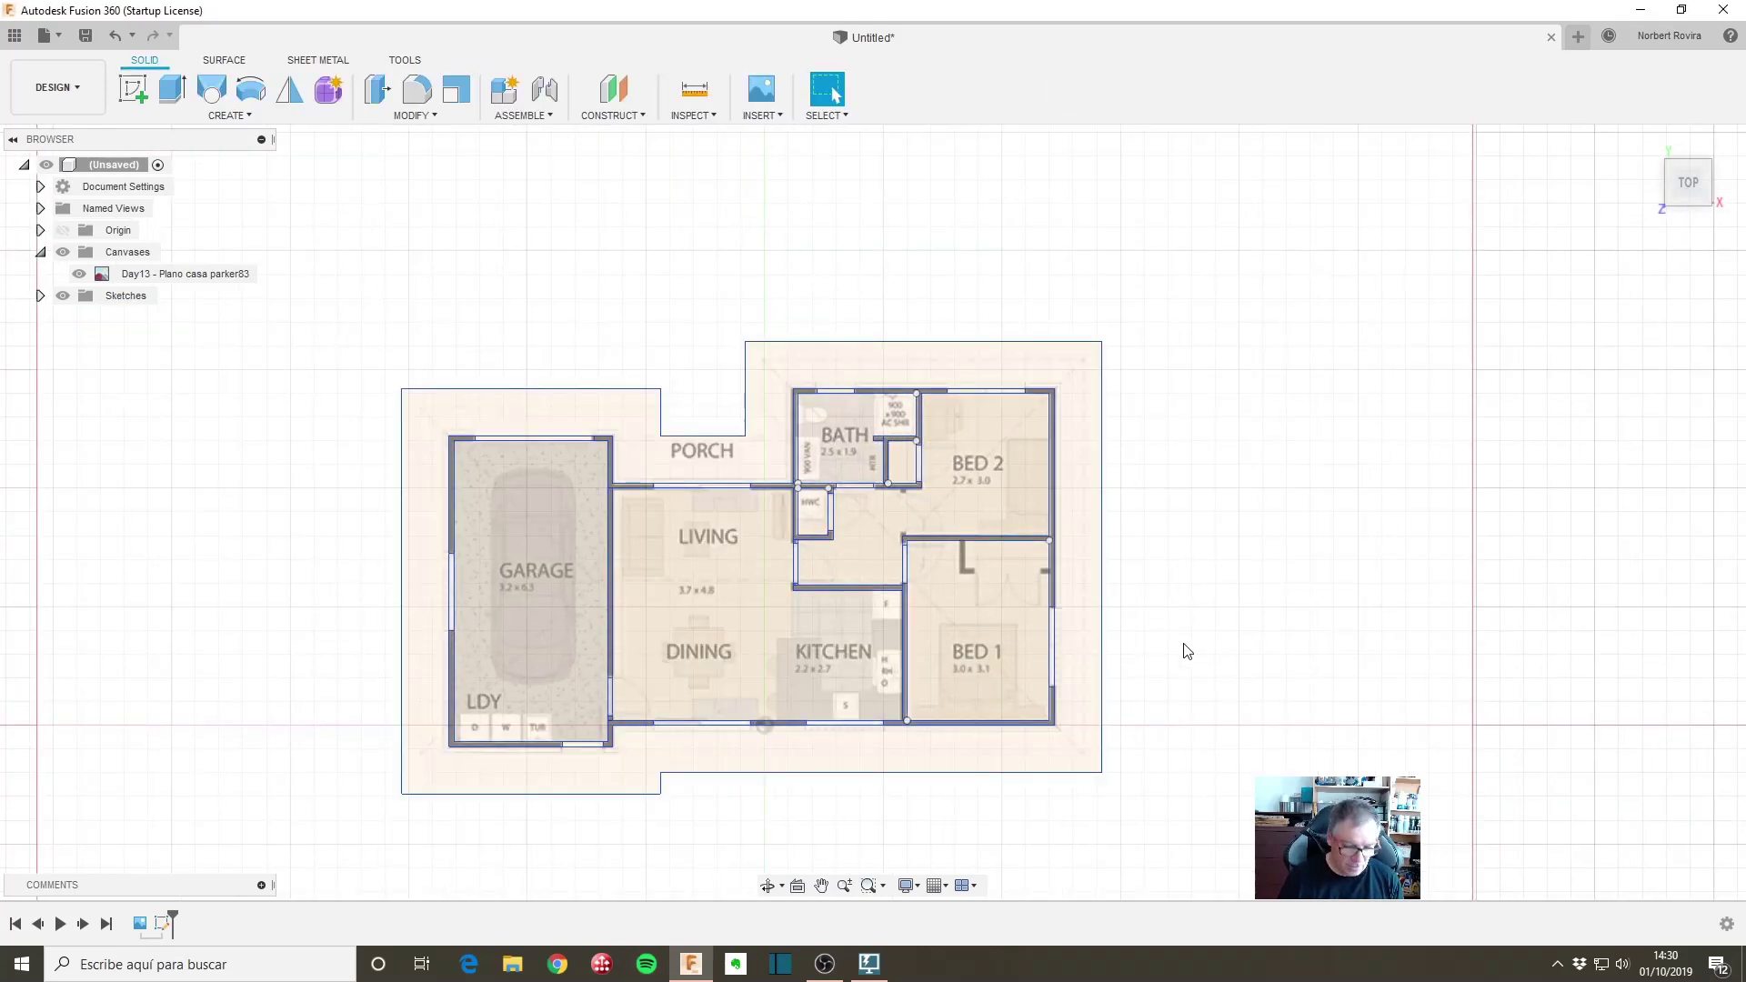
{"action": "middle_click_drag", "start_coordinate": [1186, 651], "coordinate": [1180, 557], "text": "shift"}
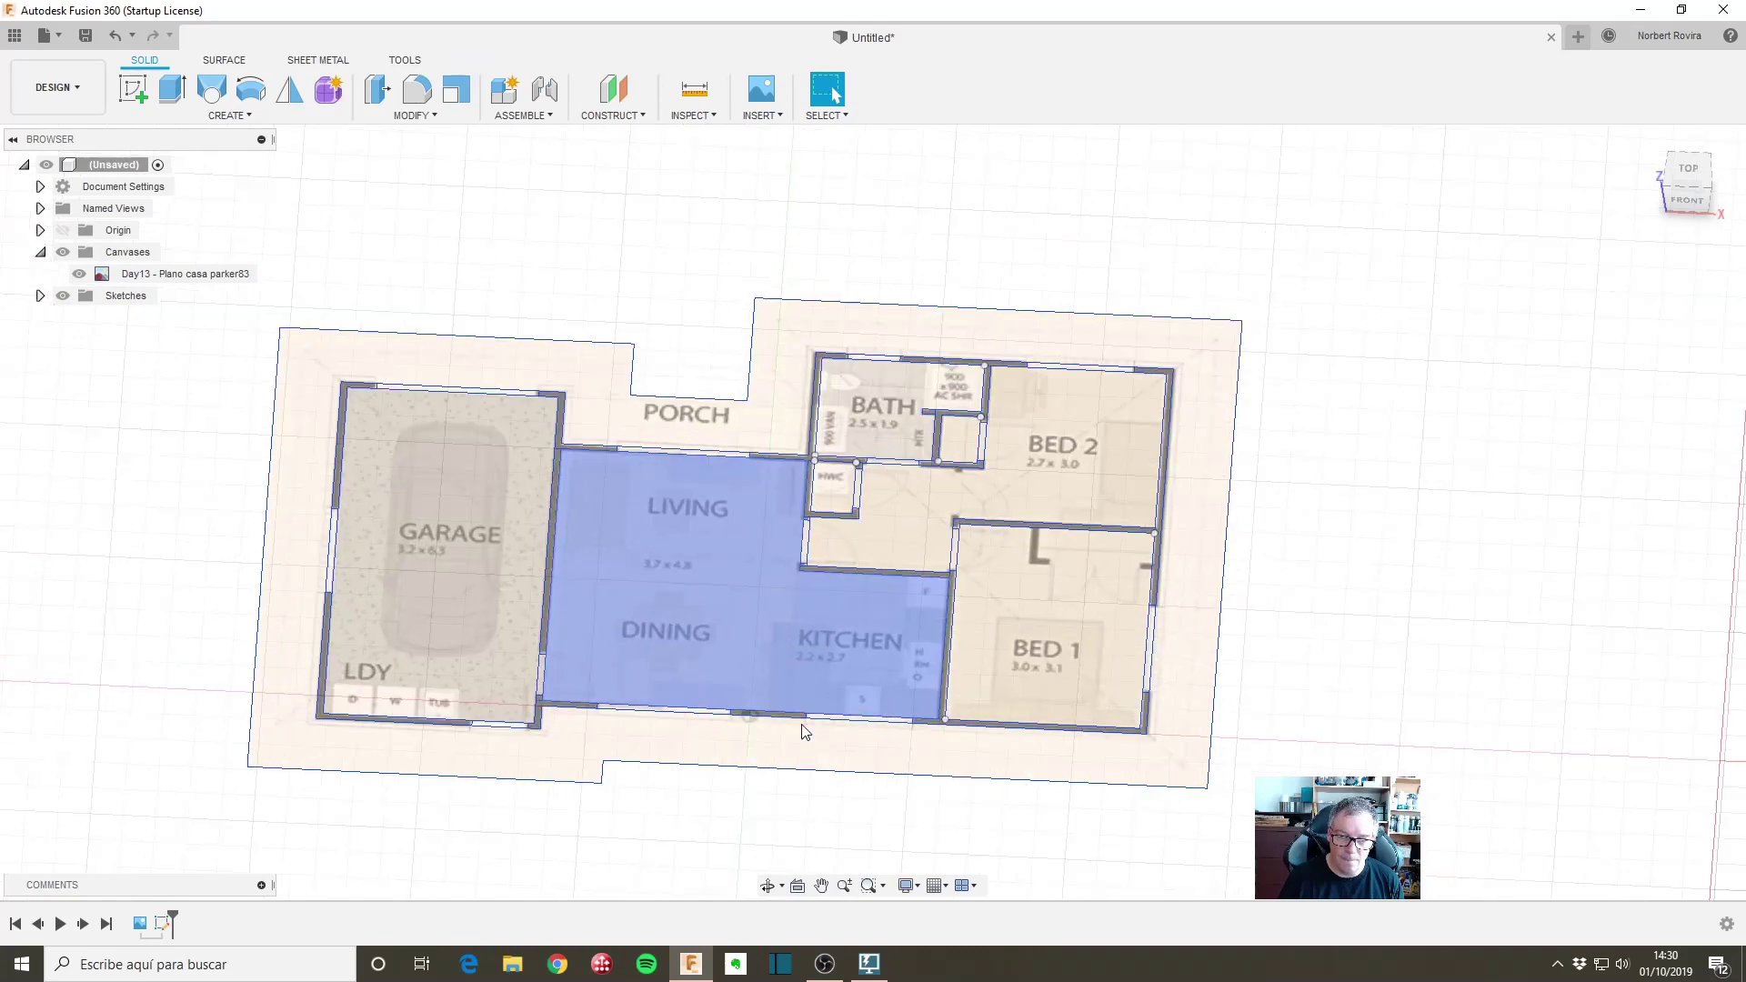
{"action": "mouse_move", "coordinate": [803, 730]}
{"action": "middle_mouse_down", "text": "shift"}
{"action": "mouse_move", "coordinate": [756, 726]}
{"action": "mouse_move", "coordinate": [764, 680]}
{"action": "mouse_move", "coordinate": [654, 702]}
{"action": "mouse_move", "coordinate": [753, 707]}
{"action": "mouse_move", "coordinate": [713, 772]}
{"action": "mouse_move", "coordinate": [729, 766]}
{"action": "middle_mouse_up", "text": "shift"}
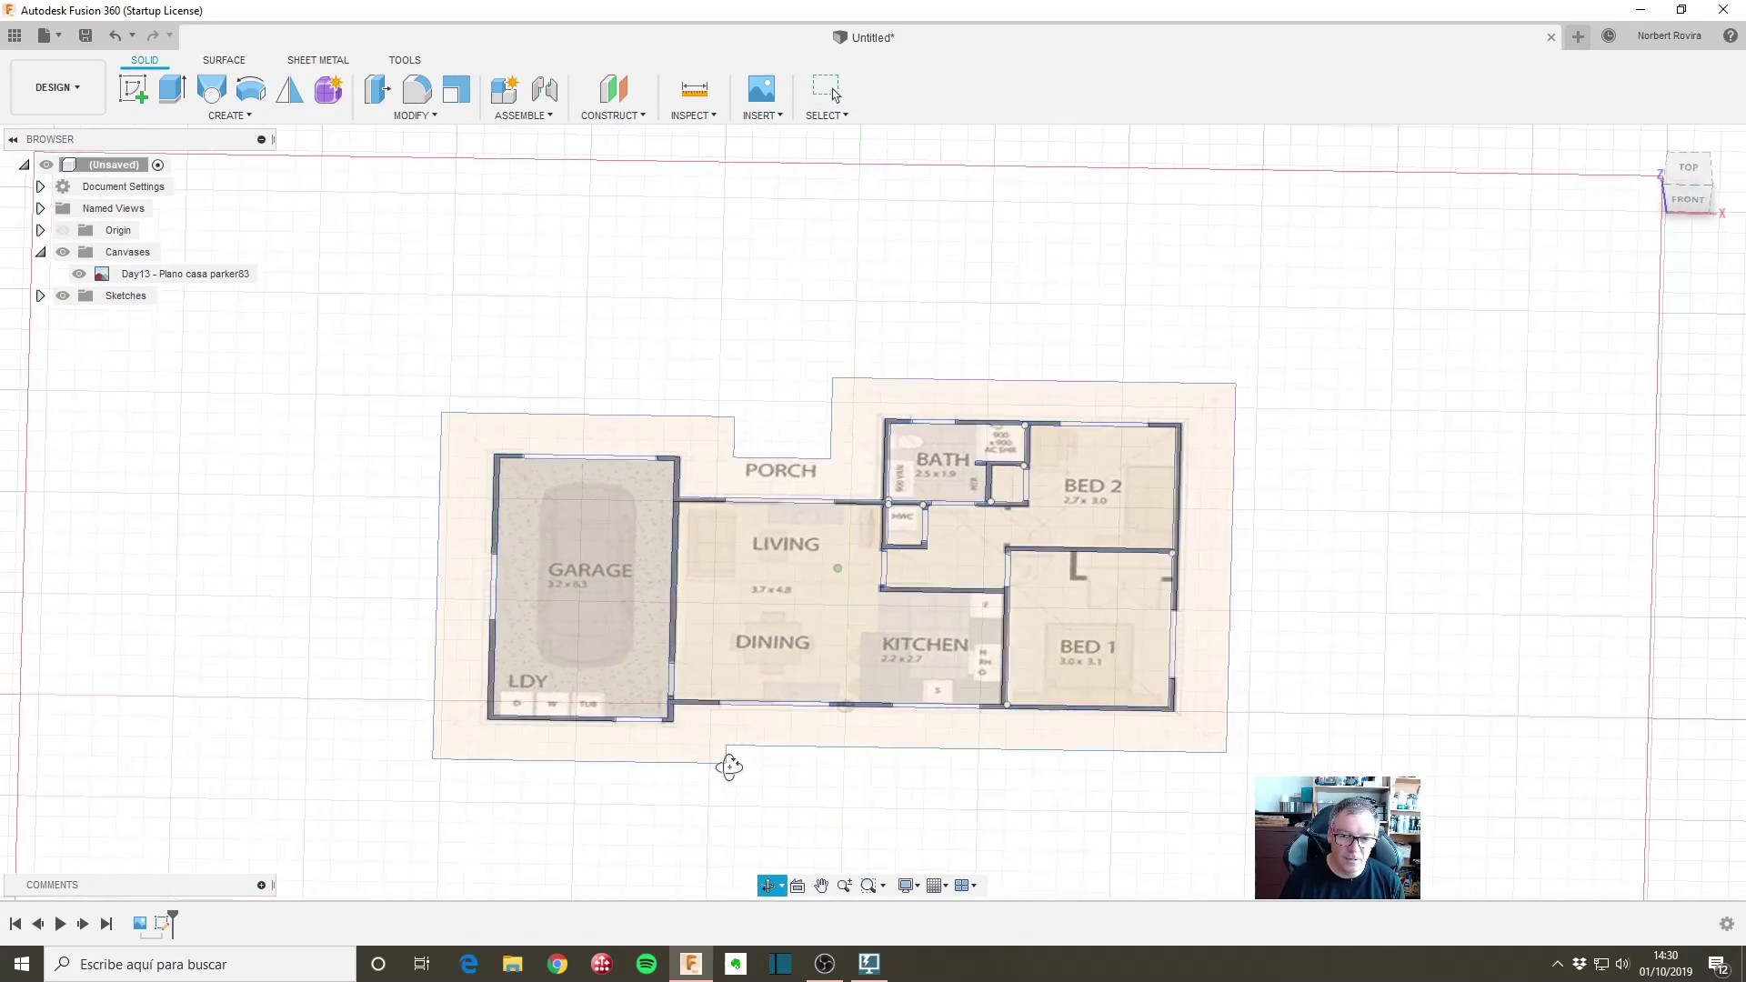
{"action": "scroll", "coordinate": [798, 735], "scroll_direction": "up", "scroll_amount": 2}
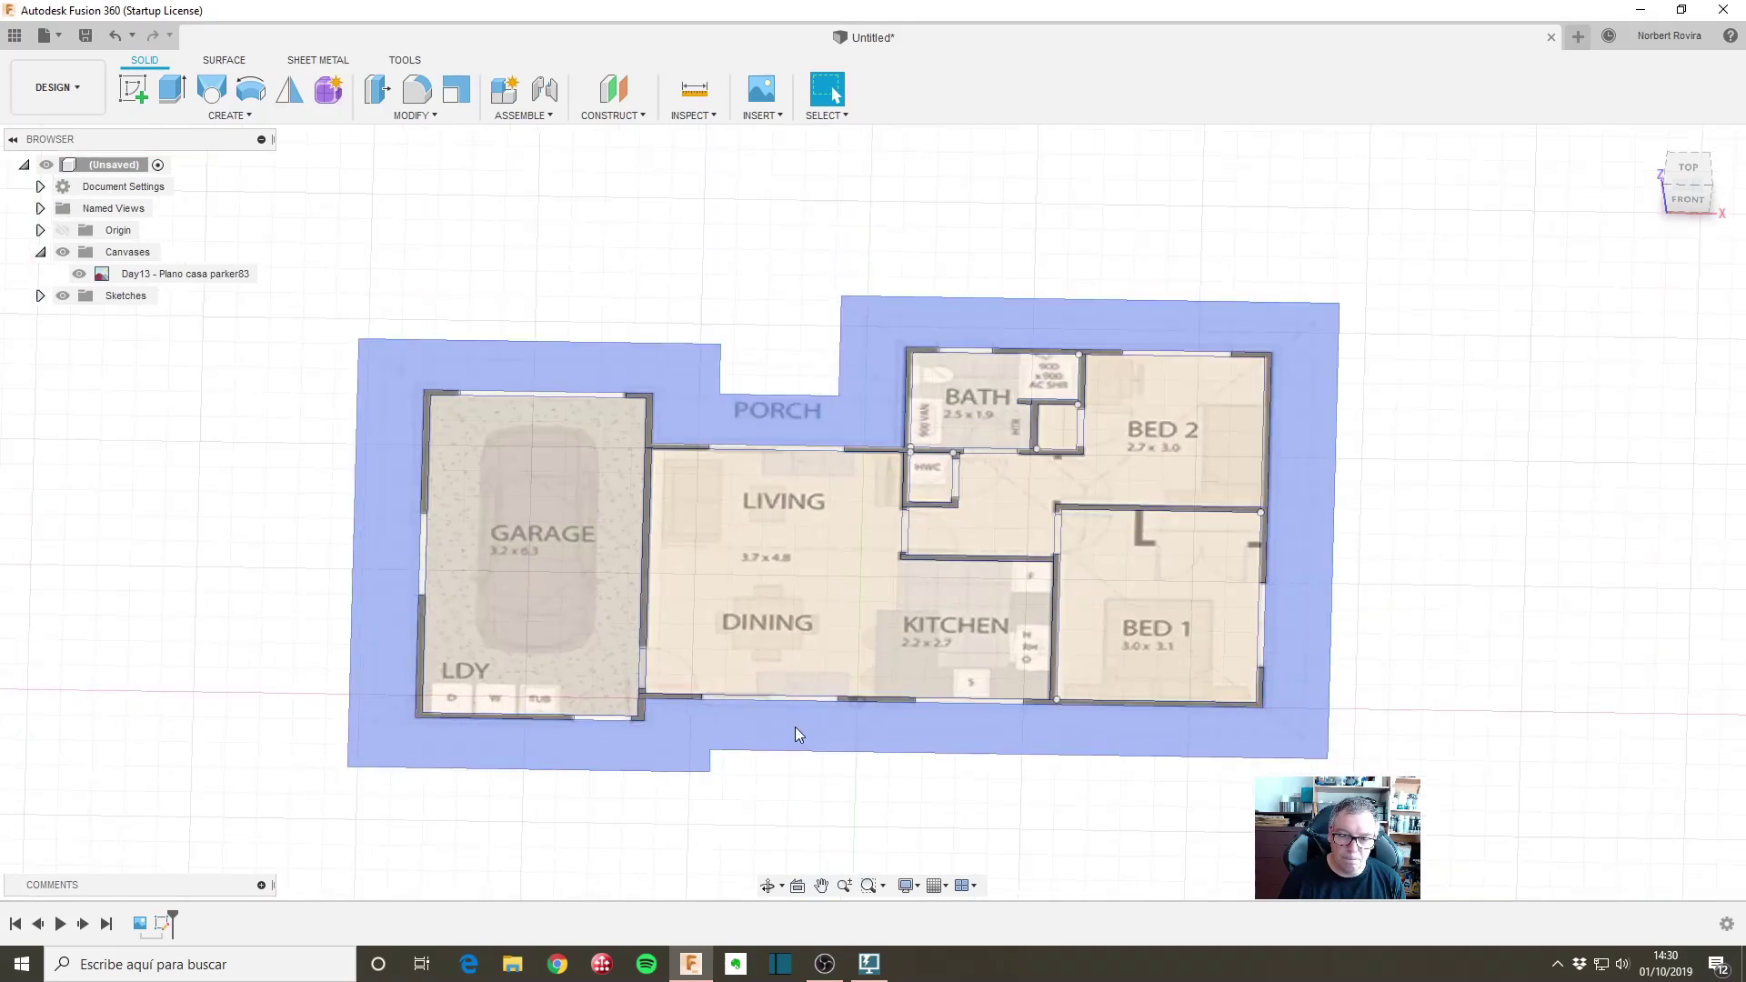
{"action": "scroll", "coordinate": [818, 572], "scroll_direction": "down", "scroll_amount": 1}
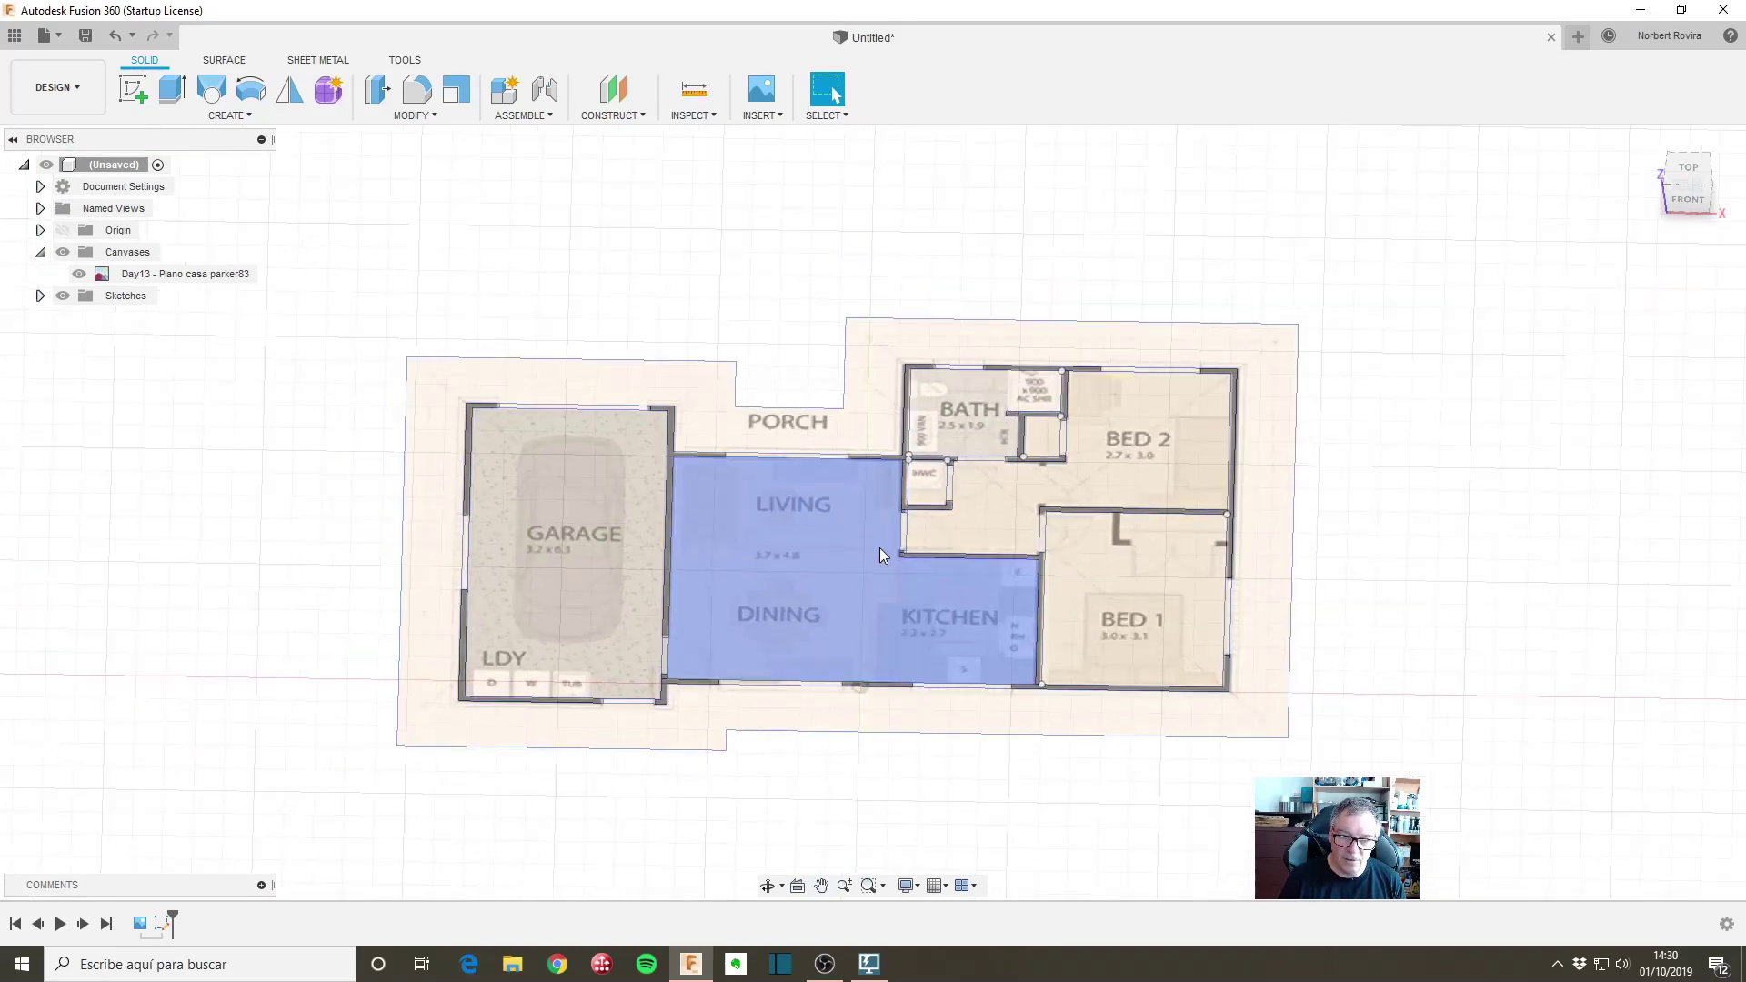
{"action": "middle_click_drag", "start_coordinate": [926, 492], "coordinate": [869, 505]}
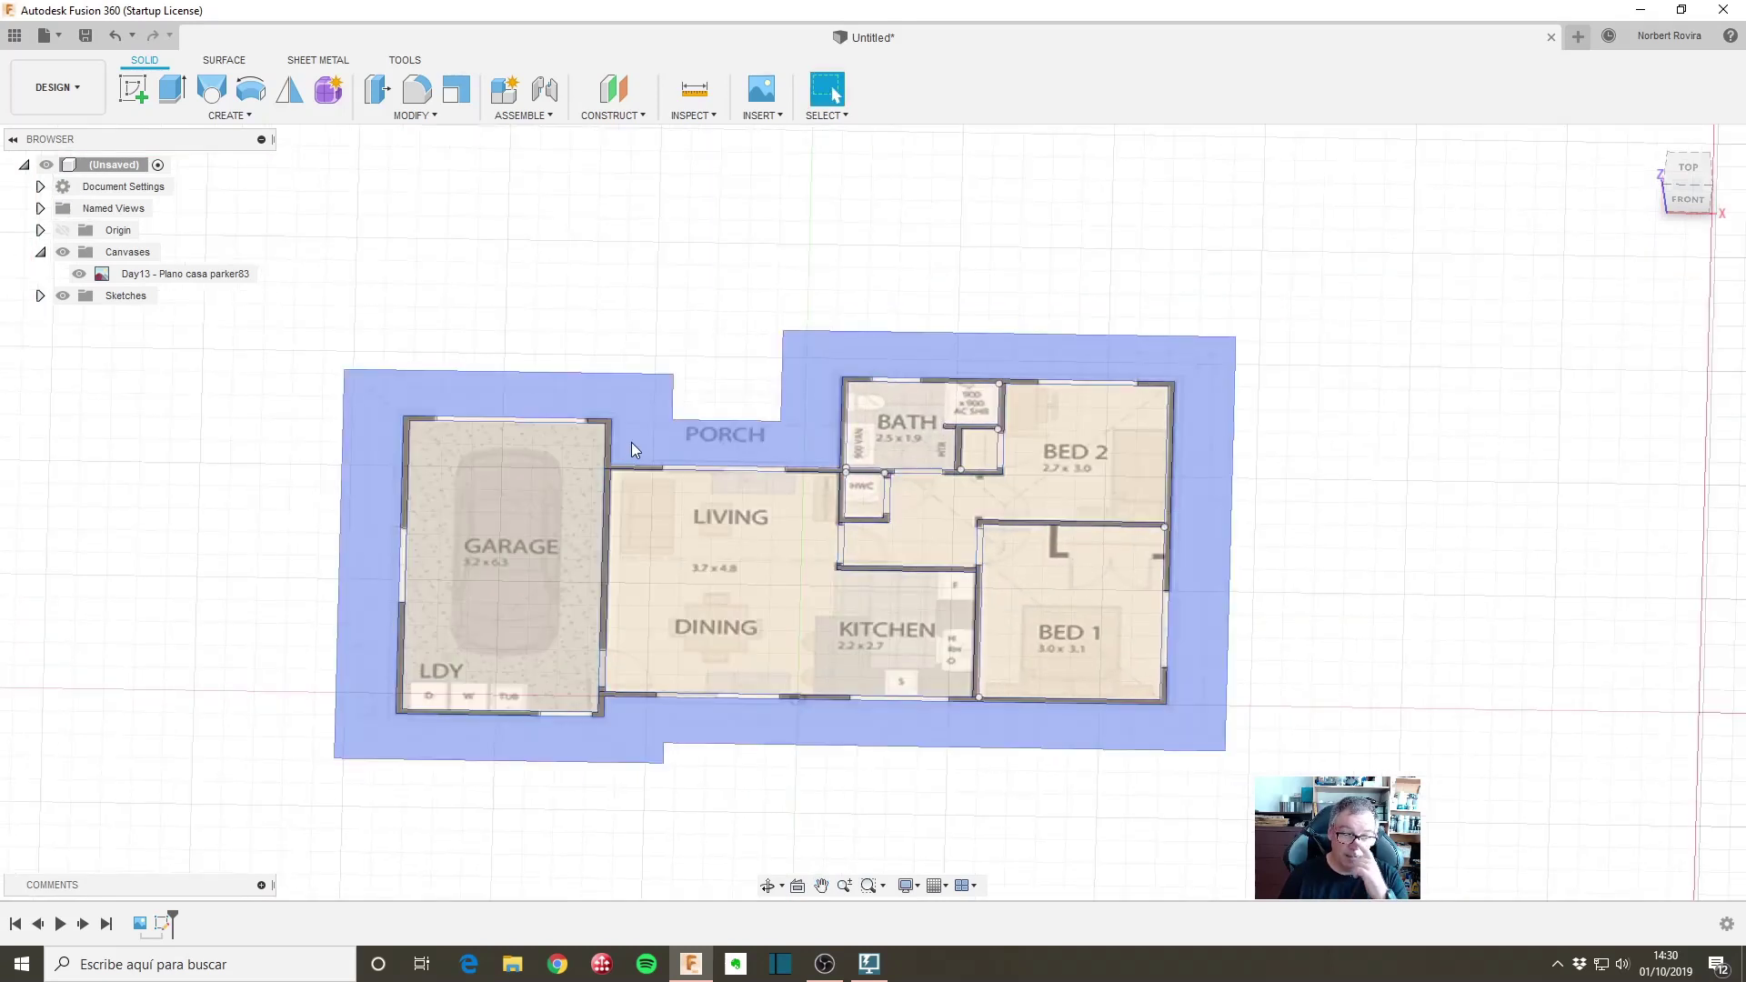
{"action": "scroll", "coordinate": [604, 462], "scroll_direction": "up", "scroll_amount": 3}
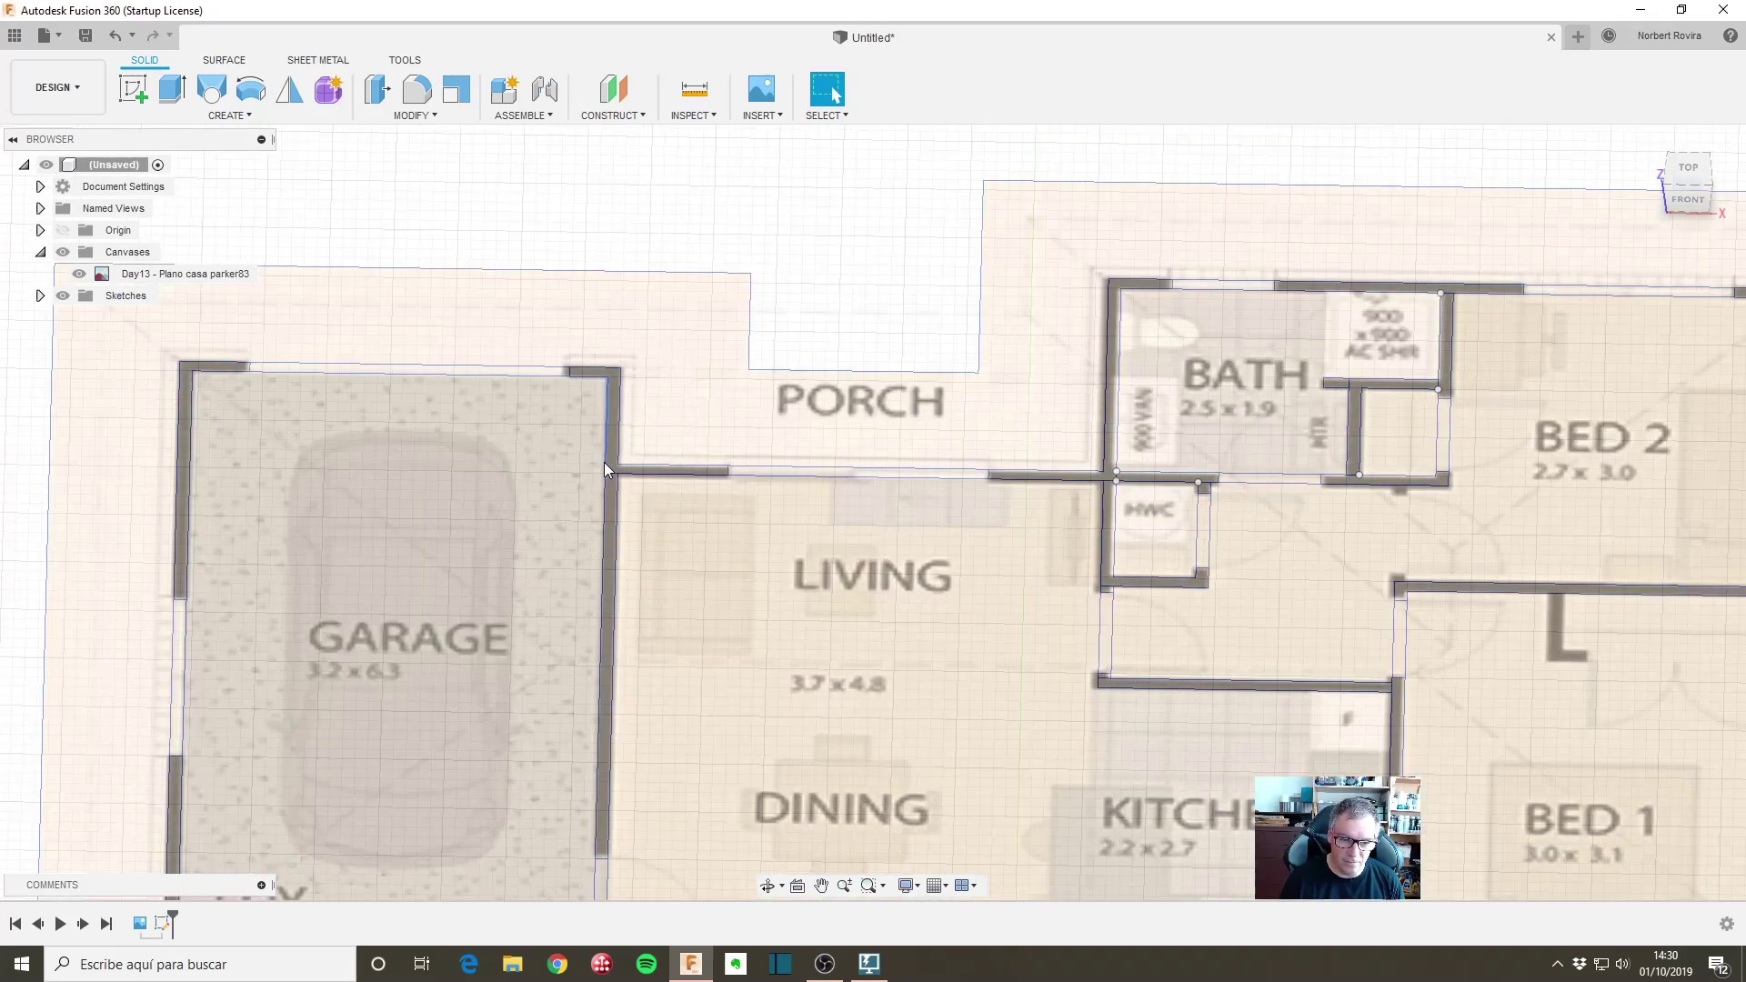
Step: Recentre the whole floor plan in view and start an extrusion
{"action": "middle_click_drag", "start_coordinate": [375, 713], "coordinate": [414, 412]}
{"action": "scroll", "coordinate": [636, 592], "scroll_direction": "up", "scroll_amount": 2}
{"action": "scroll", "coordinate": [702, 685], "scroll_direction": "up", "scroll_amount": 3}
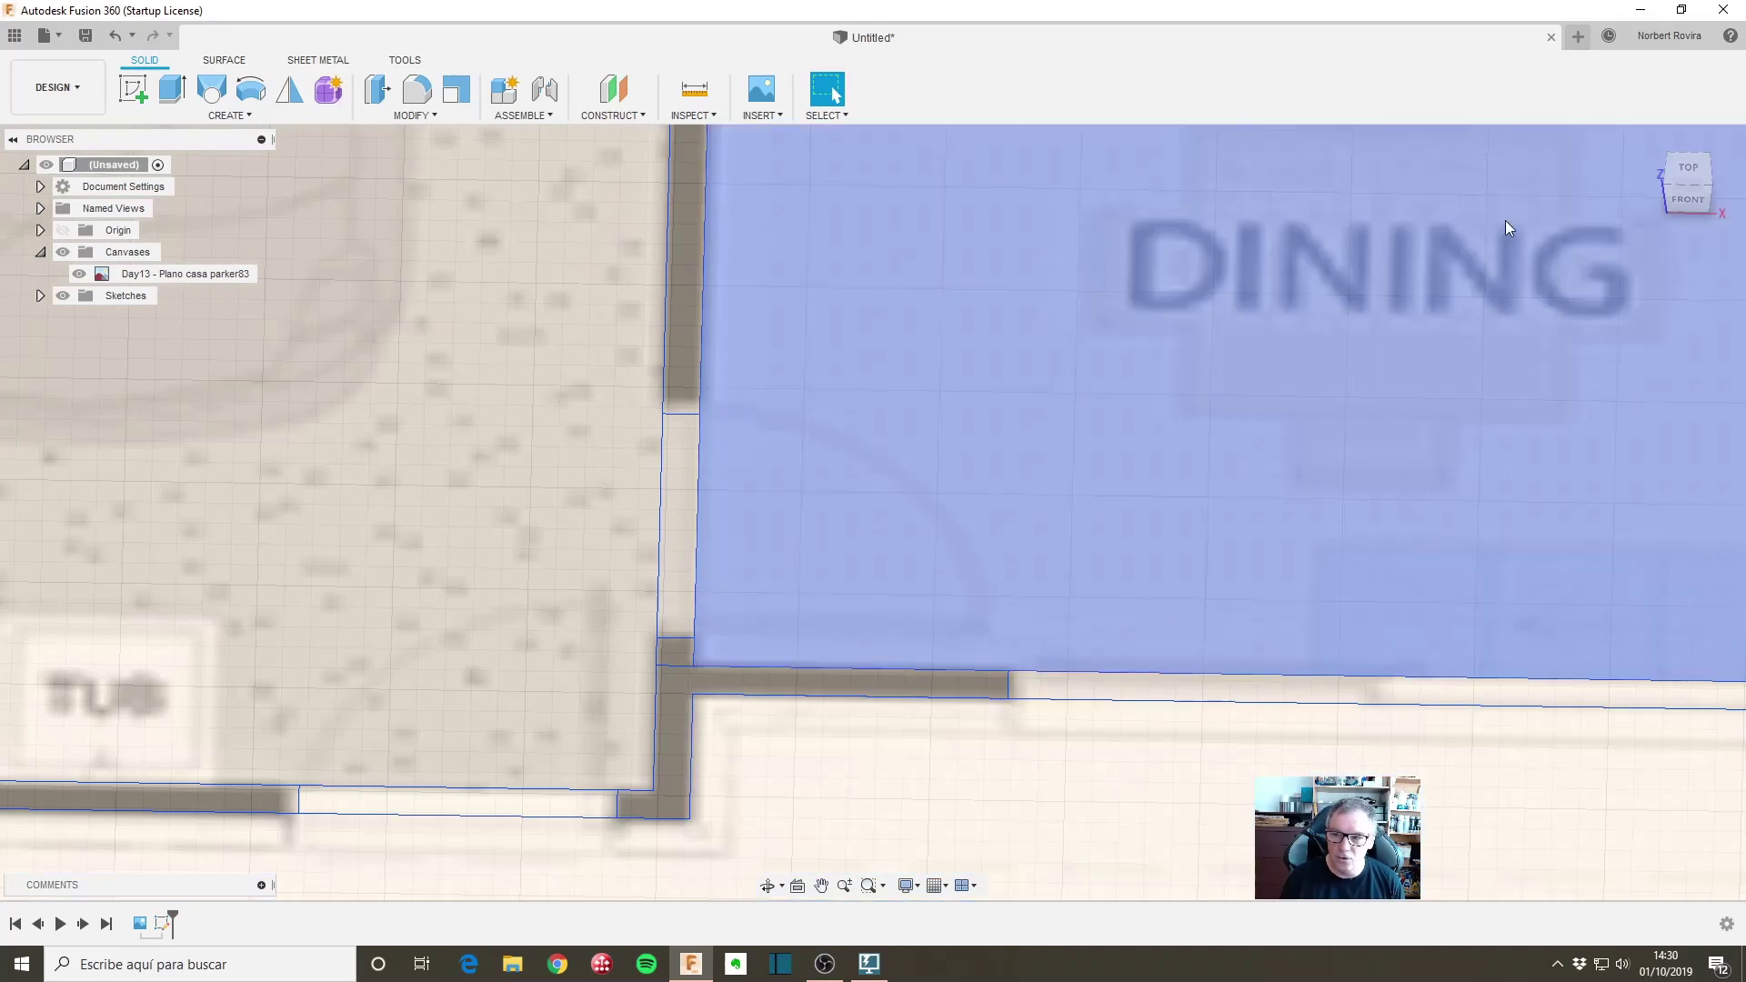
{"action": "scroll", "coordinate": [1006, 455], "scroll_direction": "down", "scroll_amount": 3}
{"action": "scroll", "coordinate": [970, 467], "scroll_direction": "down", "scroll_amount": 3}
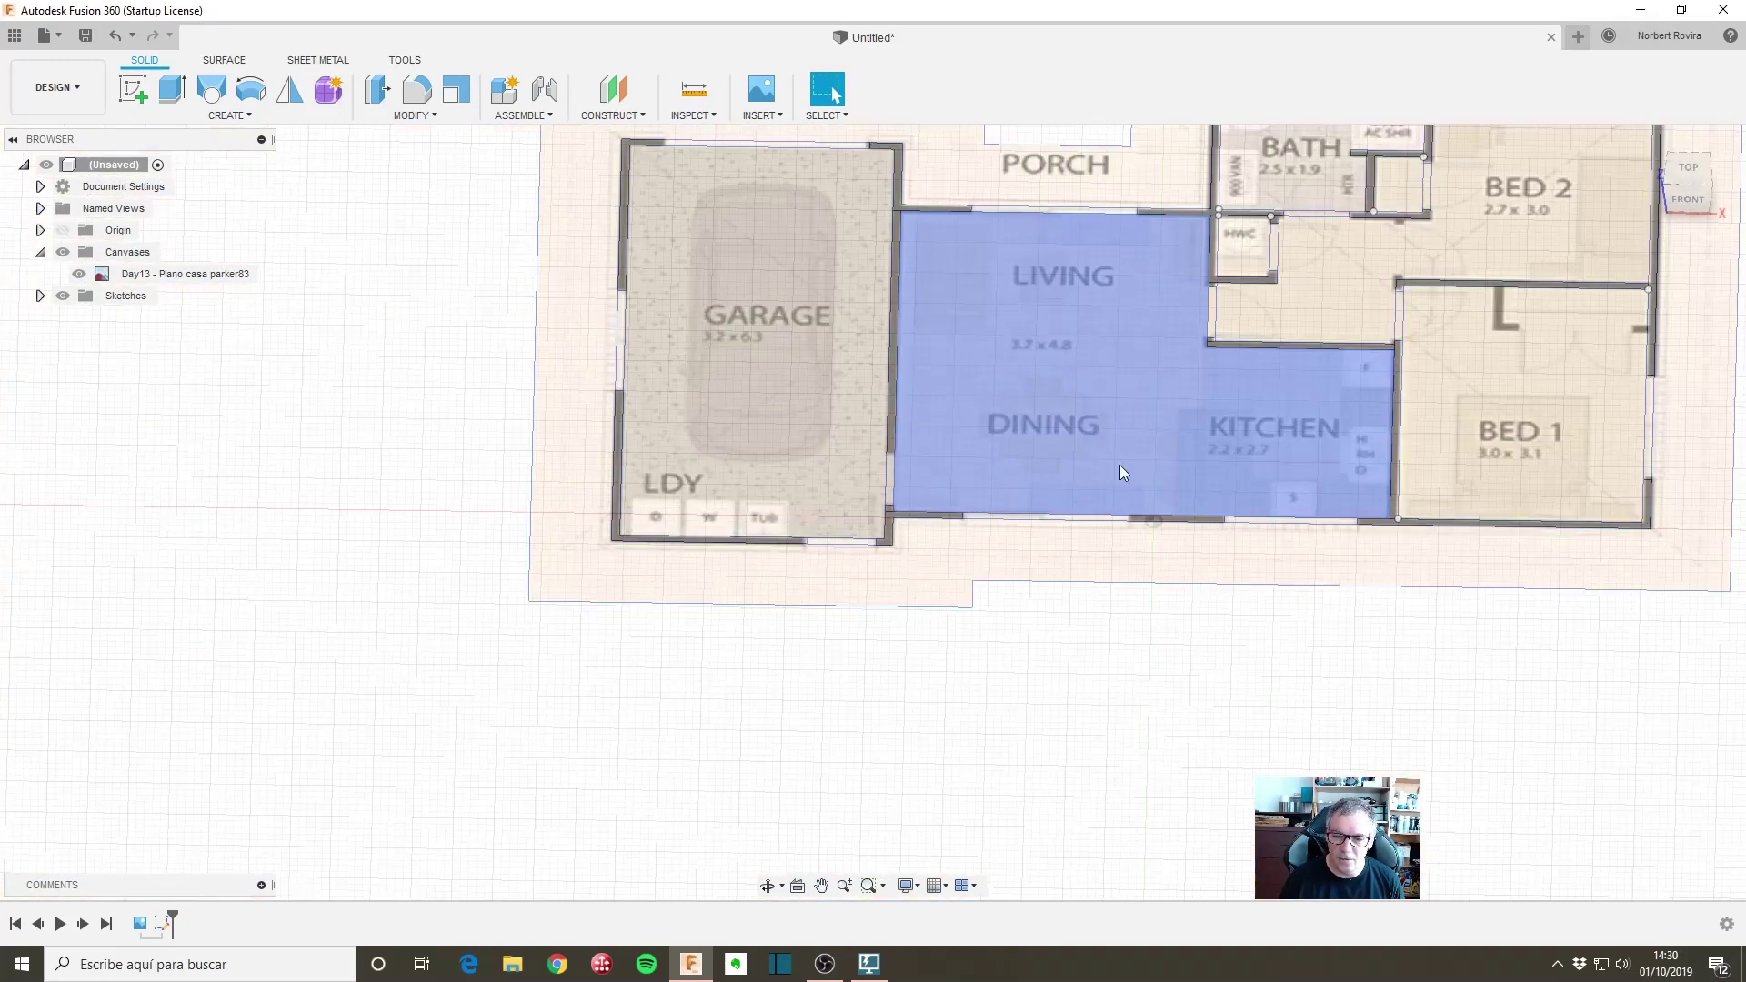
{"action": "scroll", "coordinate": [1120, 471], "scroll_direction": "down", "scroll_amount": 1}
{"action": "middle_click_drag", "start_coordinate": [1120, 471], "coordinate": [821, 461]}
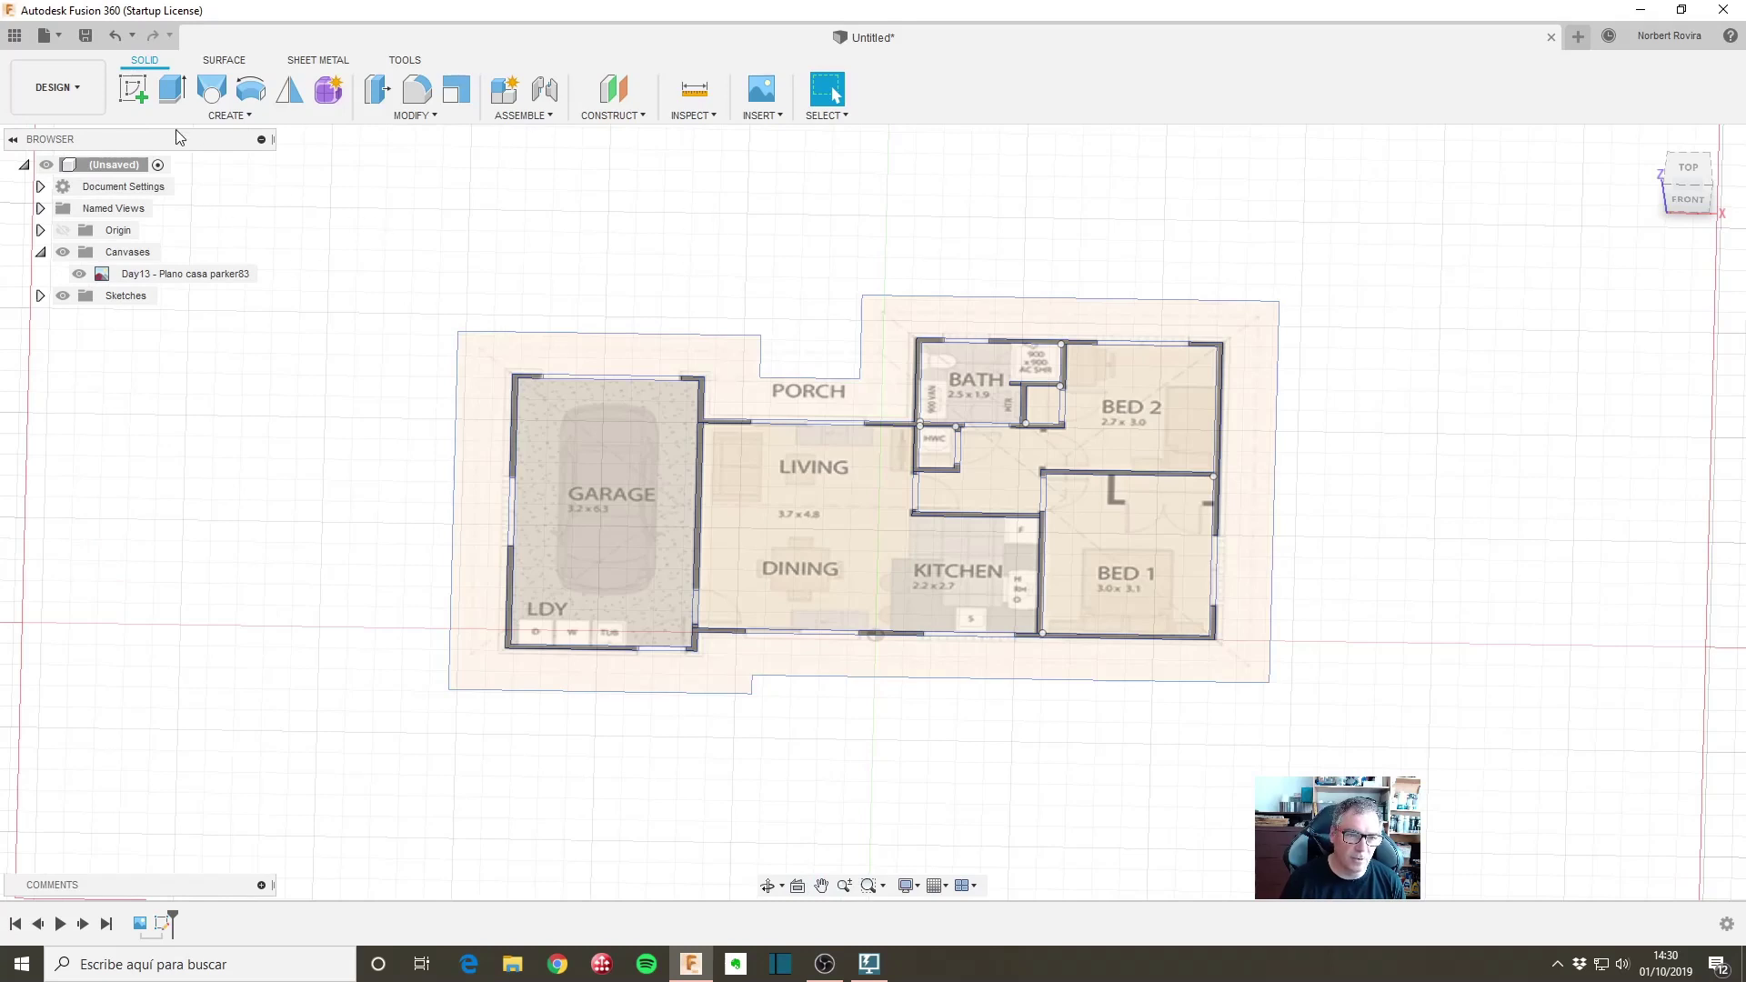
{"action": "left_click", "coordinate": [172, 90]}
Step: Select all floor-plan profiles, excluding the slab border, garage, living, hallway, HWC and bathroom areas
{"action": "left_click_drag", "start_coordinate": [398, 262], "coordinate": [1445, 807]}
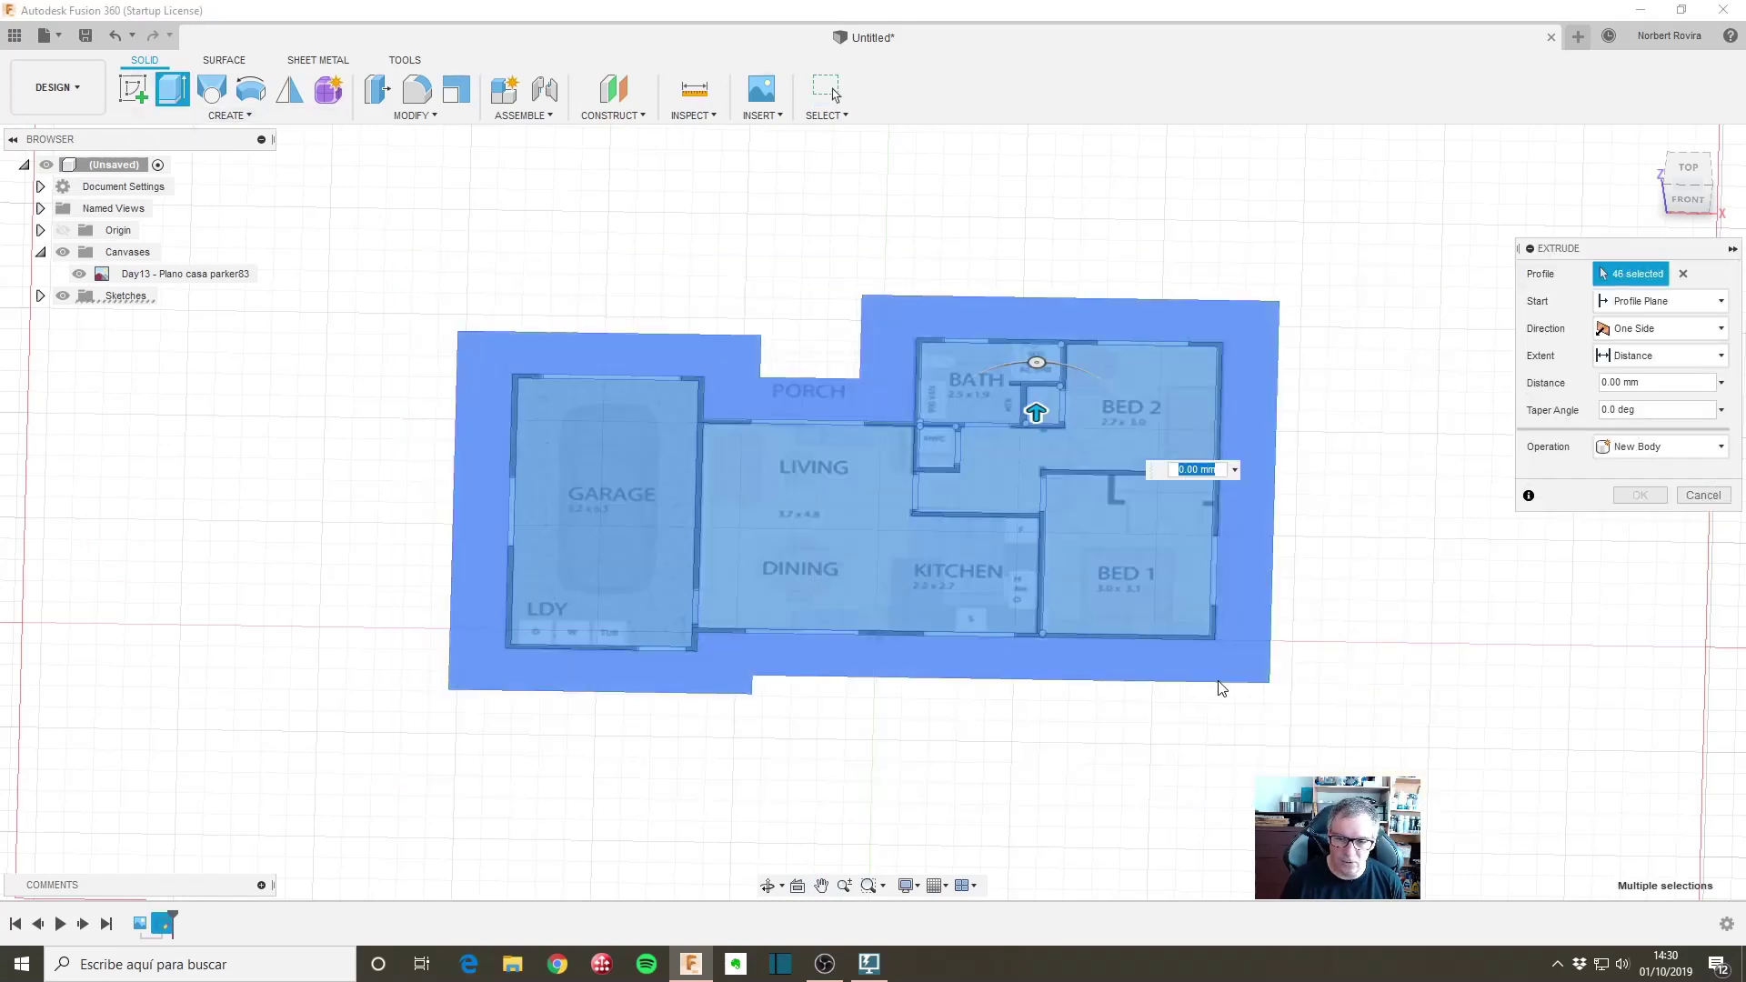
{"action": "left_click", "coordinate": [718, 668]}
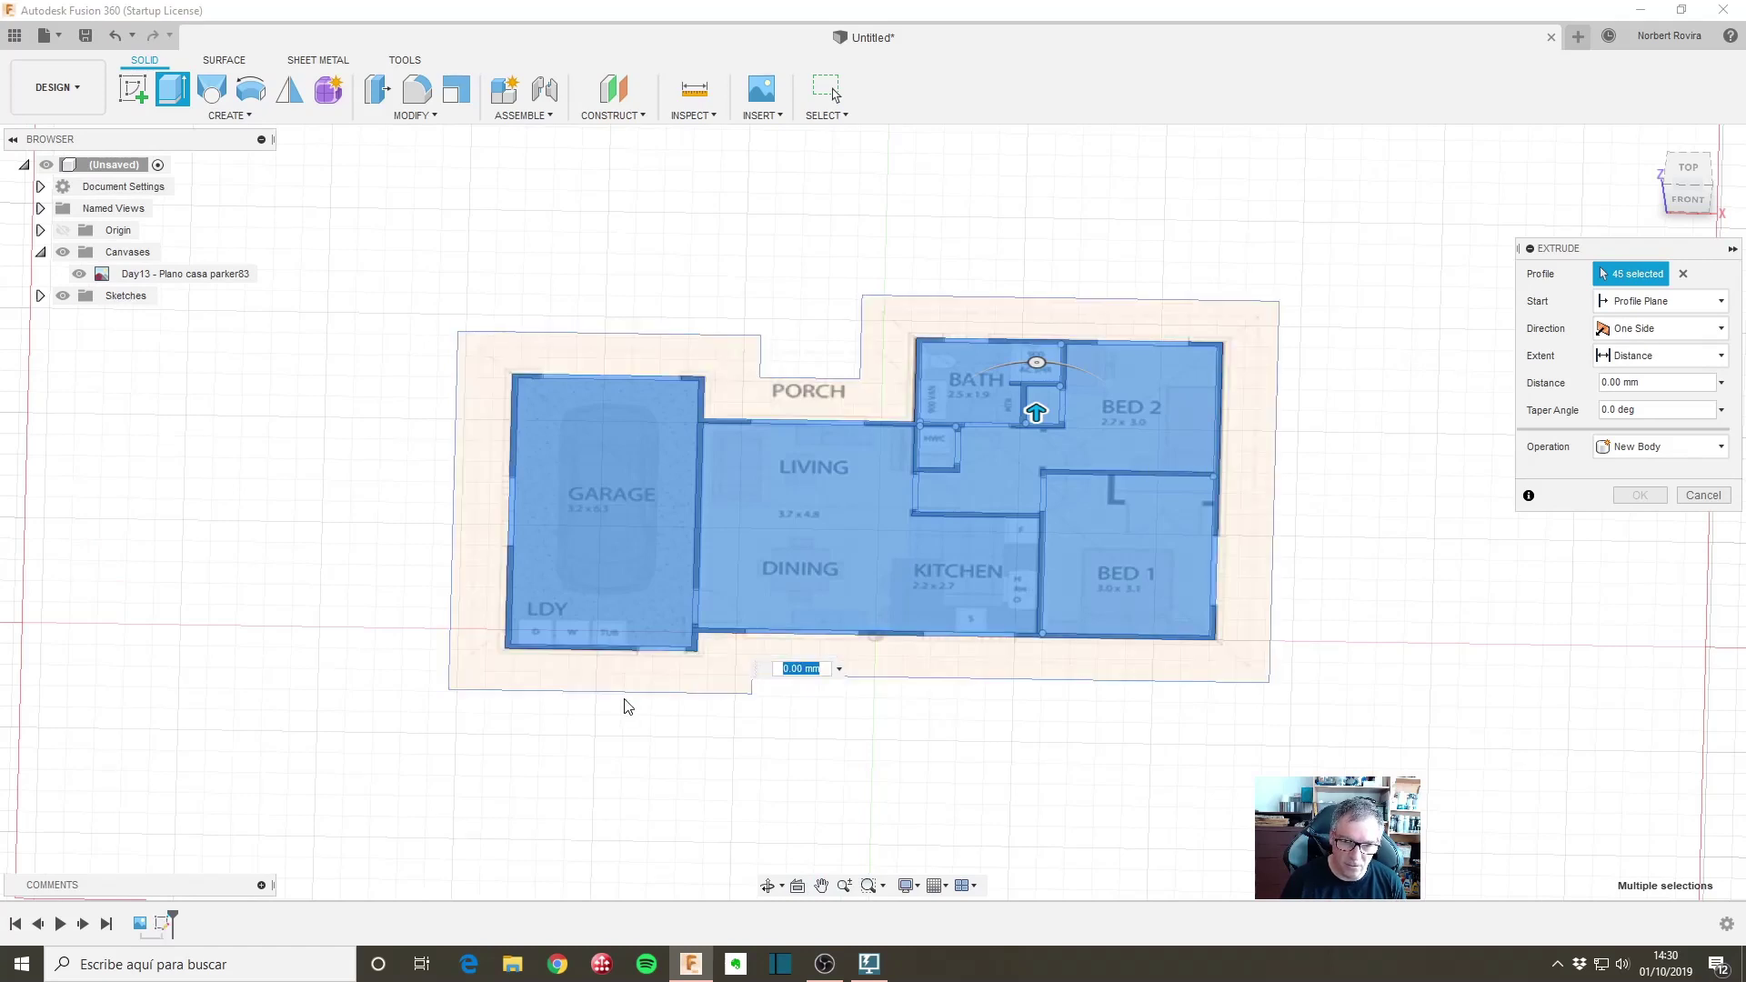
{"action": "scroll", "coordinate": [547, 627], "scroll_direction": "up", "scroll_amount": 3}
{"action": "scroll", "coordinate": [545, 605], "scroll_direction": "up", "scroll_amount": 2}
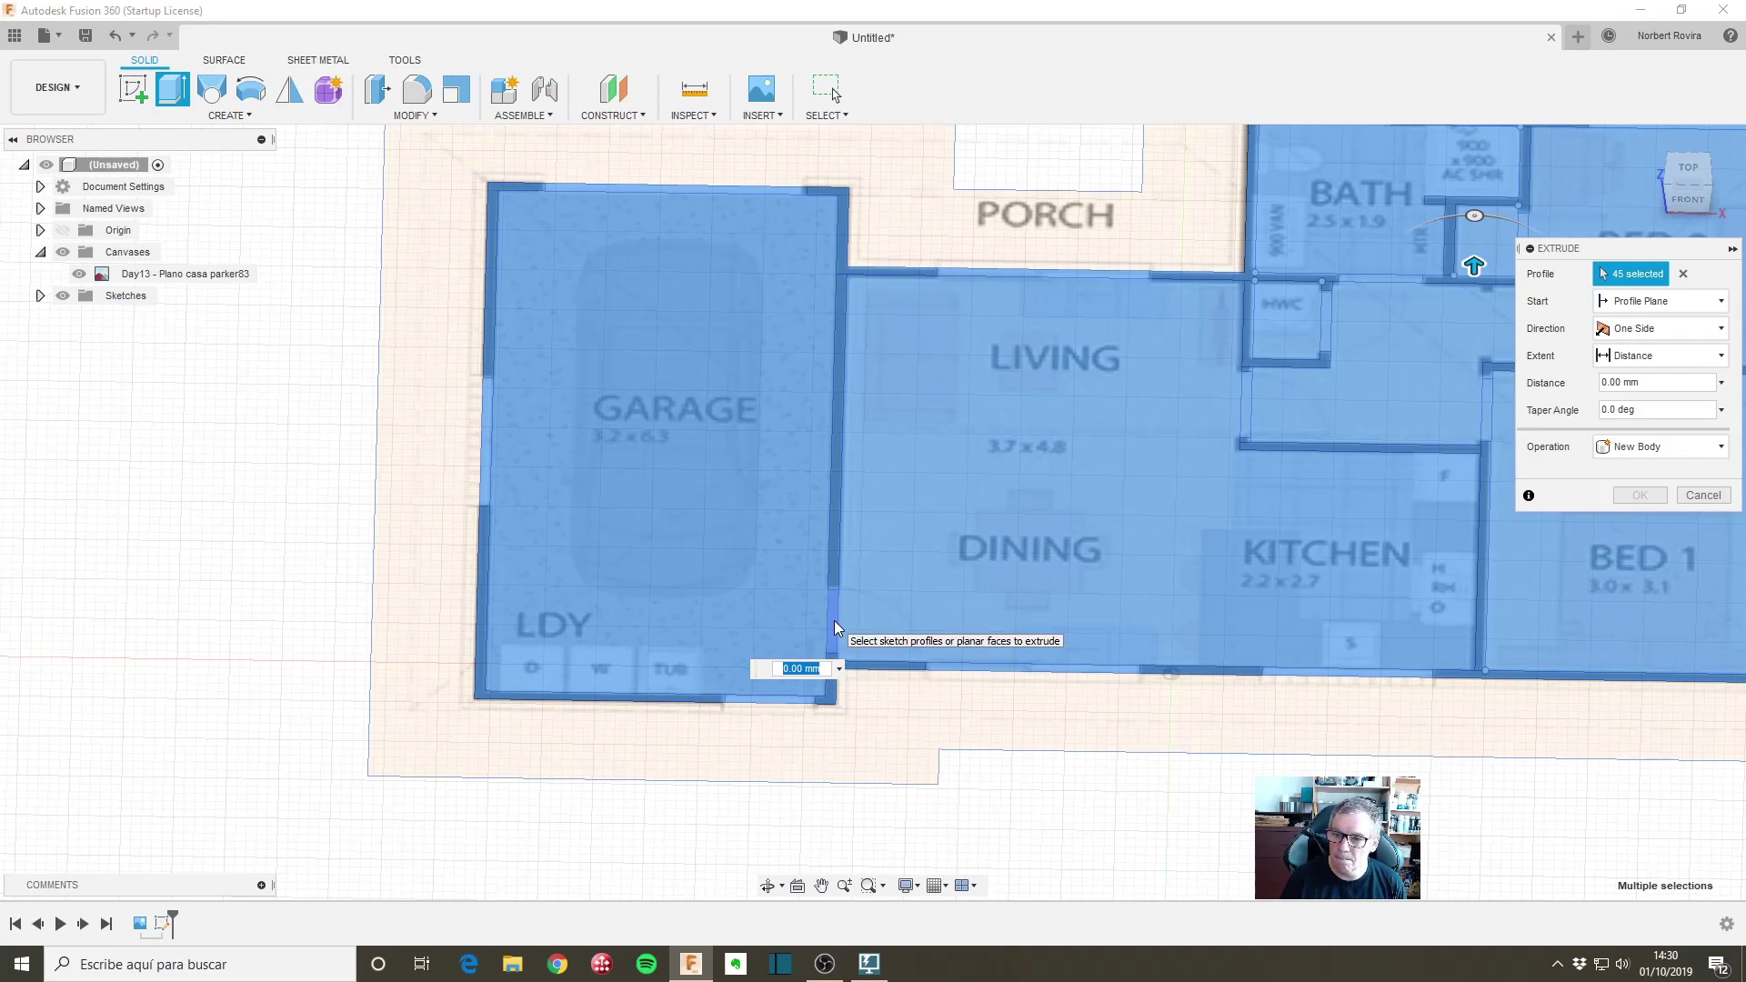
{"action": "left_click", "coordinate": [1082, 456]}
{"action": "left_click", "coordinate": [678, 452]}
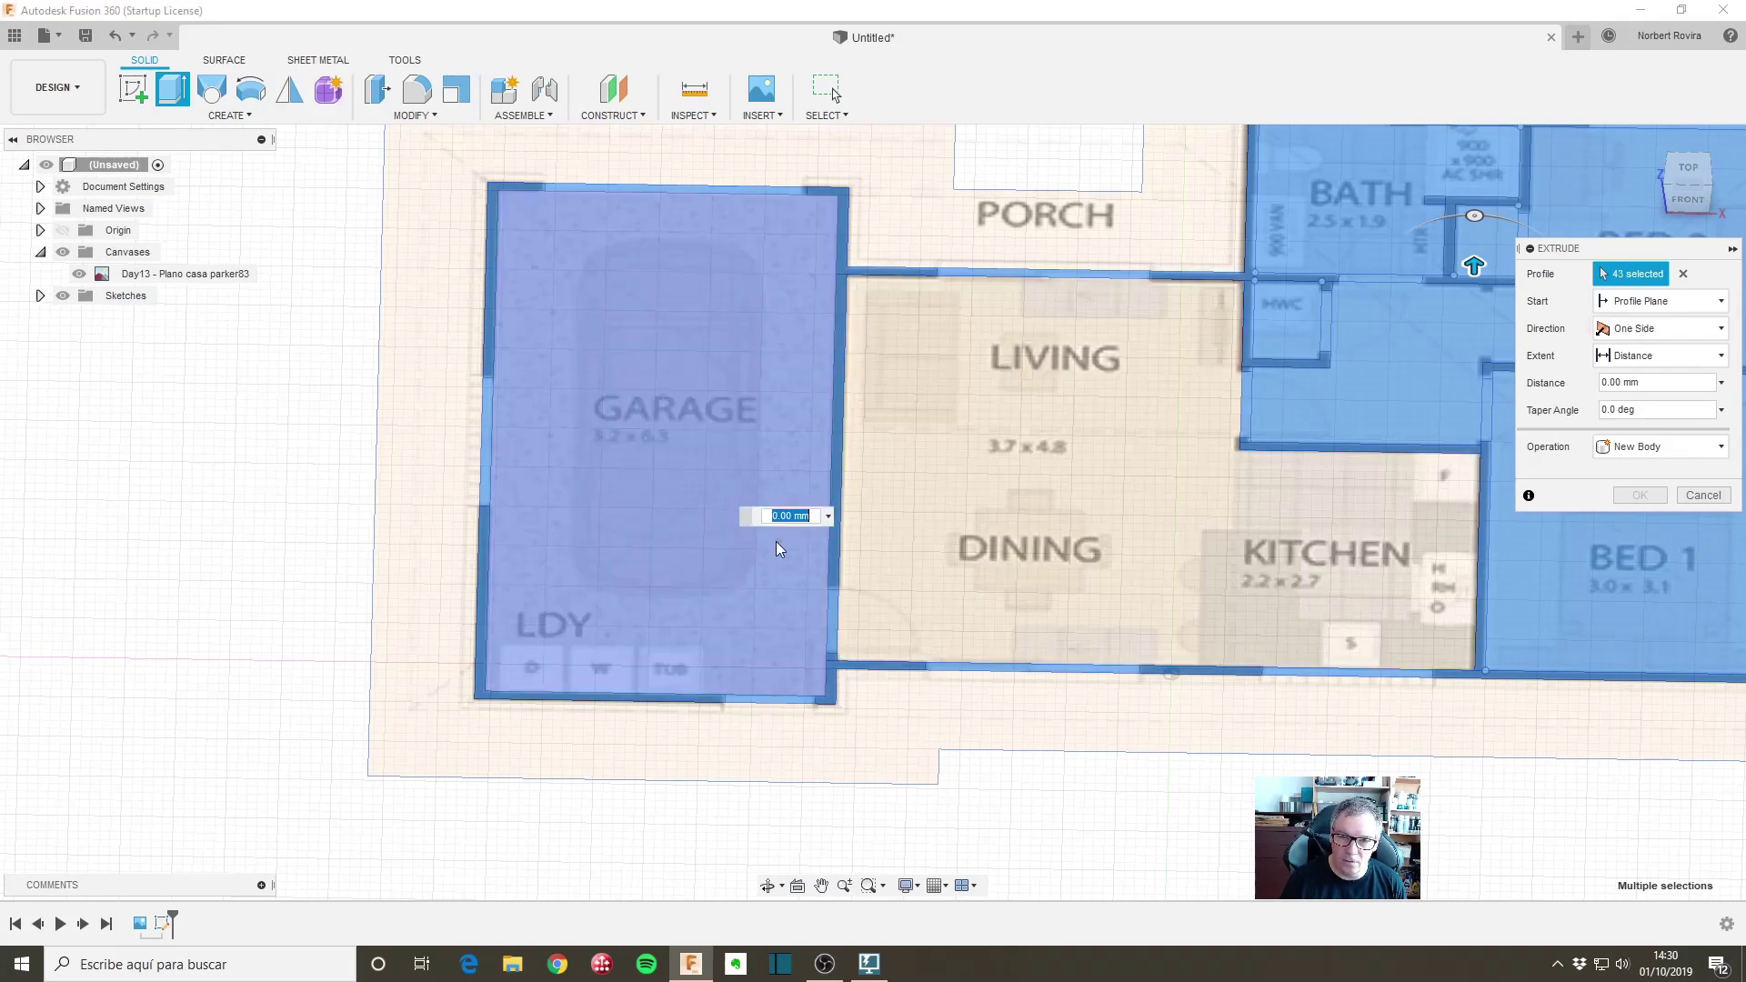
{"action": "left_click", "coordinate": [1058, 704]}
{"action": "scroll", "coordinate": [1059, 704], "scroll_direction": "down", "scroll_amount": 3}
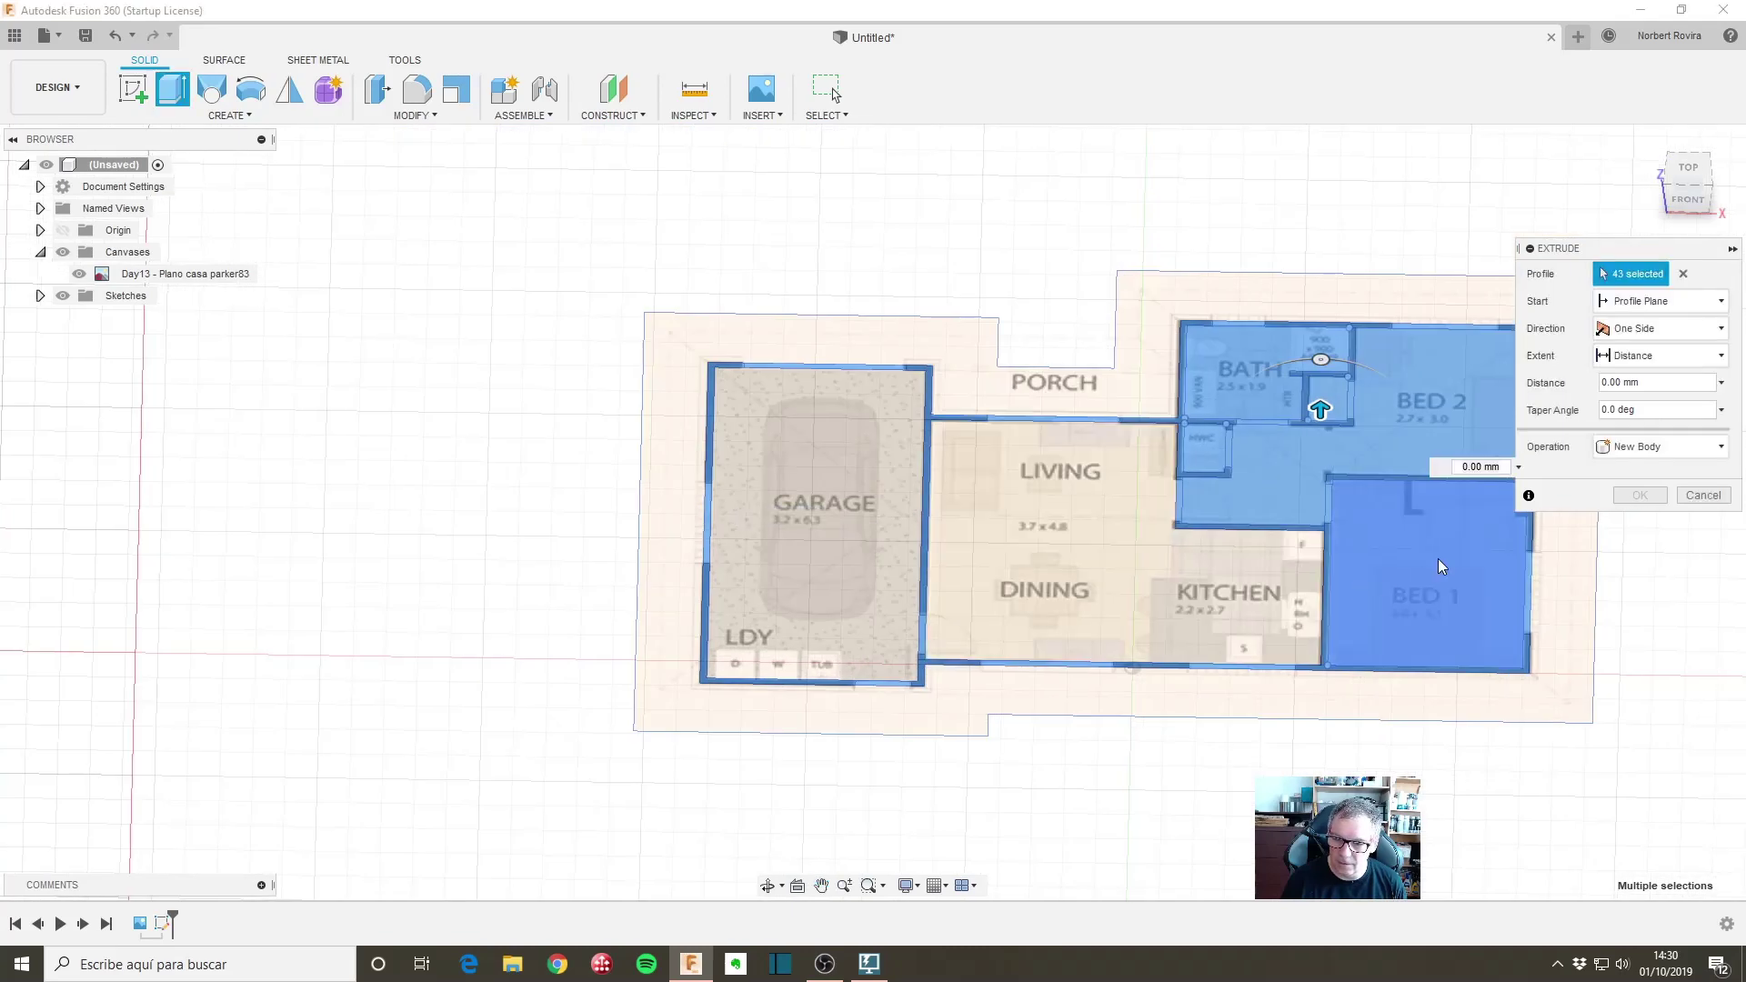
{"action": "left_click", "coordinate": [1250, 455]}
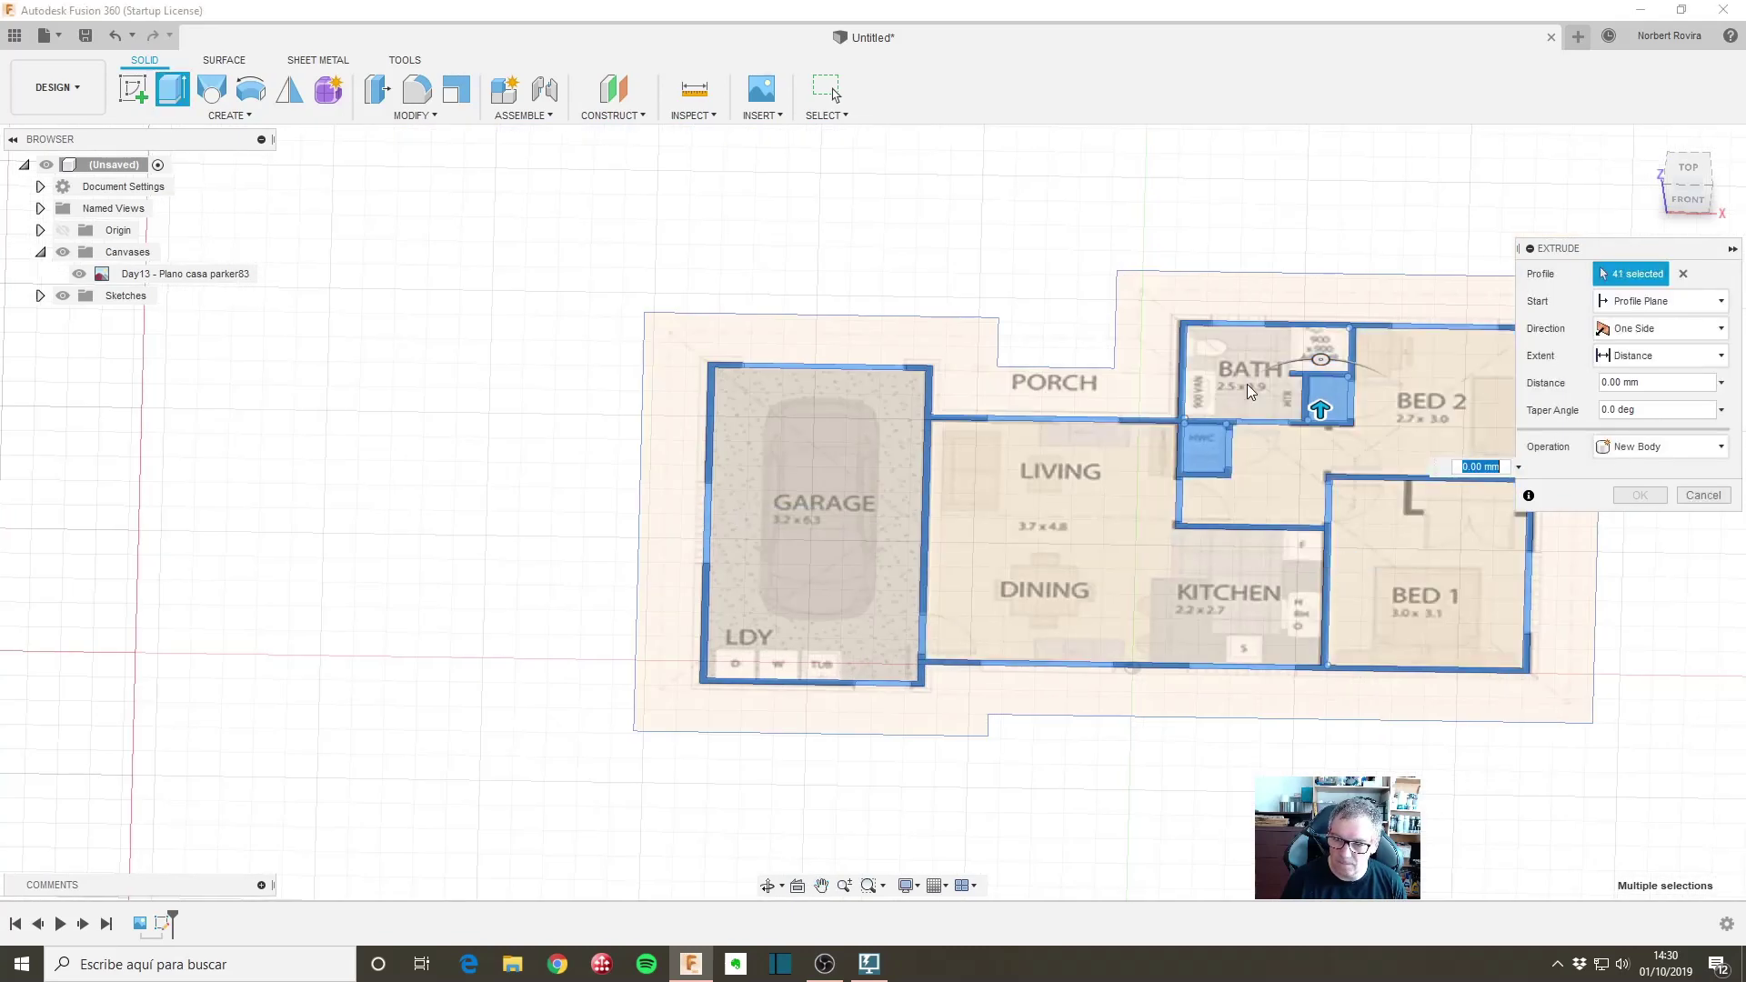
{"action": "left_click", "coordinate": [1202, 446]}
{"action": "left_click", "coordinate": [1311, 401]}
Step: Extrude the selected profiles 3 m as new bodies
{"action": "scroll", "coordinate": [1277, 525], "scroll_direction": "up", "scroll_amount": 1}
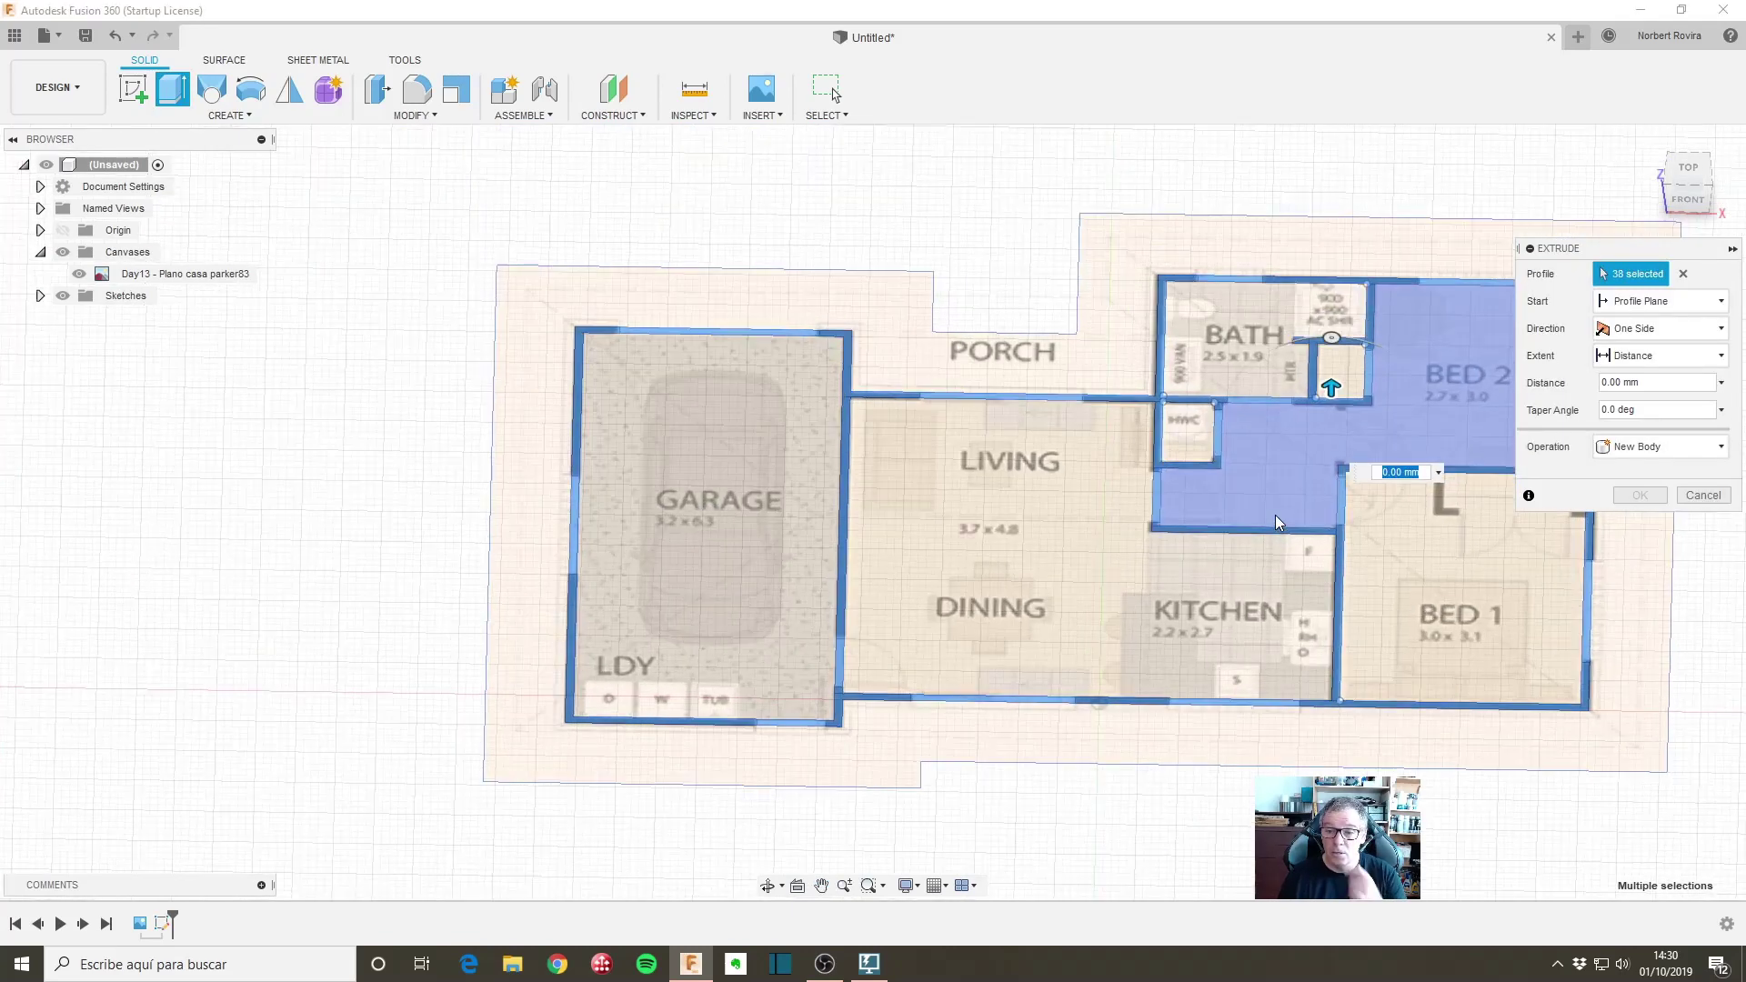
{"action": "scroll", "coordinate": [1271, 522], "scroll_direction": "up", "scroll_amount": 1}
{"action": "middle_click_drag", "start_coordinate": [1271, 522], "coordinate": [900, 544]}
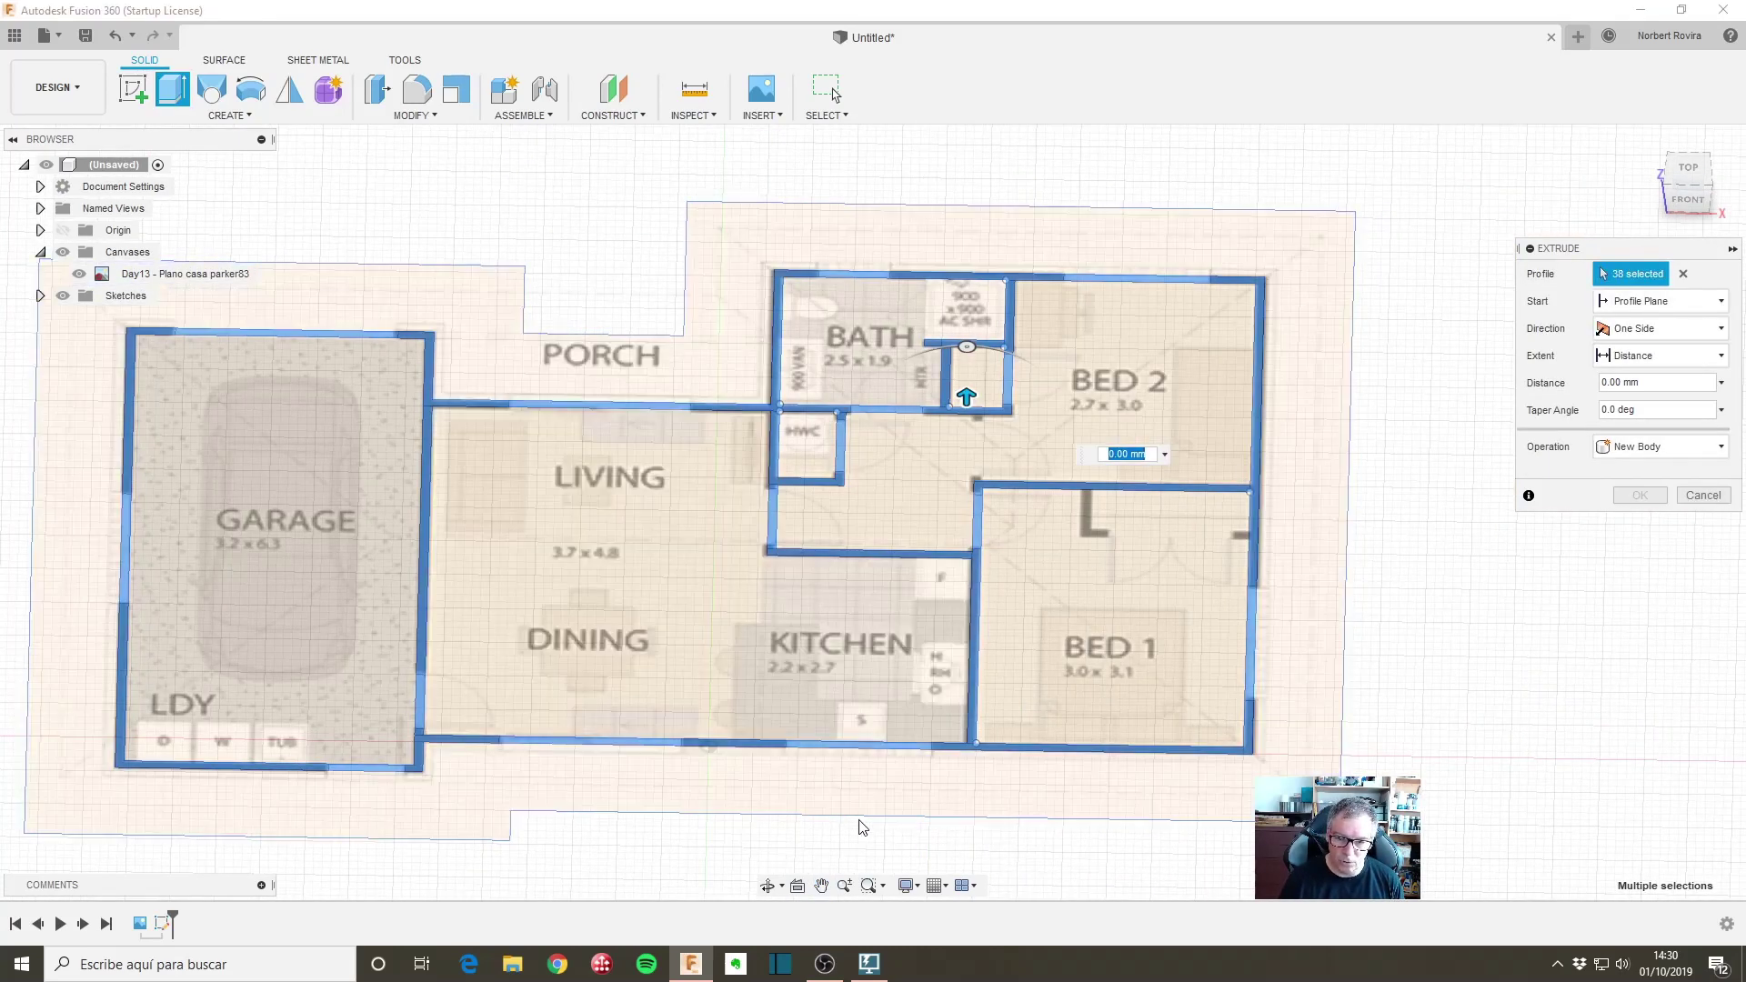
{"action": "middle_click_drag", "start_coordinate": [782, 664], "coordinate": [782, 618], "text": "shift"}
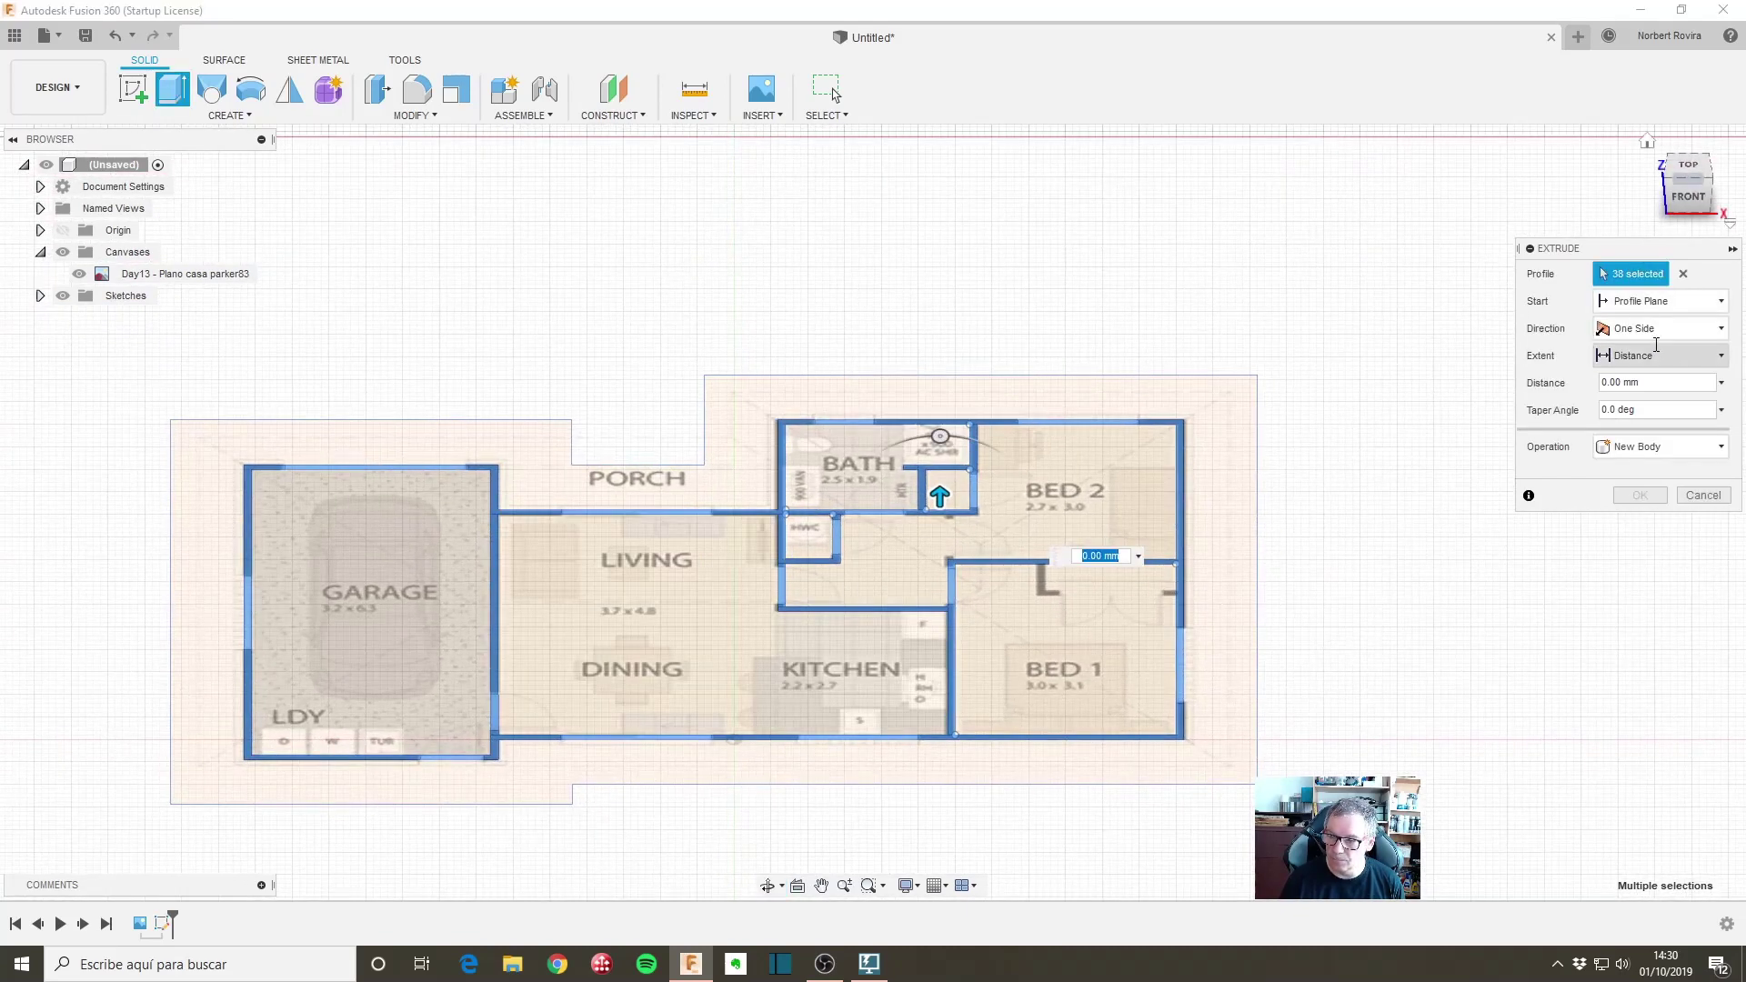
{"action": "left_click", "coordinate": [1602, 383]}
{"action": "type", "text": "3m"}
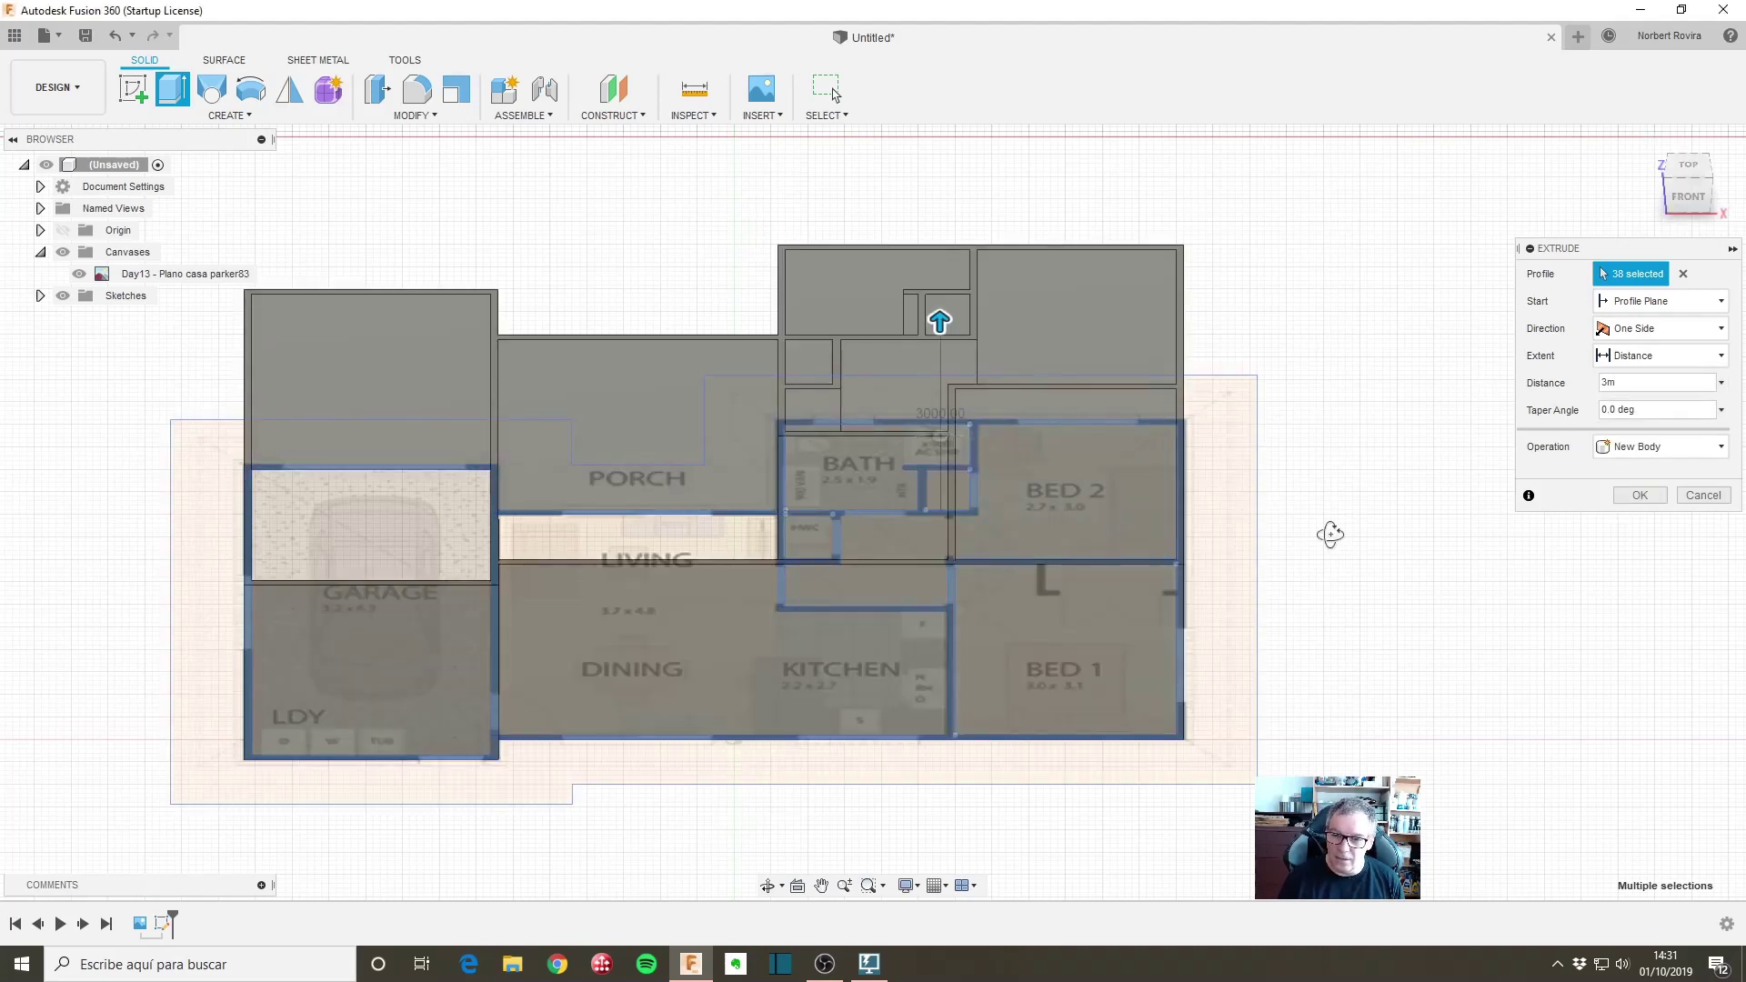
{"action": "middle_click_drag", "start_coordinate": [1330, 535], "coordinate": [1333, 571], "text": "shift"}
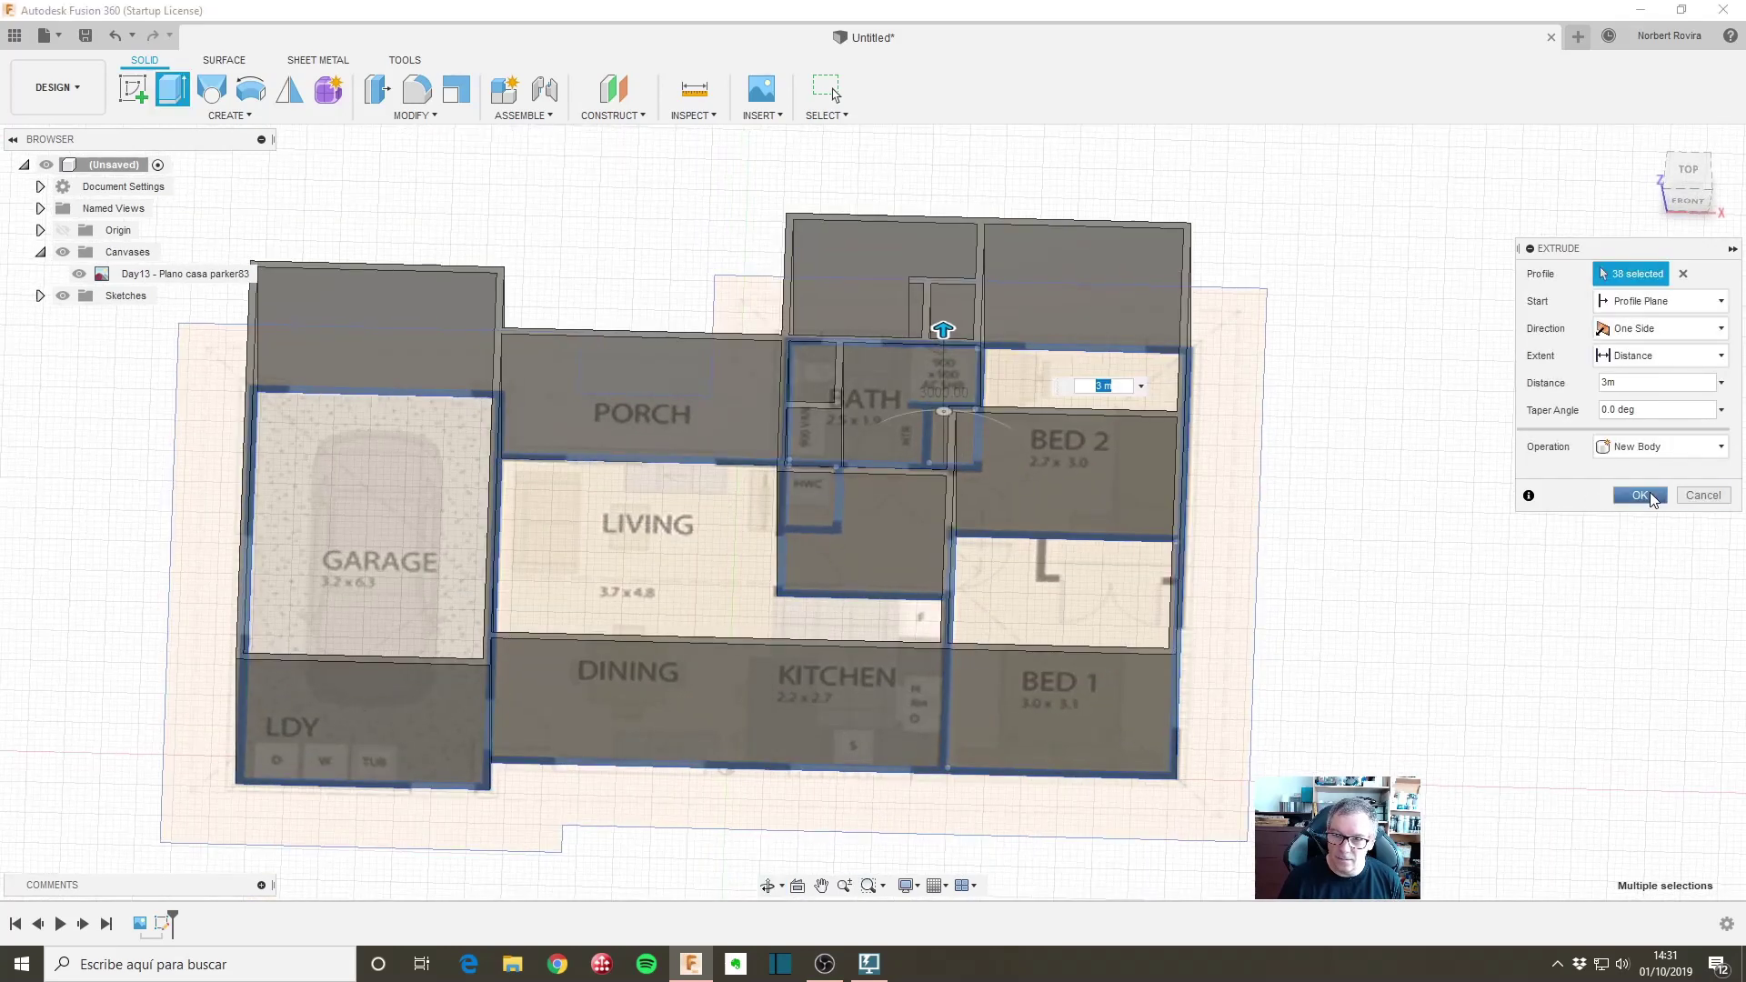
{"action": "left_click", "coordinate": [1641, 495]}
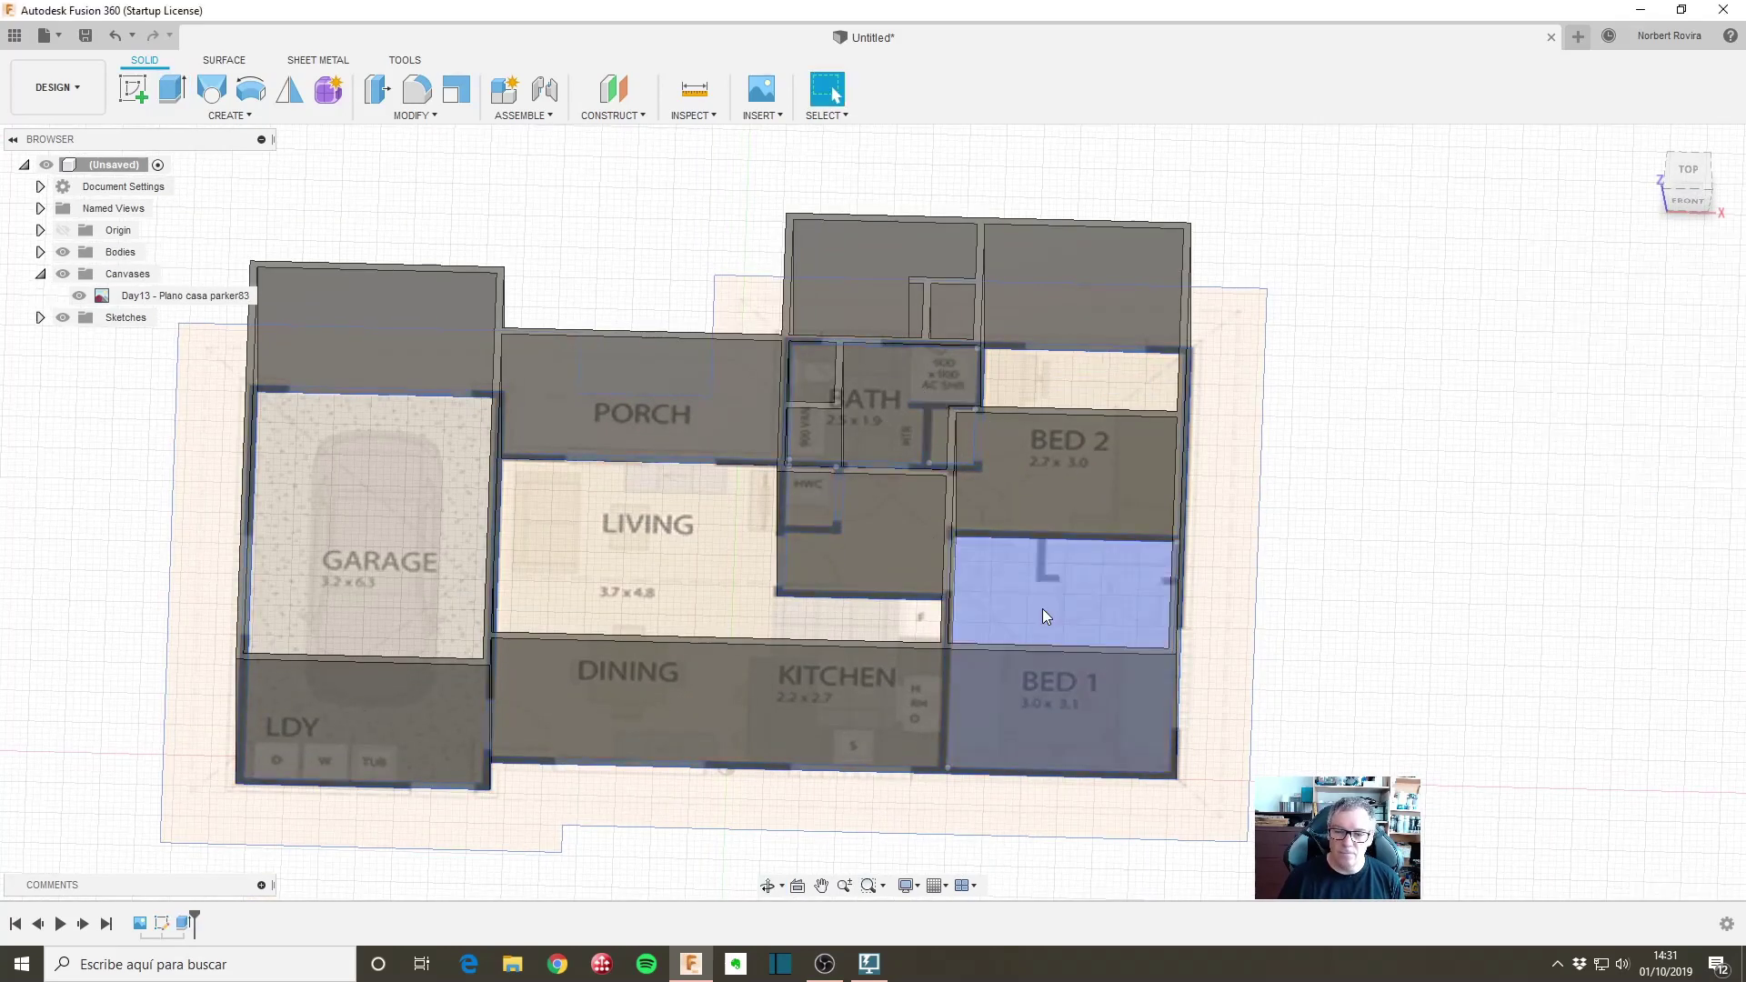
{"action": "scroll", "coordinate": [1042, 609], "scroll_direction": "down", "scroll_amount": 3}
{"action": "mouse_move", "coordinate": [883, 571]}
{"action": "middle_mouse_down", "text": "shift"}
{"action": "mouse_move", "coordinate": [850, 520]}
{"action": "mouse_move", "coordinate": [877, 589]}
{"action": "mouse_move", "coordinate": [1069, 633]}
{"action": "middle_mouse_up", "text": "shift"}
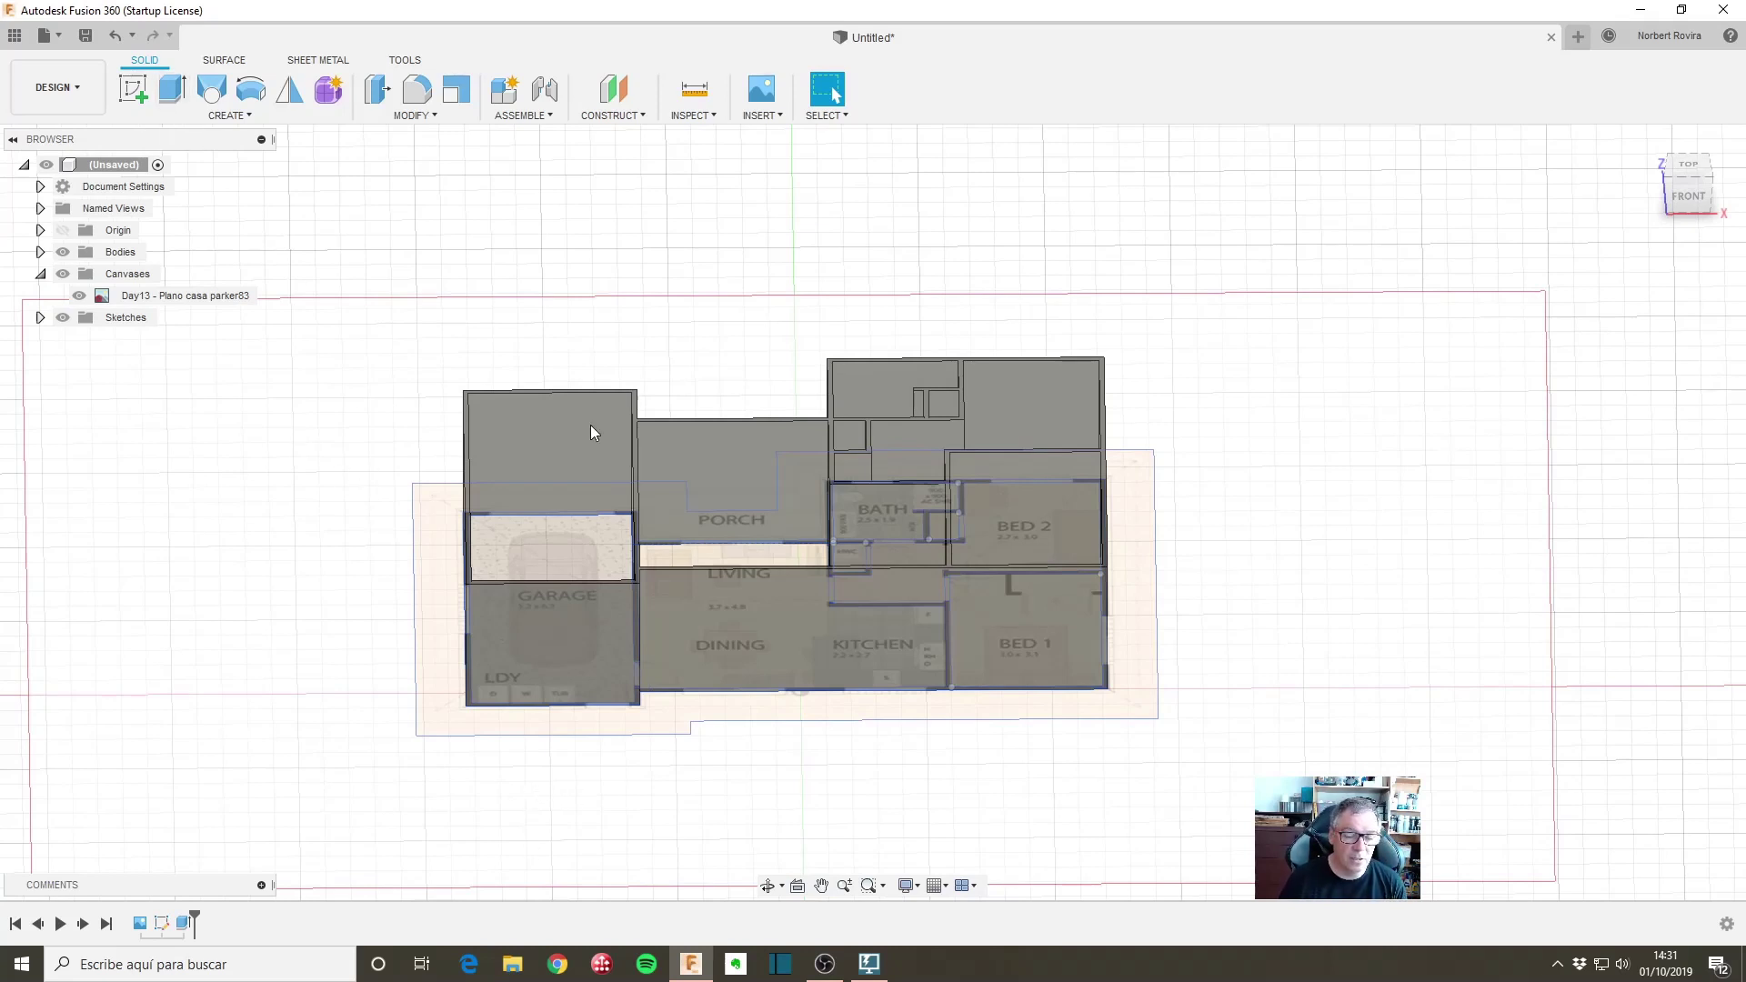
{"action": "scroll", "coordinate": [613, 708], "scroll_direction": "up", "scroll_amount": 3}
{"action": "middle_click_drag", "start_coordinate": [732, 707], "coordinate": [584, 632], "text": "shift"}
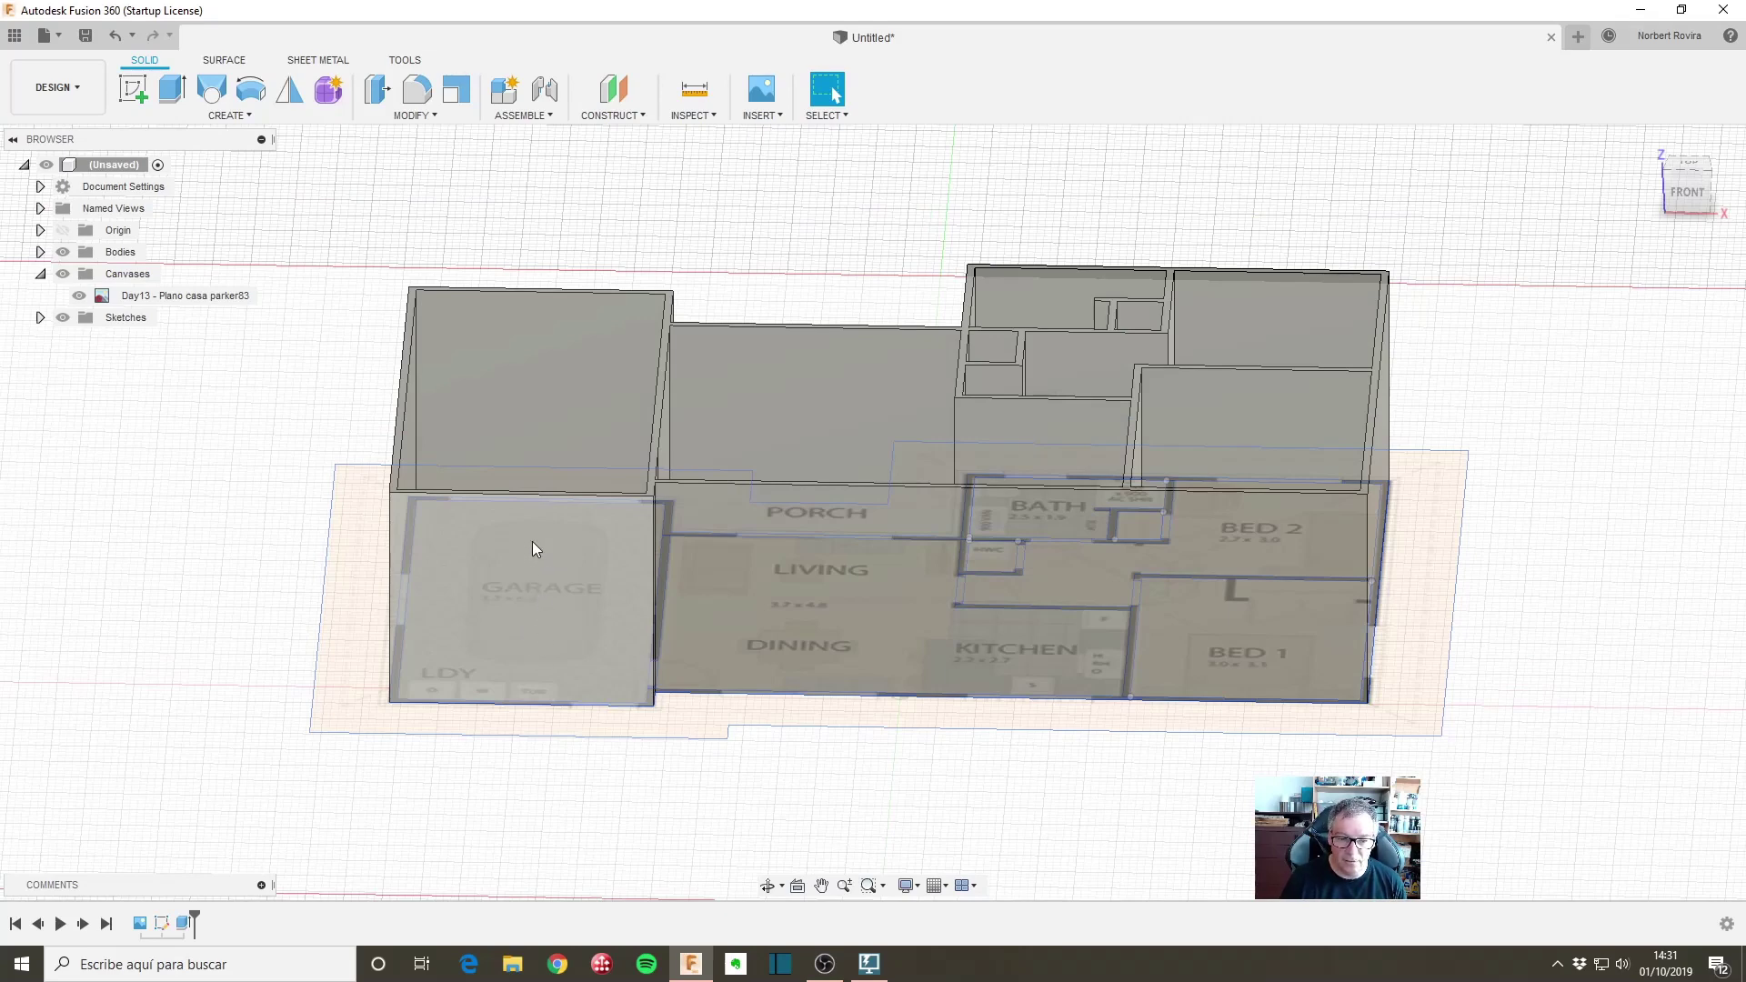
{"action": "middle_click_drag", "start_coordinate": [553, 536], "coordinate": [418, 578], "text": "shift"}
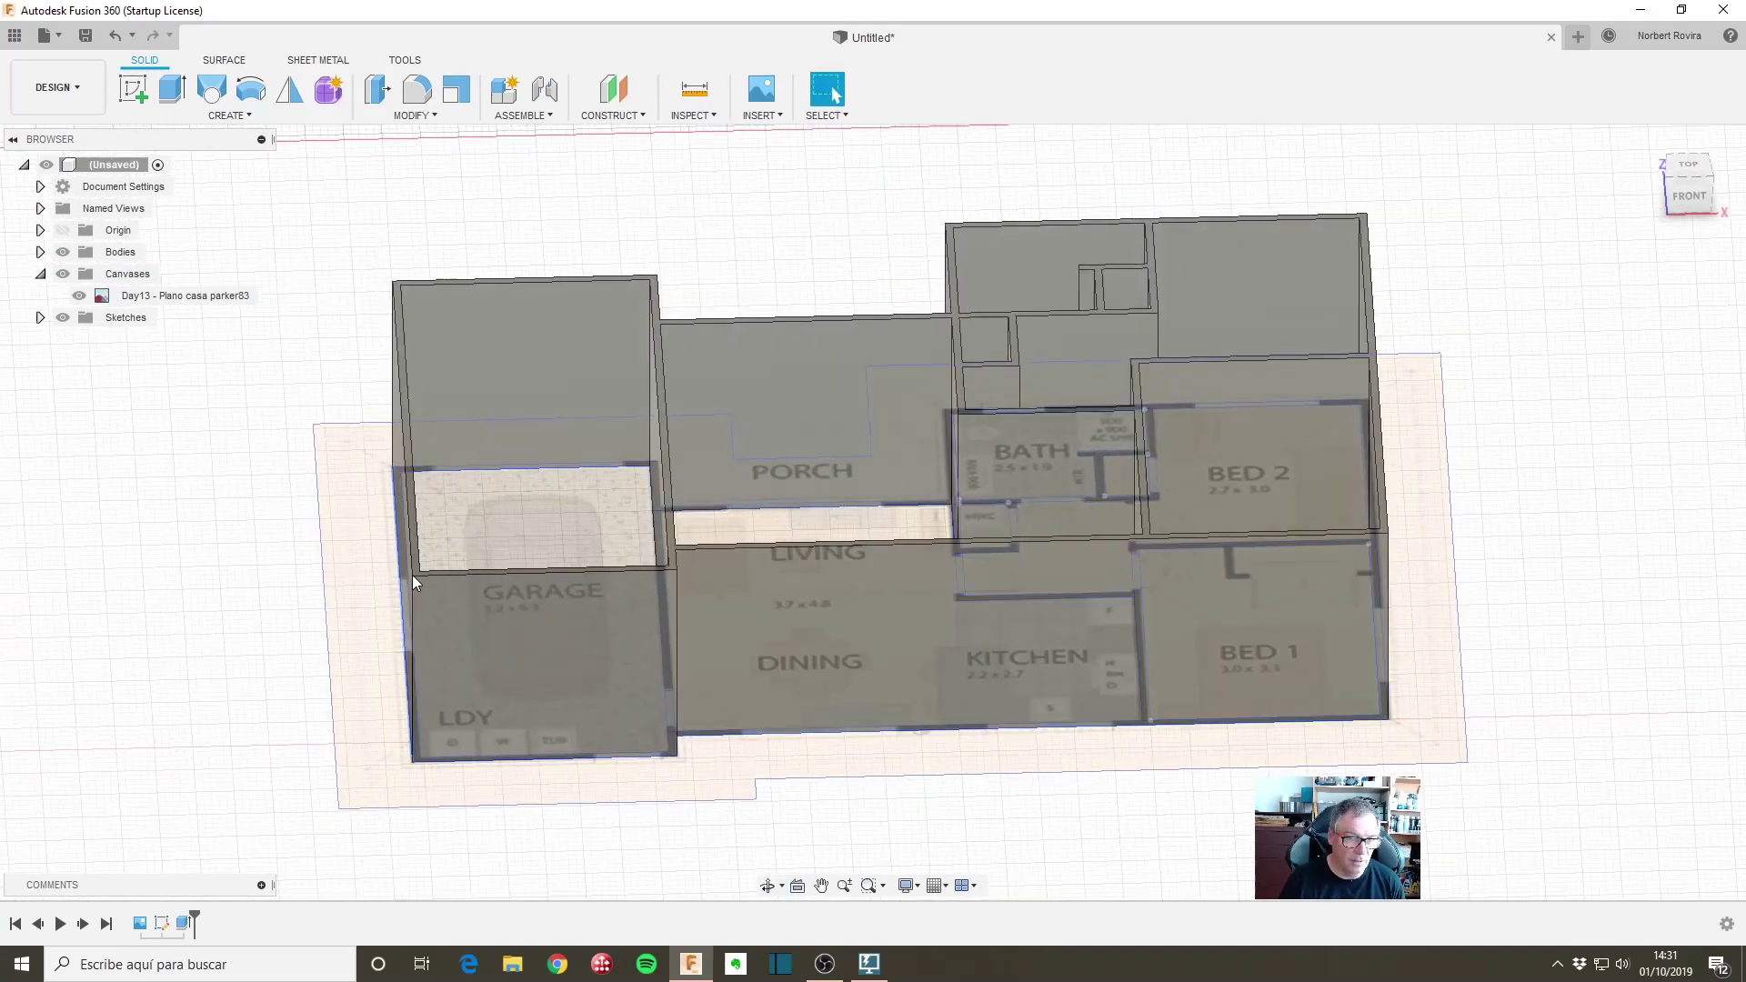
Step: Begin a new extrusion with the garage floor profile, hiding the wall bodies
{"action": "left_click", "coordinate": [172, 88]}
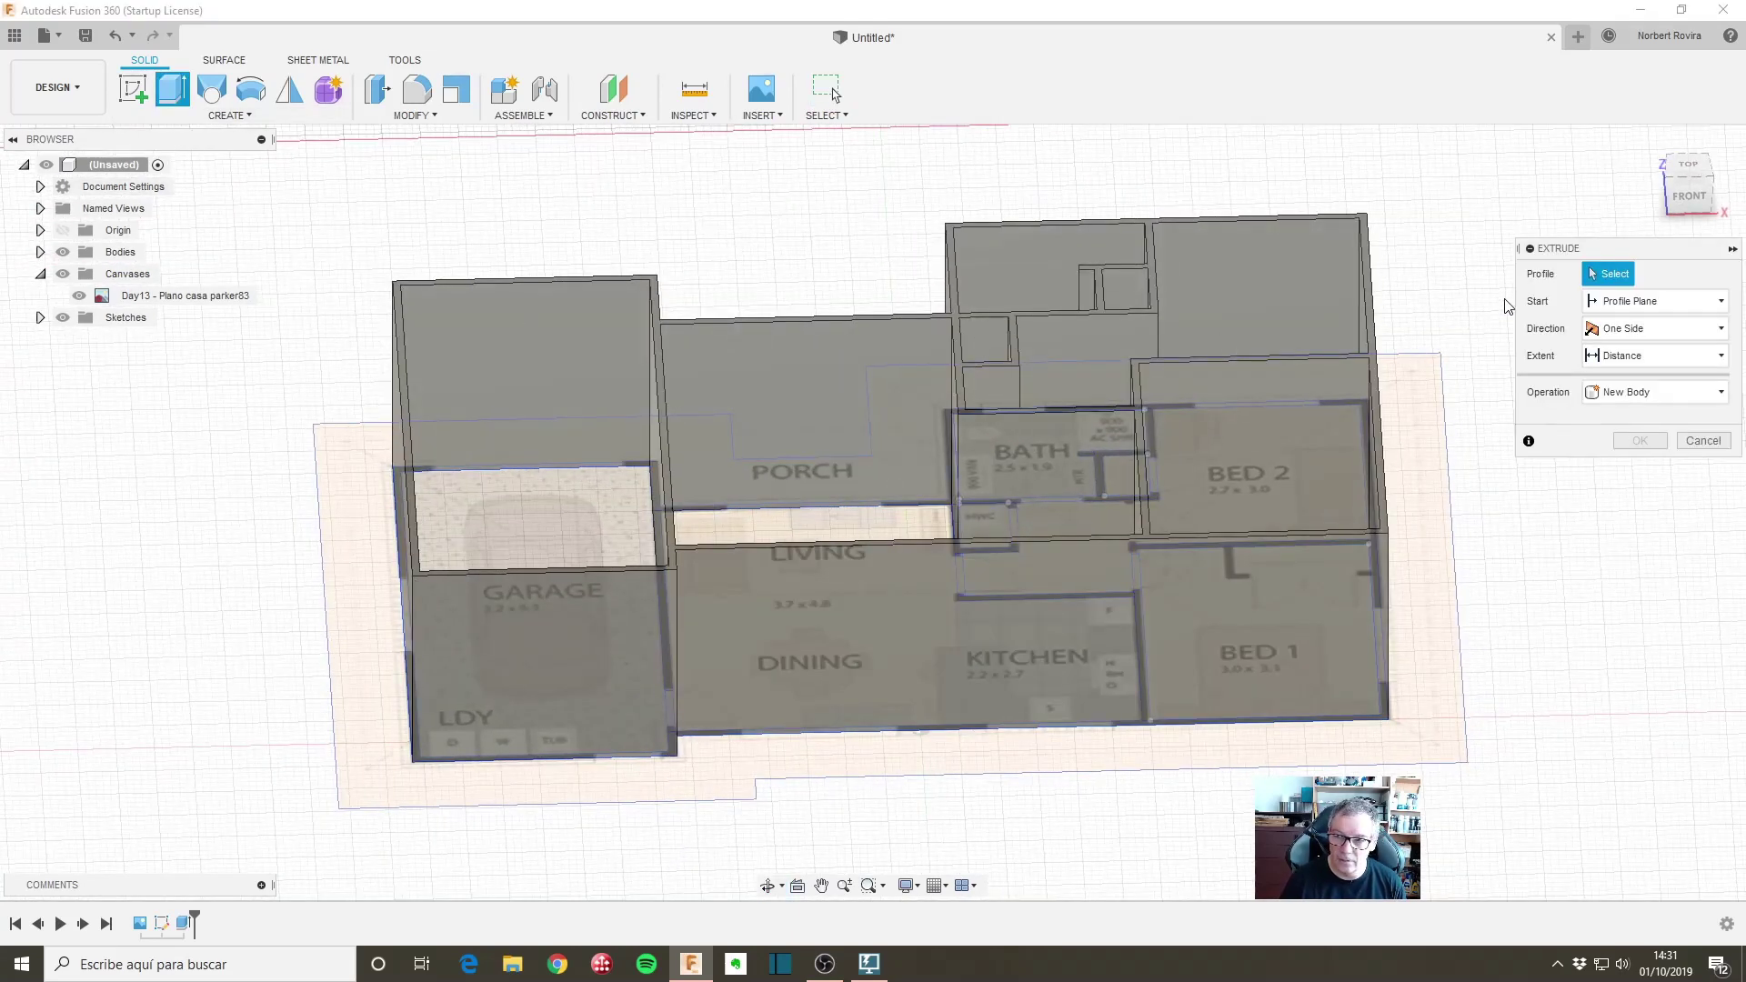
{"action": "middle_click_drag", "start_coordinate": [289, 355], "coordinate": [307, 353], "text": "shift"}
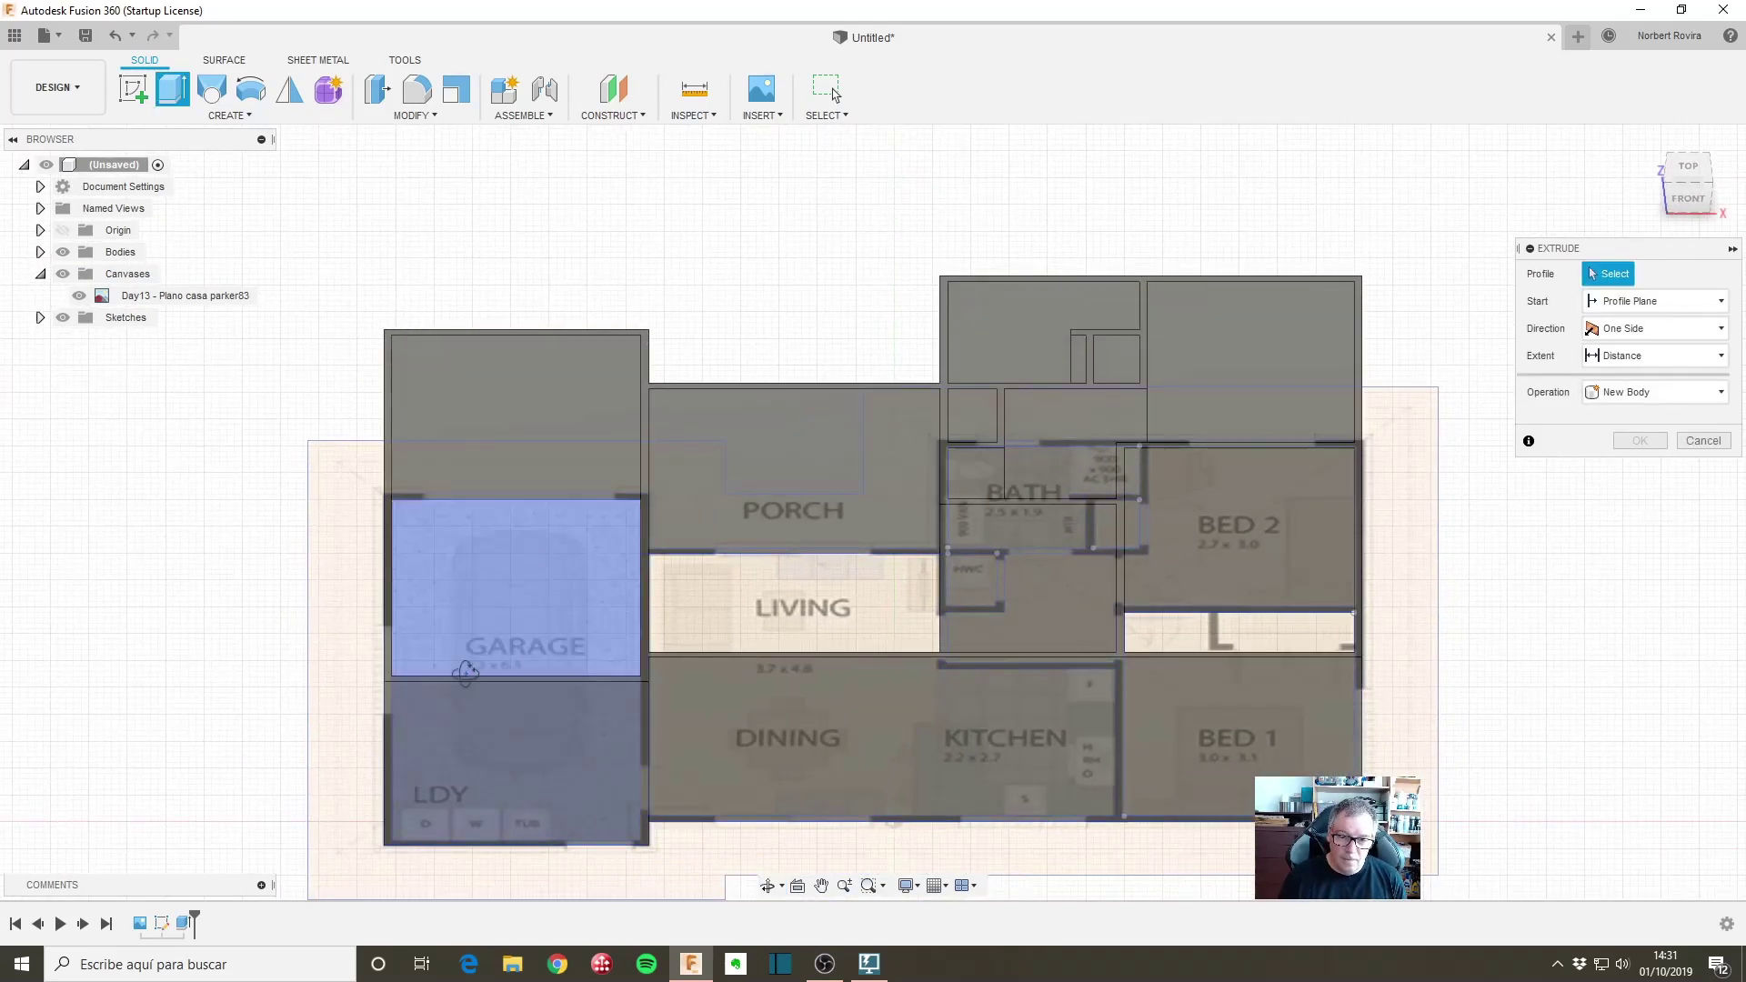
{"action": "middle_click_drag", "start_coordinate": [545, 628], "coordinate": [328, 744], "text": "shift"}
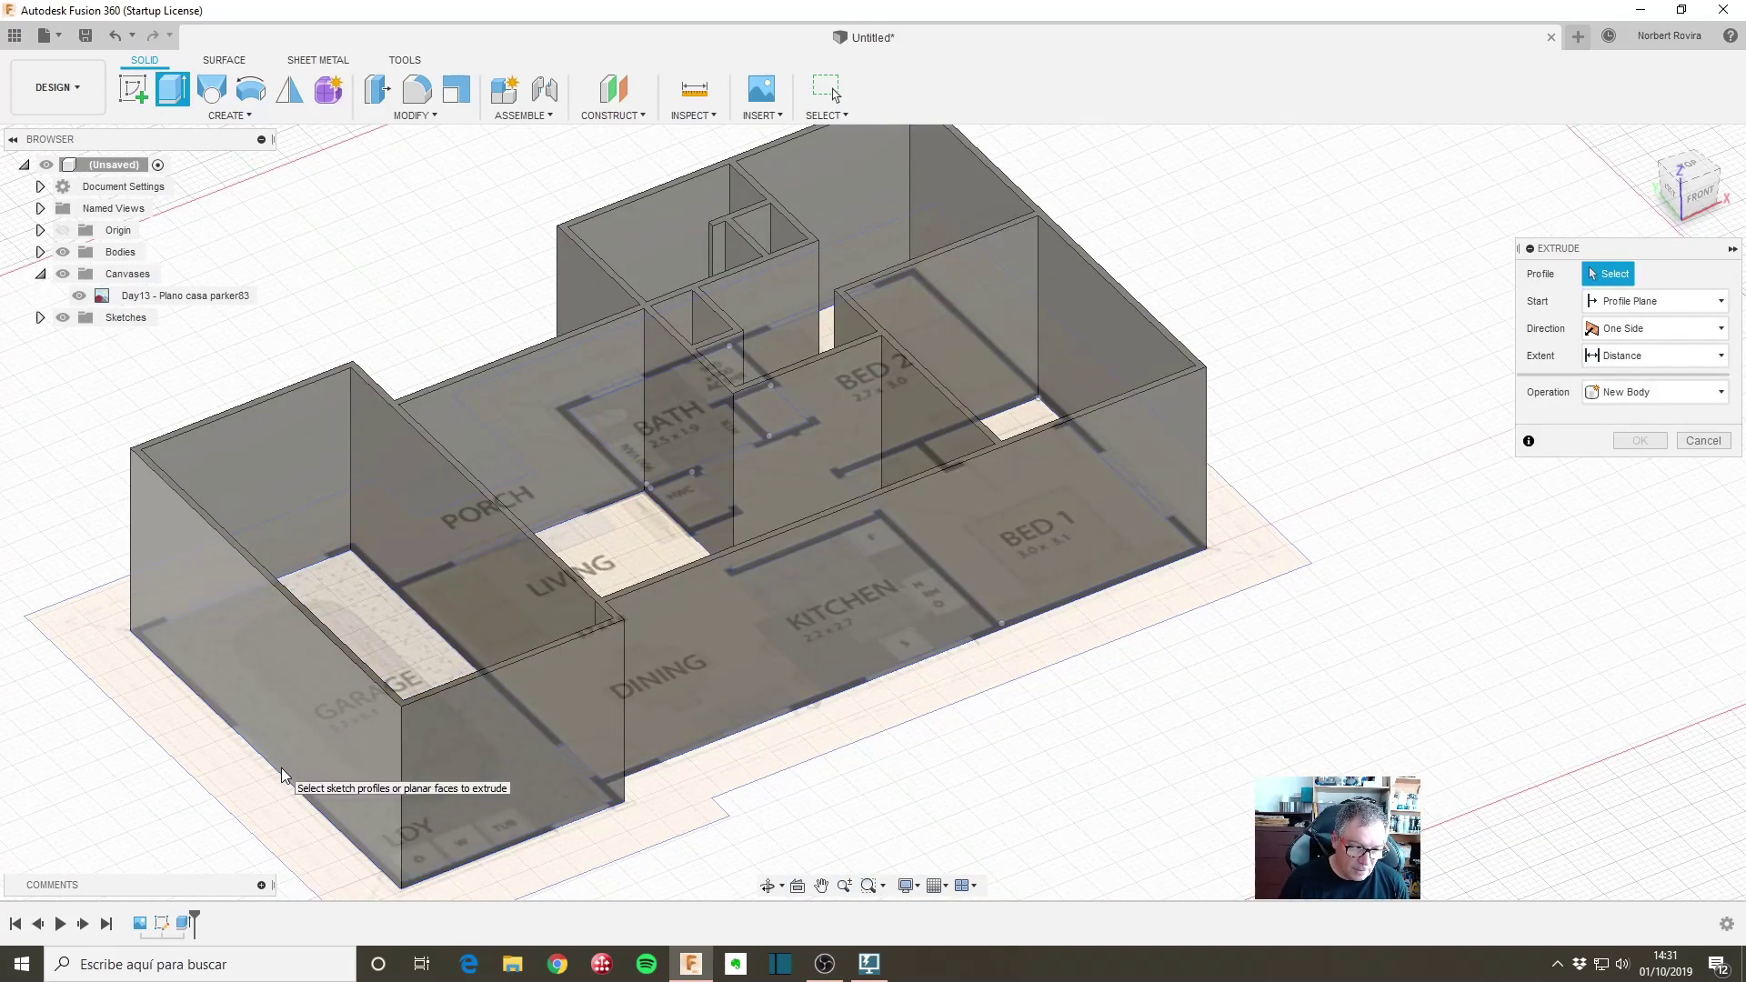
{"action": "left_click", "coordinate": [312, 808]}
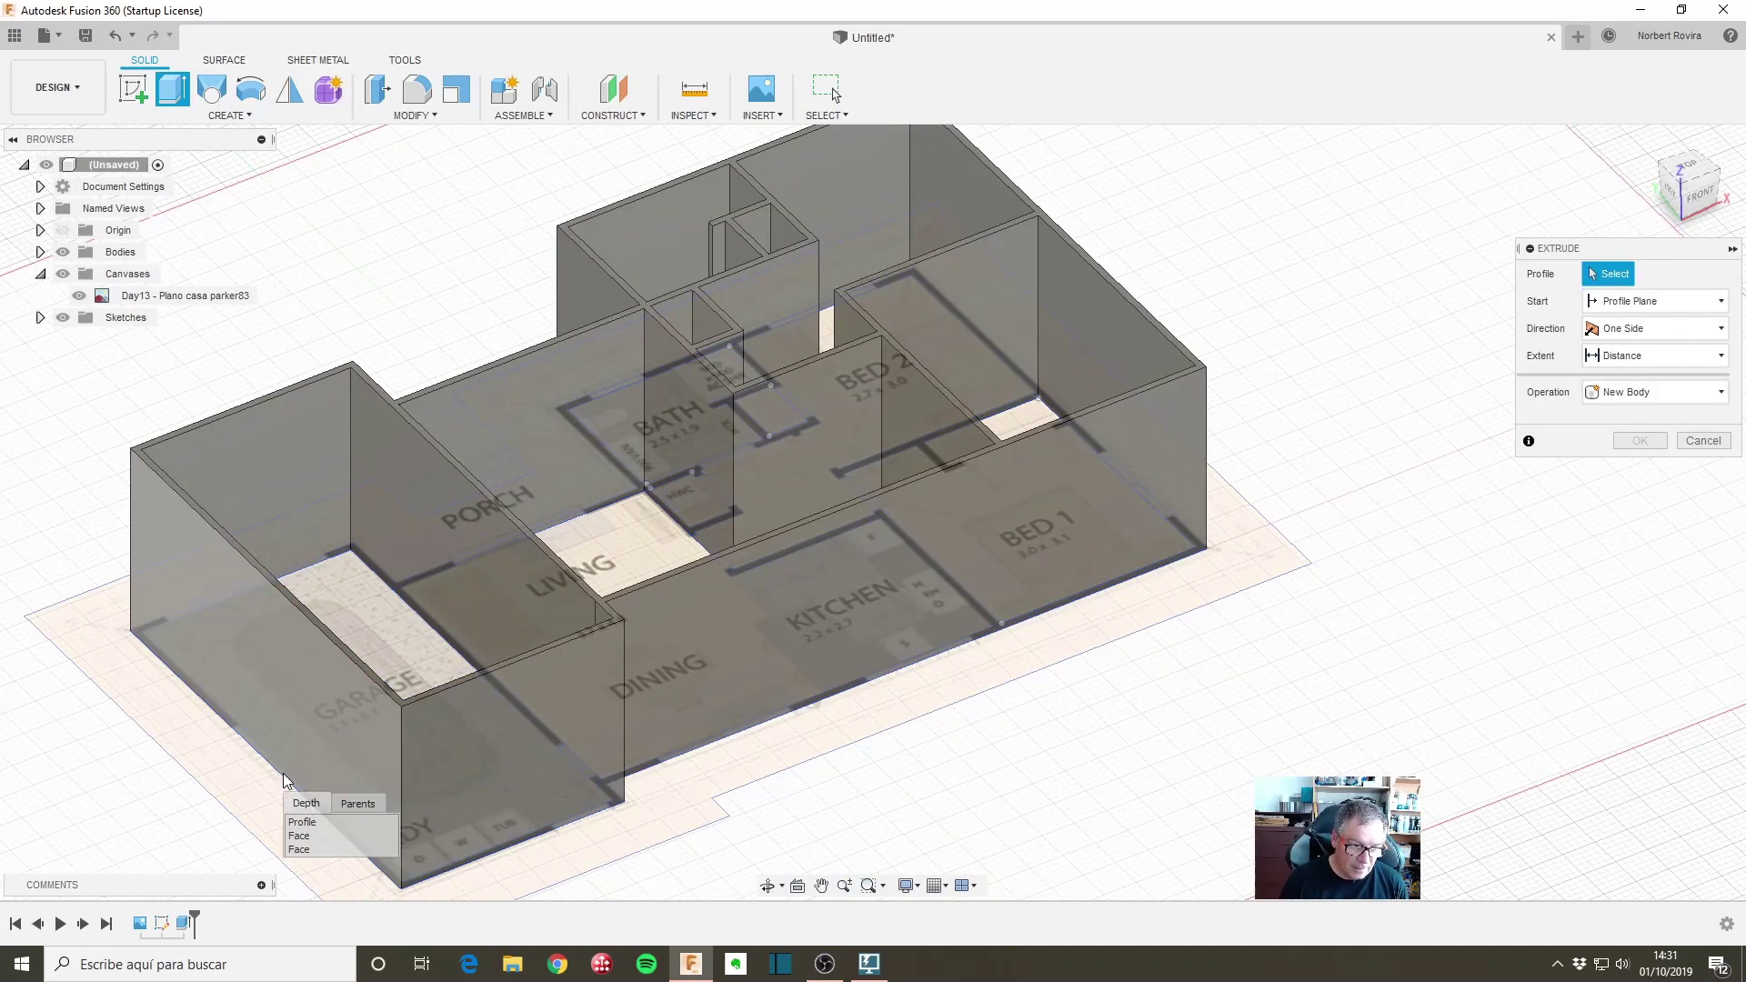
{"action": "left_click", "coordinate": [302, 821]}
{"action": "mouse_move", "coordinate": [910, 627]}
{"action": "middle_mouse_down", "text": "shift"}
{"action": "mouse_move", "coordinate": [991, 637]}
{"action": "mouse_move", "coordinate": [341, 279]}
{"action": "middle_mouse_up", "text": "shift"}
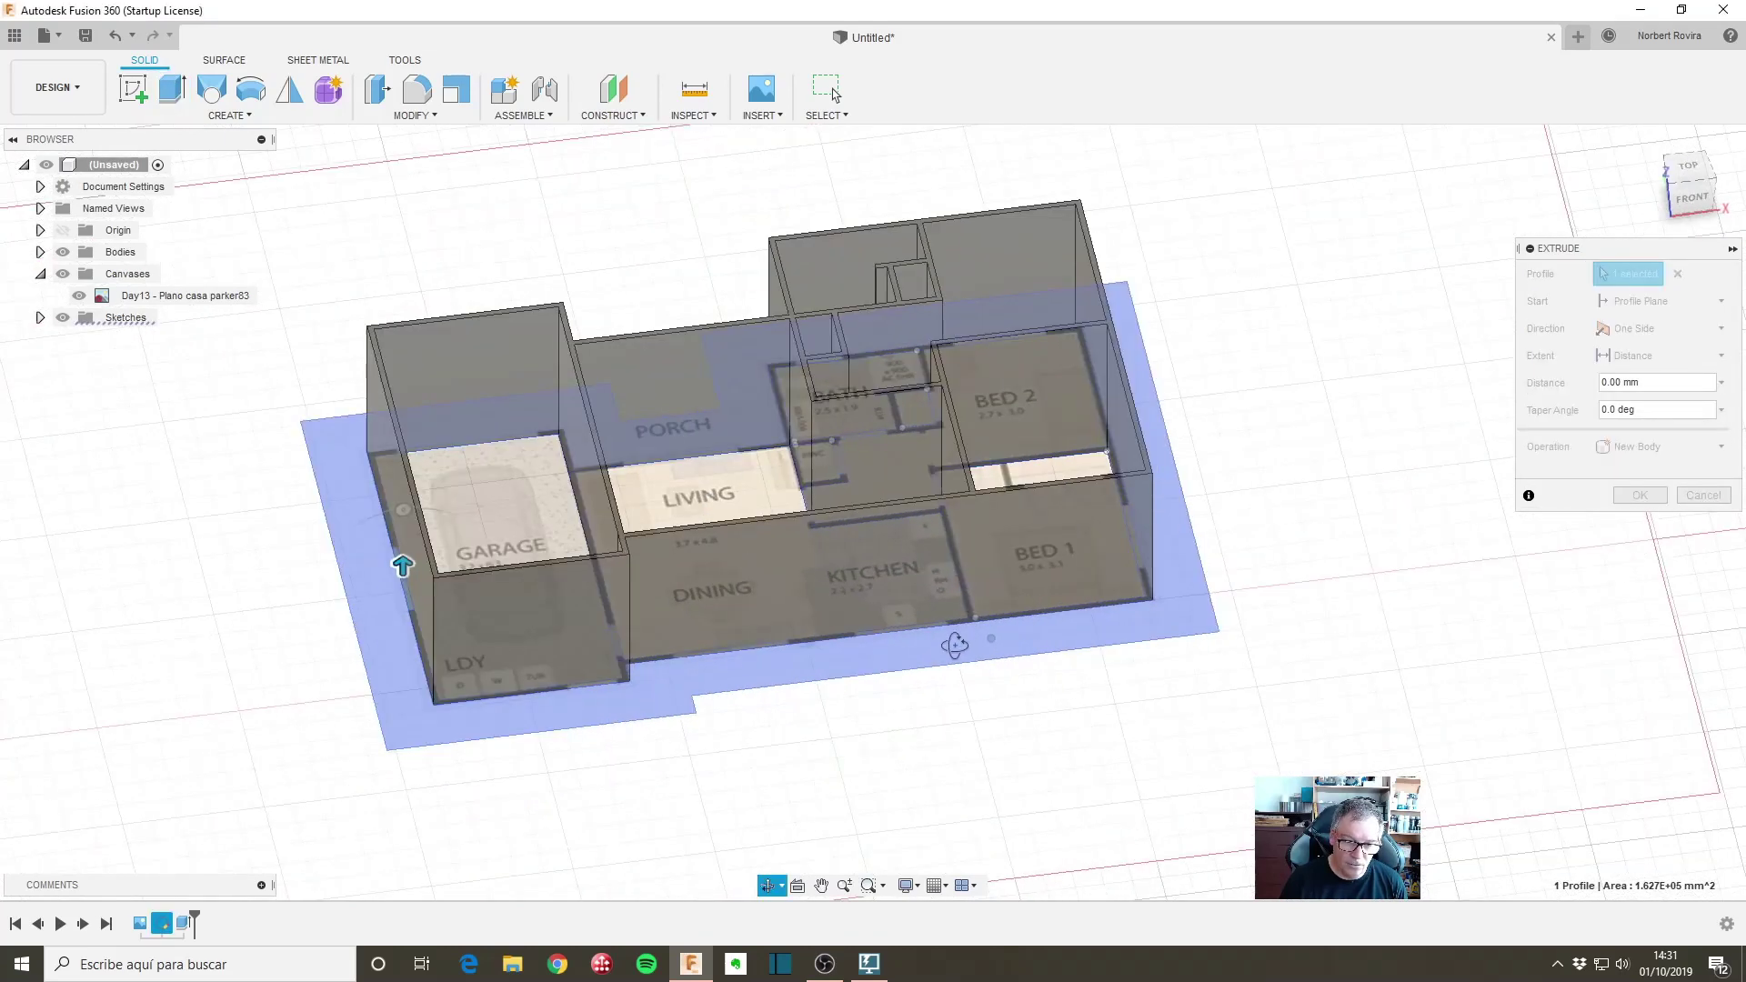
{"action": "left_click", "coordinate": [65, 253]}
{"action": "scroll", "coordinate": [585, 725], "scroll_direction": "up", "scroll_amount": 3}
{"action": "scroll", "coordinate": [592, 693], "scroll_direction": "up", "scroll_amount": 2}
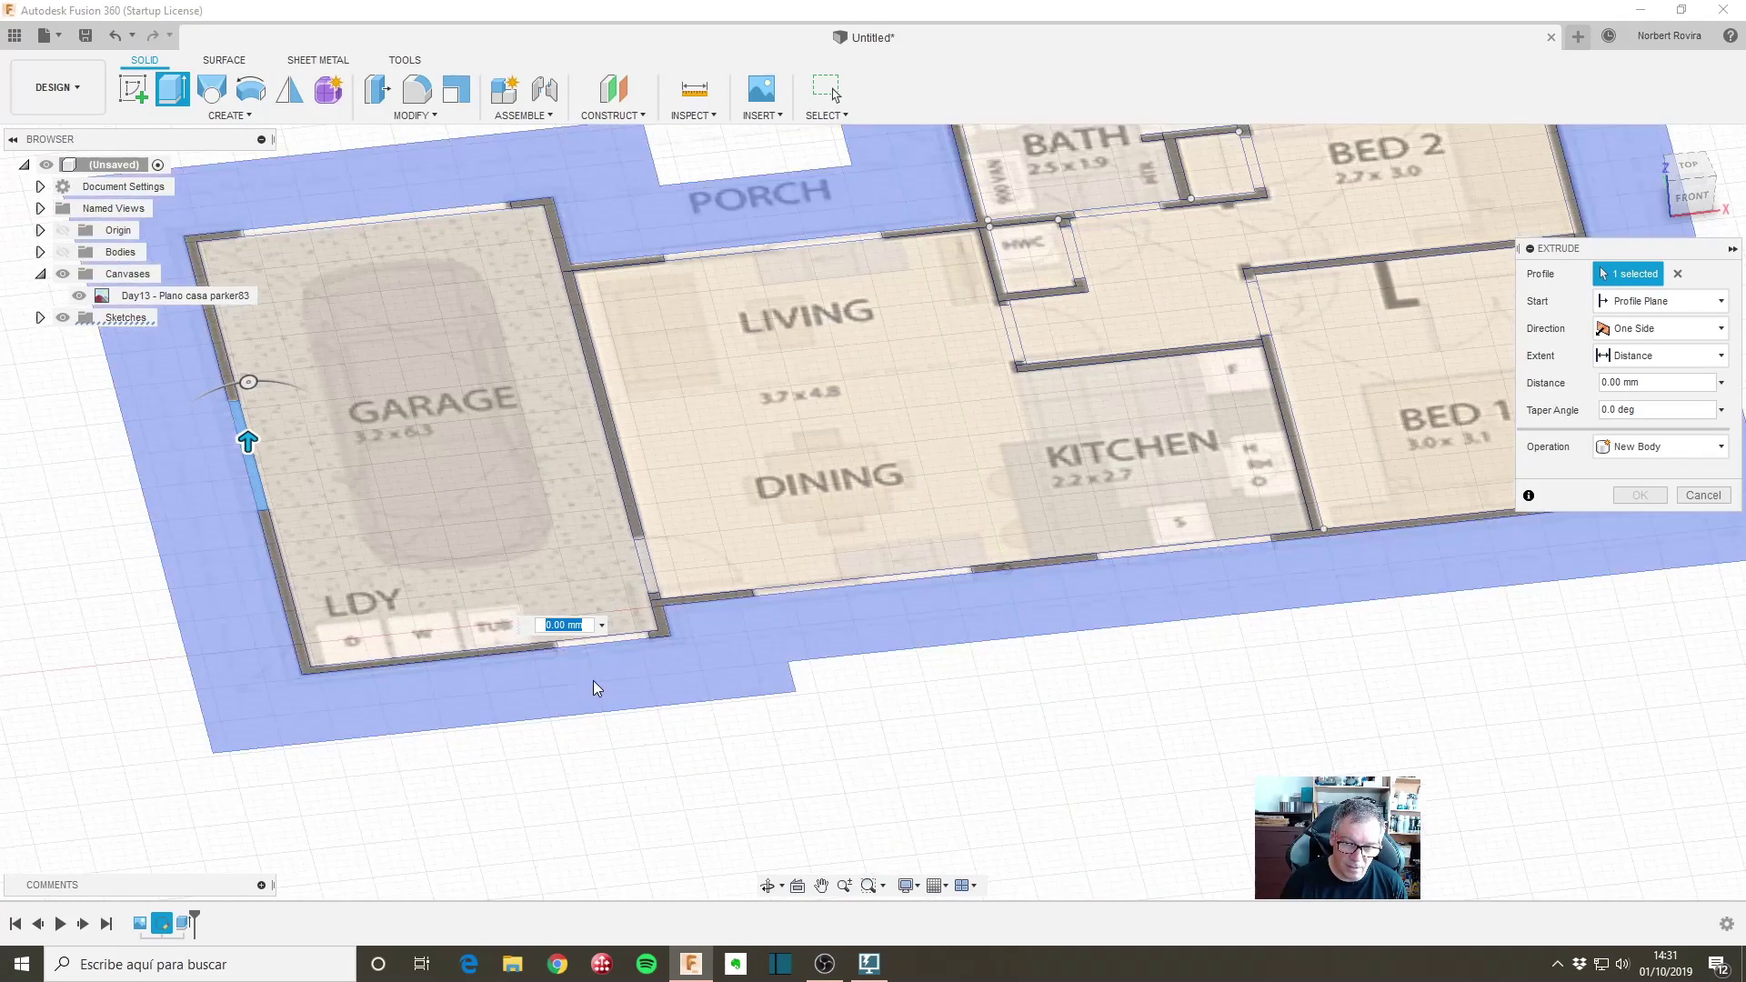
Step: Add the living/kitchen area and window wall strips near dining, kitchen, BED 2 and BATH
{"action": "left_click", "coordinate": [890, 529]}
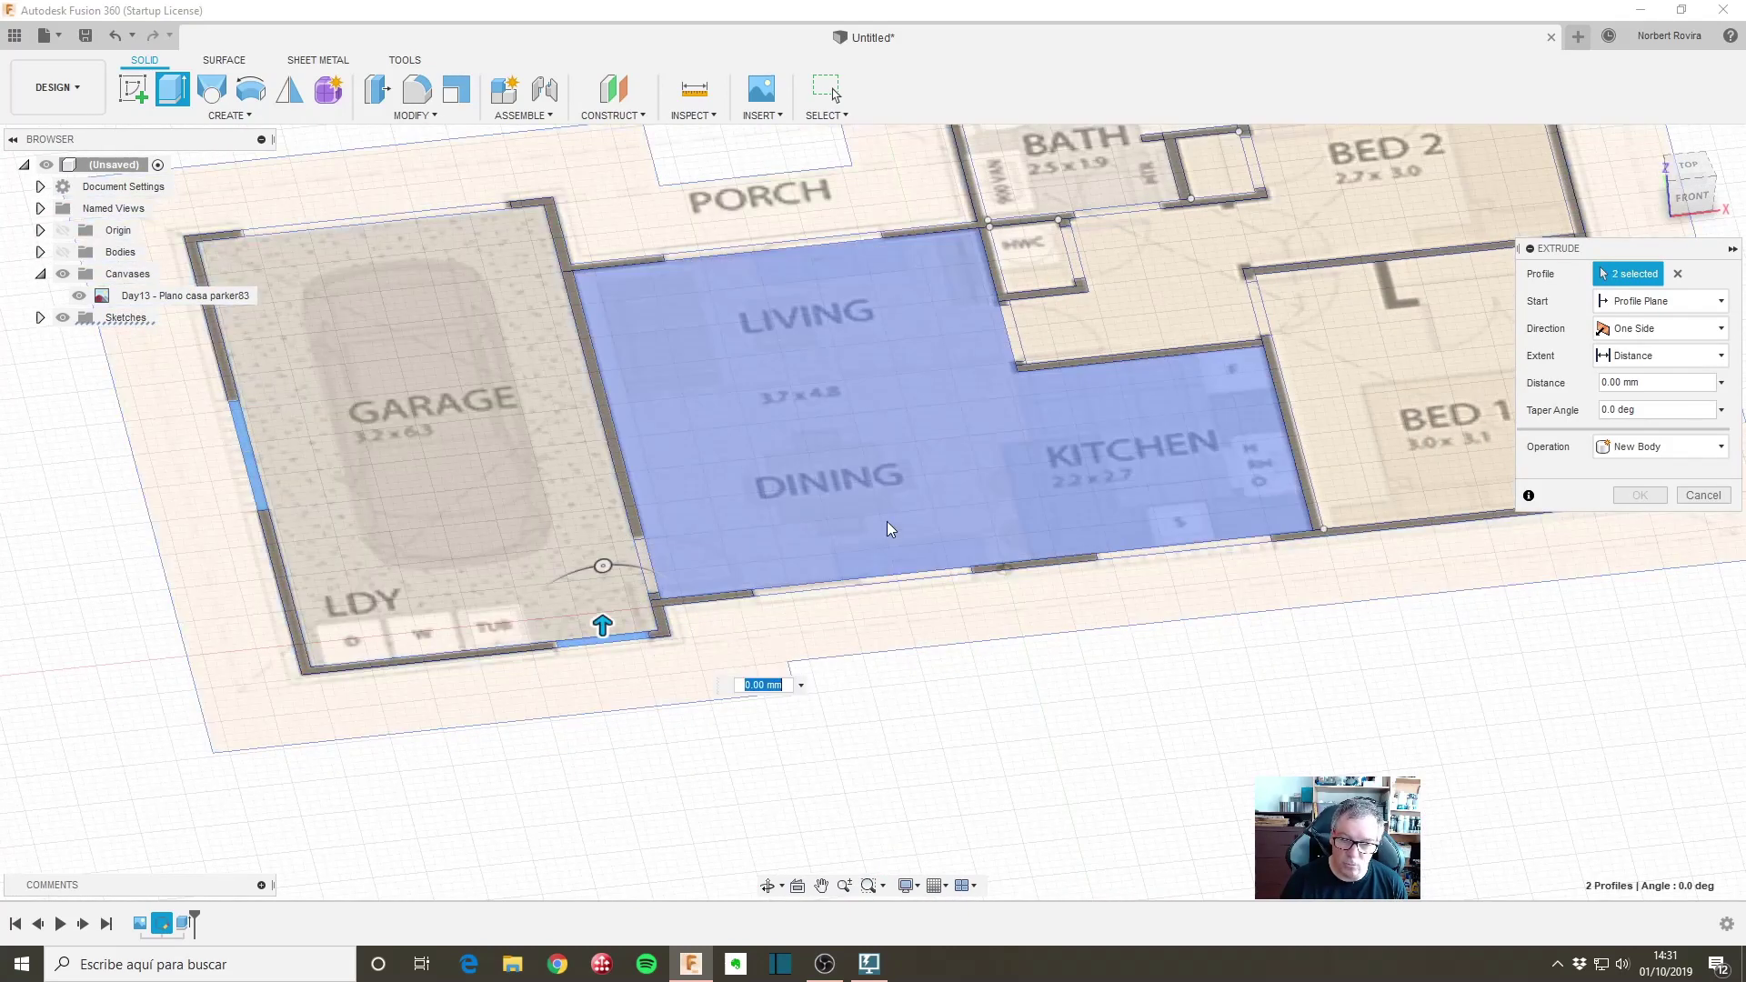
{"action": "left_click", "coordinate": [878, 584]}
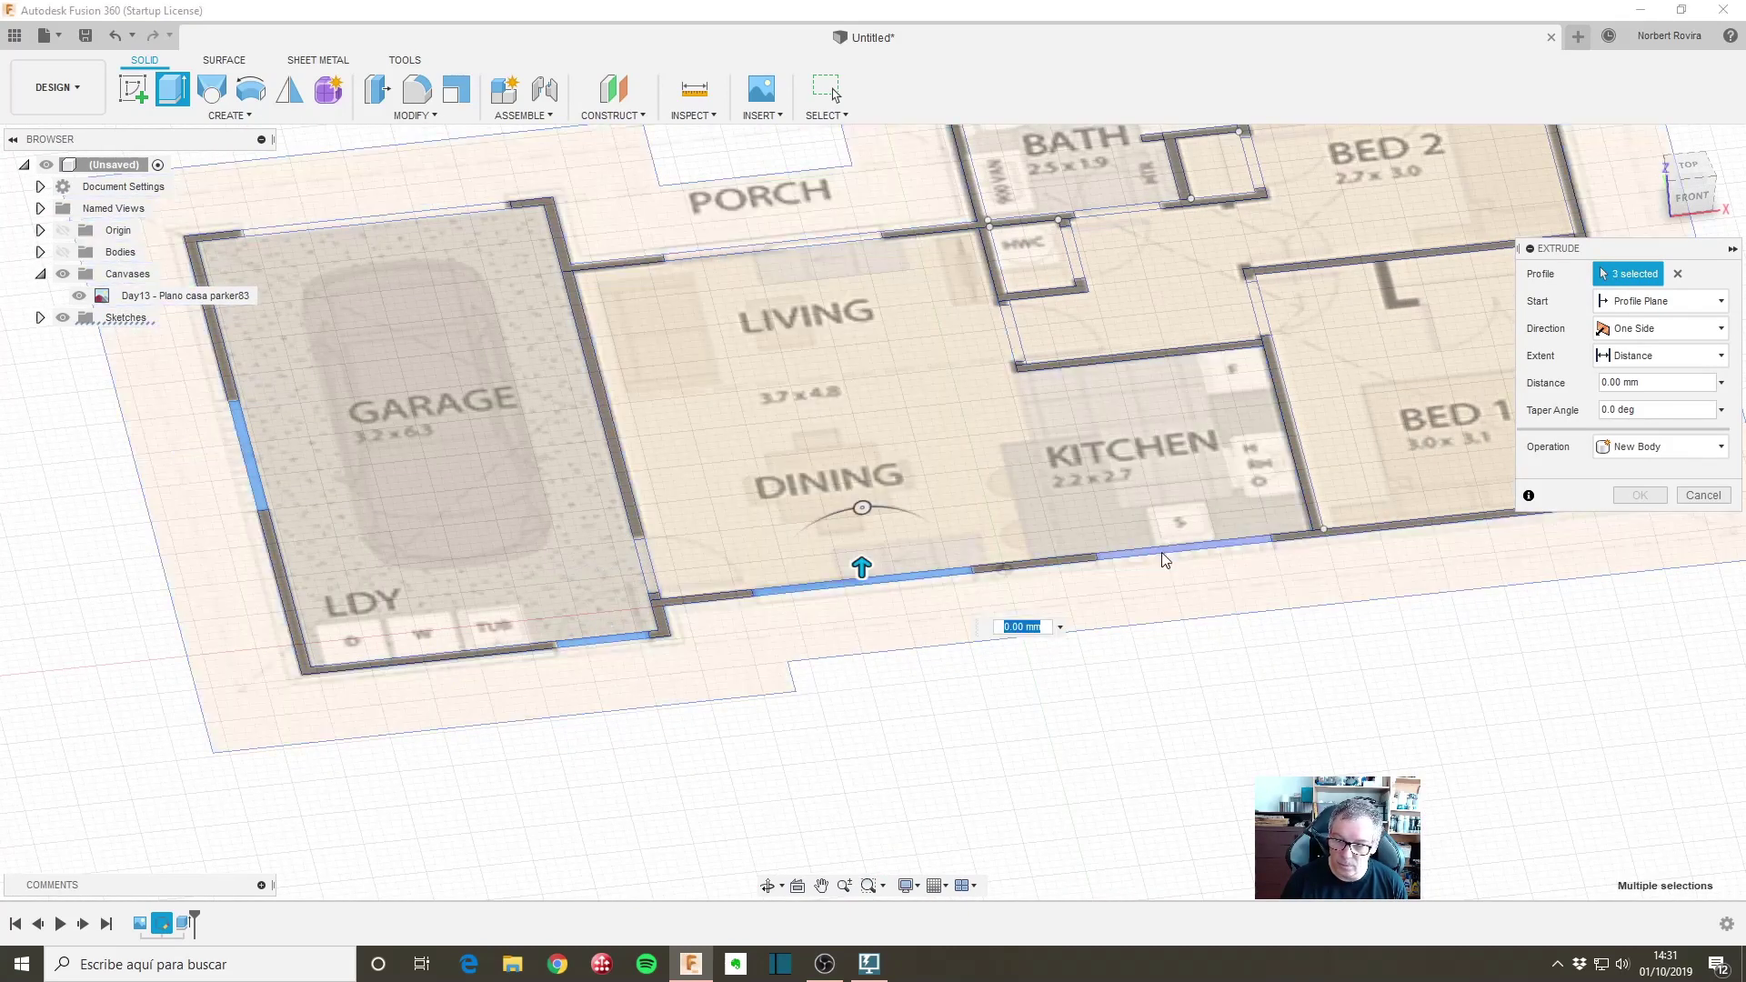
{"action": "left_click", "coordinate": [1171, 548]}
{"action": "scroll", "coordinate": [1300, 639], "scroll_direction": "down", "scroll_amount": 5}
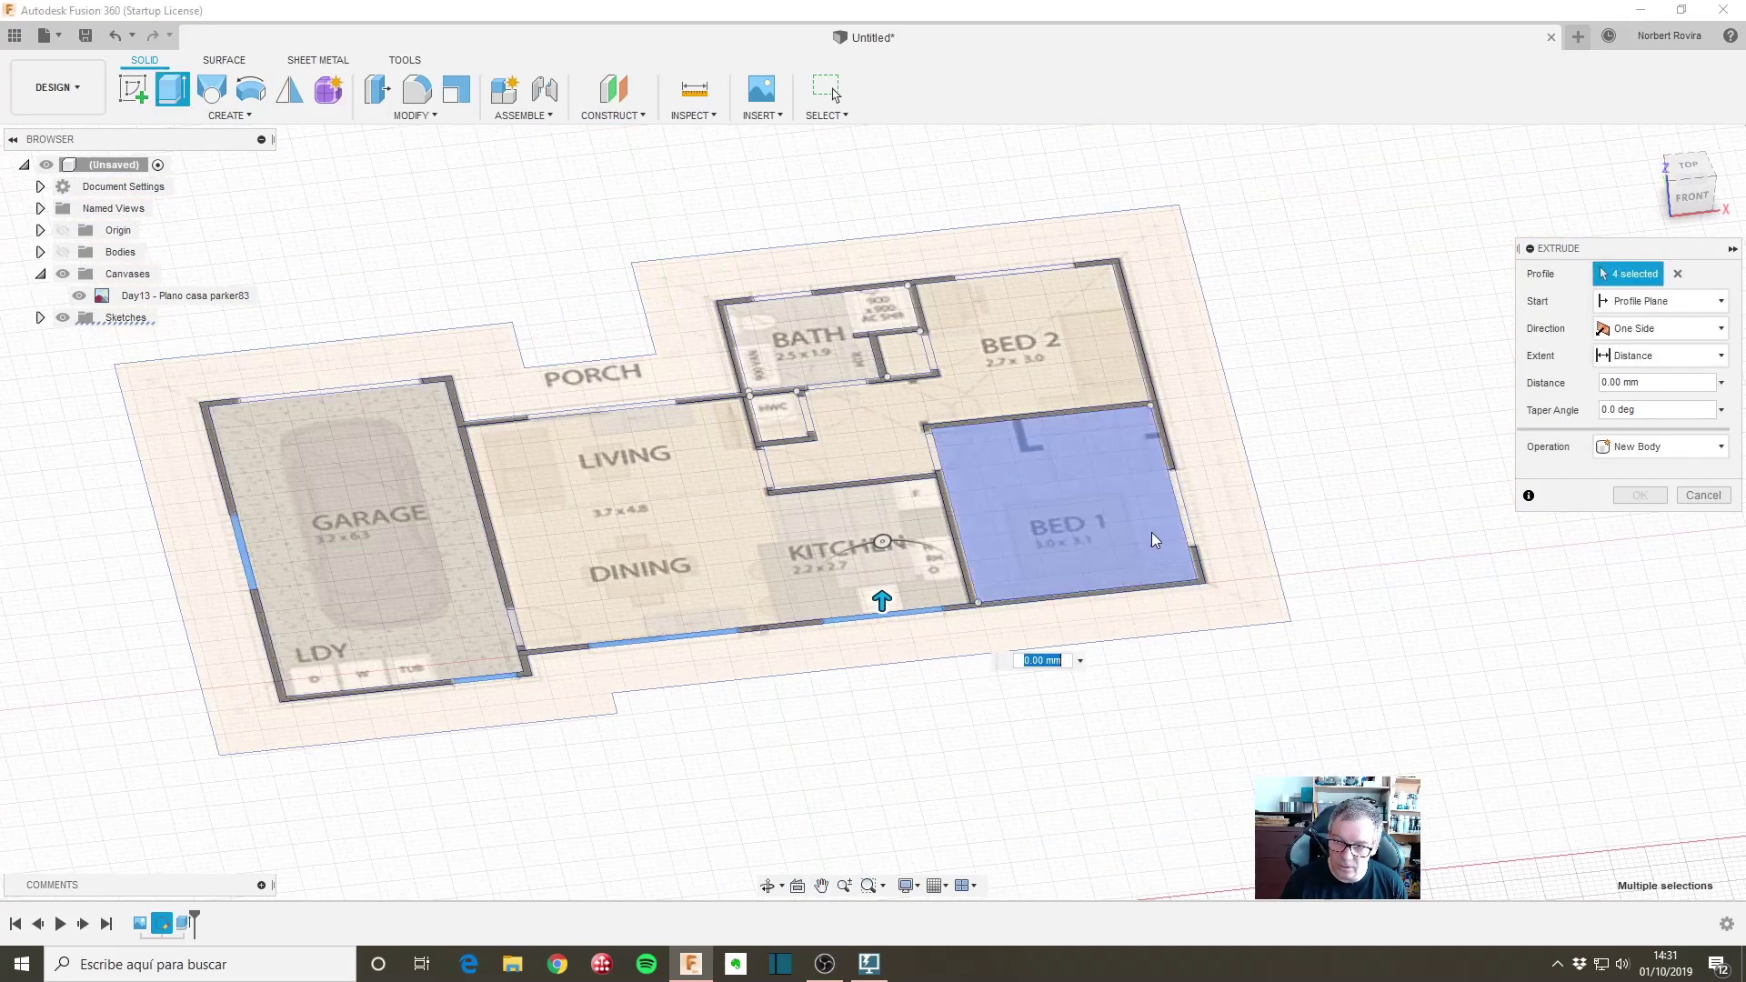
{"action": "left_click", "coordinate": [1059, 276]}
{"action": "left_click", "coordinate": [734, 291]}
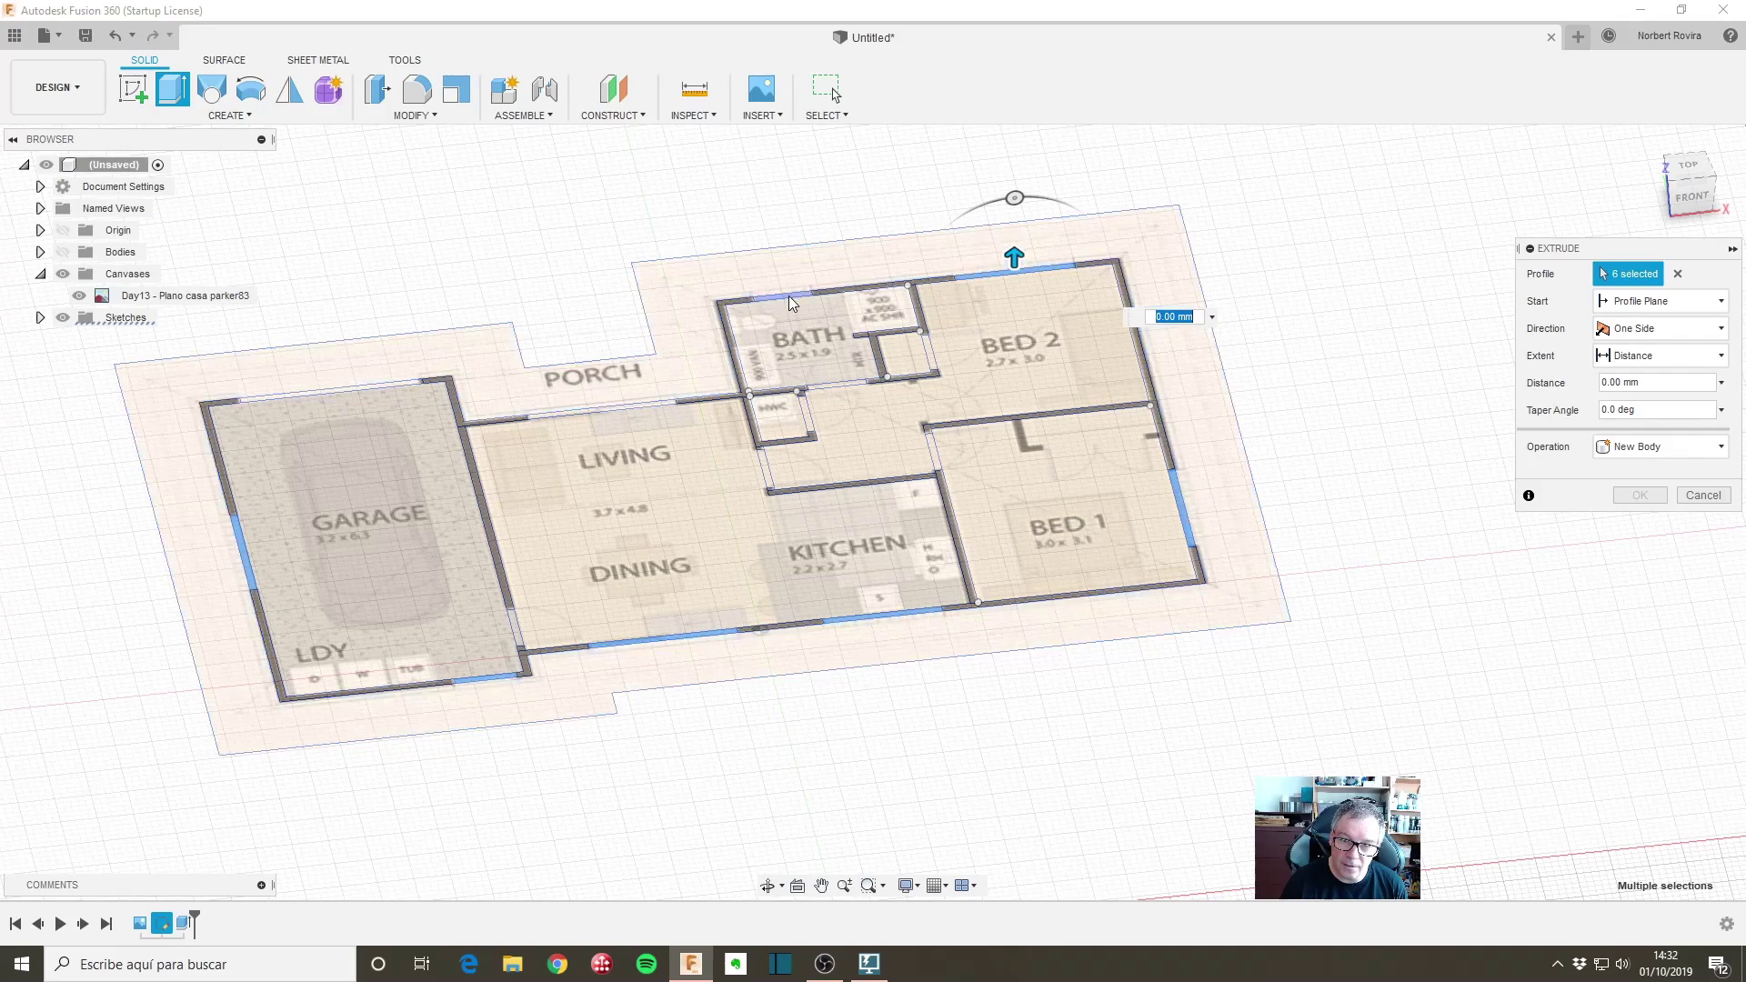
{"action": "left_click", "coordinate": [785, 300]}
{"action": "scroll", "coordinate": [923, 641], "scroll_direction": "down", "scroll_amount": 2}
{"action": "middle_click_drag", "start_coordinate": [924, 641], "coordinate": [924, 631], "text": "shift"}
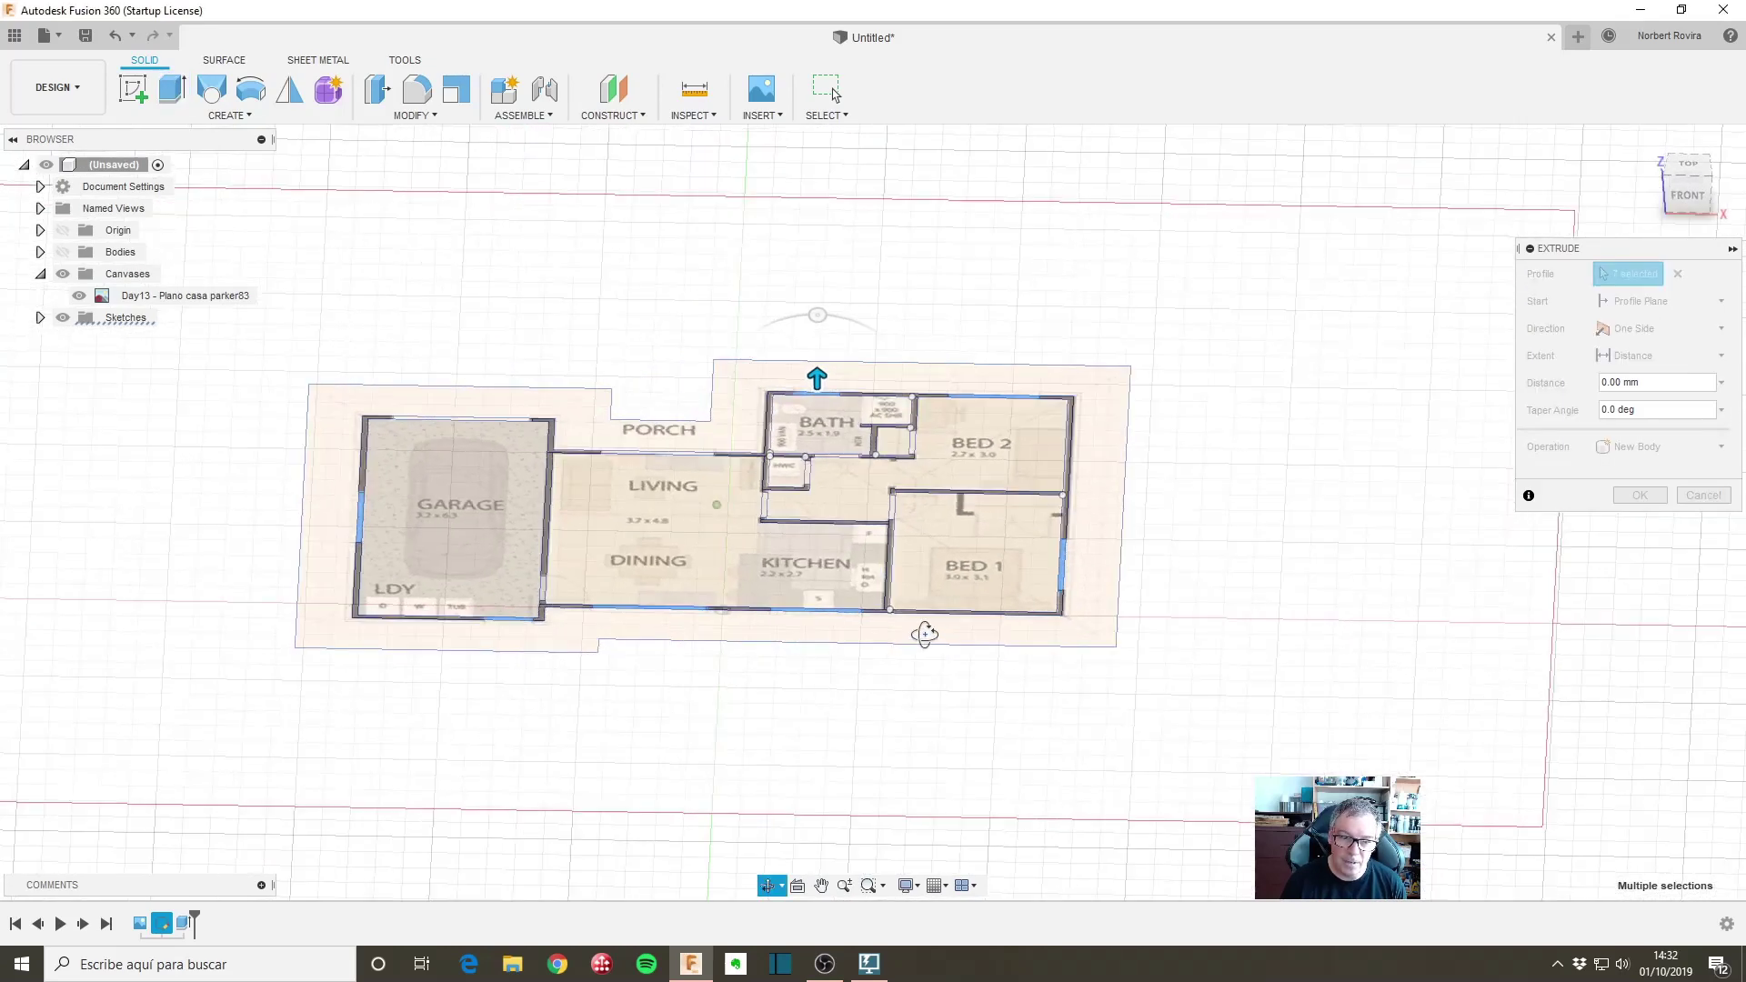
{"action": "left_click", "coordinate": [61, 252]}
{"action": "scroll", "coordinate": [838, 718], "scroll_direction": "down", "scroll_amount": 1}
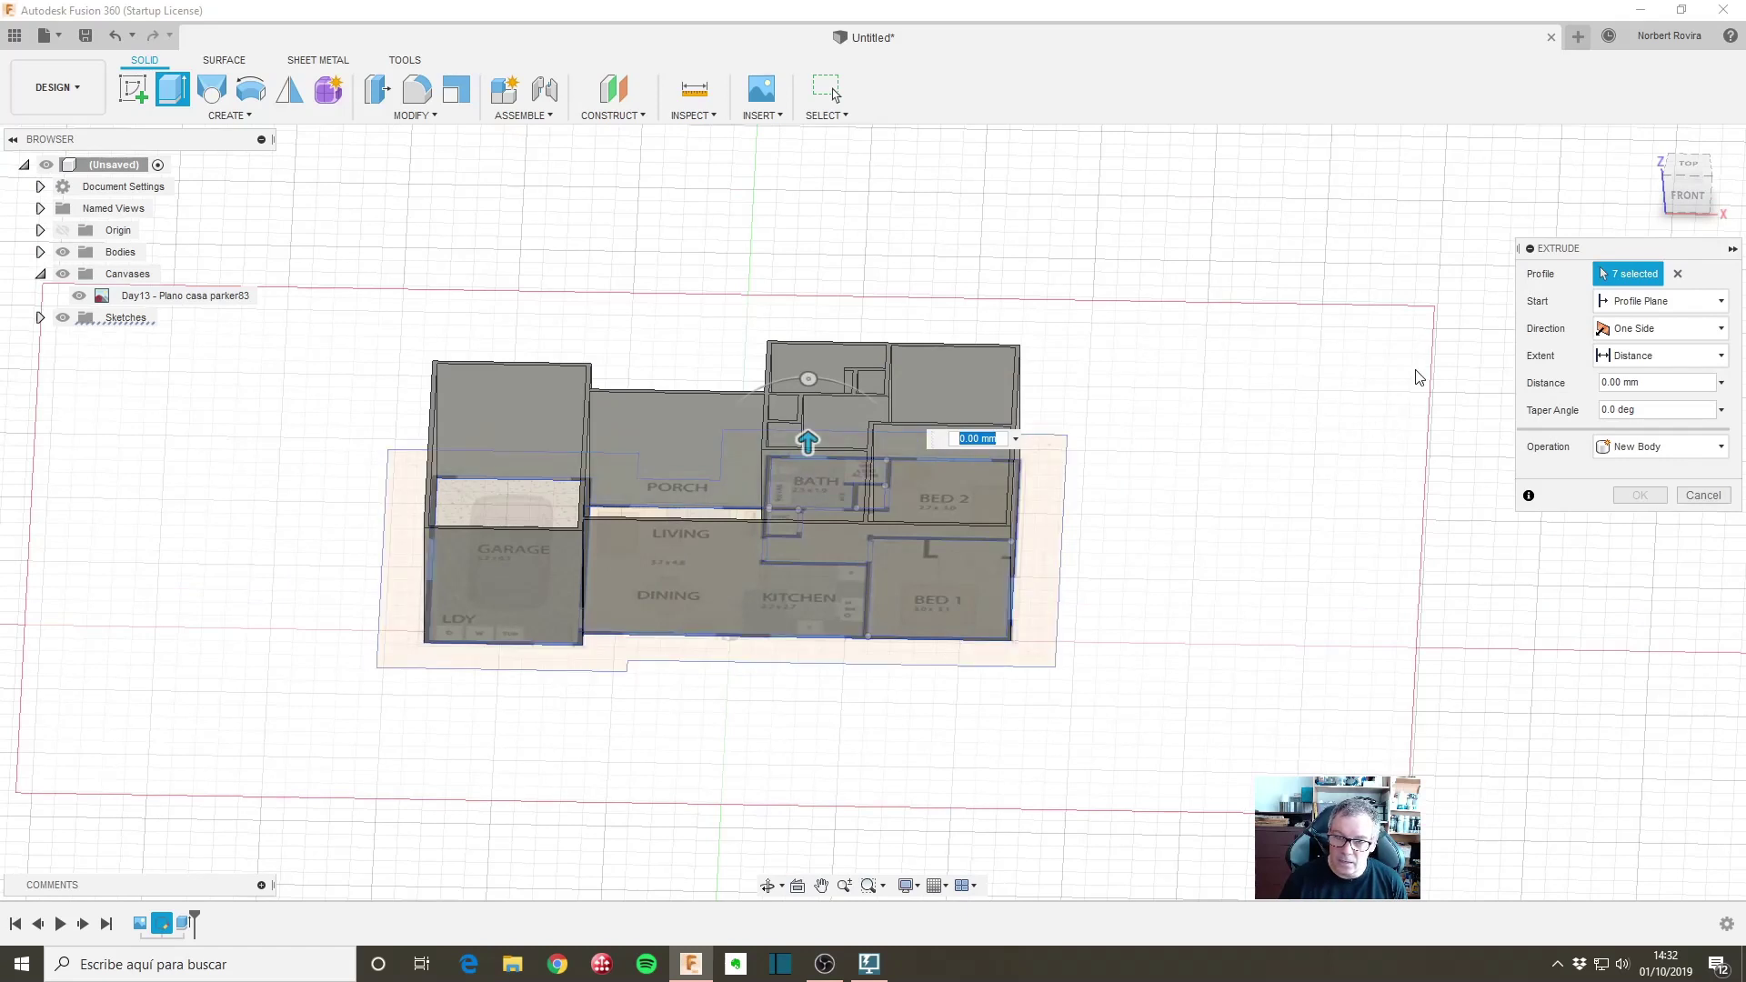
Step: Set Start to a 1 m offset plane, Distance 1 m, and cut the window openings
{"action": "left_click", "coordinate": [1721, 304]}
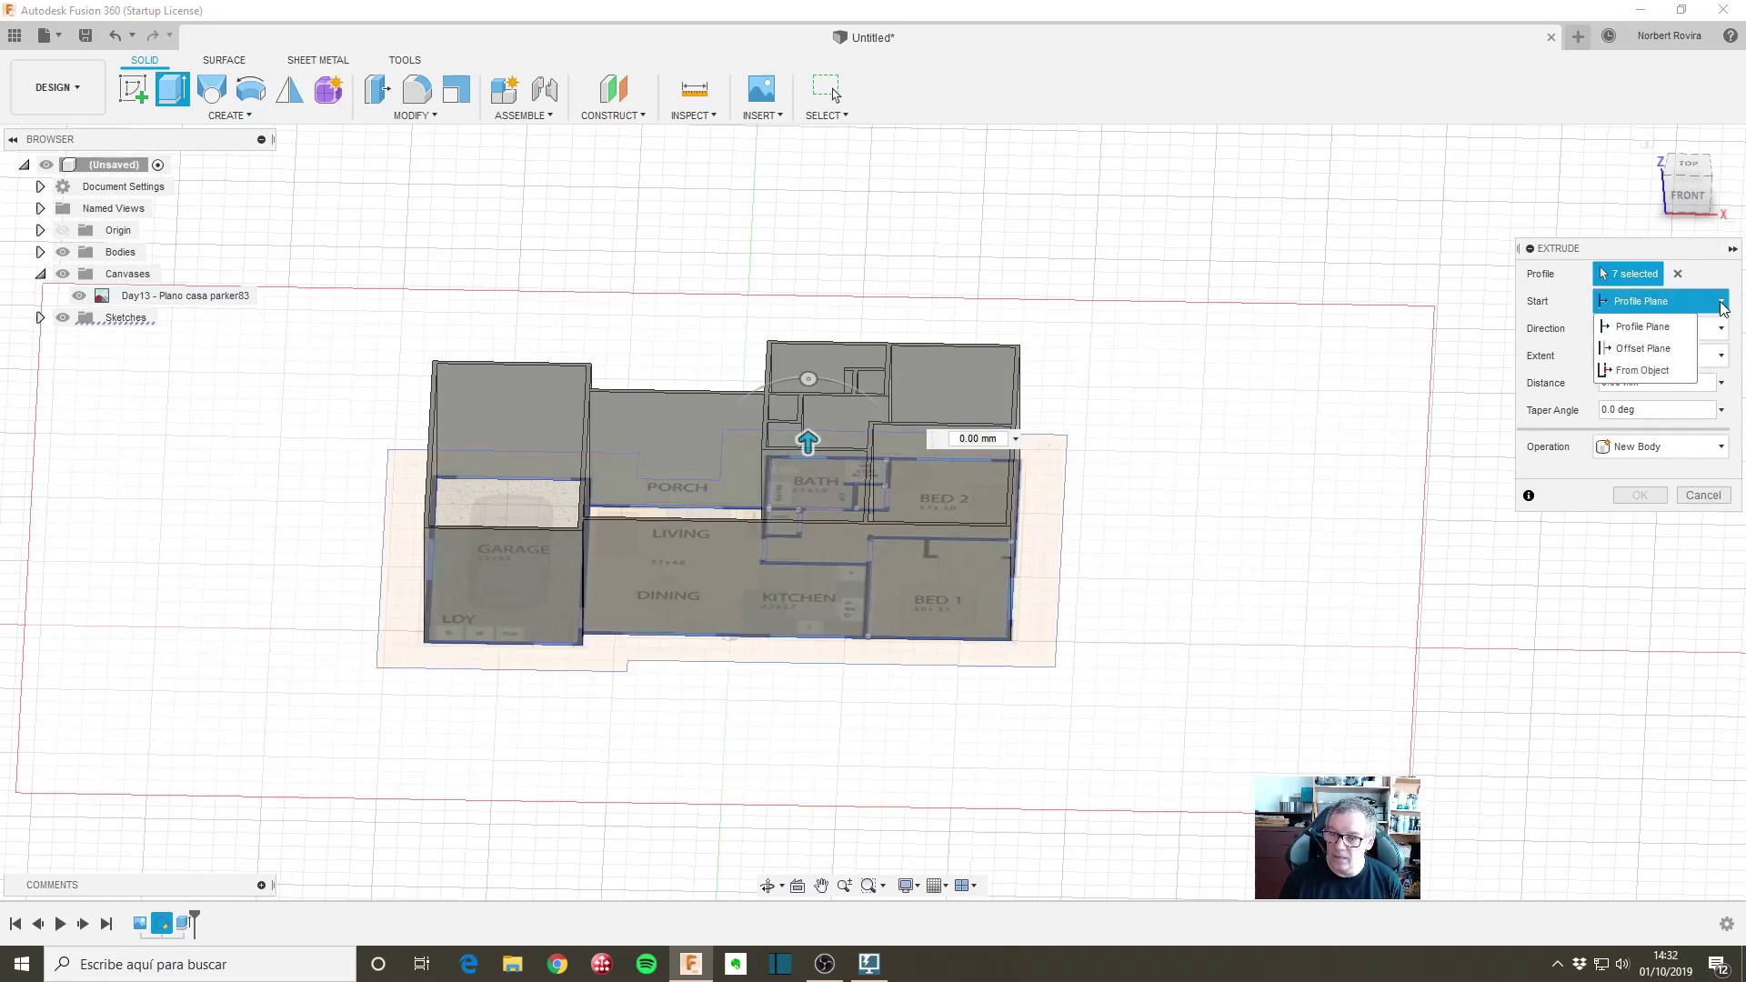
{"action": "left_click", "coordinate": [1642, 348]}
{"action": "type", "text": "1 m"}
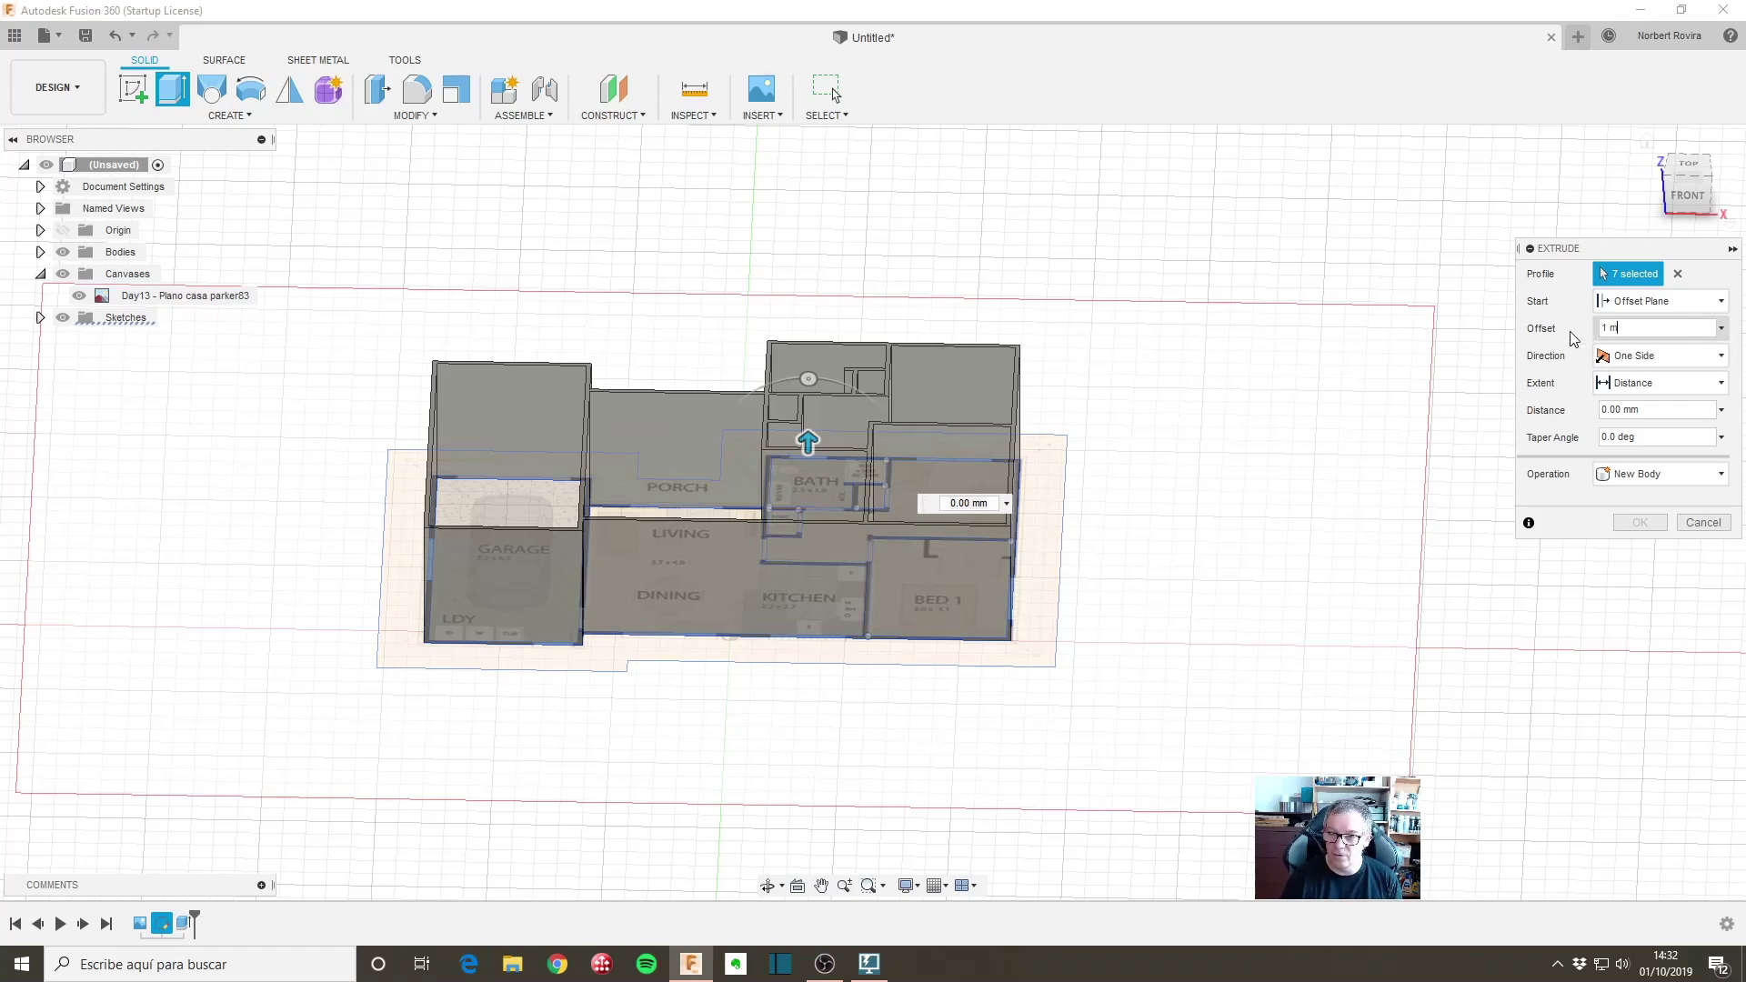
{"action": "key", "text": "Return"}
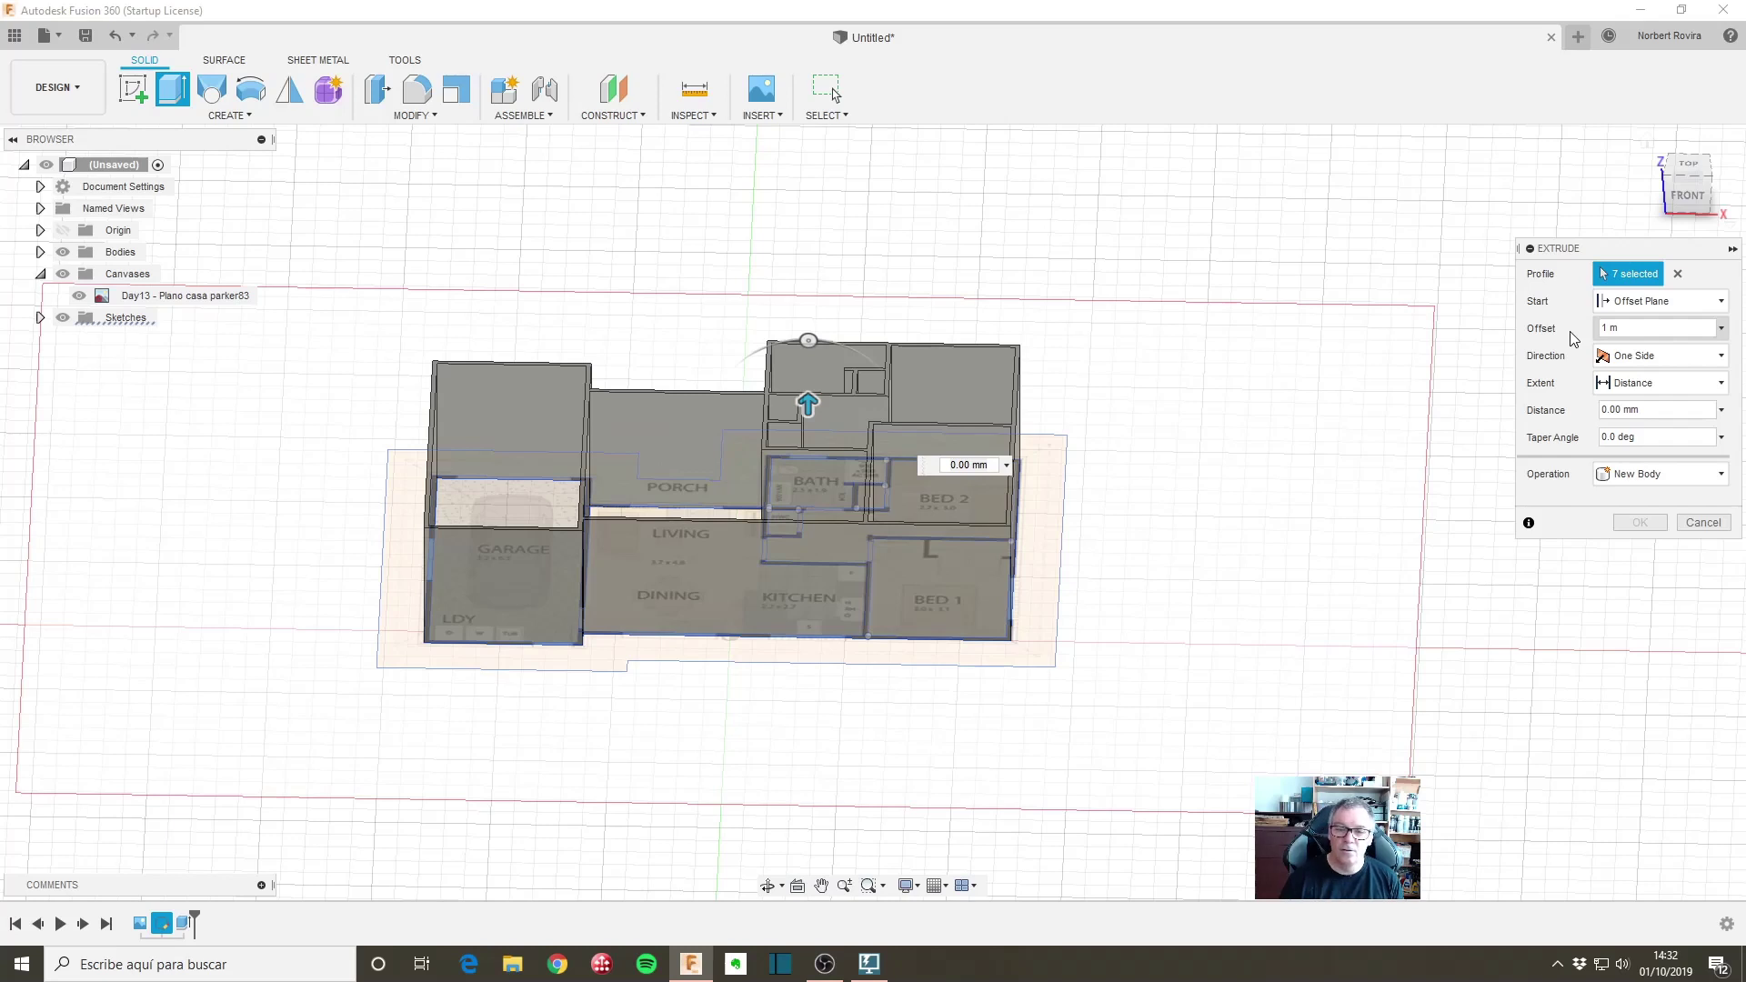
{"action": "left_click", "coordinate": [1661, 410]}
{"action": "type", "text": "1"}
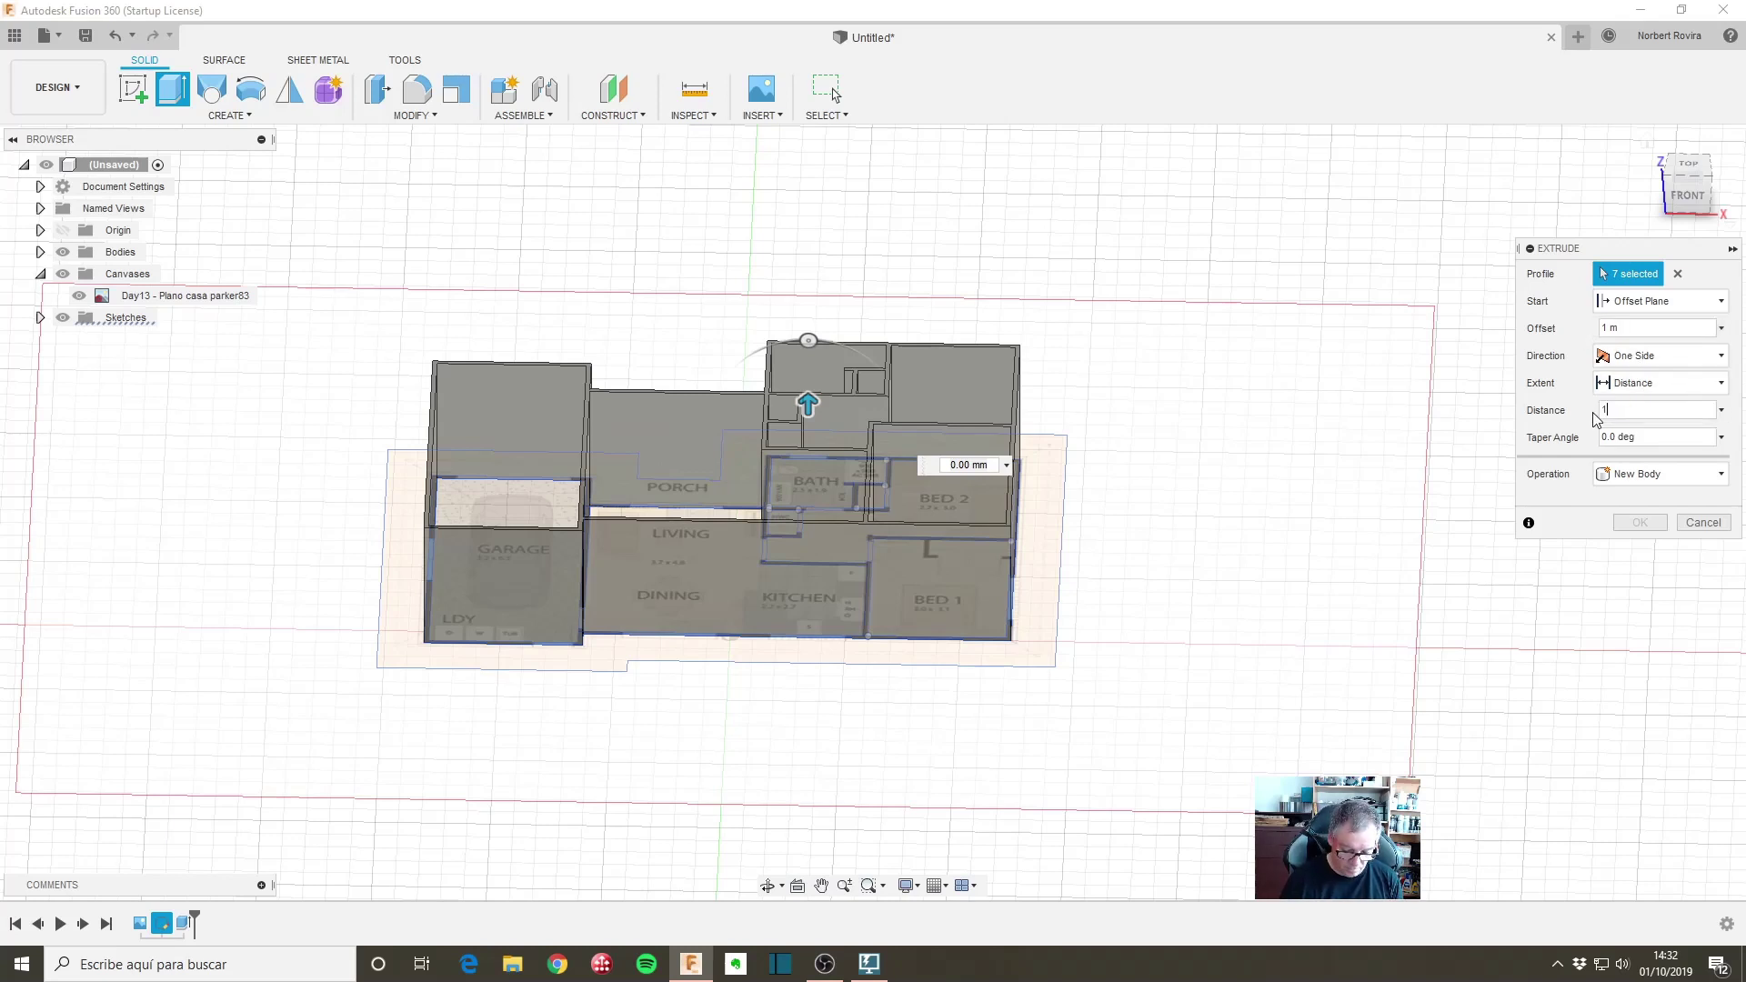
{"action": "type", "text": "m"}
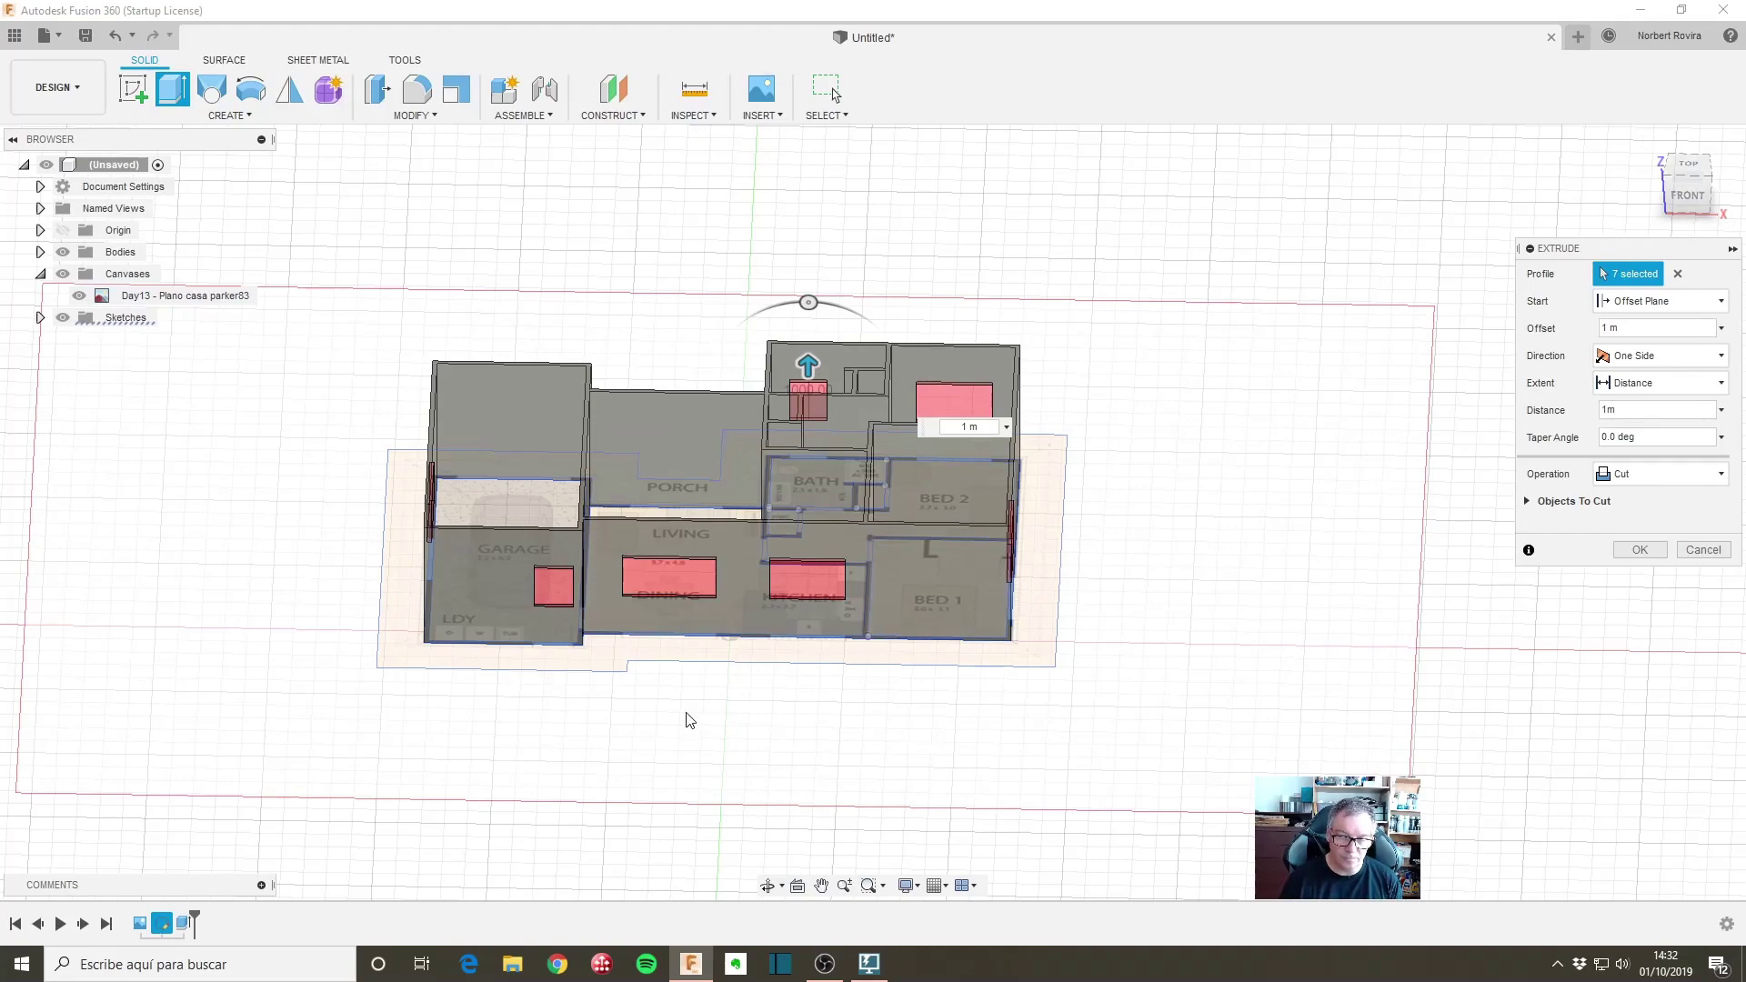
{"action": "middle_click_drag", "start_coordinate": [694, 713], "coordinate": [693, 673], "text": "shift"}
{"action": "left_click_drag", "start_coordinate": [736, 663], "coordinate": [702, 710]}
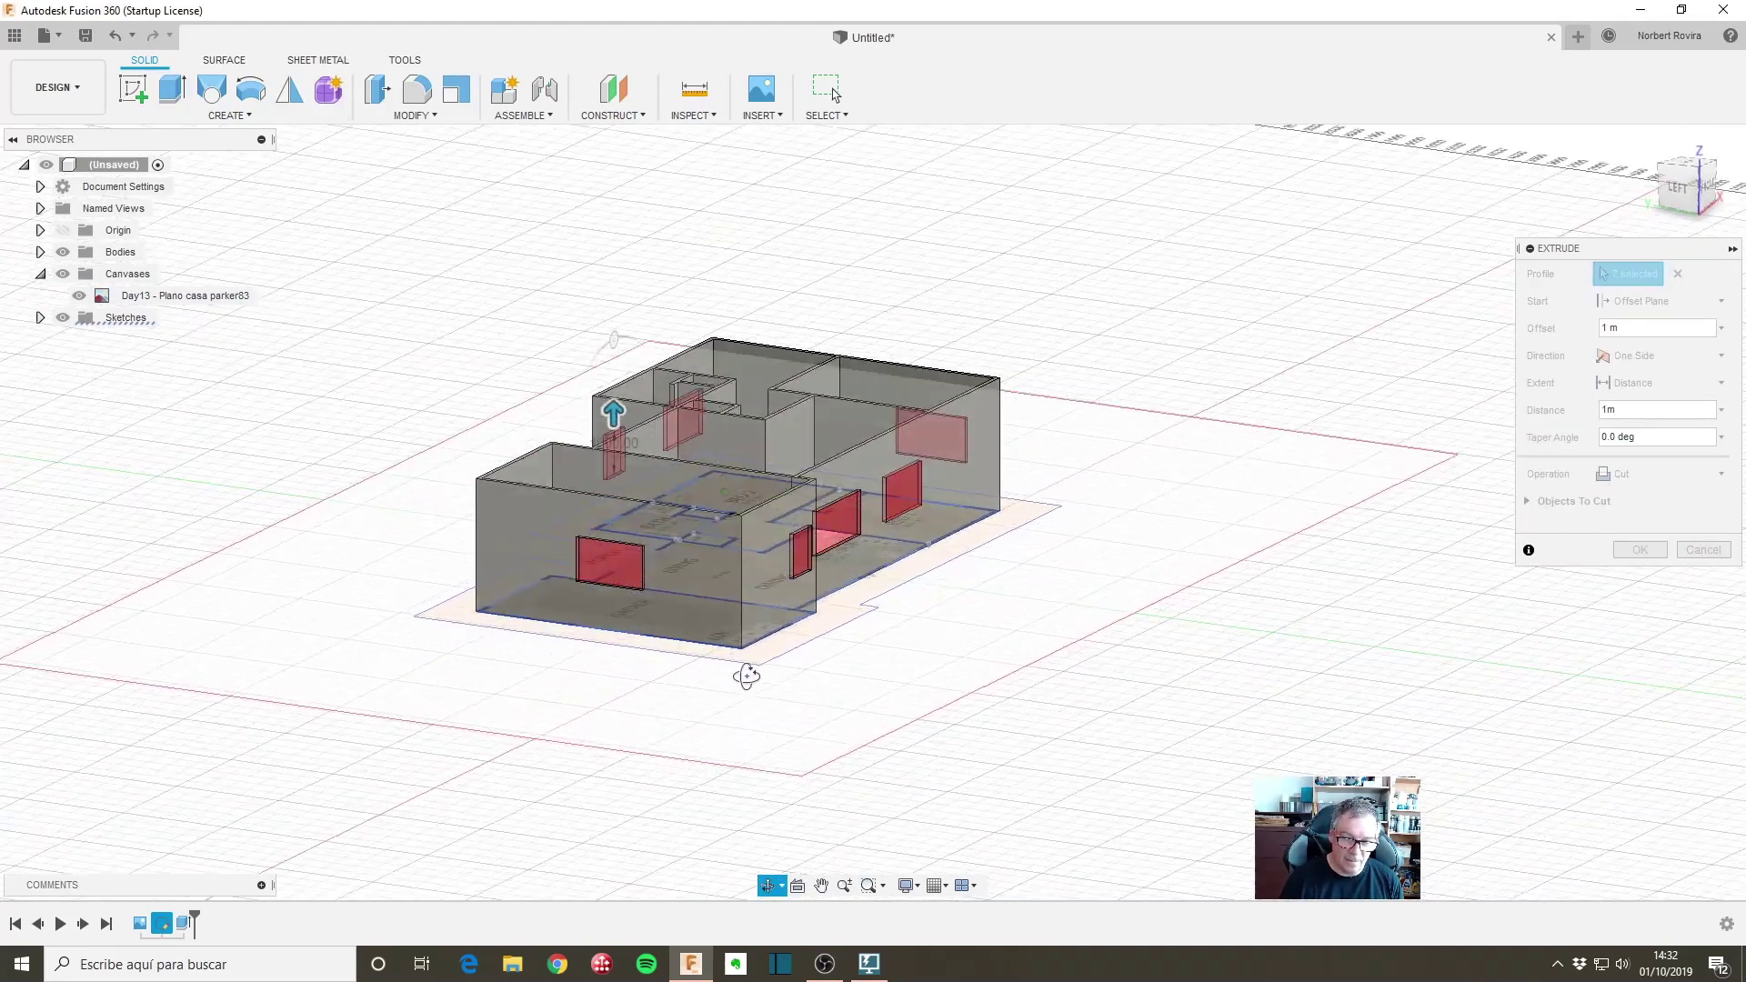
{"action": "scroll", "coordinate": [696, 700], "scroll_direction": "up", "scroll_amount": 5}
{"action": "mouse_move", "coordinate": [690, 689]}
{"action": "middle_mouse_down", "text": "shift"}
{"action": "mouse_move", "coordinate": [966, 705]}
{"action": "mouse_move", "coordinate": [904, 670]}
{"action": "mouse_move", "coordinate": [927, 713]}
{"action": "mouse_move", "coordinate": [936, 699]}
{"action": "middle_mouse_up", "text": "shift"}
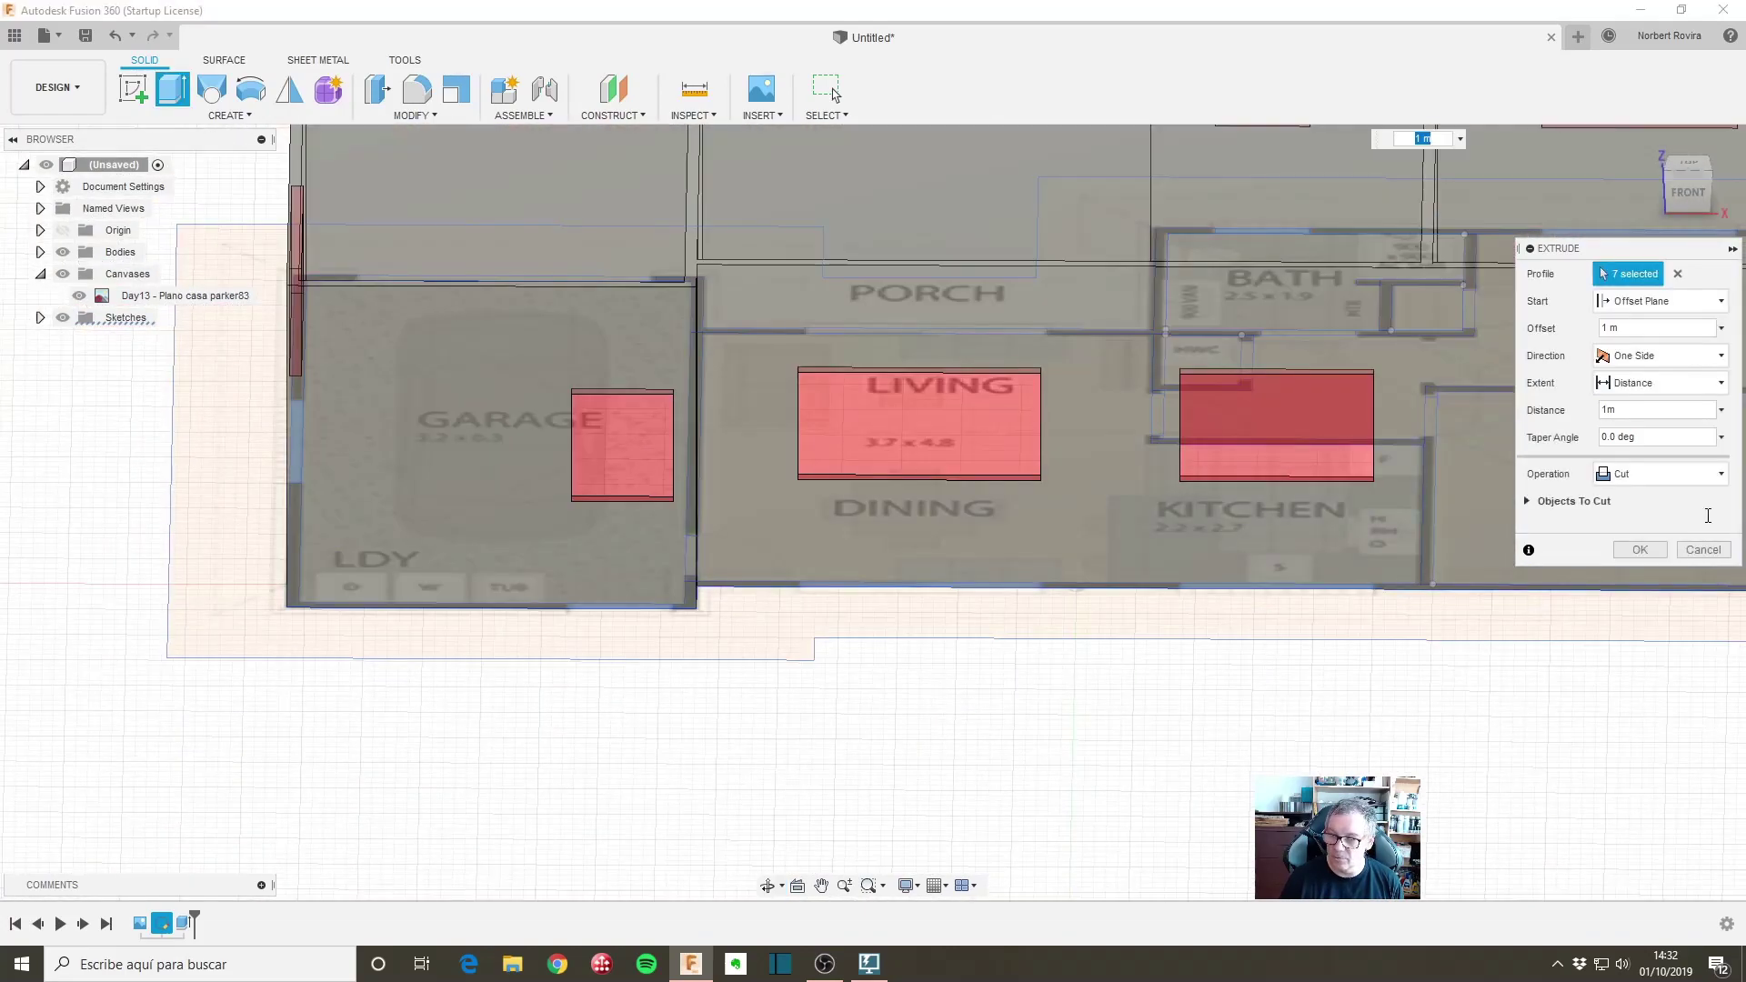
{"action": "left_click", "coordinate": [1640, 550]}
{"action": "scroll", "coordinate": [1071, 716], "scroll_direction": "down", "scroll_amount": 5}
{"action": "scroll", "coordinate": [943, 701], "scroll_direction": "up", "scroll_amount": 1}
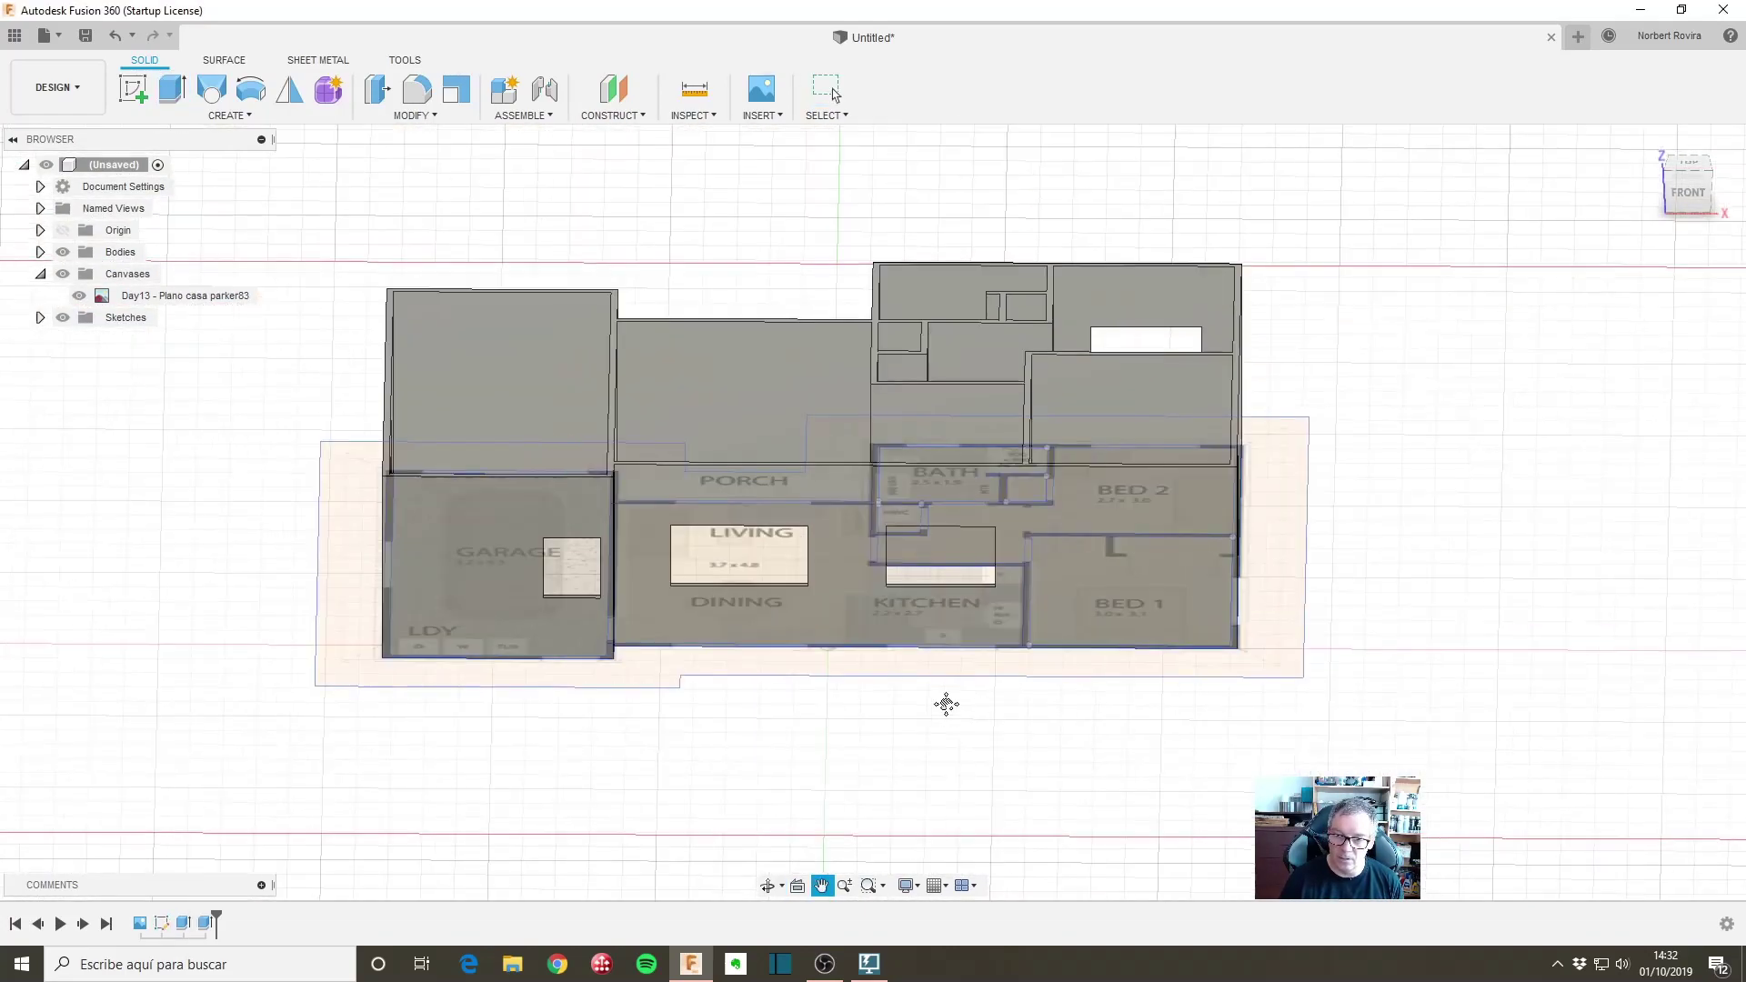
Step: Orbit to an angled view of the house and start another extrusion
{"action": "mouse_move", "coordinate": [909, 686]}
{"action": "middle_mouse_down", "text": "shift"}
{"action": "mouse_move", "coordinate": [939, 732]}
{"action": "mouse_move", "coordinate": [964, 674]}
{"action": "mouse_move", "coordinate": [923, 671]}
{"action": "middle_mouse_up", "text": "shift"}
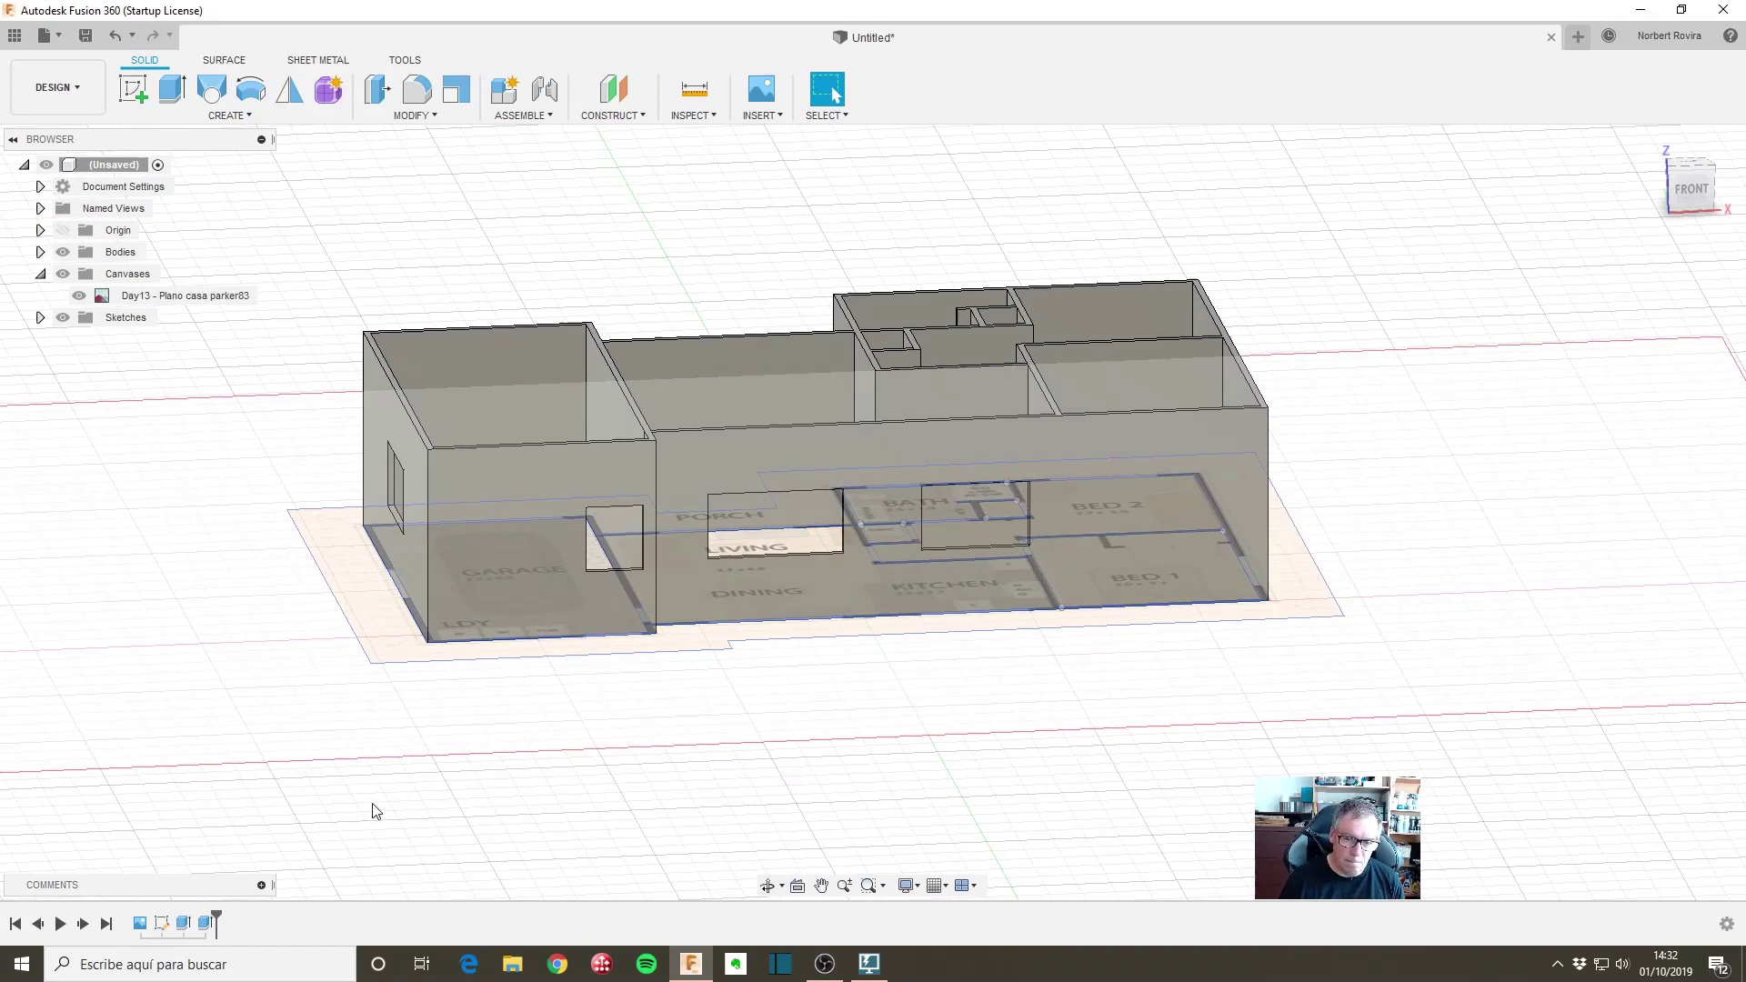
{"action": "left_click", "coordinate": [169, 89]}
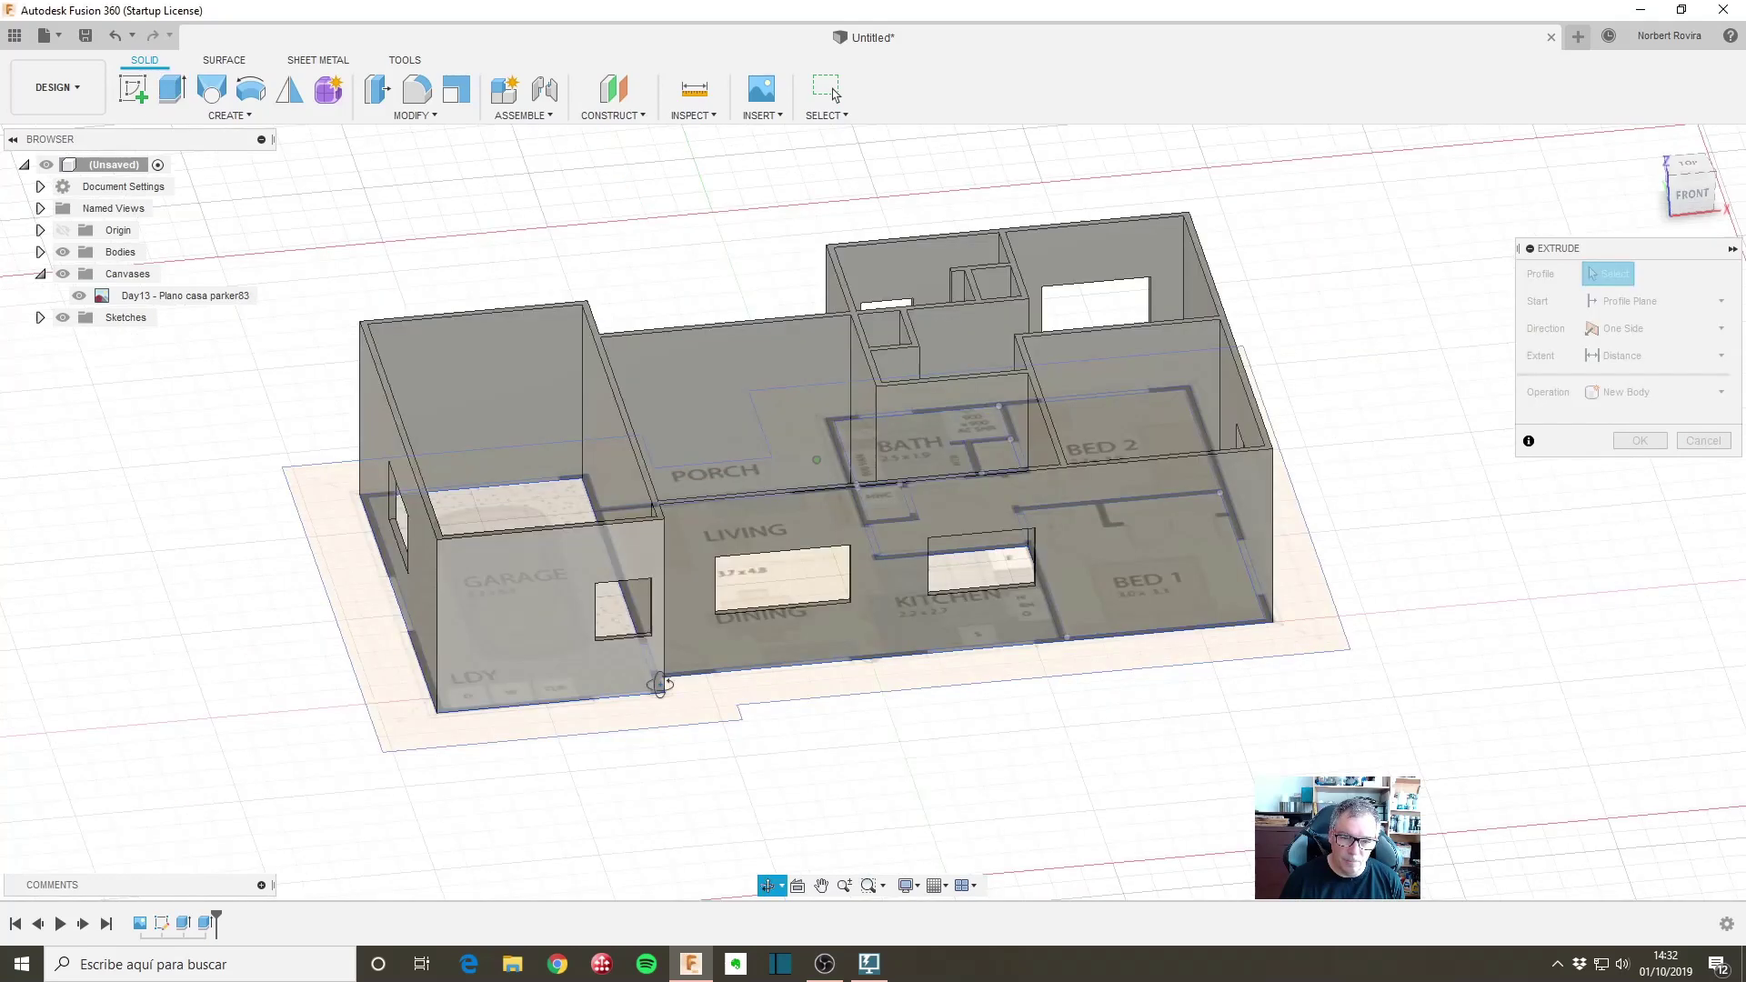
Step: Select the garage, living room and kitchen floor profiles for the extrusion
{"action": "middle_click_drag", "start_coordinate": [685, 678], "coordinate": [657, 697], "text": "shift"}
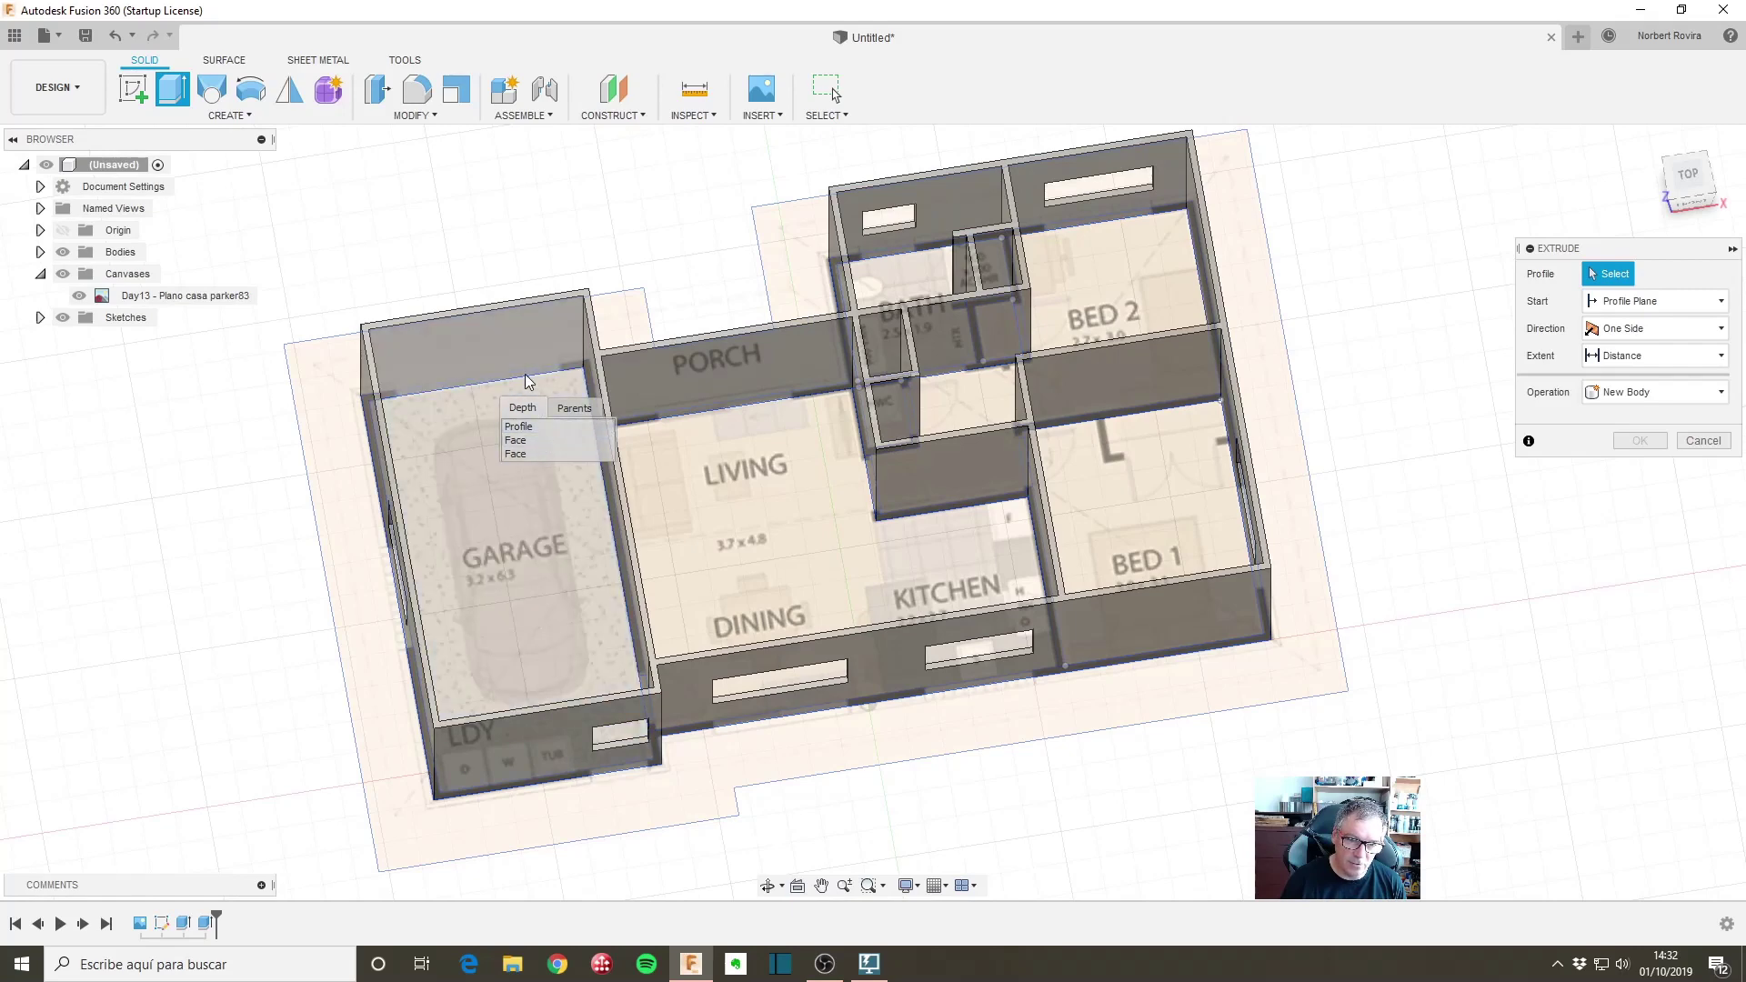
{"action": "left_click", "coordinate": [543, 424]}
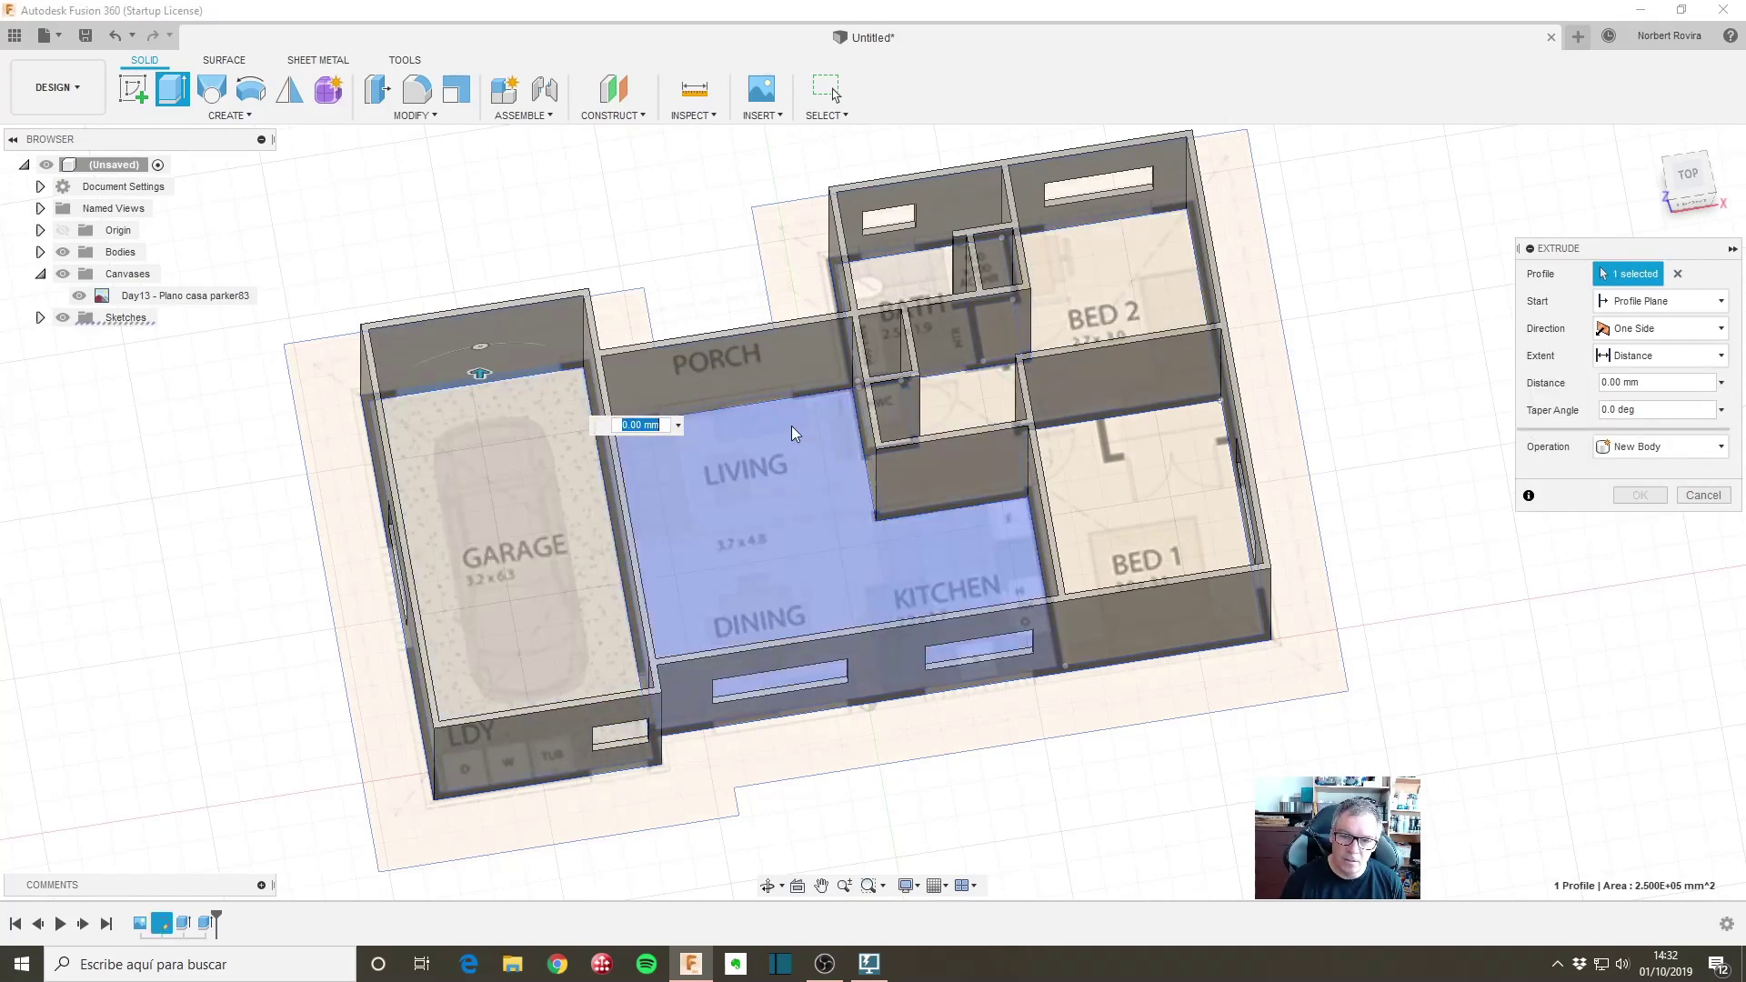
{"action": "scroll", "coordinate": [766, 406], "scroll_direction": "up", "scroll_amount": 3}
{"action": "scroll", "coordinate": [766, 407], "scroll_direction": "up", "scroll_amount": 1}
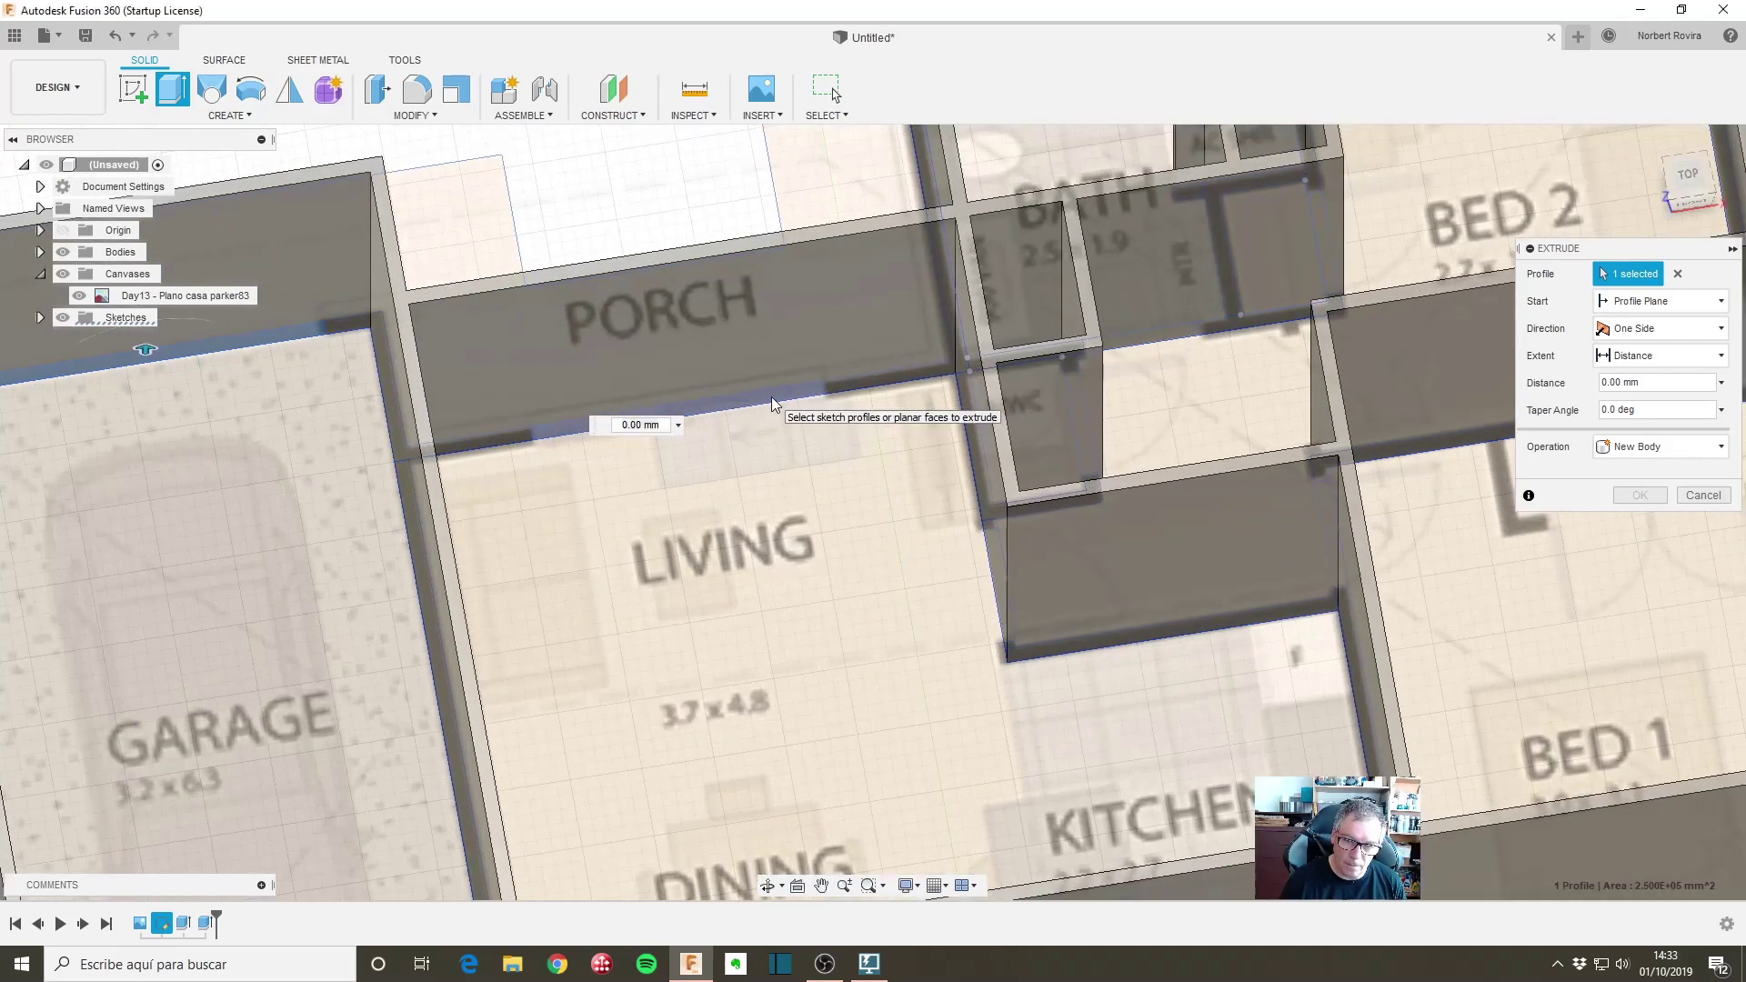
{"action": "left_click", "coordinate": [814, 446]}
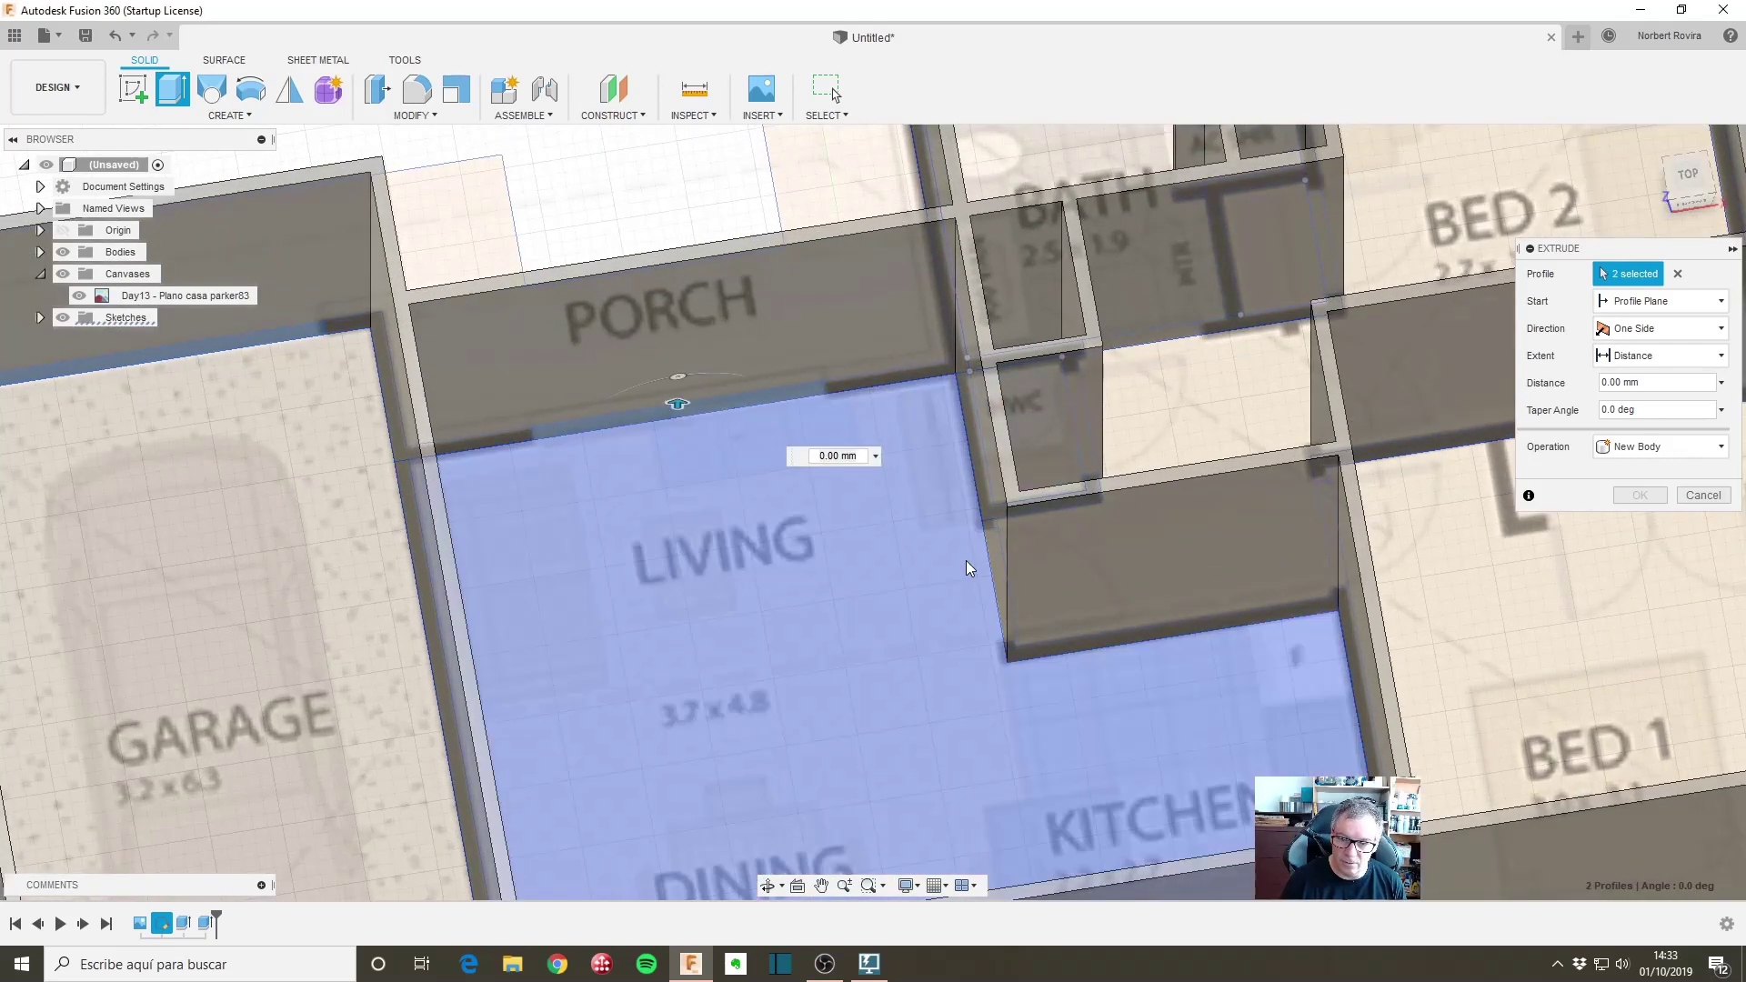
{"action": "middle_click_drag", "start_coordinate": [878, 614], "coordinate": [909, 607], "text": "shift"}
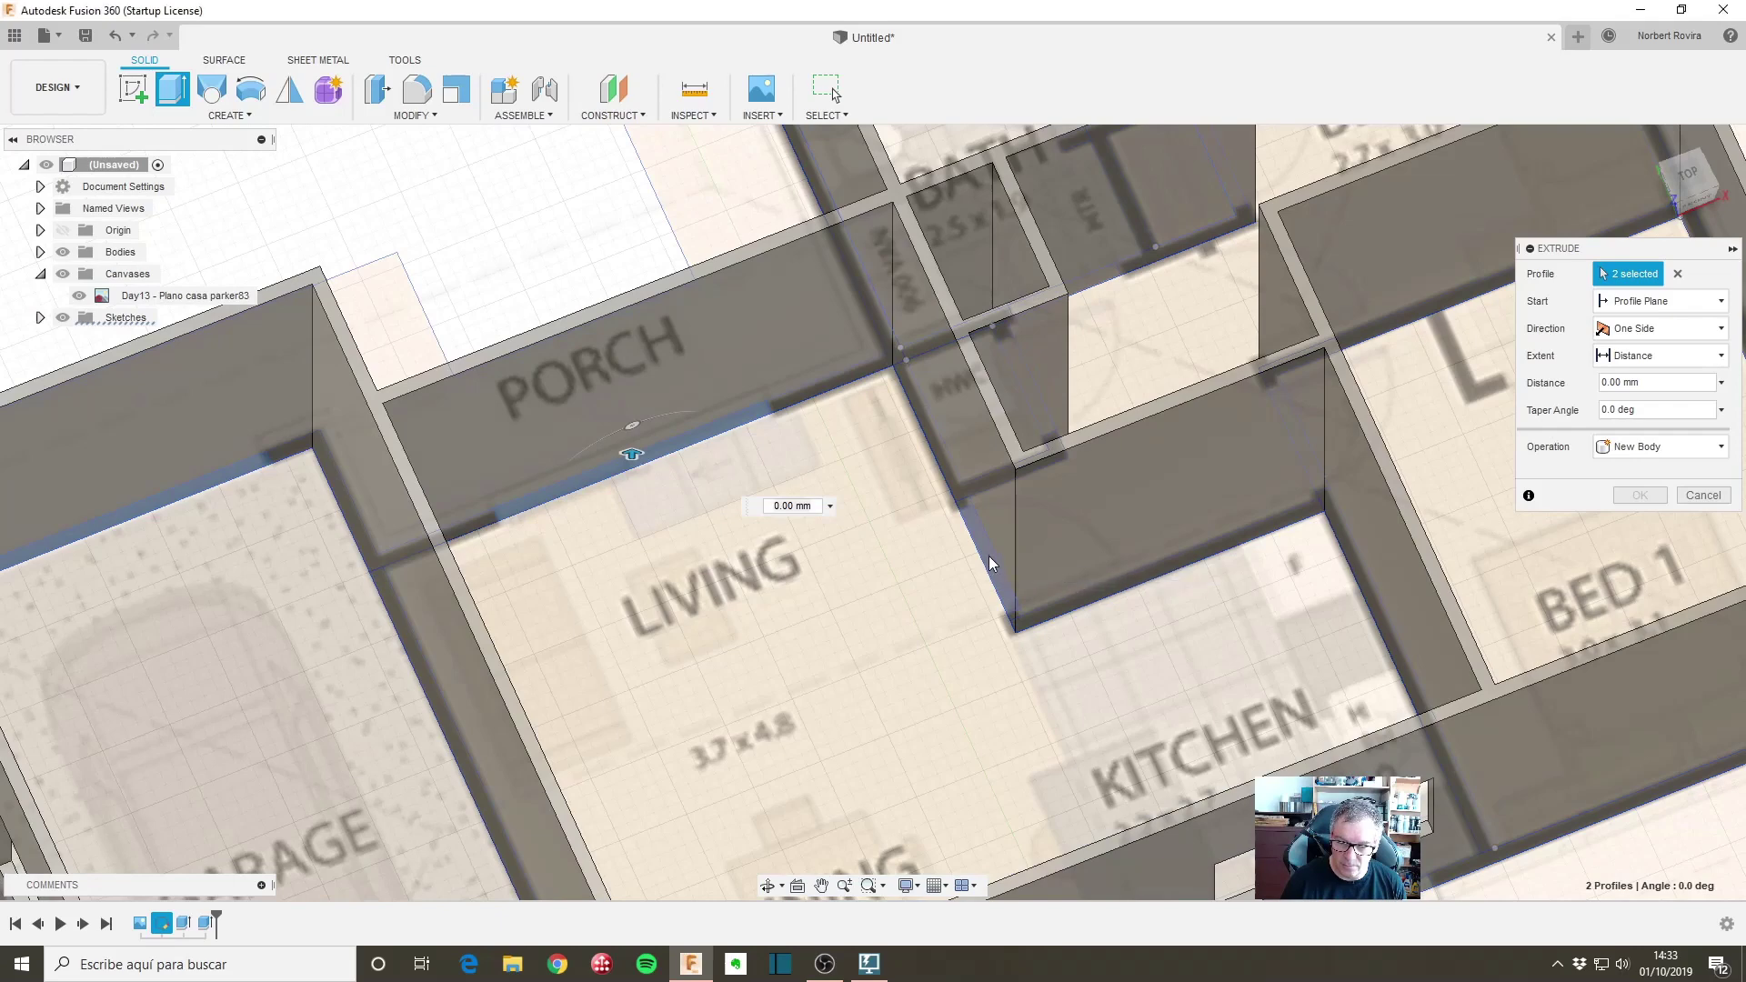
{"action": "left_click", "coordinate": [1027, 605]}
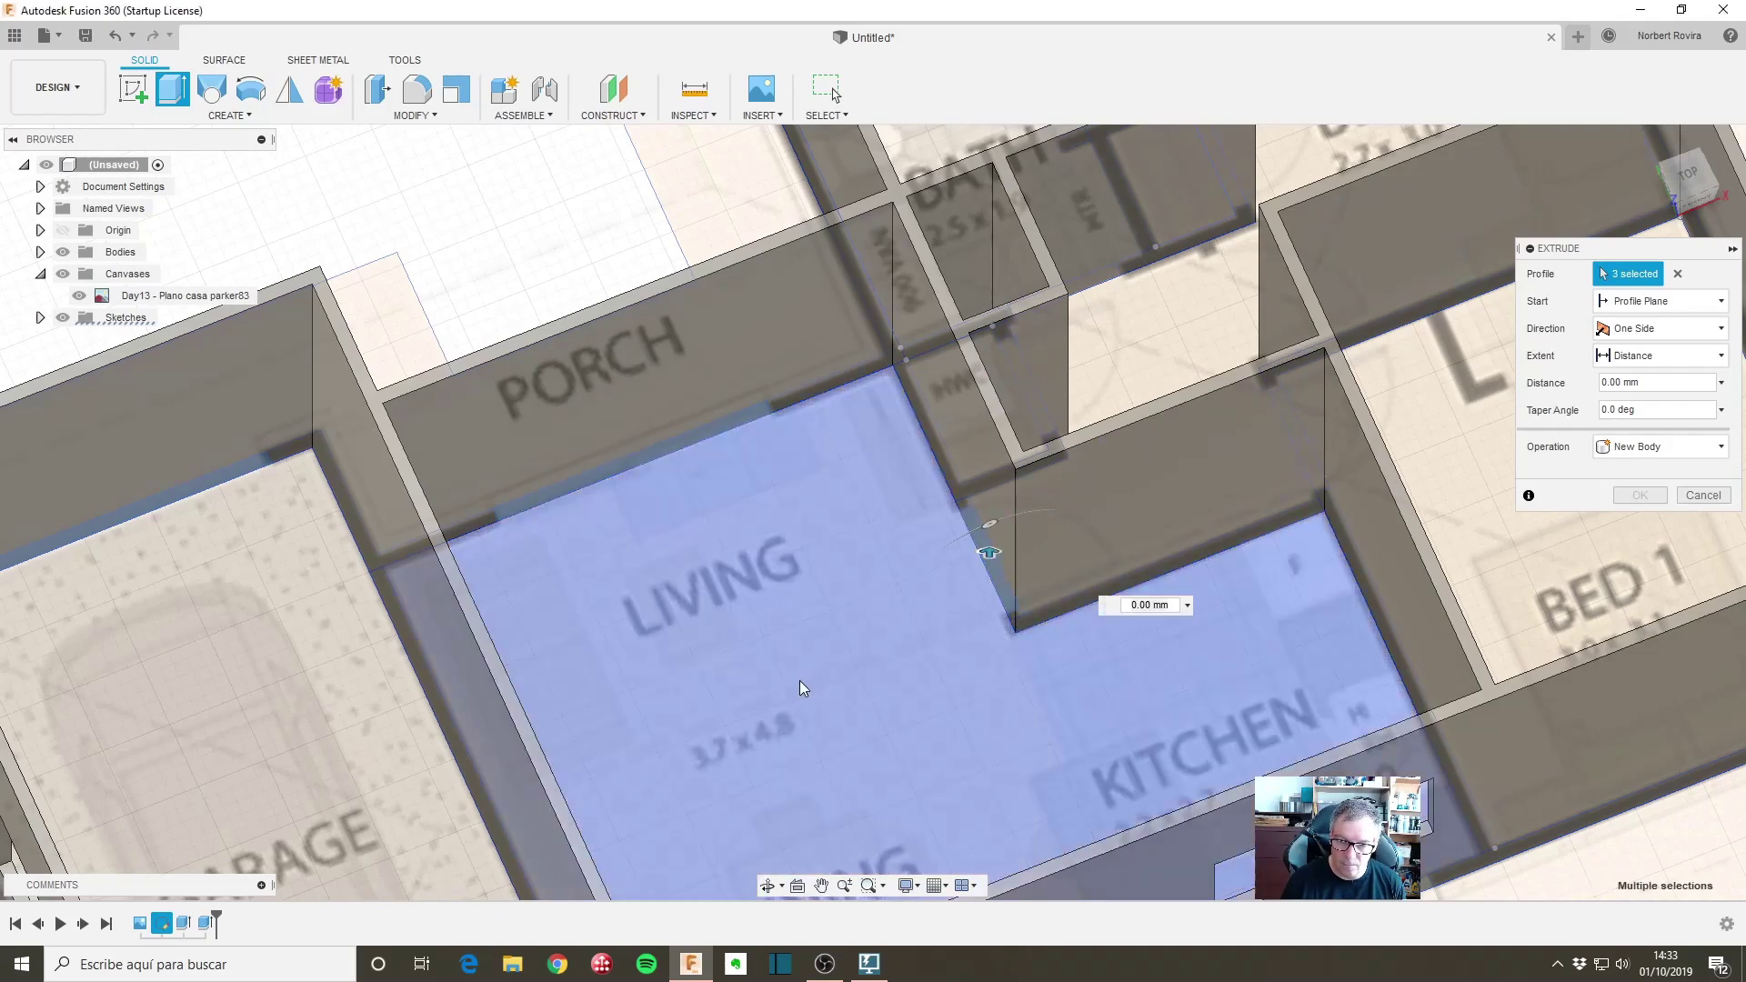
{"action": "scroll", "coordinate": [797, 664], "scroll_direction": "down", "scroll_amount": 3}
{"action": "scroll", "coordinate": [797, 661], "scroll_direction": "down", "scroll_amount": 2}
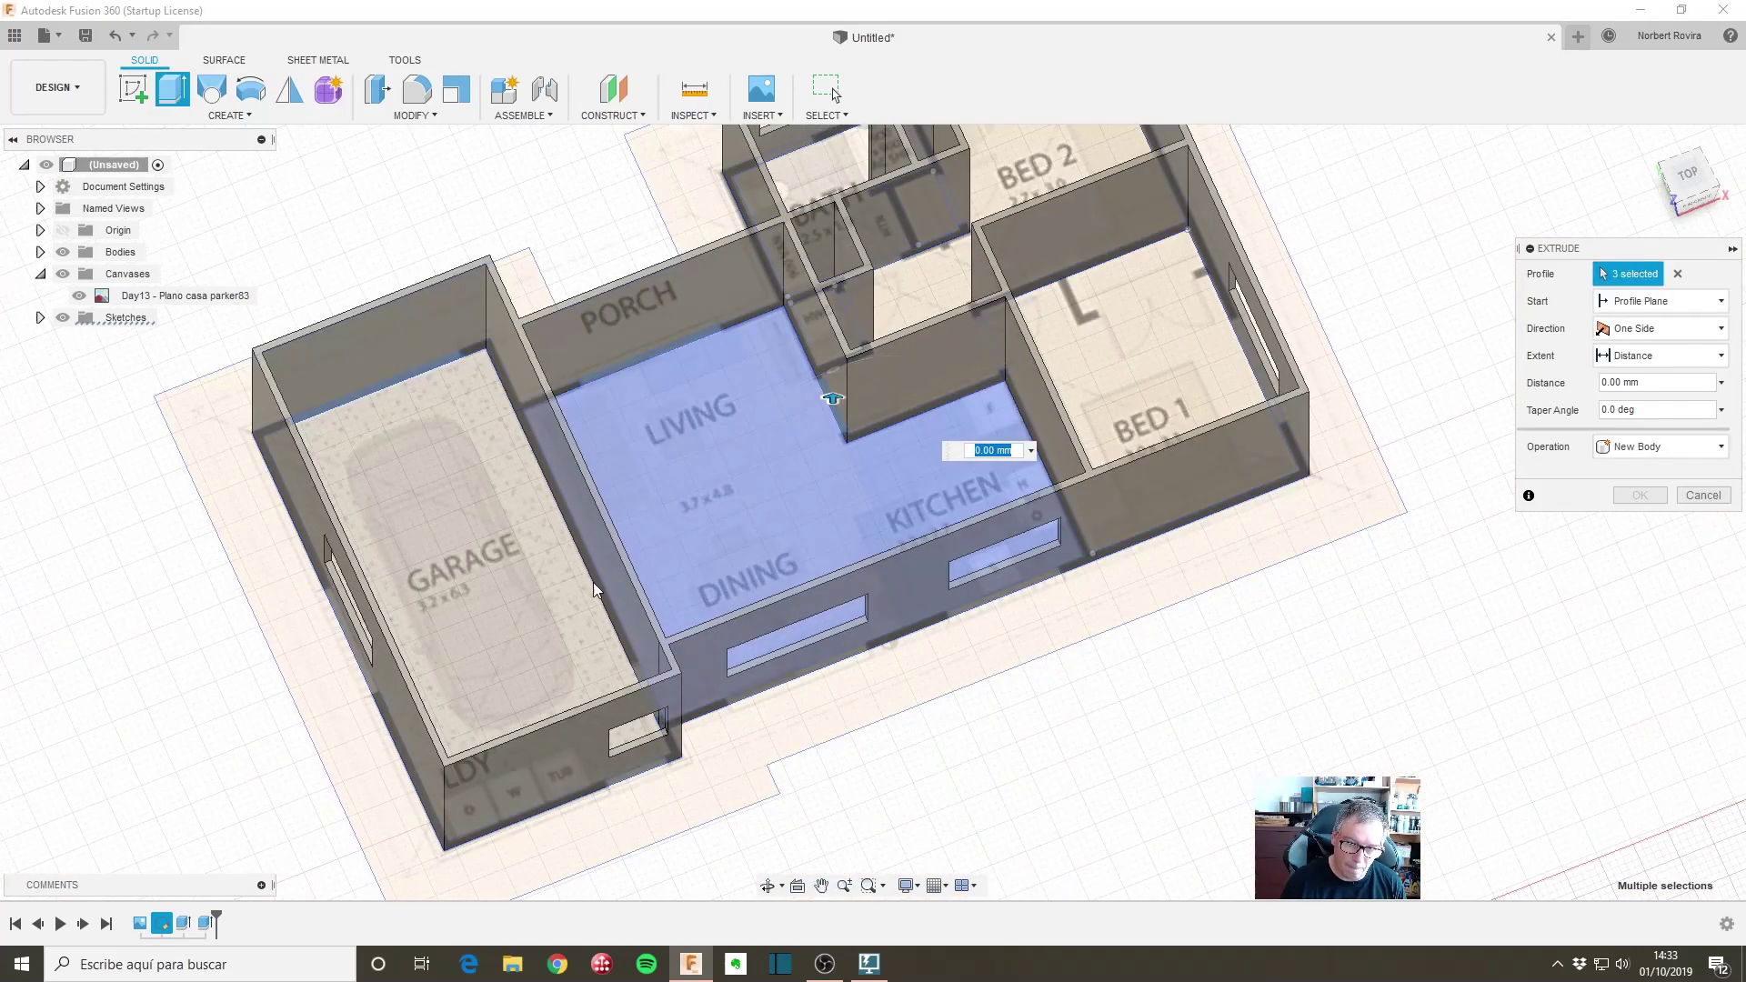
{"action": "middle_click_drag", "start_coordinate": [593, 590], "coordinate": [769, 596], "text": "shift"}
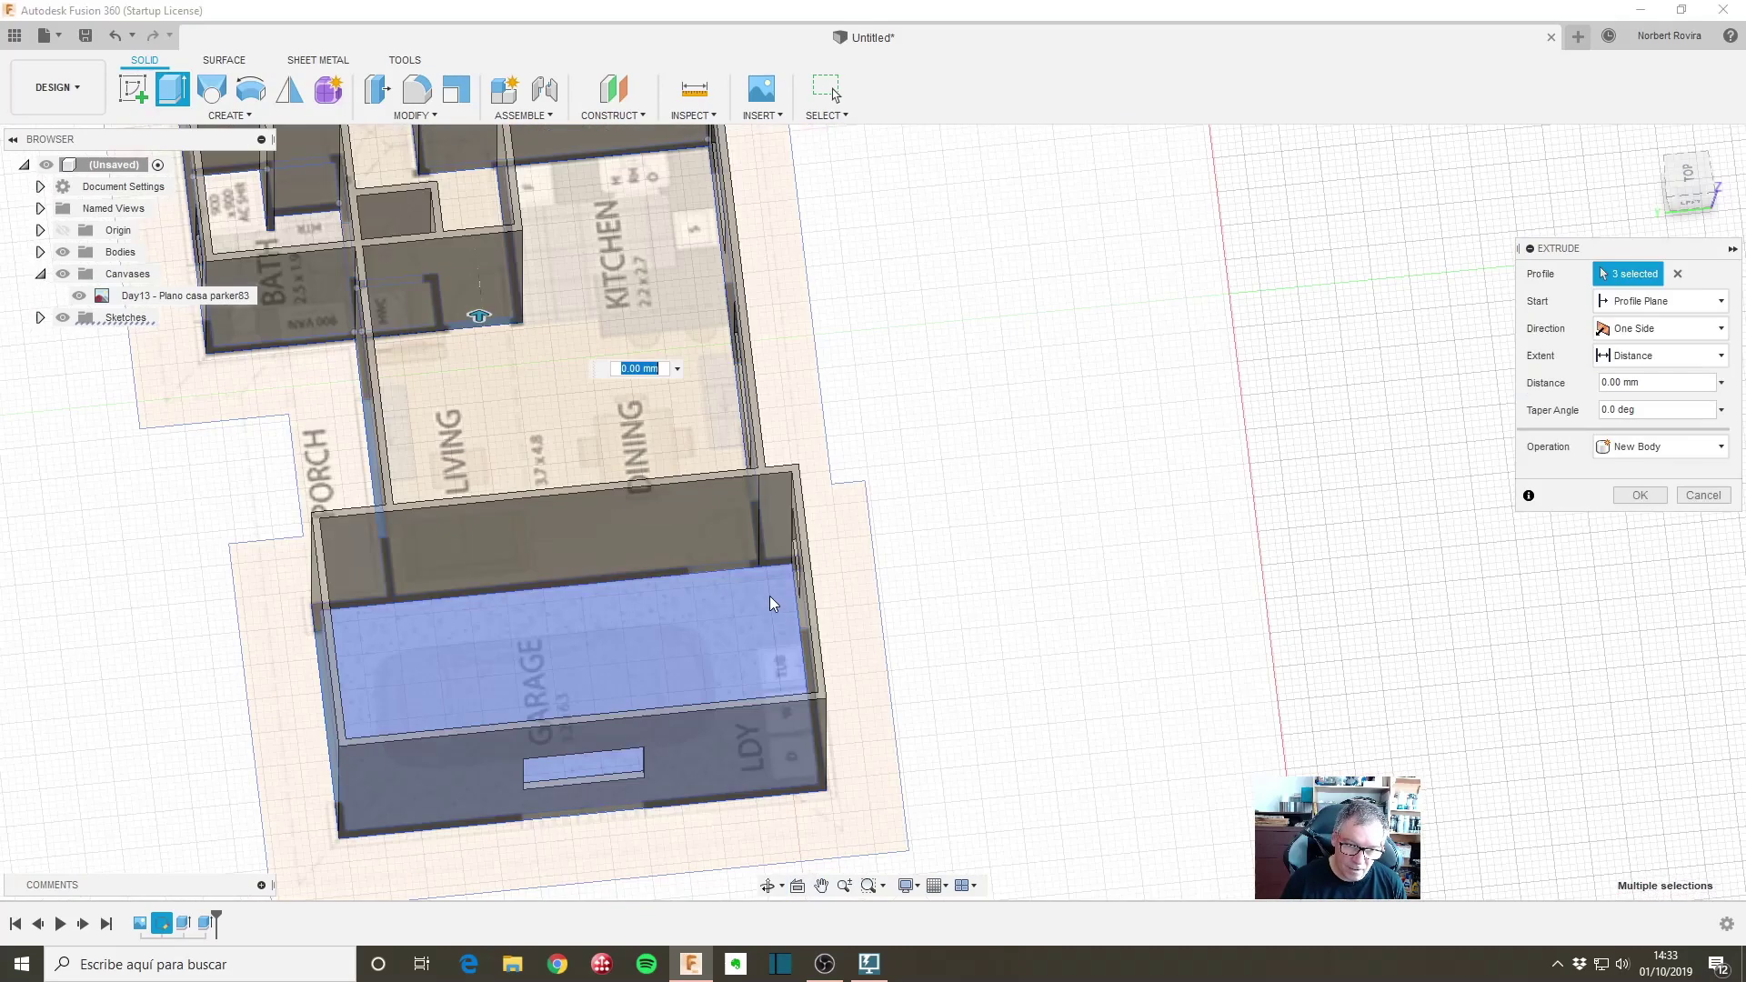
{"action": "left_click", "coordinate": [735, 565]}
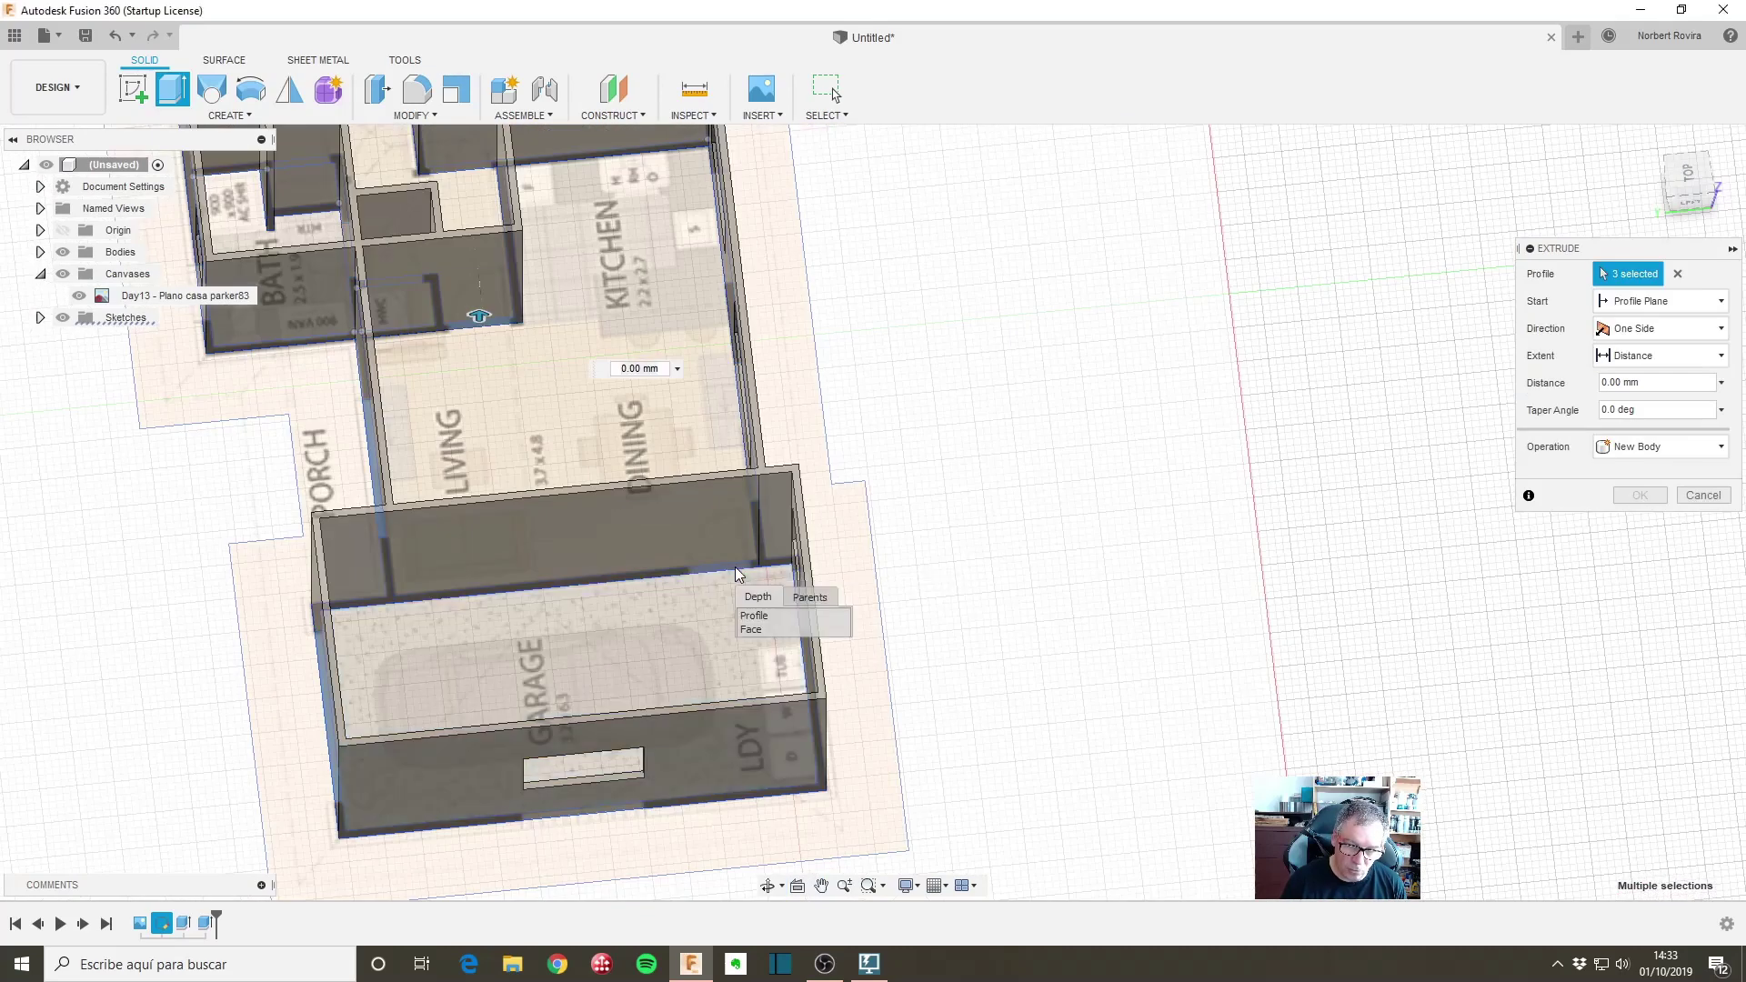
{"action": "left_click", "coordinate": [775, 614]}
Step: Add a wall strip, the corridor, another room area and BED 2 to the profiles
{"action": "mouse_move", "coordinate": [668, 285]}
{"action": "middle_mouse_down", "text": "shift"}
{"action": "mouse_move", "coordinate": [795, 473]}
{"action": "mouse_move", "coordinate": [699, 491]}
{"action": "middle_mouse_up", "text": "shift"}
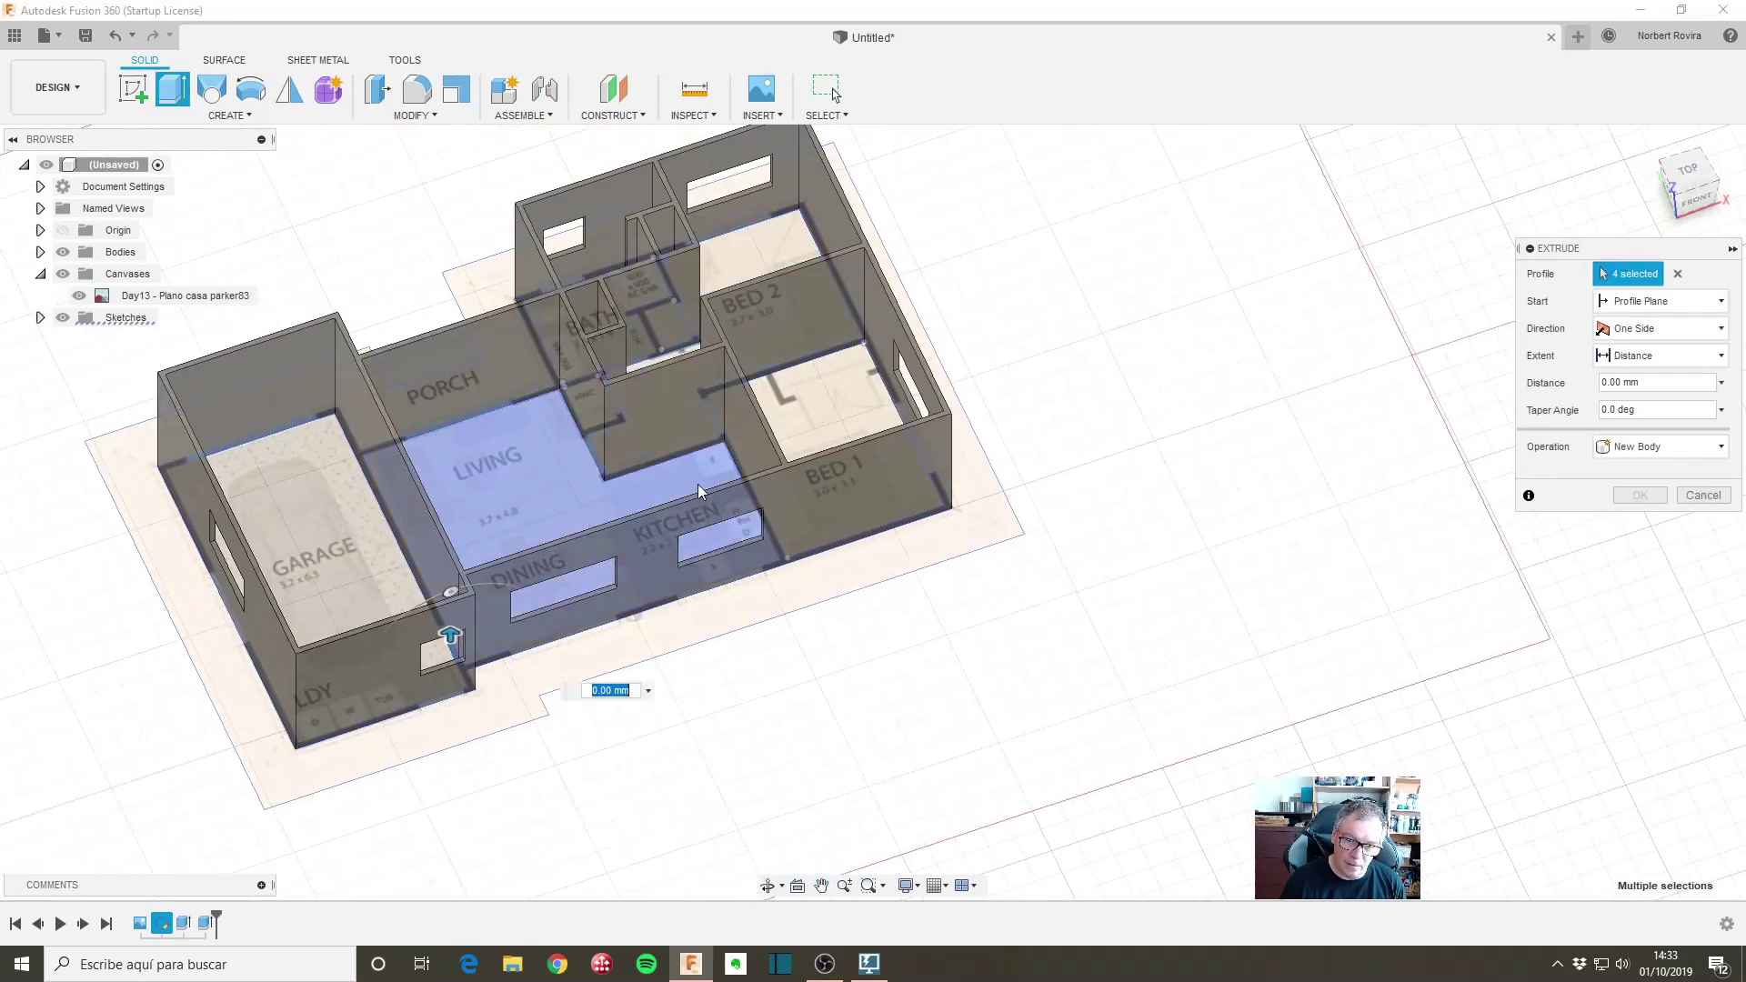
{"action": "middle_click_drag", "start_coordinate": [725, 456], "coordinate": [691, 428], "text": "shift"}
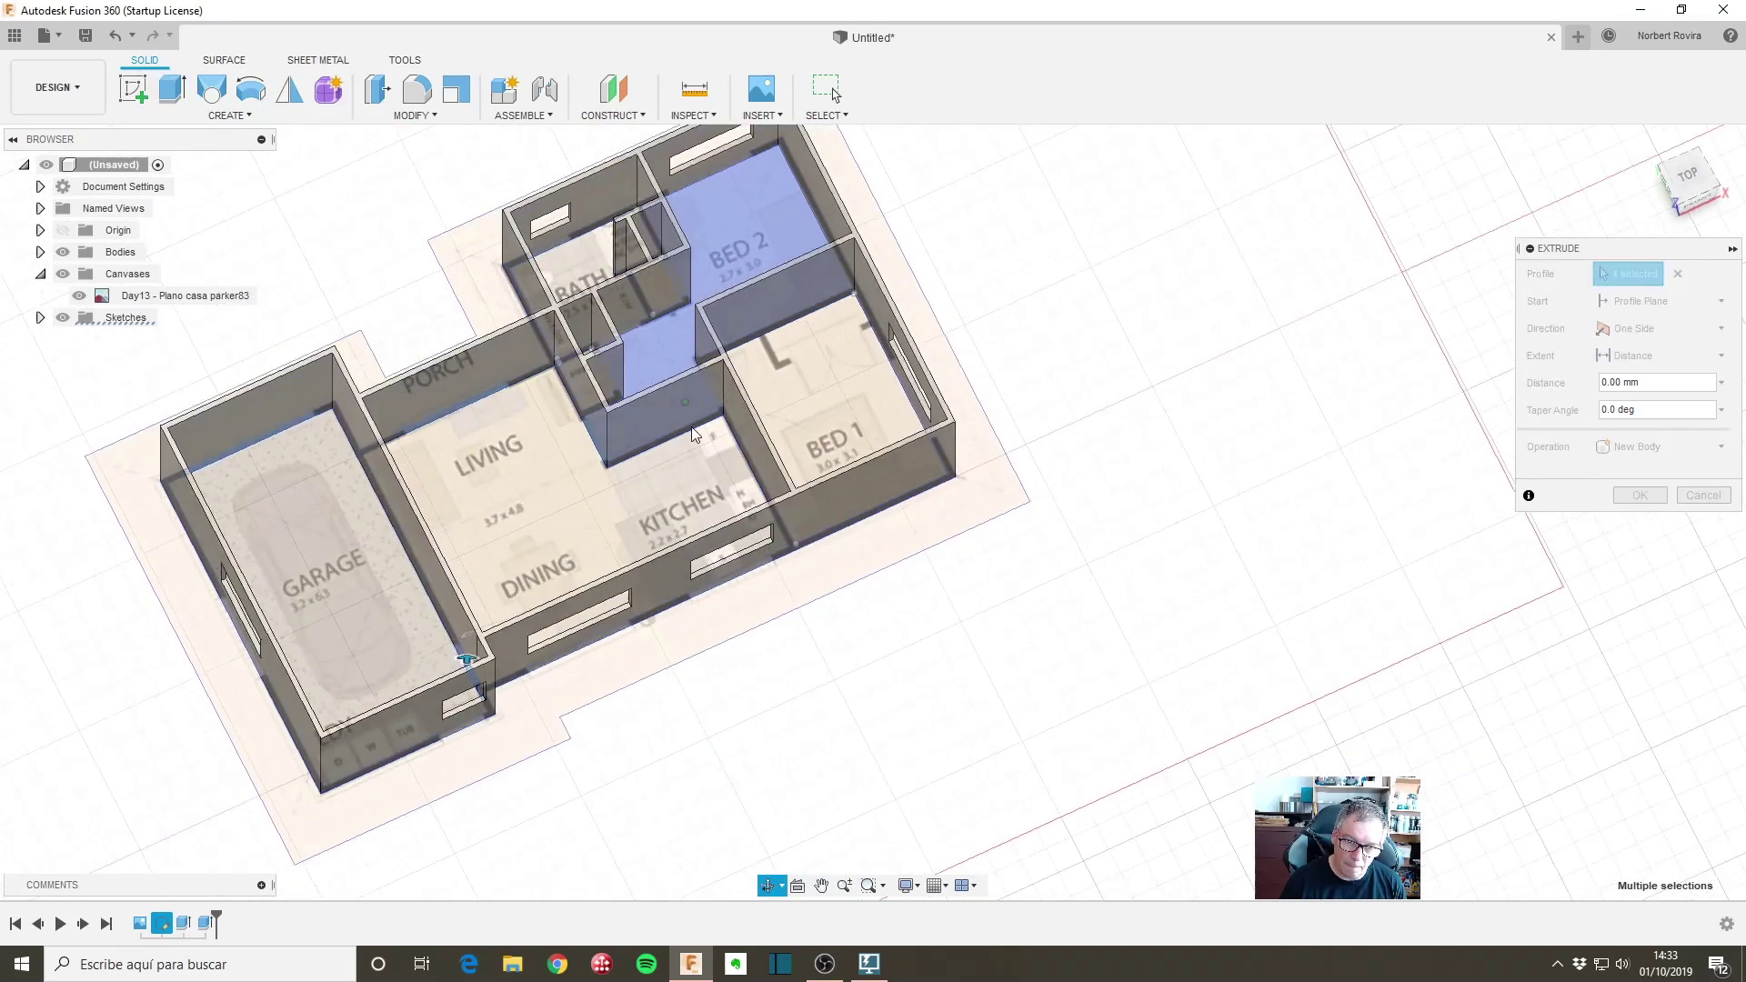
{"action": "scroll", "coordinate": [712, 393], "scroll_direction": "up", "scroll_amount": 3}
{"action": "left_click", "coordinate": [713, 385]}
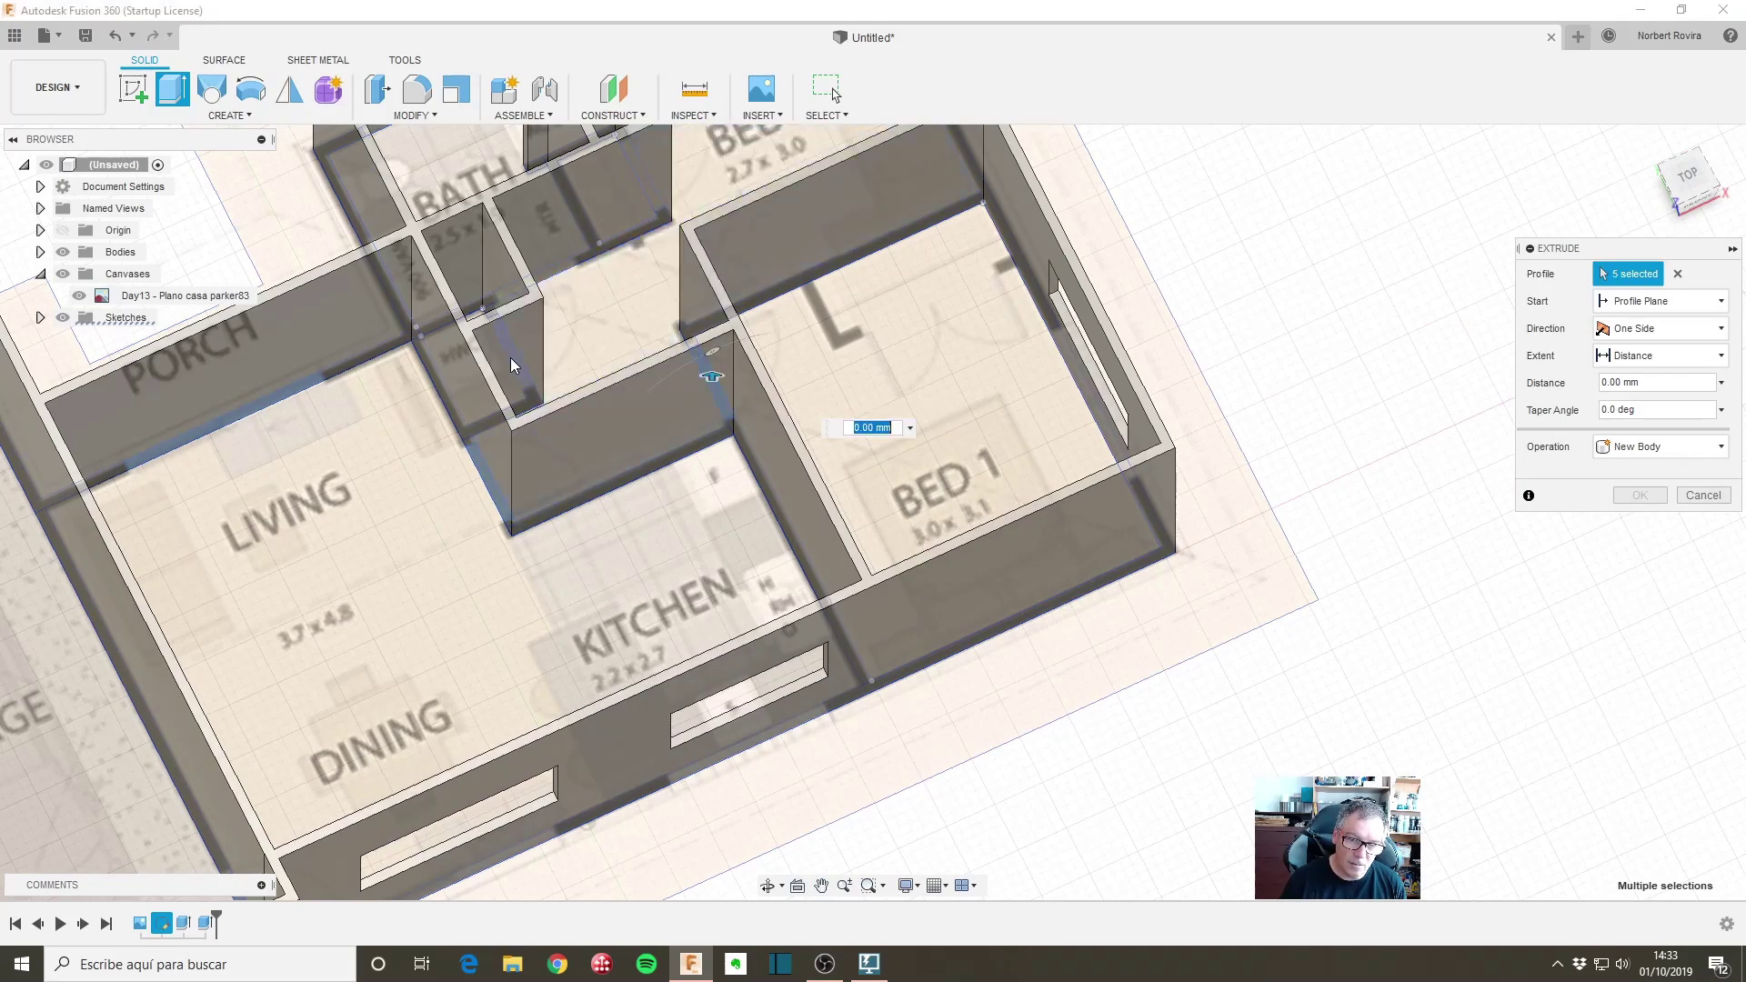
{"action": "left_click", "coordinate": [572, 311]}
{"action": "scroll", "coordinate": [673, 313], "scroll_direction": "down", "scroll_amount": 5}
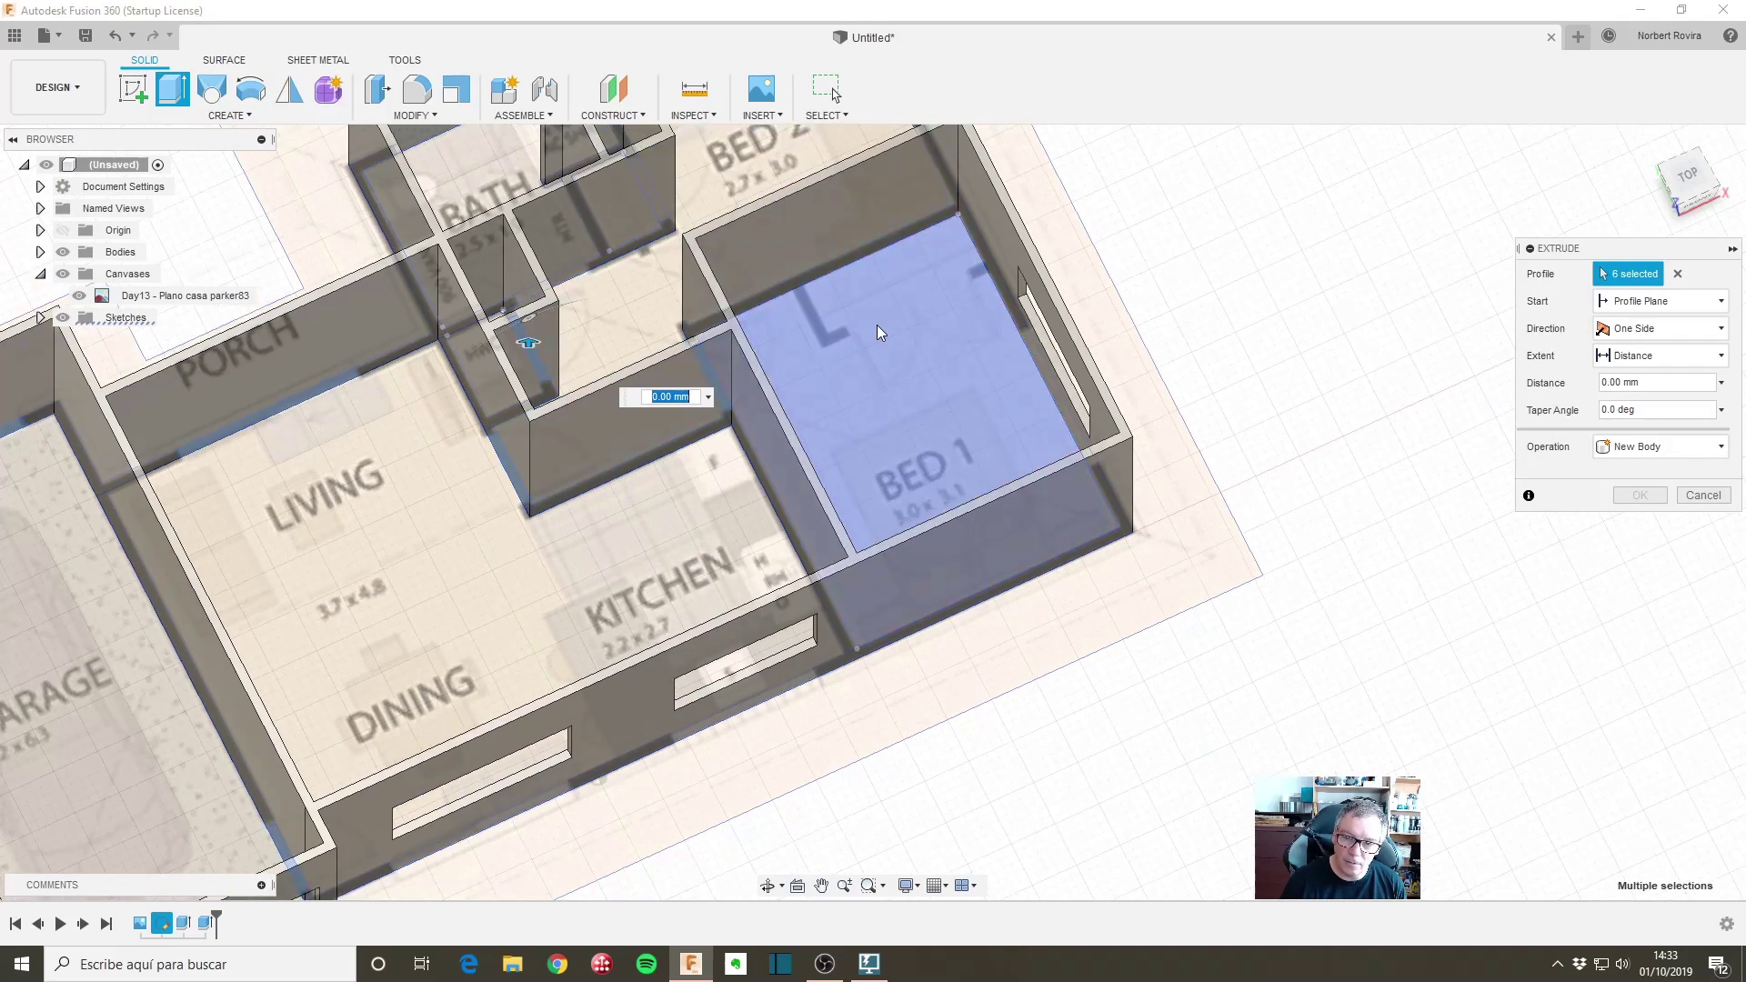
{"action": "scroll", "coordinate": [800, 345], "scroll_direction": "up", "scroll_amount": 4}
{"action": "middle_click_drag", "start_coordinate": [778, 363], "coordinate": [767, 354], "text": "shift"}
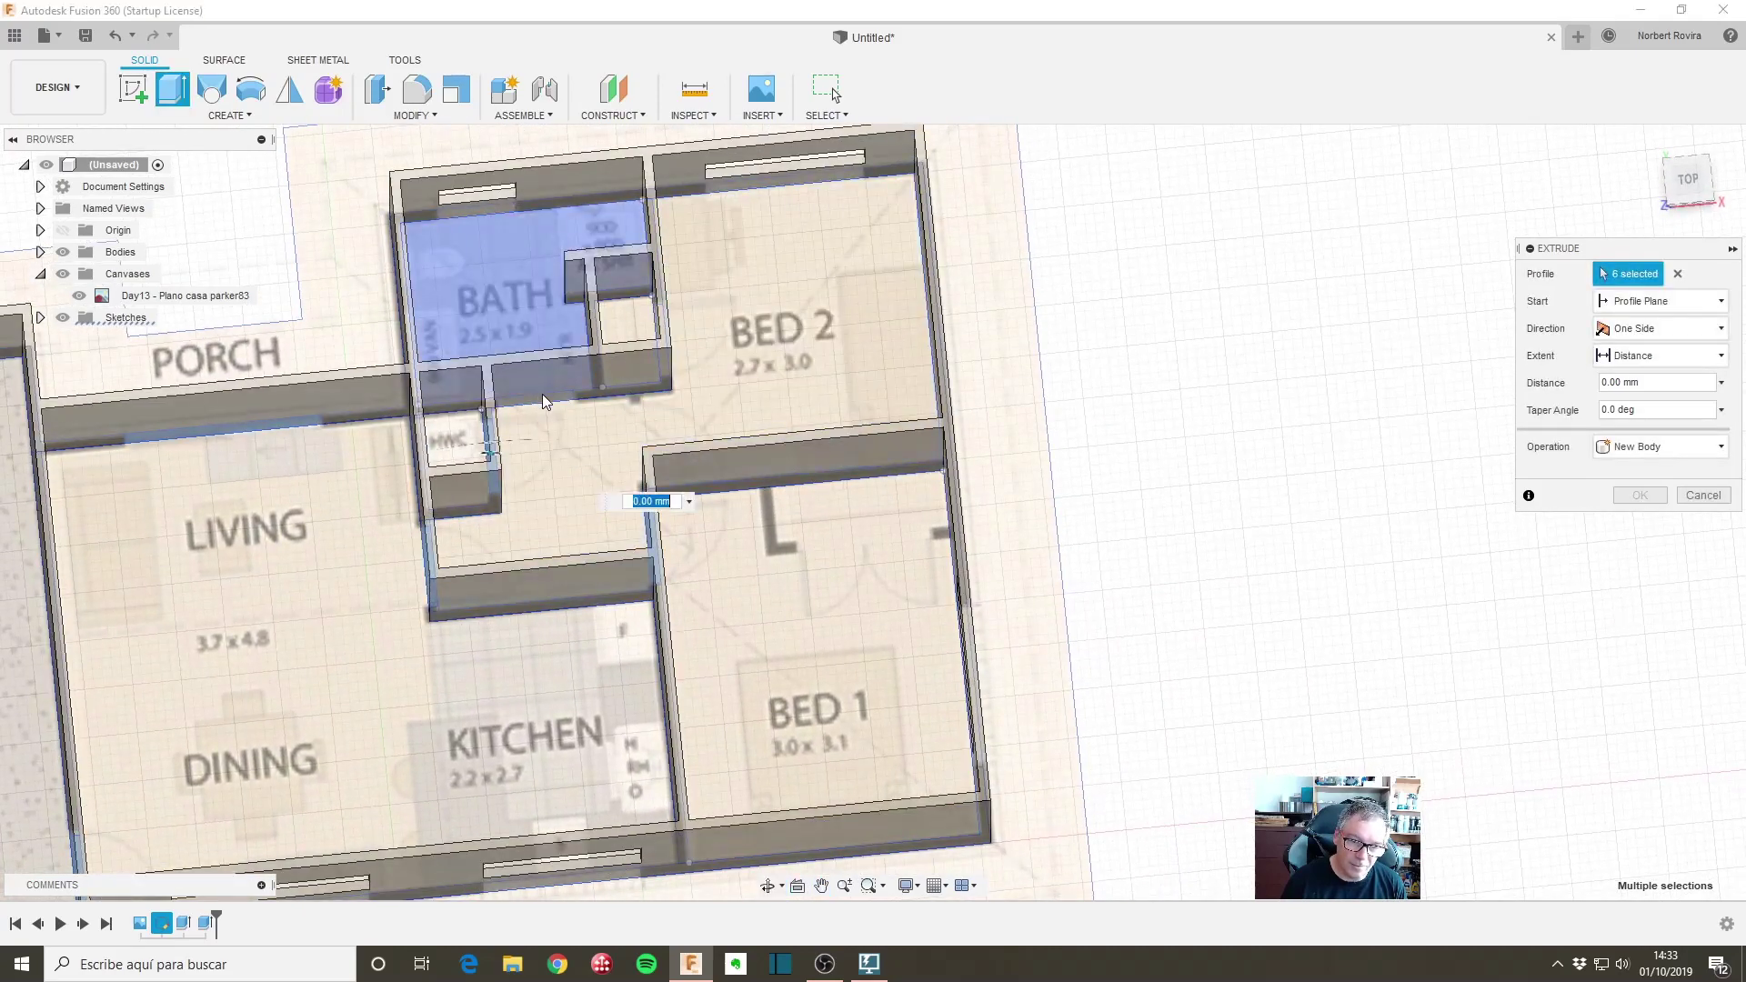
{"action": "left_click", "coordinate": [545, 398]}
{"action": "middle_click_drag", "start_coordinate": [571, 318], "coordinate": [607, 313], "text": "shift"}
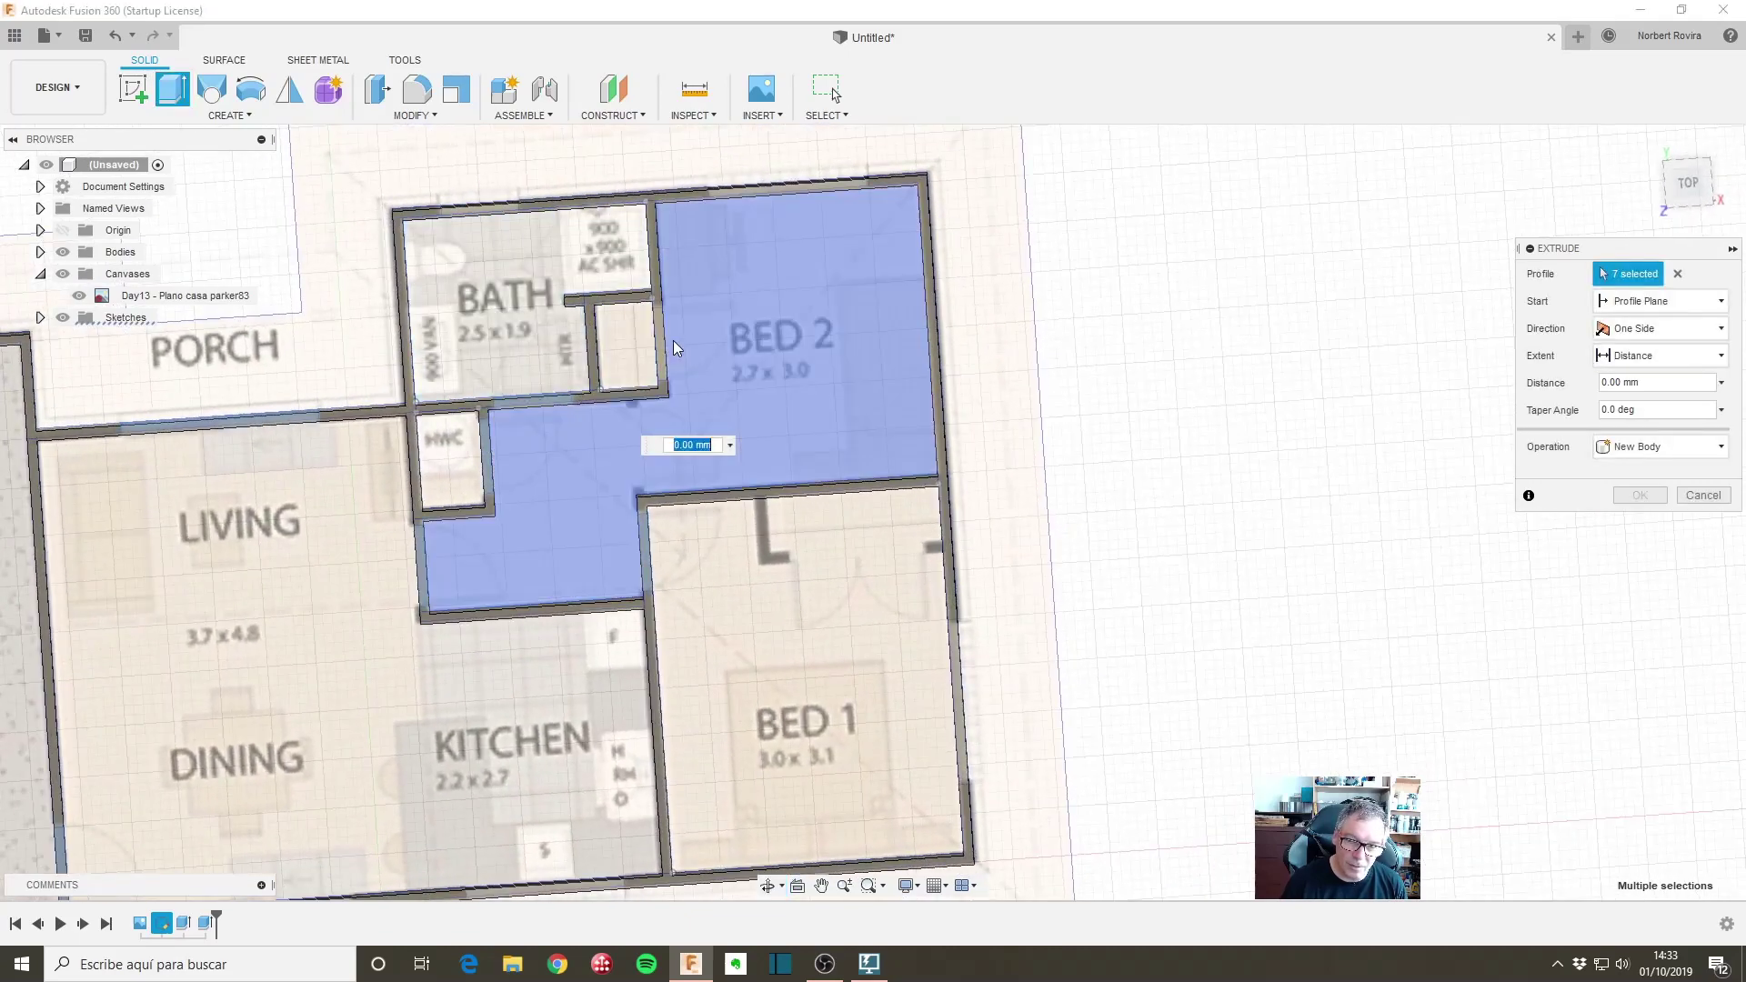
{"action": "mouse_move", "coordinate": [661, 330]}
{"action": "middle_mouse_down", "text": "shift"}
{"action": "mouse_move", "coordinate": [704, 366]}
{"action": "mouse_move", "coordinate": [691, 304]}
{"action": "middle_mouse_up", "text": "shift"}
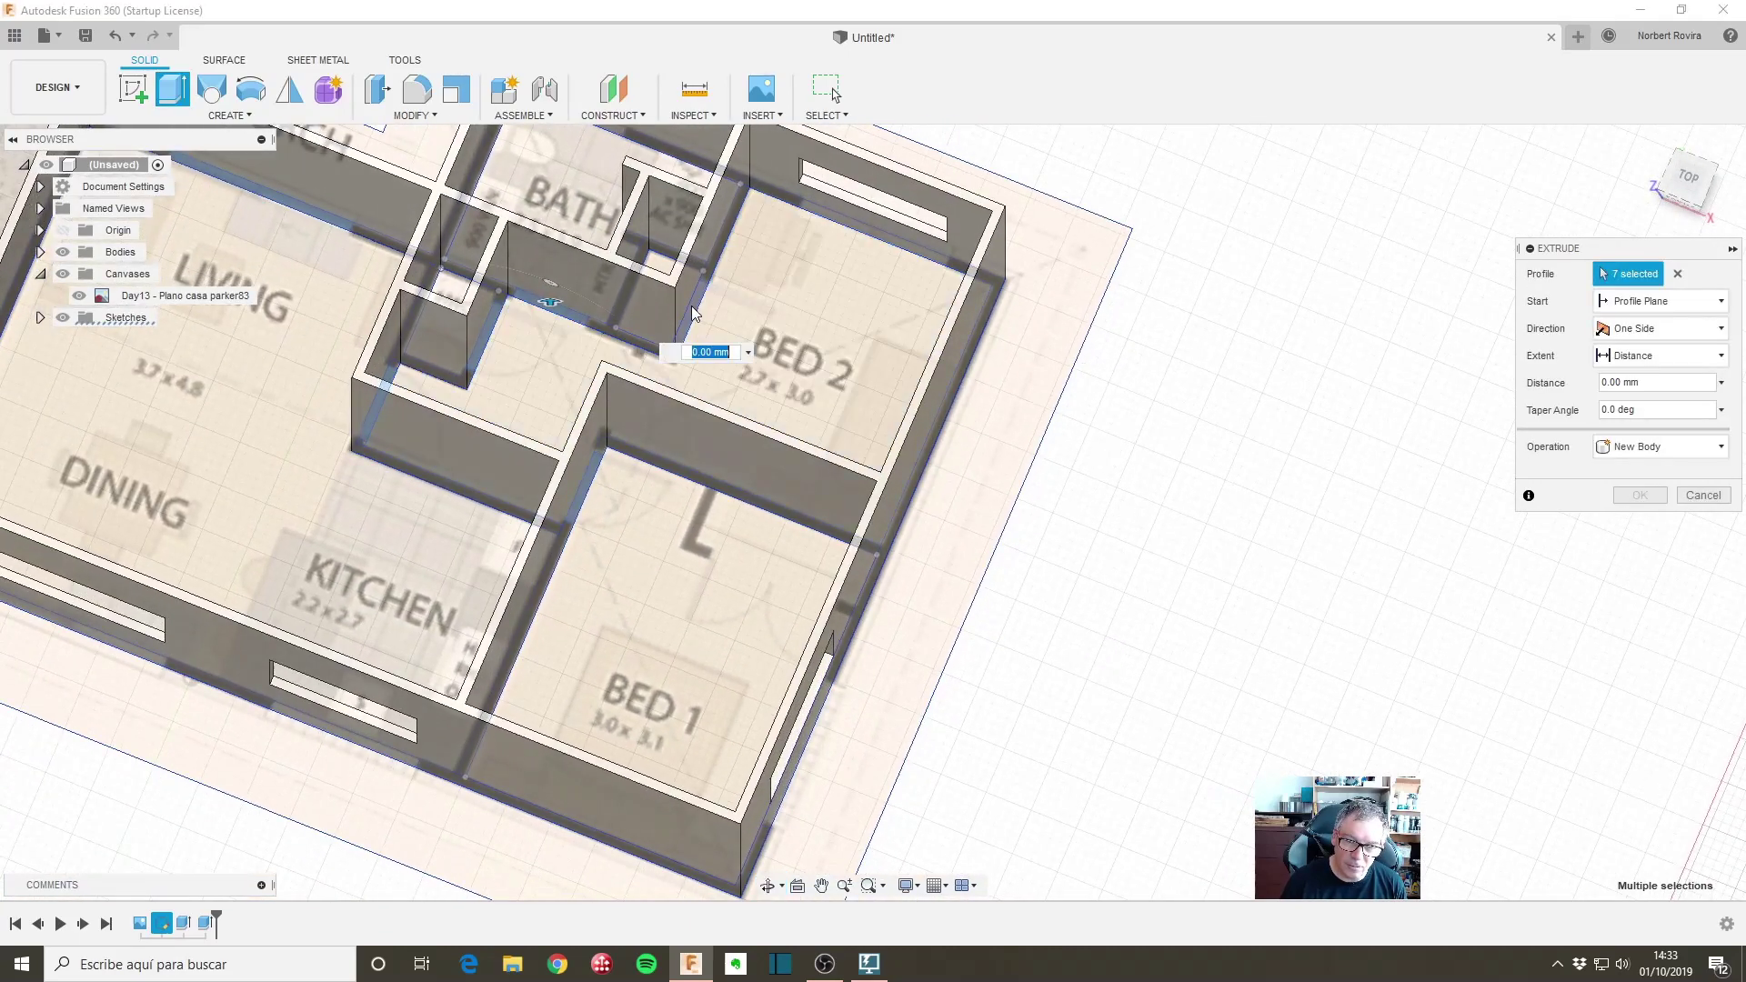
{"action": "left_click", "coordinate": [691, 303]}
Step: Set the distance to 2 m and cut the door openings through the walls
{"action": "mouse_move", "coordinate": [571, 477]}
{"action": "middle_mouse_down", "text": "shift"}
{"action": "mouse_move", "coordinate": [551, 480]}
{"action": "mouse_move", "coordinate": [655, 391]}
{"action": "mouse_move", "coordinate": [727, 409]}
{"action": "middle_mouse_up", "text": "shift"}
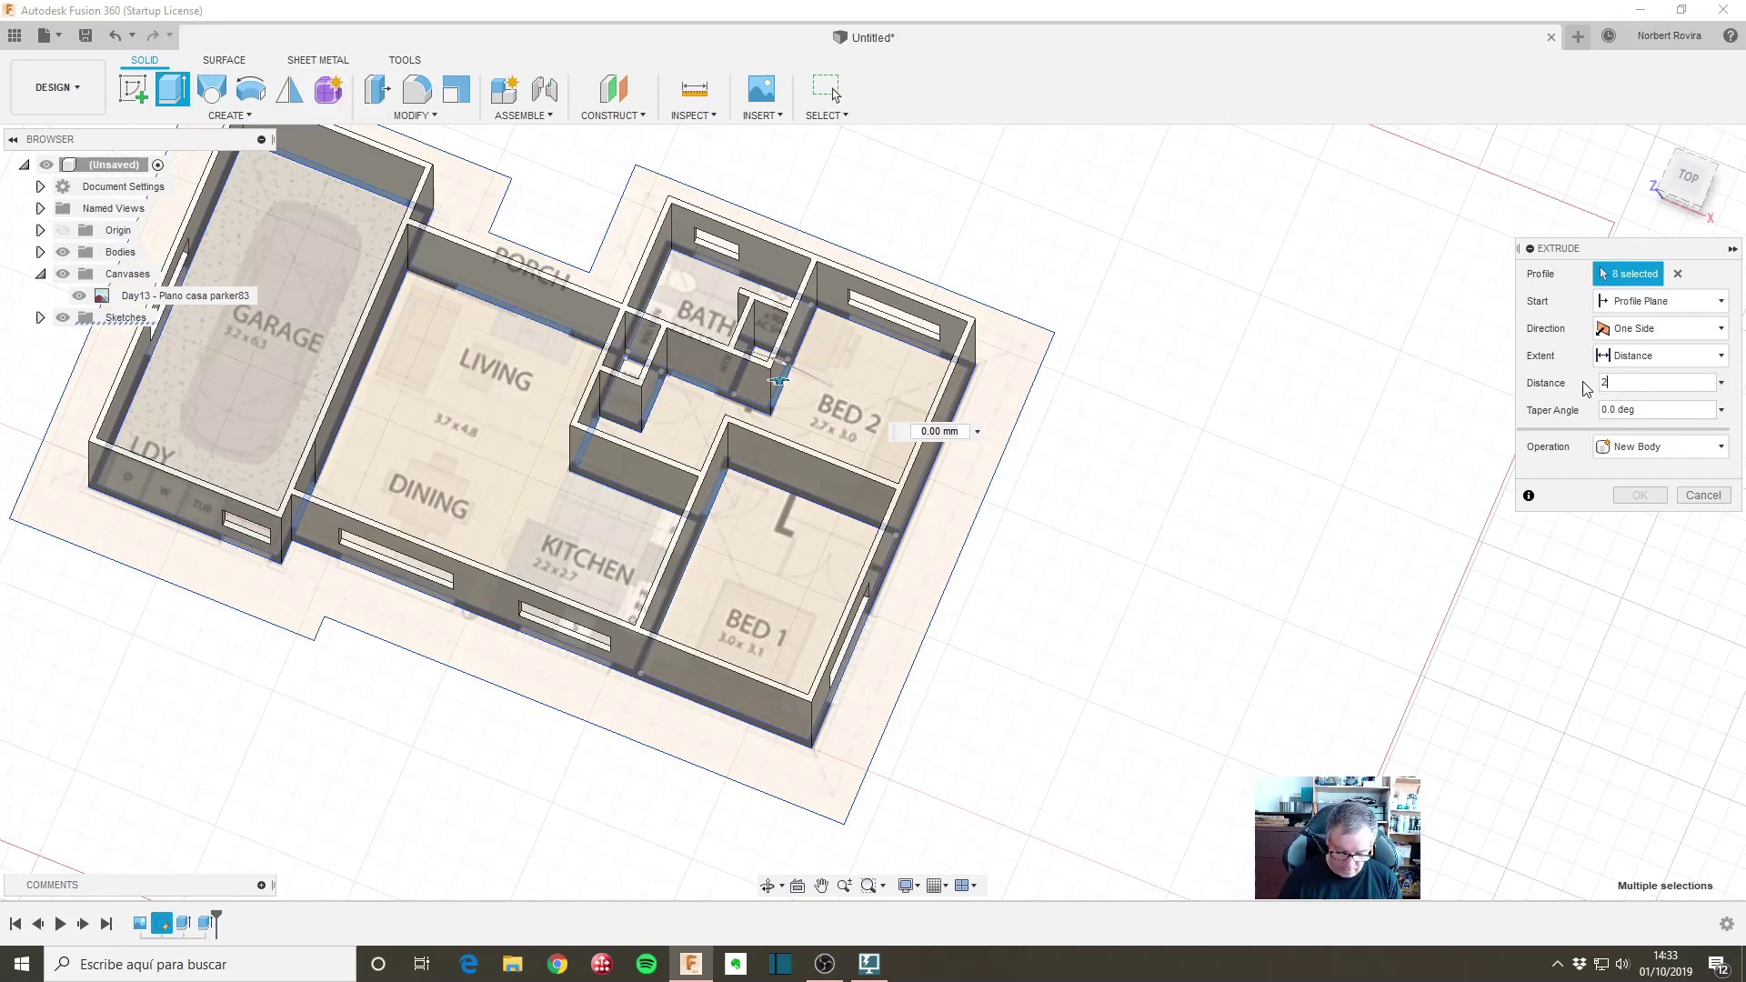
{"action": "type", "text": "m"}
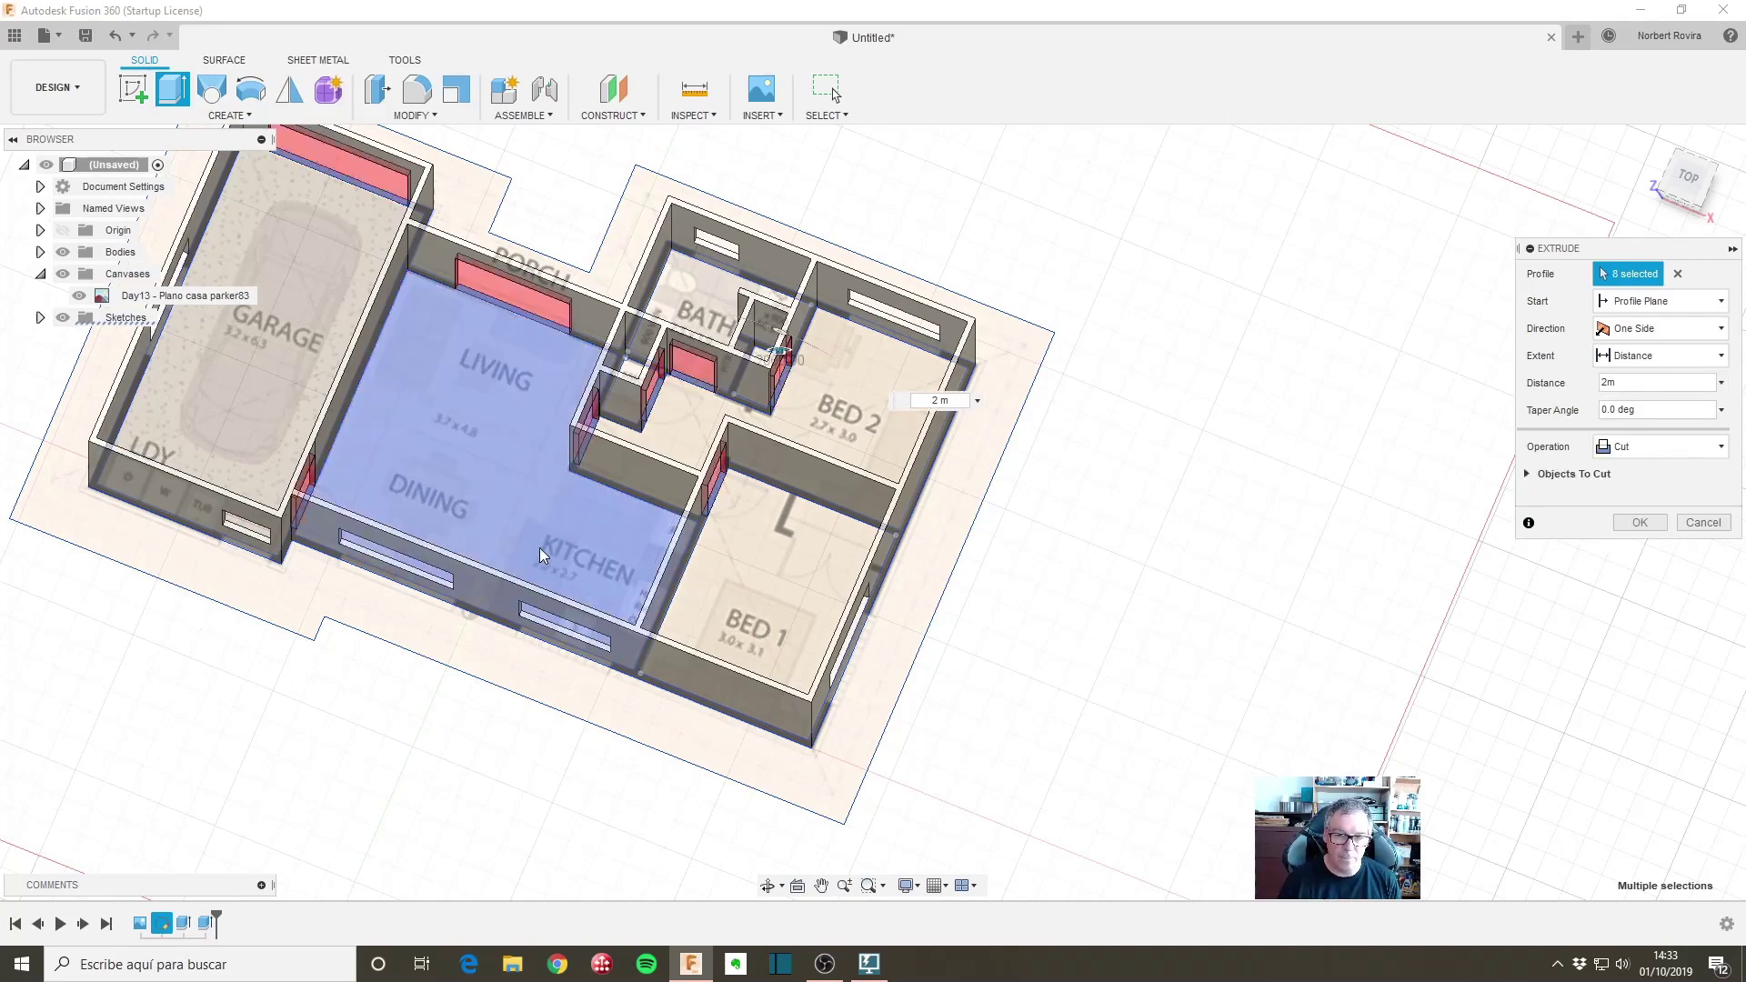
{"action": "scroll", "coordinate": [473, 498], "scroll_direction": "up", "scroll_amount": 2}
{"action": "mouse_move", "coordinate": [472, 498]}
{"action": "middle_mouse_down", "text": "shift"}
{"action": "mouse_move", "coordinate": [465, 457]}
{"action": "mouse_move", "coordinate": [403, 465]}
{"action": "mouse_move", "coordinate": [474, 540]}
{"action": "mouse_move", "coordinate": [582, 509]}
{"action": "middle_mouse_up", "text": "shift"}
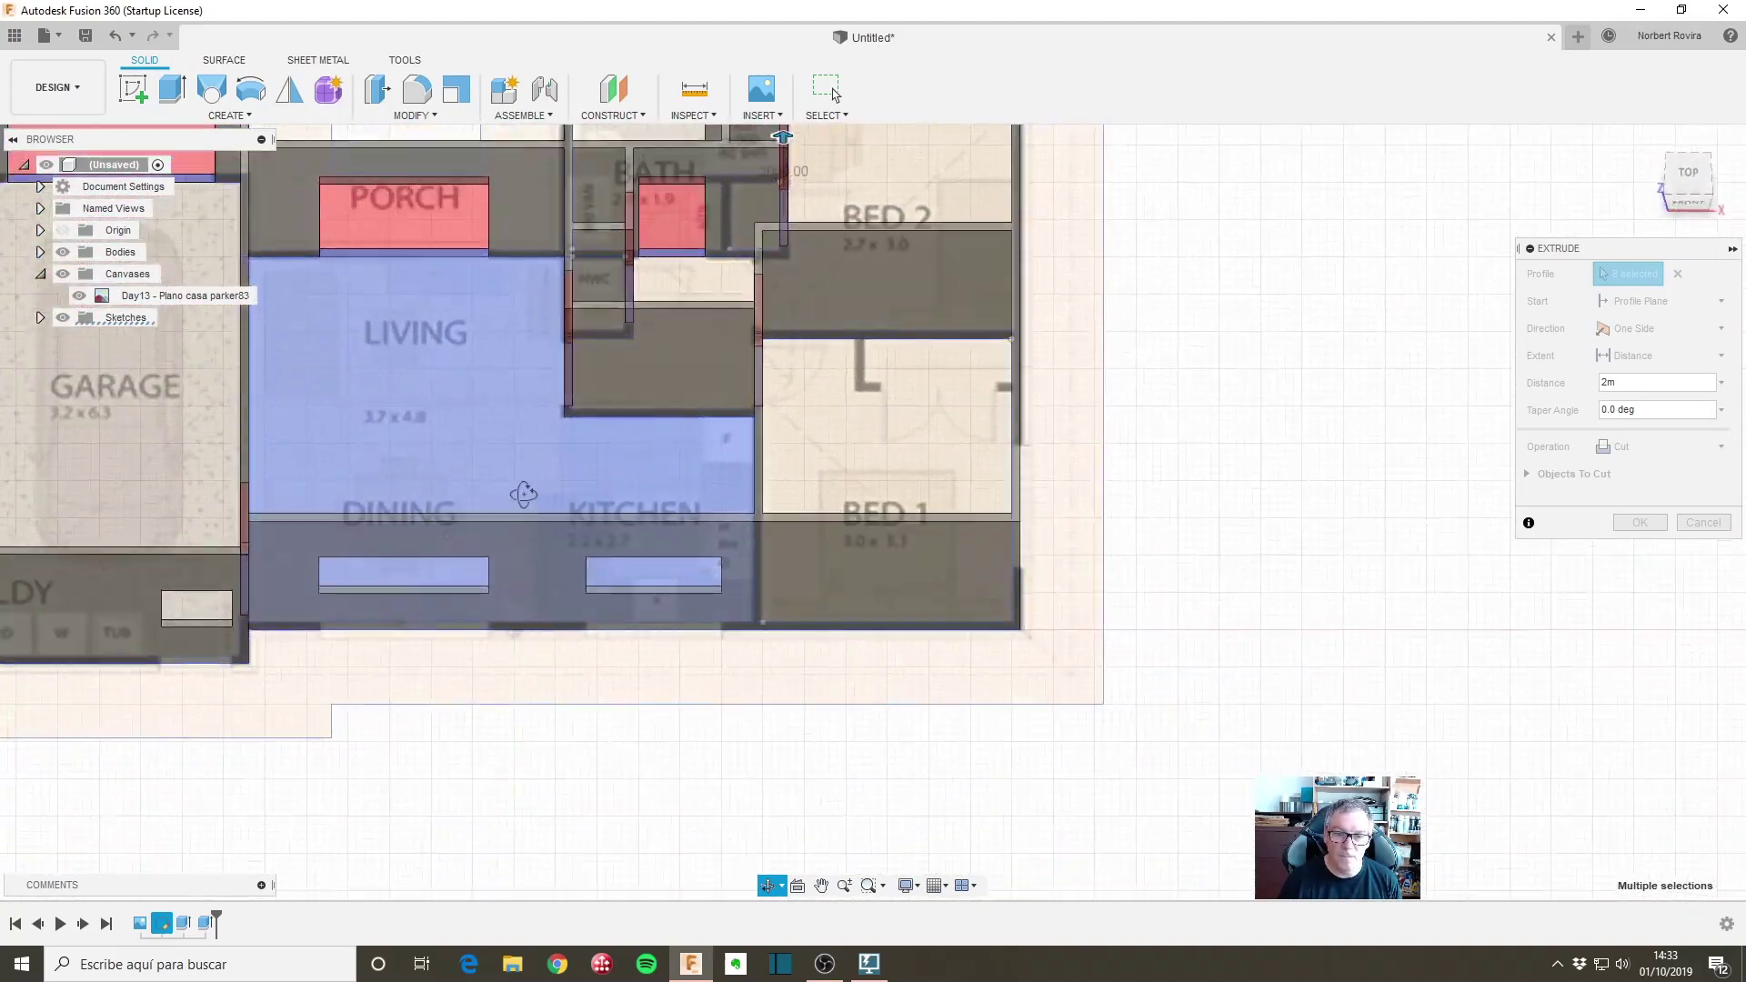
{"action": "left_click", "coordinate": [1639, 522]}
{"action": "mouse_move", "coordinate": [654, 577]}
{"action": "middle_mouse_down", "text": "shift"}
{"action": "mouse_move", "coordinate": [856, 502]}
{"action": "mouse_move", "coordinate": [768, 549]}
{"action": "mouse_move", "coordinate": [589, 530]}
{"action": "mouse_move", "coordinate": [609, 520]}
{"action": "middle_mouse_up", "text": "shift"}
{"action": "scroll", "coordinate": [610, 520], "scroll_direction": "up", "scroll_amount": 1}
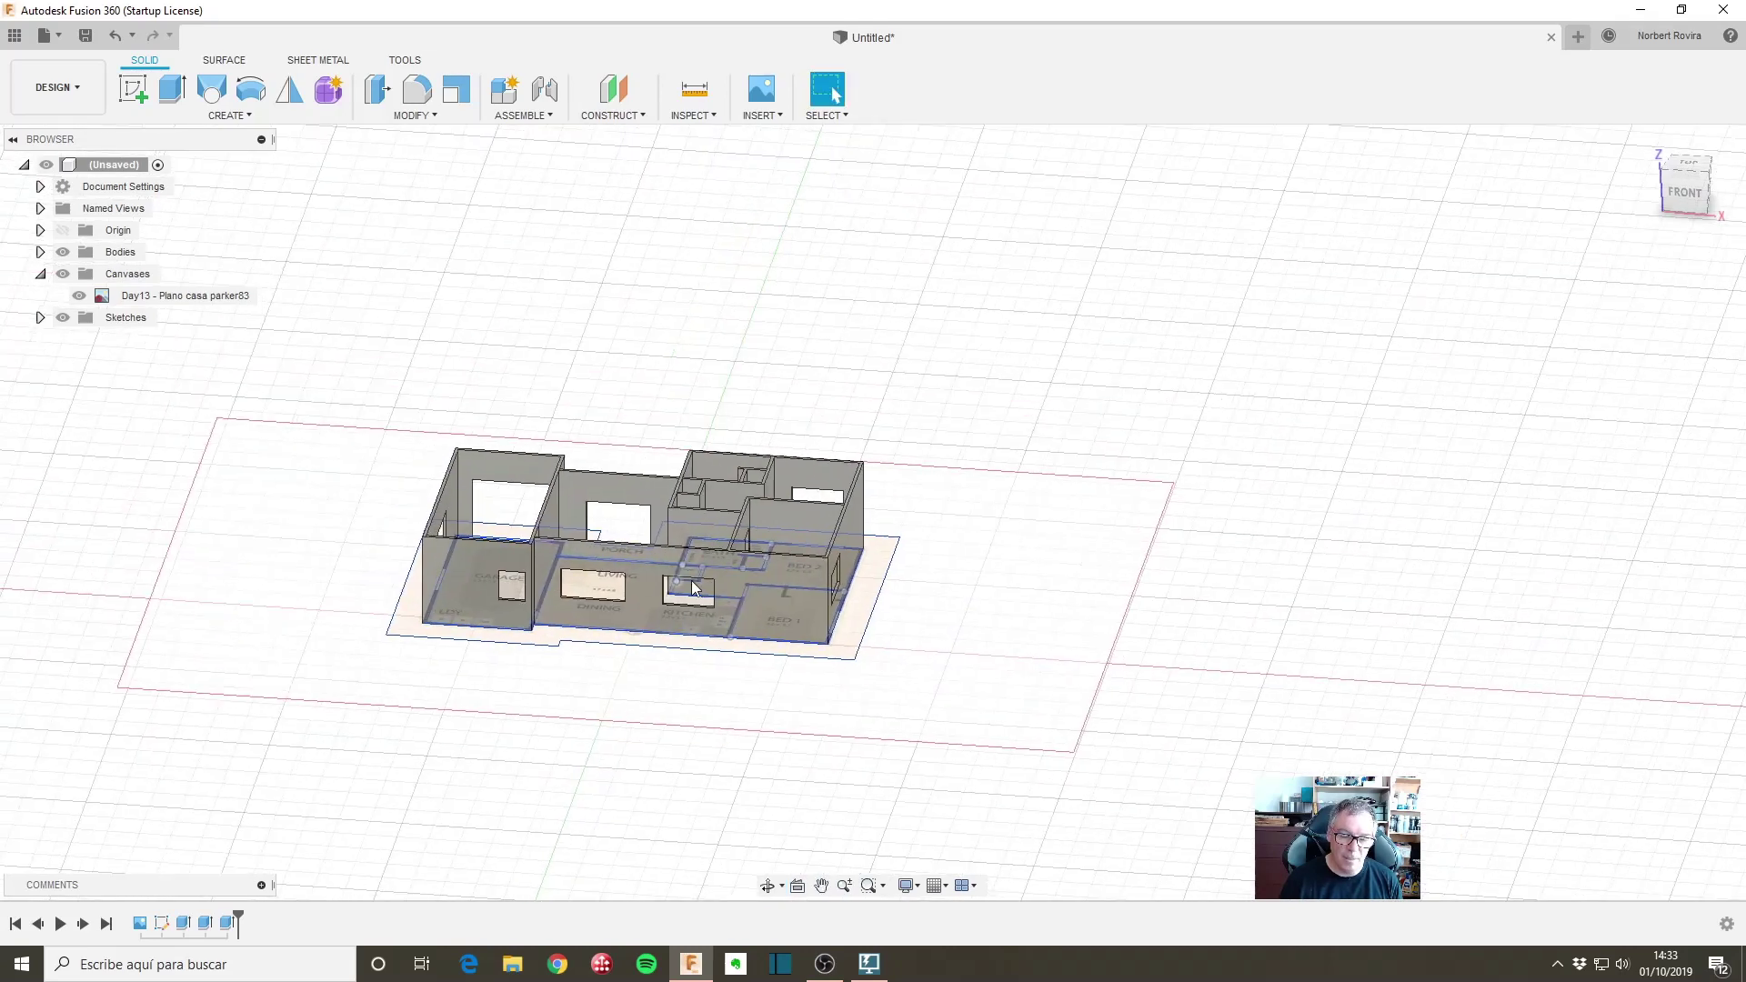
{"action": "scroll", "coordinate": [627, 545], "scroll_direction": "up", "scroll_amount": 2}
{"action": "scroll", "coordinate": [641, 559], "scroll_direction": "up", "scroll_amount": 1}
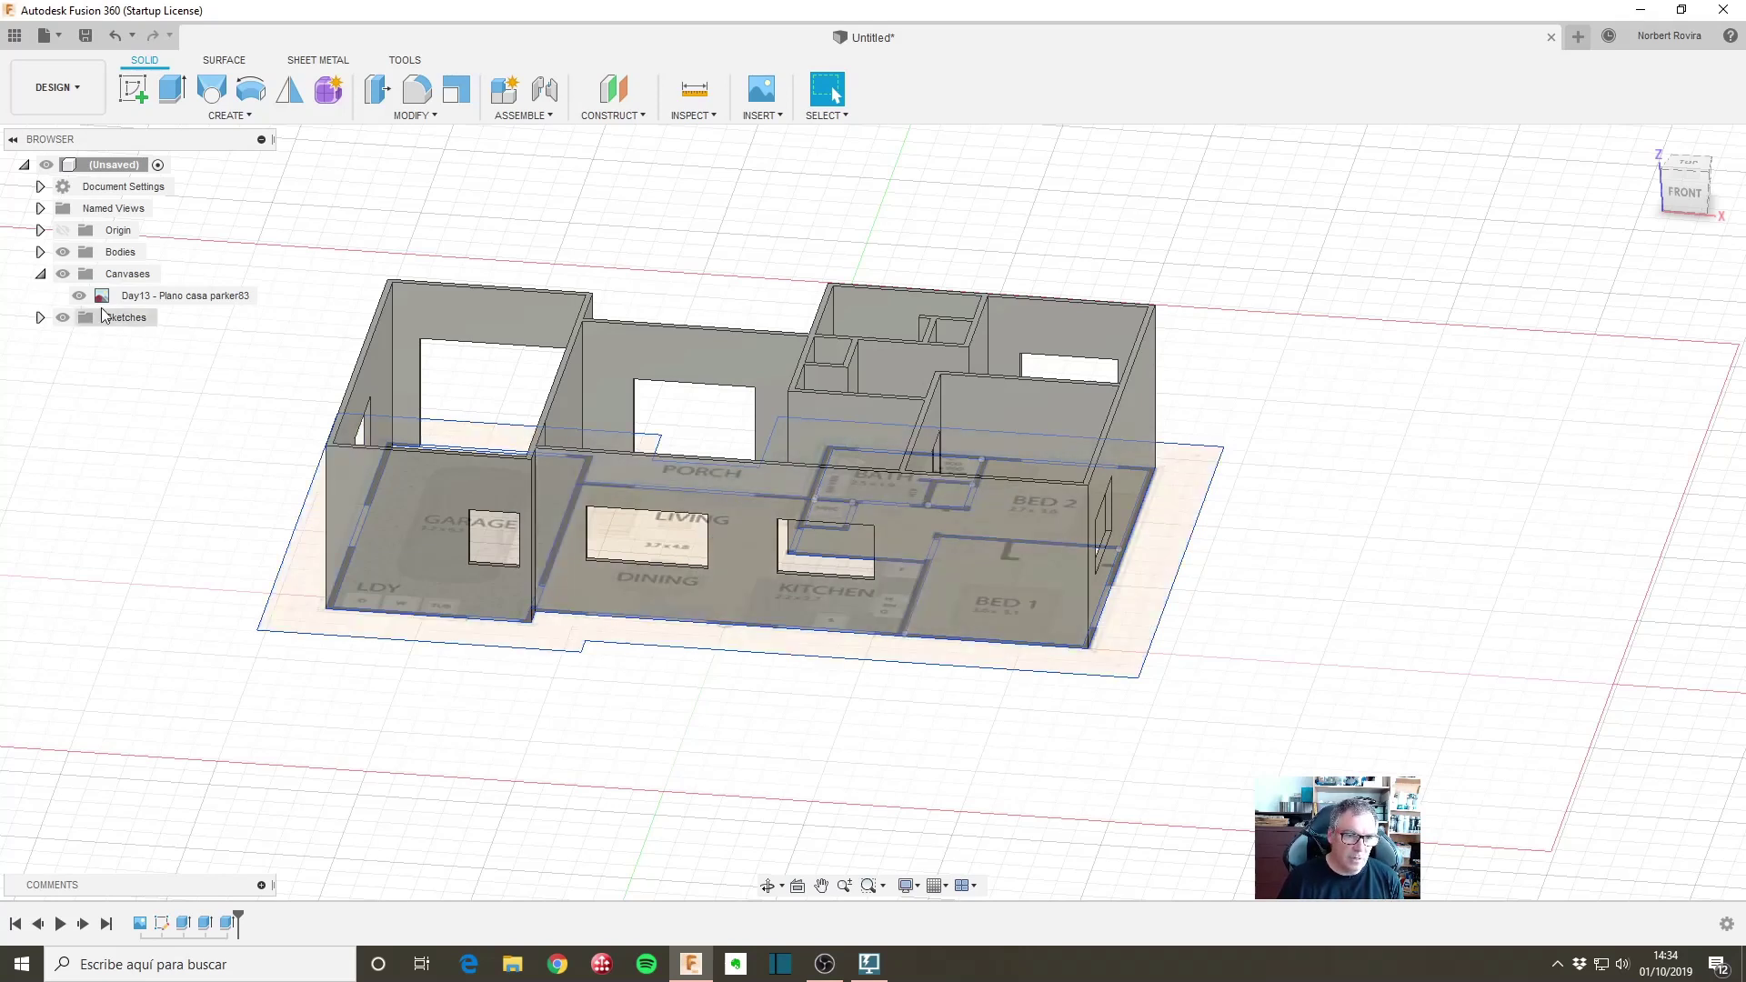
Step: Hide the wall bodies and sketch lines, then inspect the plan in a tilted view
{"action": "left_click", "coordinate": [63, 253]}
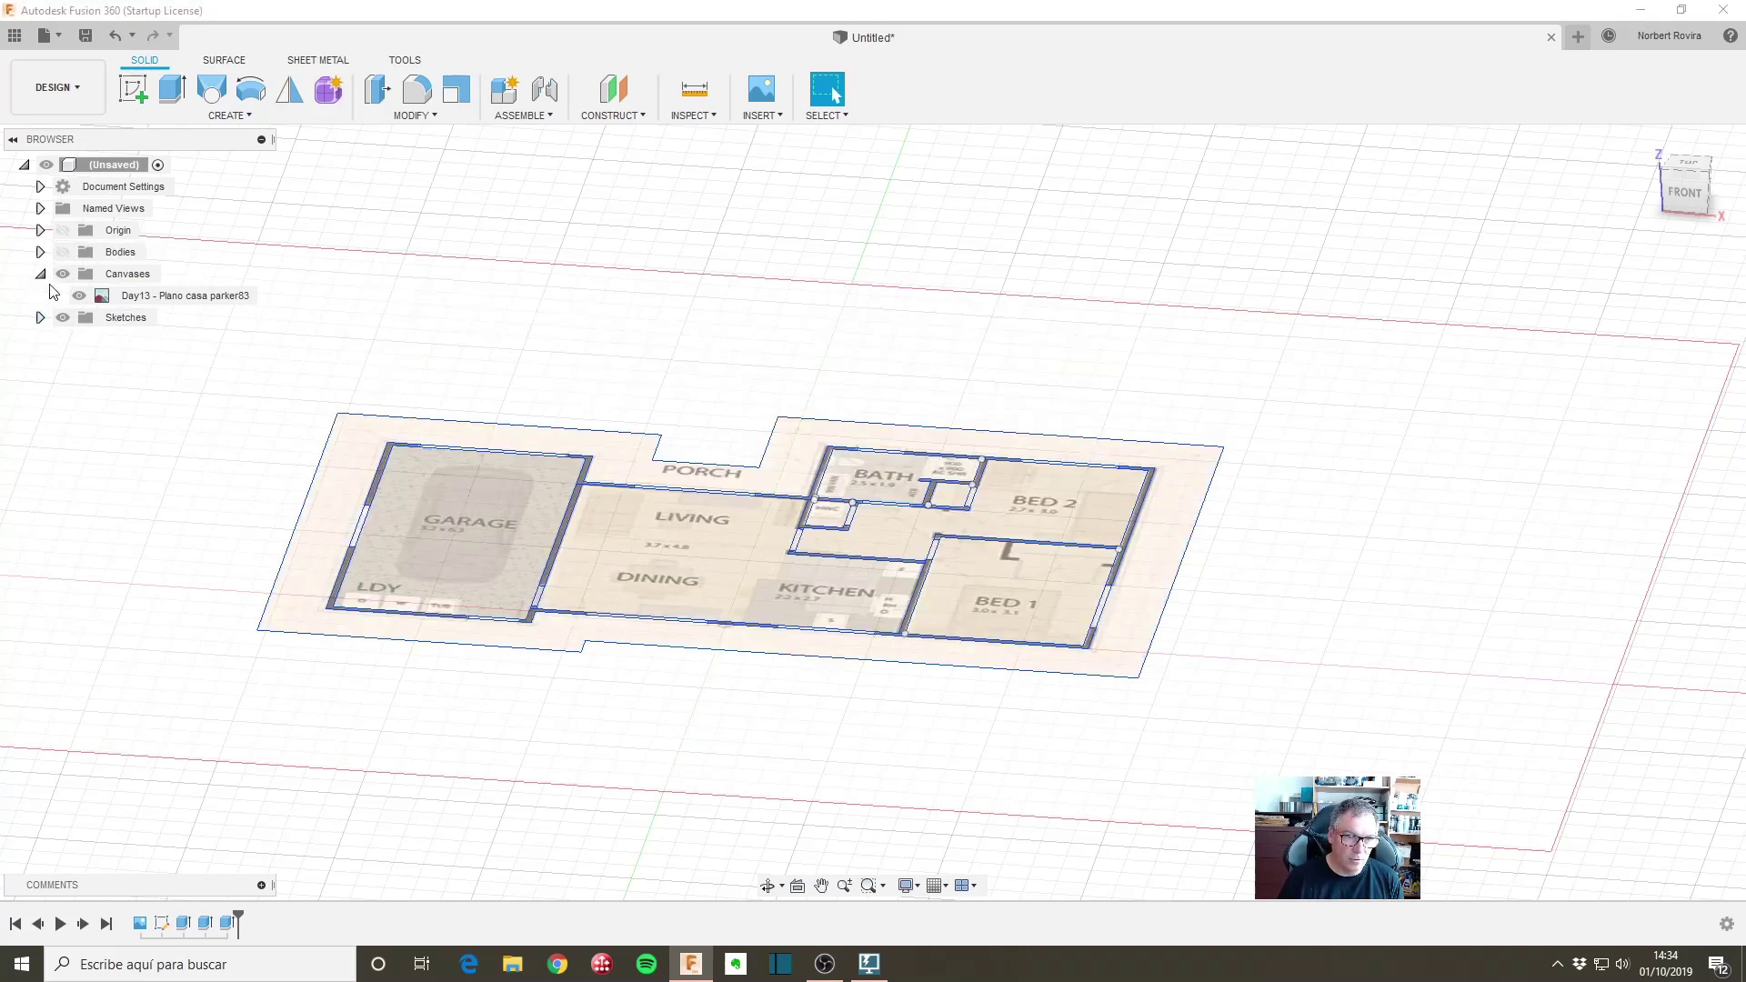
{"action": "left_click", "coordinate": [62, 317]}
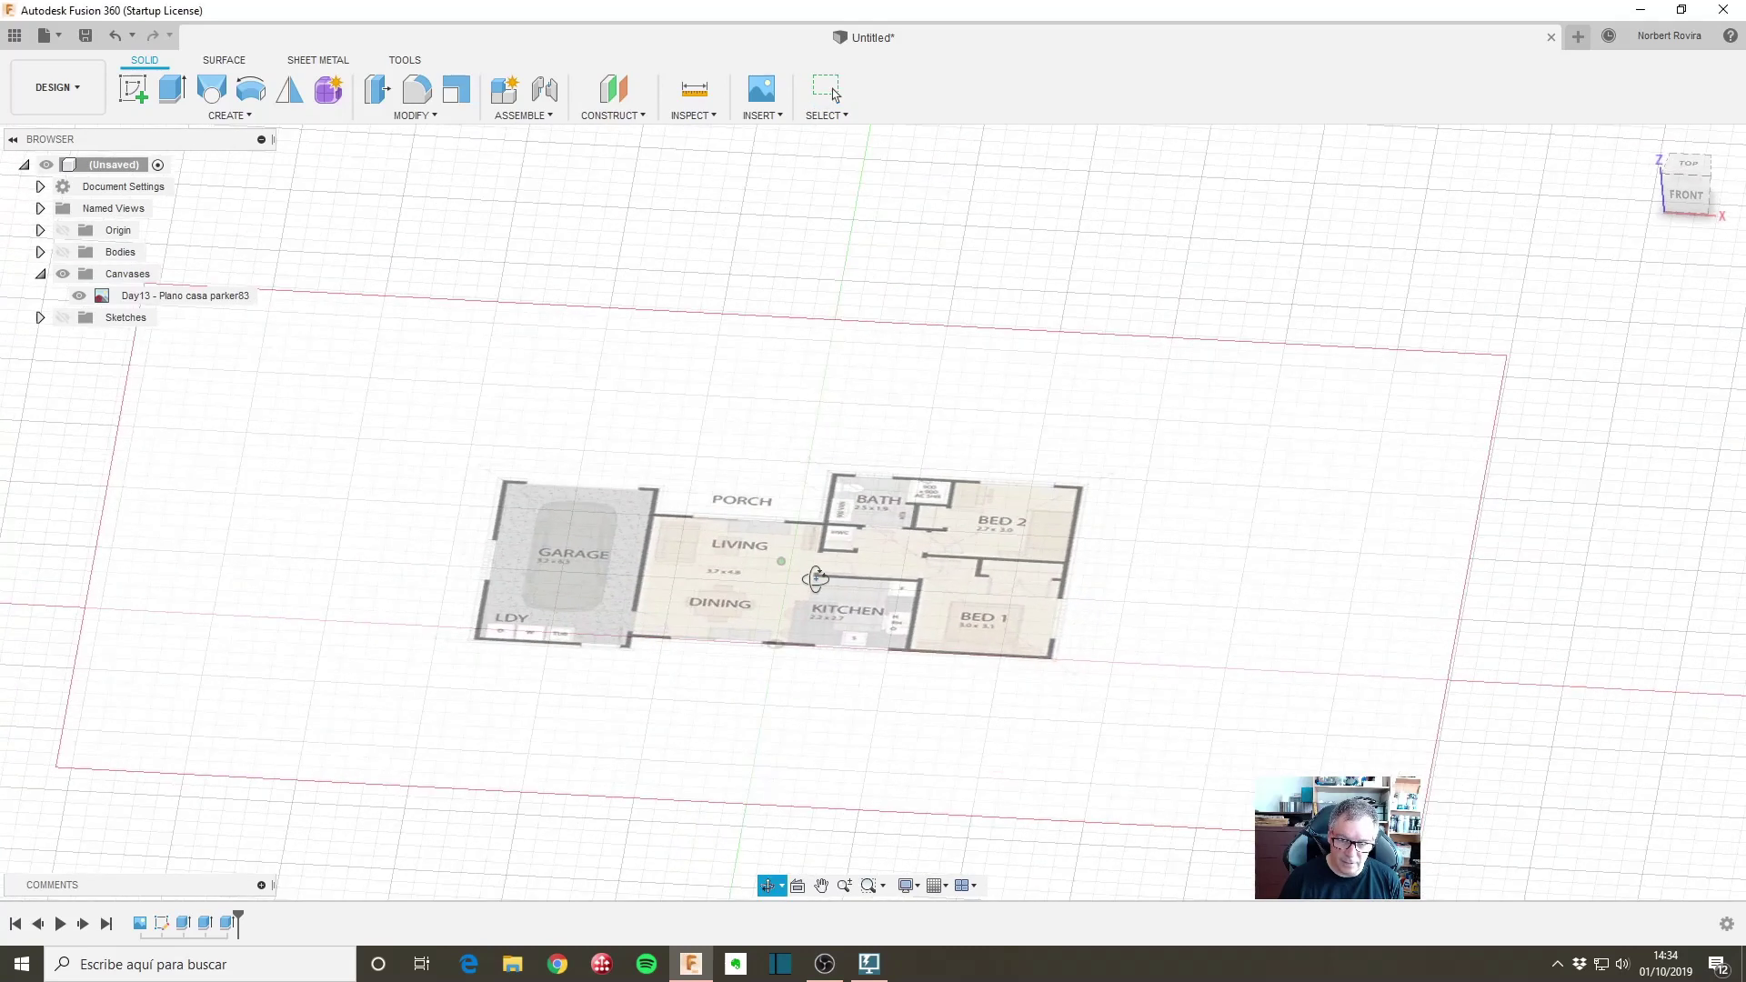
{"action": "scroll", "coordinate": [805, 602], "scroll_direction": "up", "scroll_amount": 5}
{"action": "scroll", "coordinate": [805, 602], "scroll_direction": "up", "scroll_amount": 2}
{"action": "scroll", "coordinate": [818, 555], "scroll_direction": "up", "scroll_amount": 2}
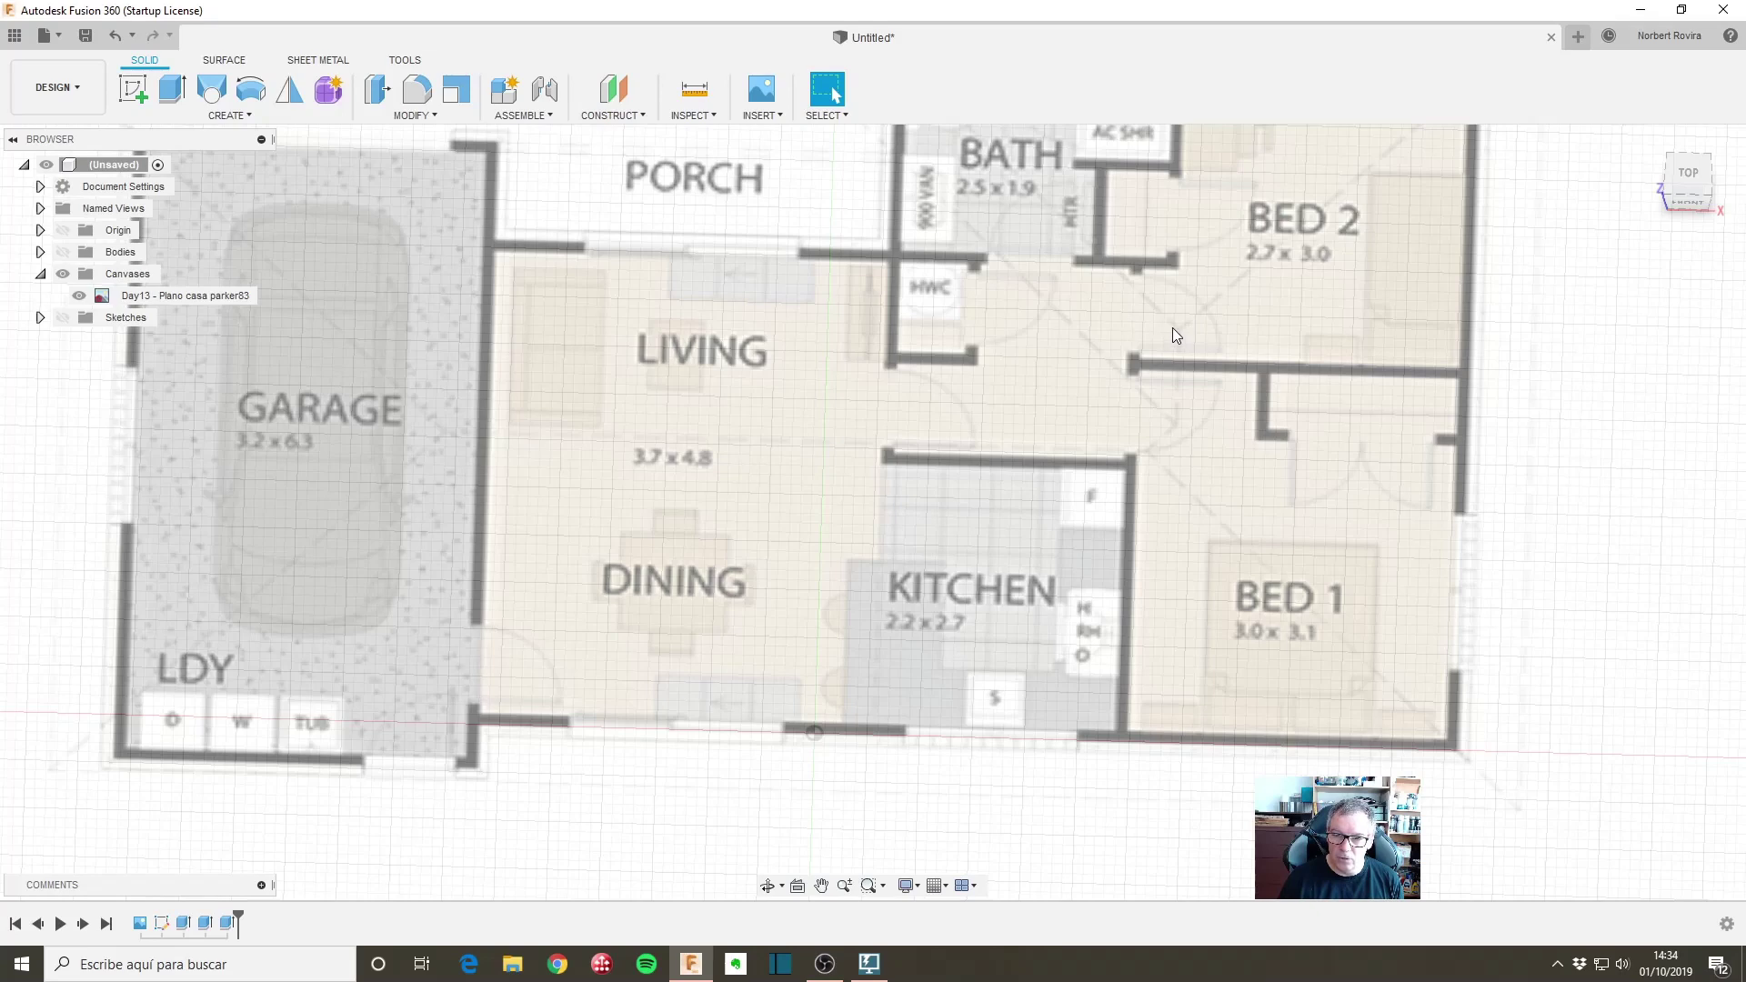
{"action": "scroll", "coordinate": [1109, 385], "scroll_direction": "down", "scroll_amount": 2}
{"action": "scroll", "coordinate": [826, 493], "scroll_direction": "down", "scroll_amount": 3}
{"action": "scroll", "coordinate": [804, 565], "scroll_direction": "down", "scroll_amount": 2}
{"action": "mouse_move", "coordinate": [804, 566]}
{"action": "middle_mouse_down", "text": "shift"}
{"action": "mouse_move", "coordinate": [846, 548]}
{"action": "mouse_move", "coordinate": [812, 556]}
{"action": "middle_mouse_up", "text": "shift"}
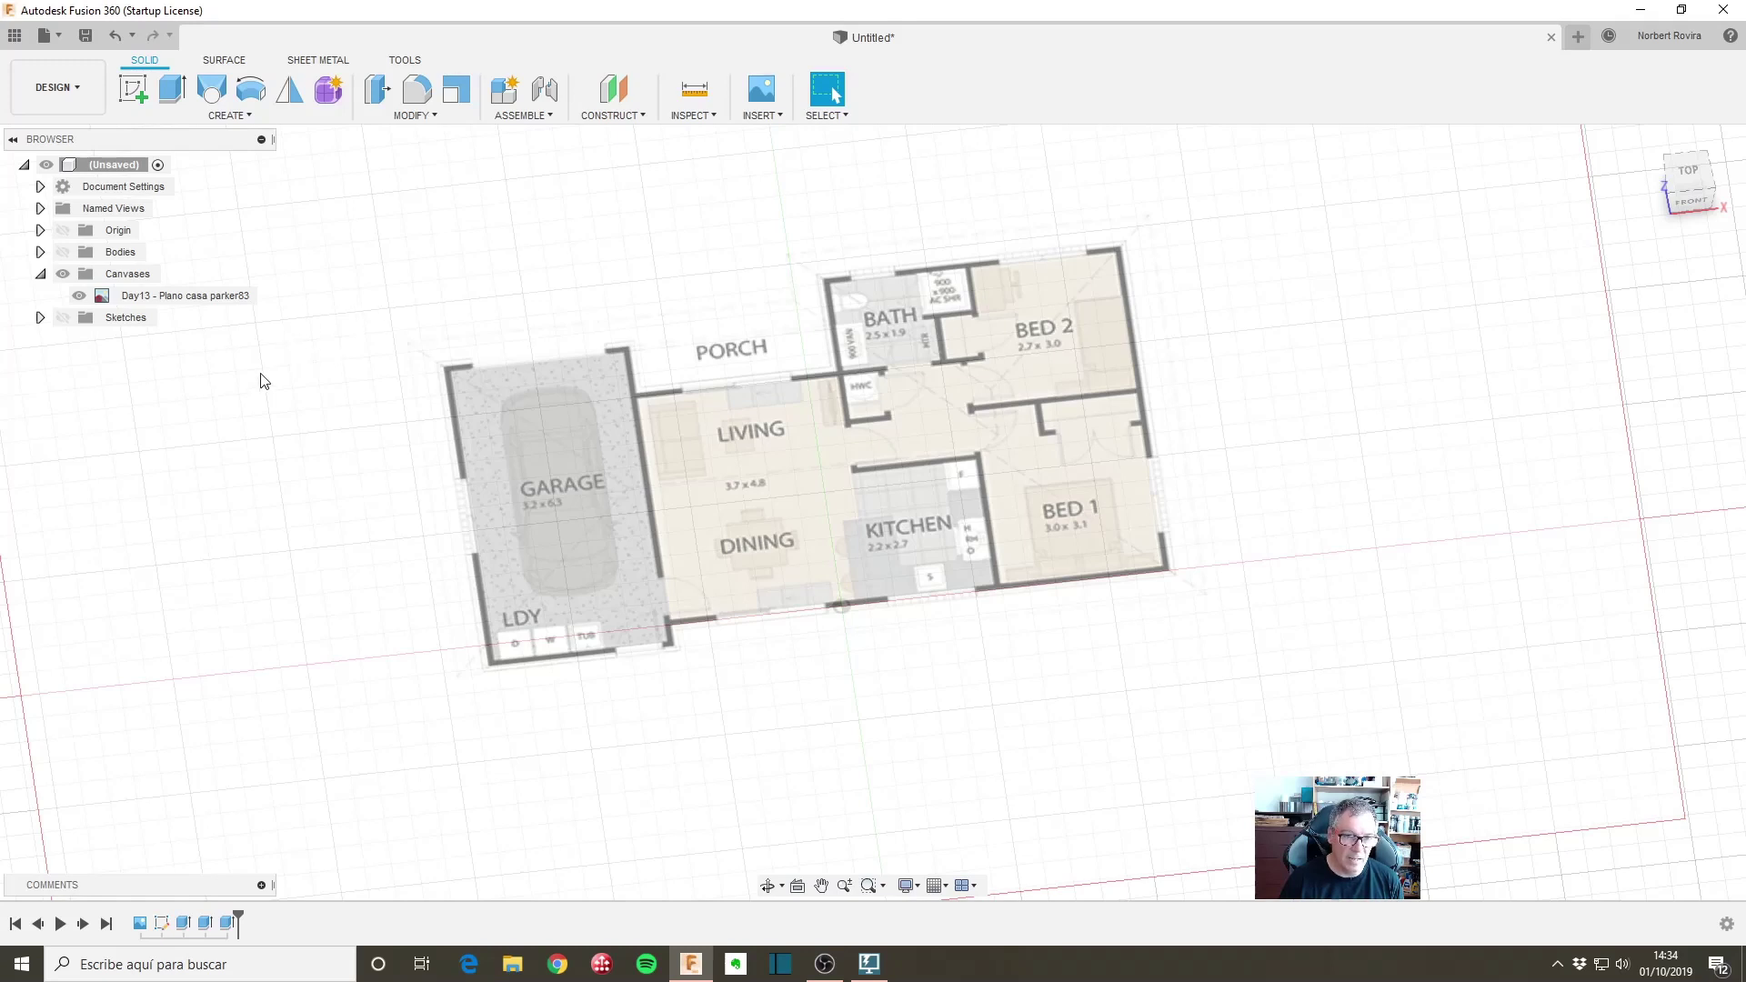
Step: Show the wall bodies again and begin an offset construction plane from the front elevation
{"action": "left_click", "coordinate": [62, 252]}
{"action": "mouse_move", "coordinate": [927, 769]}
{"action": "middle_mouse_down", "text": "shift"}
{"action": "mouse_move", "coordinate": [912, 718]}
{"action": "mouse_move", "coordinate": [937, 727]}
{"action": "middle_mouse_up", "text": "shift"}
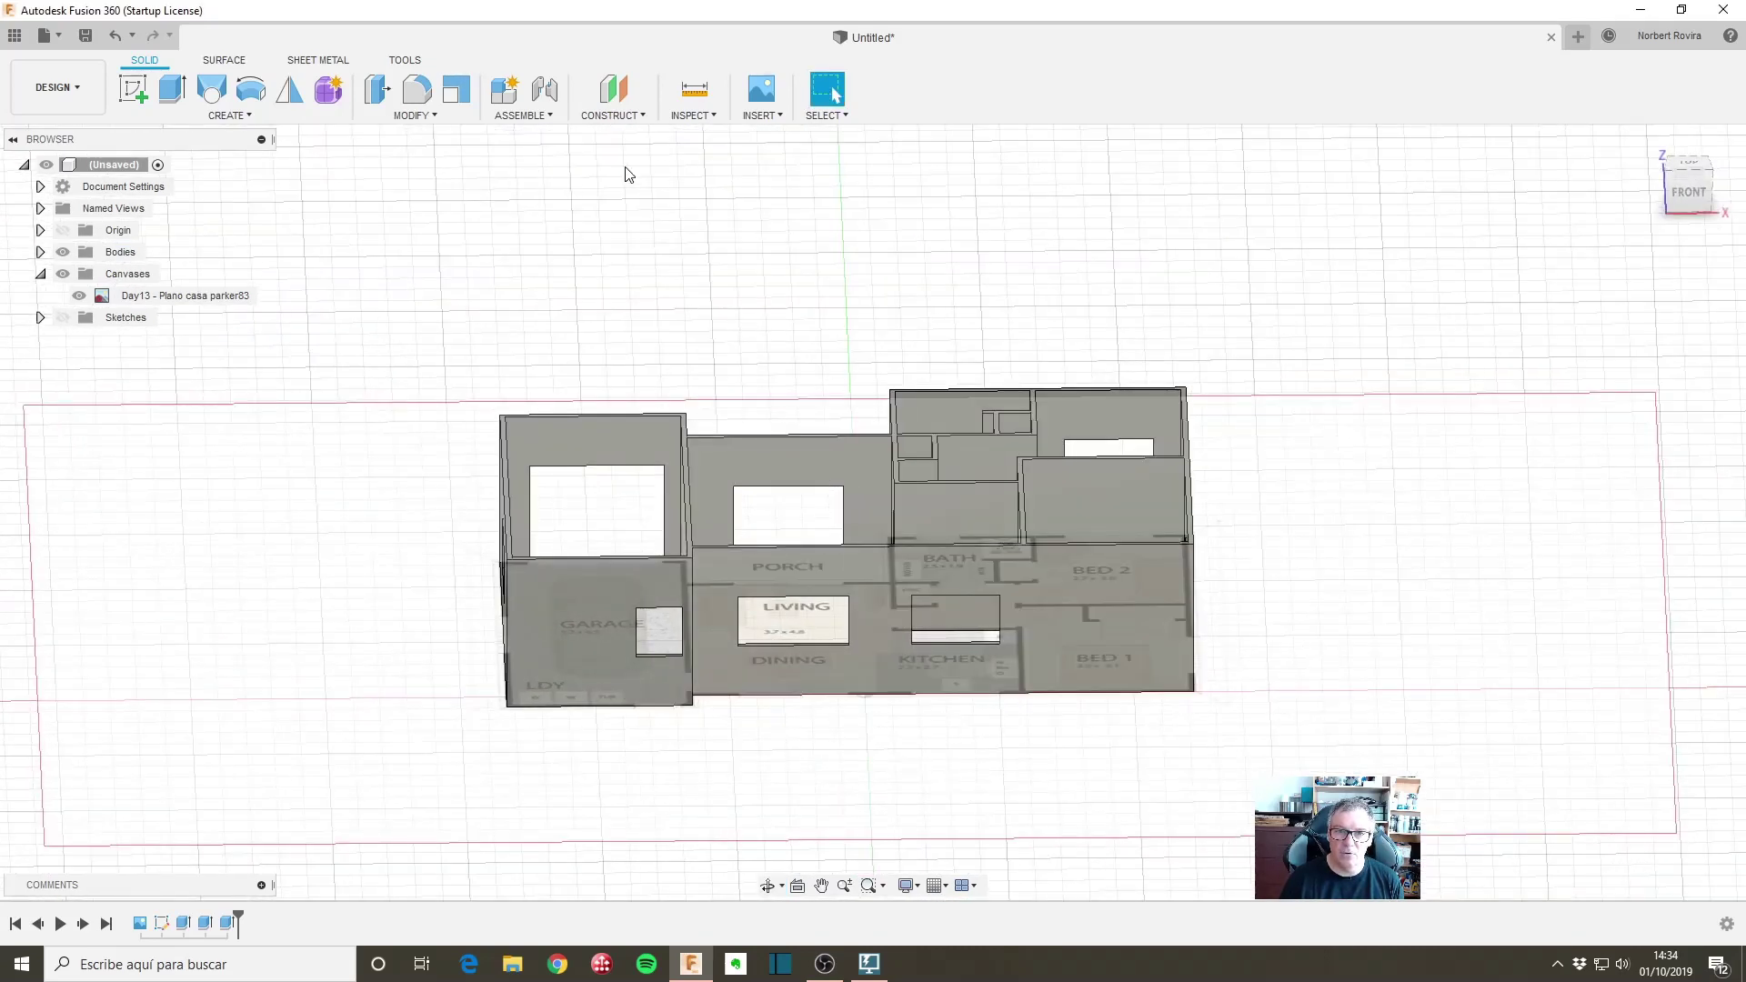
{"action": "left_click", "coordinate": [624, 95]}
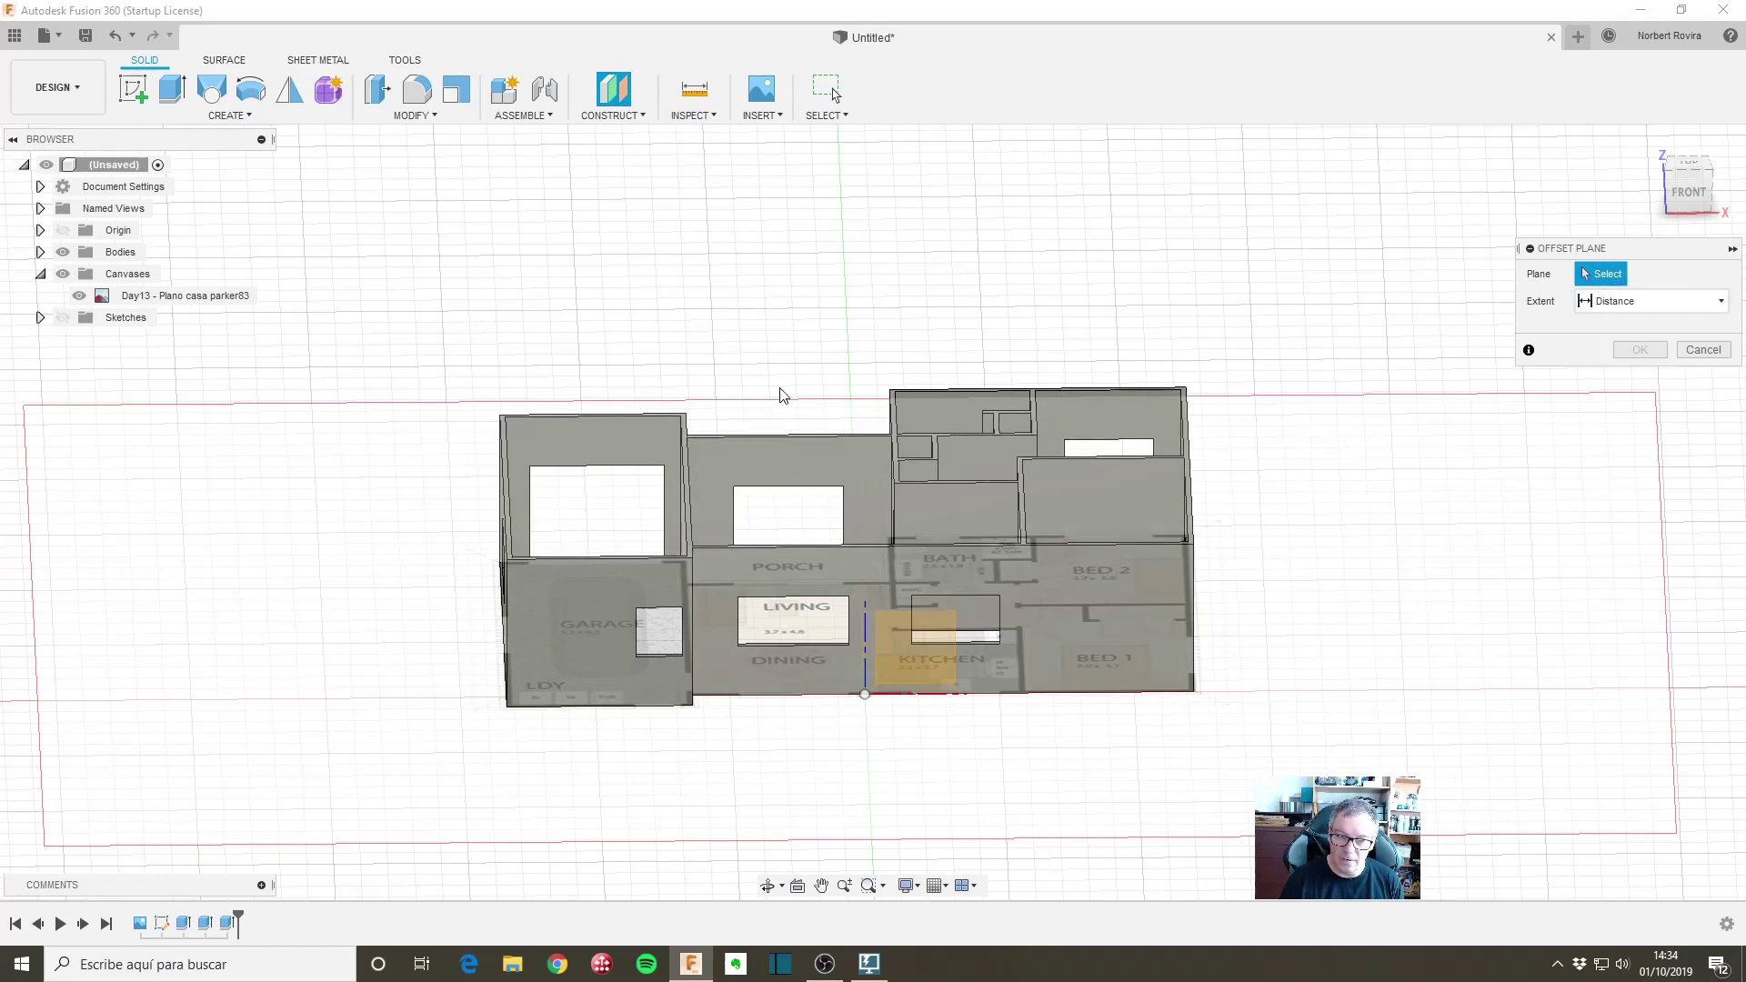
Step: Pick a house face and place a construction plane 1.5 m above it
{"action": "scroll", "coordinate": [691, 473], "scroll_direction": "up", "scroll_amount": 2}
{"action": "left_click", "coordinate": [682, 464]}
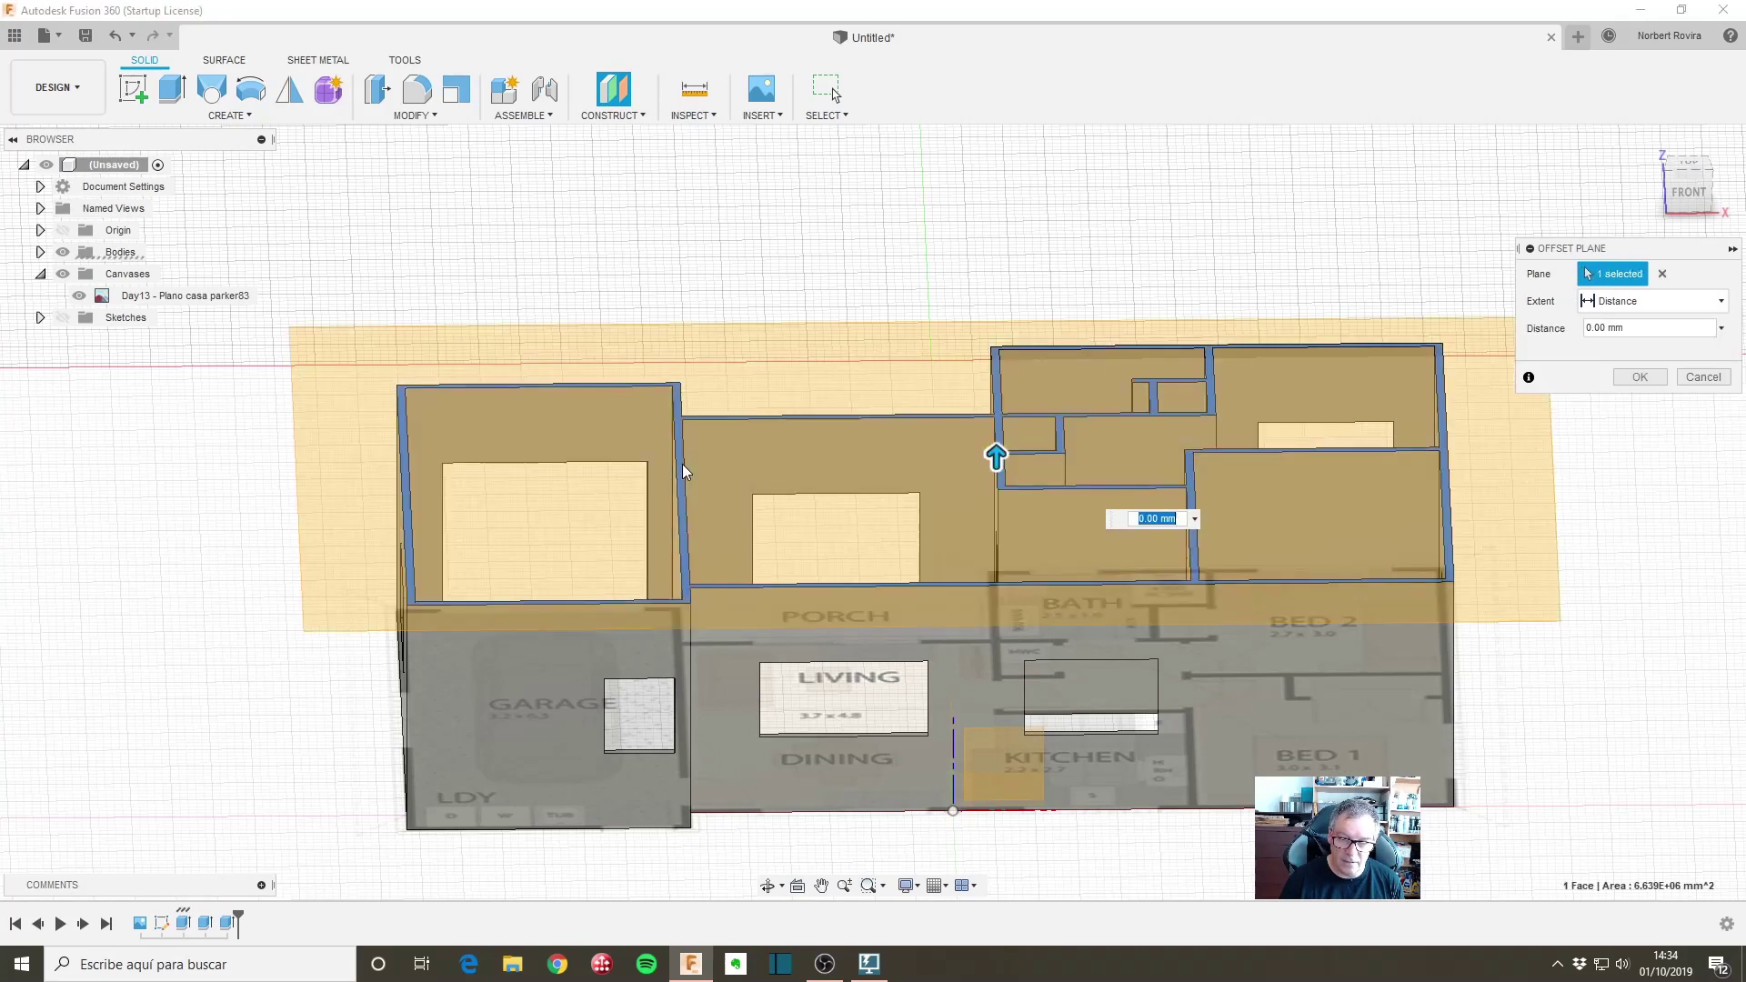
{"action": "left_click_drag", "start_coordinate": [996, 455], "coordinate": [999, 313]}
{"action": "type", "text": "1.5"}
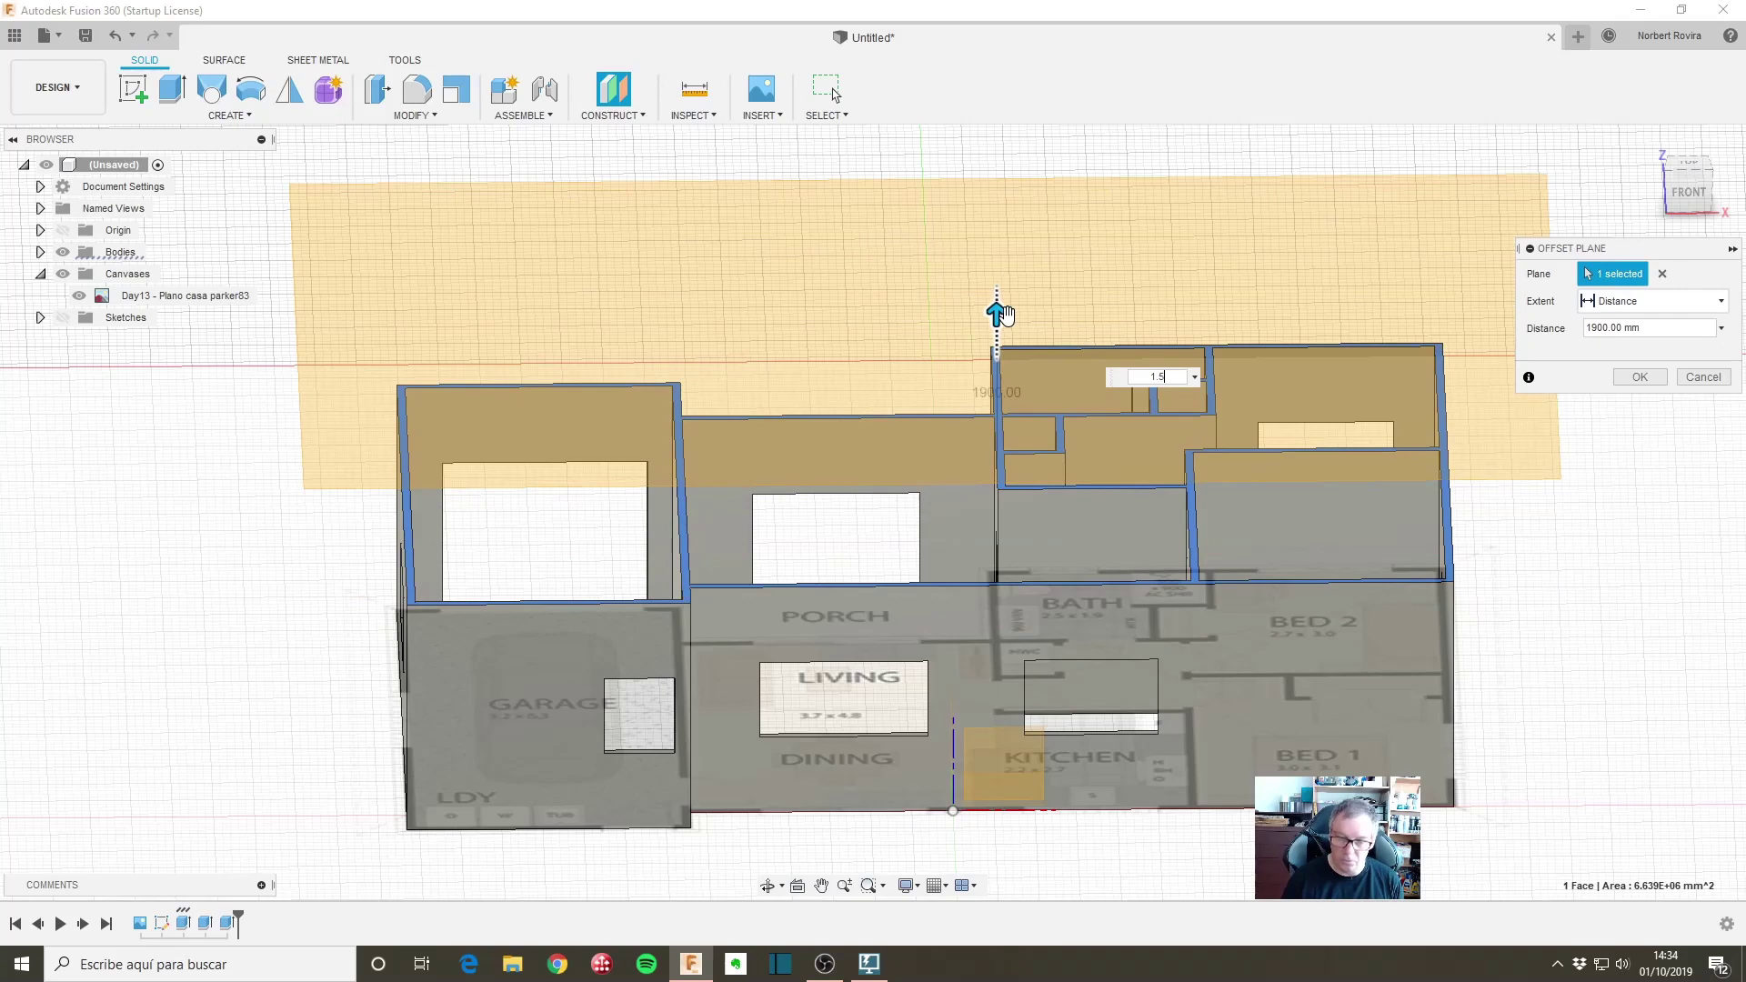
{"action": "key", "text": "Return"}
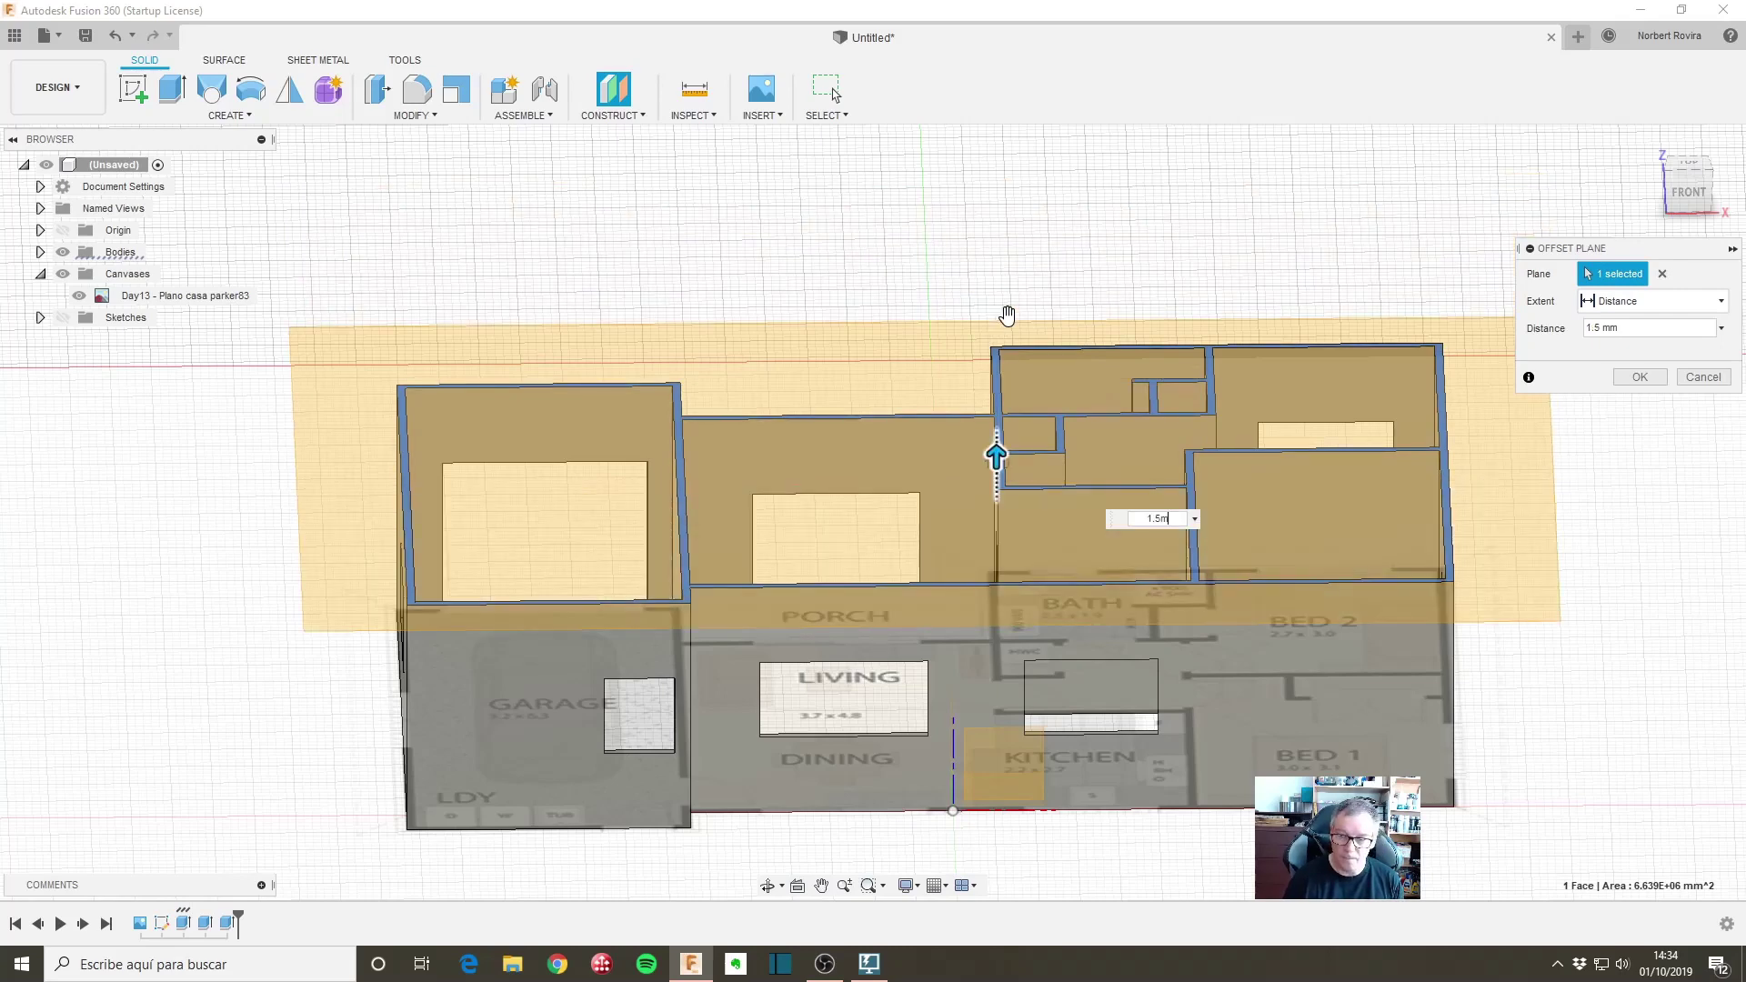
{"action": "type", "text": "m"}
{"action": "left_click", "coordinate": [1637, 377]}
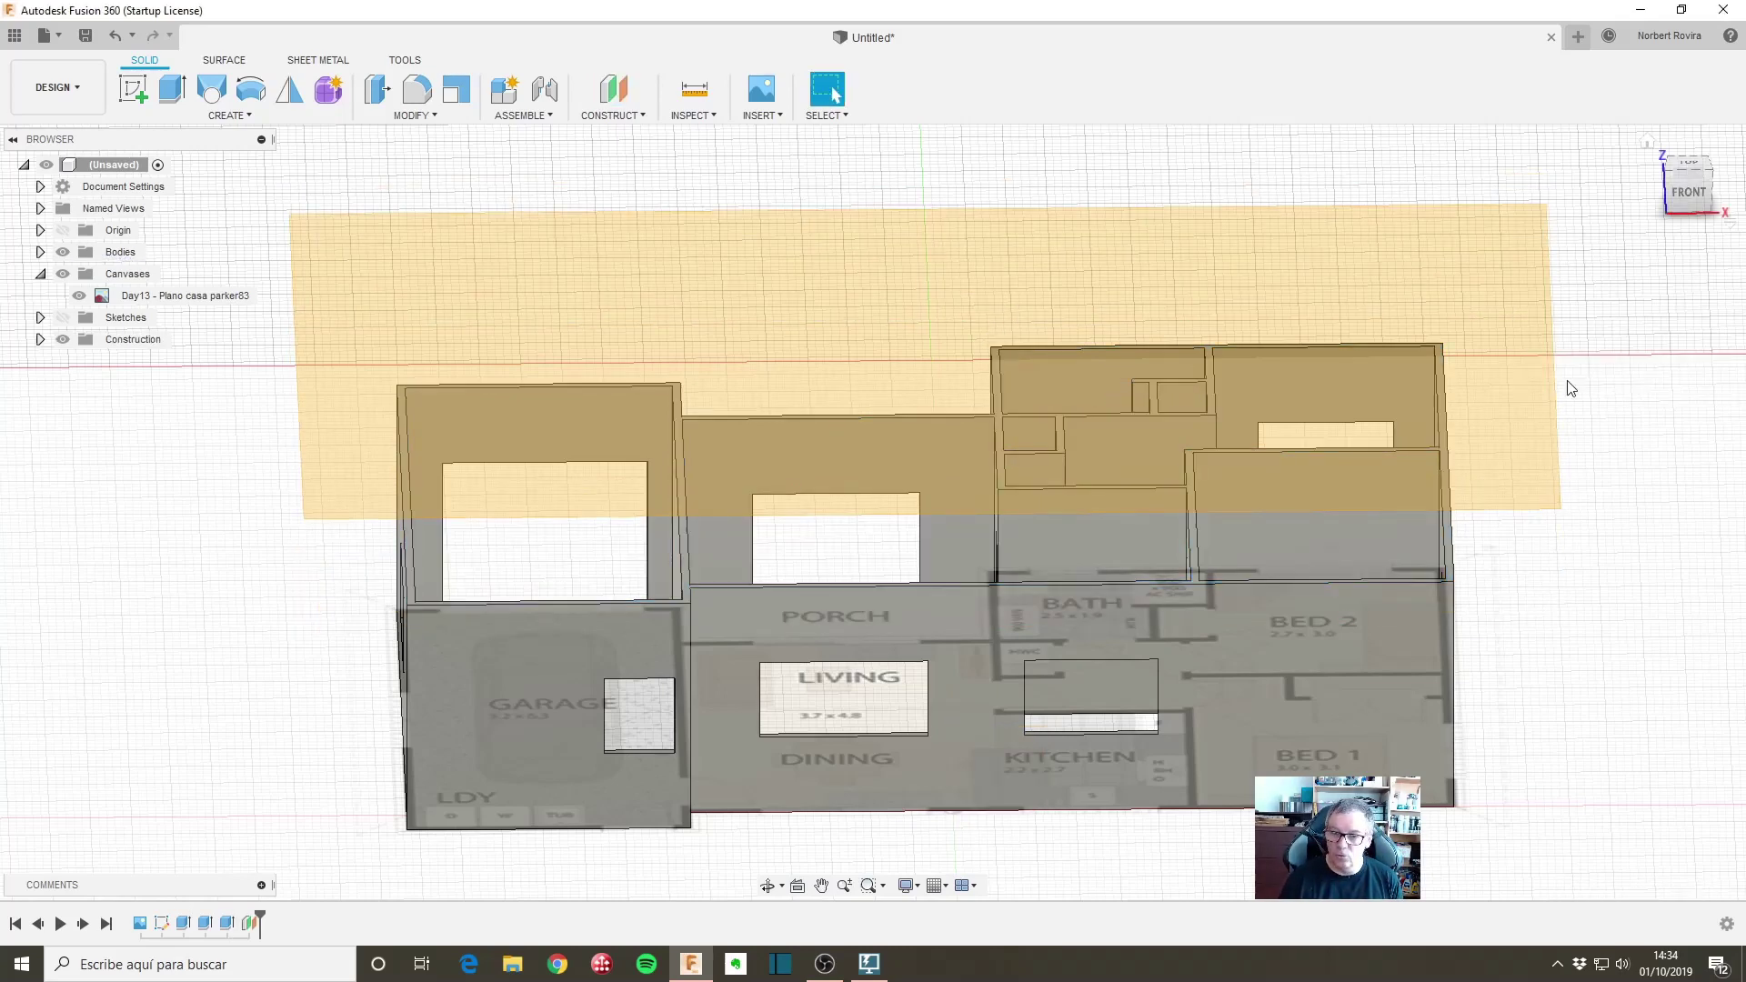
{"action": "scroll", "coordinate": [787, 538], "scroll_direction": "down", "scroll_amount": 3}
{"action": "mouse_move", "coordinate": [787, 537]}
{"action": "middle_mouse_down", "text": "shift"}
{"action": "mouse_move", "coordinate": [750, 553]}
{"action": "mouse_move", "coordinate": [734, 591]}
{"action": "middle_mouse_up", "text": "shift"}
Step: Sketch on the offset plane a line from the garage wall to BED 1, then up toward BED 2
{"action": "left_click", "coordinate": [132, 88]}
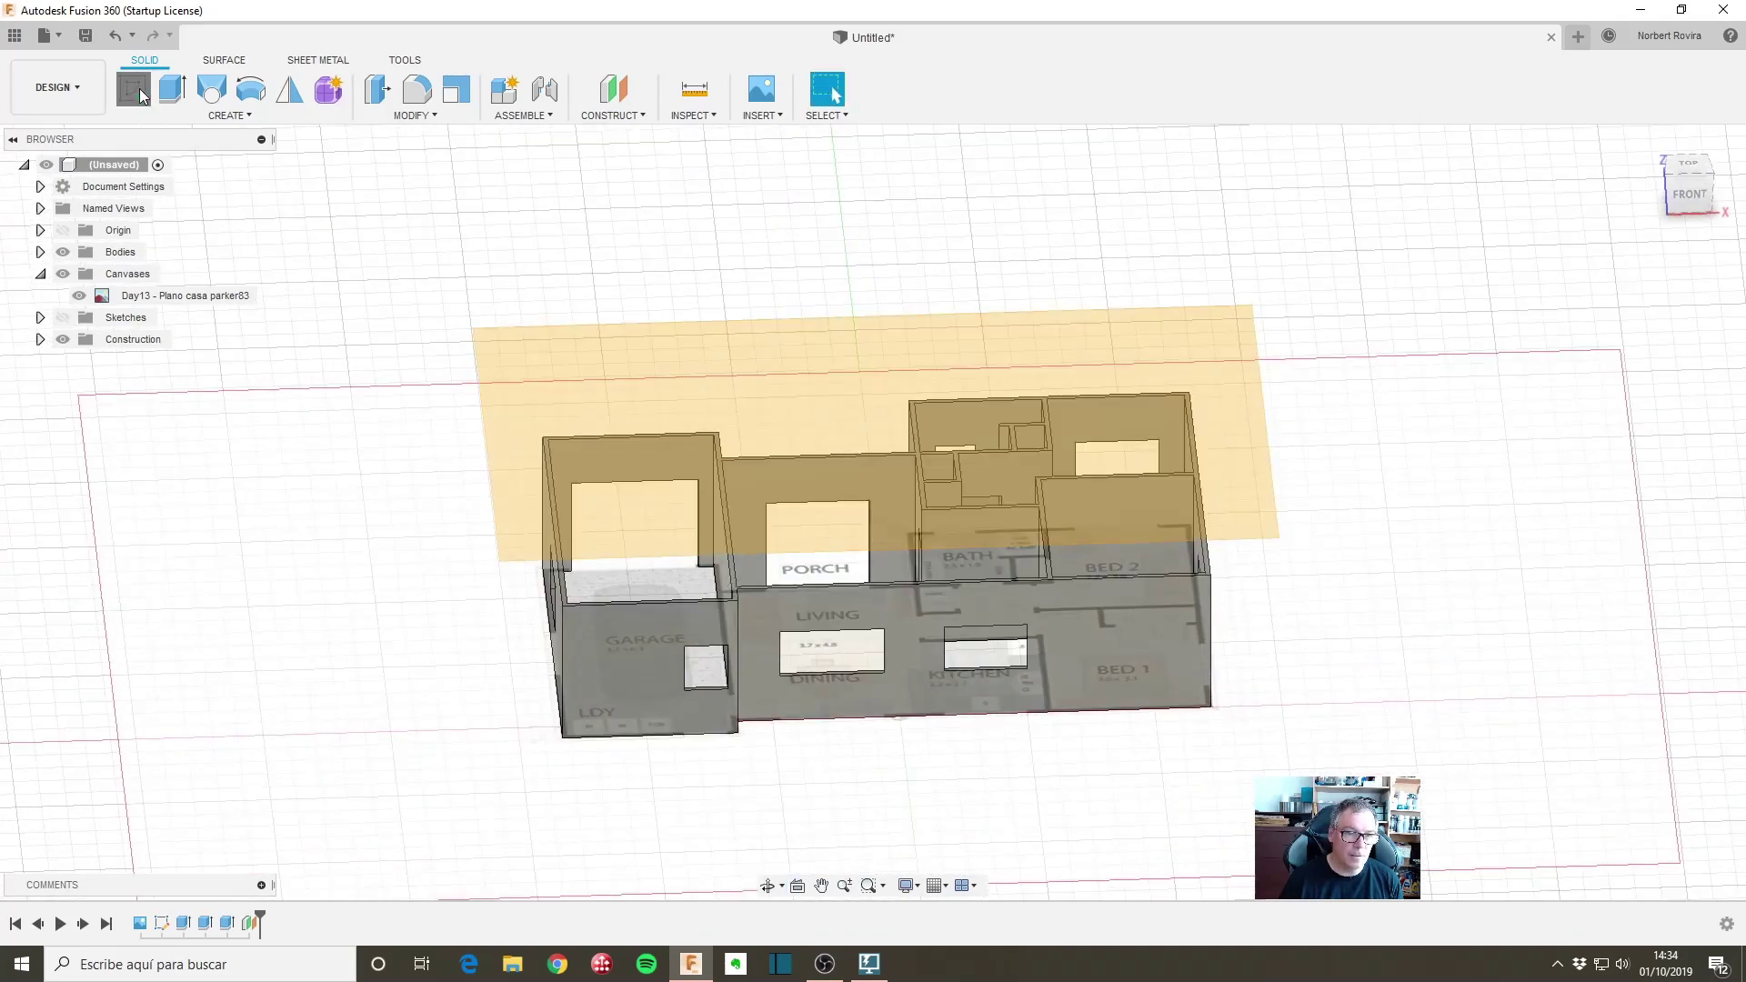
{"action": "left_click", "coordinate": [824, 403]}
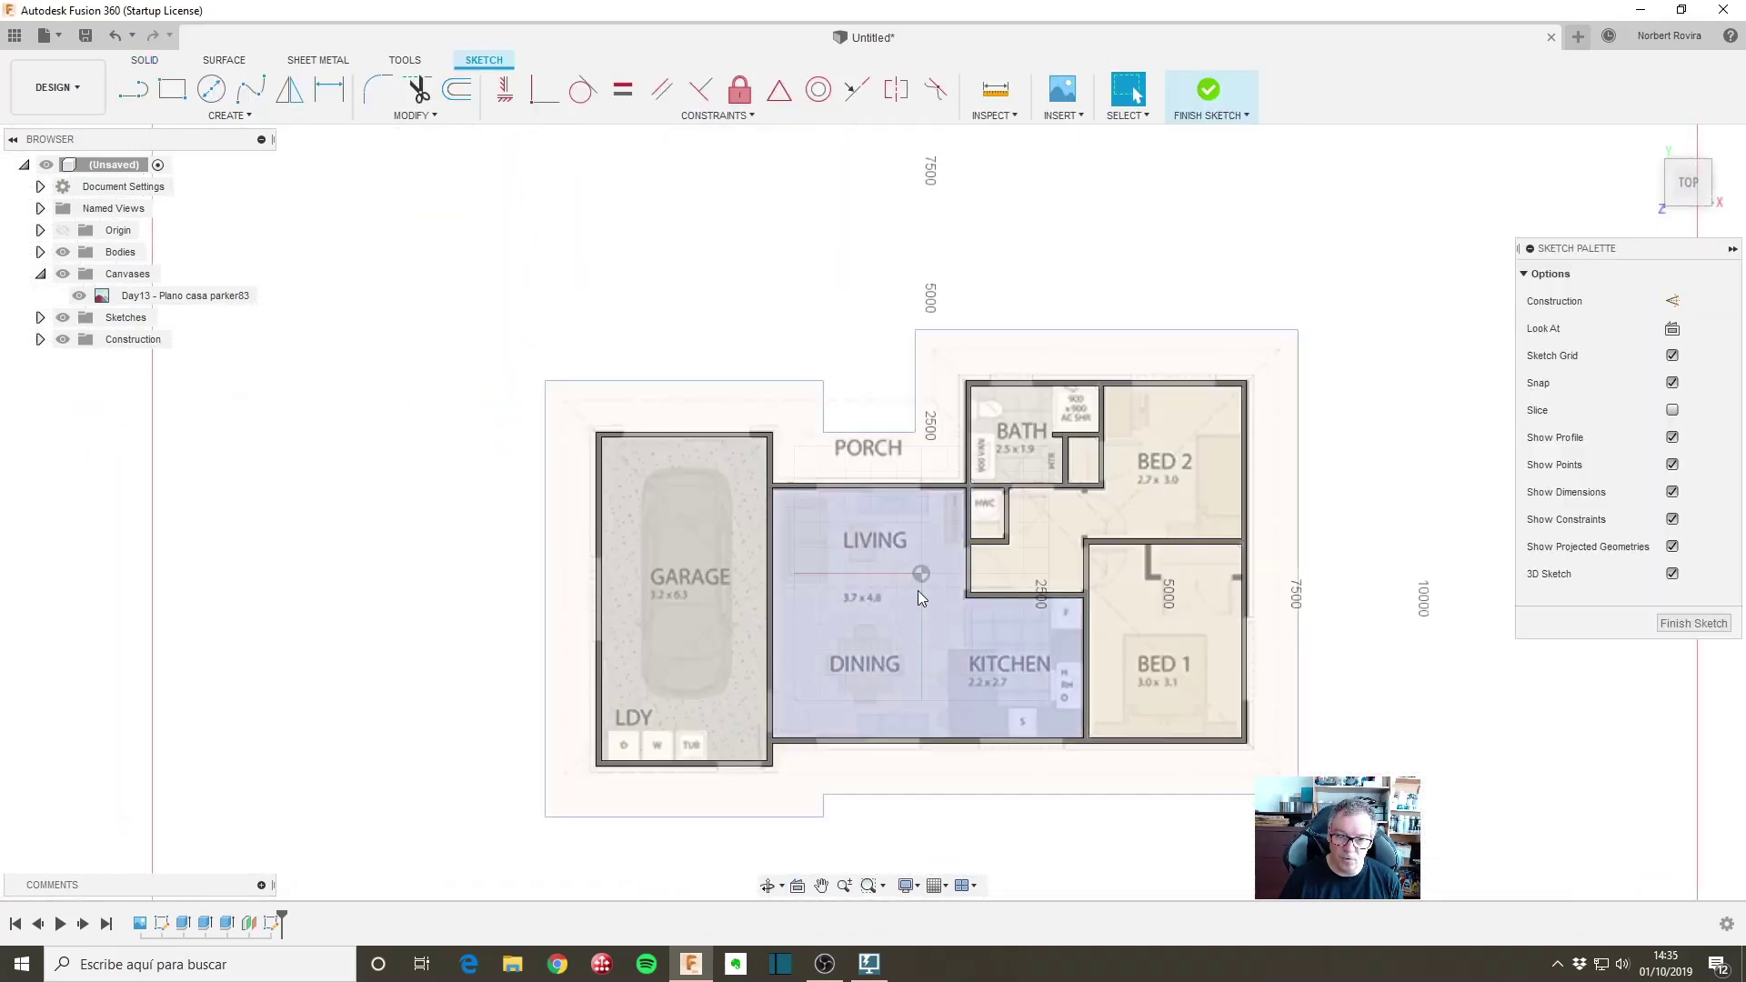
{"action": "scroll", "coordinate": [847, 502], "scroll_direction": "up", "scroll_amount": 3}
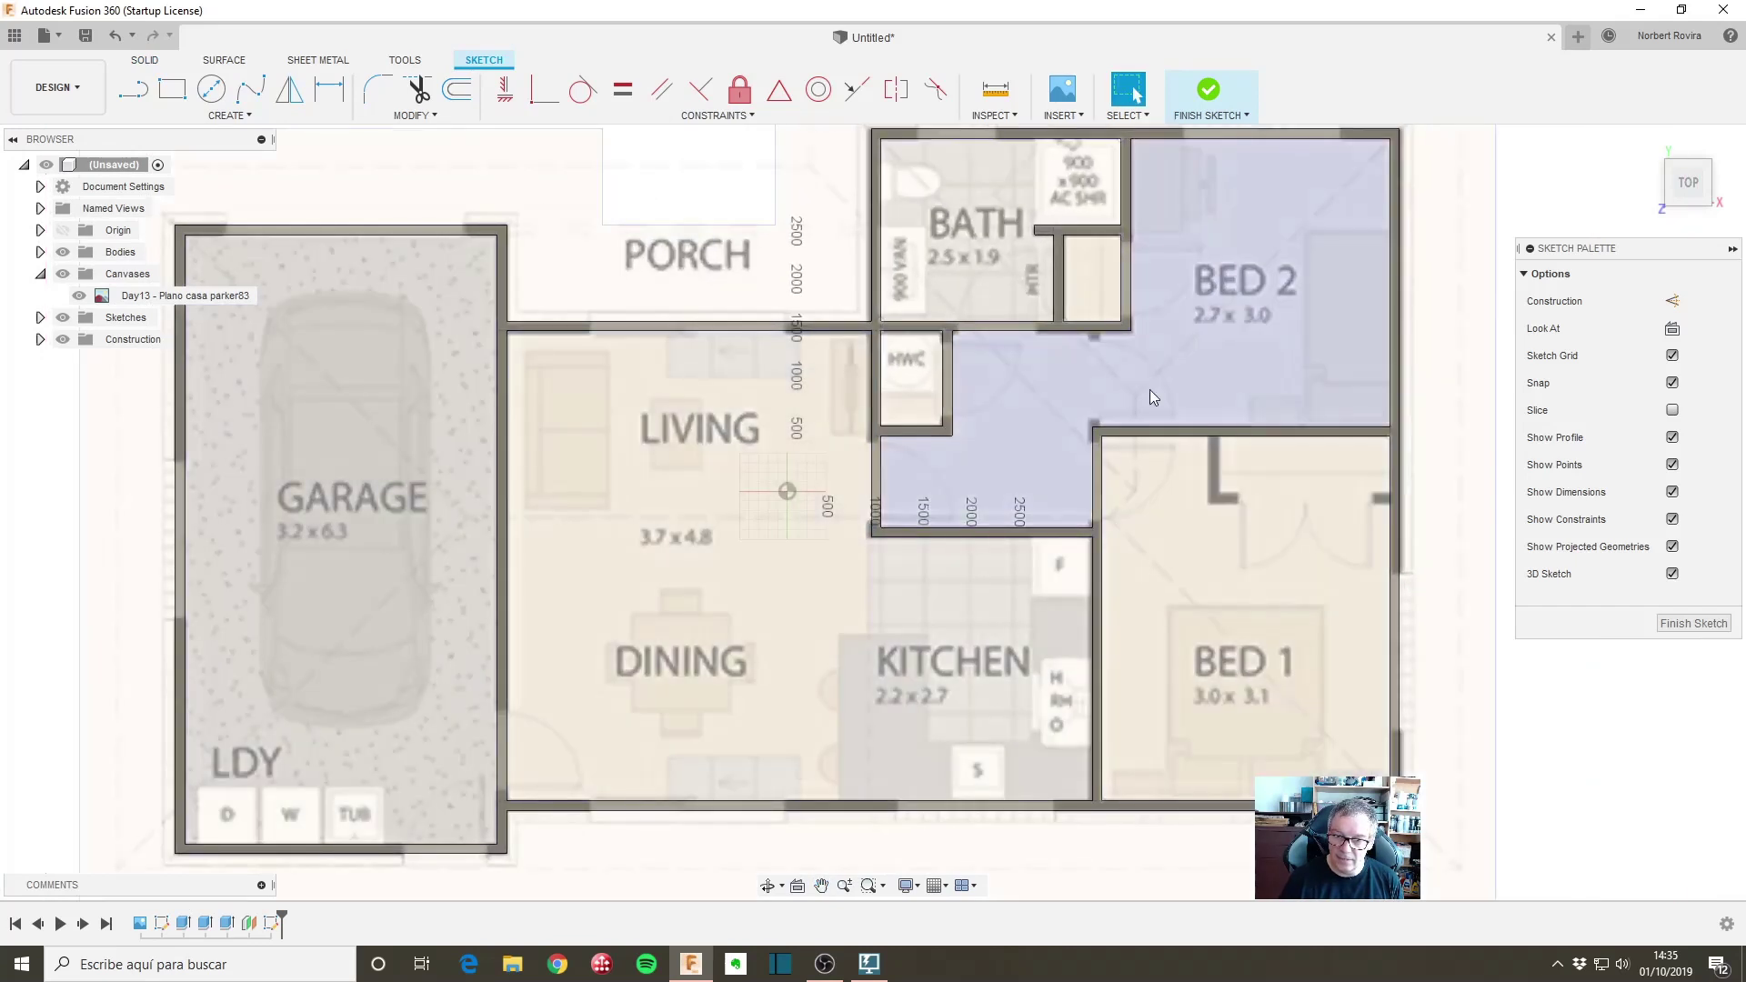
{"action": "key", "text": "l"}
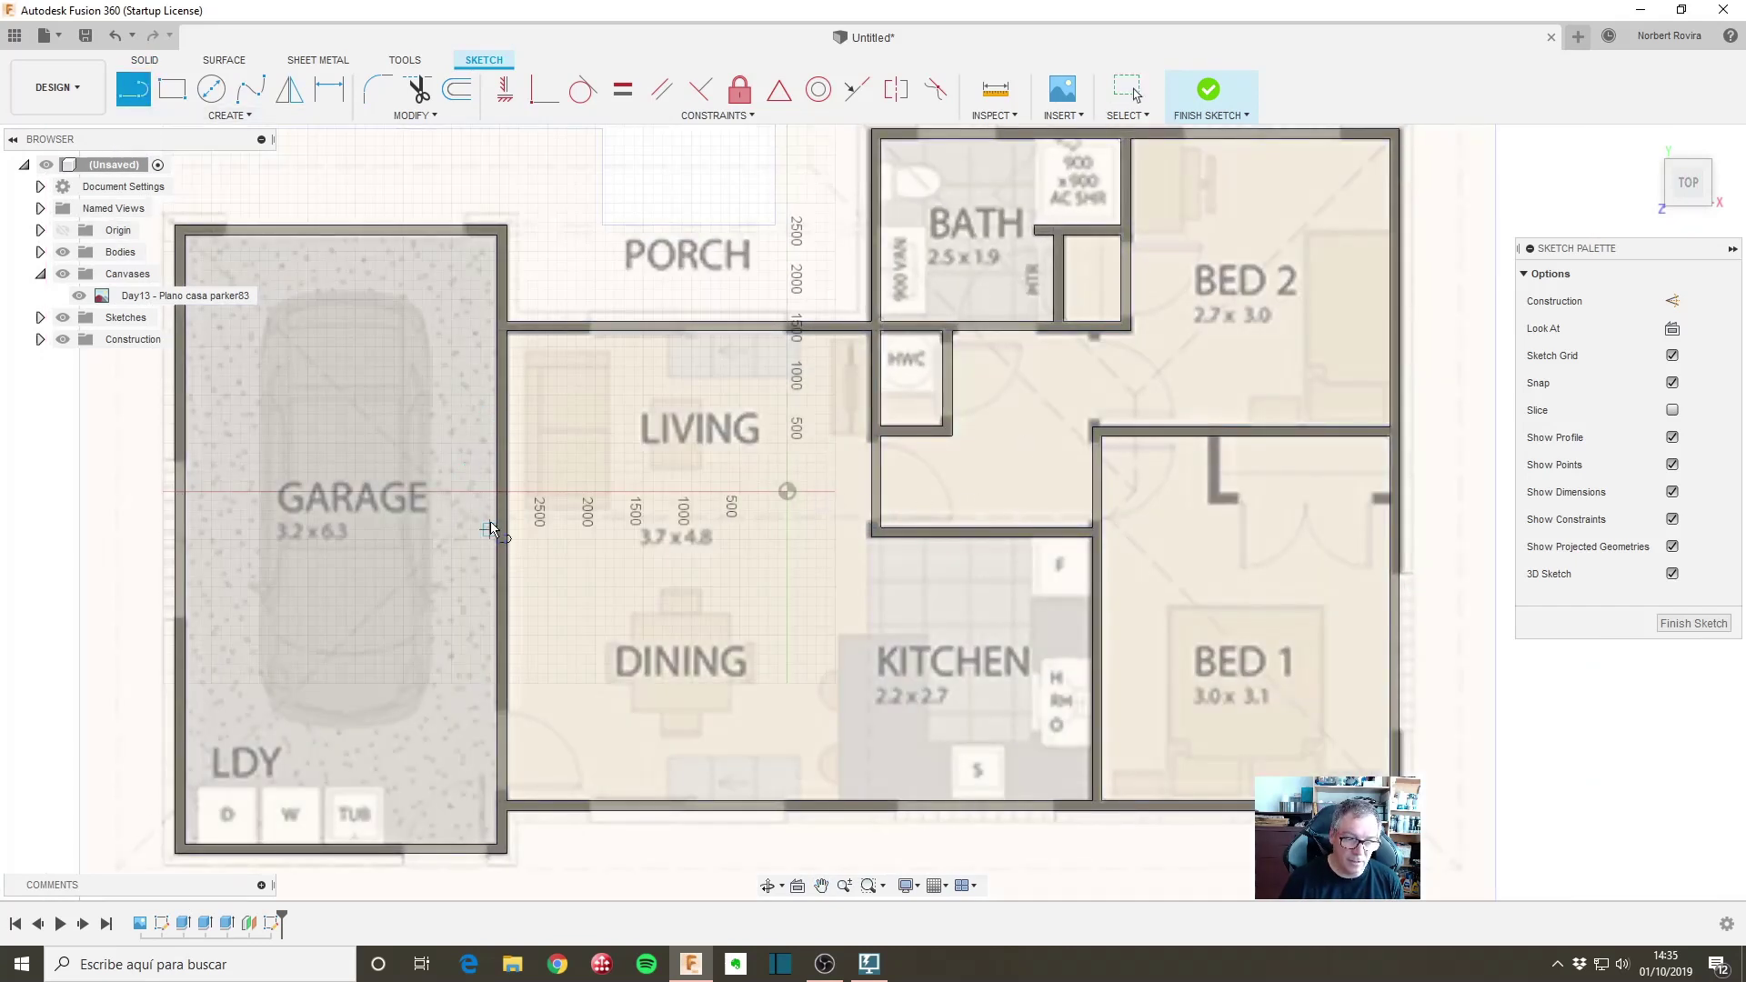
{"action": "left_click", "coordinate": [470, 519]}
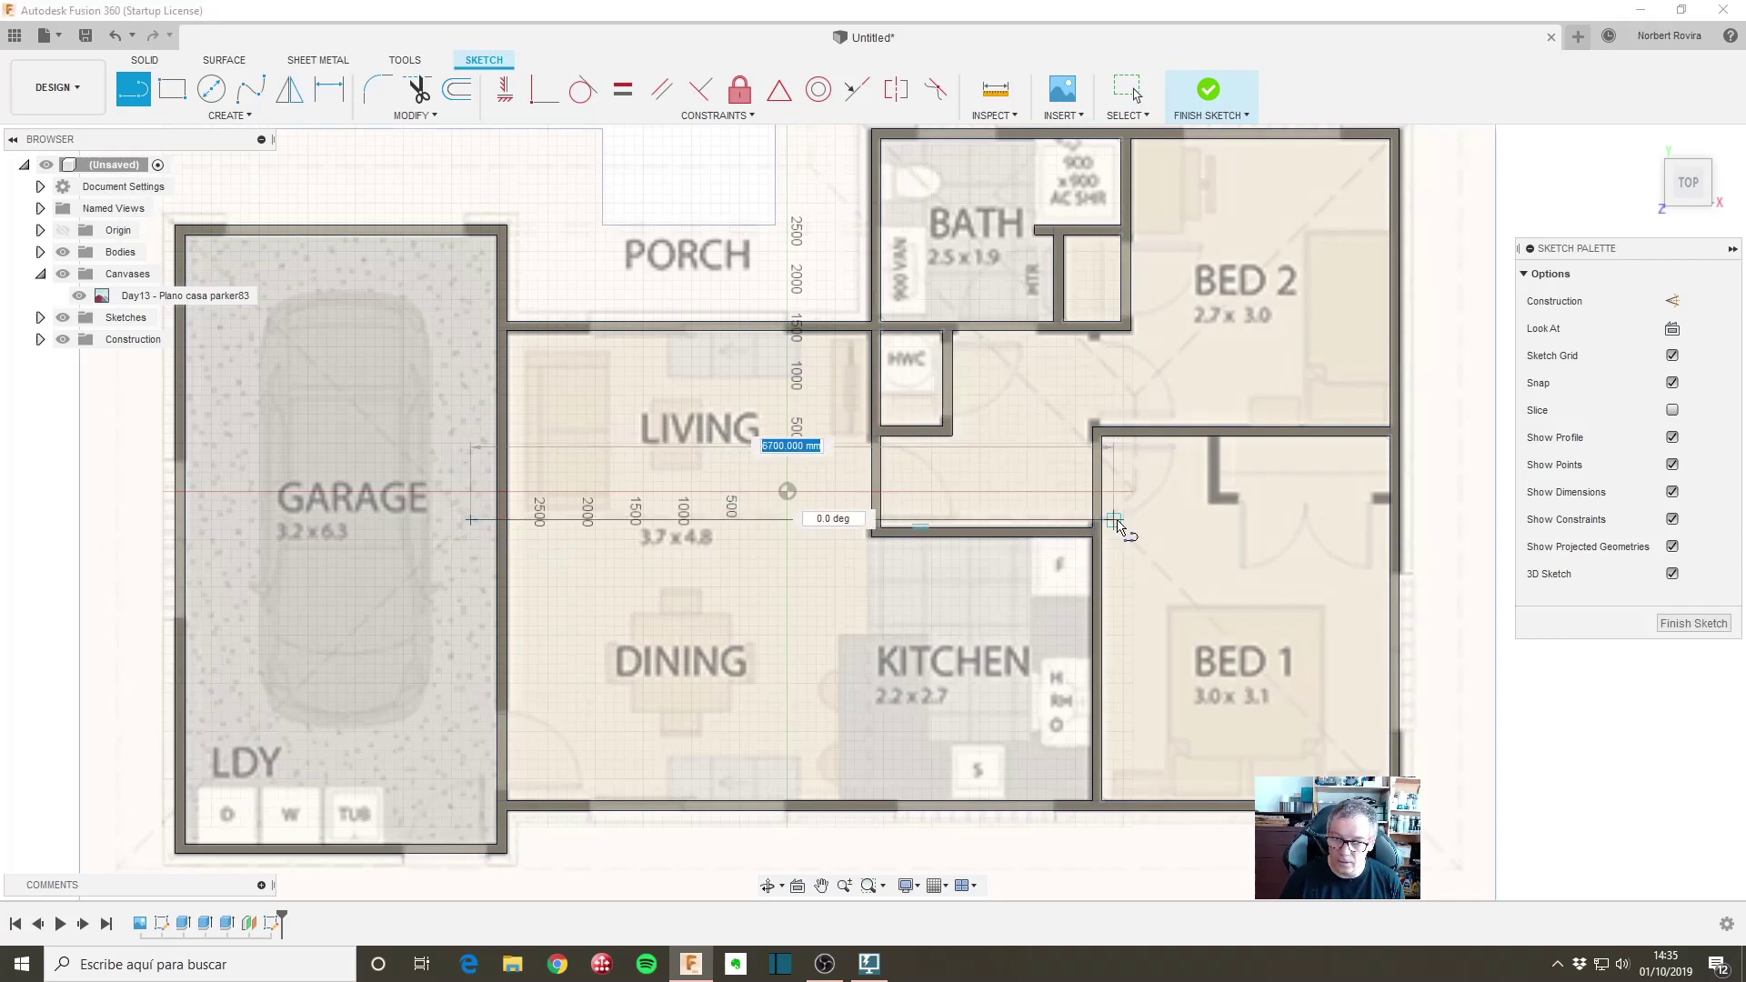
{"action": "left_click", "coordinate": [1132, 519]}
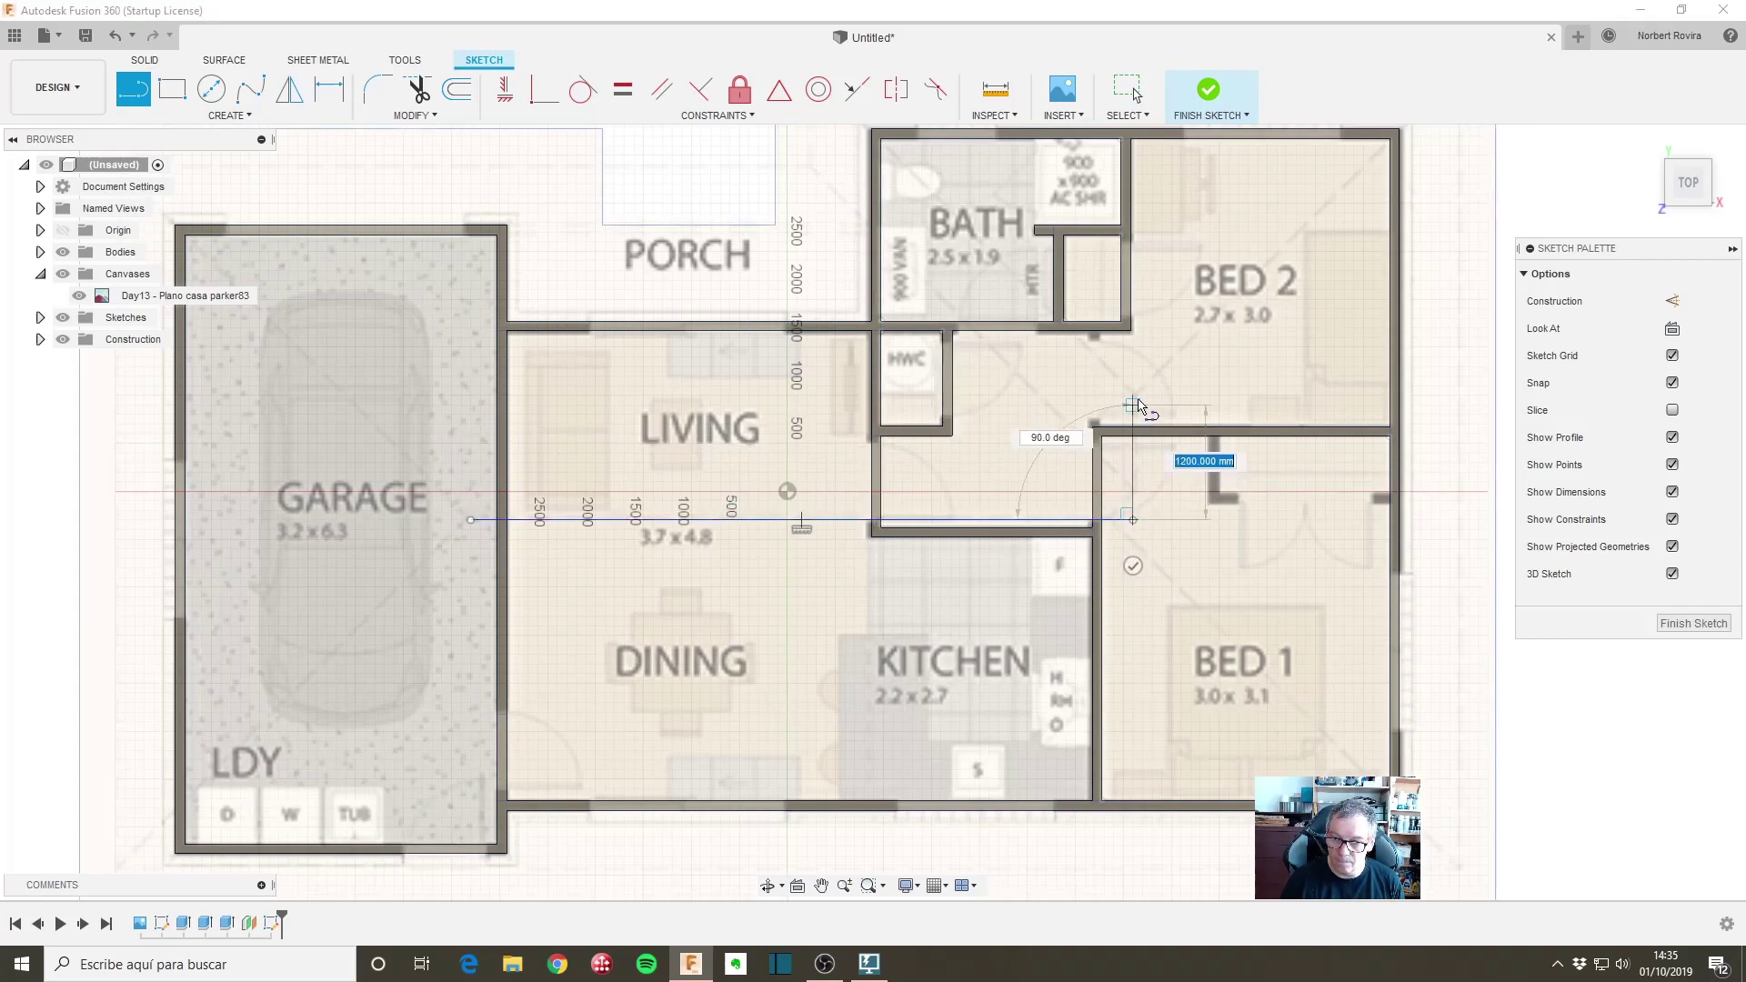
{"action": "left_click", "coordinate": [1133, 396]}
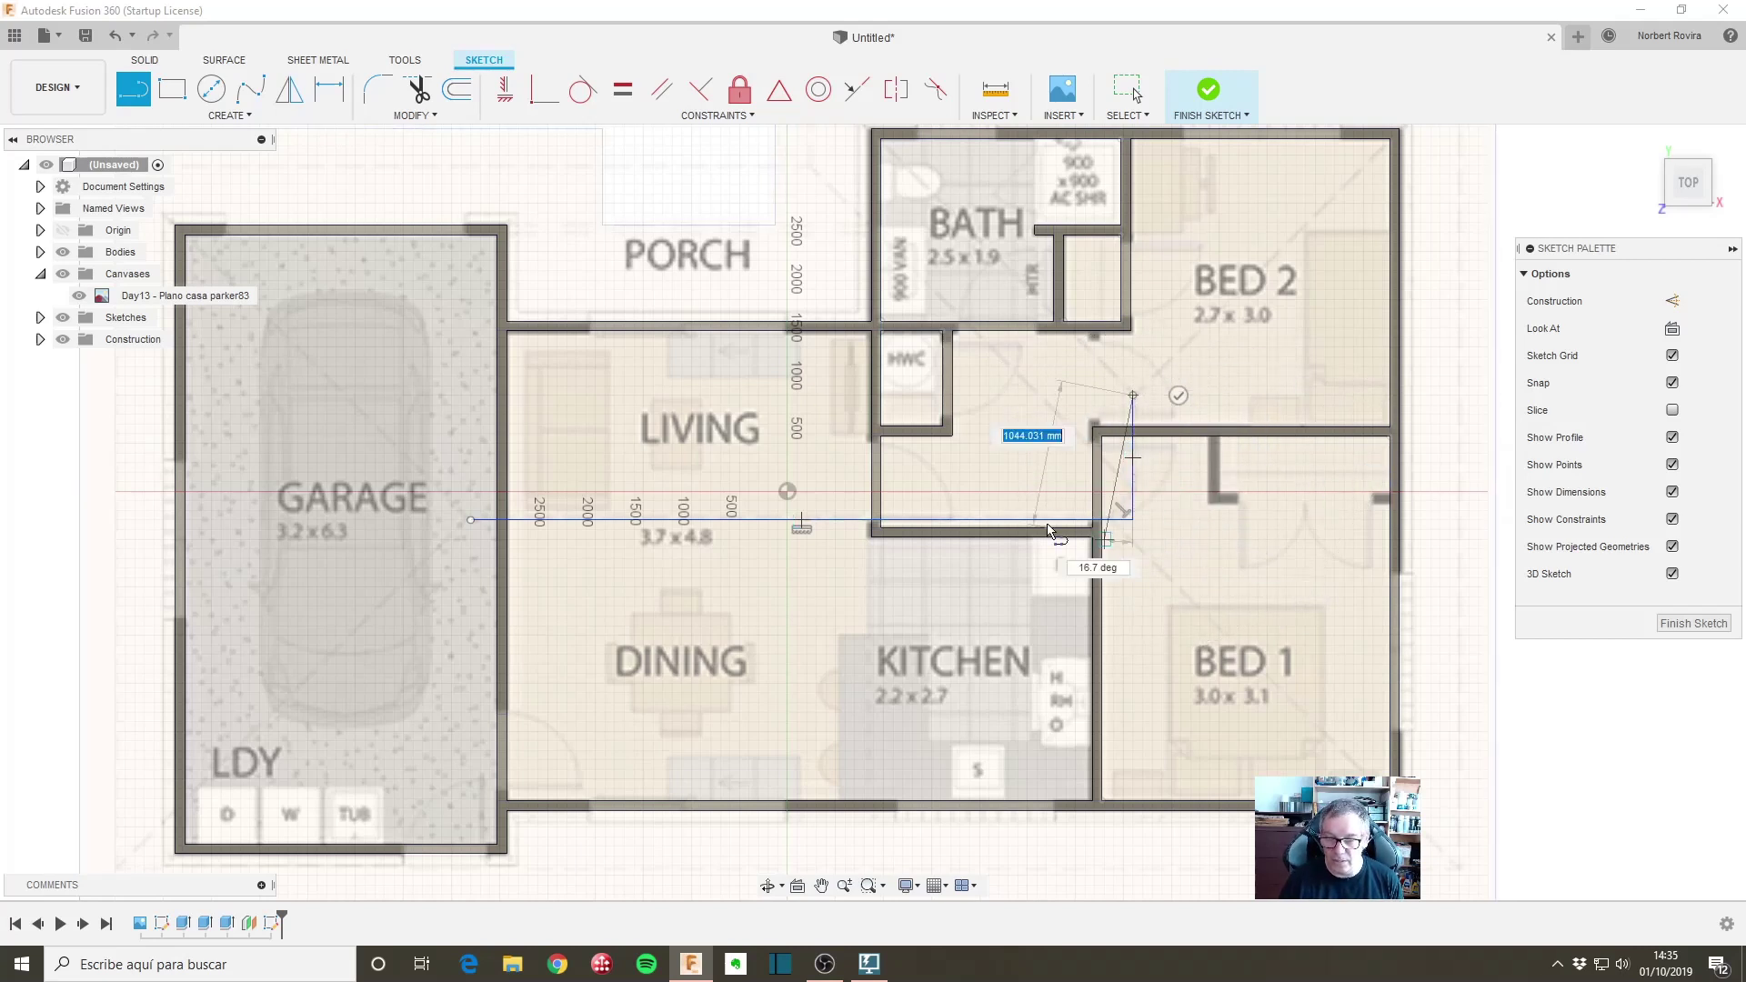
{"action": "left_click", "coordinate": [1132, 396]}
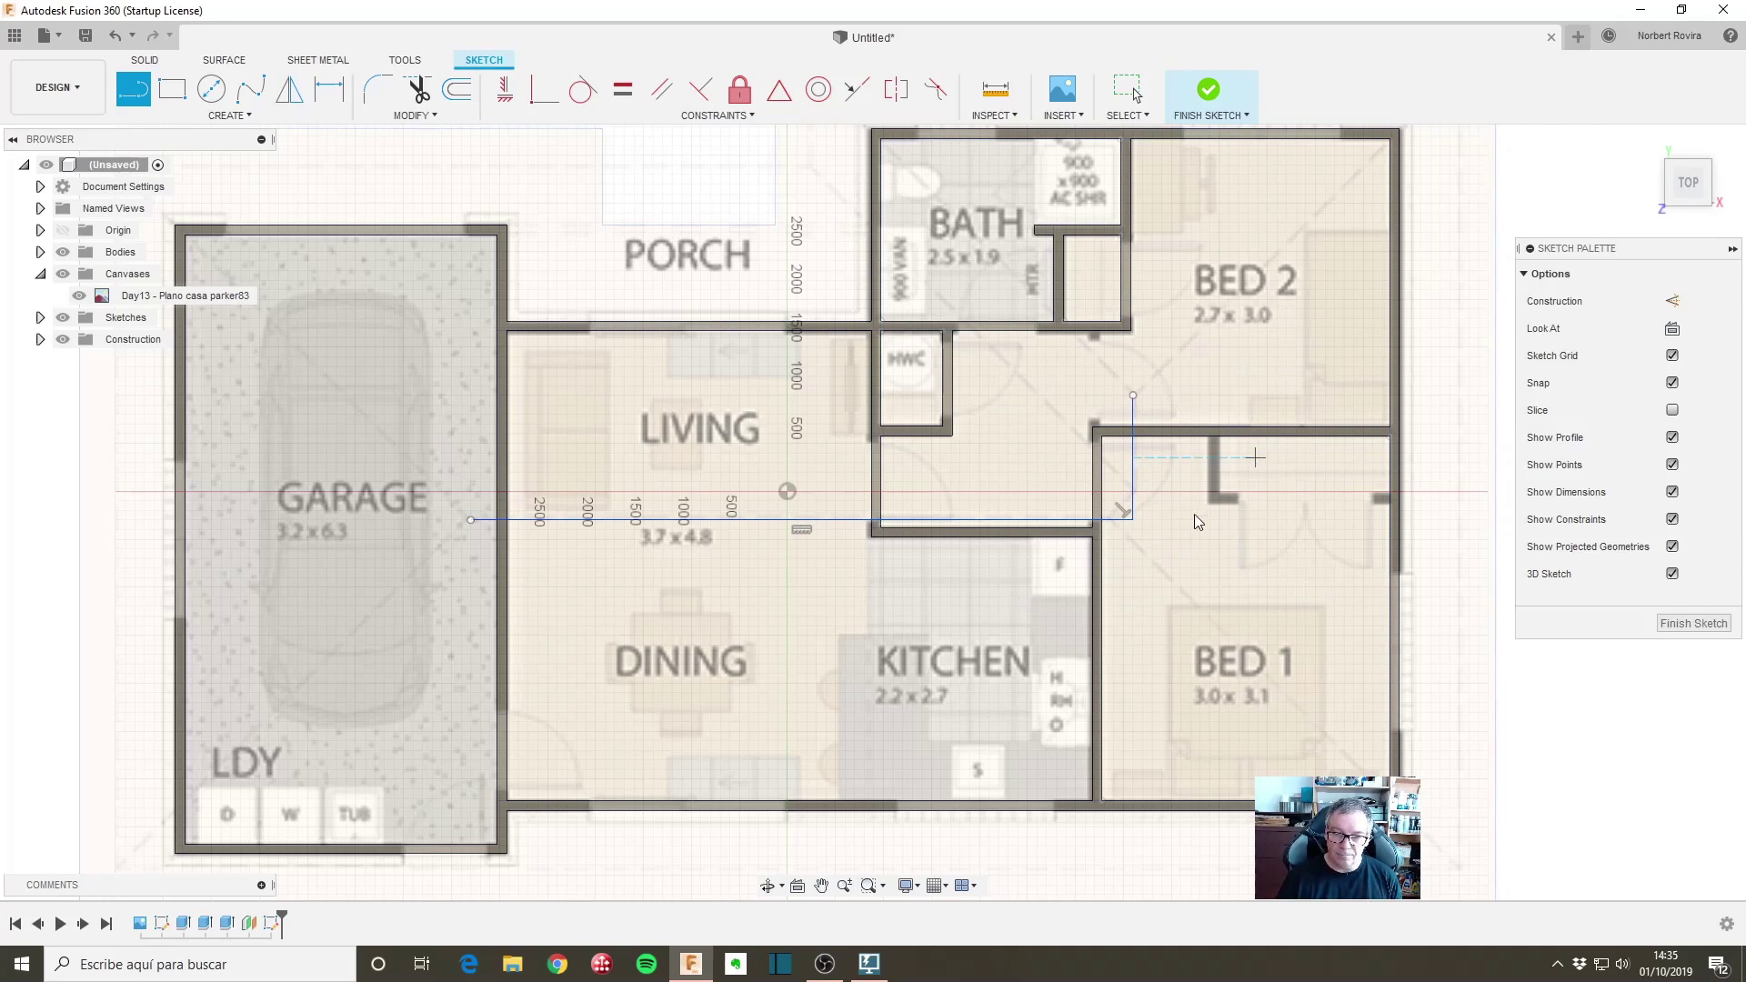
{"action": "key", "text": "Escape"}
Step: Orbit to check the lines against the walls, then finish the sketch from top view
{"action": "scroll", "coordinate": [884, 626], "scroll_direction": "down", "scroll_amount": 2}
{"action": "middle_click_drag", "start_coordinate": [884, 625], "coordinate": [980, 593], "text": "shift"}
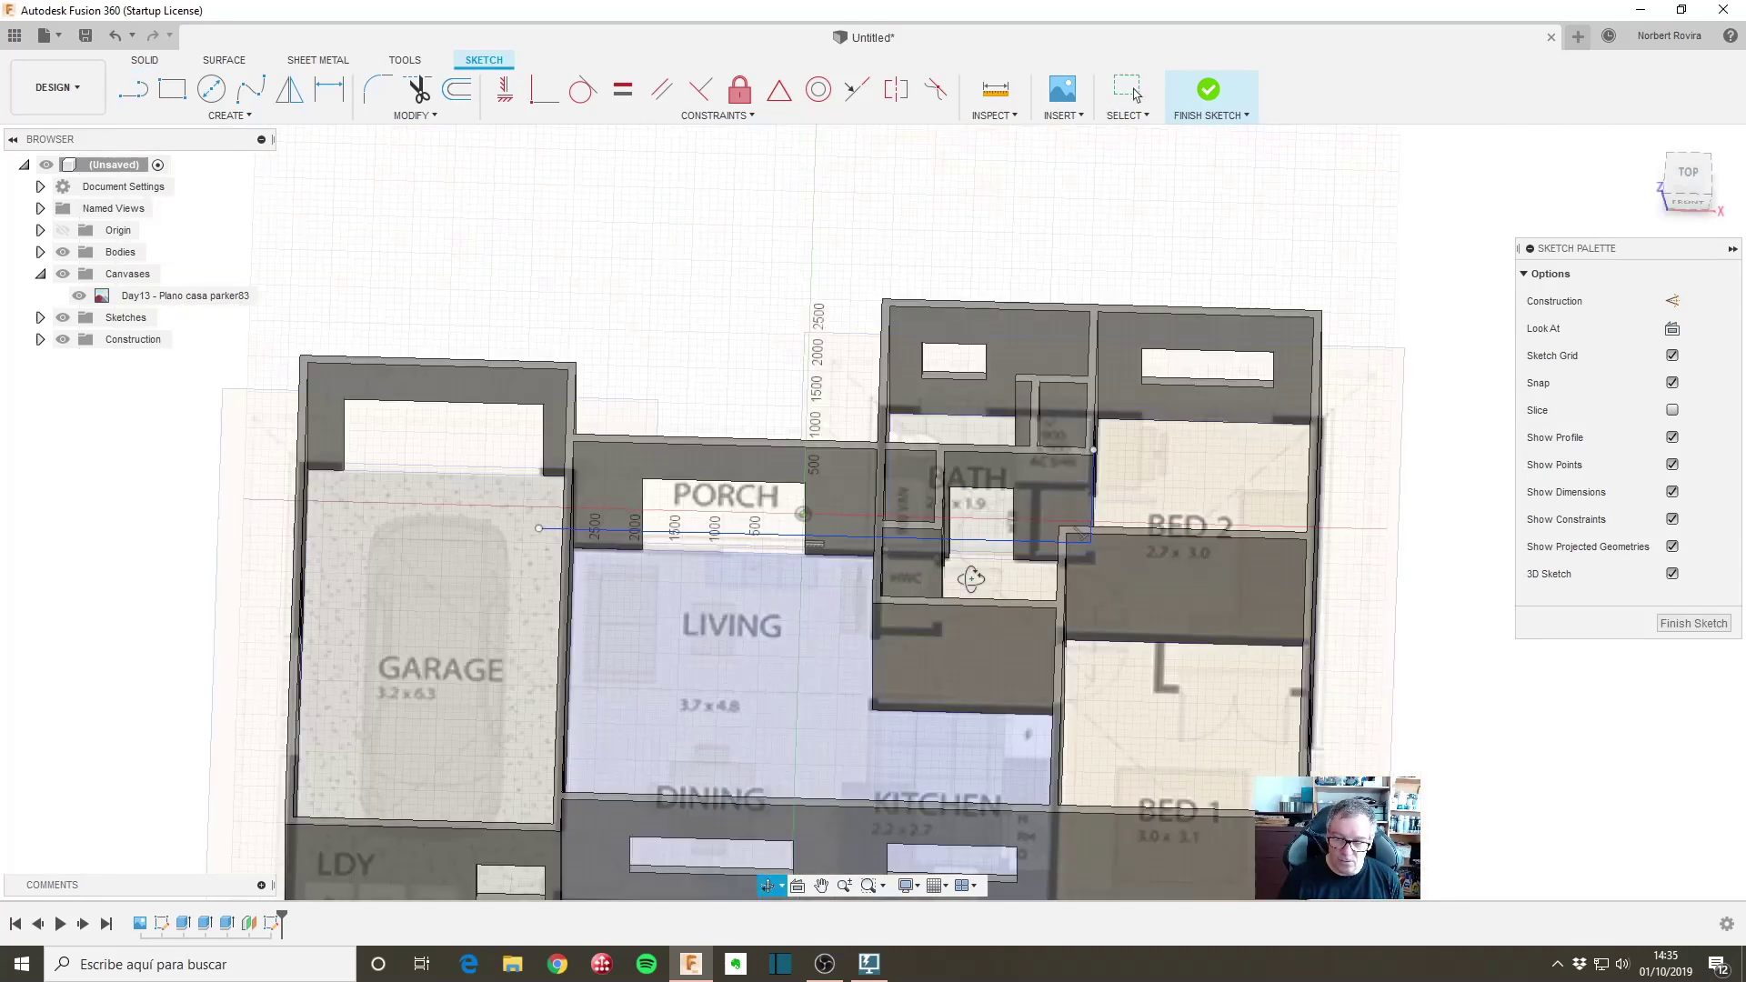
{"action": "scroll", "coordinate": [980, 593], "scroll_direction": "down", "scroll_amount": 2}
{"action": "scroll", "coordinate": [907, 639], "scroll_direction": "down", "scroll_amount": 2}
{"action": "mouse_move", "coordinate": [908, 638]}
{"action": "middle_mouse_down", "text": "shift"}
{"action": "mouse_move", "coordinate": [878, 636]}
{"action": "mouse_move", "coordinate": [883, 673]}
{"action": "middle_mouse_up", "text": "shift"}
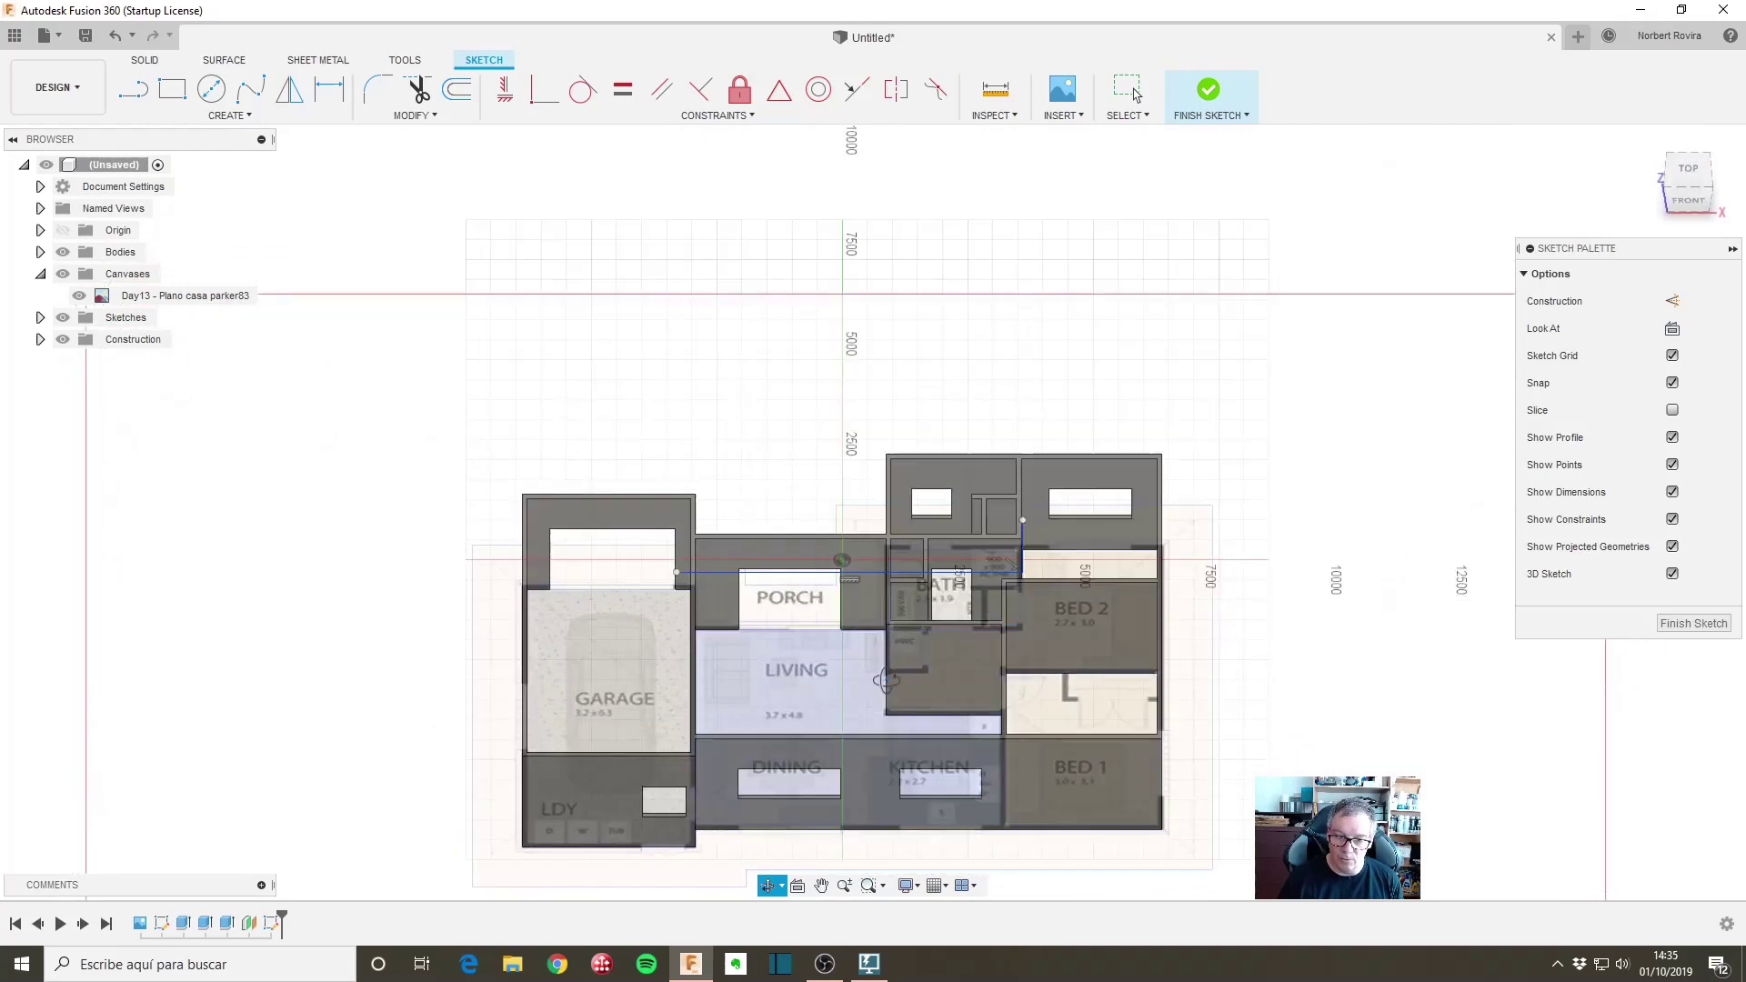
{"action": "middle_click_drag", "start_coordinate": [883, 673], "coordinate": [891, 727], "text": "shift"}
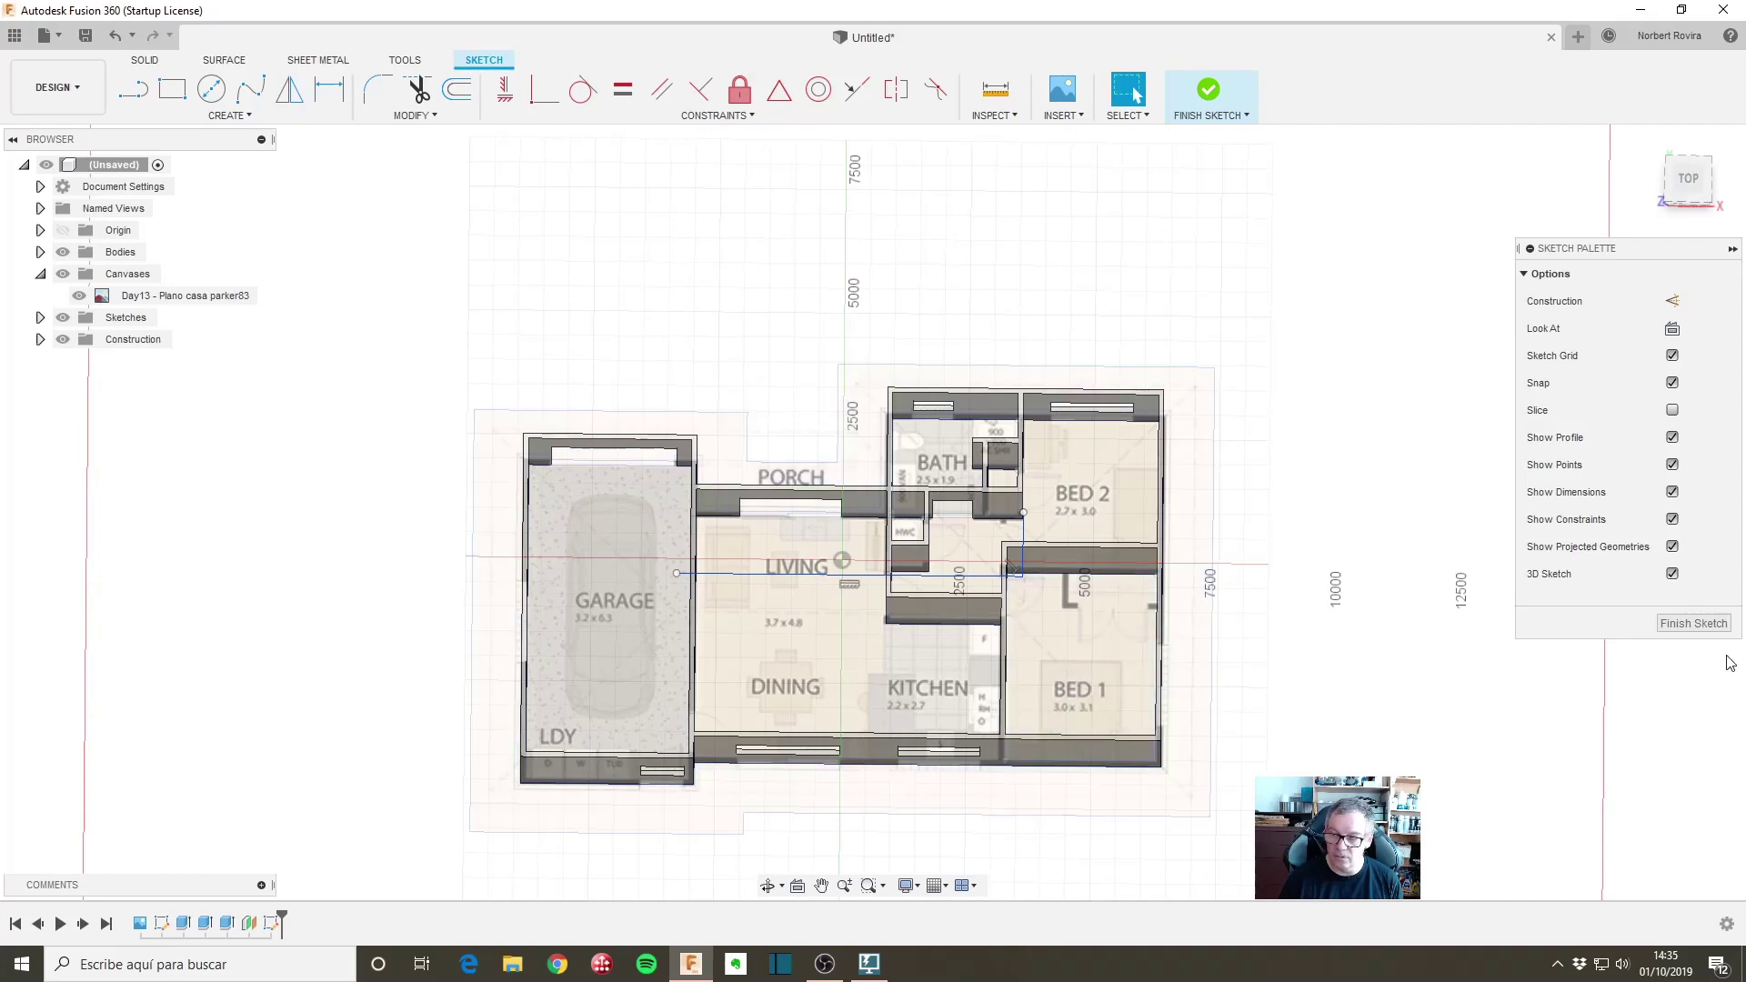
{"action": "left_click", "coordinate": [1693, 623]}
{"action": "scroll", "coordinate": [417, 460], "scroll_direction": "down", "scroll_amount": 2}
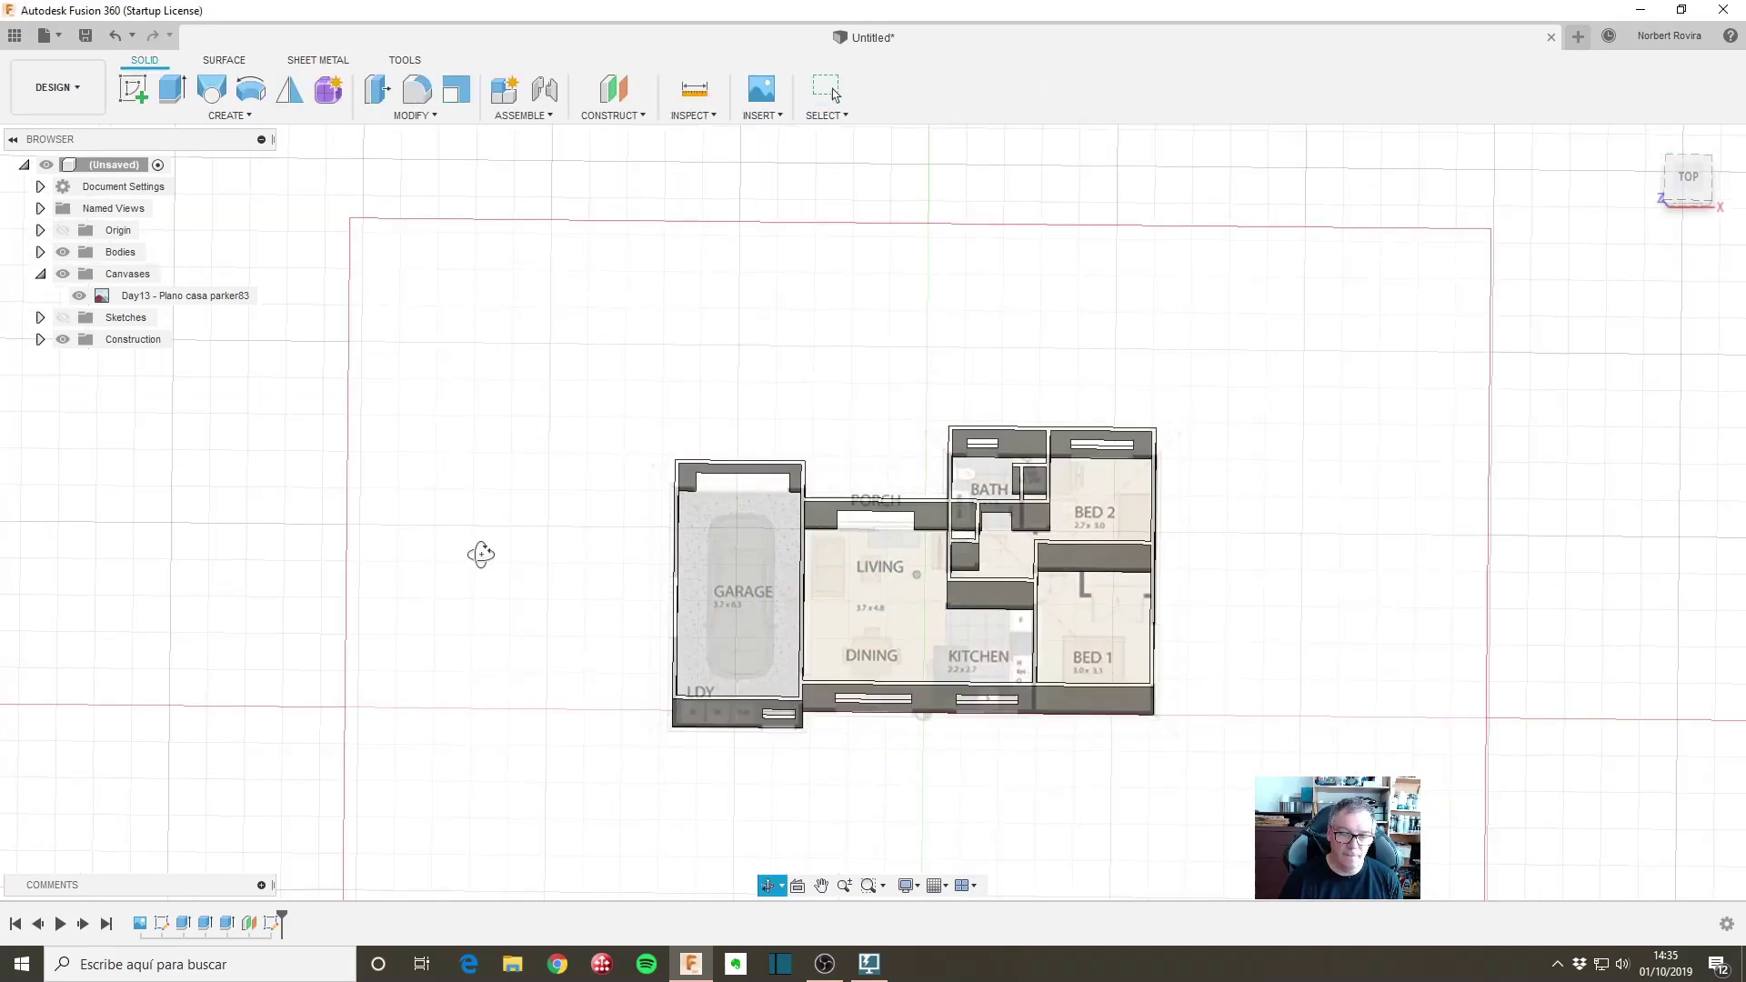
Step: Make the sketches visible and orbit to look down on the floor plan
{"action": "middle_click_drag", "start_coordinate": [479, 553], "coordinate": [471, 487], "text": "shift"}
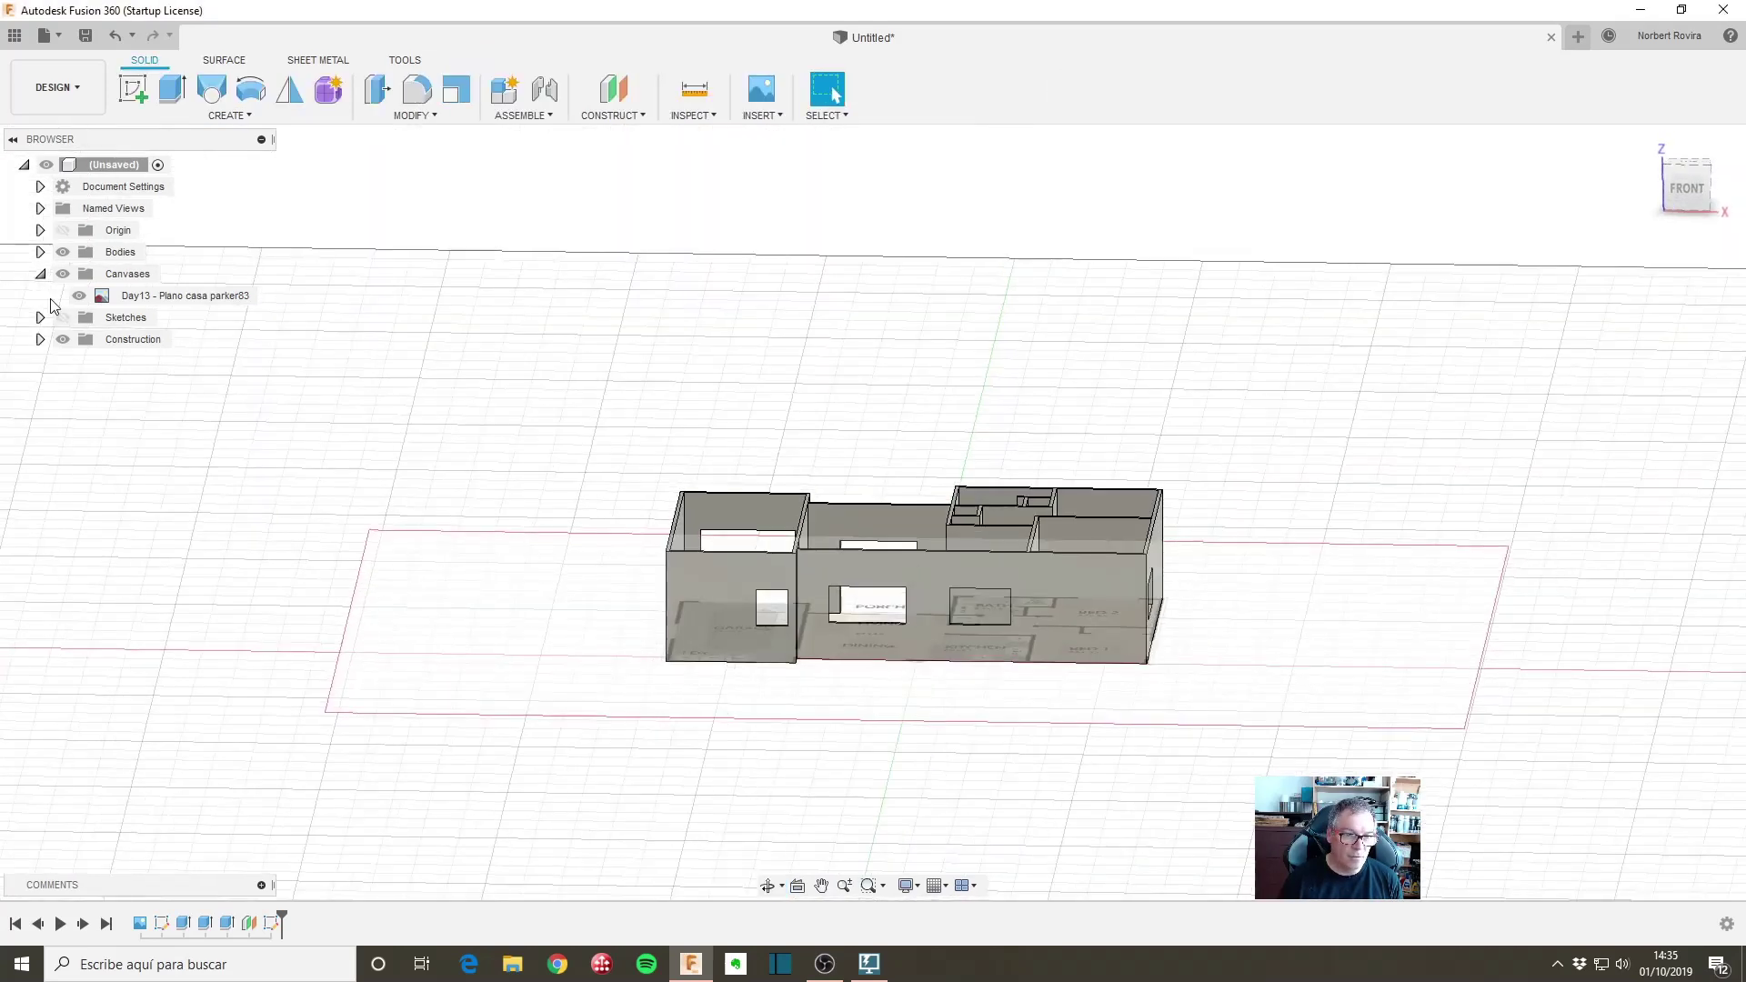
{"action": "left_click", "coordinate": [62, 317]}
{"action": "scroll", "coordinate": [1228, 476], "scroll_direction": "down", "scroll_amount": 2}
{"action": "middle_click_drag", "start_coordinate": [1278, 421], "coordinate": [891, 479], "text": "shift"}
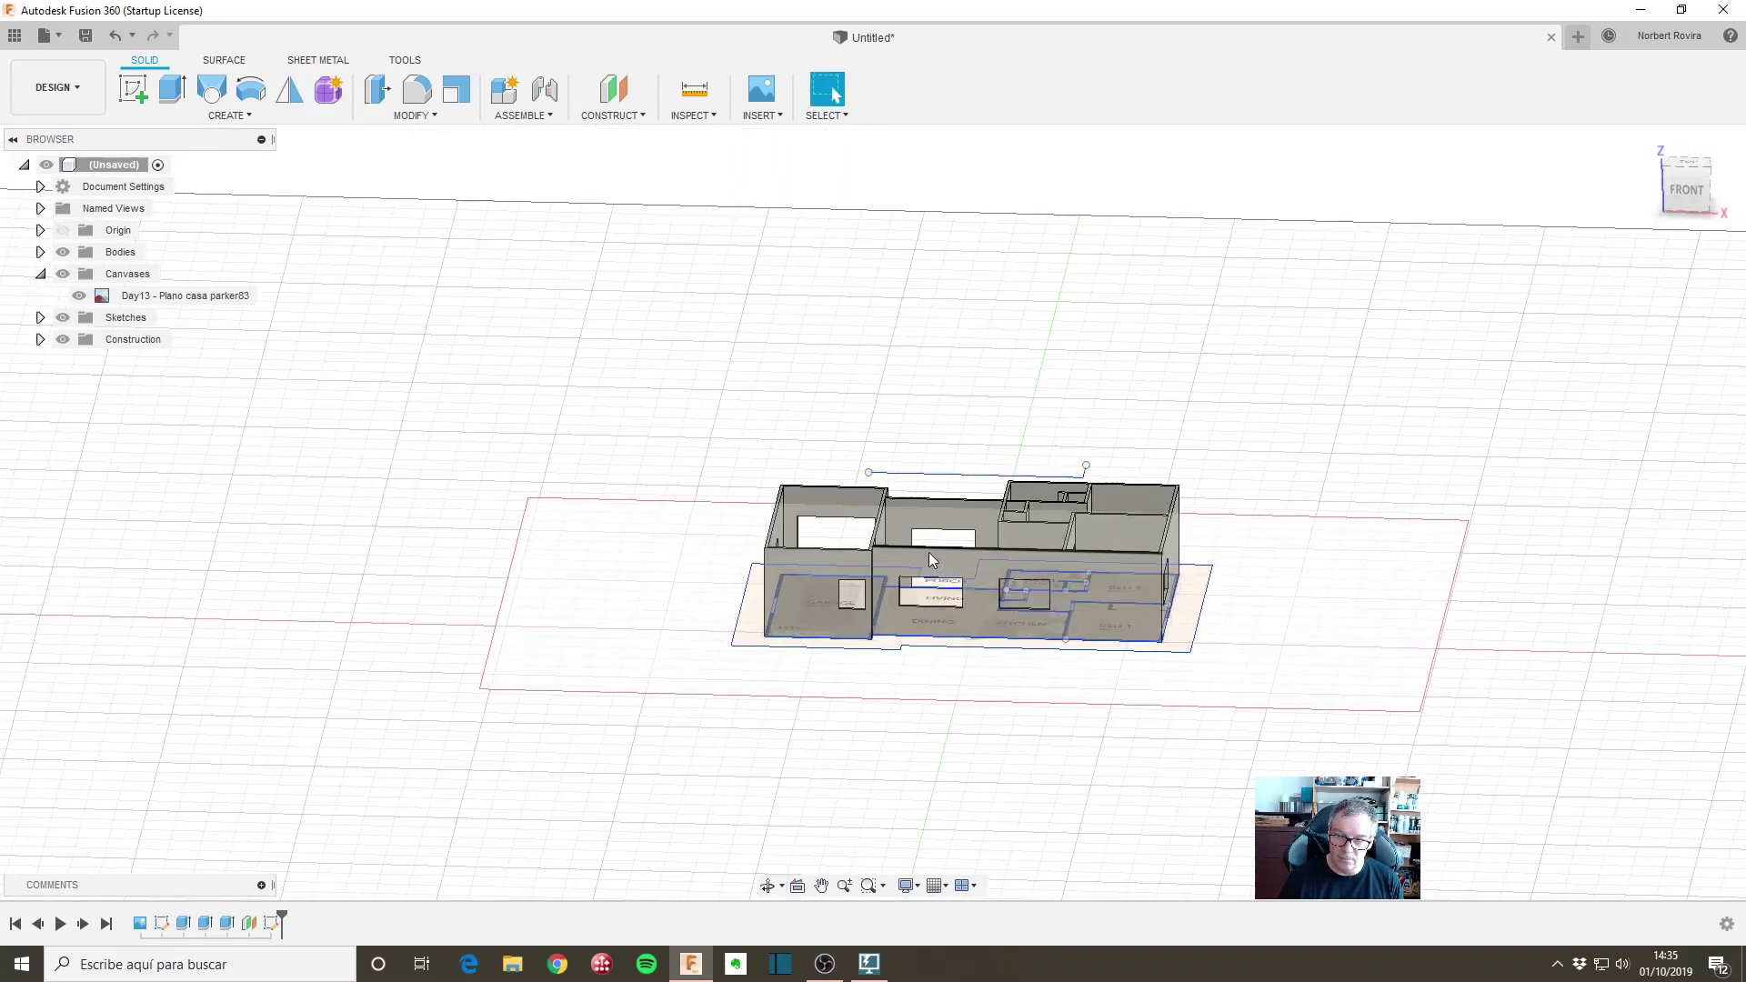
{"action": "mouse_move", "coordinate": [1223, 511]}
{"action": "middle_mouse_down", "text": "shift"}
{"action": "mouse_move", "coordinate": [1267, 401]}
{"action": "mouse_move", "coordinate": [1259, 428]}
{"action": "middle_mouse_up", "text": "shift"}
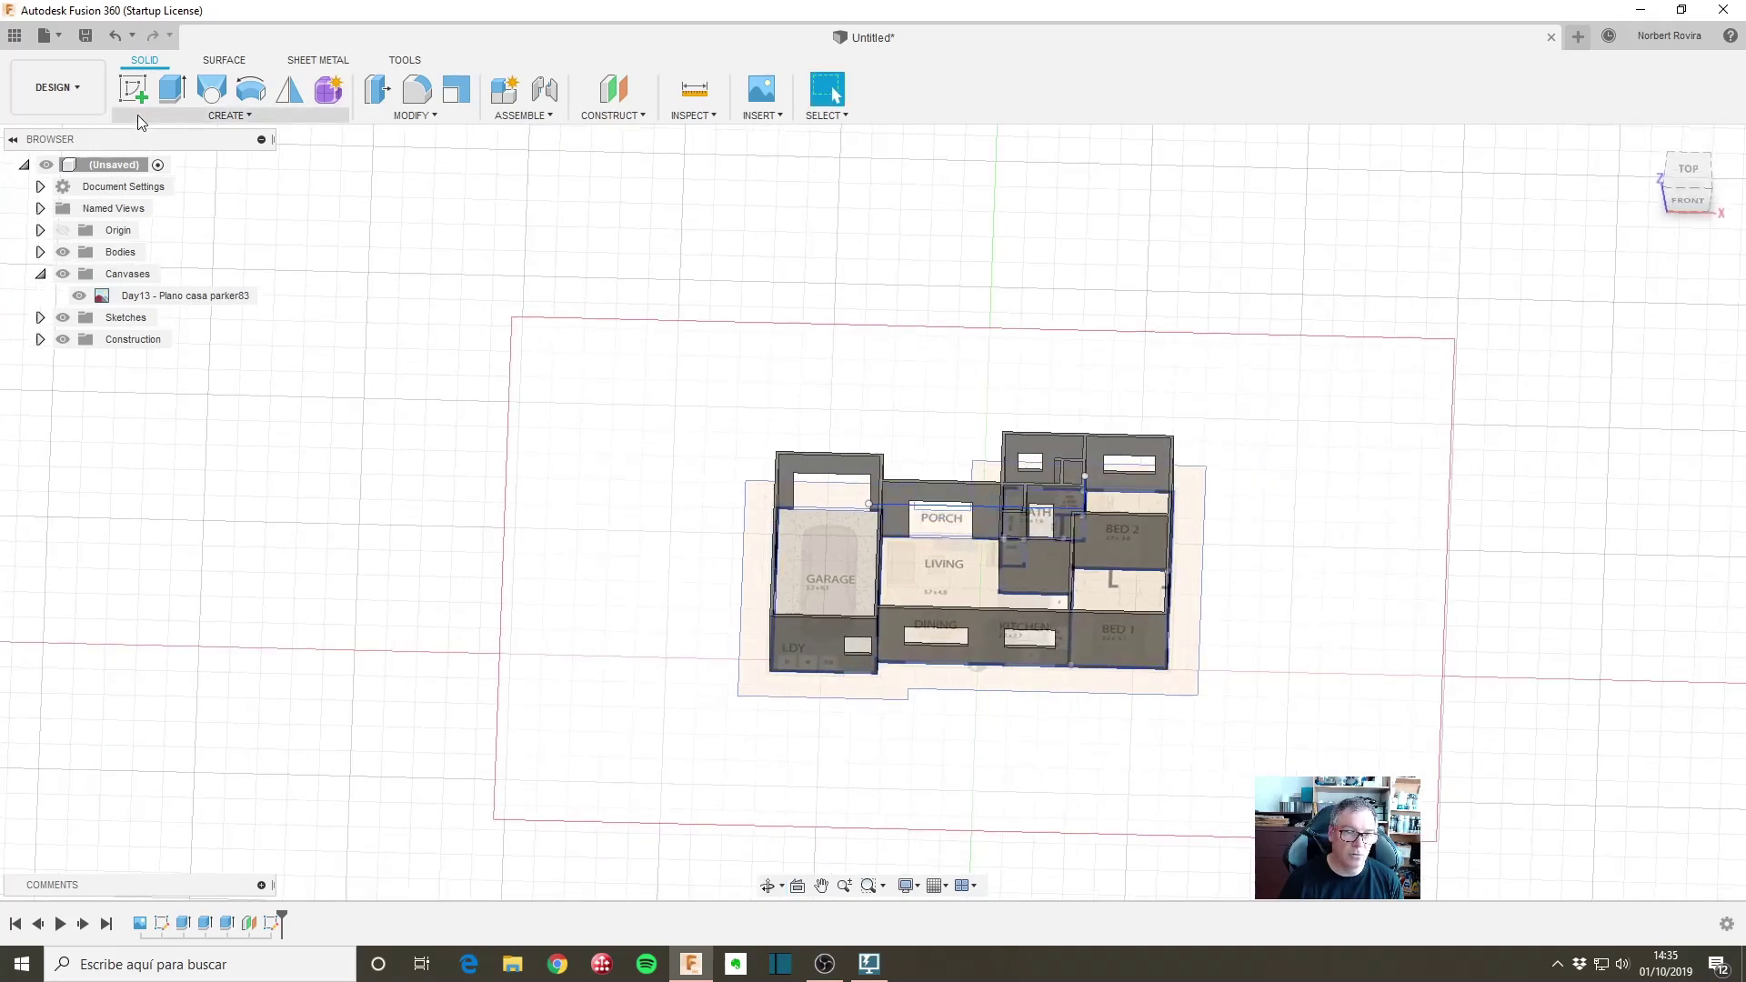
Step: Start a new sketch and zoom in on the floor plan
{"action": "left_click", "coordinate": [133, 88]}
{"action": "scroll", "coordinate": [1223, 671], "scroll_direction": "up", "scroll_amount": 2}
{"action": "scroll", "coordinate": [1174, 582], "scroll_direction": "up", "scroll_amount": 2}
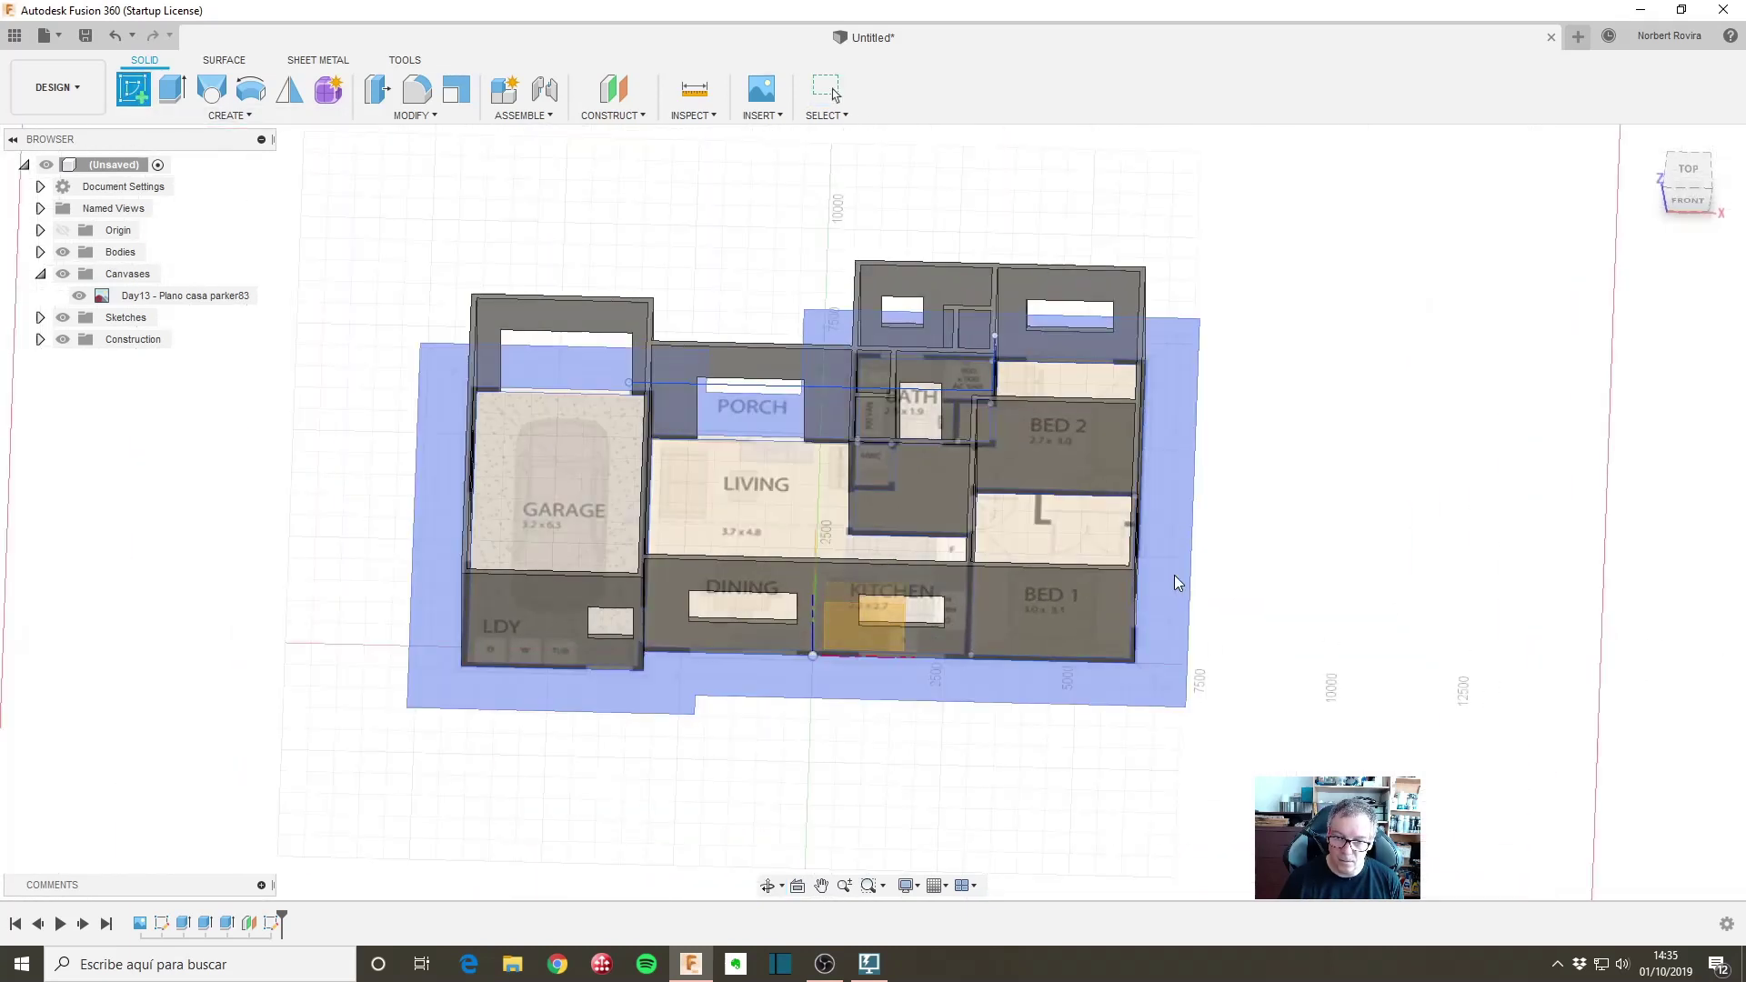
{"action": "scroll", "coordinate": [1036, 410], "scroll_direction": "up", "scroll_amount": 2}
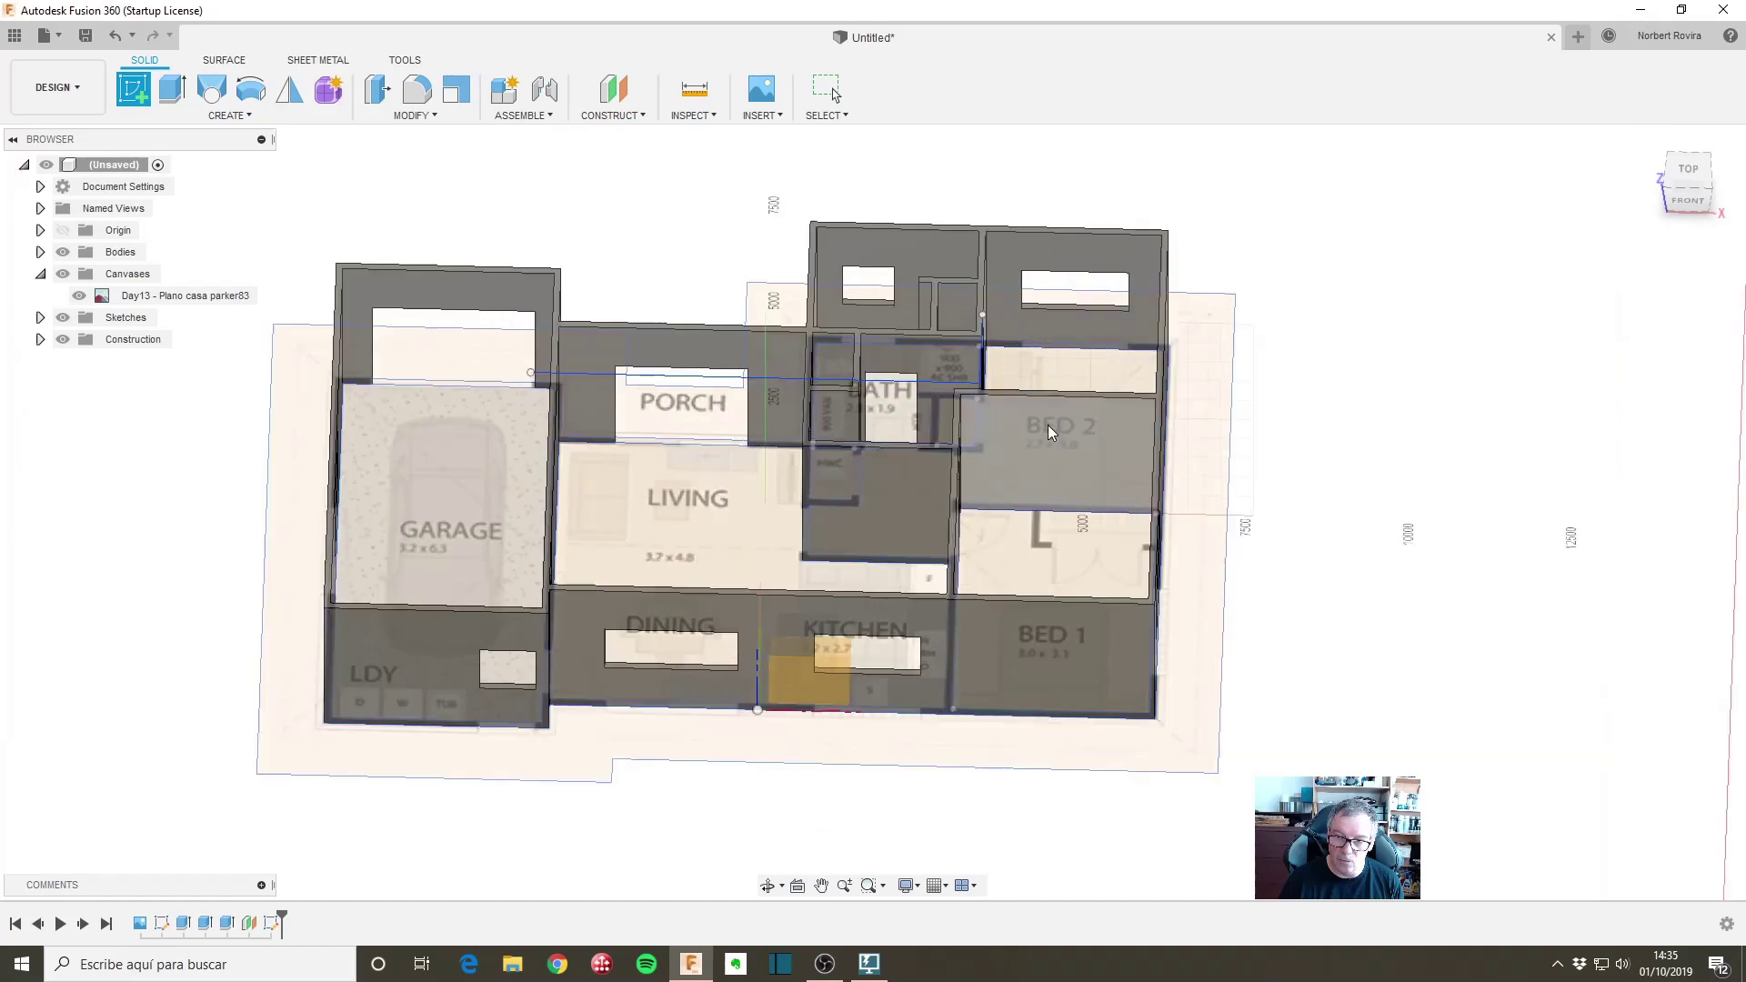
{"action": "scroll", "coordinate": [1059, 404], "scroll_direction": "up", "scroll_amount": 2}
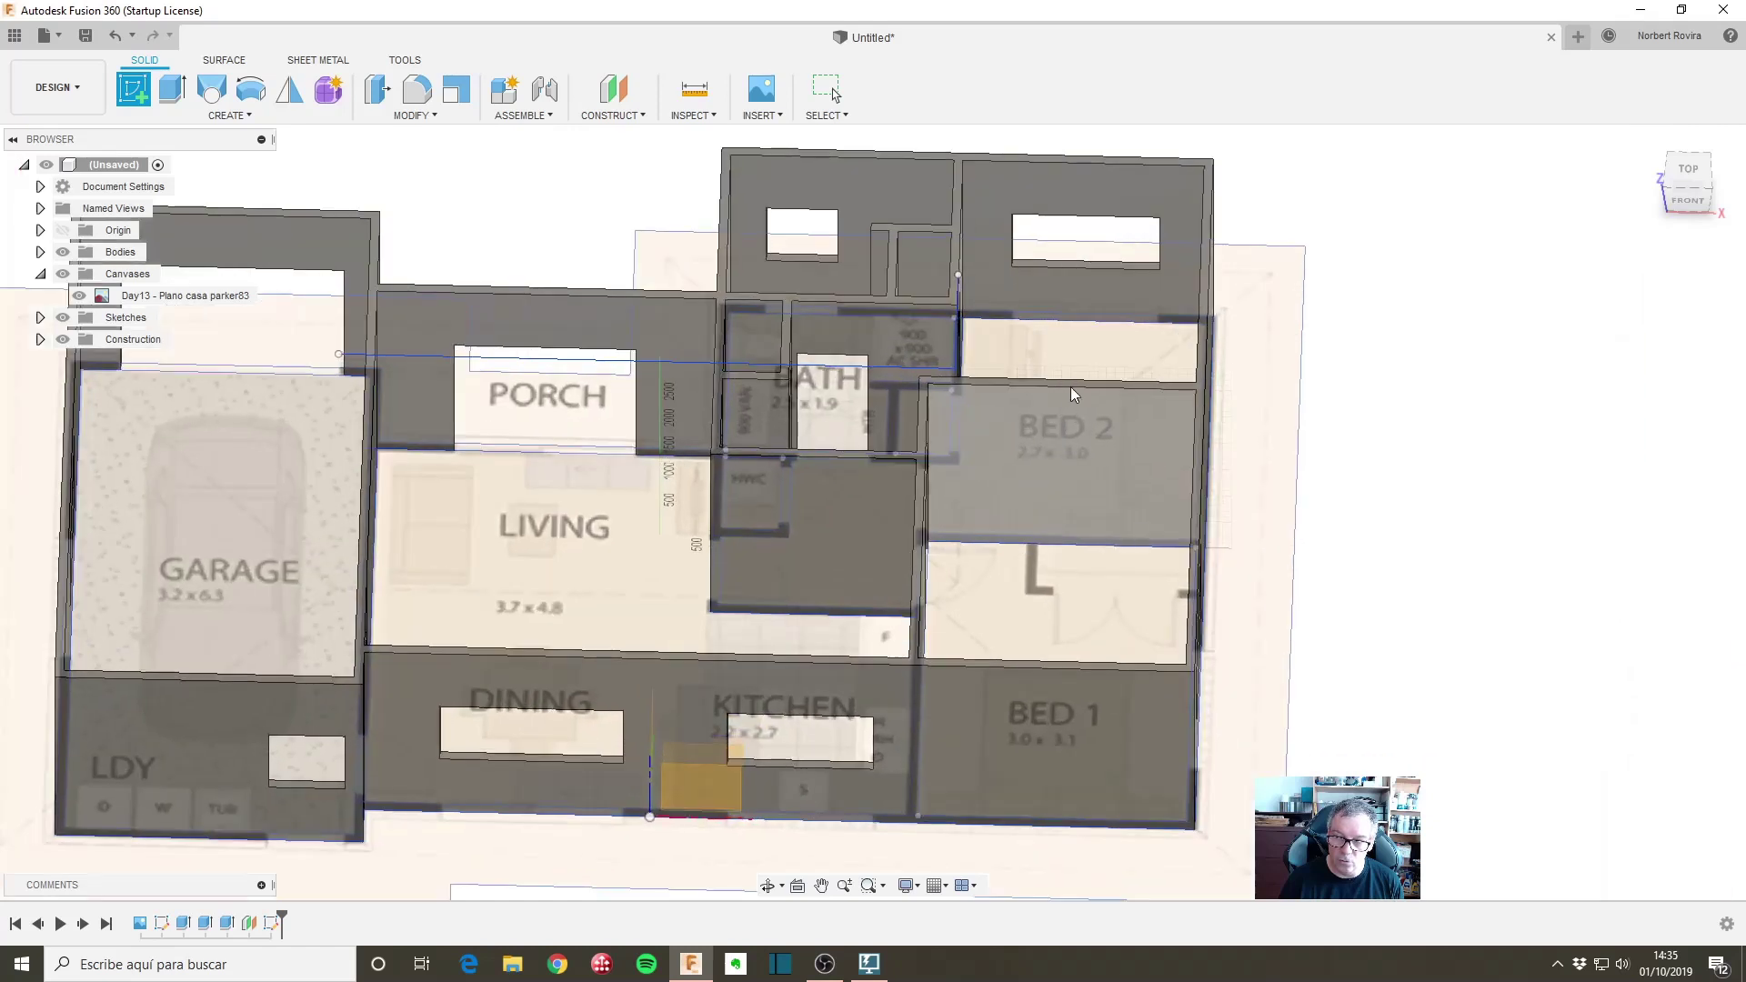
Step: Place the new sketch on the top face of the walls
{"action": "left_click", "coordinate": [1125, 385]}
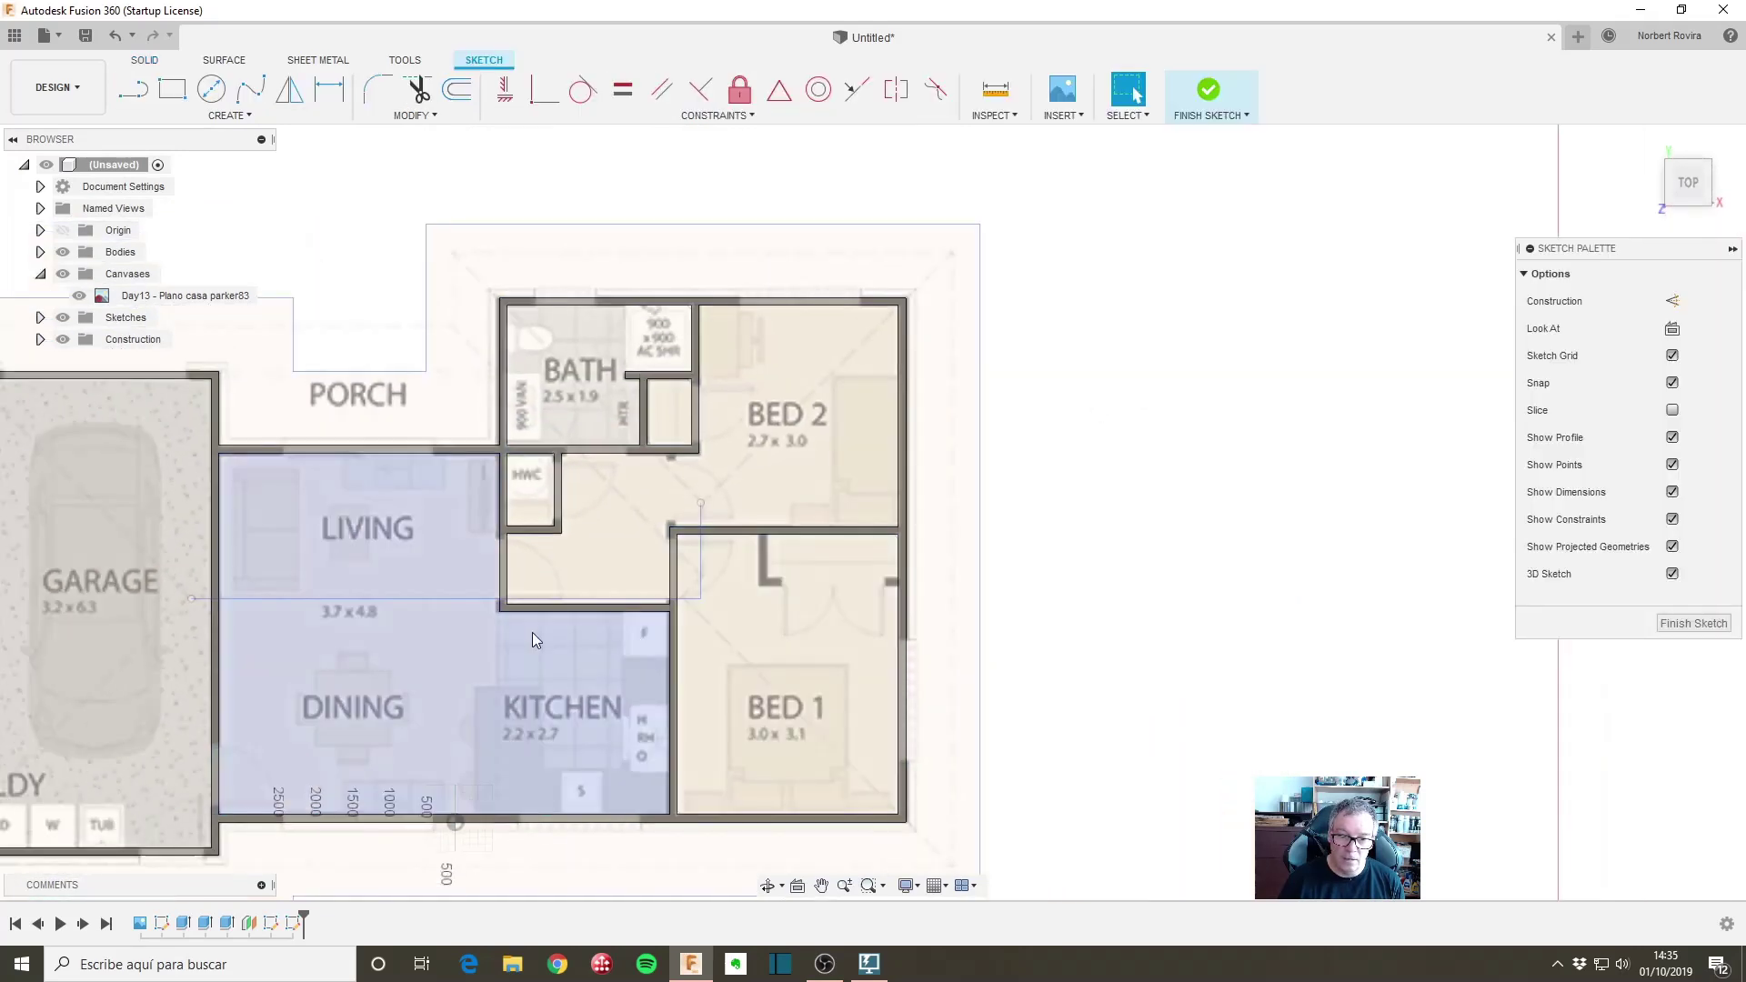
{"action": "middle_click_drag", "start_coordinate": [532, 631], "coordinate": [791, 603]}
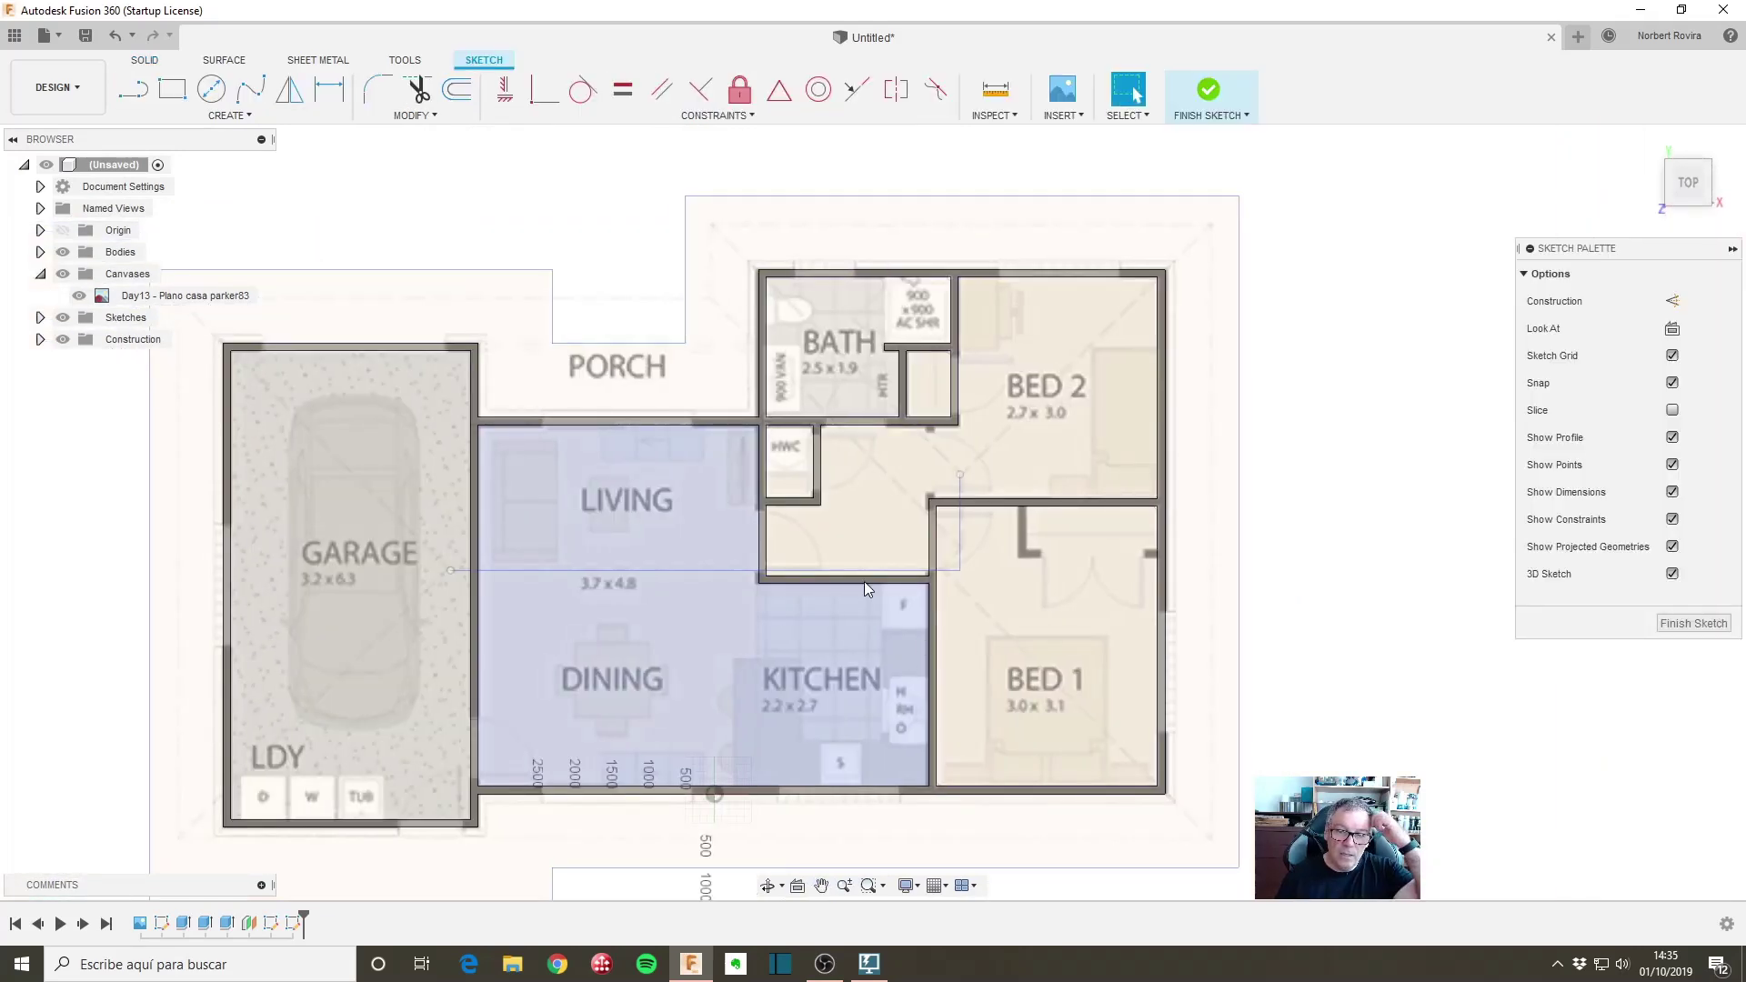
{"action": "scroll", "coordinate": [691, 586], "scroll_direction": "down", "scroll_amount": 2}
{"action": "scroll", "coordinate": [914, 327], "scroll_direction": "up", "scroll_amount": 1}
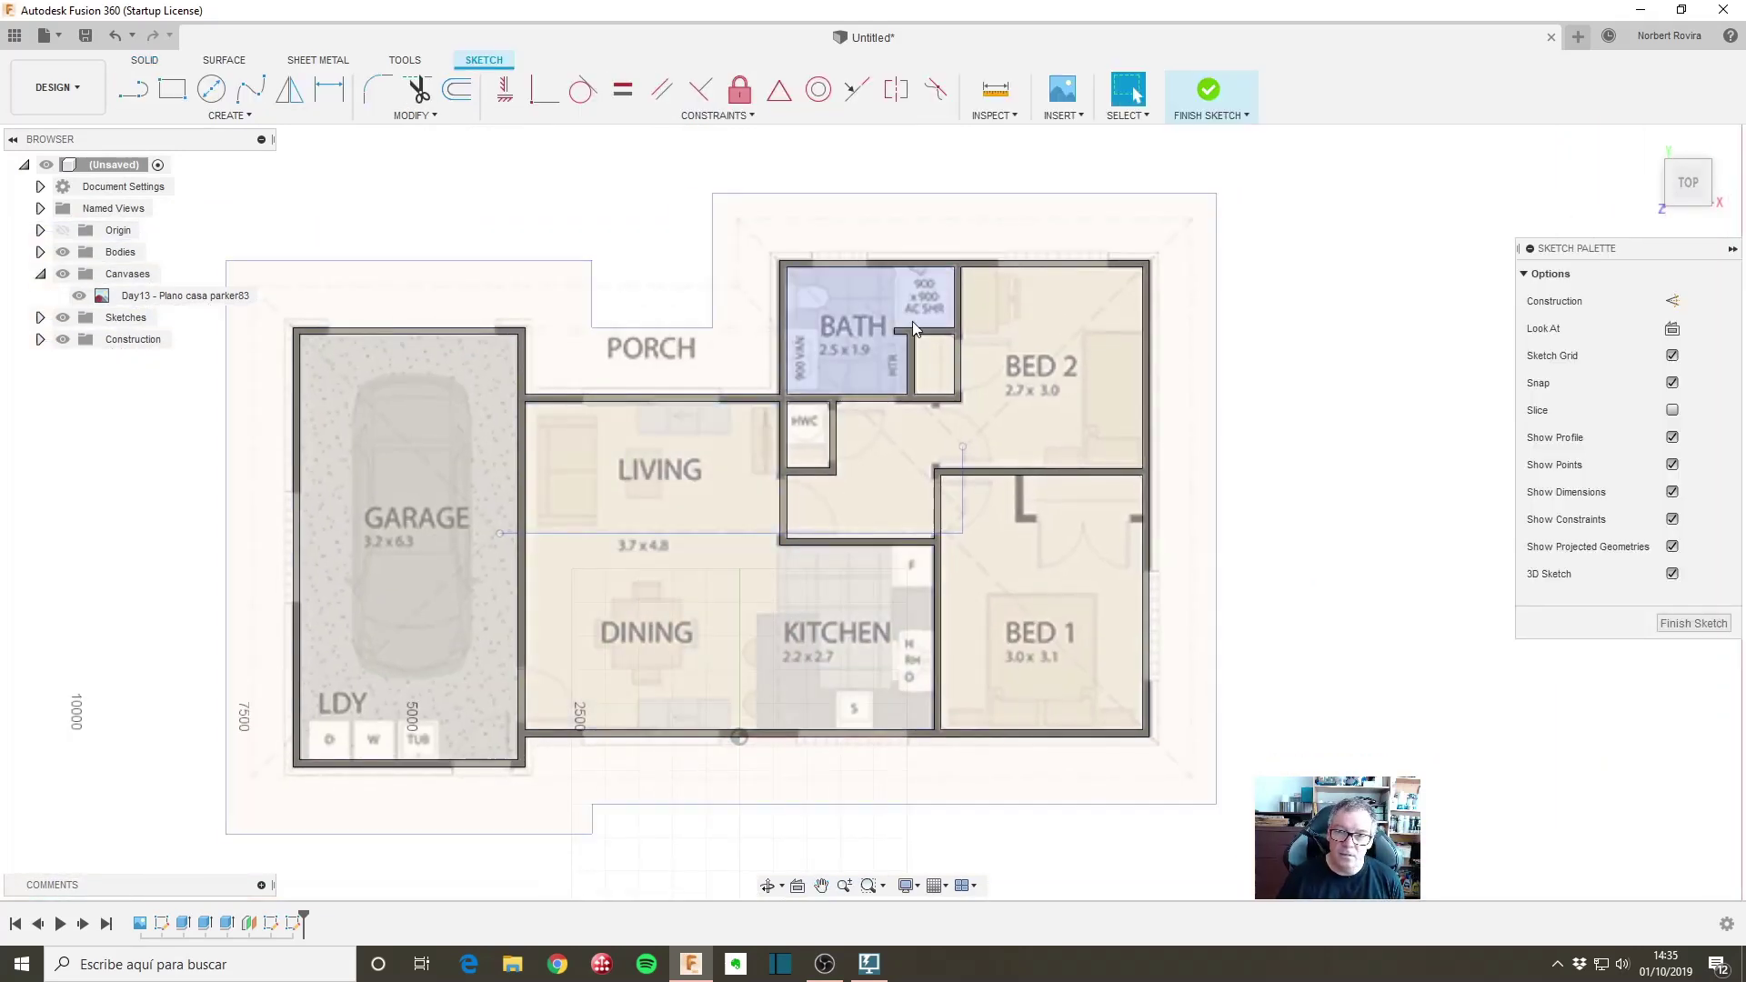
Step: Draw a closed six-line outline around the house footprint, stepped at the porch
{"action": "left_click", "coordinate": [133, 88]}
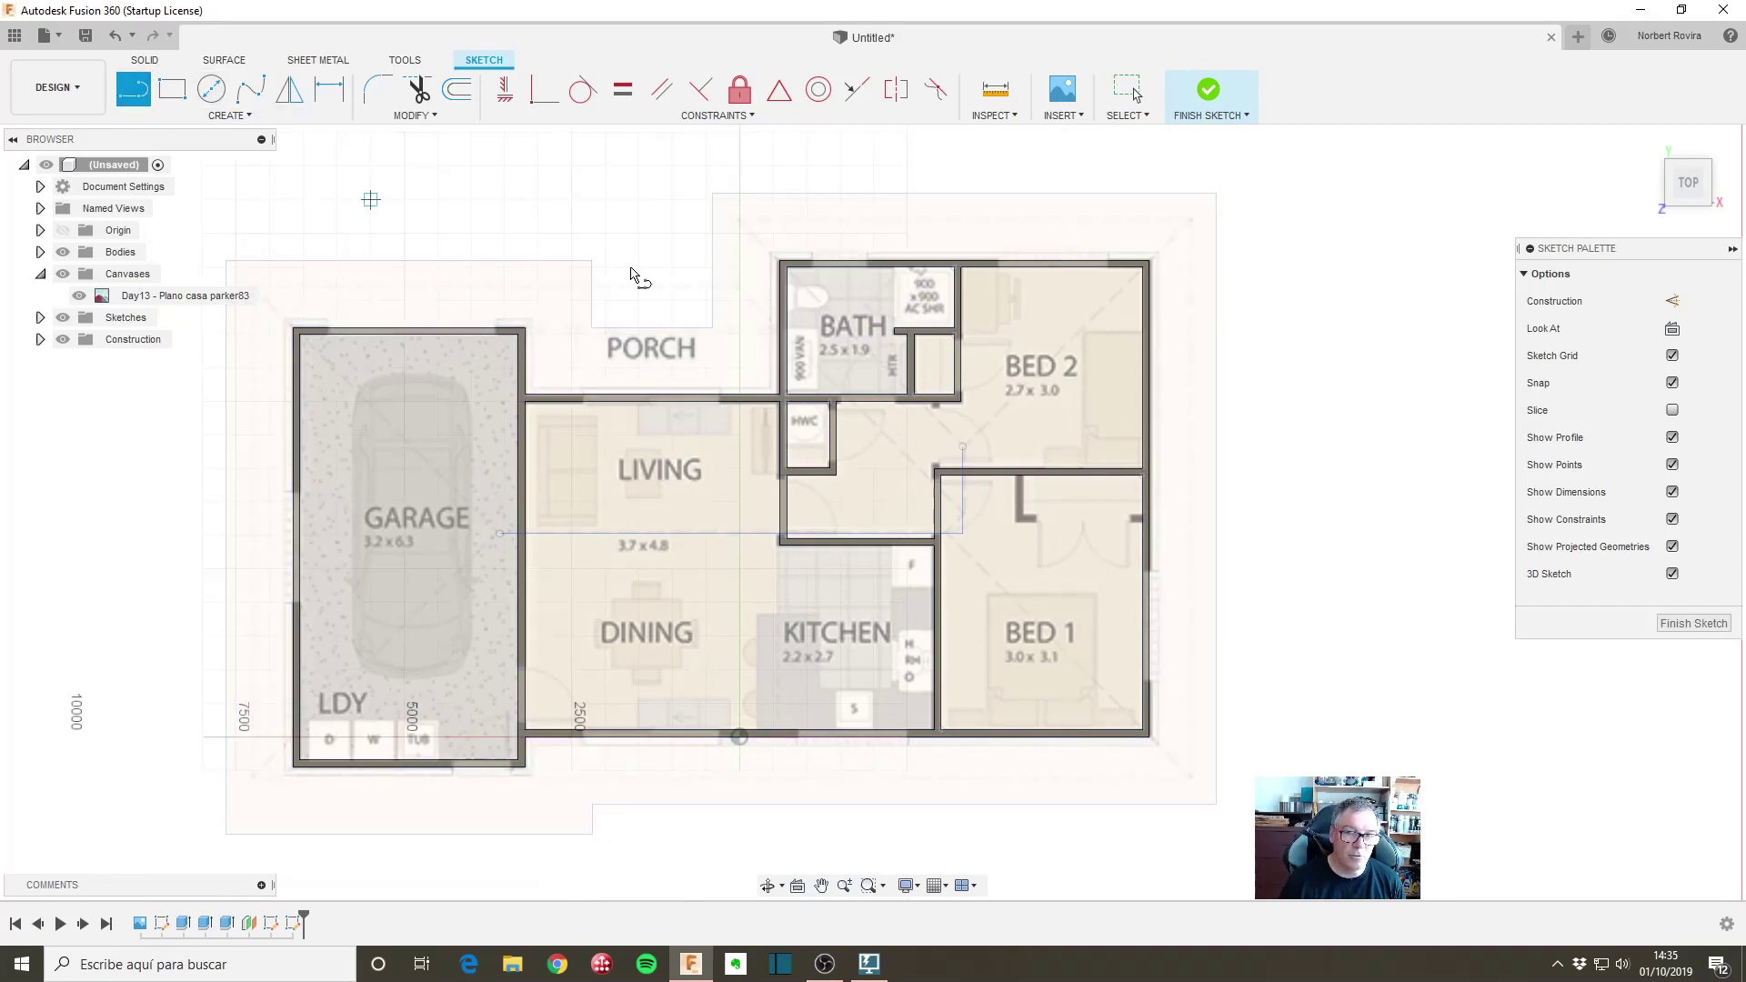
{"action": "left_click", "coordinate": [741, 219]}
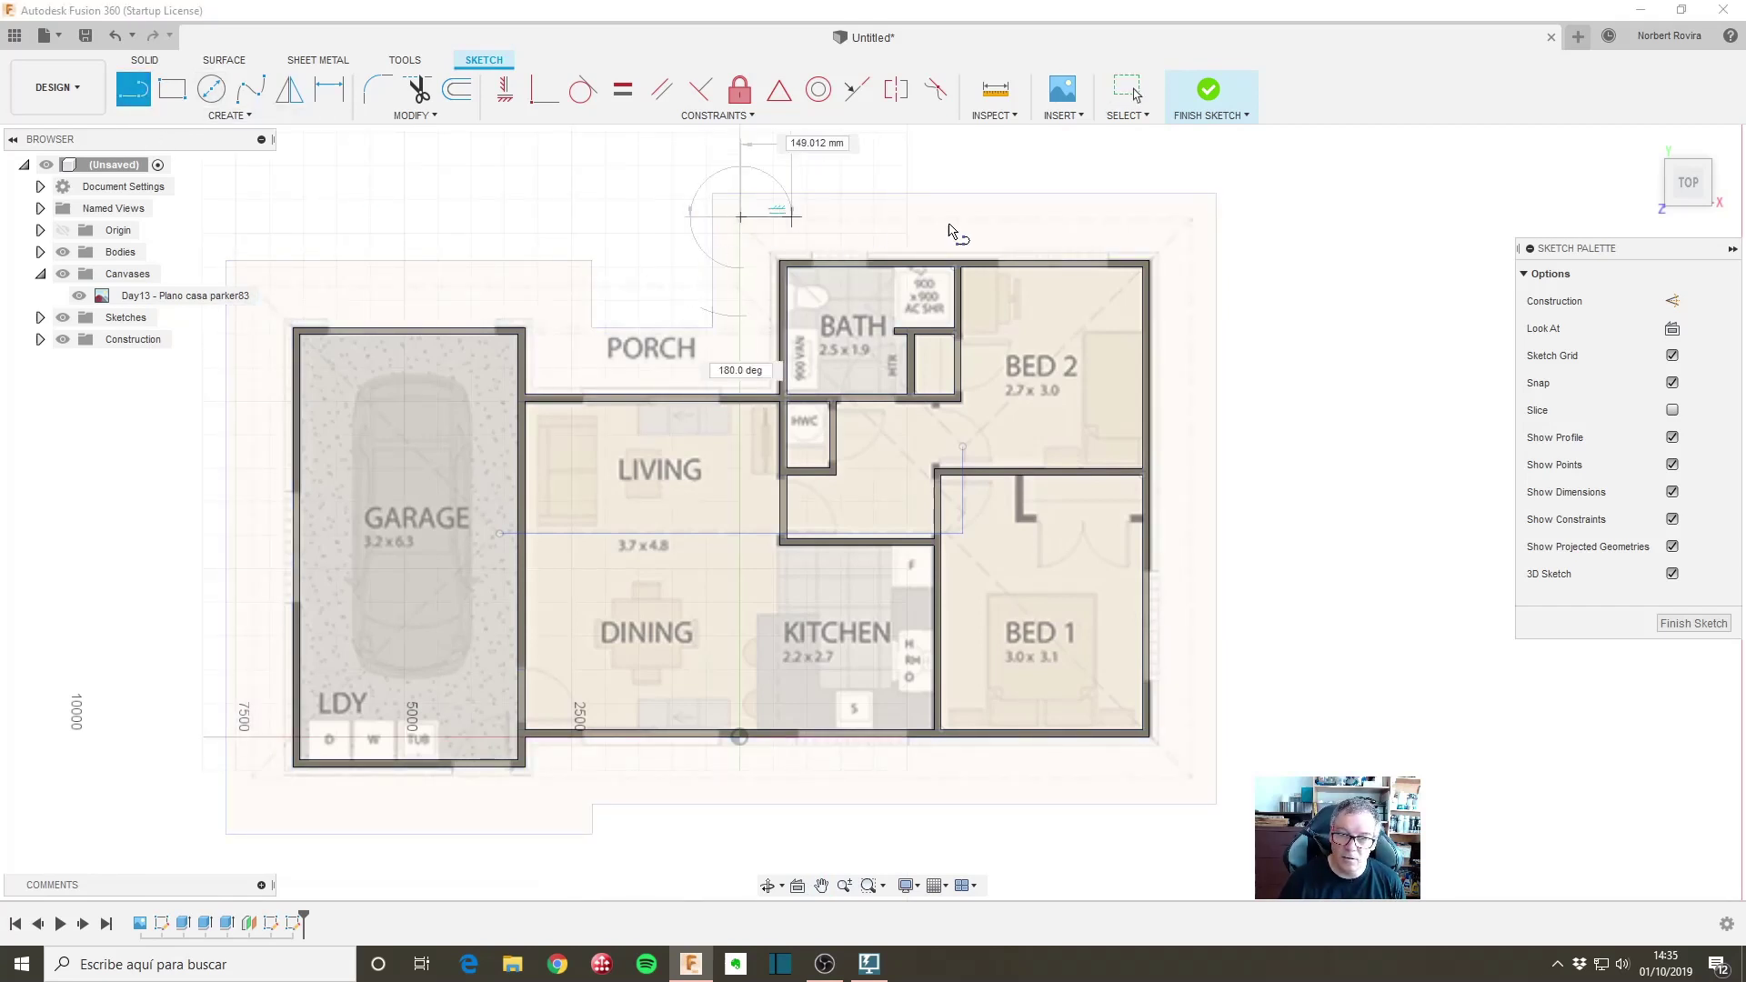
{"action": "left_click", "coordinate": [1194, 218]}
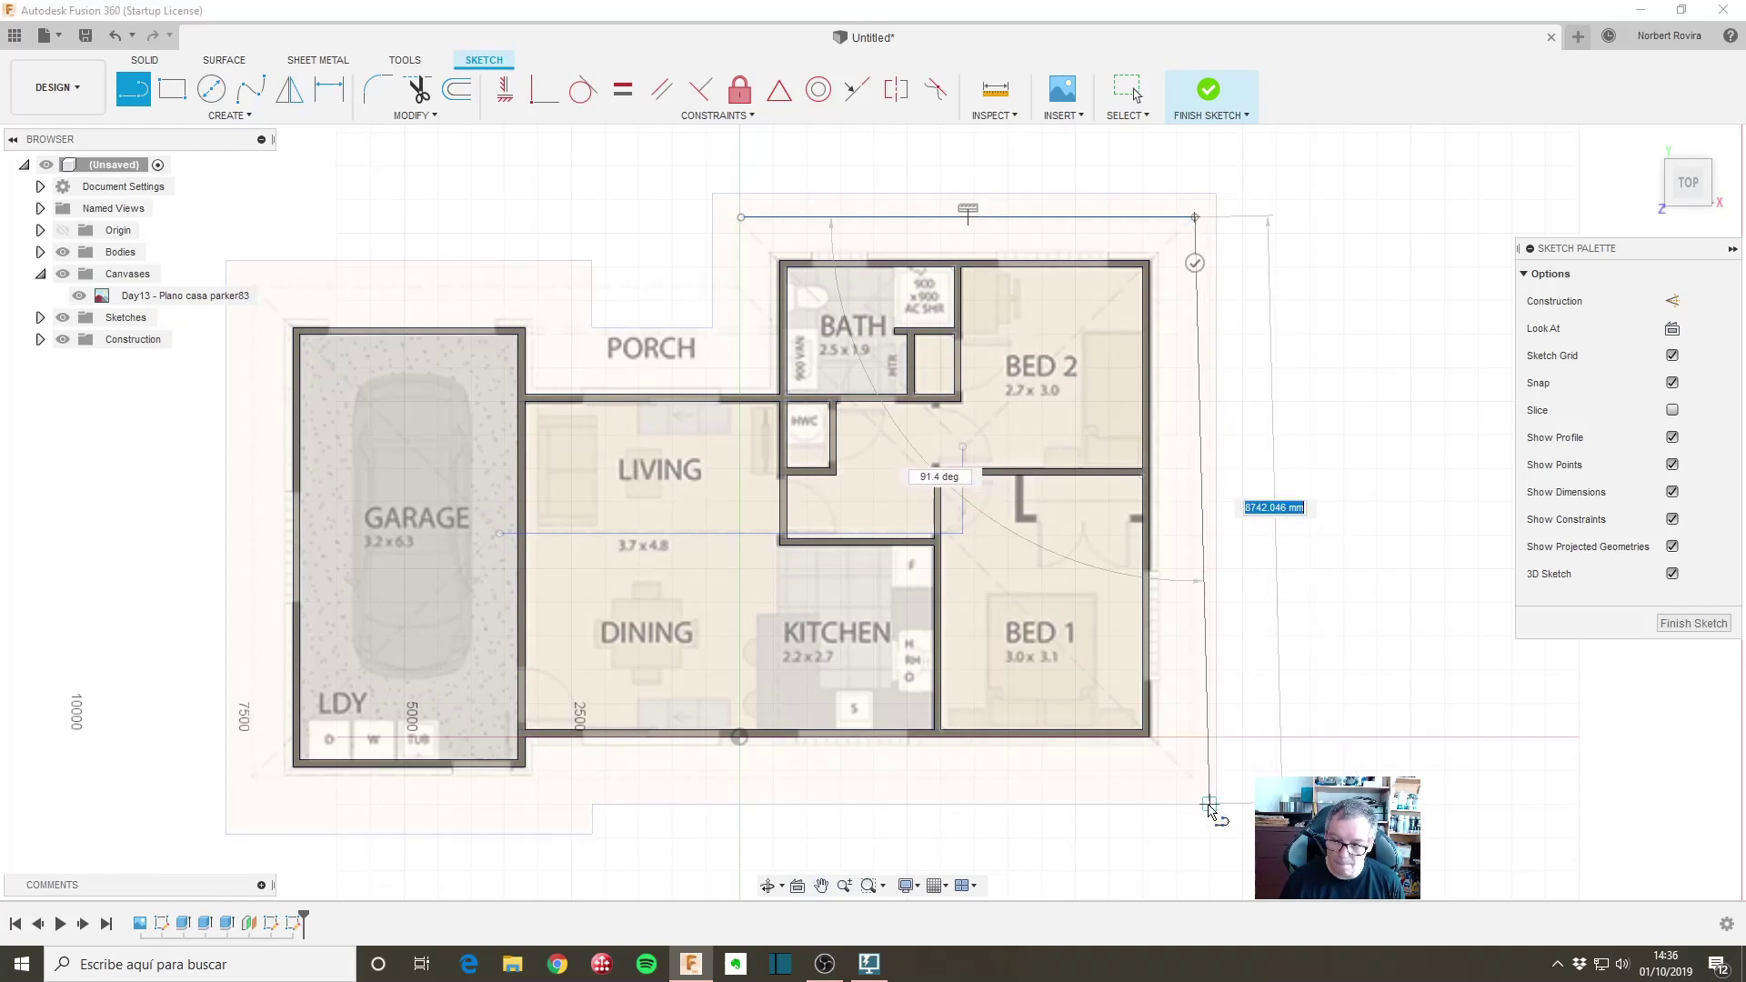
{"action": "left_click", "coordinate": [1195, 771]}
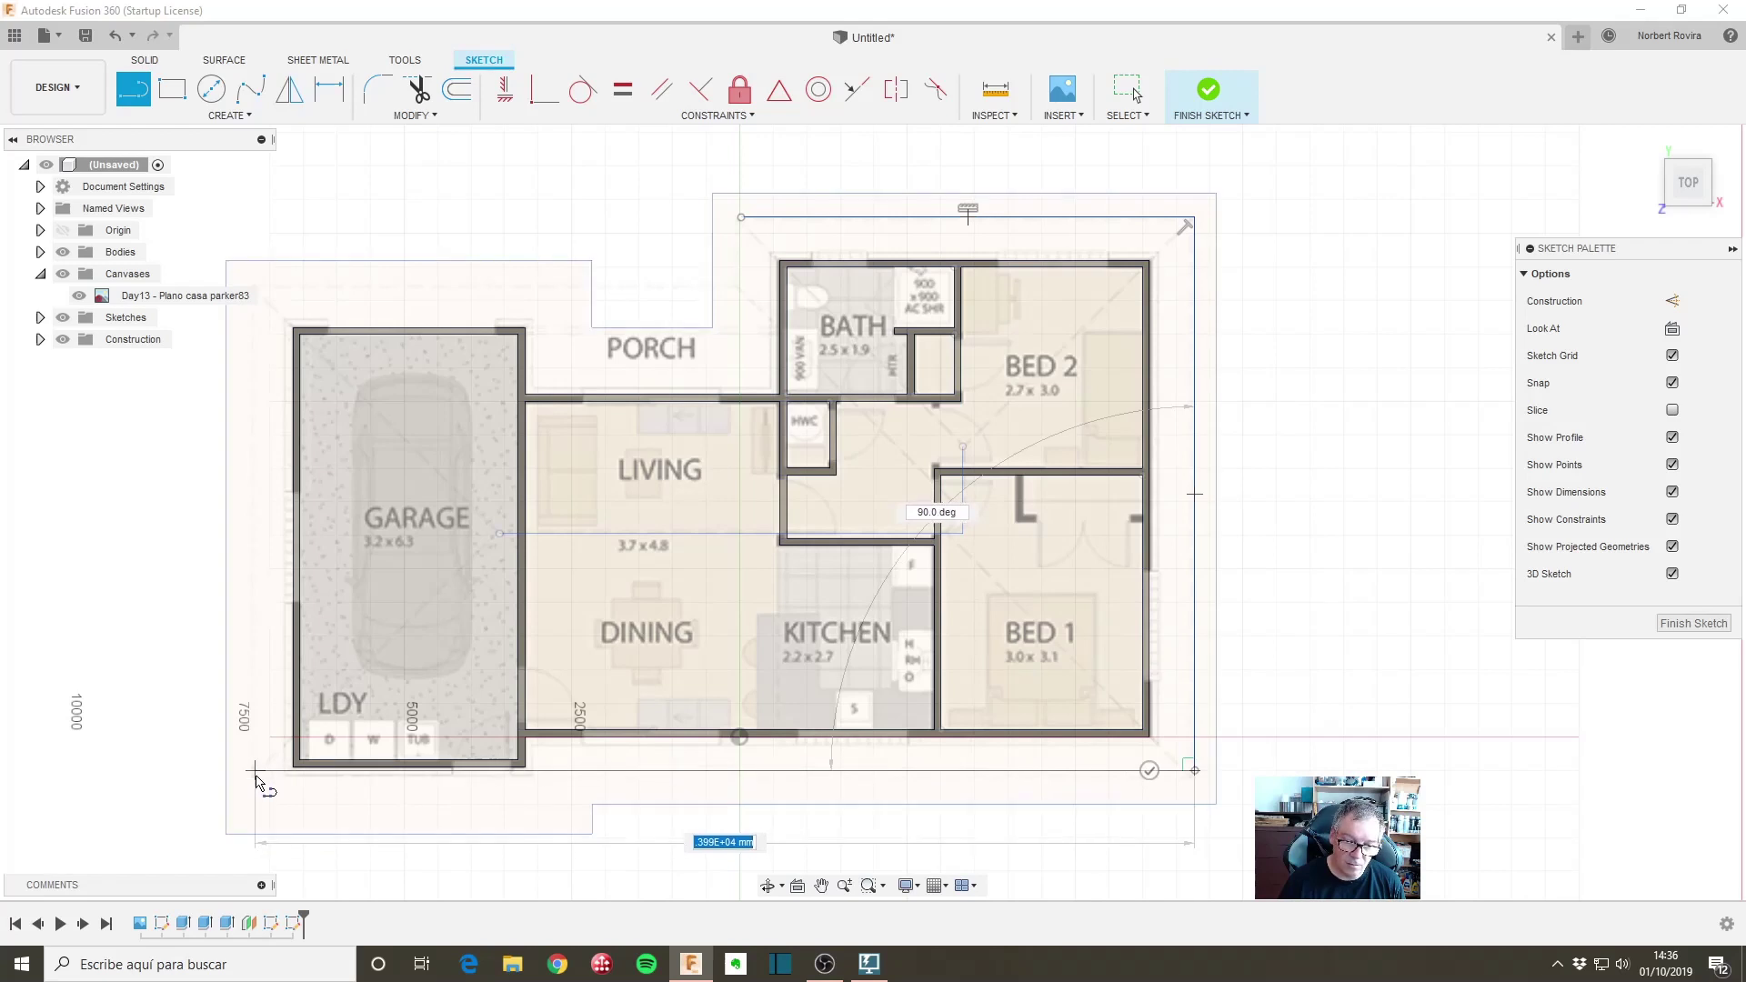
{"action": "left_click", "coordinate": [256, 771]}
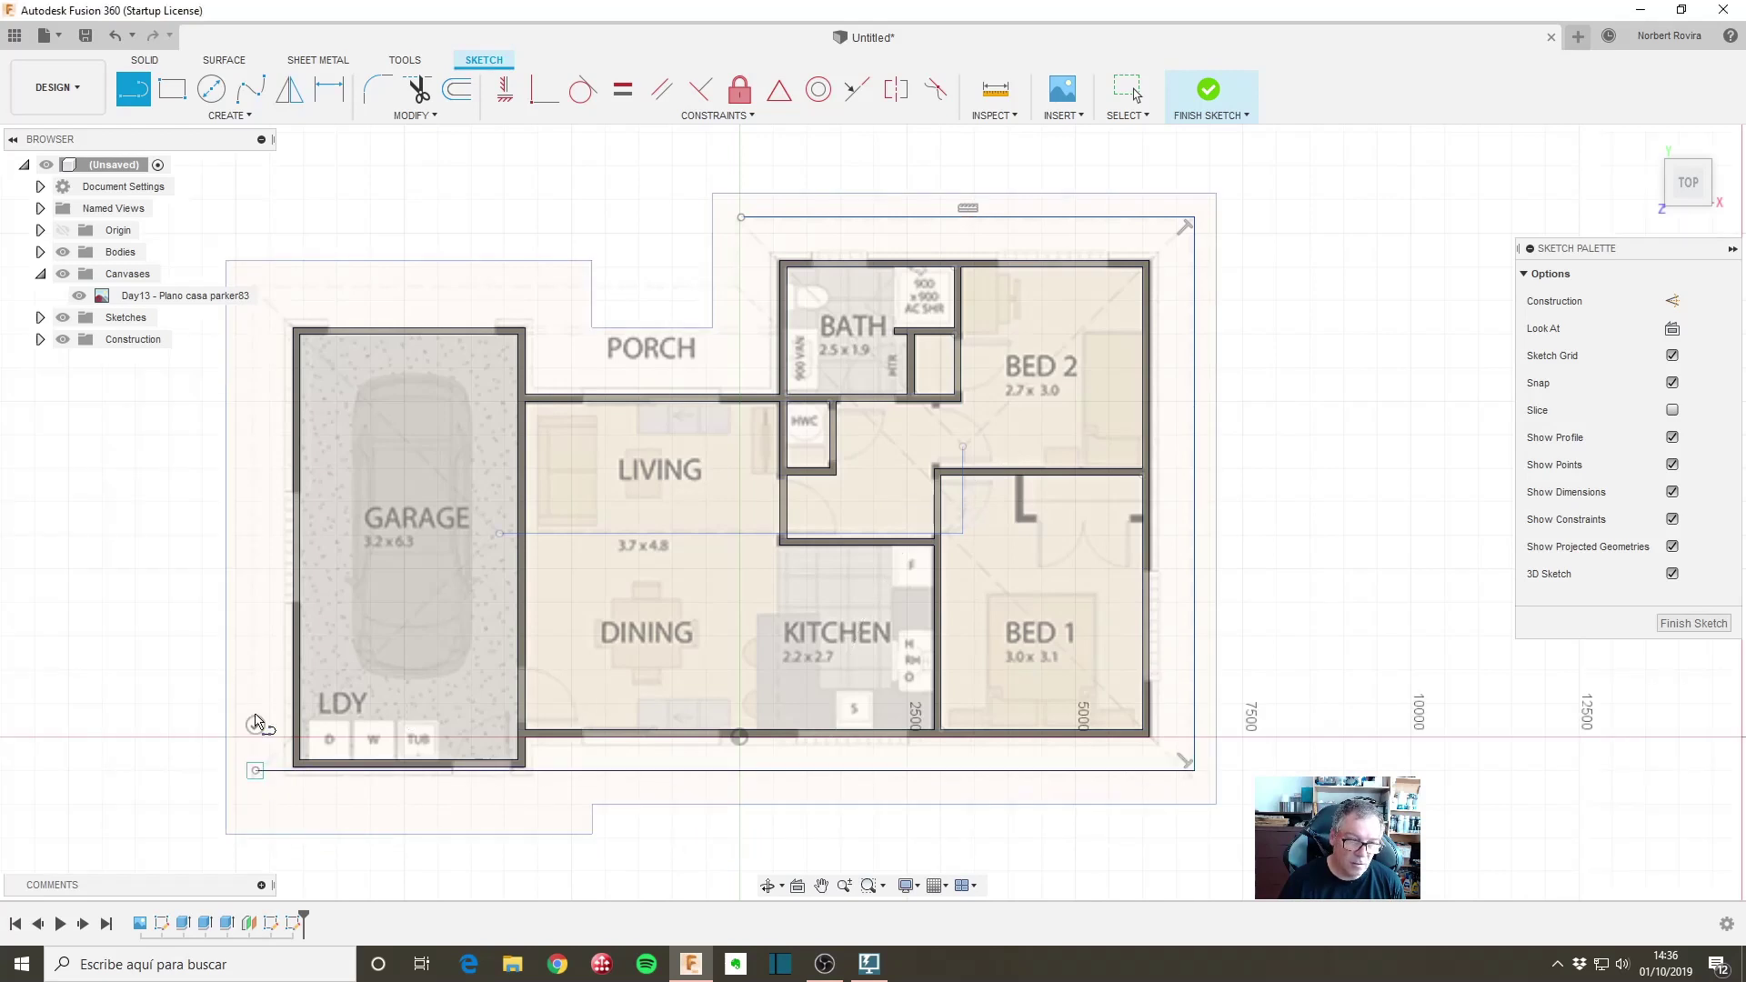
{"action": "left_click", "coordinate": [256, 281]}
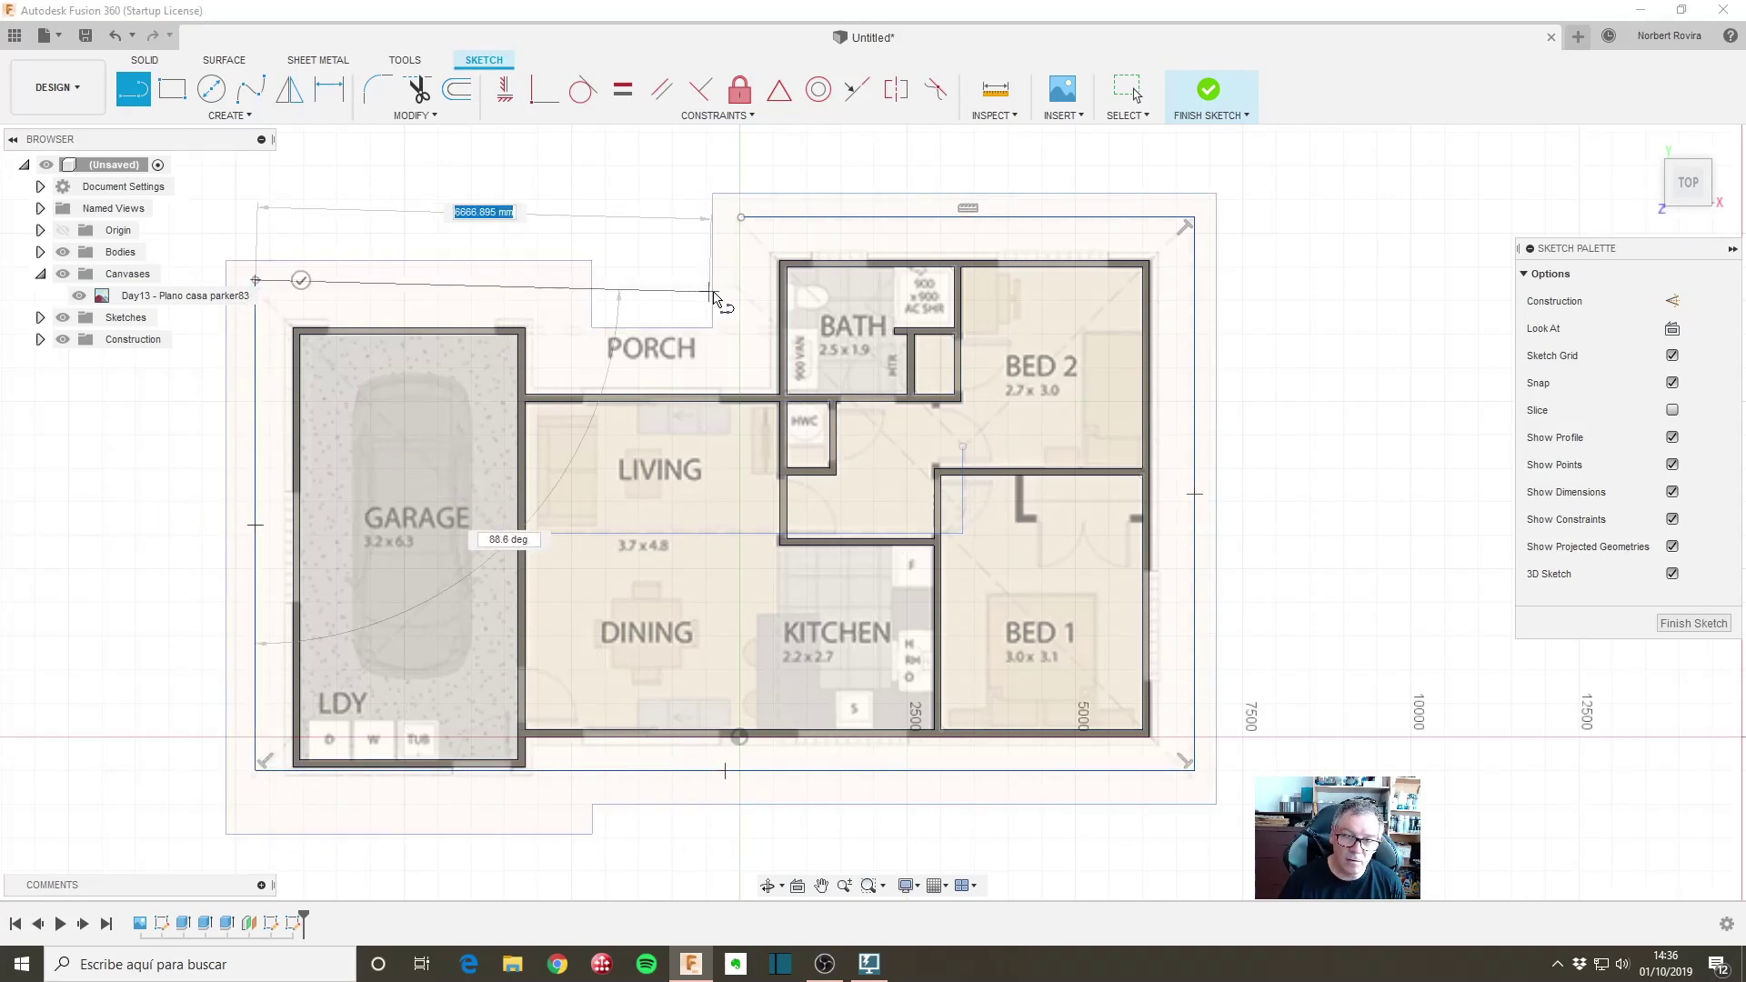
{"action": "left_click", "coordinate": [739, 280]}
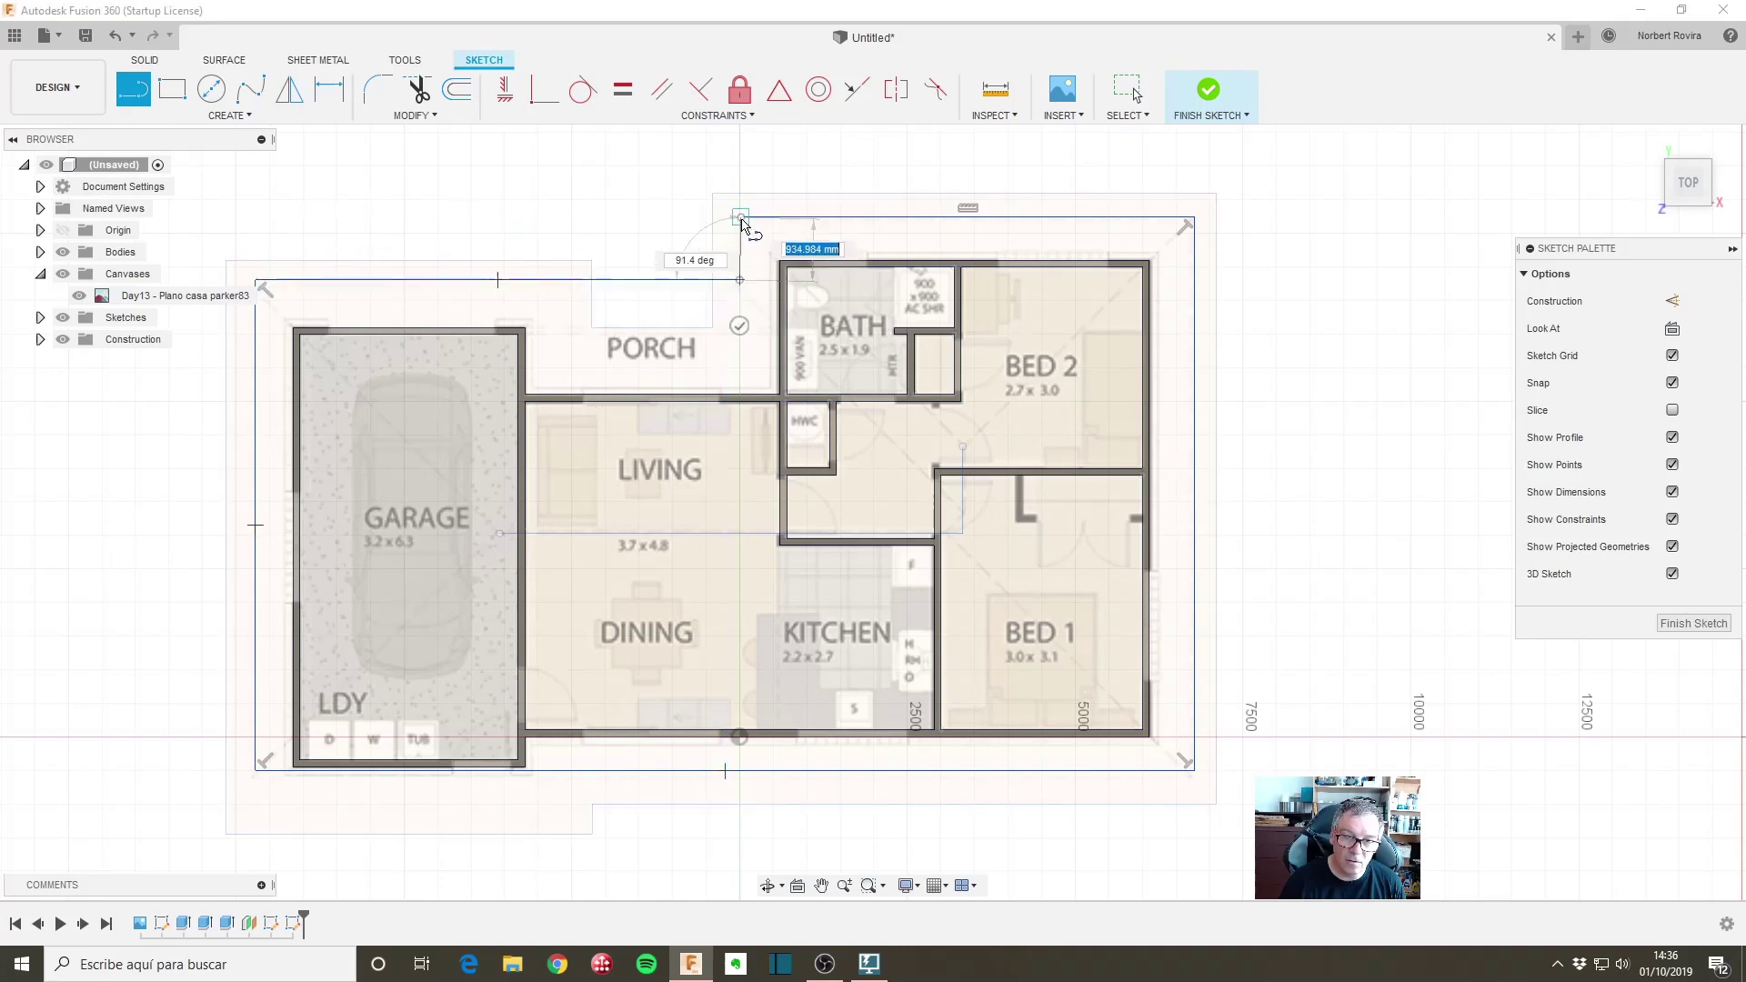
{"action": "left_click", "coordinate": [741, 218]}
{"action": "key", "text": "Escape"}
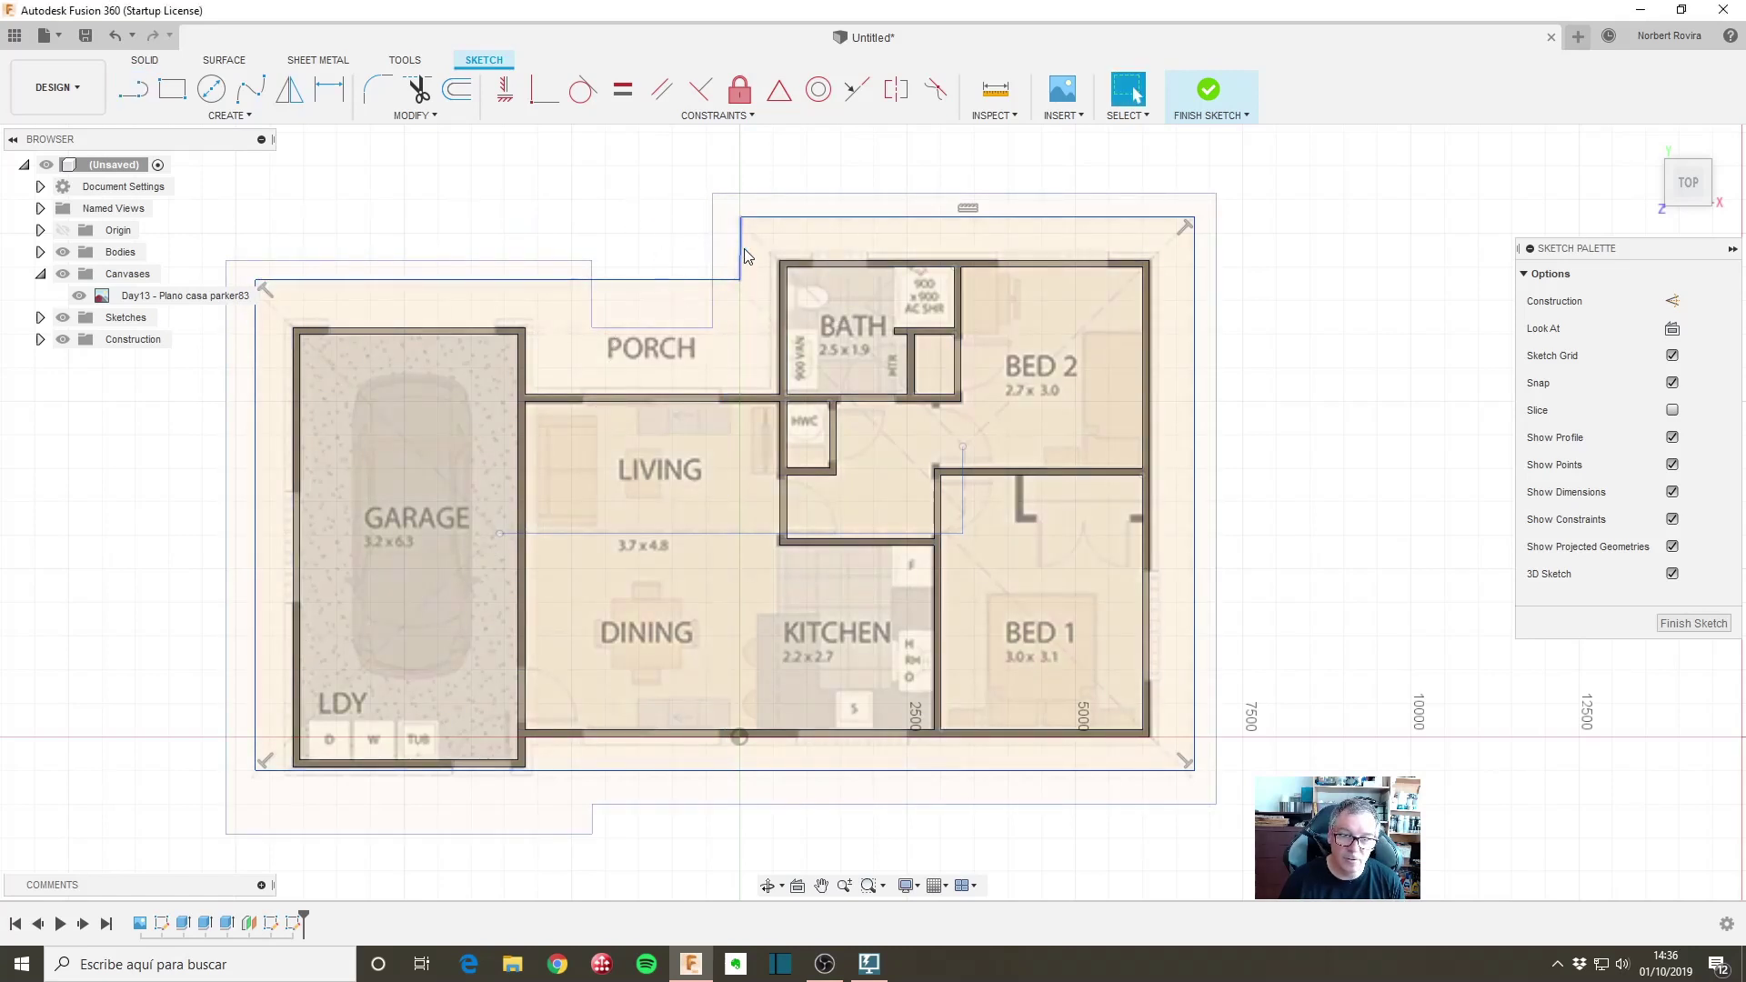
Step: Constrain the short porch step line to be vertical
{"action": "left_click", "coordinate": [740, 247]}
{"action": "left_click", "coordinate": [503, 91]}
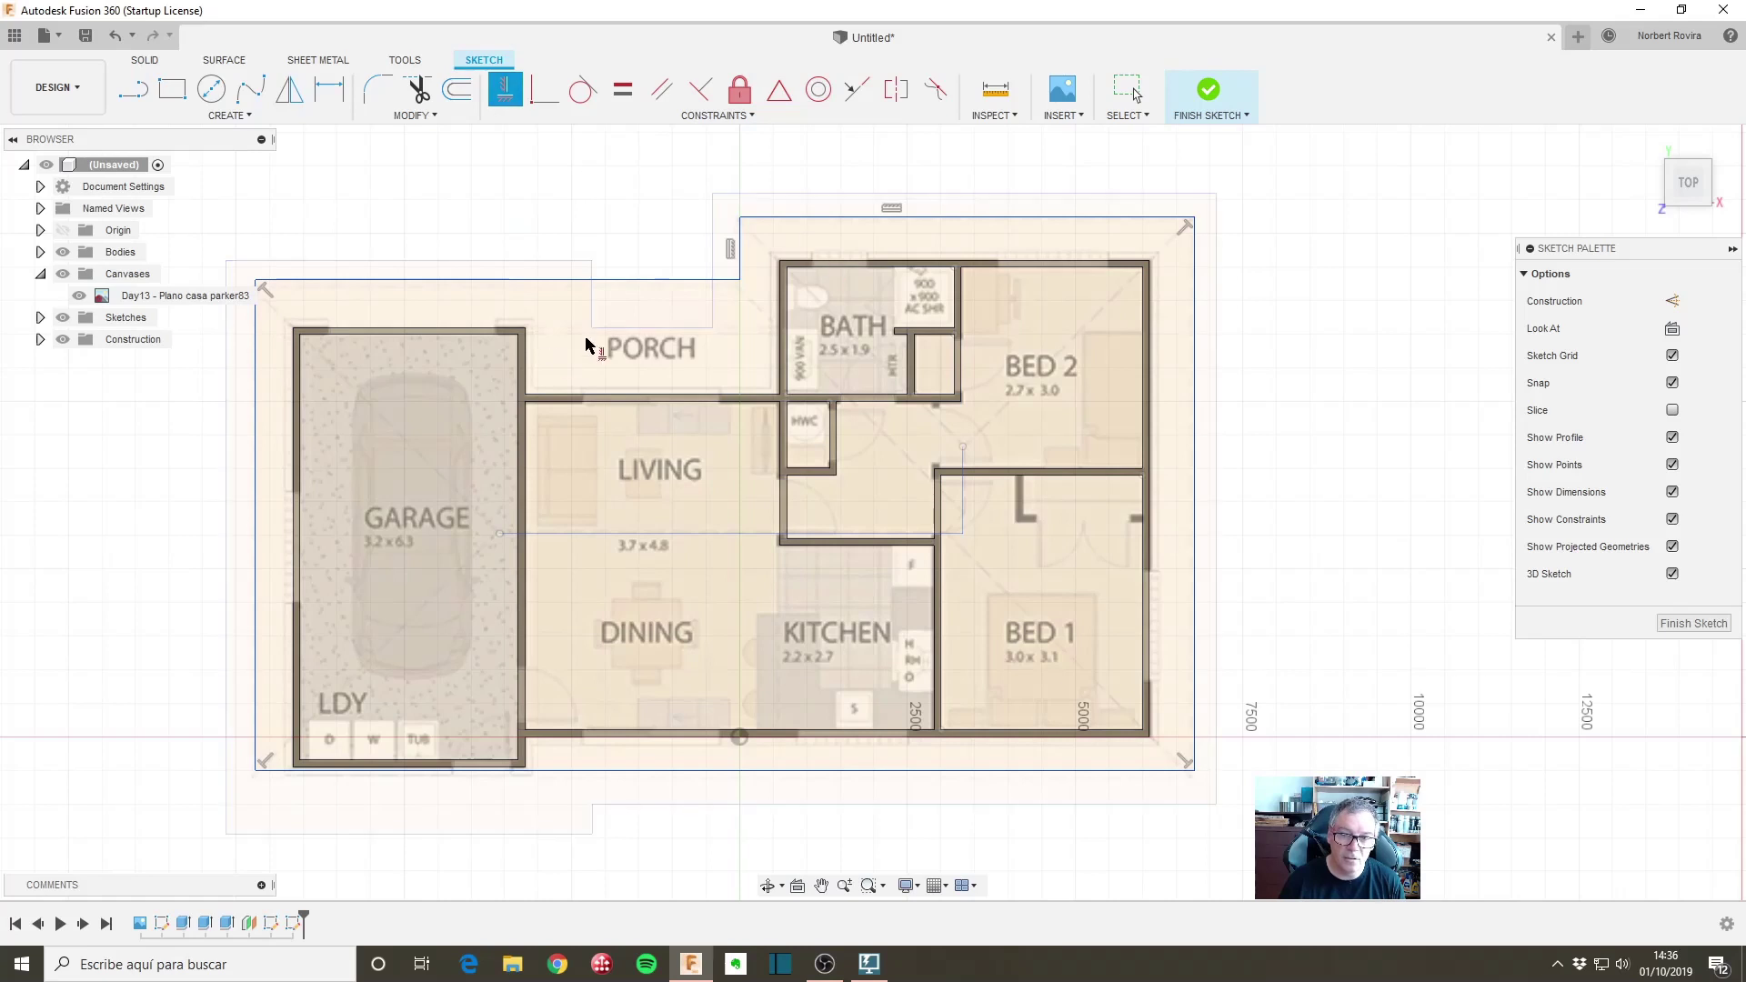
{"action": "scroll", "coordinate": [585, 382], "scroll_direction": "down", "scroll_amount": 1}
{"action": "scroll", "coordinate": [584, 391], "scroll_direction": "down", "scroll_amount": 1}
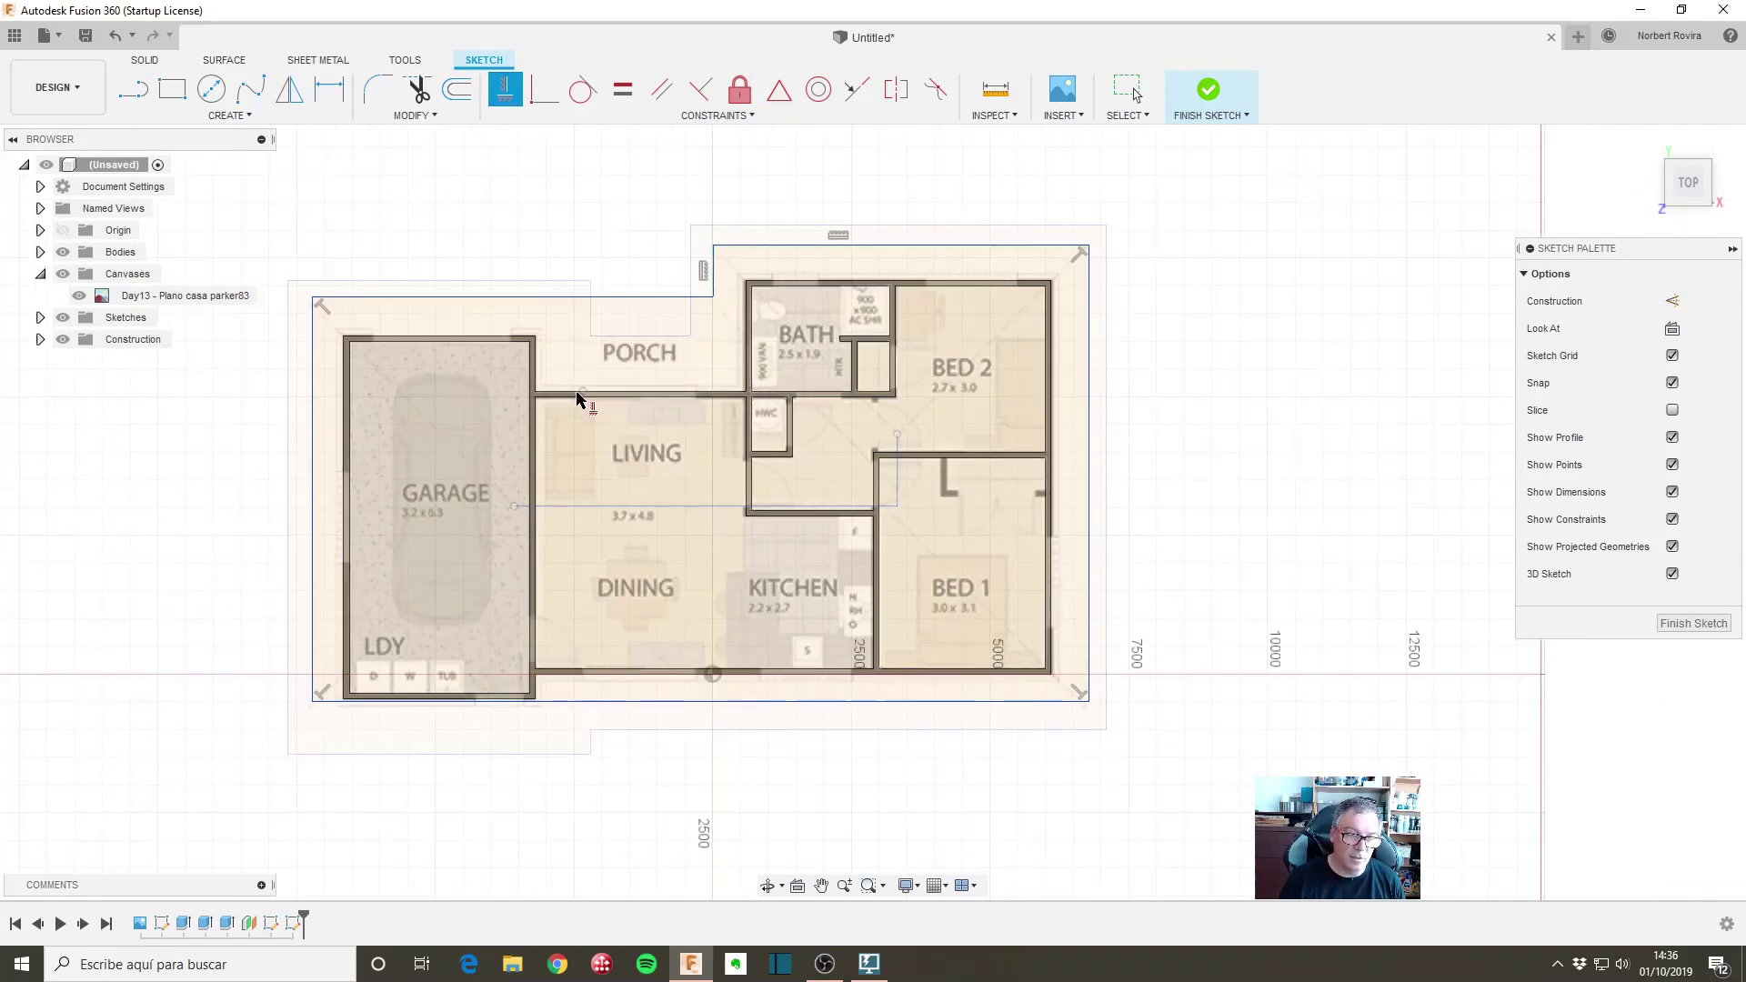
Step: Finish the outline sketch, hide the wall bodies, and view both sketches front-on
{"action": "left_click", "coordinate": [1684, 625]}
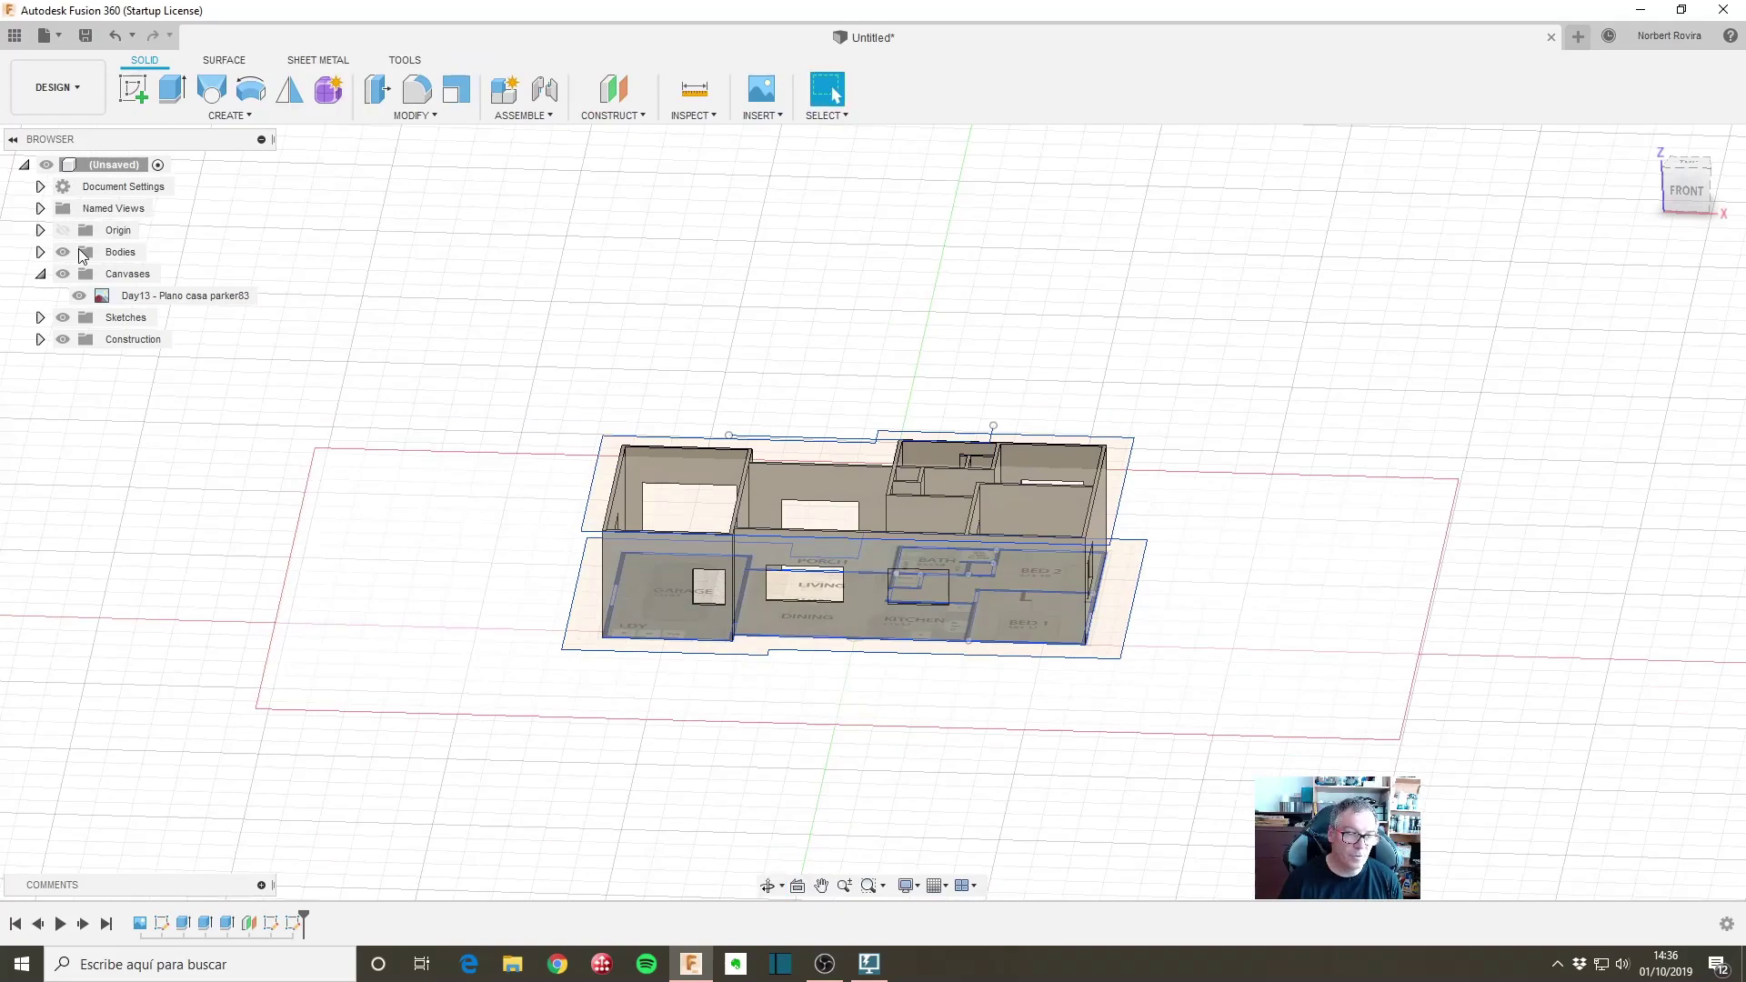
{"action": "left_click", "coordinate": [63, 252]}
{"action": "middle_click_drag", "start_coordinate": [1098, 428], "coordinate": [1219, 471], "text": "shift"}
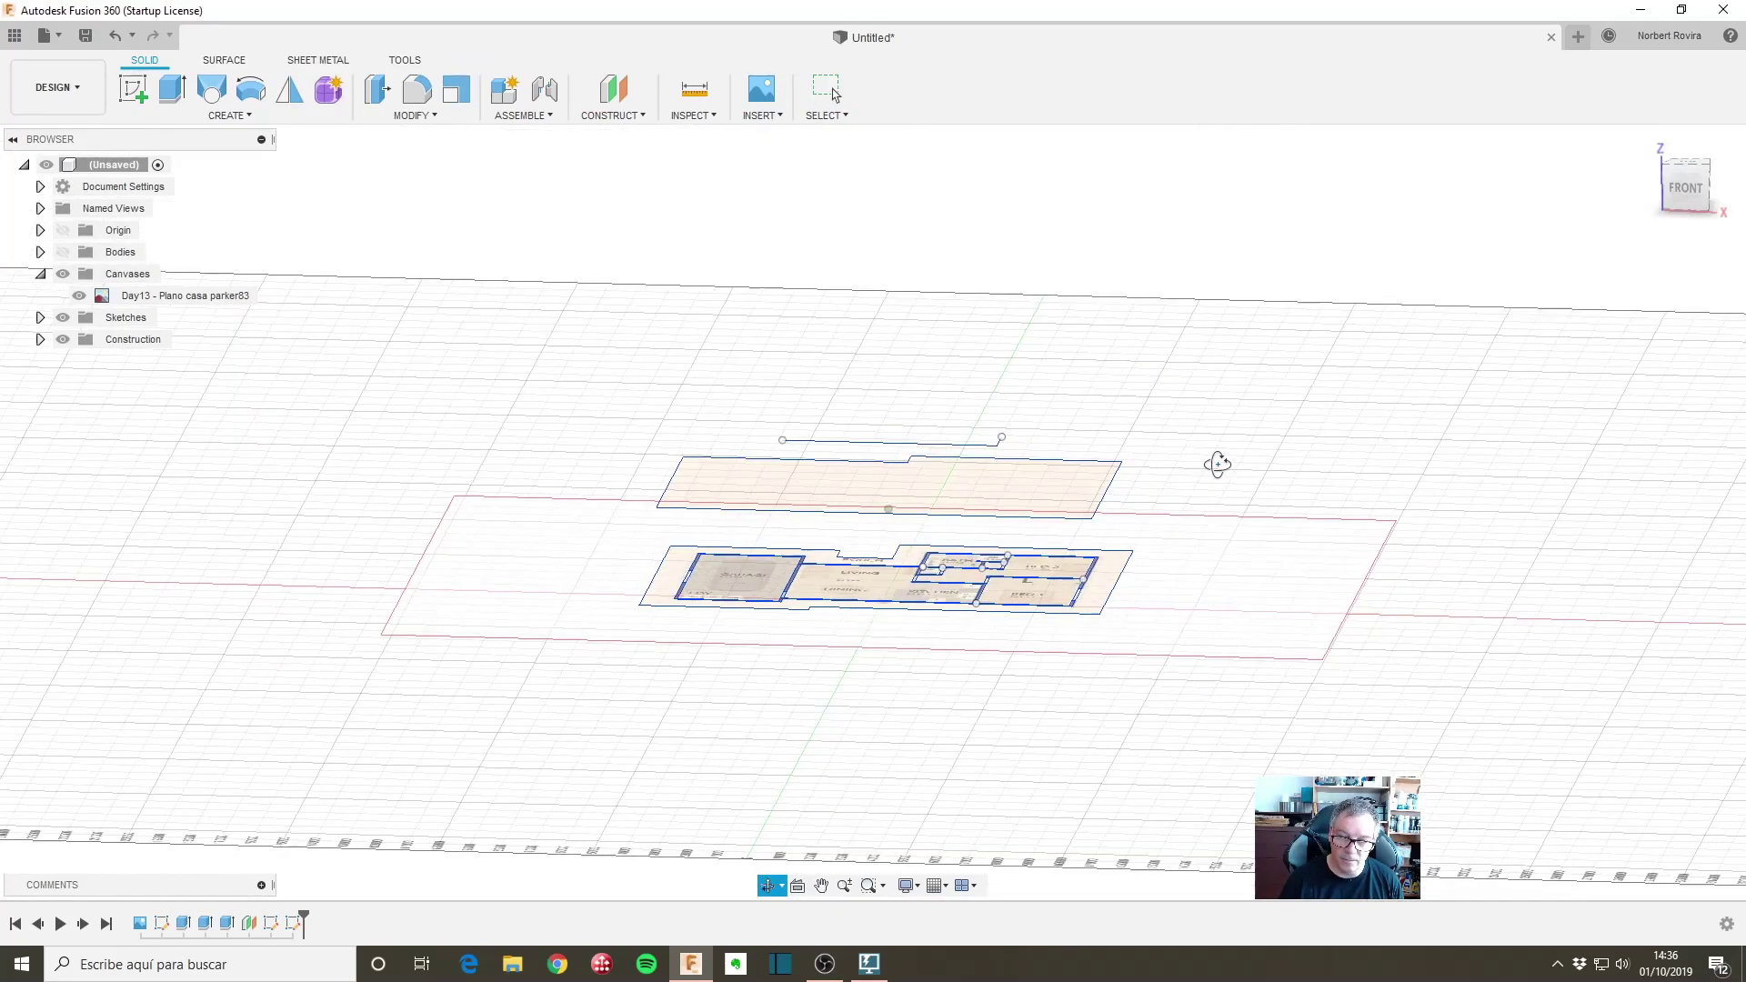
{"action": "scroll", "coordinate": [1058, 421], "scroll_direction": "up", "scroll_amount": 3}
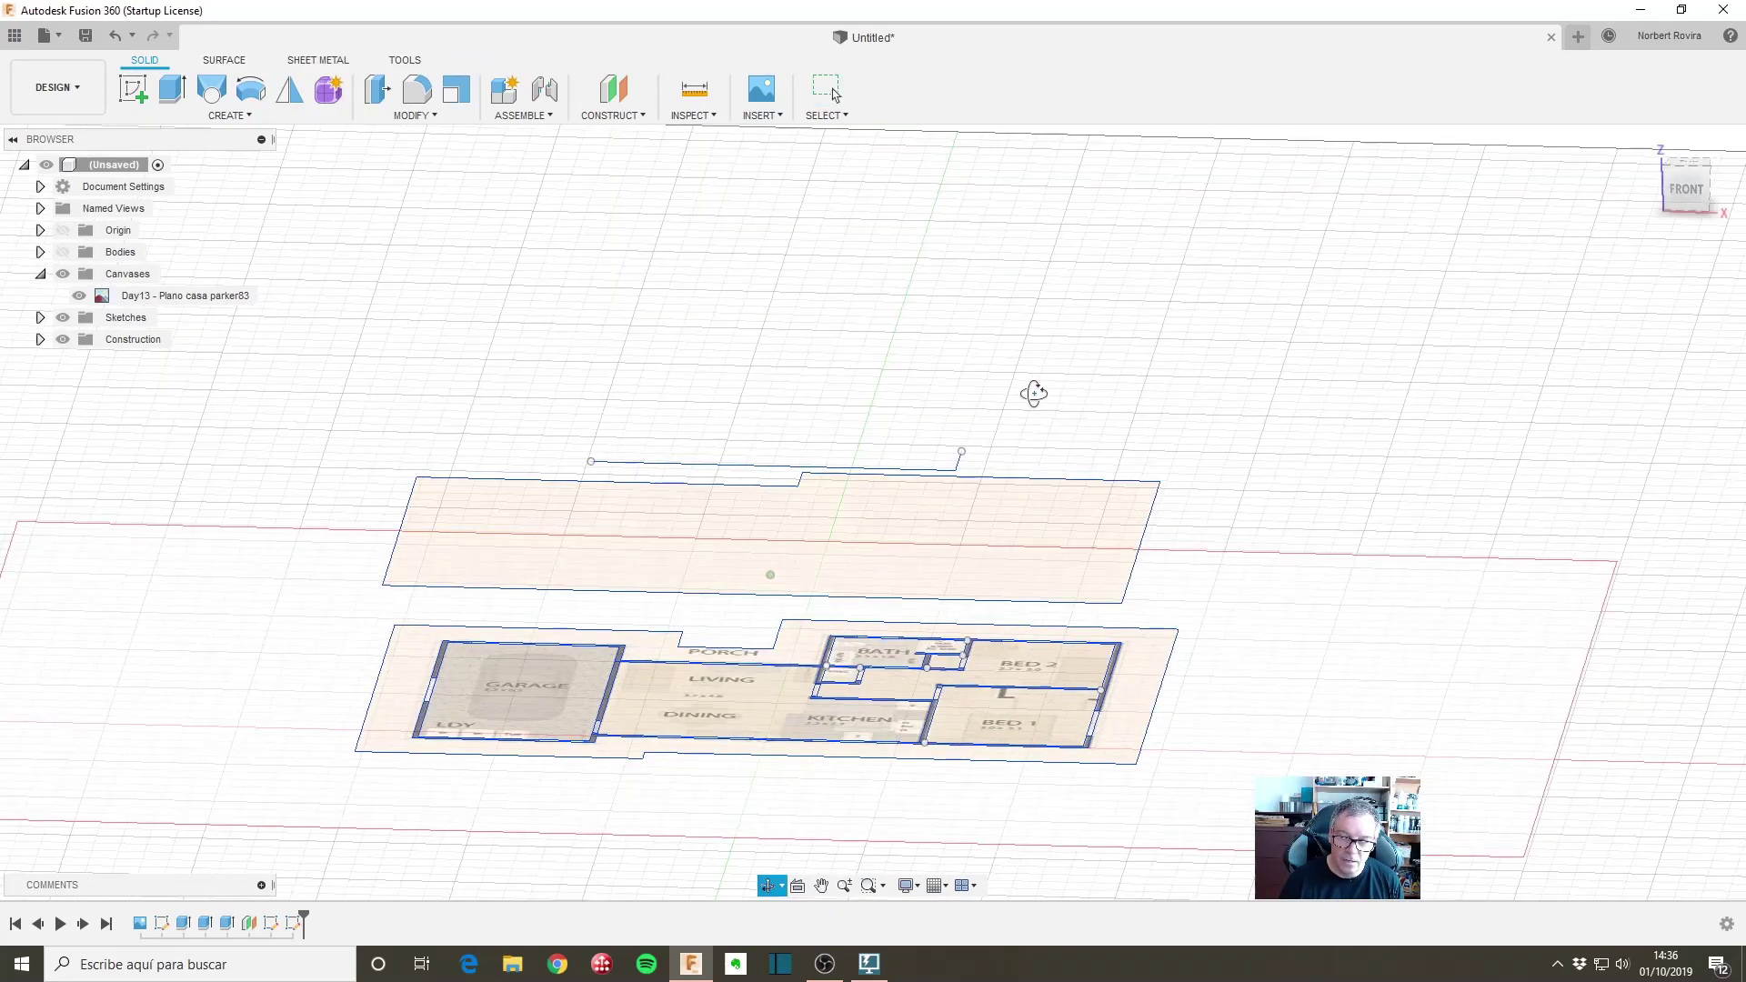
{"action": "scroll", "coordinate": [1034, 390], "scroll_direction": "up", "scroll_amount": 2}
{"action": "middle_click_drag", "start_coordinate": [1033, 396], "coordinate": [1026, 411], "text": "shift"}
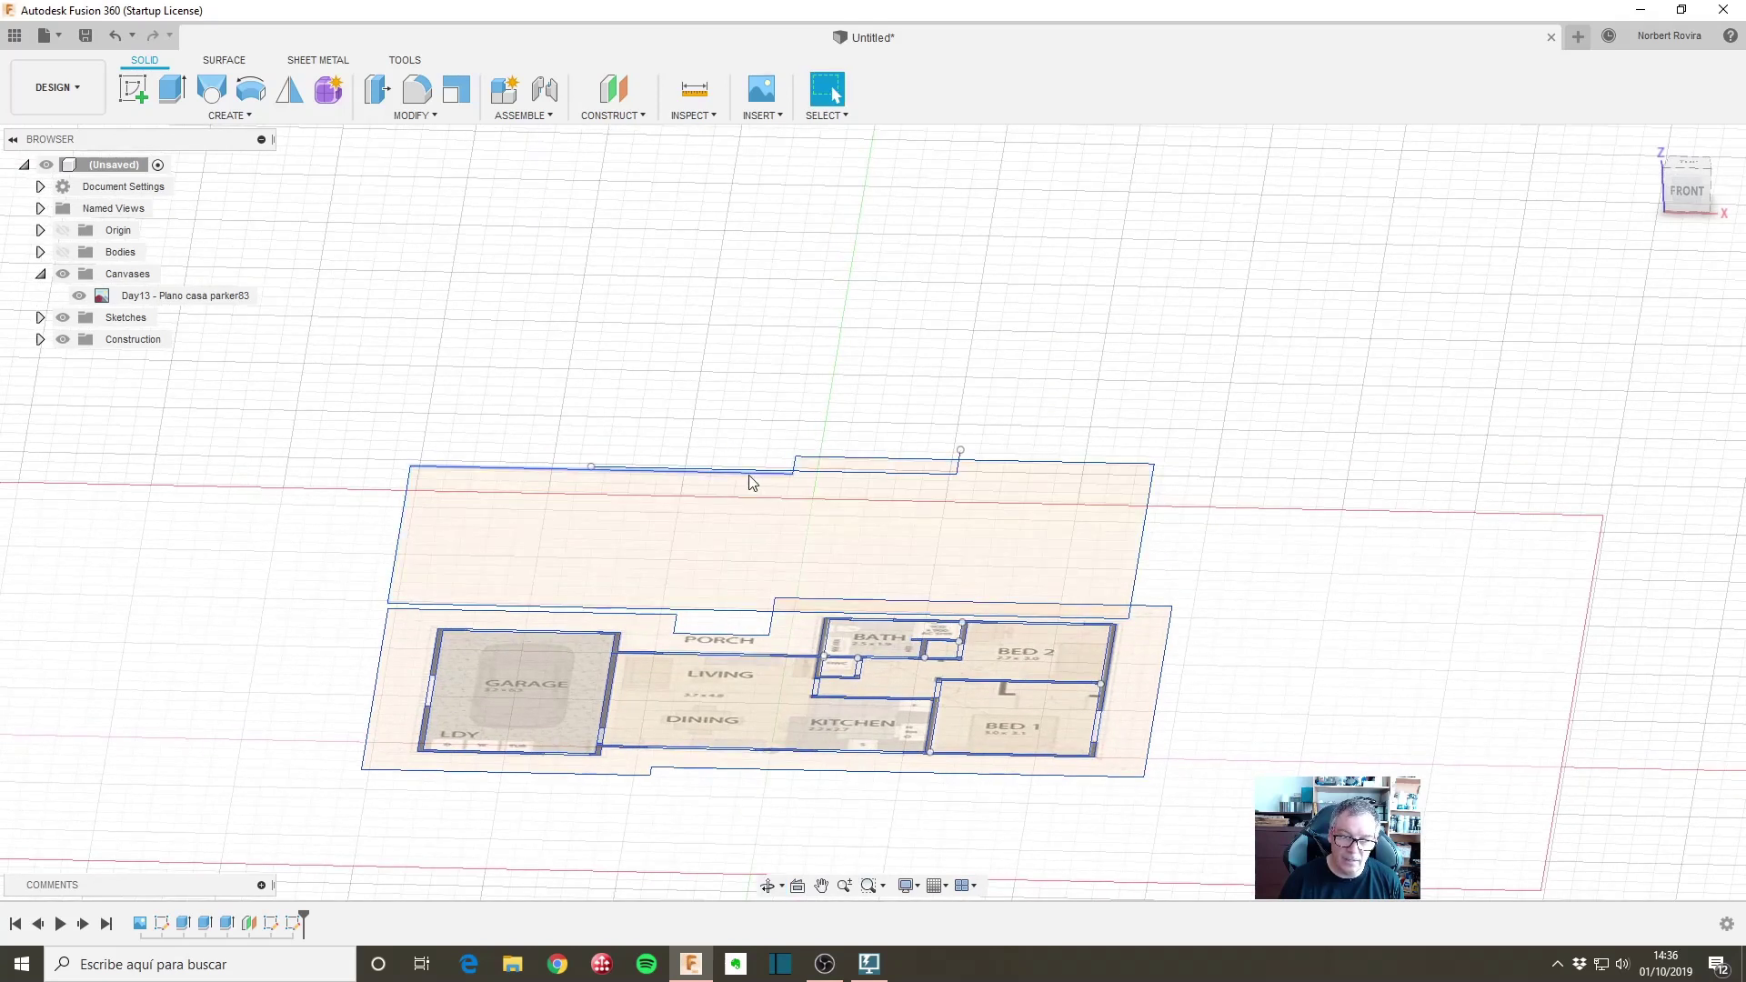
{"action": "mouse_move", "coordinate": [1055, 408]}
{"action": "middle_mouse_down", "text": "shift"}
{"action": "mouse_move", "coordinate": [1088, 351]}
{"action": "mouse_move", "coordinate": [1056, 381]}
{"action": "middle_mouse_up", "text": "shift"}
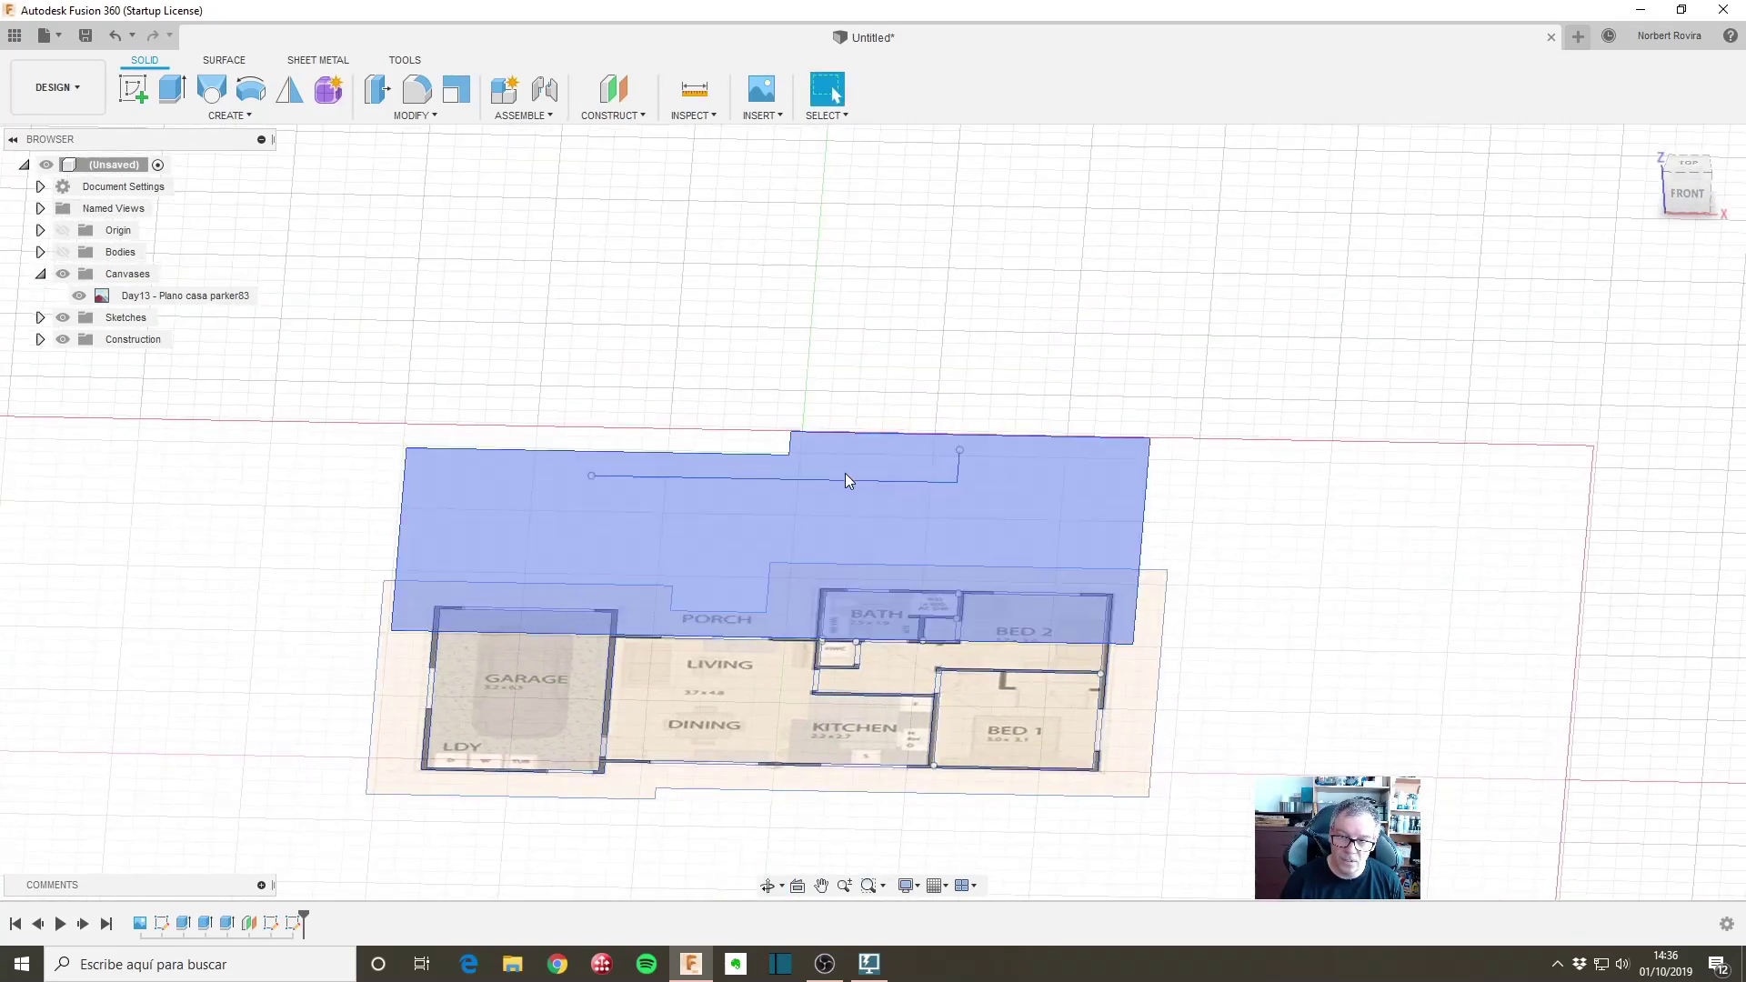
{"action": "middle_click_drag", "start_coordinate": [1074, 566], "coordinate": [817, 603], "text": "shift"}
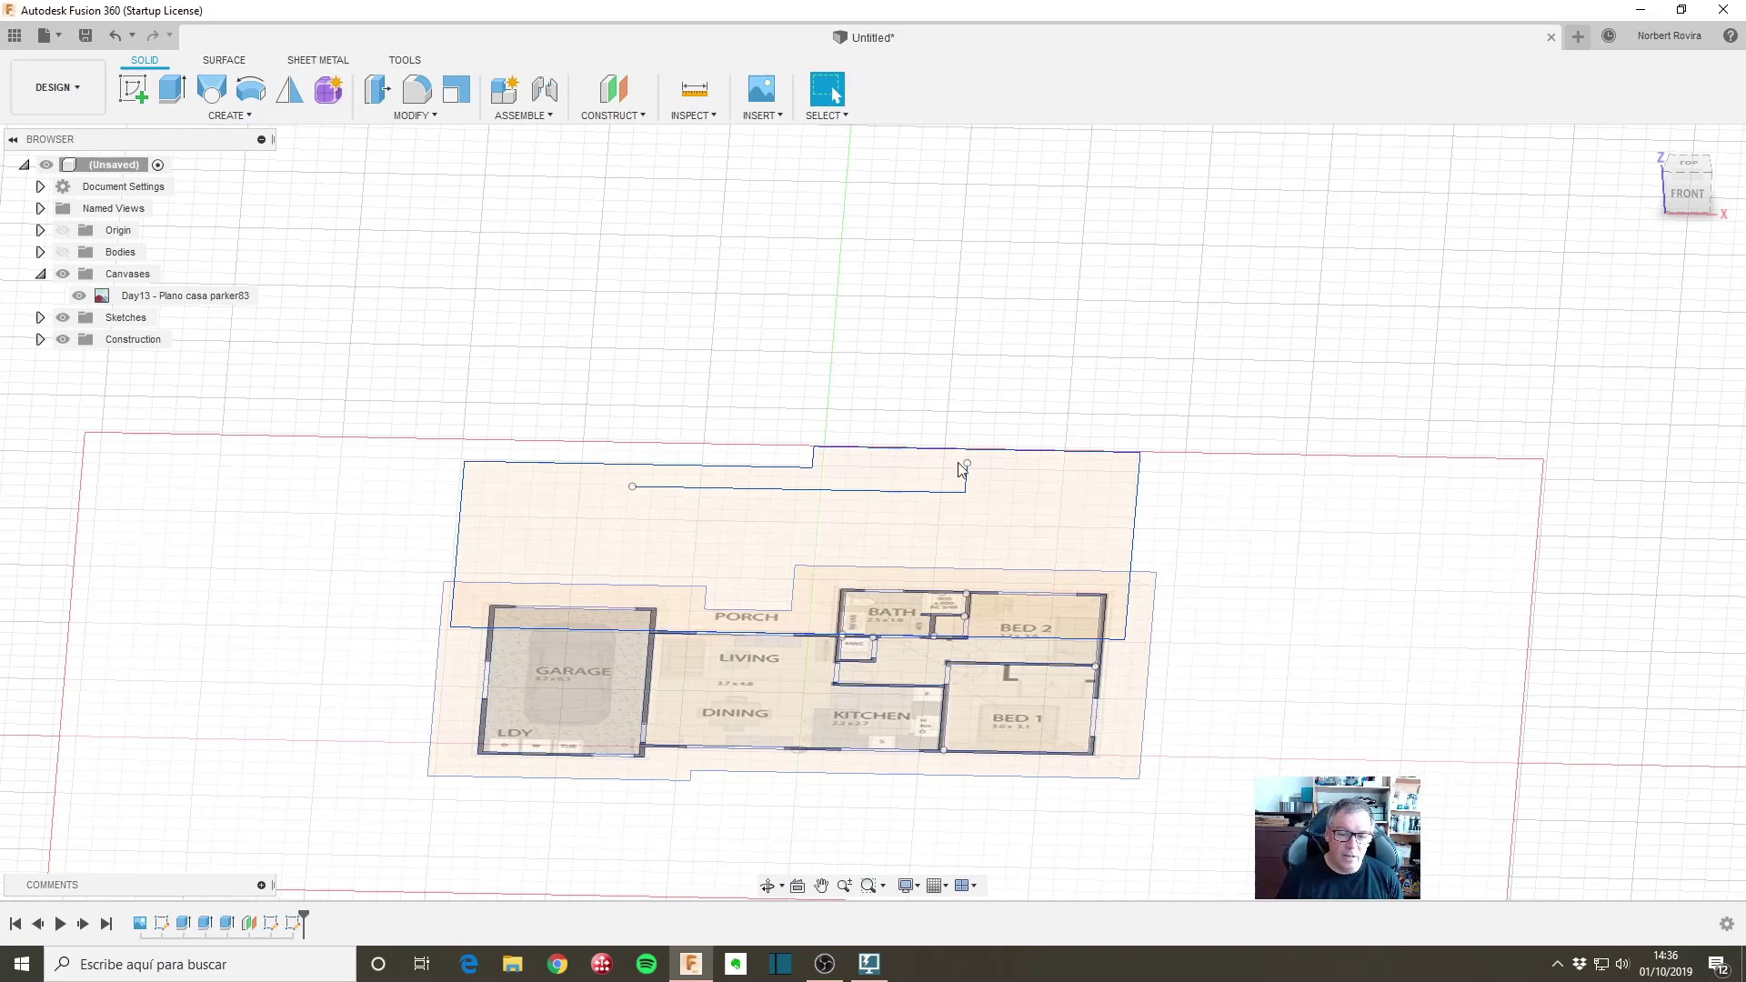
{"action": "mouse_move", "coordinate": [961, 468]}
{"action": "middle_mouse_down", "text": "shift"}
{"action": "mouse_move", "coordinate": [1238, 489]}
{"action": "mouse_move", "coordinate": [1177, 463]}
{"action": "middle_mouse_up", "text": "shift"}
Step: Start a loft with the upper outline as one profile, then cancel it unfinished
{"action": "left_click", "coordinate": [211, 88]}
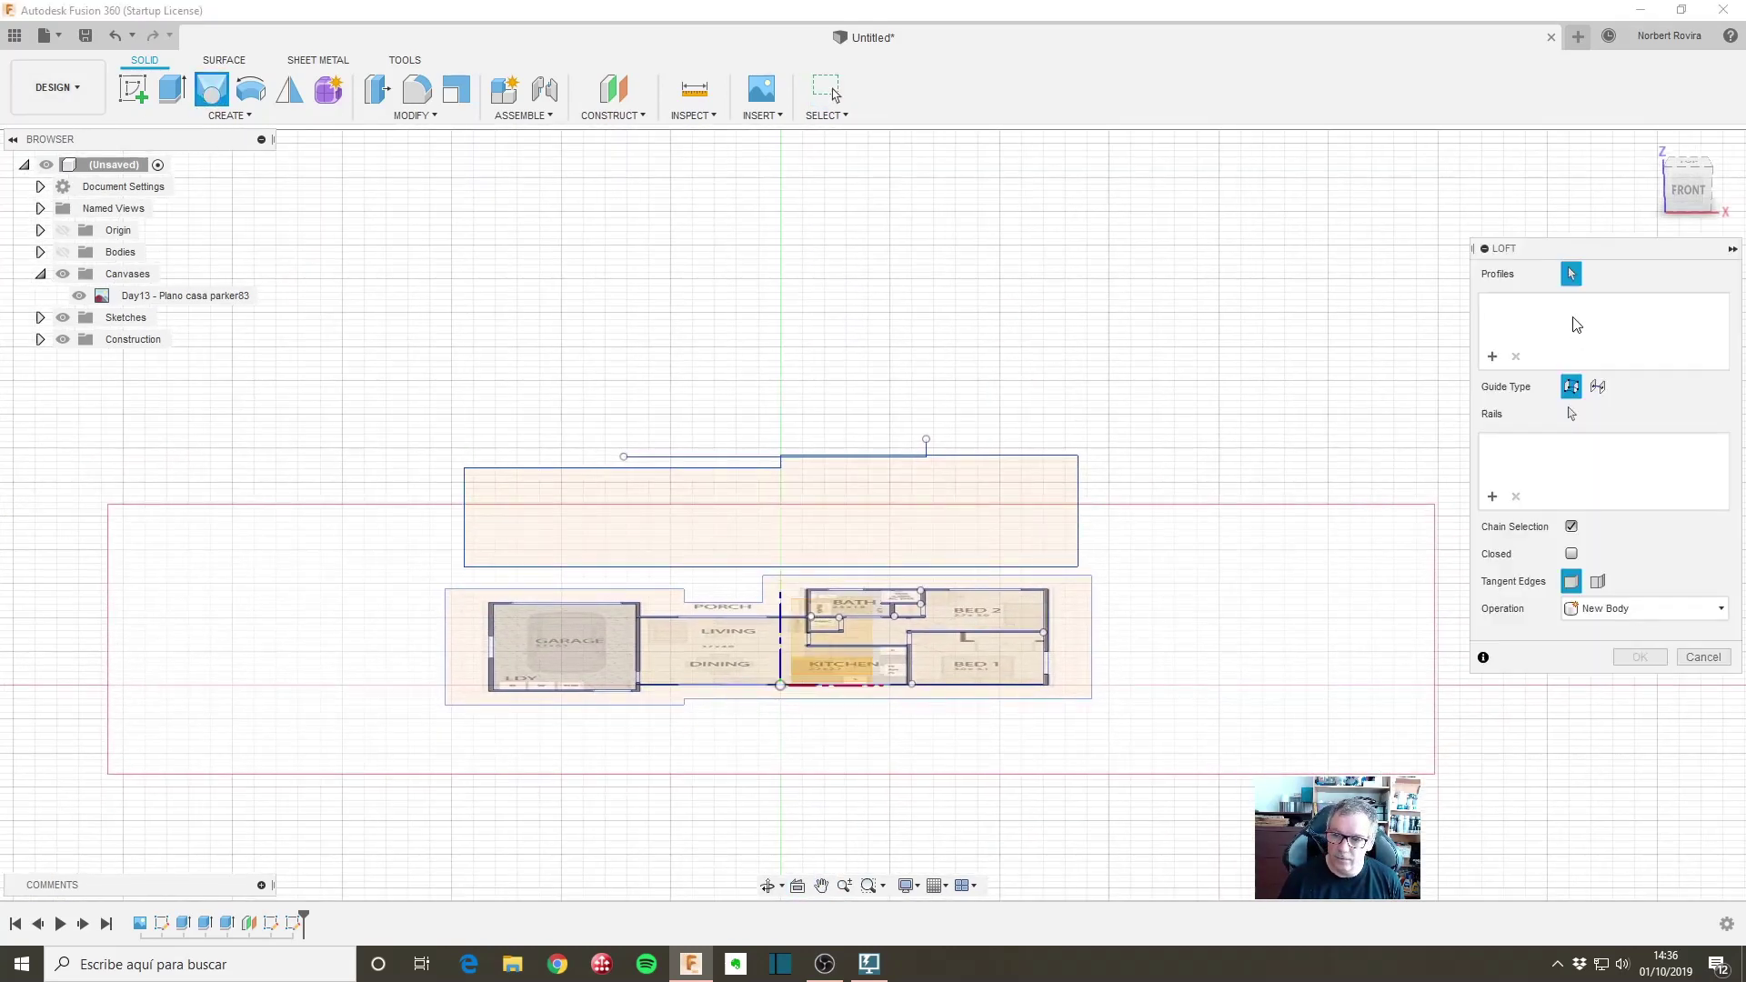
{"action": "left_click", "coordinate": [914, 539]}
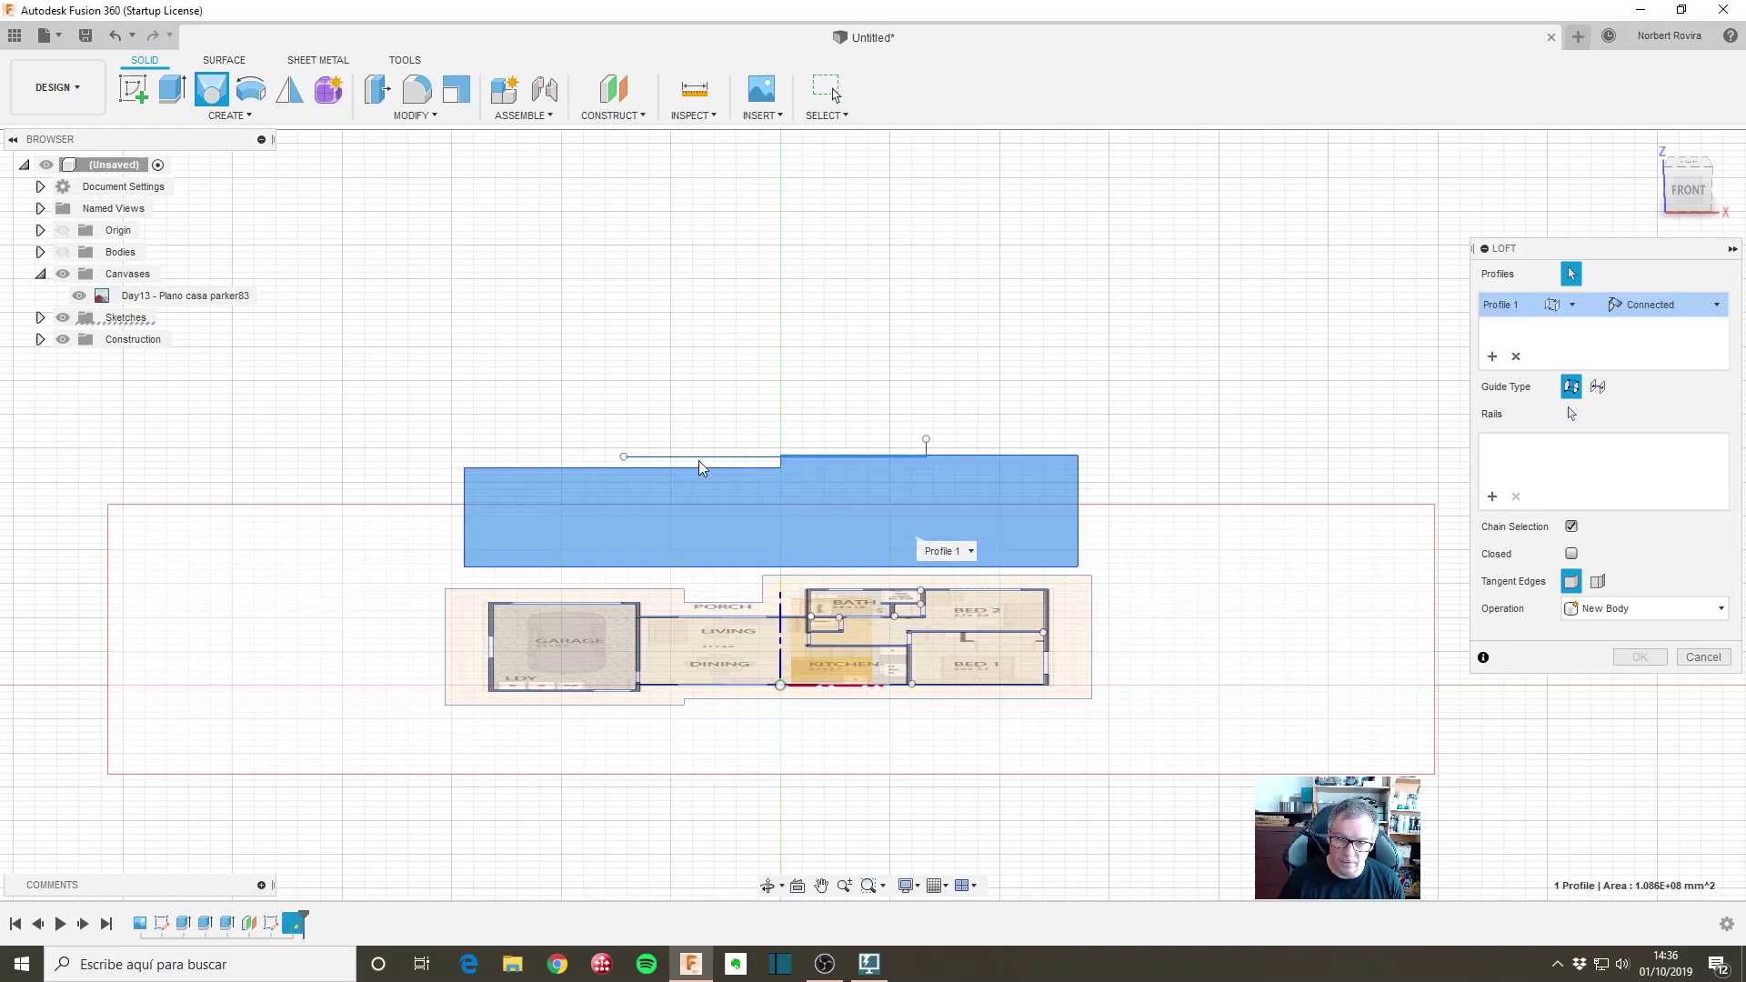
{"action": "middle_click_drag", "start_coordinate": [869, 382], "coordinate": [910, 525], "text": "shift"}
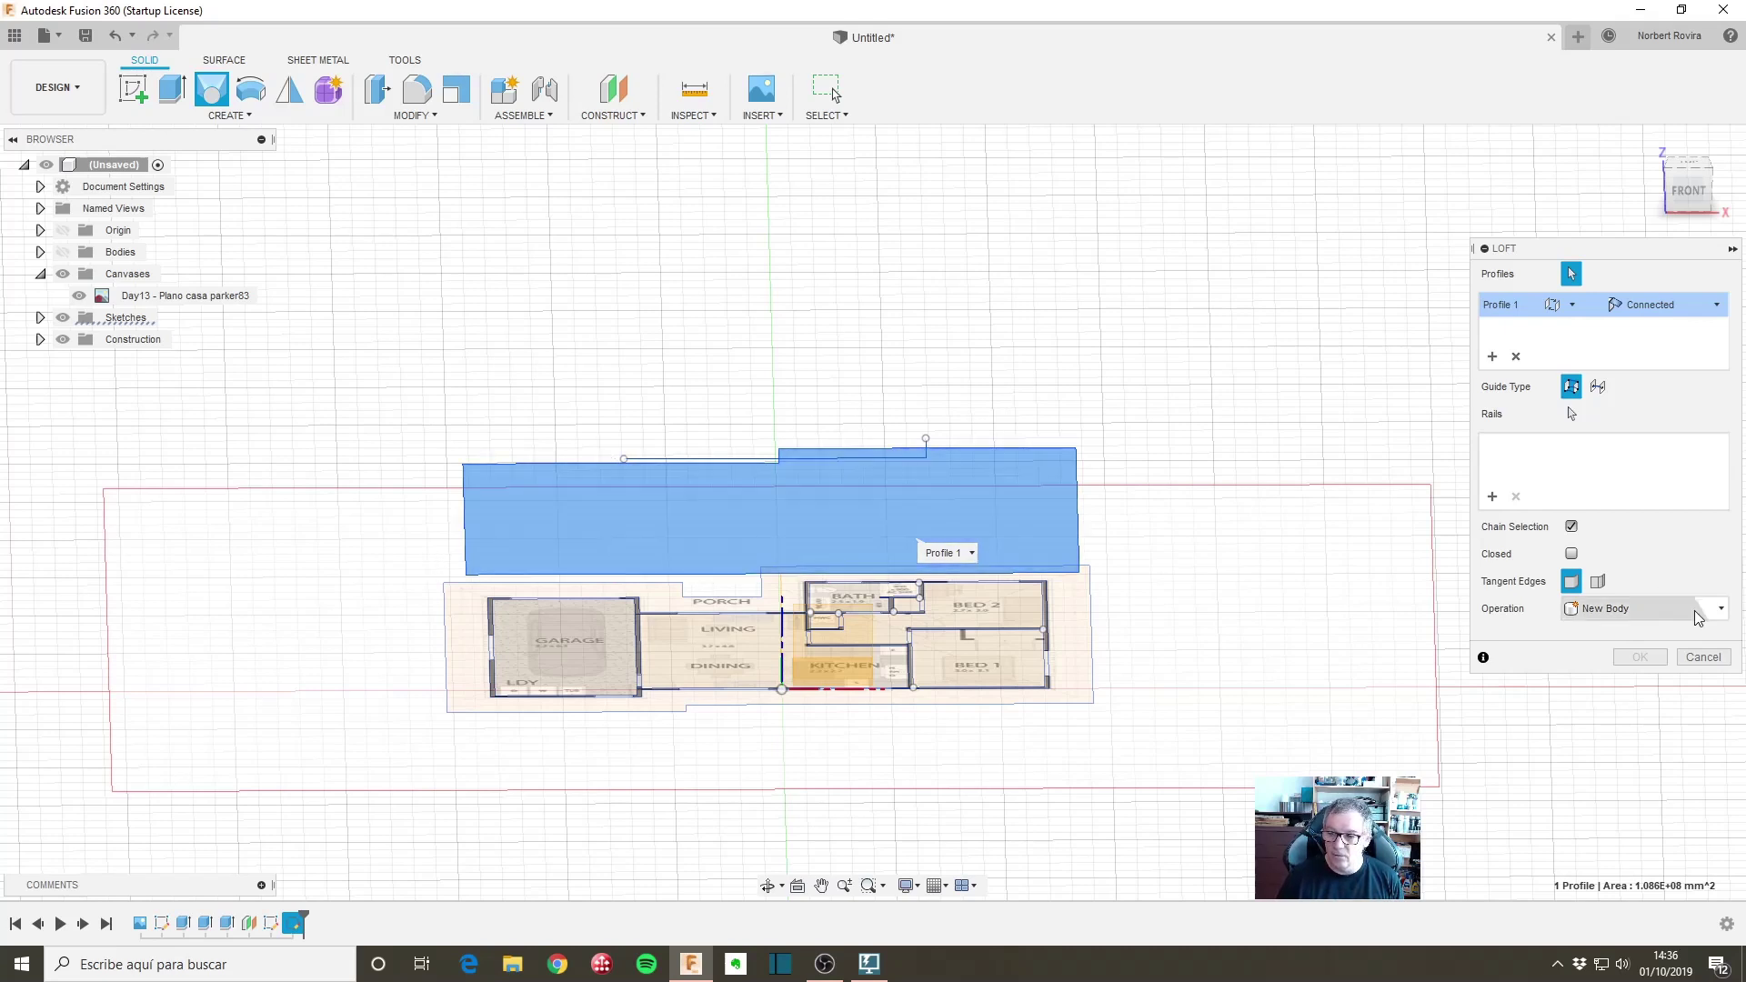
{"action": "left_click", "coordinate": [1703, 656]}
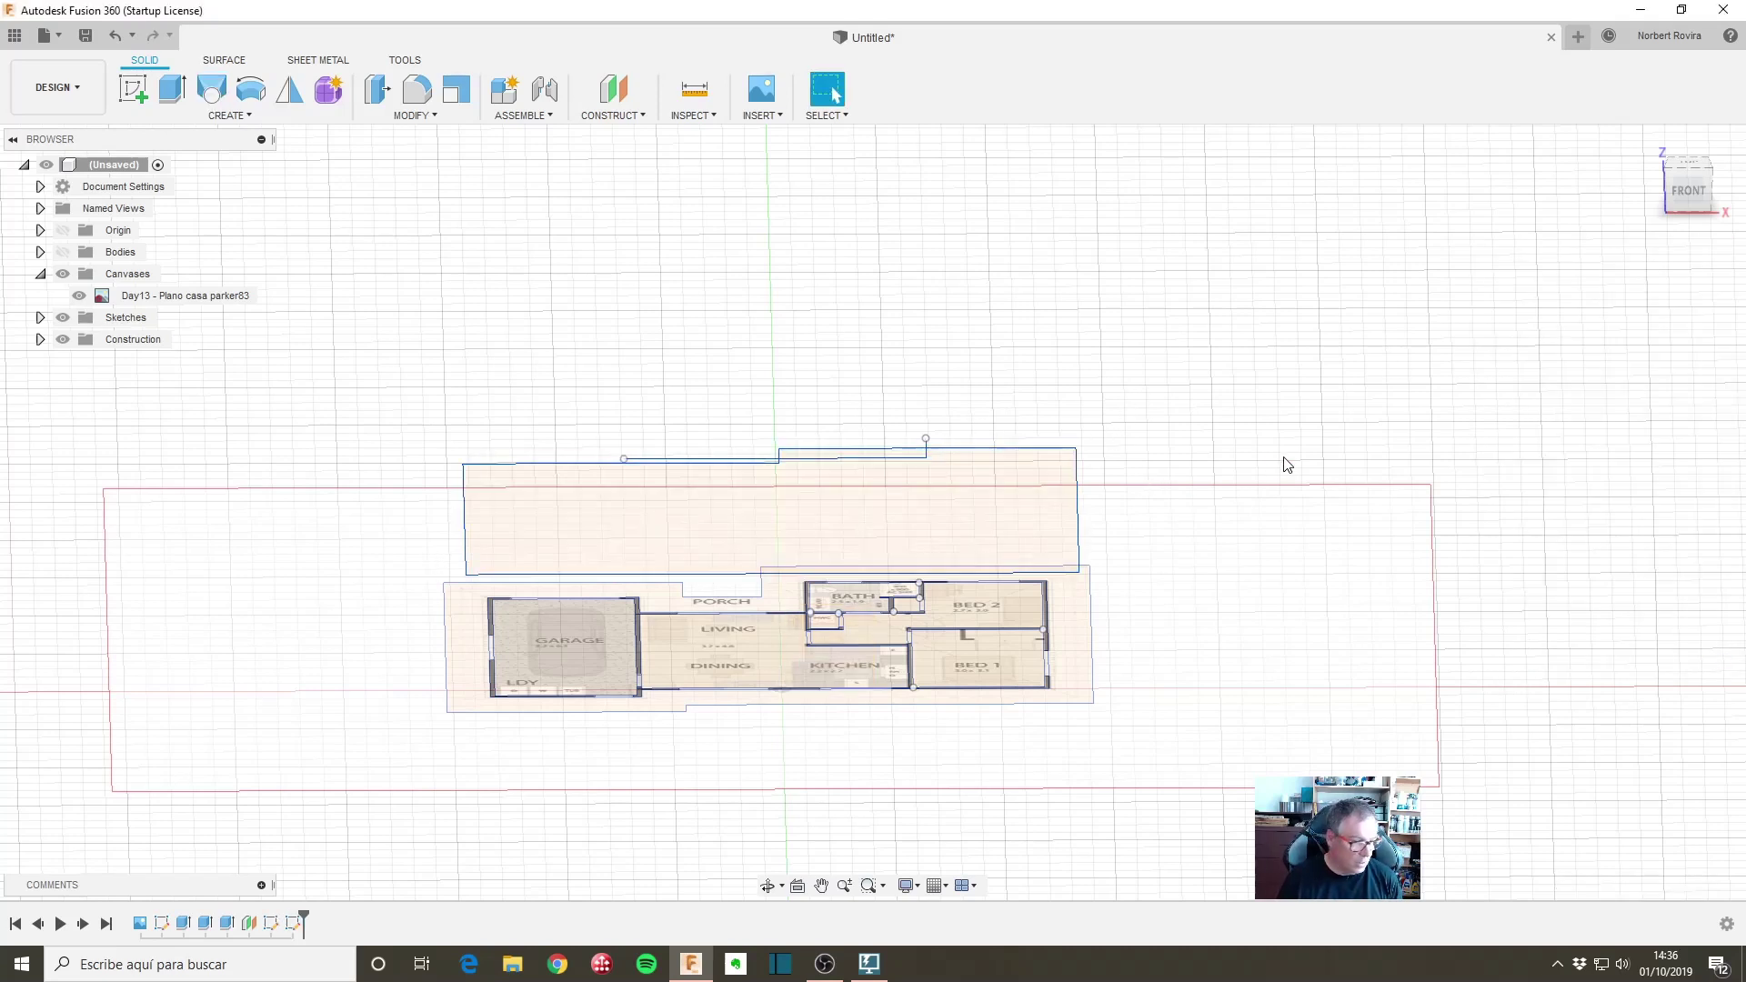
{"action": "middle_click_drag", "start_coordinate": [1295, 473], "coordinate": [1285, 455], "text": "shift"}
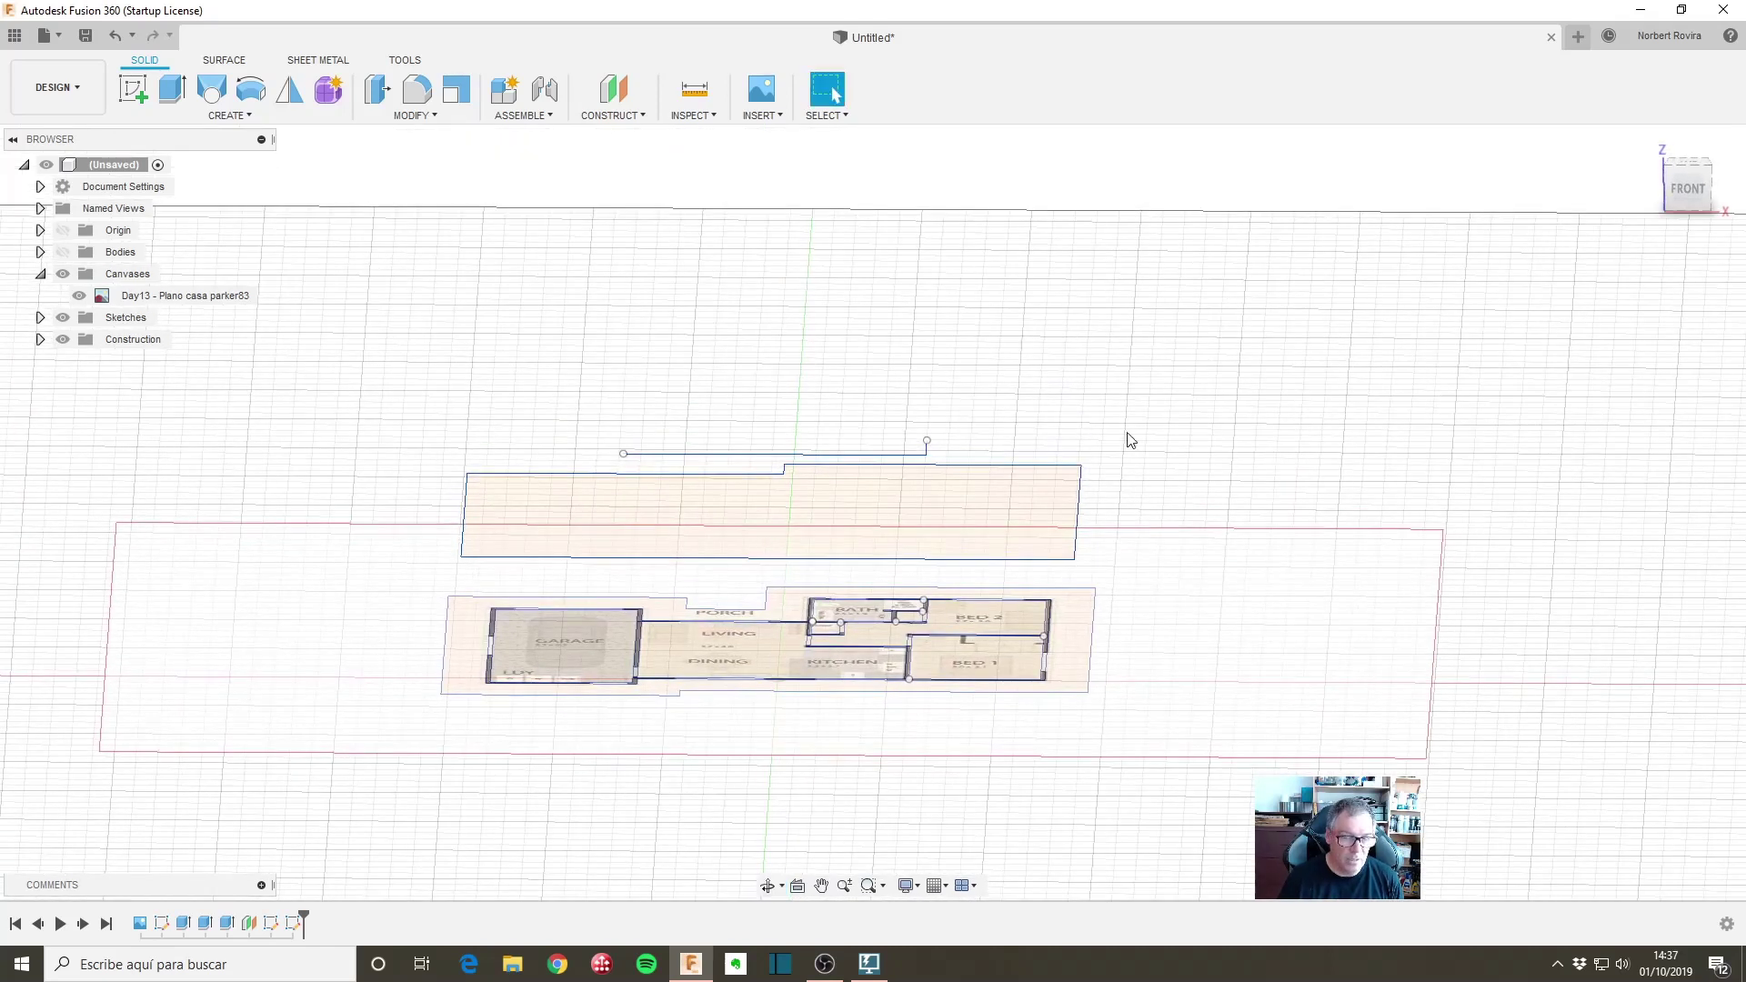
{"action": "middle_click_drag", "start_coordinate": [957, 430], "coordinate": [916, 438], "text": "shift"}
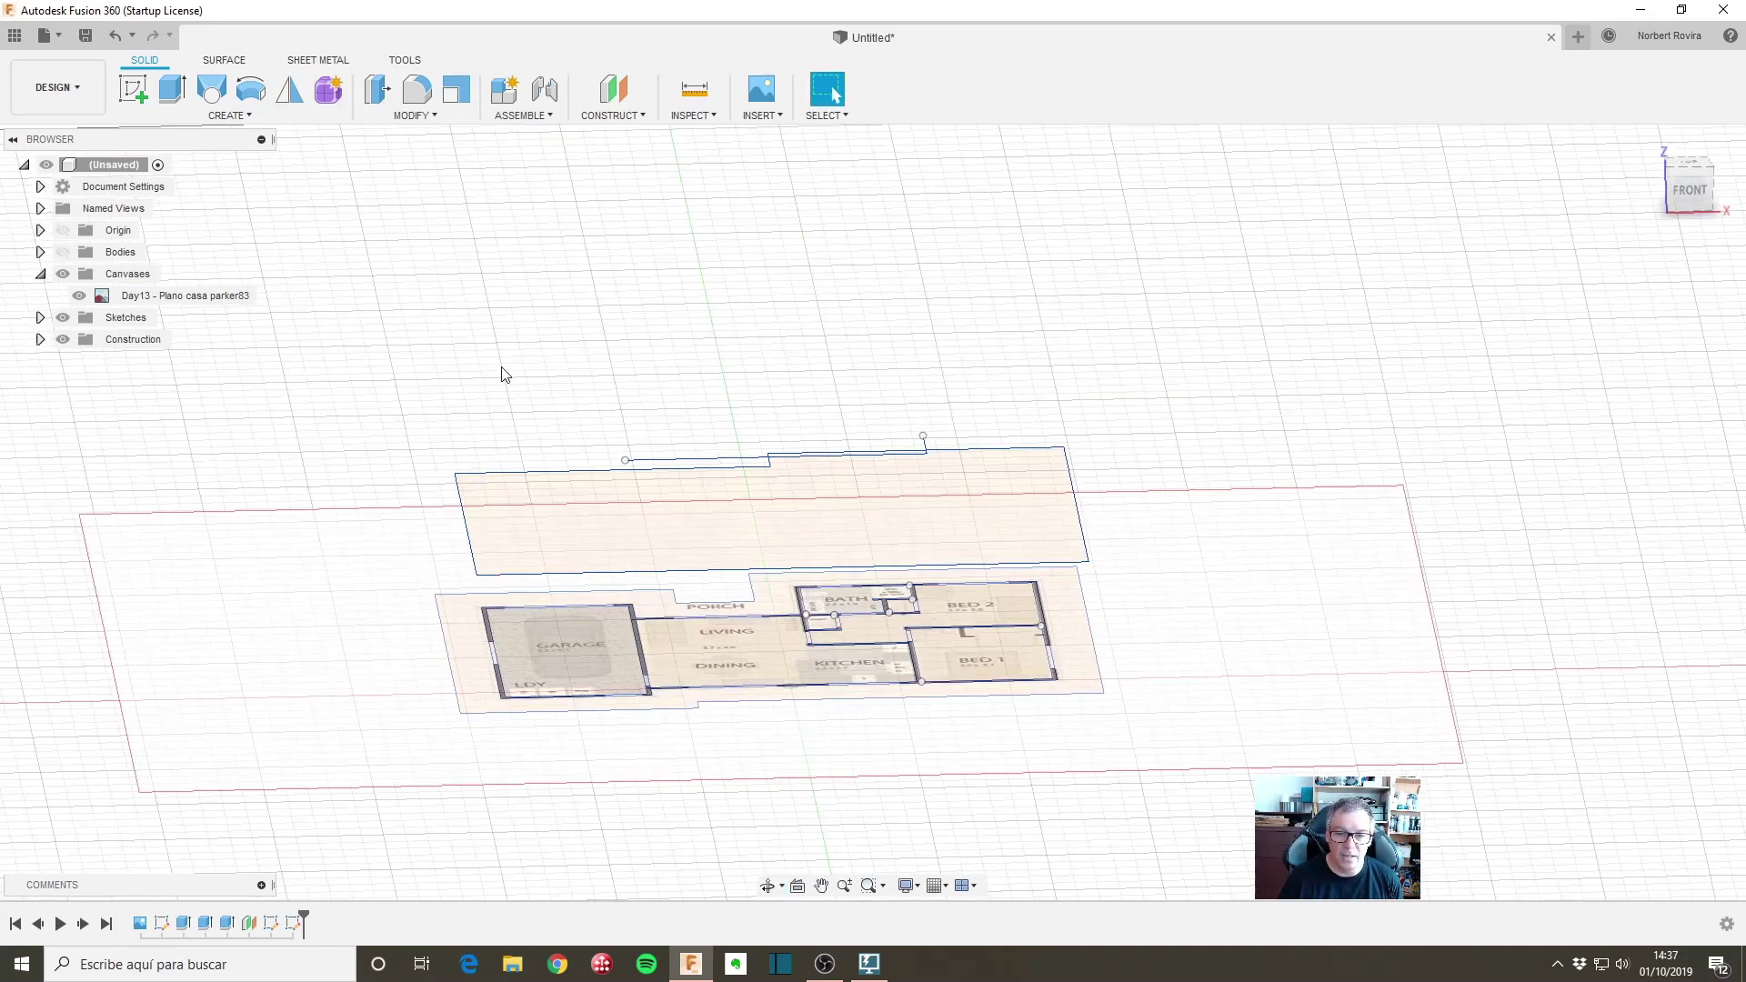
Step: On the Surface tab, loft the garage-end roof plane from the end edge to the ridge point
{"action": "left_click", "coordinate": [224, 61]}
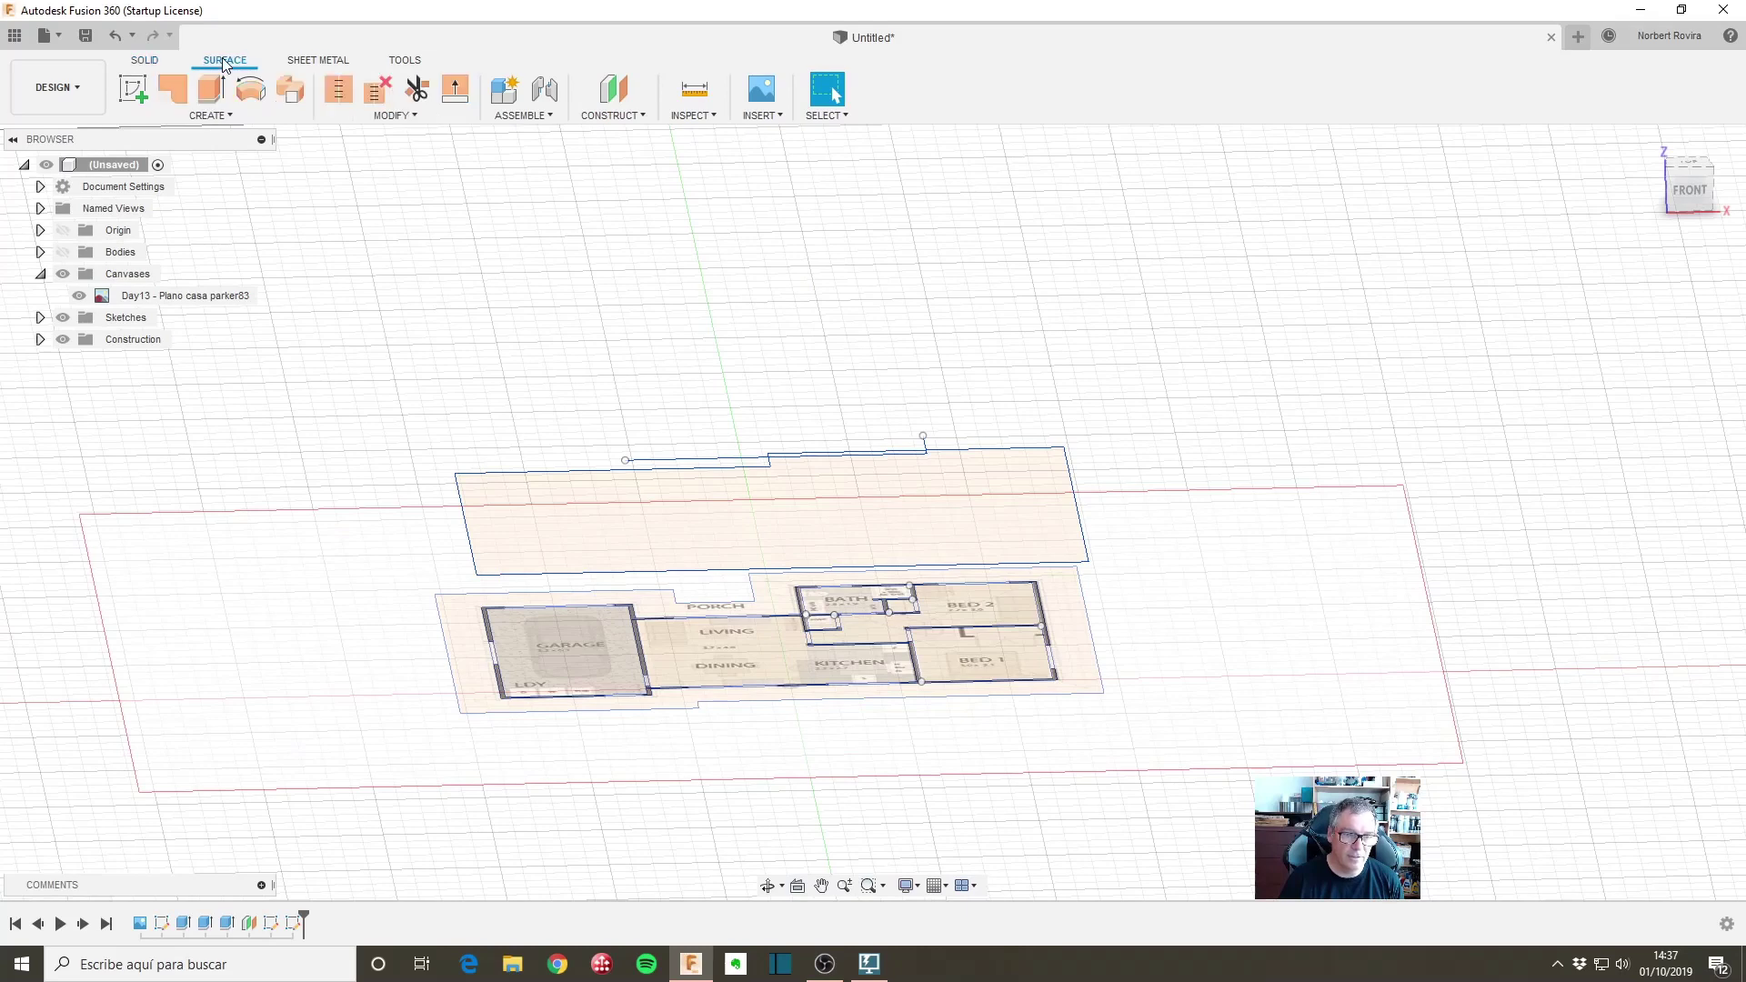
{"action": "left_click", "coordinate": [229, 115]}
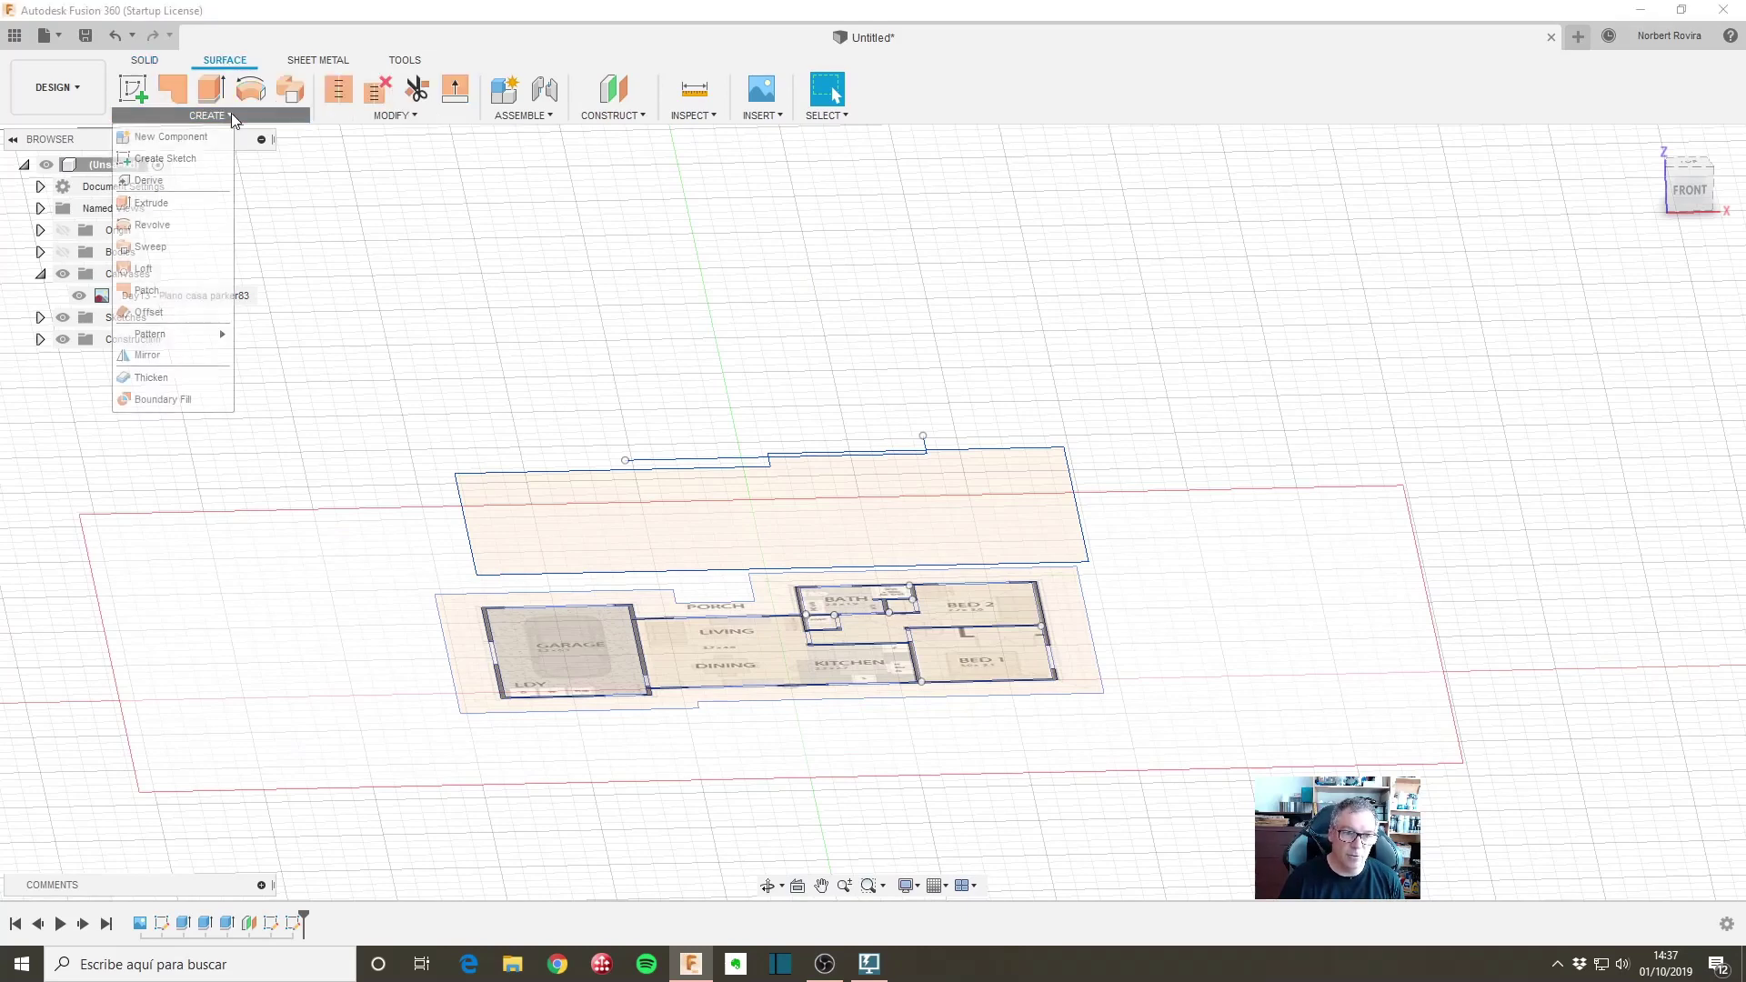
{"action": "left_click", "coordinate": [145, 268]}
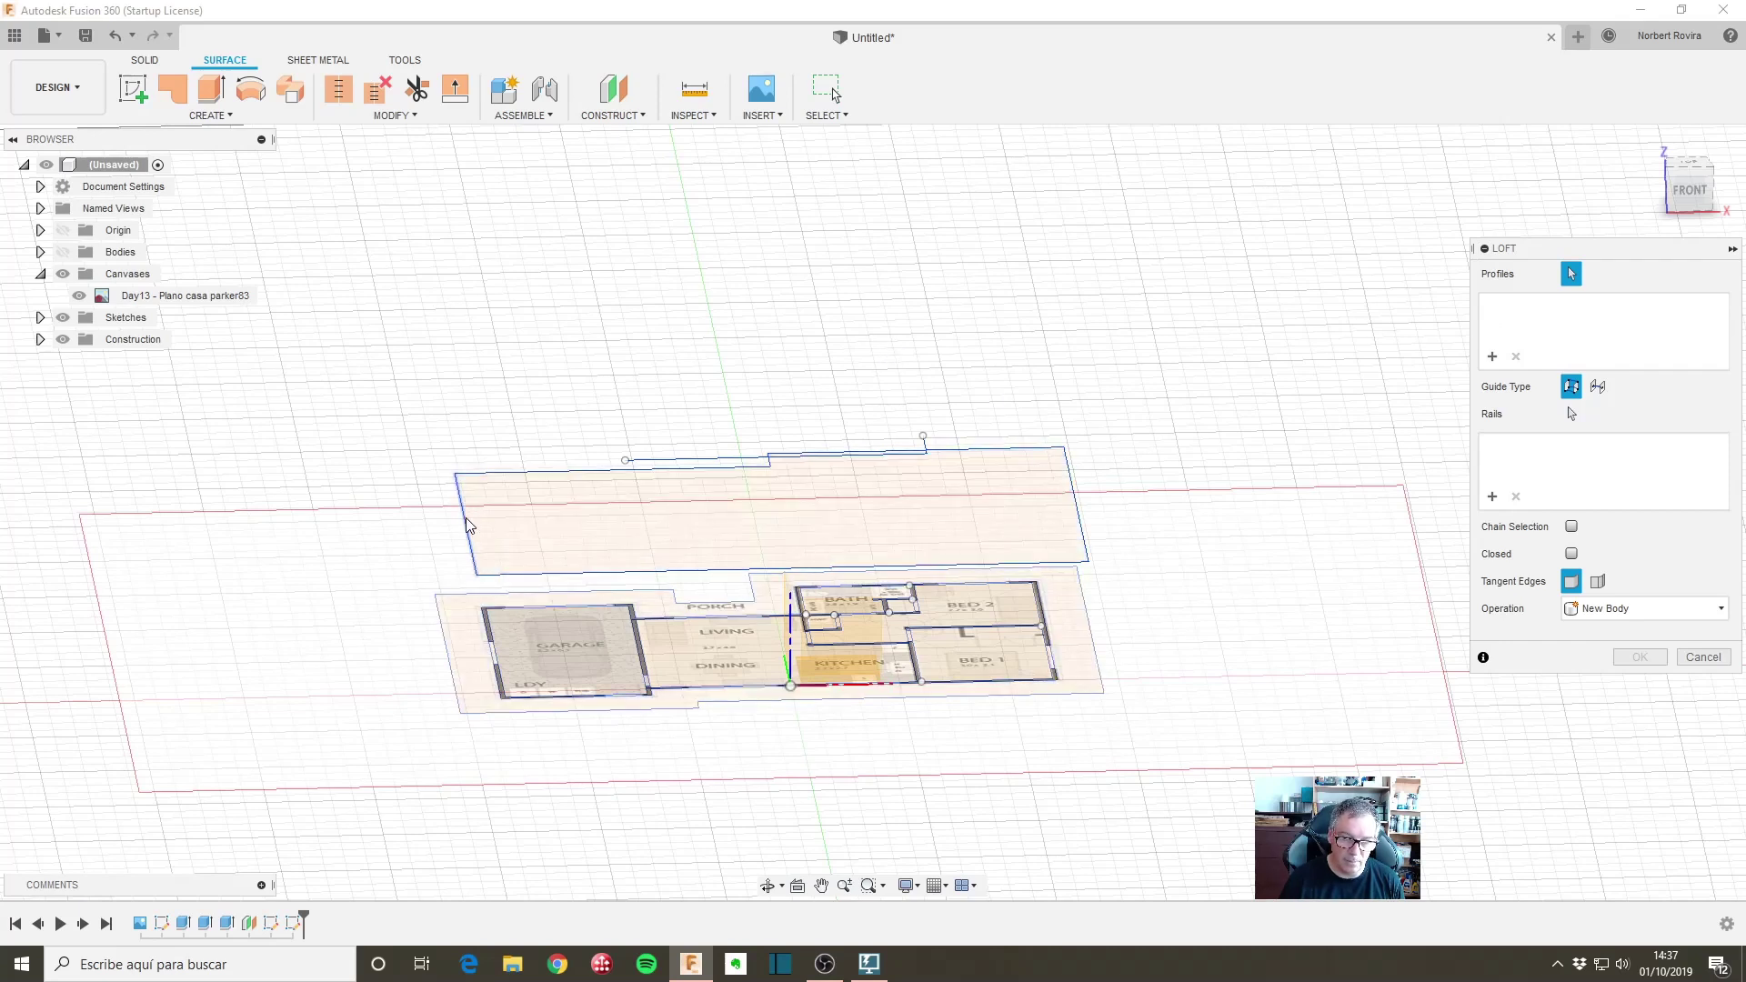
{"action": "left_click", "coordinate": [467, 528]}
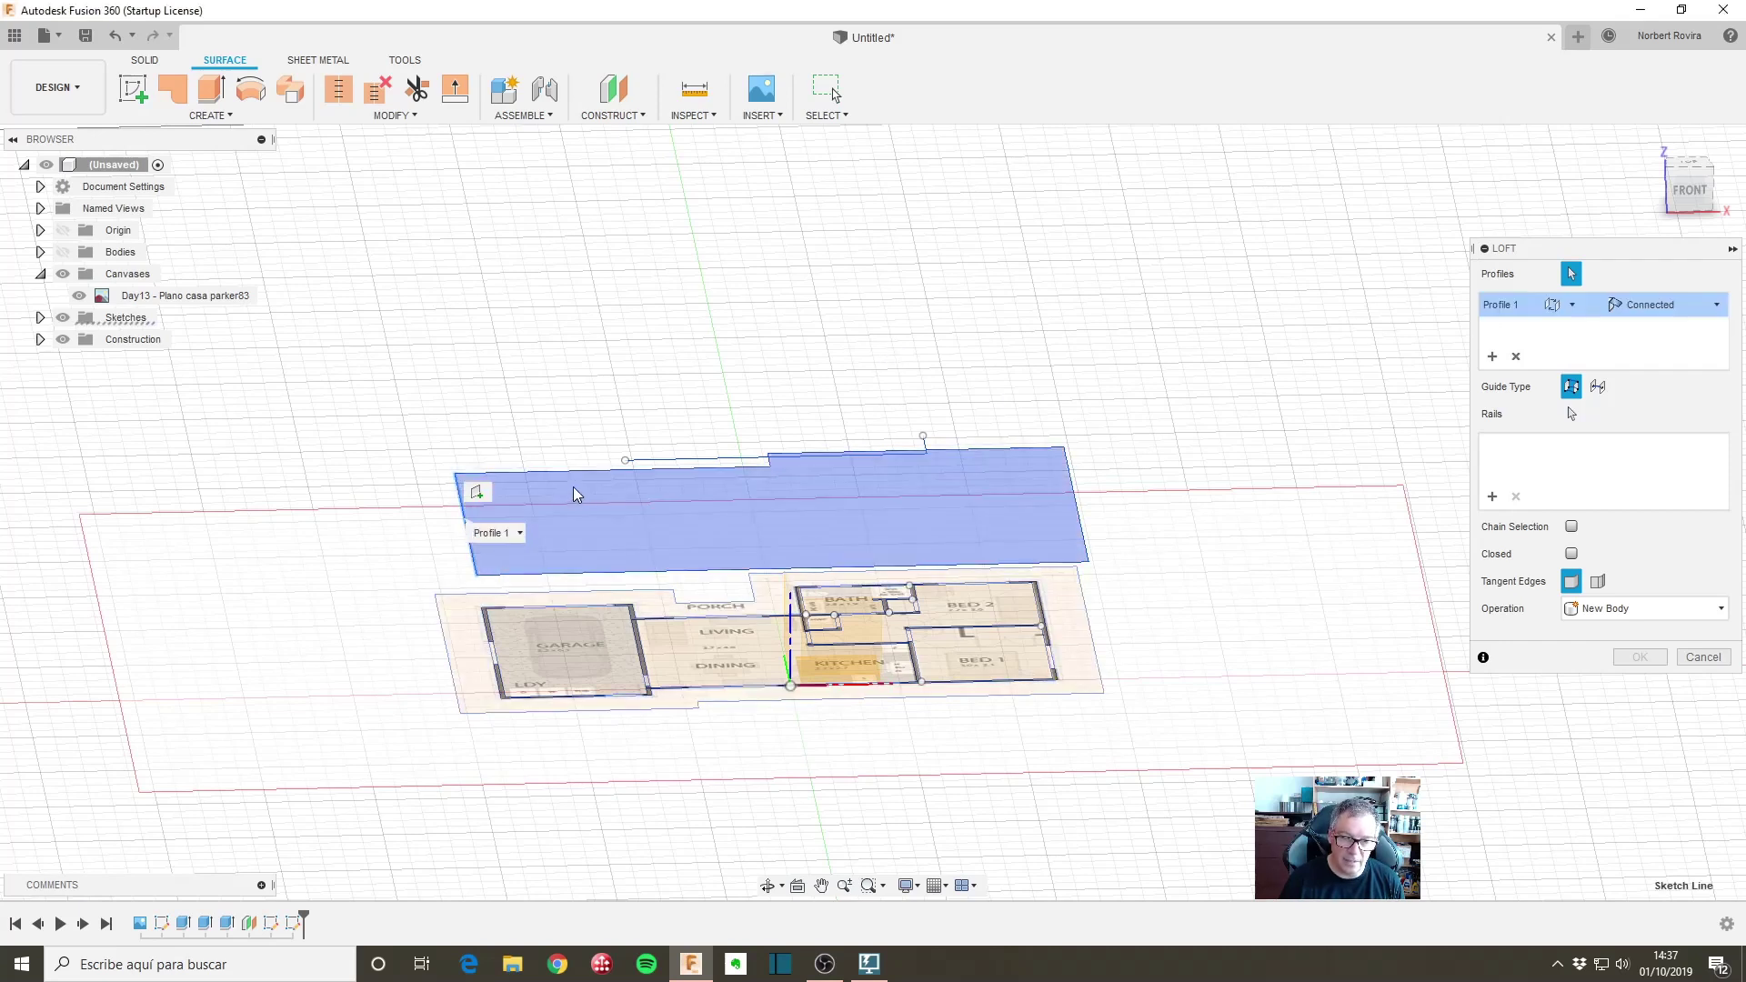
{"action": "left_click", "coordinate": [625, 465]}
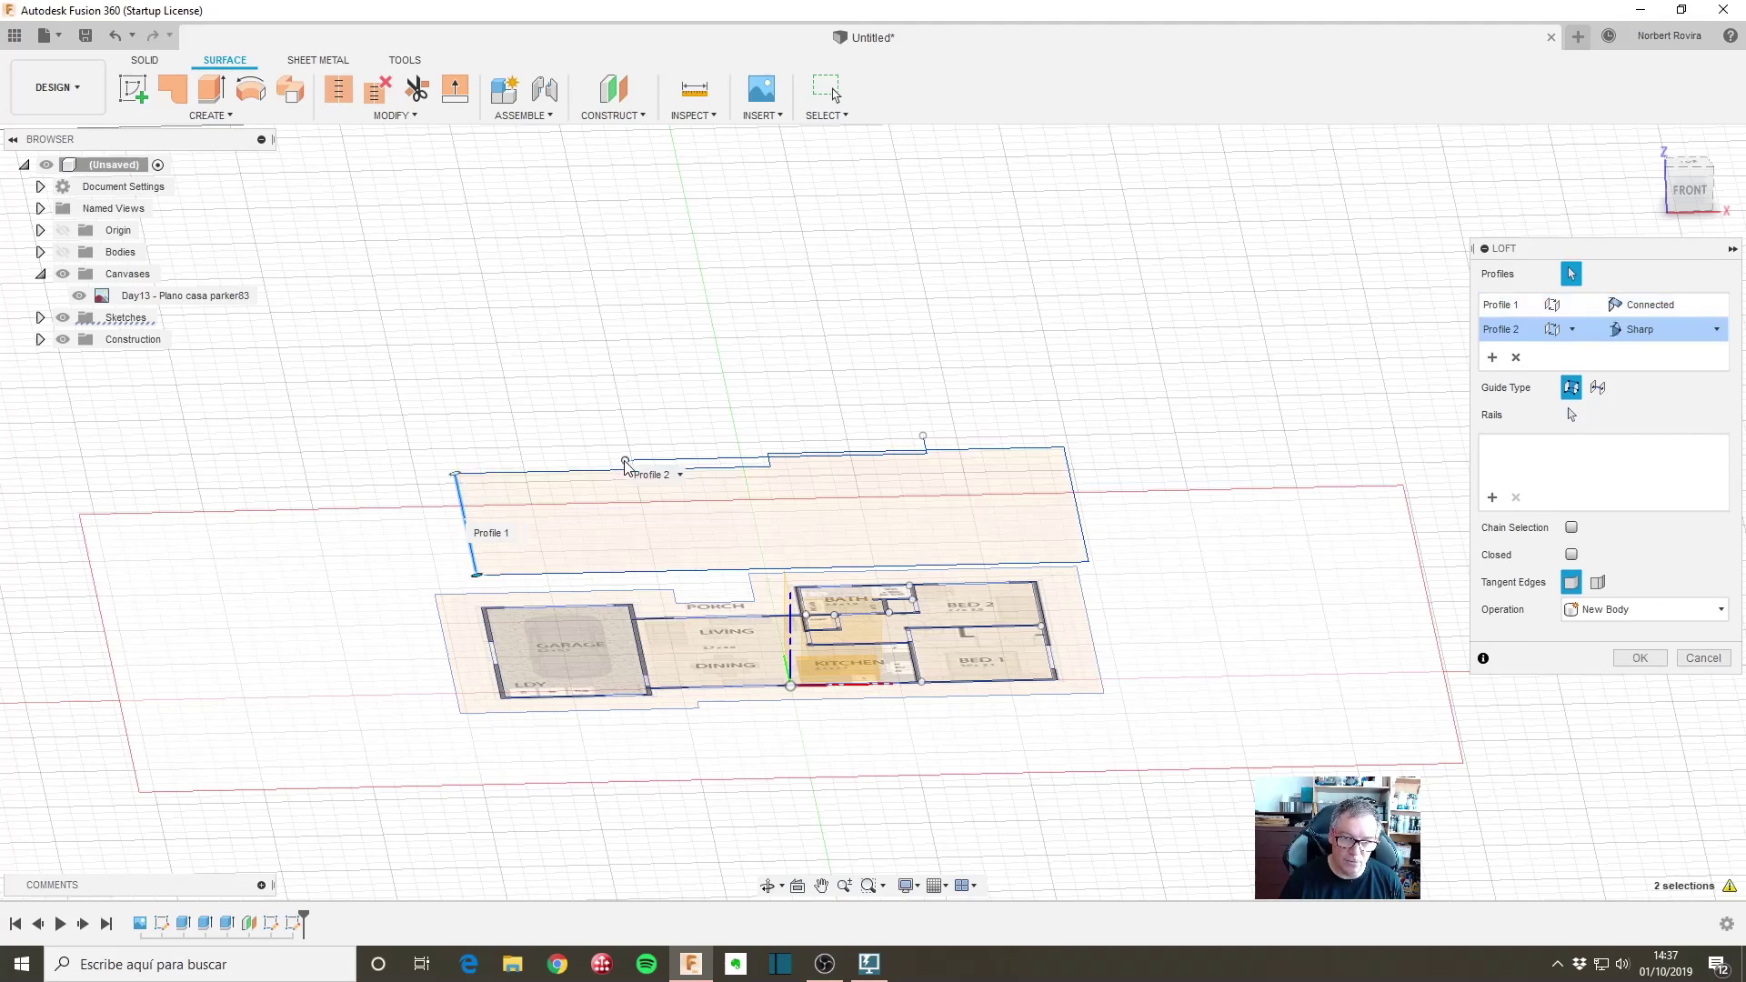
{"action": "middle_click_drag", "start_coordinate": [1087, 473], "coordinate": [1153, 462], "text": "shift"}
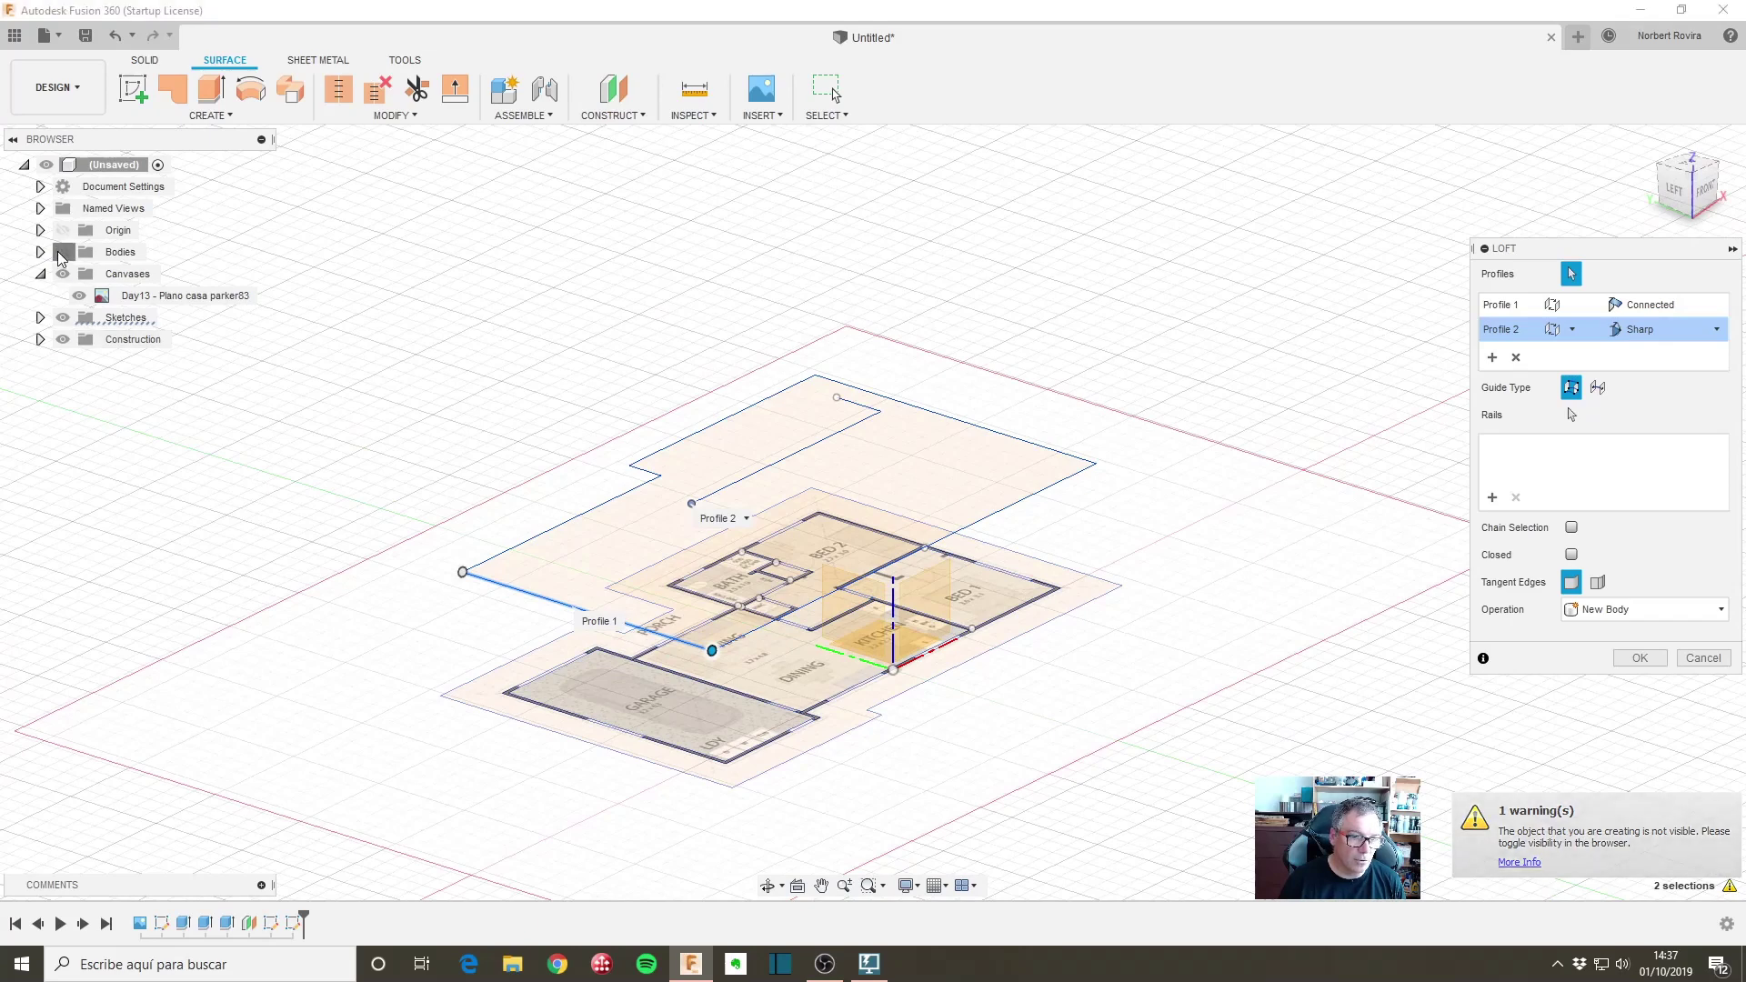
{"action": "scroll", "coordinate": [618, 537], "scroll_direction": "down", "scroll_amount": 1}
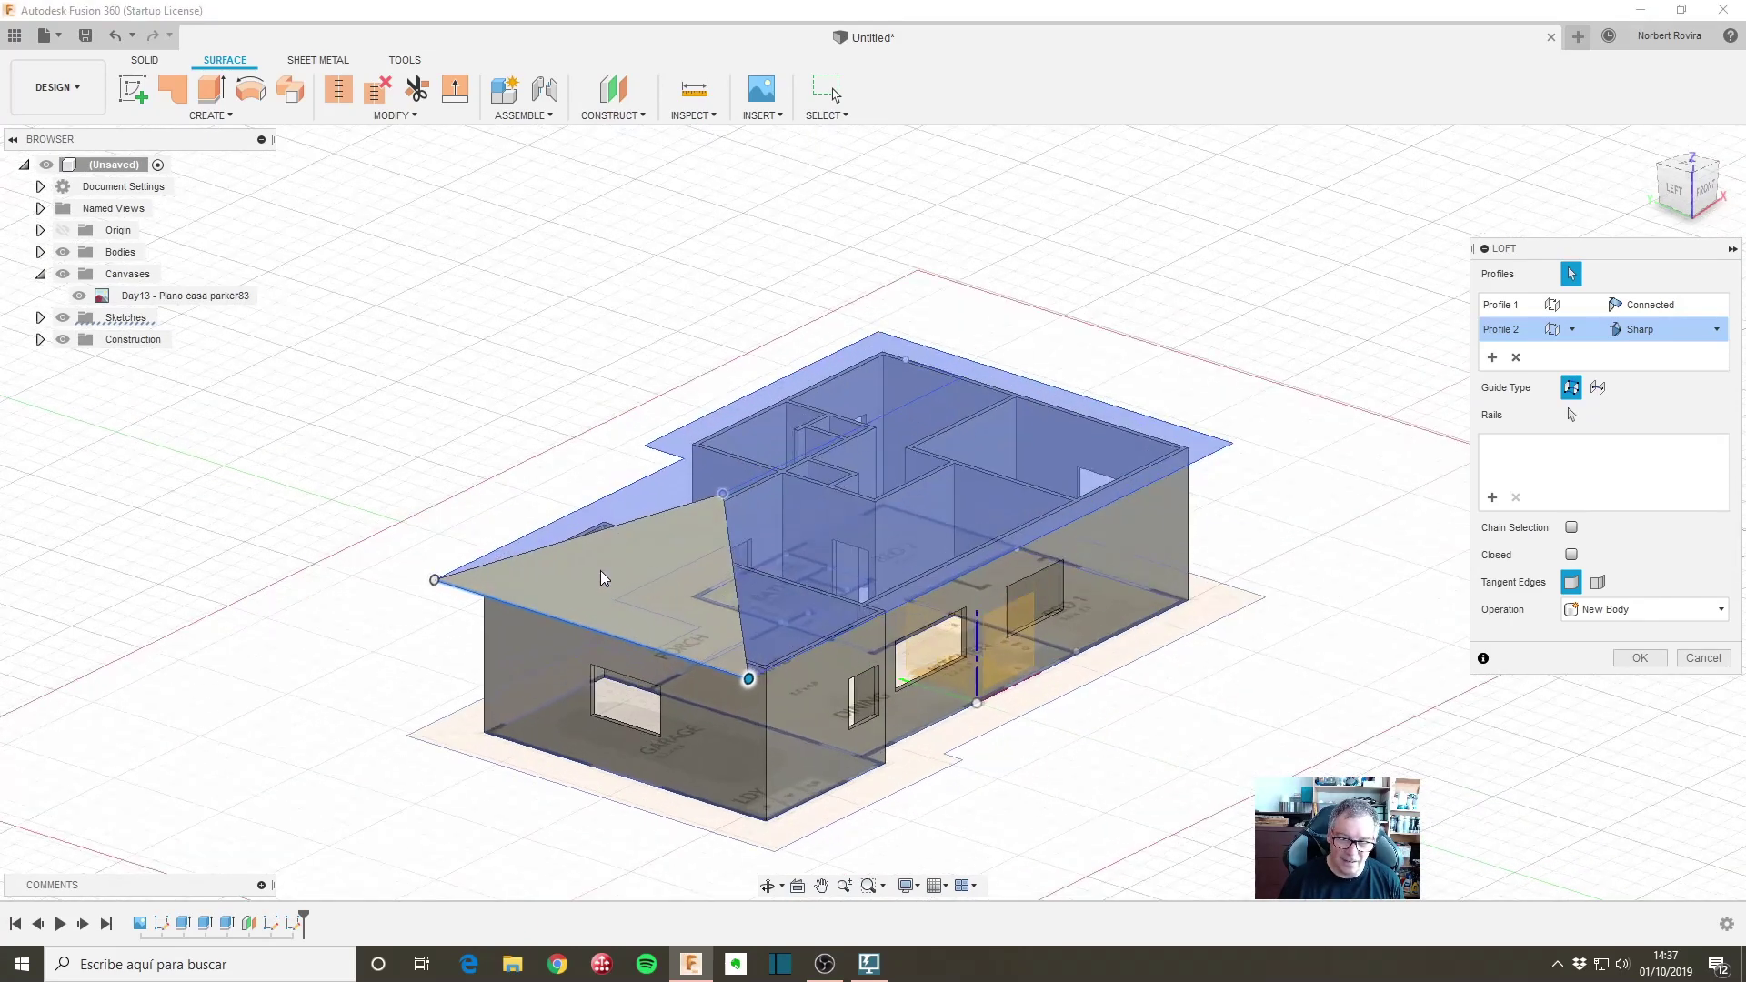
{"action": "scroll", "coordinate": [597, 577], "scroll_direction": "up", "scroll_amount": 2}
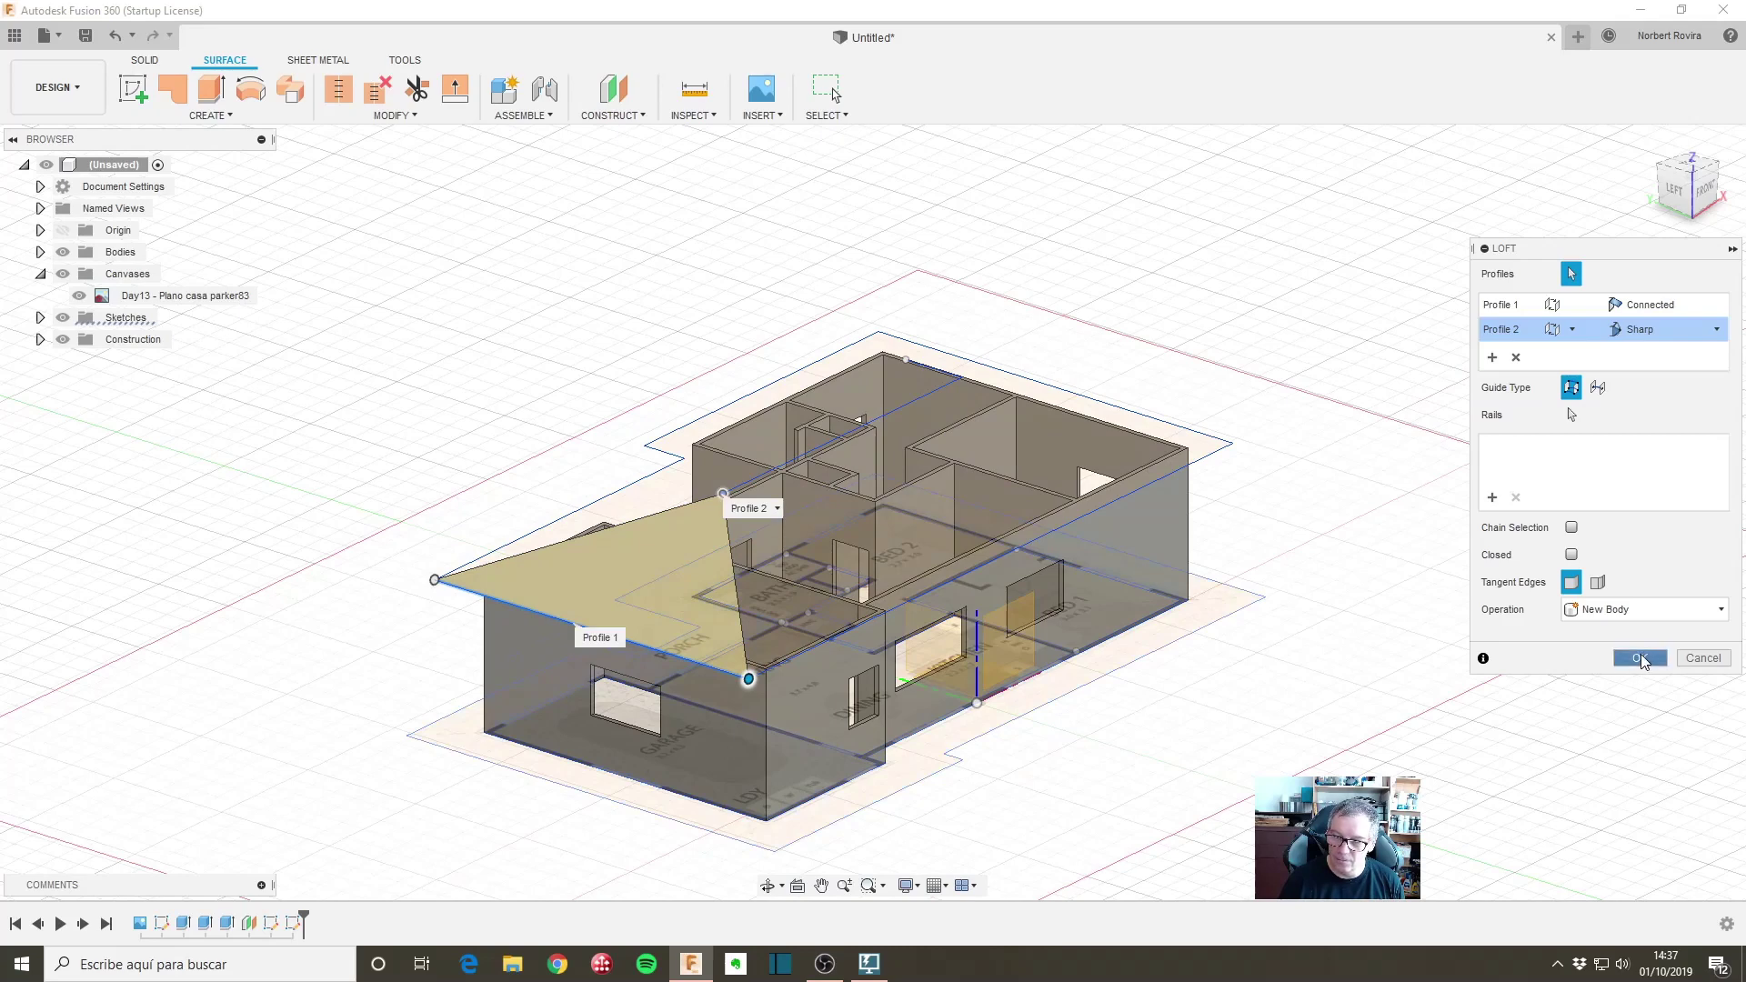
{"action": "left_click", "coordinate": [1640, 653]}
{"action": "middle_click_drag", "start_coordinate": [1600, 664], "coordinate": [1219, 657], "text": "shift"}
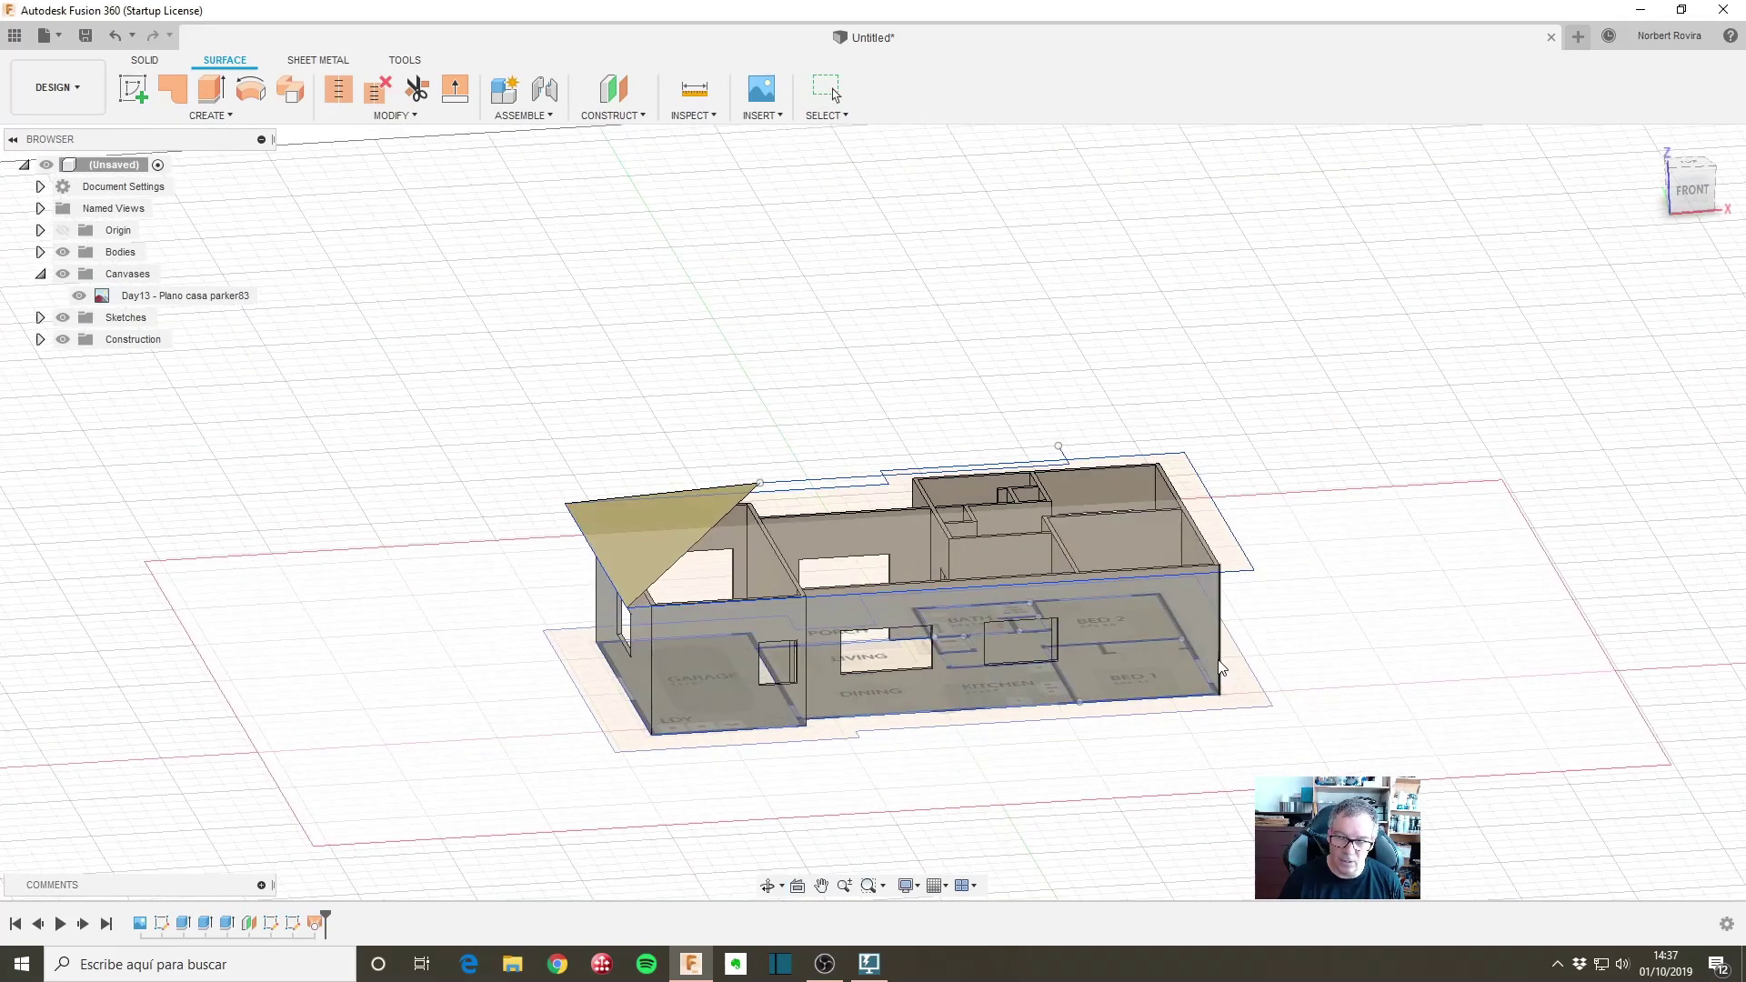
Step: Loft the front roof slope from the long front eave line up to the ridge line
{"action": "left_click", "coordinate": [231, 116]}
{"action": "left_click", "coordinate": [193, 267]}
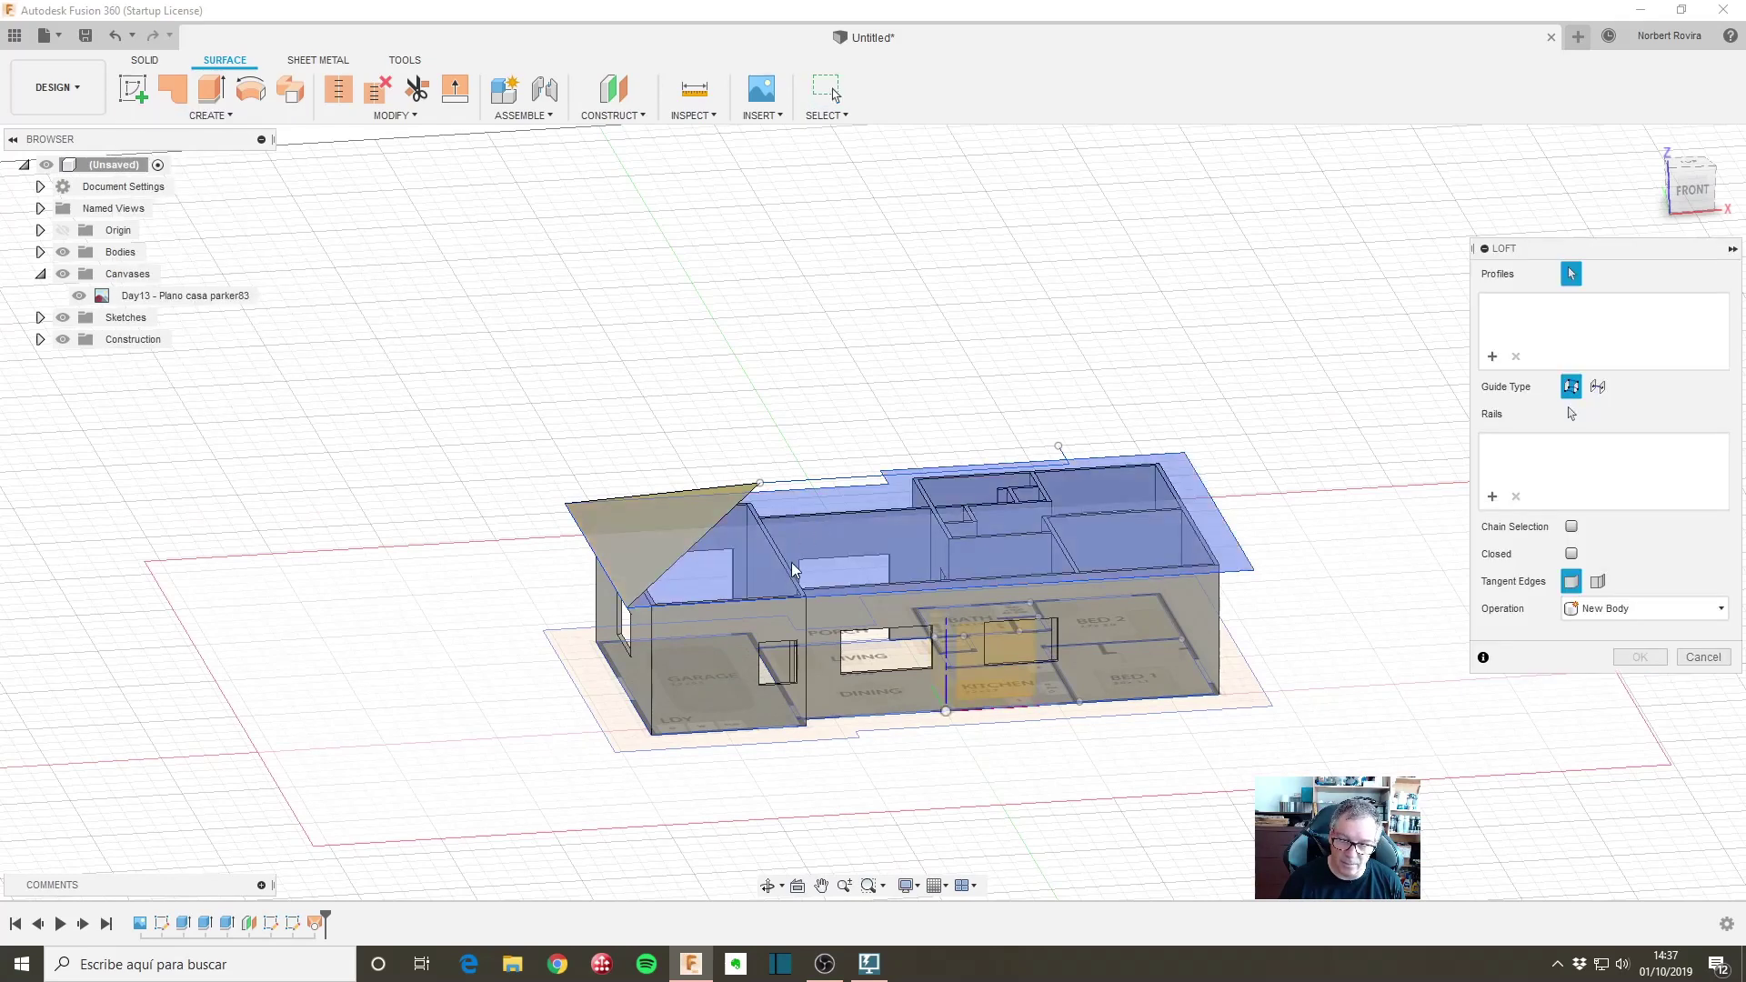
{"action": "left_click", "coordinate": [870, 599]}
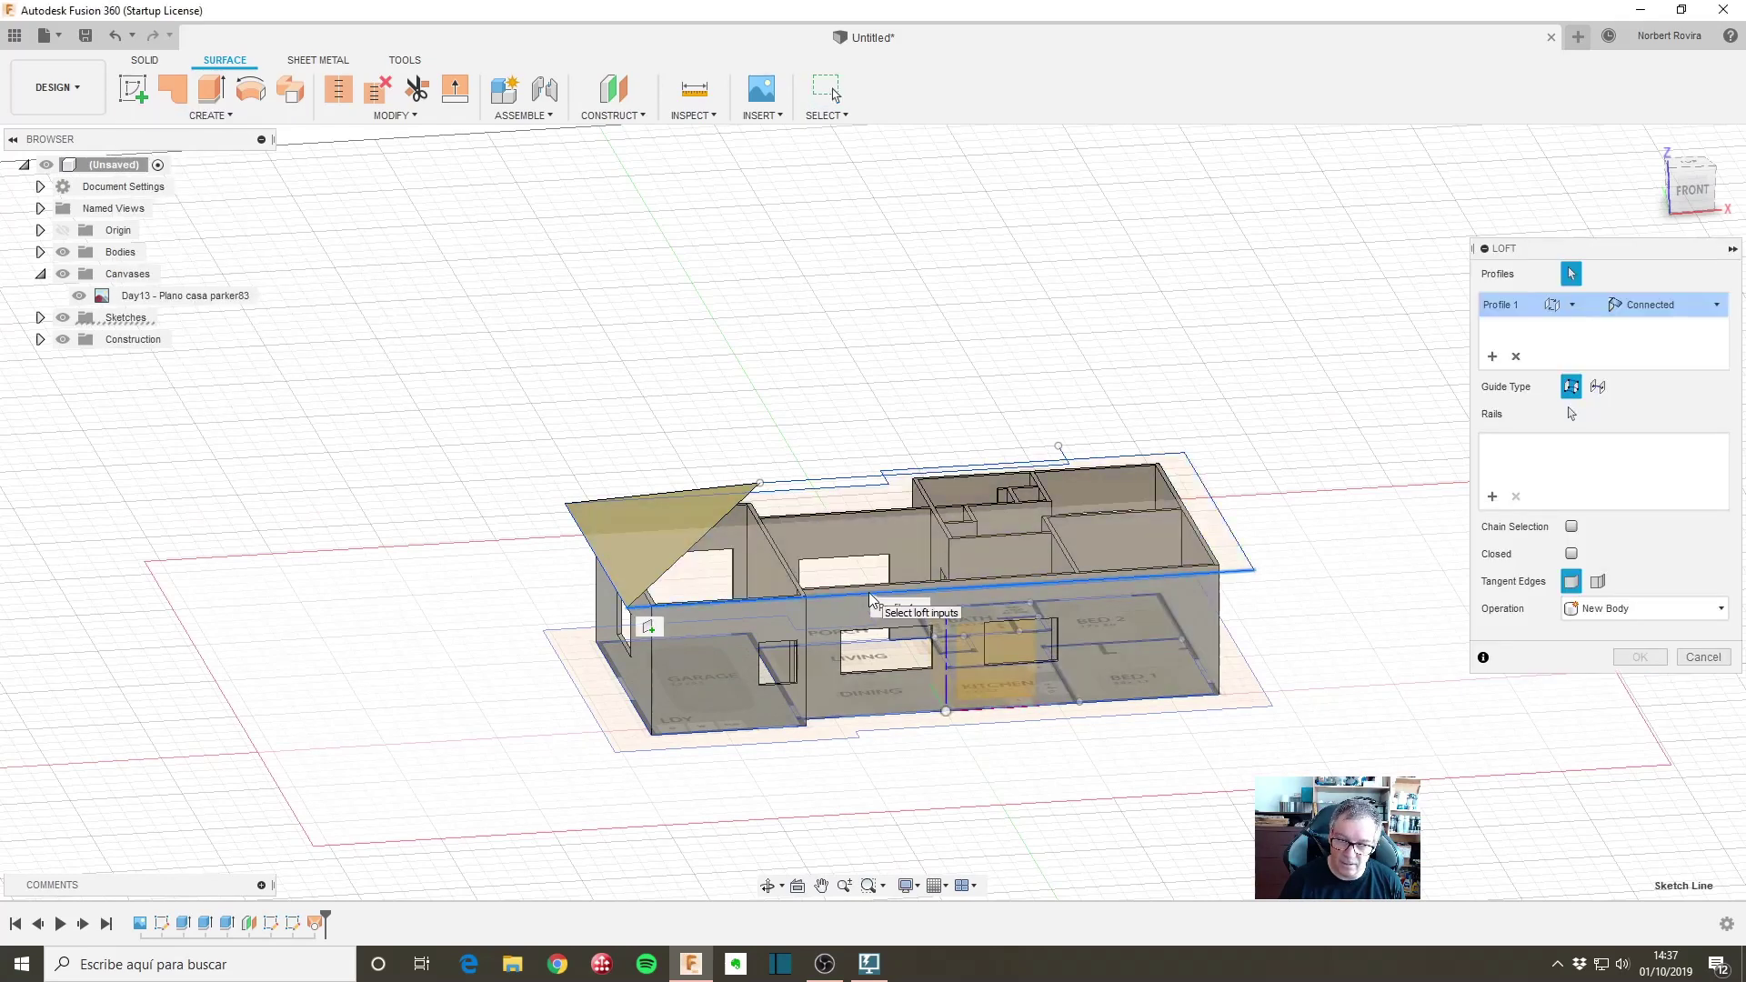
{"action": "middle_click_drag", "start_coordinate": [1041, 358], "coordinate": [992, 514], "text": "shift"}
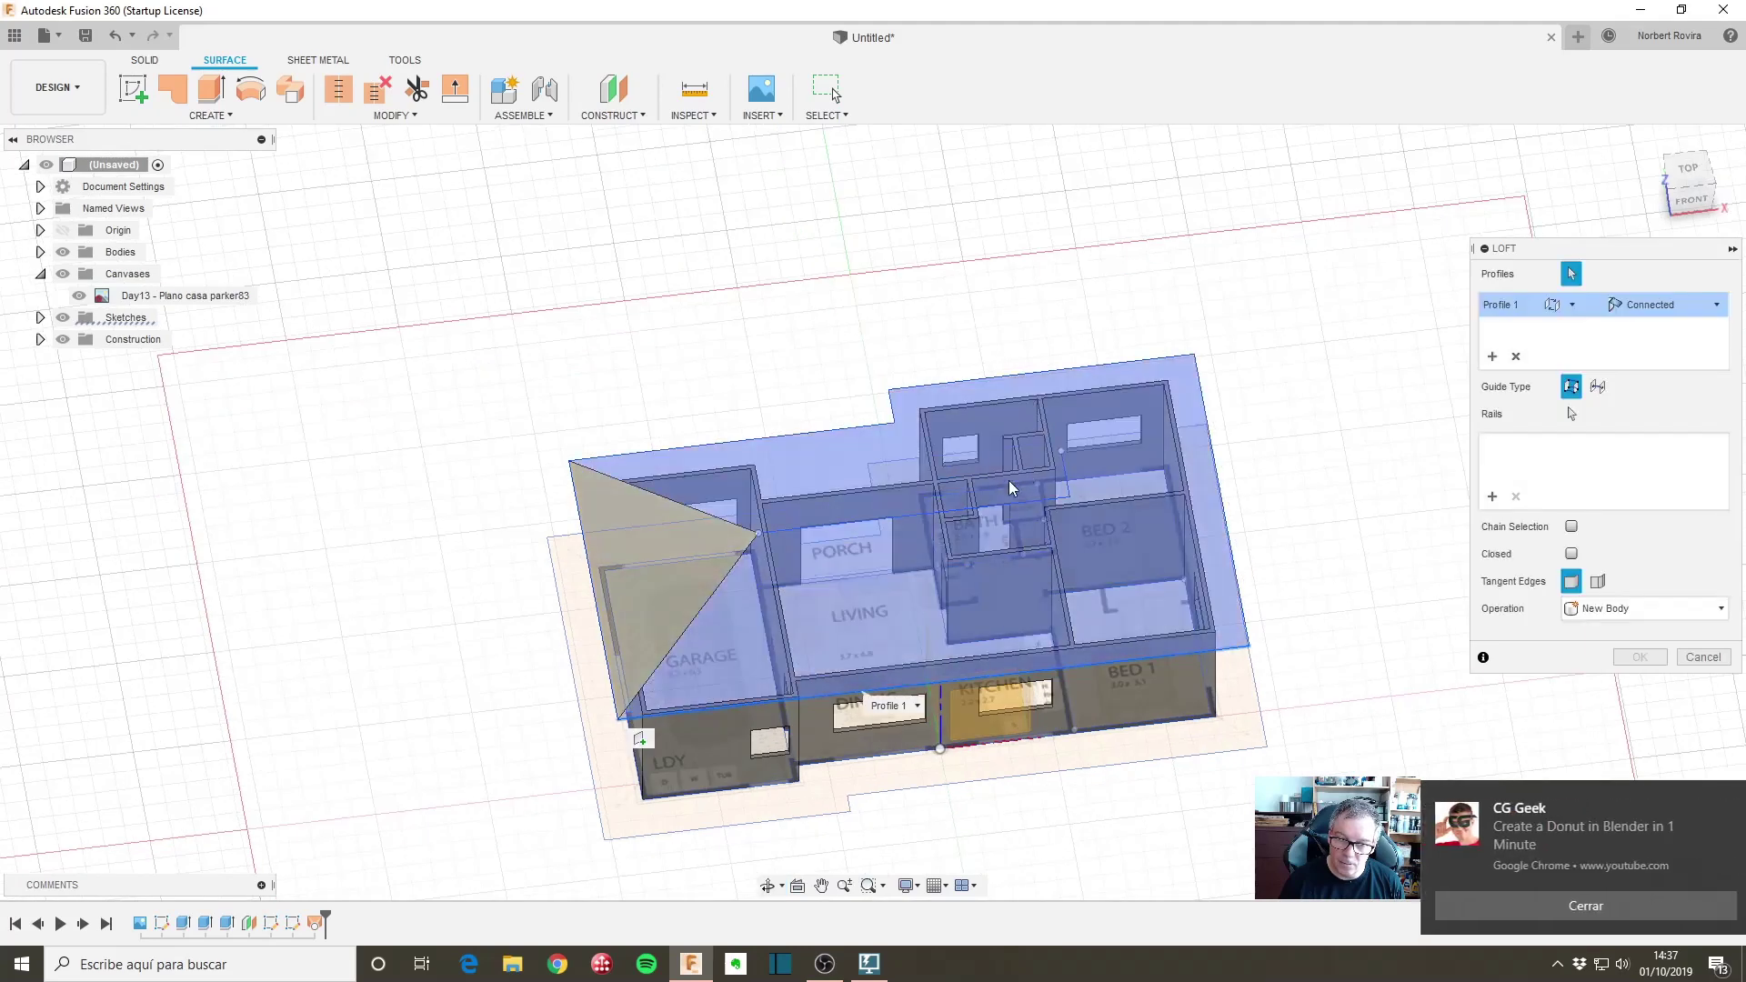
{"action": "left_click", "coordinate": [991, 514]}
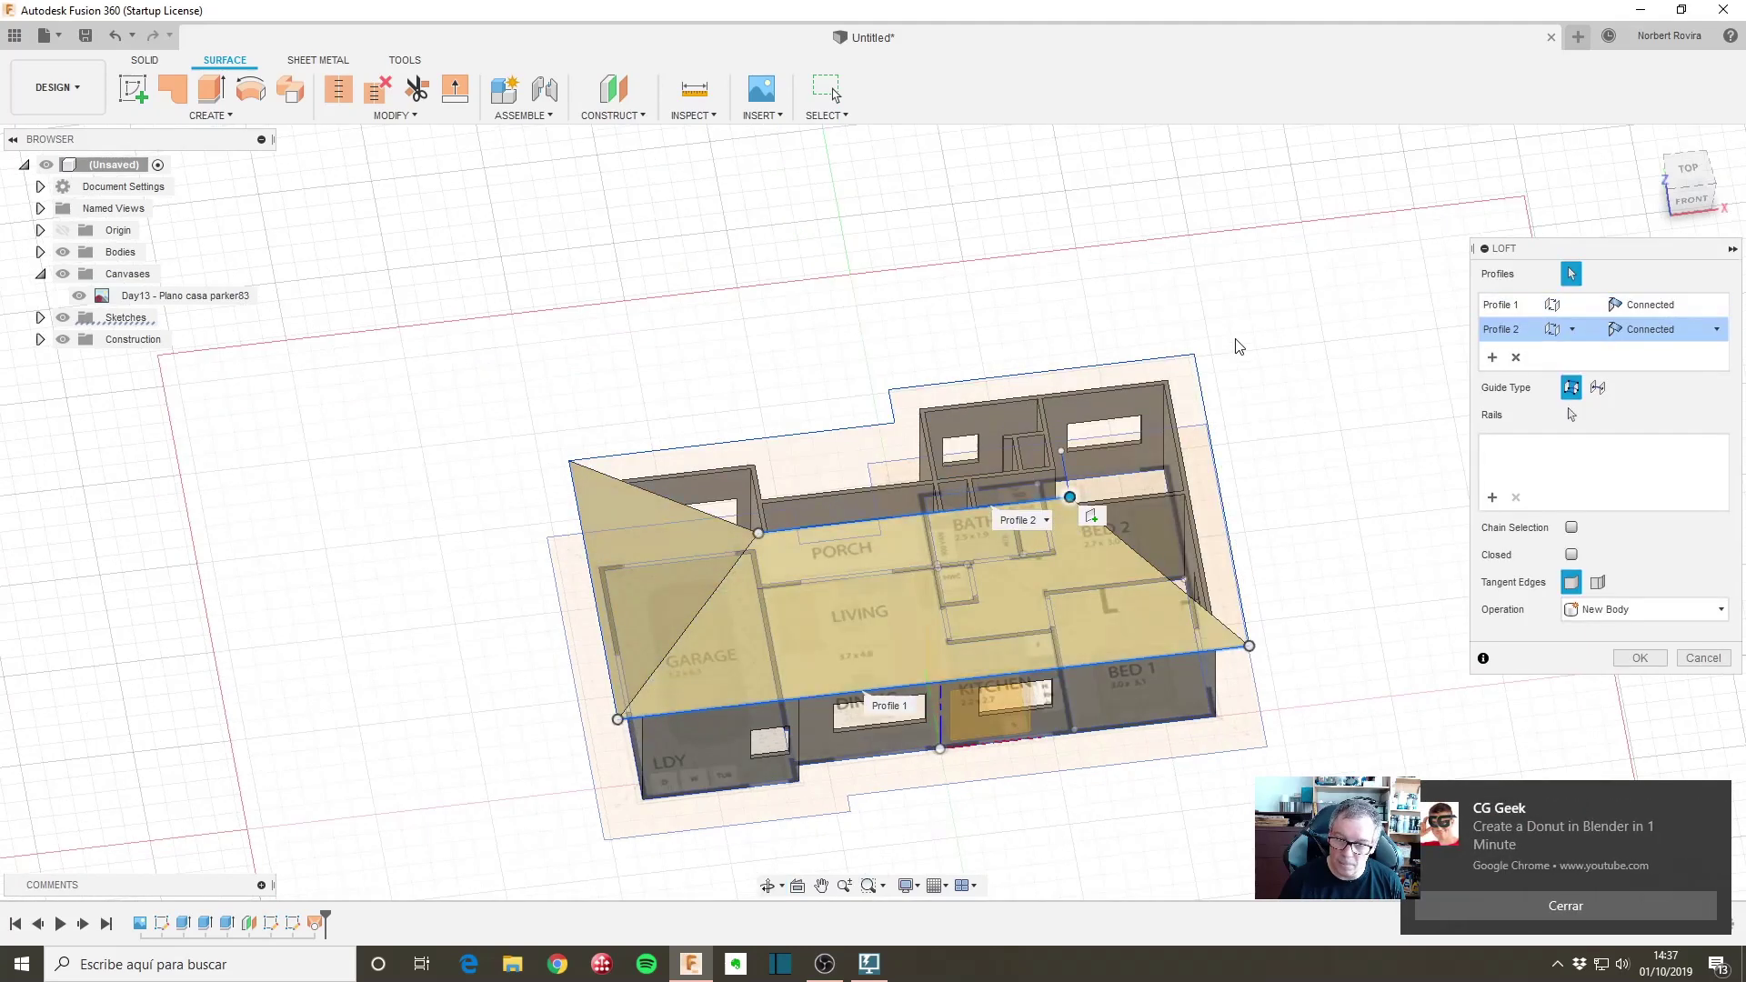
{"action": "left_click", "coordinate": [1641, 659]}
{"action": "mouse_move", "coordinate": [1449, 592]}
{"action": "middle_mouse_down", "text": "shift"}
{"action": "mouse_move", "coordinate": [1414, 600]}
{"action": "mouse_move", "coordinate": [1363, 564]}
{"action": "mouse_move", "coordinate": [1282, 556]}
{"action": "middle_mouse_up", "text": "shift"}
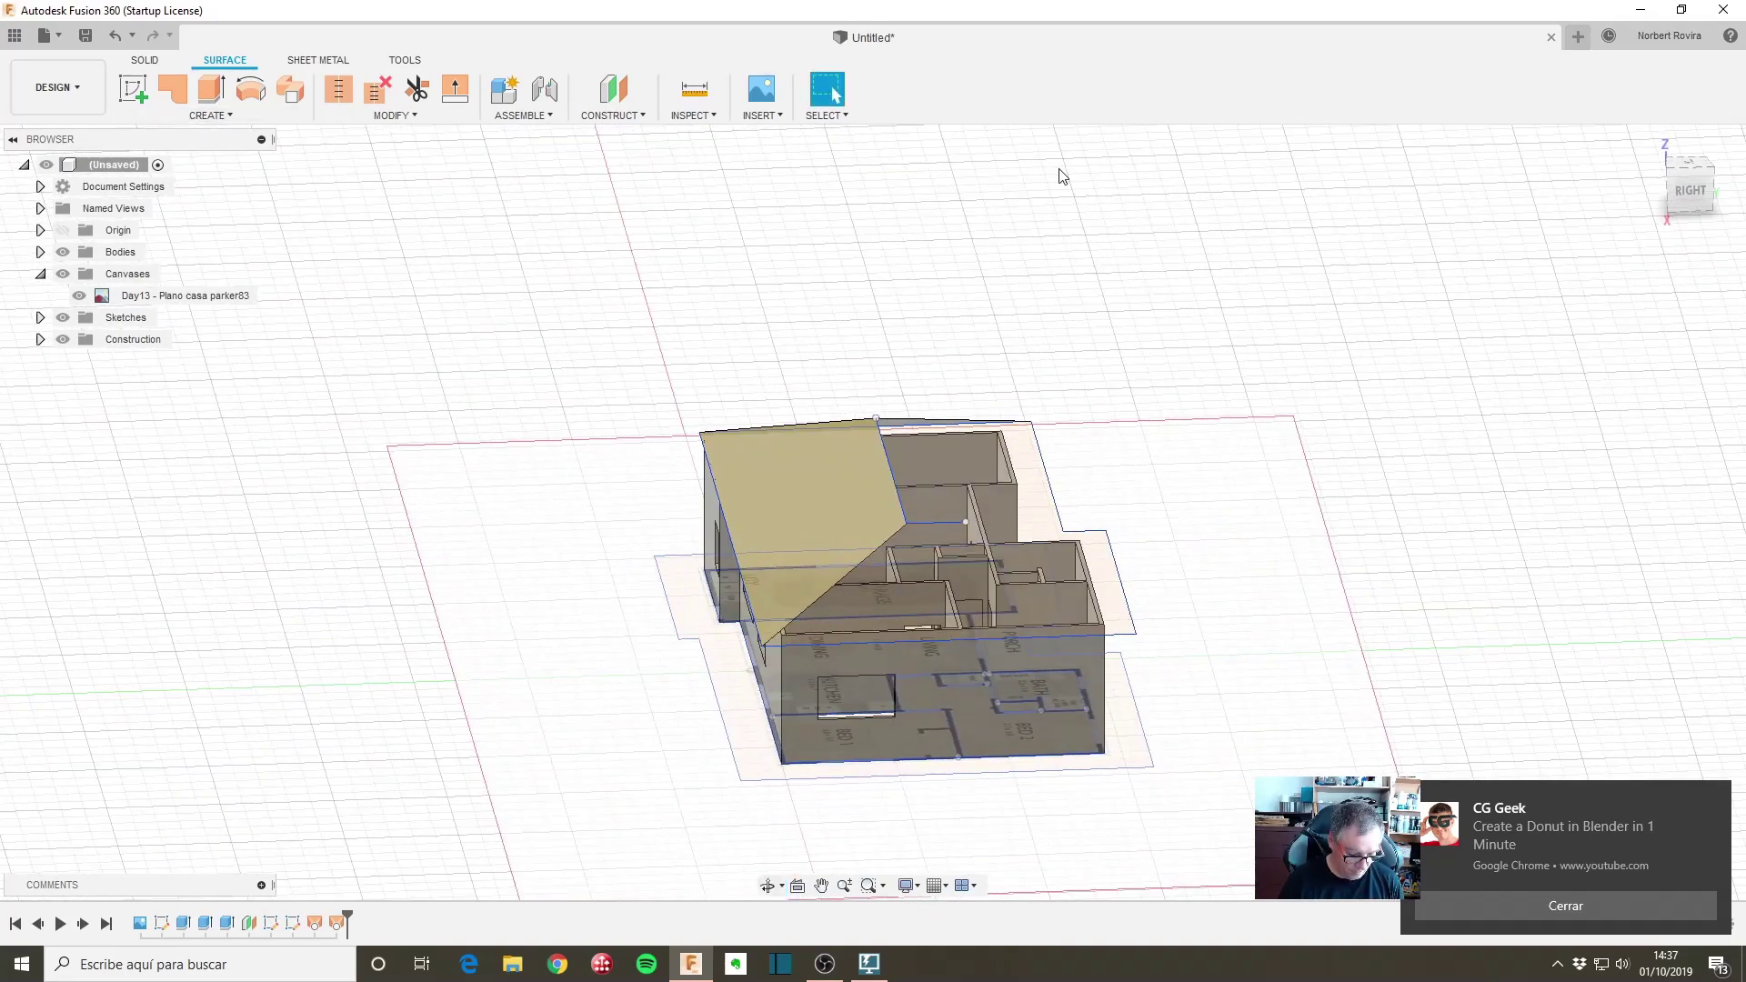
Step: Search for 'loft' and pin the surface Loft command for quick access
{"action": "key", "text": "s"}
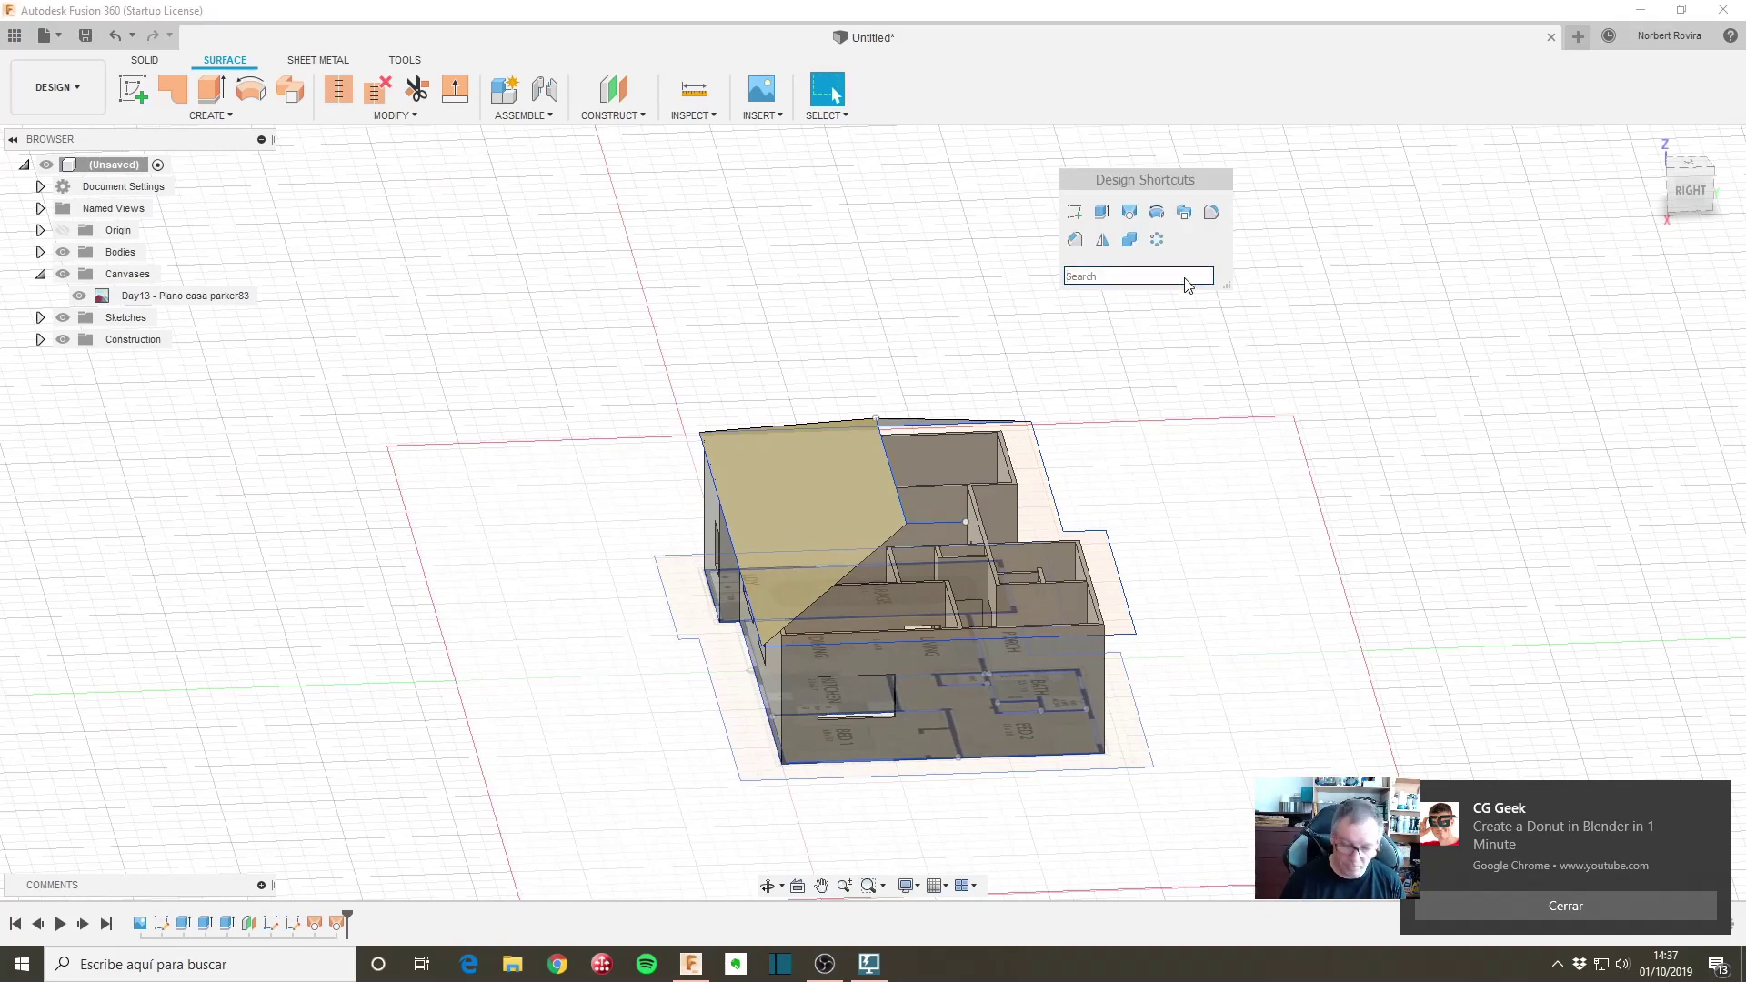
{"action": "type", "text": "loft"}
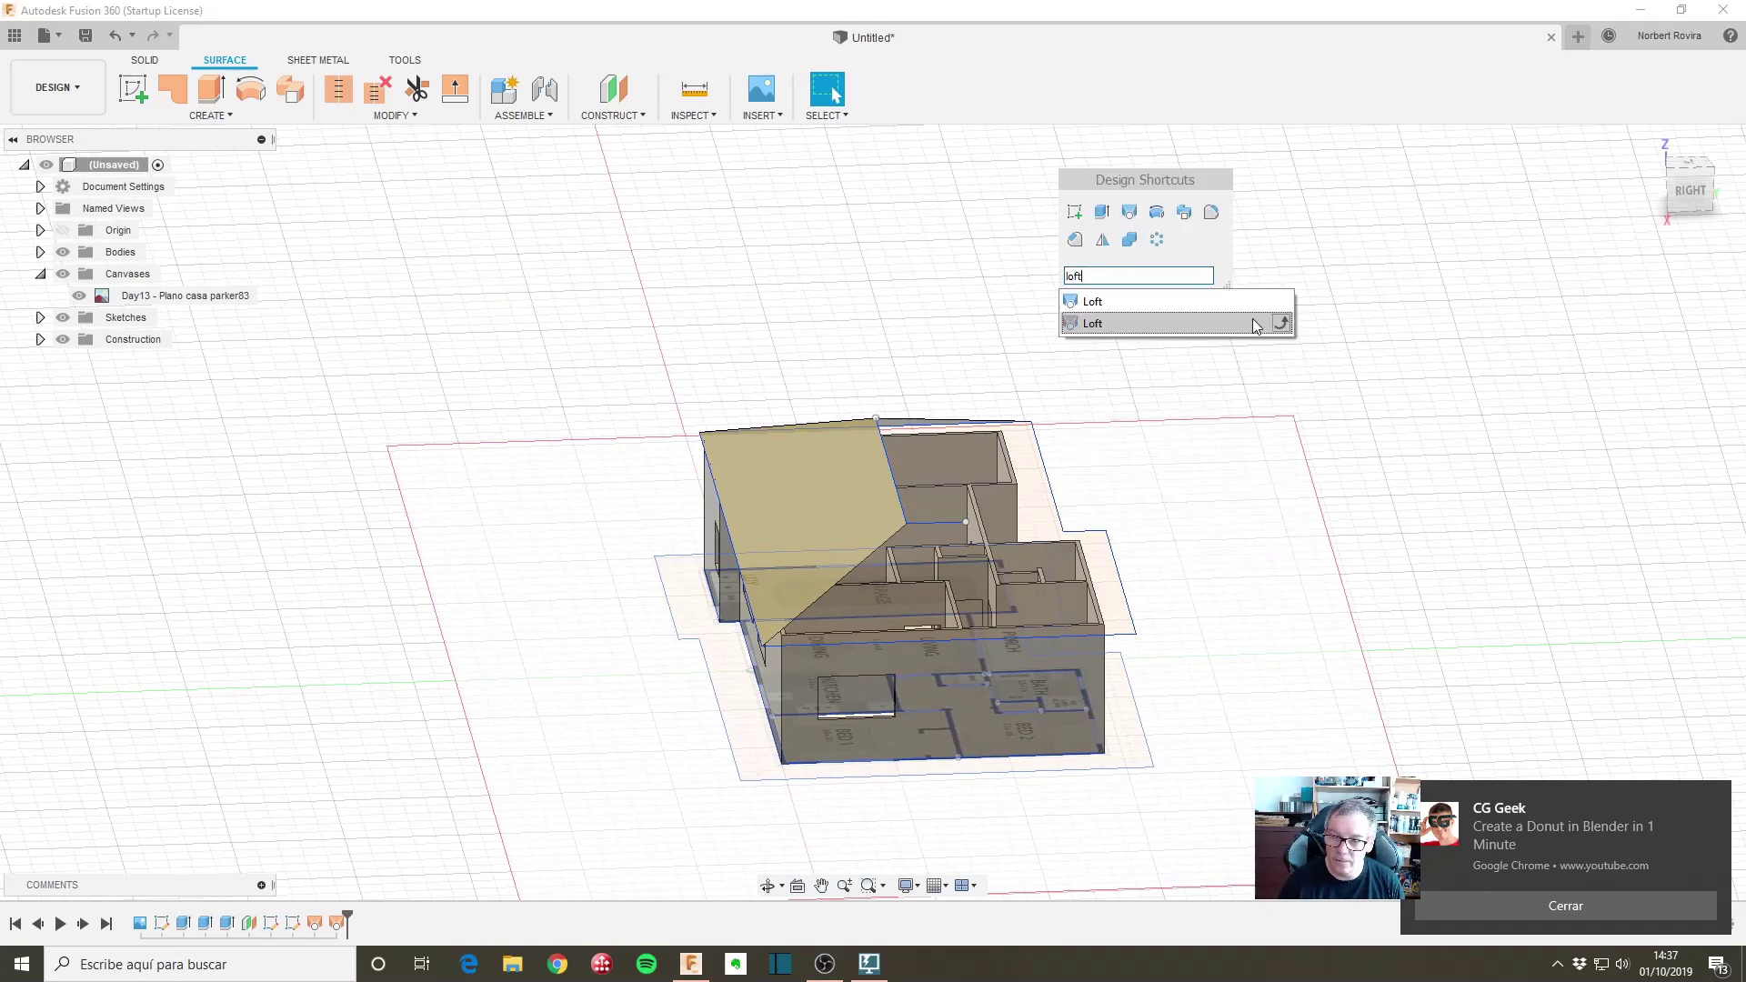
{"action": "left_click", "coordinate": [1282, 323]}
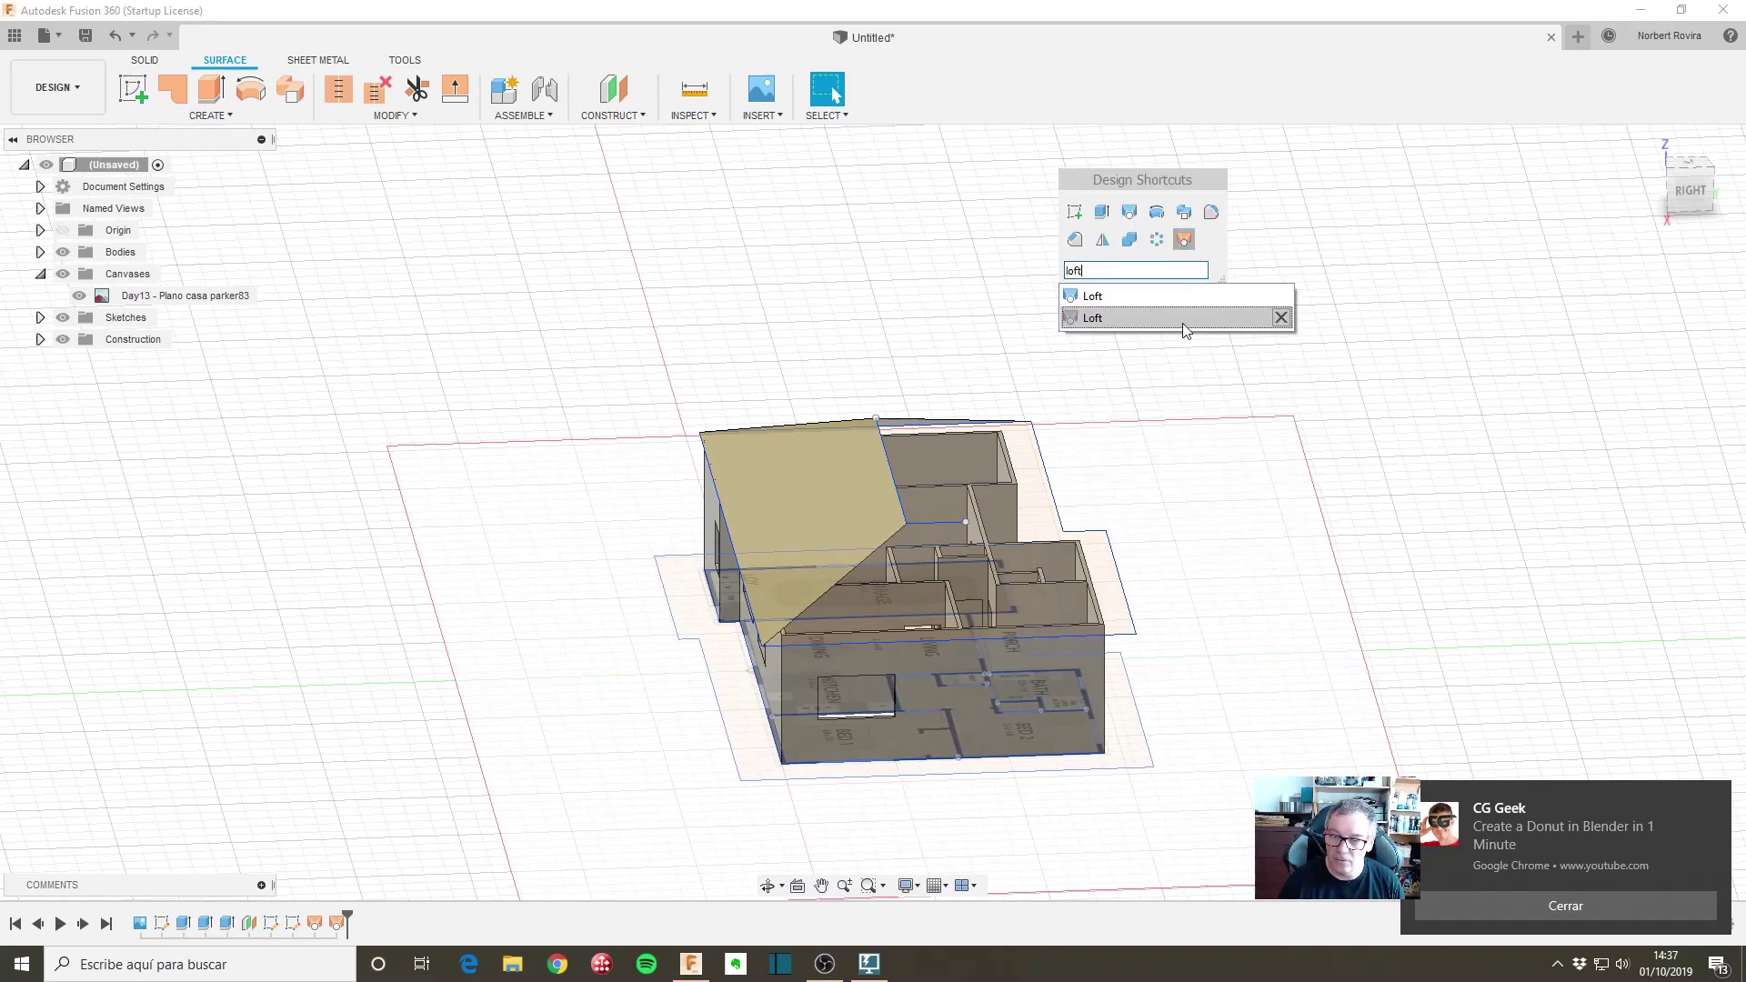
Step: Loft the triangular hip at the bedroom end from an eave edge to the ridge line
{"action": "left_click", "coordinate": [1184, 240]}
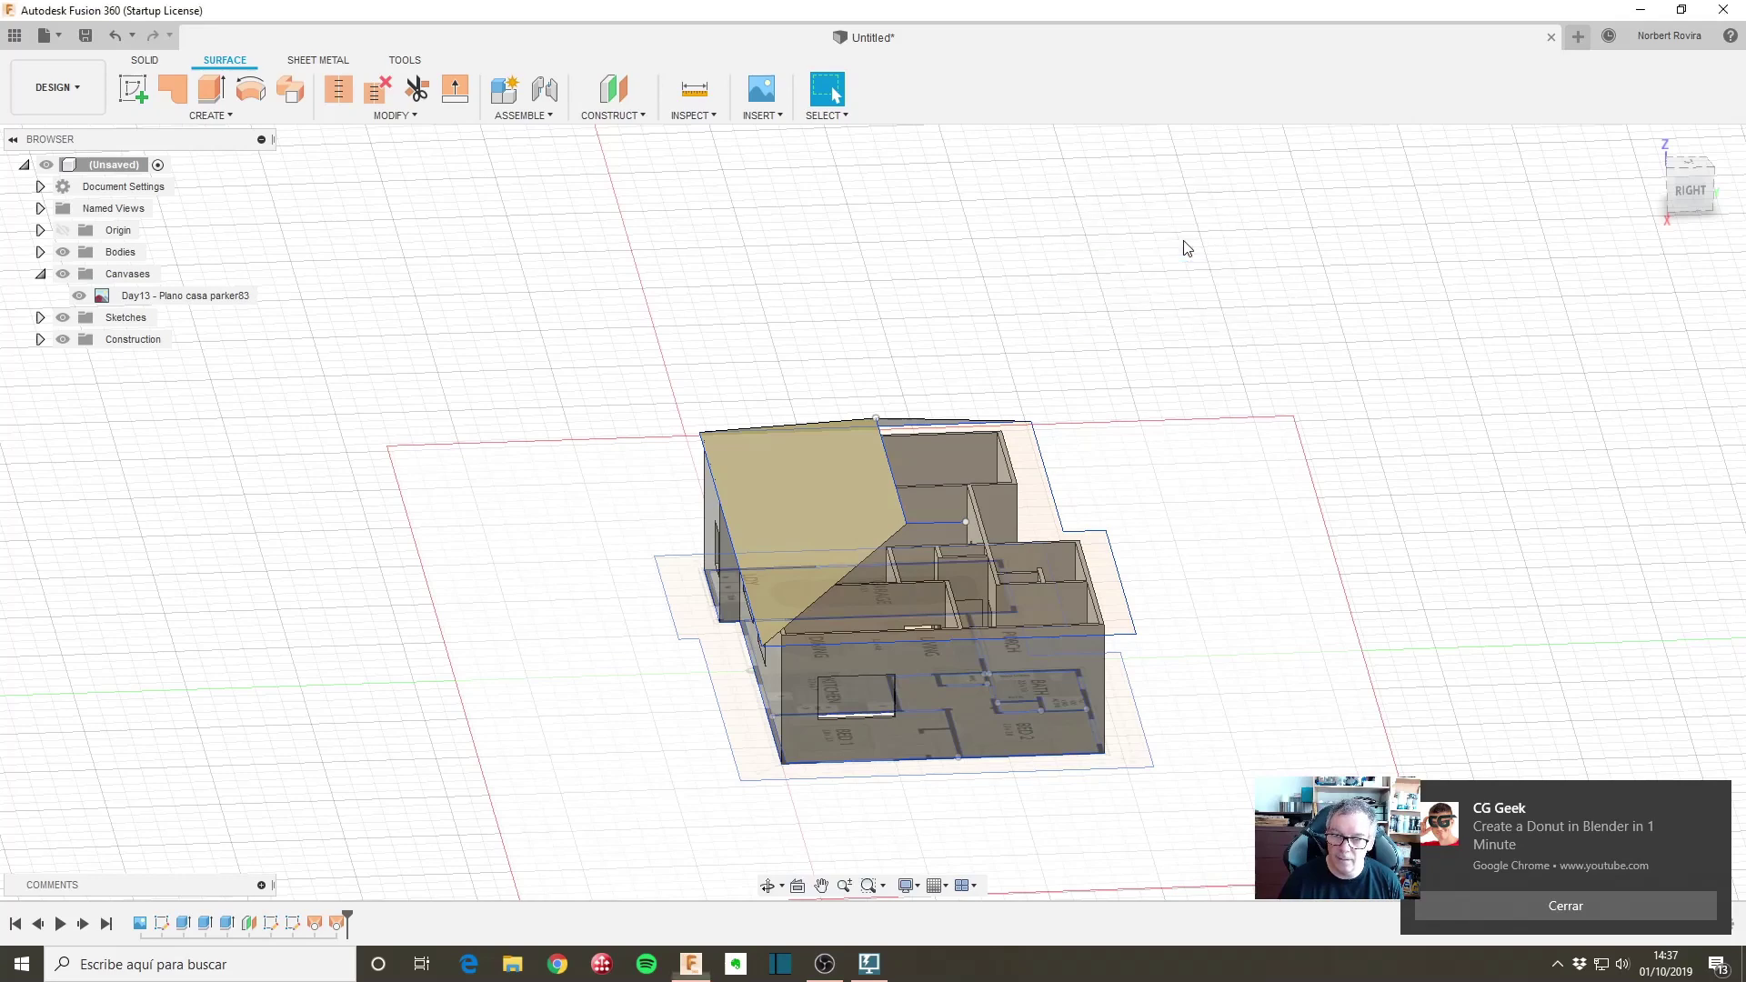
{"action": "left_click", "coordinate": [926, 641]}
{"action": "left_click", "coordinate": [925, 525]}
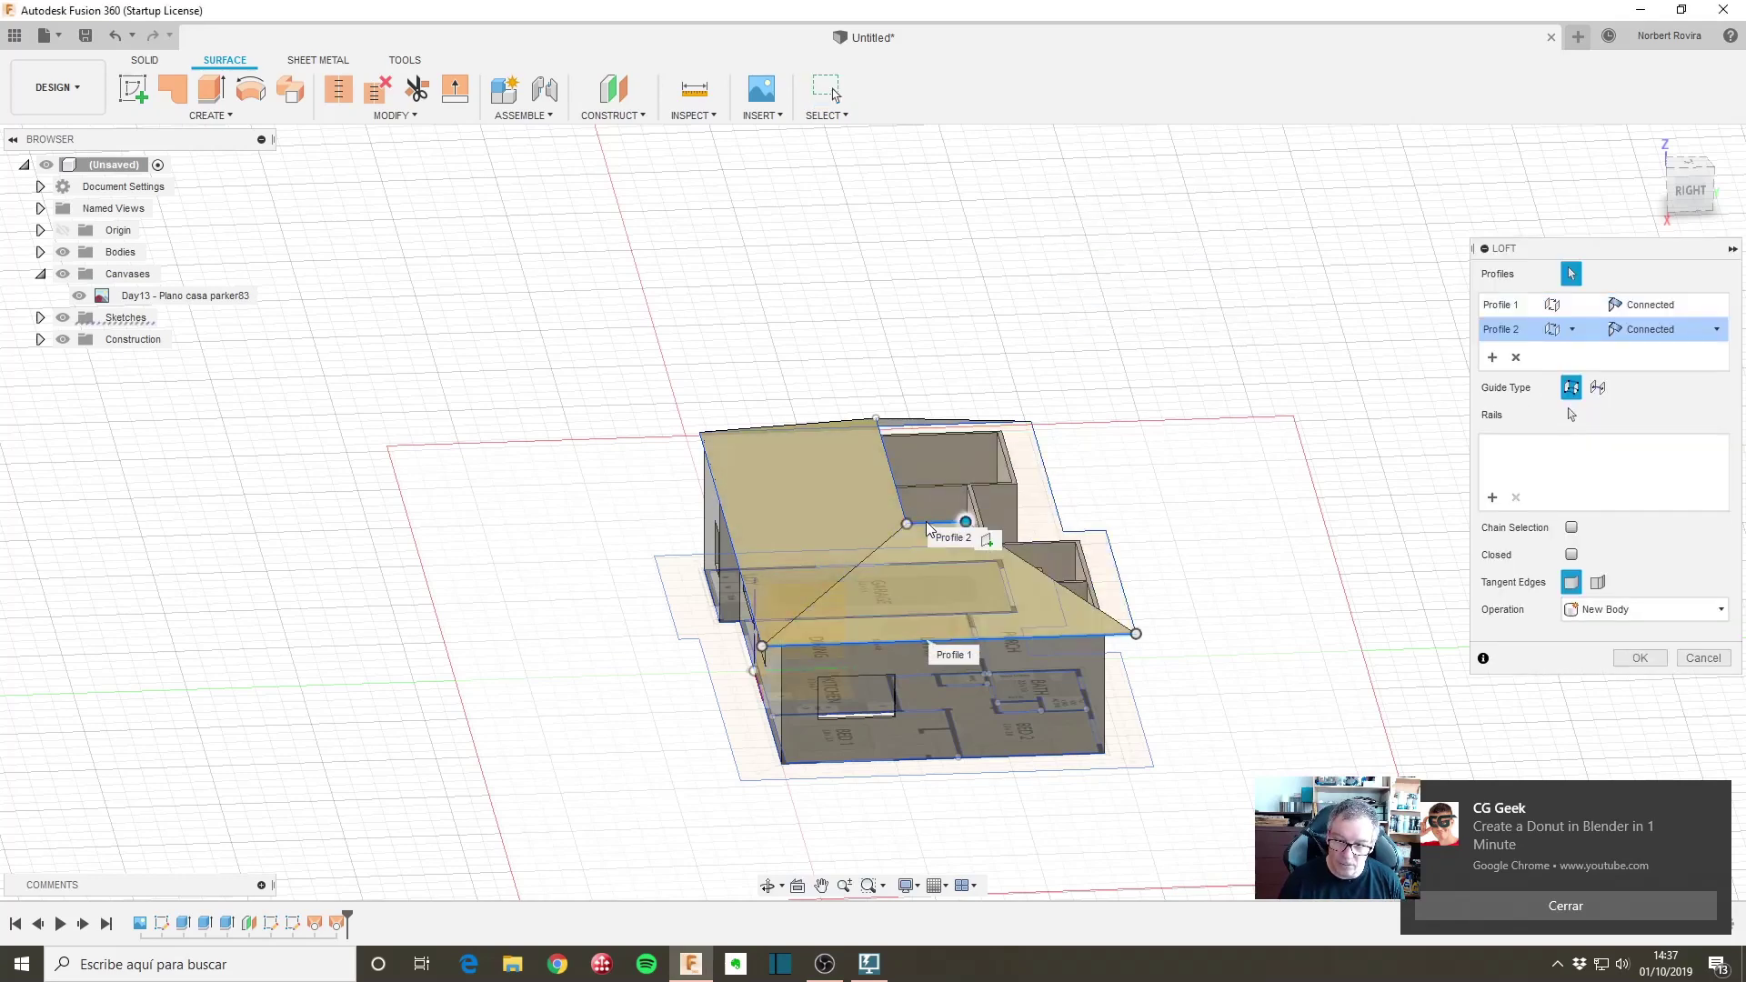
{"action": "mouse_move", "coordinate": [1236, 595]}
{"action": "middle_mouse_down", "text": "shift"}
{"action": "mouse_move", "coordinate": [1126, 591]}
{"action": "mouse_move", "coordinate": [1161, 641]}
{"action": "middle_mouse_up", "text": "shift"}
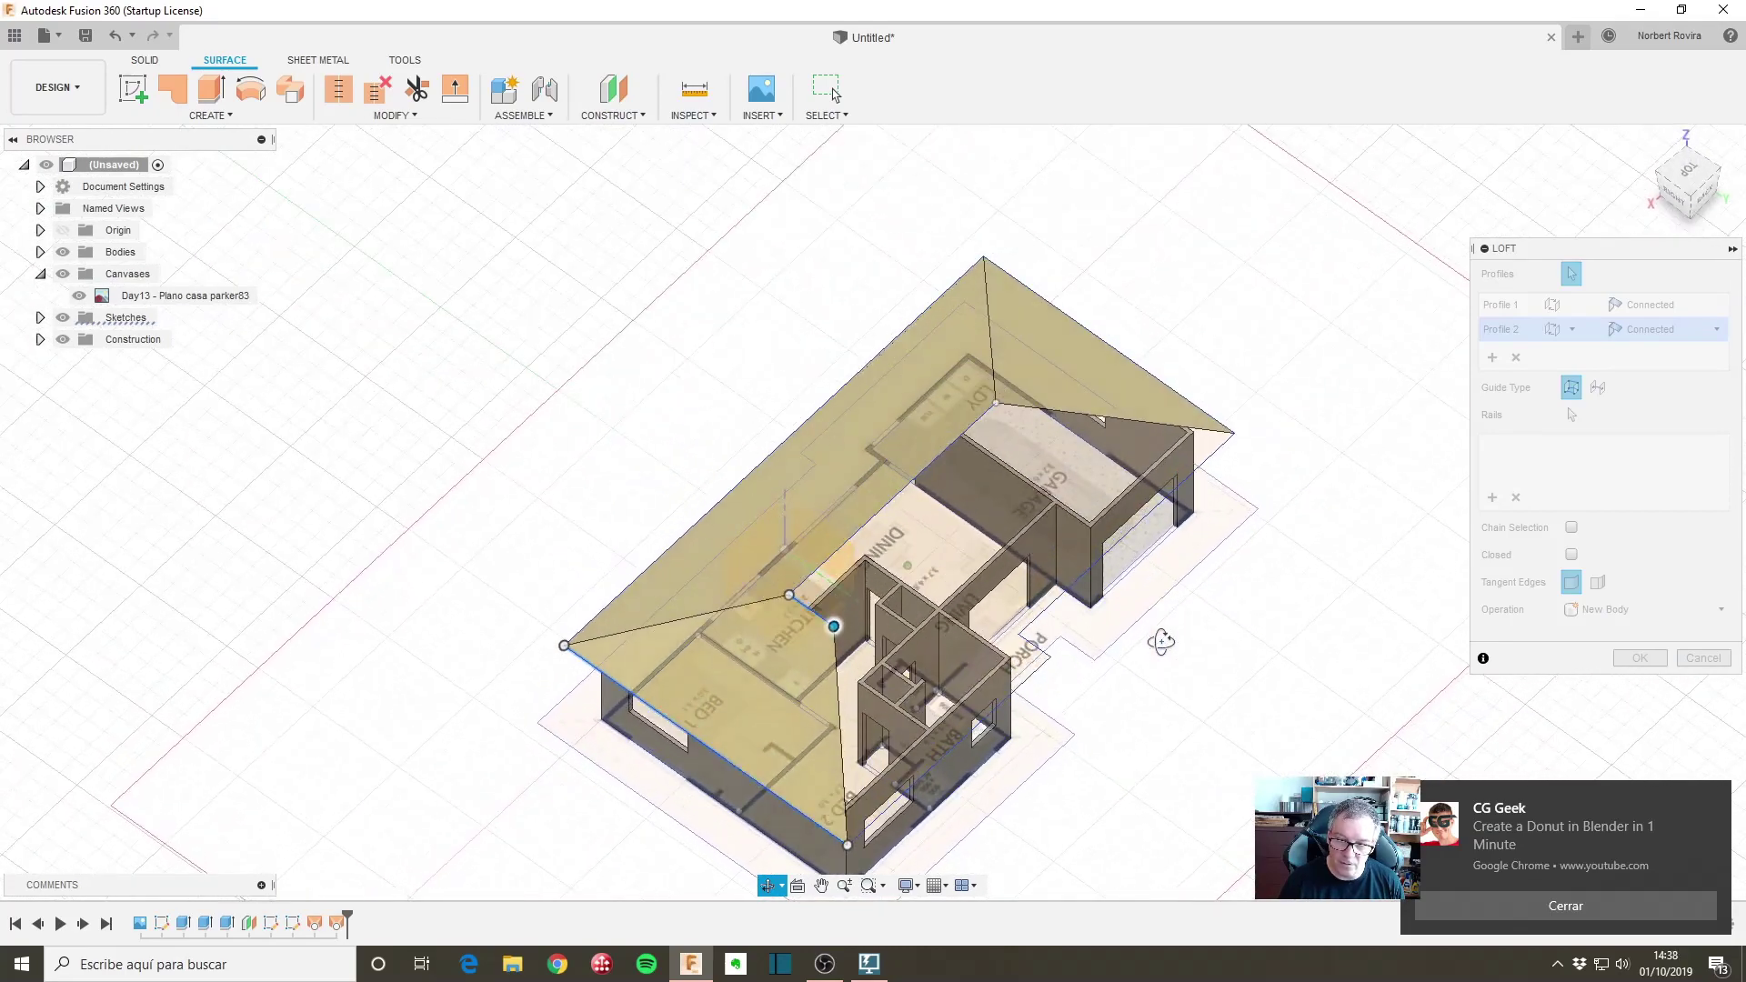
{"action": "middle_click_drag", "start_coordinate": [1161, 641], "coordinate": [1108, 650], "text": "shift"}
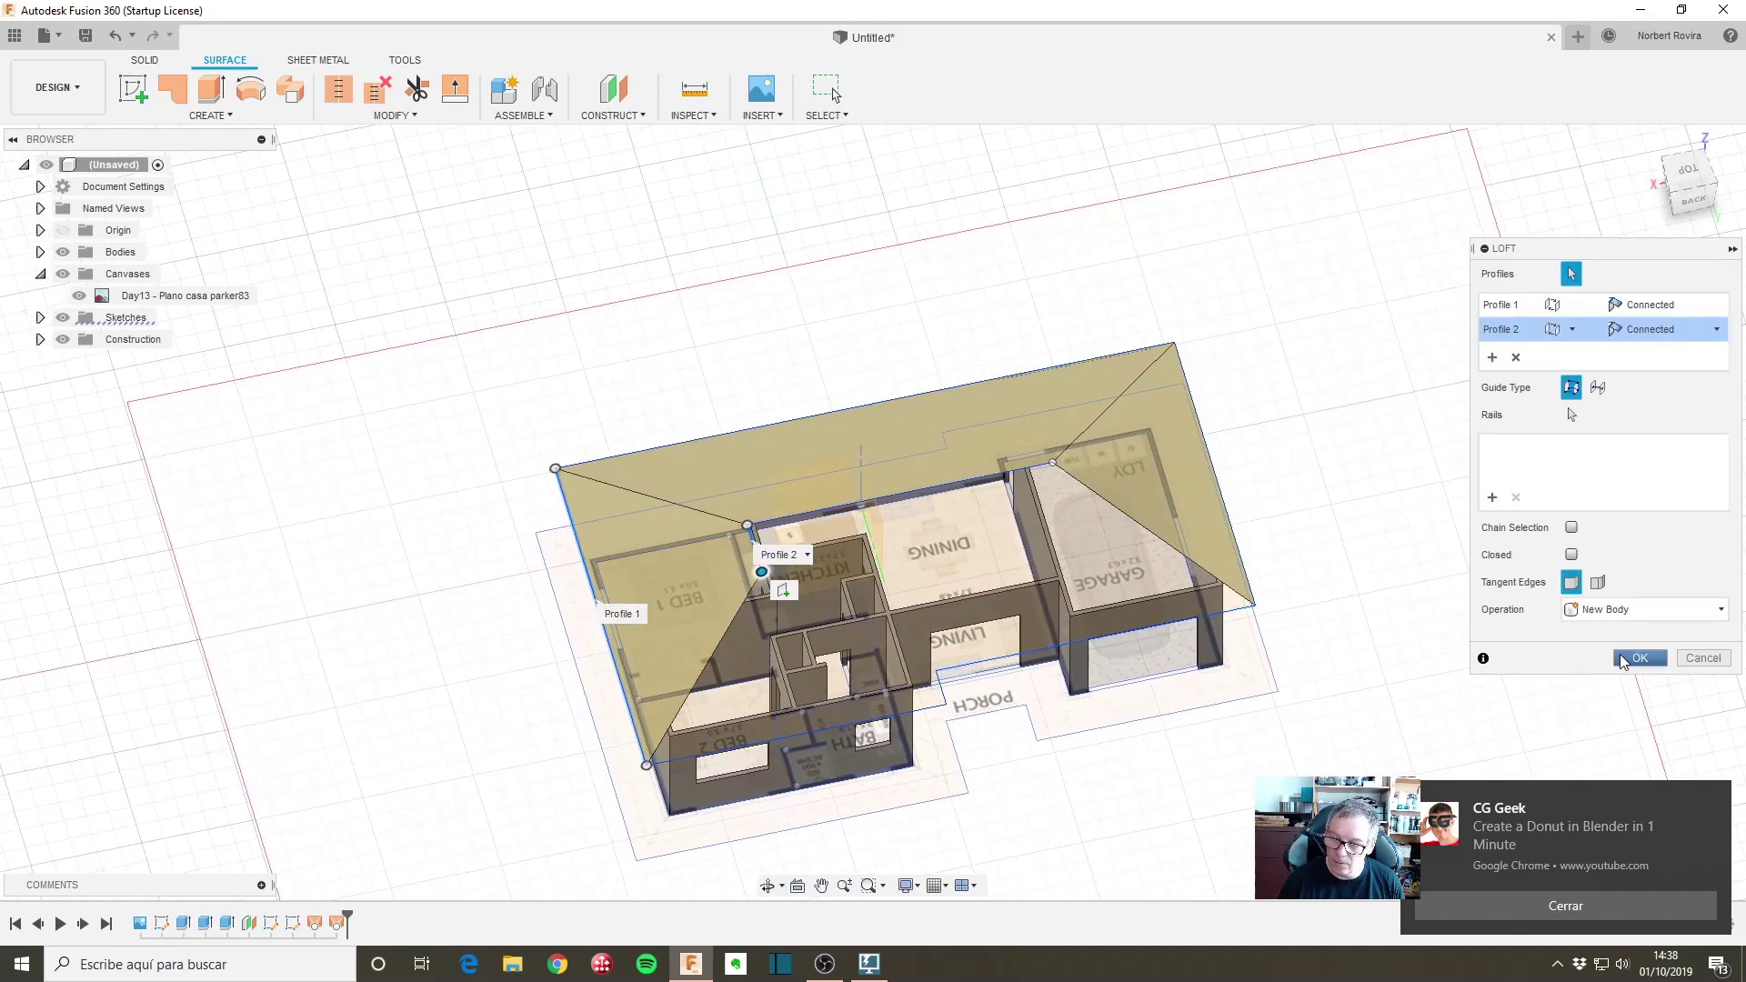
{"action": "left_click", "coordinate": [1637, 658]}
Step: Repeat the surface loft from an eave edge to the ridge vertex, forming a triangular roof face
{"action": "key", "text": "s"}
{"action": "key", "text": "Escape"}
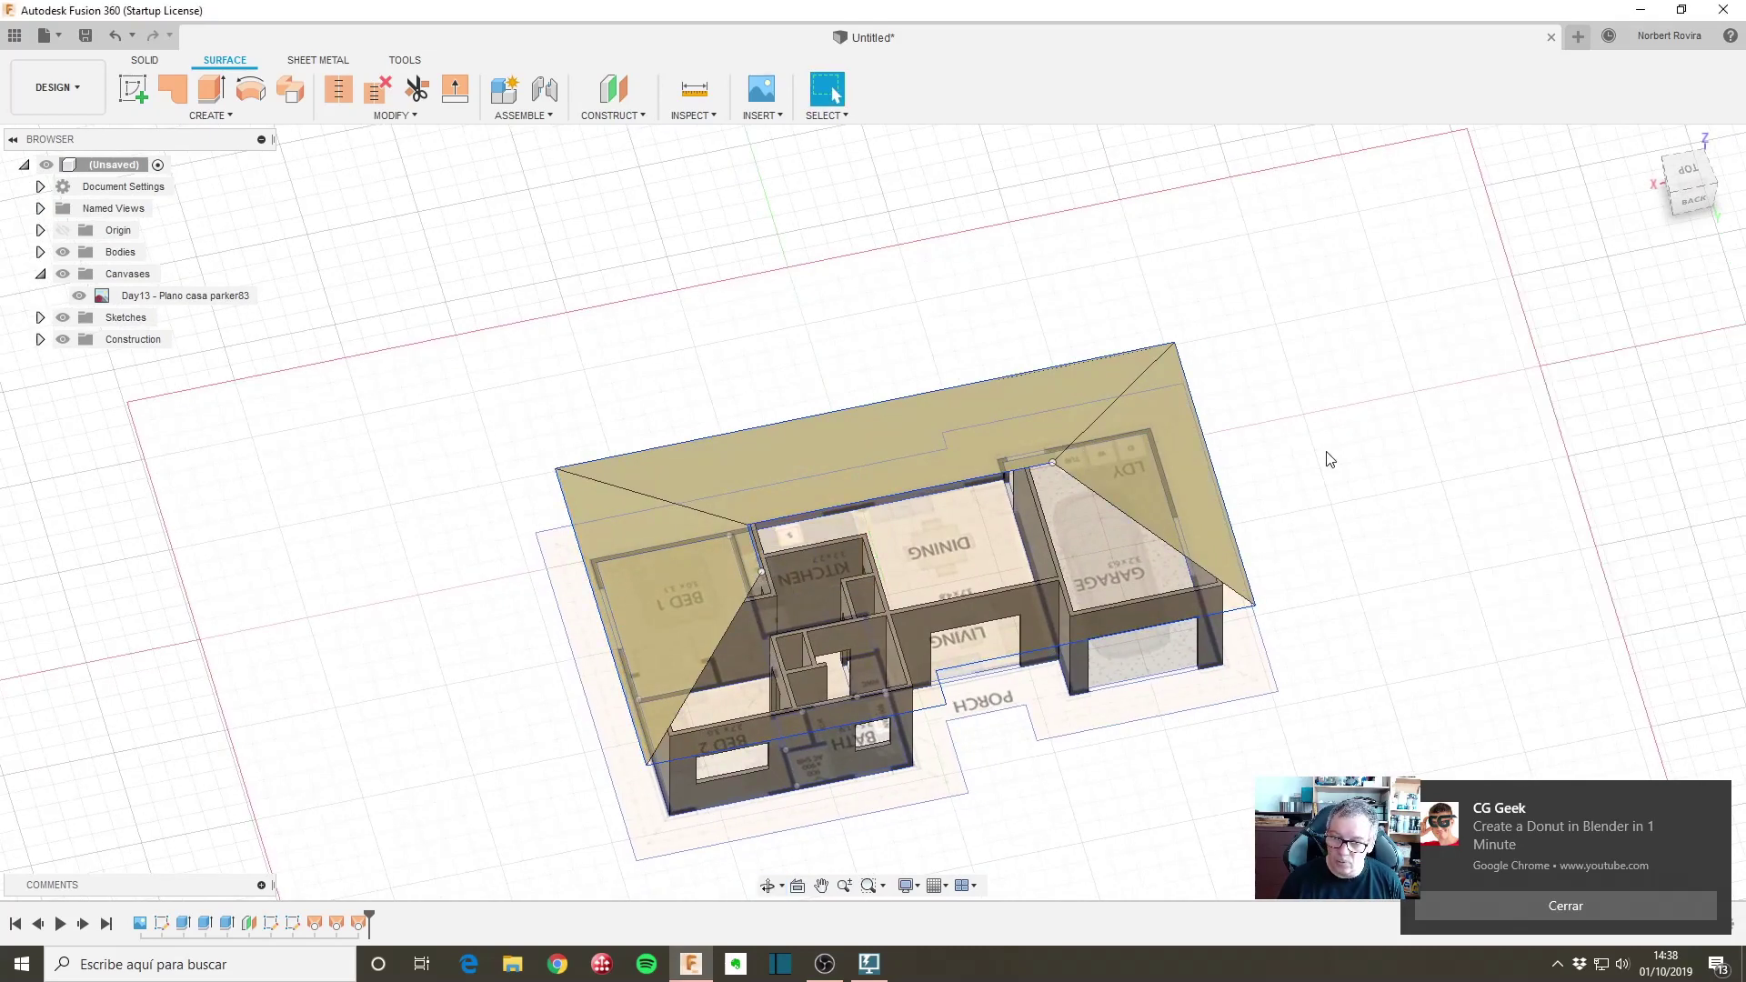
{"action": "right_click", "coordinate": [1317, 475]}
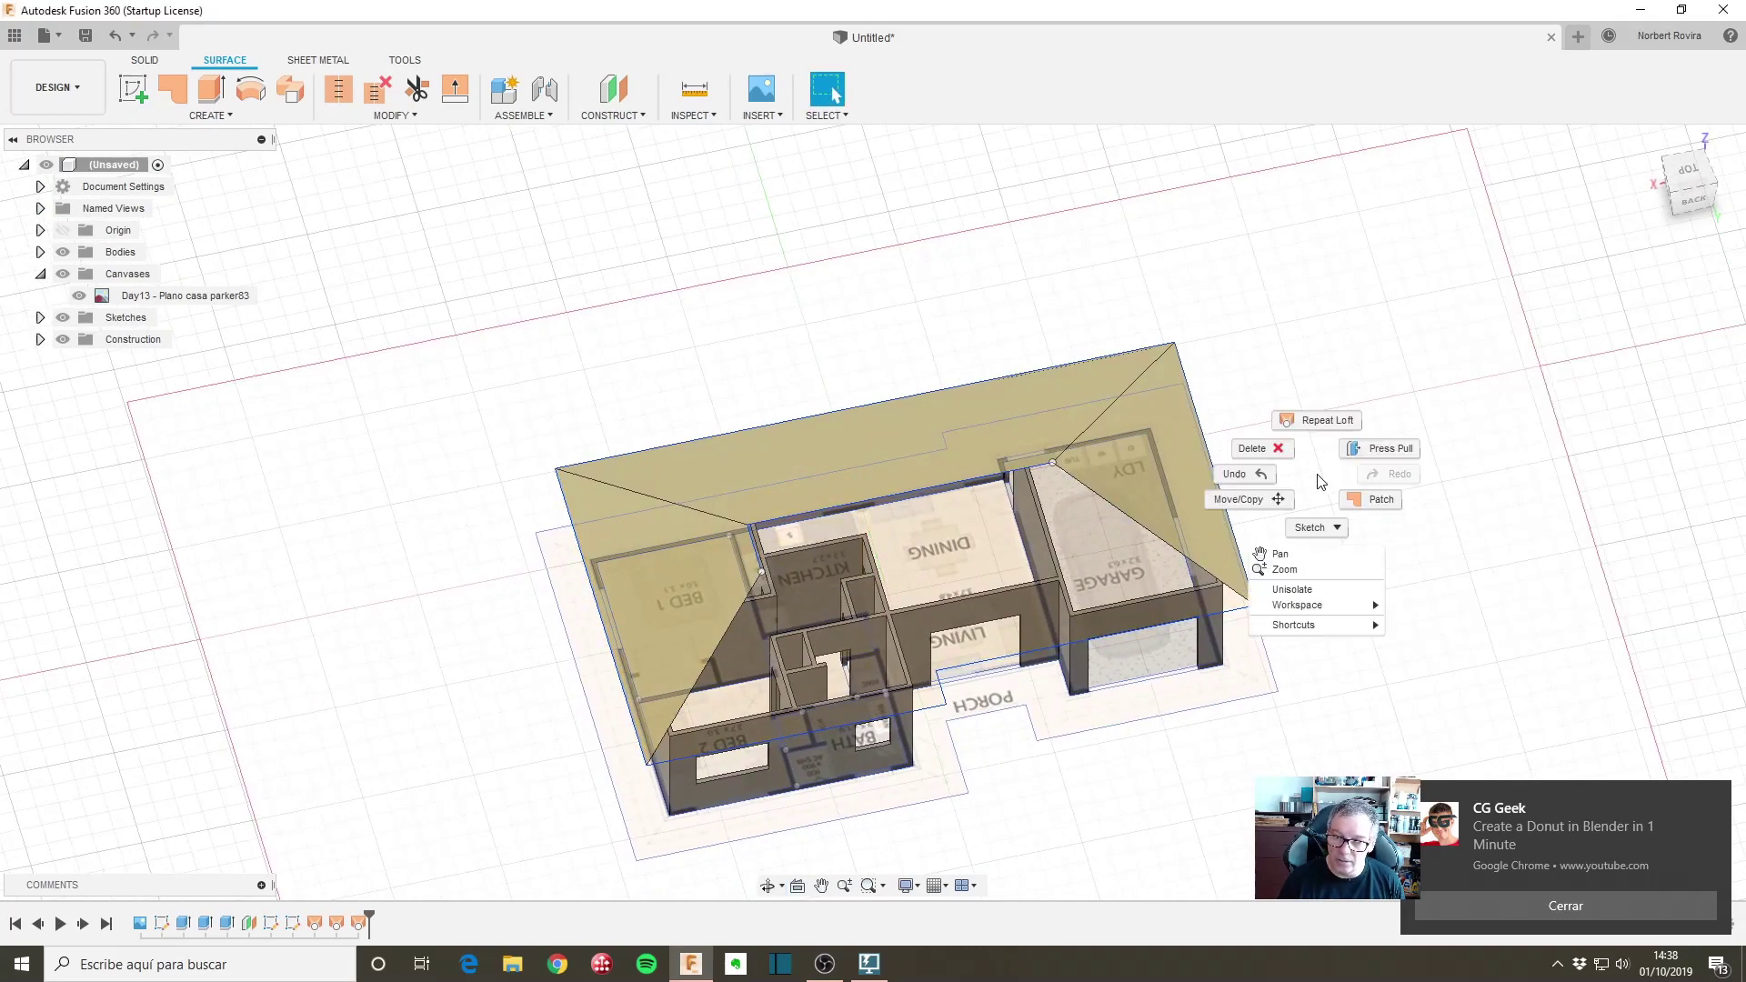
{"action": "left_click", "coordinate": [1320, 422]}
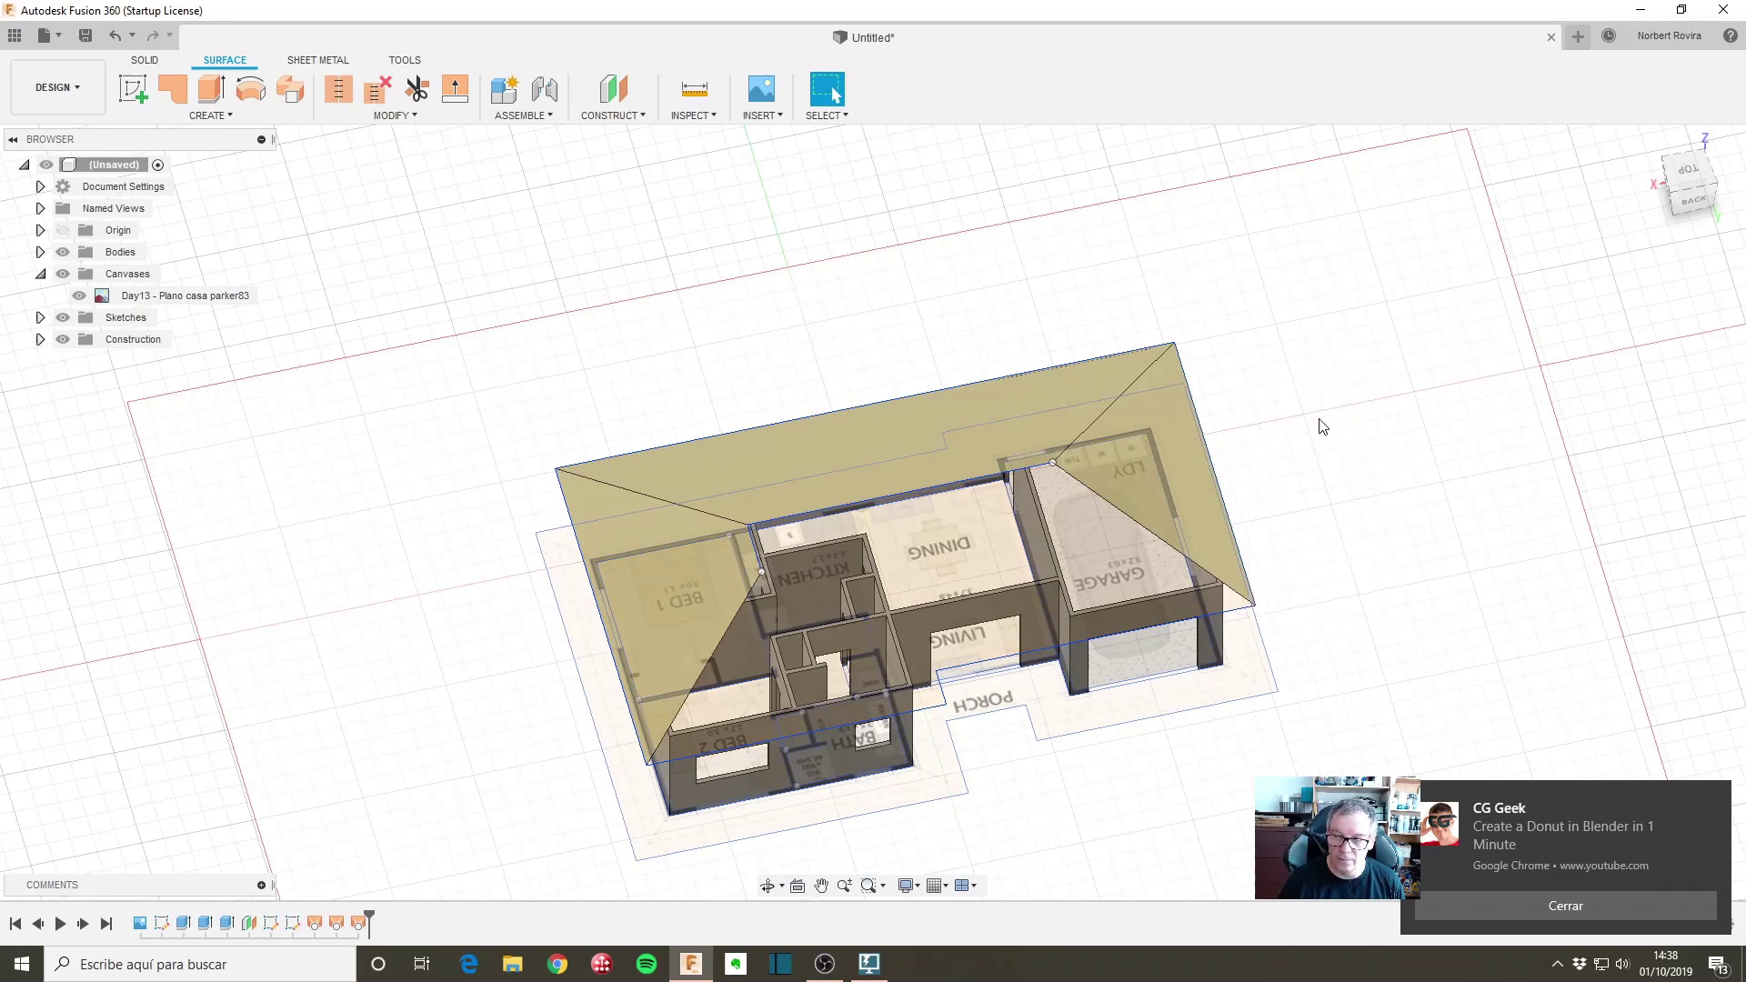
{"action": "left_click", "coordinate": [915, 718]}
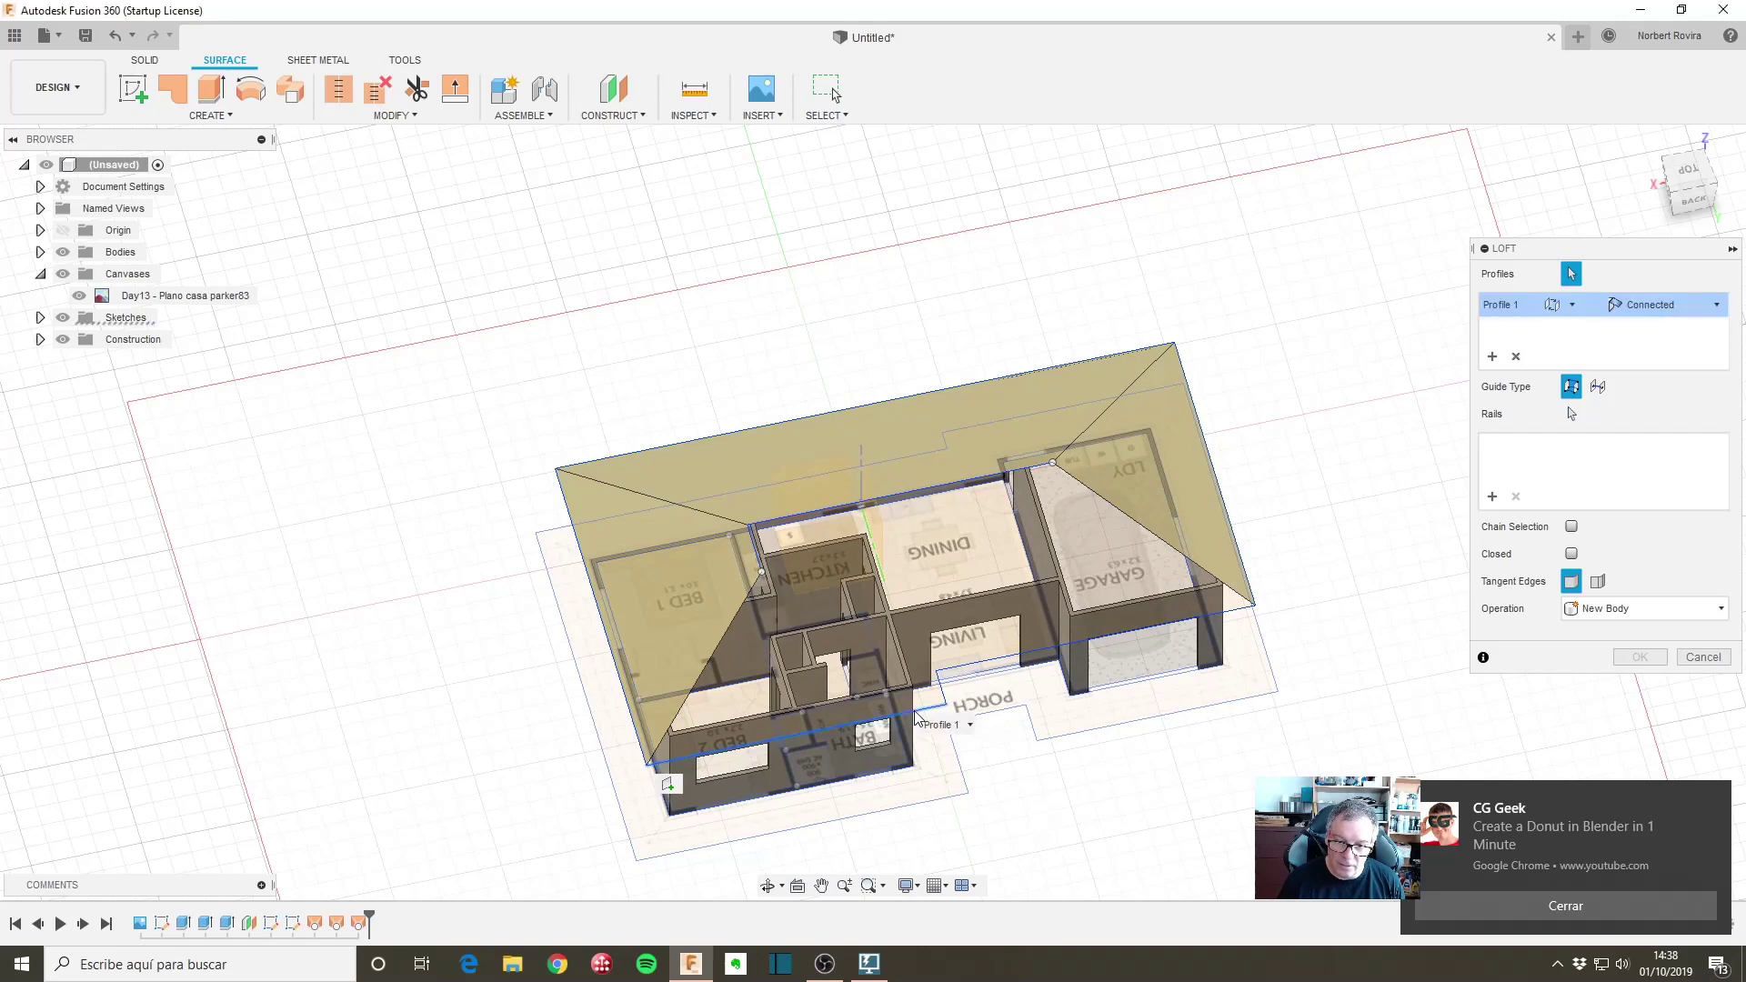
{"action": "left_click", "coordinate": [762, 574]}
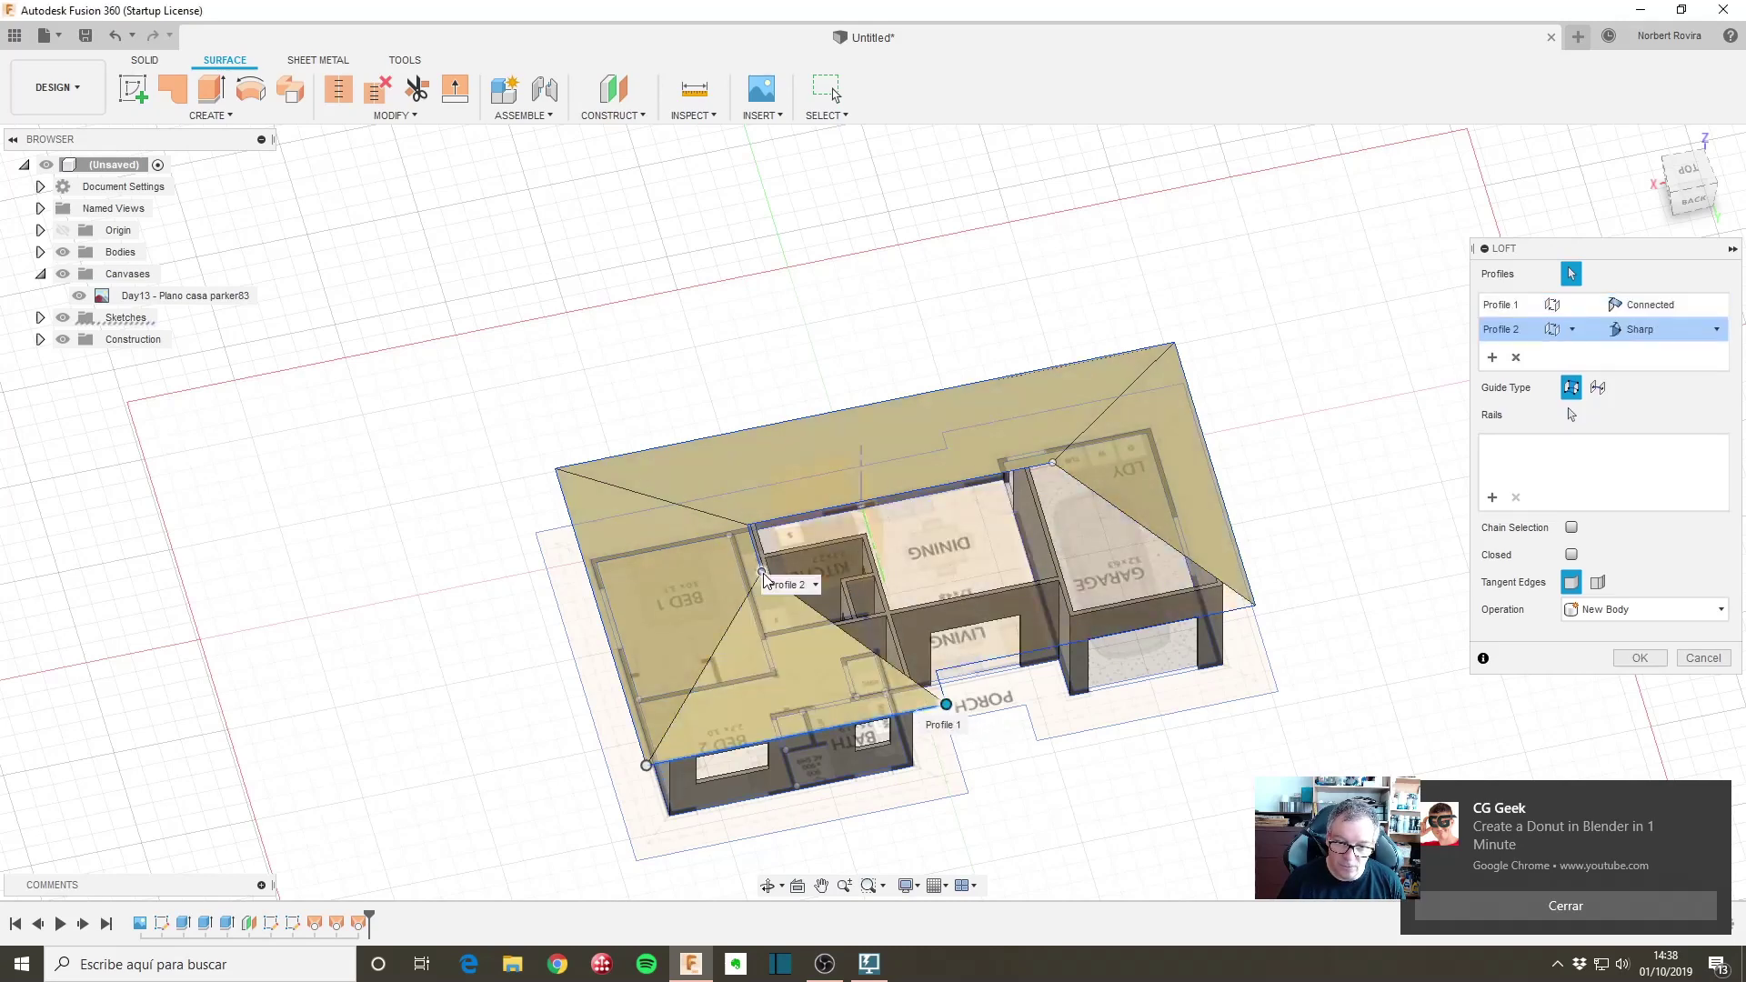
{"action": "left_click", "coordinate": [1650, 657]}
Step: Fill the remaining triangular roof gap with a loft between the two adjacent edges
{"action": "right_click", "coordinate": [1398, 547]}
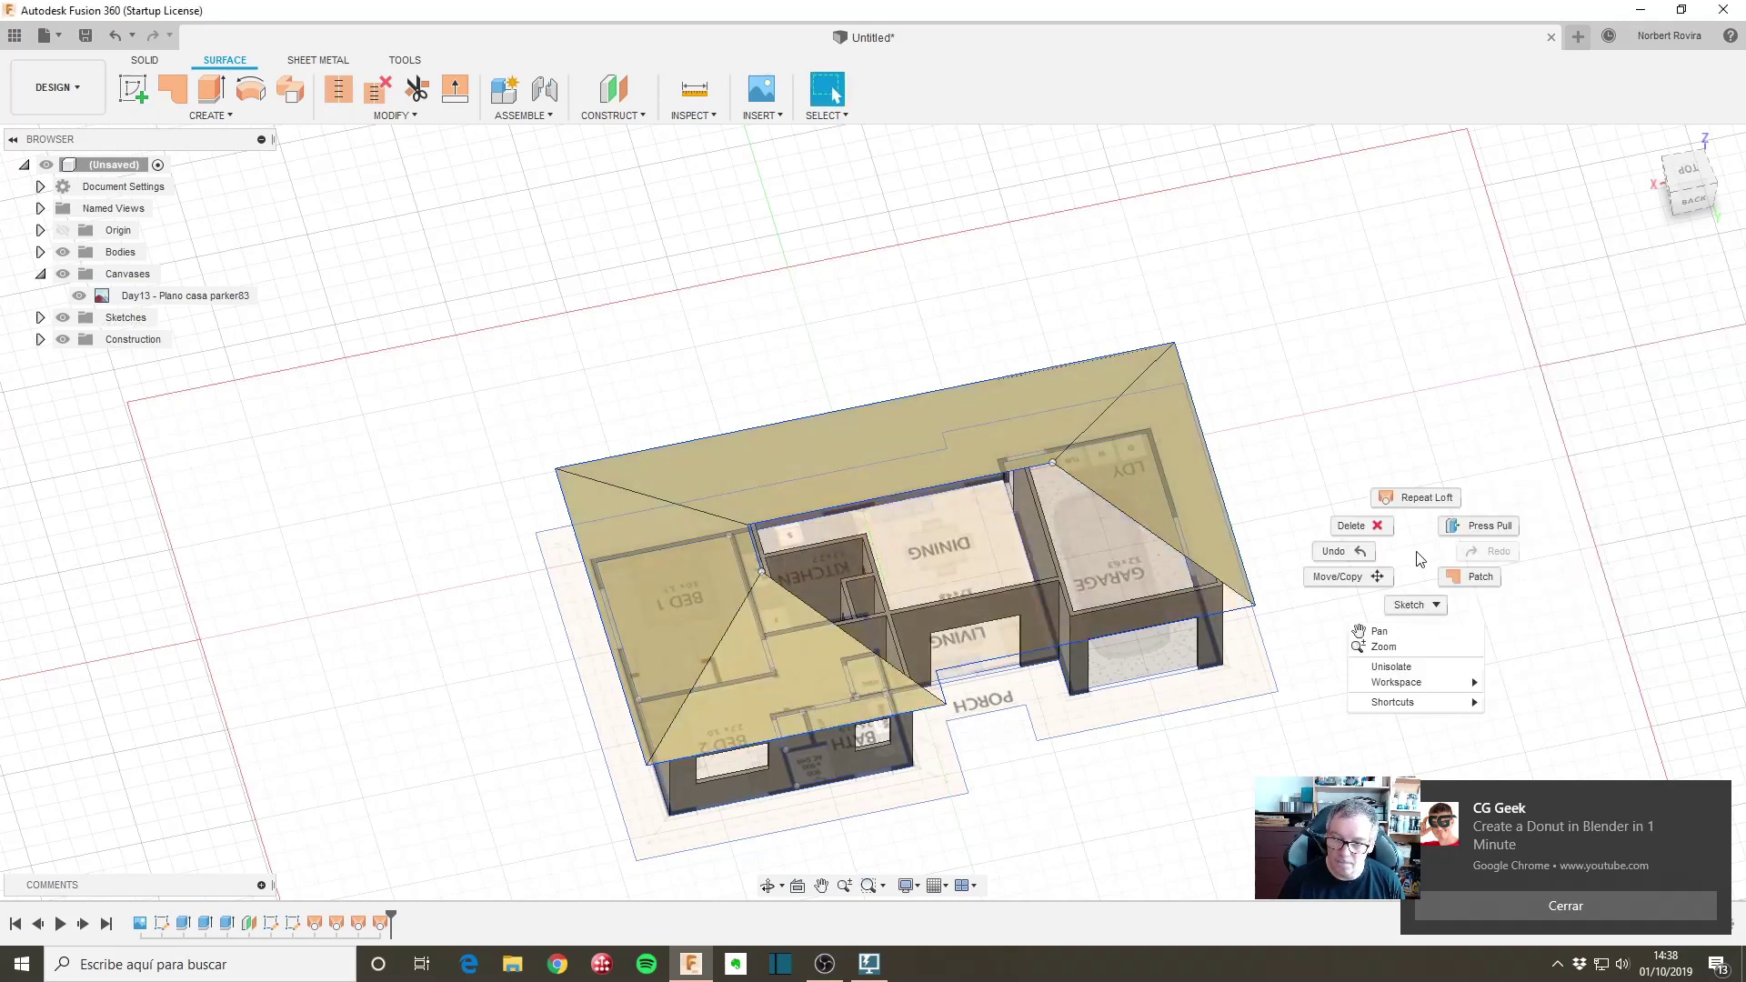
{"action": "left_click", "coordinate": [1392, 499]}
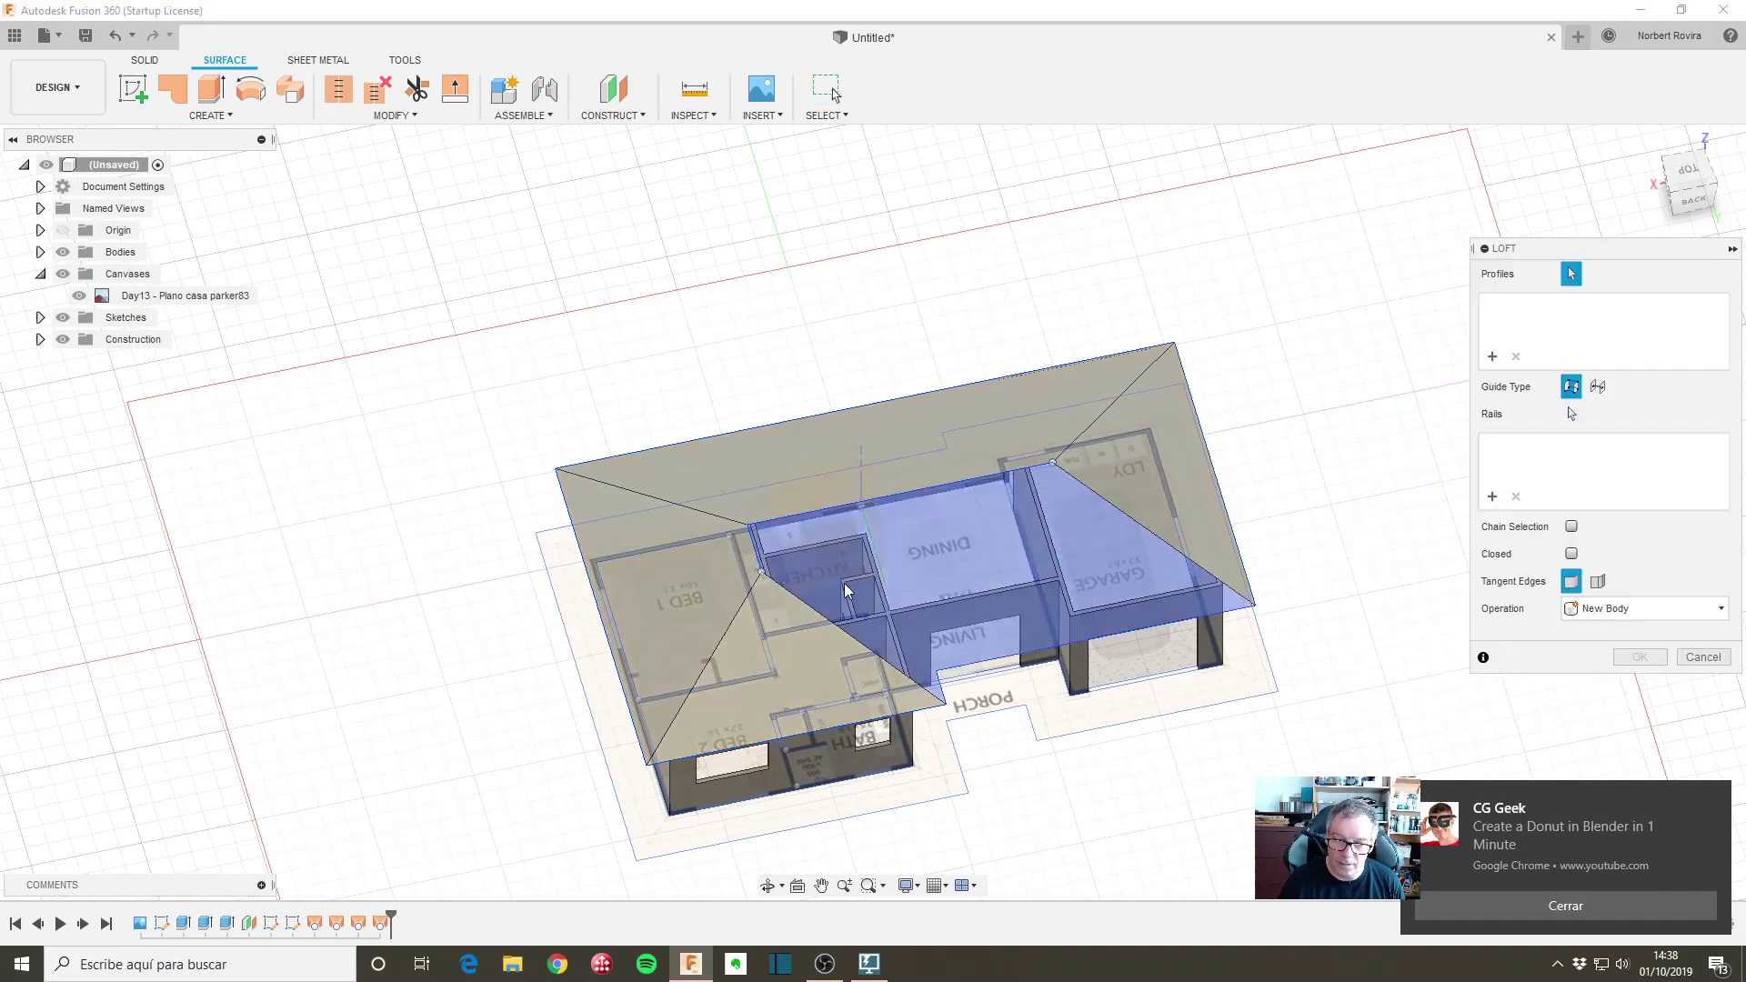
{"action": "left_click", "coordinate": [942, 693]}
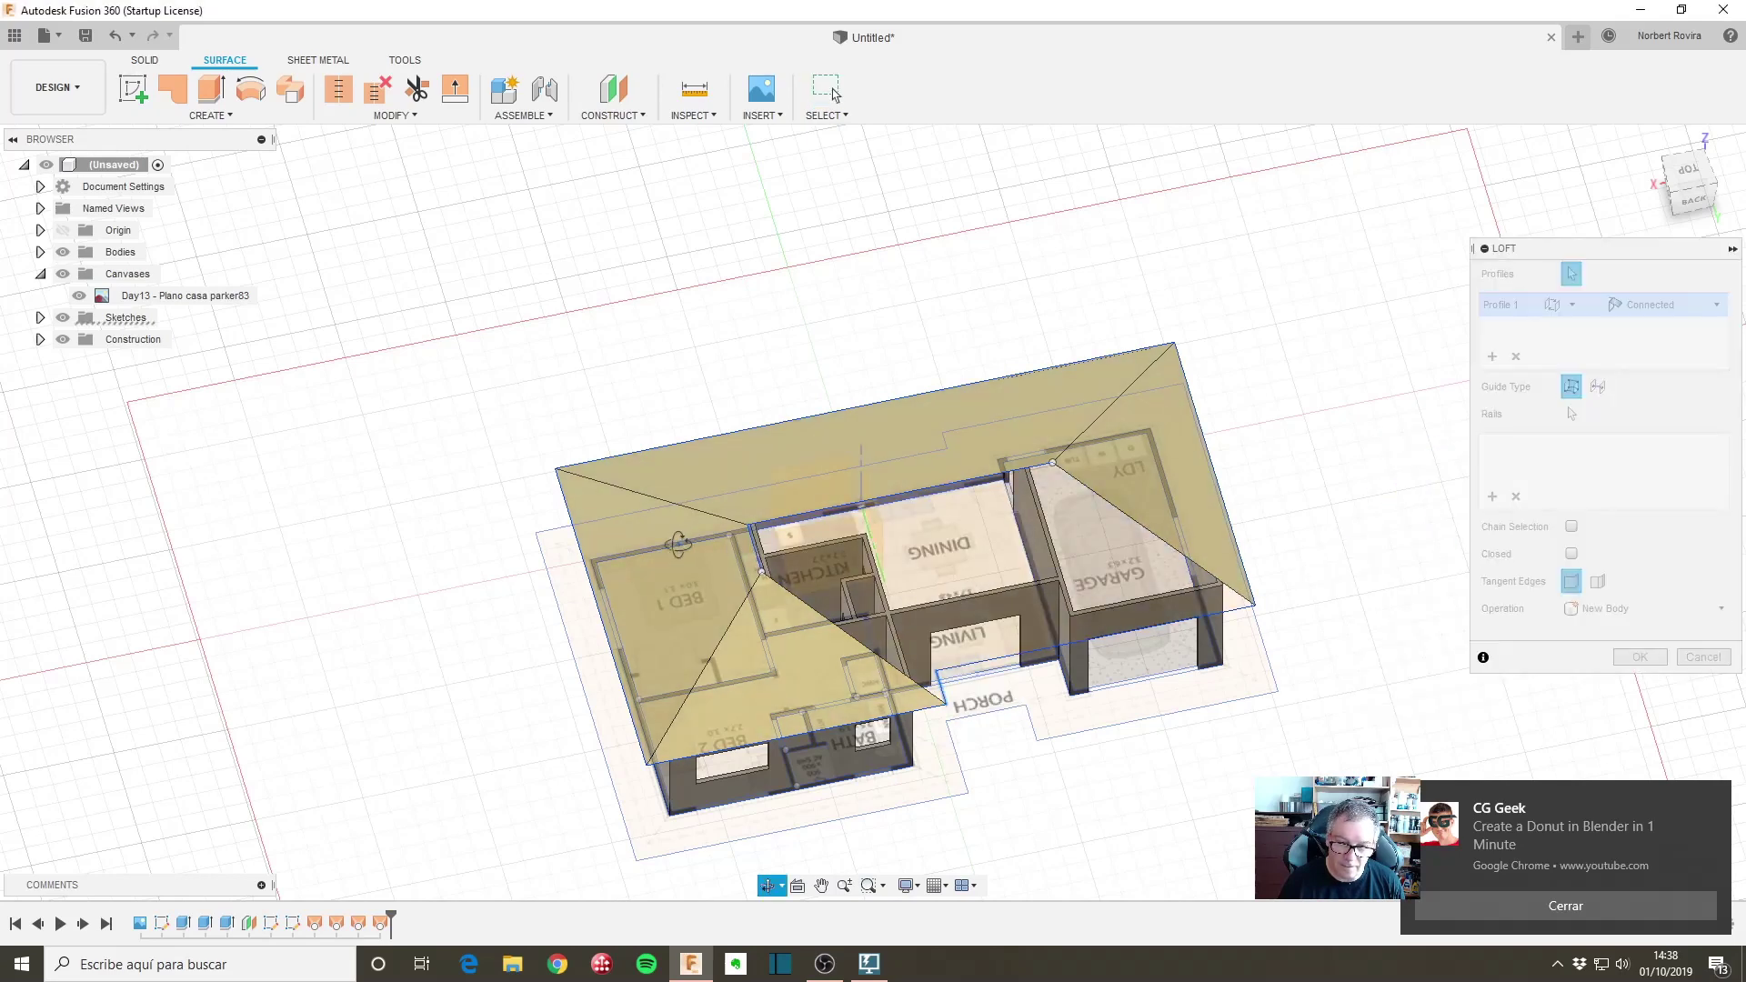
{"action": "middle_click_drag", "start_coordinate": [753, 550], "coordinate": [600, 551], "text": "shift"}
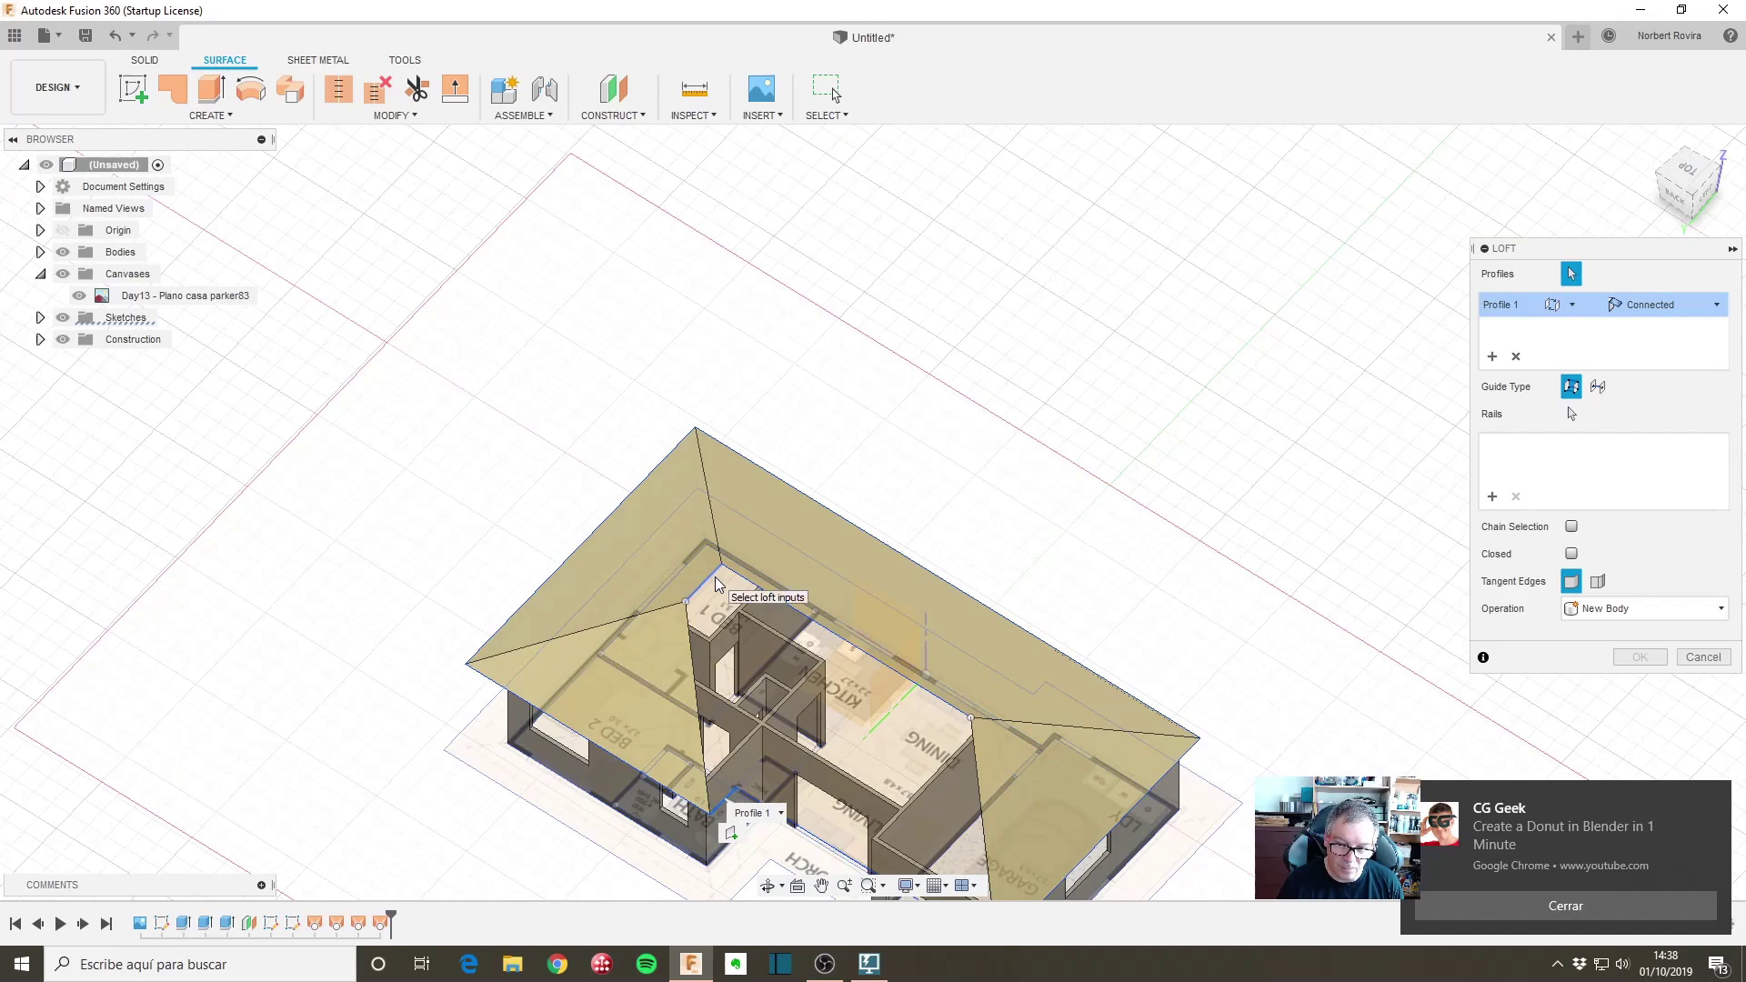
{"action": "left_click", "coordinate": [718, 584]}
{"action": "middle_click_drag", "start_coordinate": [1193, 473], "coordinate": [744, 691], "text": "shift"}
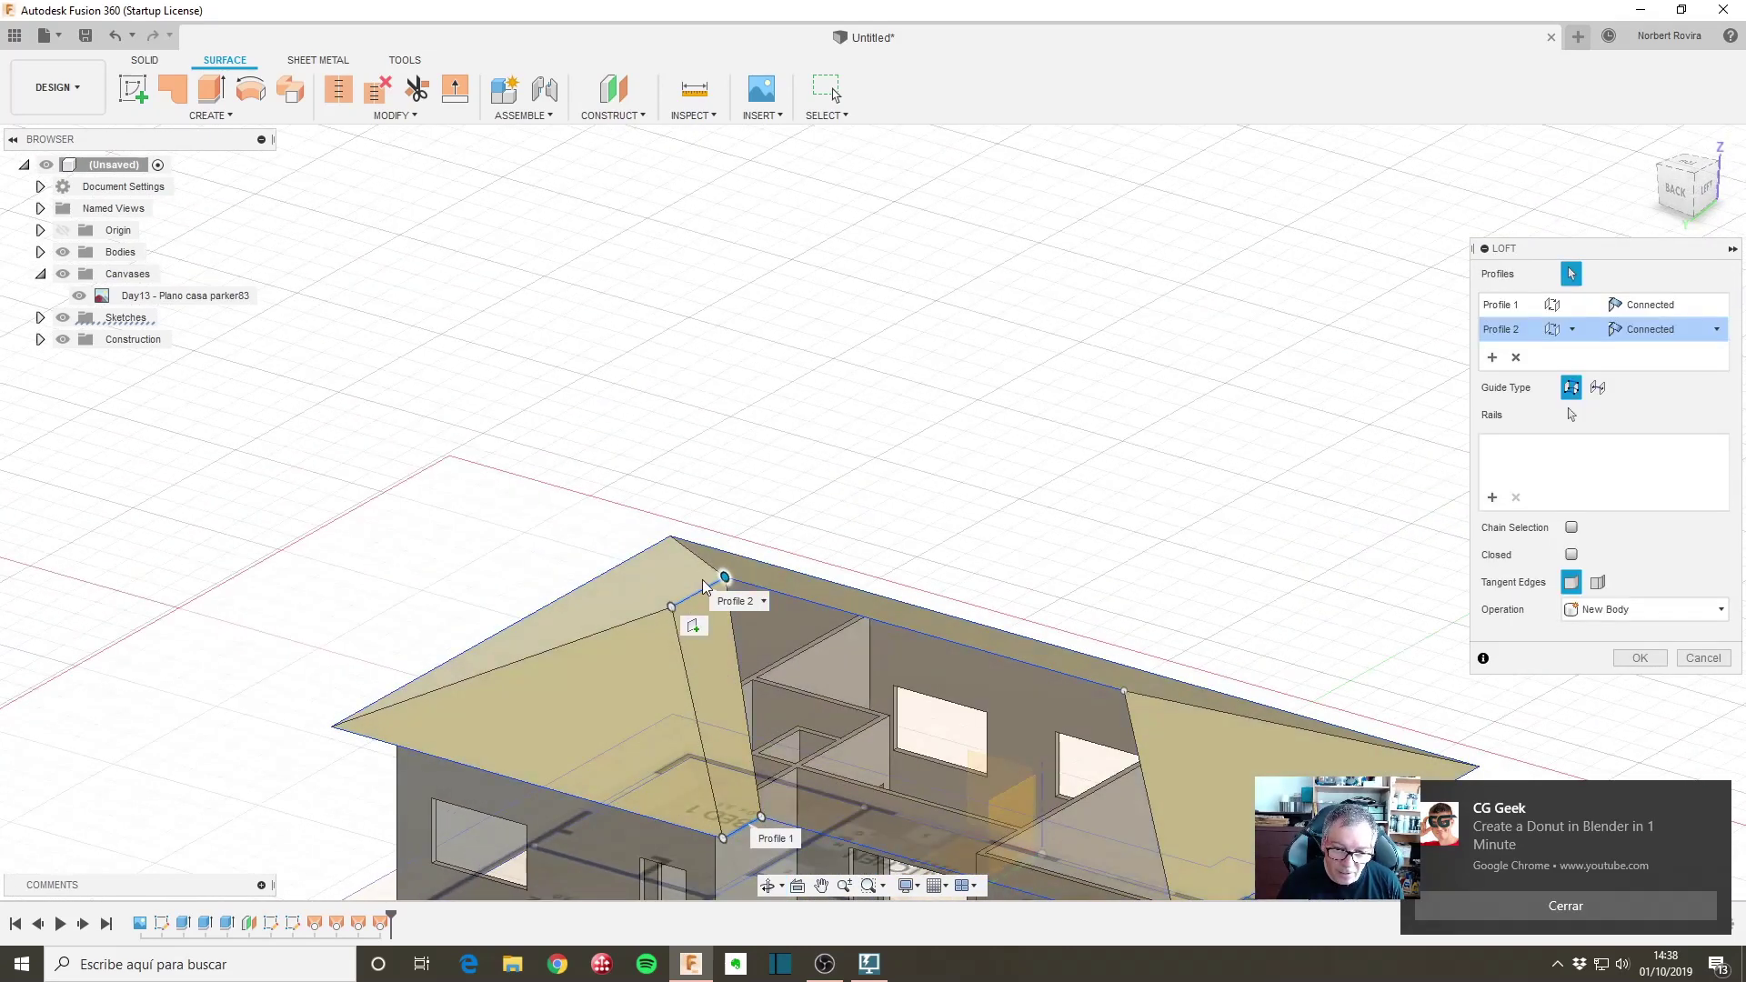
{"action": "mouse_move", "coordinate": [862, 510]}
{"action": "middle_mouse_down", "text": "shift"}
{"action": "mouse_move", "coordinate": [1021, 577]}
{"action": "mouse_move", "coordinate": [909, 429]}
{"action": "mouse_move", "coordinate": [1069, 671]}
{"action": "mouse_move", "coordinate": [984, 567]}
{"action": "middle_mouse_up", "text": "shift"}
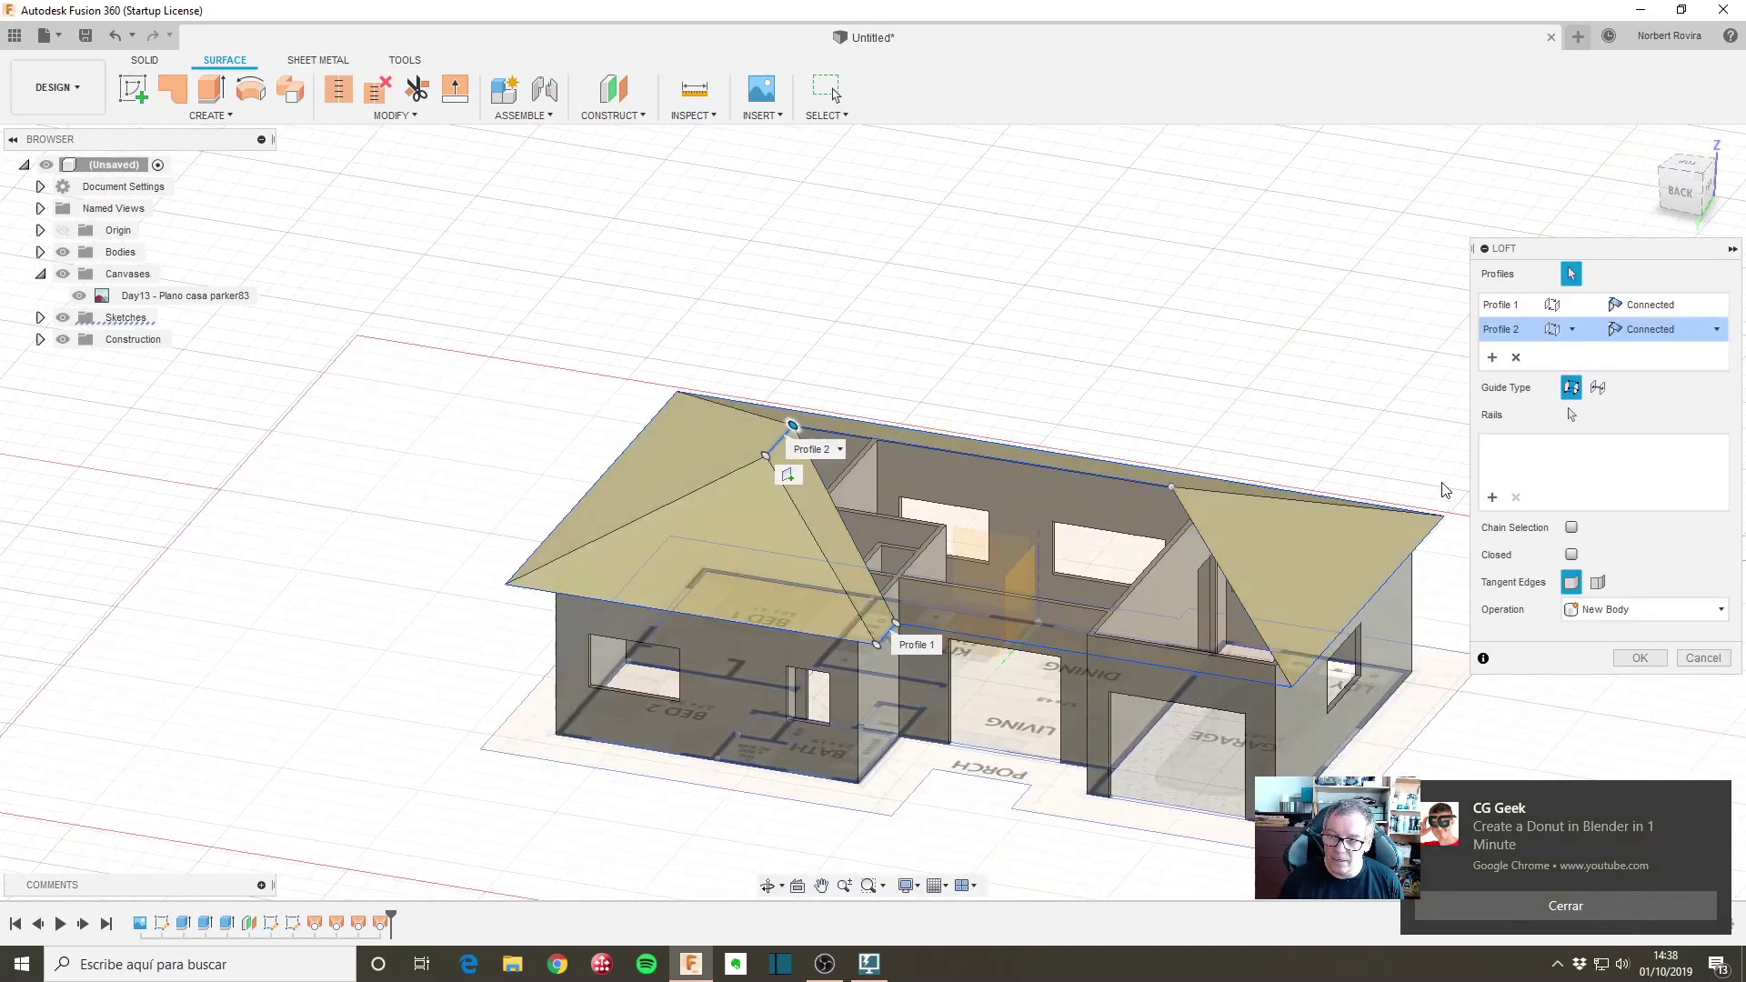
{"action": "left_click", "coordinate": [1640, 658]}
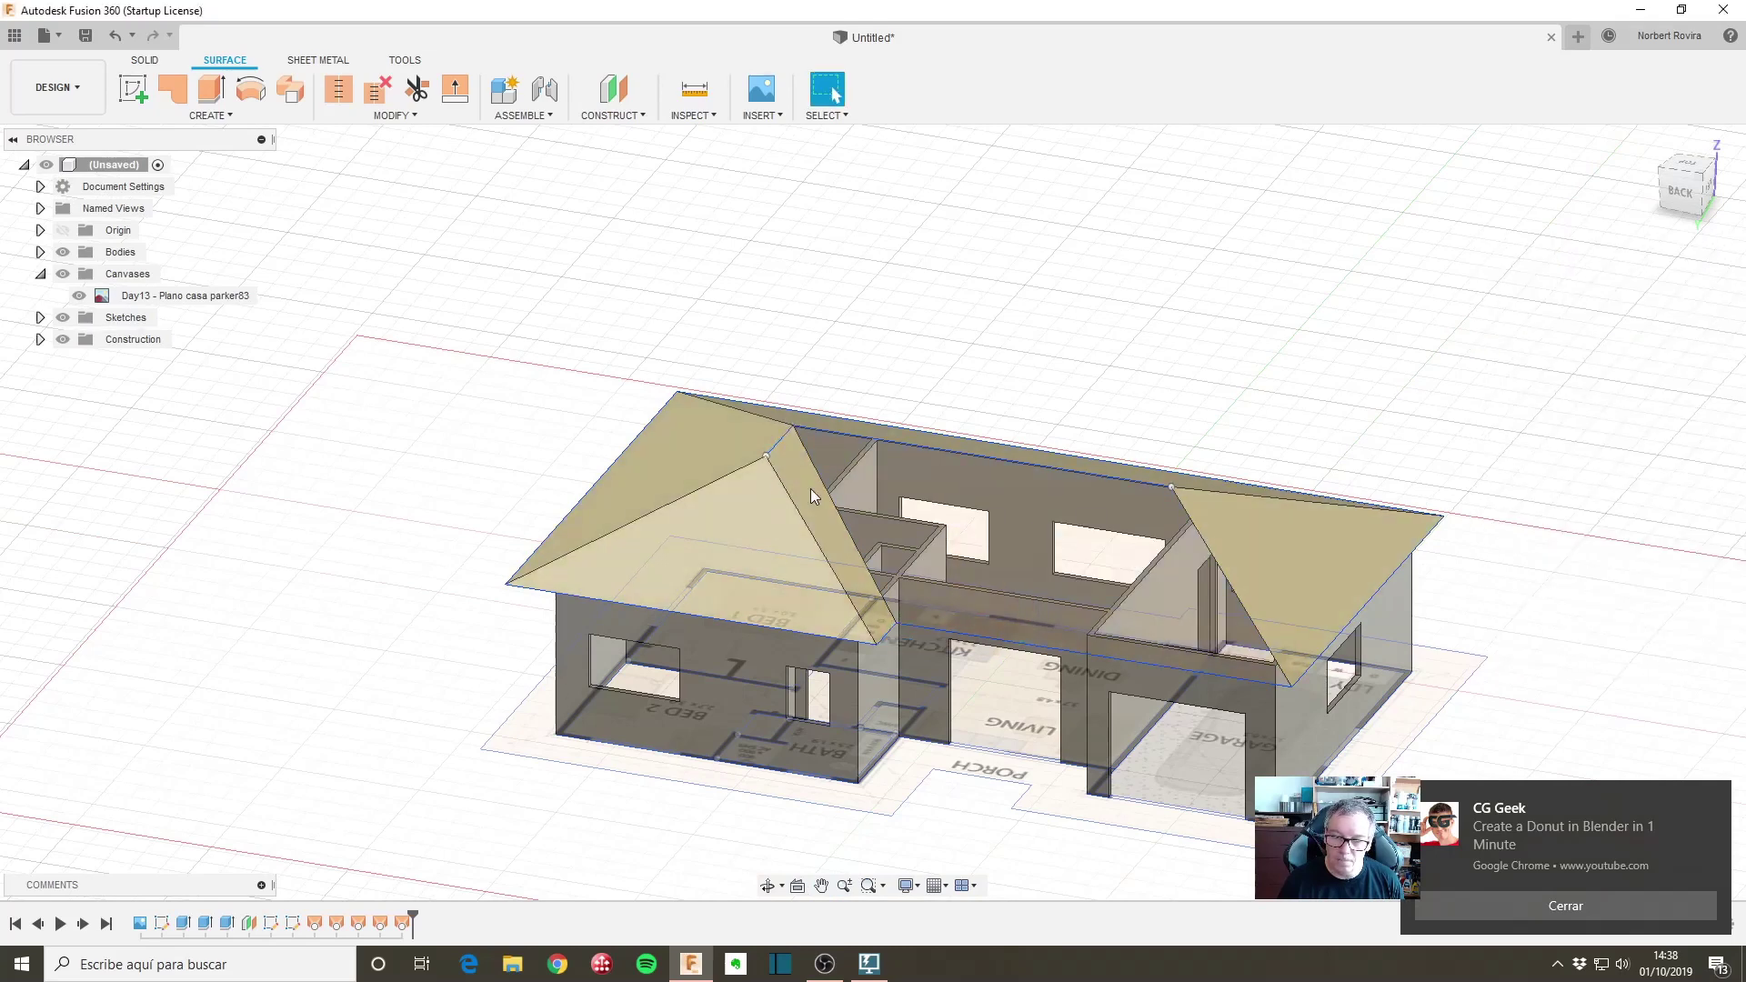
Step: Hide the Day13 floor-plan canvas and loft the middle roof slope from front eave to ridge
{"action": "left_click", "coordinate": [79, 295]}
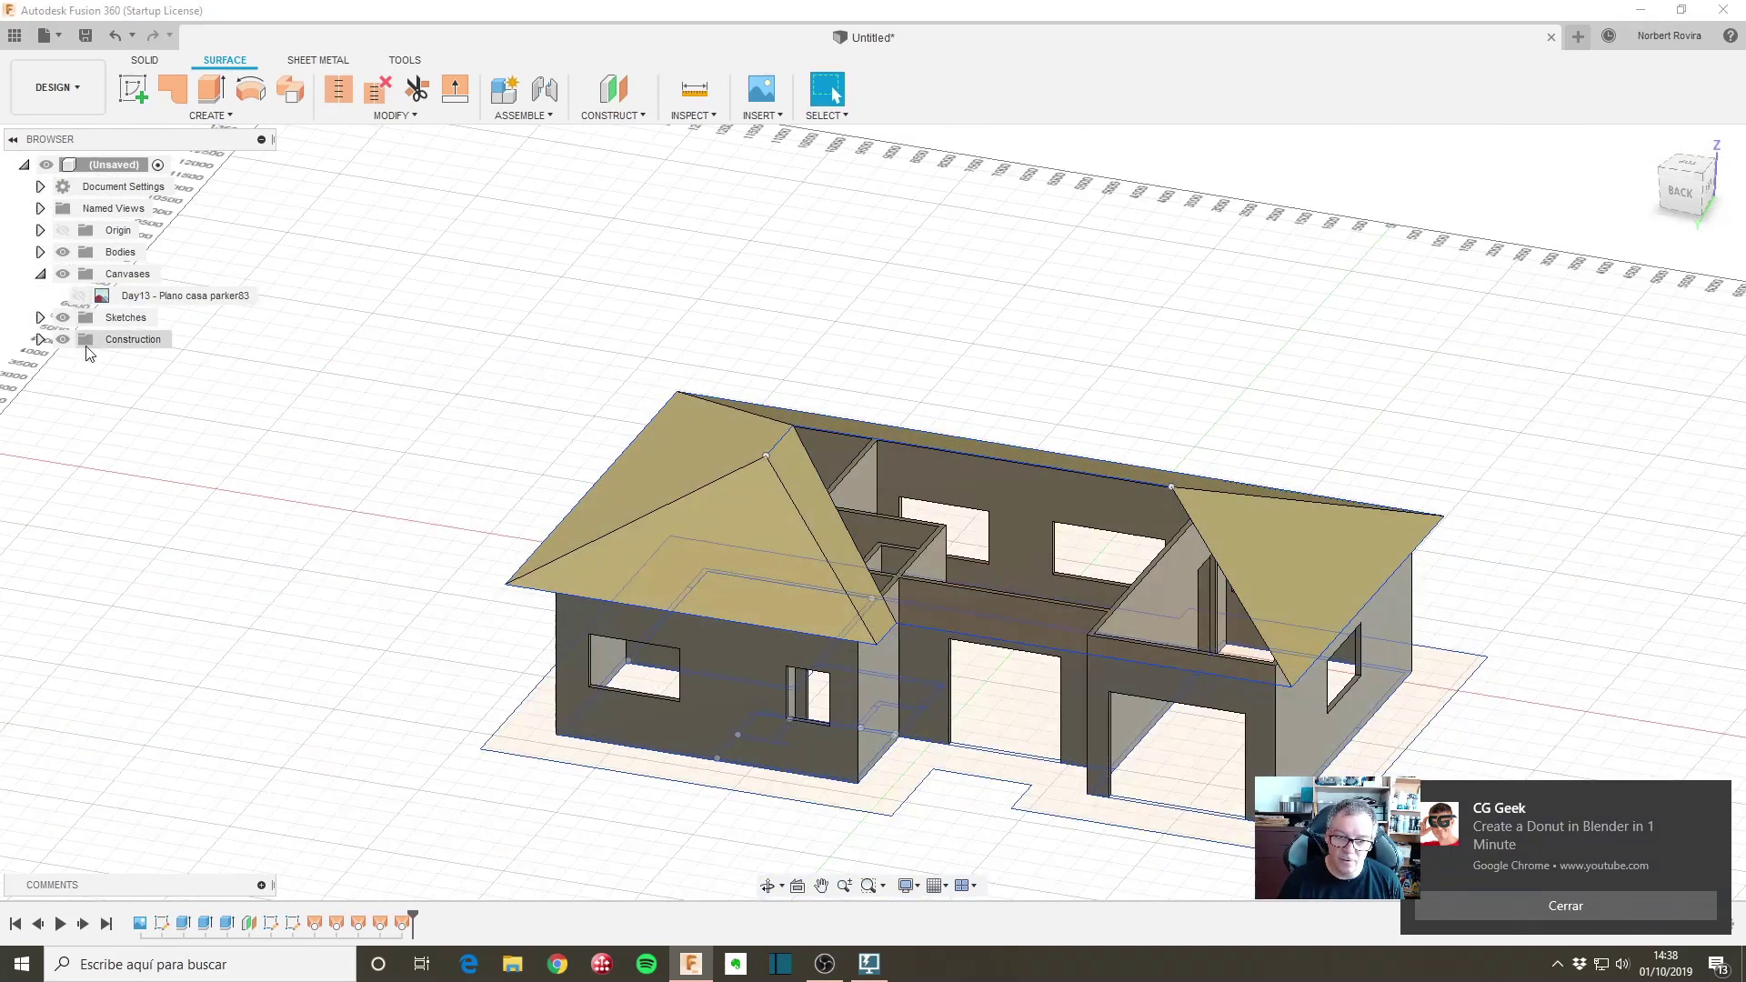
{"action": "mouse_move", "coordinate": [900, 436]}
{"action": "middle_mouse_down", "text": "shift"}
{"action": "mouse_move", "coordinate": [985, 378]}
{"action": "mouse_move", "coordinate": [973, 358]}
{"action": "mouse_move", "coordinate": [986, 368]}
{"action": "middle_mouse_up", "text": "shift"}
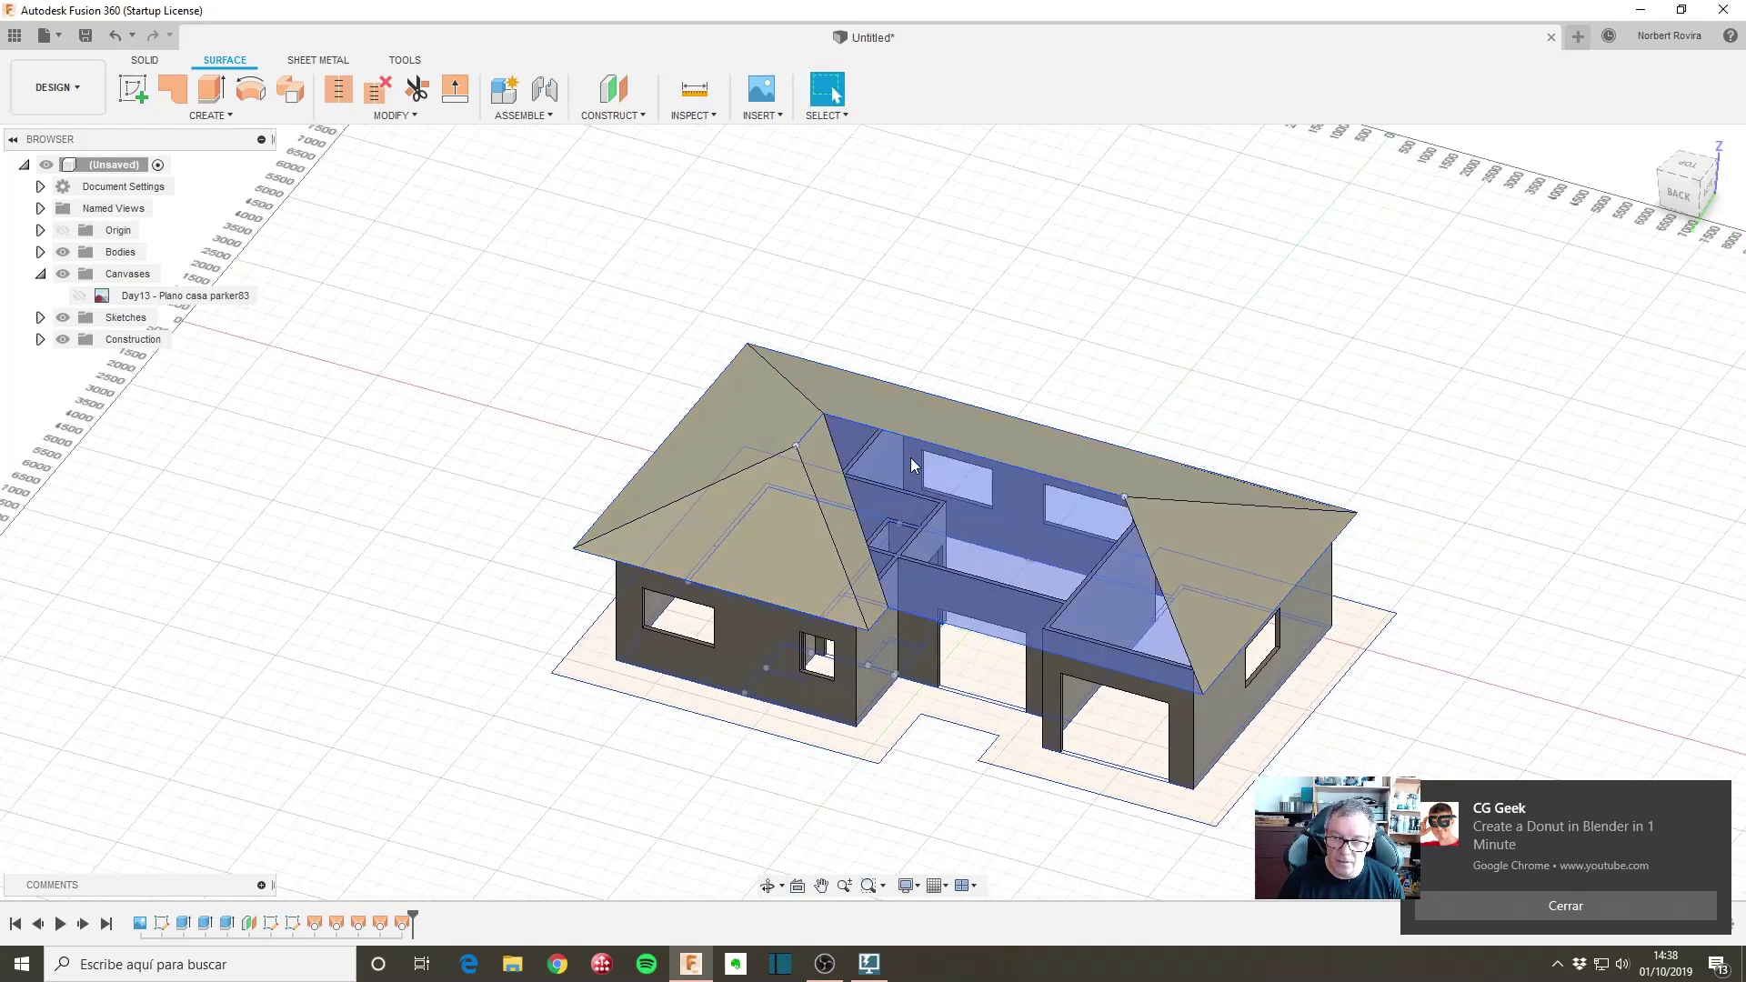
{"action": "right_click", "coordinate": [482, 272]}
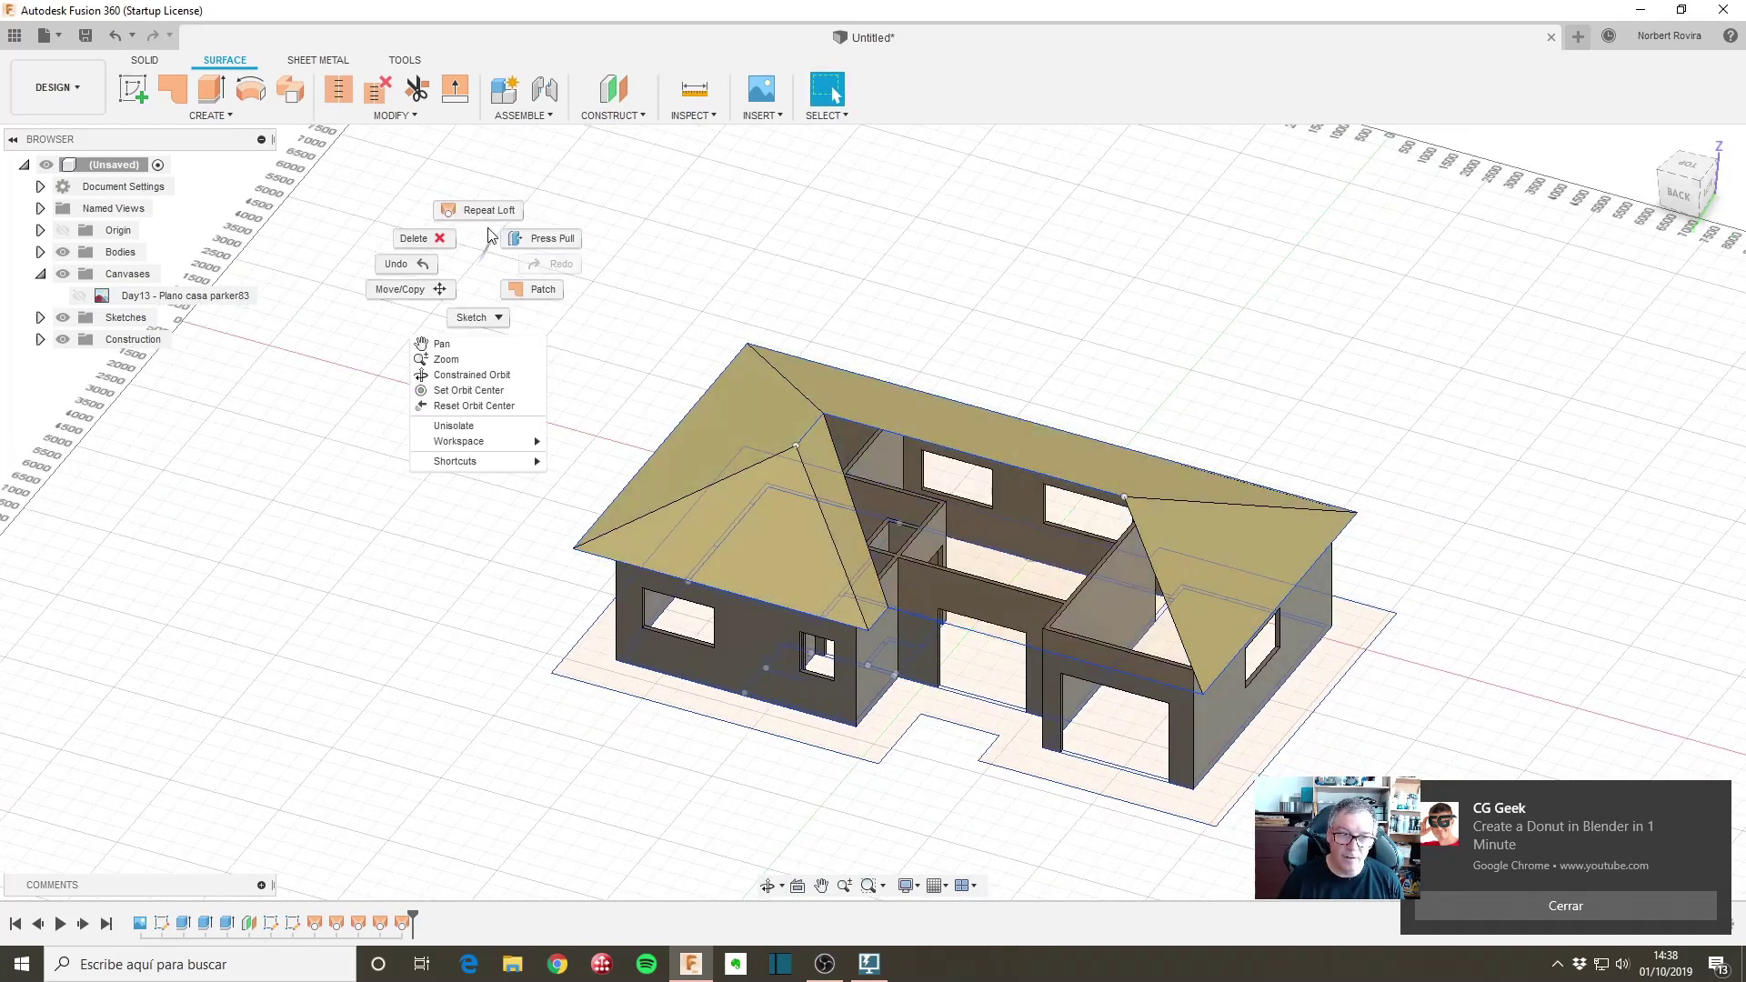
{"action": "left_click", "coordinate": [484, 213]}
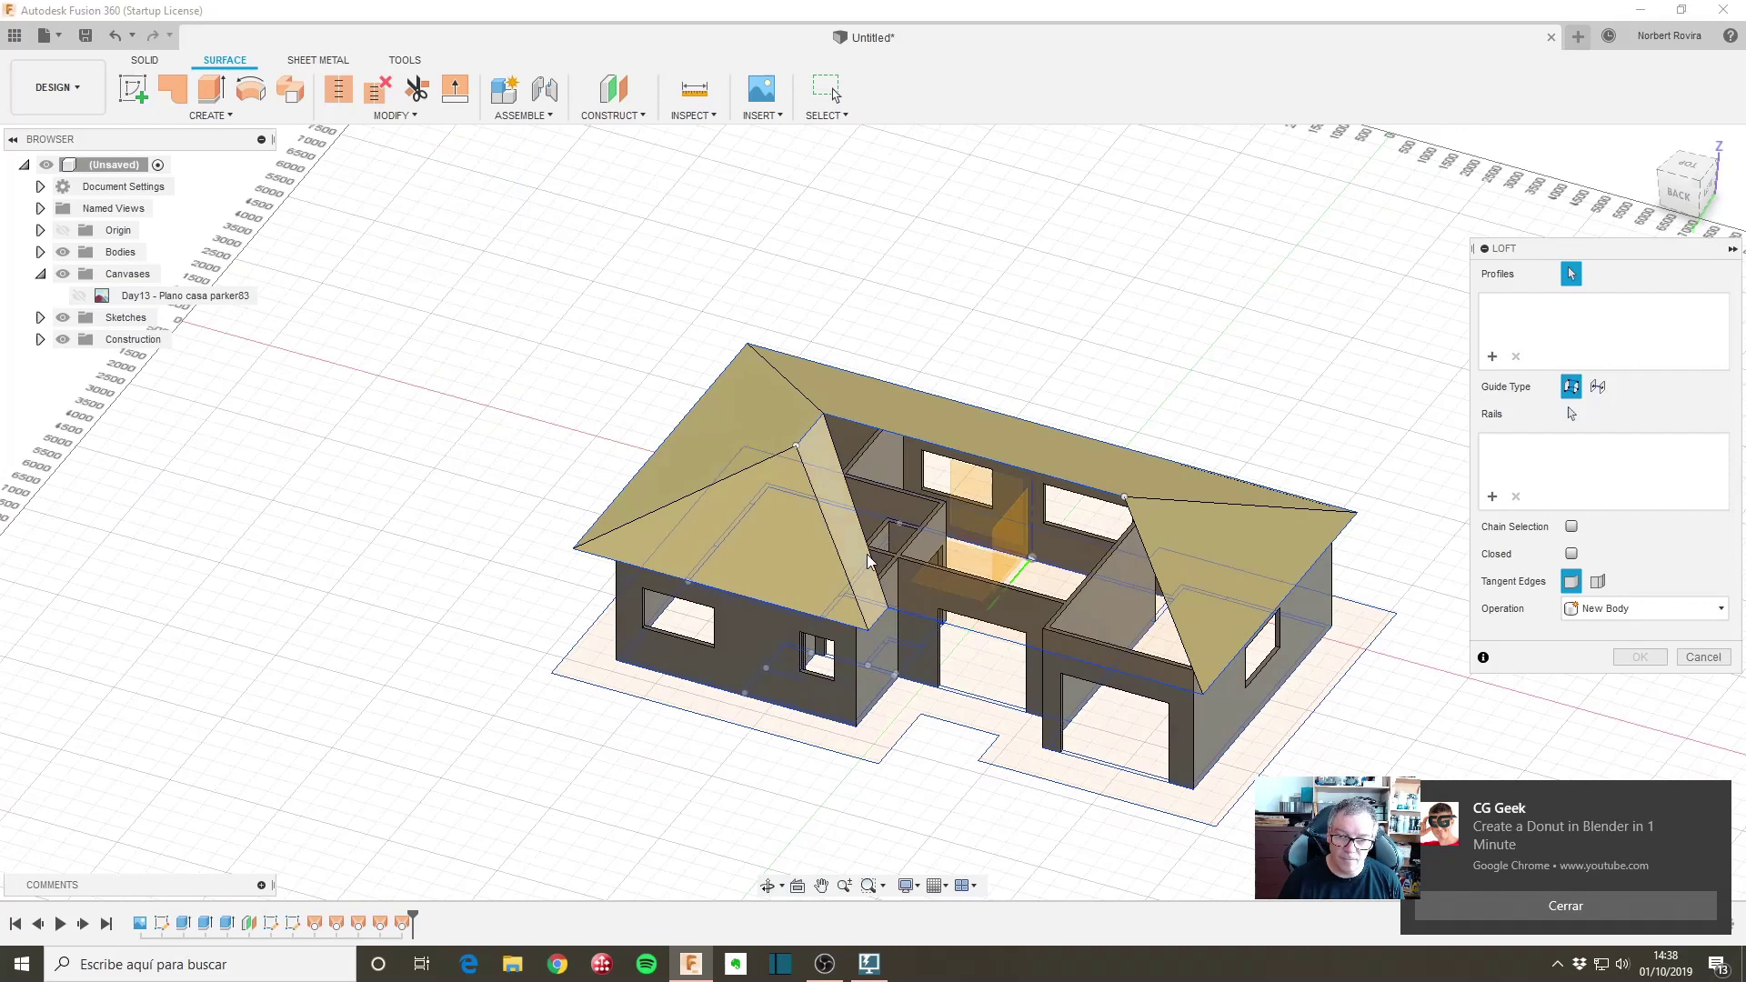
{"action": "left_click", "coordinate": [972, 641]}
{"action": "left_click", "coordinate": [996, 464]}
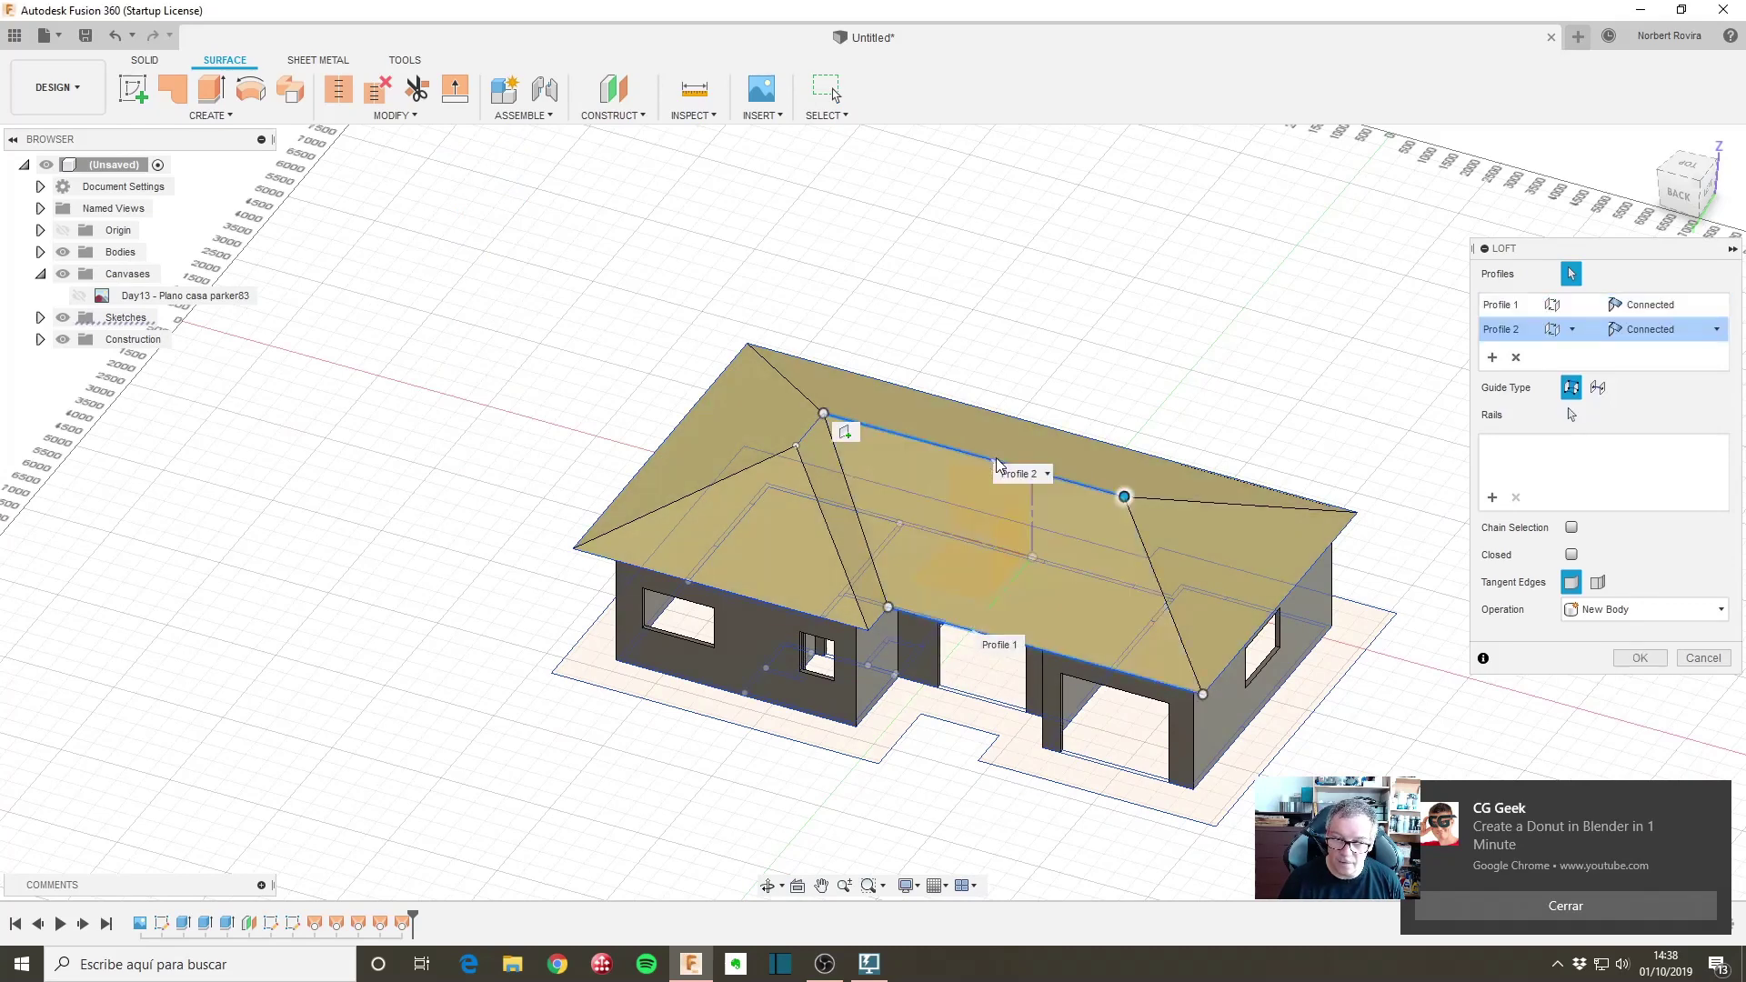
{"action": "mouse_move", "coordinate": [664, 535]}
{"action": "middle_mouse_down", "text": "shift"}
{"action": "mouse_move", "coordinate": [923, 468]}
{"action": "mouse_move", "coordinate": [1415, 578]}
{"action": "middle_mouse_up", "text": "shift"}
{"action": "left_click", "coordinate": [1624, 659]}
{"action": "scroll", "coordinate": [872, 713], "scroll_direction": "down", "scroll_amount": 3}
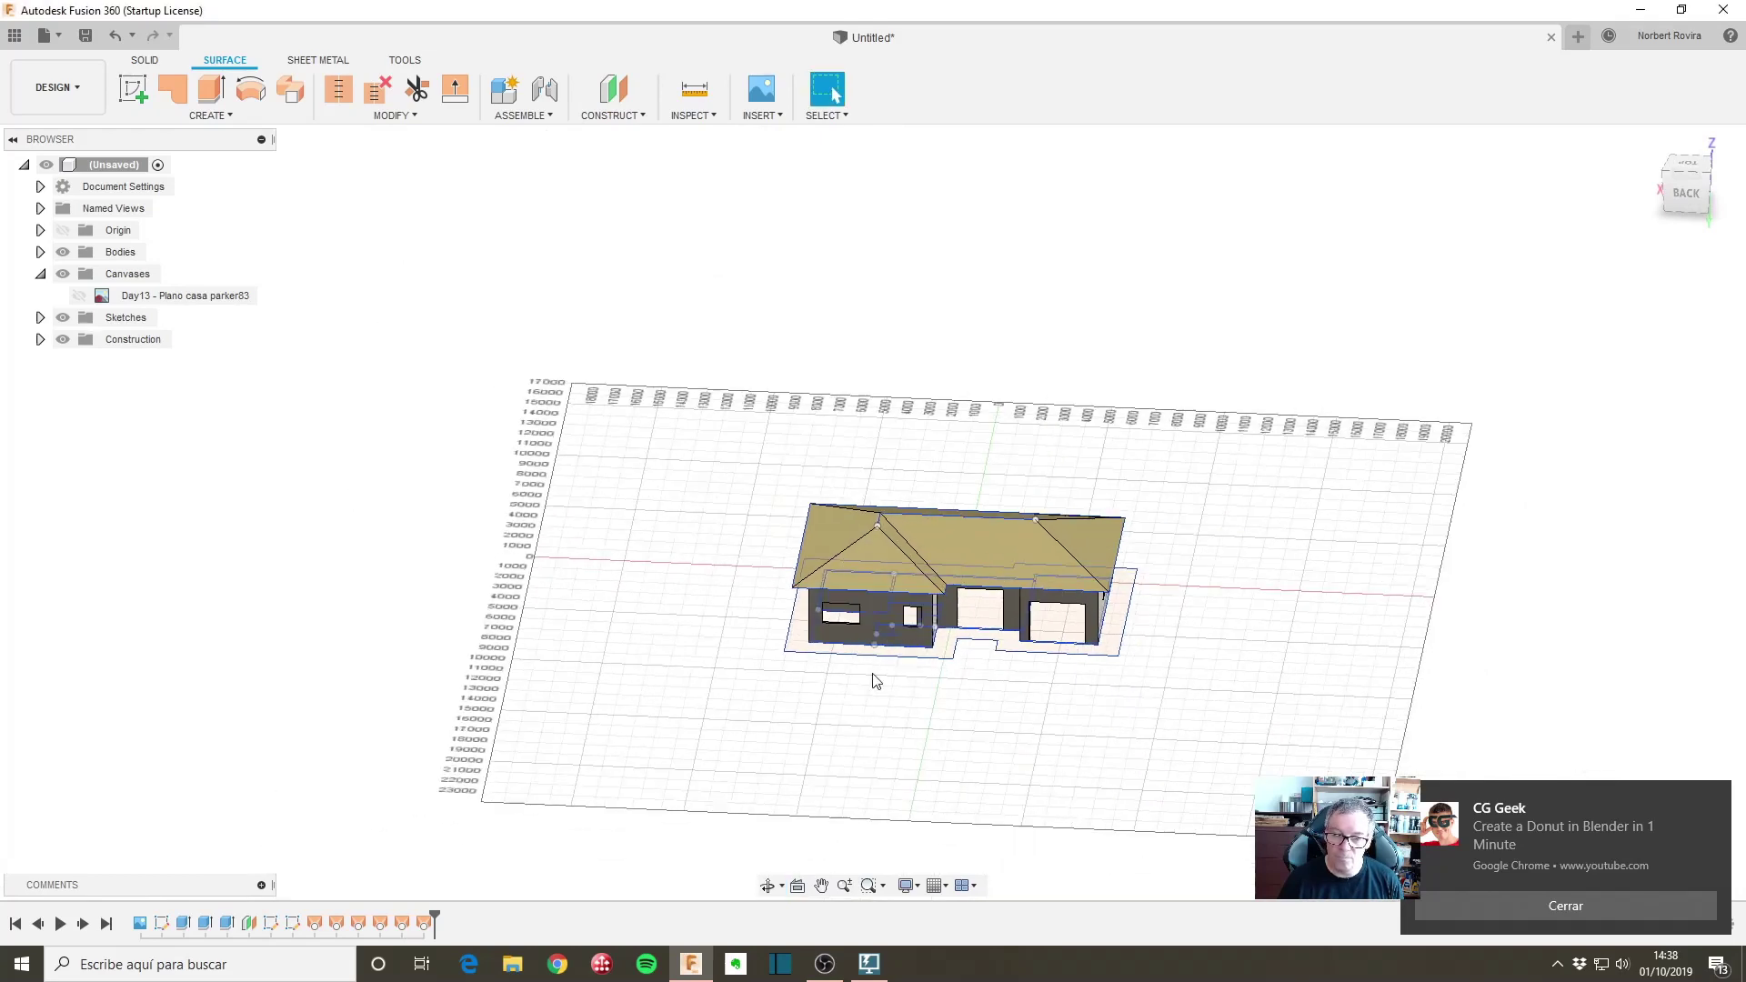
{"action": "mouse_move", "coordinate": [873, 712]}
{"action": "middle_mouse_down", "text": "shift"}
{"action": "mouse_move", "coordinate": [951, 542]}
{"action": "mouse_move", "coordinate": [819, 598]}
{"action": "middle_mouse_up", "text": "shift"}
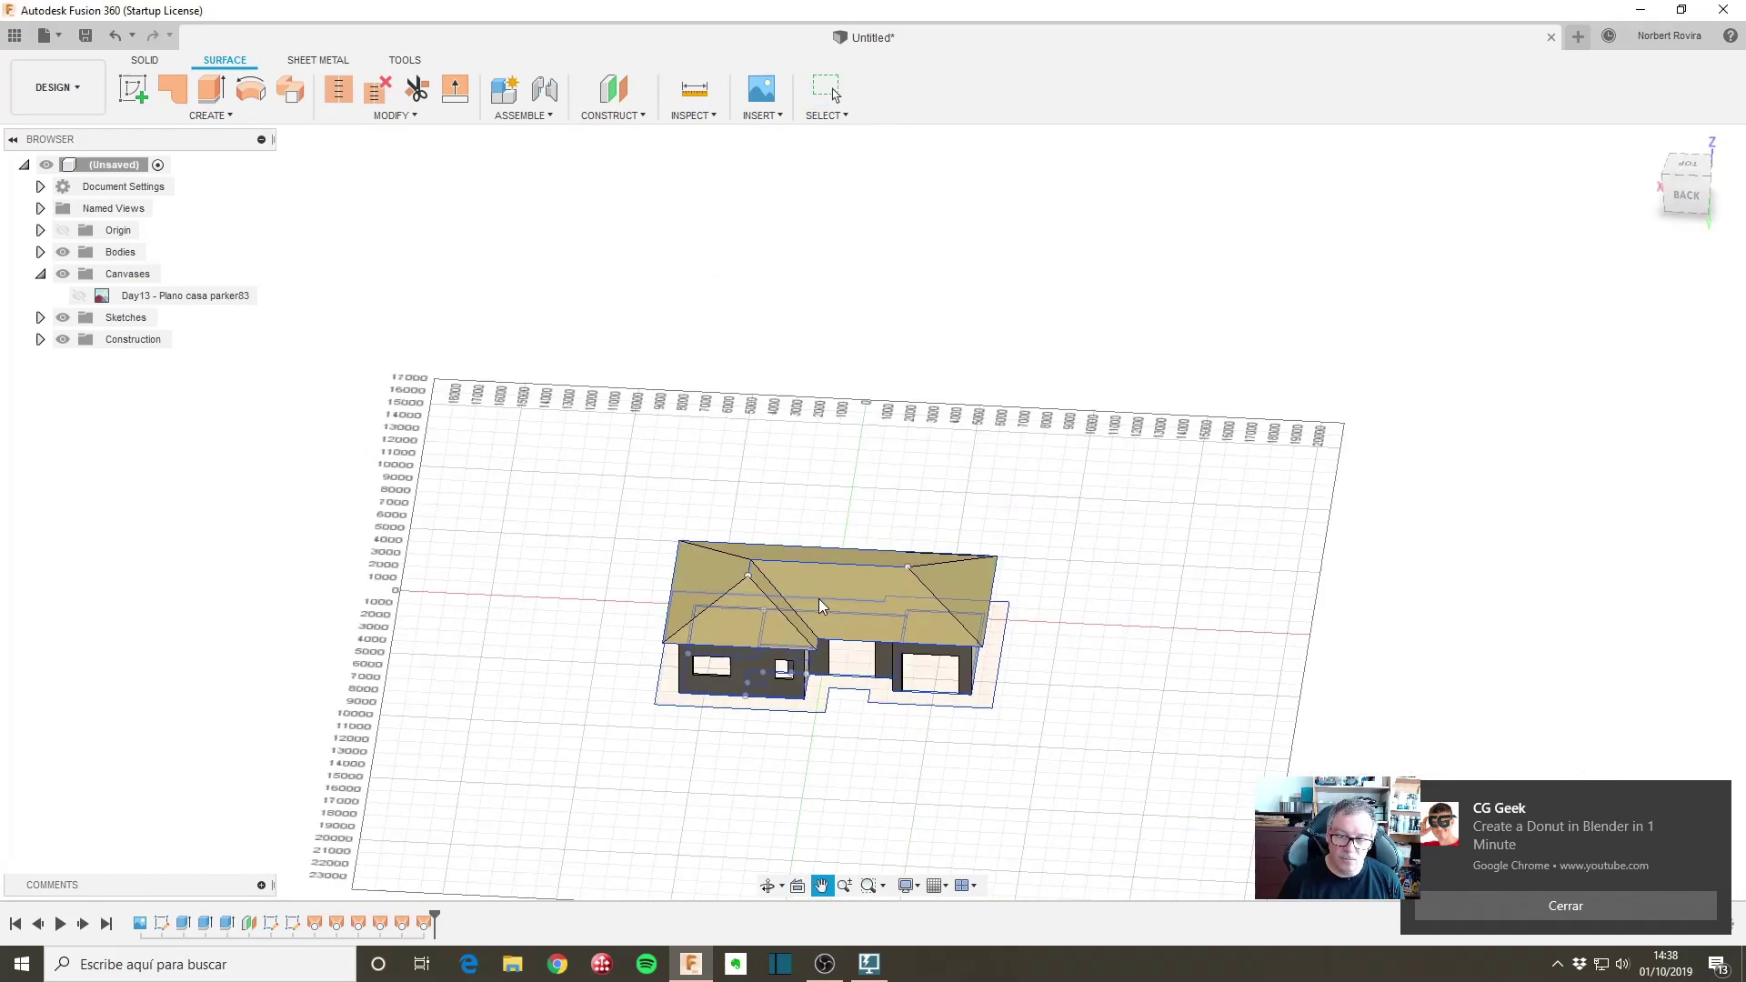
{"action": "scroll", "coordinate": [818, 598], "scroll_direction": "up", "scroll_amount": 3}
{"action": "scroll", "coordinate": [818, 598], "scroll_direction": "up", "scroll_amount": 2}
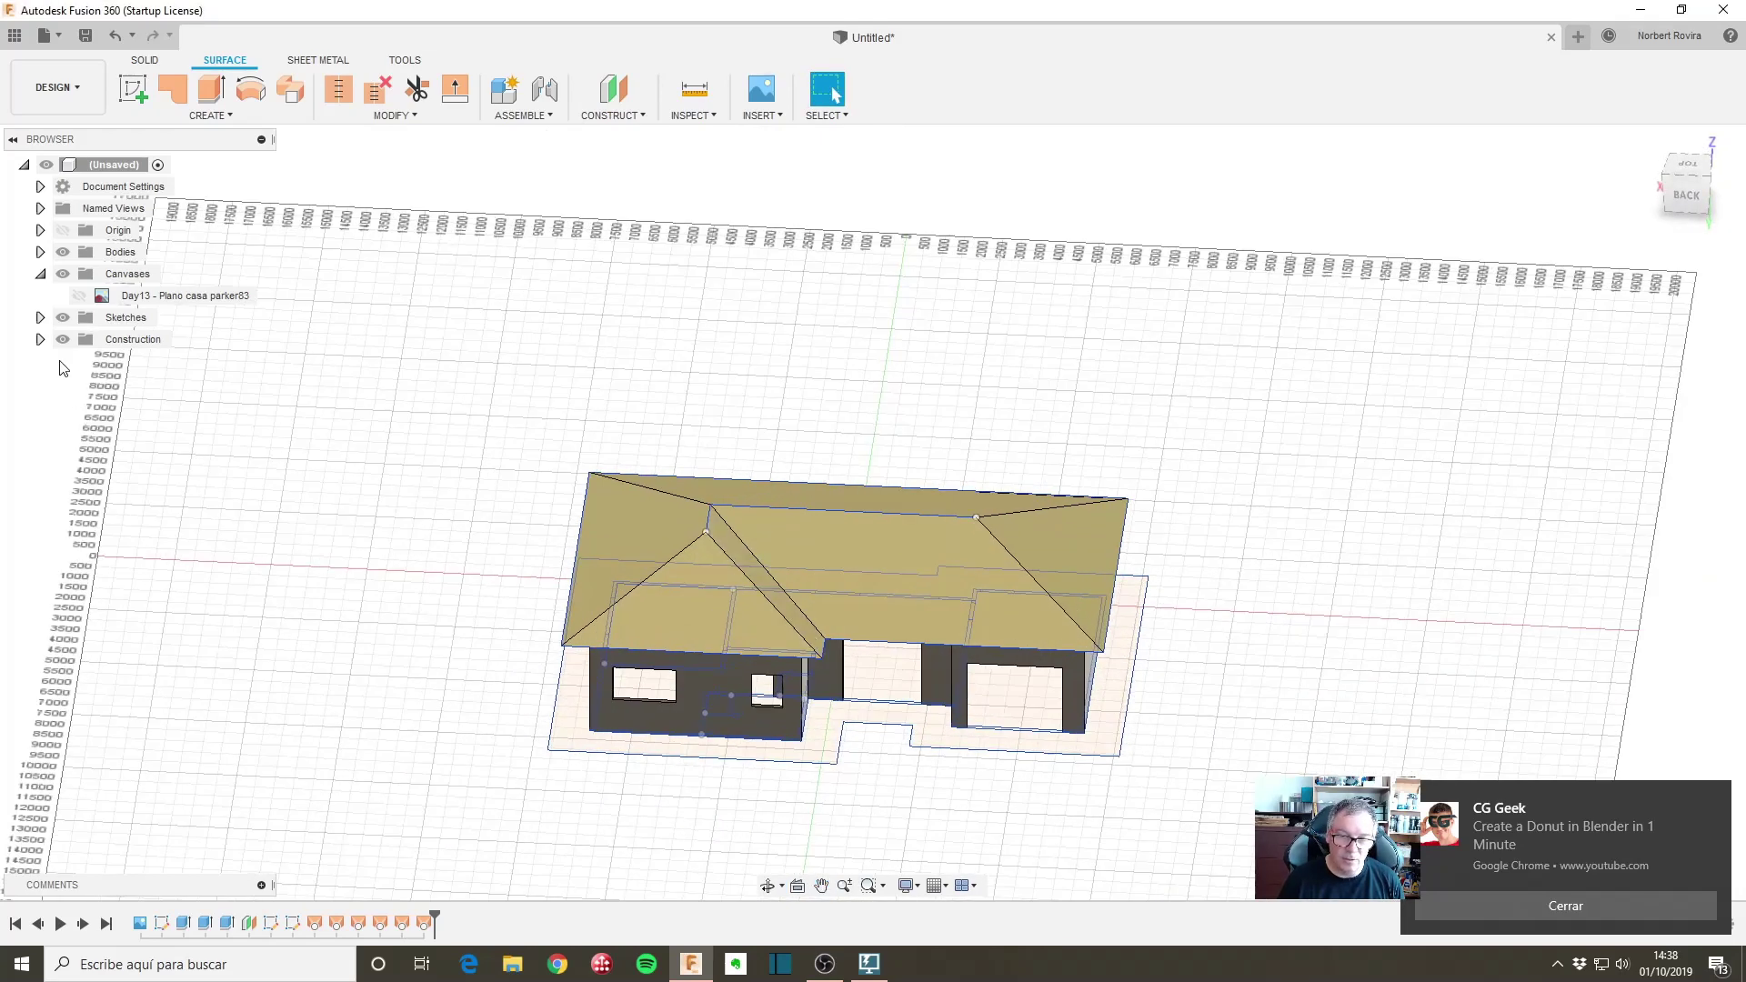
Step: Expand the Bodies list and select Body3, Body5 and Body7 to identify the roof faces
{"action": "left_click", "coordinate": [40, 251]}
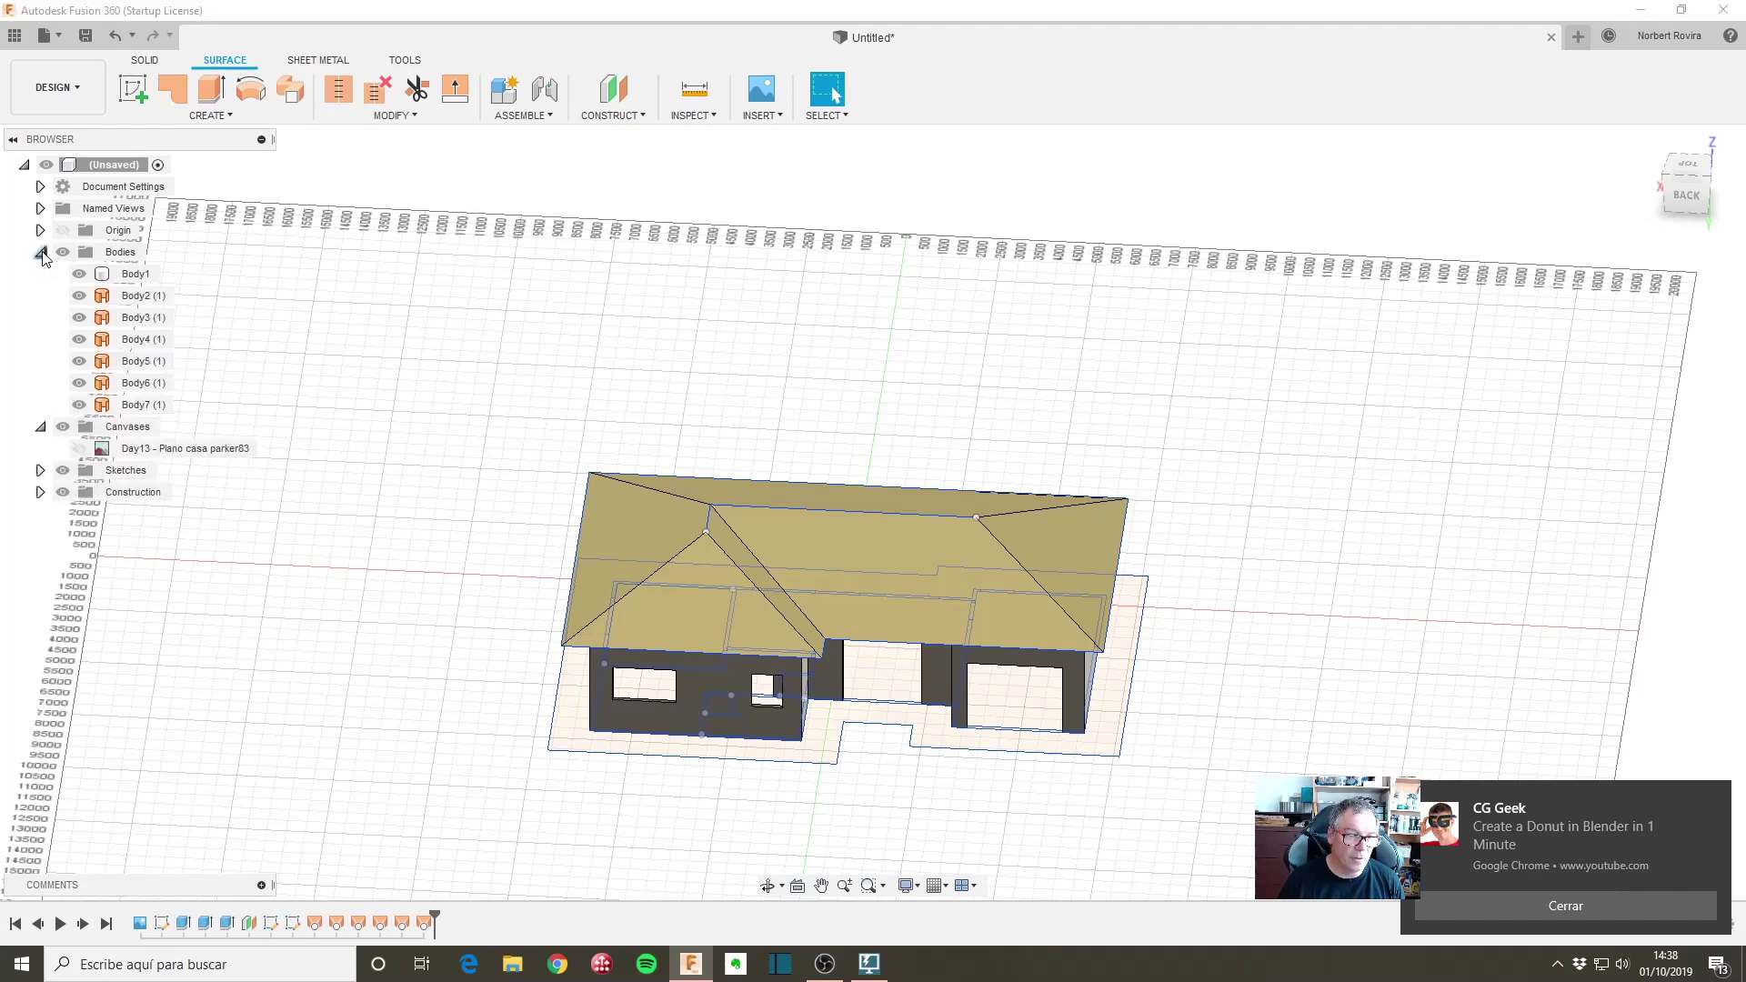
{"action": "left_click", "coordinate": [151, 317]}
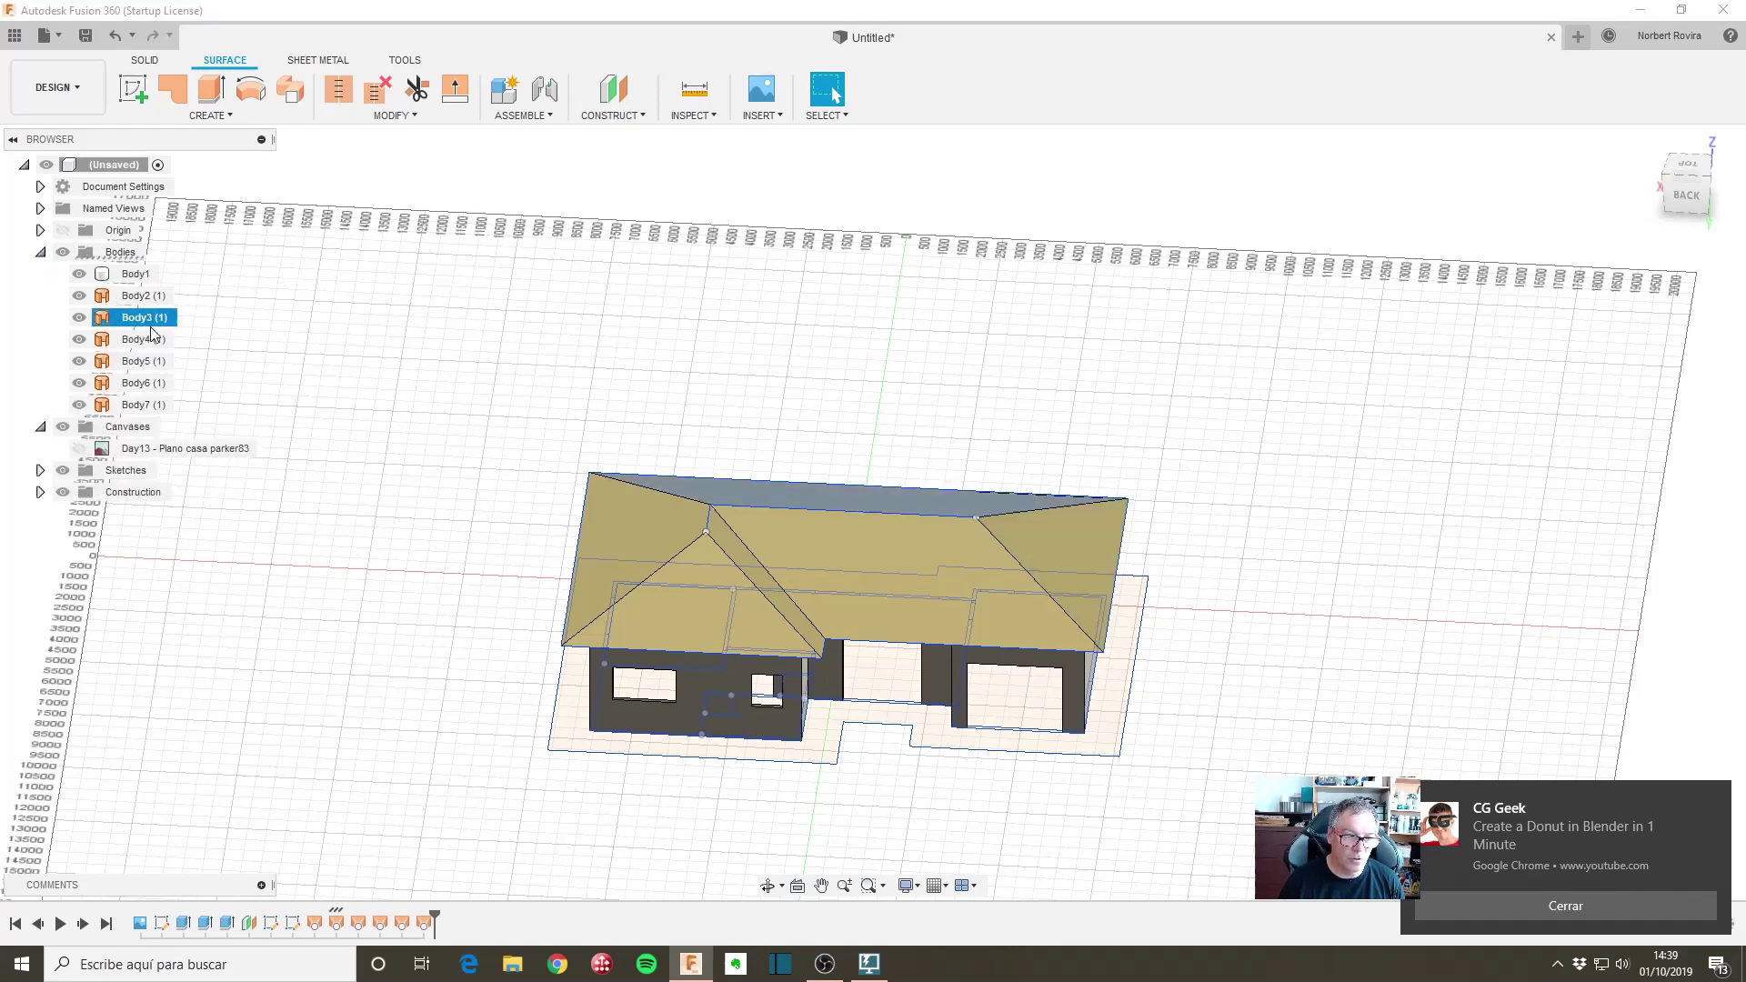
{"action": "left_click", "coordinate": [146, 339]}
{"action": "left_click", "coordinate": [145, 382]}
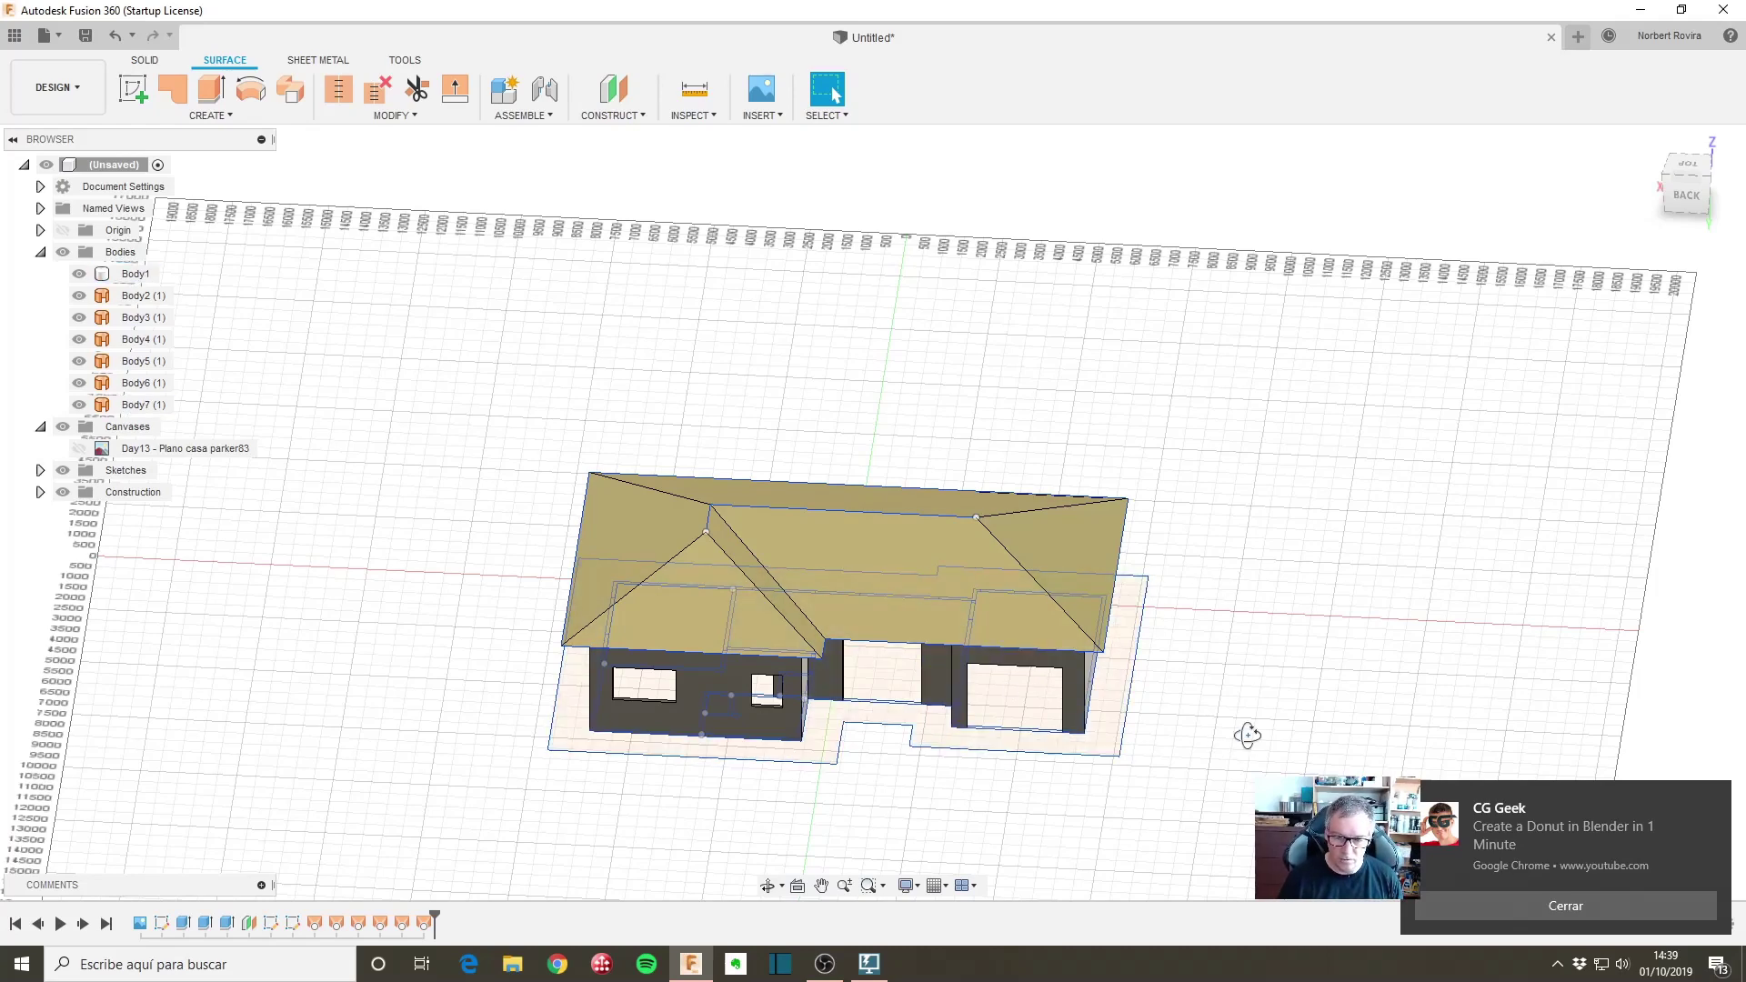
{"action": "middle_click_drag", "start_coordinate": [1246, 731], "coordinate": [1246, 651], "text": "shift"}
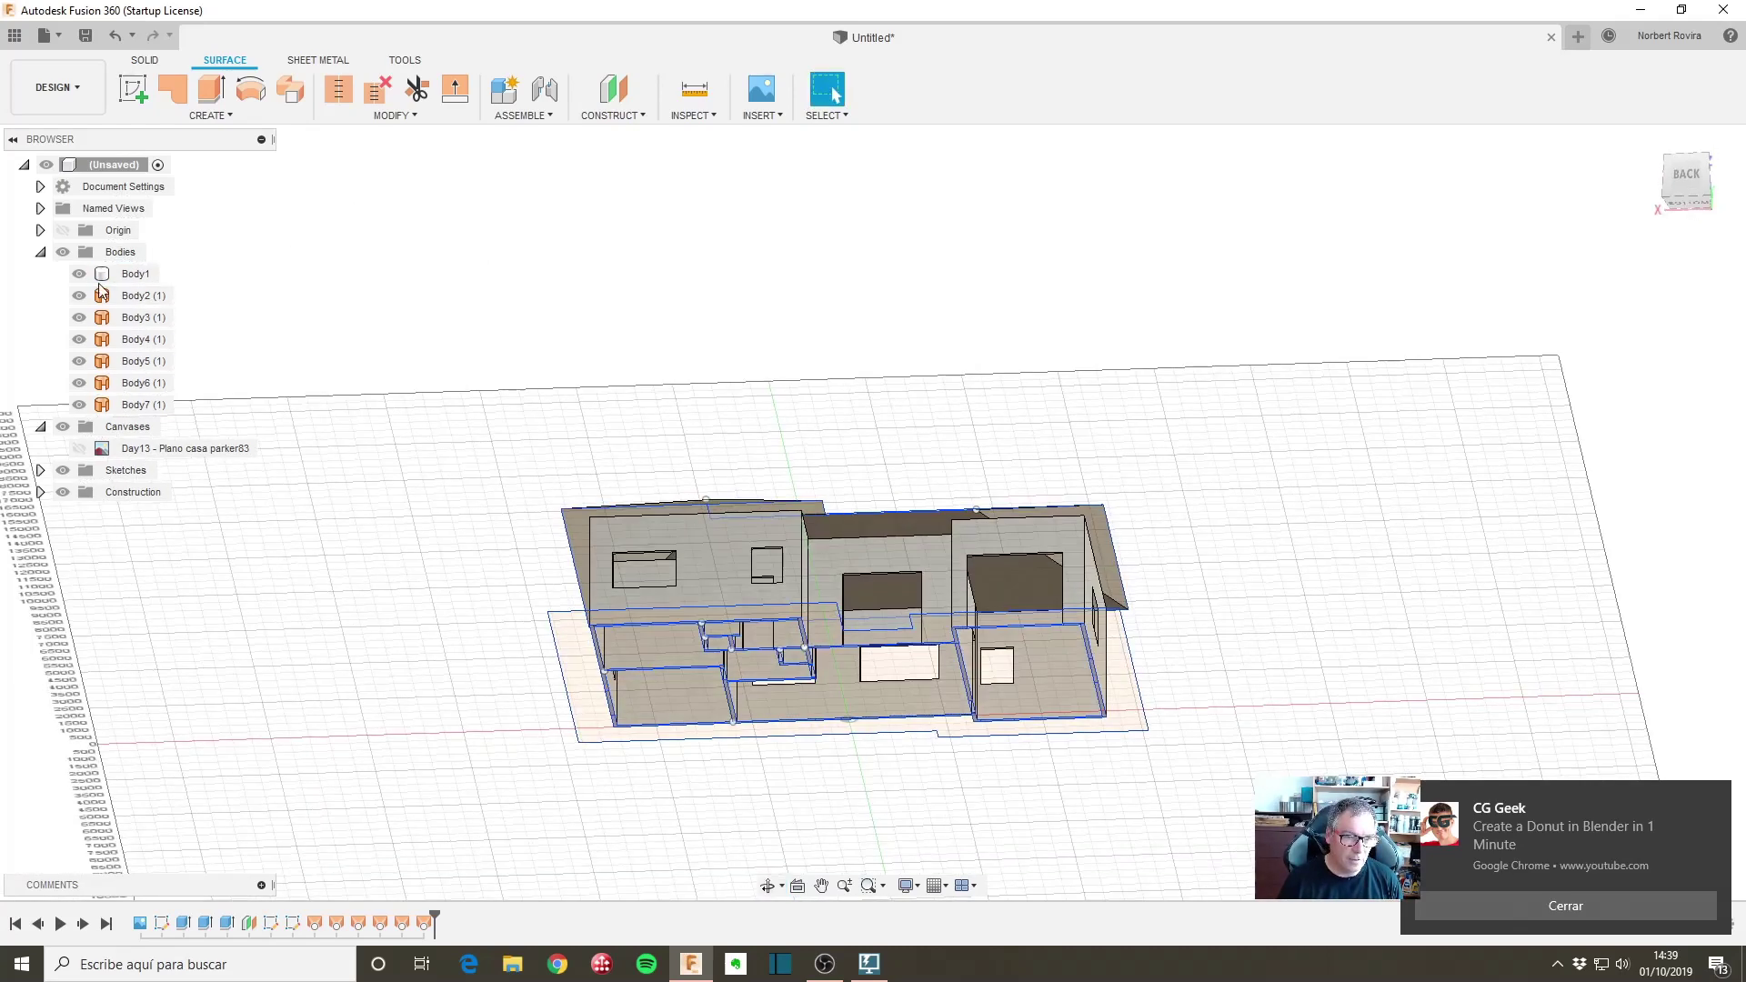
Step: Hide the wall body Body1 and look over the remaining roof surfaces
{"action": "left_click", "coordinate": [79, 274]}
{"action": "scroll", "coordinate": [760, 579], "scroll_direction": "up", "scroll_amount": 3}
{"action": "middle_click_drag", "start_coordinate": [756, 571], "coordinate": [741, 509], "text": "shift"}
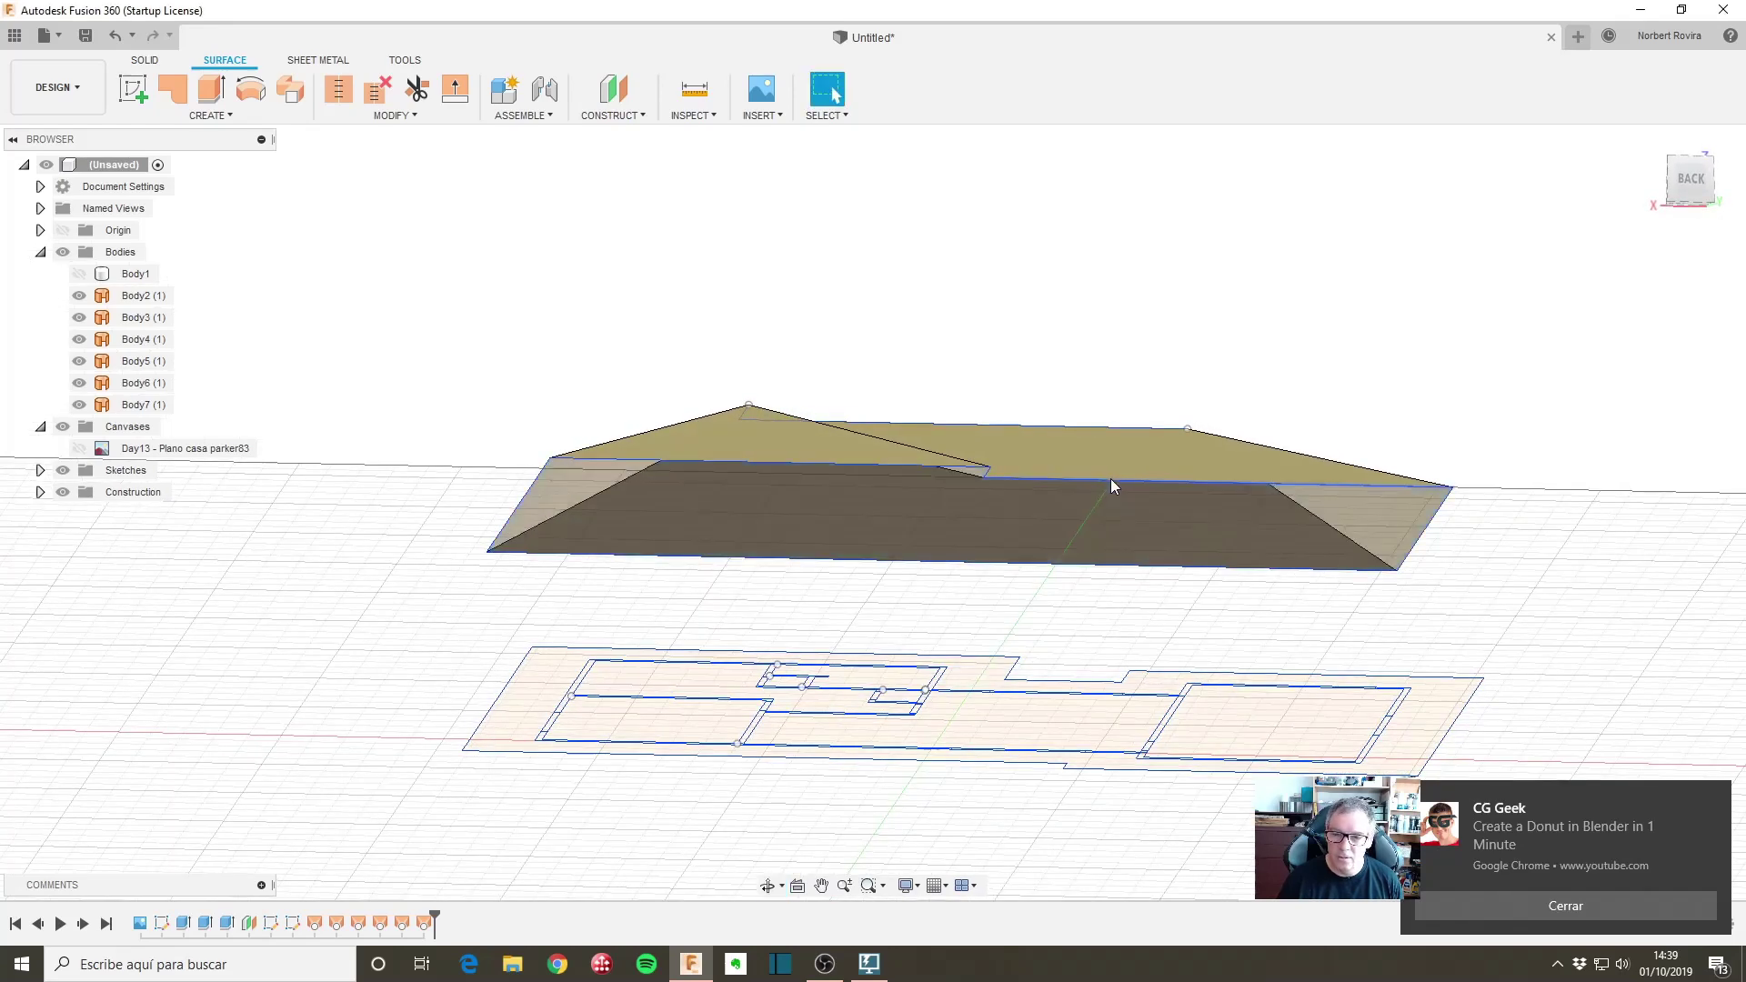
{"action": "left_click", "coordinate": [835, 479]}
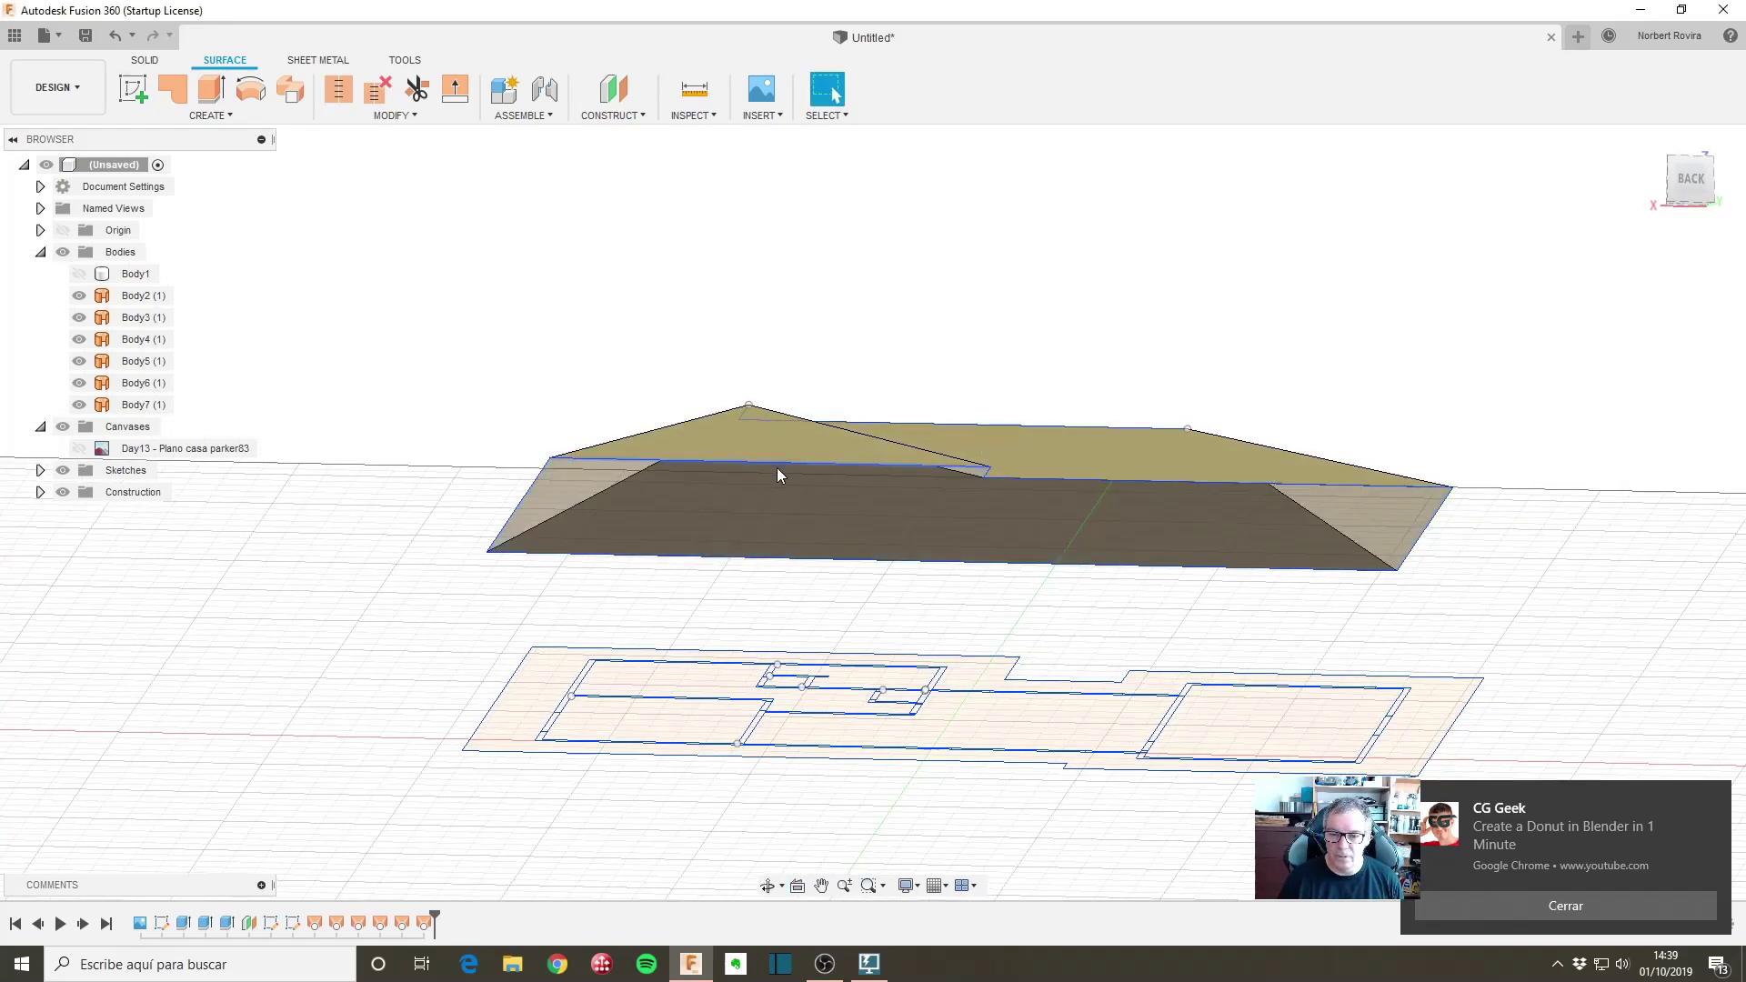
{"action": "left_click", "coordinate": [550, 344]}
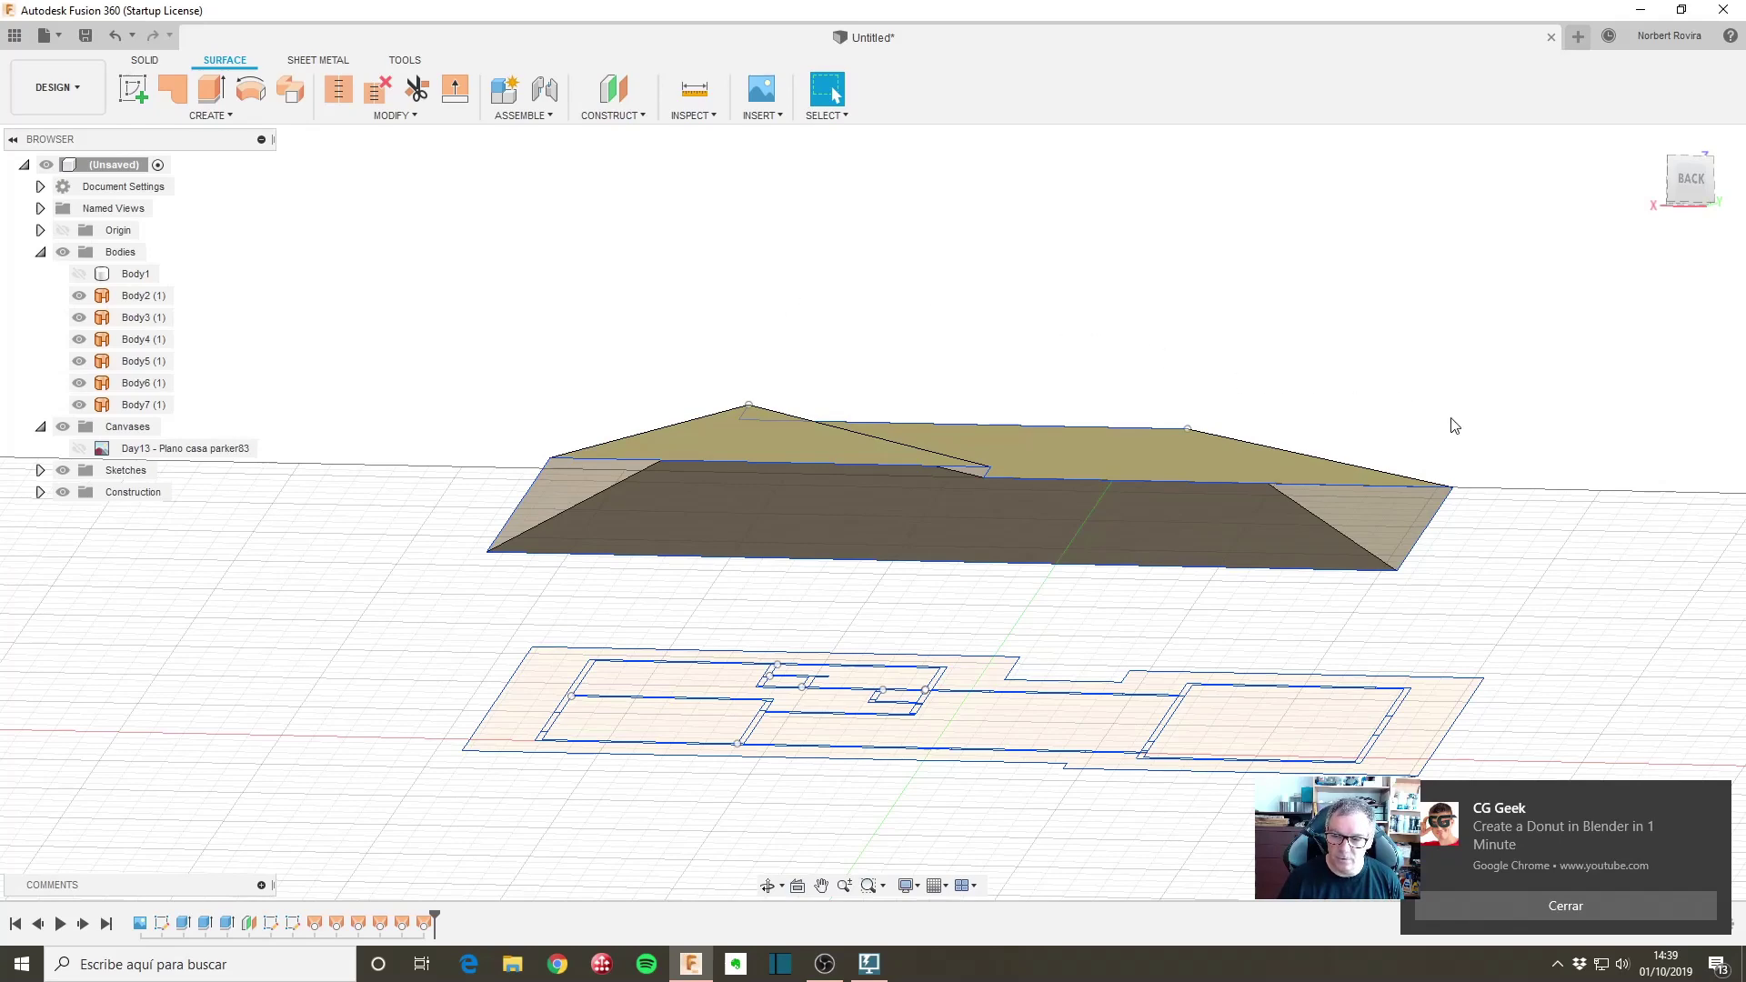
{"action": "middle_click_drag", "start_coordinate": [1453, 426], "coordinate": [1441, 409], "text": "shift"}
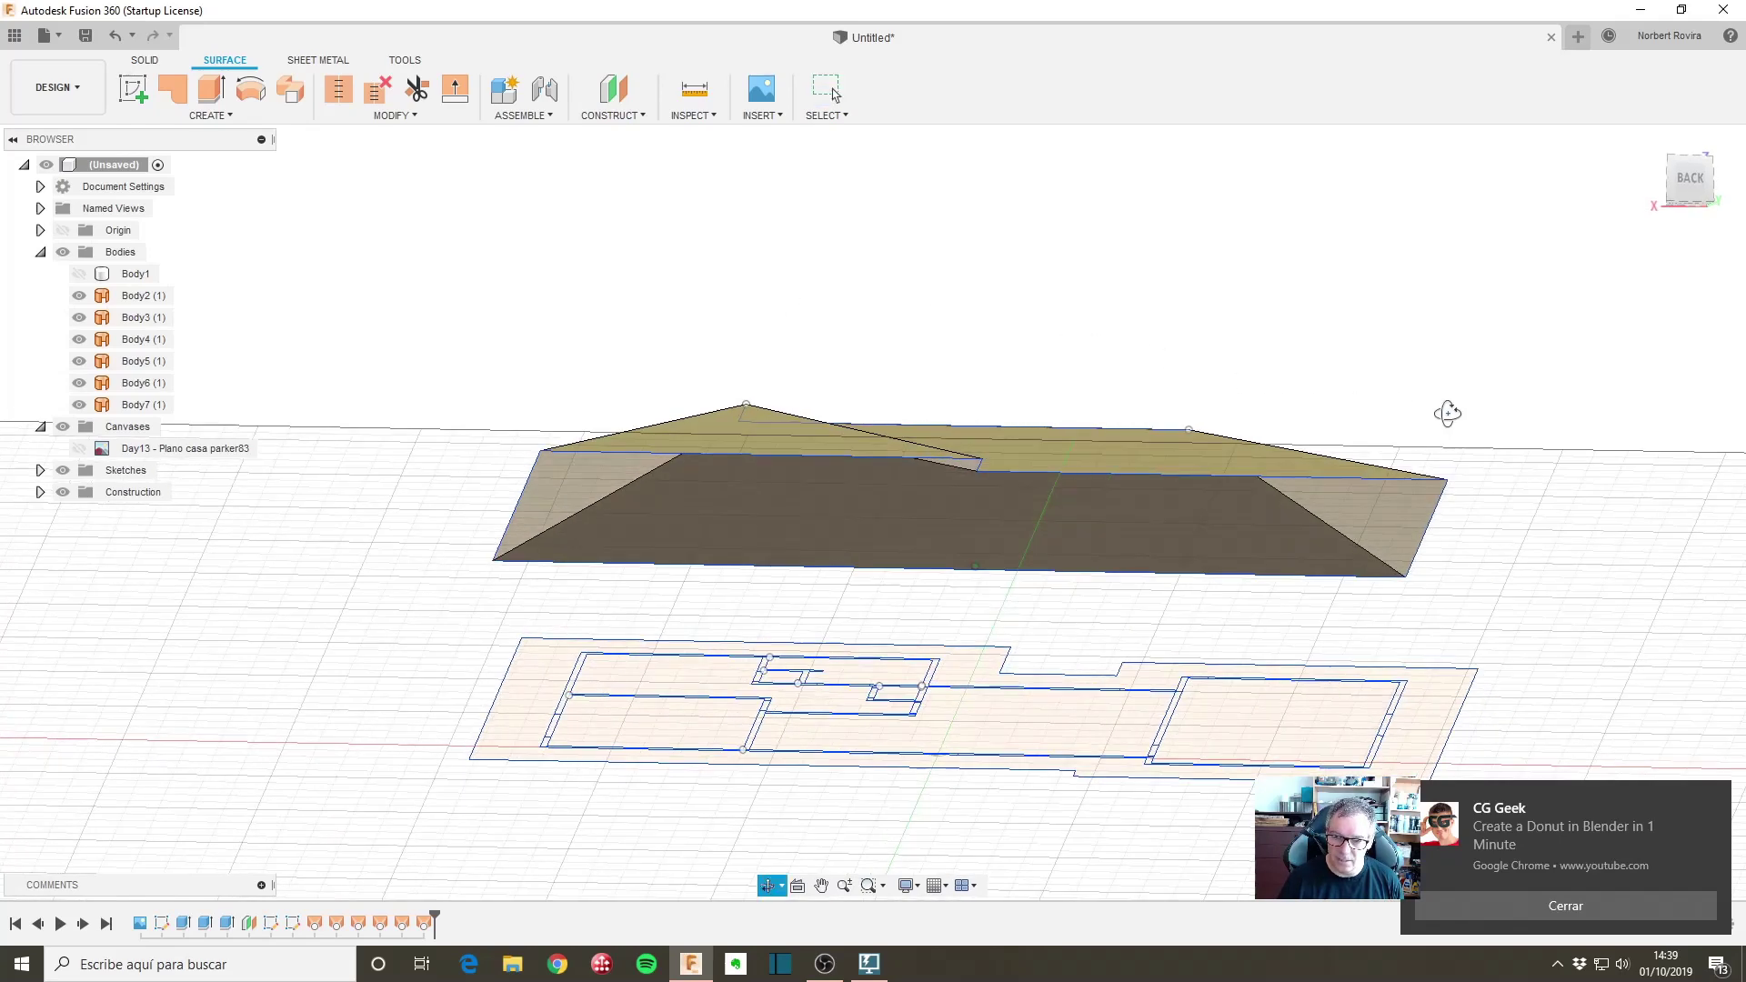
Step: Add a flat patch surface, Body8, across the roof's six bottom eave curves
{"action": "left_click", "coordinate": [179, 97]}
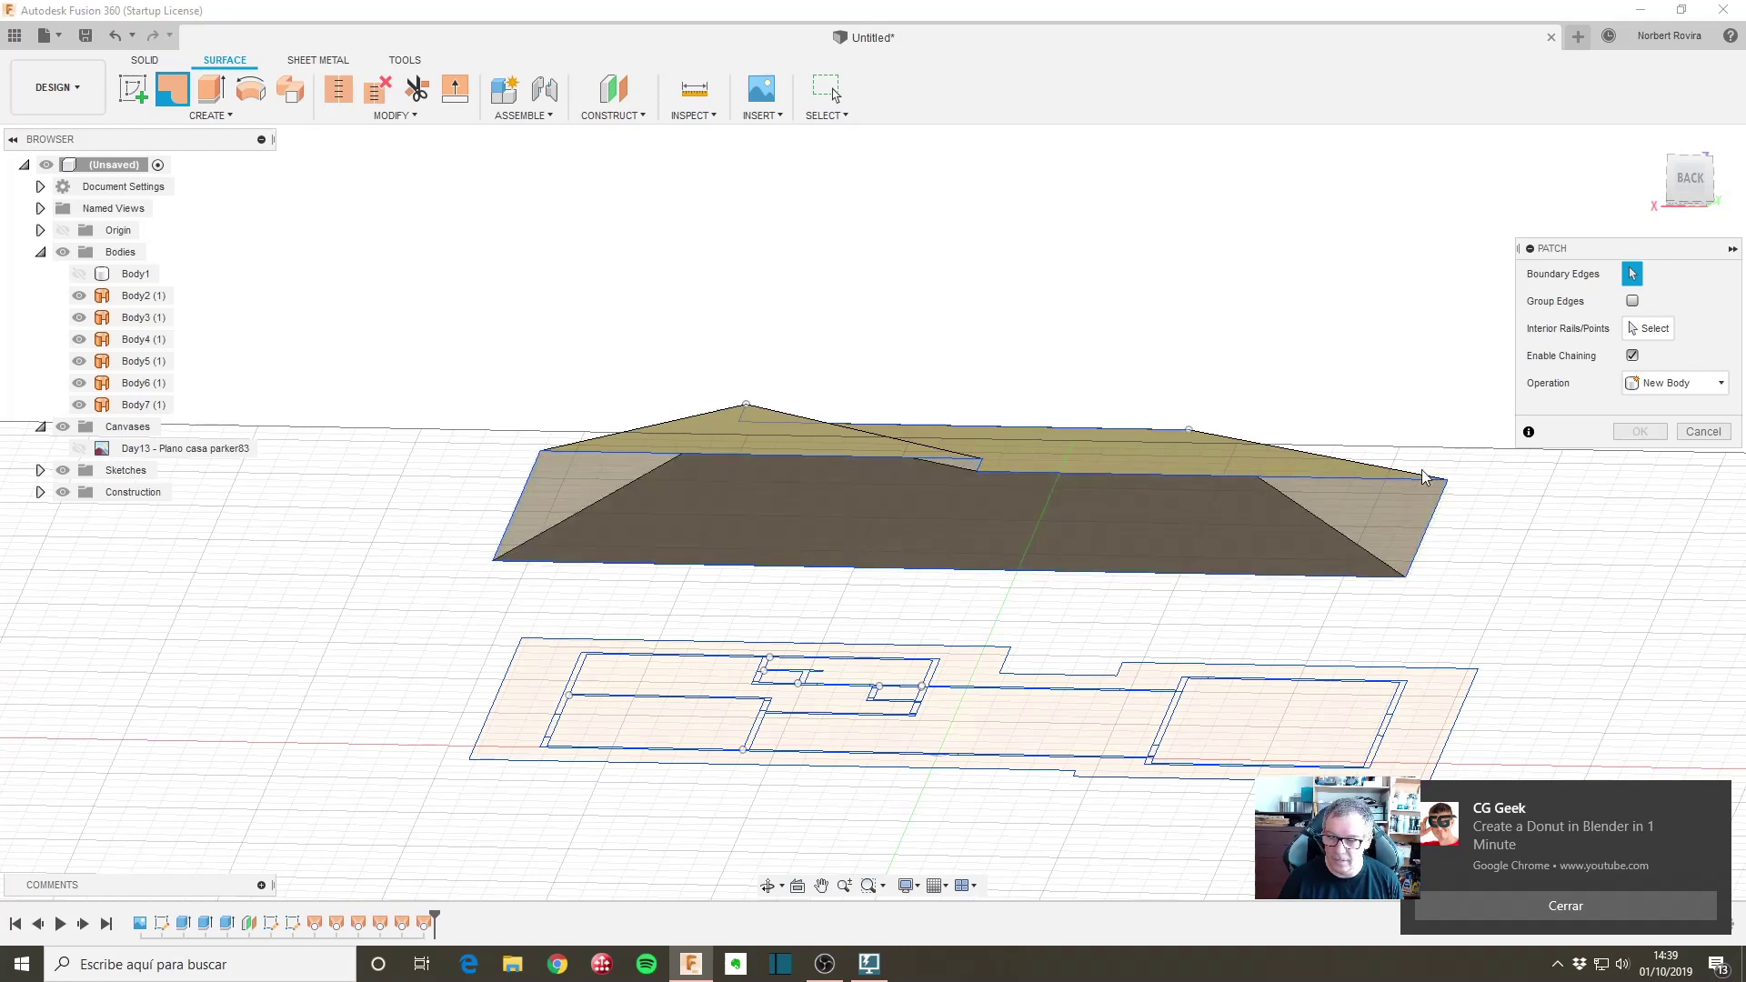
{"action": "left_click", "coordinate": [1127, 473]}
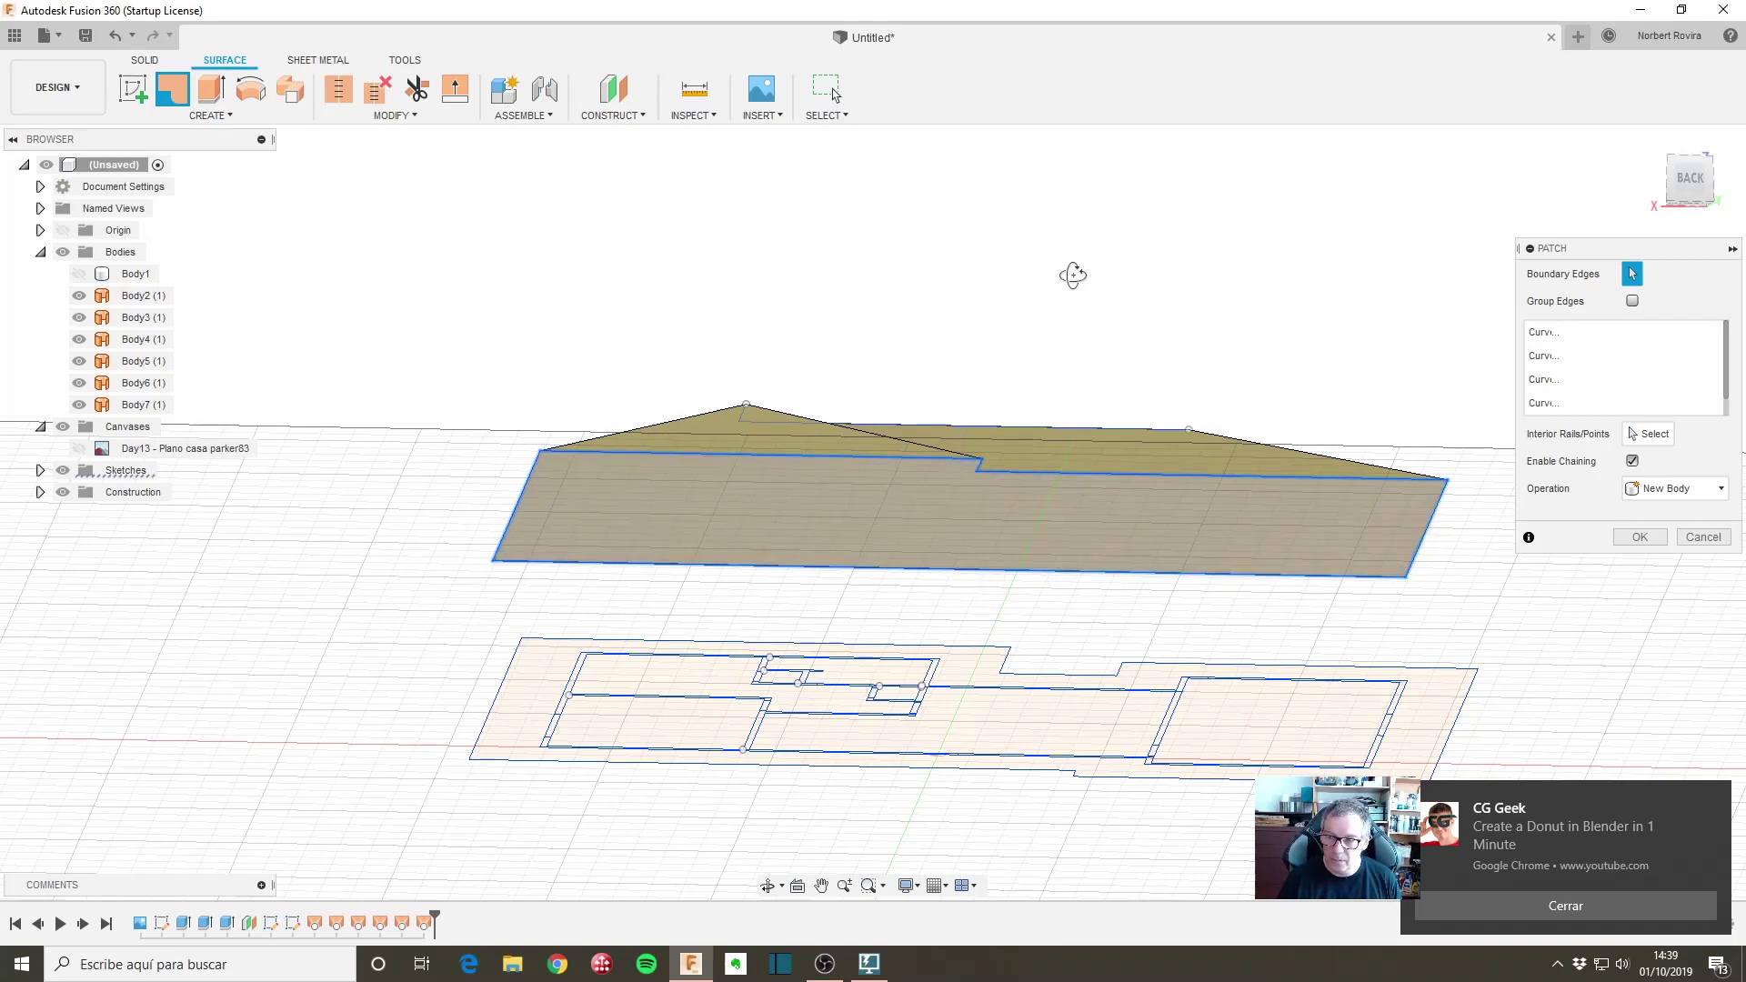
{"action": "mouse_move", "coordinate": [1072, 272]}
{"action": "middle_mouse_down", "text": "shift"}
{"action": "mouse_move", "coordinate": [1087, 327]}
{"action": "mouse_move", "coordinate": [1076, 285]}
{"action": "middle_mouse_up", "text": "shift"}
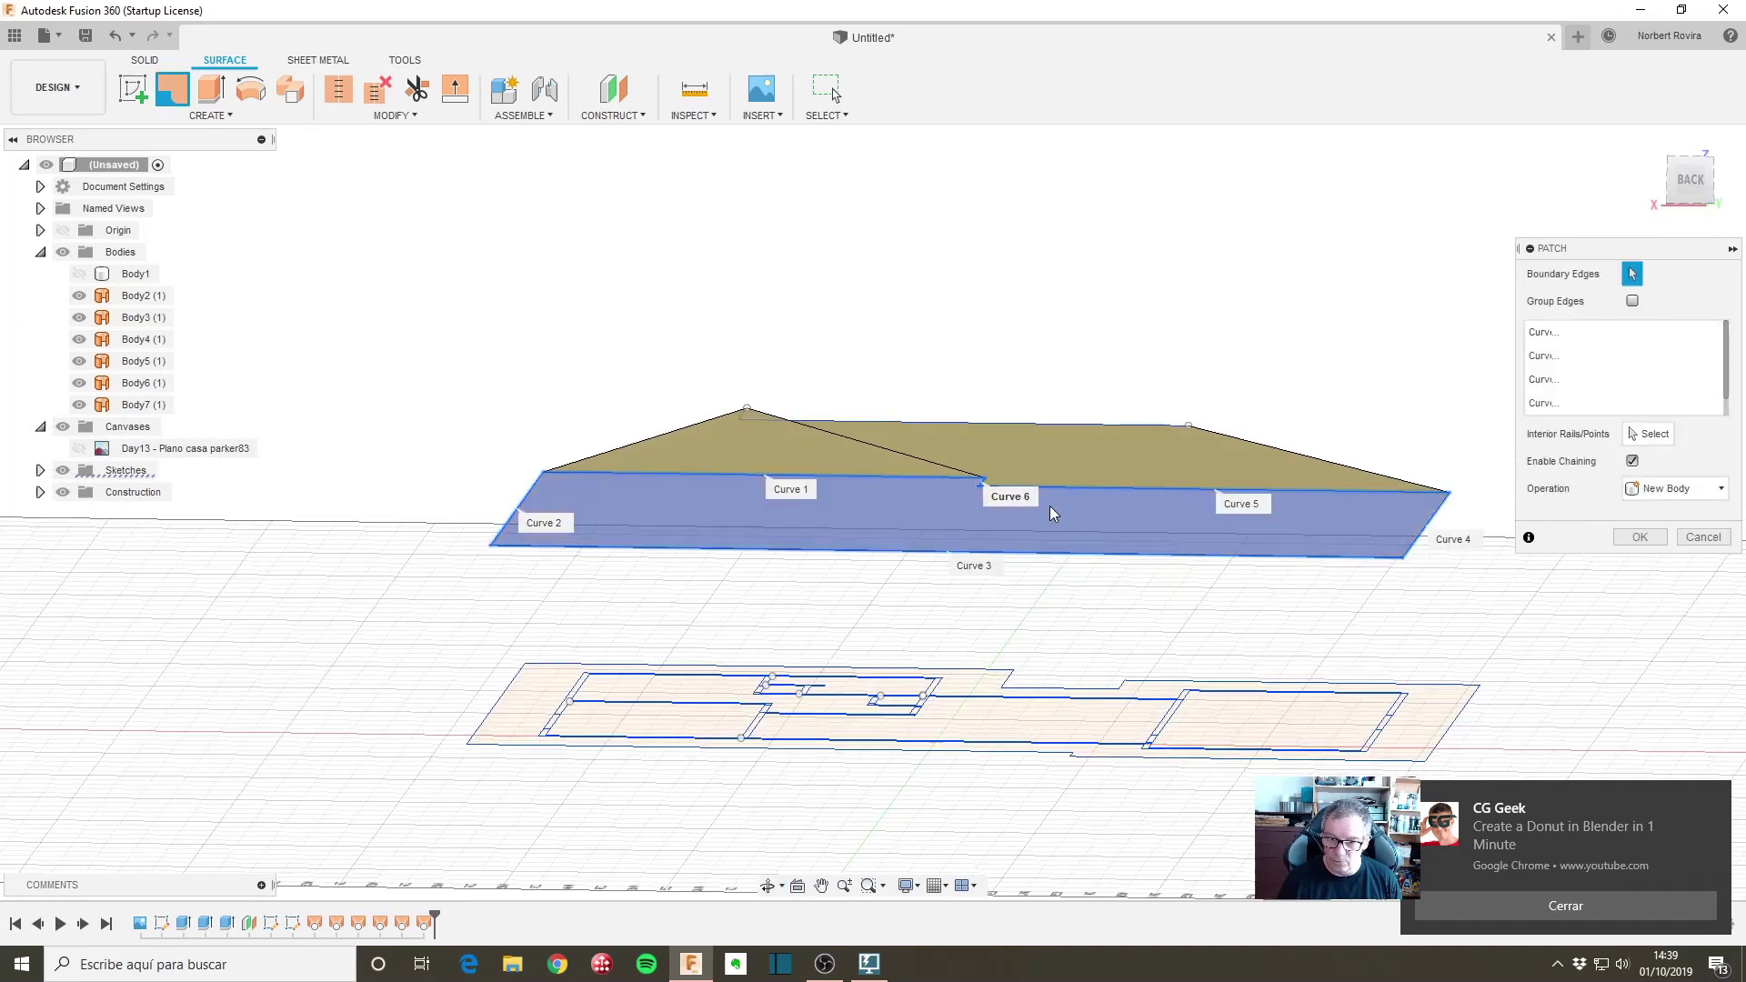
{"action": "left_click", "coordinate": [1635, 538]}
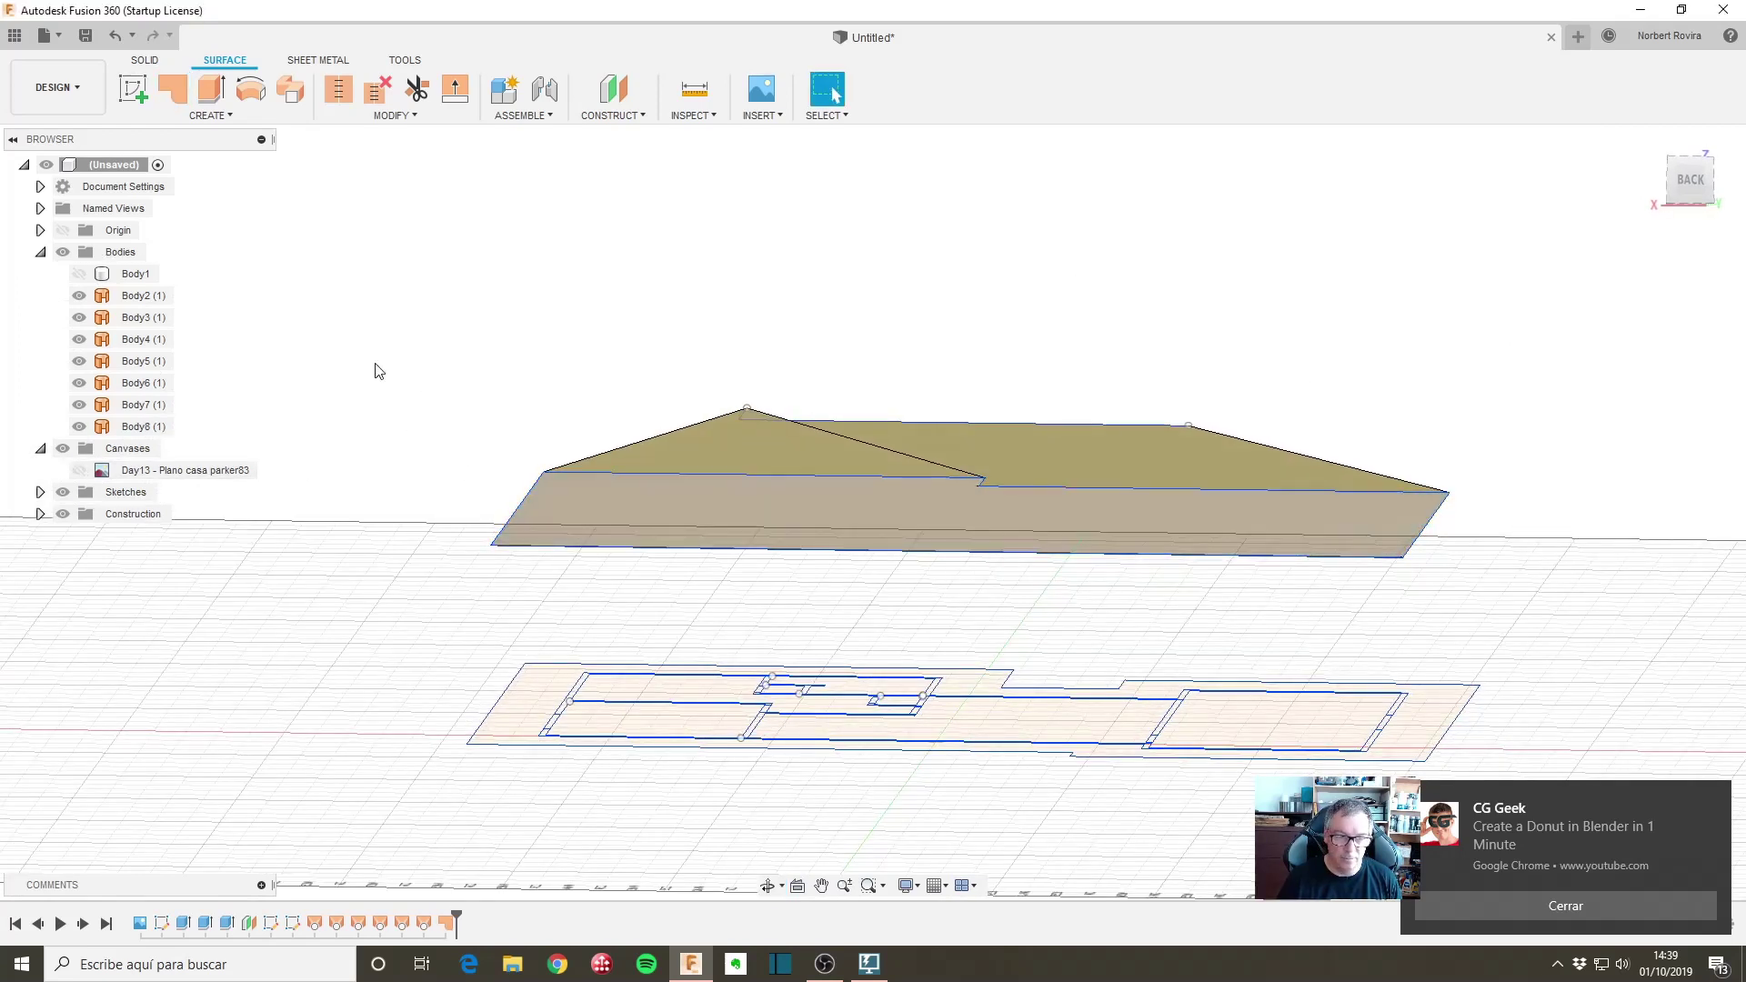
Step: Select roof surfaces Body2 through Body8 and stitch them at 0.10 mm tolerance into Body9
{"action": "middle_click_drag", "start_coordinate": [1152, 331], "coordinate": [1111, 507], "text": "shift"}
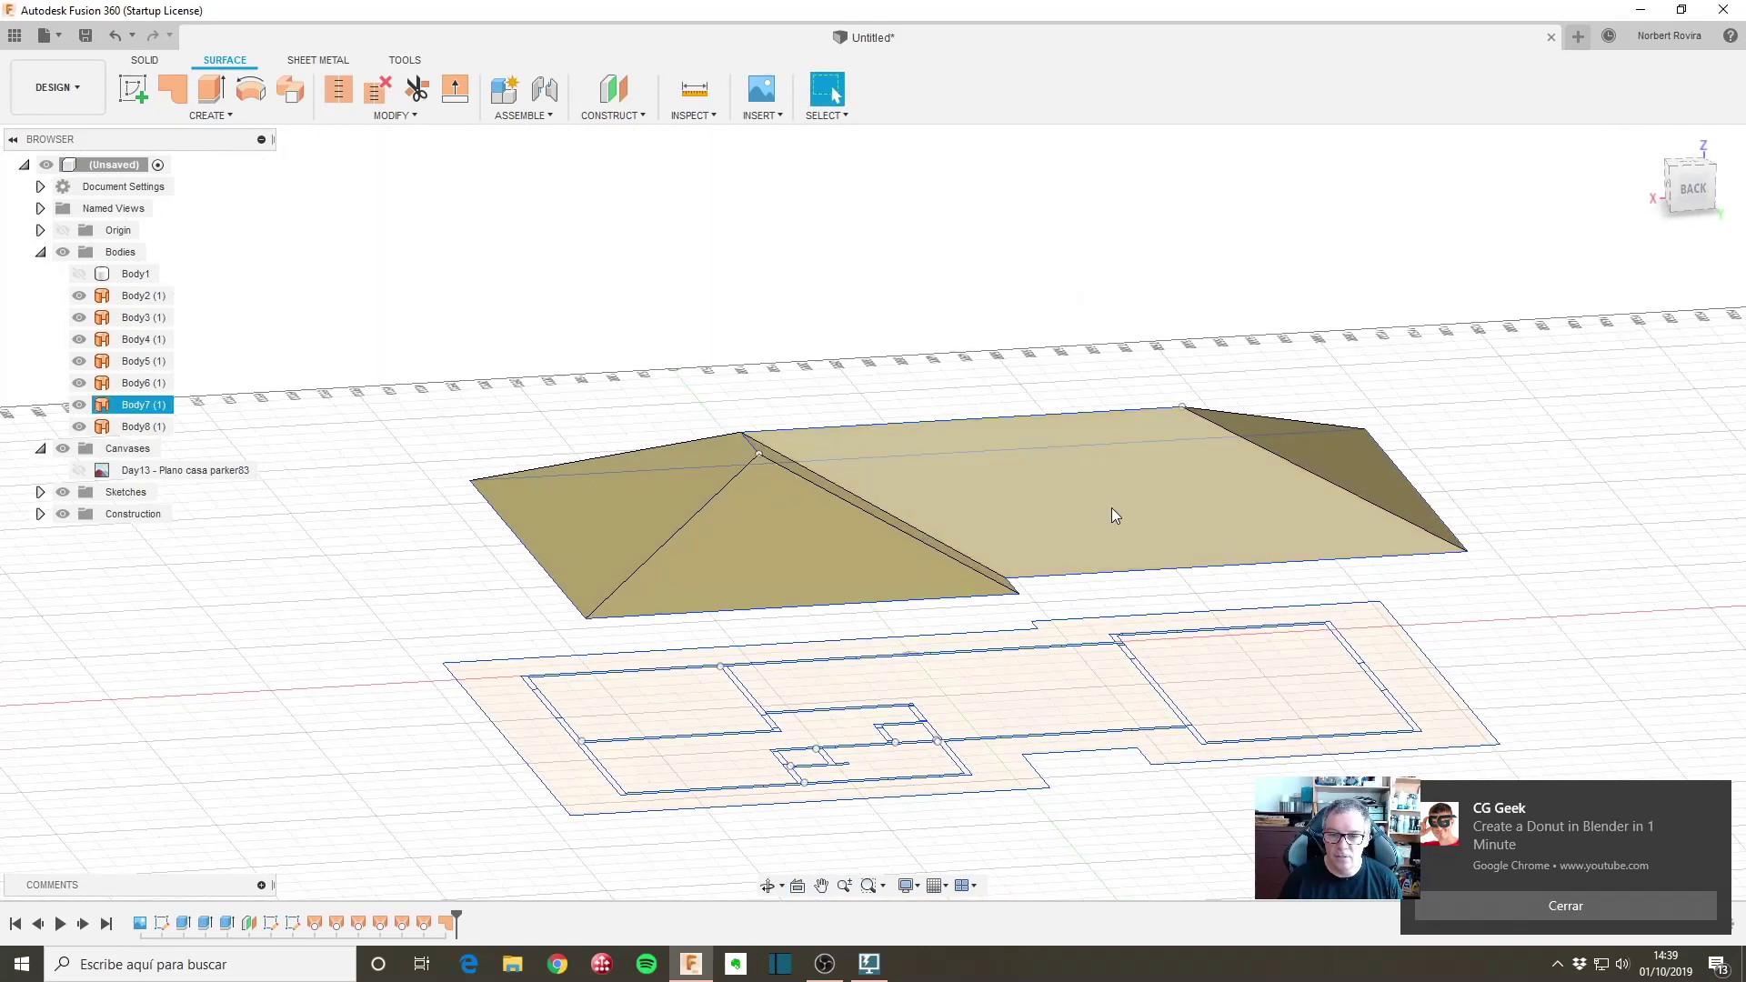
{"action": "left_click", "coordinate": [171, 297]}
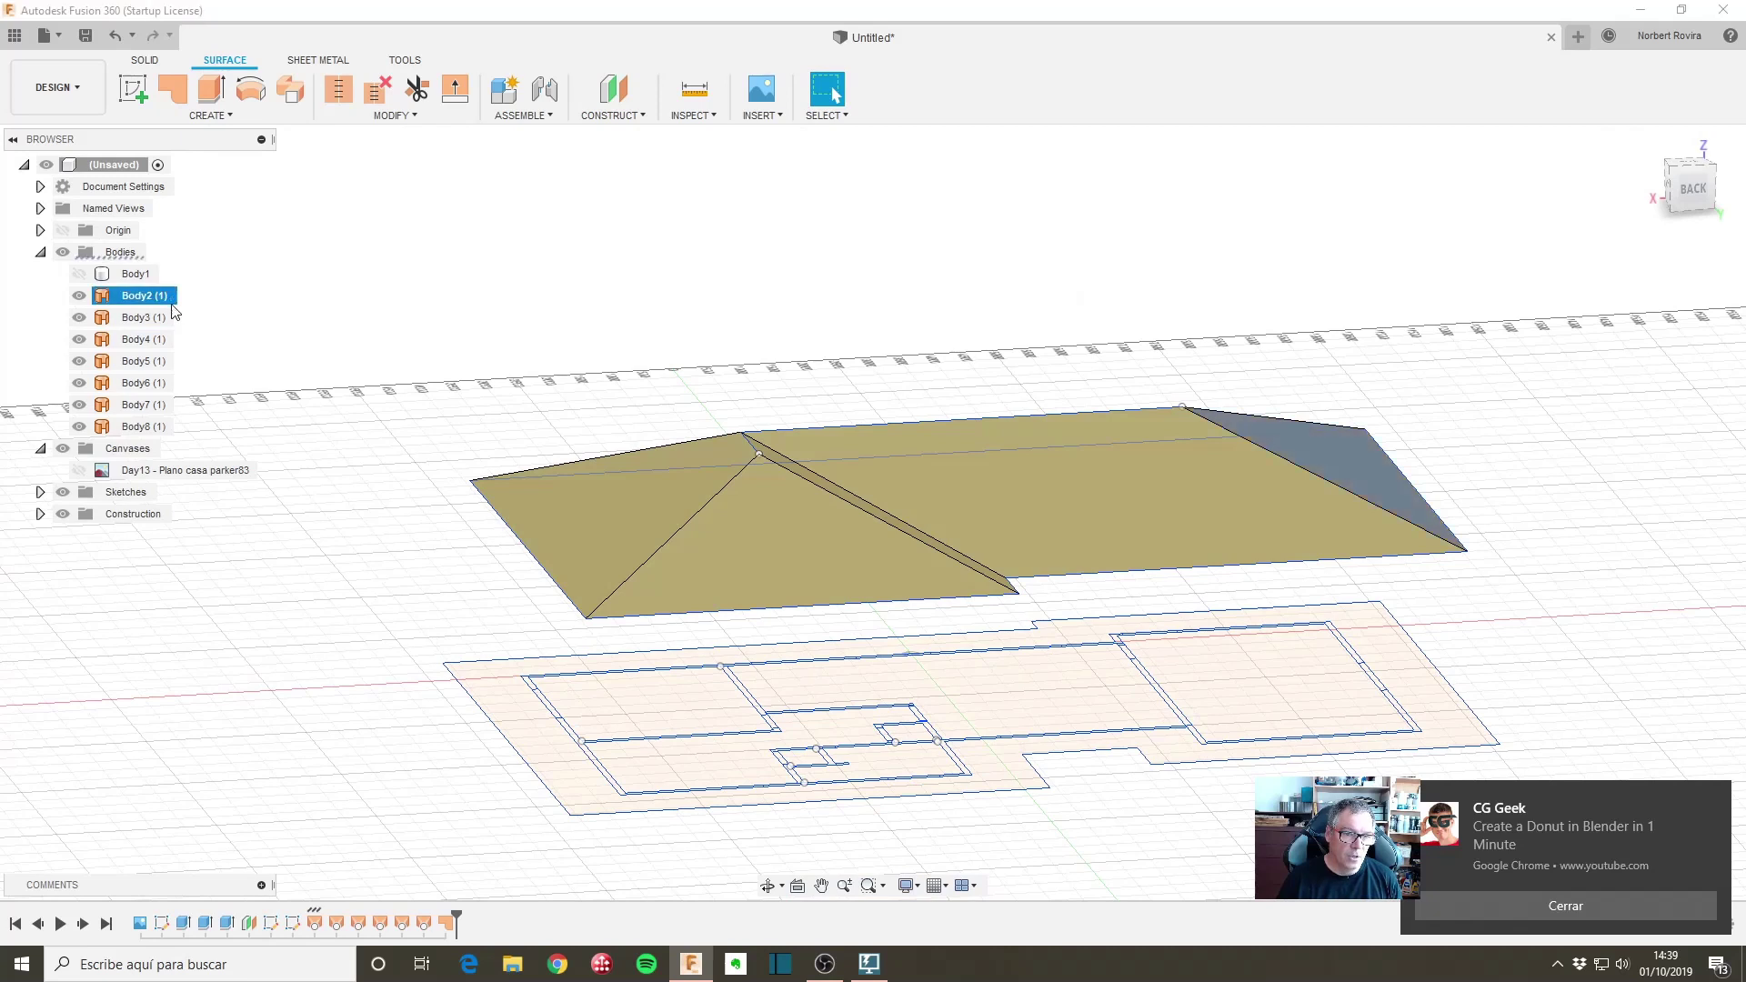
{"action": "left_click", "coordinate": [162, 427], "text": "shift"}
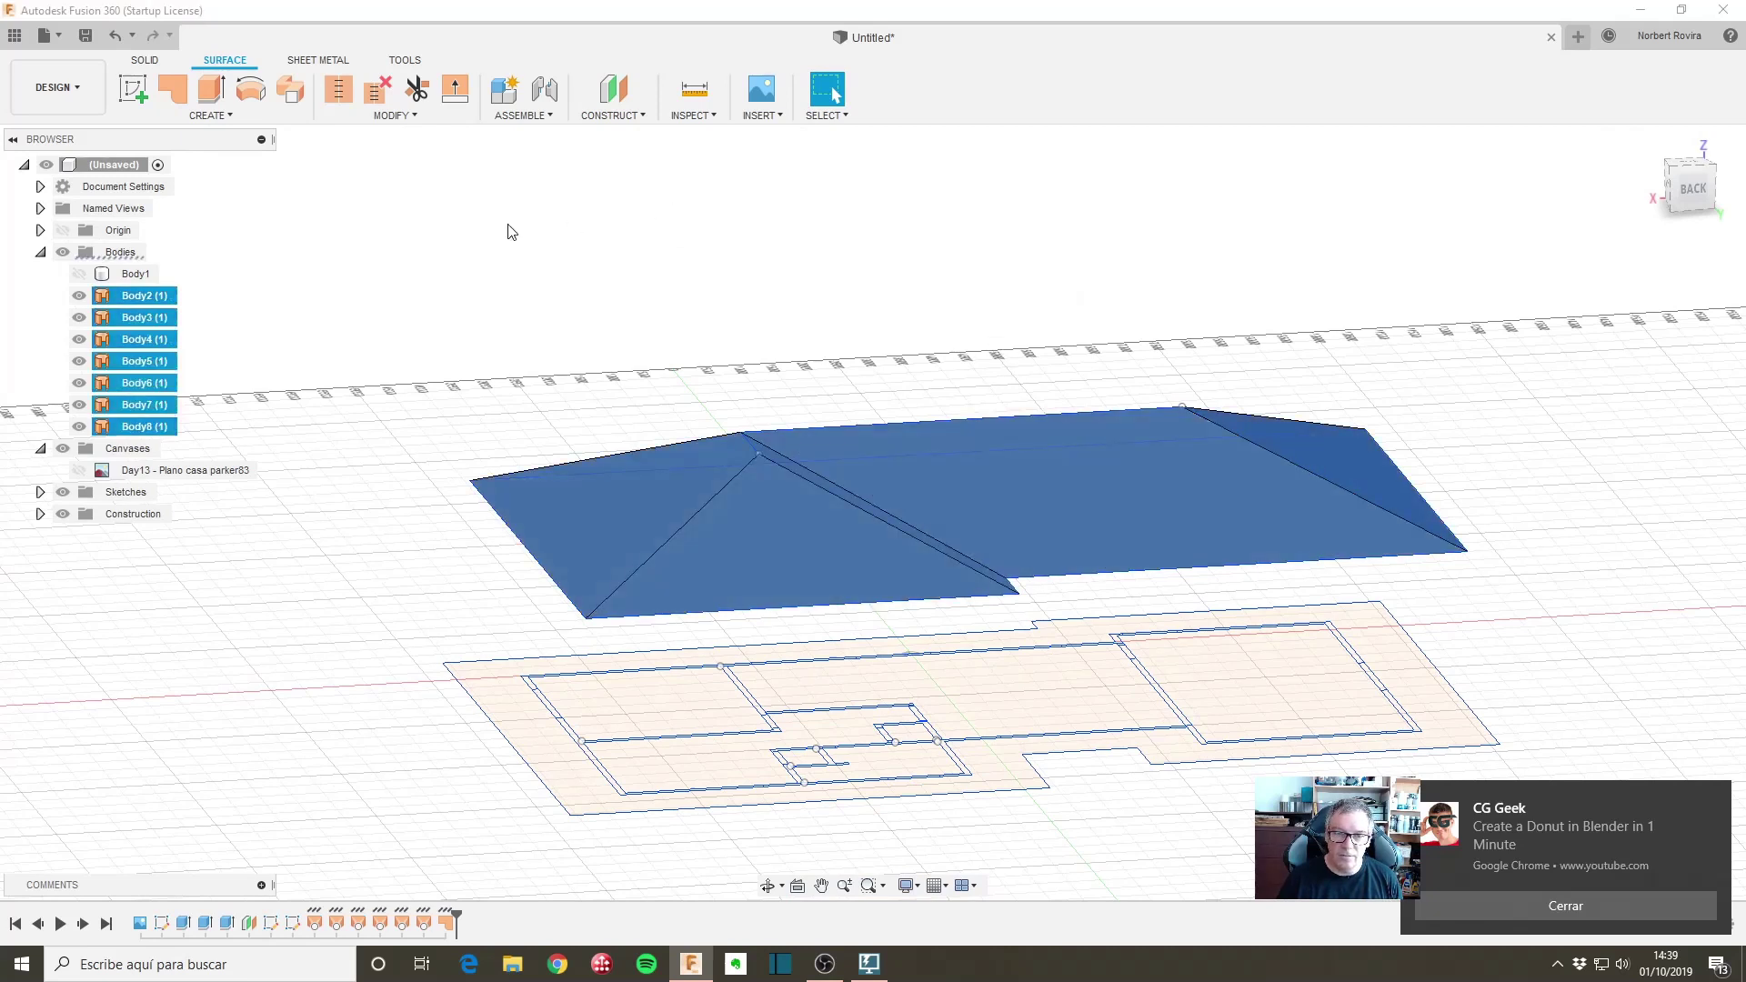
{"action": "left_click", "coordinate": [338, 95]}
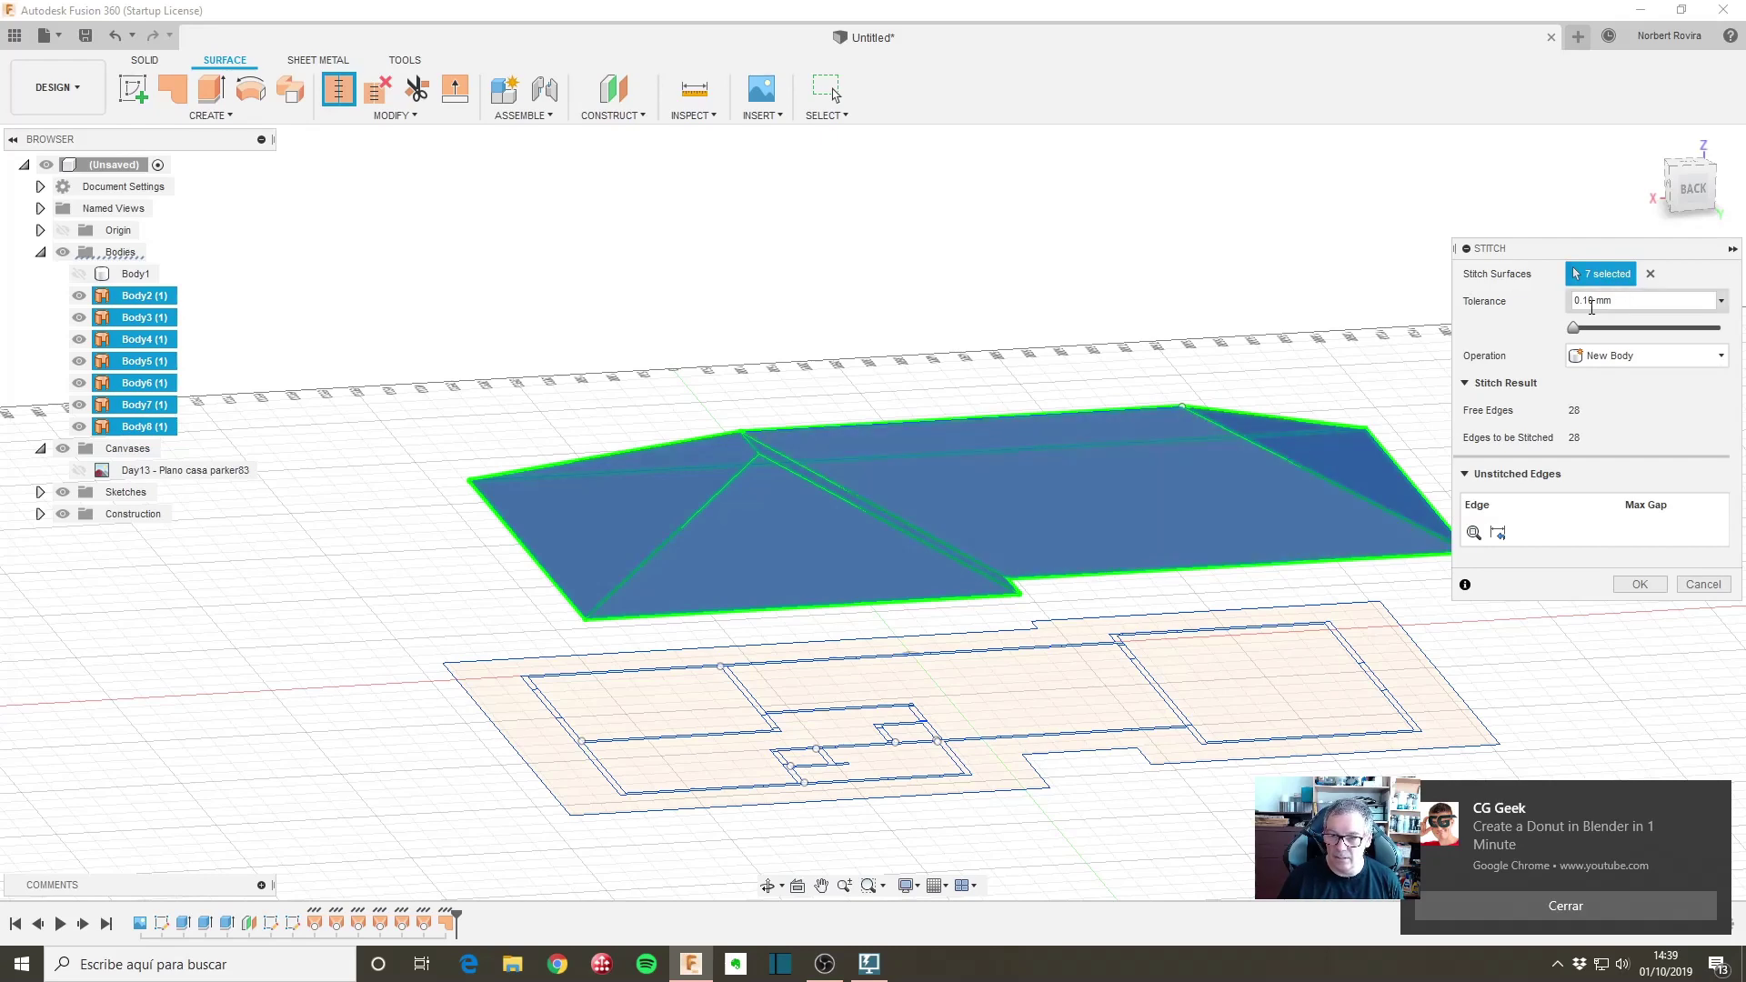
{"action": "scroll", "coordinate": [909, 396], "scroll_direction": "down", "scroll_amount": 1}
{"action": "mouse_move", "coordinate": [1055, 346]}
{"action": "middle_mouse_down"}
{"action": "mouse_move", "coordinate": [895, 389]}
{"action": "mouse_move", "coordinate": [896, 331]}
{"action": "mouse_move", "coordinate": [892, 397]}
{"action": "middle_mouse_up"}
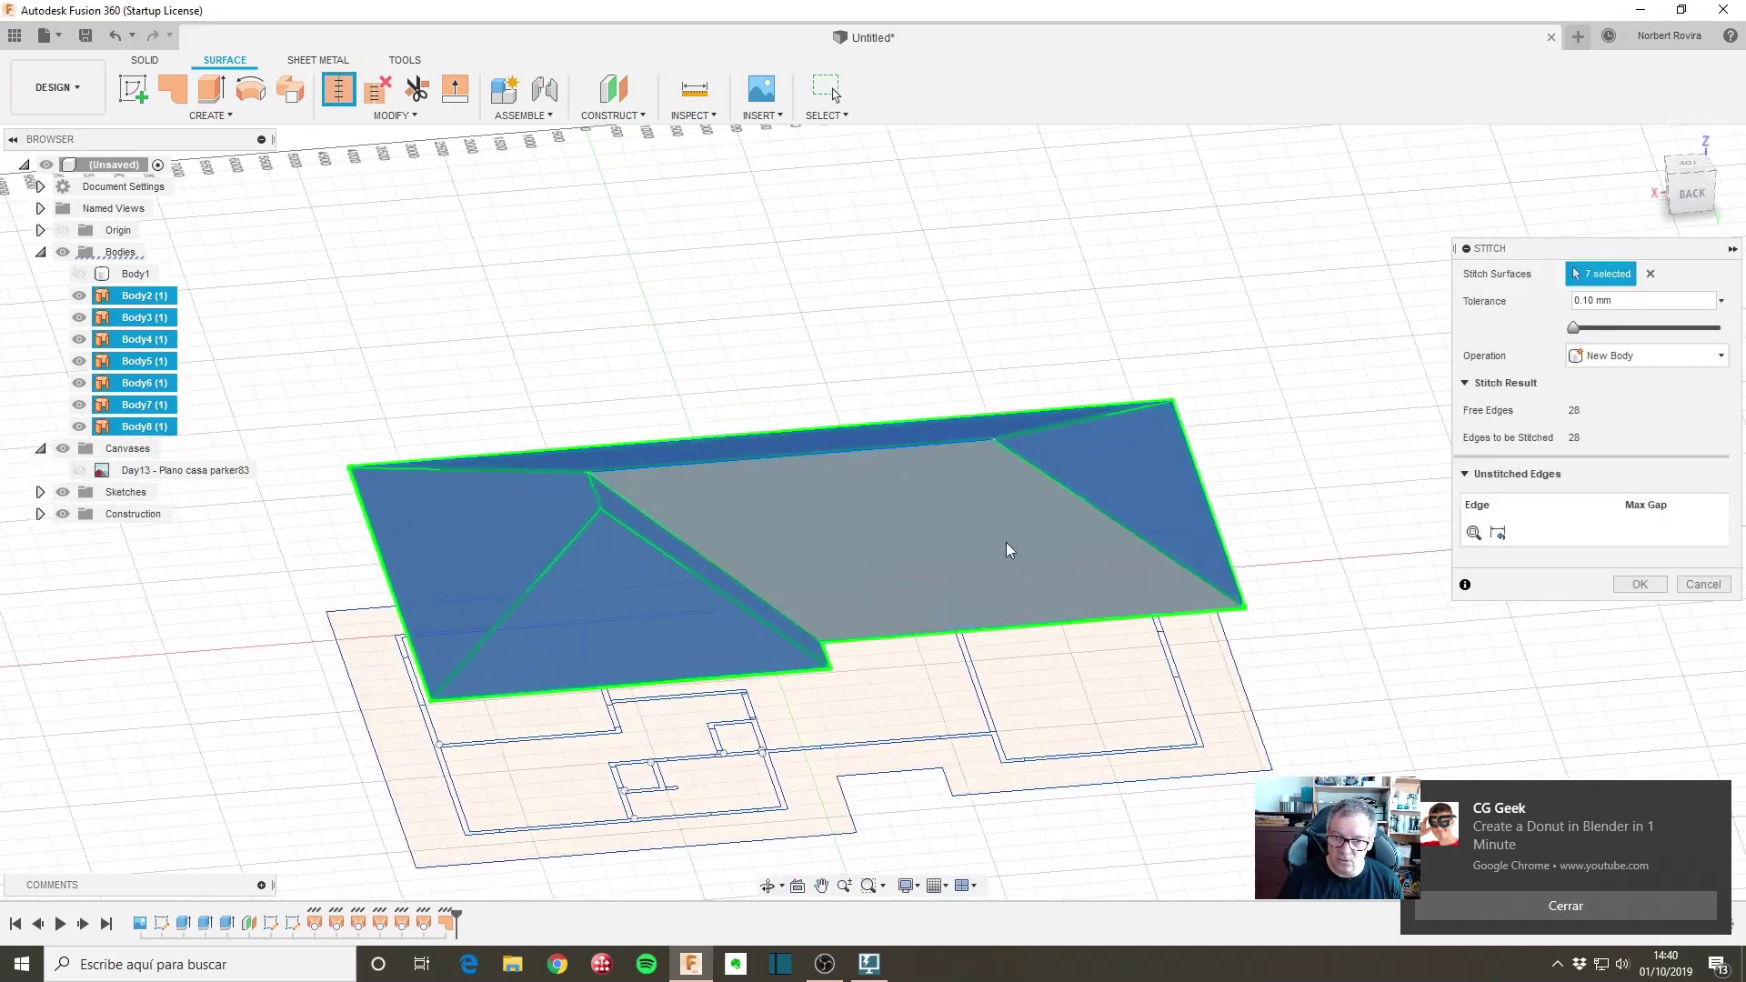
{"action": "mouse_move", "coordinate": [1009, 550]}
{"action": "middle_mouse_down", "text": "shift"}
{"action": "mouse_move", "coordinate": [1208, 261]}
{"action": "mouse_move", "coordinate": [1212, 366]}
{"action": "middle_mouse_up", "text": "shift"}
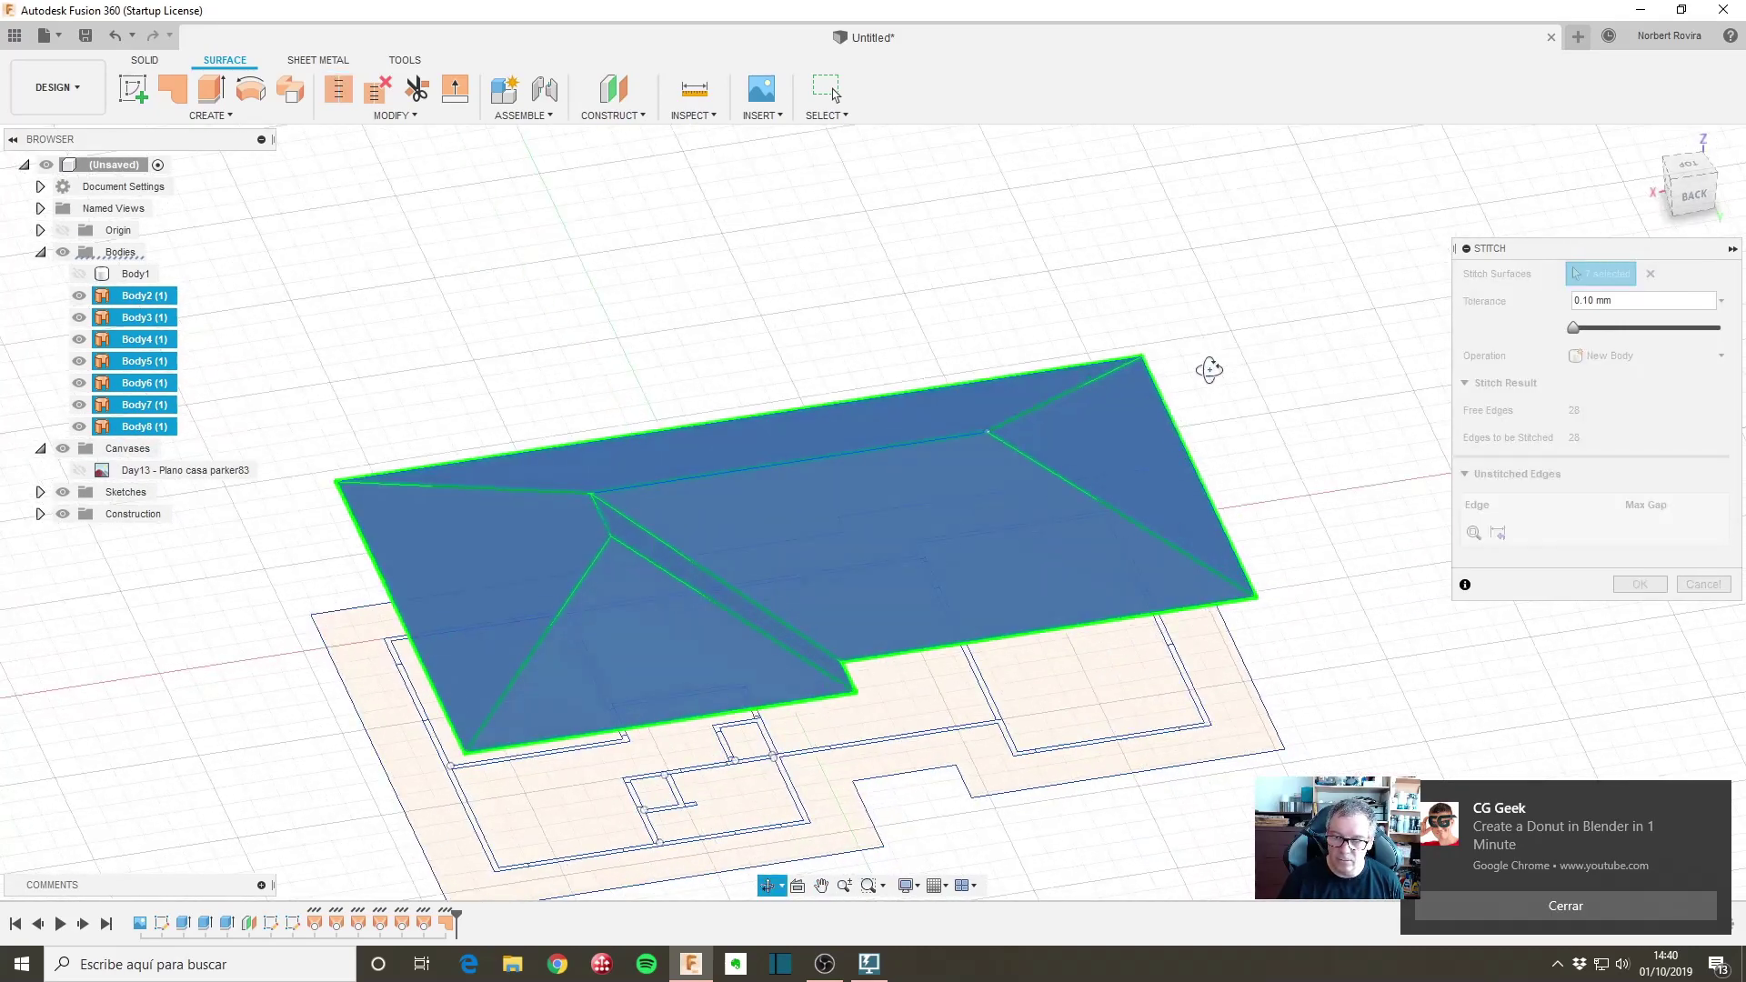
{"action": "left_click", "coordinate": [1642, 582]}
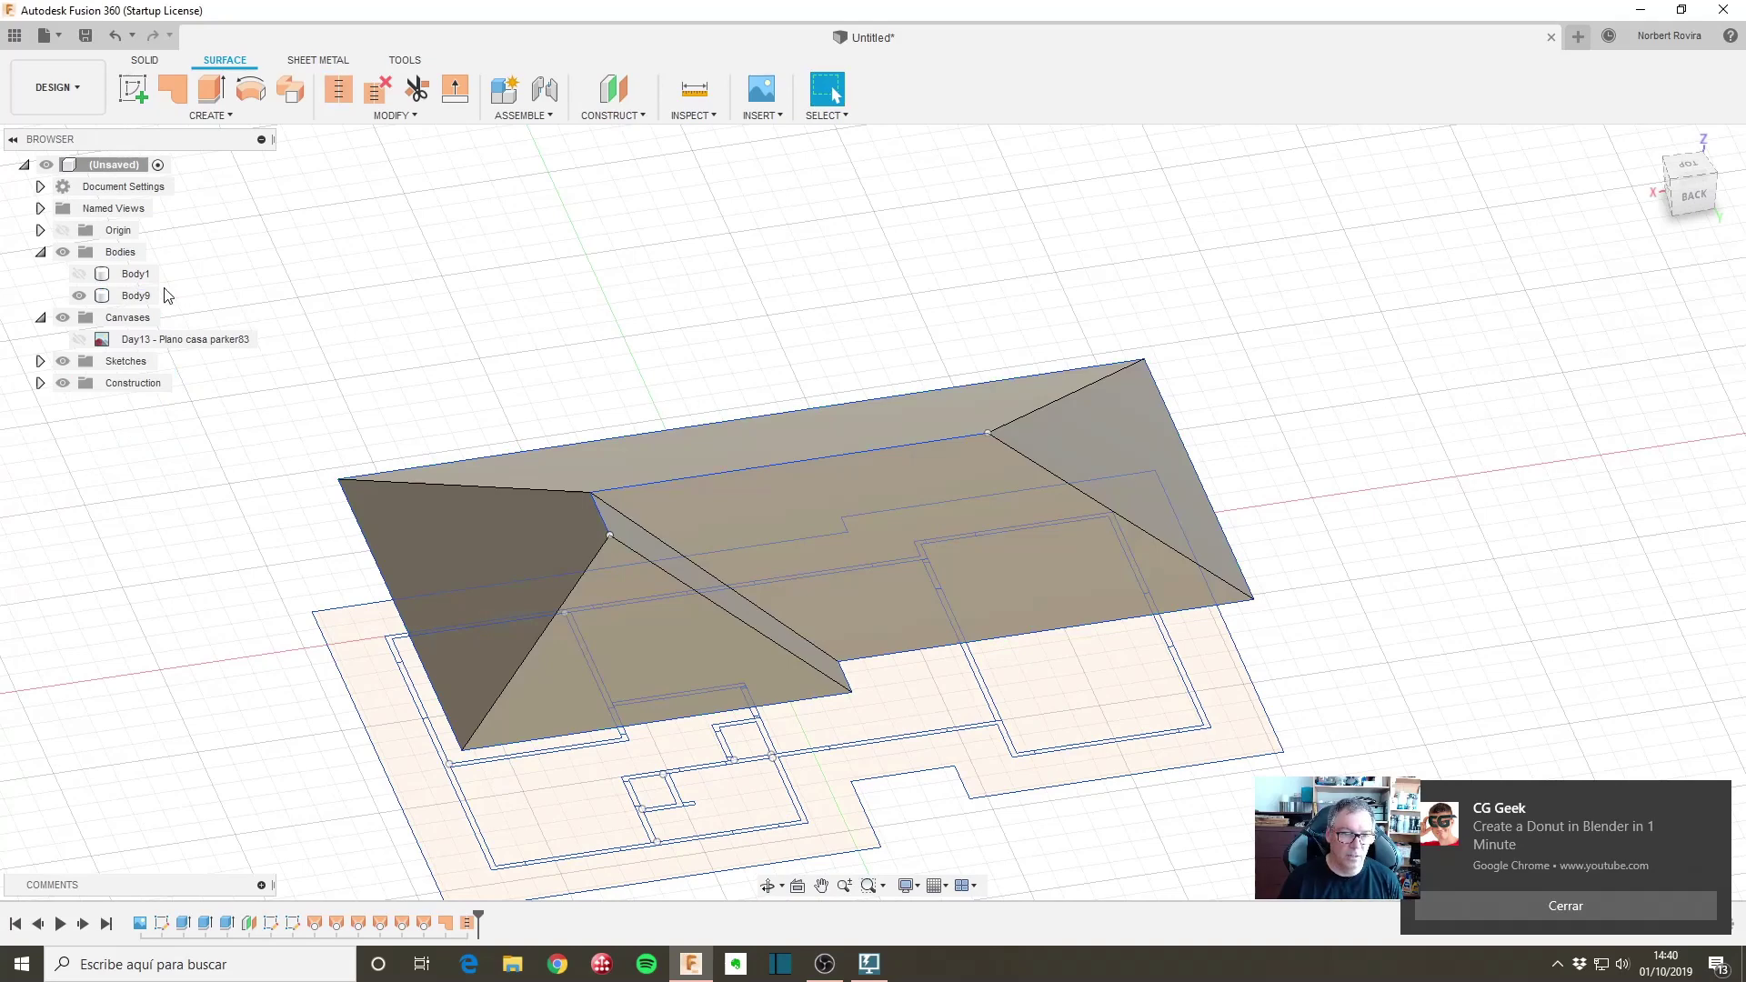
Step: Select and clear the roof body Body9, orbiting to inspect the roof
{"action": "left_click", "coordinate": [146, 300]}
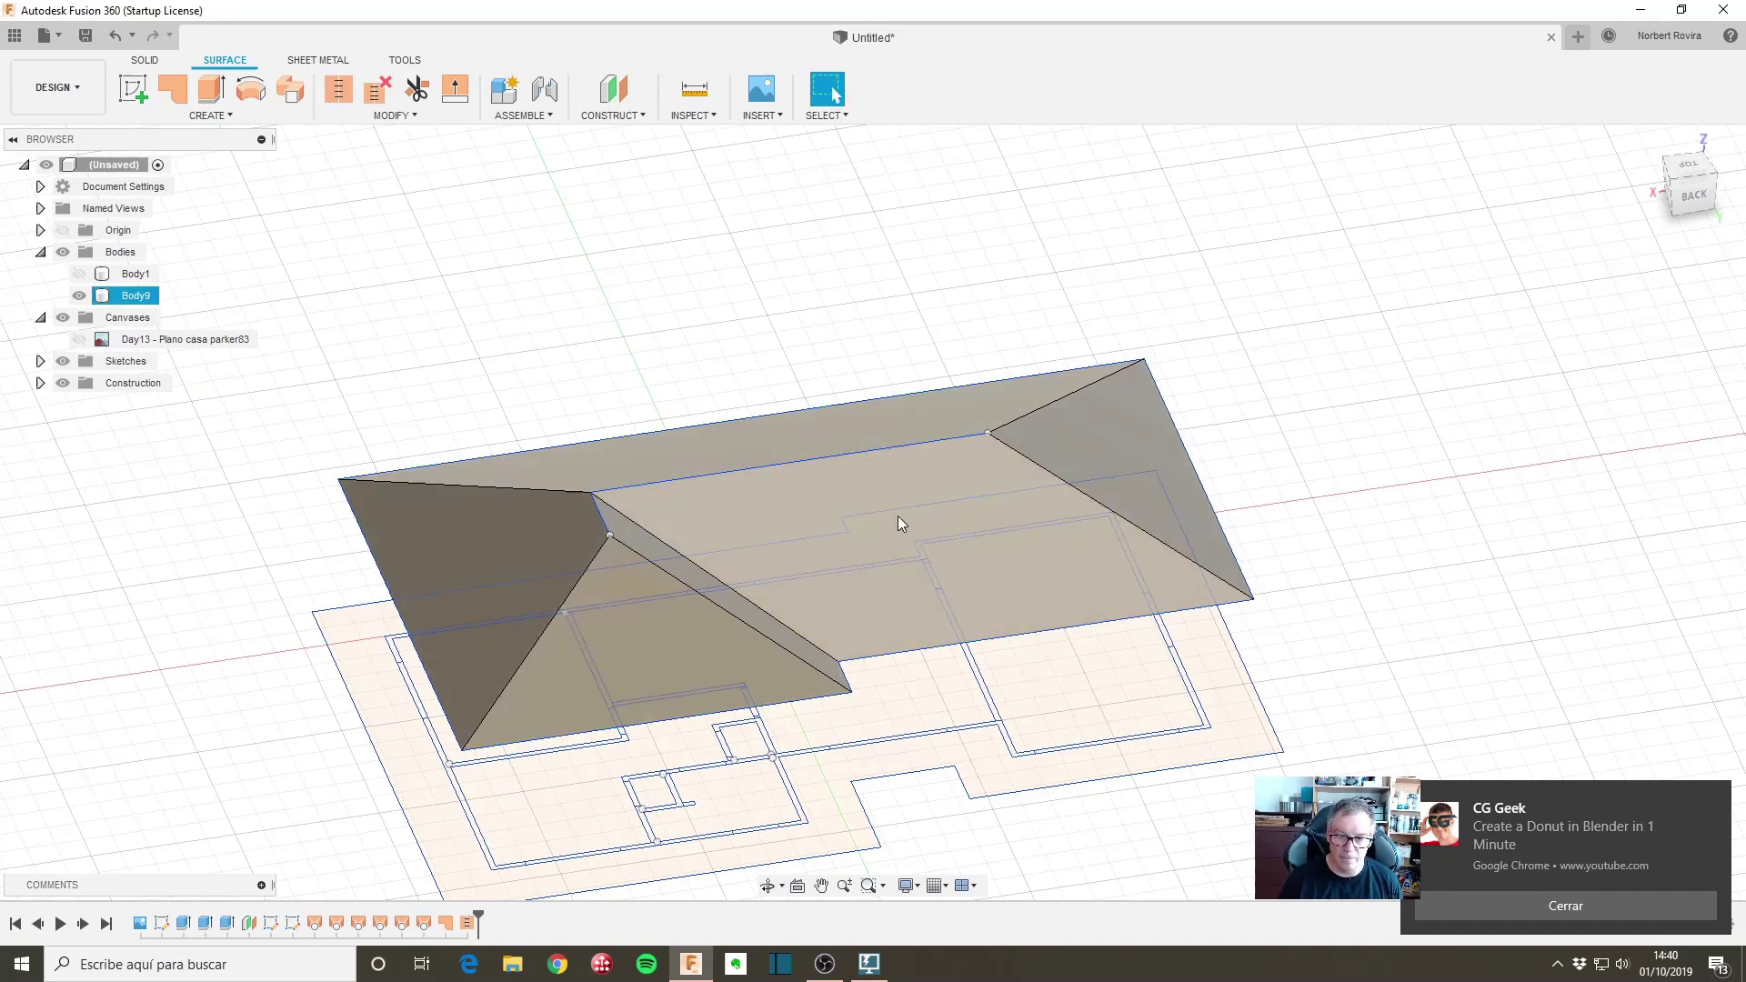
{"action": "left_click", "coordinate": [624, 421]}
{"action": "scroll", "coordinate": [700, 409], "scroll_direction": "down", "scroll_amount": 2}
{"action": "middle_click_drag", "start_coordinate": [700, 409], "coordinate": [579, 459], "text": "shift"}
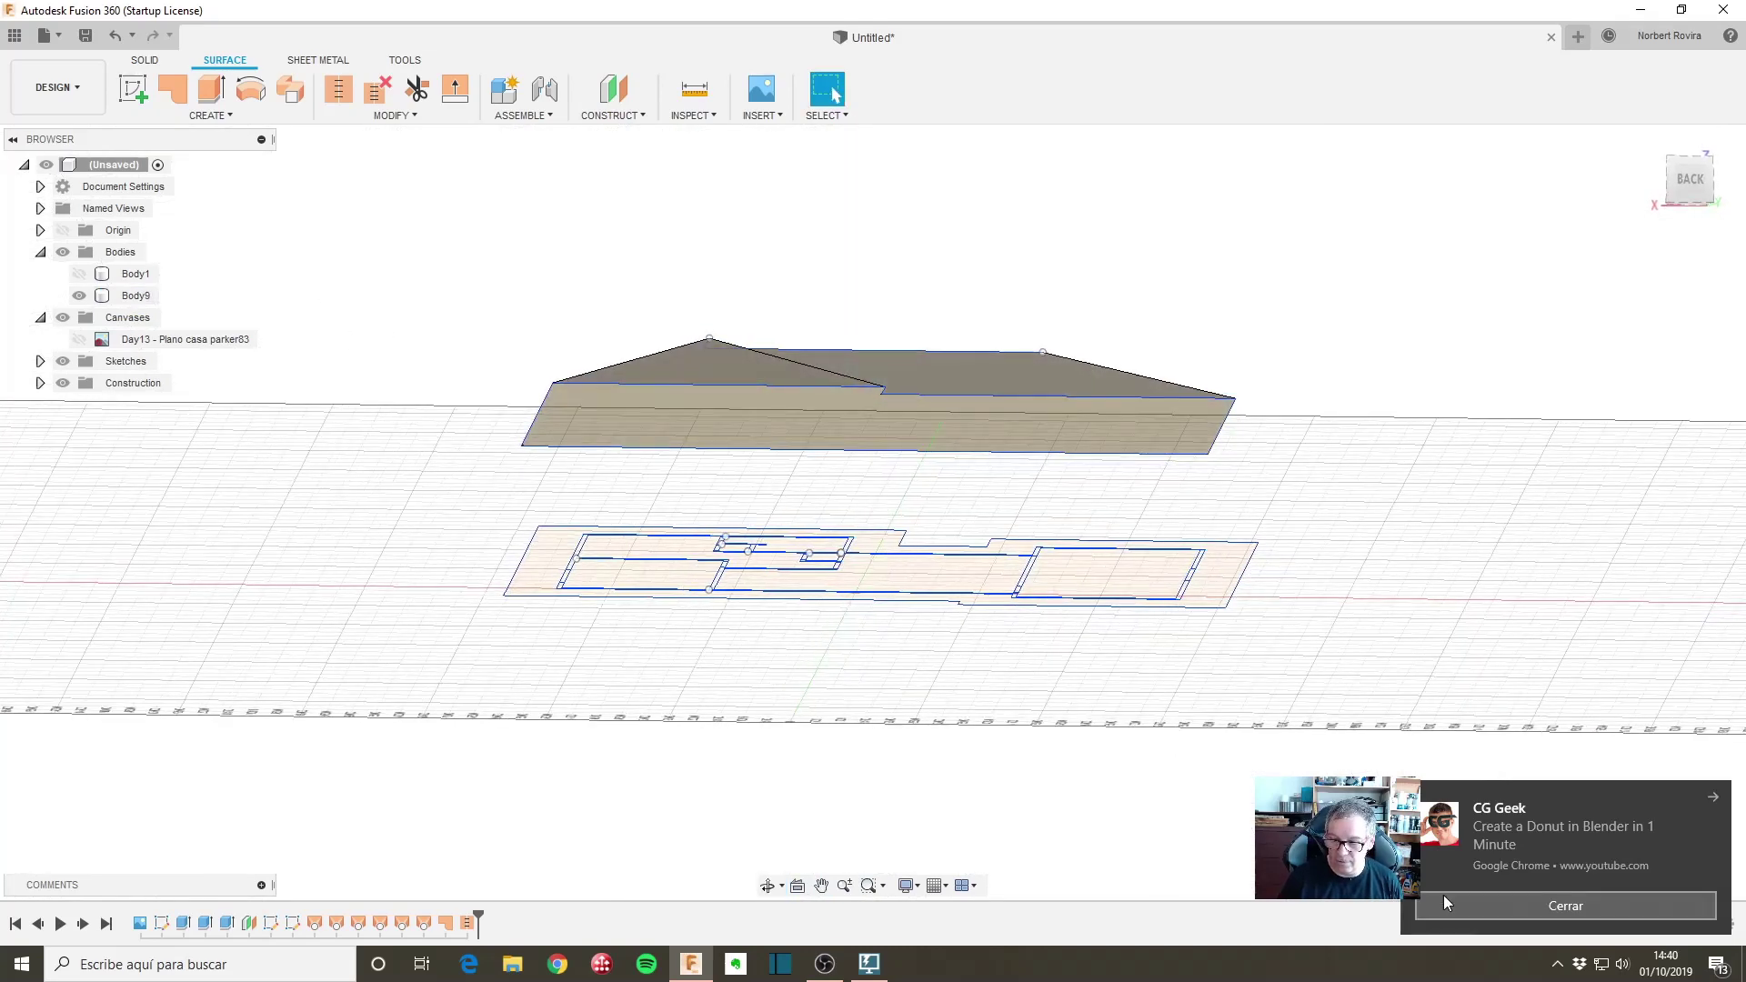
{"action": "mouse_move", "coordinate": [779, 437]}
{"action": "middle_mouse_down", "text": "shift"}
{"action": "mouse_move", "coordinate": [920, 285]}
{"action": "mouse_move", "coordinate": [904, 509]}
{"action": "middle_mouse_up", "text": "shift"}
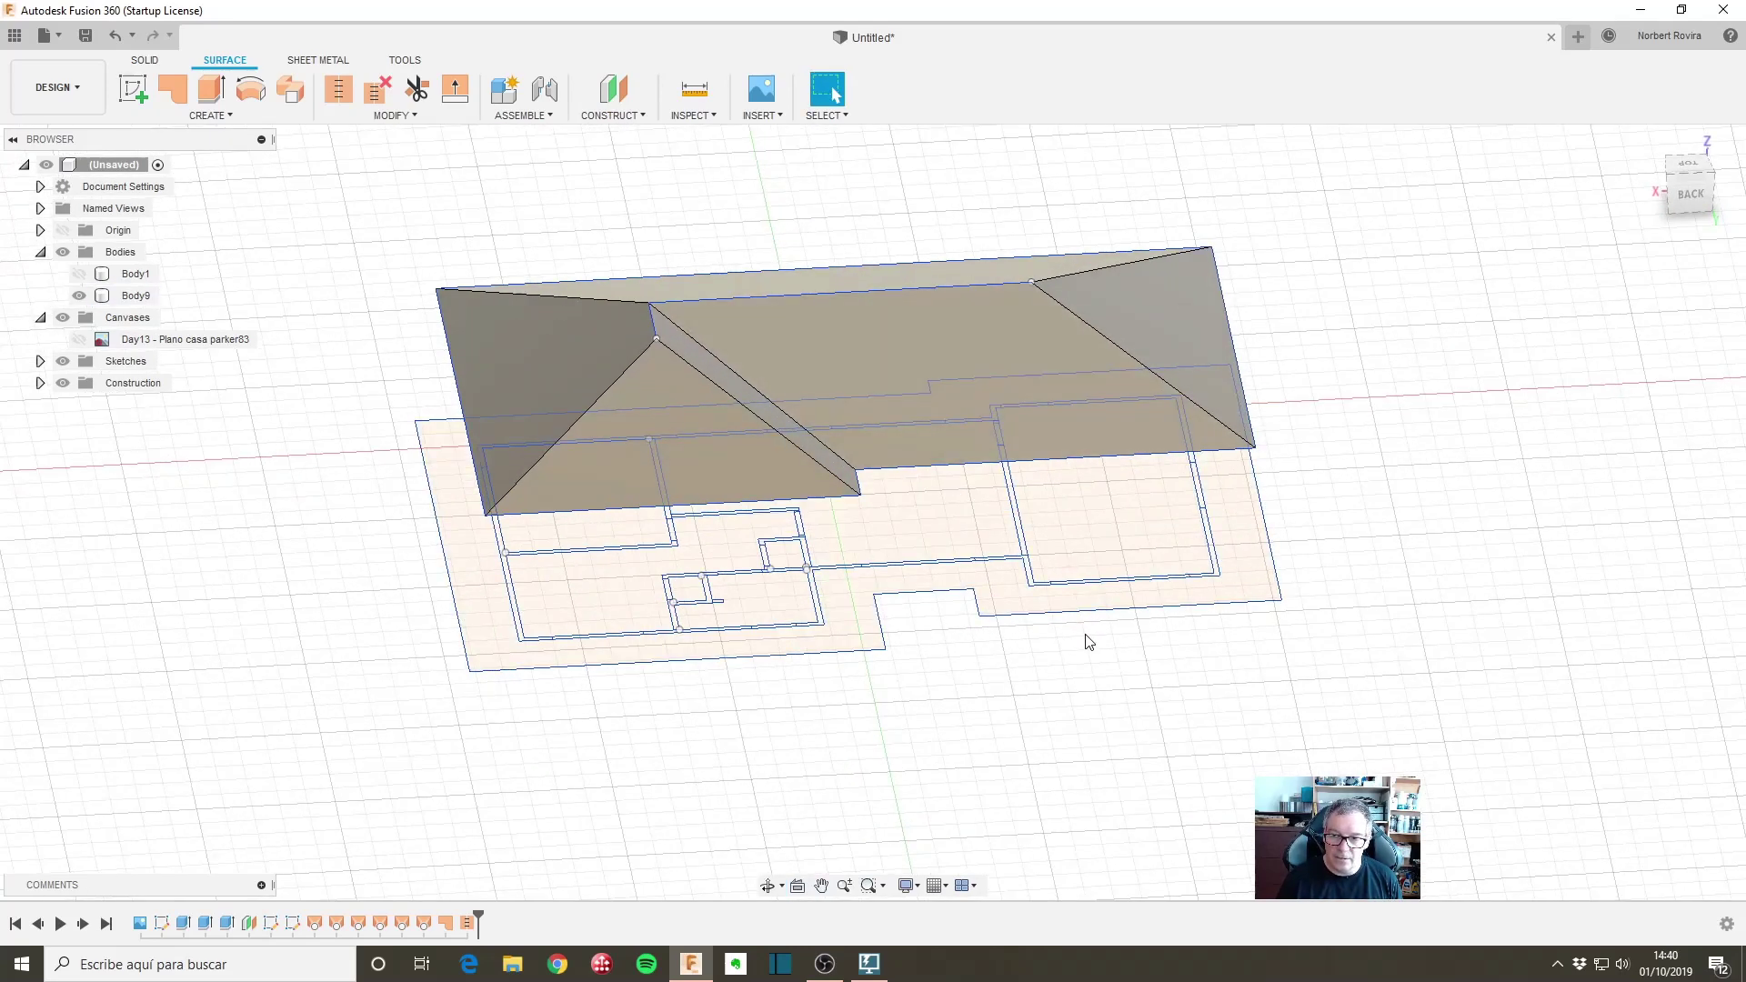
Step: Quit Chrome from the system tray to stop its pop-up notifications
{"action": "left_click", "coordinate": [1558, 966]}
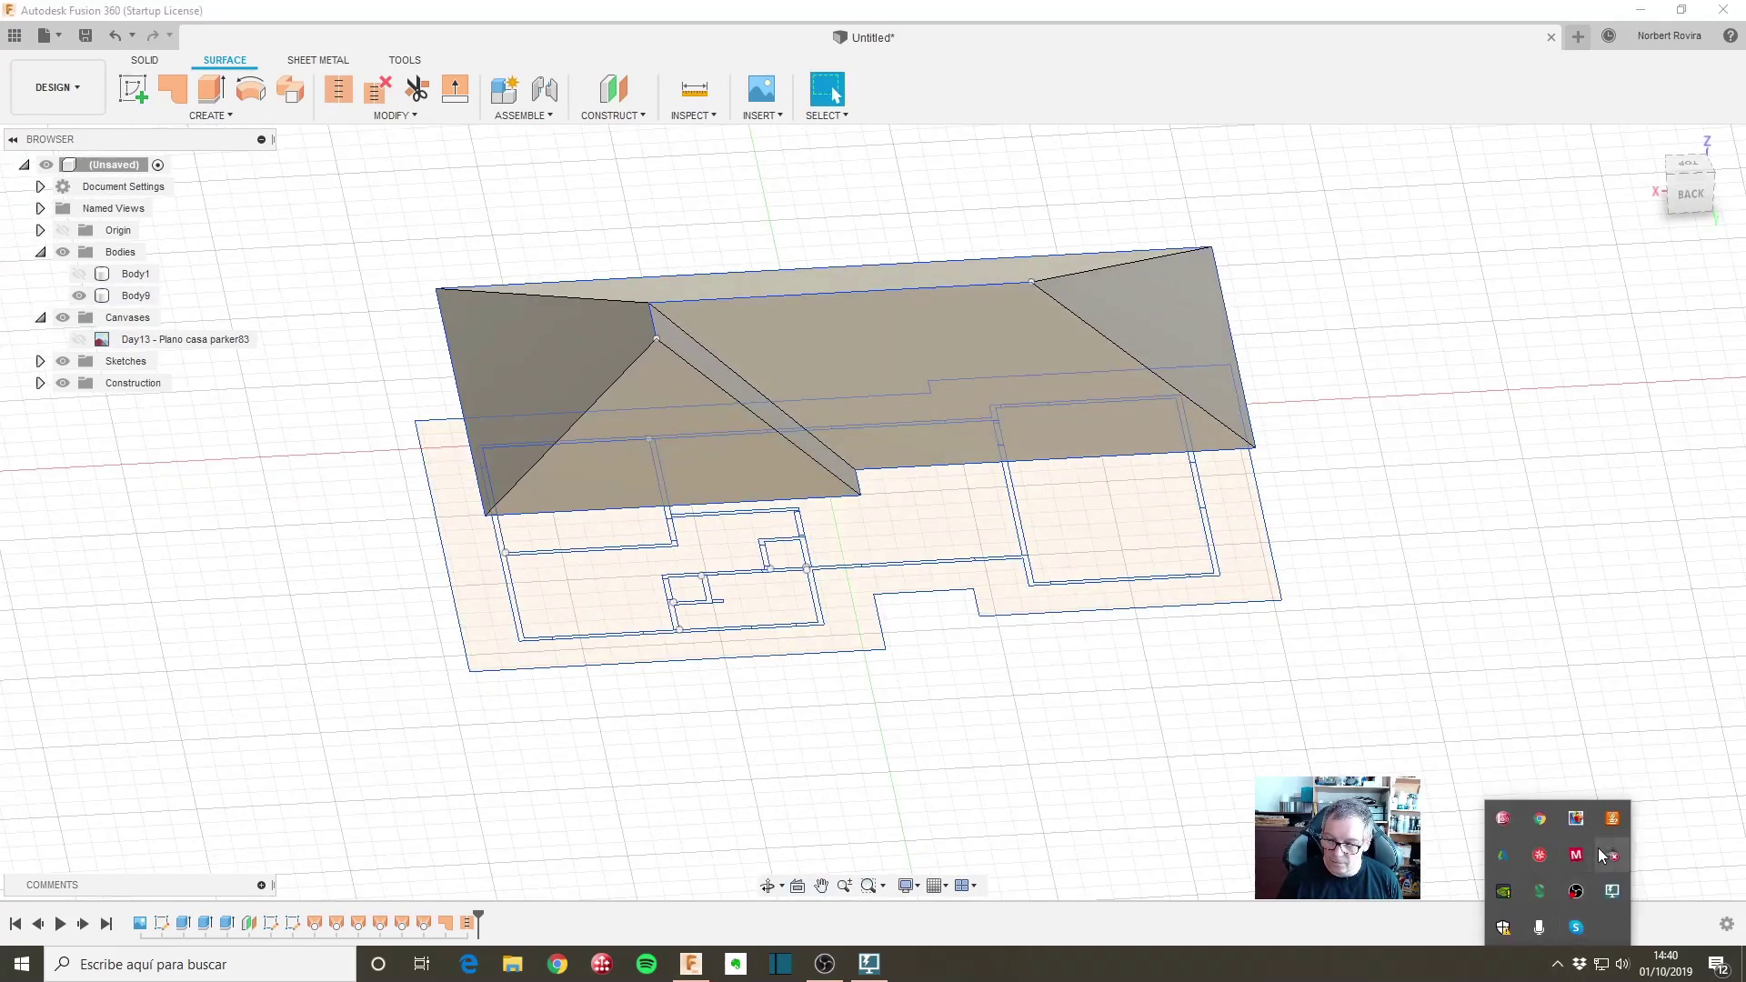
{"action": "right_click", "coordinate": [1537, 821]}
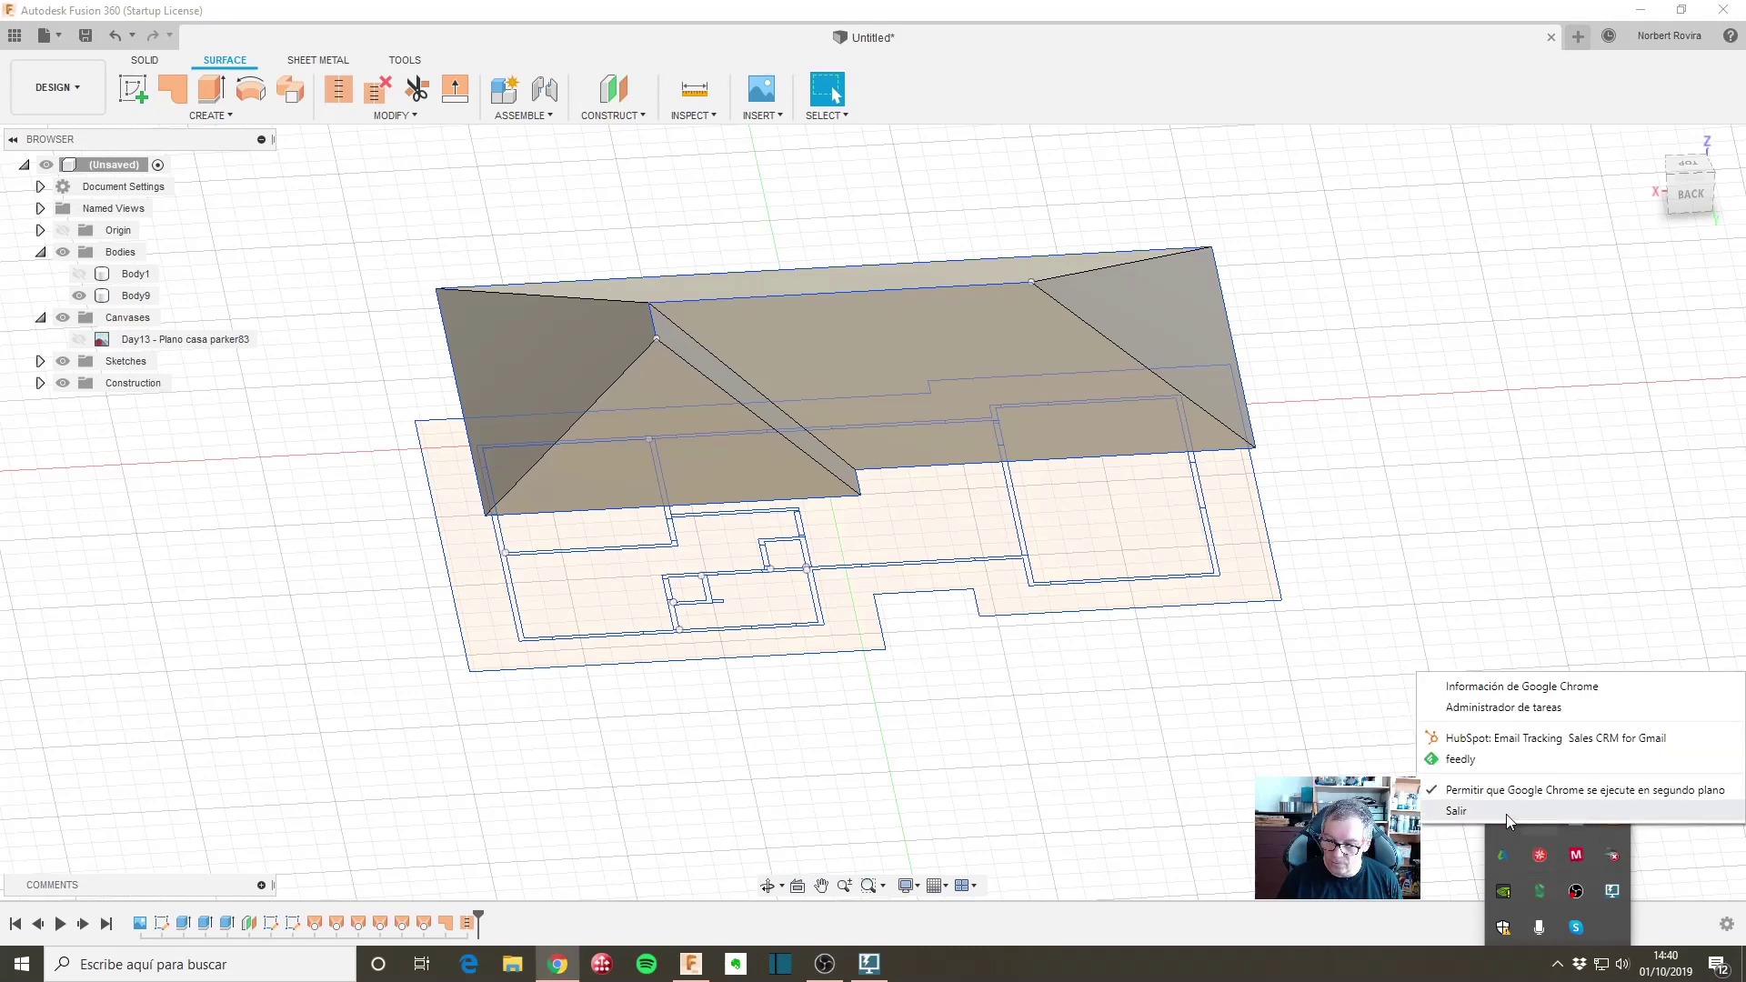
{"action": "left_click", "coordinate": [1457, 823]}
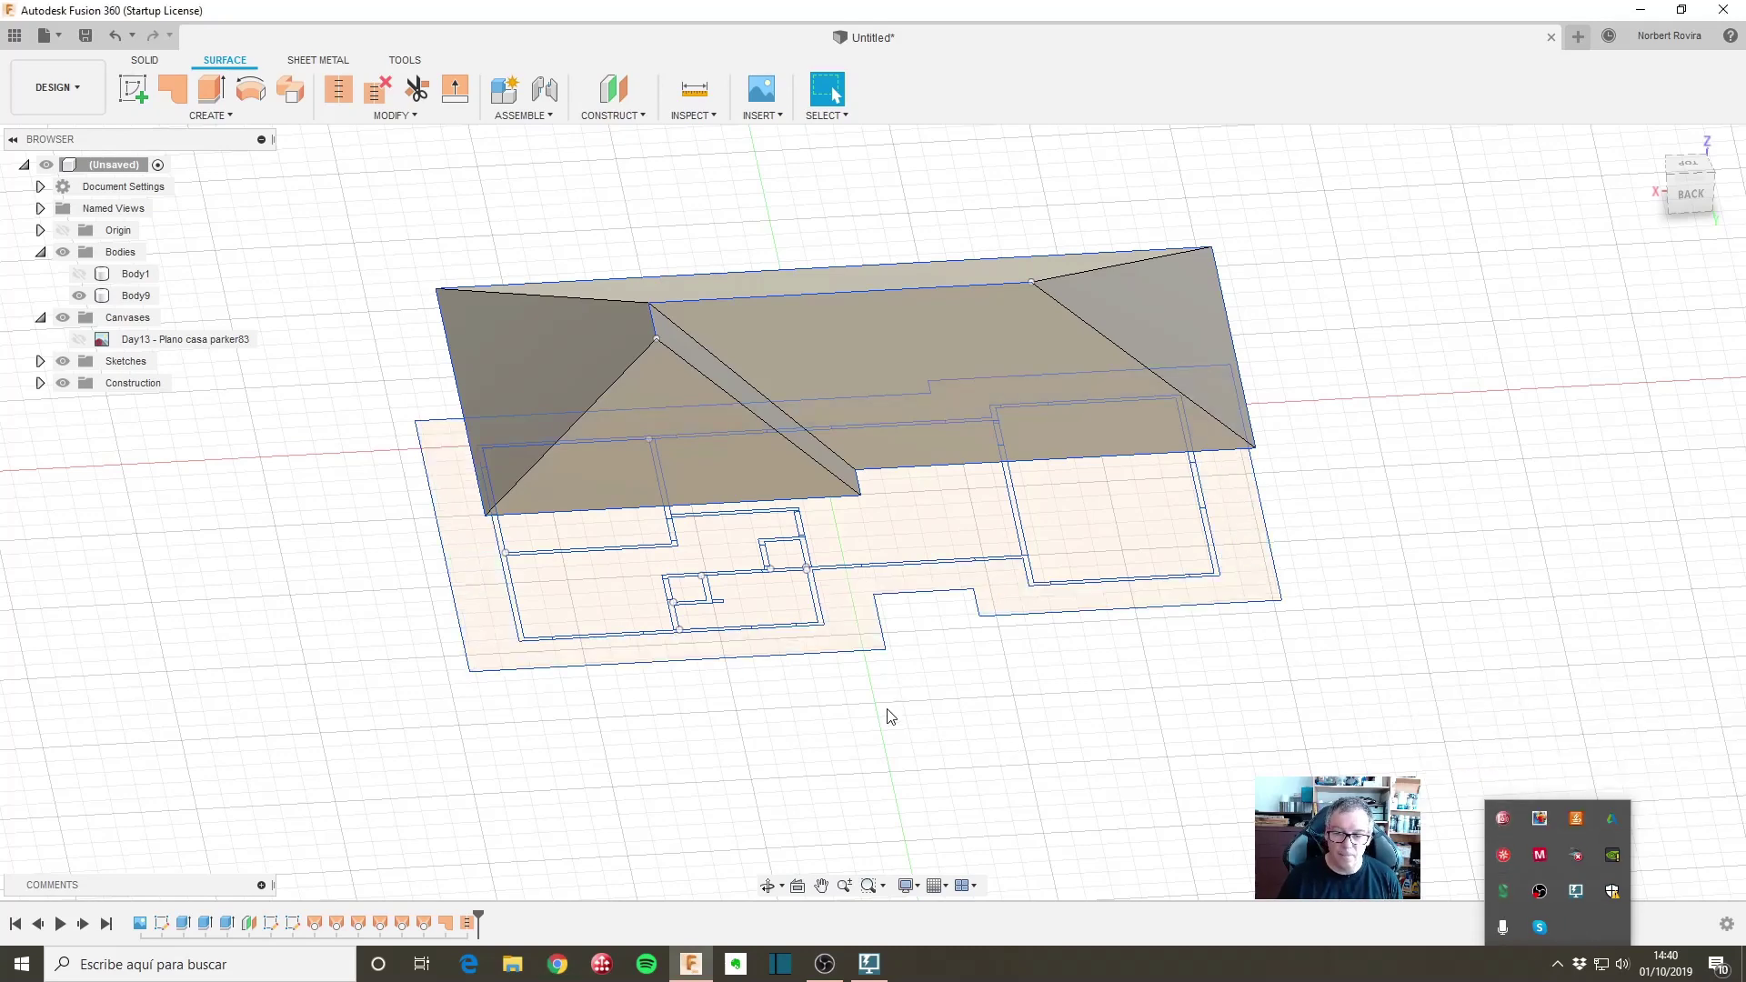
Step: Make the wall body Body1 visible again and orbit to a frontal view of the house
{"action": "middle_click_drag", "start_coordinate": [909, 714], "coordinate": [904, 673], "text": "shift"}
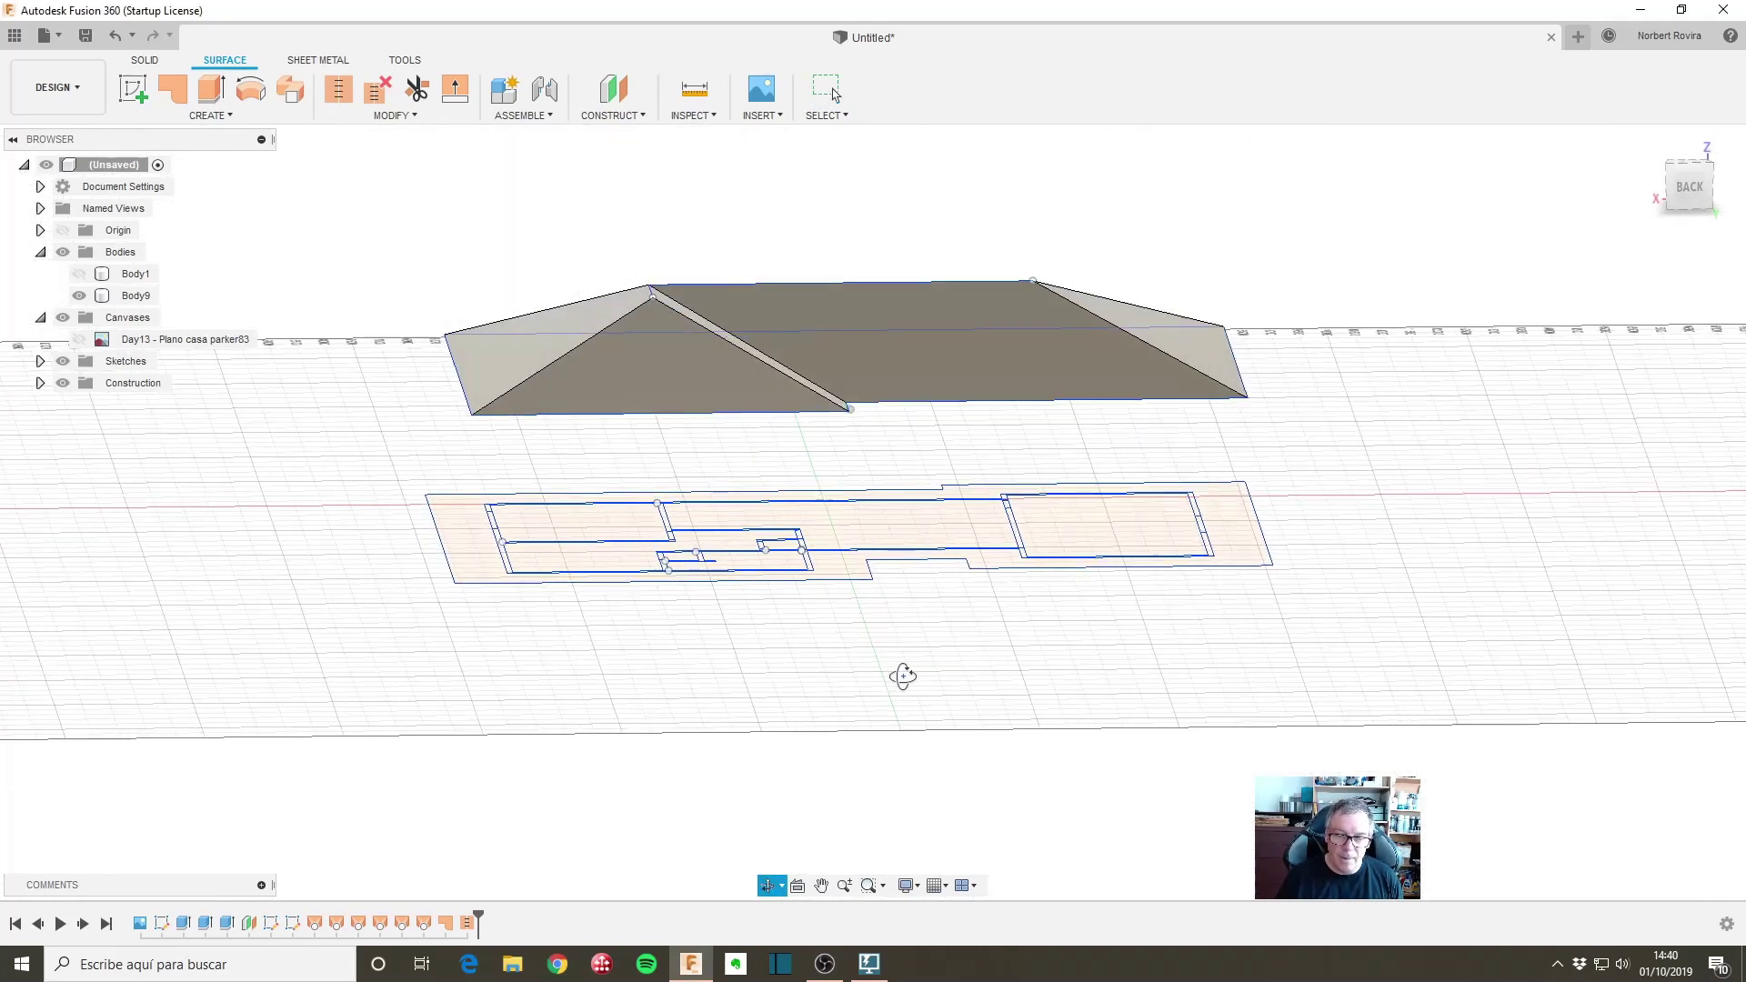
{"action": "left_click", "coordinate": [82, 274]}
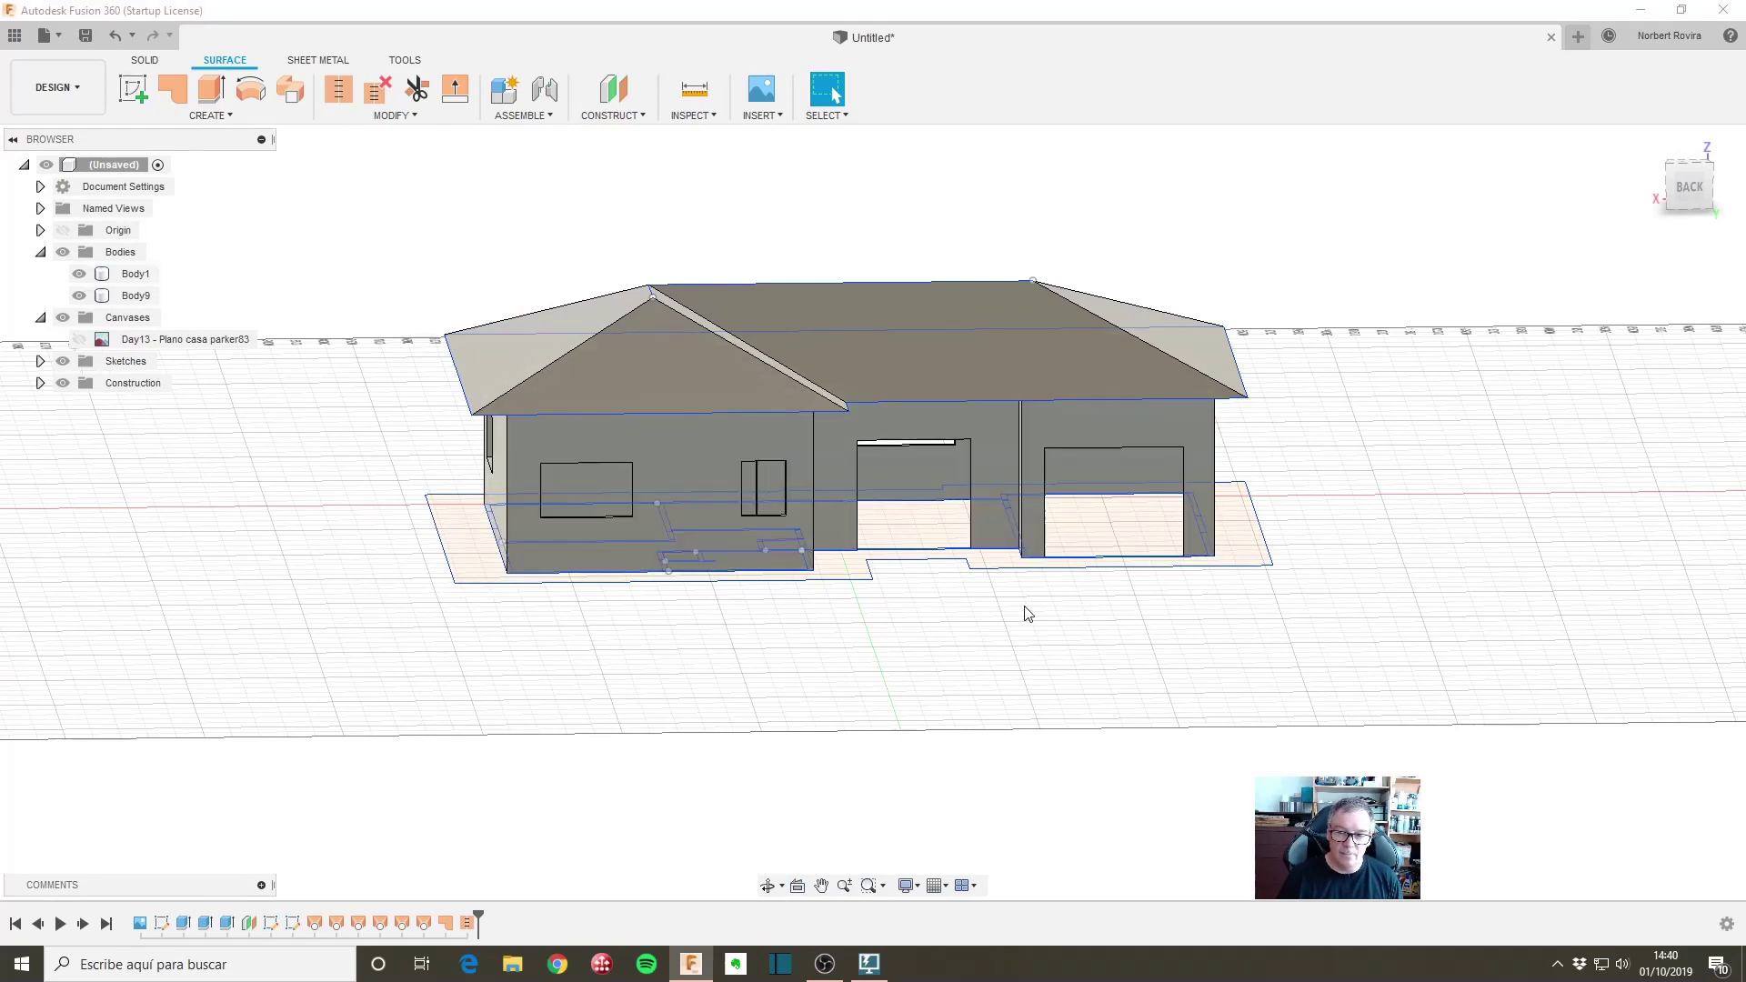
{"action": "mouse_move", "coordinate": [1025, 612]}
{"action": "middle_mouse_down", "text": "shift"}
{"action": "mouse_move", "coordinate": [775, 643]}
{"action": "mouse_move", "coordinate": [845, 630]}
{"action": "mouse_move", "coordinate": [845, 670]}
{"action": "mouse_move", "coordinate": [737, 612]}
{"action": "mouse_move", "coordinate": [747, 572]}
{"action": "mouse_move", "coordinate": [763, 664]}
{"action": "mouse_move", "coordinate": [766, 589]}
{"action": "middle_mouse_up", "text": "shift"}
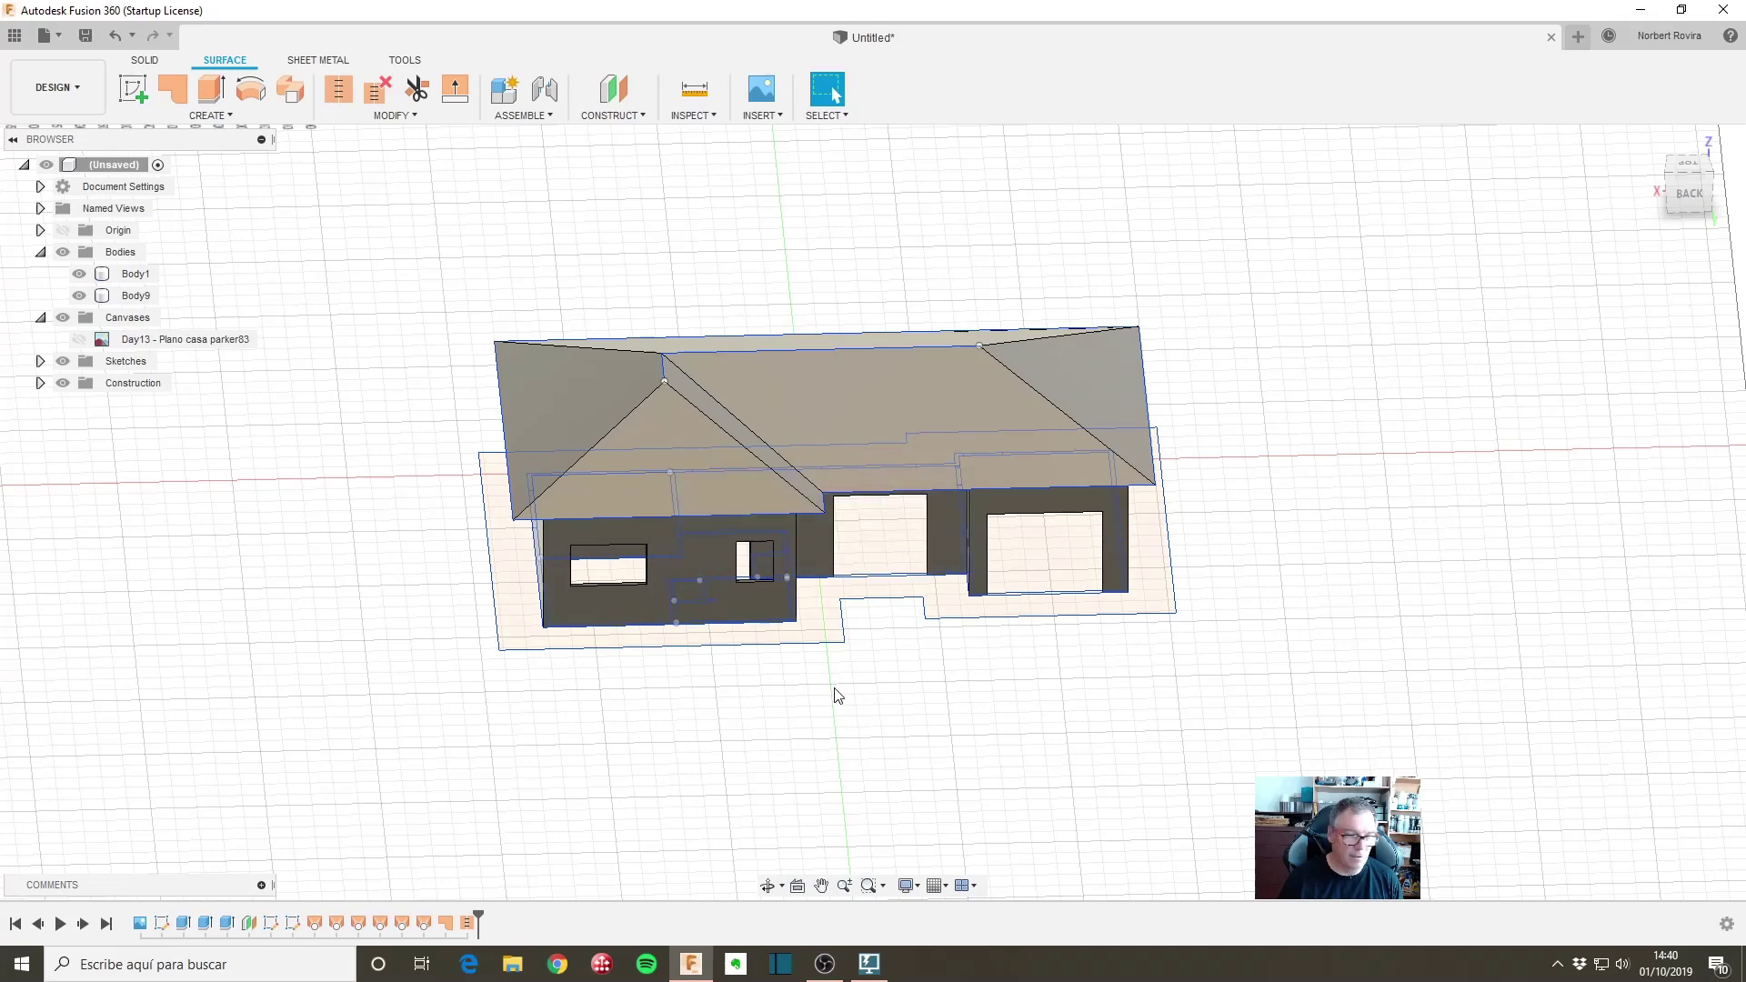
{"action": "middle_click_drag", "start_coordinate": [837, 696], "coordinate": [810, 713], "text": "shift"}
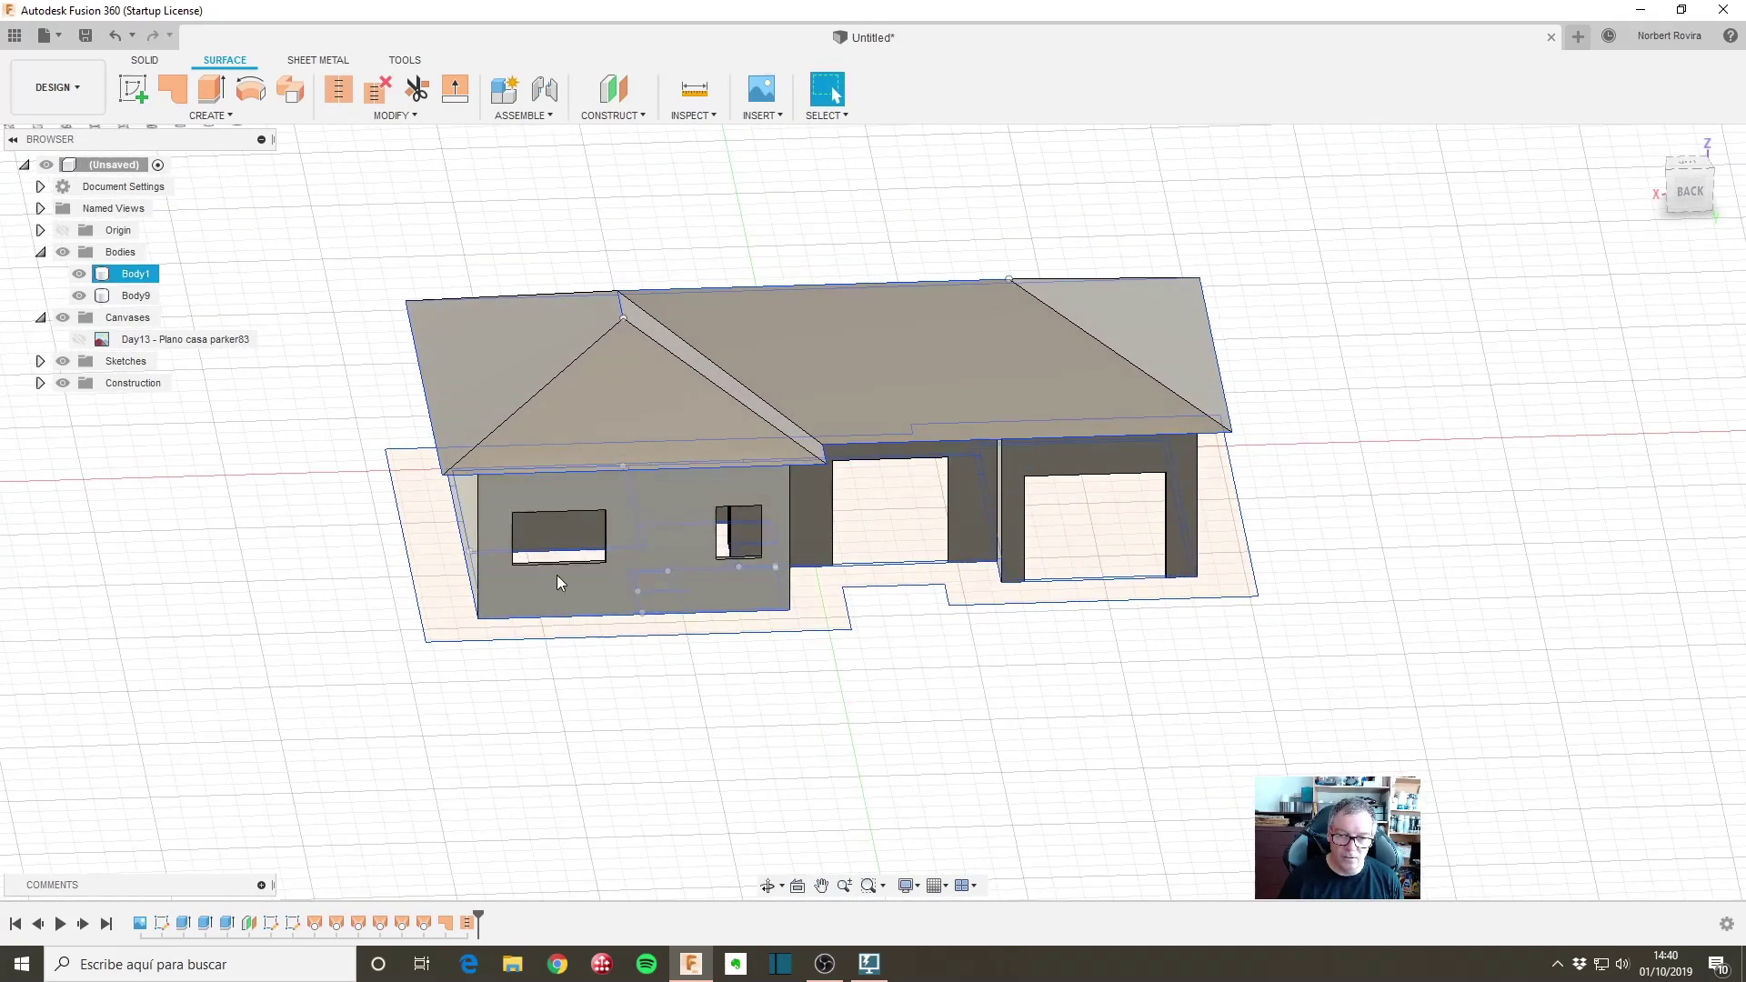
{"action": "middle_click_drag", "start_coordinate": [779, 655], "coordinate": [813, 578], "text": "shift"}
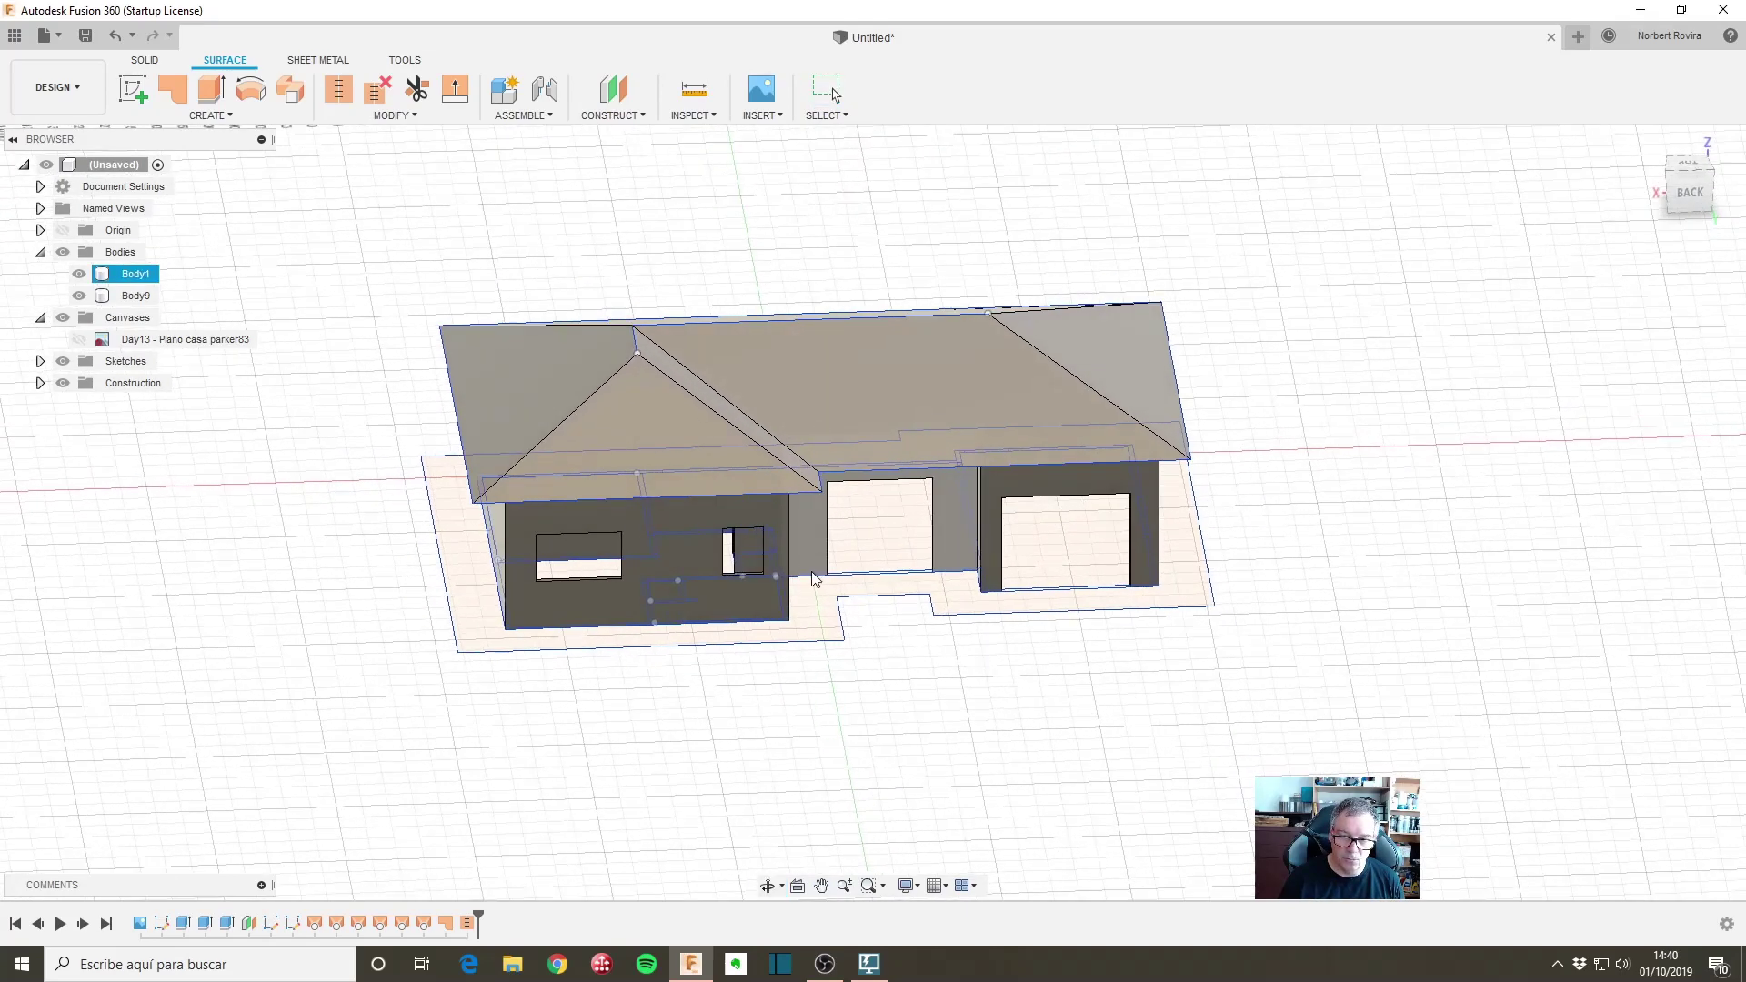
{"action": "scroll", "coordinate": [691, 600], "scroll_direction": "up", "scroll_amount": 3}
{"action": "scroll", "coordinate": [564, 628], "scroll_direction": "up", "scroll_amount": 2}
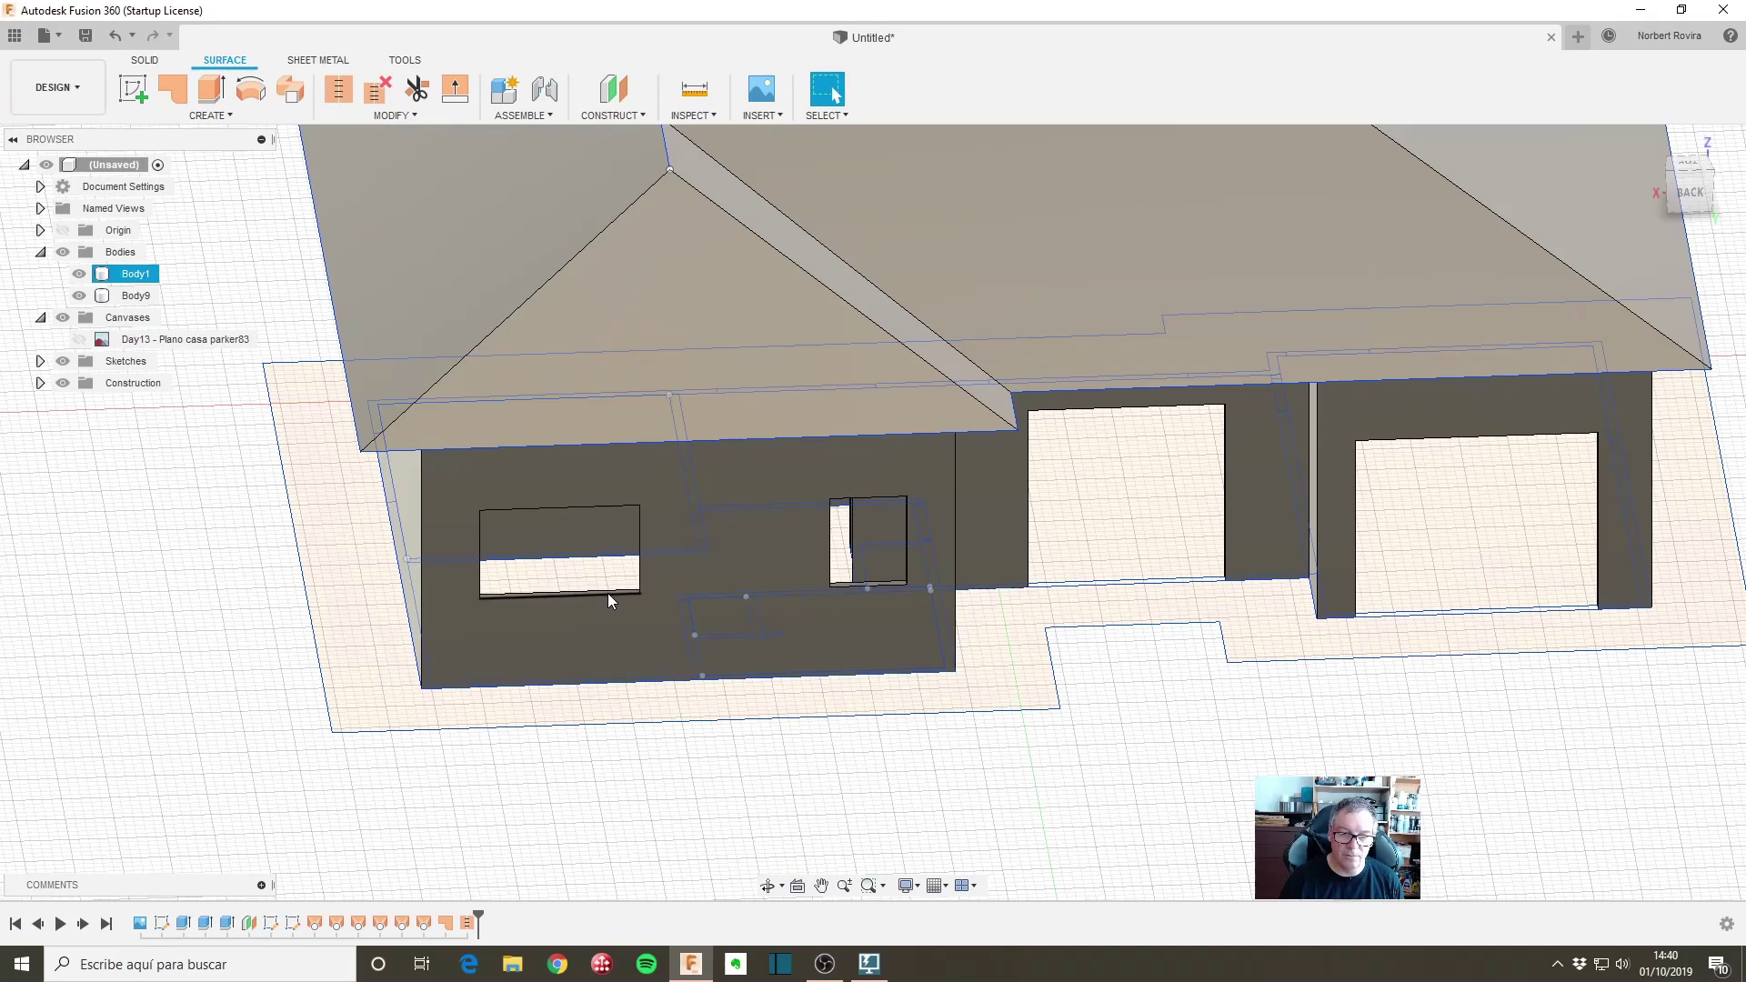
Step: Extrude the first two front window openings 1 m as a New Body
{"action": "left_click", "coordinate": [143, 61]}
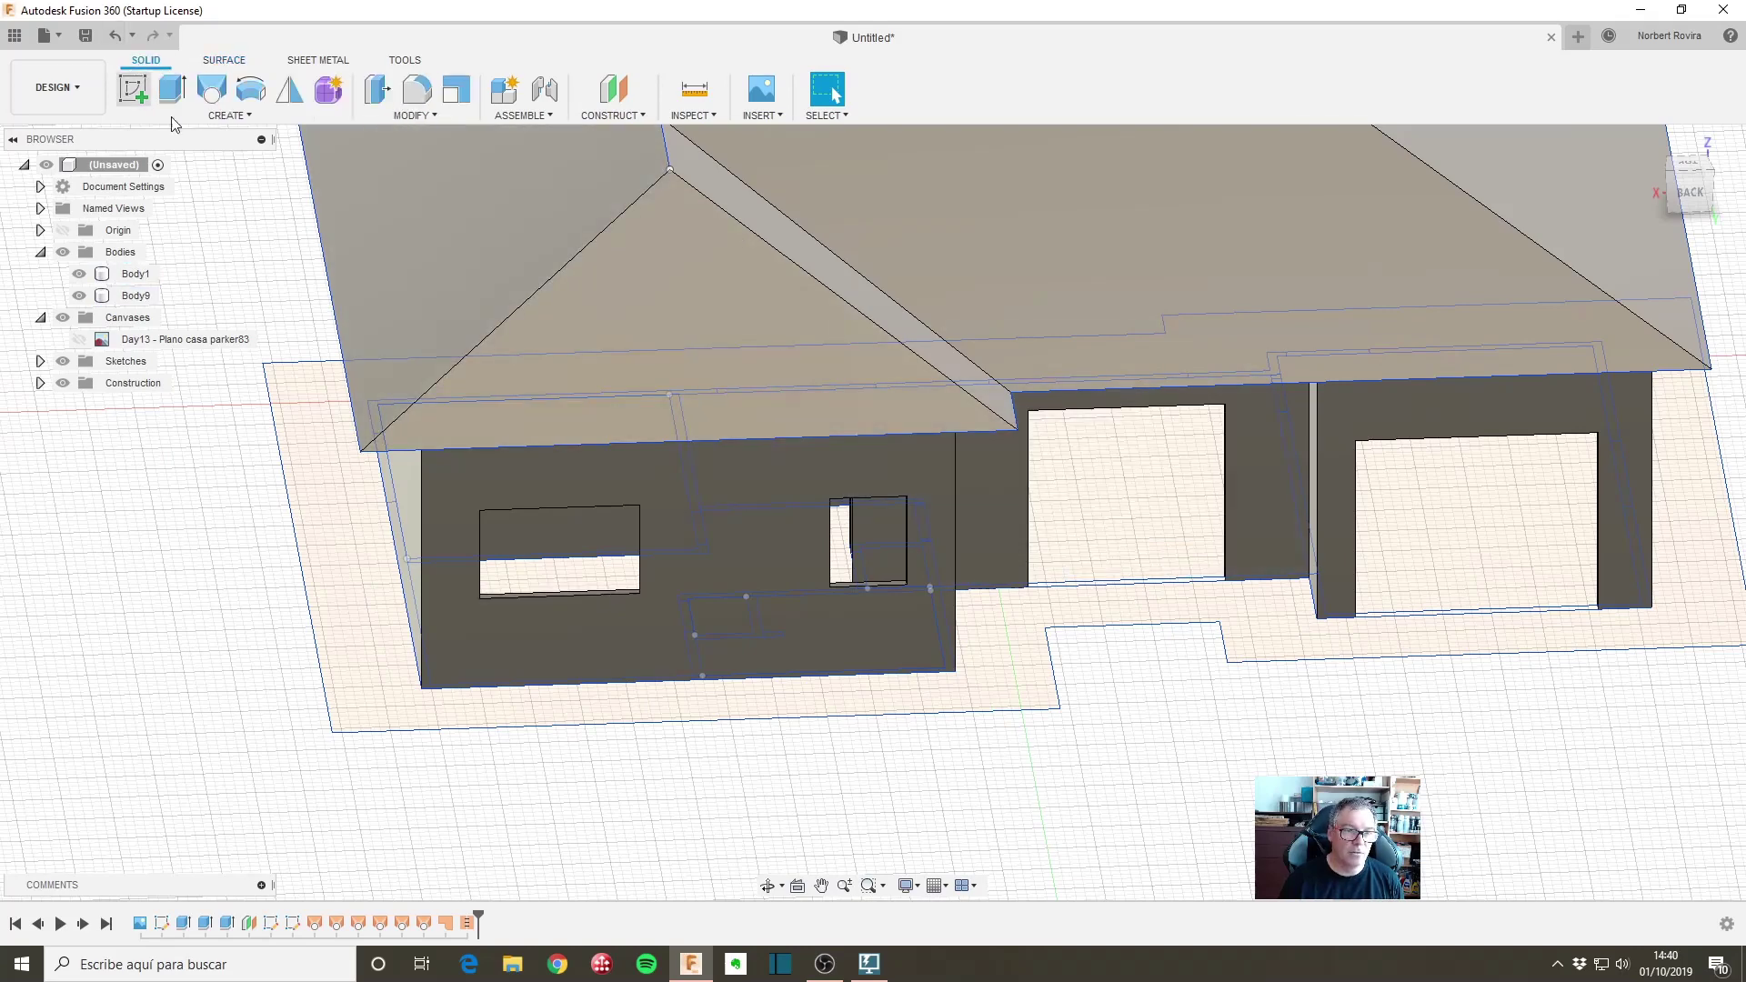
{"action": "left_click", "coordinate": [169, 89]}
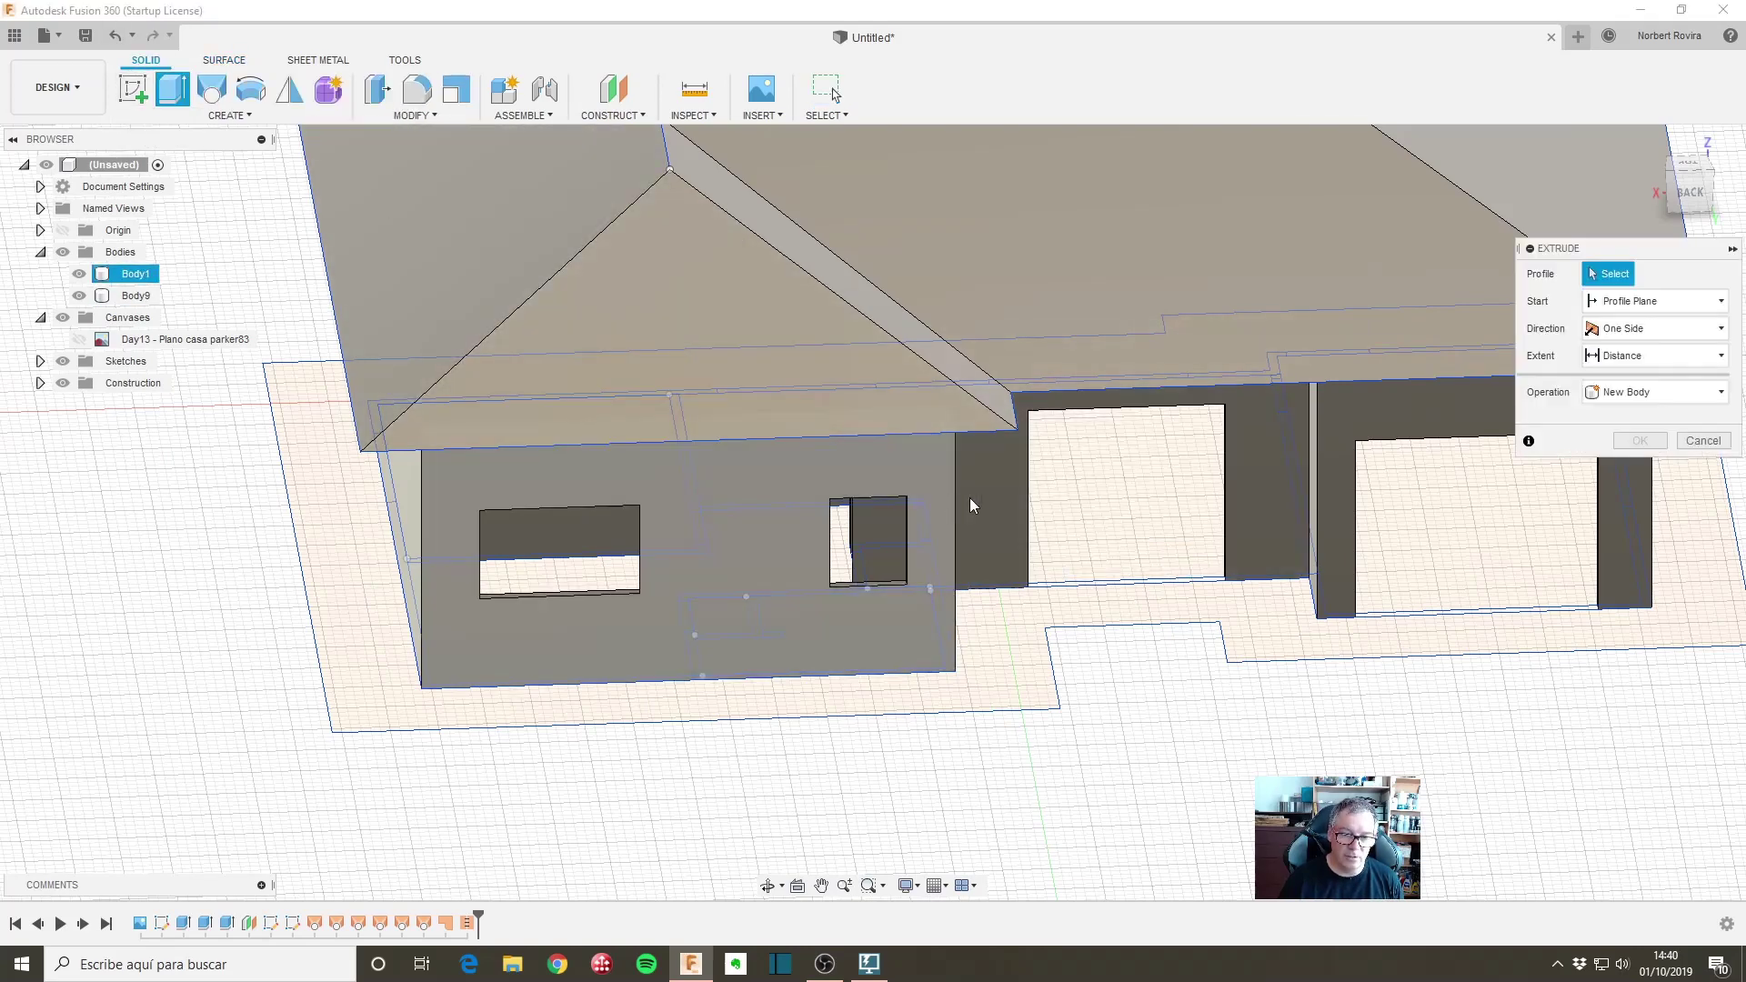
{"action": "middle_click_drag", "start_coordinate": [660, 642], "coordinate": [667, 661], "text": "shift"}
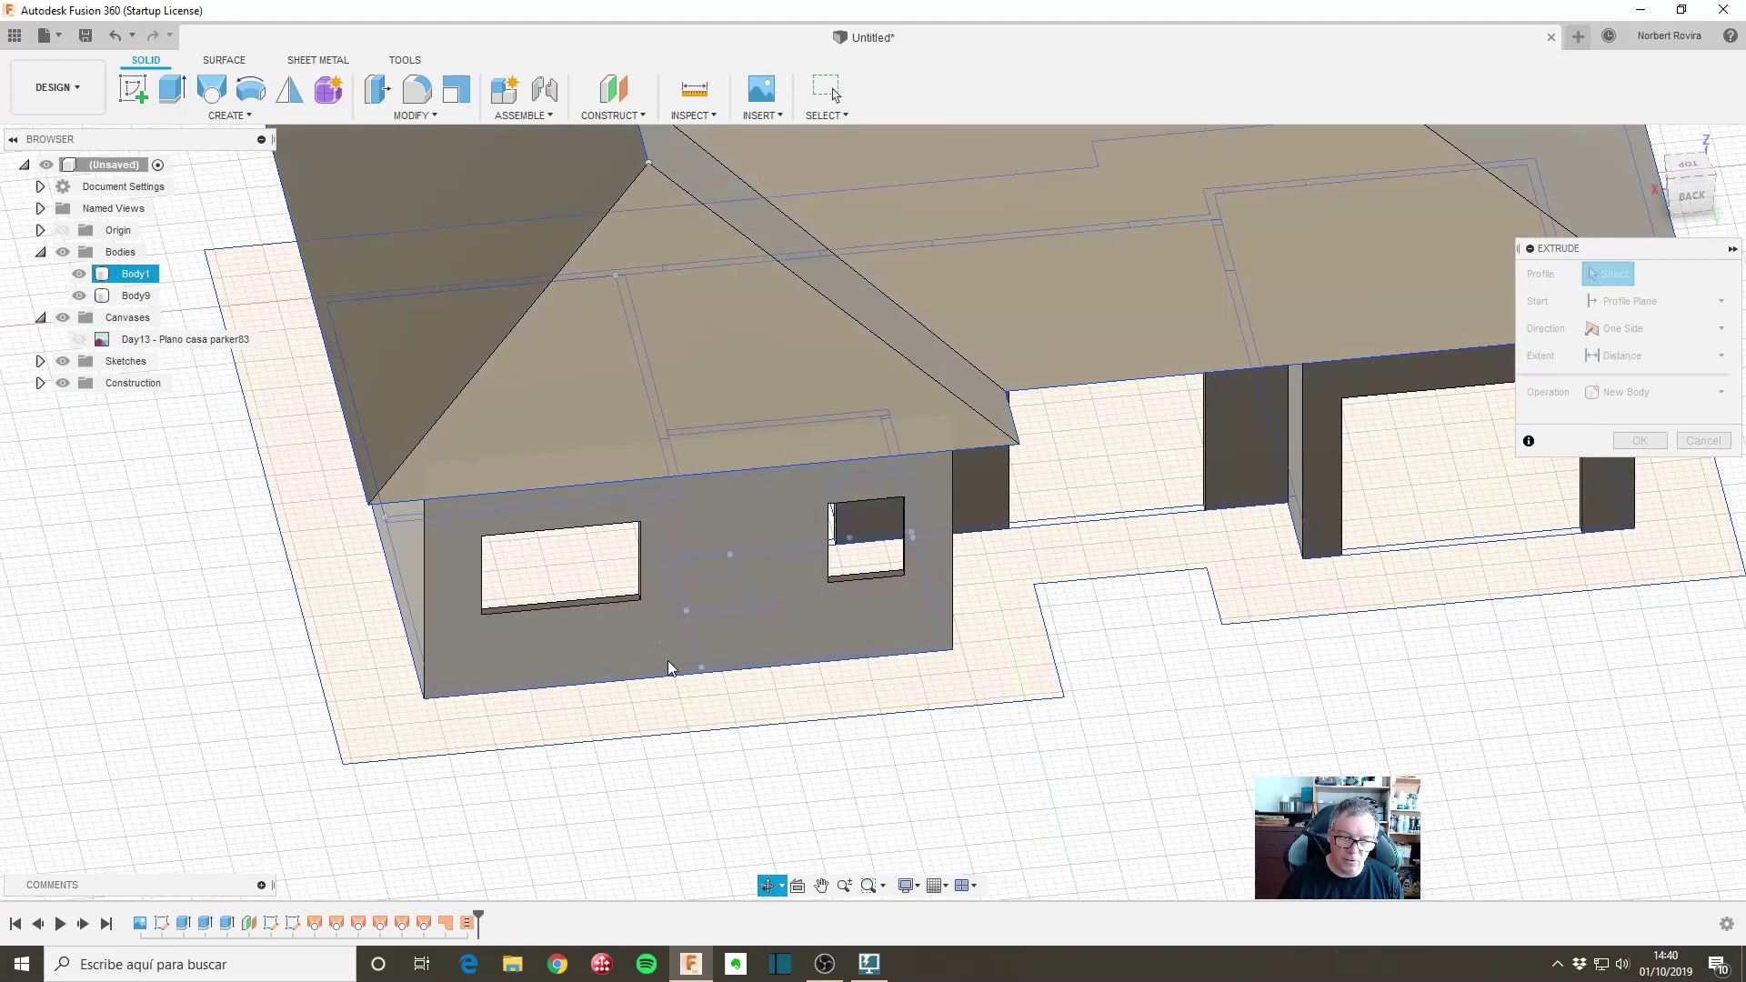
{"action": "left_click", "coordinate": [614, 598]}
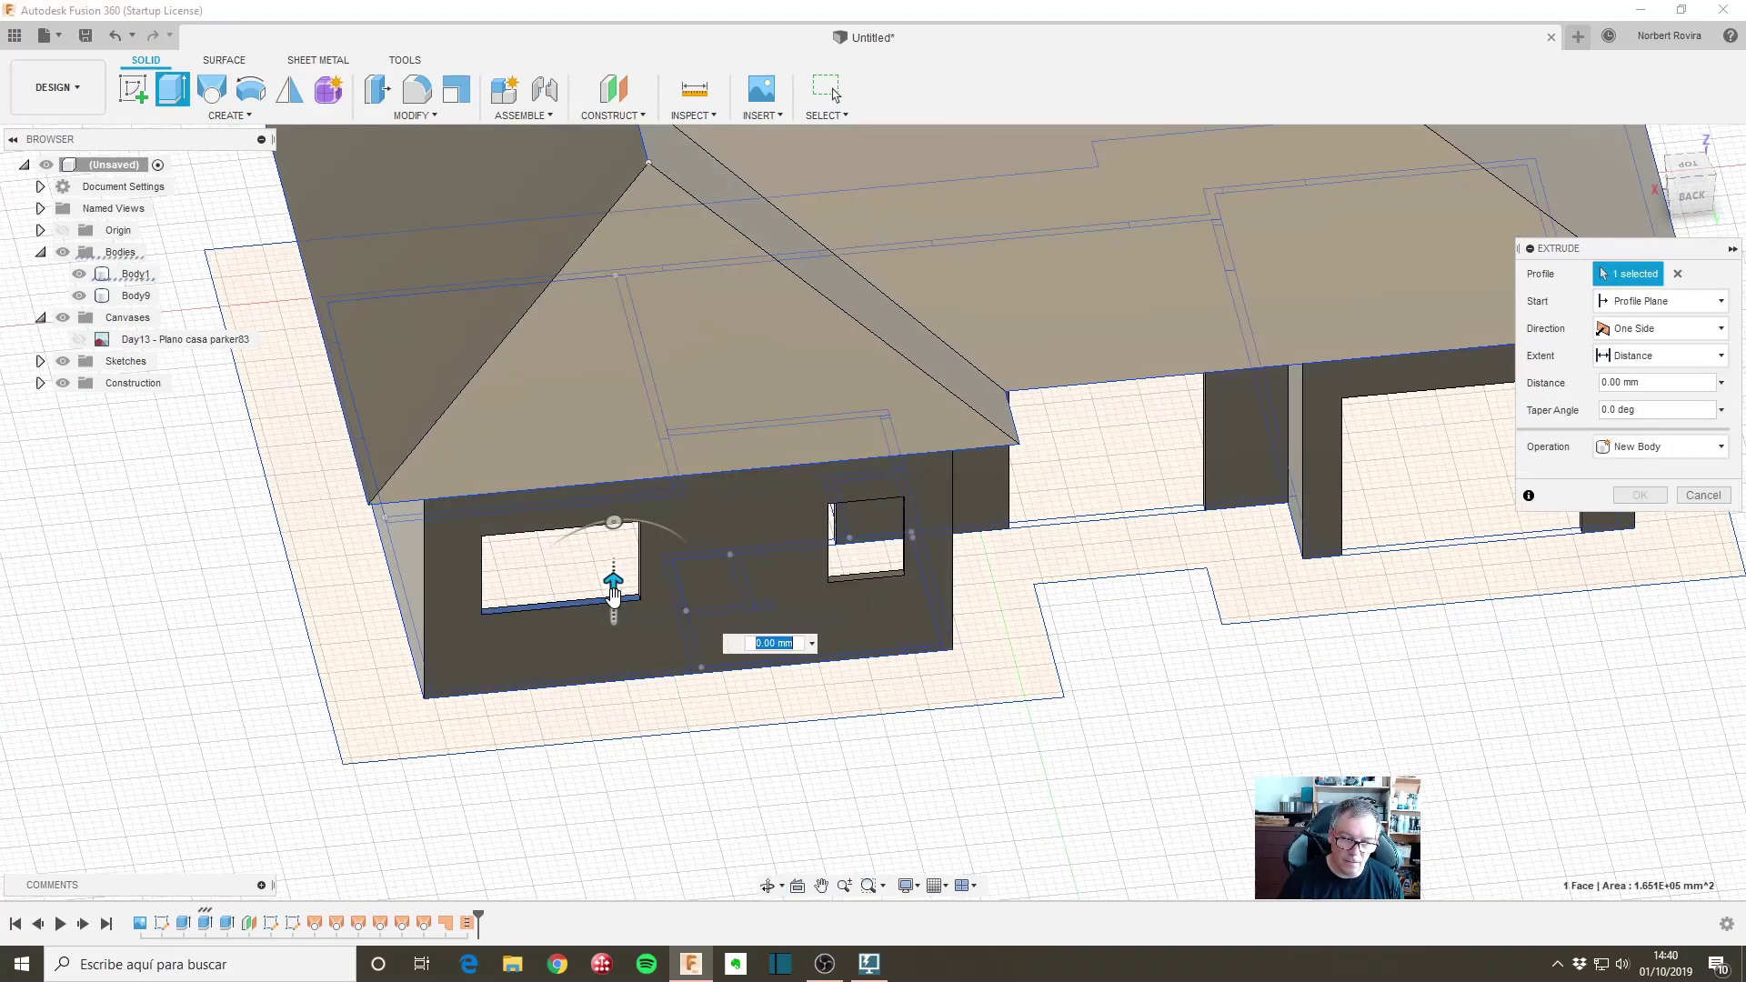
{"action": "left_click", "coordinate": [887, 571]}
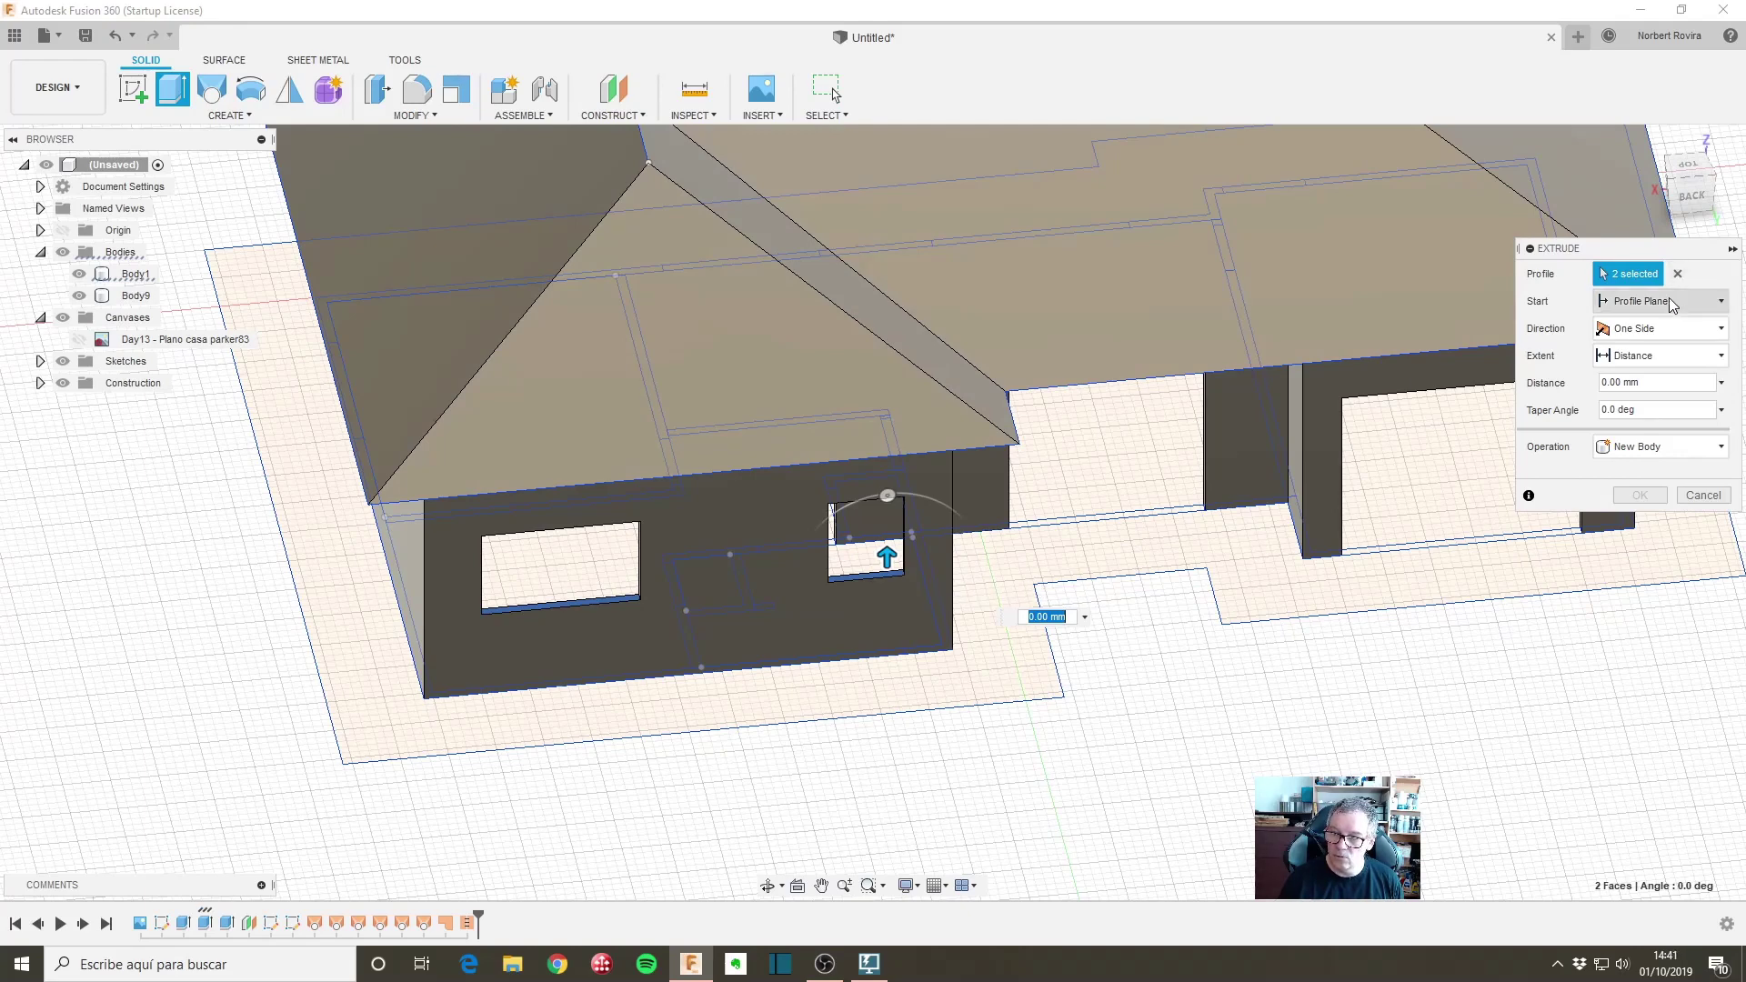
{"action": "left_click", "coordinate": [1625, 383]}
{"action": "type", "text": "1m"}
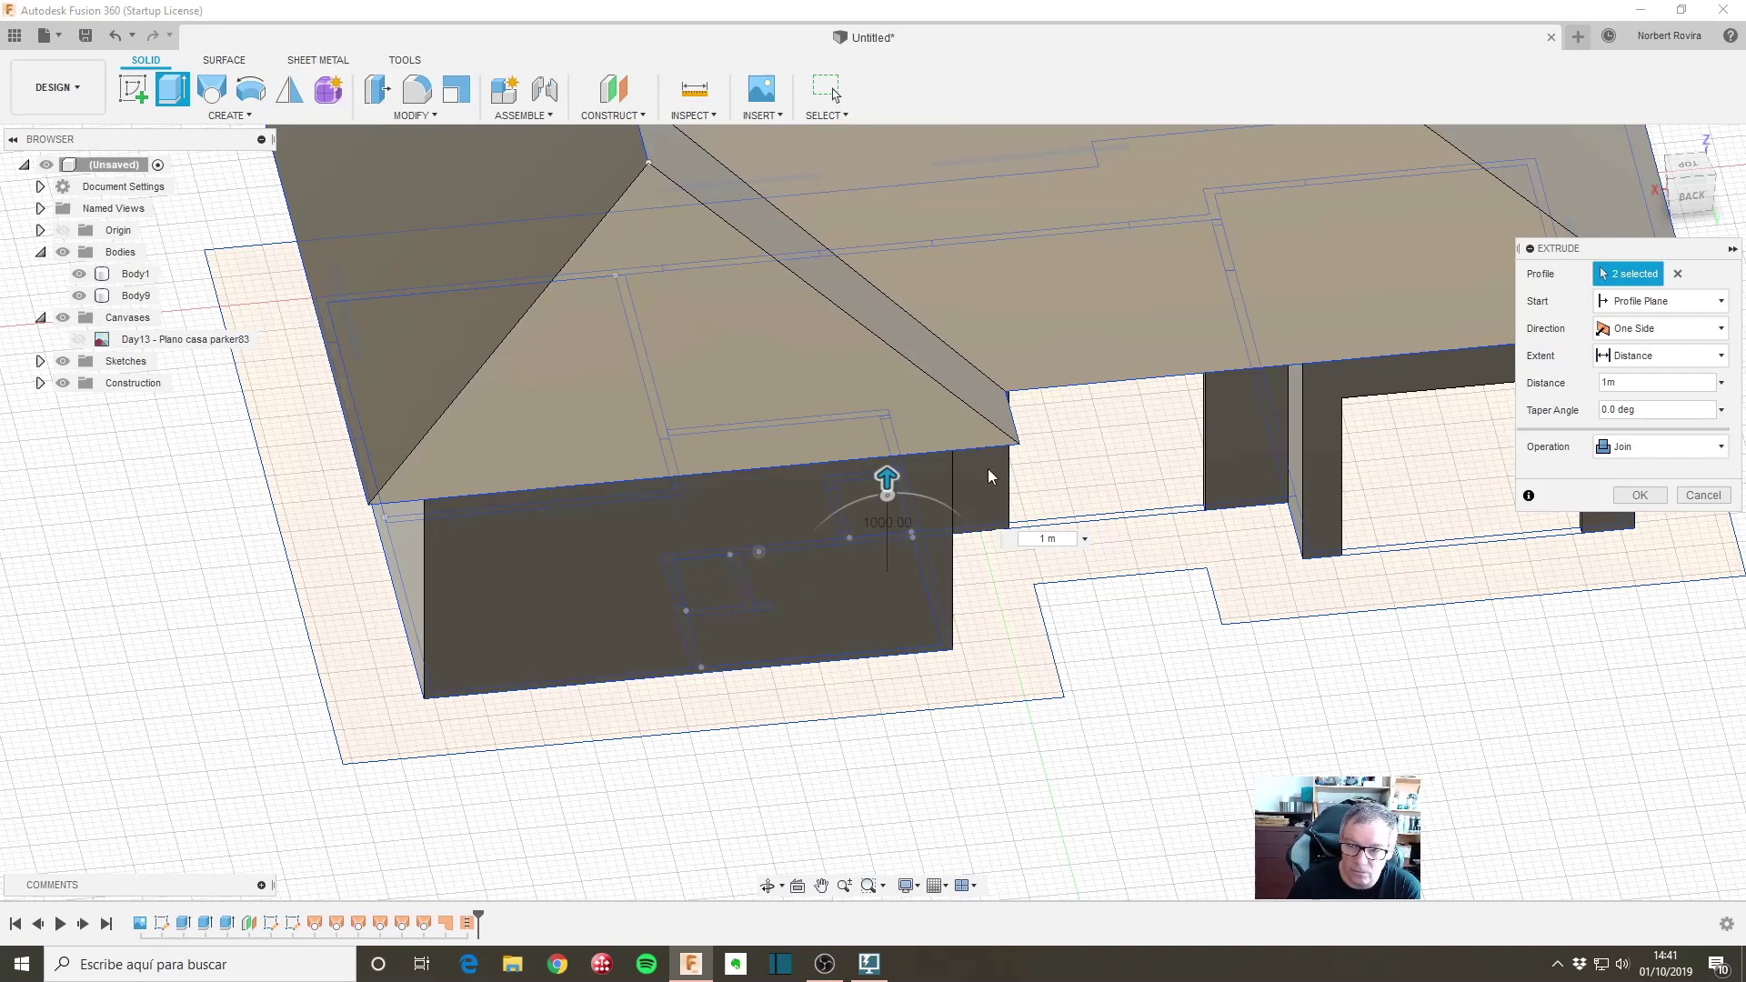
{"action": "left_click", "coordinate": [1697, 453]}
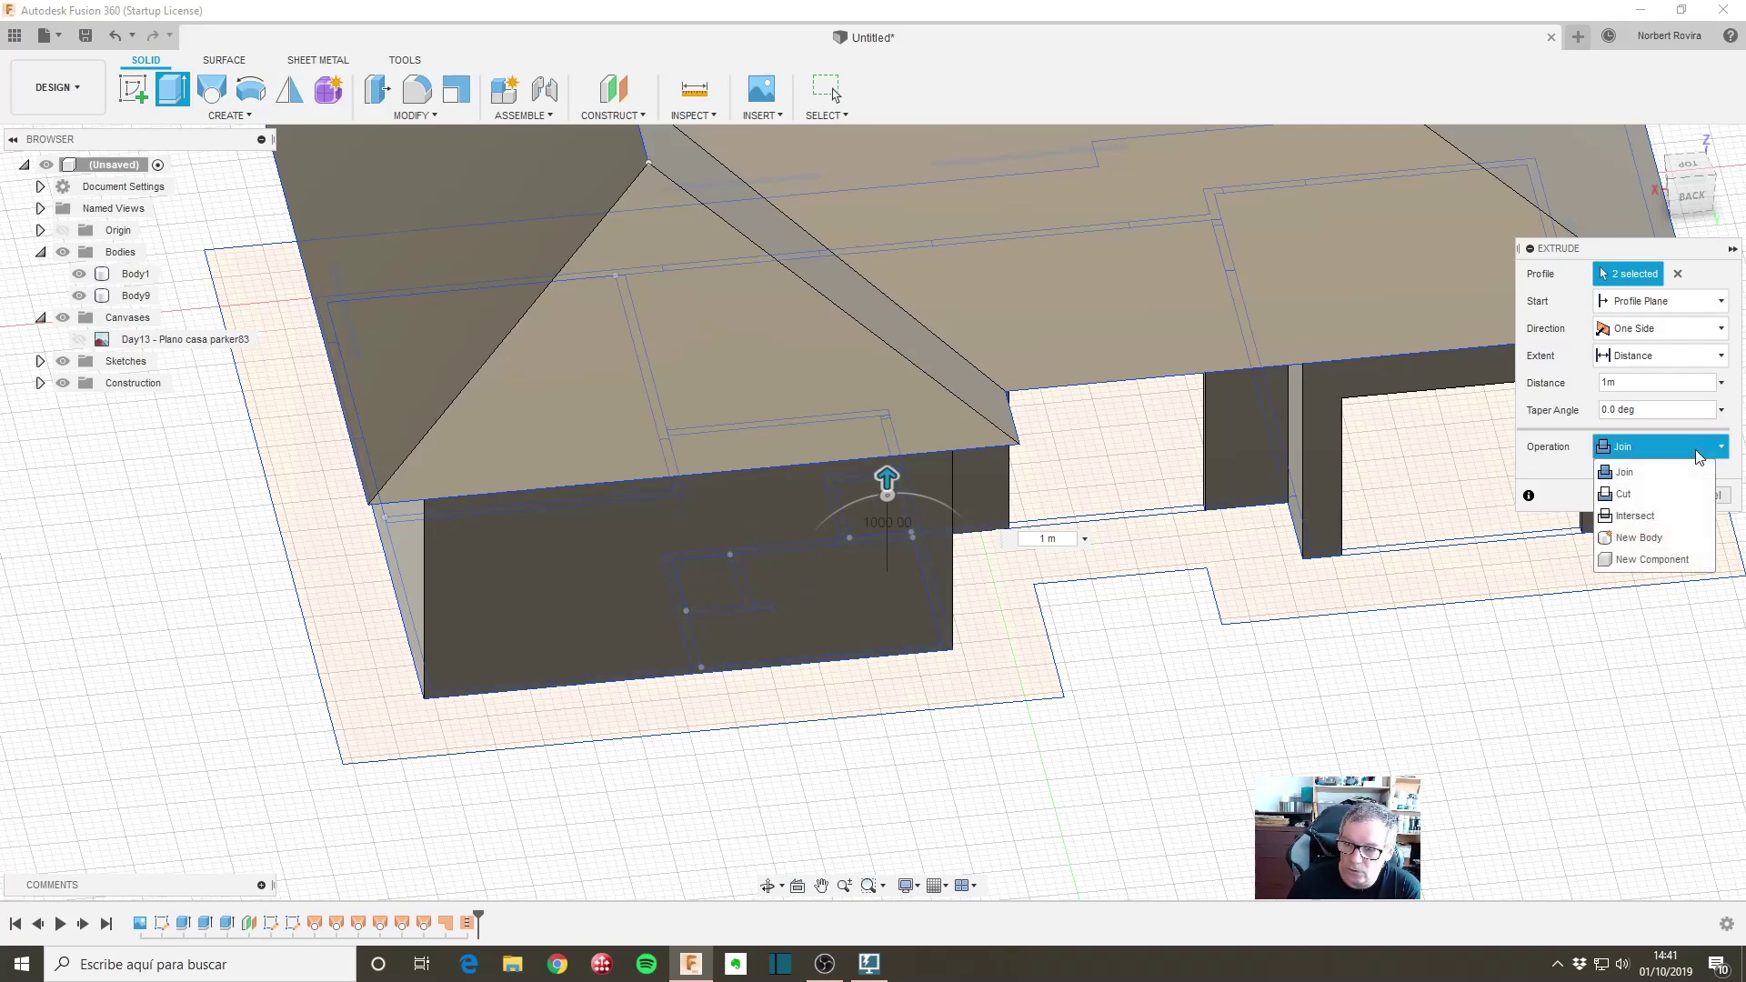
{"action": "left_click", "coordinate": [1653, 539]}
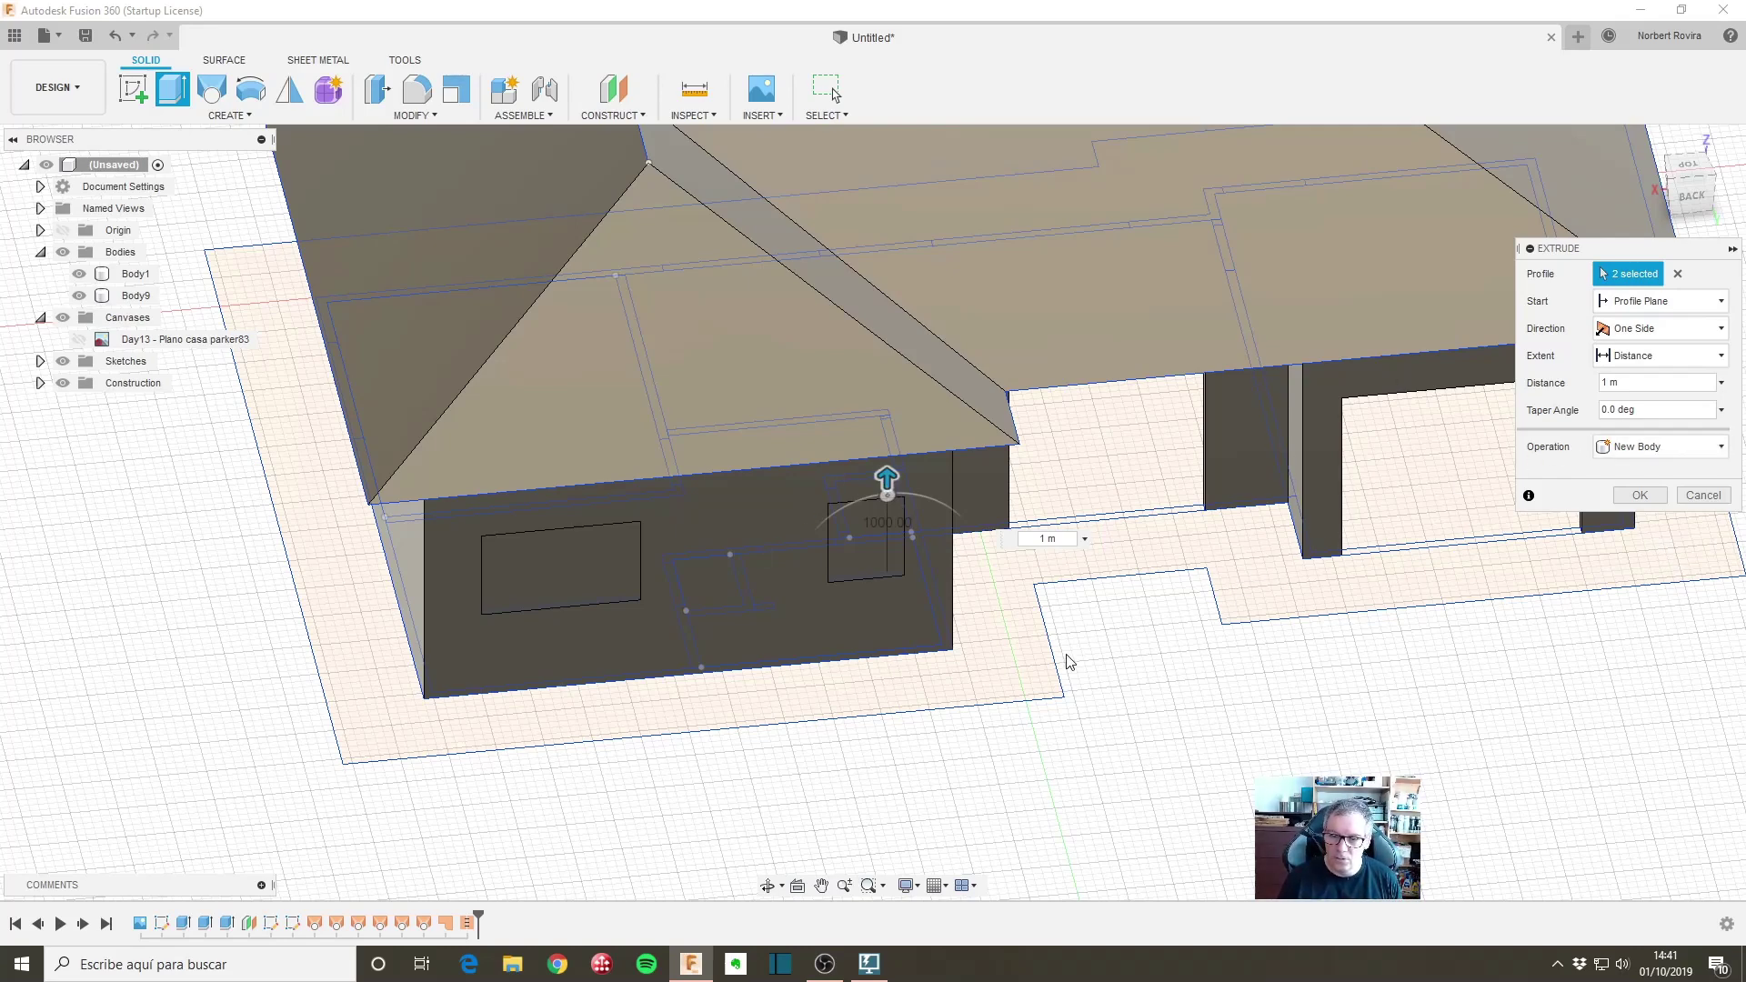
Step: Add the side, rear and left window profiles, creating window bodies Body10 to Body16
{"action": "mouse_move", "coordinate": [724, 754]}
{"action": "middle_mouse_down", "text": "shift"}
{"action": "mouse_move", "coordinate": [808, 741]}
{"action": "mouse_move", "coordinate": [789, 711]}
{"action": "middle_mouse_up", "text": "shift"}
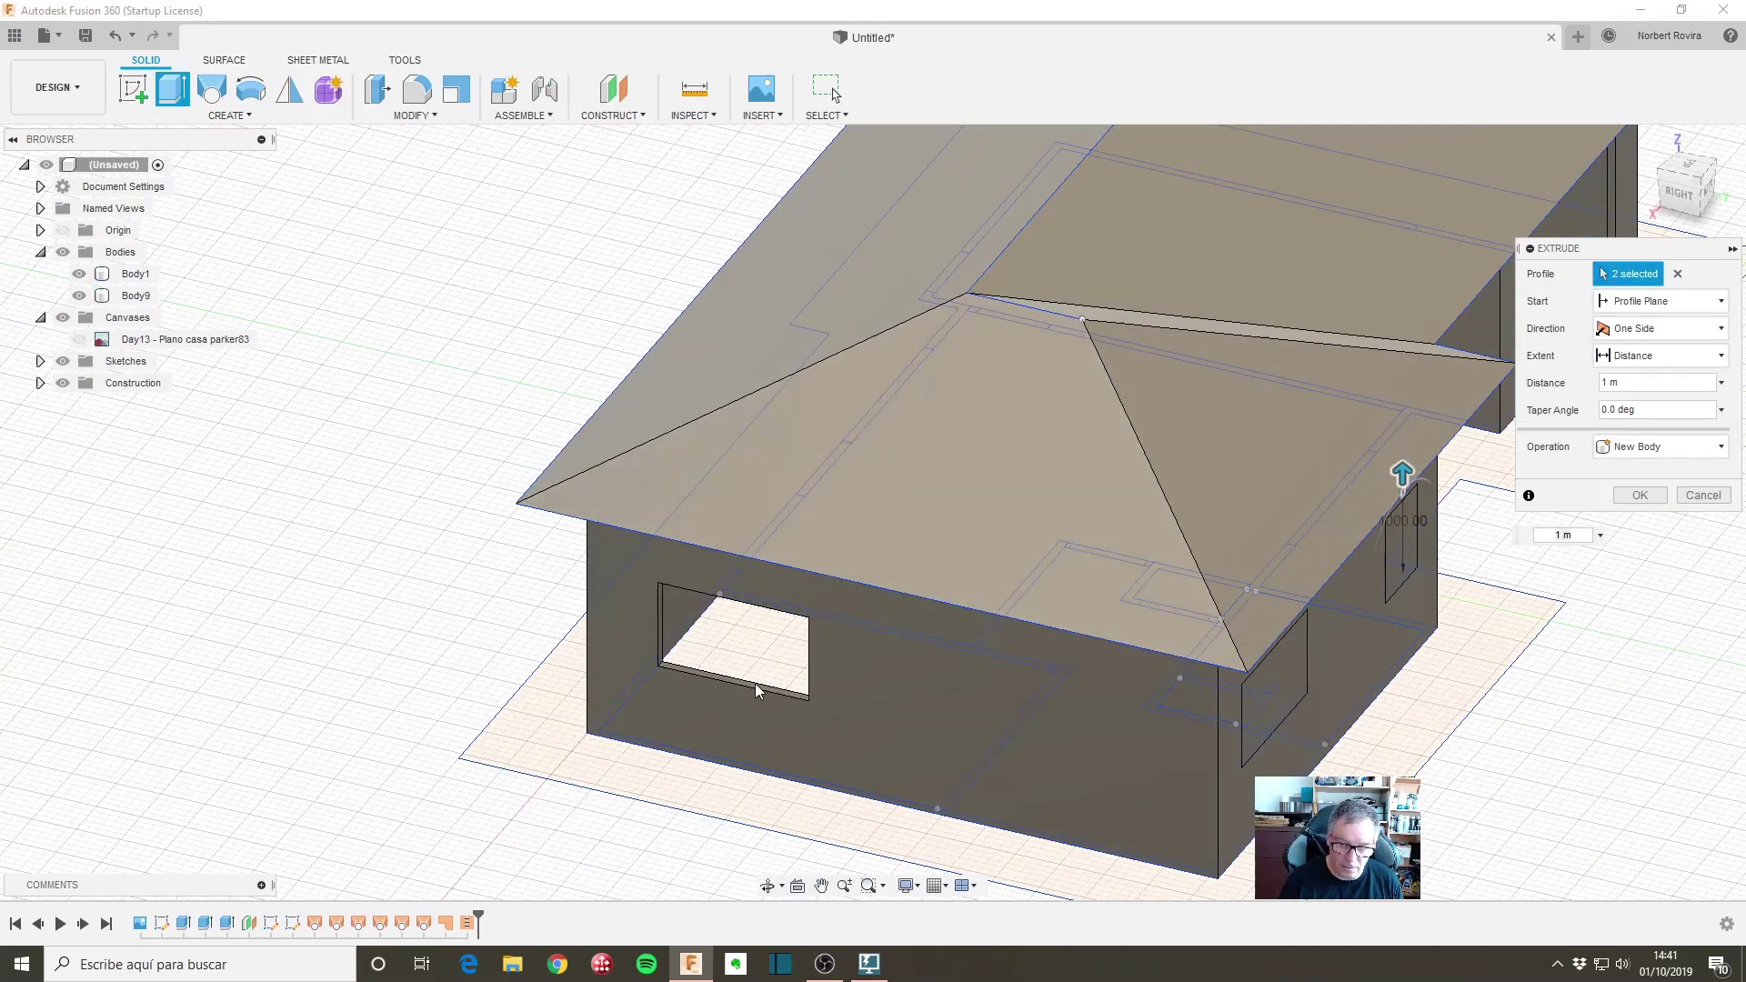
{"action": "left_click", "coordinate": [755, 683]}
{"action": "mouse_move", "coordinate": [510, 724]}
{"action": "middle_mouse_down", "text": "shift"}
{"action": "mouse_move", "coordinate": [646, 724]}
{"action": "mouse_move", "coordinate": [904, 850]}
{"action": "middle_mouse_up", "text": "shift"}
{"action": "scroll", "coordinate": [905, 850], "scroll_direction": "up", "scroll_amount": 3}
{"action": "left_click", "coordinate": [808, 736]}
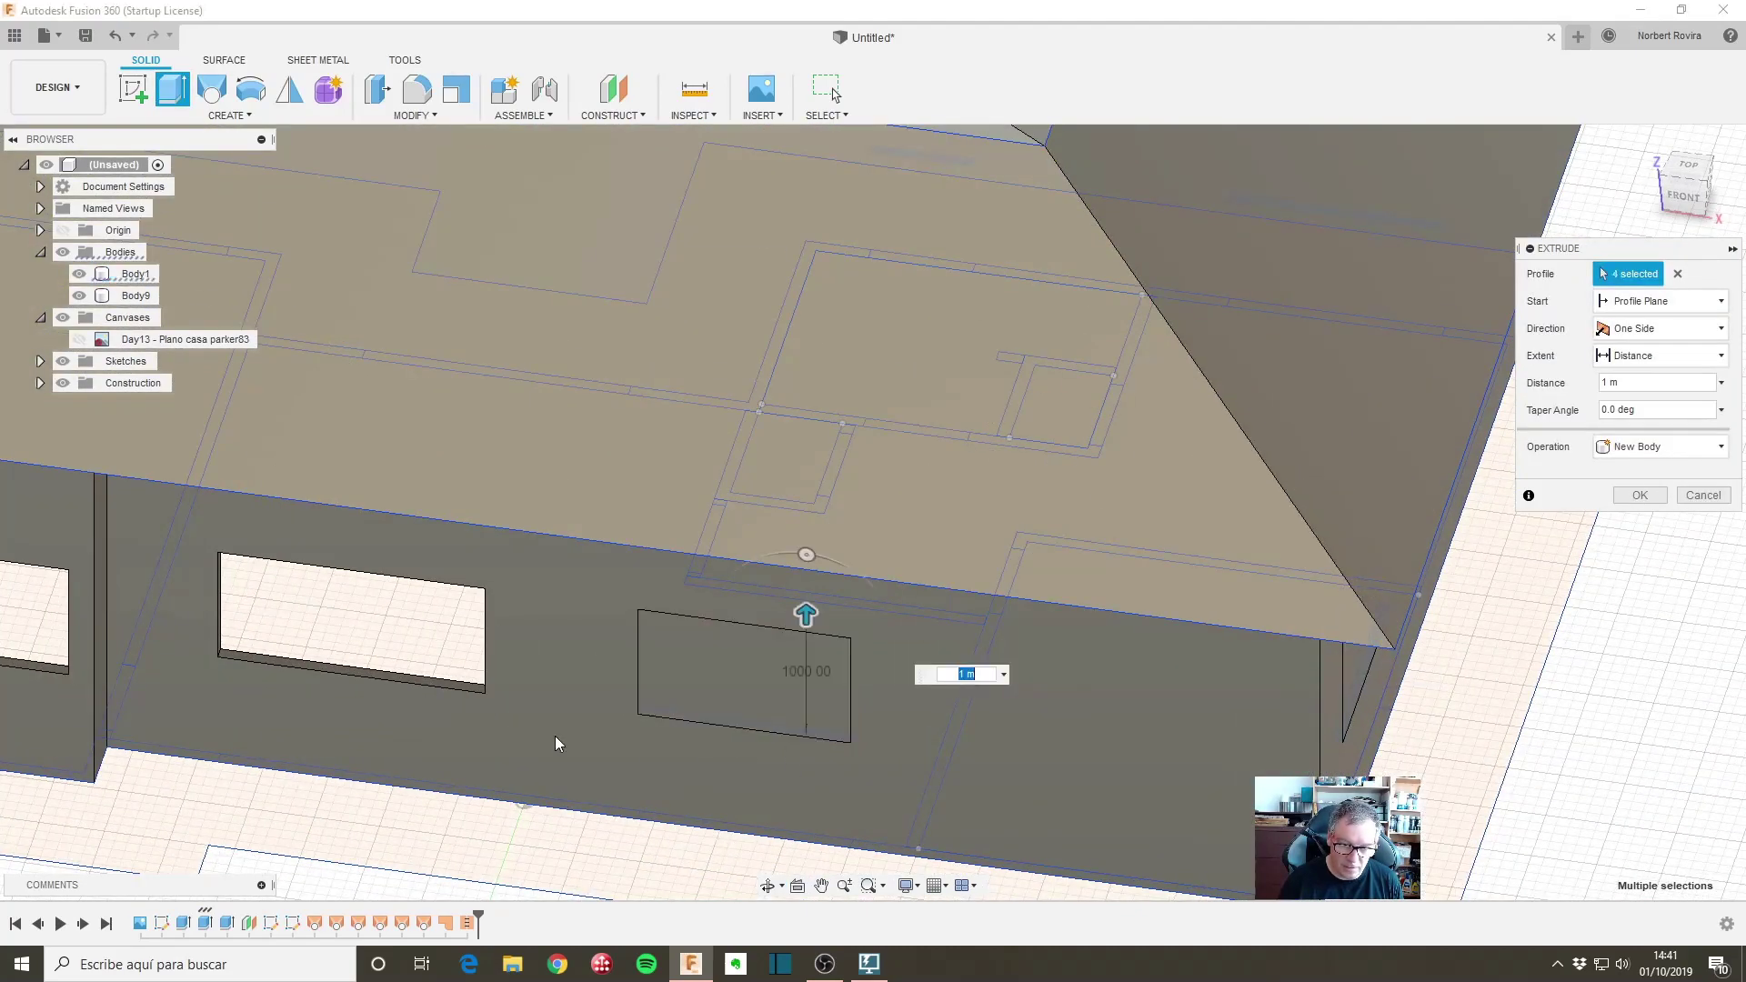
{"action": "left_click", "coordinate": [464, 686]}
{"action": "mouse_move", "coordinate": [1126, 823]}
{"action": "middle_mouse_down"}
{"action": "mouse_move", "coordinate": [1143, 828]}
{"action": "mouse_move", "coordinate": [795, 722]}
{"action": "middle_mouse_up"}
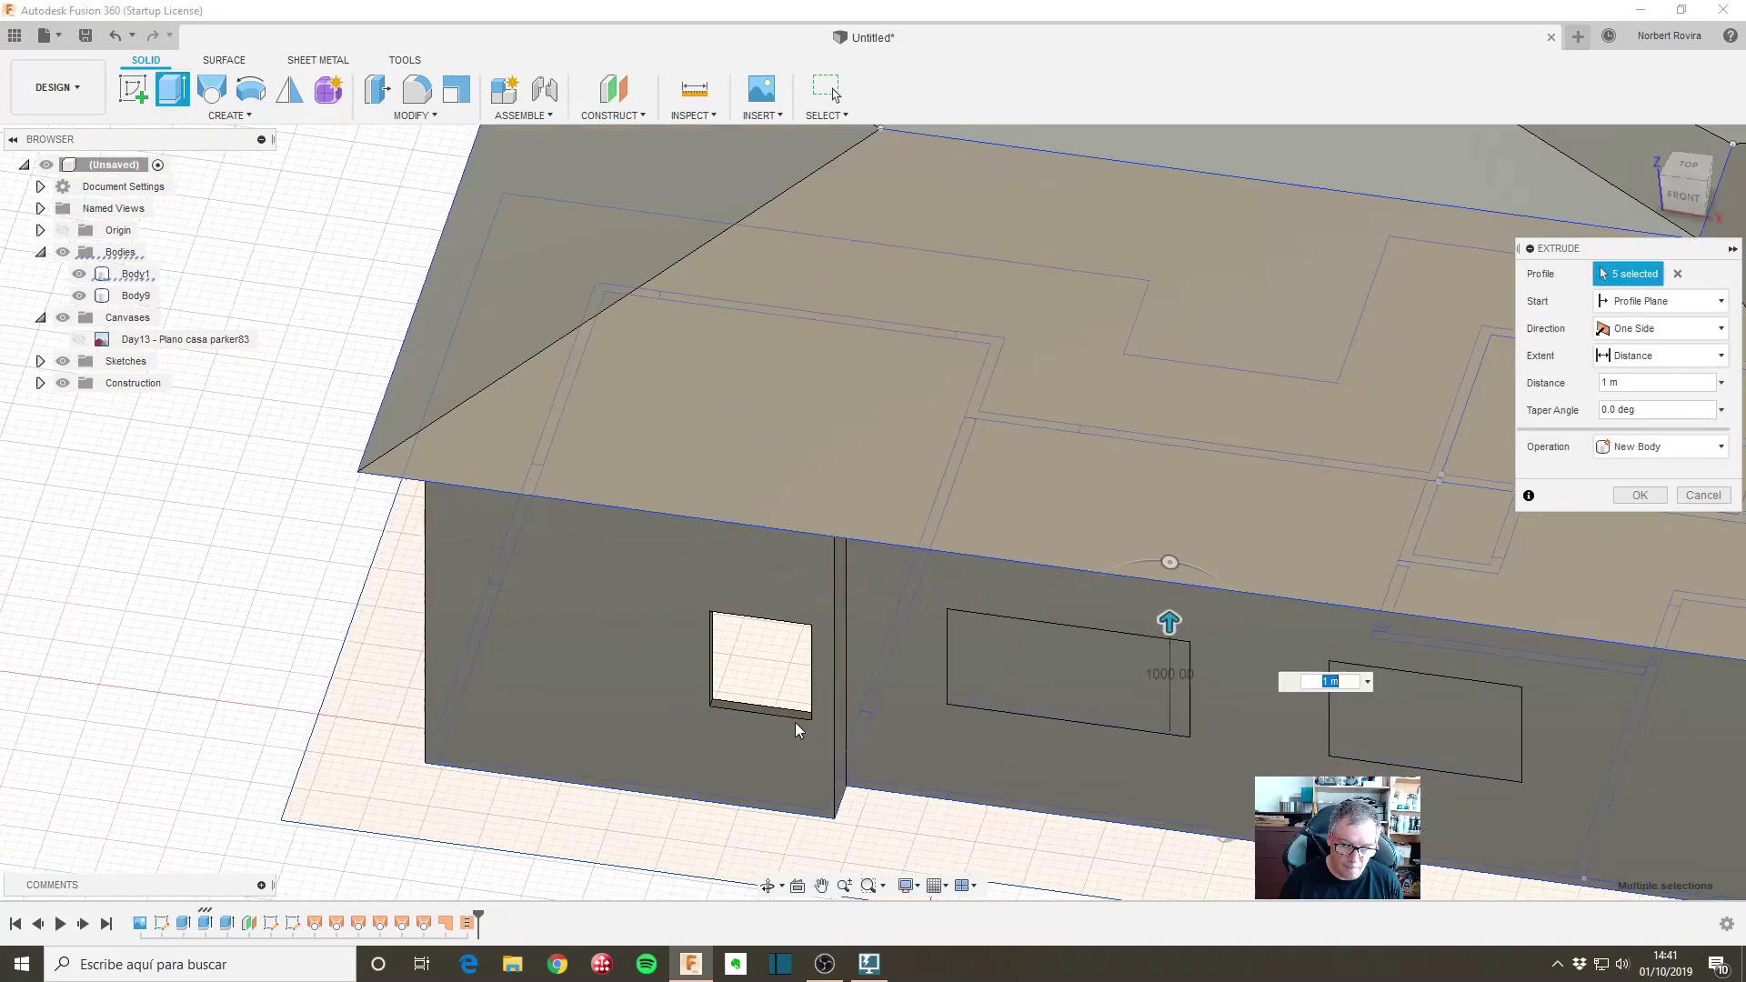
{"action": "left_click", "coordinate": [777, 712]}
{"action": "mouse_move", "coordinate": [520, 740]}
{"action": "middle_mouse_down", "text": "shift"}
{"action": "mouse_move", "coordinate": [615, 694]}
{"action": "mouse_move", "coordinate": [196, 684]}
{"action": "mouse_move", "coordinate": [176, 725]}
{"action": "mouse_move", "coordinate": [568, 750]}
{"action": "mouse_move", "coordinate": [475, 616]}
{"action": "mouse_move", "coordinate": [1126, 755]}
{"action": "middle_mouse_up", "text": "shift"}
{"action": "left_click", "coordinate": [202, 615]}
{"action": "left_click", "coordinate": [1639, 494]}
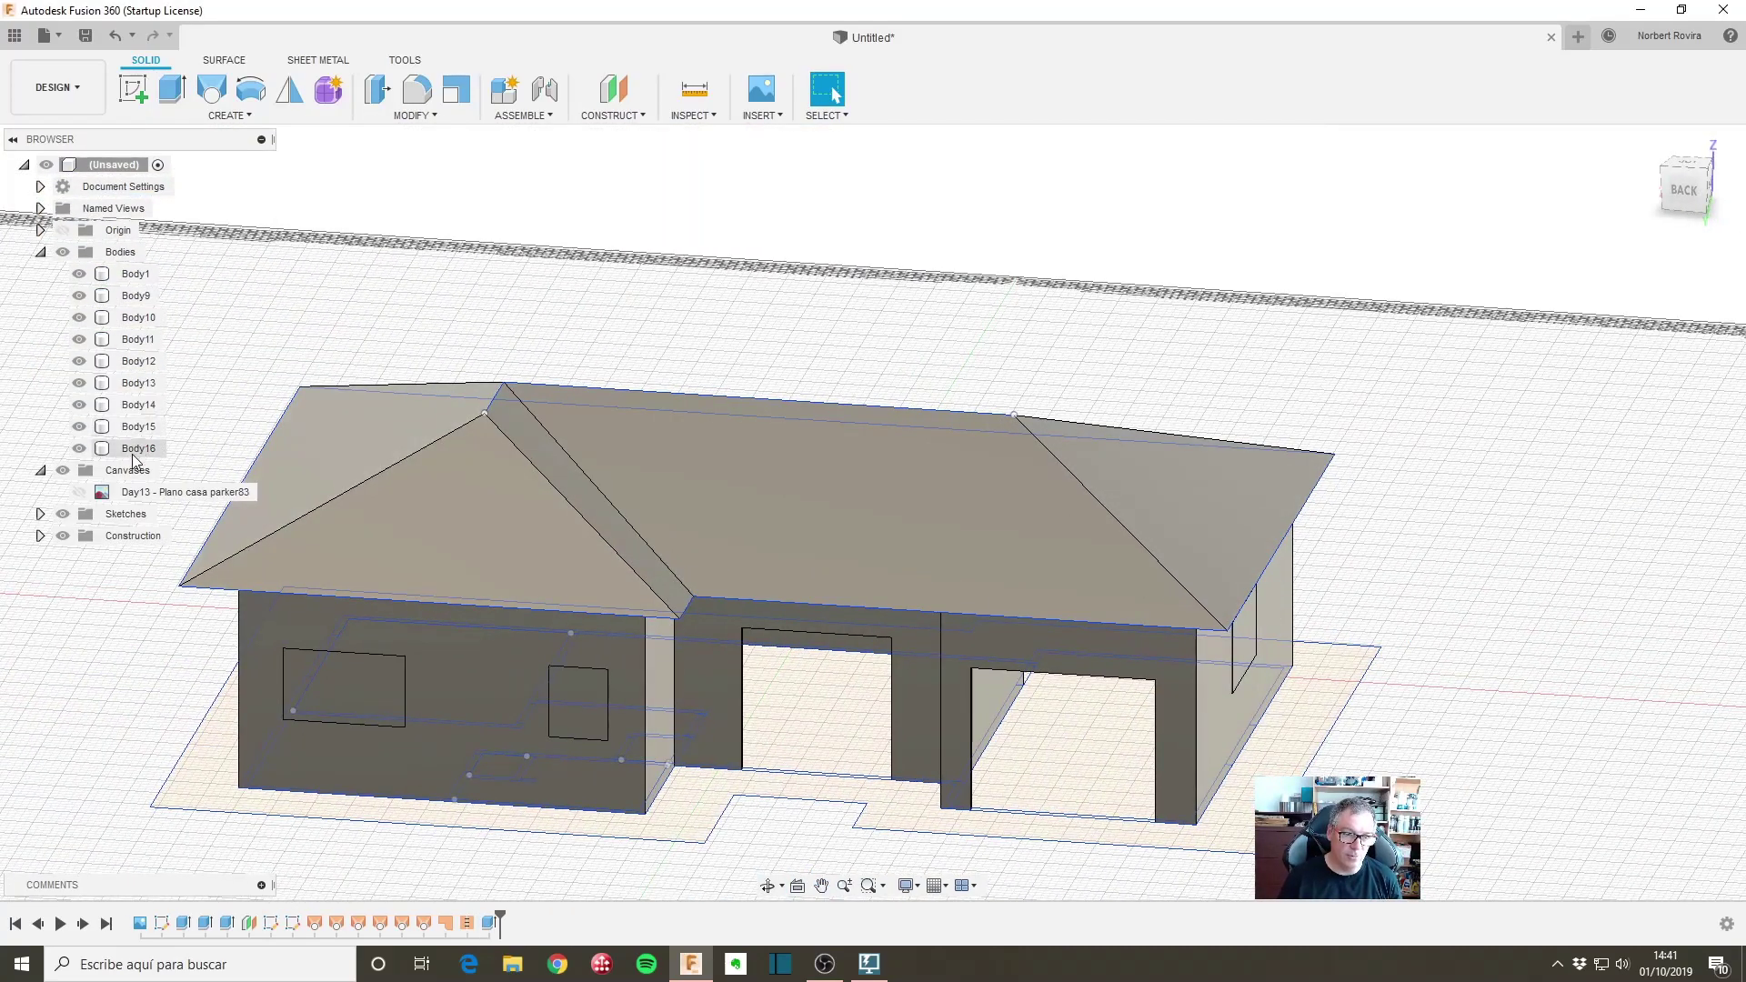
{"action": "left_click", "coordinate": [136, 449]}
Step: Browse the appearance library to the Glass > Smooth materials
{"action": "key", "text": "Escape"}
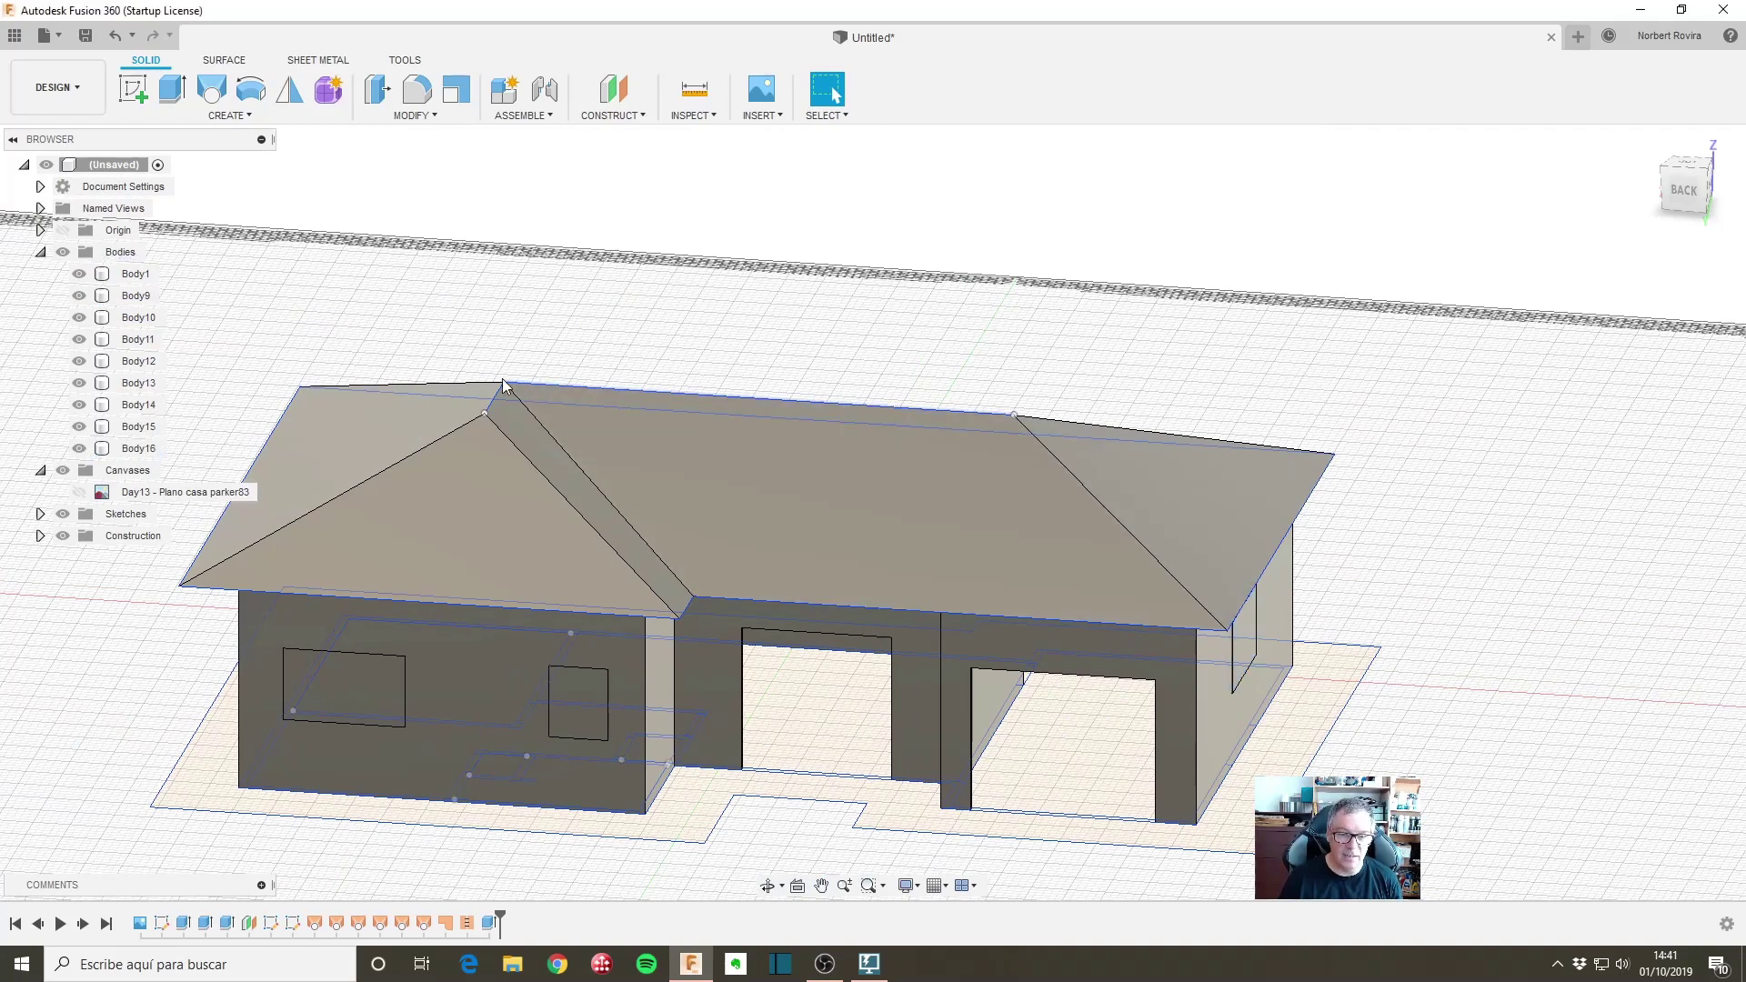
{"action": "key", "text": "a"}
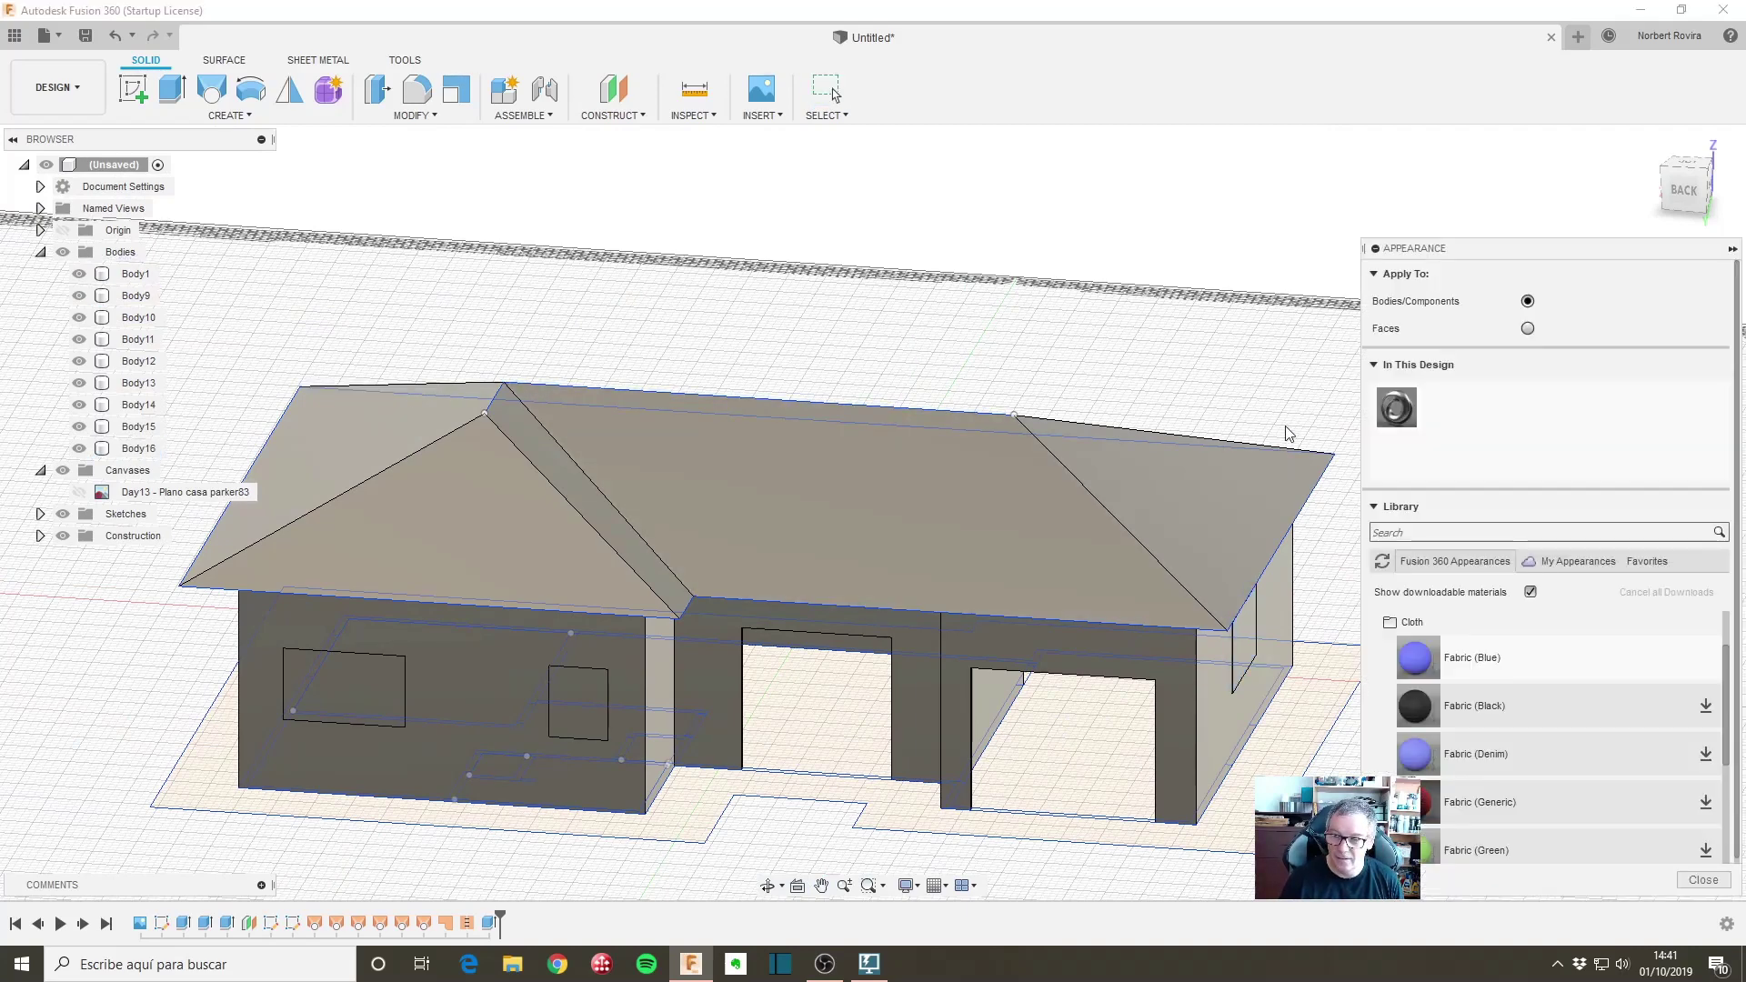
{"action": "left_click", "coordinate": [1405, 620]}
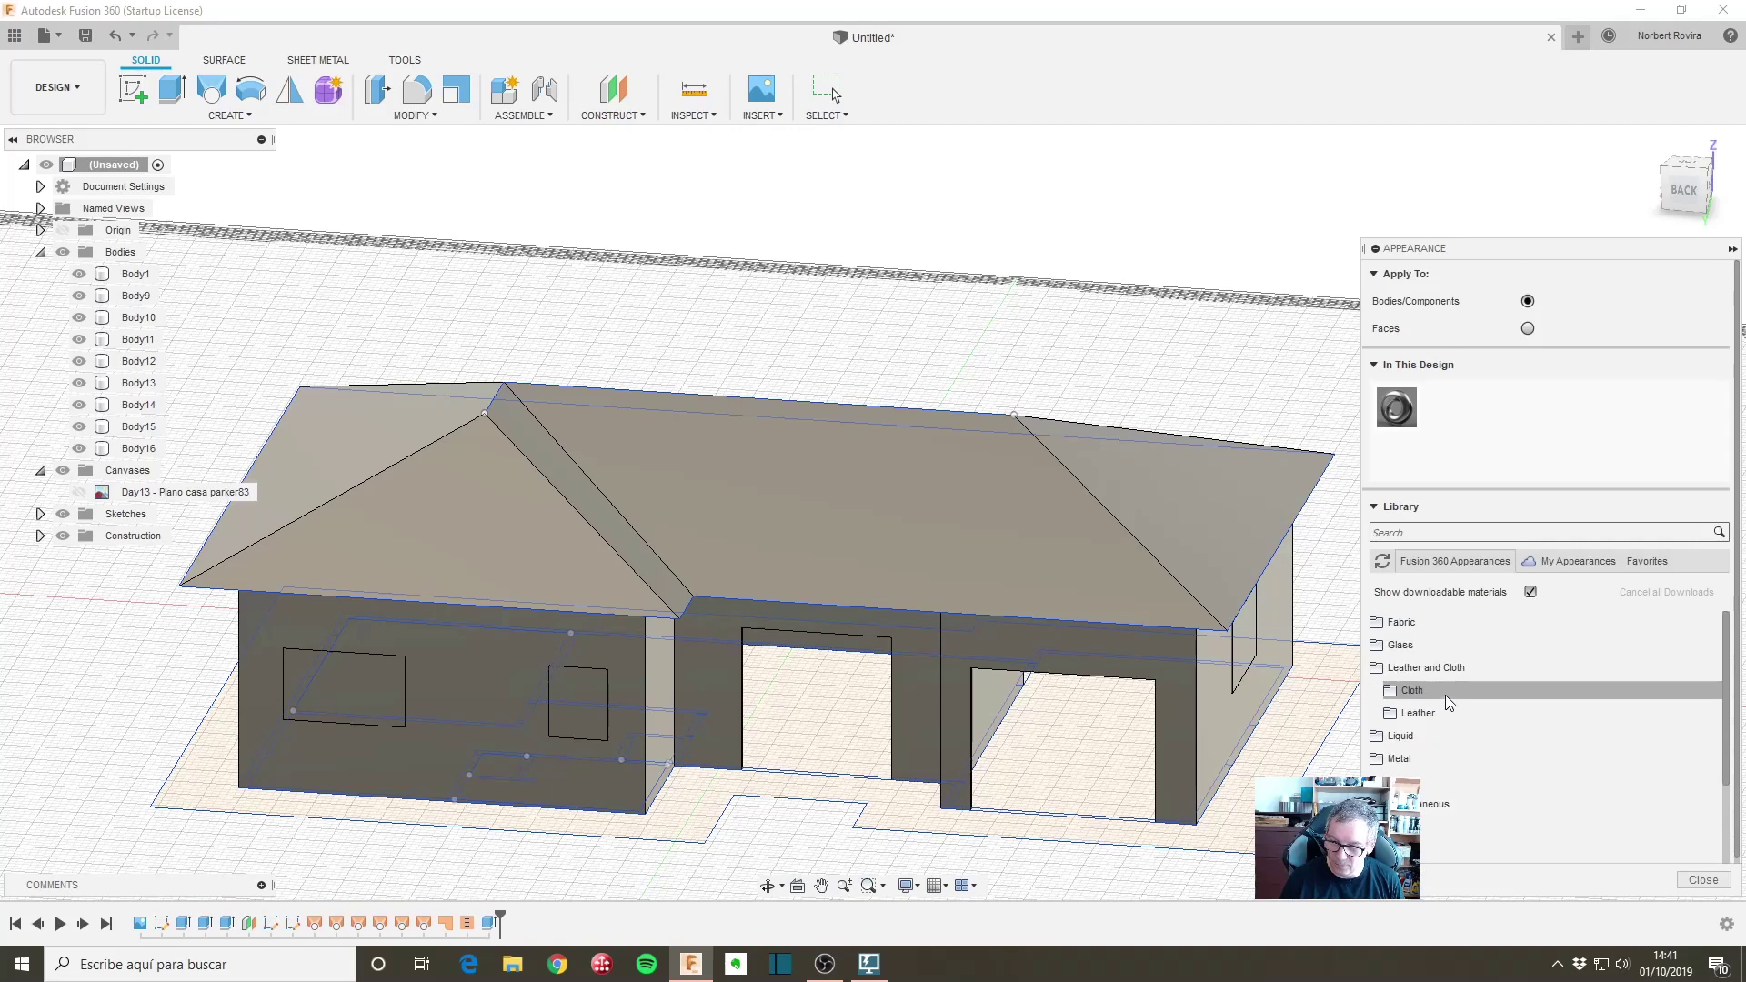
{"action": "left_click", "coordinate": [1422, 665]}
{"action": "left_click", "coordinate": [1414, 640]}
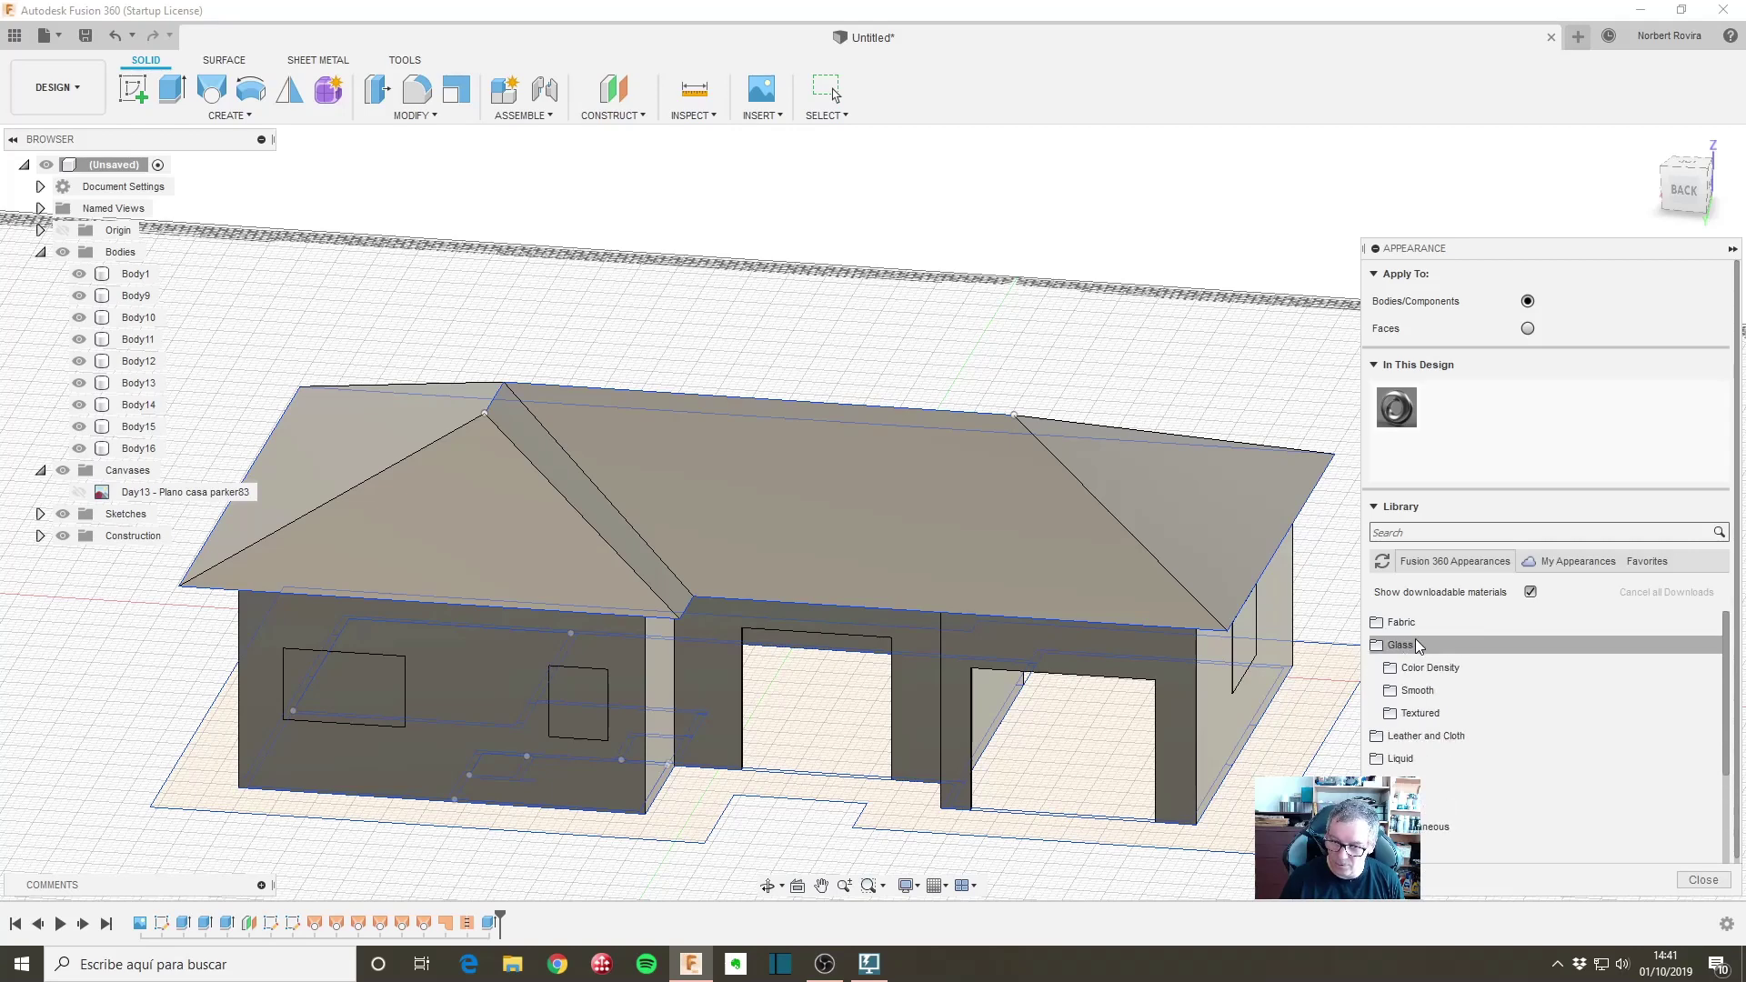
{"action": "left_click", "coordinate": [1473, 648]}
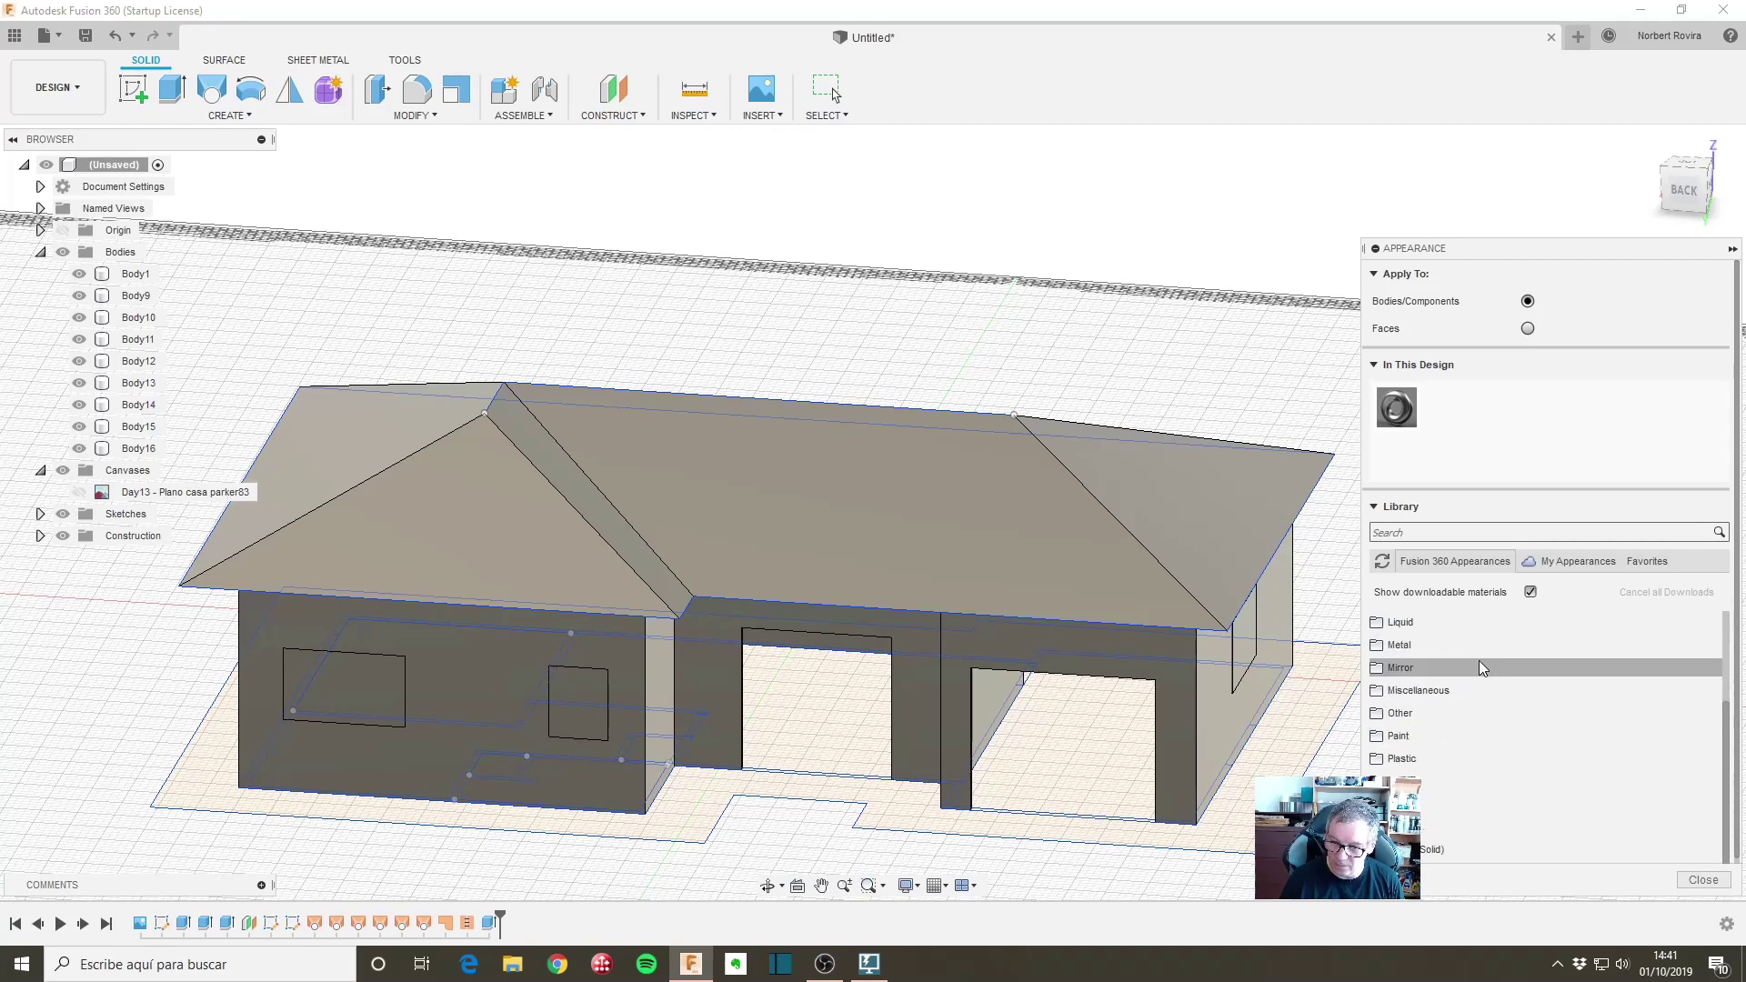
{"action": "left_click", "coordinate": [1436, 665]}
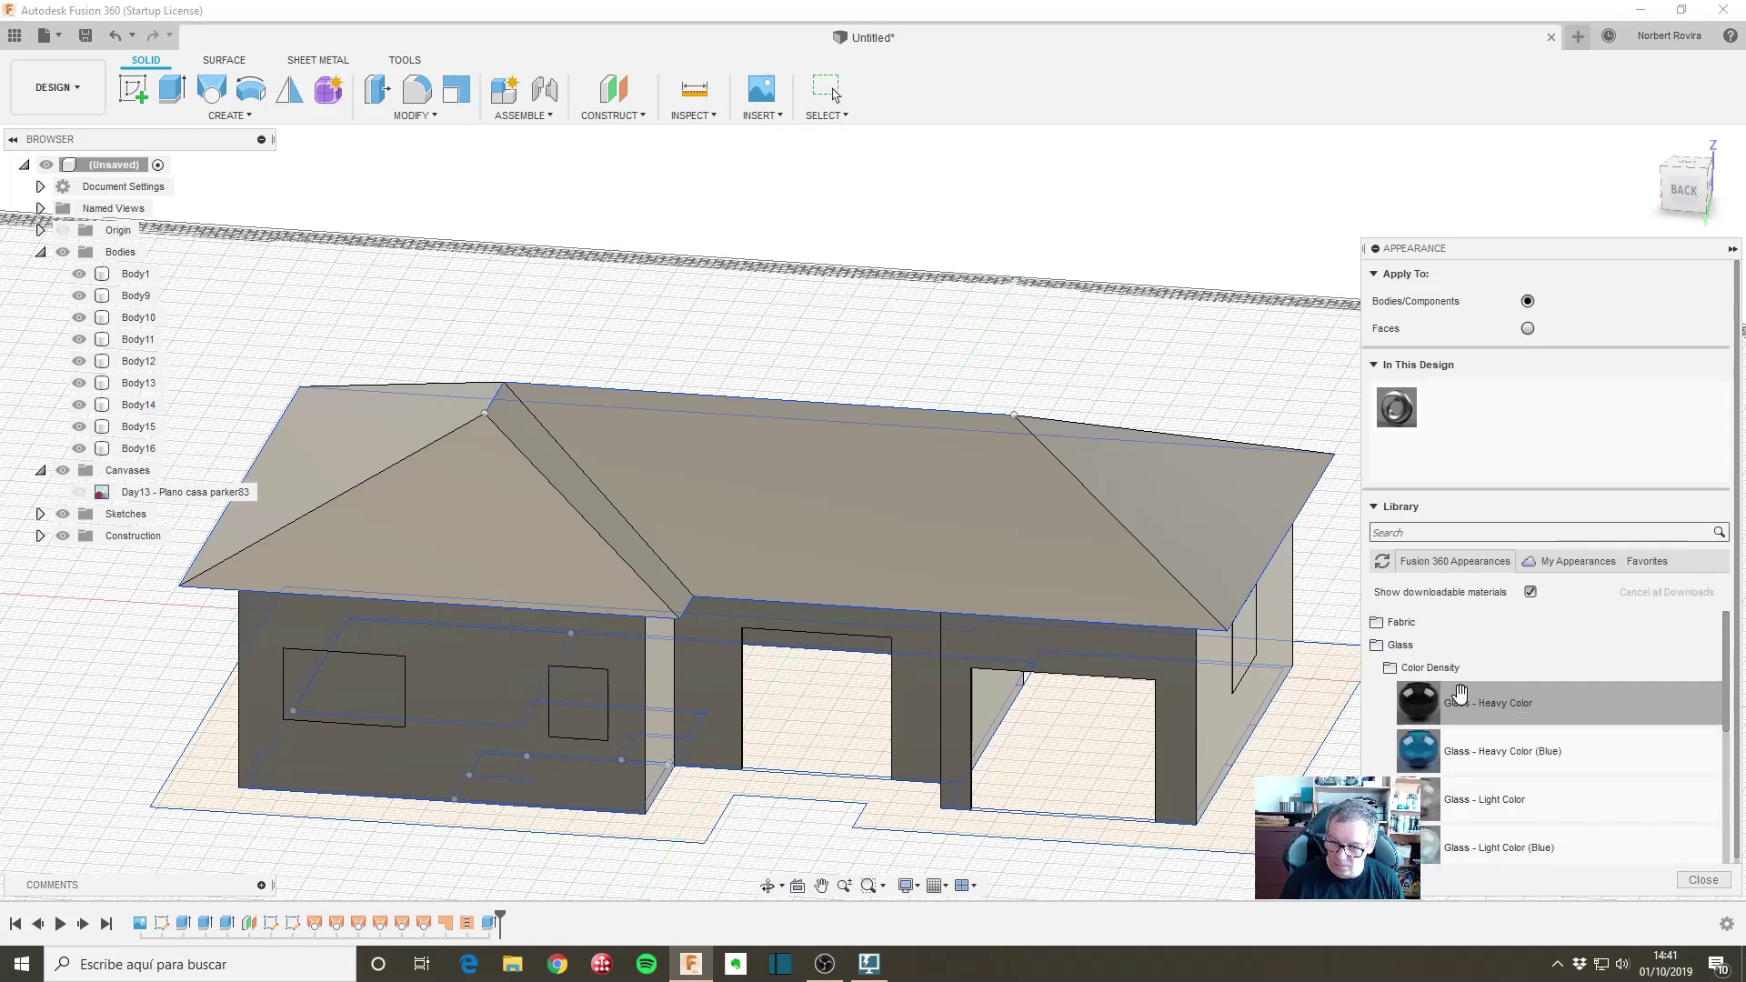
{"action": "scroll", "coordinate": [1487, 705], "scroll_direction": "down", "scroll_amount": 3}
{"action": "scroll", "coordinate": [1487, 706], "scroll_direction": "up", "scroll_amount": 3}
{"action": "left_click", "coordinate": [1424, 668]}
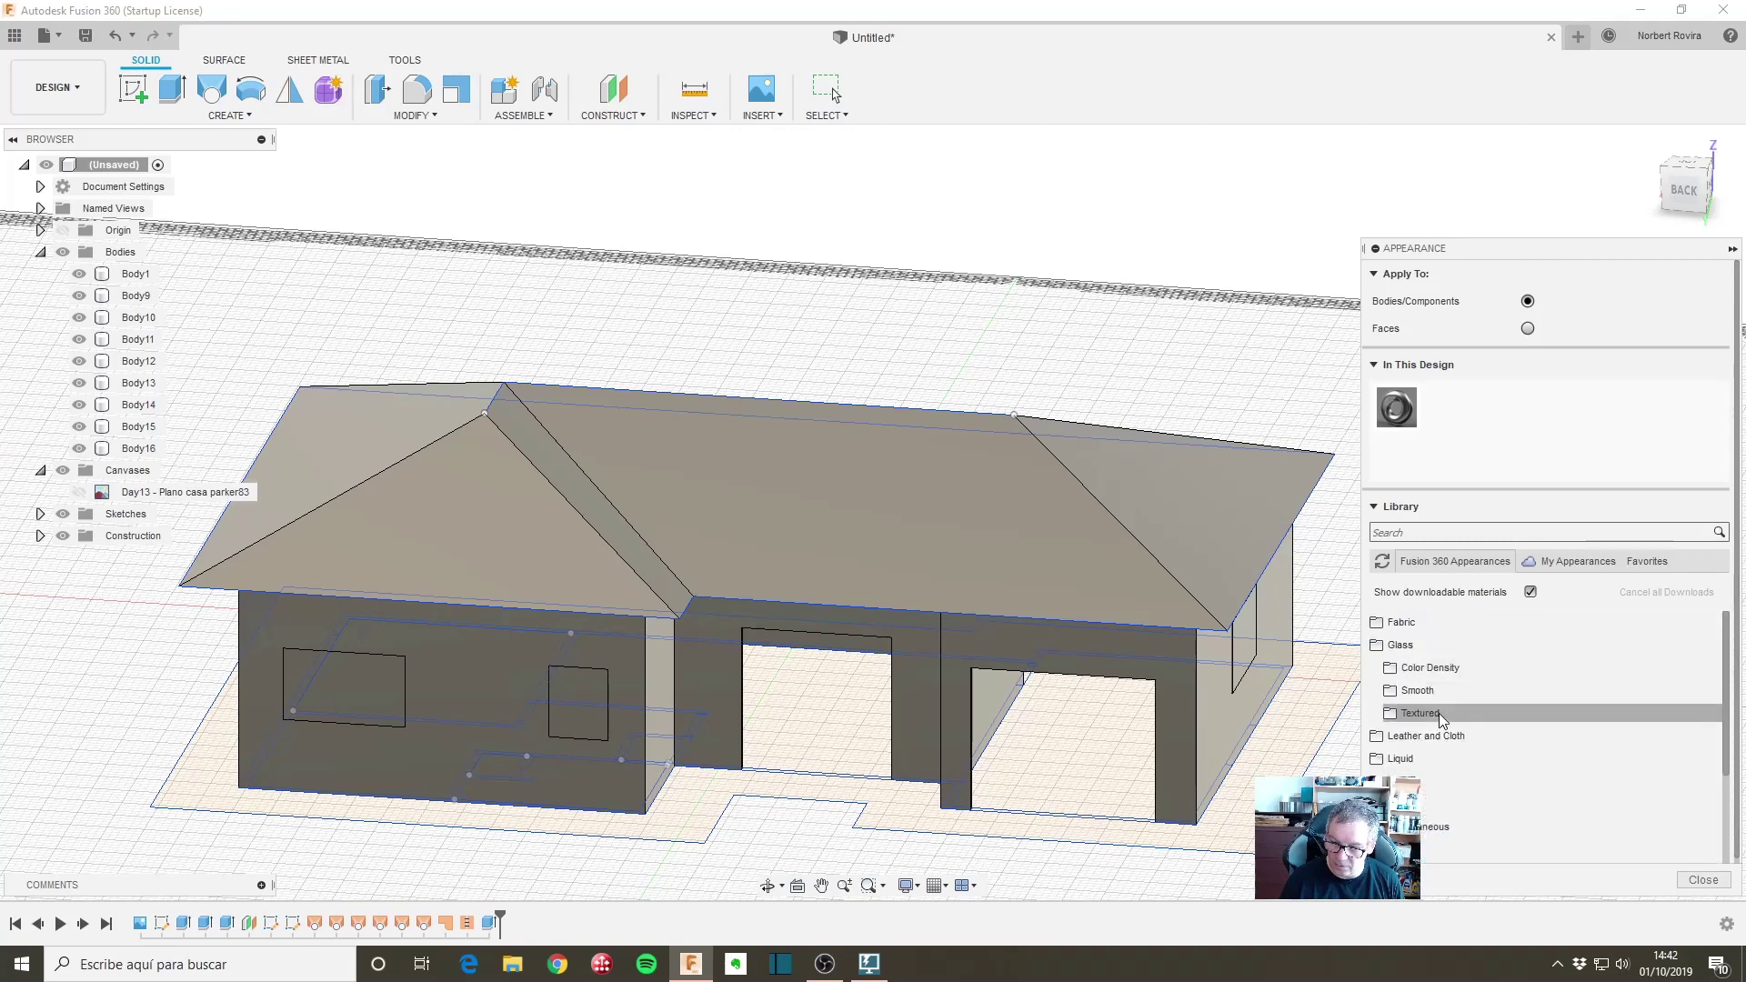
{"action": "left_click", "coordinate": [1443, 691]}
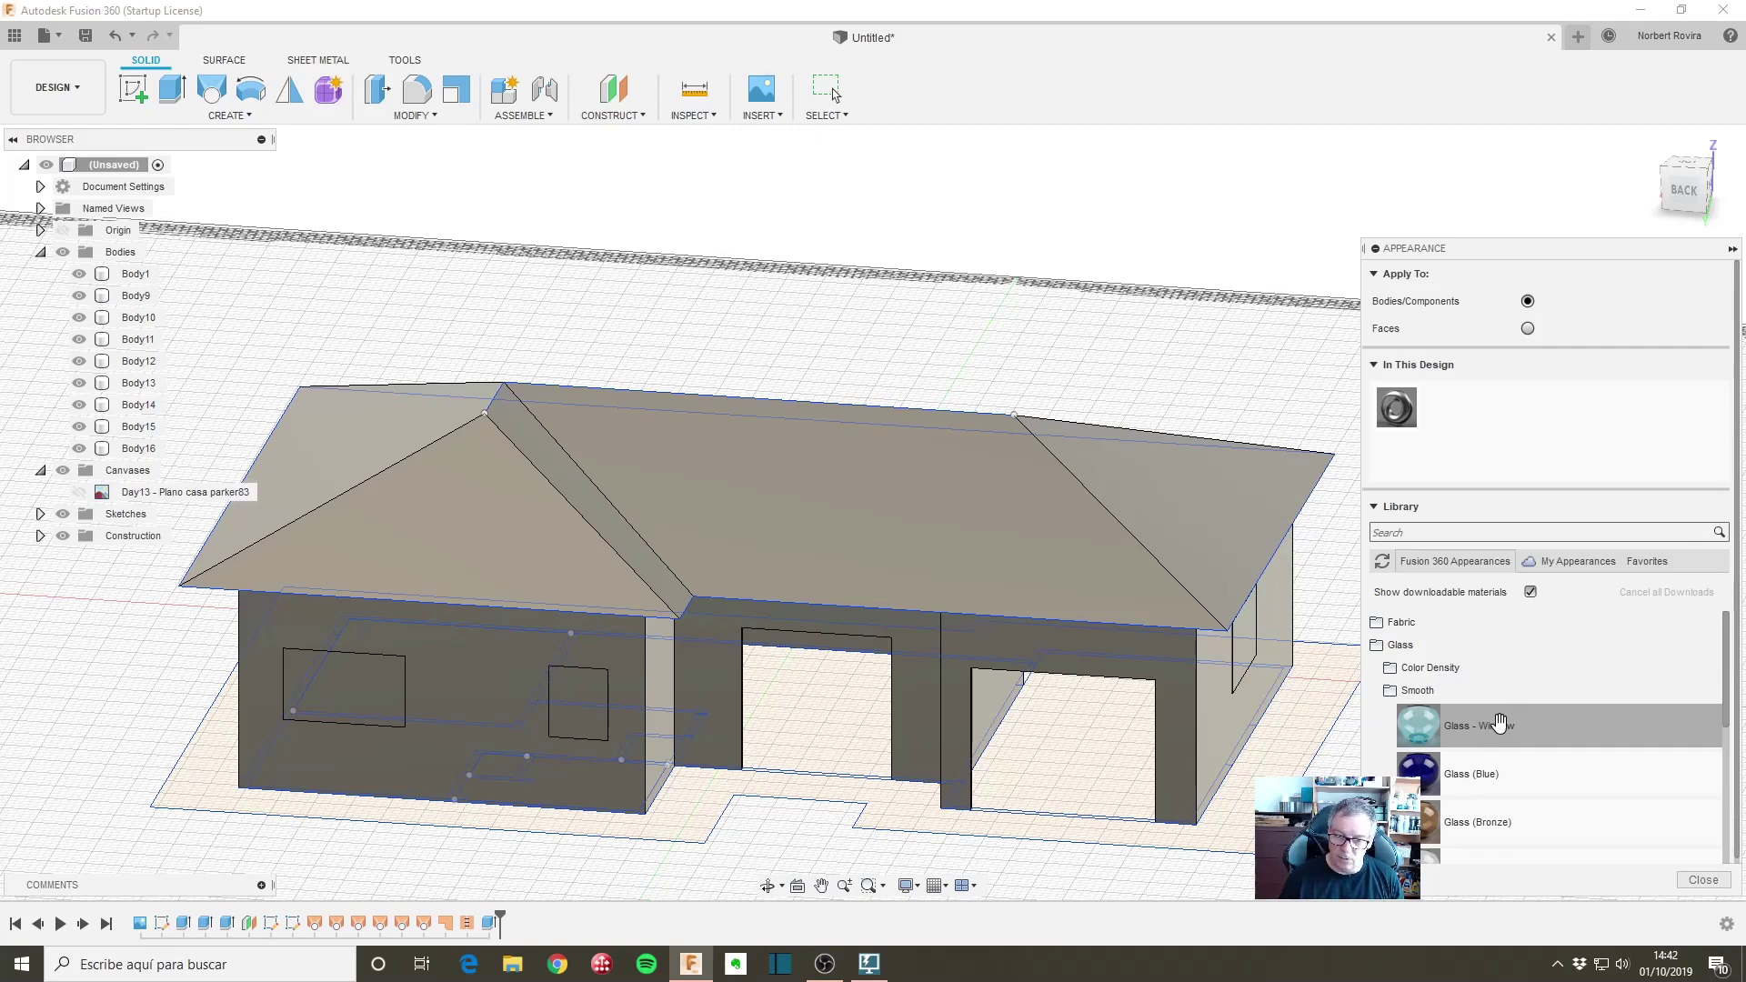
Step: Apply Glass - Window to the small front, large left and side wall windows
{"action": "left_click_drag", "start_coordinate": [1491, 724], "coordinate": [1261, 643]}
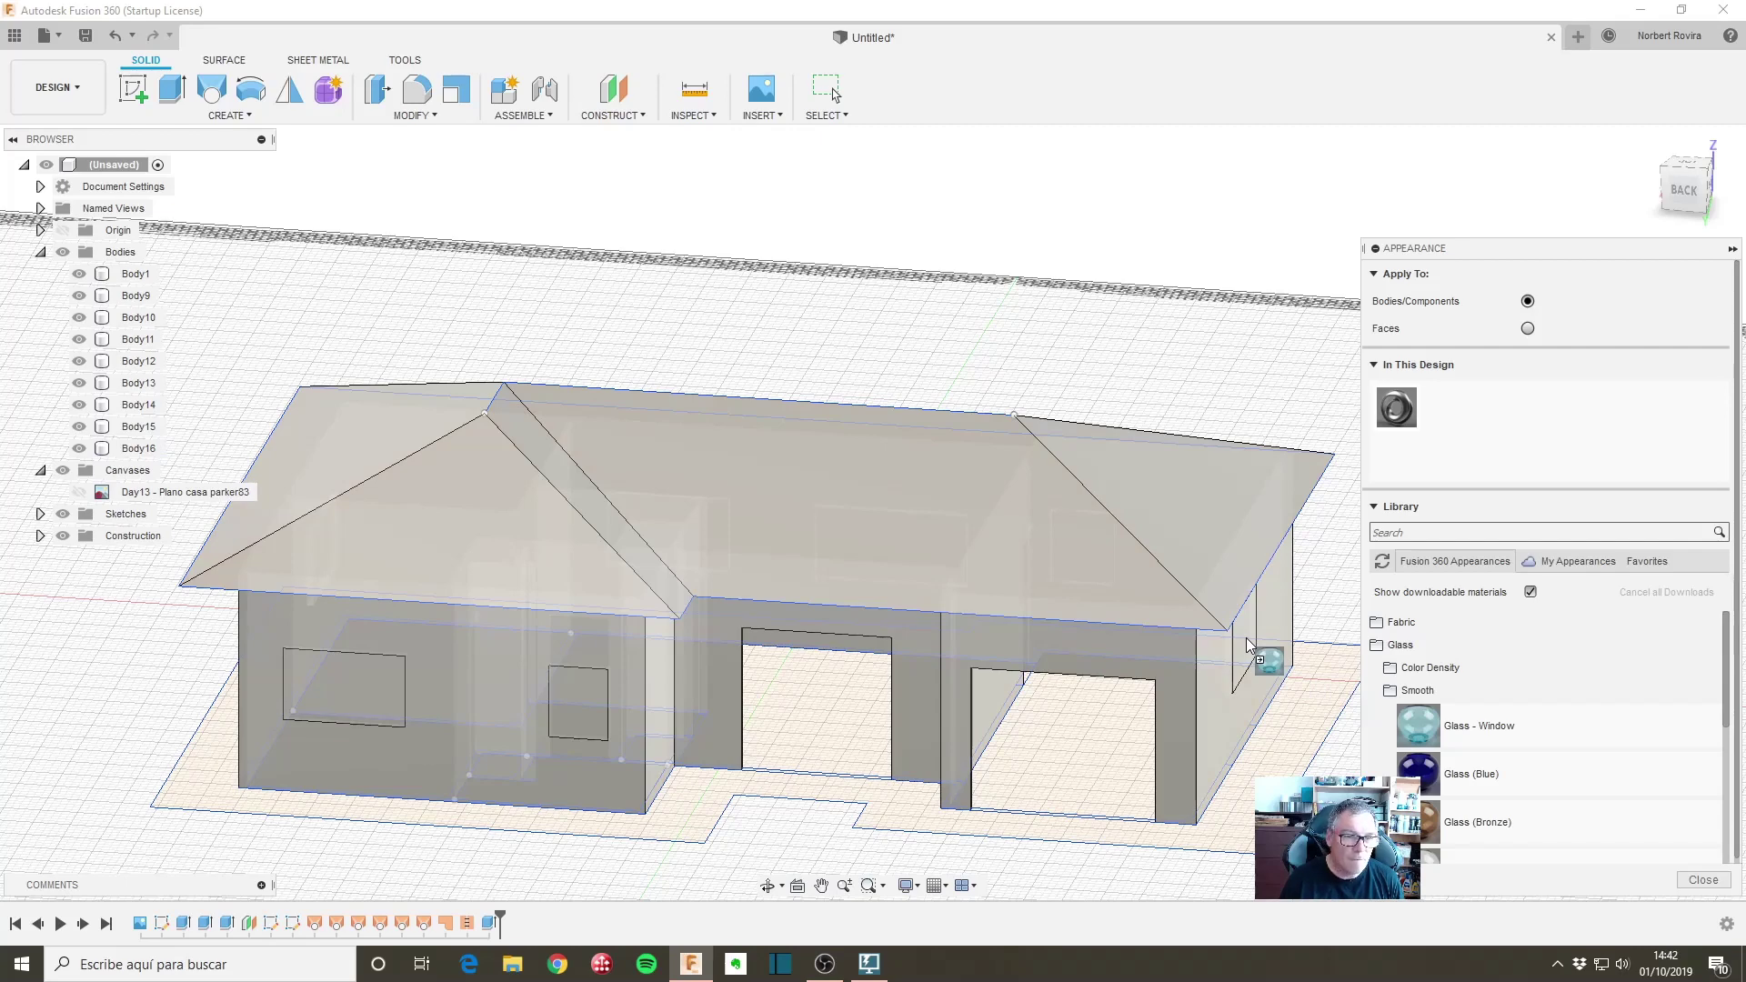
{"action": "left_click_drag", "start_coordinate": [1246, 636], "coordinate": [586, 691]}
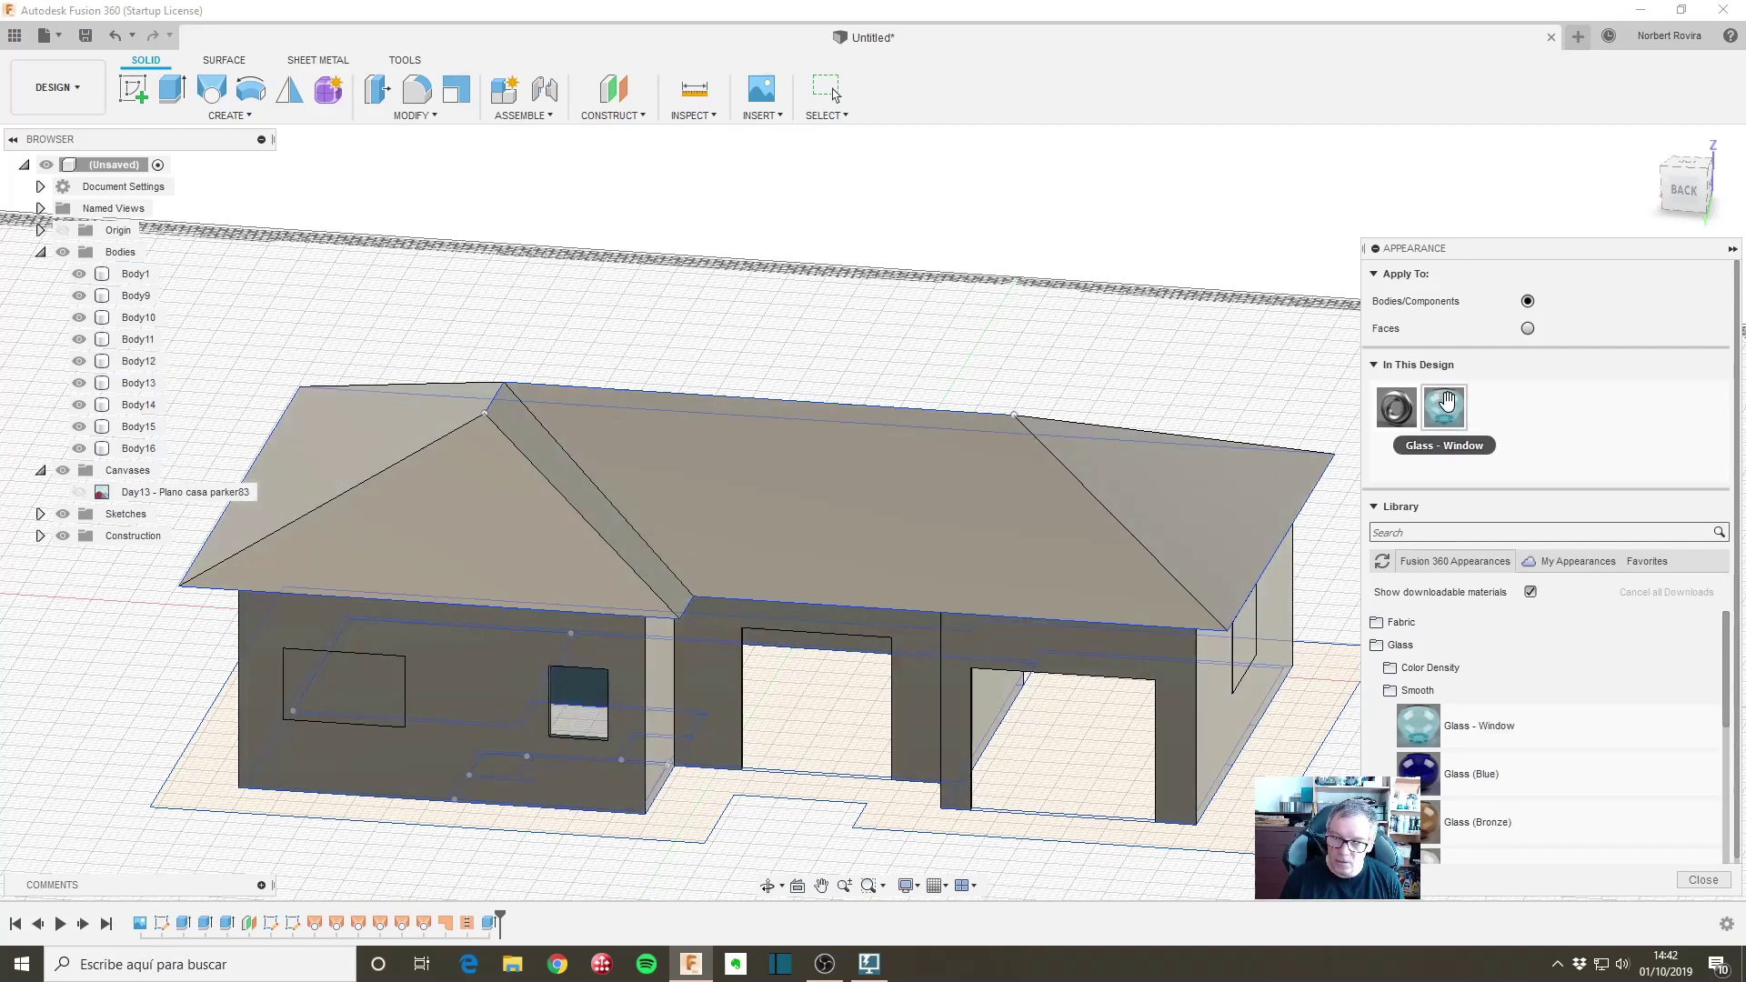
{"action": "left_click_drag", "start_coordinate": [1443, 406], "coordinate": [331, 671]}
{"action": "middle_click_drag", "start_coordinate": [331, 671], "coordinate": [1260, 459], "text": "shift"}
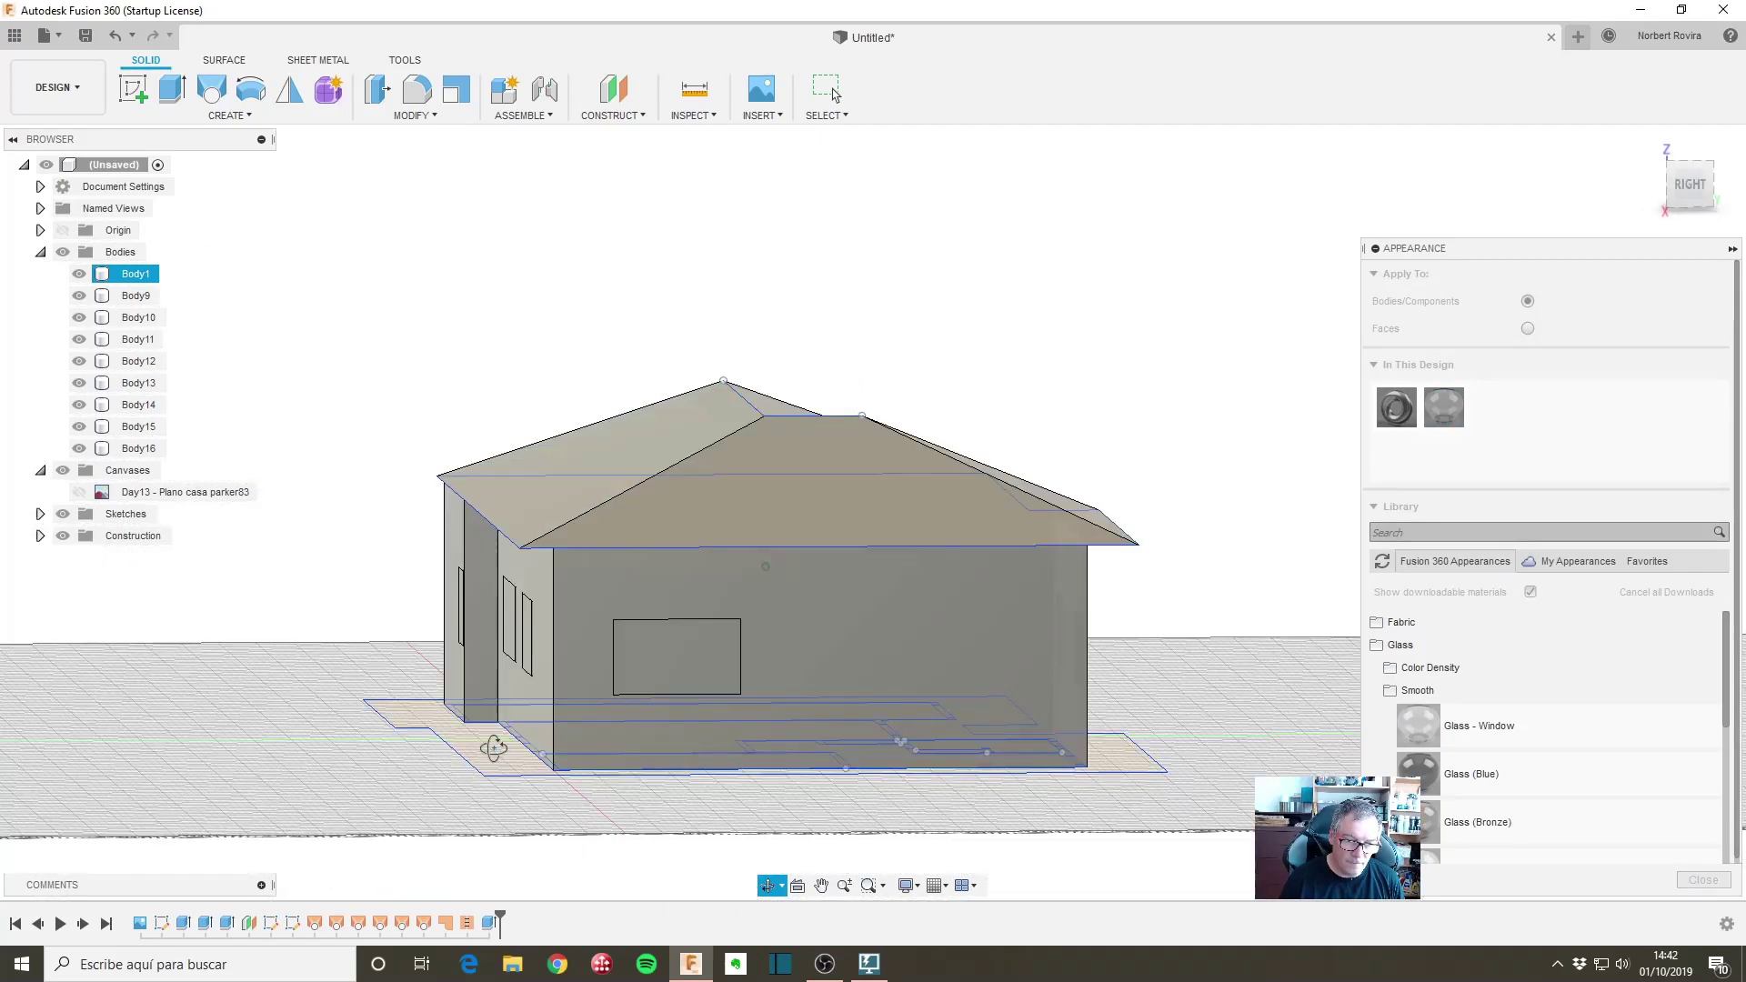
{"action": "left_click_drag", "start_coordinate": [1443, 406], "coordinate": [681, 674]}
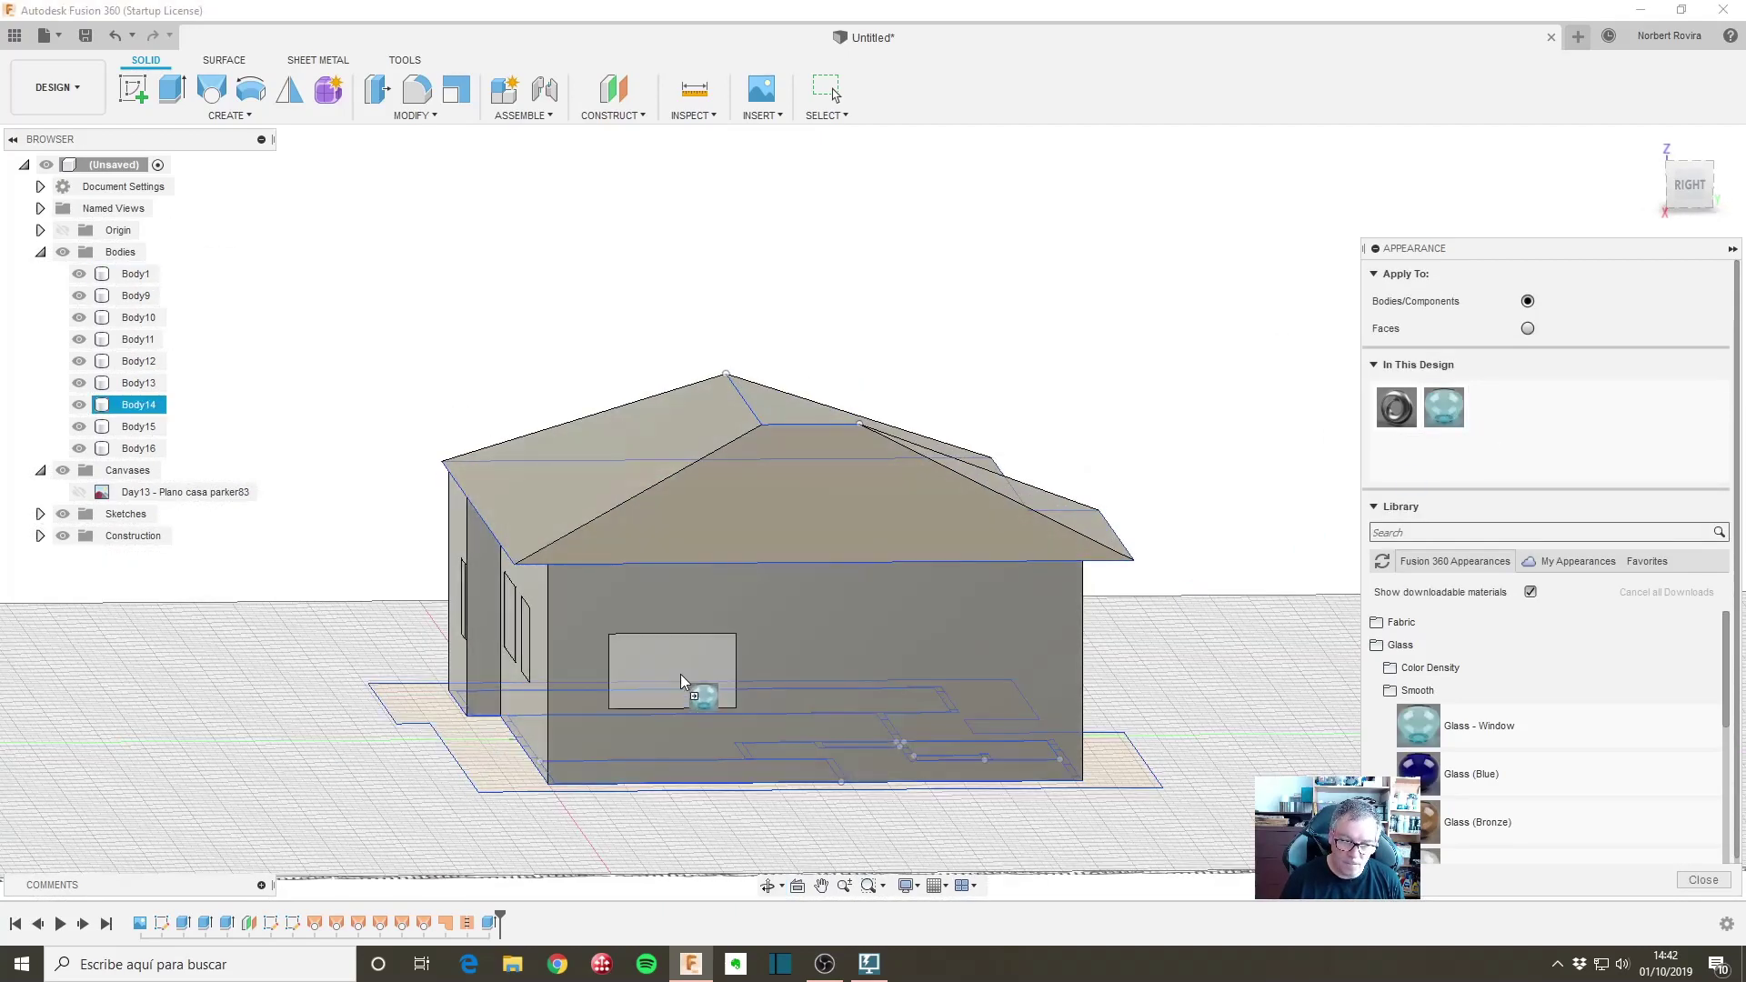
Step: Apply Glass - Window to the three windows on the back wall and the end wall window
{"action": "middle_click_drag", "start_coordinate": [489, 734], "coordinate": [742, 733]}
{"action": "middle_click_drag", "start_coordinate": [557, 720], "coordinate": [473, 719], "text": "shift"}
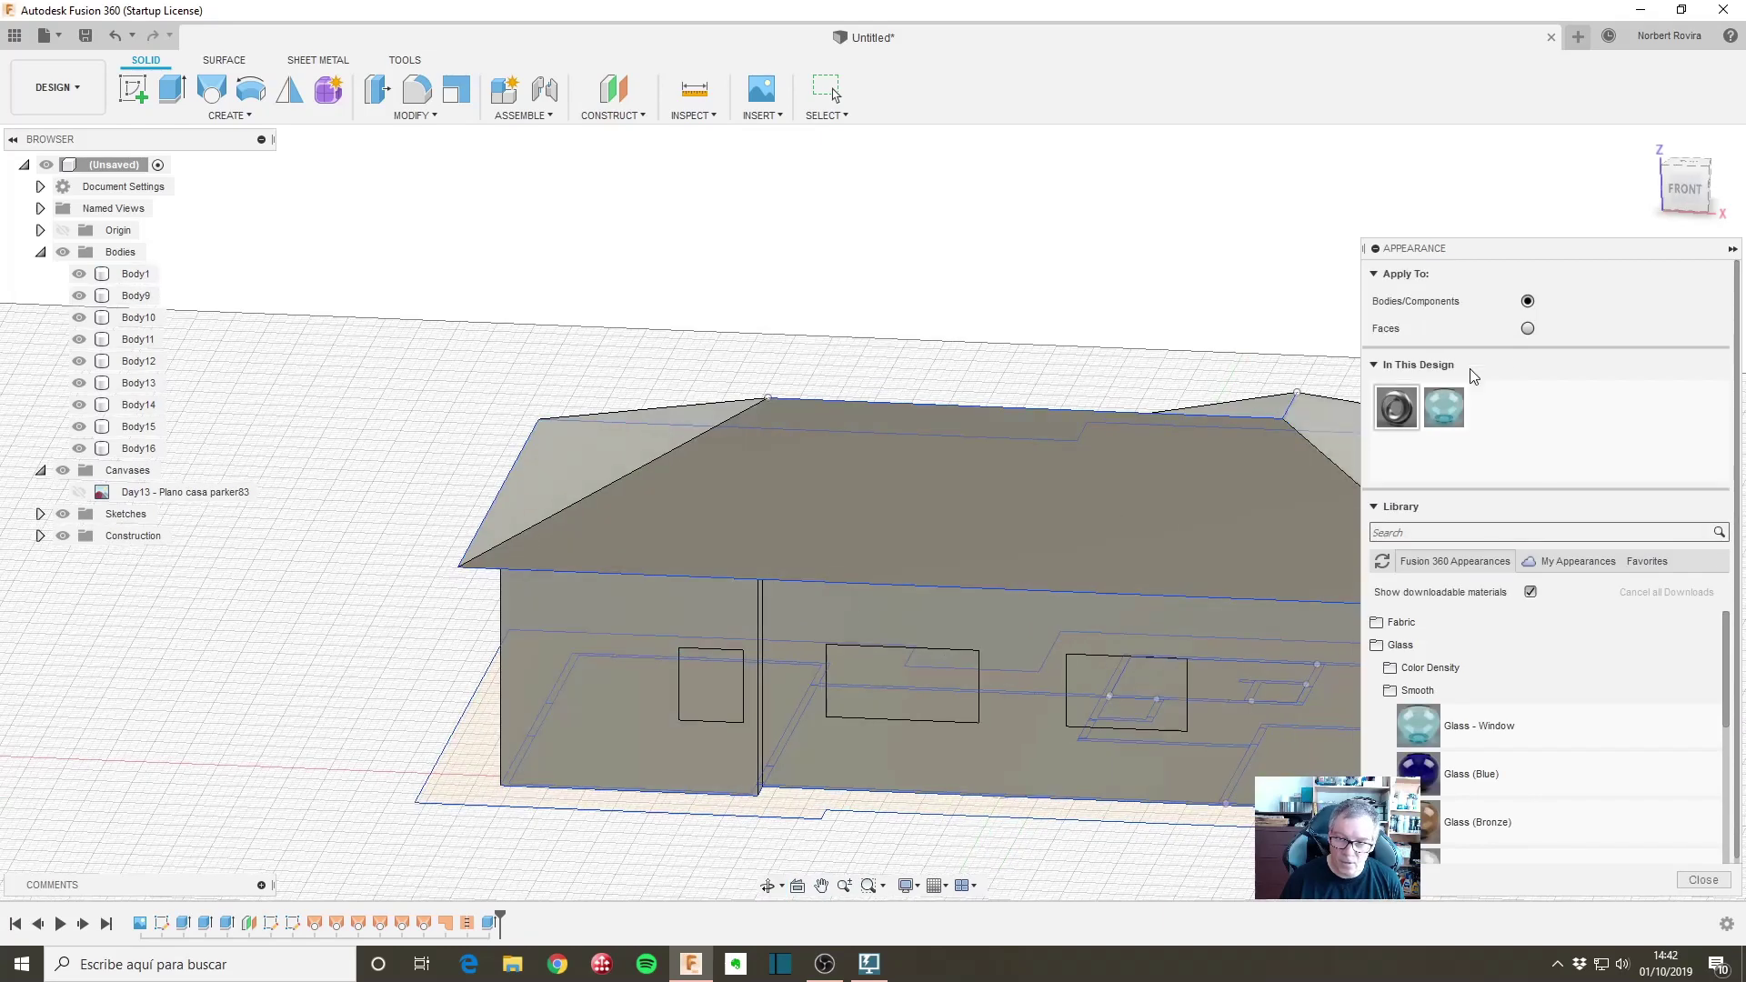
{"action": "left_click_drag", "start_coordinate": [1418, 726], "coordinate": [717, 684]}
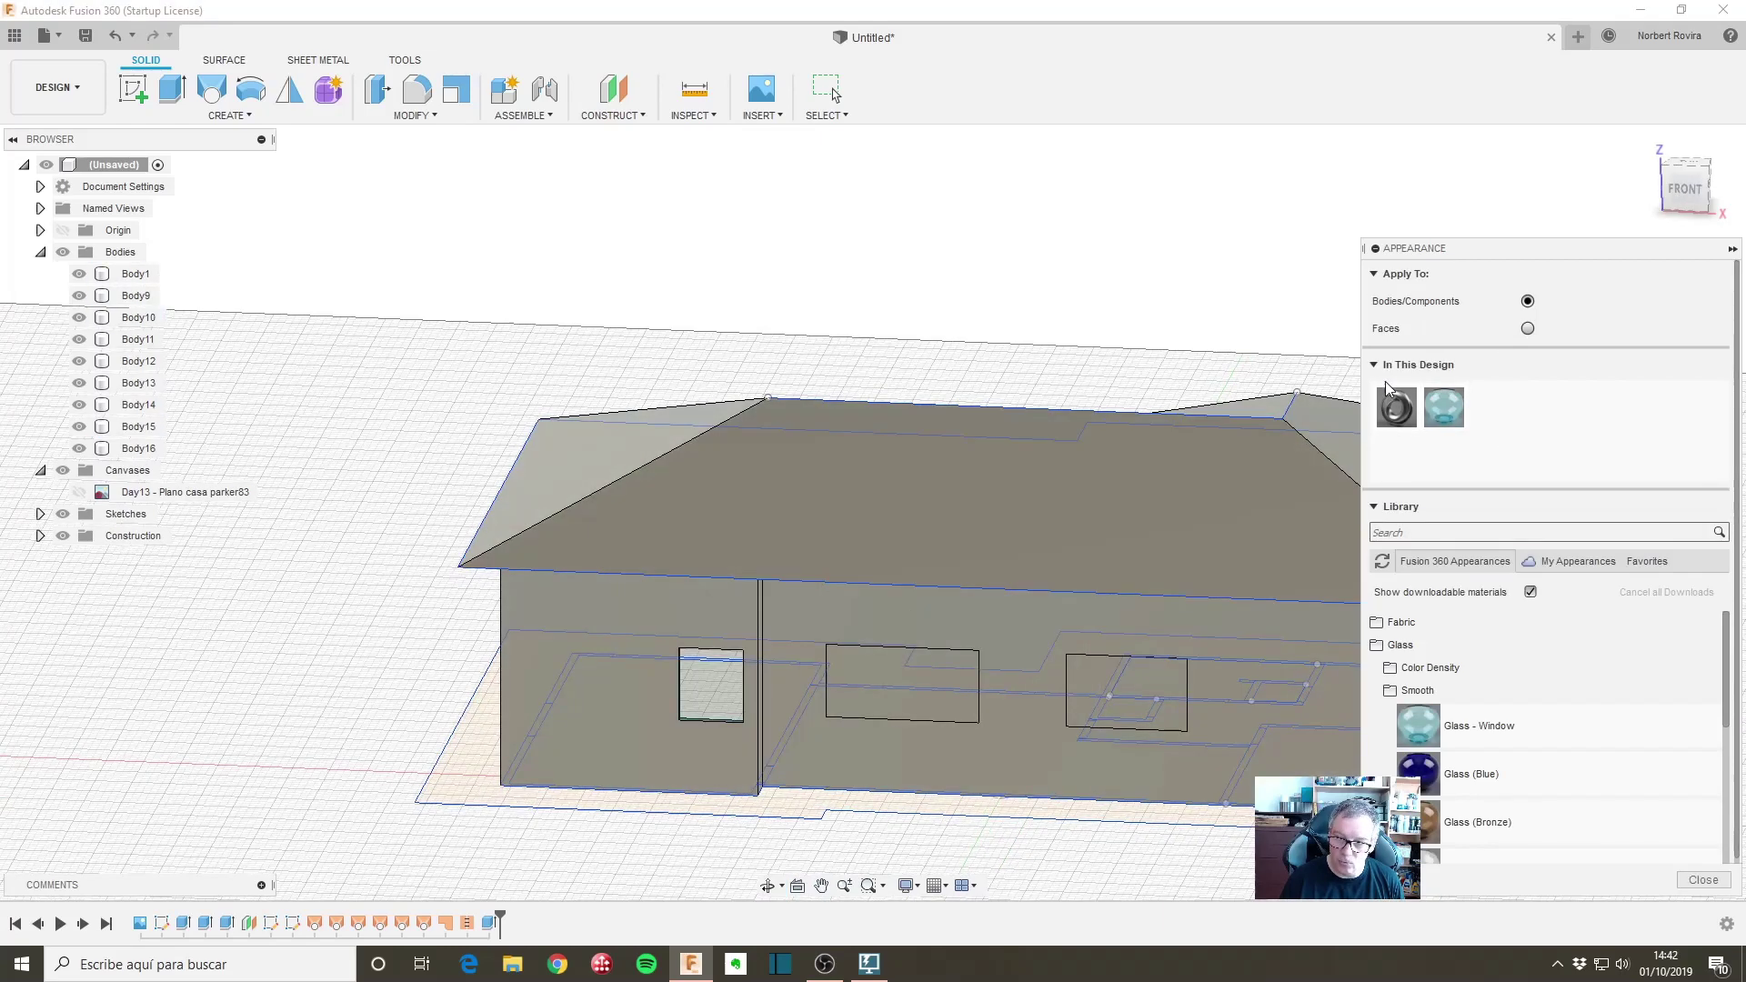
{"action": "left_click_drag", "start_coordinate": [1445, 407], "coordinate": [944, 675]}
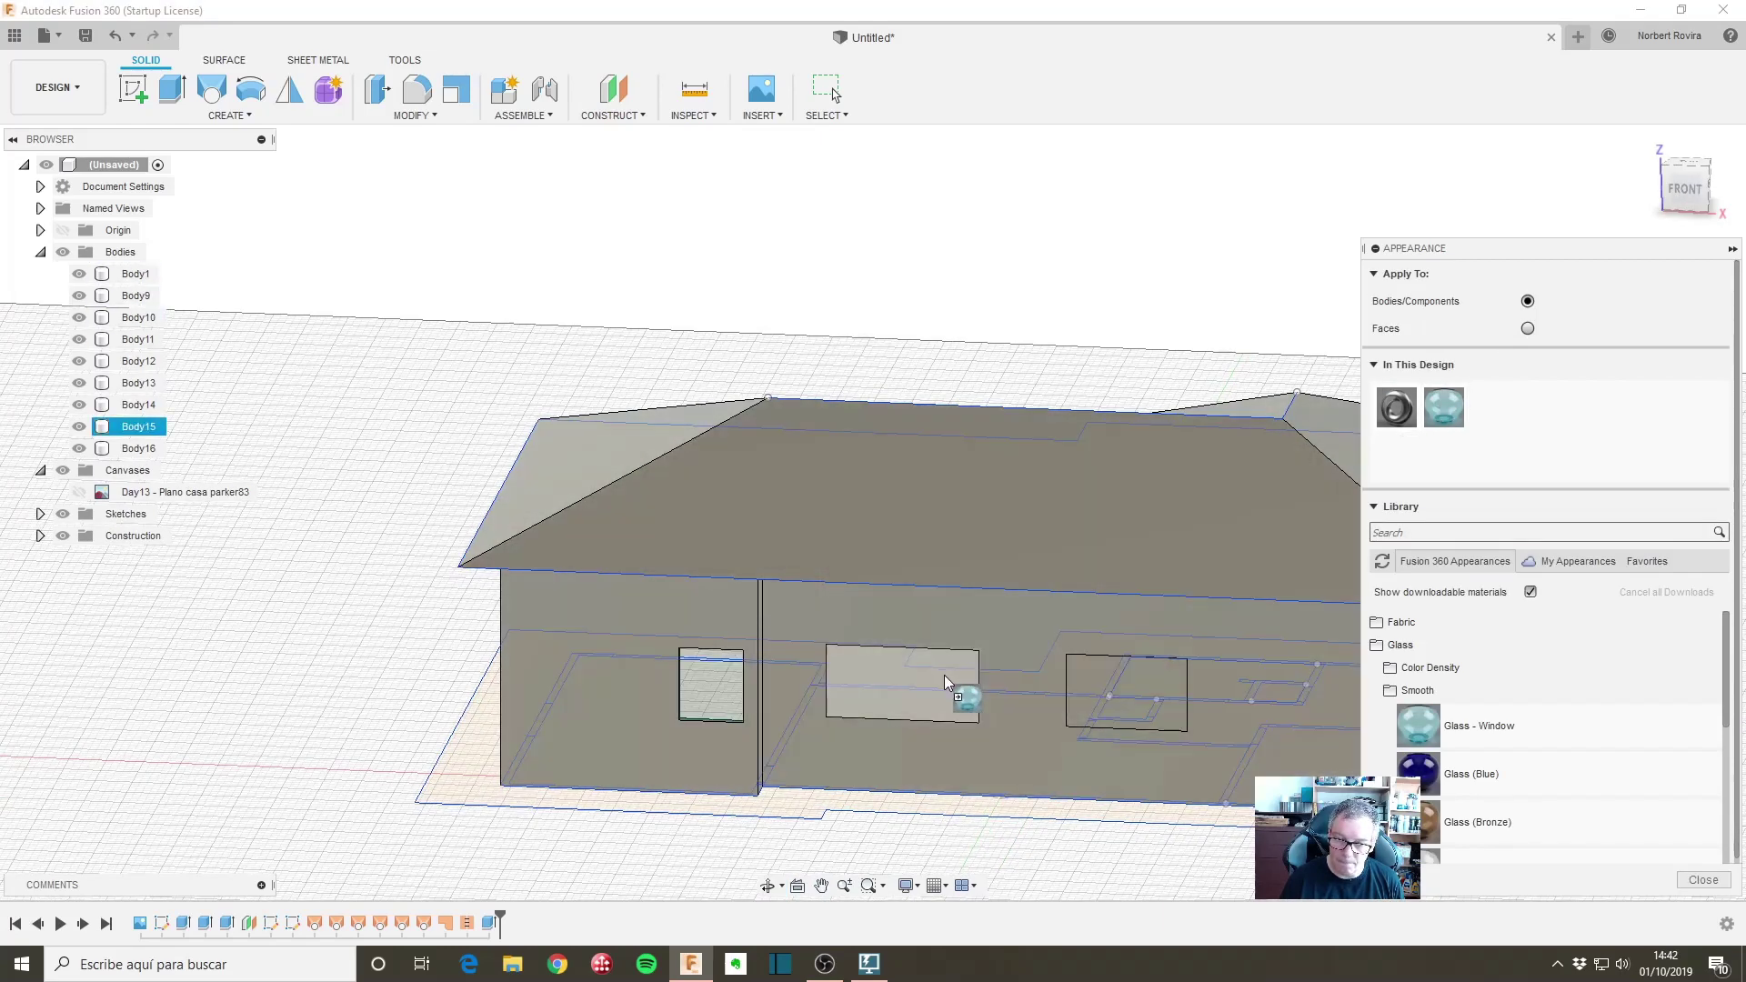
{"action": "left_click_drag", "start_coordinate": [1446, 400], "coordinate": [1138, 679]}
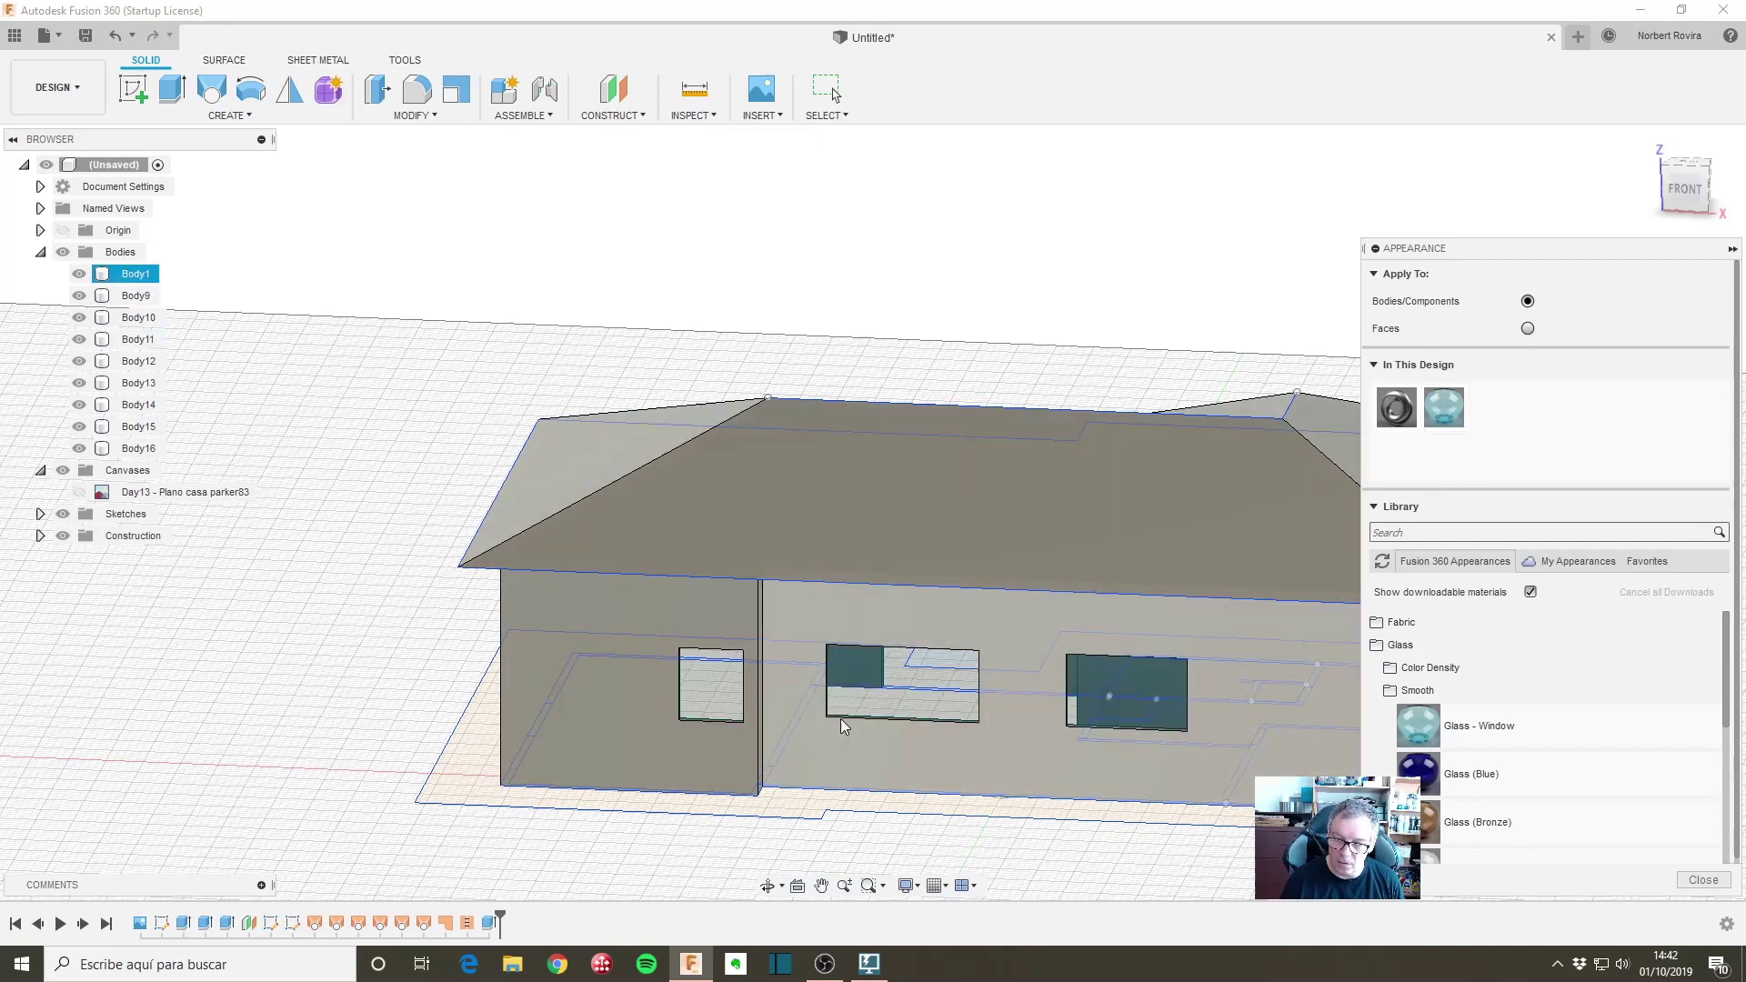
{"action": "mouse_move", "coordinate": [691, 709]}
{"action": "middle_mouse_down", "text": "shift"}
{"action": "mouse_move", "coordinate": [541, 696]}
{"action": "mouse_move", "coordinate": [756, 659]}
{"action": "middle_mouse_up", "text": "shift"}
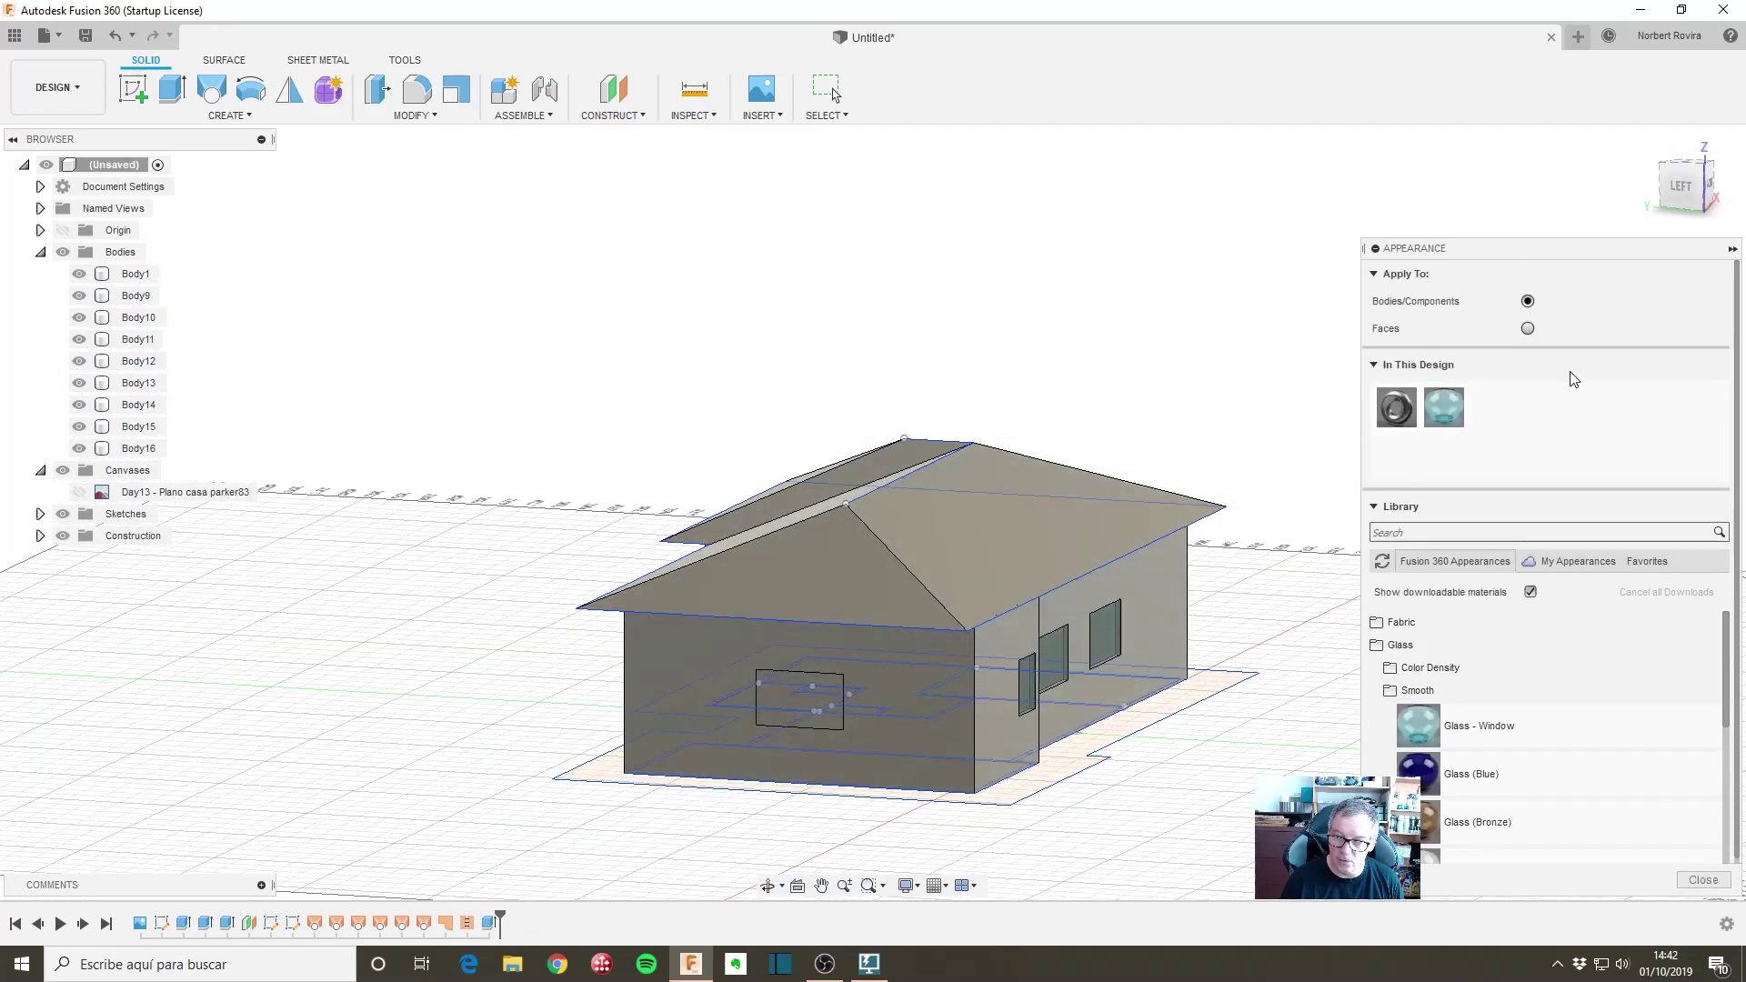
{"action": "left_click_drag", "start_coordinate": [1455, 405], "coordinate": [774, 698]}
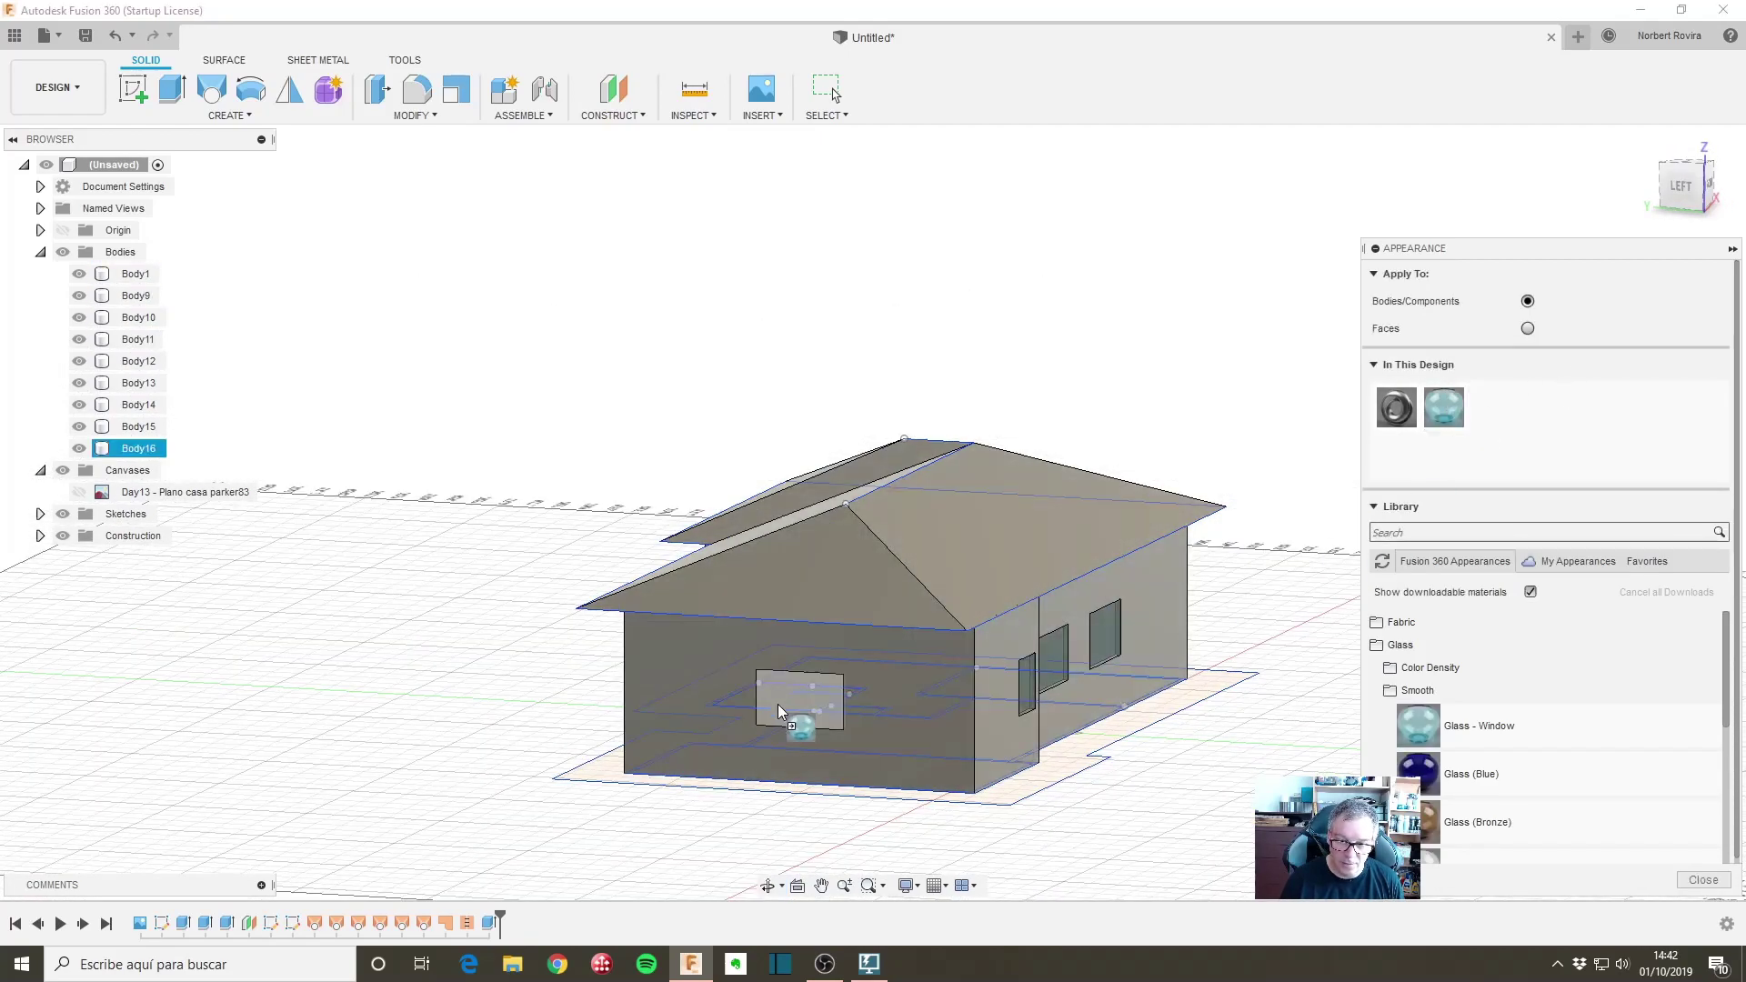
{"action": "mouse_move", "coordinate": [1044, 761]}
{"action": "middle_mouse_down", "text": "shift"}
{"action": "mouse_move", "coordinate": [719, 704]}
{"action": "mouse_move", "coordinate": [1006, 677]}
{"action": "mouse_move", "coordinate": [1089, 748]}
{"action": "mouse_move", "coordinate": [981, 732]}
{"action": "middle_mouse_up", "text": "shift"}
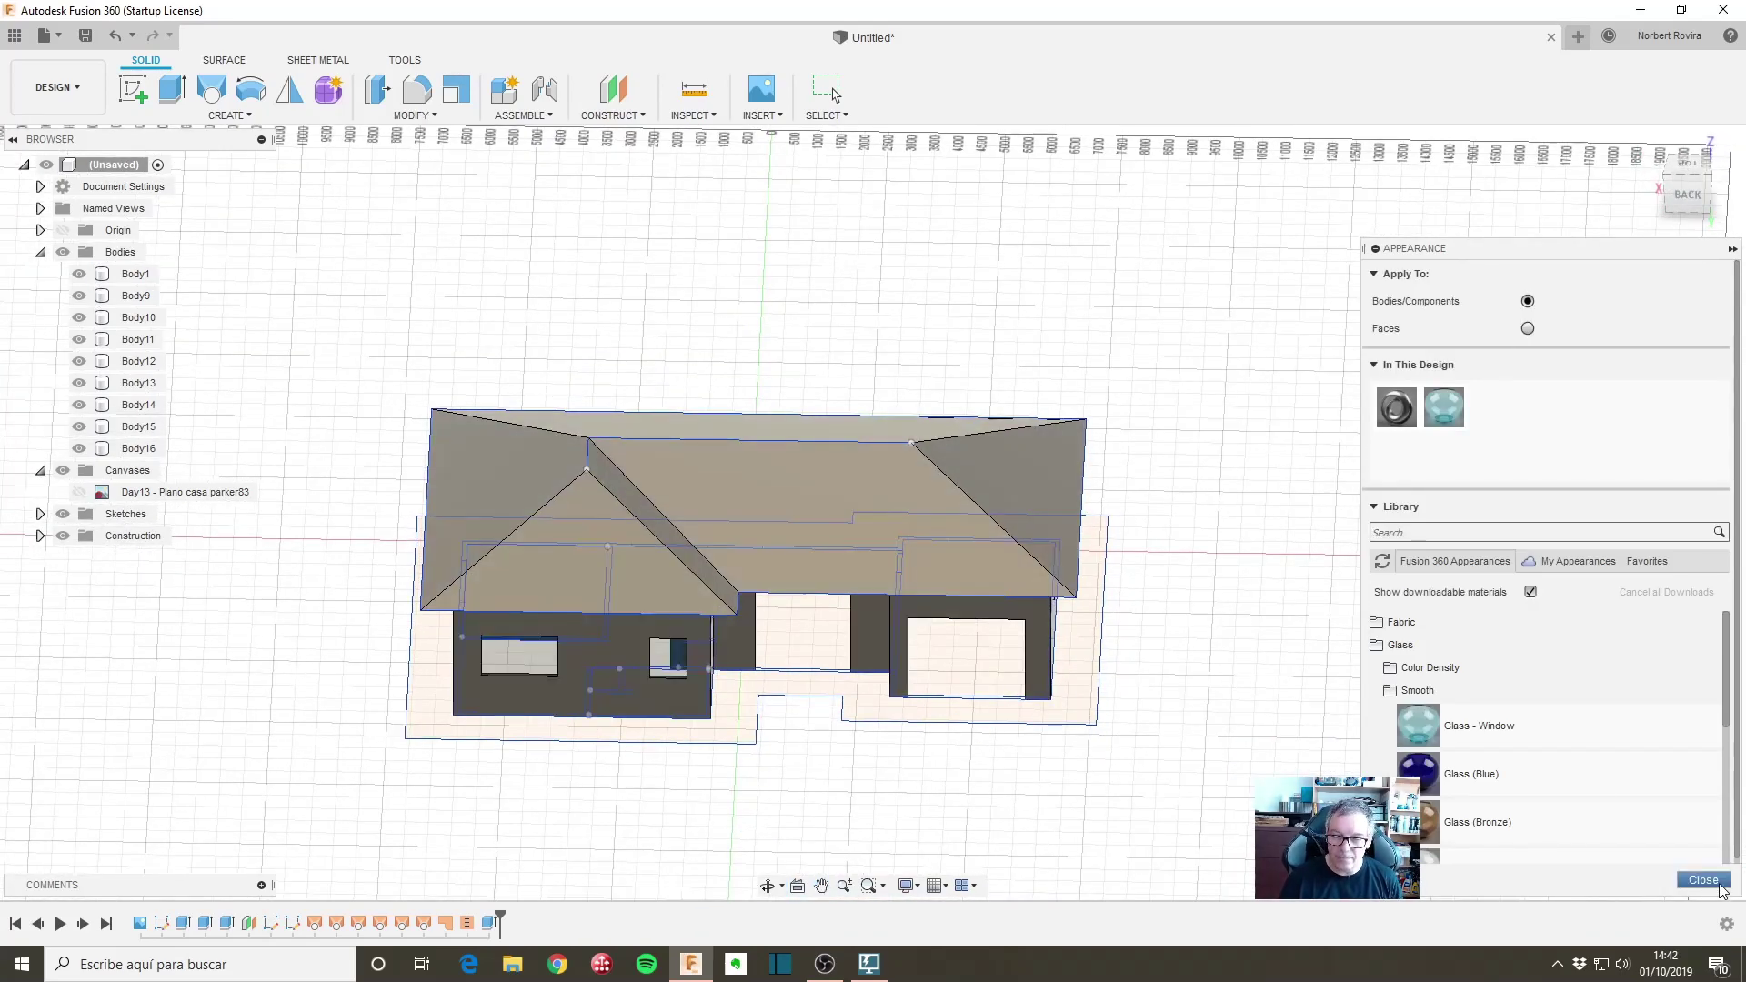
{"action": "scroll", "coordinate": [1540, 655], "scroll_direction": "down", "scroll_amount": 3}
Step: Apply the Roofing > Standing Seam - Copper appearance to the roof
{"action": "scroll", "coordinate": [1490, 662], "scroll_direction": "up", "scroll_amount": 3}
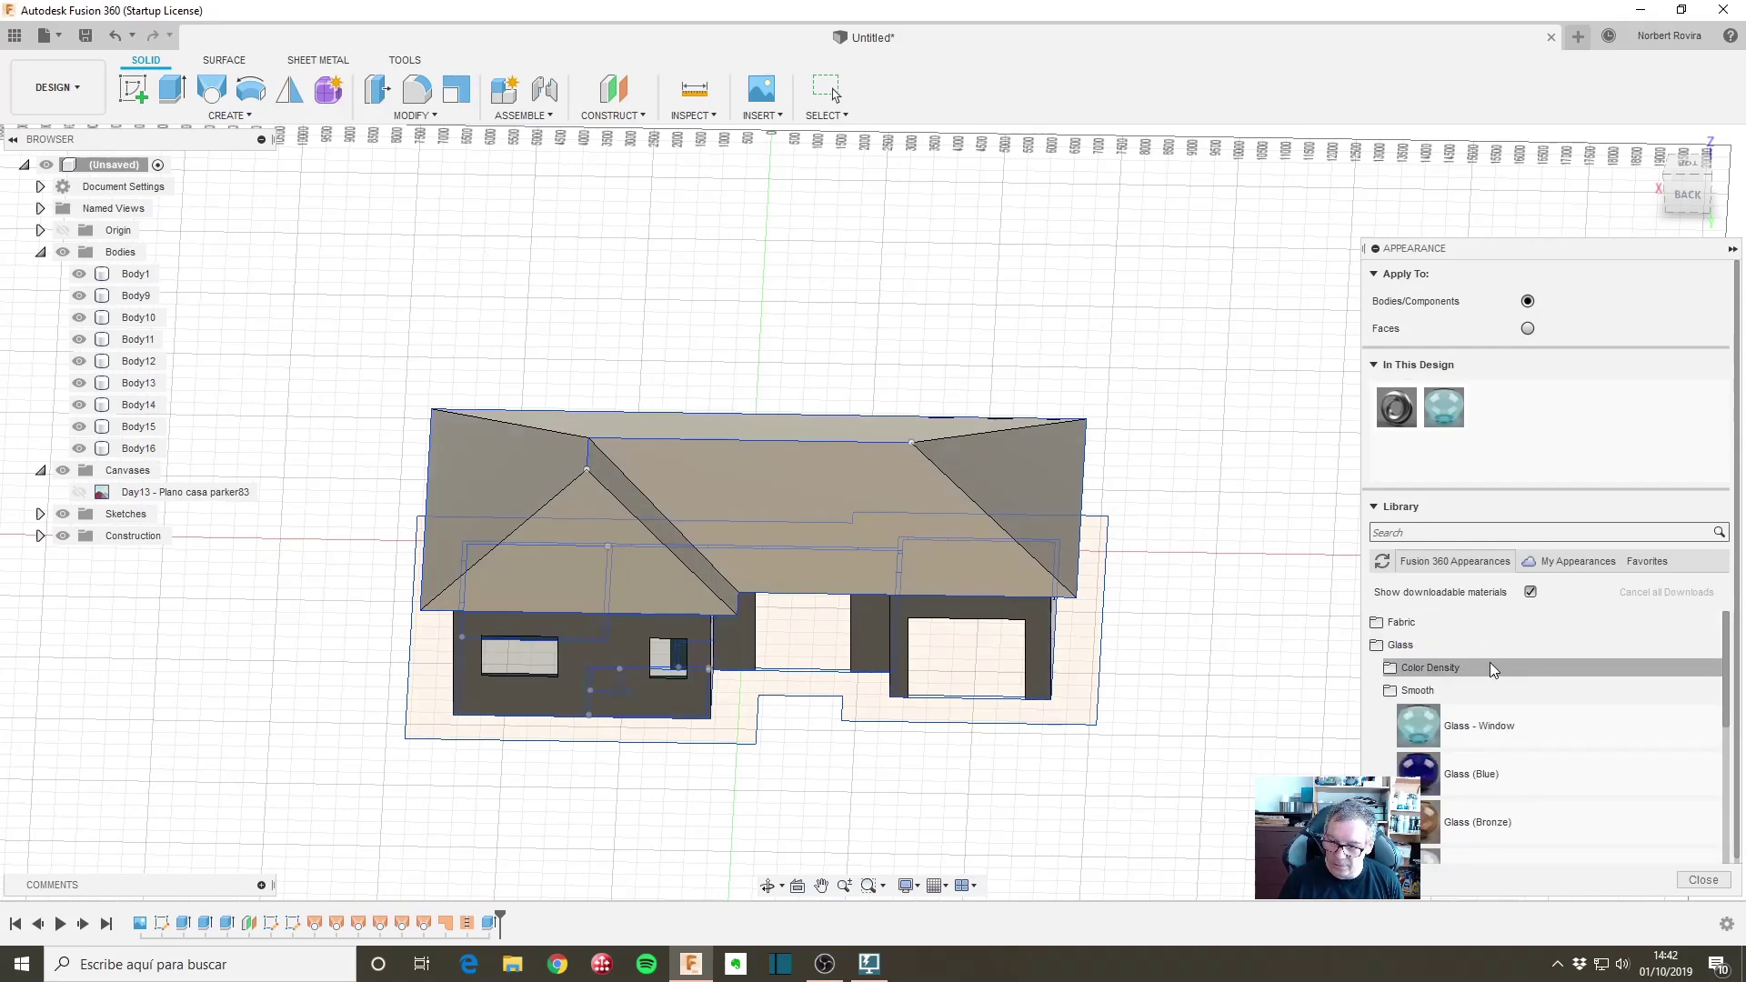
{"action": "left_click", "coordinate": [1403, 647]}
{"action": "scroll", "coordinate": [1502, 707], "scroll_direction": "down", "scroll_amount": 3}
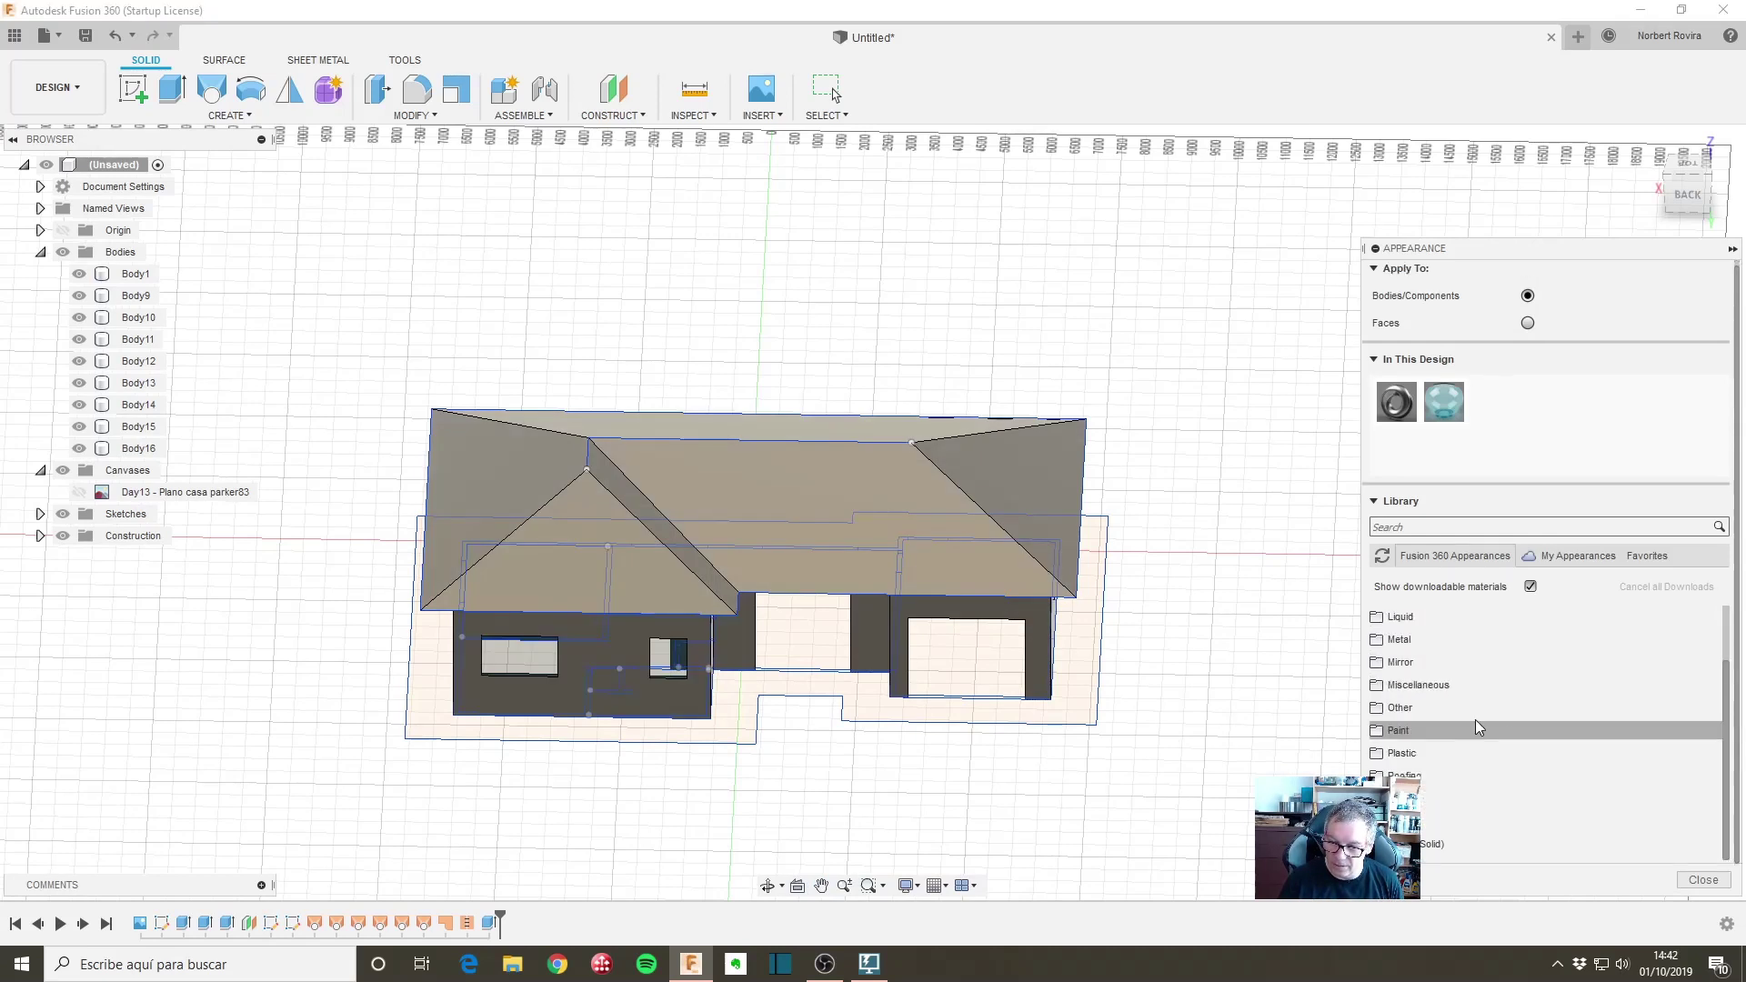
{"action": "left_click", "coordinate": [1424, 777]}
{"action": "scroll", "coordinate": [1509, 764], "scroll_direction": "down", "scroll_amount": 1}
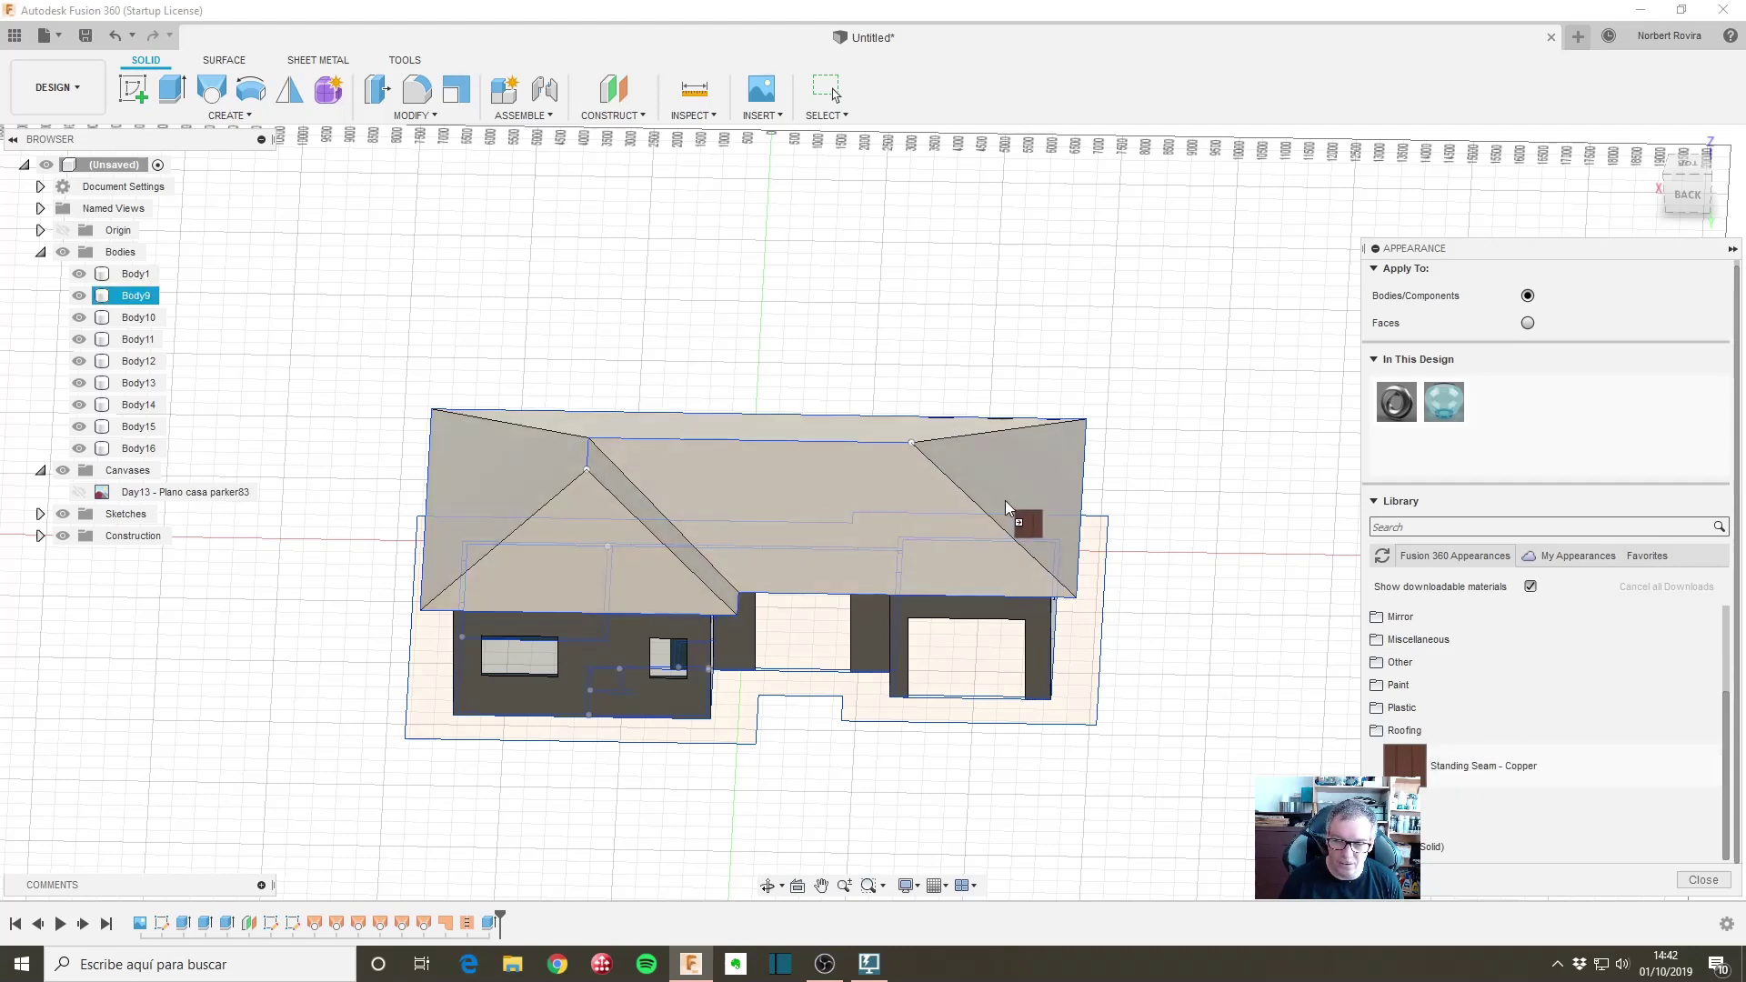
{"action": "left_click_drag", "start_coordinate": [1513, 768], "coordinate": [1005, 500]}
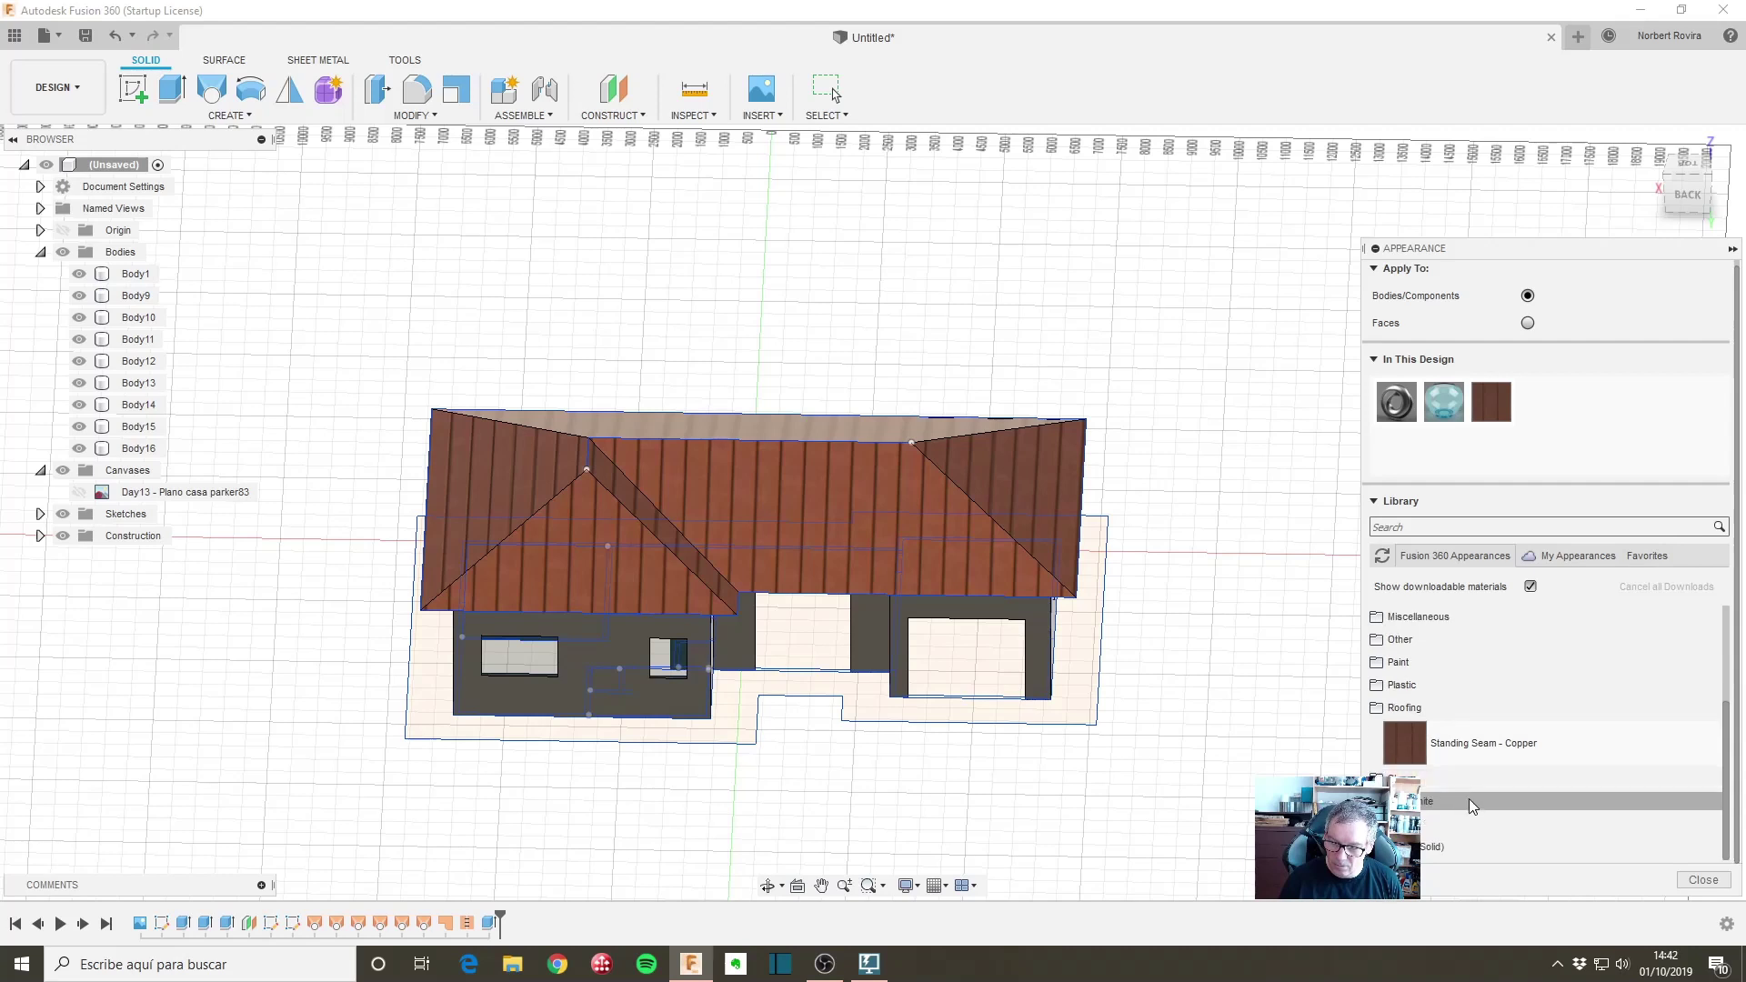
Step: Apply Stone > Granite - Blue Pearl to the house walls
{"action": "scroll", "coordinate": [1464, 795], "scroll_direction": "down", "scroll_amount": 5}
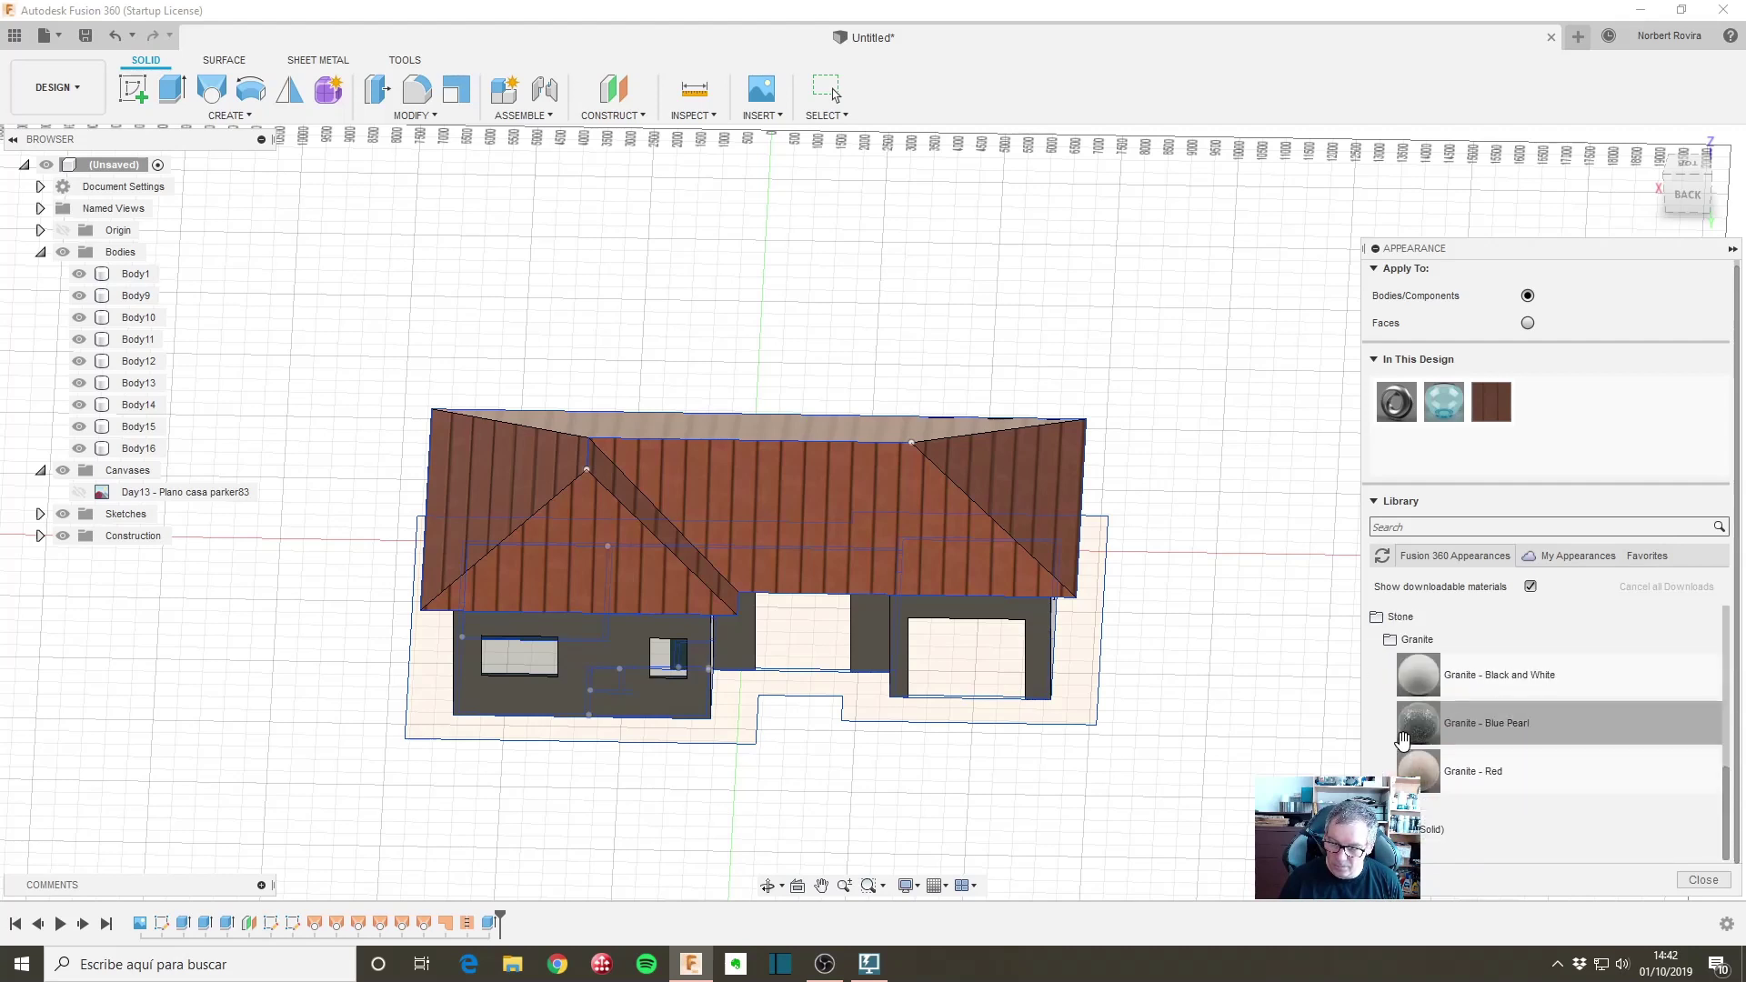
{"action": "middle_click_drag", "start_coordinate": [1052, 721], "coordinate": [1067, 755], "text": "shift"}
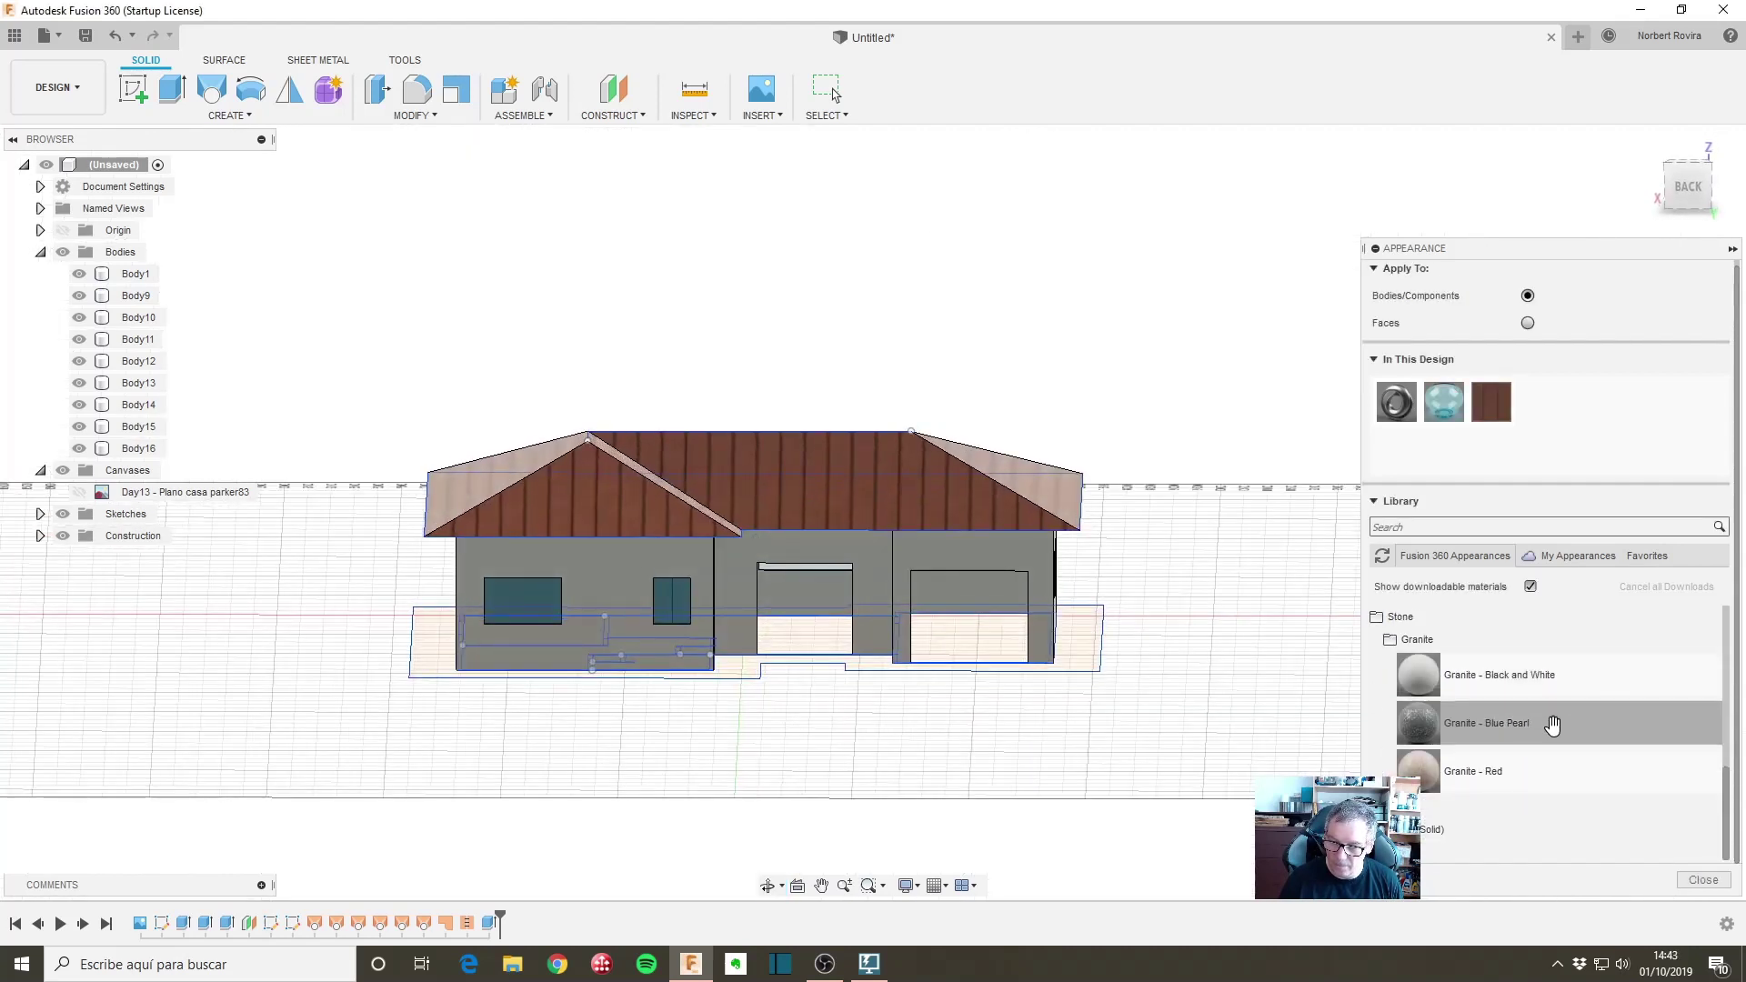
{"action": "left_click_drag", "start_coordinate": [1536, 740], "coordinate": [882, 571]}
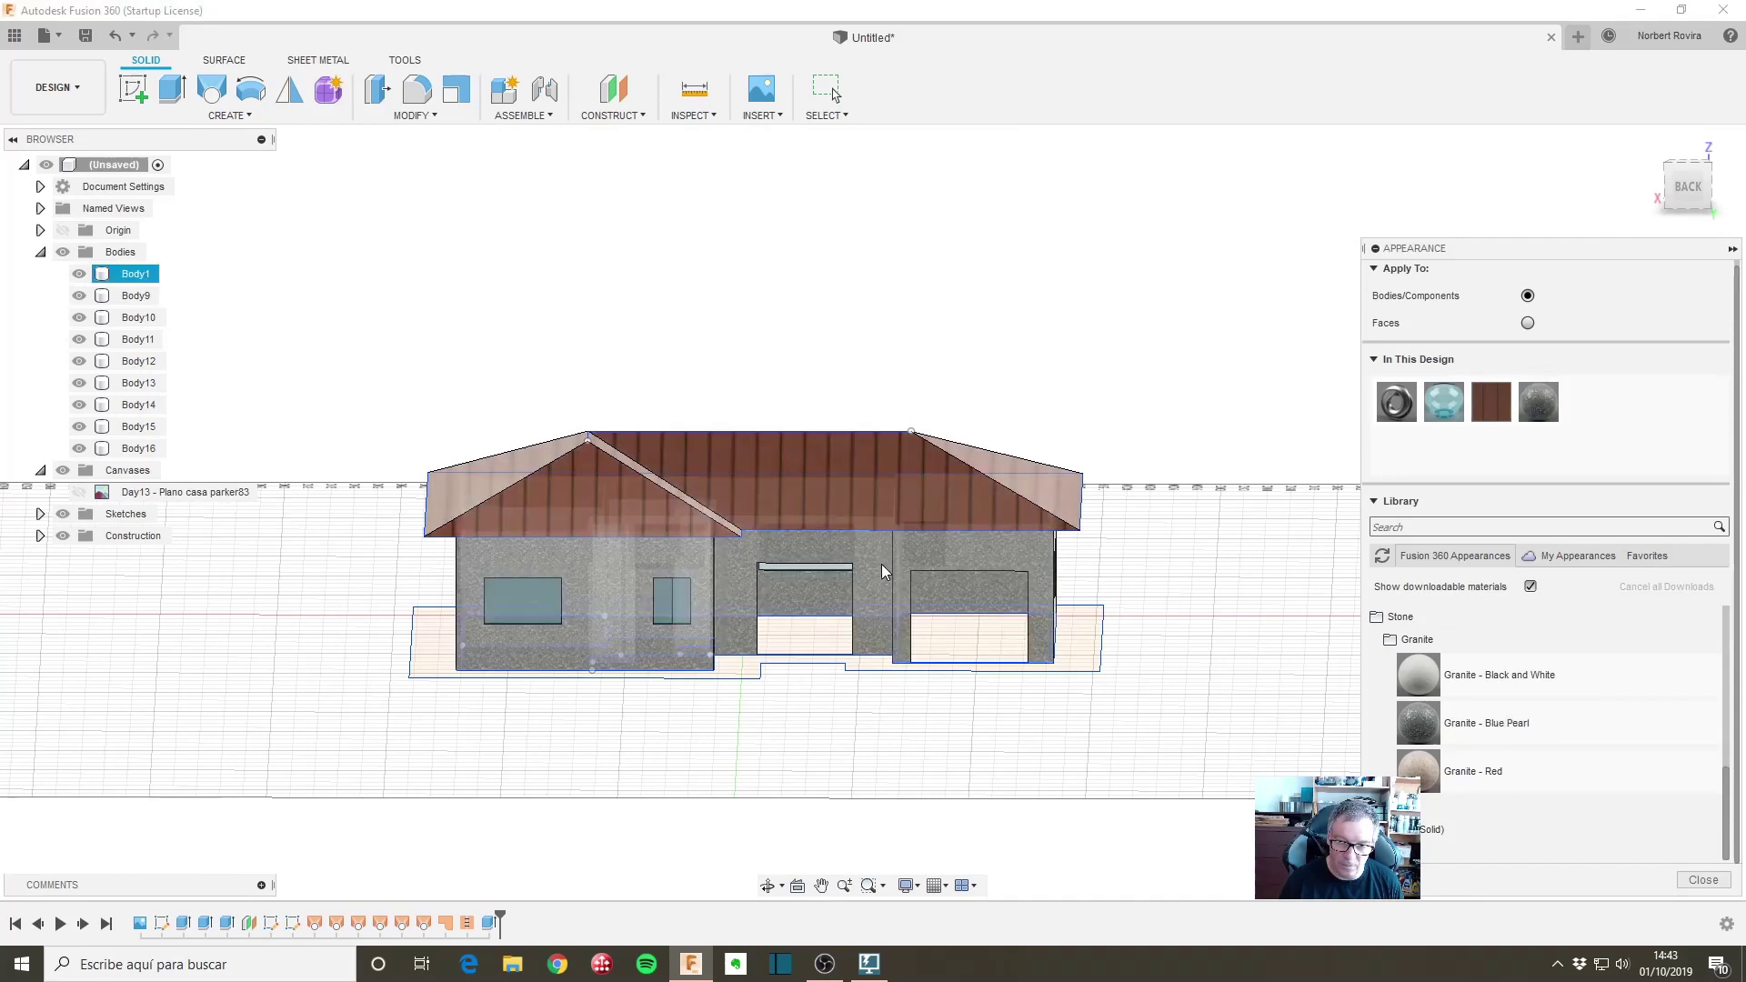
{"action": "scroll", "coordinate": [1018, 686], "scroll_direction": "down", "scroll_amount": 2}
{"action": "mouse_move", "coordinate": [853, 721]}
{"action": "middle_mouse_down", "text": "shift"}
{"action": "mouse_move", "coordinate": [901, 698]}
{"action": "mouse_move", "coordinate": [903, 716]}
{"action": "mouse_move", "coordinate": [823, 700]}
{"action": "mouse_move", "coordinate": [853, 733]}
{"action": "mouse_move", "coordinate": [936, 705]}
{"action": "mouse_move", "coordinate": [849, 705]}
{"action": "mouse_move", "coordinate": [827, 683]}
{"action": "mouse_move", "coordinate": [850, 650]}
{"action": "mouse_move", "coordinate": [866, 737]}
{"action": "mouse_move", "coordinate": [858, 684]}
{"action": "middle_mouse_up", "text": "shift"}
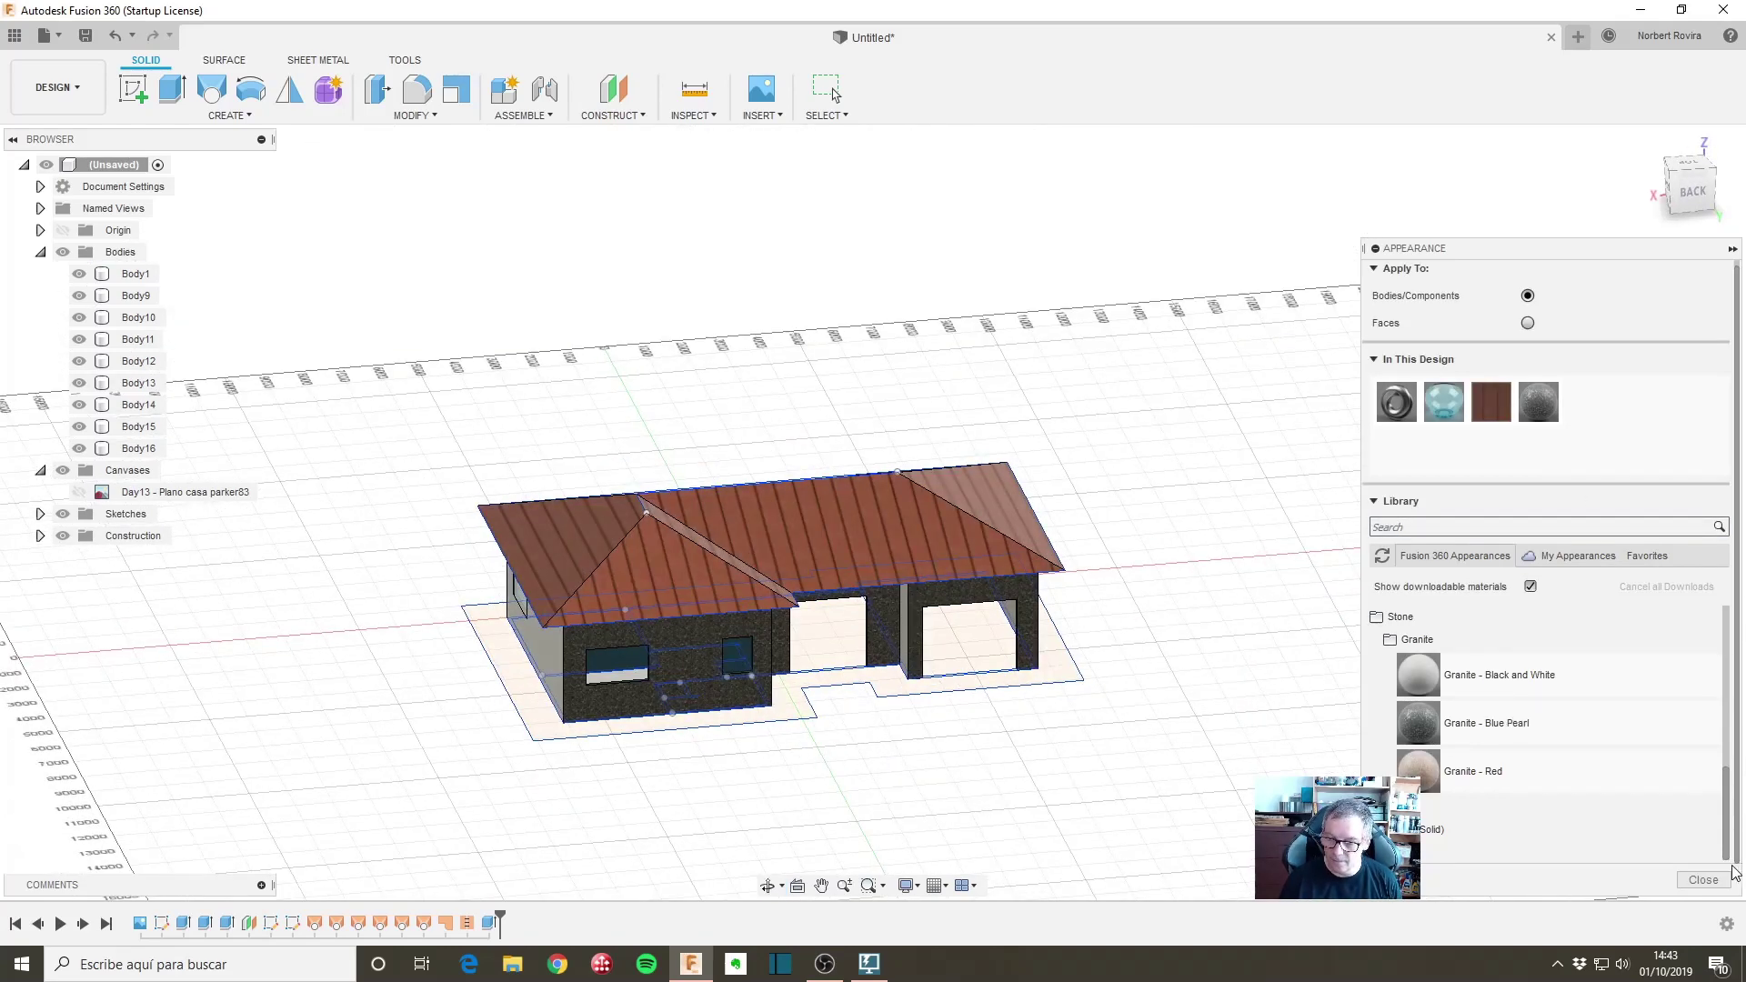
Step: Close the Appearance panel and orbit to a lower frontal view of the house
{"action": "left_click", "coordinate": [1703, 879]}
{"action": "scroll", "coordinate": [958, 694], "scroll_direction": "down", "scroll_amount": 1}
{"action": "scroll", "coordinate": [1001, 752], "scroll_direction": "up", "scroll_amount": 1}
{"action": "scroll", "coordinate": [1180, 691], "scroll_direction": "up", "scroll_amount": 2}
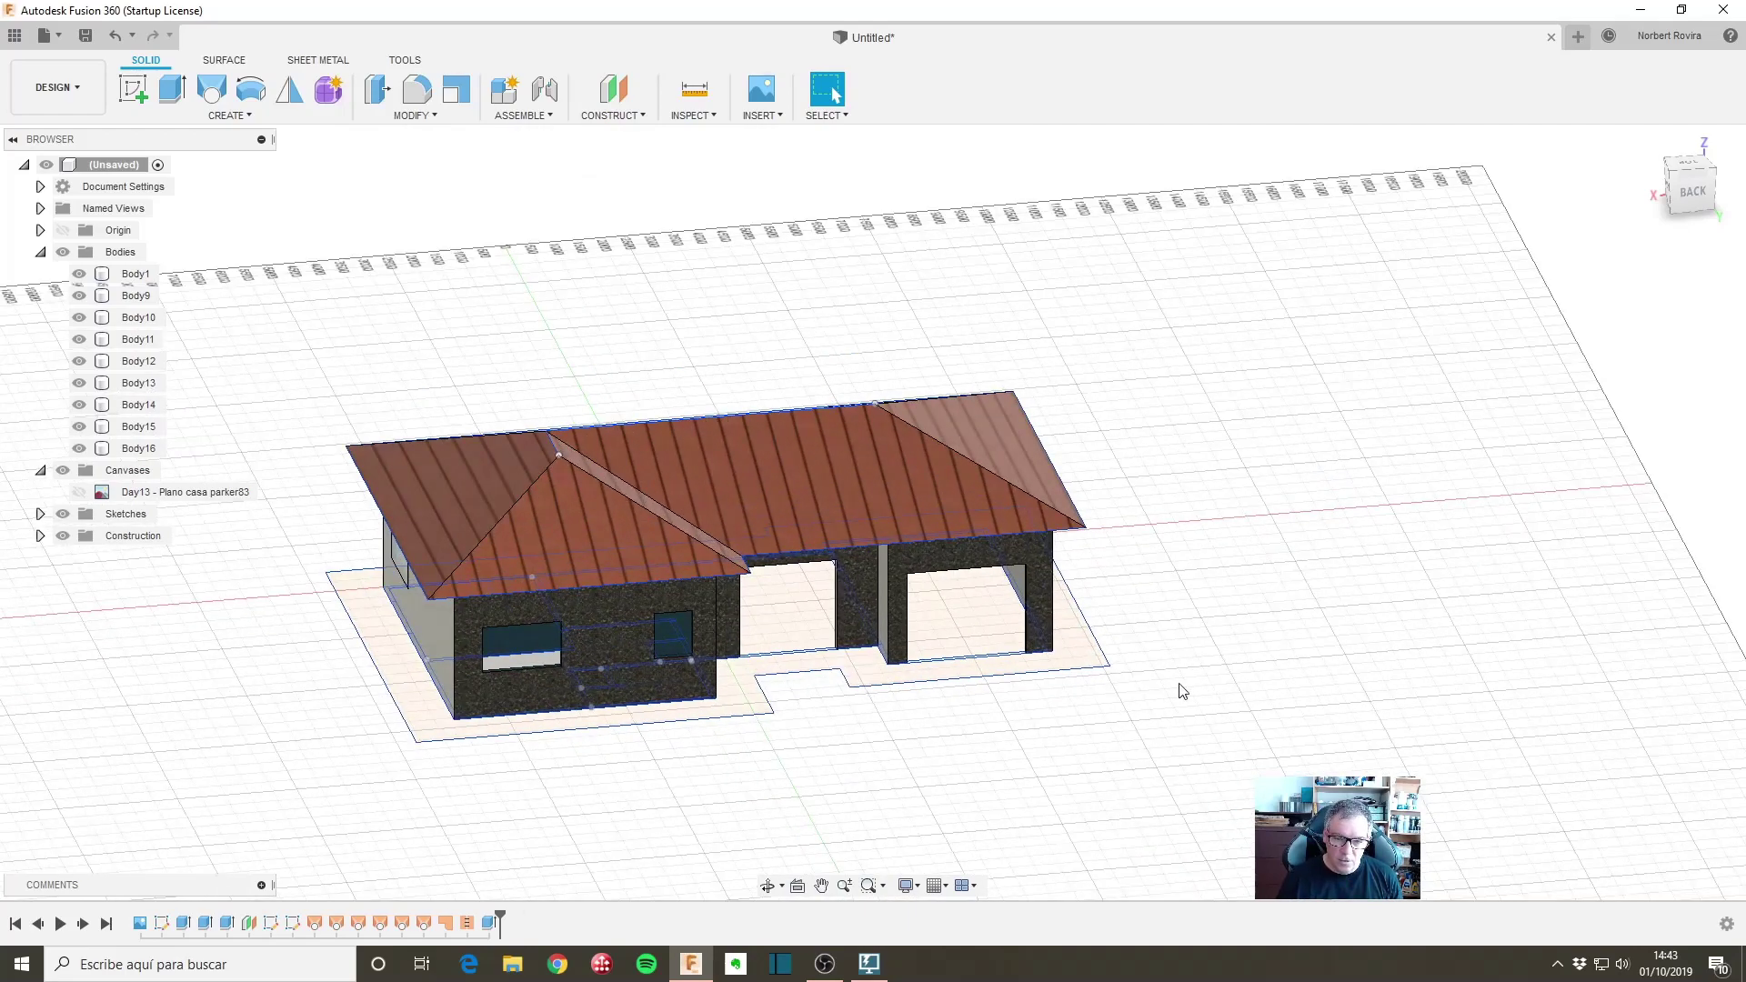
{"action": "mouse_move", "coordinate": [1180, 691]}
{"action": "middle_mouse_down", "text": "shift"}
{"action": "mouse_move", "coordinate": [1037, 709]}
{"action": "mouse_move", "coordinate": [1024, 693]}
{"action": "middle_mouse_up", "text": "shift"}
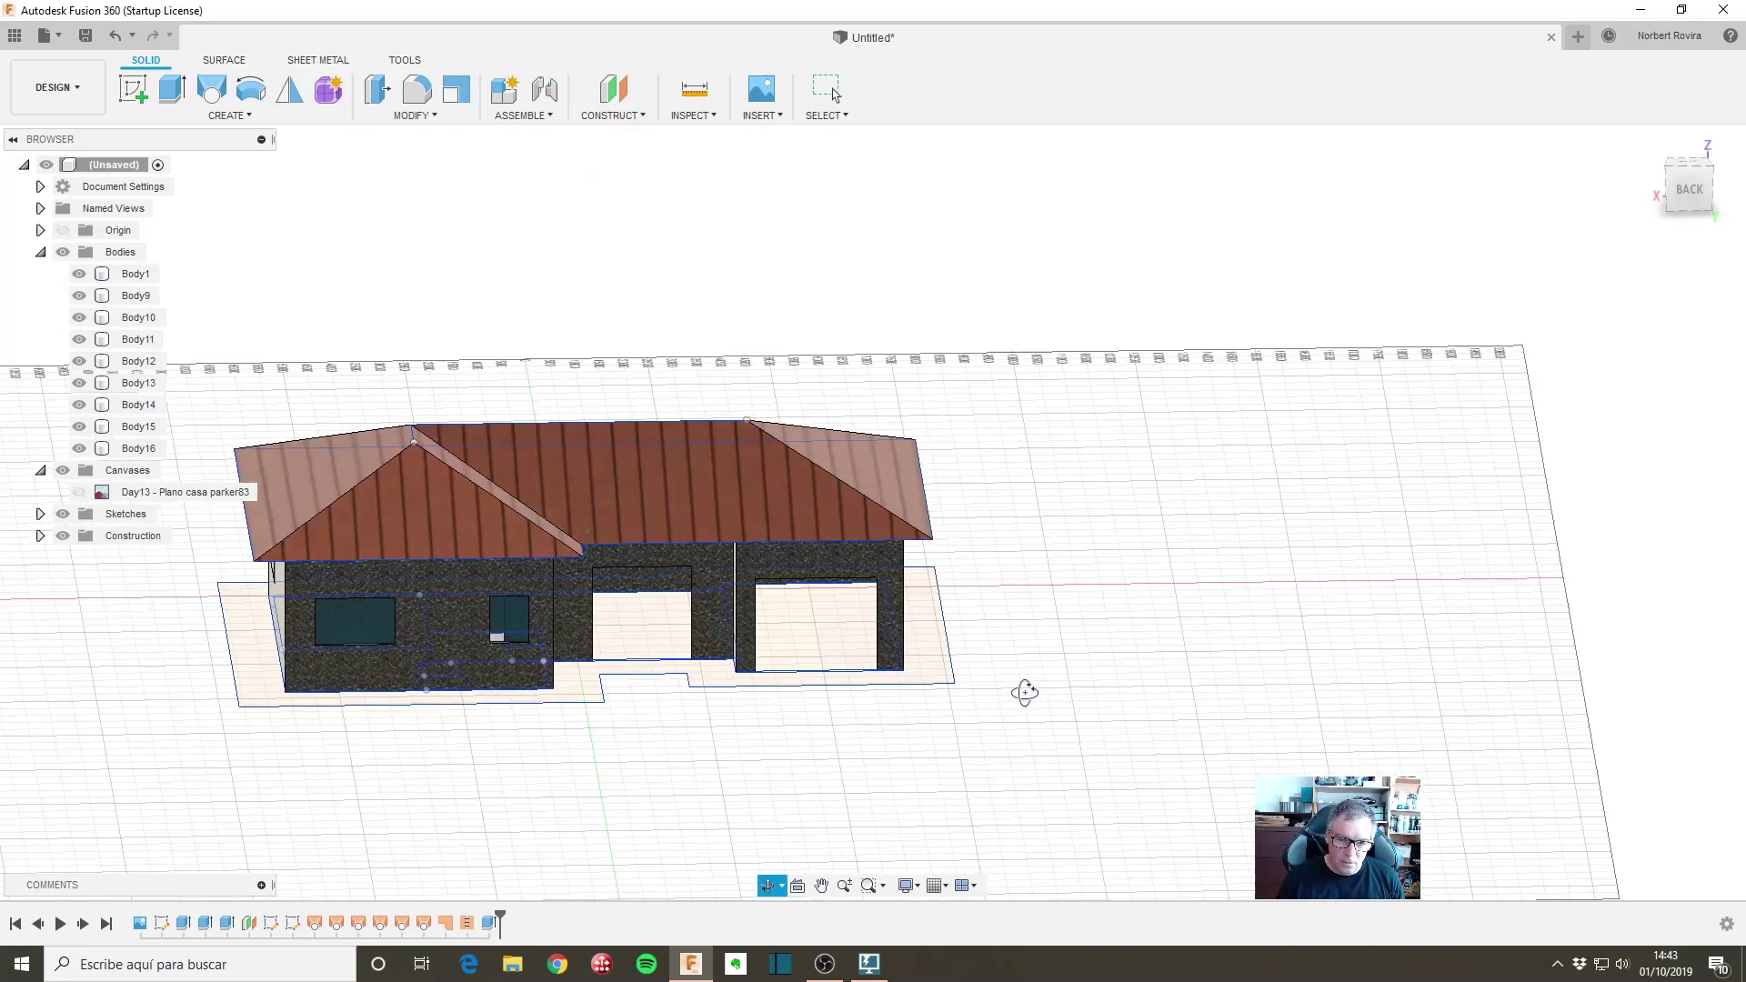
Step: Select both garage door opening profiles for a 500 mm New Body extrusion
{"action": "left_click", "coordinate": [173, 91]}
{"action": "middle_click_drag", "start_coordinate": [581, 637], "coordinate": [637, 682], "text": "shift"}
{"action": "scroll", "coordinate": [649, 679], "scroll_direction": "up", "scroll_amount": 3}
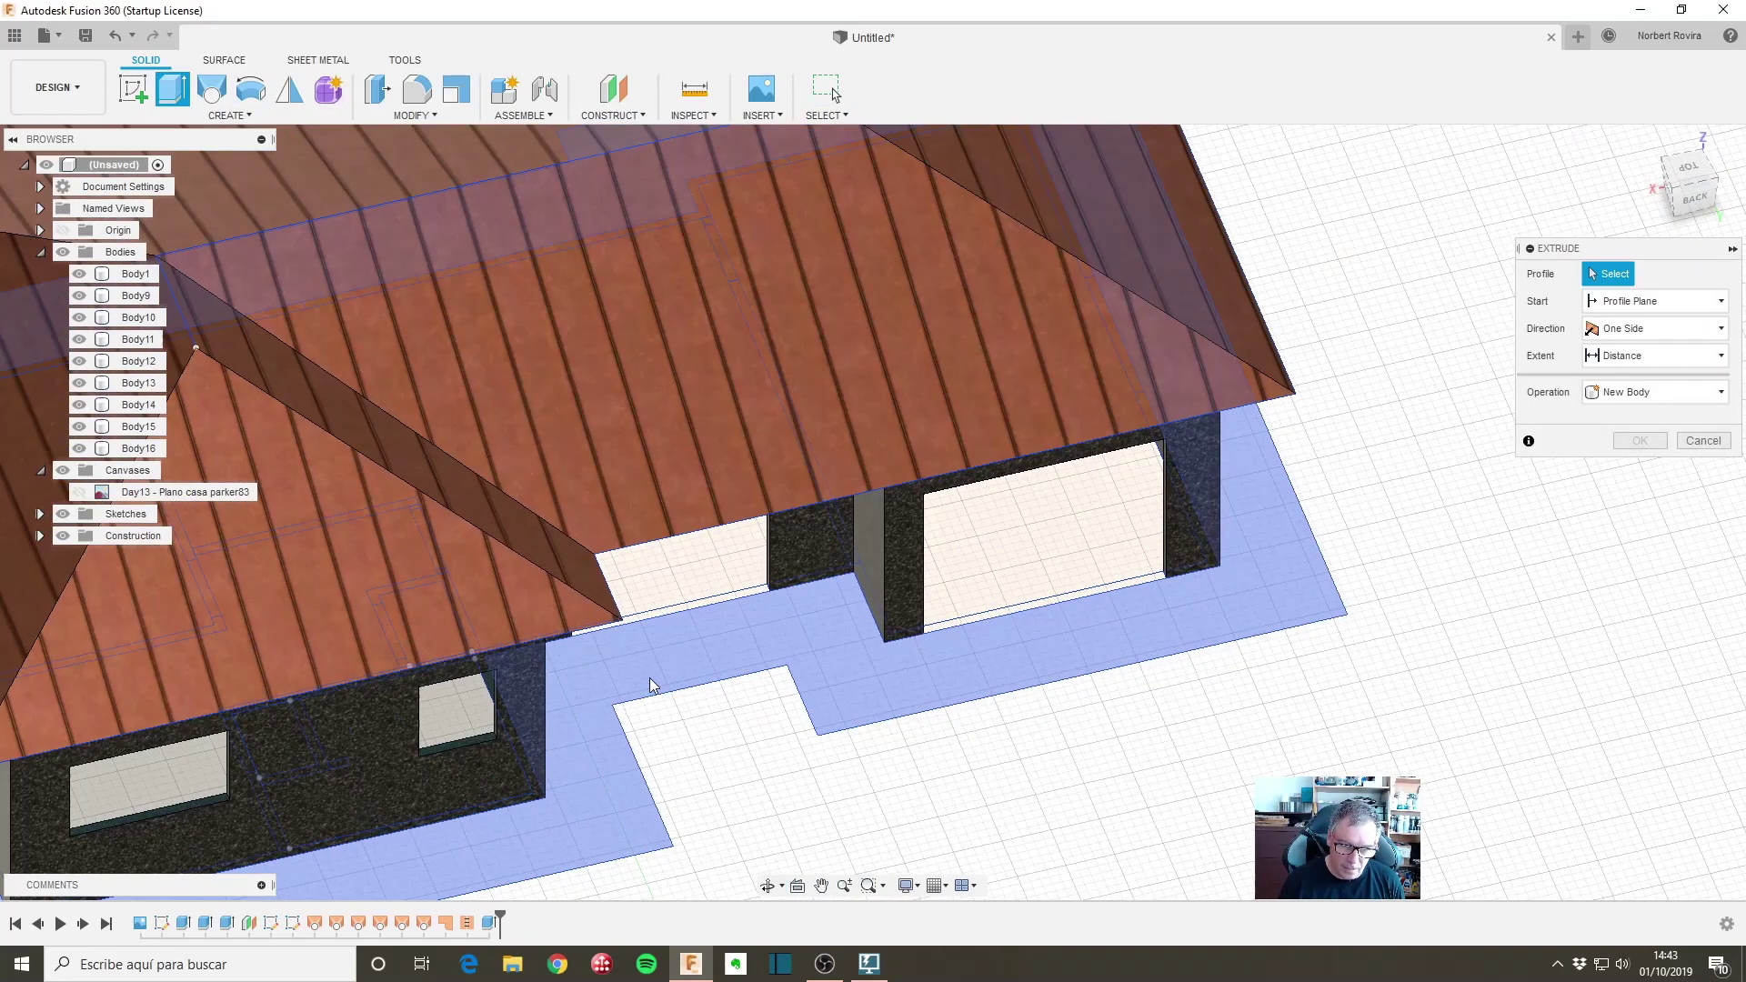
{"action": "left_click", "coordinate": [686, 609]}
{"action": "left_click", "coordinate": [1027, 607]}
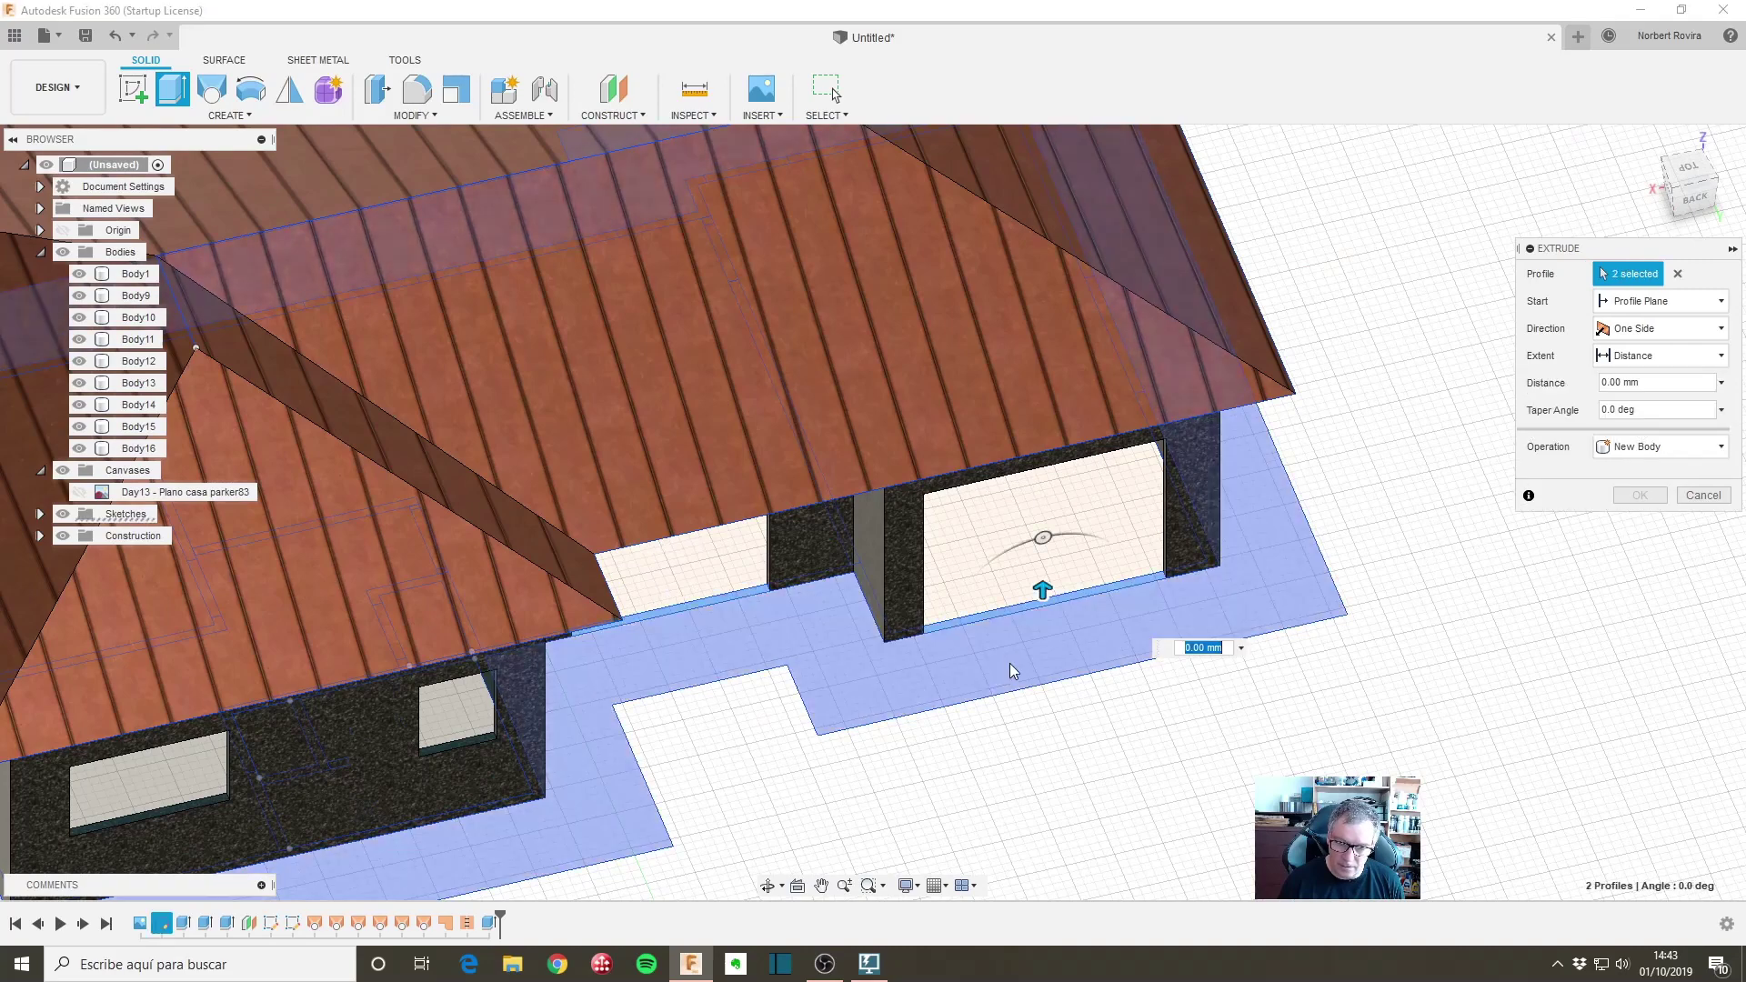
{"action": "mouse_move", "coordinate": [1009, 671]}
{"action": "middle_mouse_down", "text": "shift"}
{"action": "mouse_move", "coordinate": [1025, 725]}
{"action": "mouse_move", "coordinate": [995, 673]}
{"action": "middle_mouse_up", "text": "shift"}
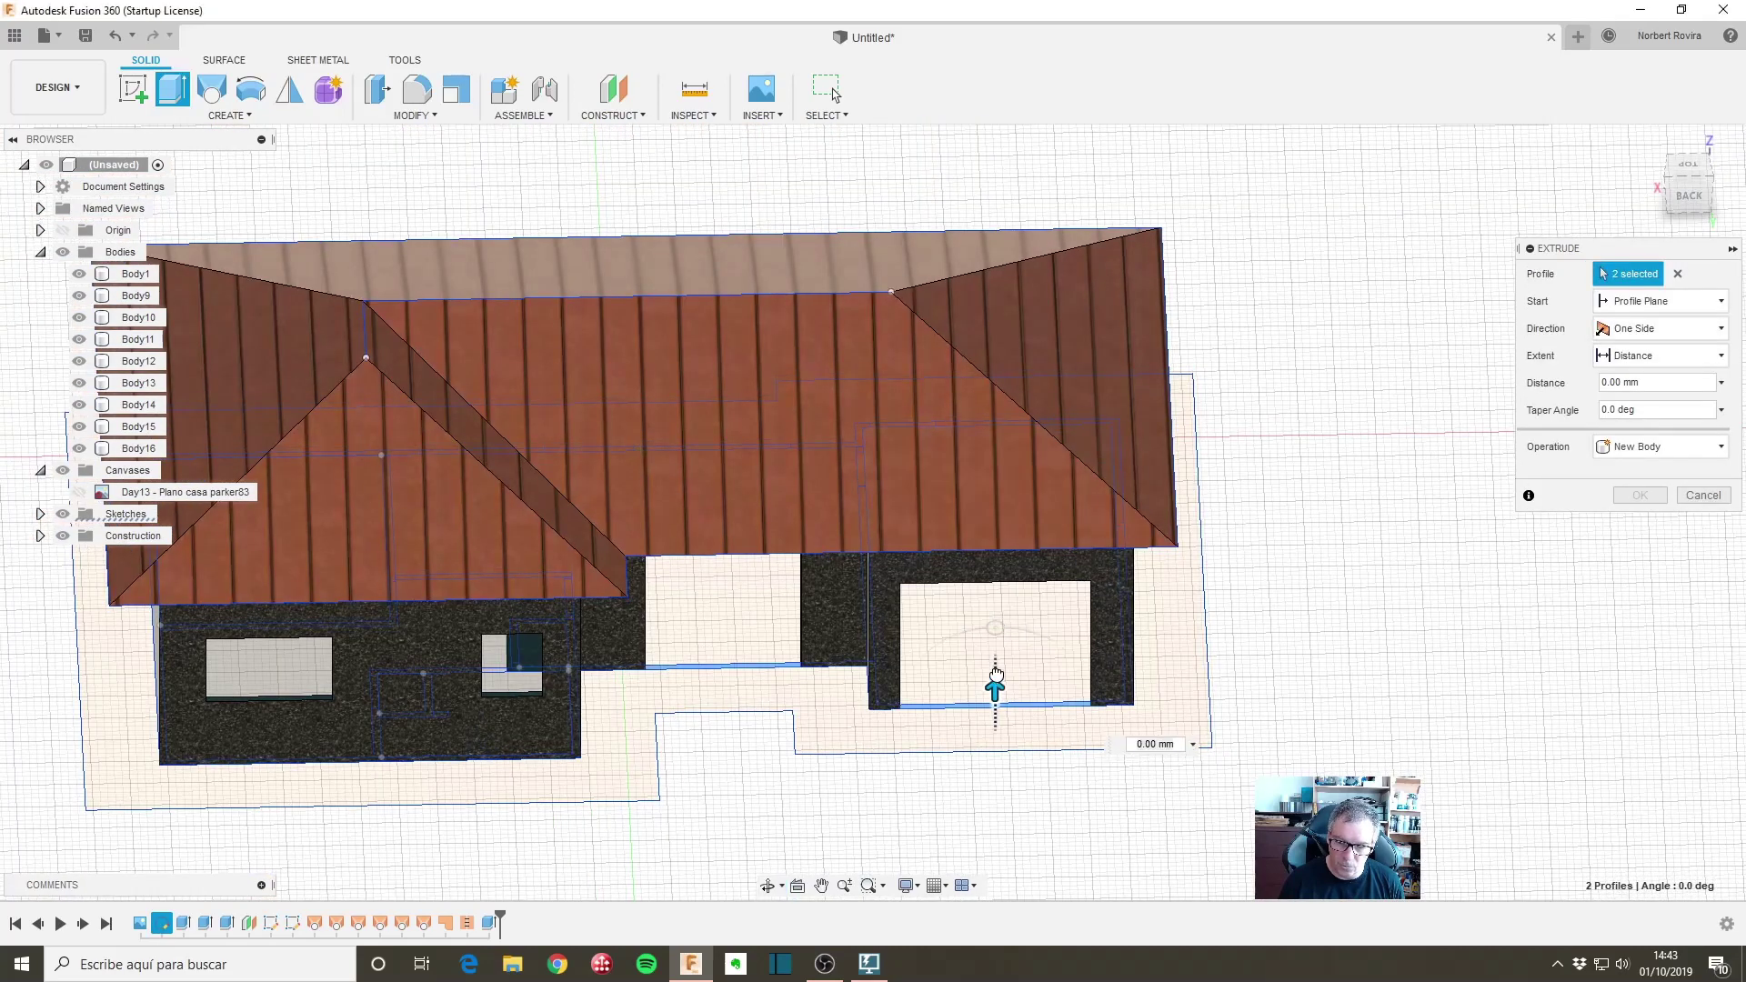
{"action": "left_click_drag", "start_coordinate": [996, 672], "coordinate": [995, 658]}
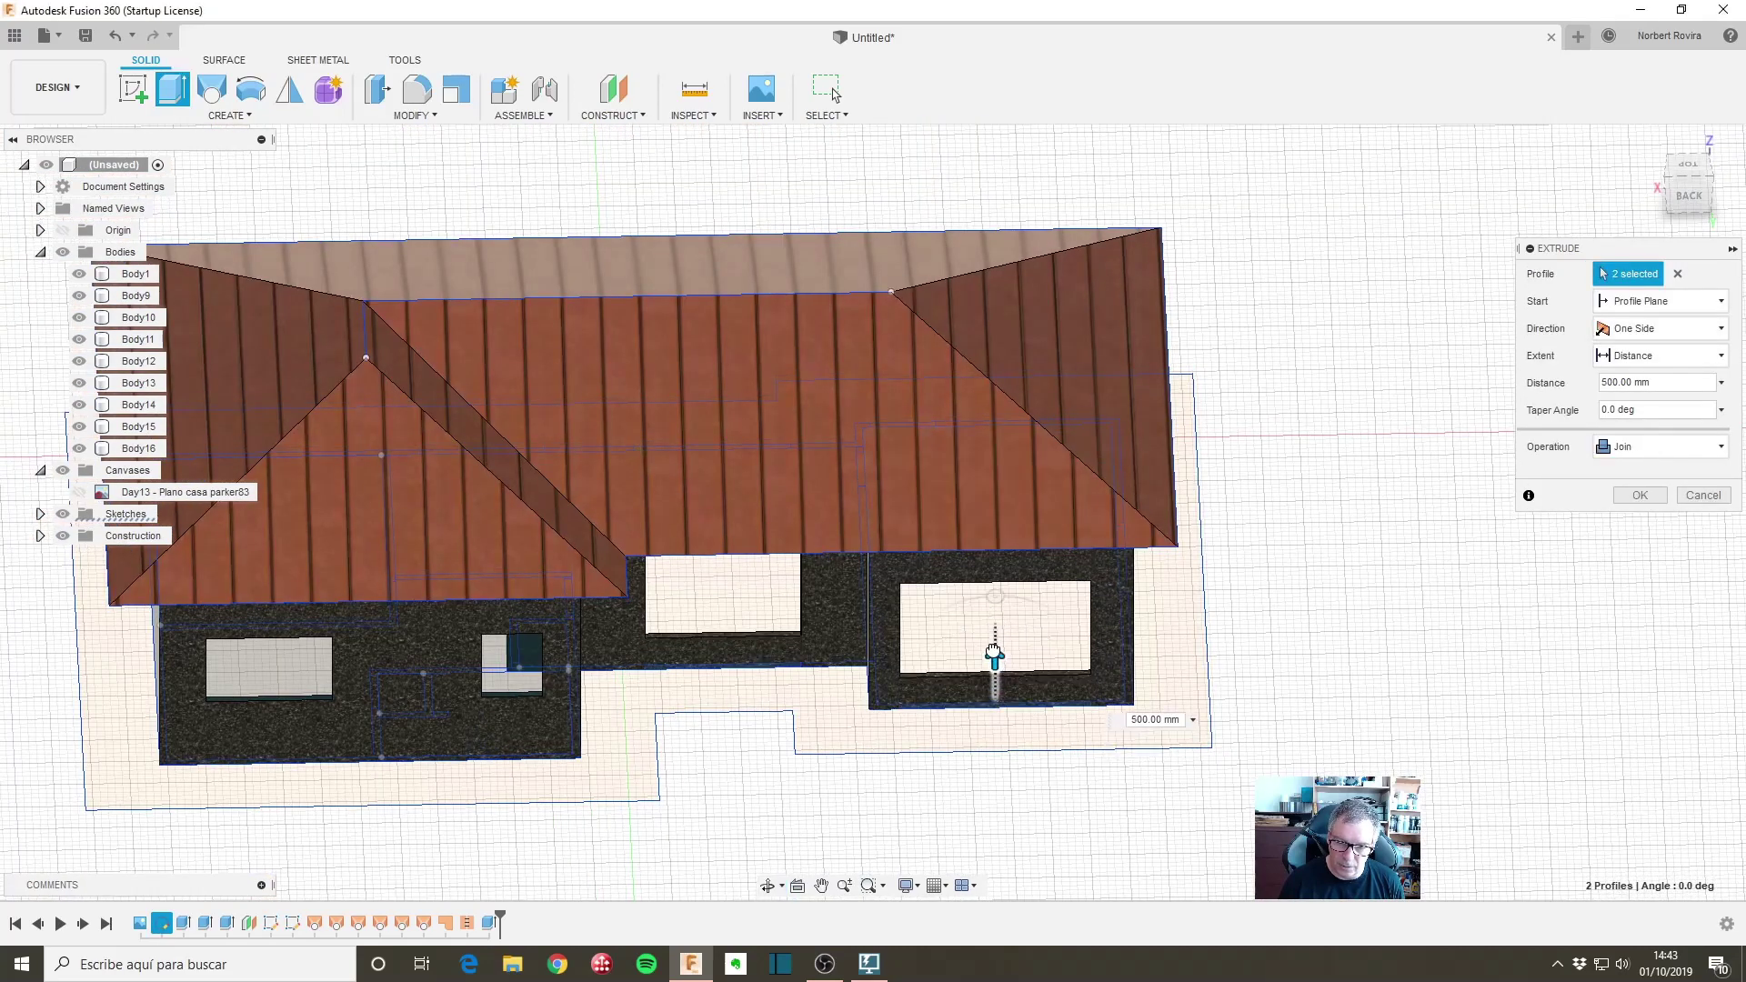
{"action": "left_click", "coordinate": [1696, 447]}
{"action": "left_click", "coordinate": [1668, 541]}
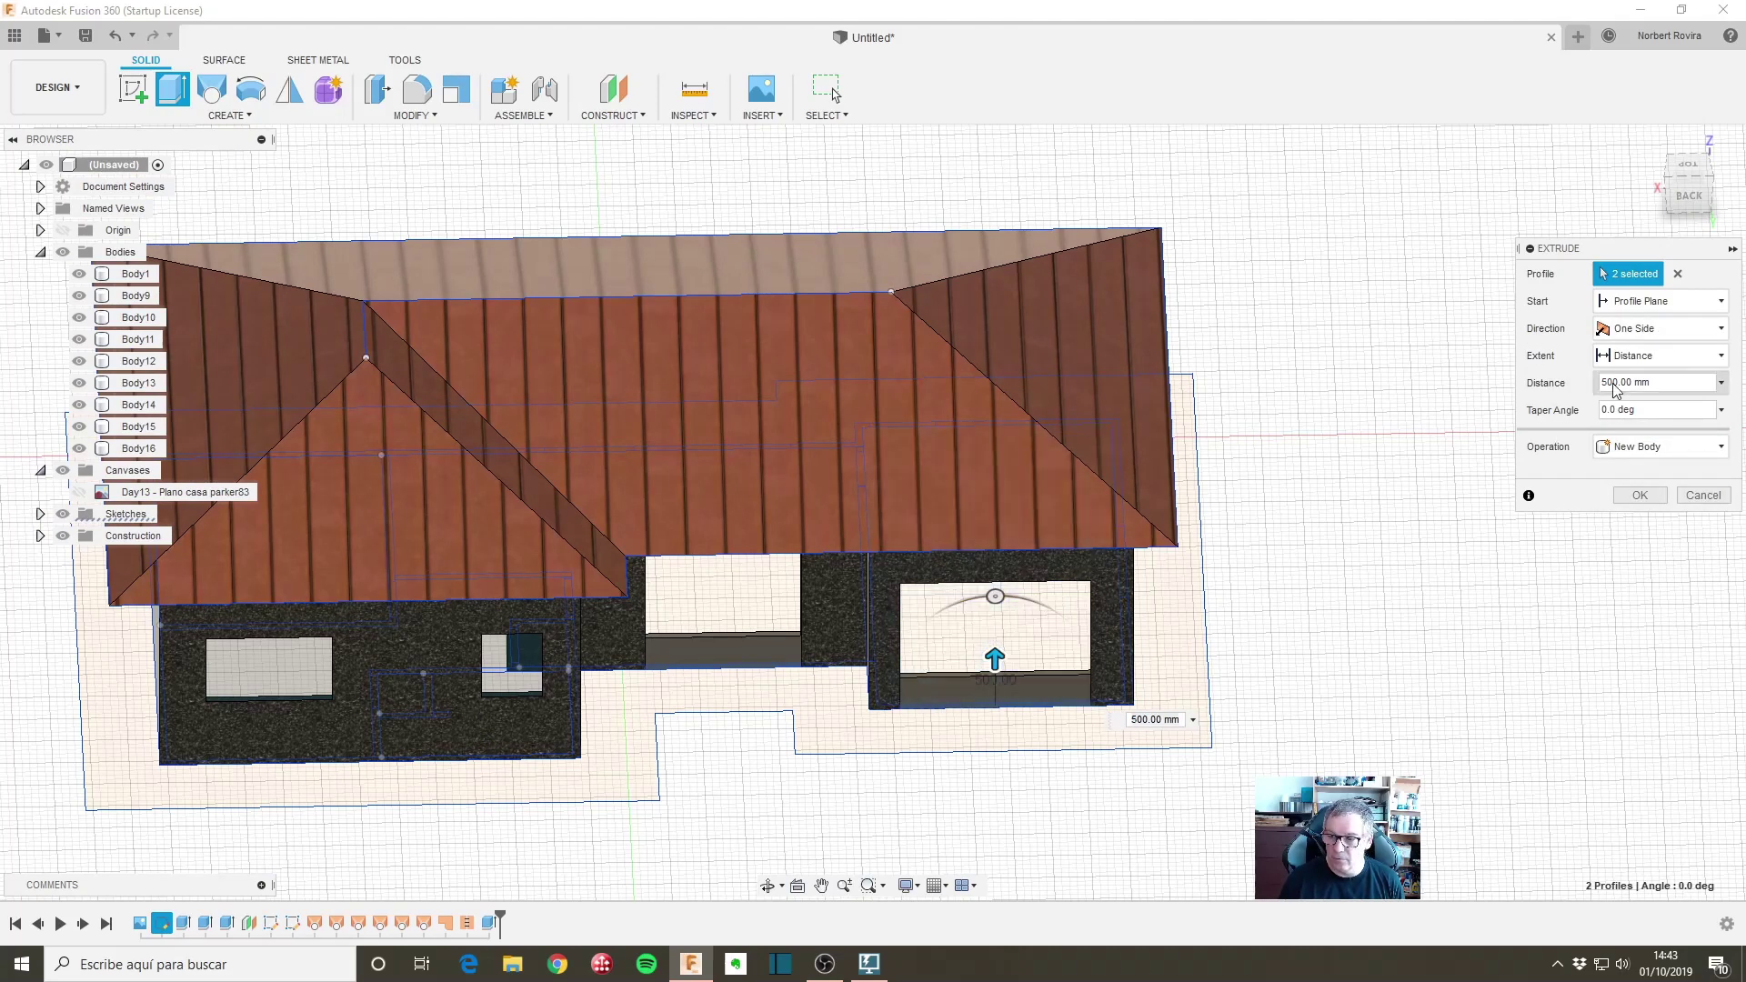
Step: Set the extent to To Object on the wall body, creating door bodies Body17 and Body18
{"action": "left_click", "coordinate": [1631, 362]}
{"action": "left_click", "coordinate": [1668, 398]}
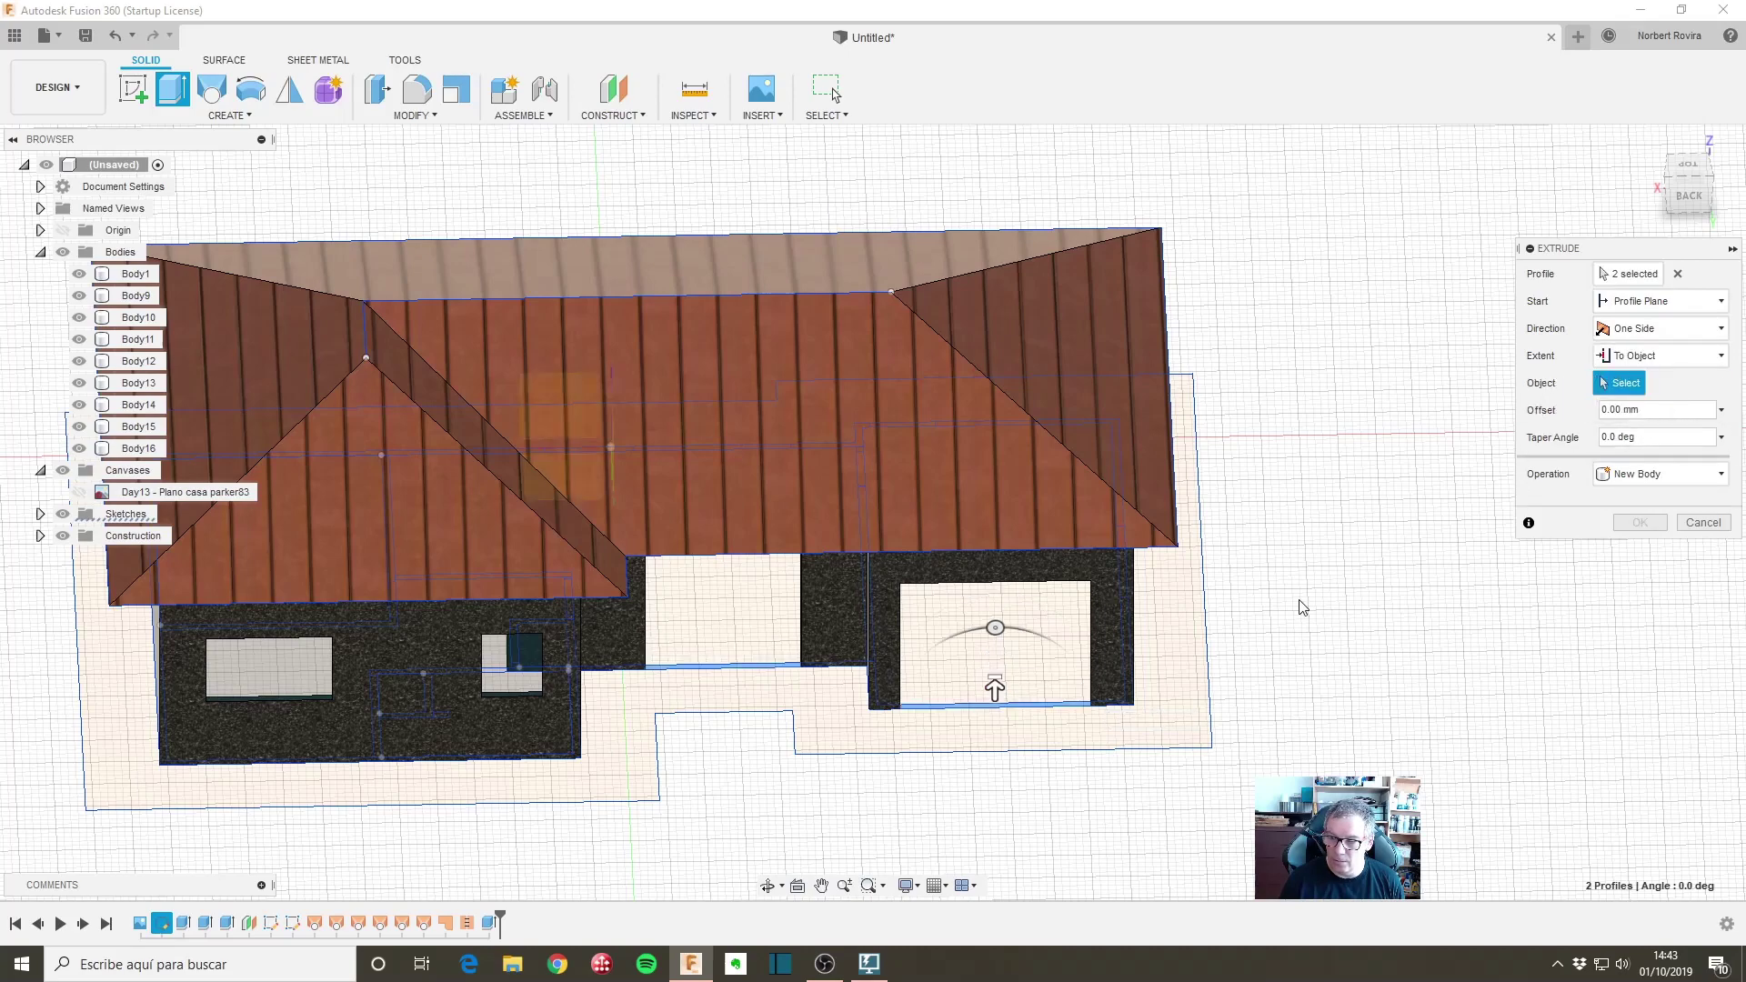
{"action": "middle_click_drag", "start_coordinate": [1053, 771], "coordinate": [1002, 249], "text": "shift"}
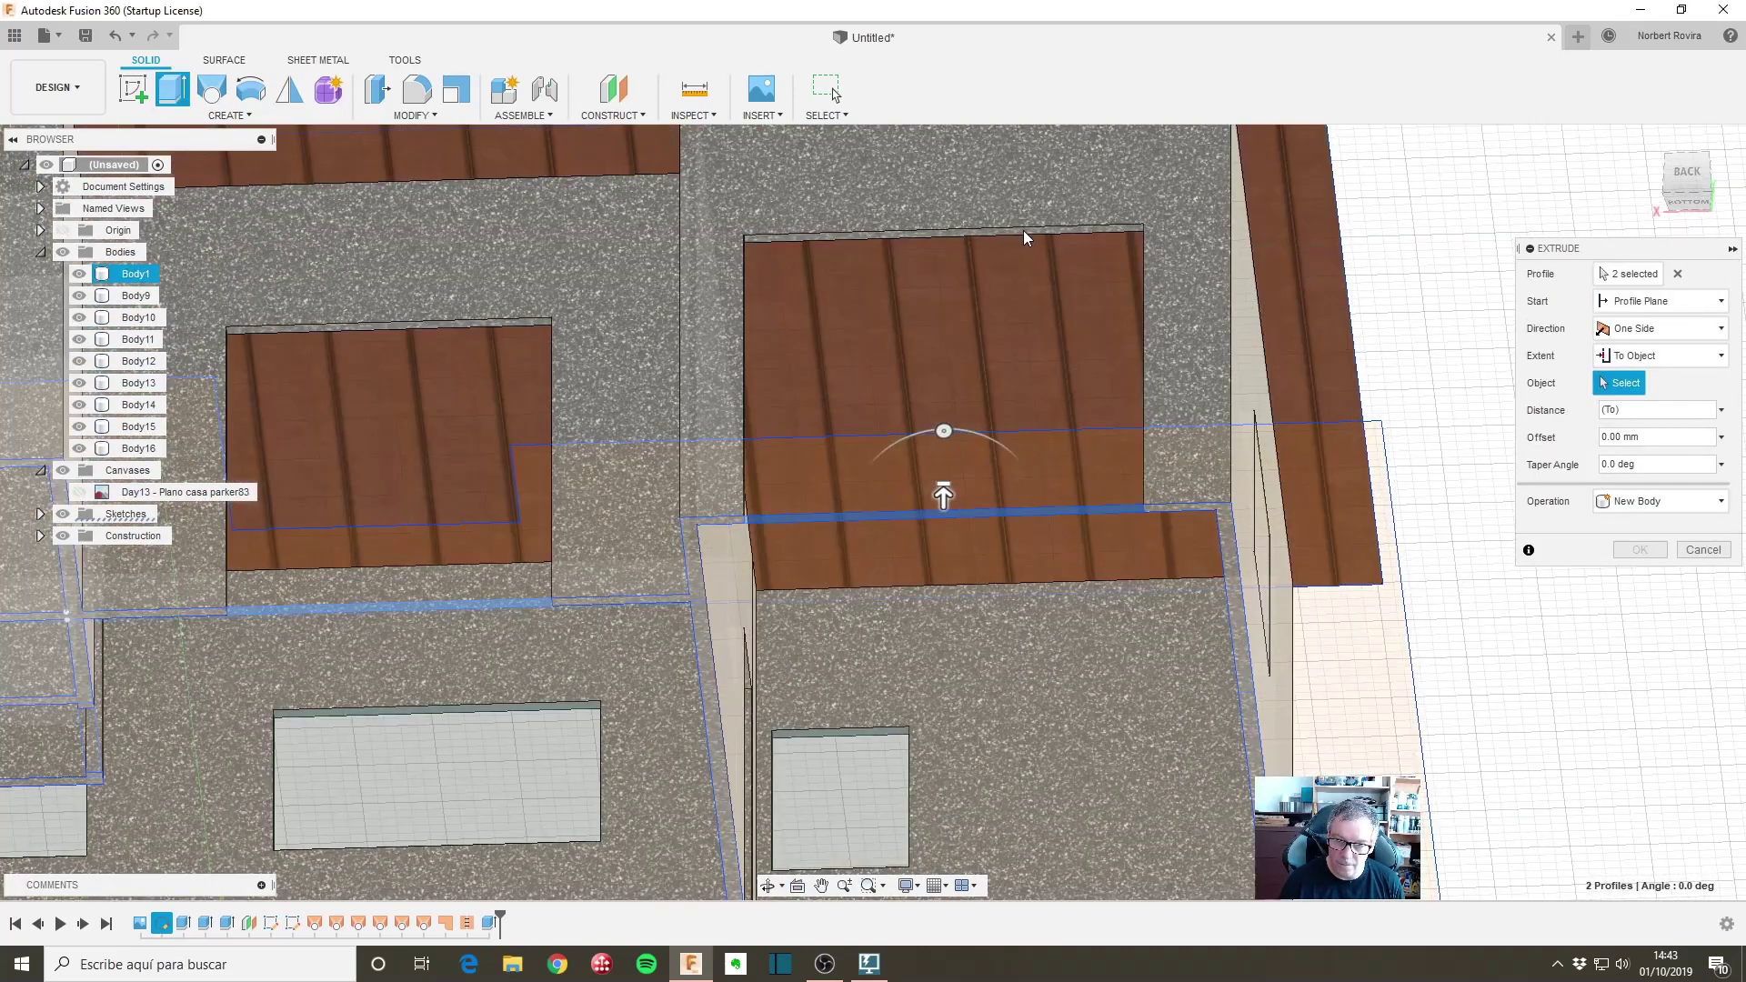
{"action": "left_click", "coordinate": [1023, 231]}
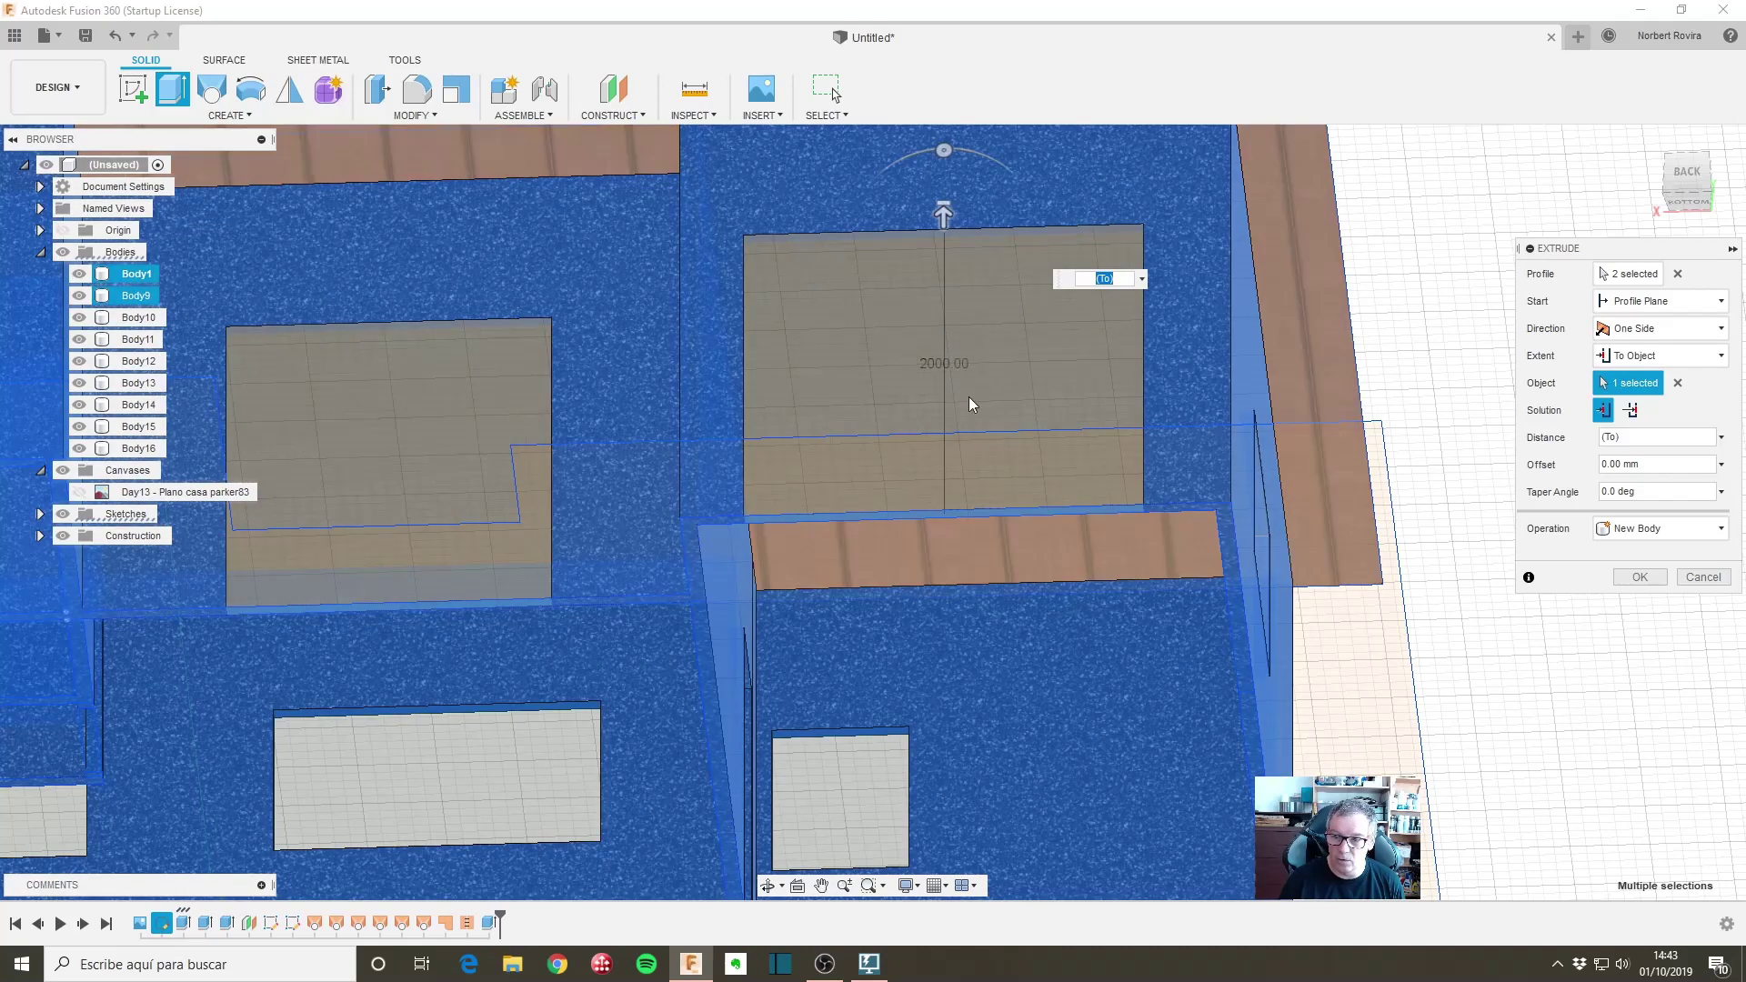
{"action": "middle_click_drag", "start_coordinate": [923, 460], "coordinate": [931, 518], "text": "shift"}
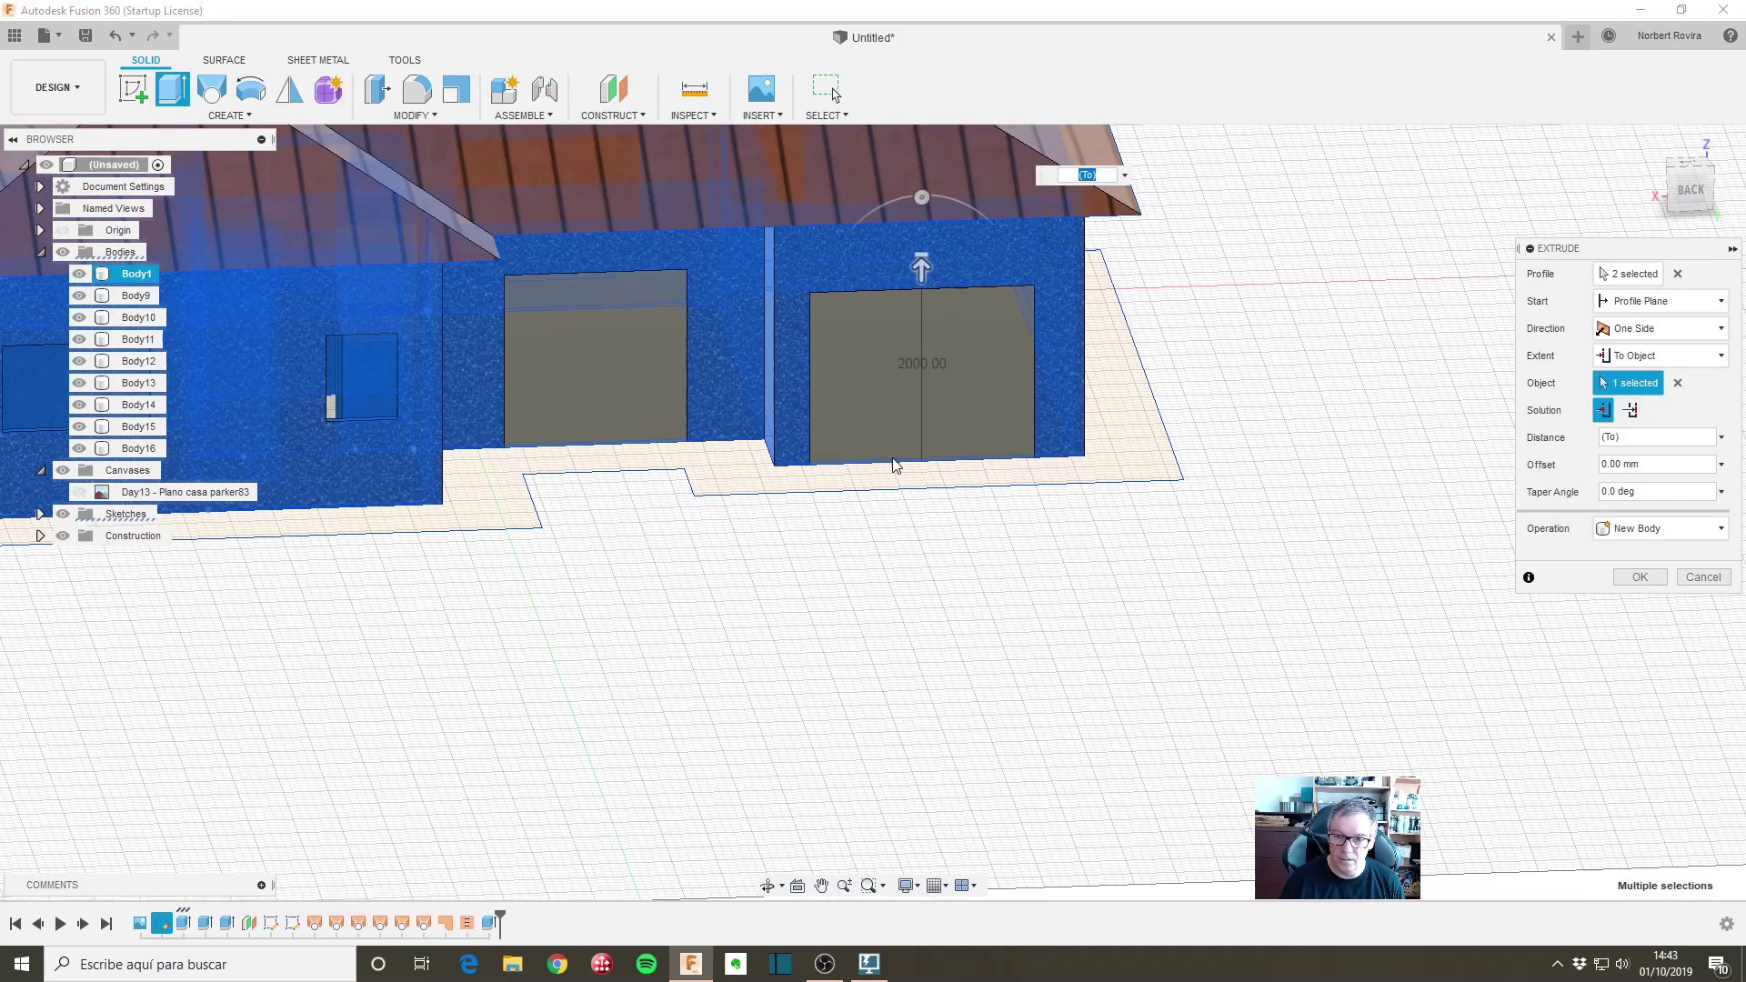
{"action": "middle_click_drag", "start_coordinate": [853, 474], "coordinate": [929, 596]}
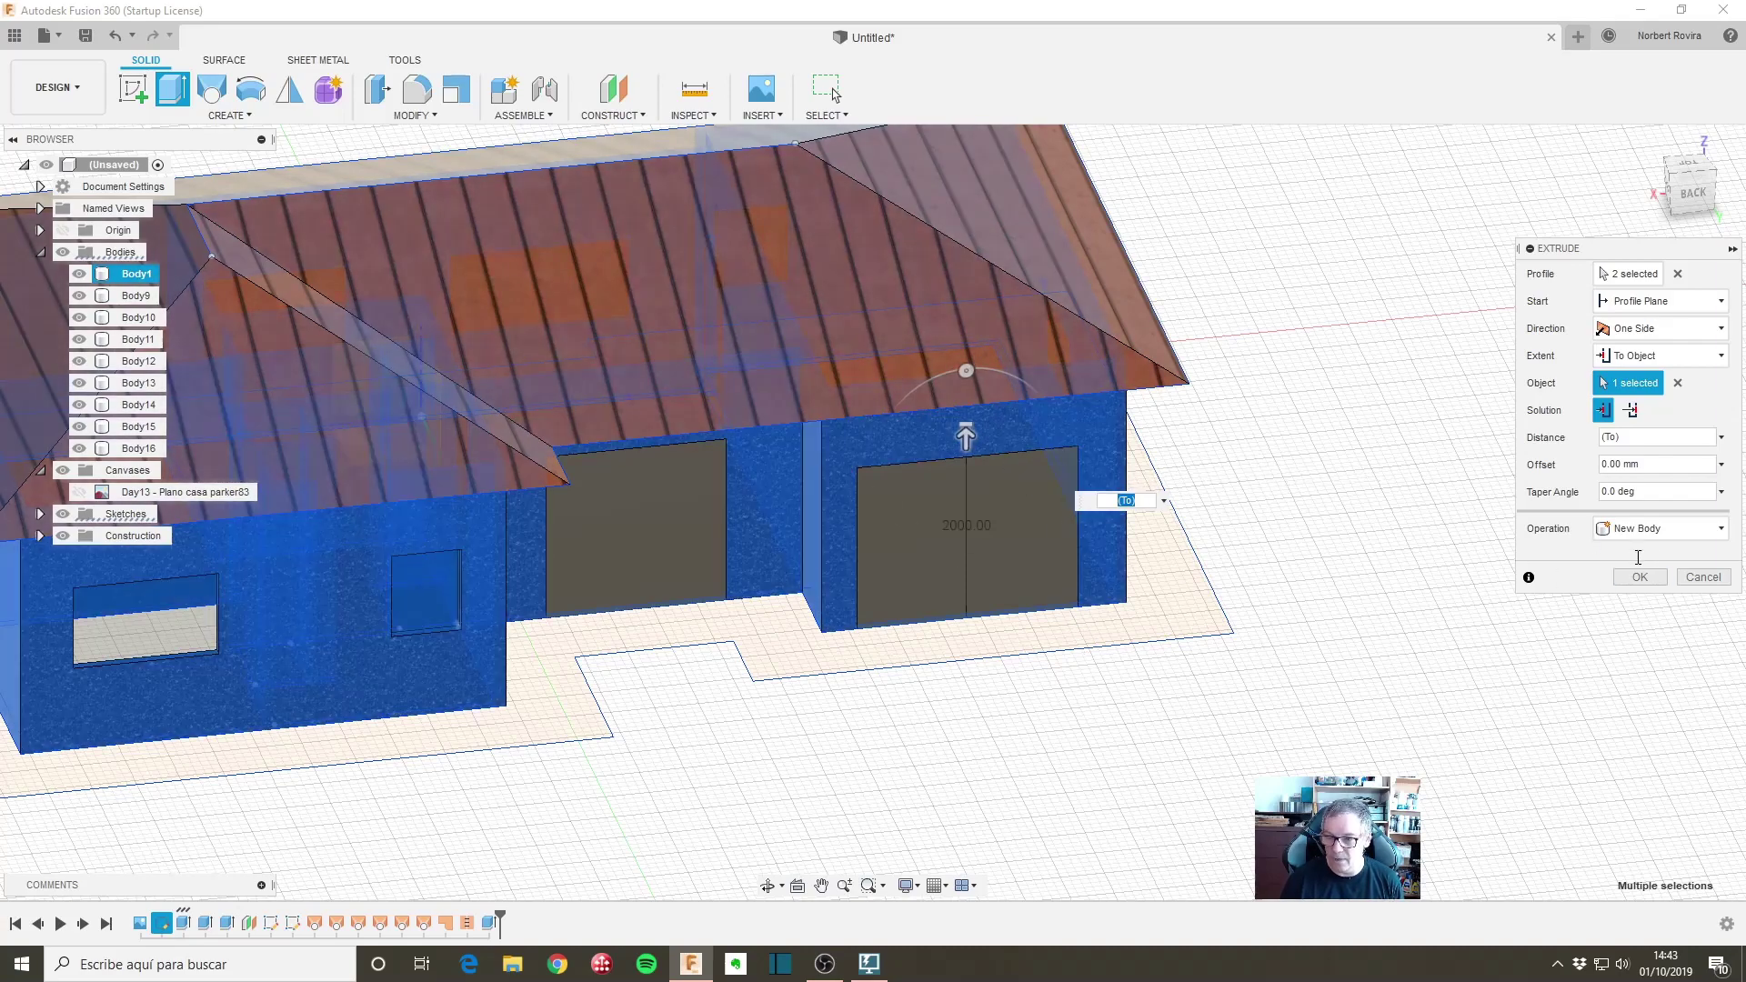
{"action": "left_click", "coordinate": [1652, 580]}
{"action": "mouse_move", "coordinate": [814, 726]}
{"action": "middle_mouse_down", "text": "shift"}
{"action": "mouse_move", "coordinate": [1154, 686]}
{"action": "mouse_move", "coordinate": [1136, 440]}
{"action": "middle_mouse_up", "text": "shift"}
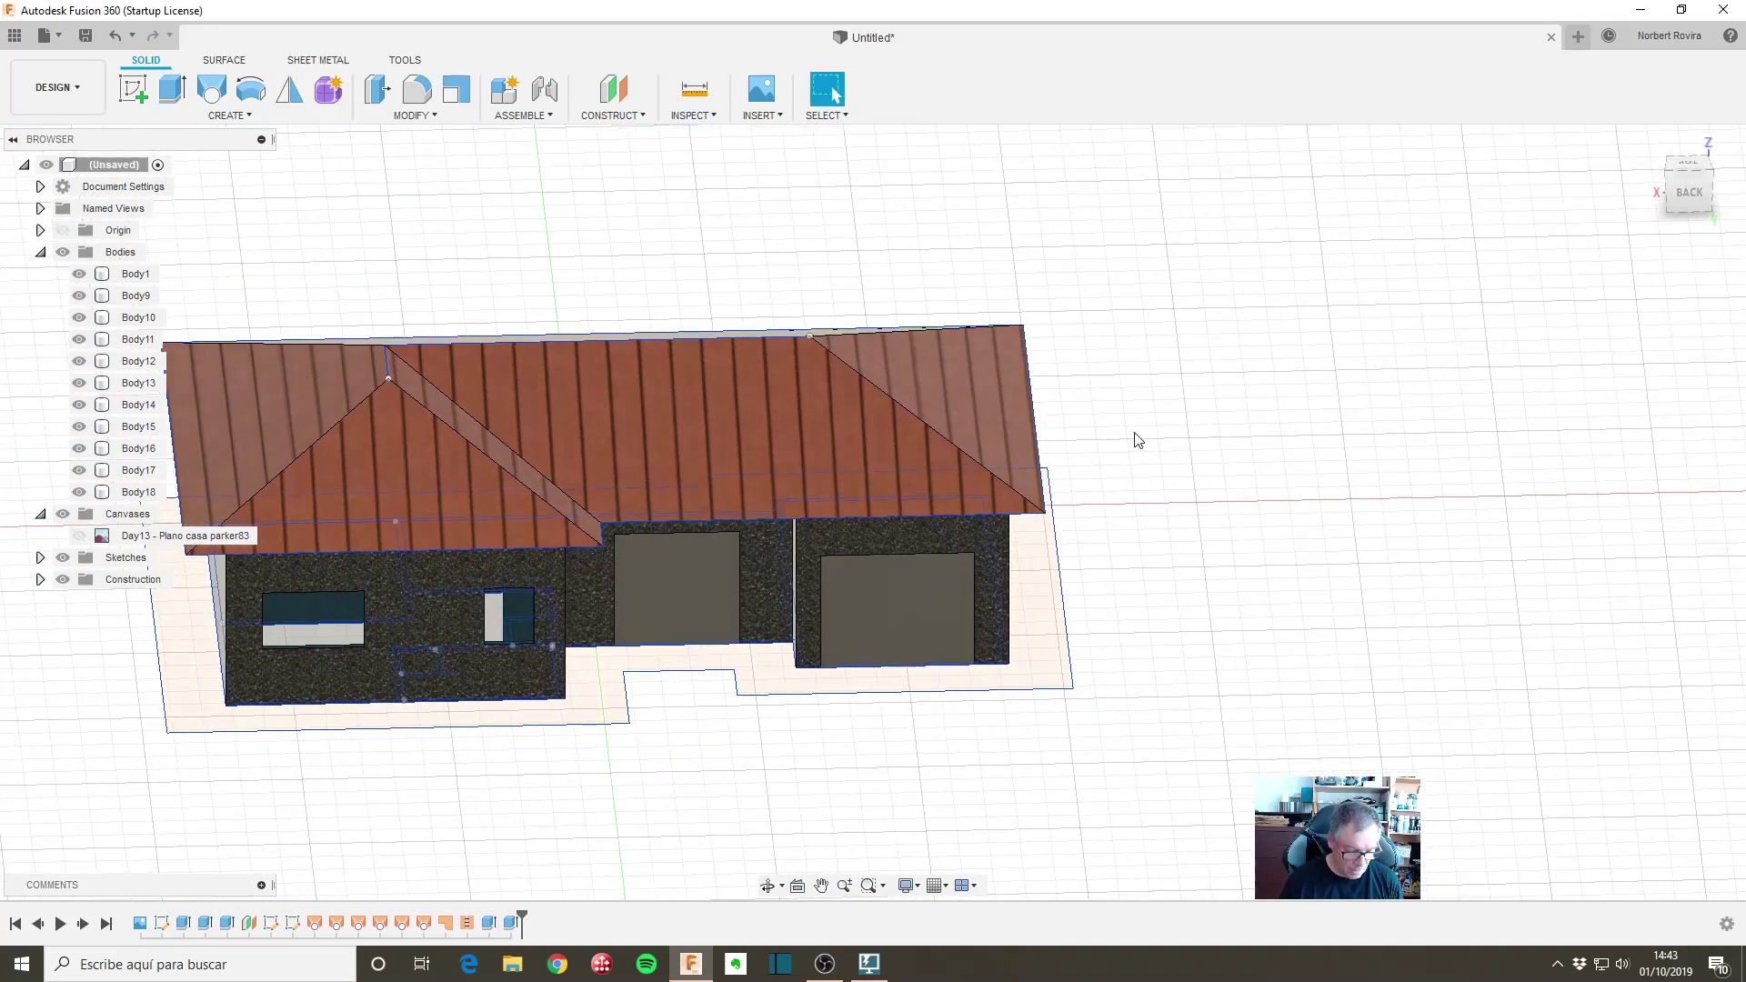
Step: Apply 3D Pine - Semigloss wood to the right and left garage doors
{"action": "key", "text": "a"}
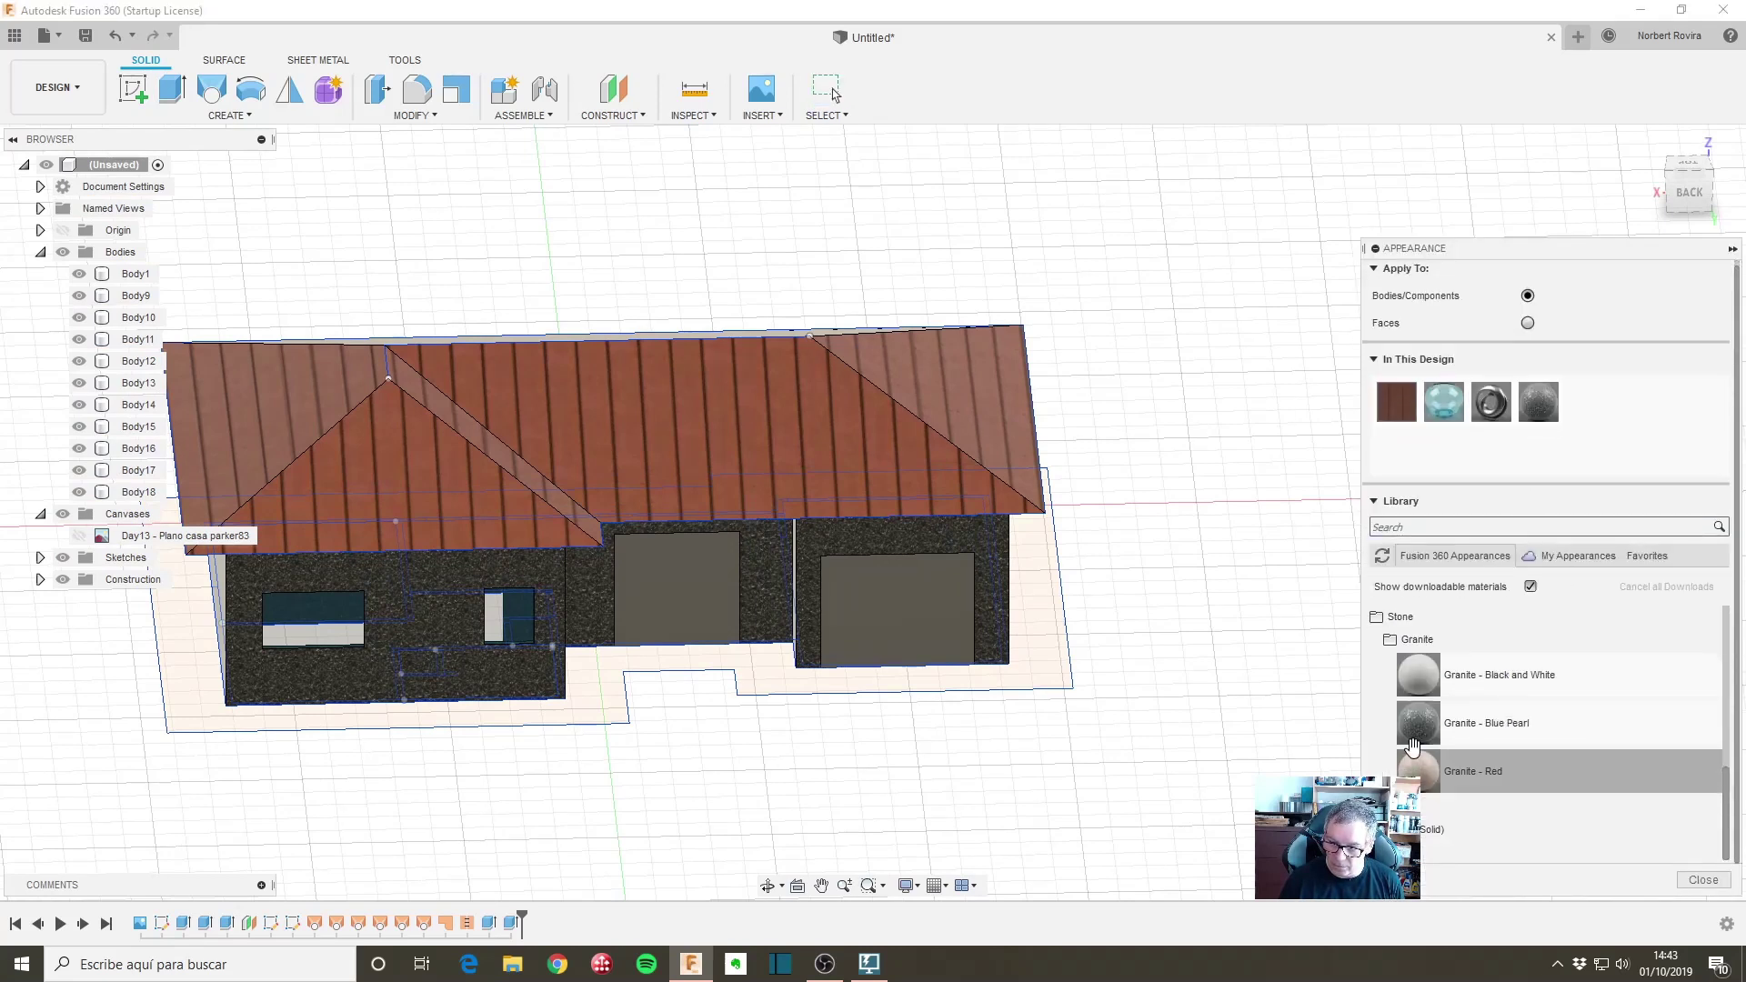
{"action": "scroll", "coordinate": [1500, 755], "scroll_direction": "up", "scroll_amount": 2}
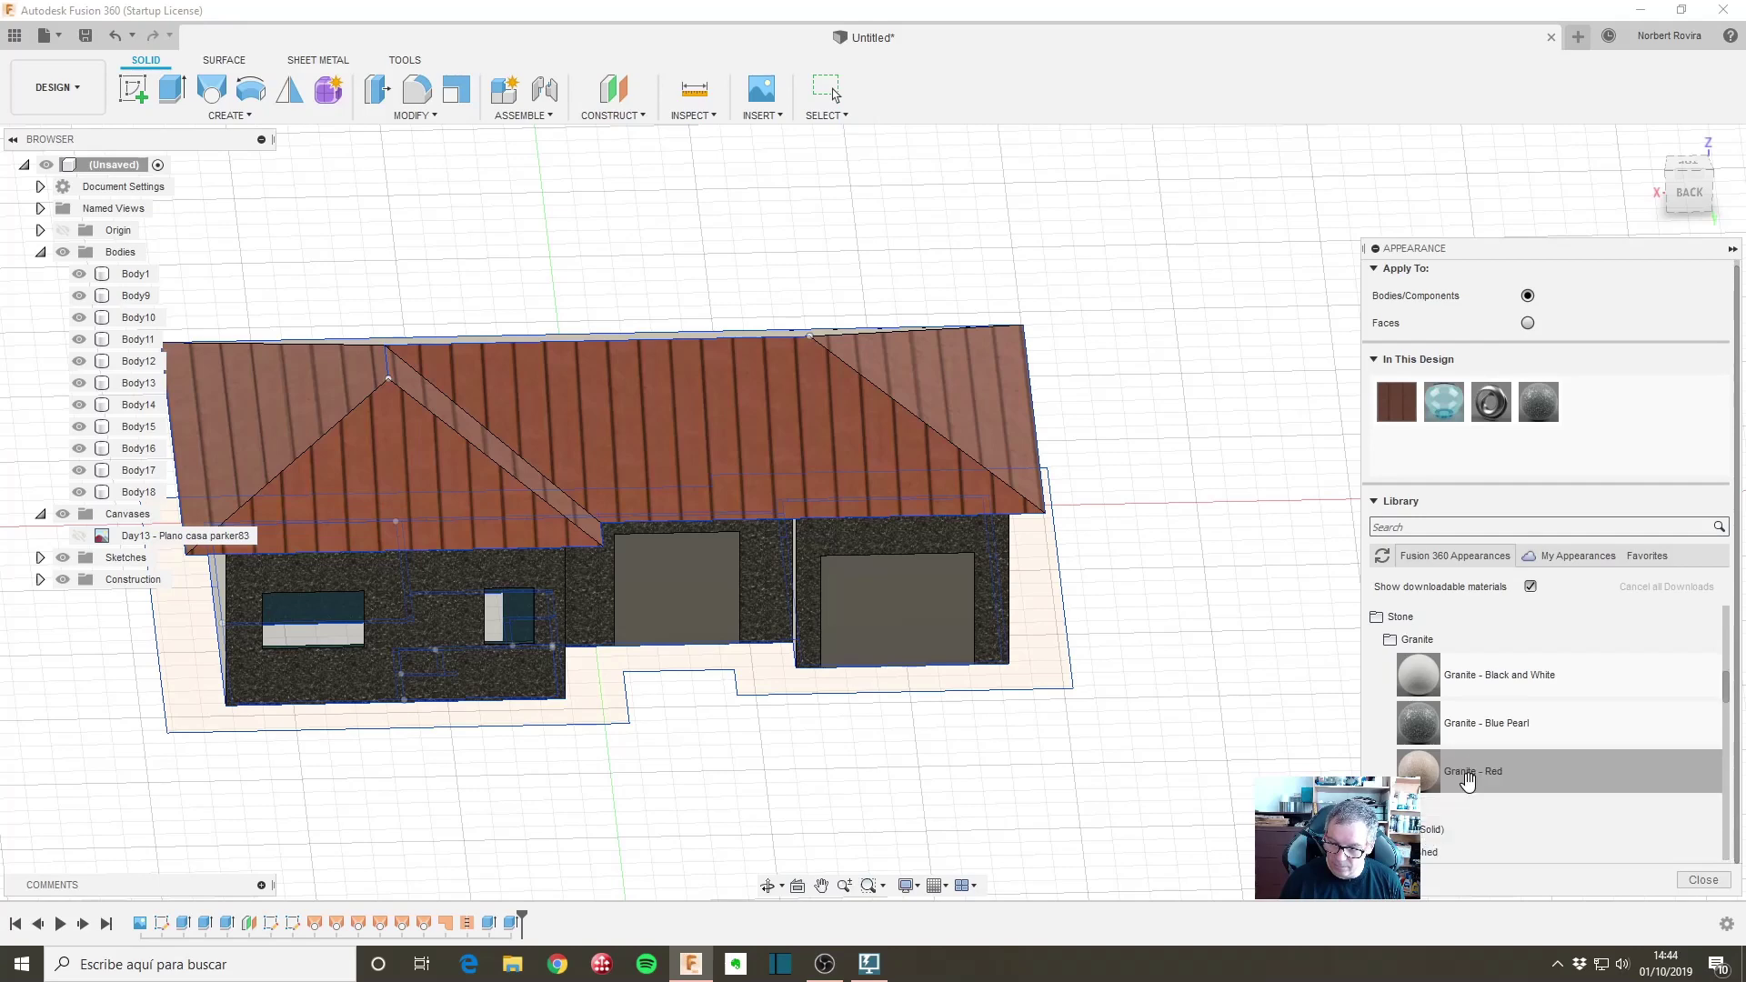
{"action": "scroll", "coordinate": [1496, 746], "scroll_direction": "down", "scroll_amount": 5}
{"action": "scroll", "coordinate": [1496, 746], "scroll_direction": "up", "scroll_amount": 1}
{"action": "scroll", "coordinate": [1489, 736], "scroll_direction": "up", "scroll_amount": 1}
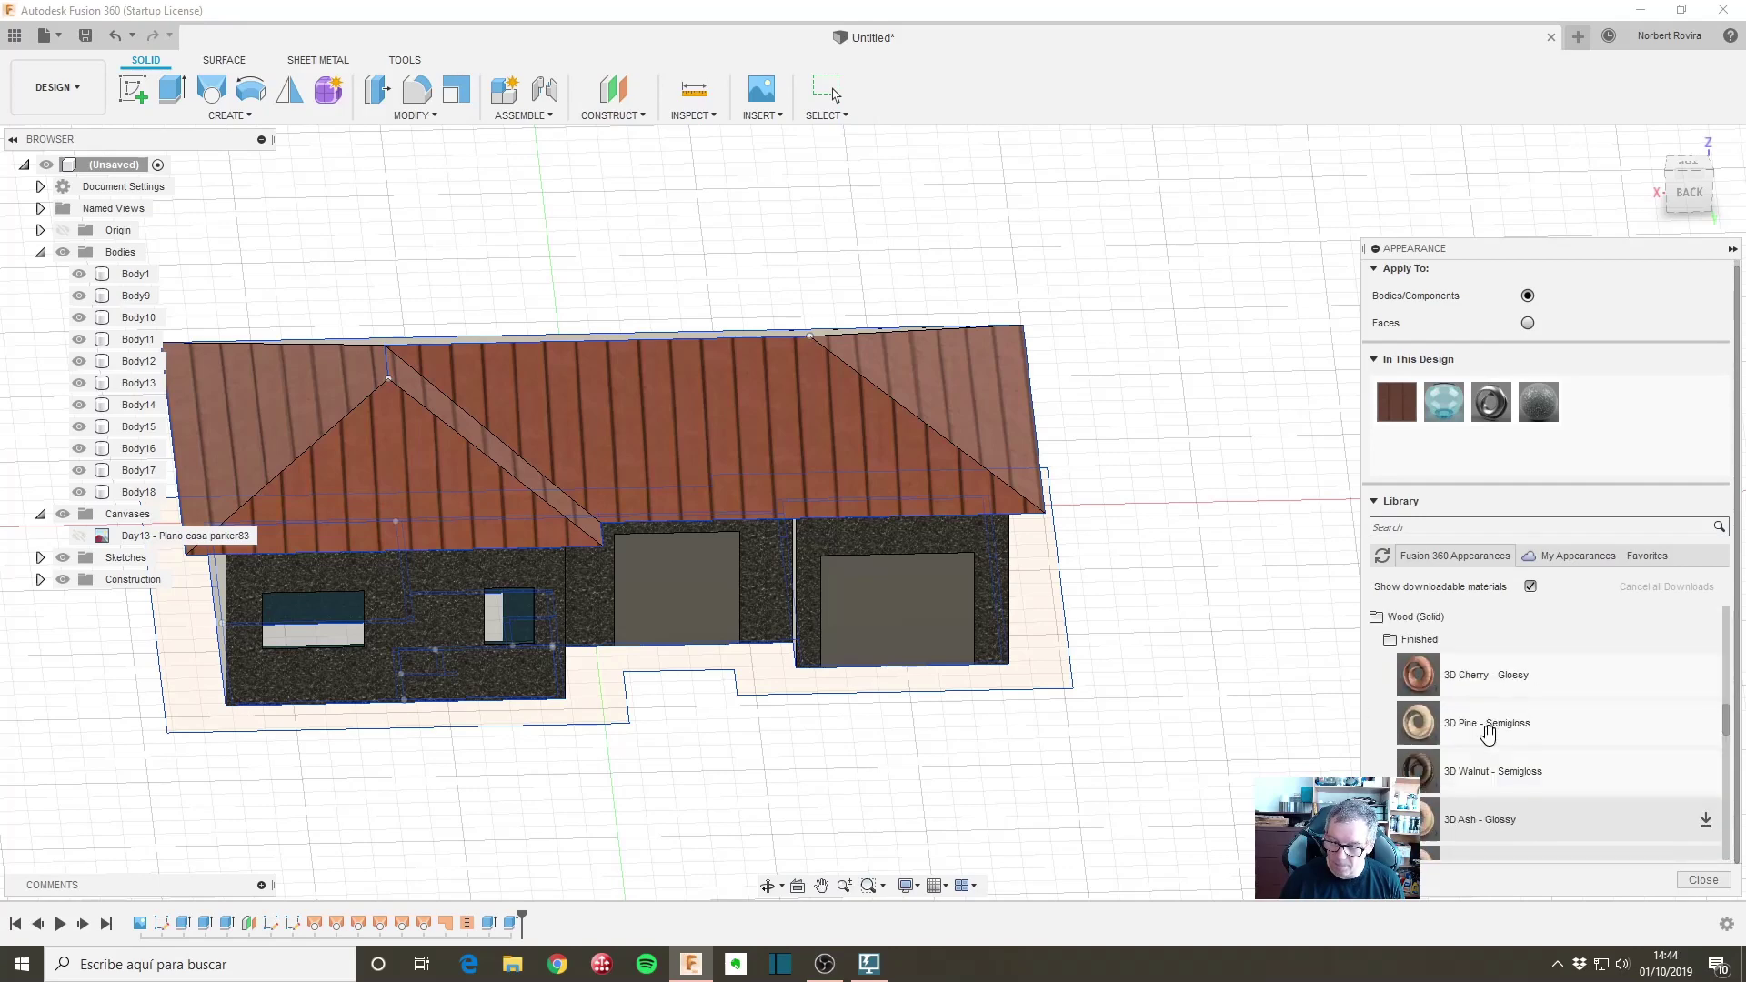
{"action": "left_click", "coordinate": [1497, 718]}
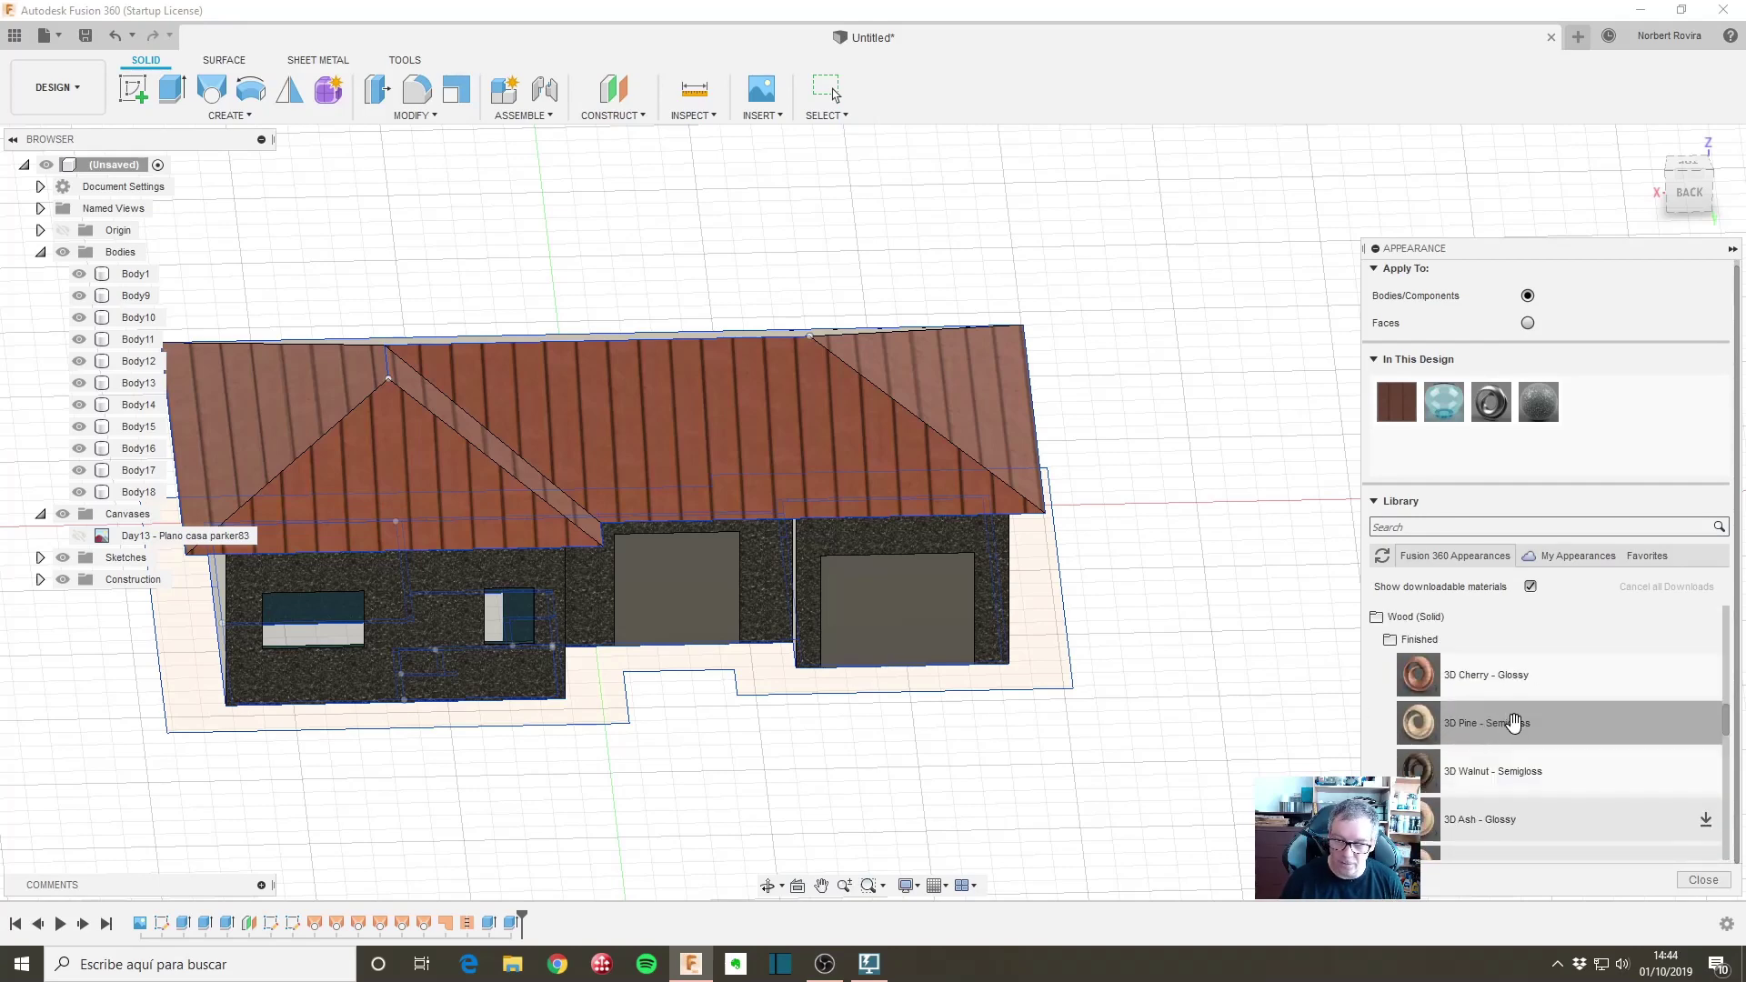
{"action": "left_click_drag", "start_coordinate": [1513, 723], "coordinate": [924, 620]}
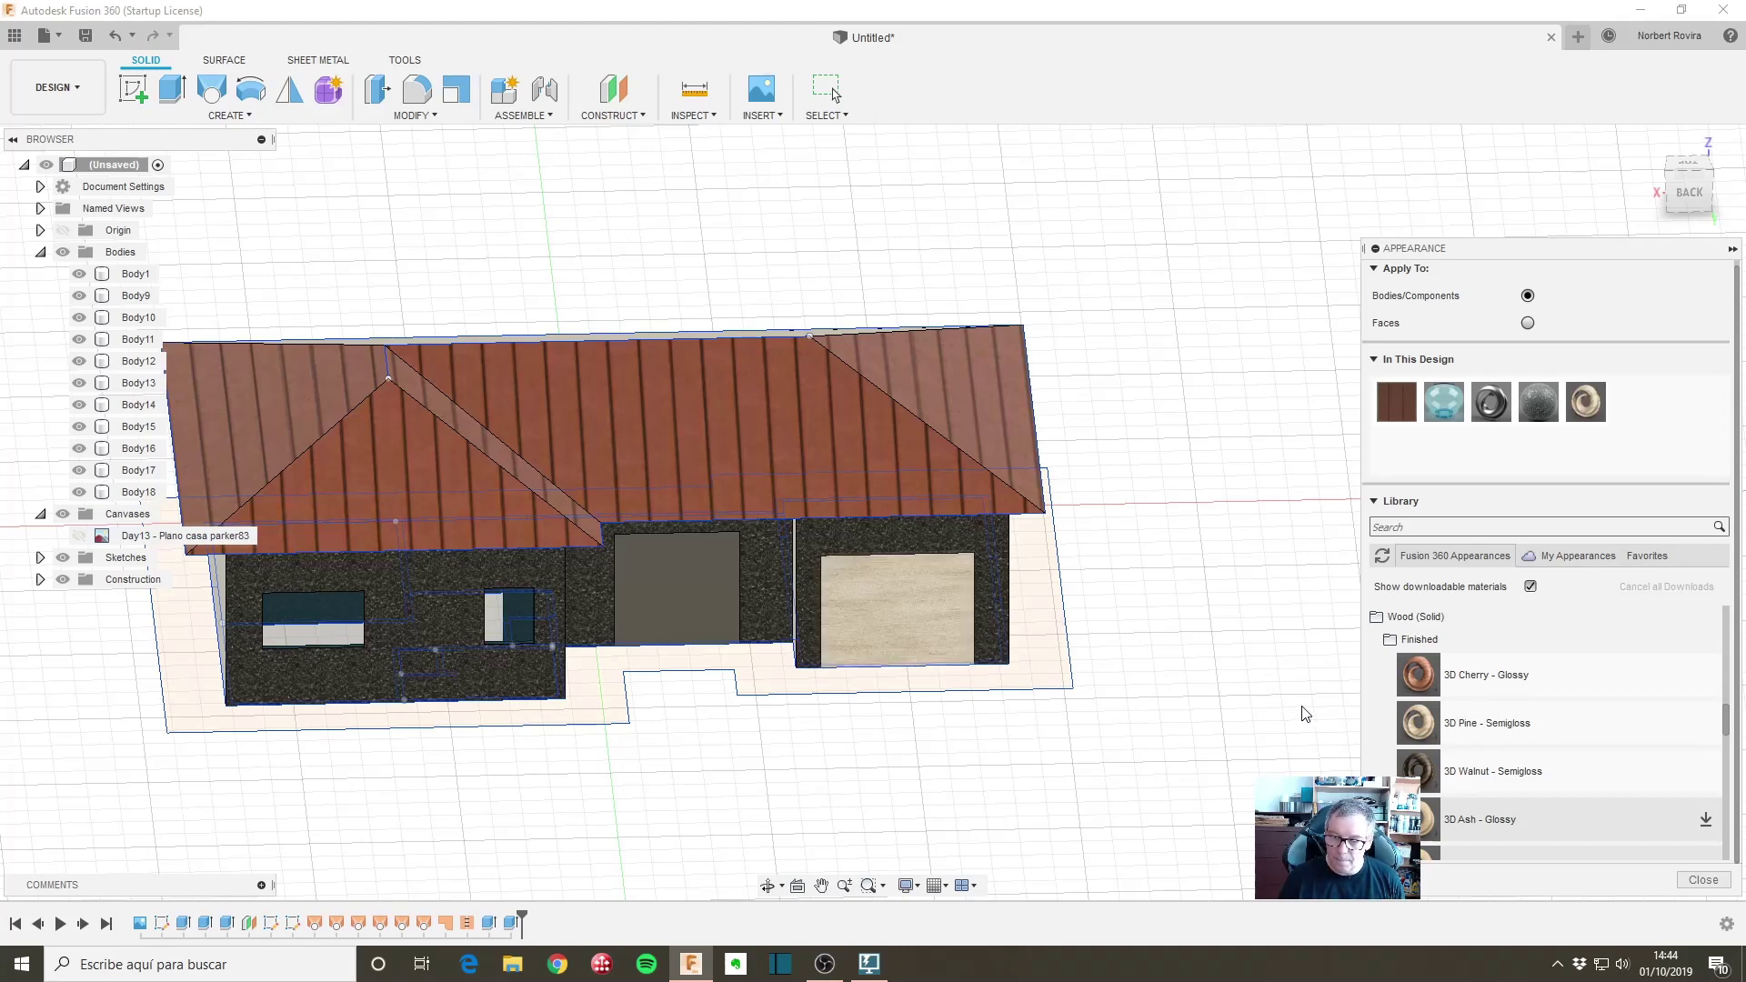
{"action": "left_click_drag", "start_coordinate": [1498, 741], "coordinate": [701, 600]}
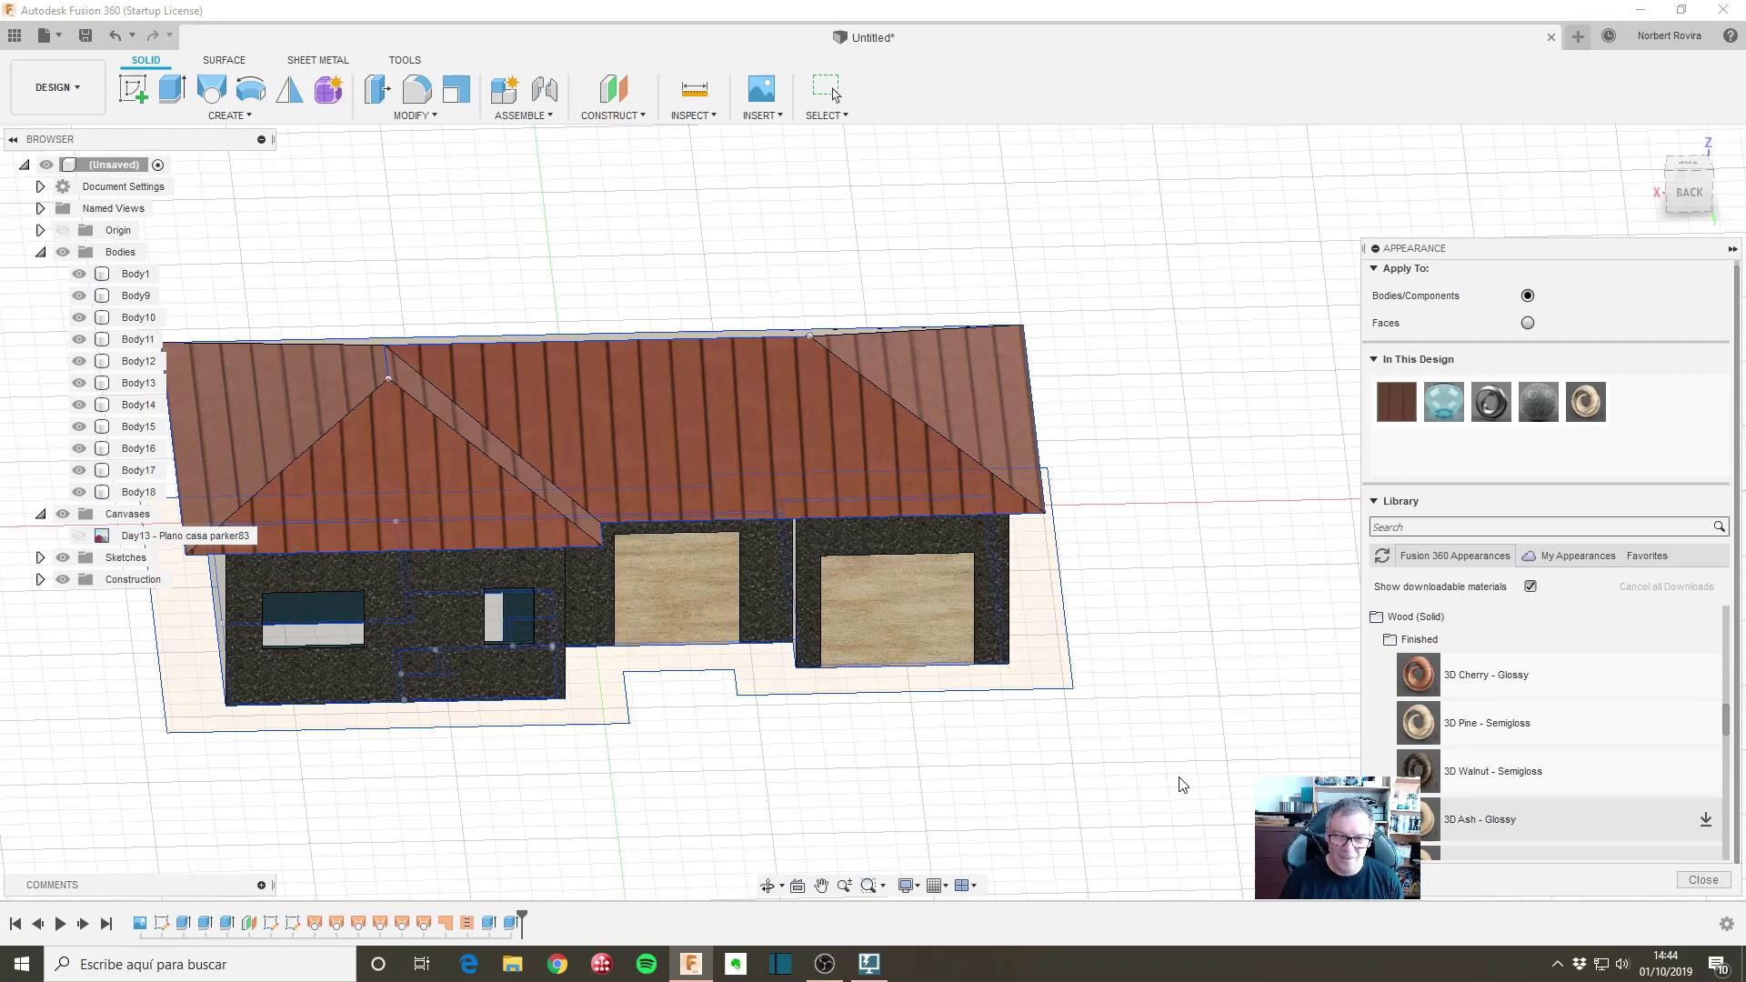
{"action": "middle_click_drag", "start_coordinate": [1091, 727], "coordinate": [1088, 722], "text": "shift"}
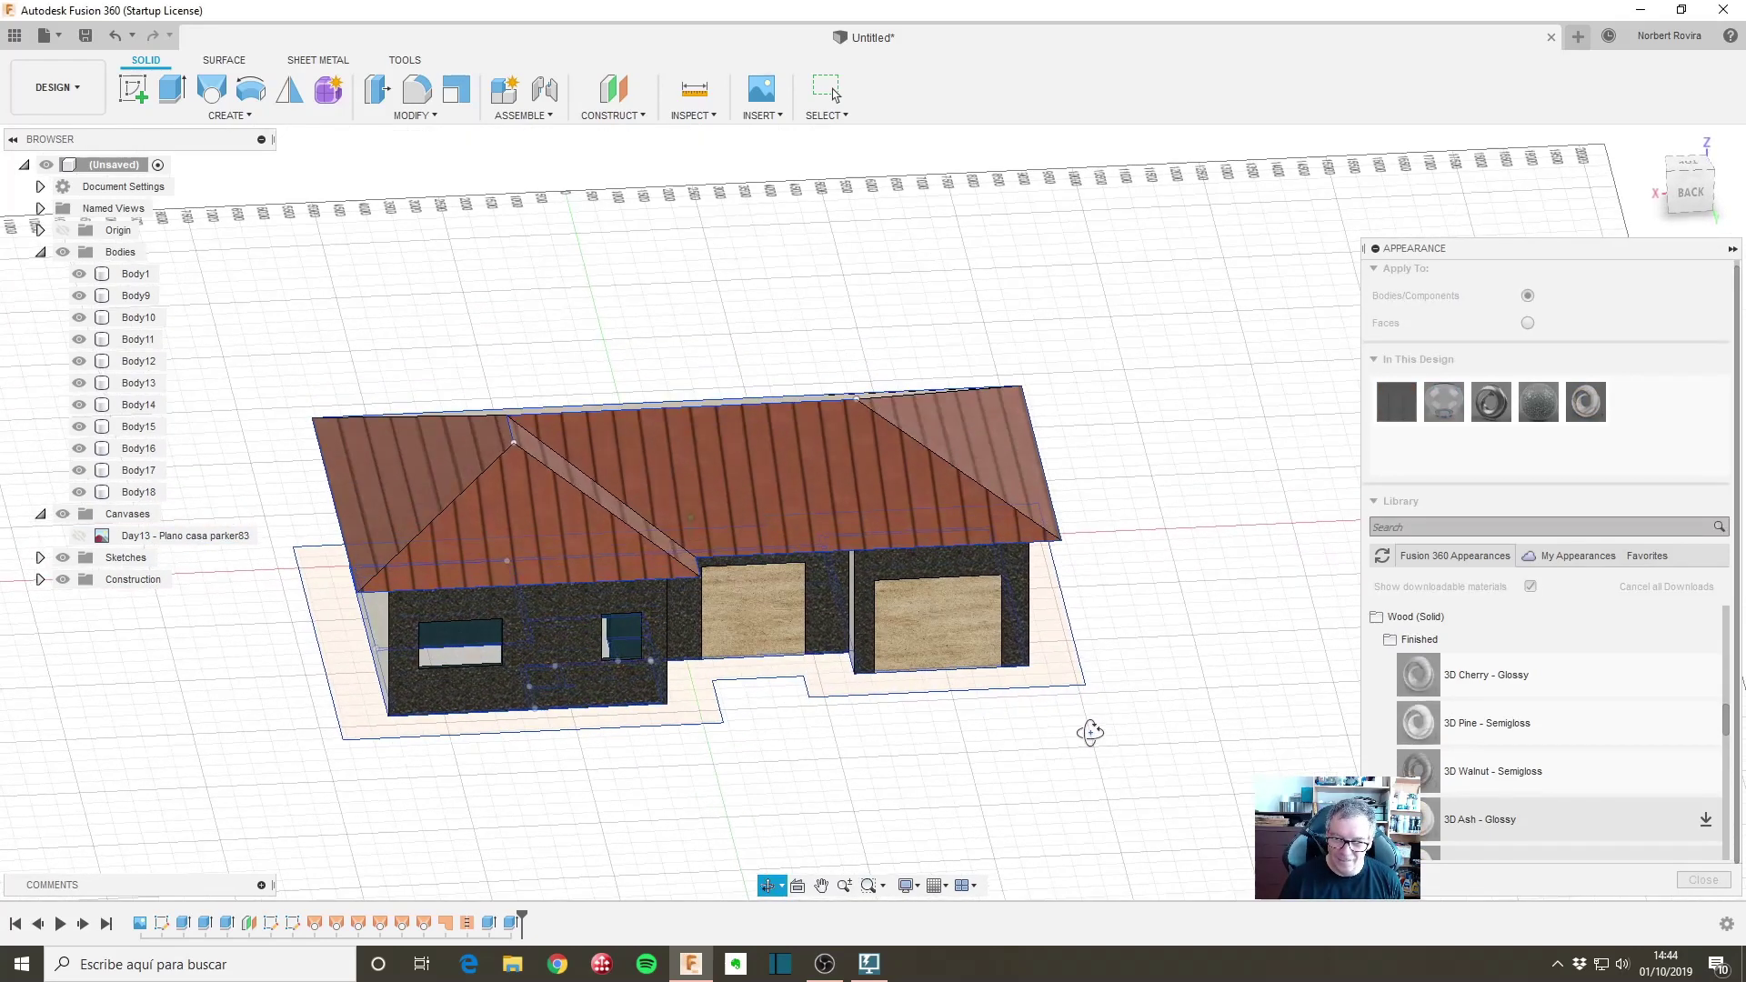
Step: Browse the Other, Ground Plane and Gemstone material categories, then close the library
{"action": "scroll", "coordinate": [1514, 726], "scroll_direction": "down", "scroll_amount": 3}
{"action": "scroll", "coordinate": [1514, 726], "scroll_direction": "down", "scroll_amount": 3}
{"action": "scroll", "coordinate": [1514, 726], "scroll_direction": "down", "scroll_amount": 3}
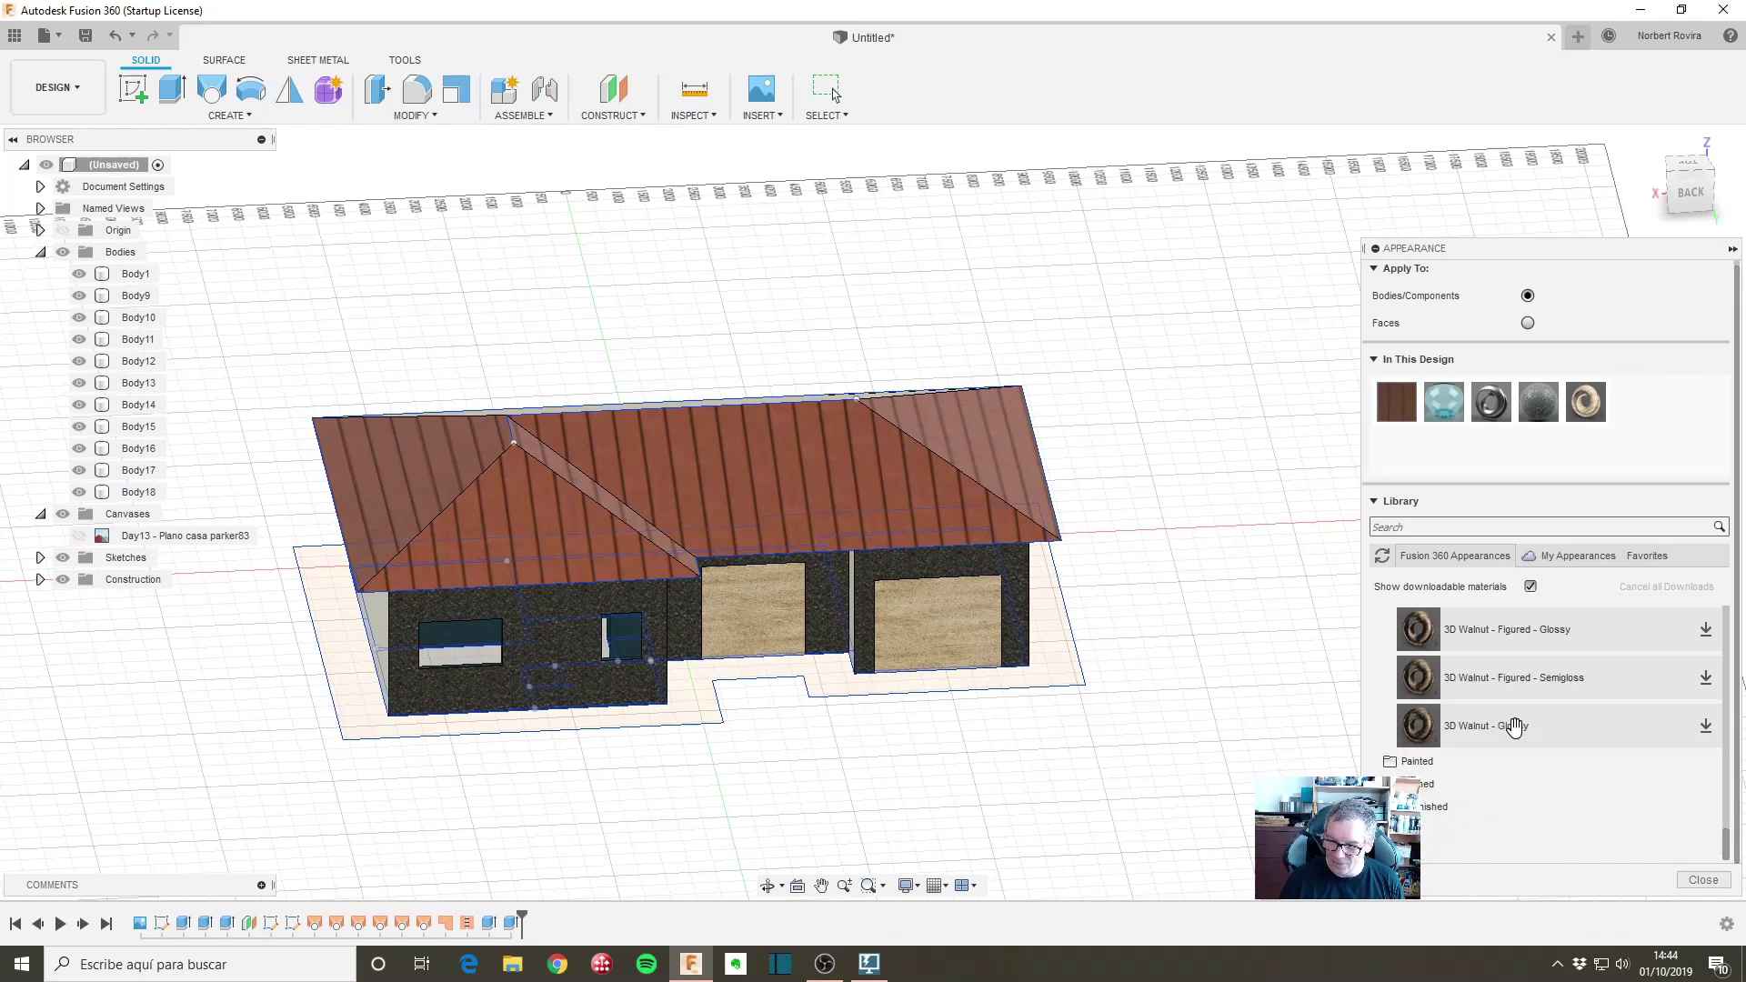
{"action": "scroll", "coordinate": [1459, 796], "scroll_direction": "up", "scroll_amount": 3}
{"action": "scroll", "coordinate": [1458, 793], "scroll_direction": "up", "scroll_amount": 3}
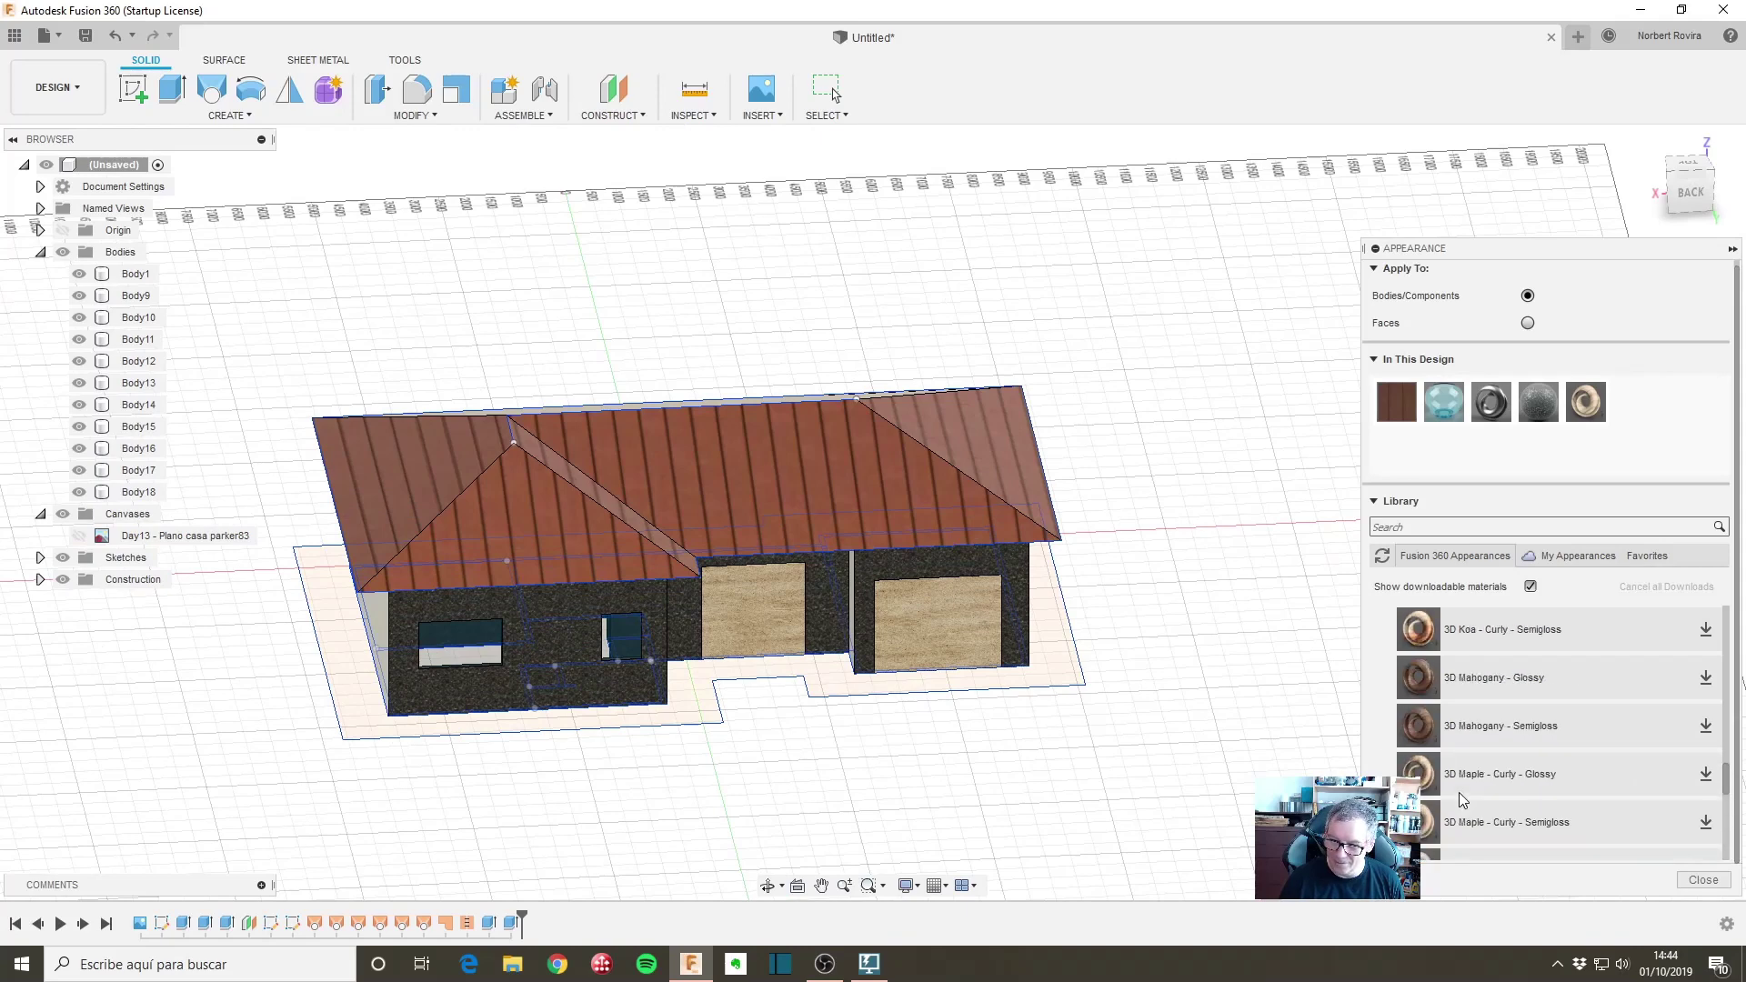
{"action": "scroll", "coordinate": [1458, 793], "scroll_direction": "up", "scroll_amount": 3}
{"action": "scroll", "coordinate": [1441, 704], "scroll_direction": "up", "scroll_amount": 2}
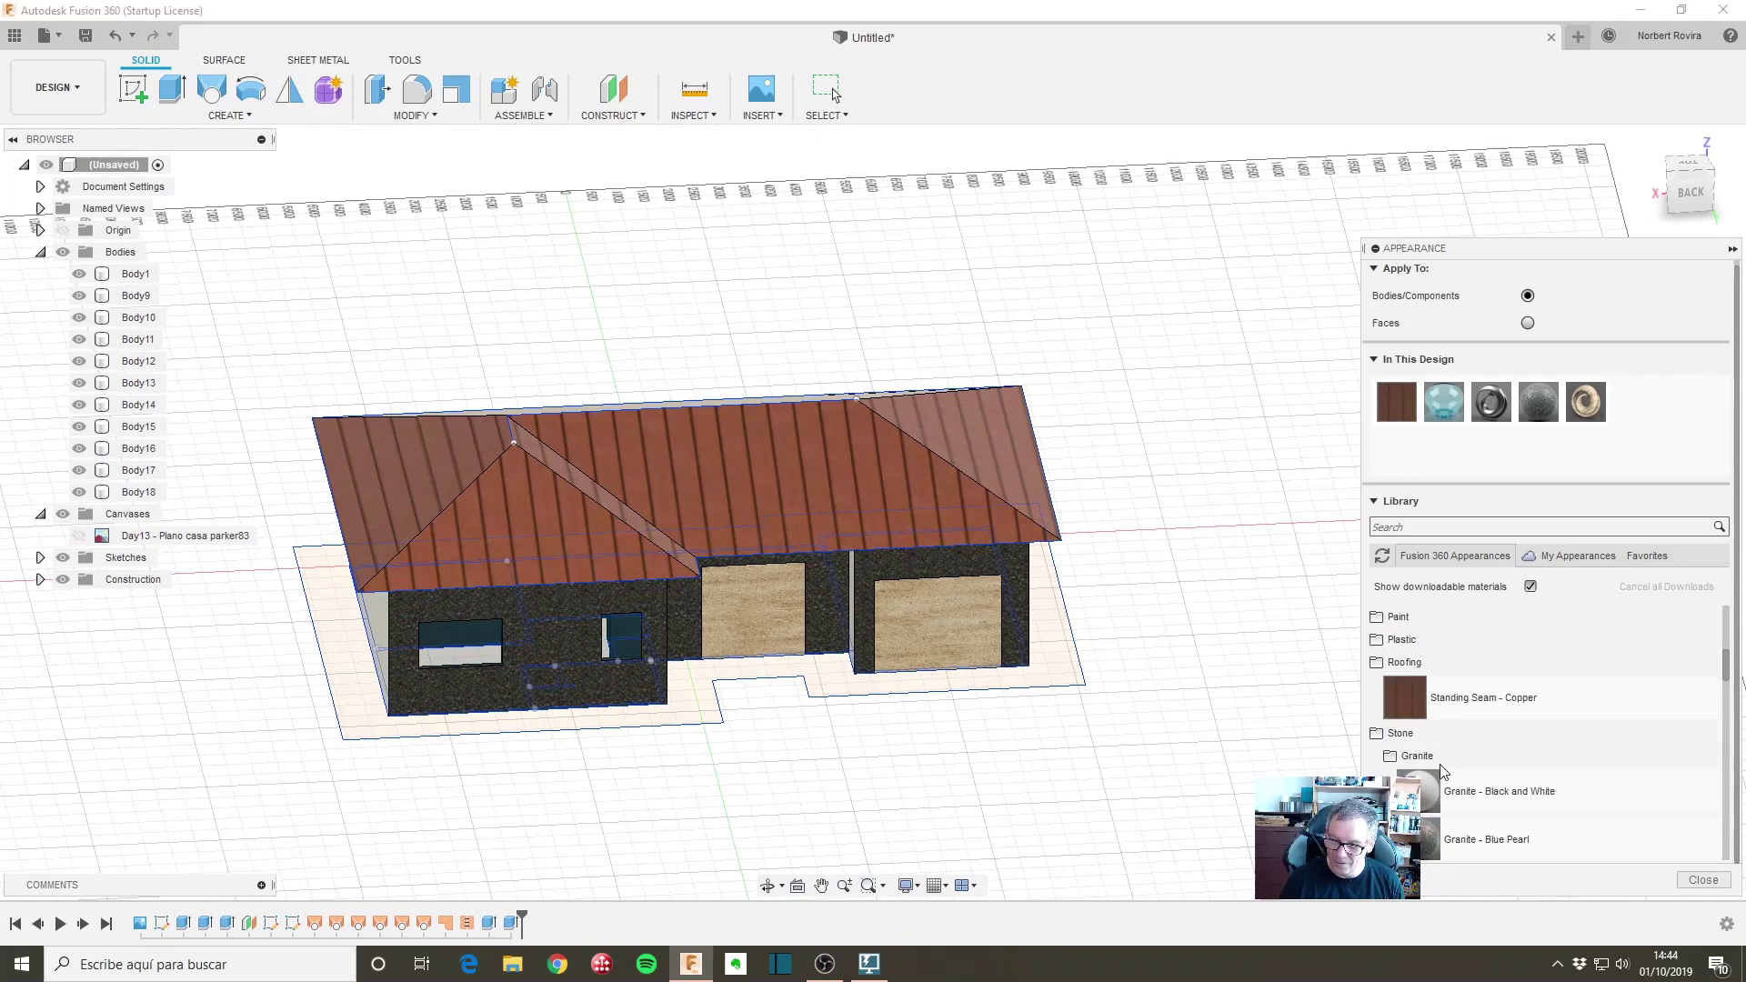
{"action": "scroll", "coordinate": [1447, 718], "scroll_direction": "up", "scroll_amount": 2}
{"action": "scroll", "coordinate": [1455, 731], "scroll_direction": "up", "scroll_amount": 1}
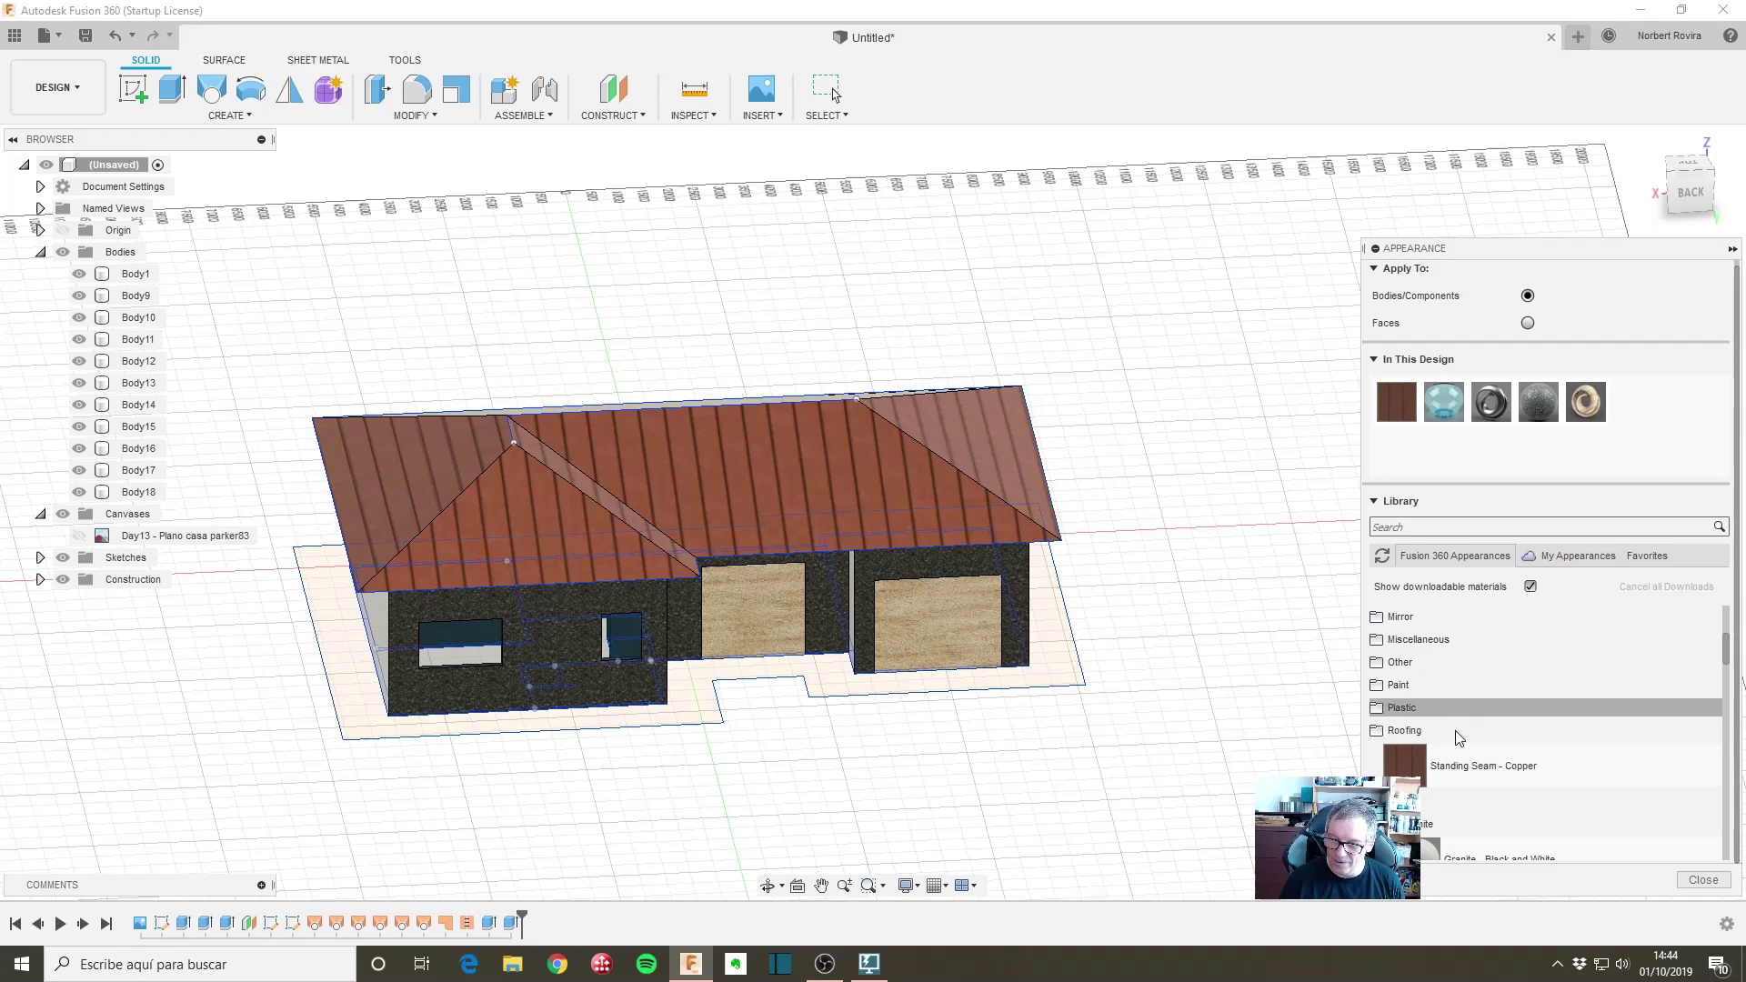
{"action": "left_click", "coordinate": [1438, 661]}
{"action": "scroll", "coordinate": [1511, 724], "scroll_direction": "down", "scroll_amount": 1}
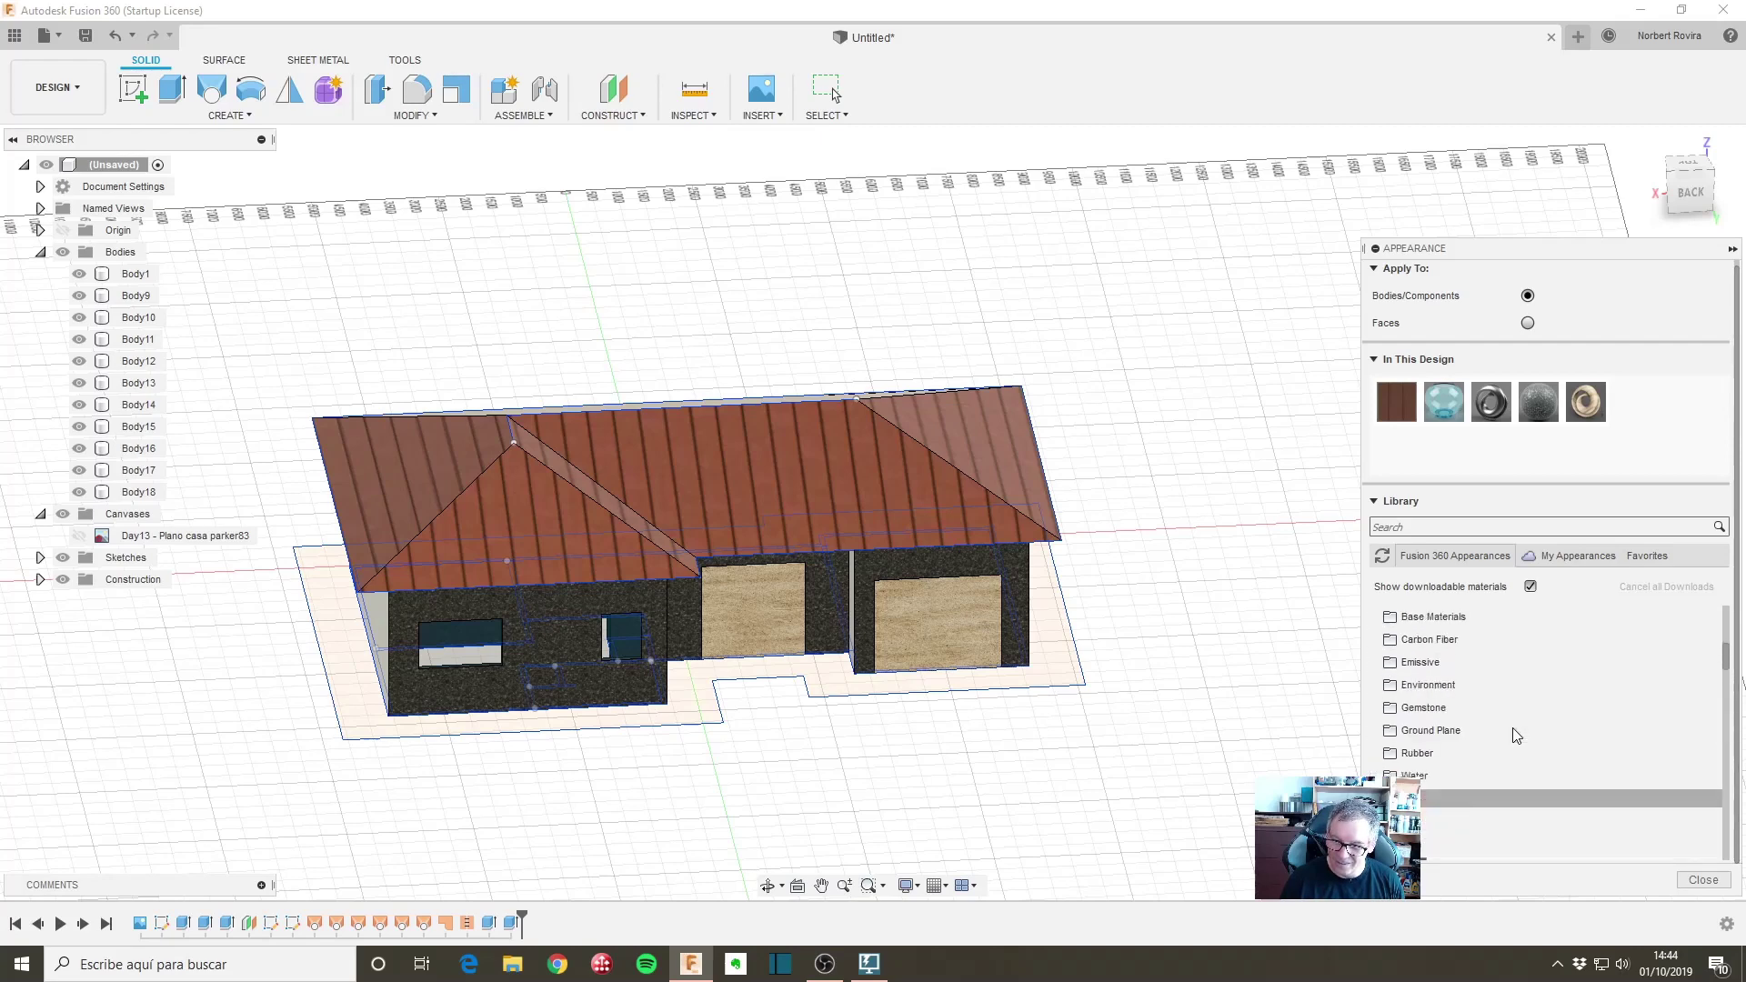
{"action": "left_click", "coordinate": [1470, 723]}
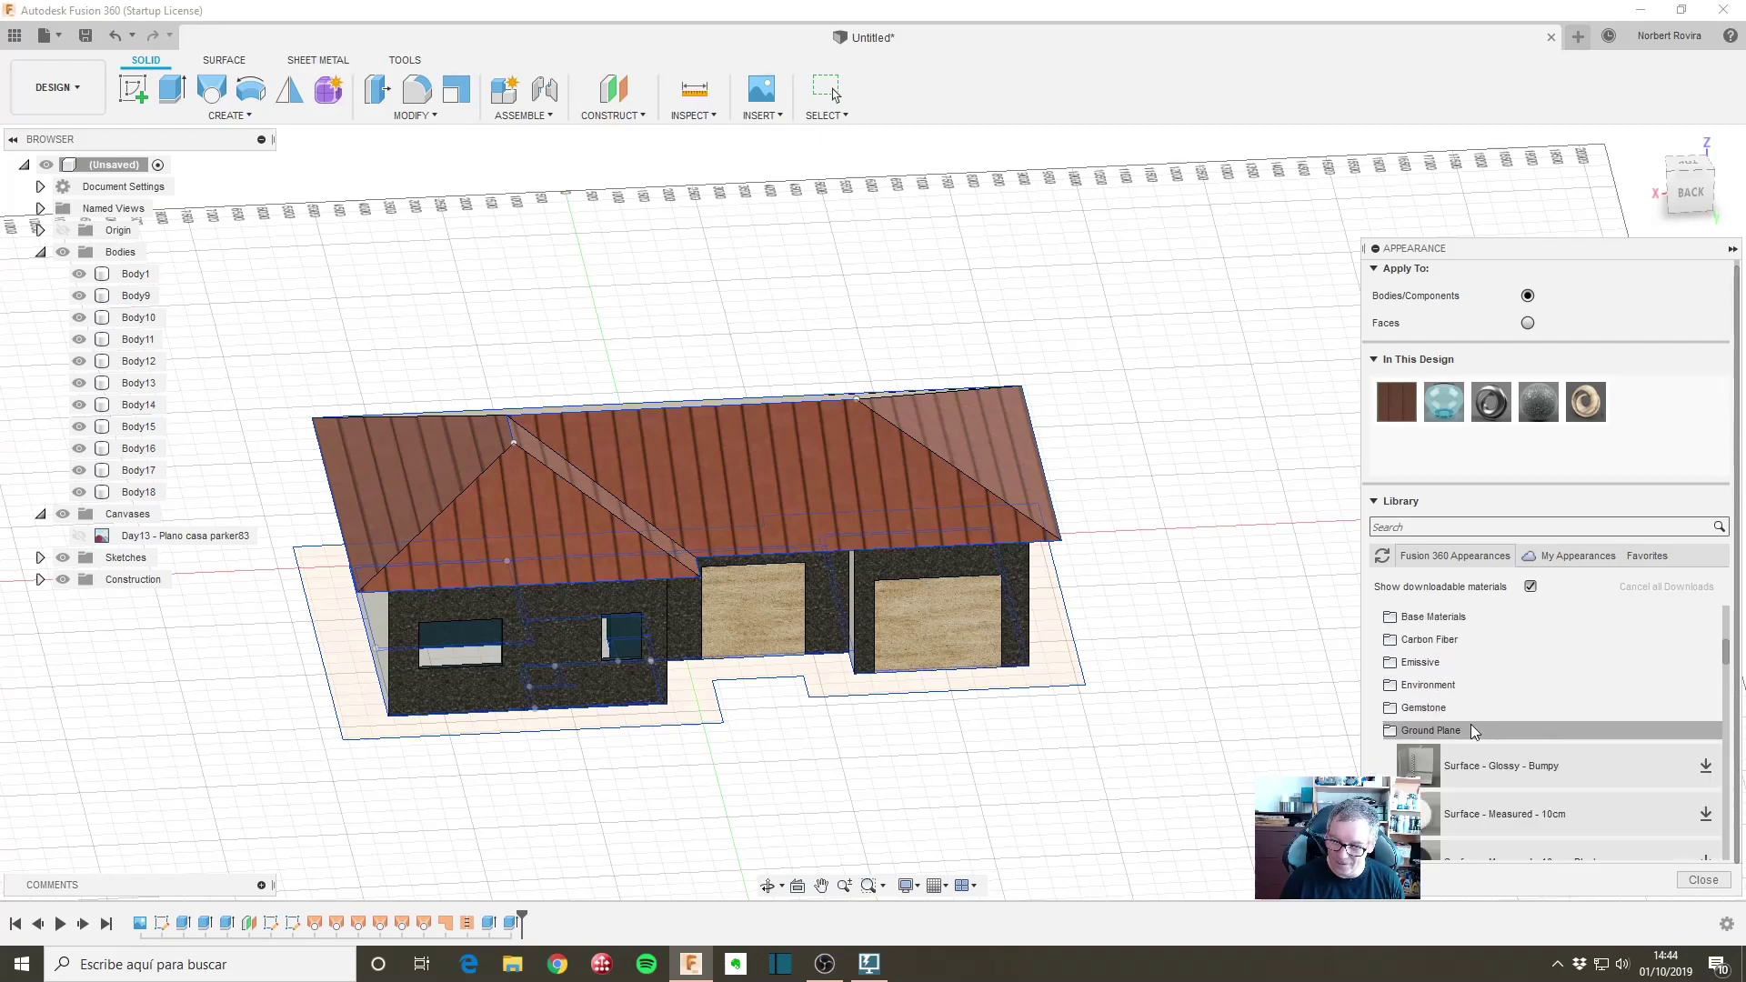
{"action": "scroll", "coordinate": [1473, 728], "scroll_direction": "down", "scroll_amount": 3}
{"action": "scroll", "coordinate": [1473, 730], "scroll_direction": "down", "scroll_amount": 3}
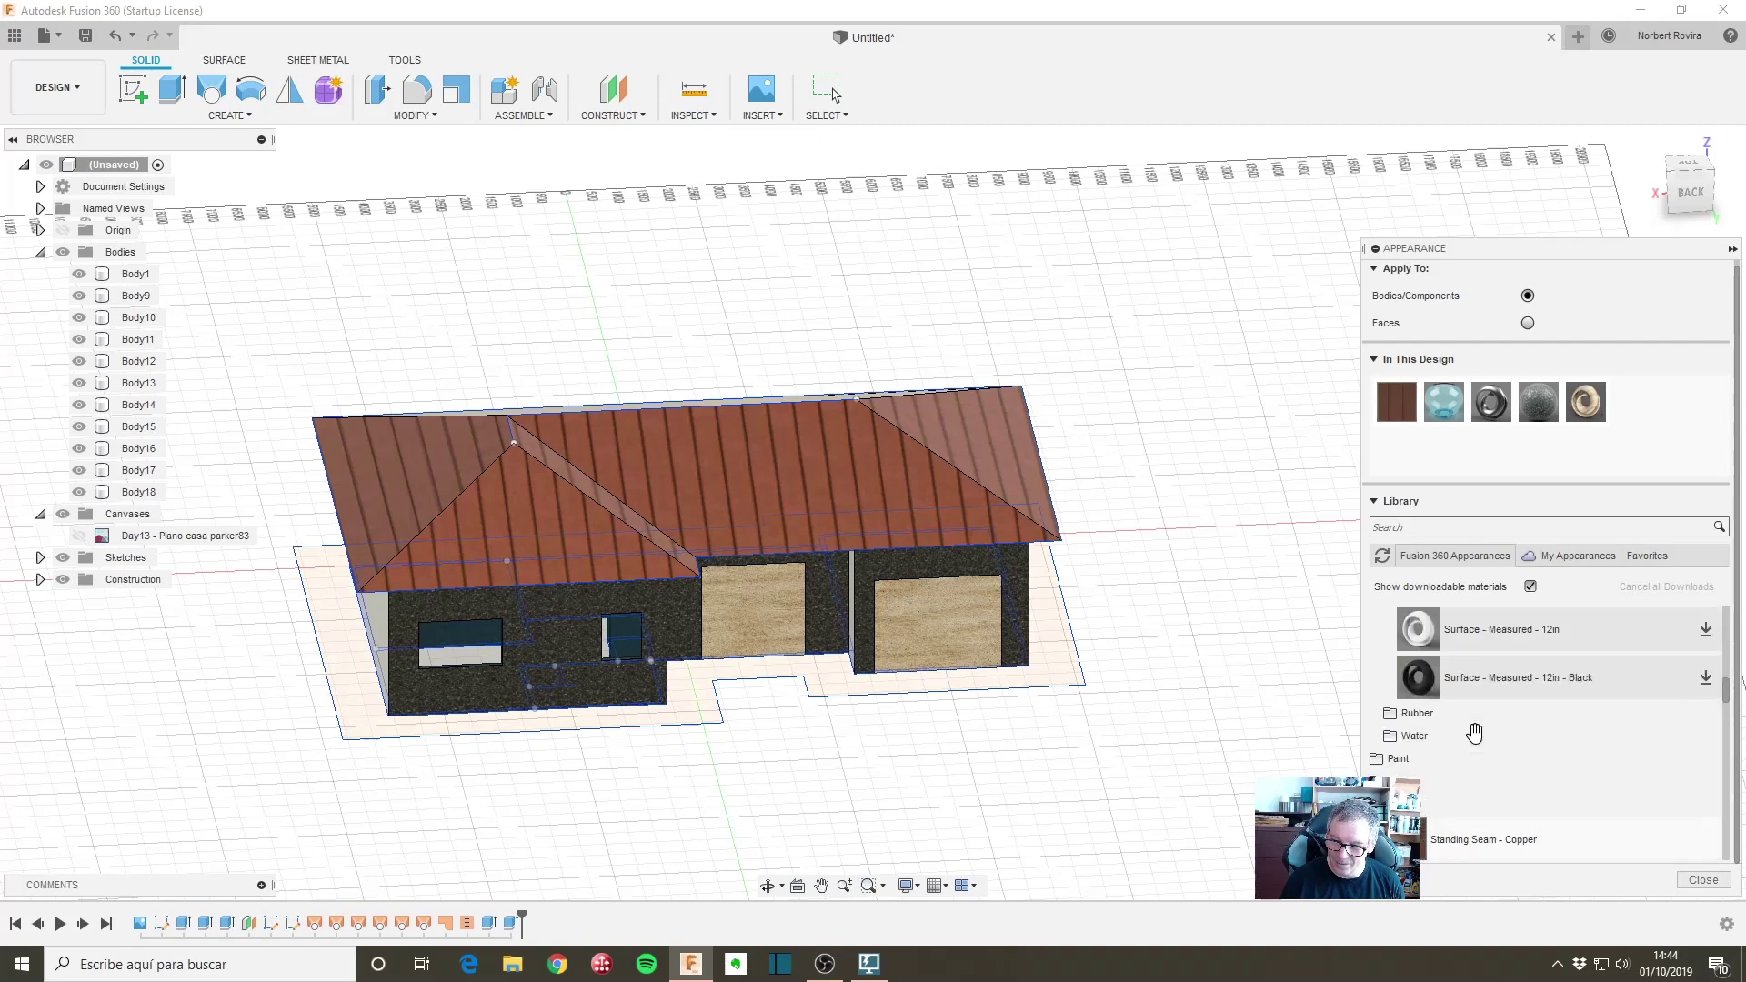
{"action": "scroll", "coordinate": [1474, 733], "scroll_direction": "up", "scroll_amount": 5}
{"action": "left_click", "coordinate": [1454, 724]}
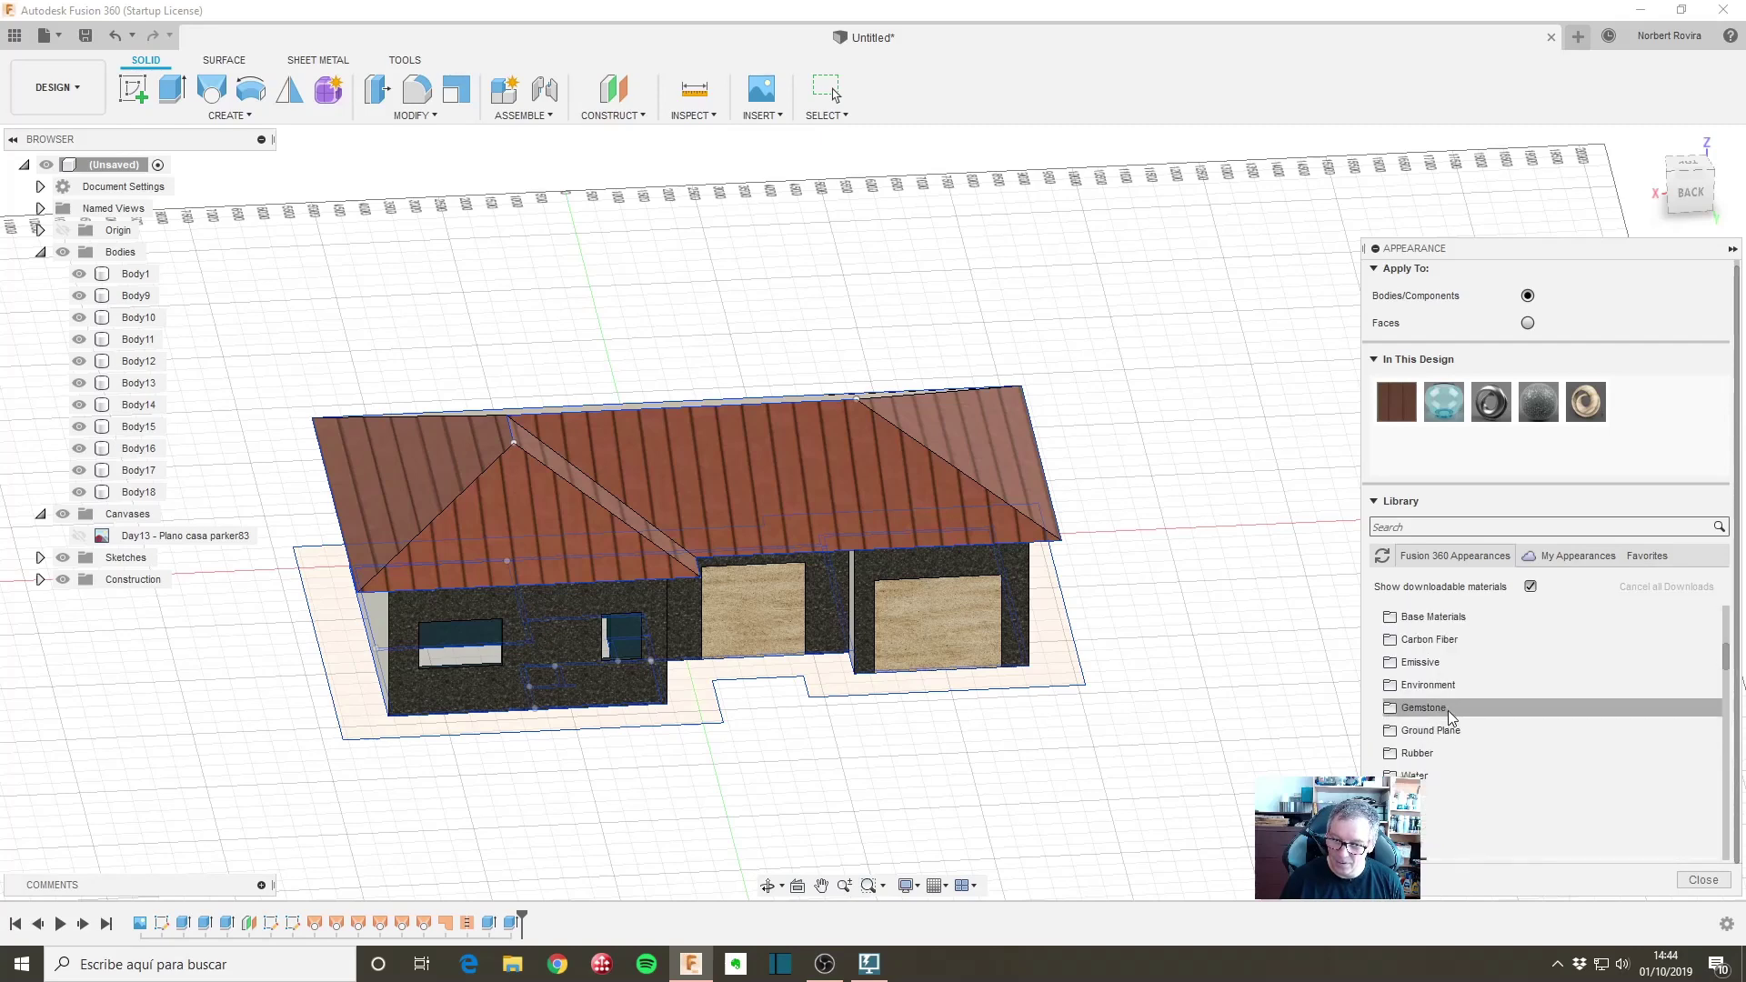
{"action": "left_click", "coordinate": [1447, 711]}
{"action": "scroll", "coordinate": [1447, 719], "scroll_direction": "down", "scroll_amount": 3}
{"action": "scroll", "coordinate": [1448, 719], "scroll_direction": "up", "scroll_amount": 3}
{"action": "left_click", "coordinate": [1439, 713]}
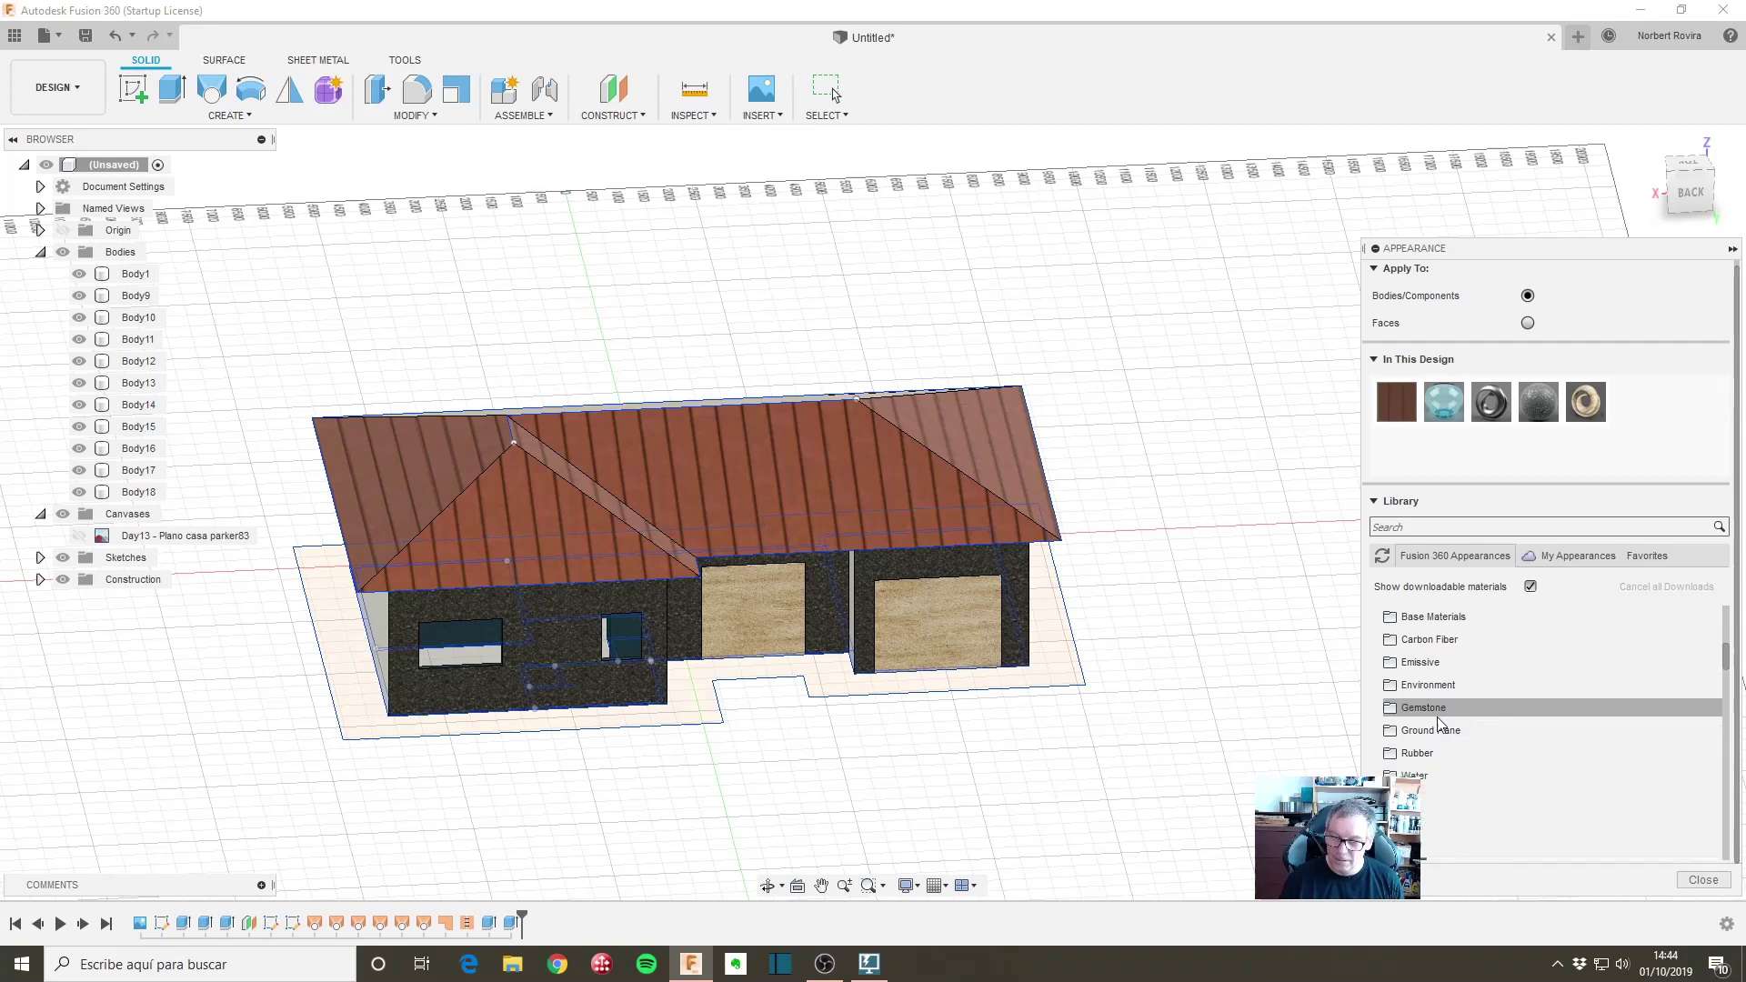
{"action": "scroll", "coordinate": [1439, 723], "scroll_direction": "up", "scroll_amount": 5}
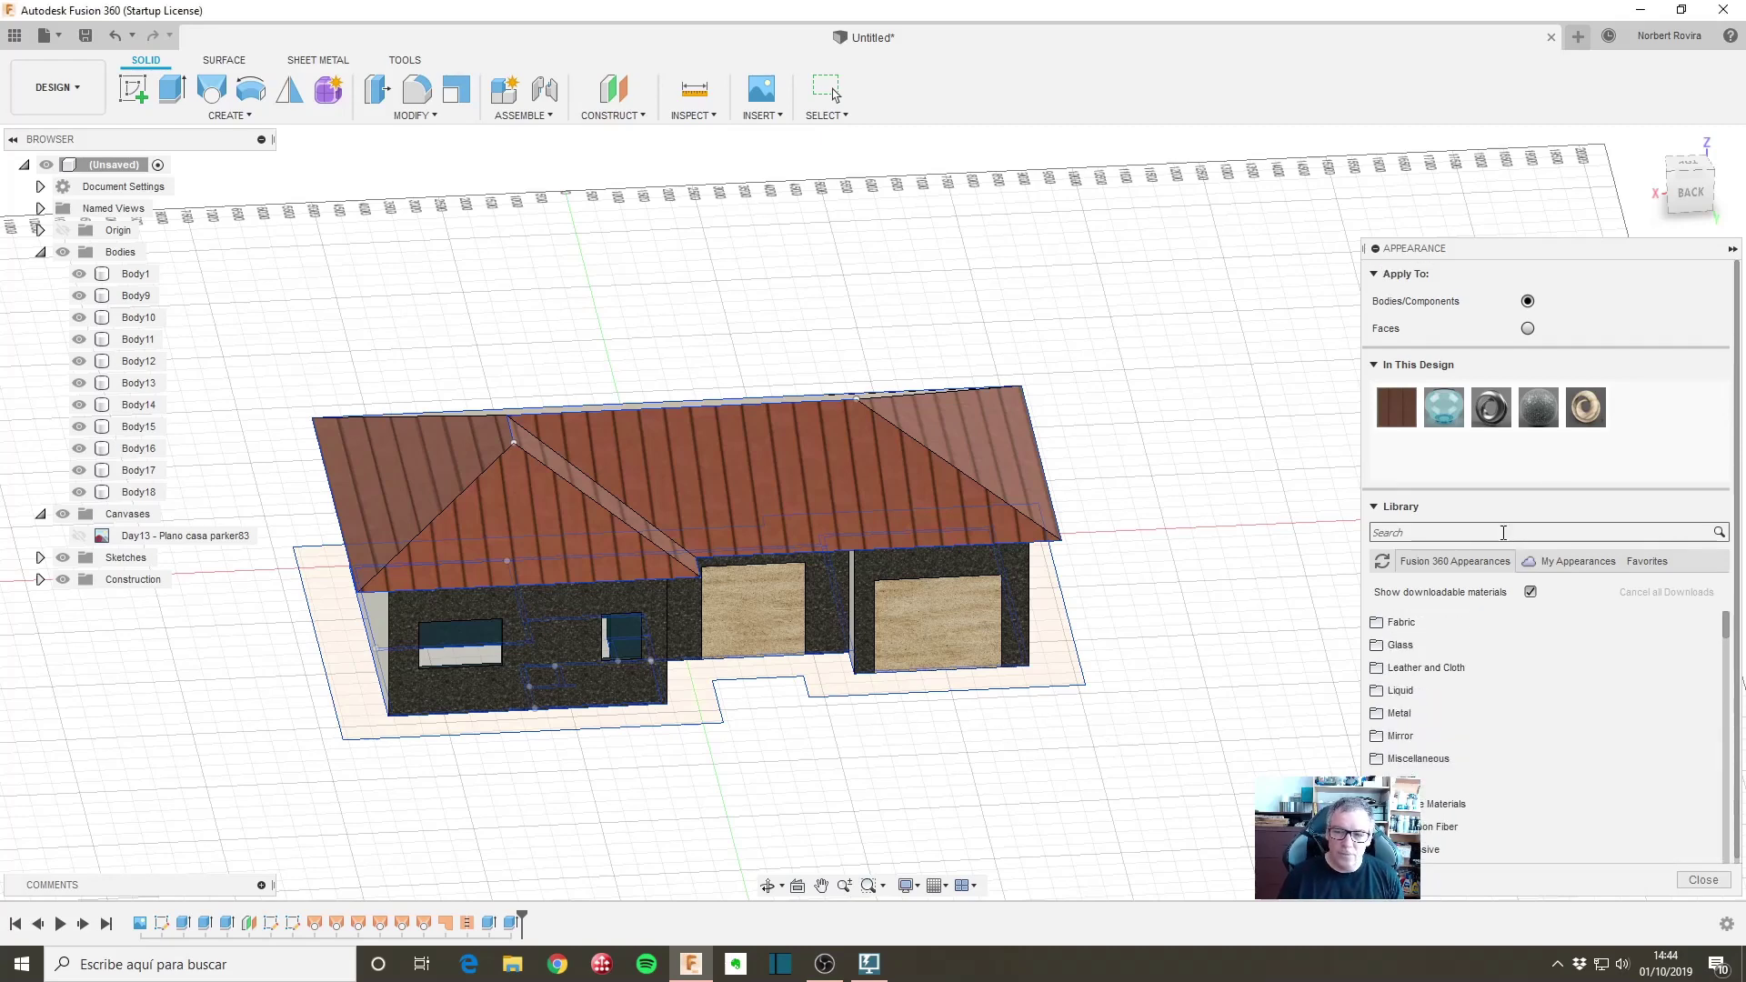
{"action": "left_click", "coordinate": [1703, 880]}
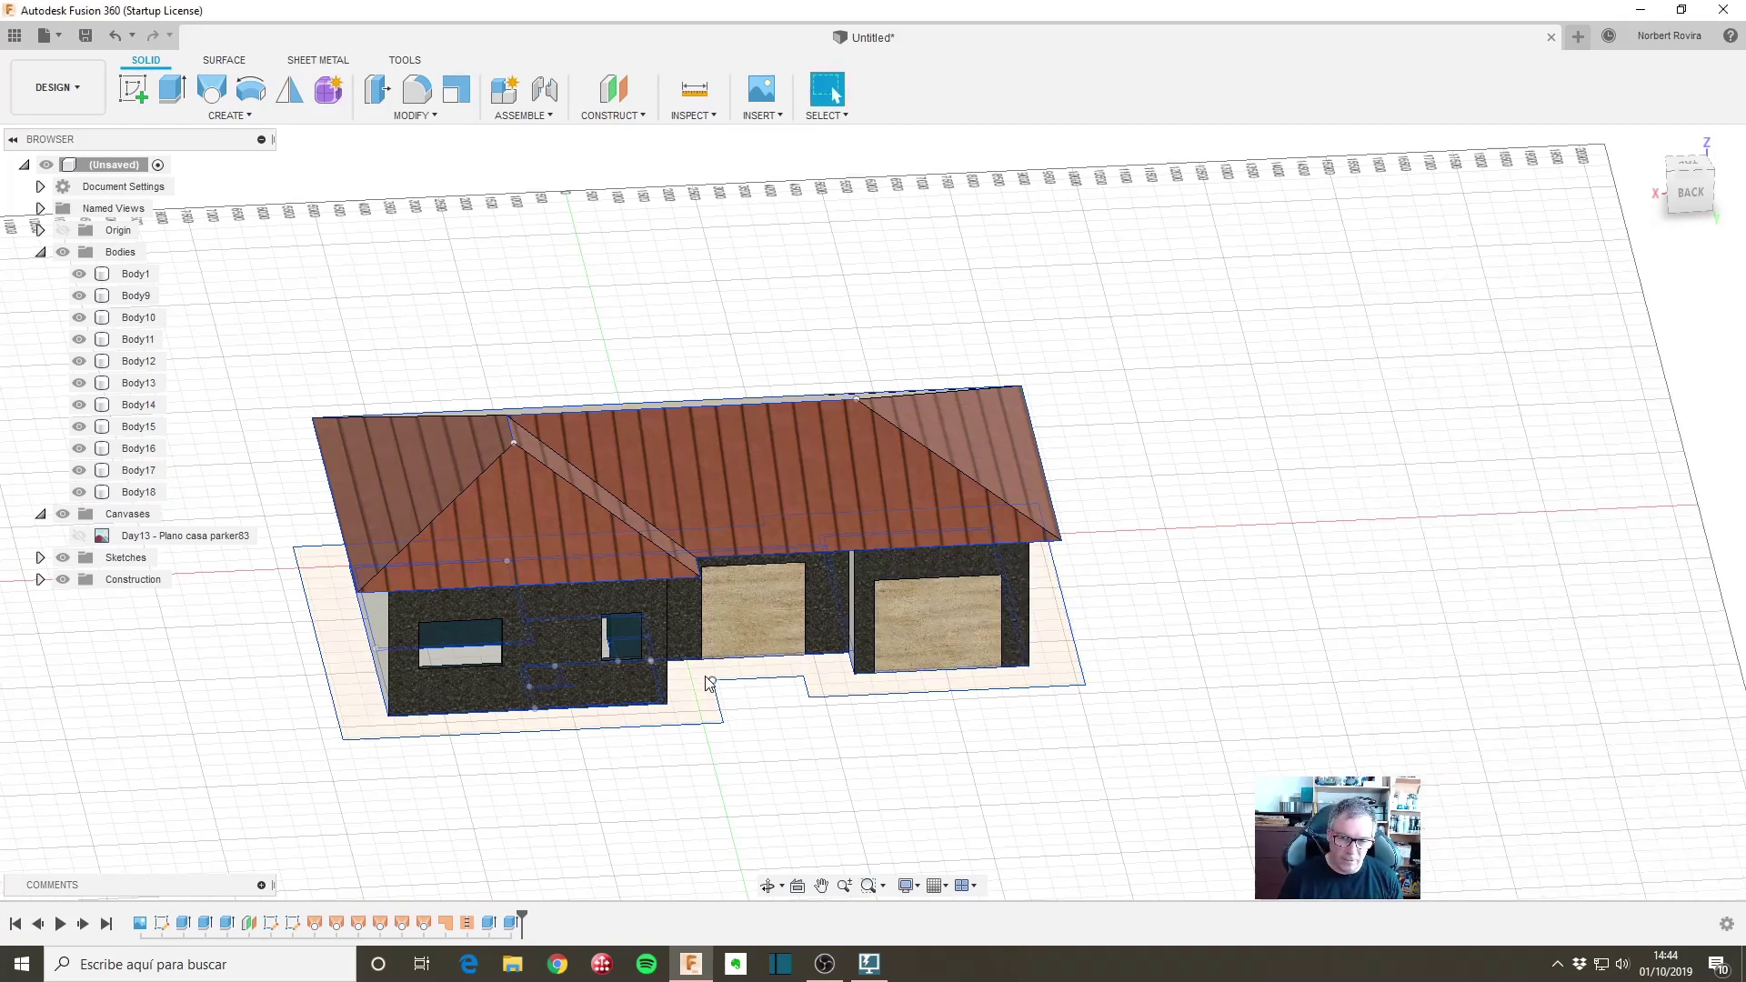
Step: Extrude the floor outline profile -500 mm downward as a new base slab body
{"action": "key", "text": "e"}
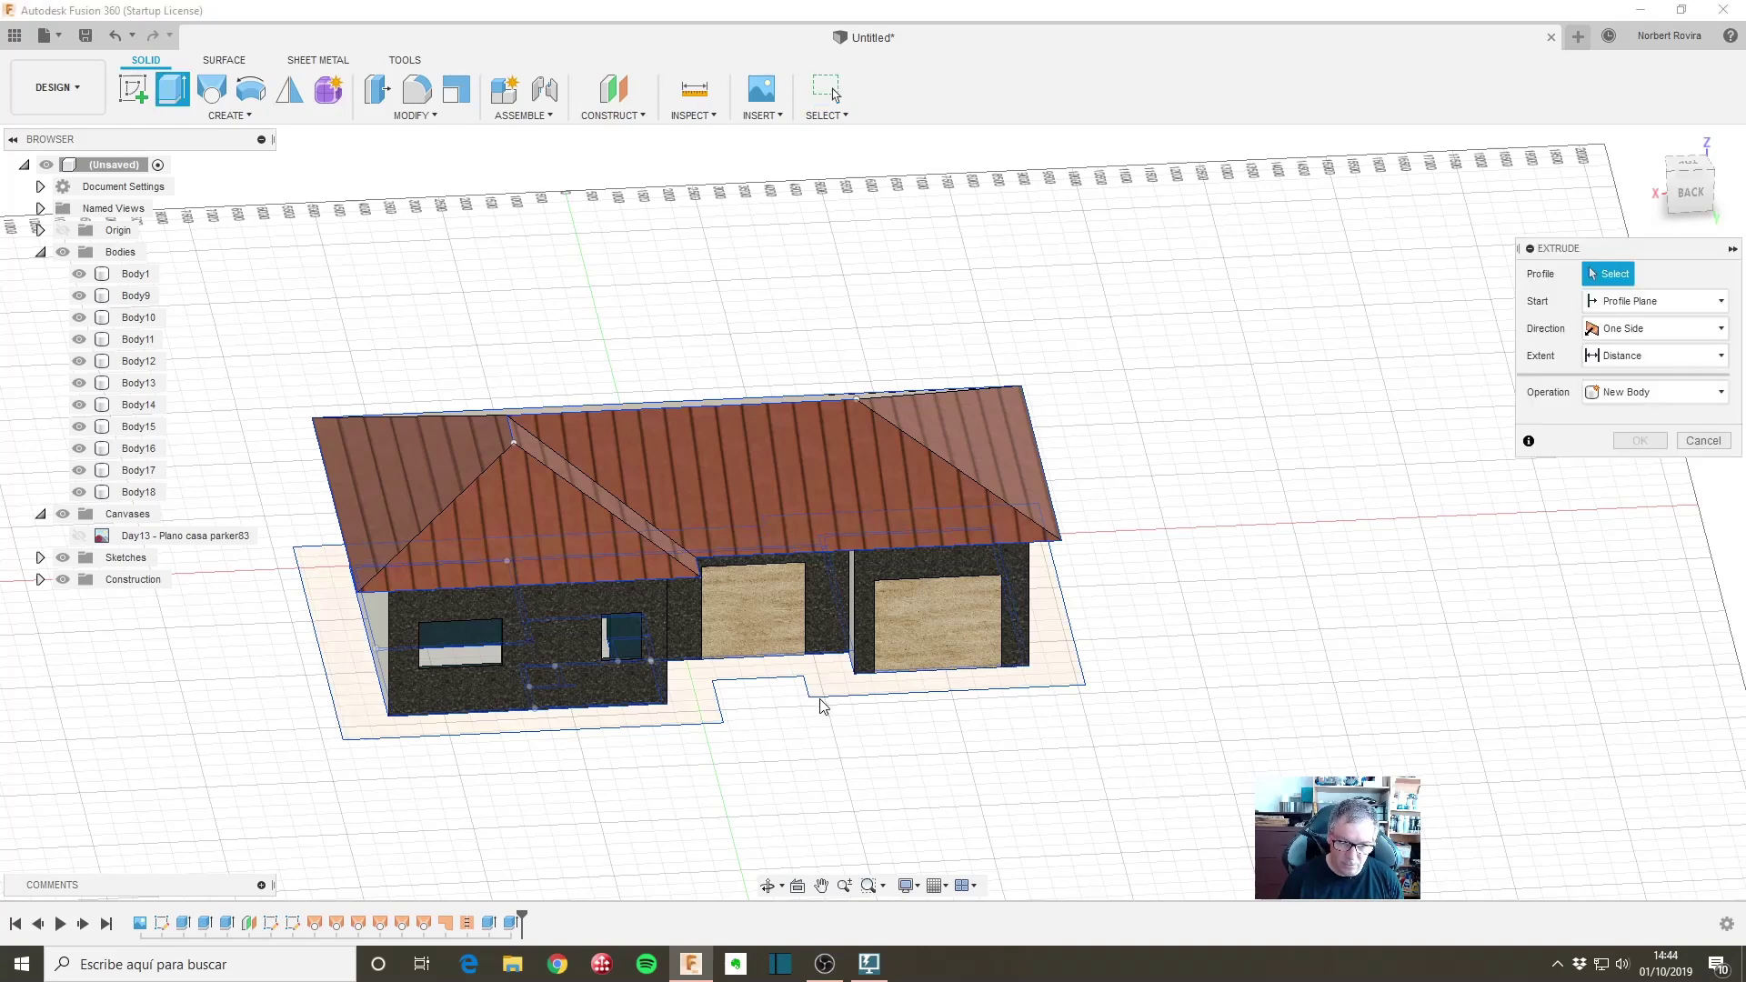
{"action": "left_click", "coordinate": [700, 698]}
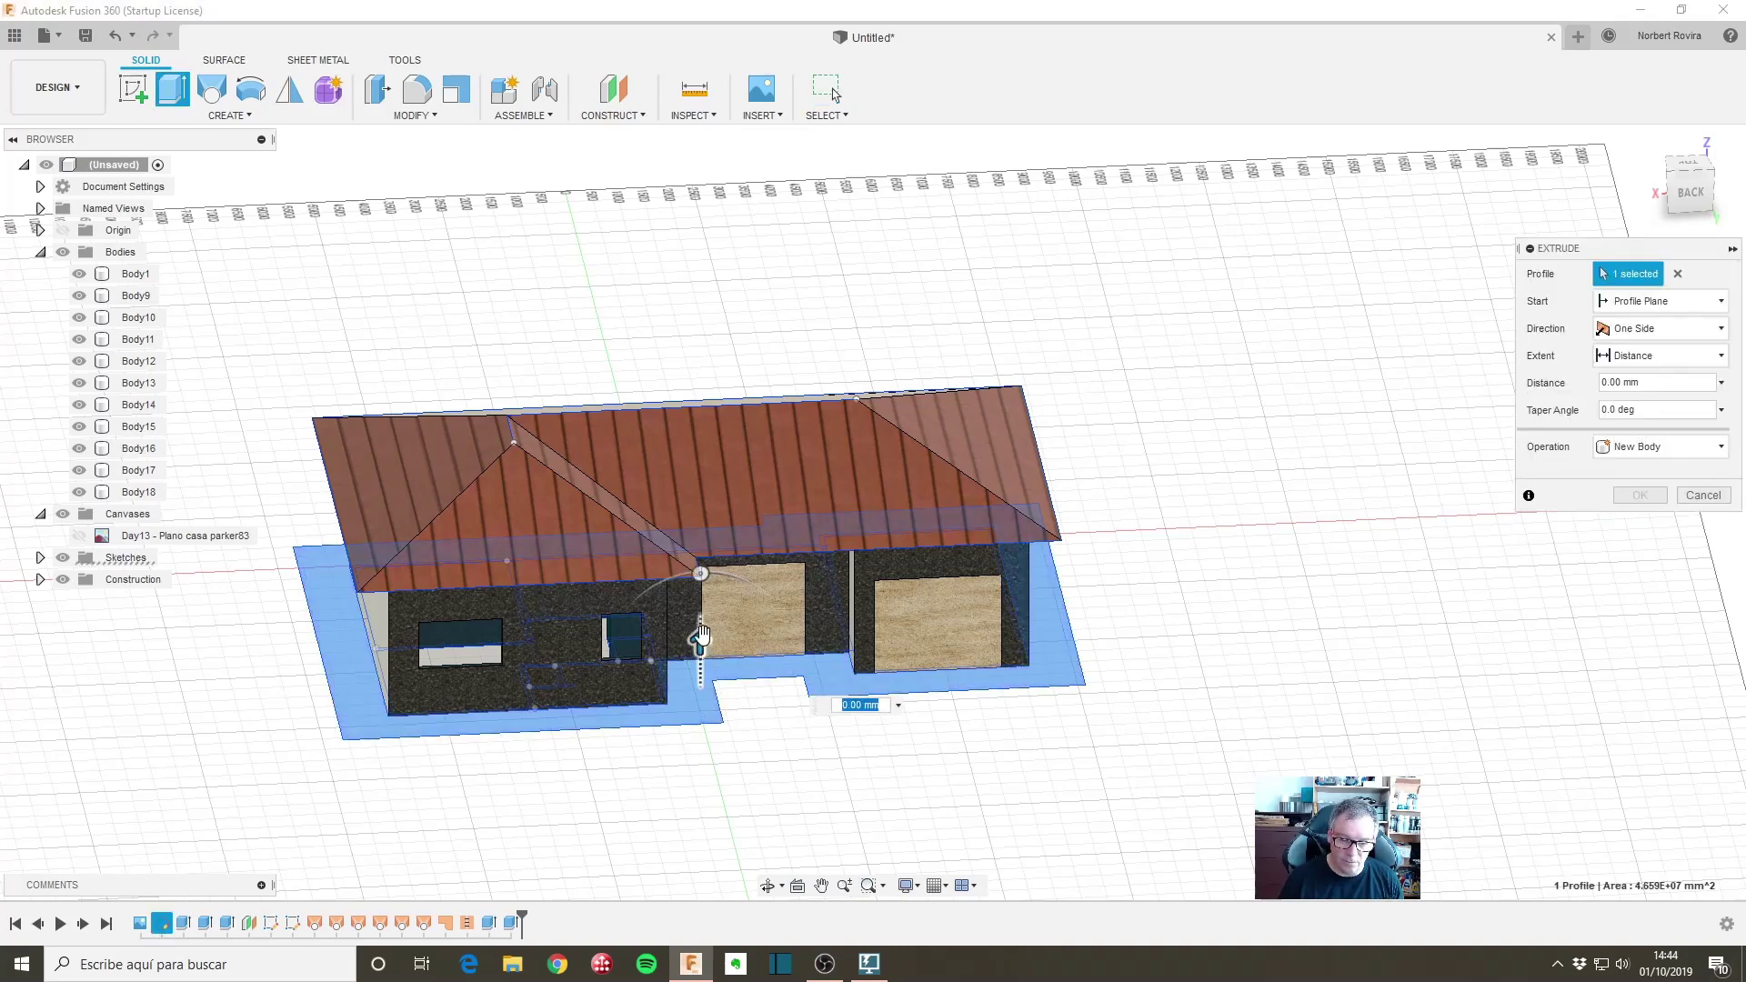
{"action": "left_click_drag", "start_coordinate": [700, 641], "coordinate": [700, 698]}
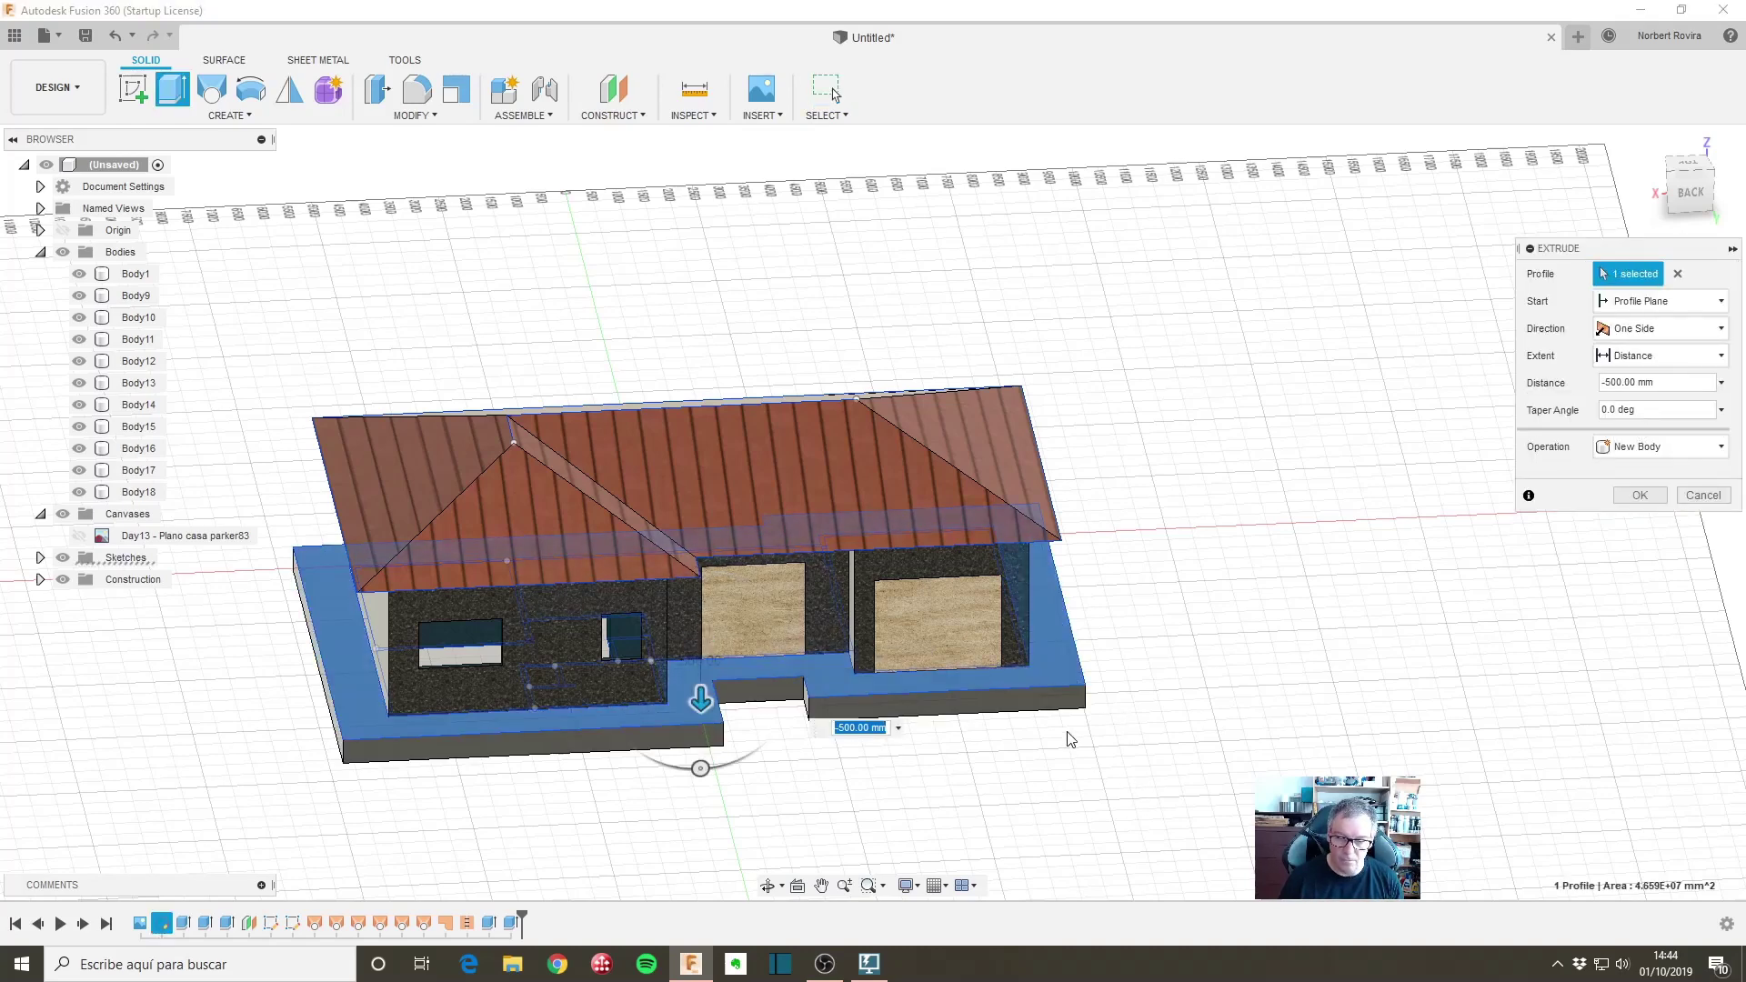
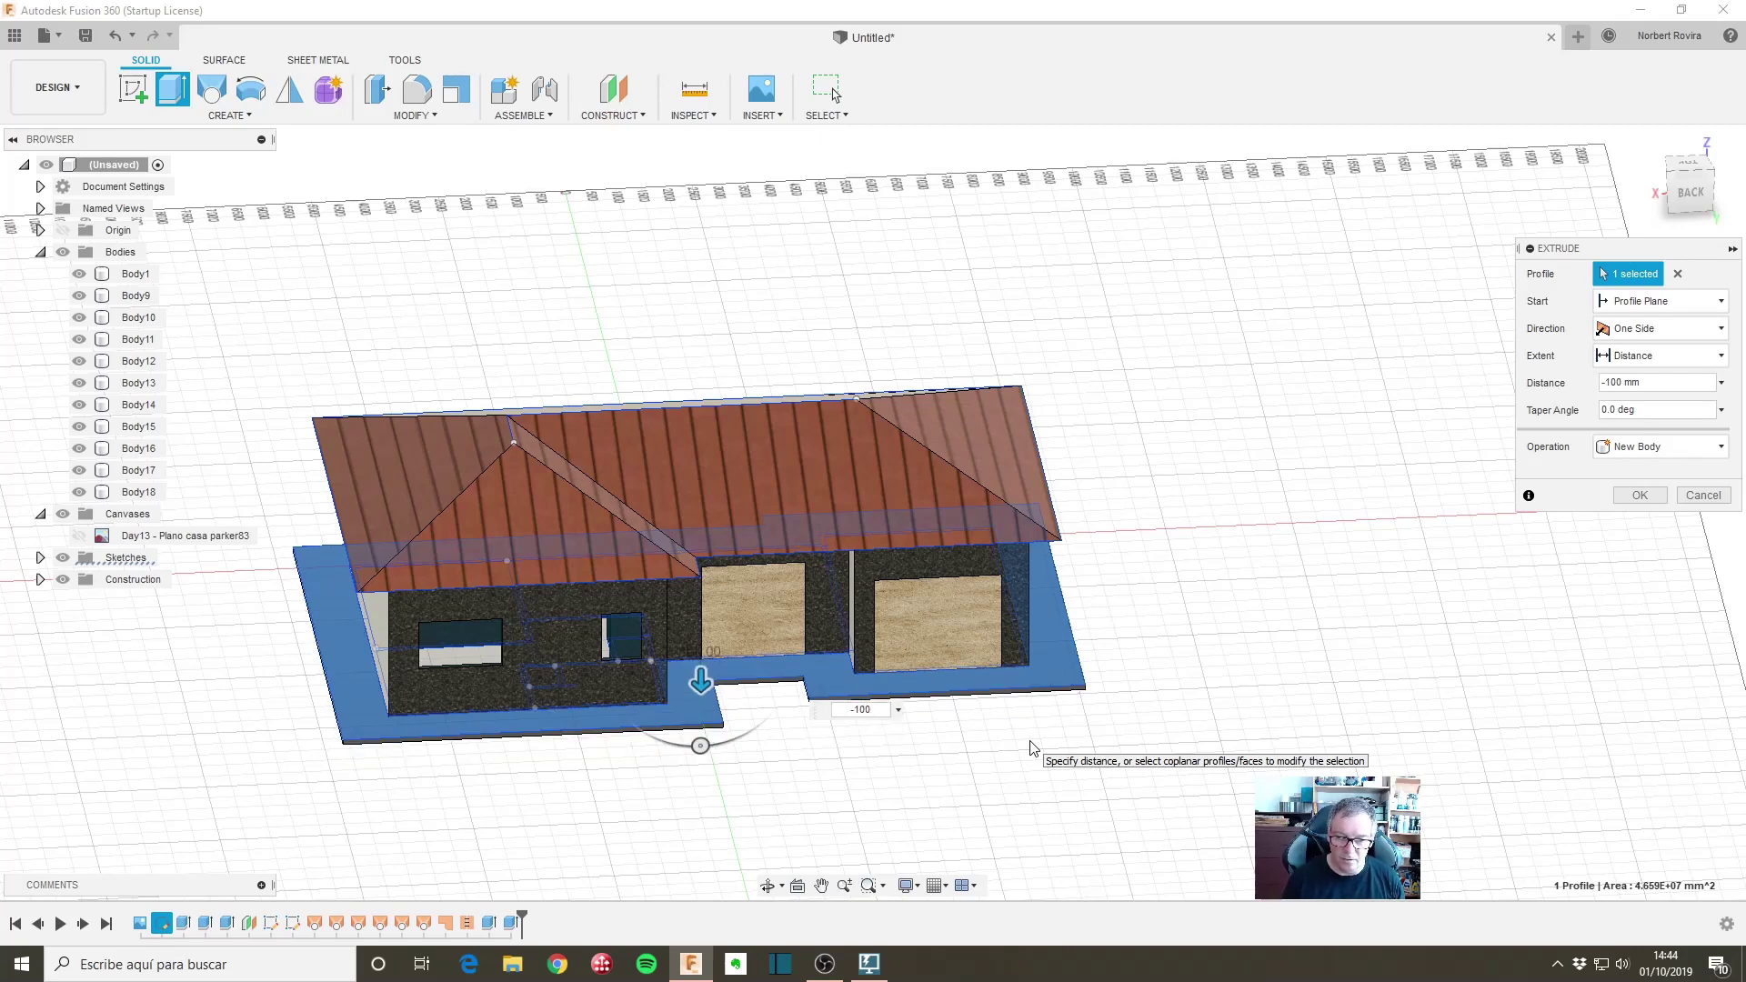
Step: Create the floor slab as a new body extruded -100 mm below the house
{"action": "left_click", "coordinate": [1634, 496]}
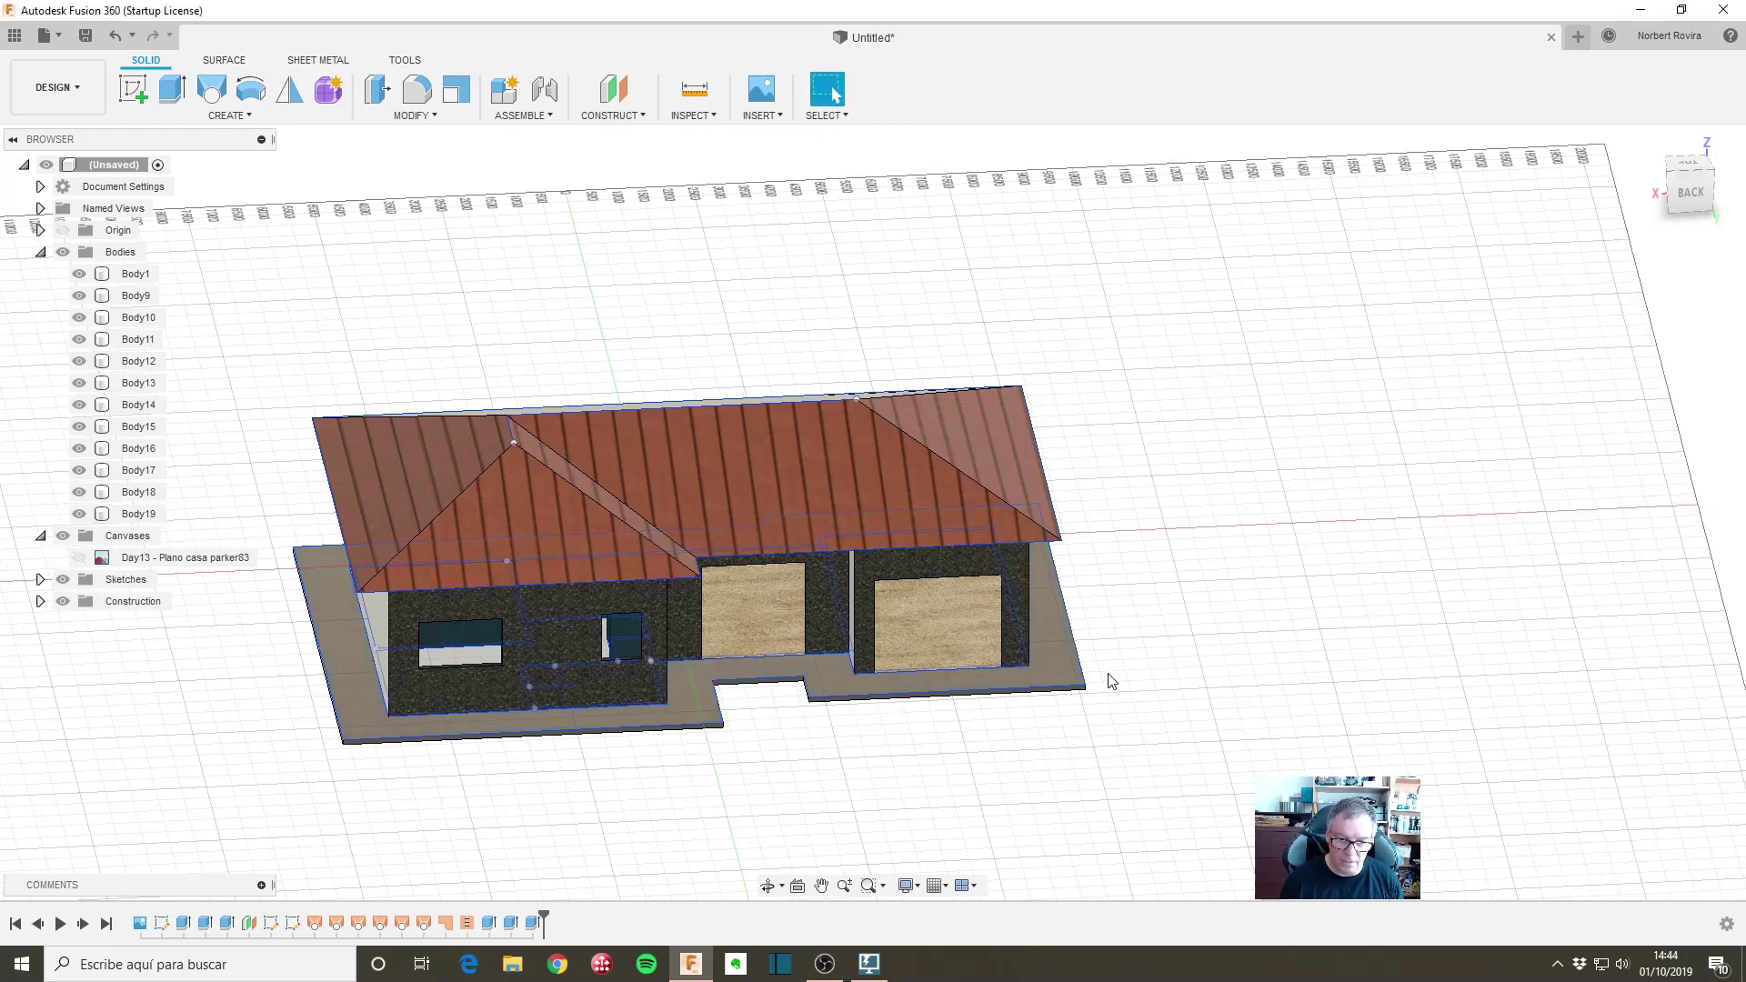
Step: Open the appearance library and browse to the Stone > Granite finishes
{"action": "key", "text": "a"}
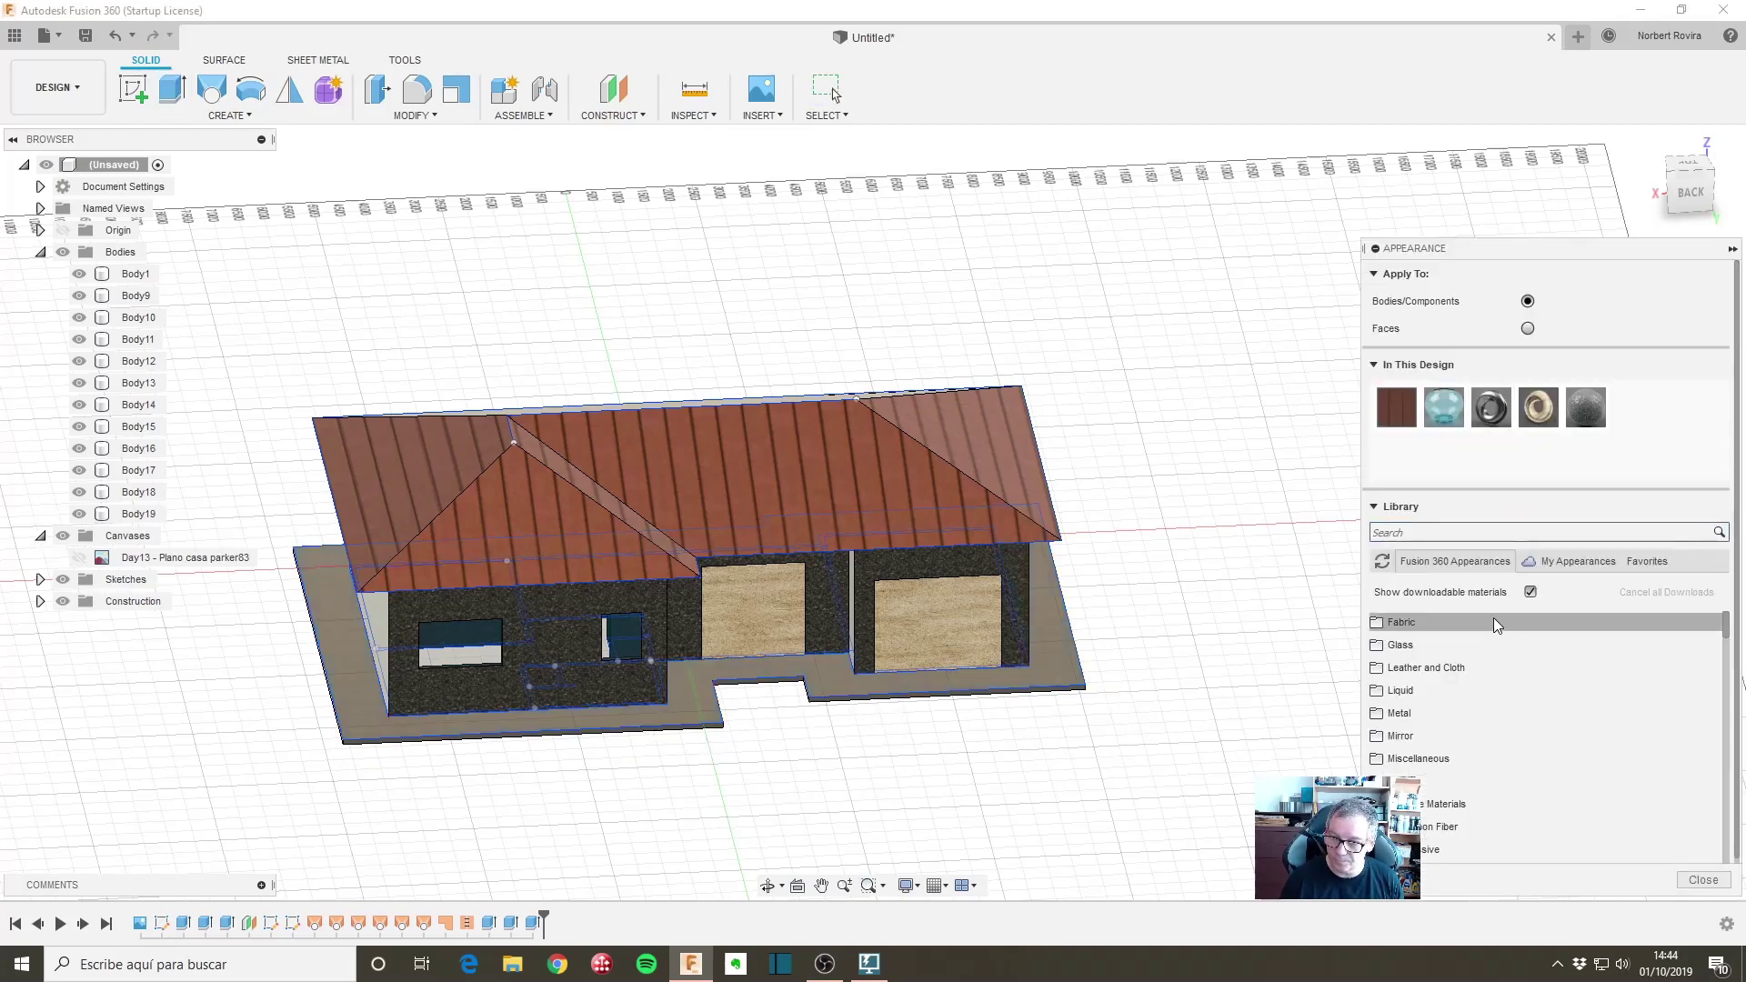
{"action": "left_click", "coordinate": [1460, 779]}
{"action": "scroll", "coordinate": [1517, 729], "scroll_direction": "down", "scroll_amount": 1}
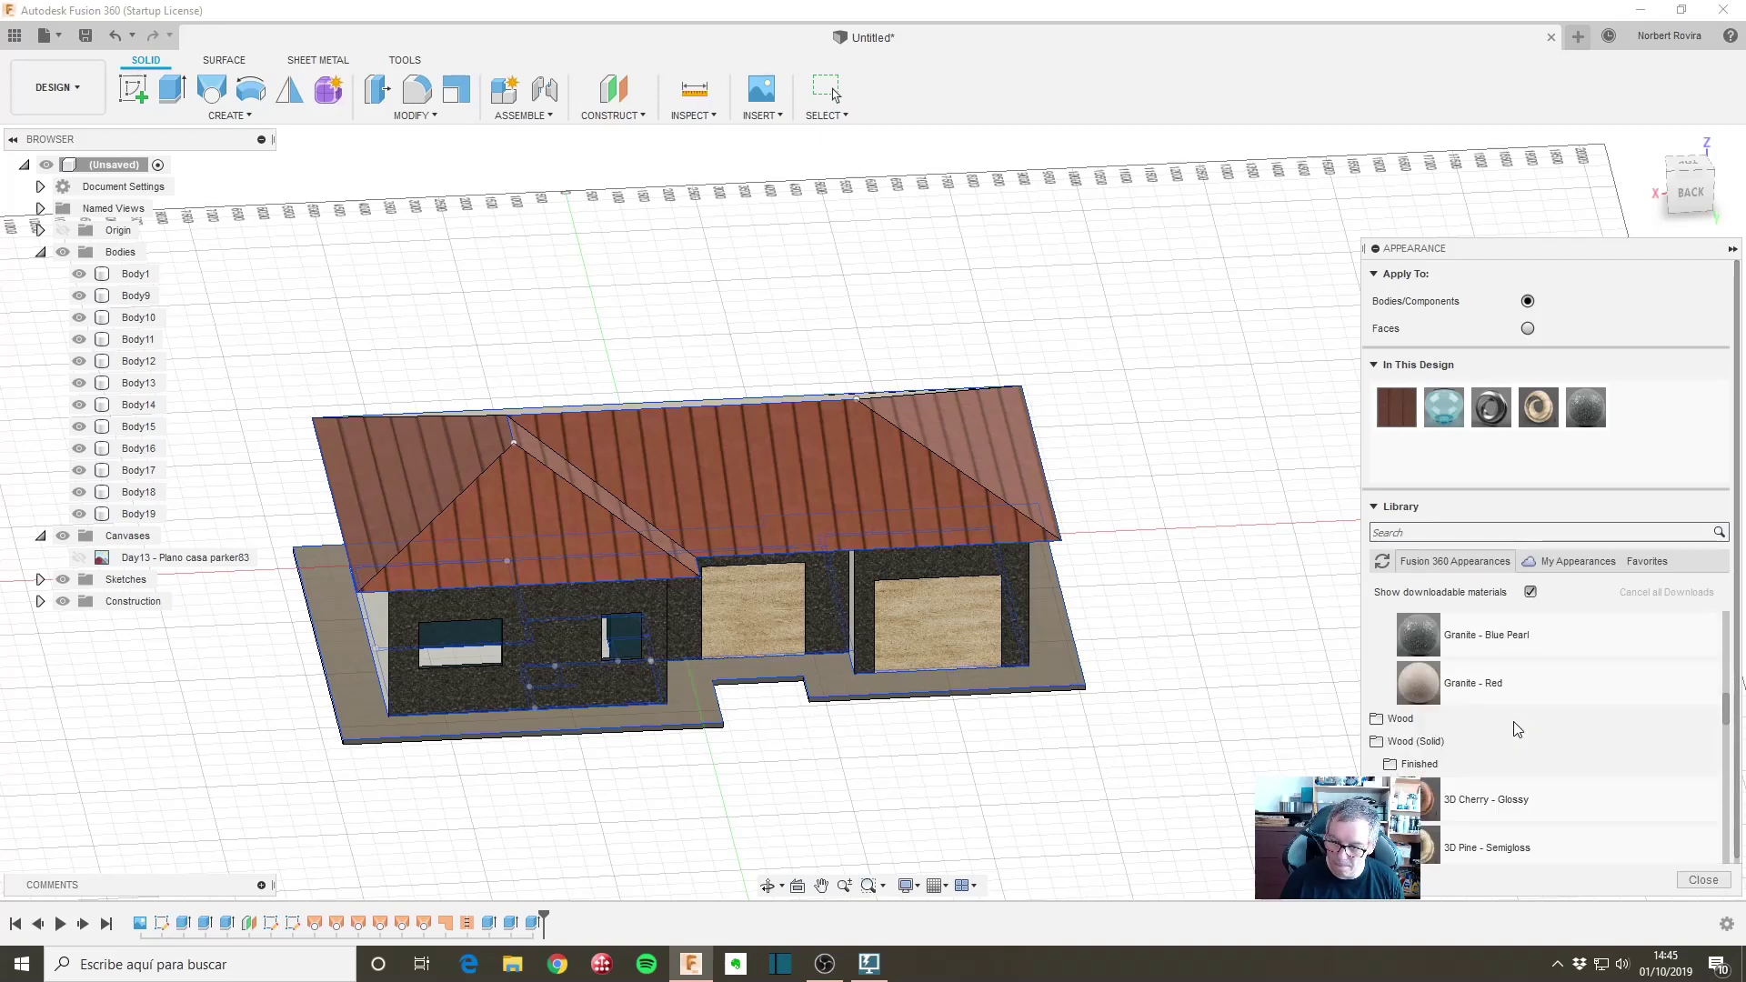
{"action": "scroll", "coordinate": [1509, 727], "scroll_direction": "up", "scroll_amount": 2}
{"action": "scroll", "coordinate": [1491, 723], "scroll_direction": "up", "scroll_amount": 1}
{"action": "scroll", "coordinate": [1477, 720], "scroll_direction": "up", "scroll_amount": 2}
{"action": "scroll", "coordinate": [1465, 718], "scroll_direction": "up", "scroll_amount": 2}
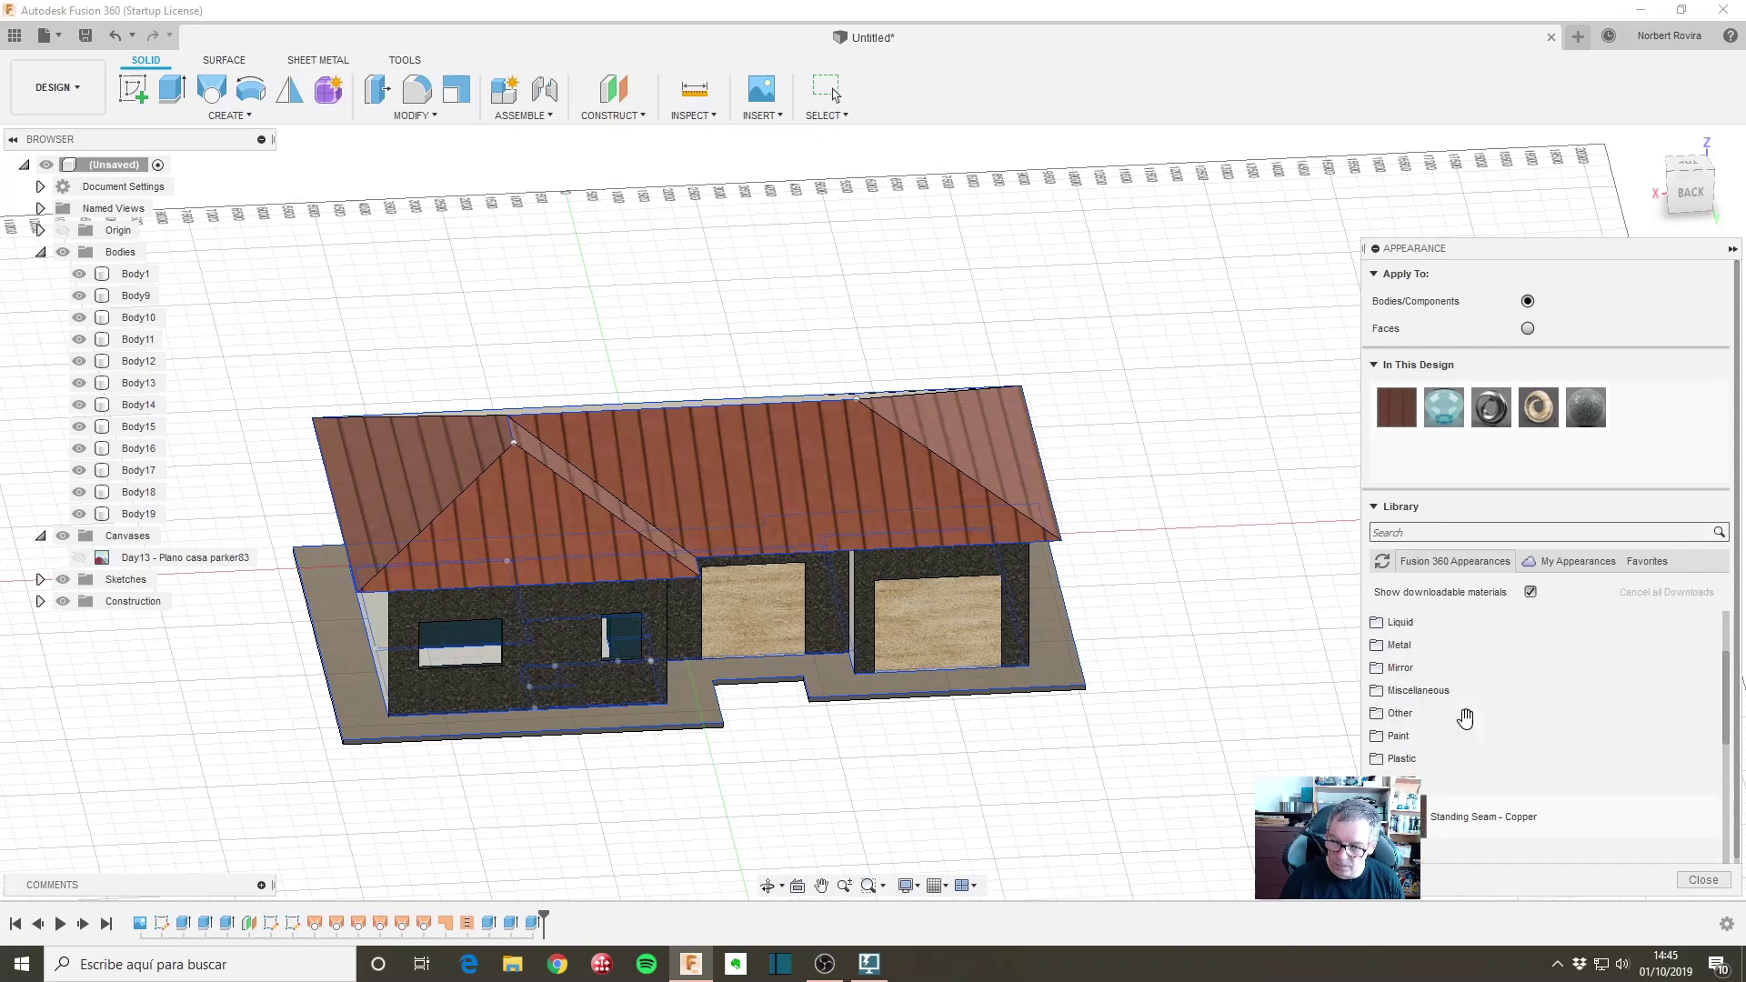
{"action": "scroll", "coordinate": [1465, 719], "scroll_direction": "down", "scroll_amount": 3}
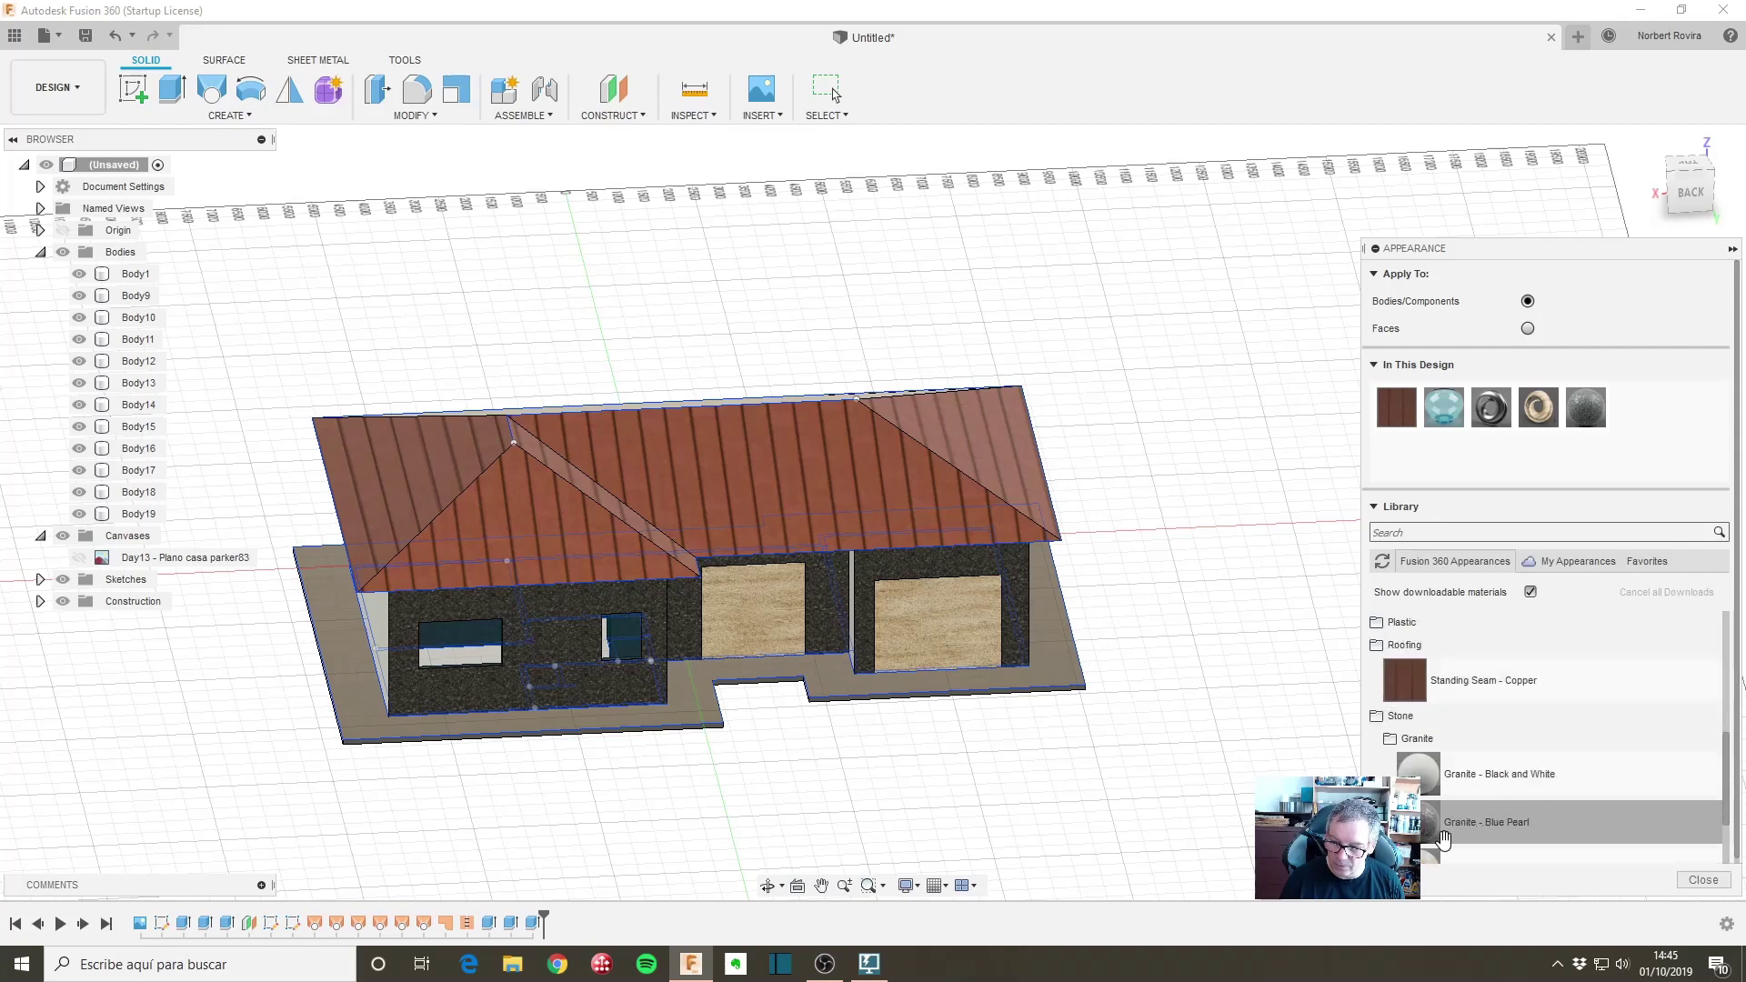
{"action": "scroll", "coordinate": [1506, 784], "scroll_direction": "down", "scroll_amount": 1}
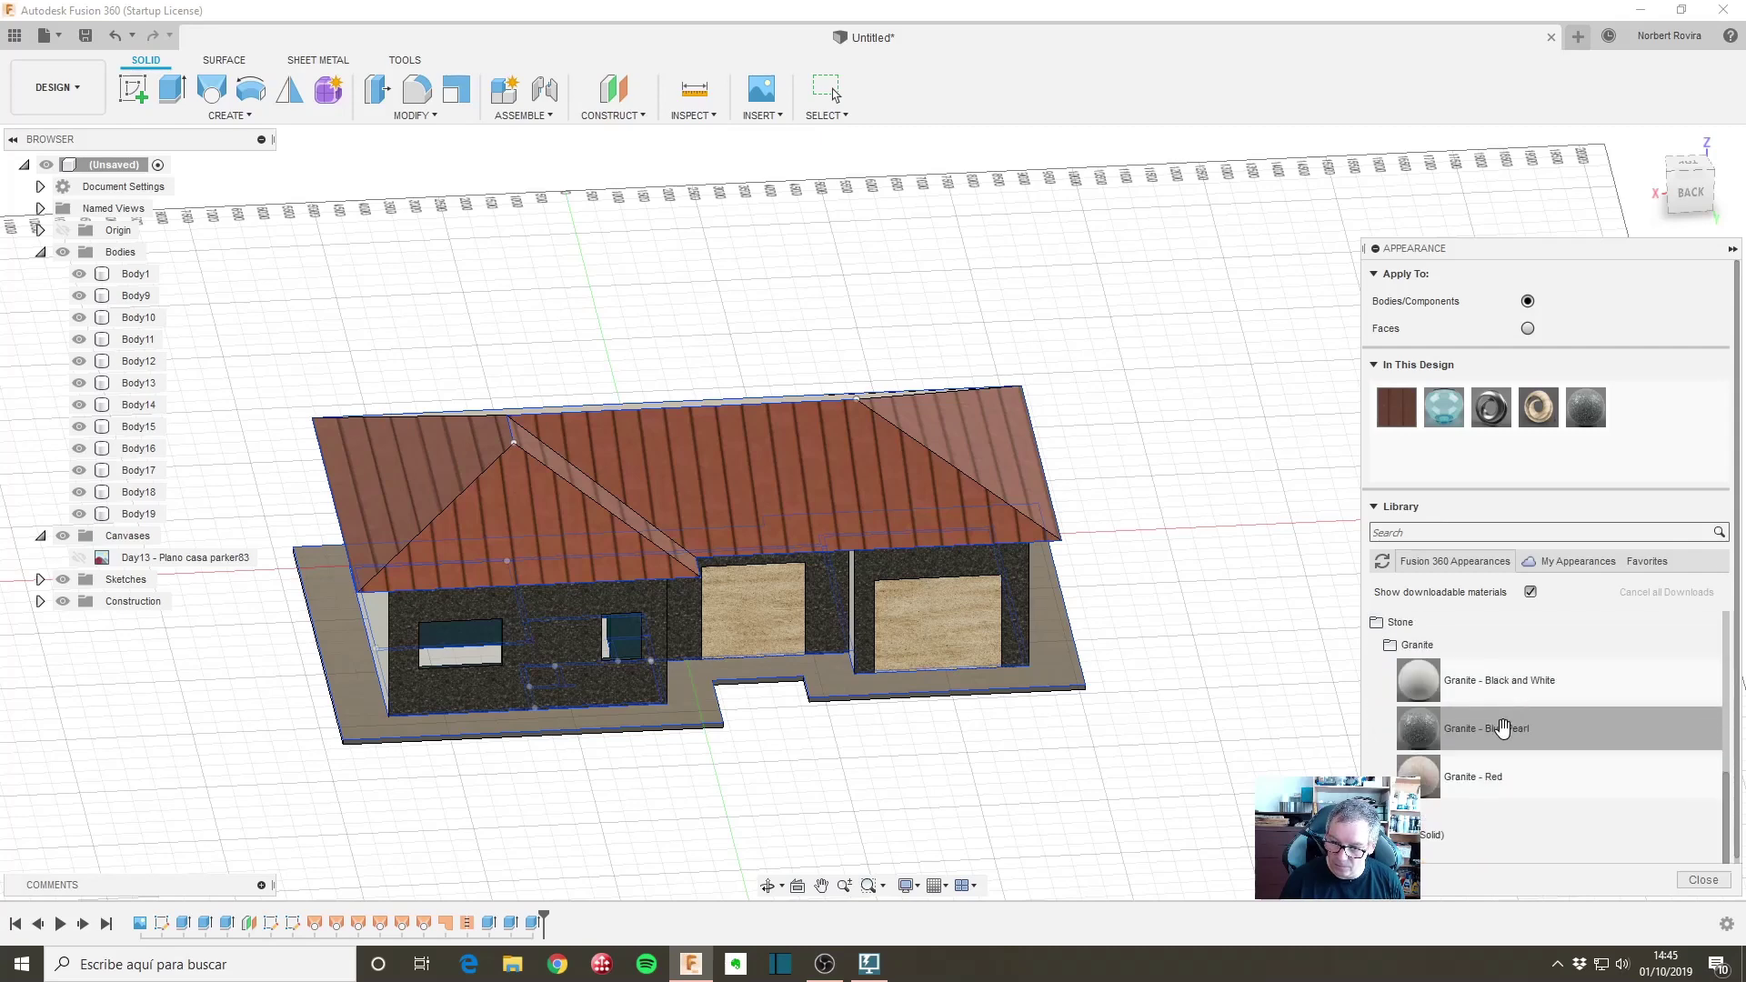
Step: Apply Granite - Black and White to the house walls, resolving the remove-appearances warning
{"action": "left_click_drag", "start_coordinate": [1509, 682], "coordinate": [1066, 661]}
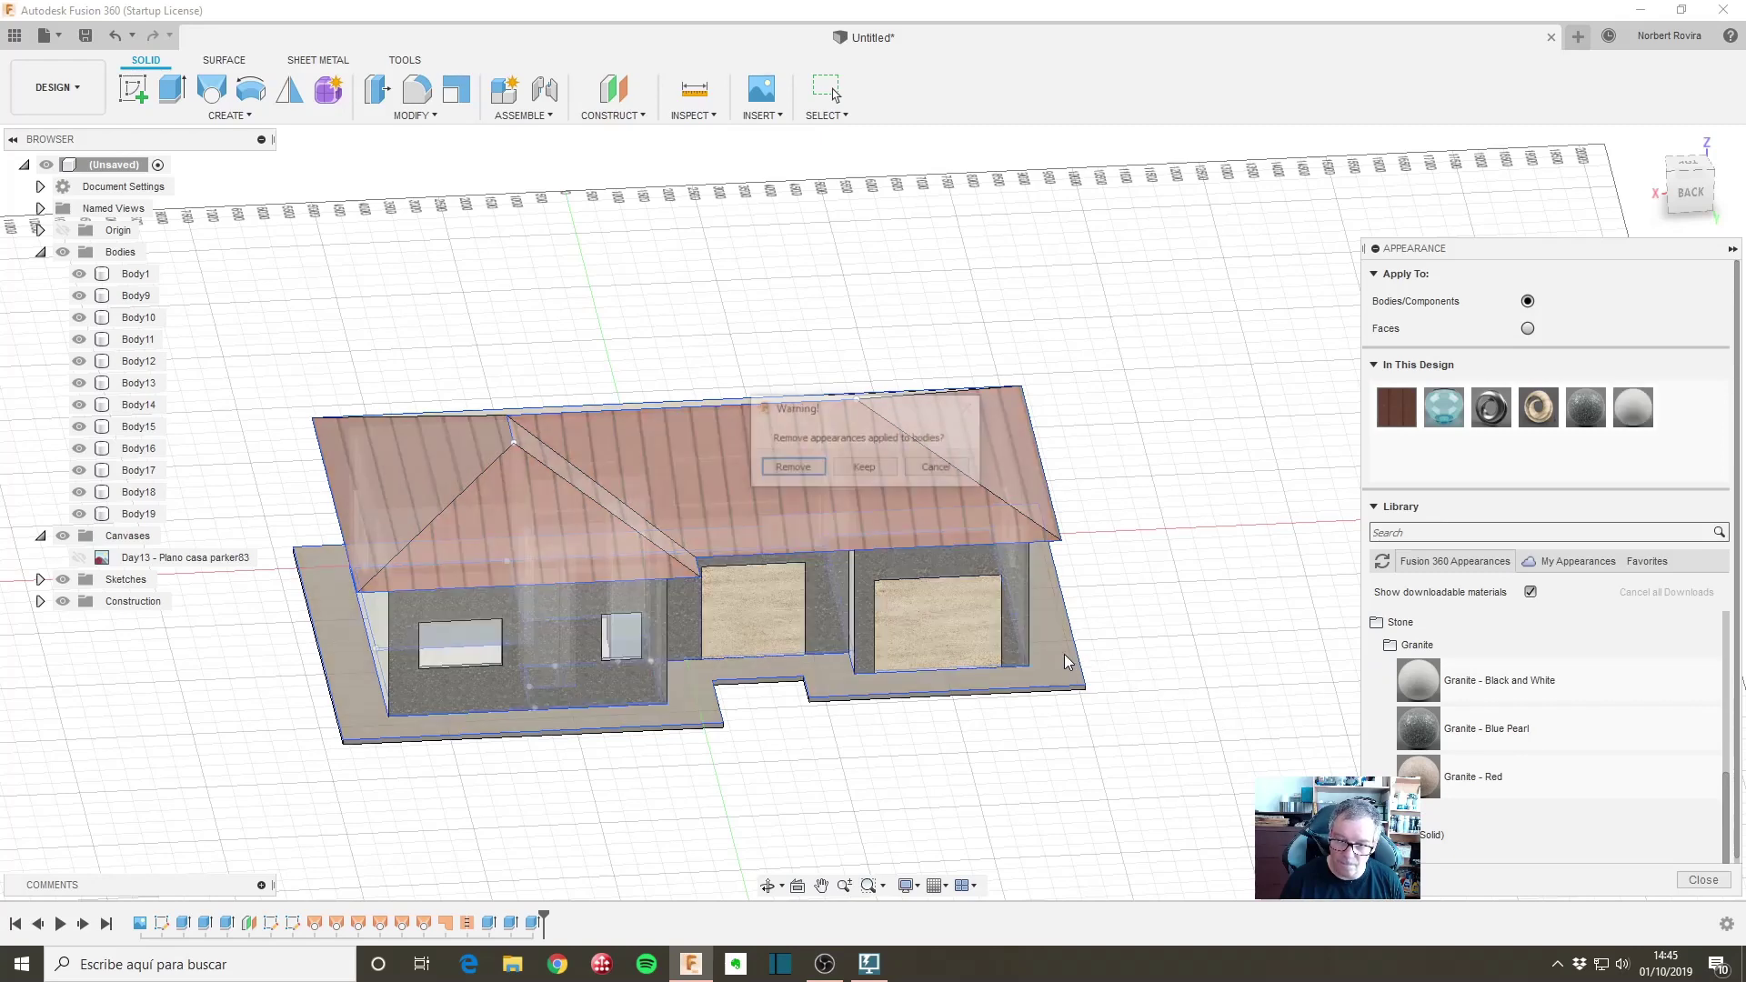
{"action": "left_click", "coordinate": [963, 474]}
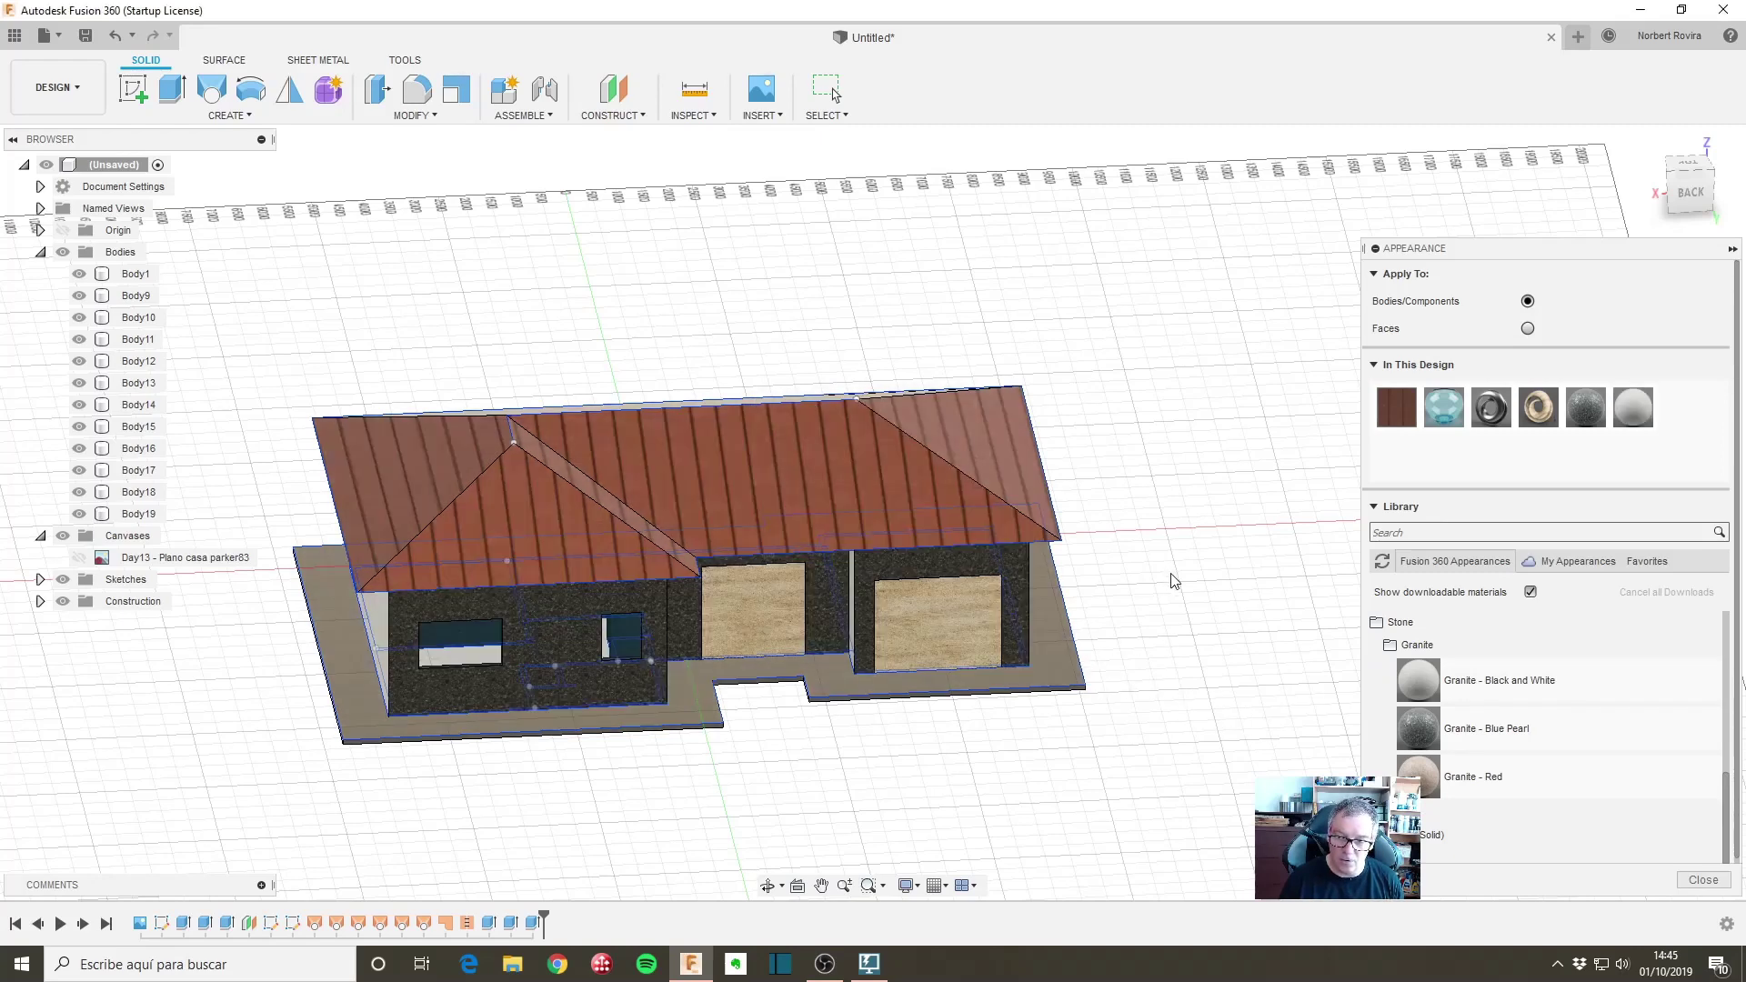
{"action": "left_click_drag", "start_coordinate": [1454, 682], "coordinate": [1087, 684]}
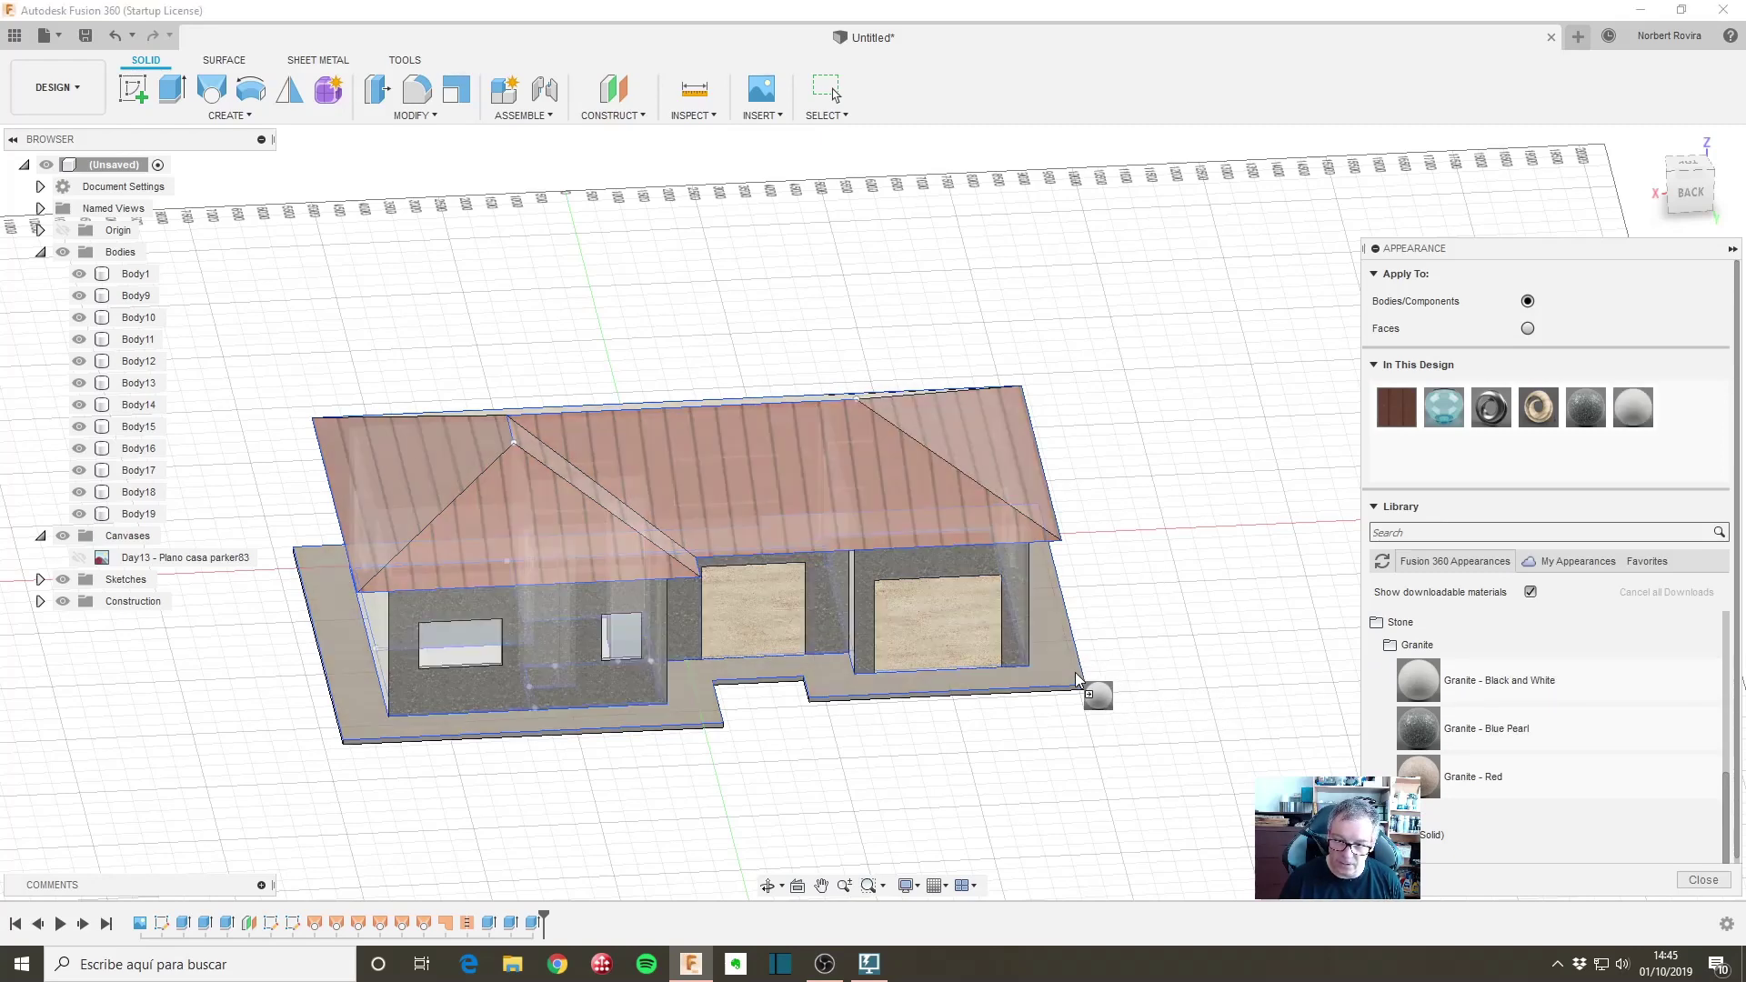
{"action": "left_click_drag", "start_coordinate": [1069, 667], "coordinate": [1069, 667]}
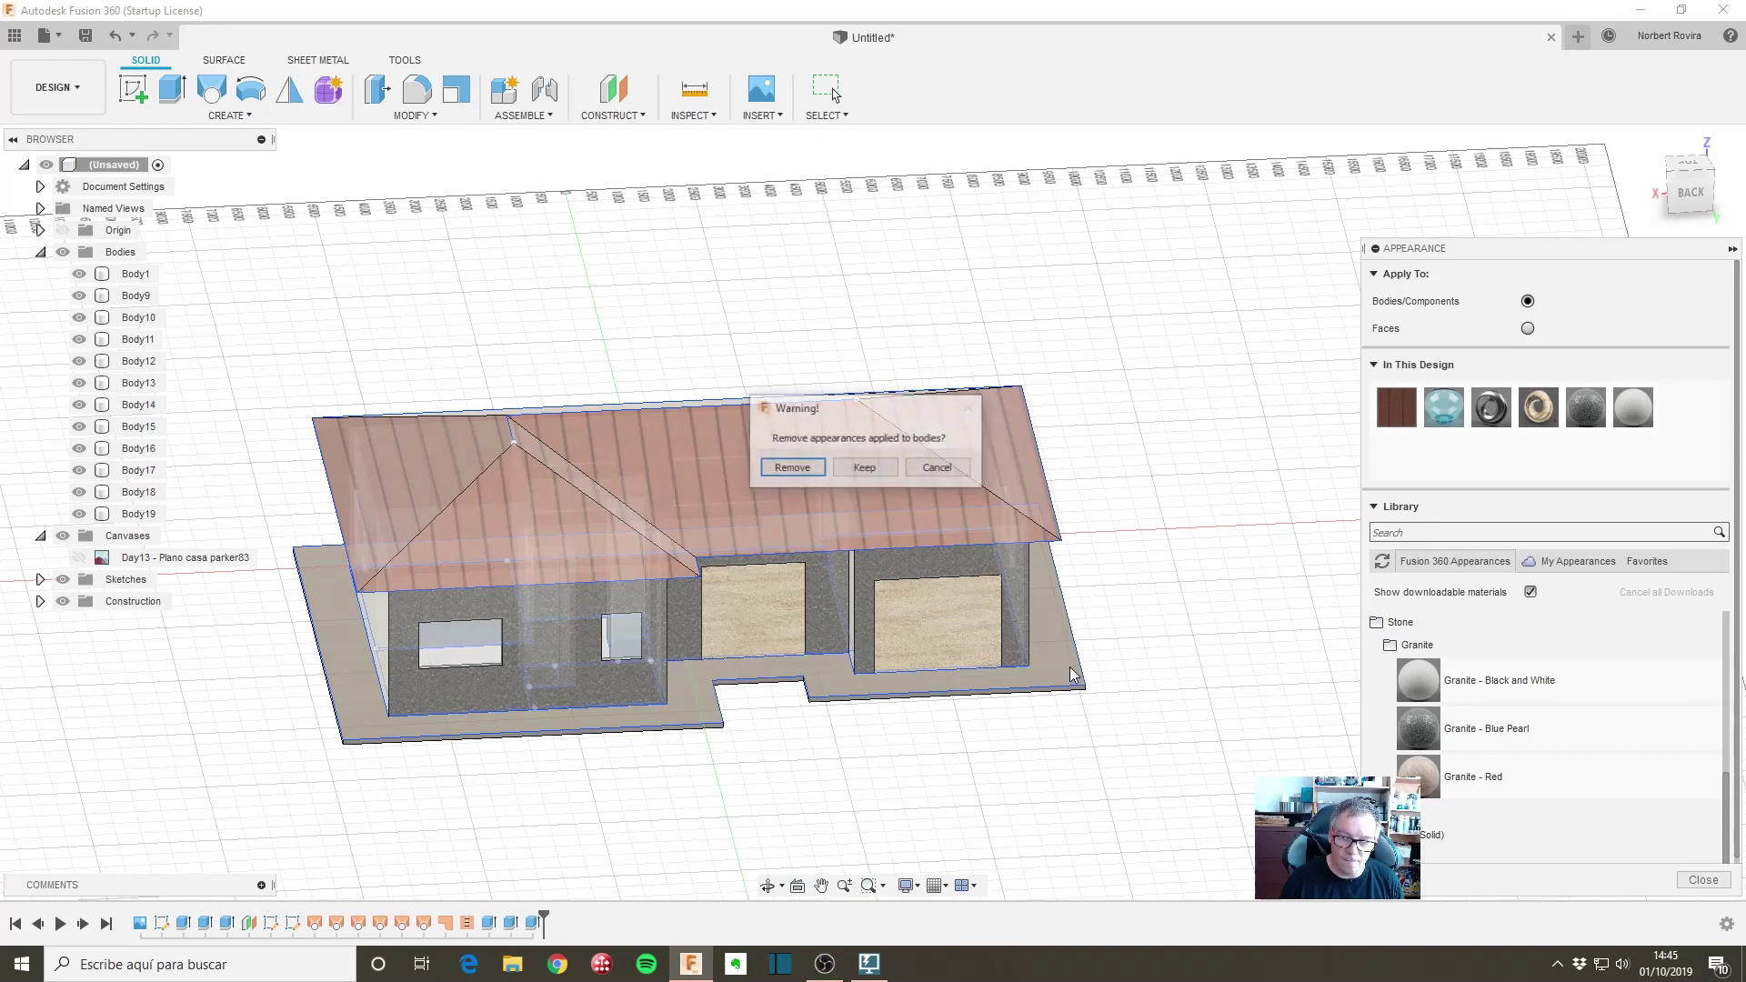
{"action": "left_click", "coordinate": [936, 469]}
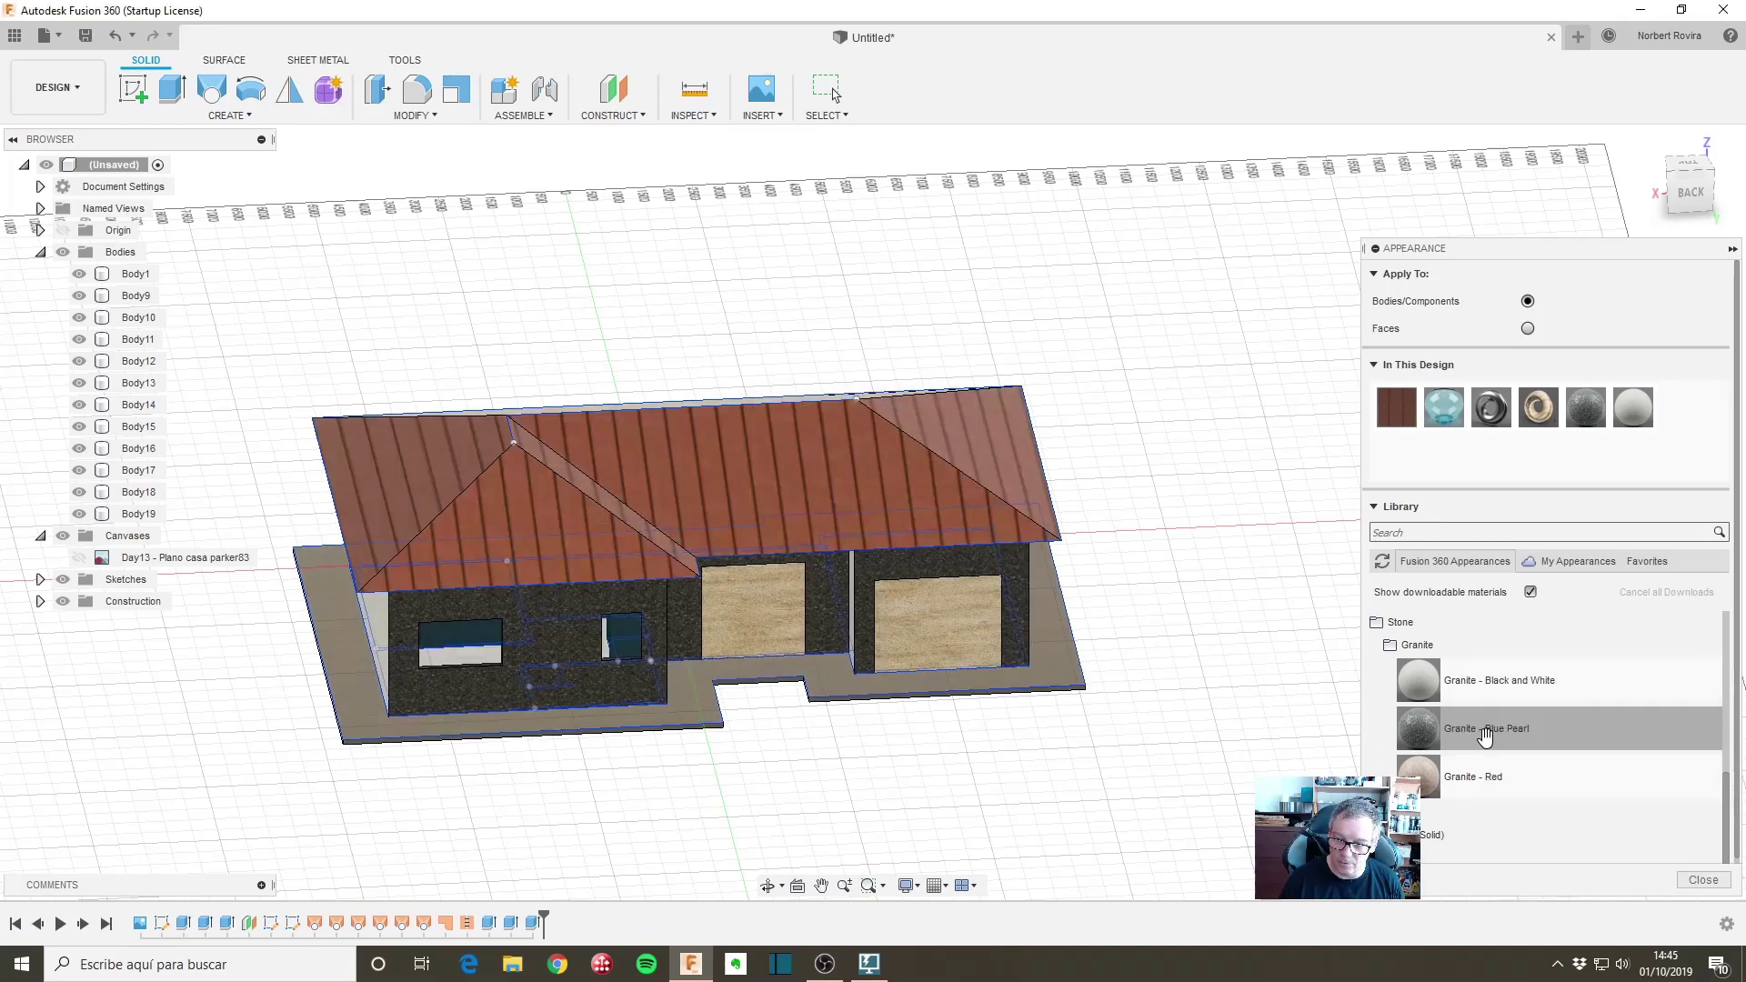
{"action": "mouse_move", "coordinate": [1418, 680]}
{"action": "left_mouse_down"}
{"action": "mouse_move", "coordinate": [599, 551]}
{"action": "mouse_move", "coordinate": [156, 518]}
{"action": "left_mouse_up"}
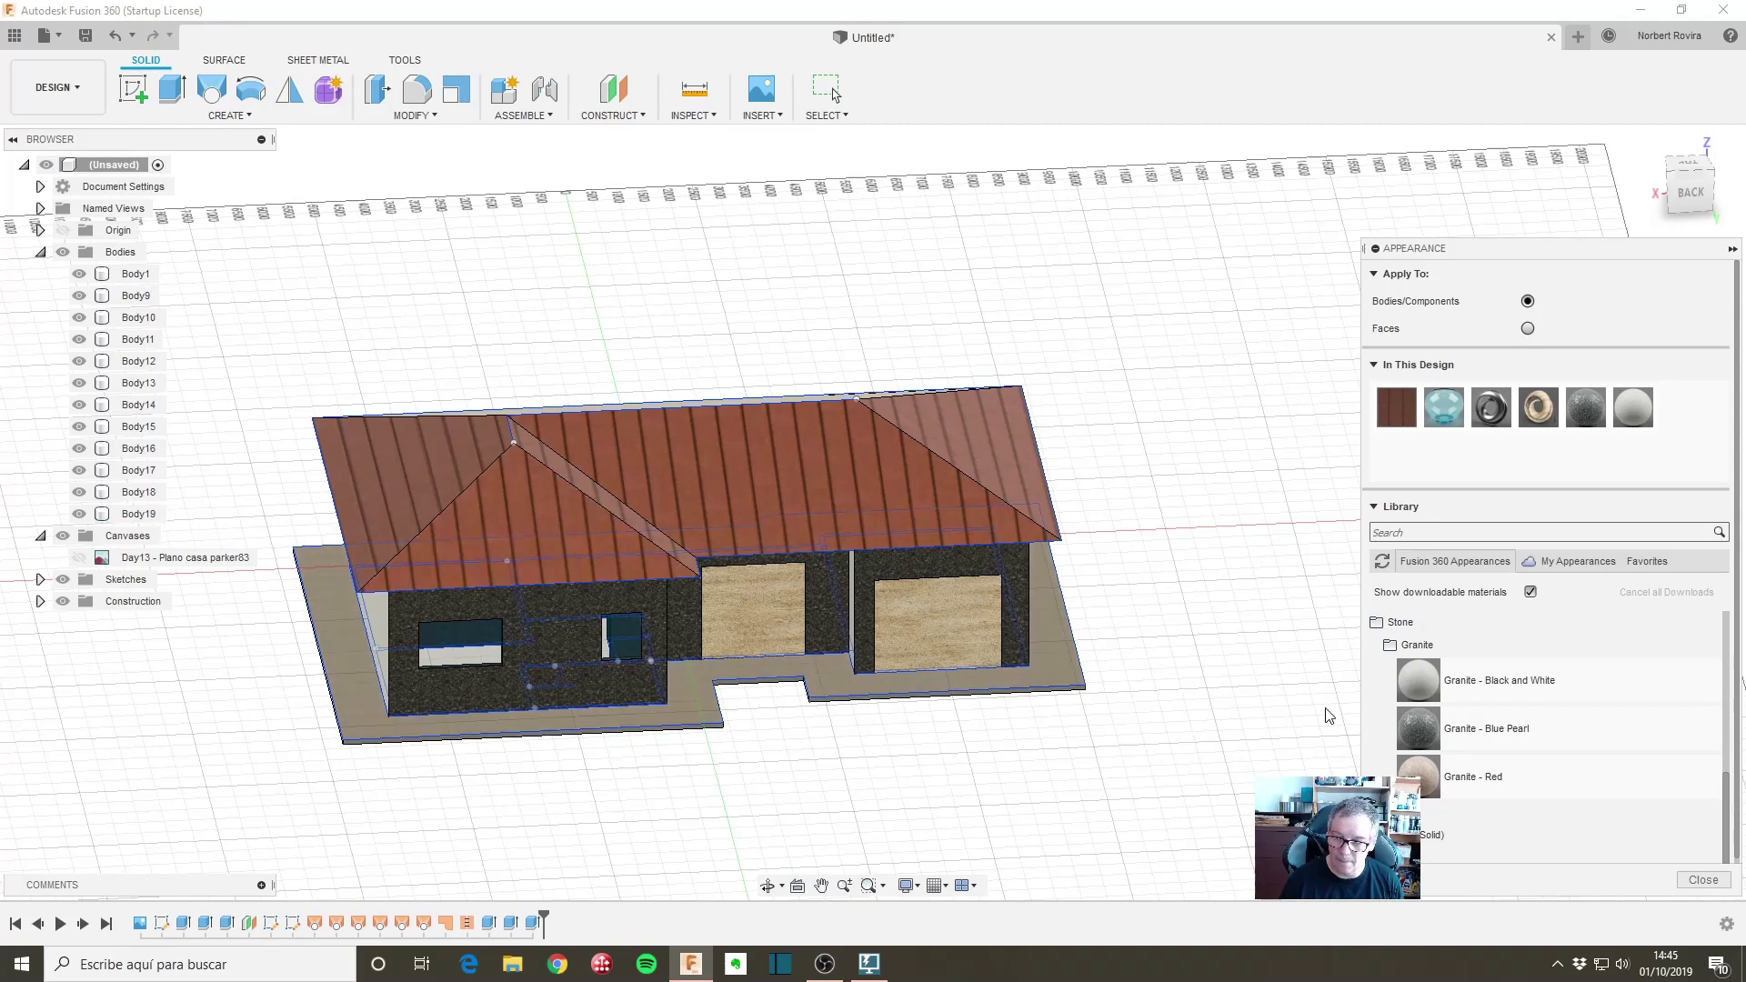
{"action": "left_click", "coordinate": [1702, 880]}
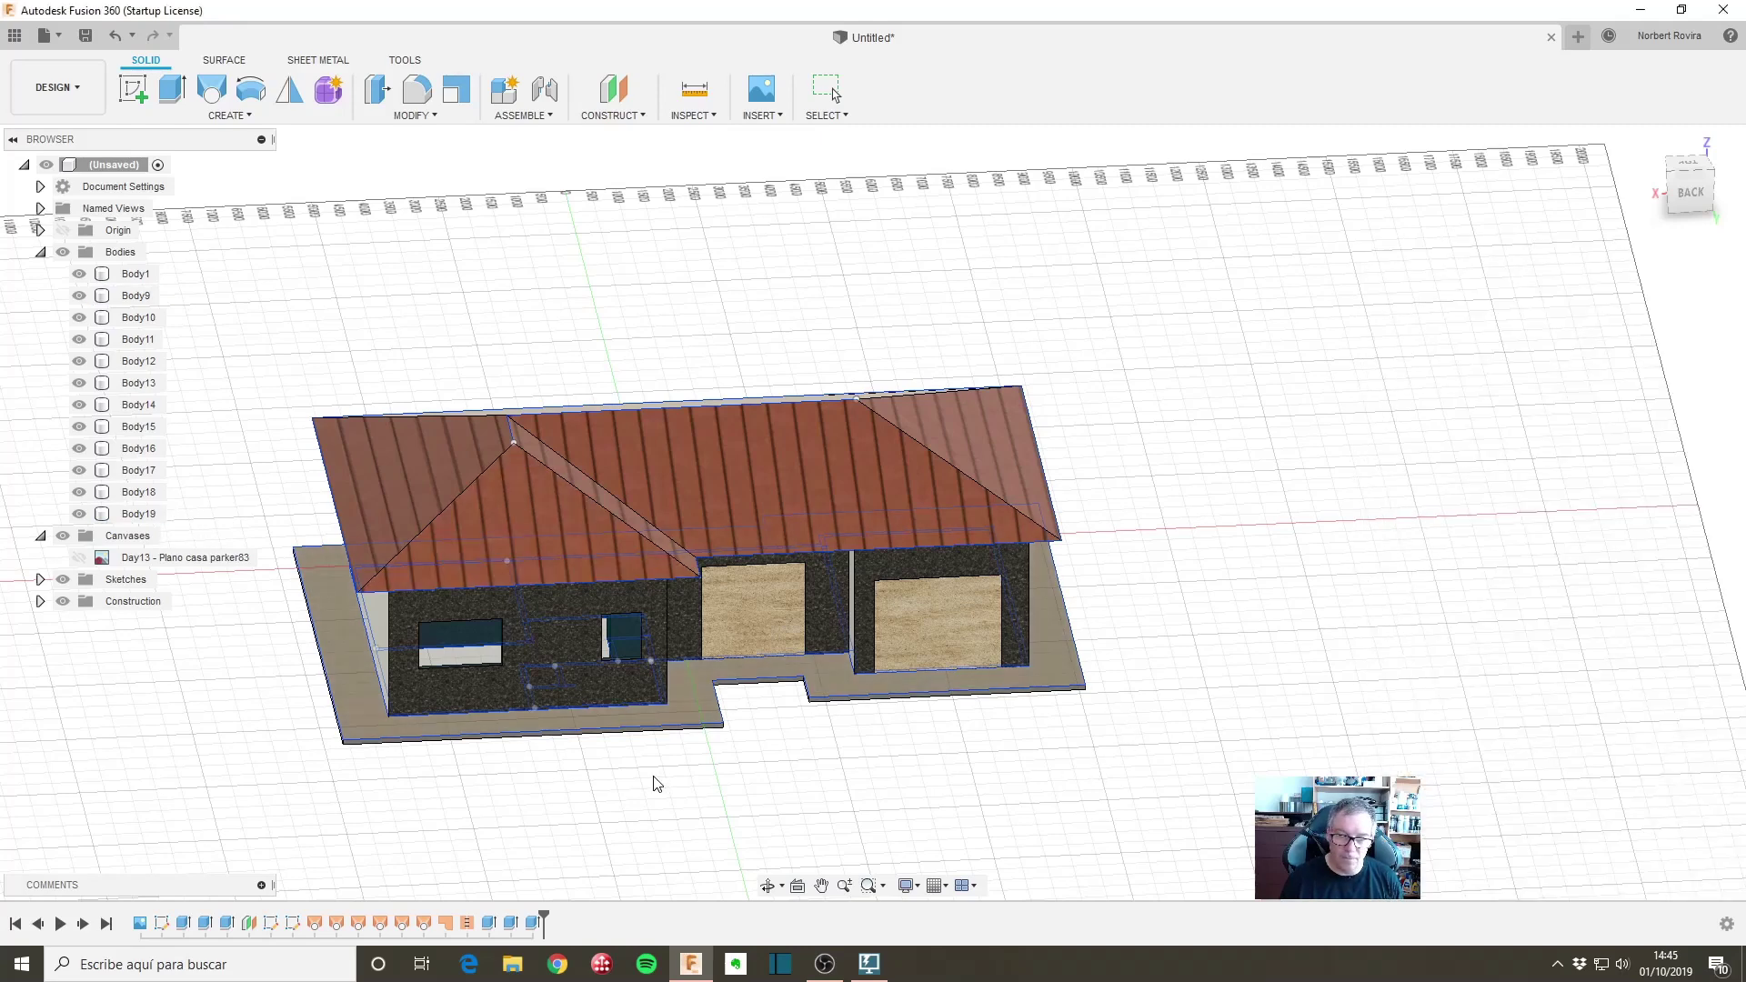
Step: Add a section analysis on the left wall face, offset about -8500 mm to expose the floor plan
{"action": "middle_click_drag", "start_coordinate": [684, 782], "coordinate": [702, 775], "text": "shift"}
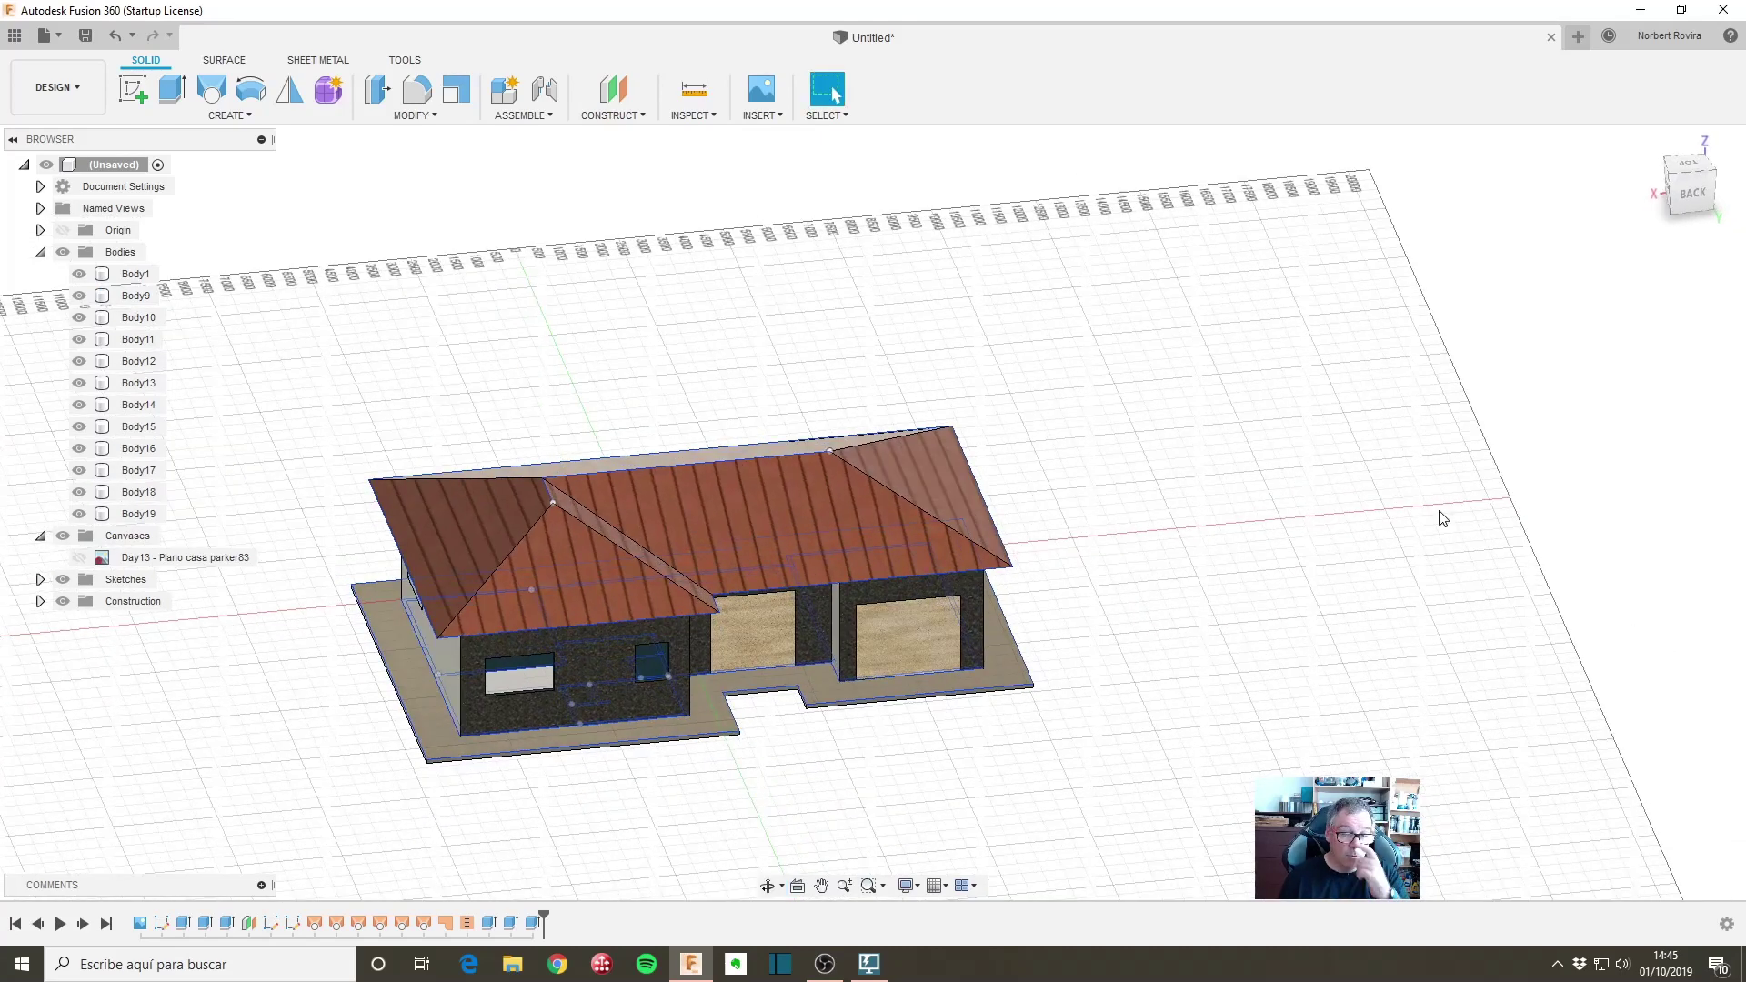
{"action": "left_click", "coordinate": [710, 119]}
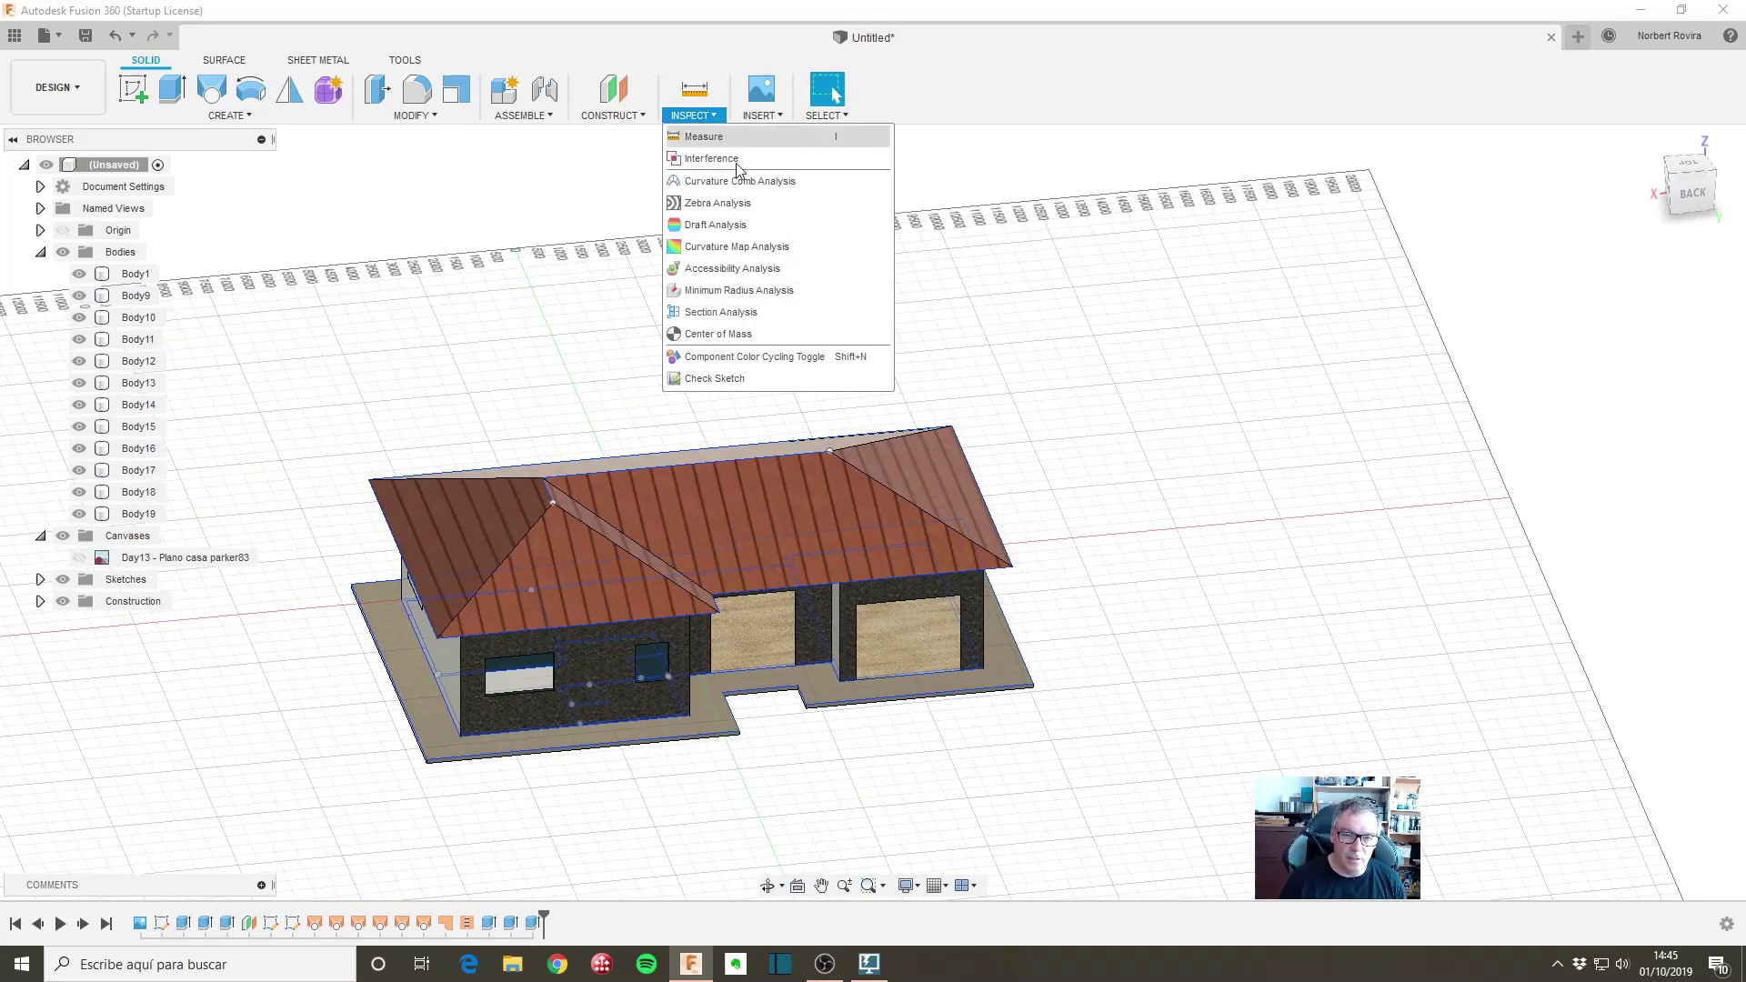
{"action": "left_click", "coordinate": [746, 315]}
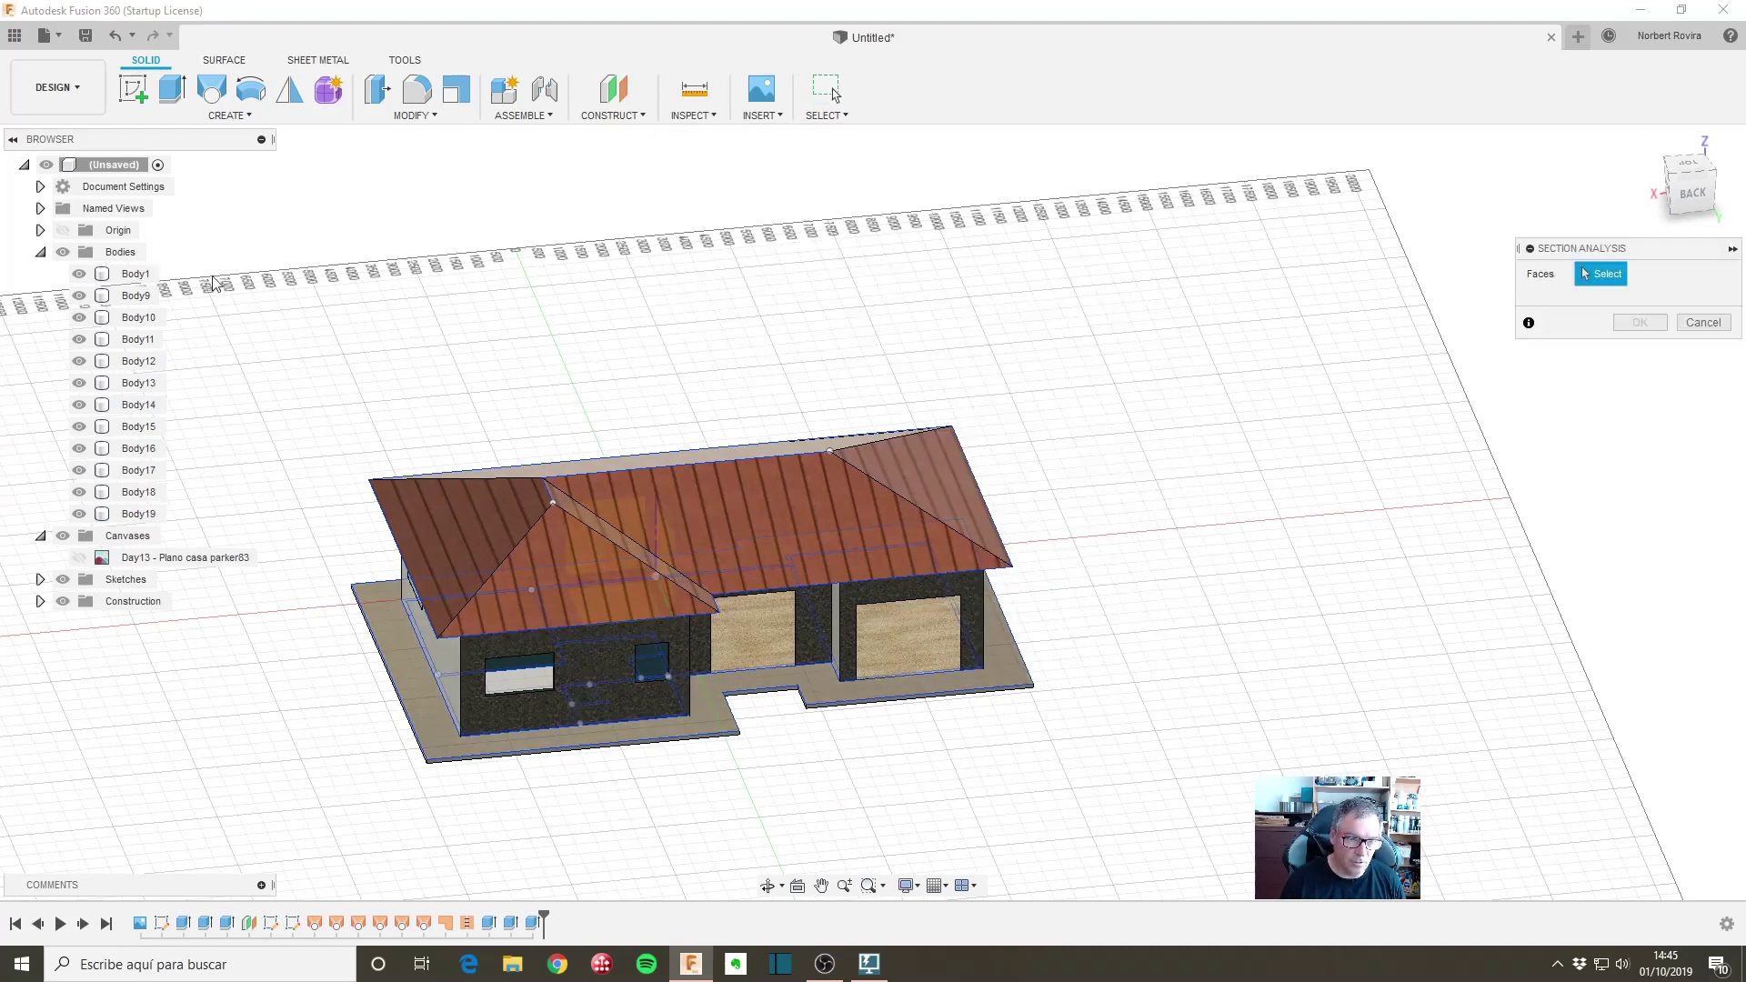
{"action": "middle_click_drag", "start_coordinate": [770, 779], "coordinate": [808, 875], "text": "shift"}
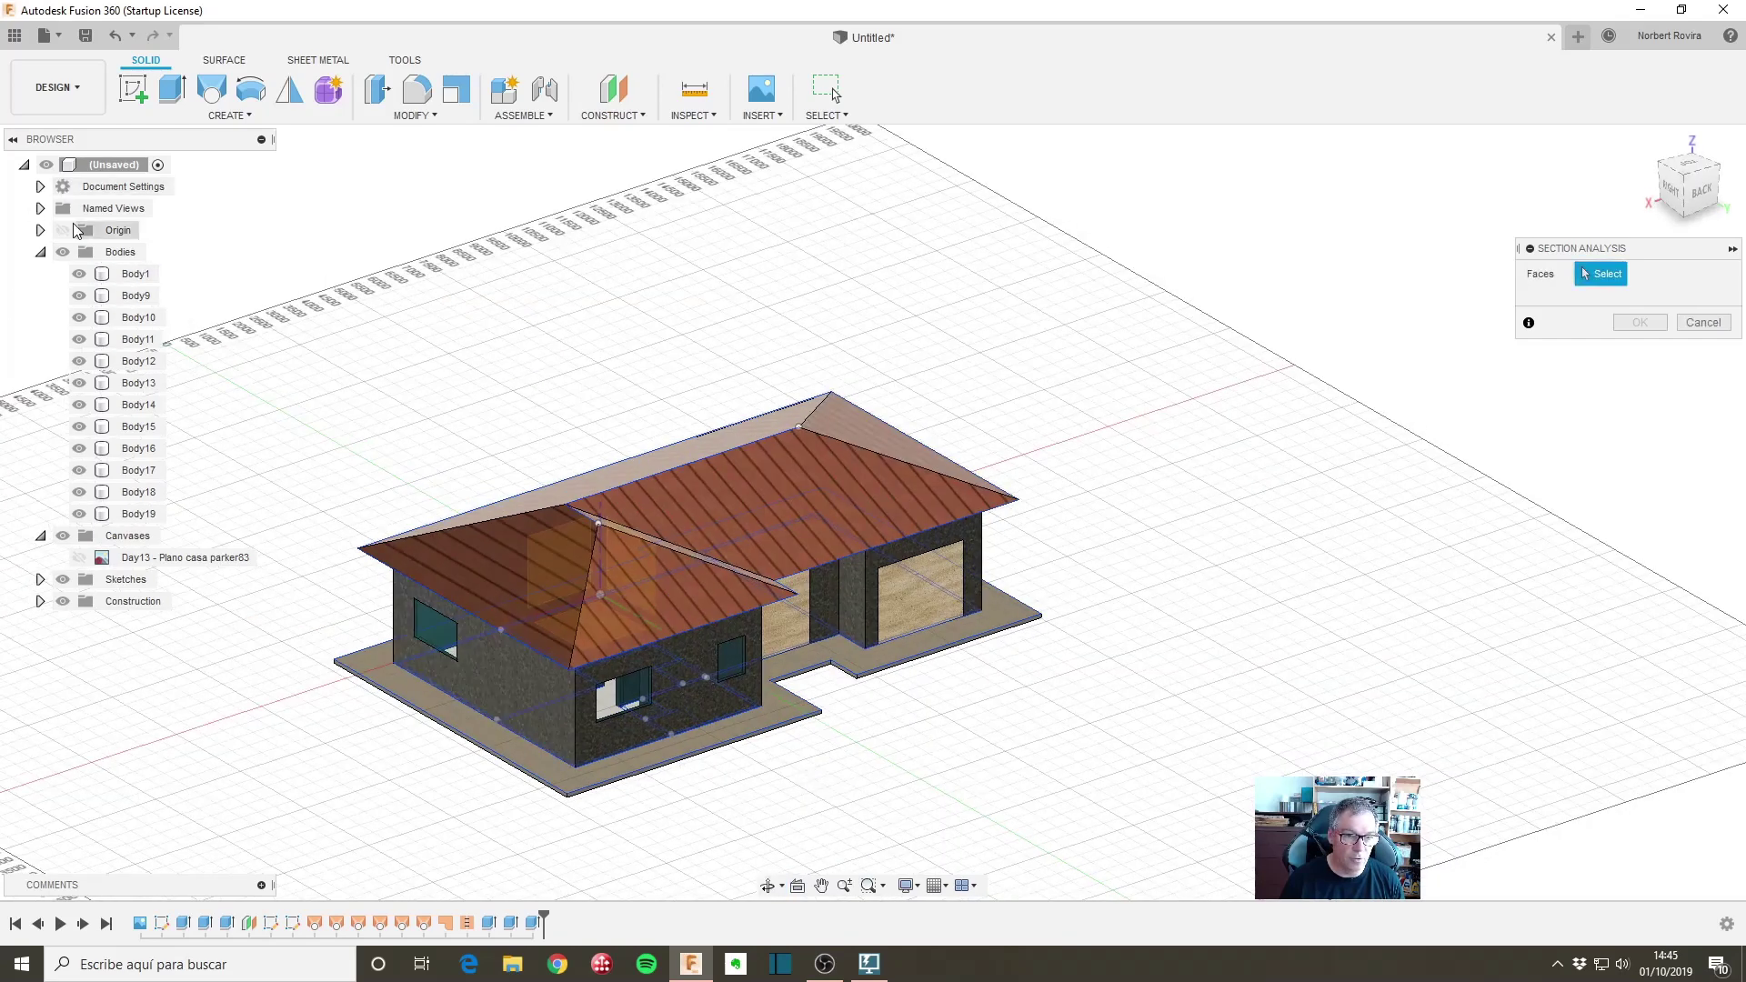
{"action": "left_click", "coordinate": [499, 656]}
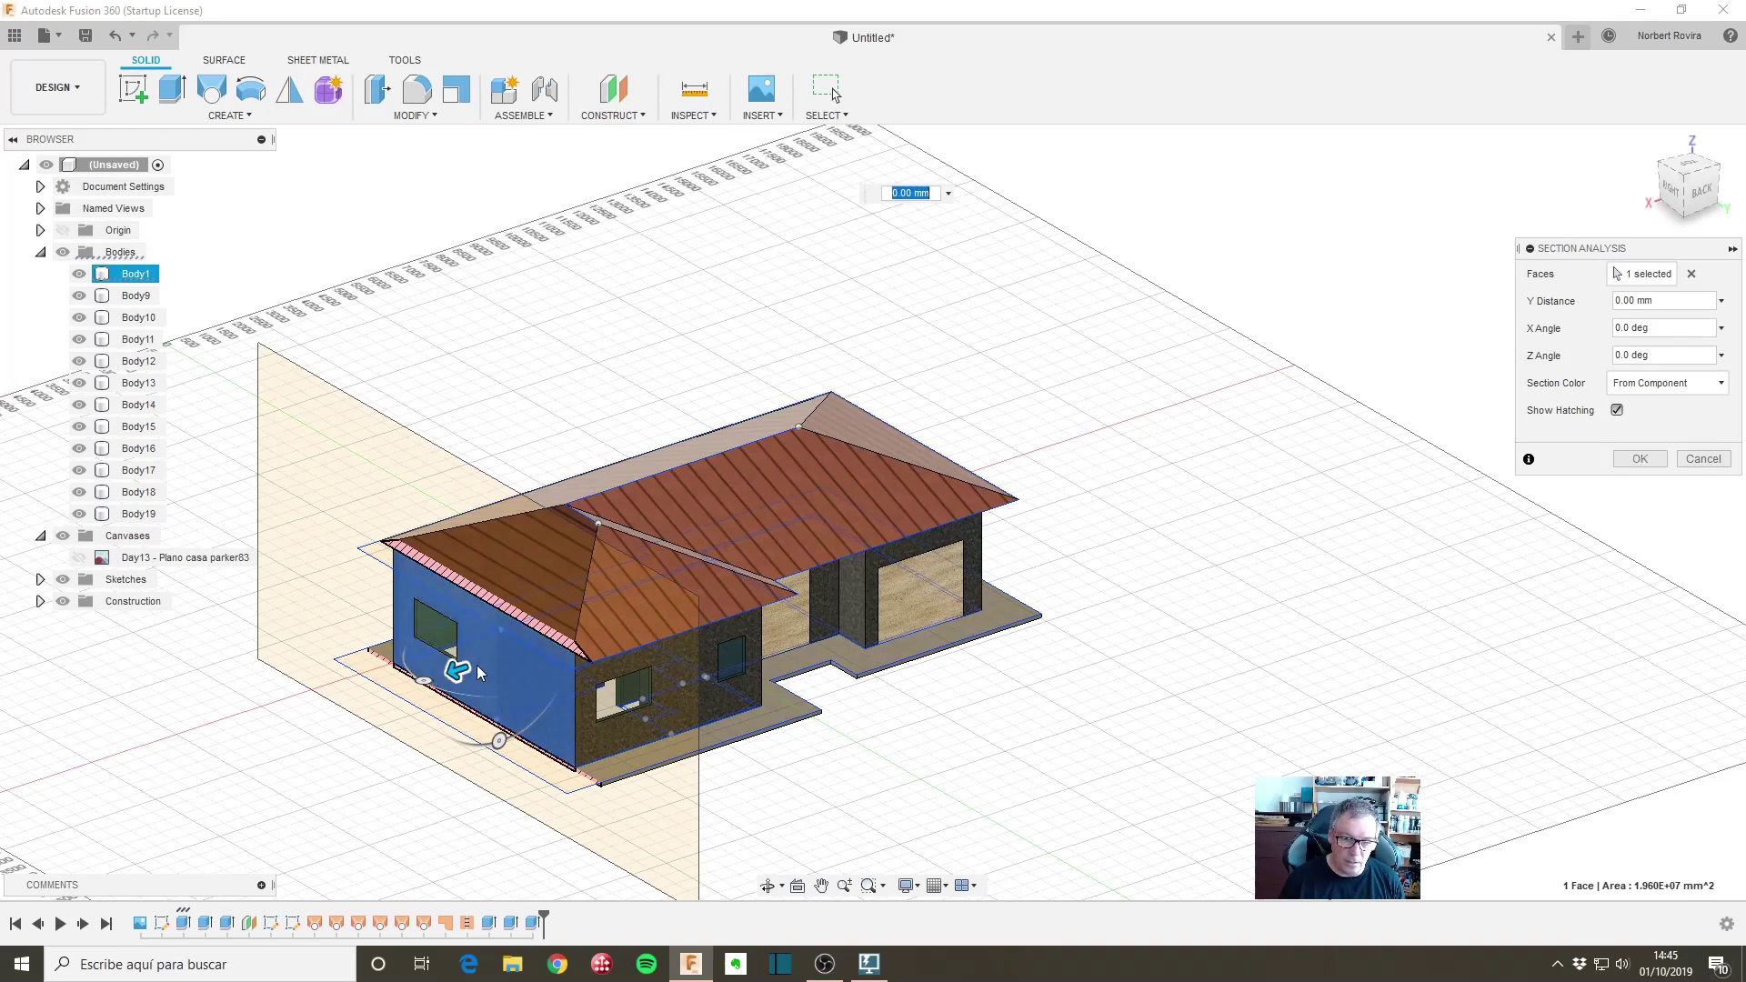
{"action": "left_click_drag", "start_coordinate": [464, 664], "coordinate": [491, 659]}
{"action": "mouse_move", "coordinate": [516, 647]}
{"action": "left_mouse_down"}
{"action": "mouse_move", "coordinate": [768, 590]}
{"action": "mouse_move", "coordinate": [873, 509]}
{"action": "mouse_move", "coordinate": [942, 554]}
{"action": "mouse_move", "coordinate": [725, 581]}
{"action": "mouse_move", "coordinate": [370, 747]}
{"action": "mouse_move", "coordinate": [523, 696]}
{"action": "left_mouse_up"}
{"action": "left_click", "coordinate": [1639, 459]}
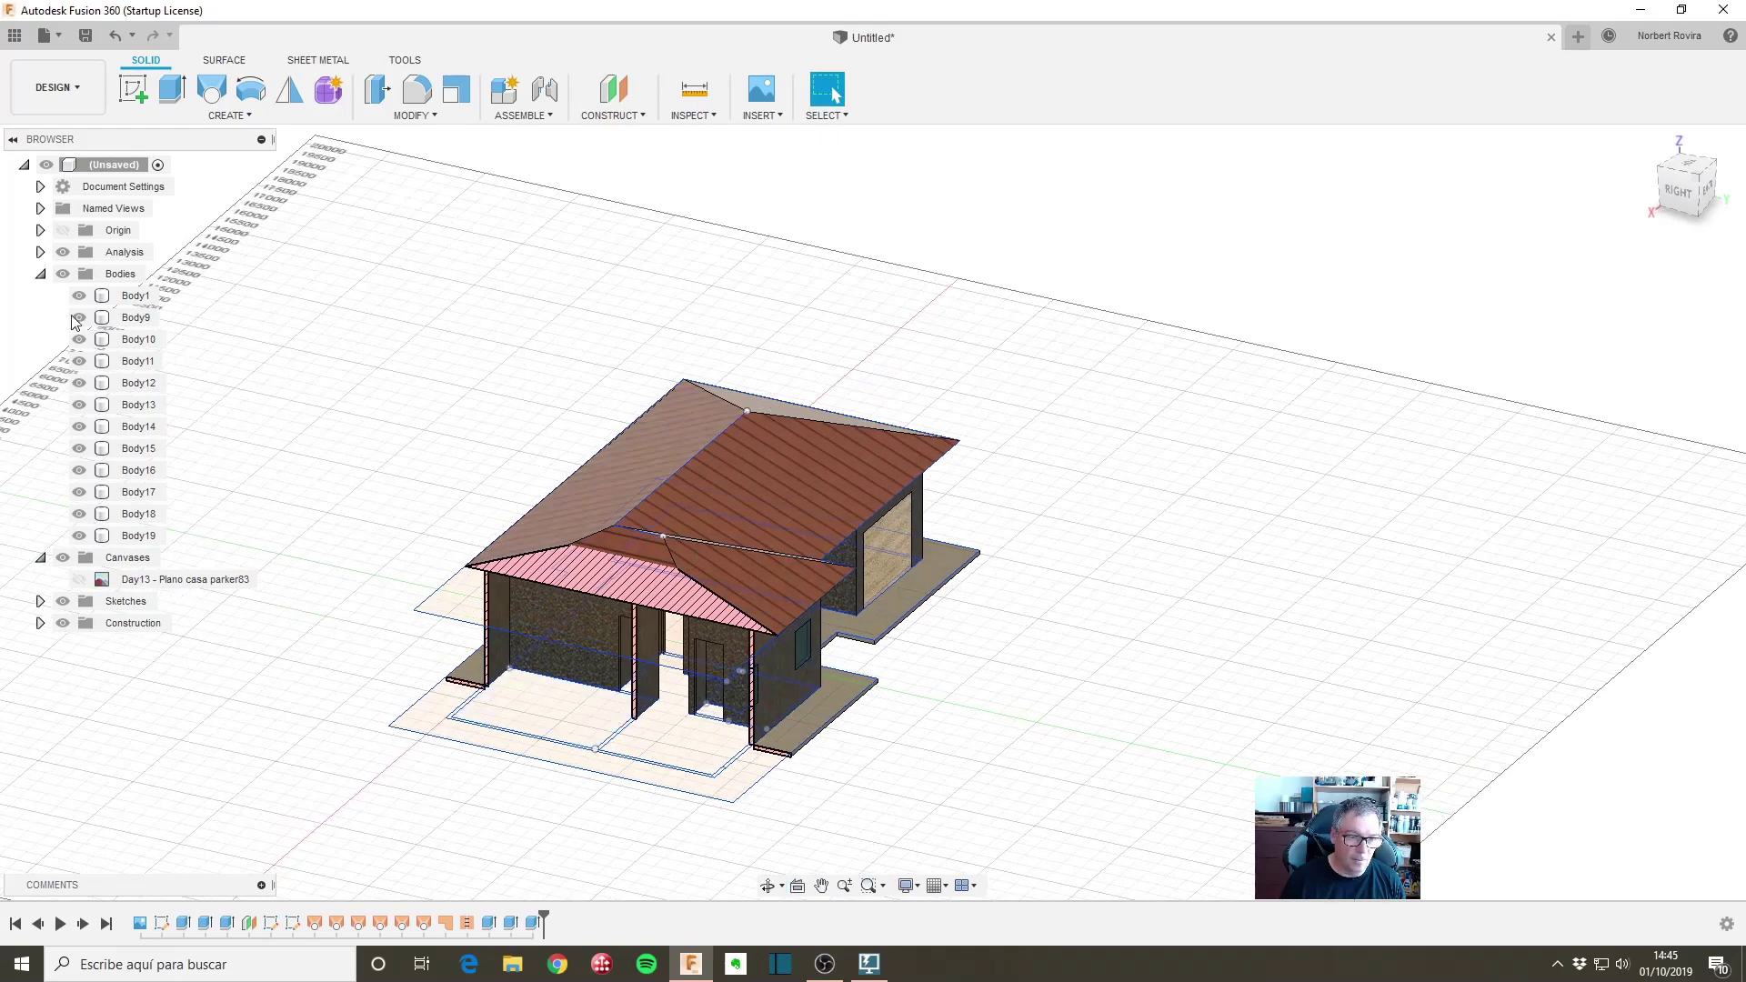
Step: Hide Section1 under the Analysis folder so the whole house and copper roof show
{"action": "left_click", "coordinate": [40, 252]}
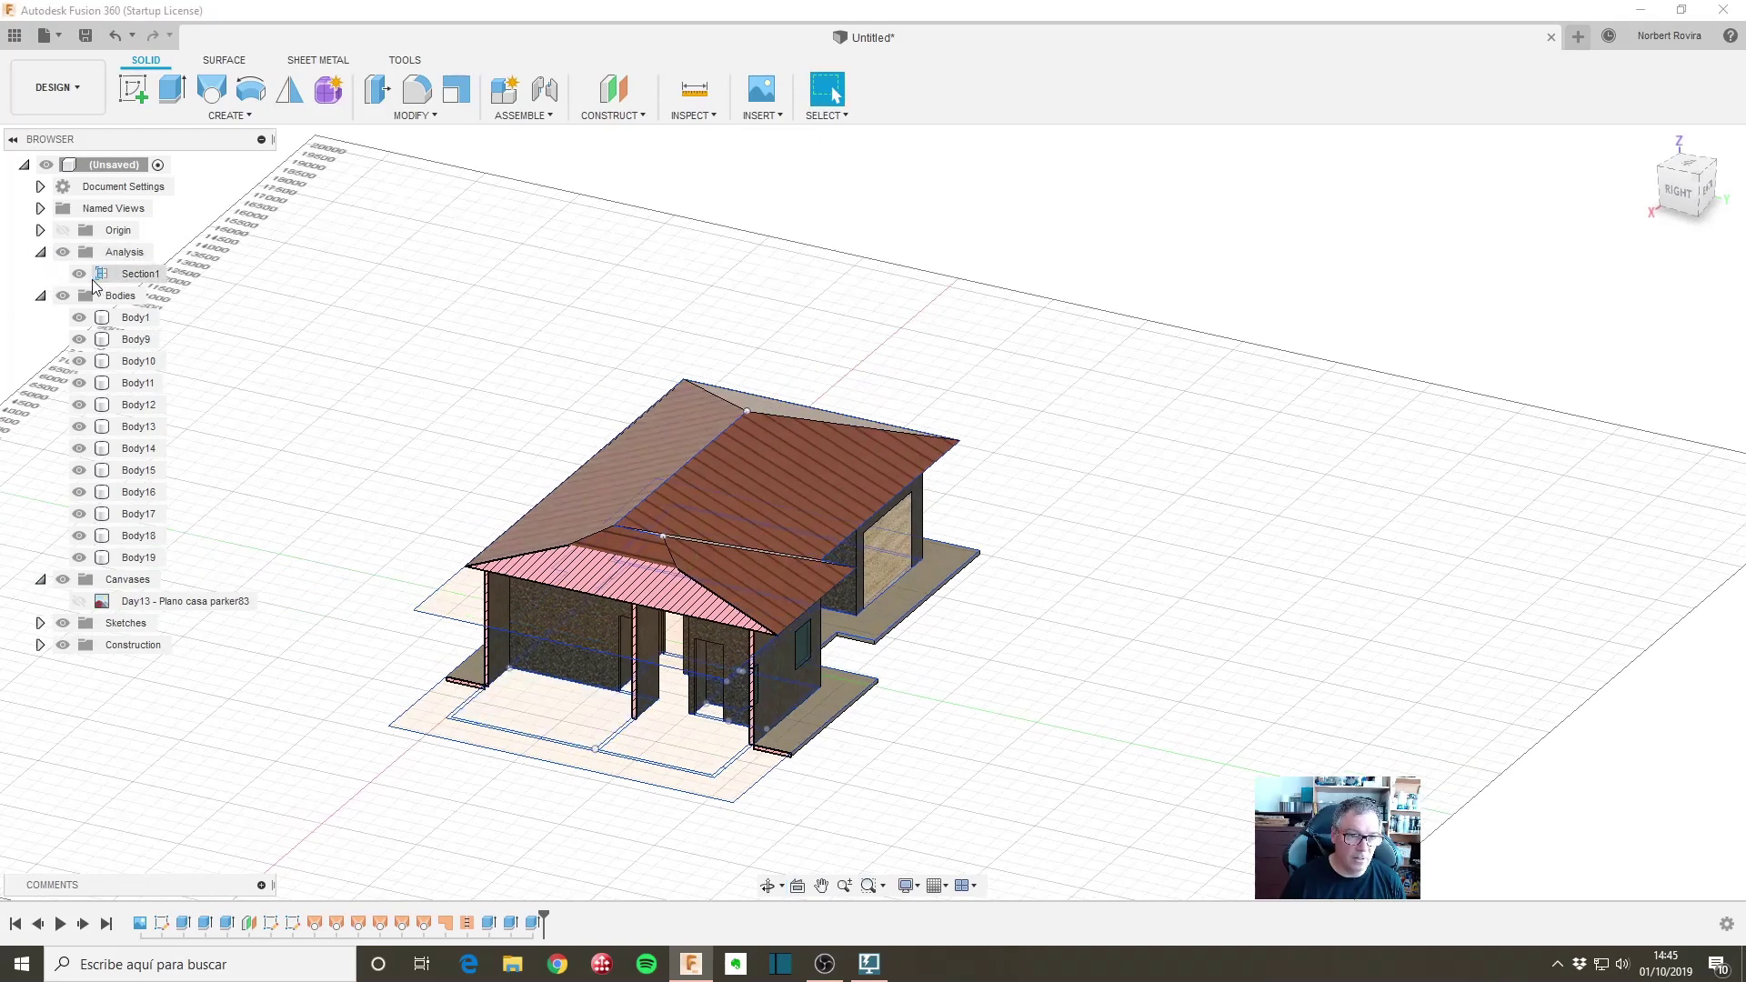
{"action": "left_click", "coordinate": [718, 116]}
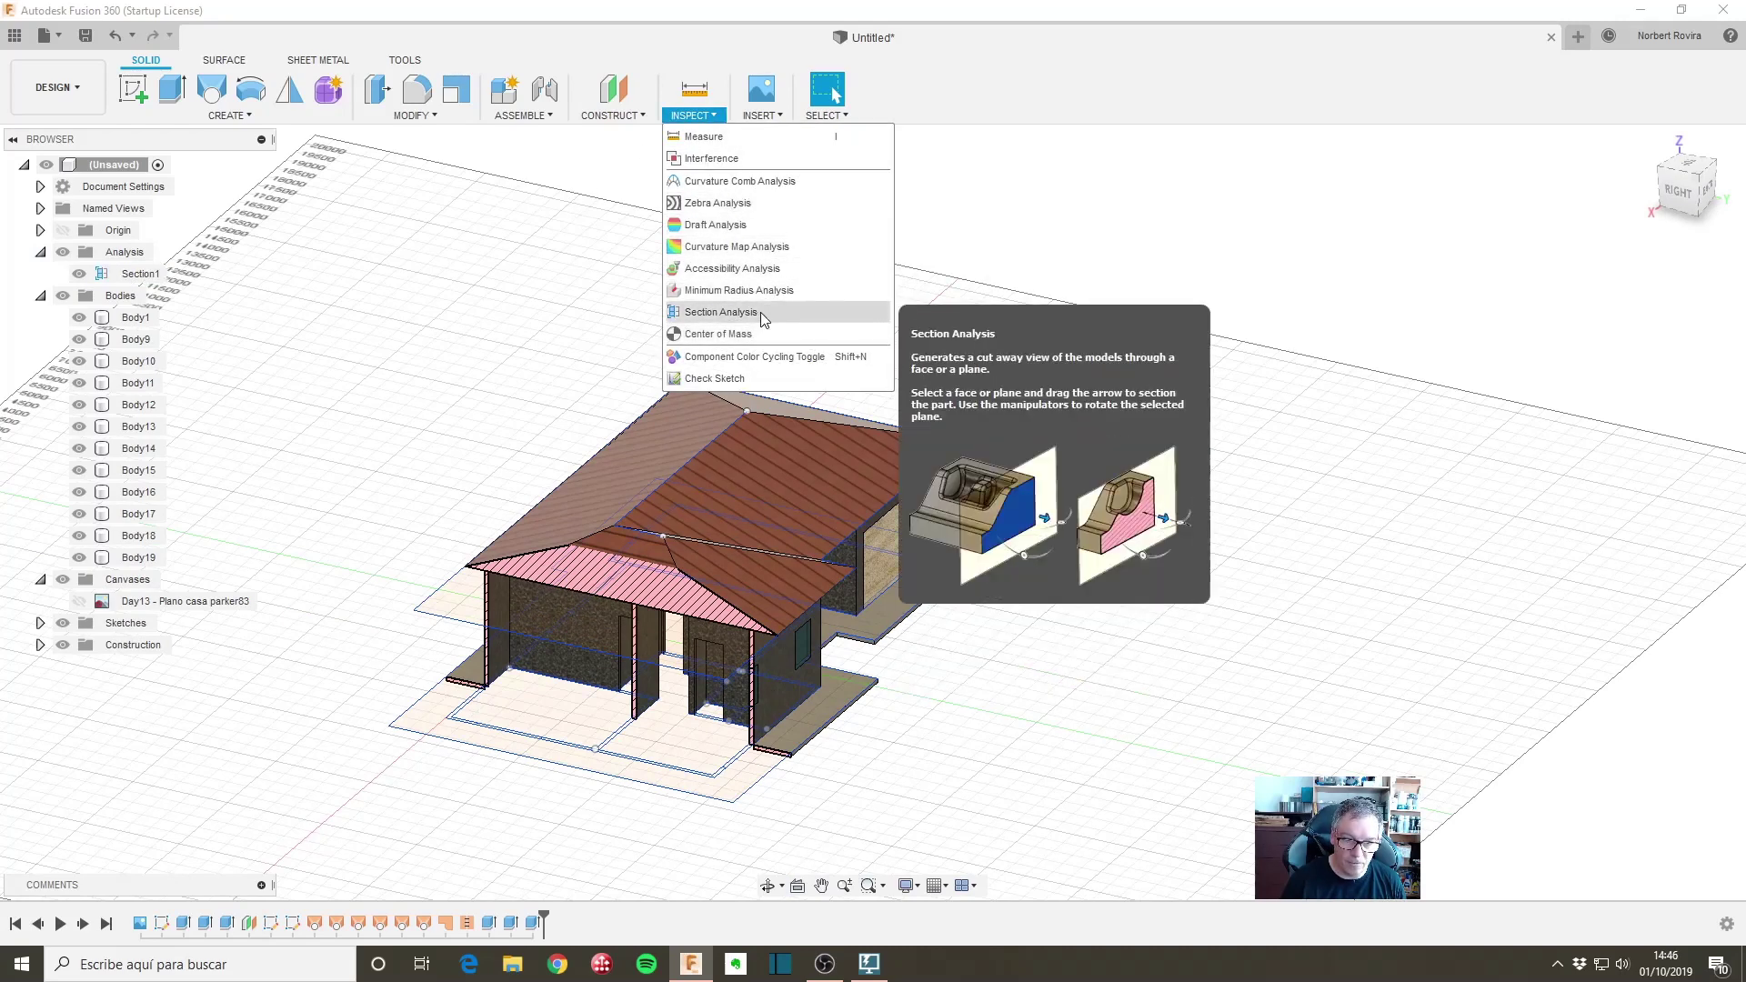
{"action": "left_click", "coordinate": [79, 274]}
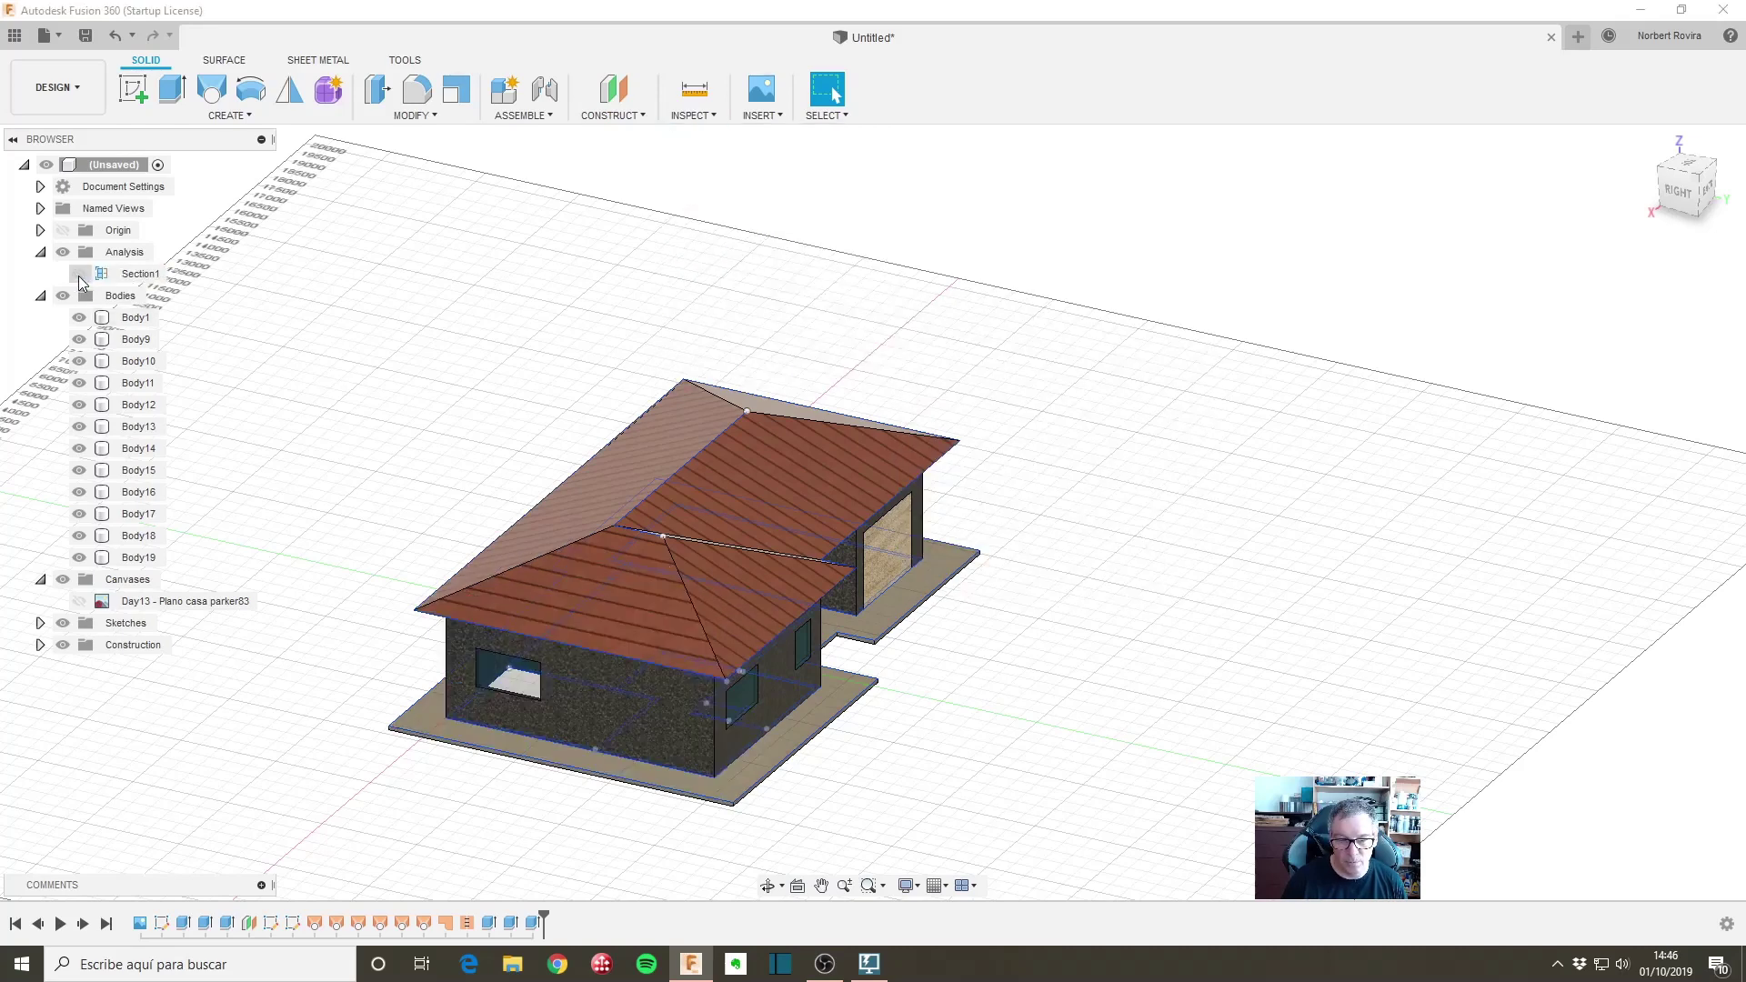
{"action": "left_click", "coordinate": [79, 273]}
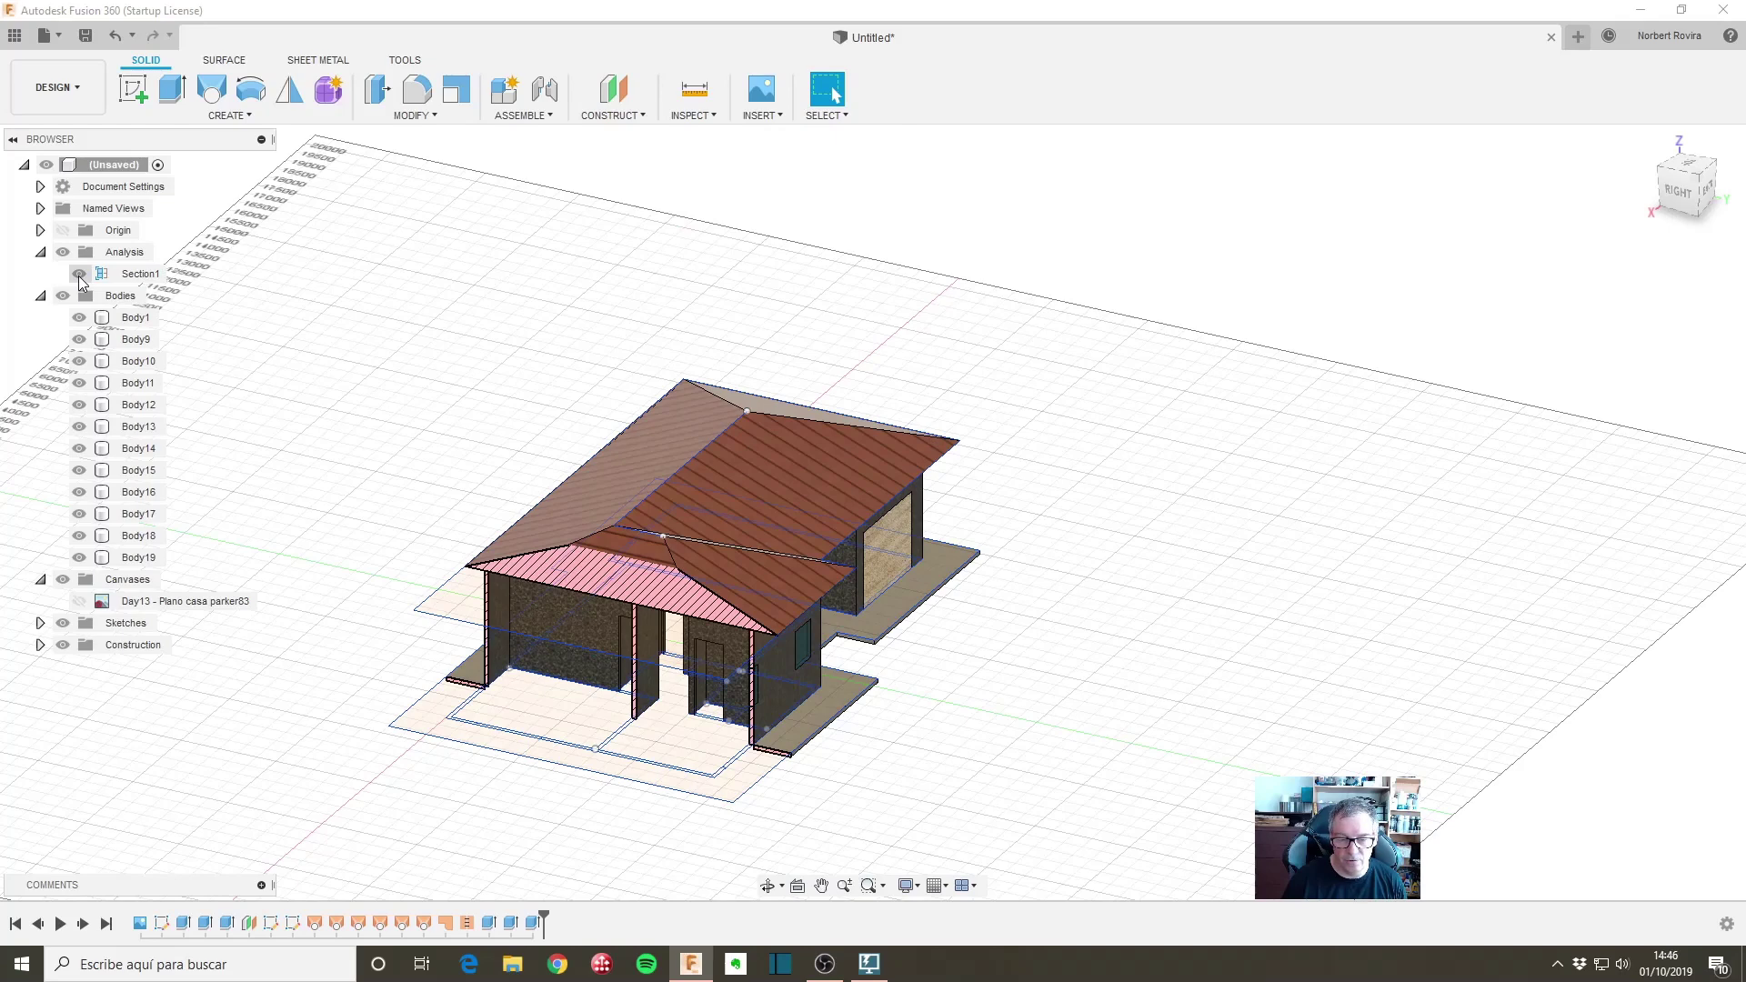
{"action": "left_click", "coordinate": [78, 273]}
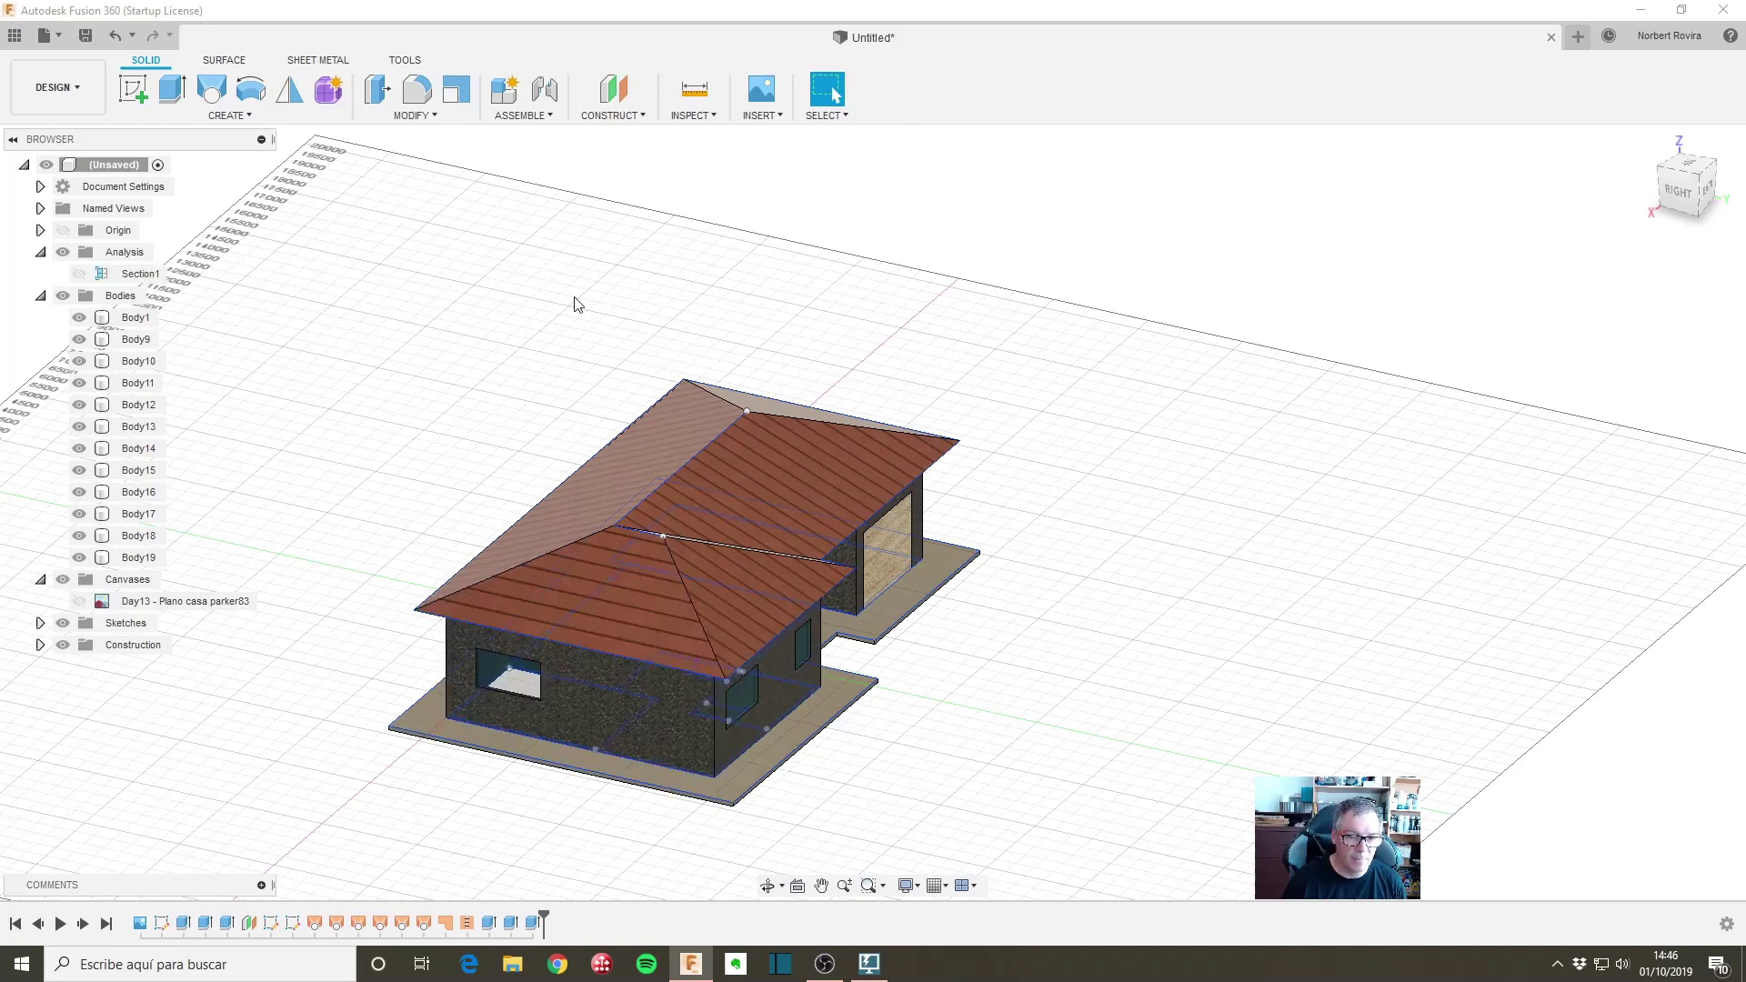
{"action": "middle_click_drag", "start_coordinate": [1312, 403], "coordinate": [1255, 393], "text": "shift"}
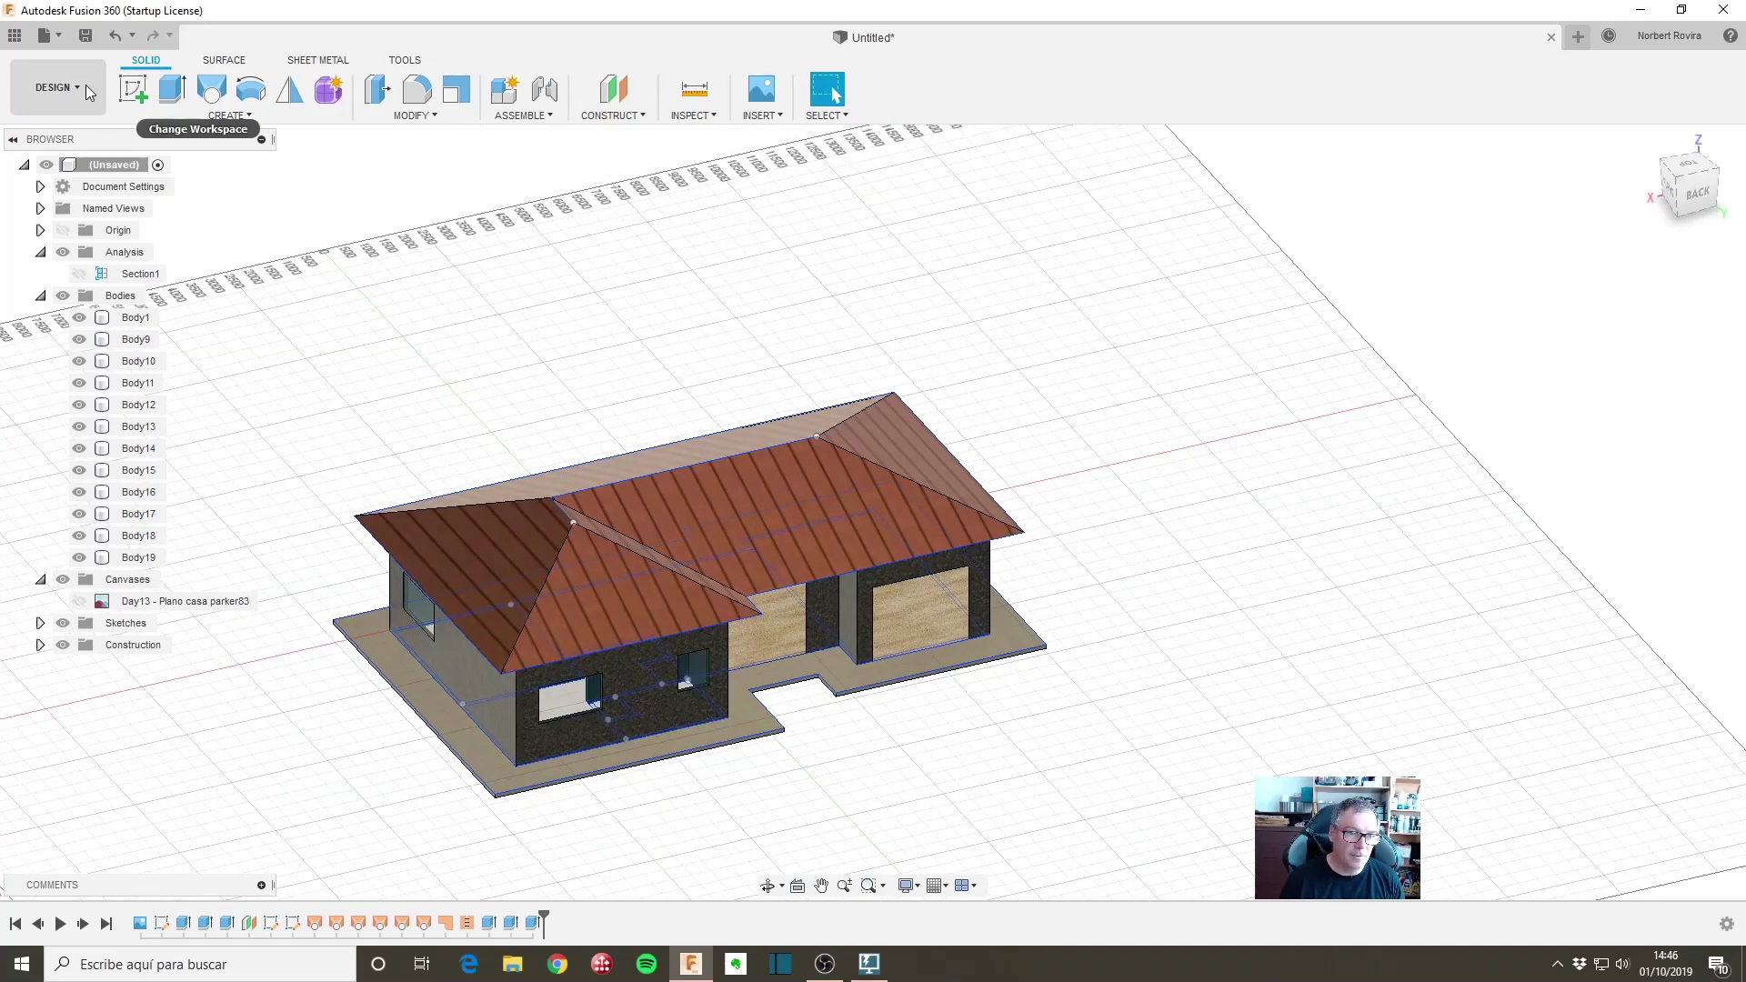
Step: Switch to the Render workspace, frame the house, and start an in-canvas render
{"action": "left_click", "coordinate": [57, 88]}
{"action": "left_click", "coordinate": [73, 162]}
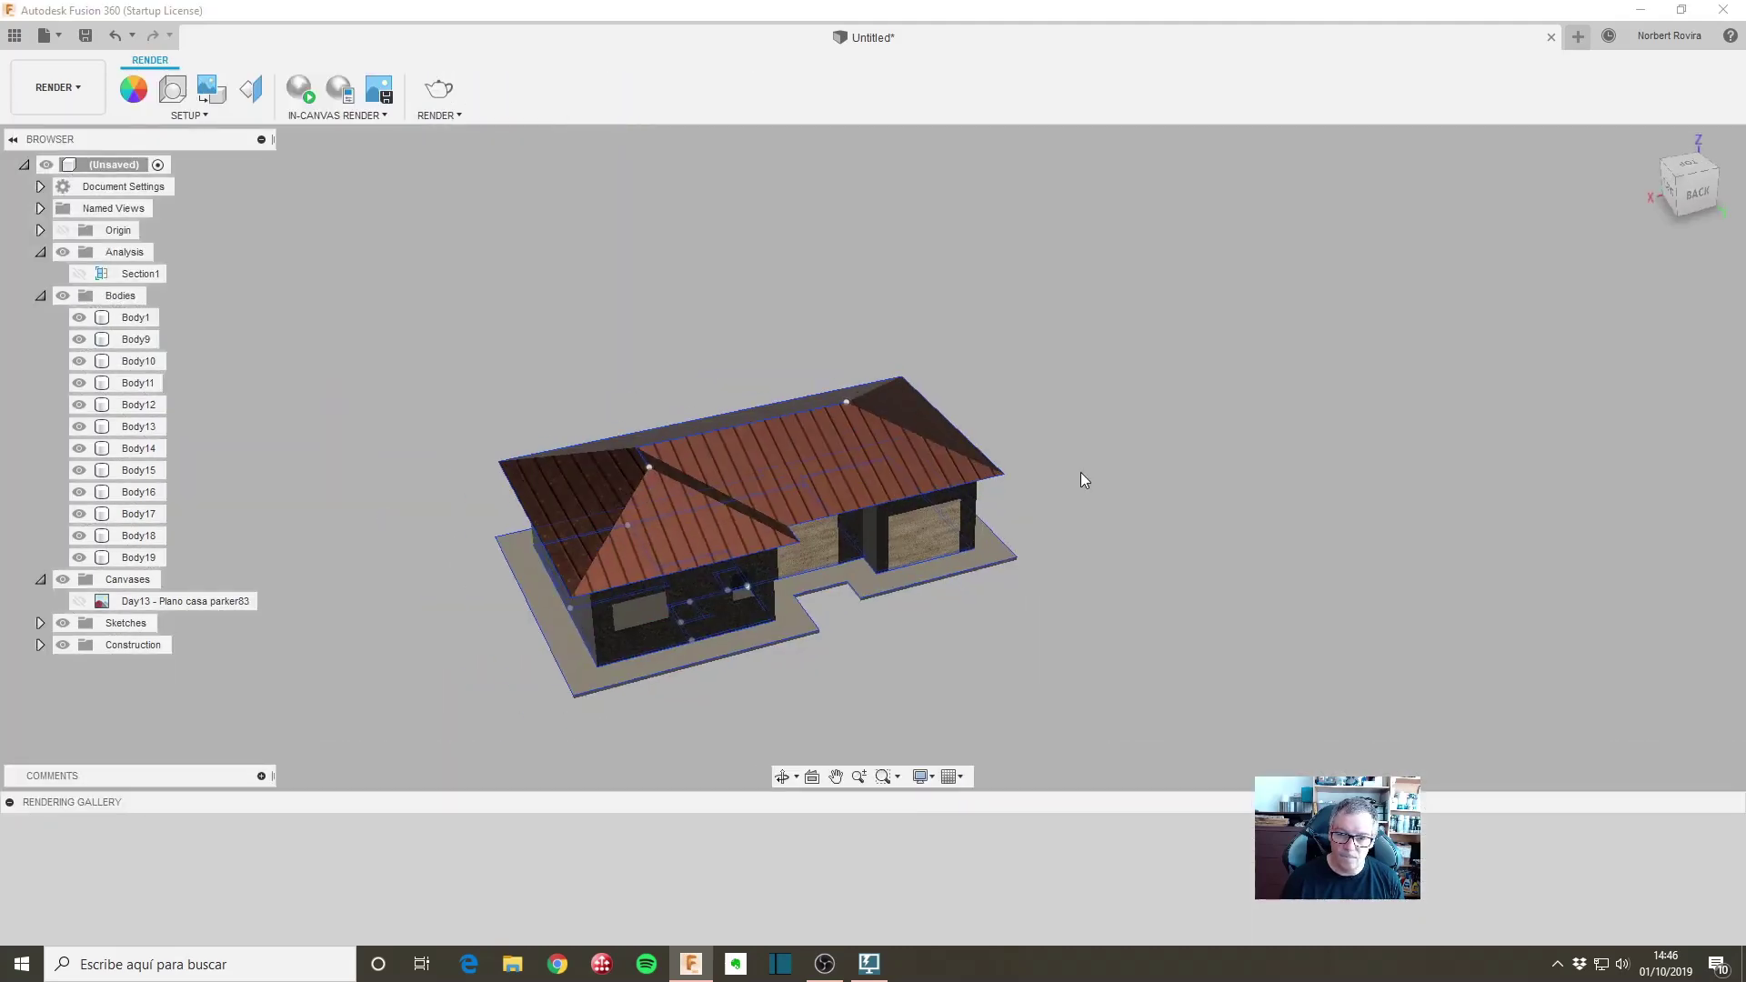
{"action": "scroll", "coordinate": [1078, 468], "scroll_direction": "up", "scroll_amount": 3}
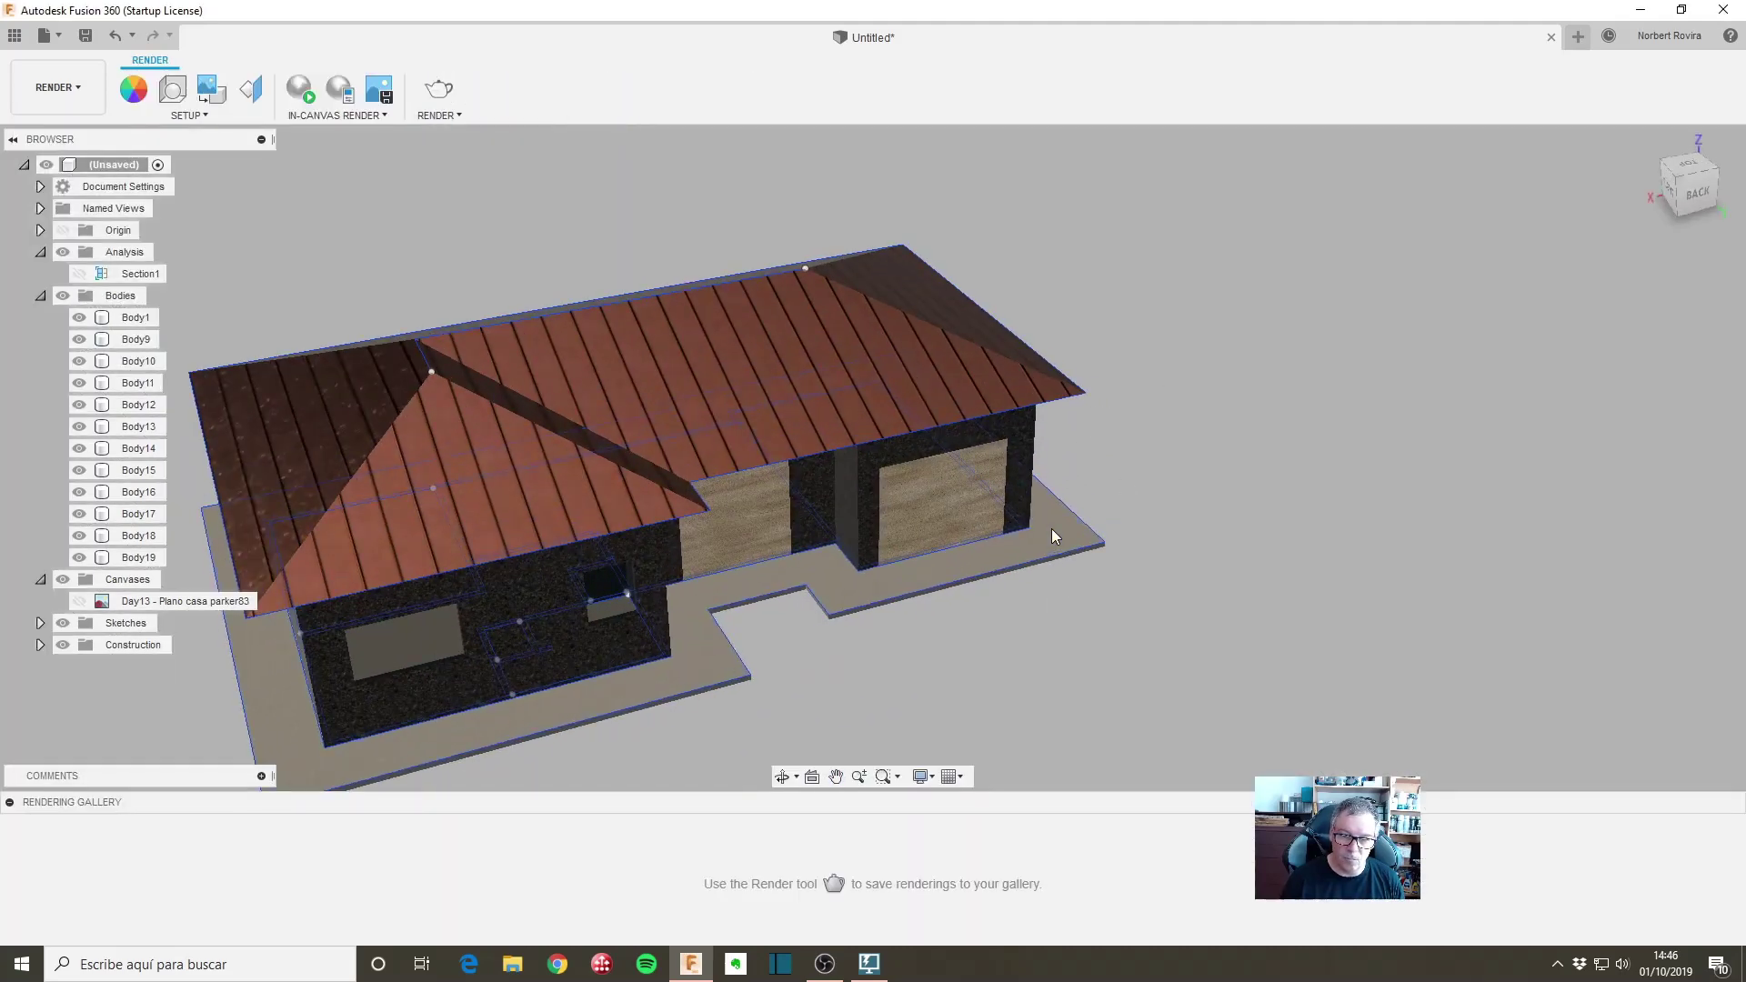
{"action": "middle_click_drag", "start_coordinate": [1053, 538], "coordinate": [1202, 491]}
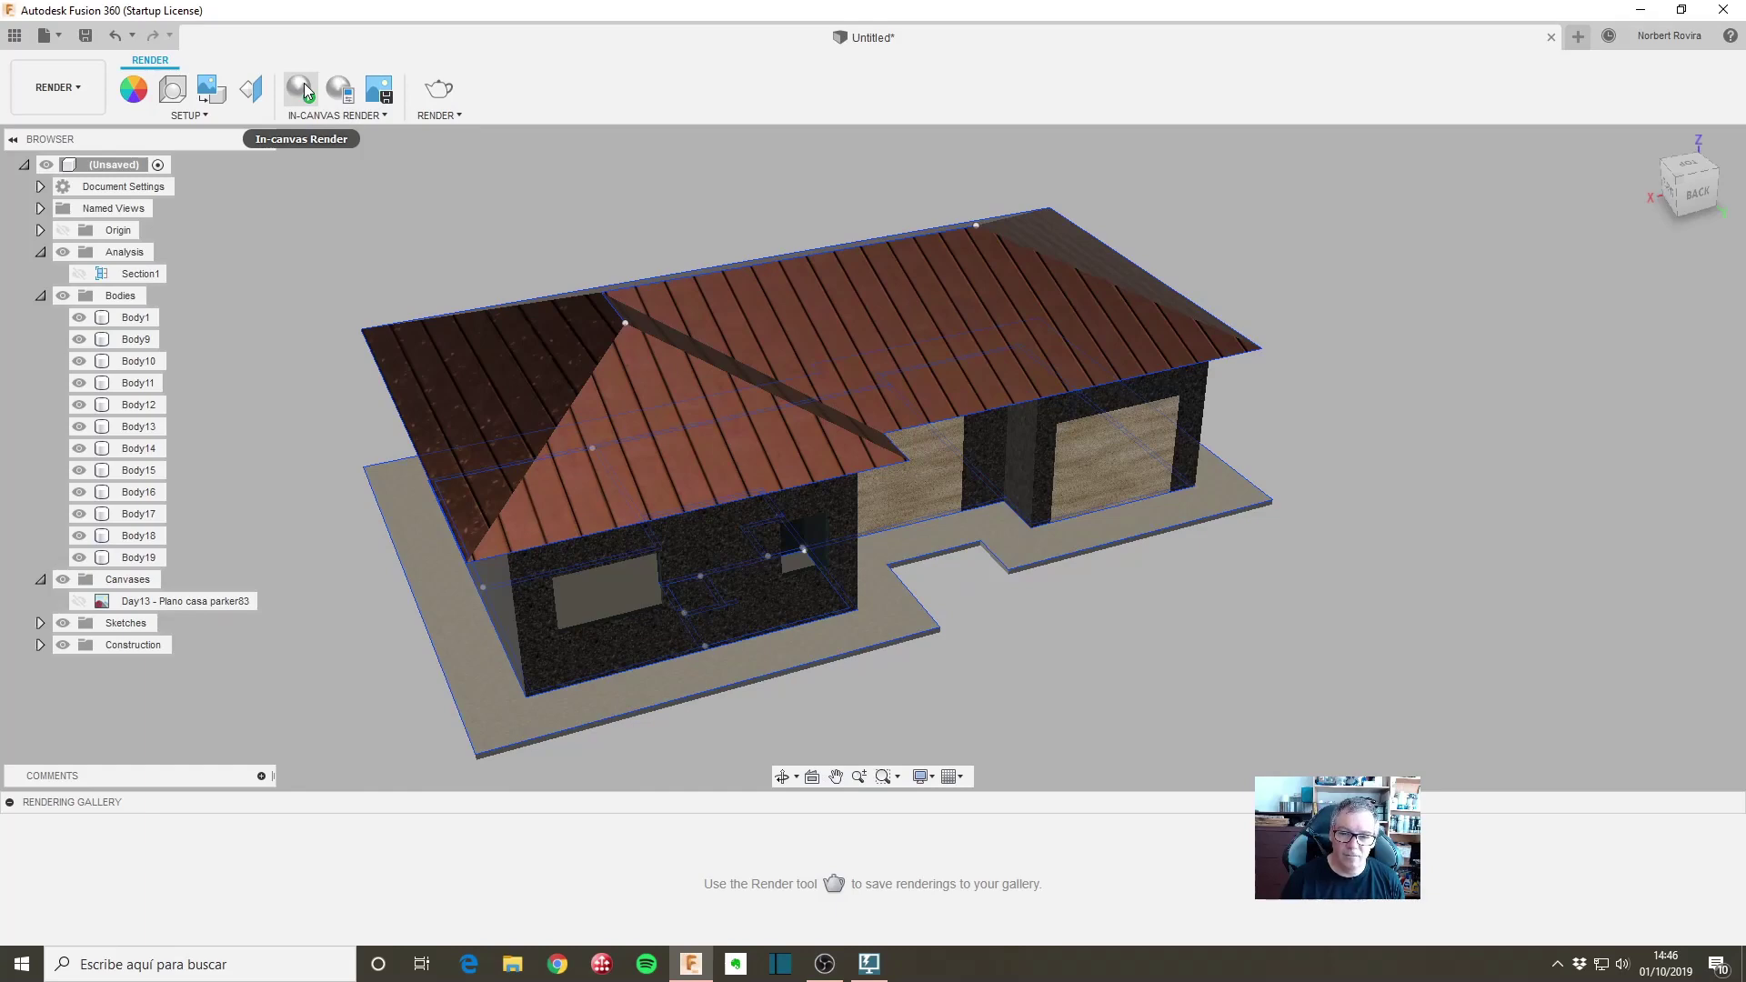
{"action": "left_click", "coordinate": [301, 88]}
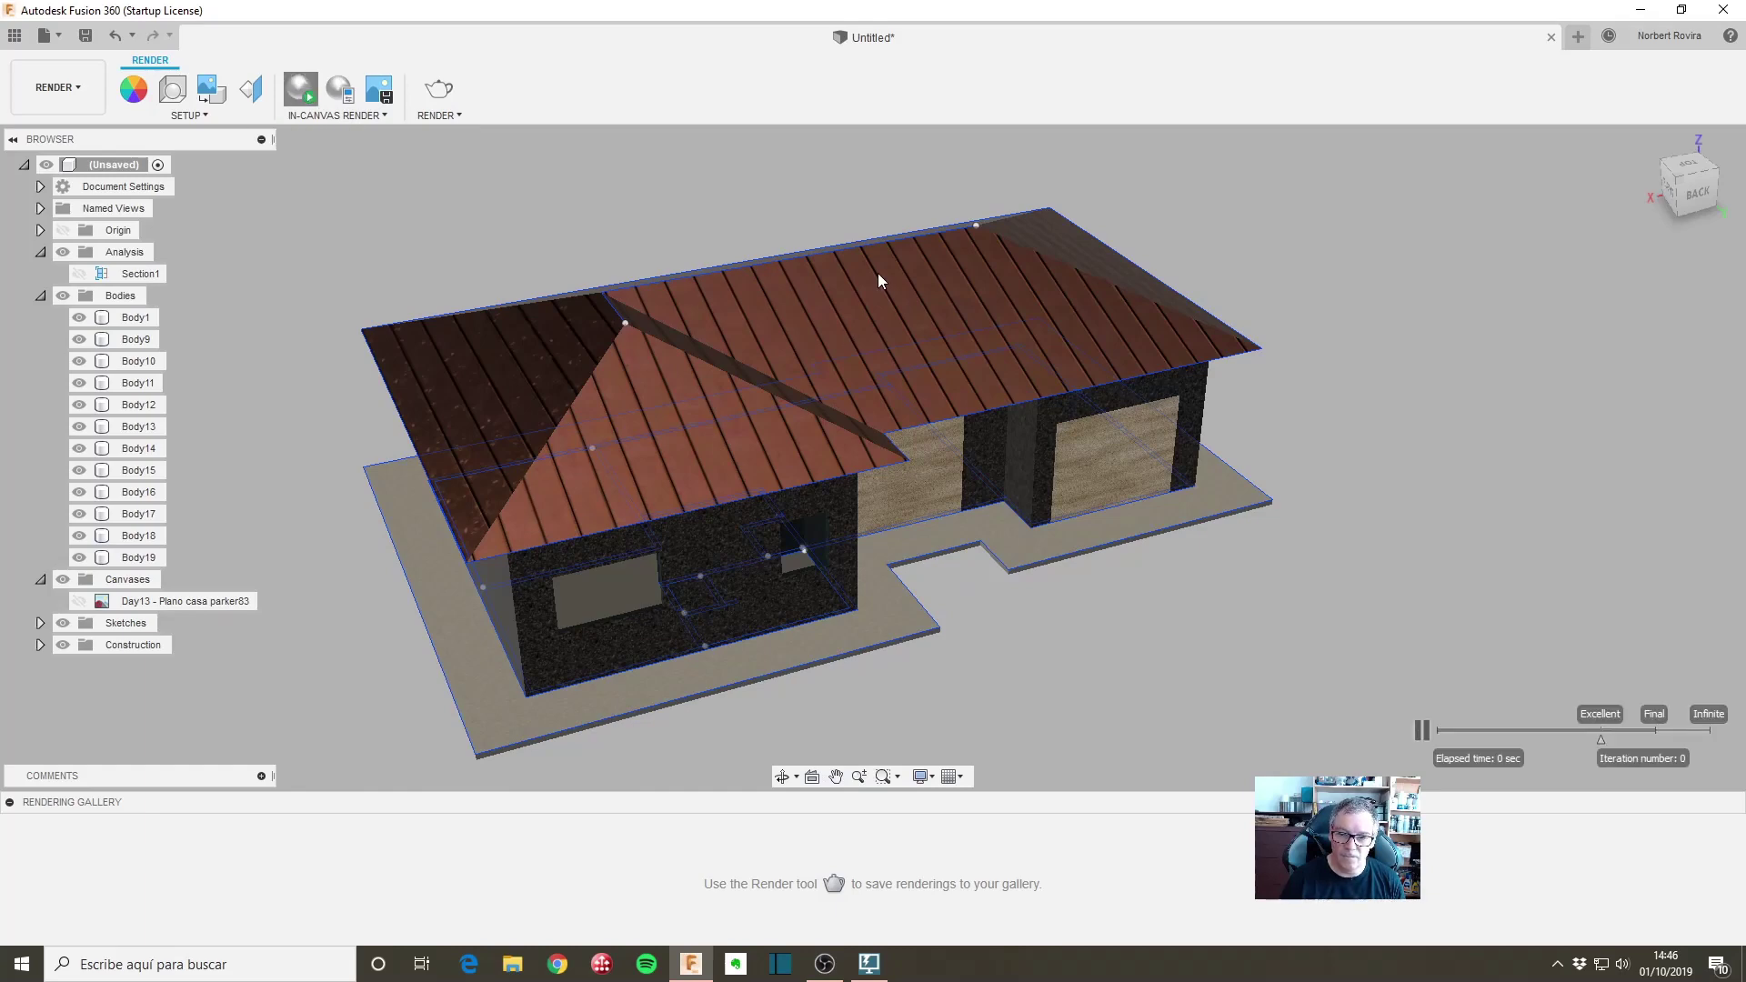